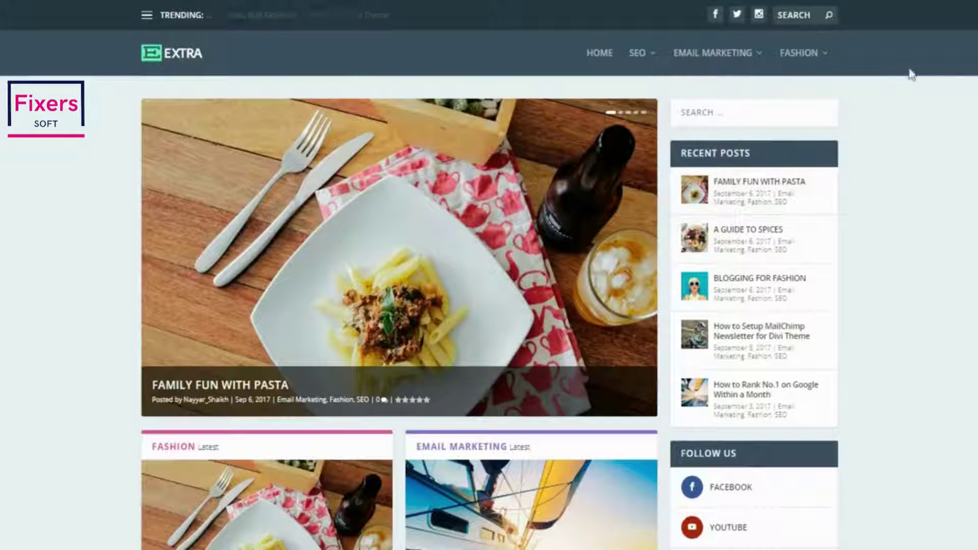
Preview the Email Marketing and Fashion mega-menus, ending on Fashion's featured posts
{"action": "mouse_move", "coordinate": [712, 72]}
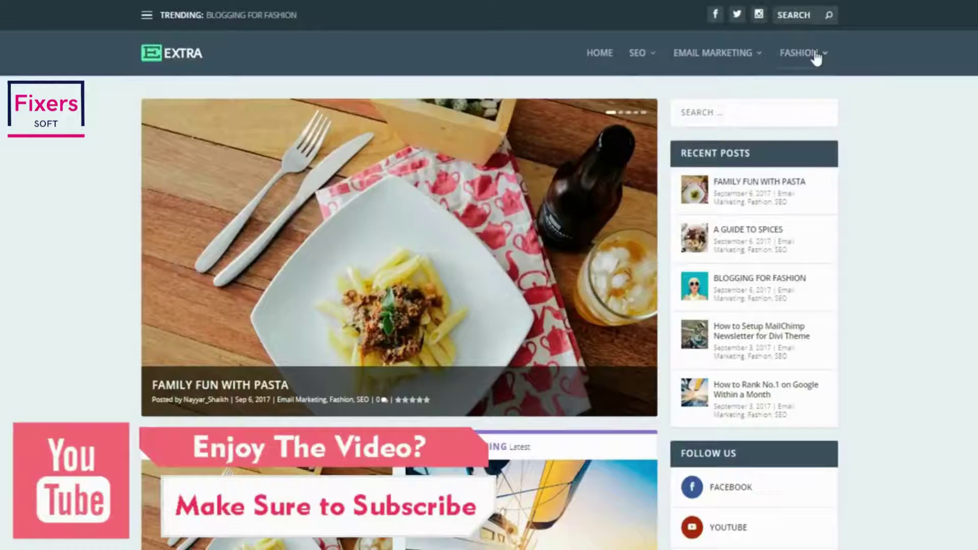
{"action": "mouse_move", "coordinate": [817, 59]}
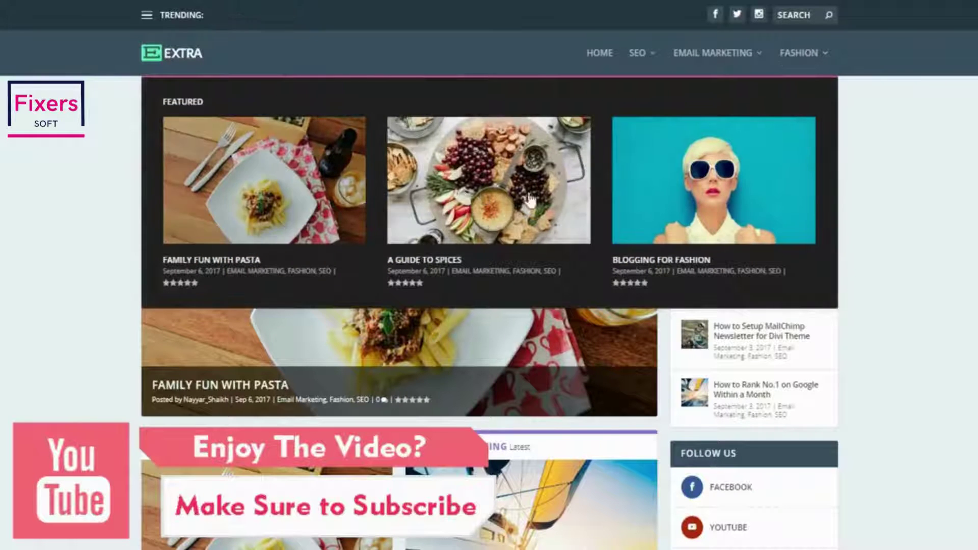
{"action": "mouse_move", "coordinate": [706, 45]}
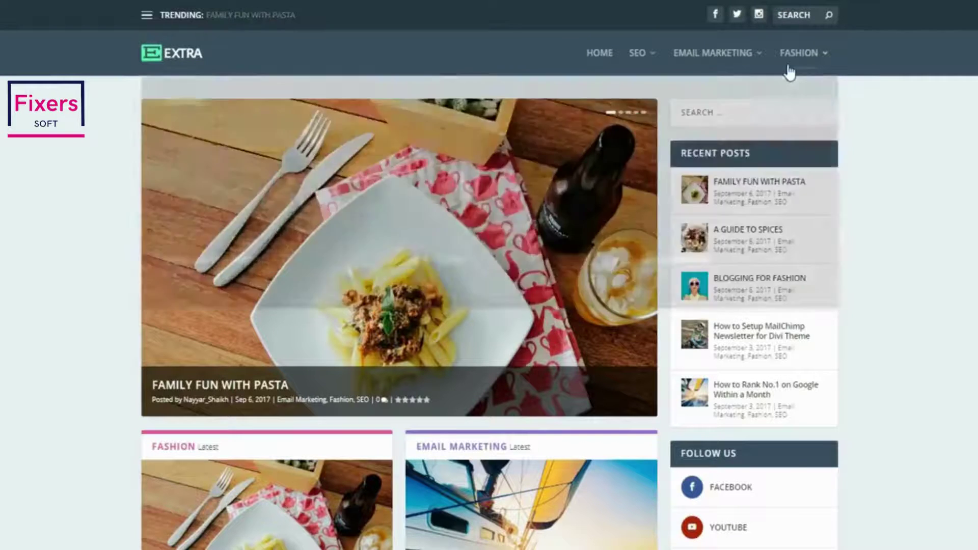
{"action": "mouse_move", "coordinate": [790, 70]}
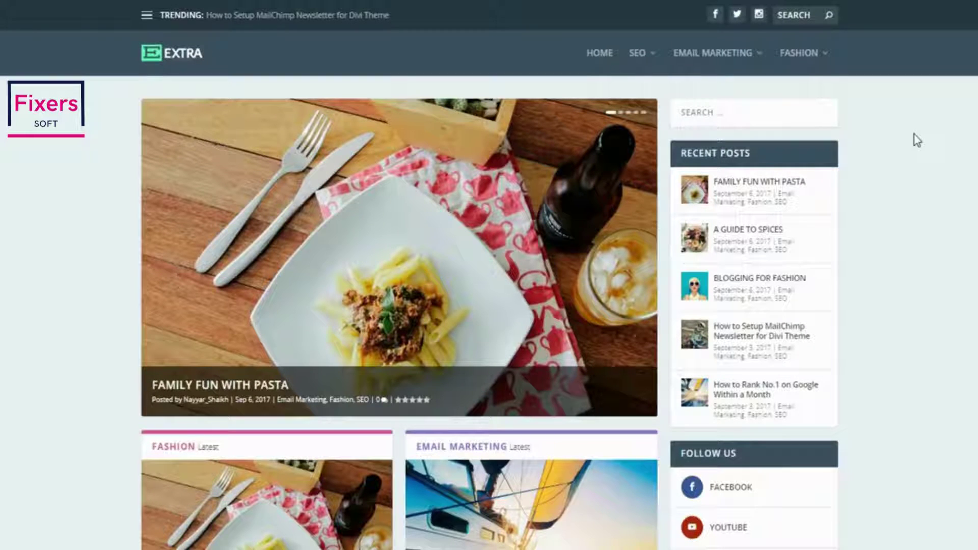
Advance the hero slider two slides, past A Guide to Spices to Blogging for Fashion
{"action": "mouse_move", "coordinate": [635, 256]}
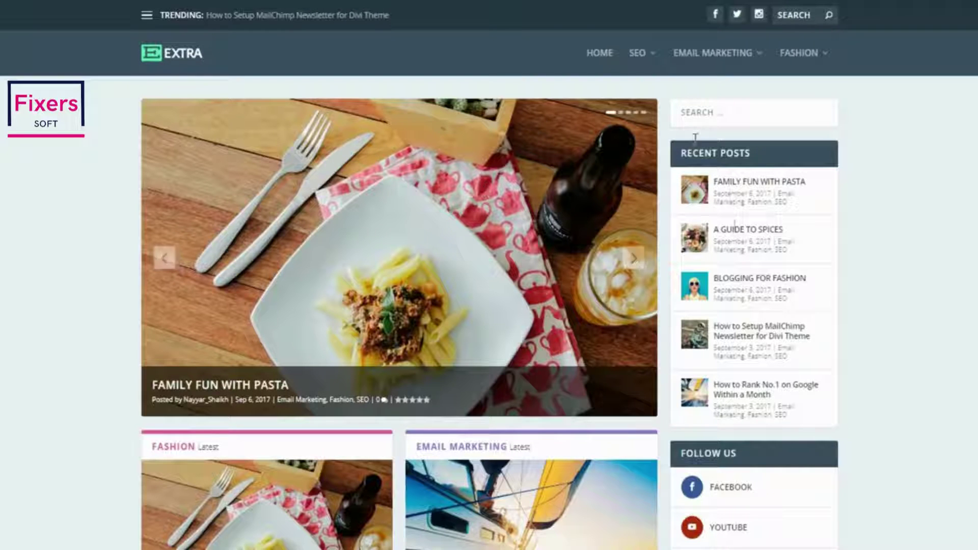
{"action": "left_click", "coordinate": [635, 260]}
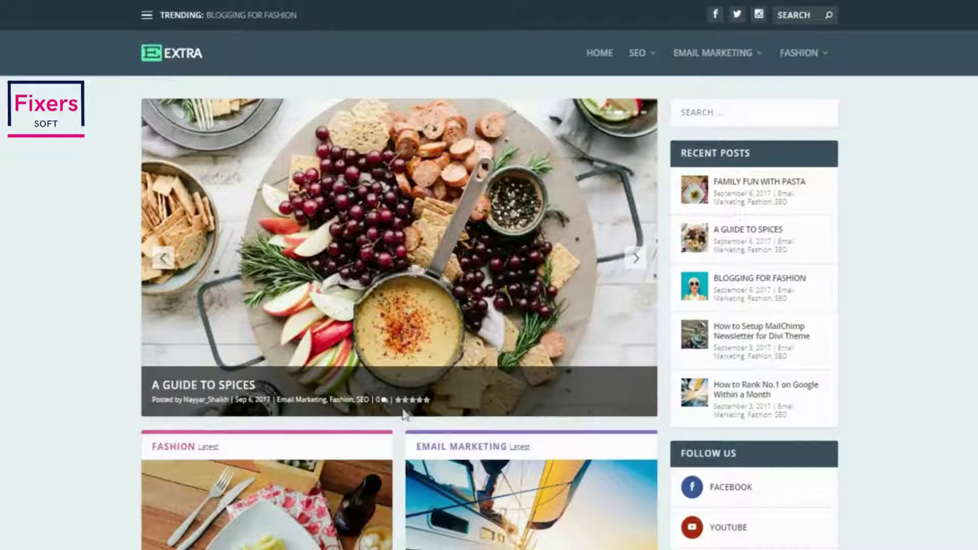
{"action": "left_click", "coordinate": [638, 259]}
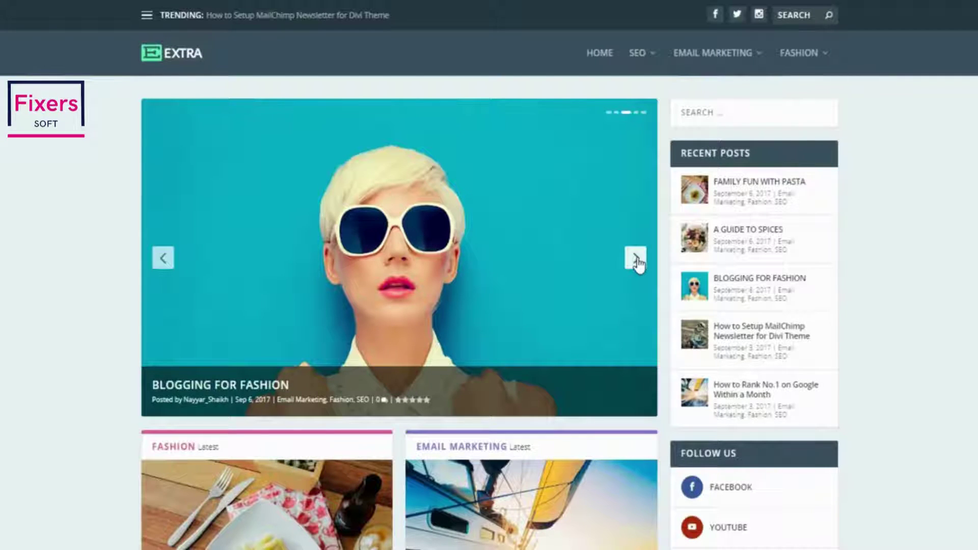
Scroll down and shift the ALL Latest carousel two posts along
{"action": "scroll", "coordinate": [638, 263], "scroll_direction": "down", "scroll_amount": 6}
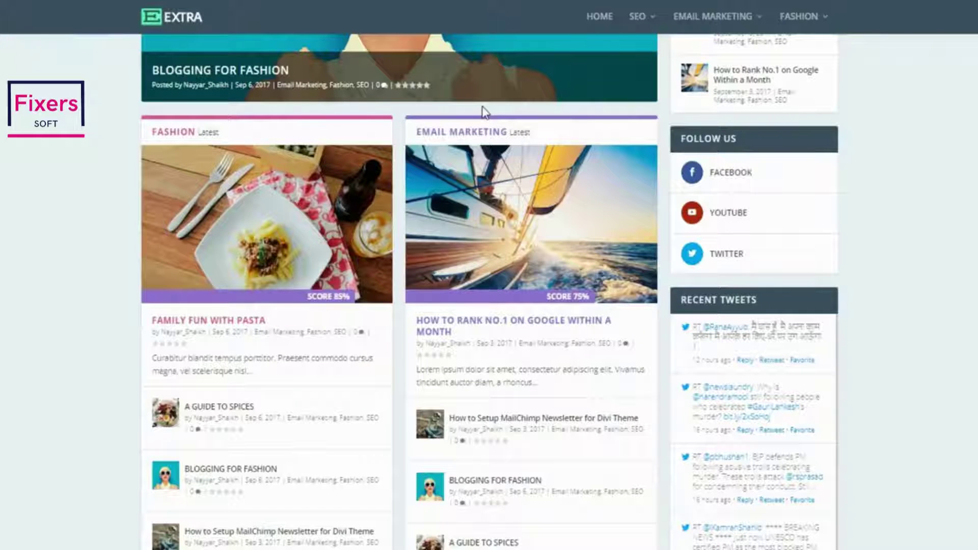
{"action": "scroll", "coordinate": [540, 327], "scroll_direction": "down", "scroll_amount": 3}
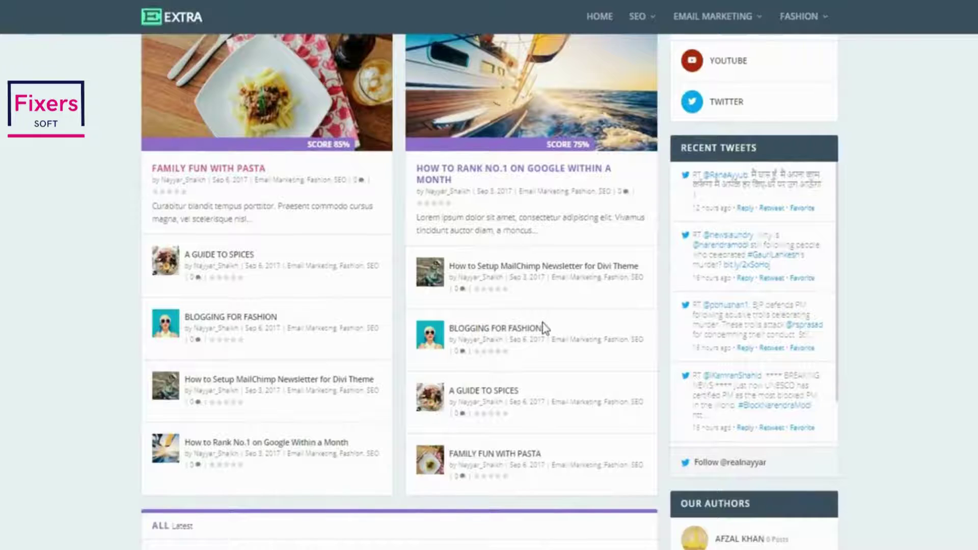
{"action": "scroll", "coordinate": [544, 328], "scroll_direction": "down", "scroll_amount": 3}
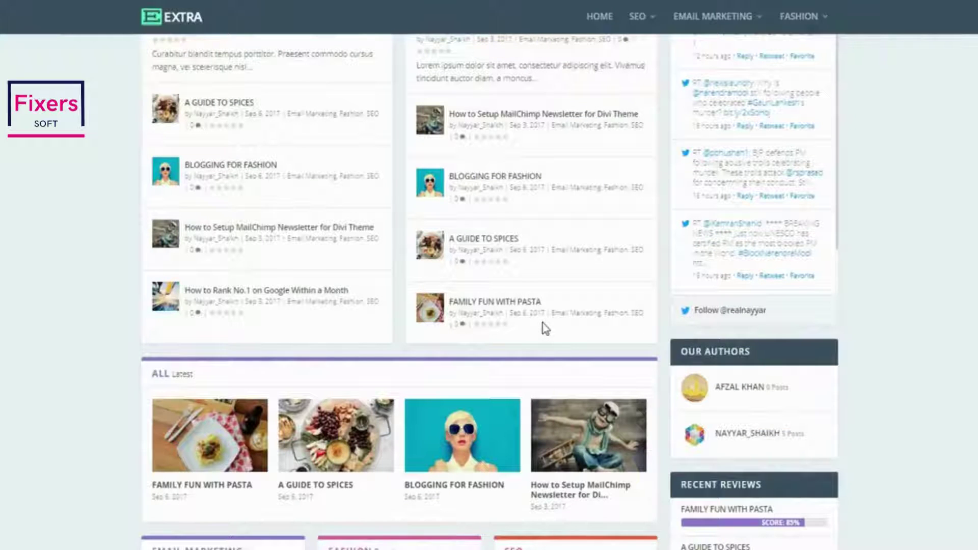
{"action": "scroll", "coordinate": [544, 328], "scroll_direction": "down", "scroll_amount": 2}
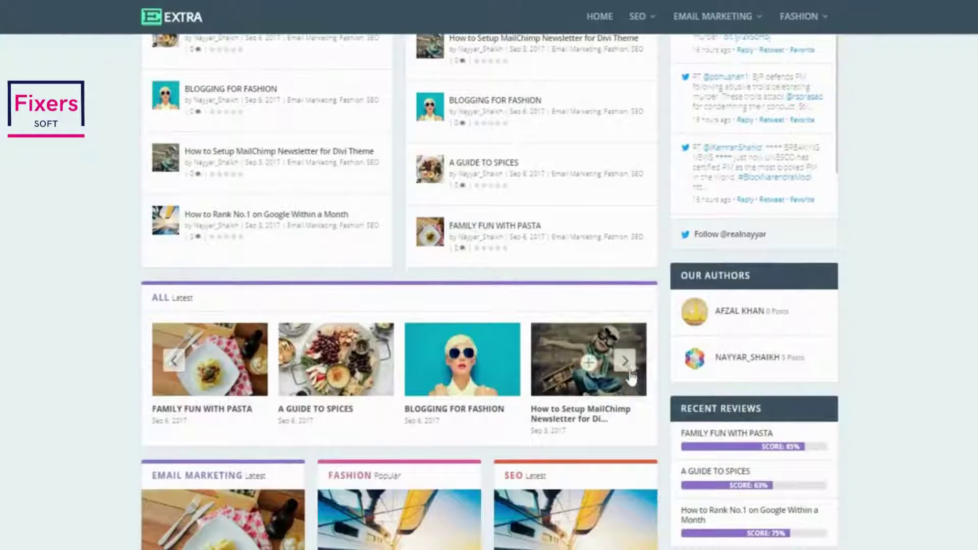
{"action": "left_click", "coordinate": [626, 360]}
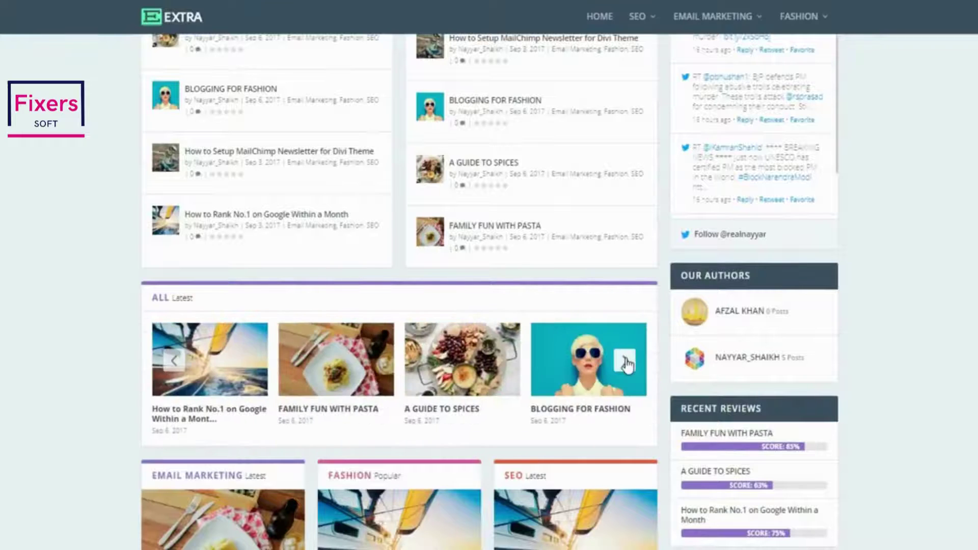
{"action": "left_click", "coordinate": [626, 361]}
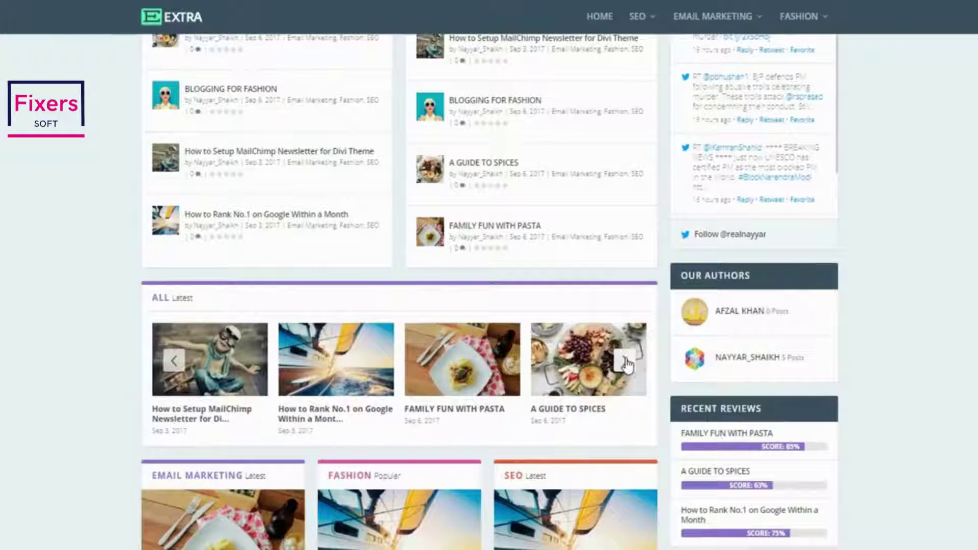
Scroll down to the tabbed category block showing Fashion posts
{"action": "scroll", "coordinate": [626, 360], "scroll_direction": "down", "scroll_amount": 6}
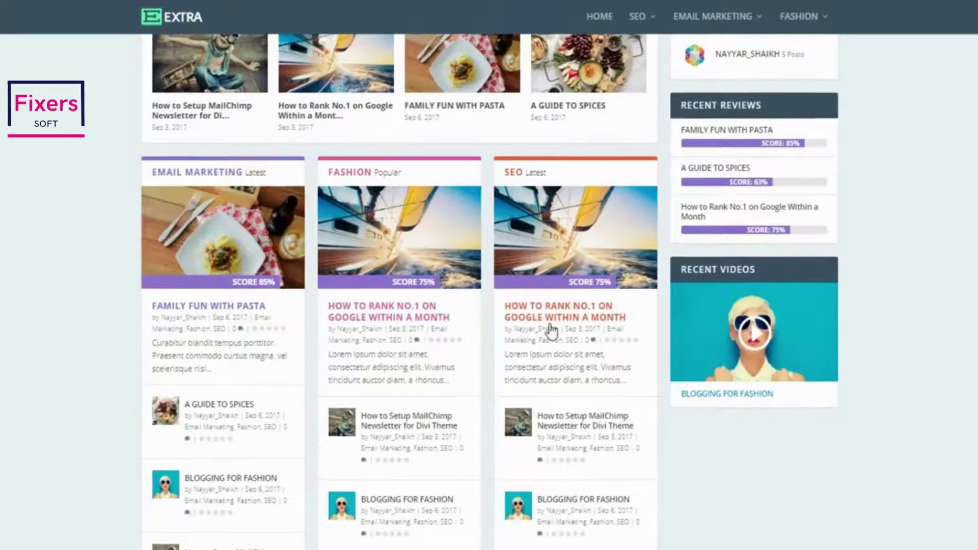
{"action": "scroll", "coordinate": [561, 341], "scroll_direction": "up", "scroll_amount": 4}
{"action": "scroll", "coordinate": [561, 341], "scroll_direction": "up", "scroll_amount": 7}
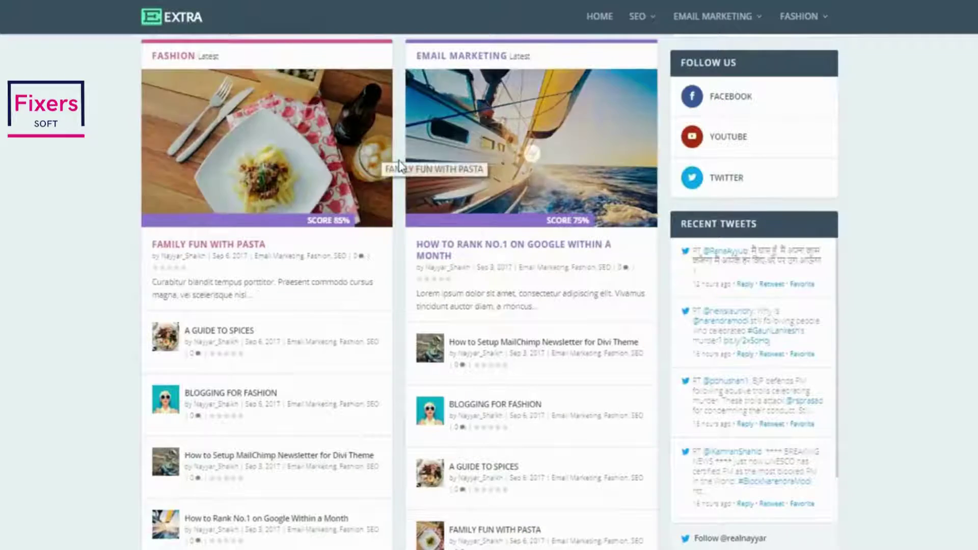
{"action": "scroll", "coordinate": [438, 202], "scroll_direction": "up", "scroll_amount": 3}
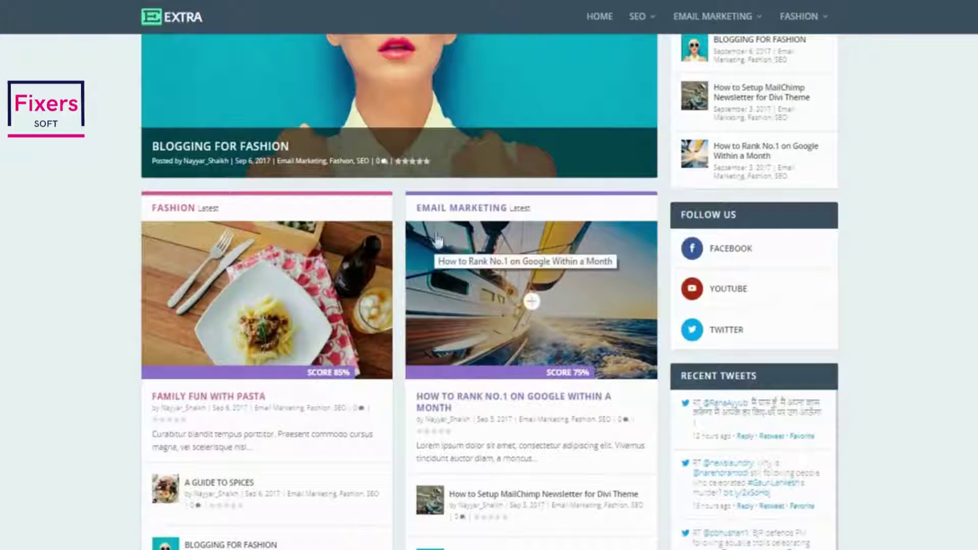
{"action": "scroll", "coordinate": [600, 321], "scroll_direction": "down", "scroll_amount": 14}
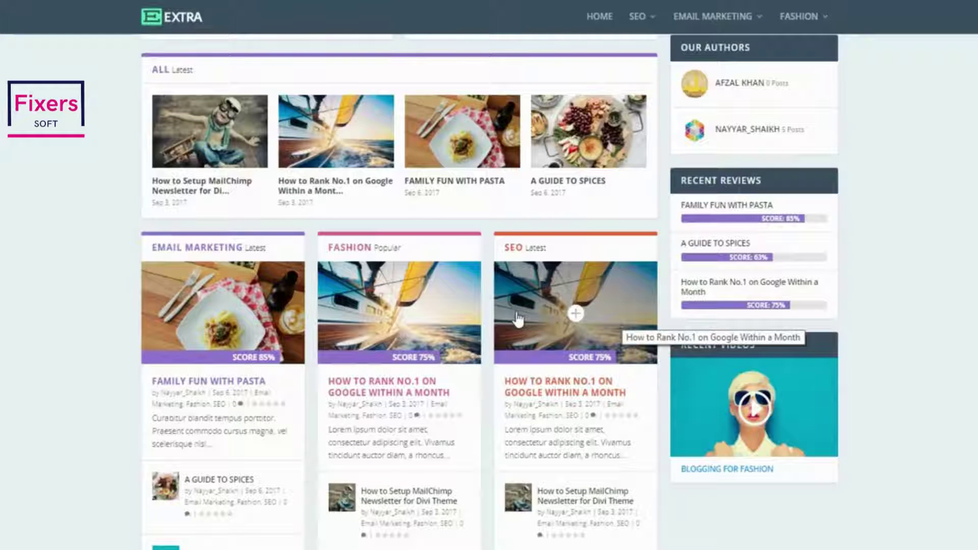
{"action": "scroll", "coordinate": [518, 319], "scroll_direction": "down", "scroll_amount": 10}
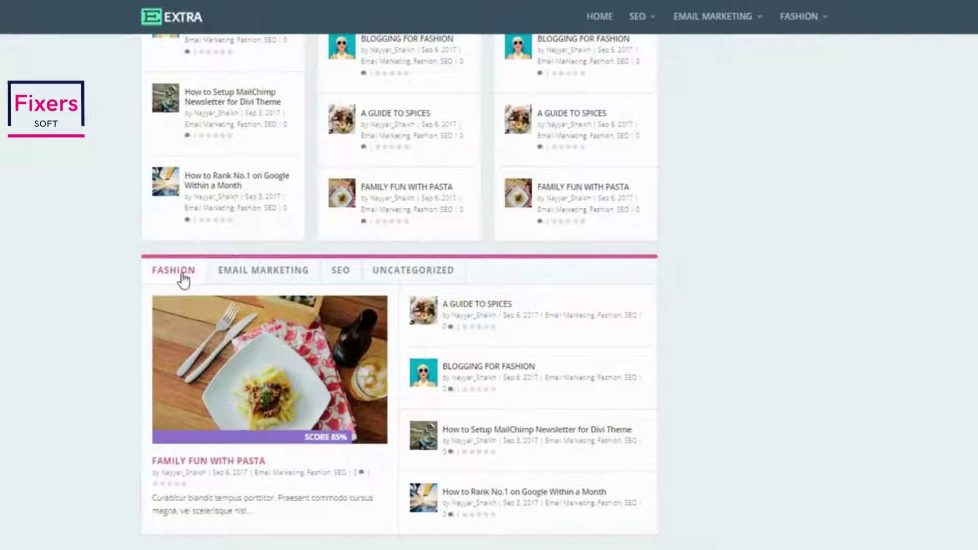
Show the tabbed block's Email Marketing posts, then its SEO posts, and return to the top
{"action": "left_click", "coordinate": [248, 274]}
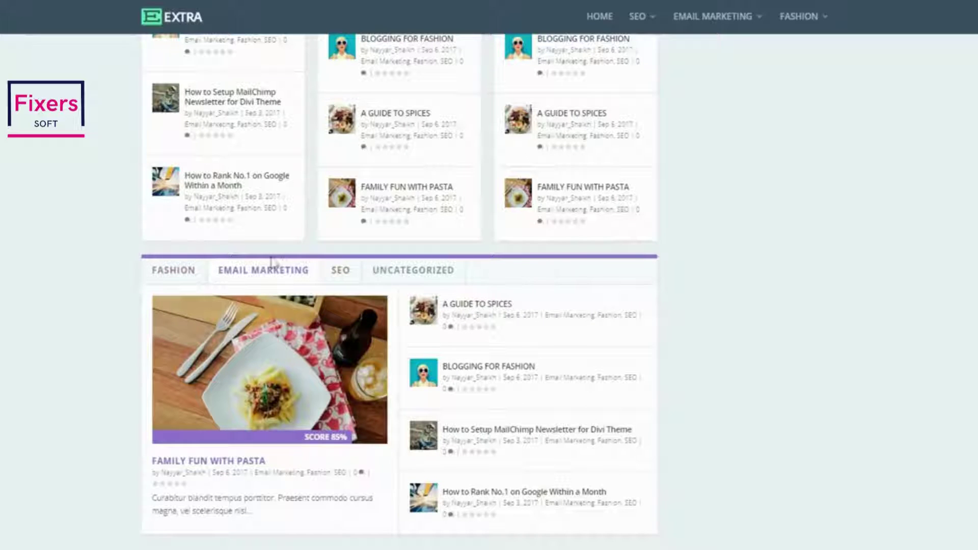
{"action": "left_click", "coordinate": [339, 271]}
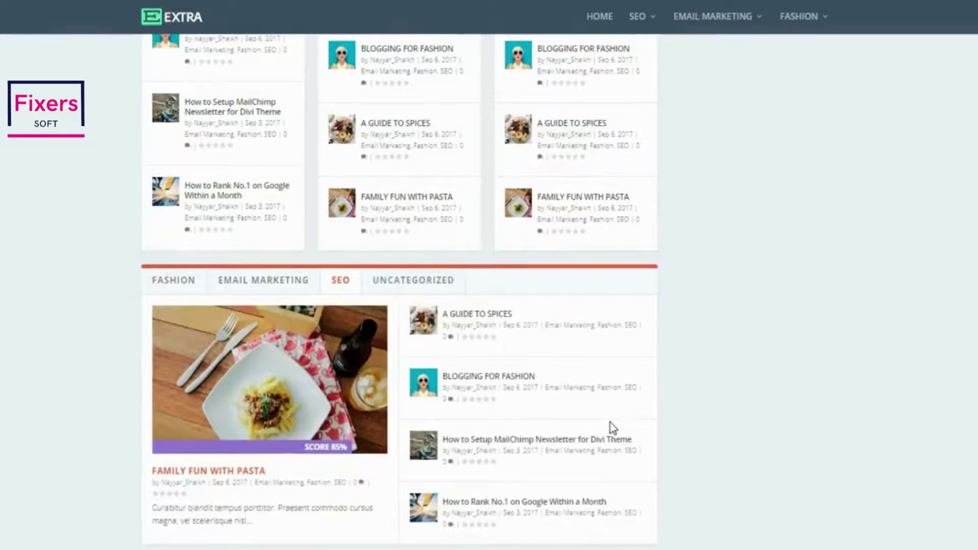
{"action": "scroll", "coordinate": [610, 423], "scroll_direction": "down", "scroll_amount": 10}
{"action": "scroll", "coordinate": [745, 123], "scroll_direction": "up", "scroll_amount": 10}
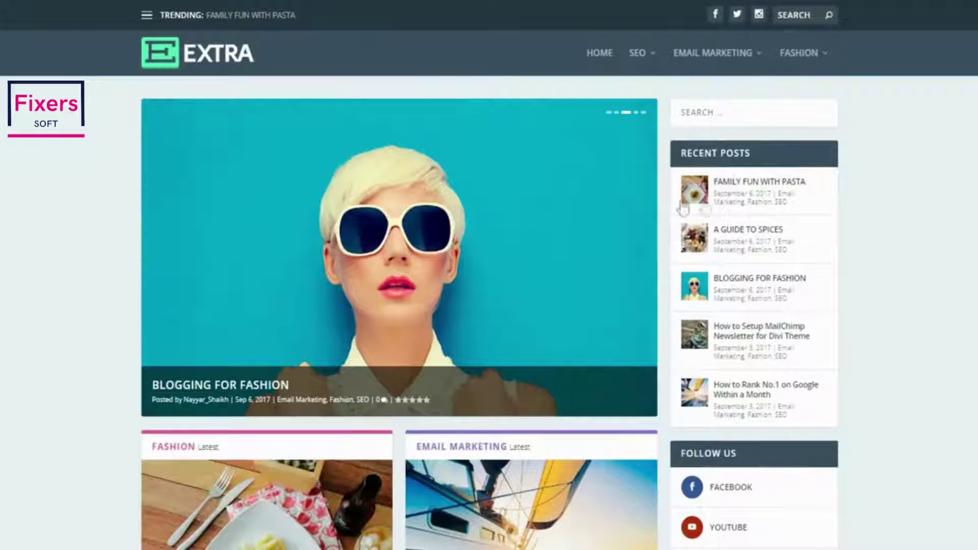
Scroll down to Recent Videos, play the clip, then scroll back up
{"action": "scroll", "coordinate": [873, 328], "scroll_direction": "down", "scroll_amount": 5}
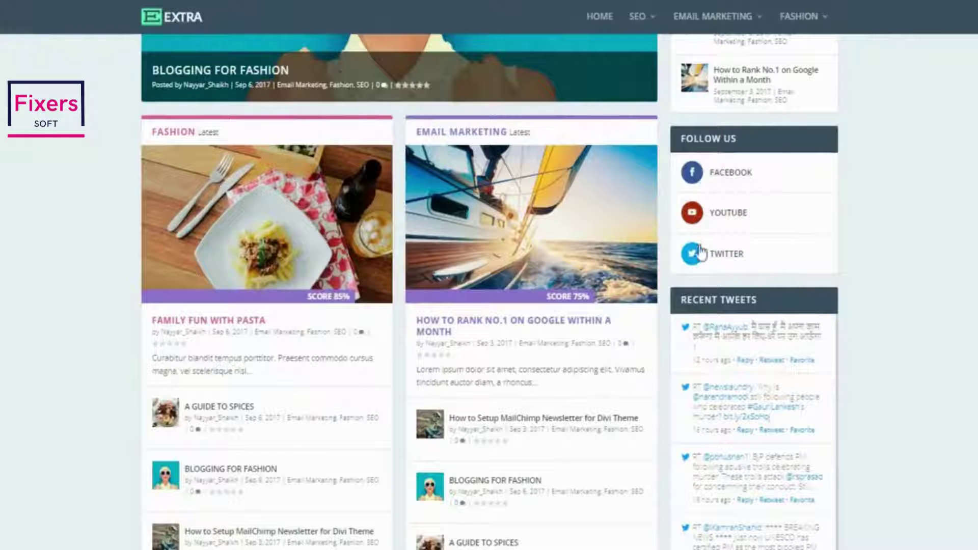
{"action": "scroll", "coordinate": [933, 250], "scroll_direction": "down", "scroll_amount": 4}
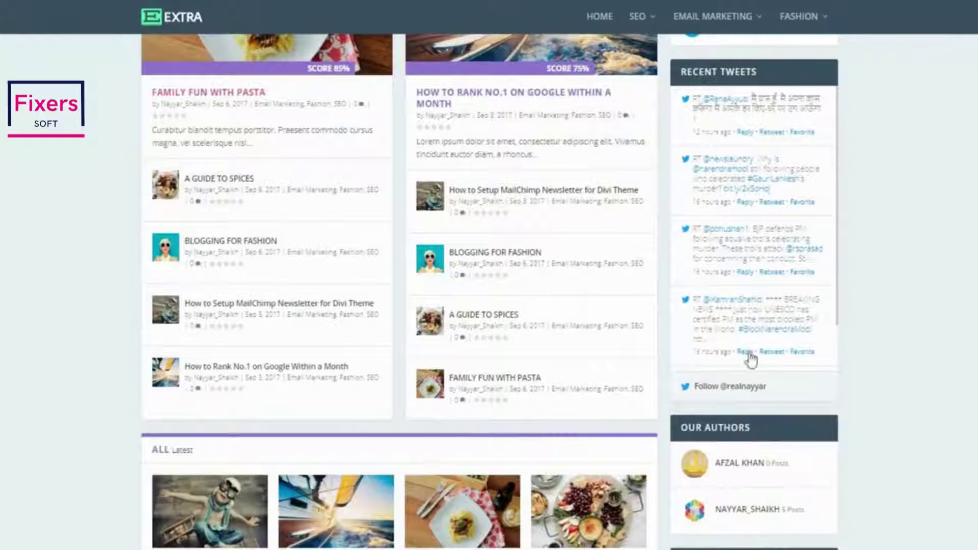
{"action": "scroll", "coordinate": [928, 395], "scroll_direction": "down", "scroll_amount": 4}
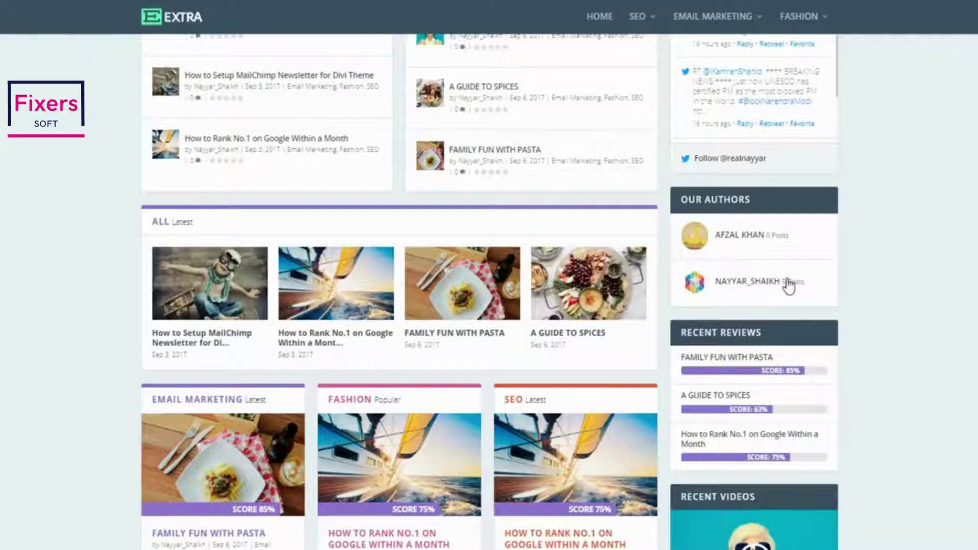
{"action": "scroll", "coordinate": [790, 284], "scroll_direction": "down", "scroll_amount": 2}
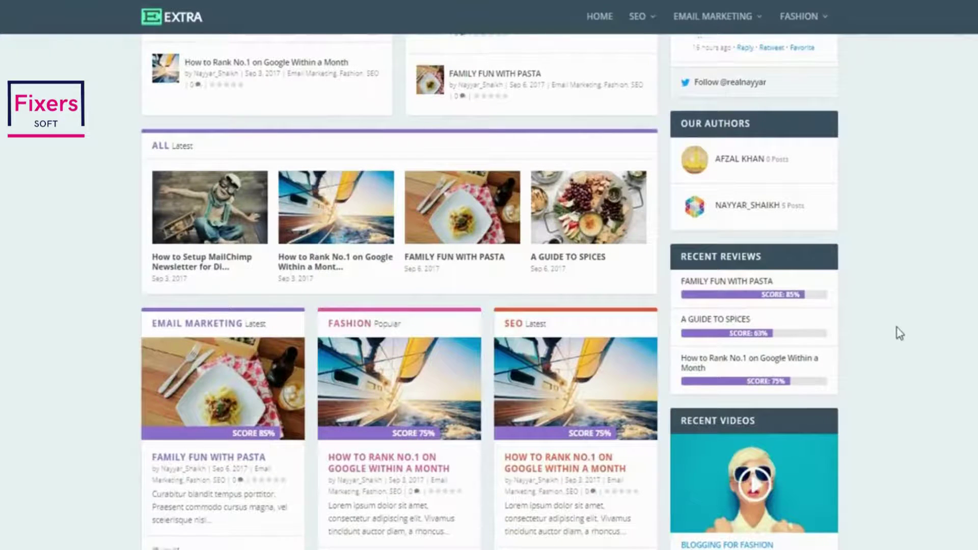
{"action": "scroll", "coordinate": [819, 343], "scroll_direction": "down", "scroll_amount": 5}
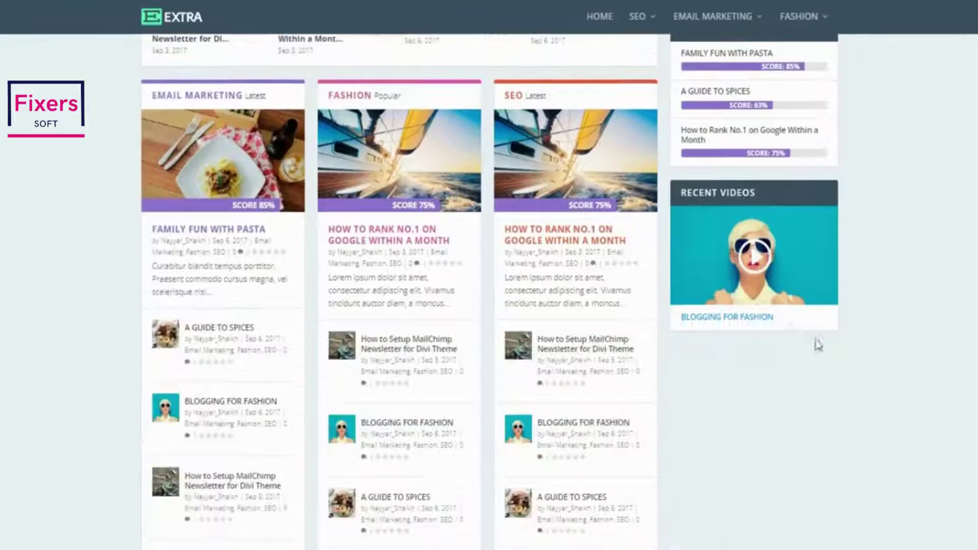
{"action": "left_click", "coordinate": [763, 263]}
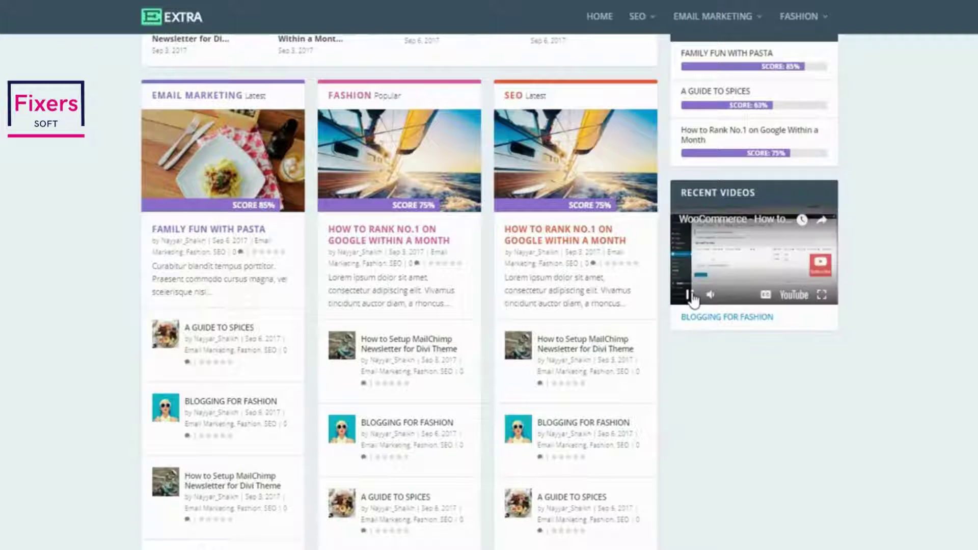
{"action": "scroll", "coordinate": [874, 382], "scroll_direction": "up", "scroll_amount": 10}
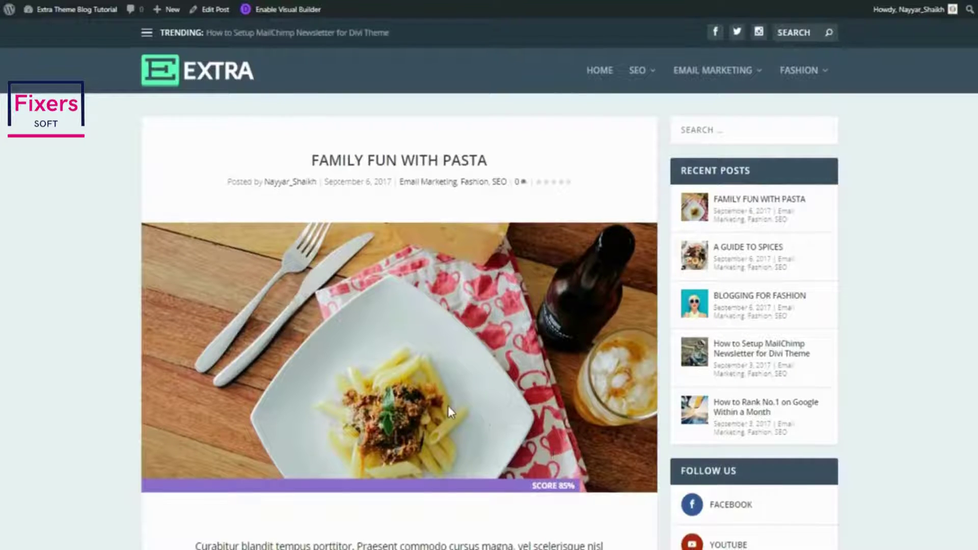
Scroll down through the Family Fun With Pasta post to its toggle section
{"action": "scroll", "coordinate": [448, 405], "scroll_direction": "down", "scroll_amount": 8}
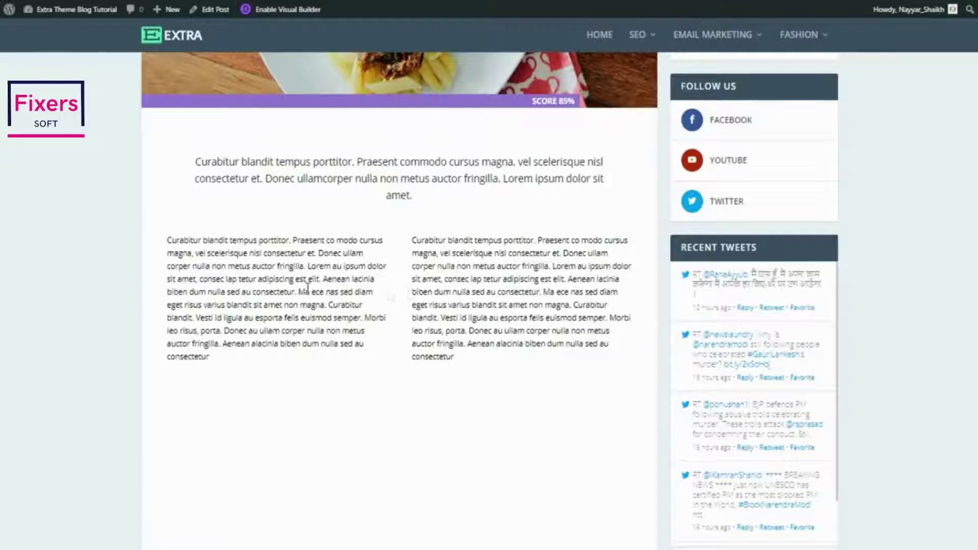
{"action": "scroll", "coordinate": [492, 306], "scroll_direction": "down", "scroll_amount": 4}
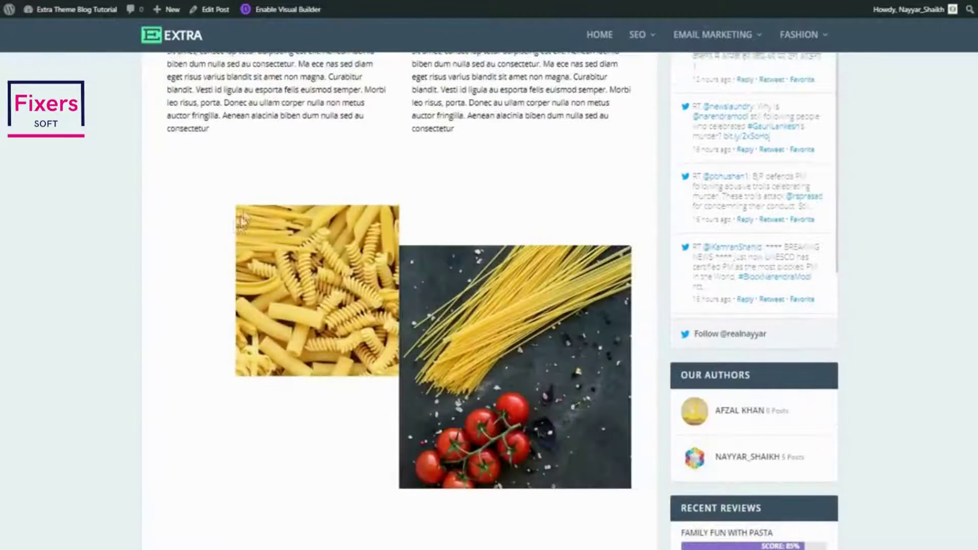
{"action": "scroll", "coordinate": [561, 277], "scroll_direction": "down", "scroll_amount": 3}
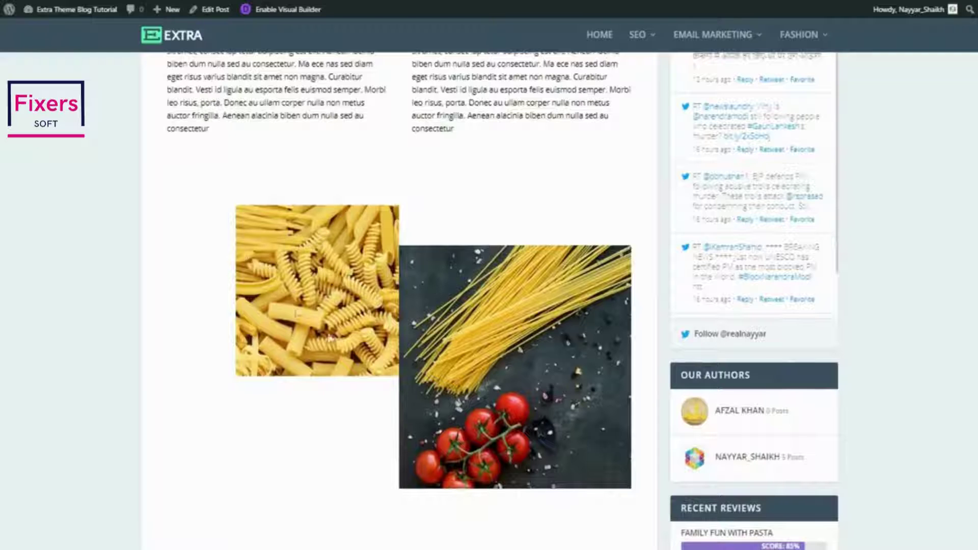
{"action": "scroll", "coordinate": [509, 312], "scroll_direction": "down", "scroll_amount": 8}
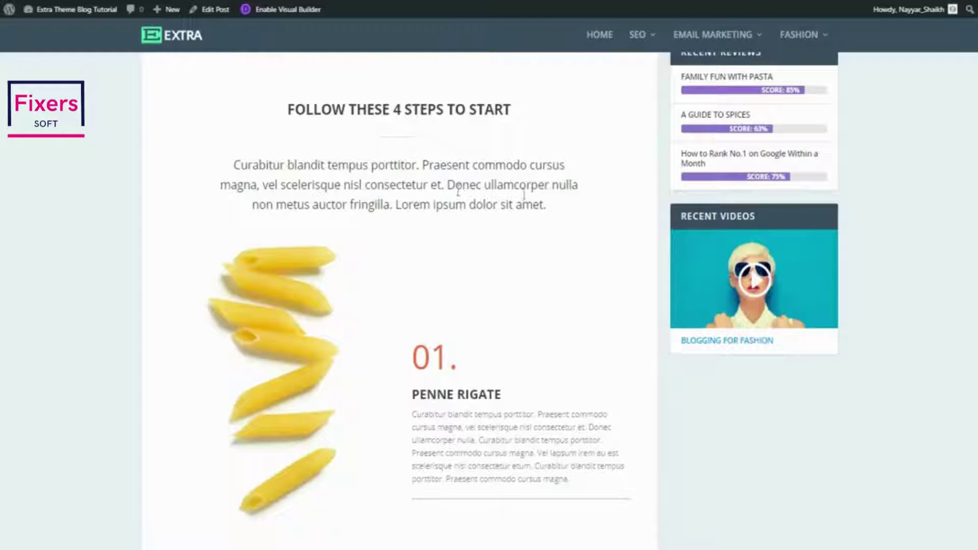
{"action": "scroll", "coordinate": [522, 357], "scroll_direction": "down", "scroll_amount": 9}
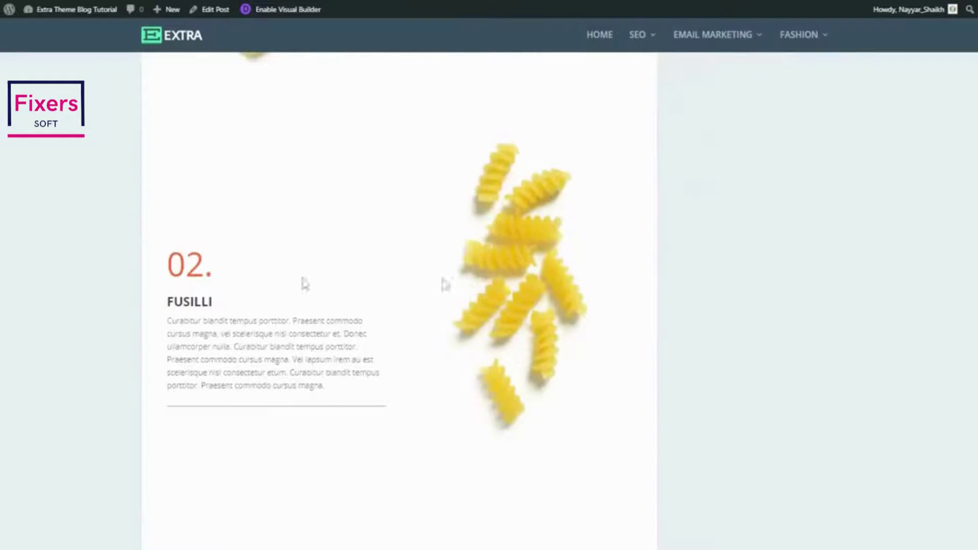
{"action": "scroll", "coordinate": [651, 384], "scroll_direction": "down", "scroll_amount": 2}
{"action": "scroll", "coordinate": [650, 383], "scroll_direction": "down", "scroll_amount": 6}
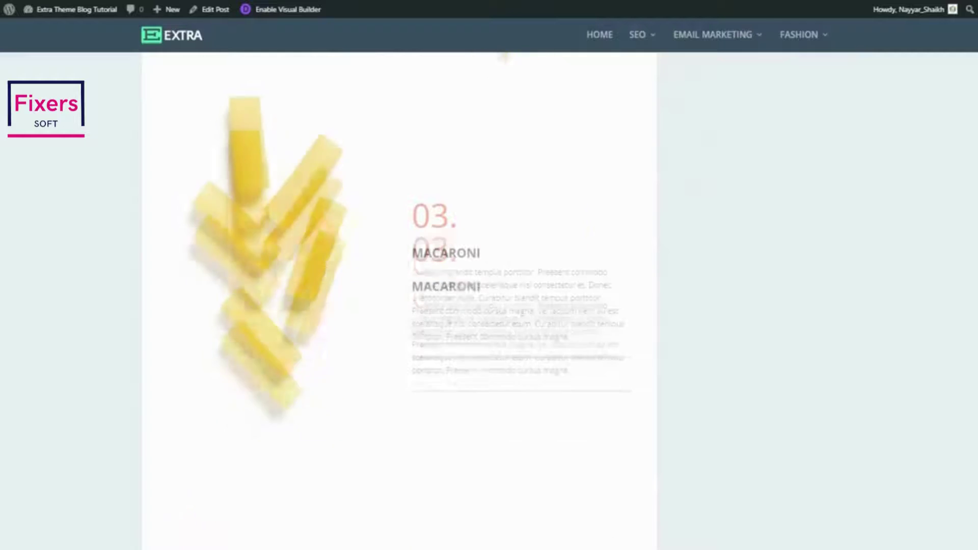
{"action": "scroll", "coordinate": [920, 371], "scroll_direction": "down", "scroll_amount": 10}
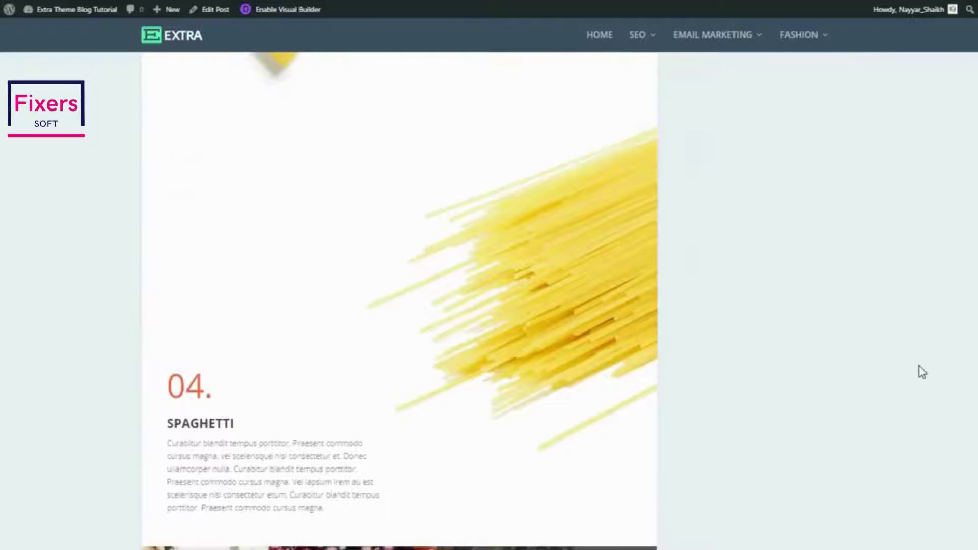
{"action": "scroll", "coordinate": [919, 371], "scroll_direction": "down", "scroll_amount": 7}
{"action": "scroll", "coordinate": [846, 366], "scroll_direction": "down", "scroll_amount": 3}
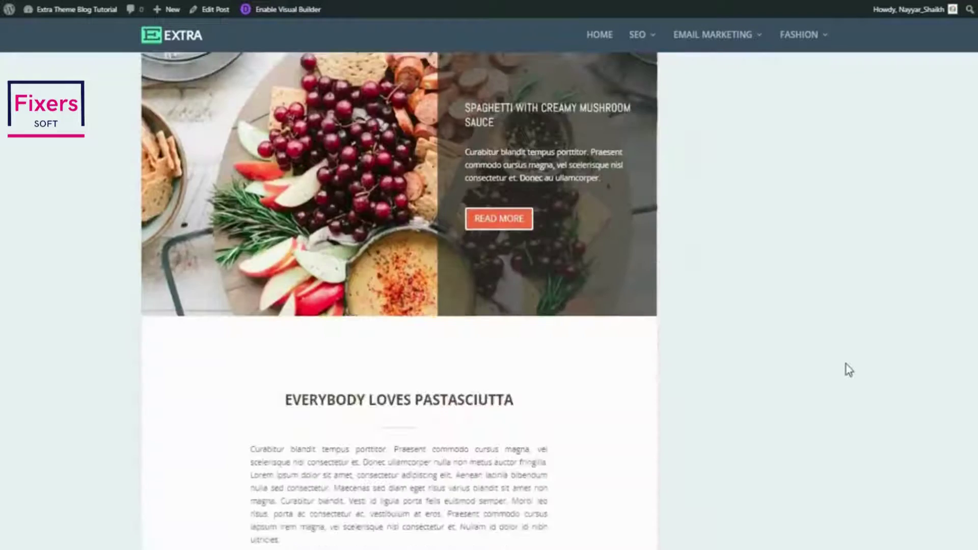
{"action": "scroll", "coordinate": [846, 367], "scroll_direction": "up", "scroll_amount": 4}
{"action": "scroll", "coordinate": [369, 386], "scroll_direction": "down", "scroll_amount": 2}
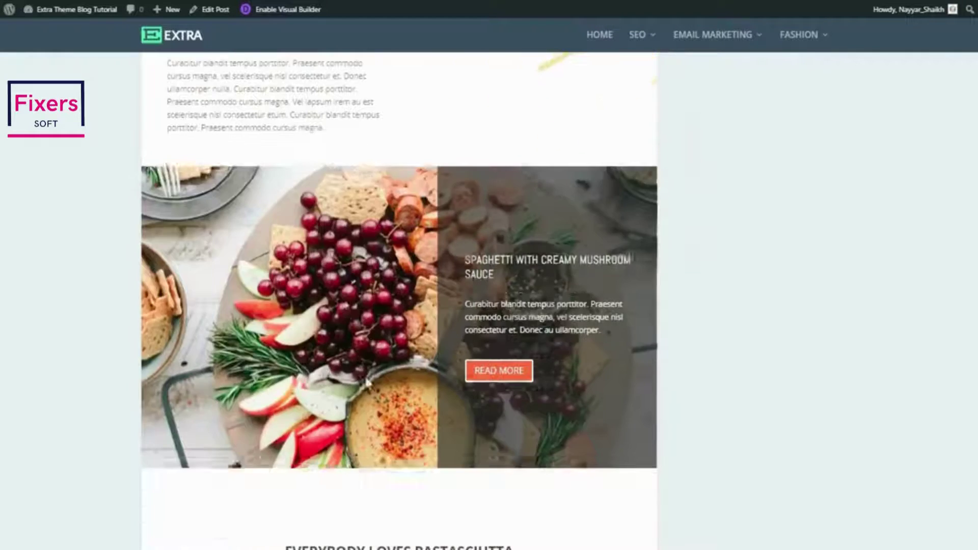
{"action": "scroll", "coordinate": [347, 361], "scroll_direction": "down", "scroll_amount": 2}
{"action": "scroll", "coordinate": [543, 380], "scroll_direction": "up", "scroll_amount": 4}
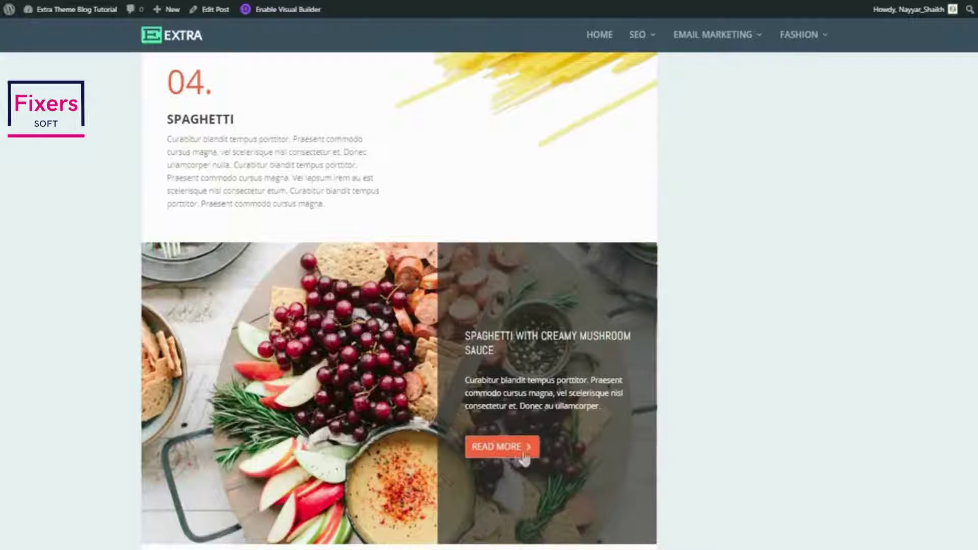
{"action": "scroll", "coordinate": [845, 392], "scroll_direction": "down", "scroll_amount": 5}
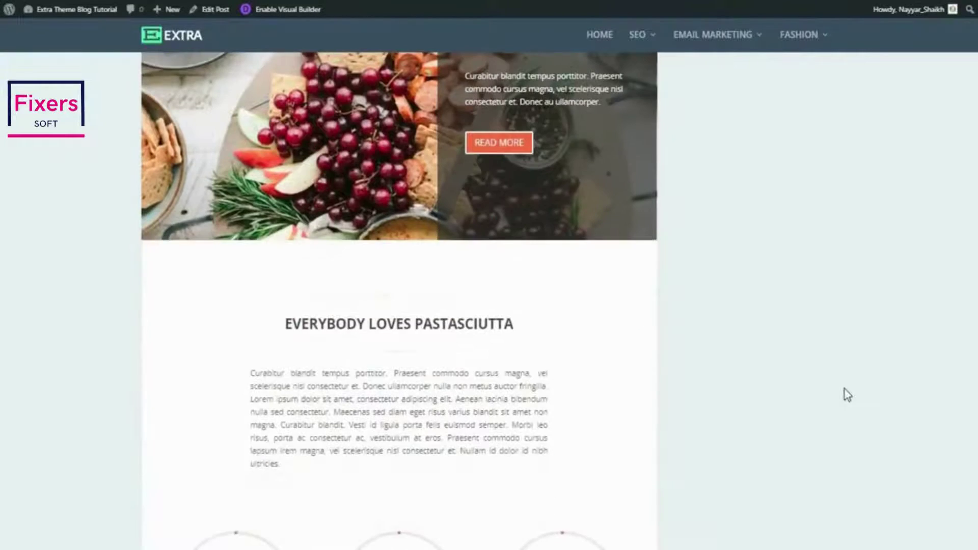
{"action": "scroll", "coordinate": [845, 393], "scroll_direction": "up", "scroll_amount": 5}
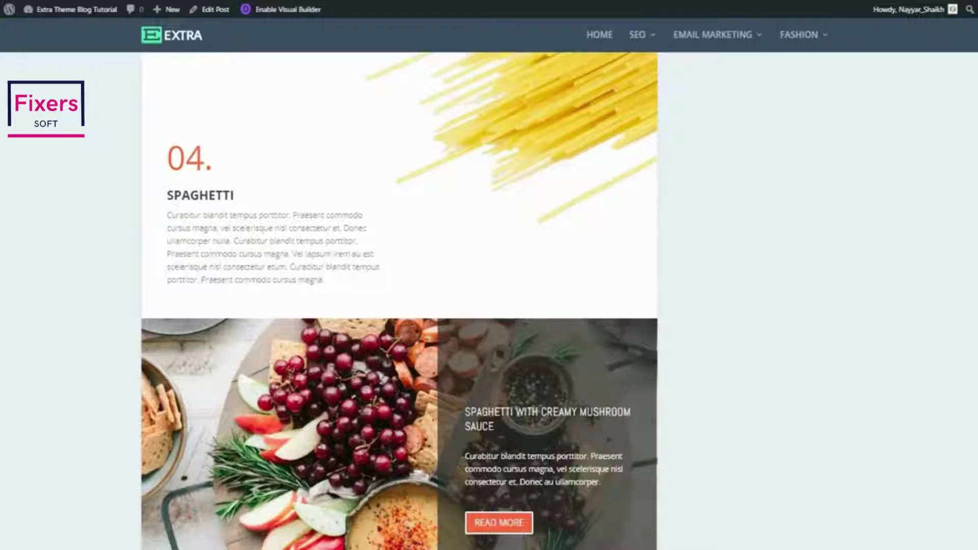
{"action": "scroll", "coordinate": [400, 300], "scroll_direction": "up", "scroll_amount": 5}
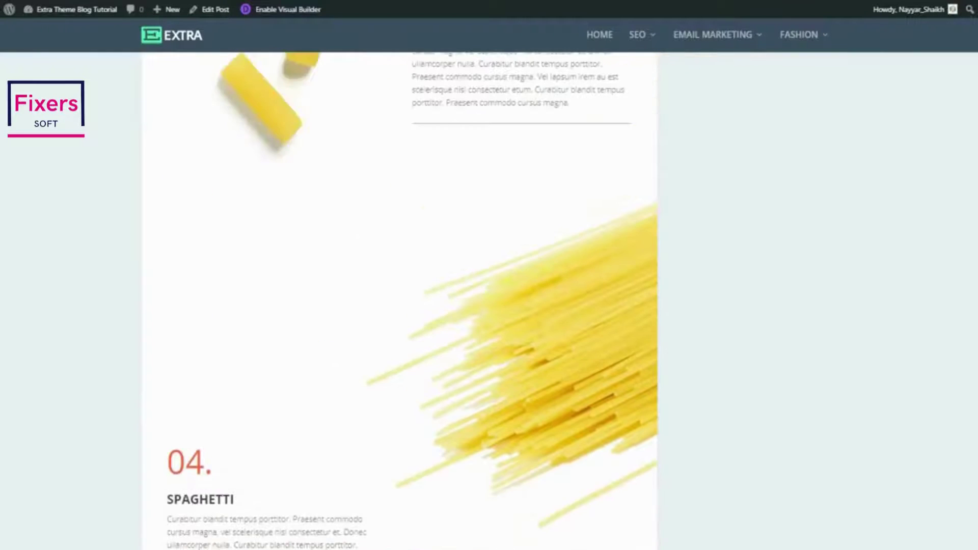
{"action": "scroll", "coordinate": [400, 301], "scroll_direction": "down", "scroll_amount": 6}
{"action": "scroll", "coordinate": [400, 301], "scroll_direction": "down", "scroll_amount": 9}
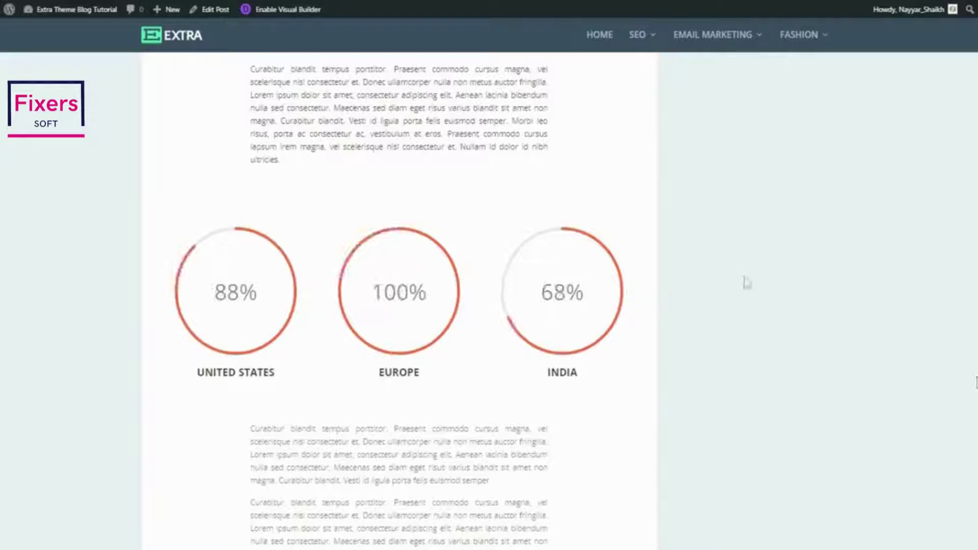
{"action": "scroll", "coordinate": [387, 306], "scroll_direction": "up", "scroll_amount": 3}
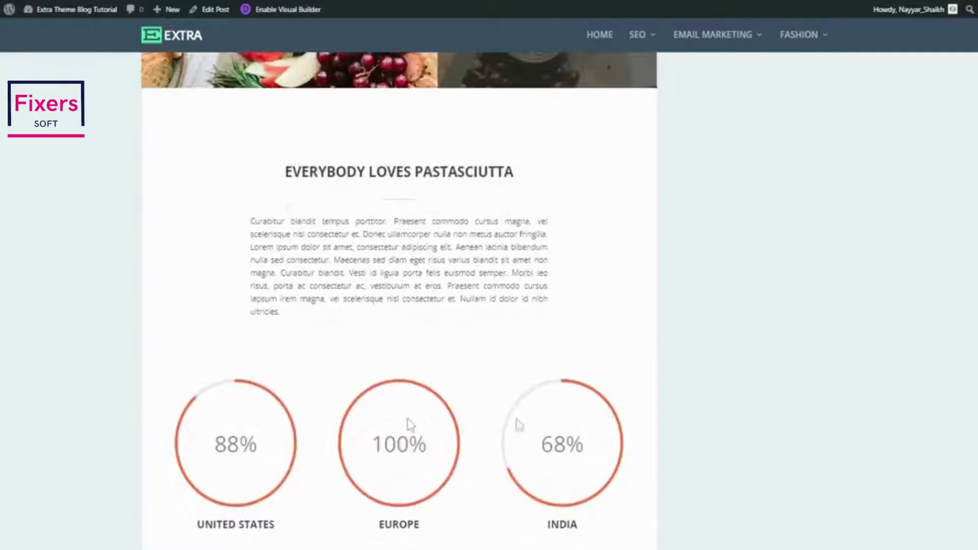
{"action": "scroll", "coordinate": [479, 438], "scroll_direction": "down", "scroll_amount": 2}
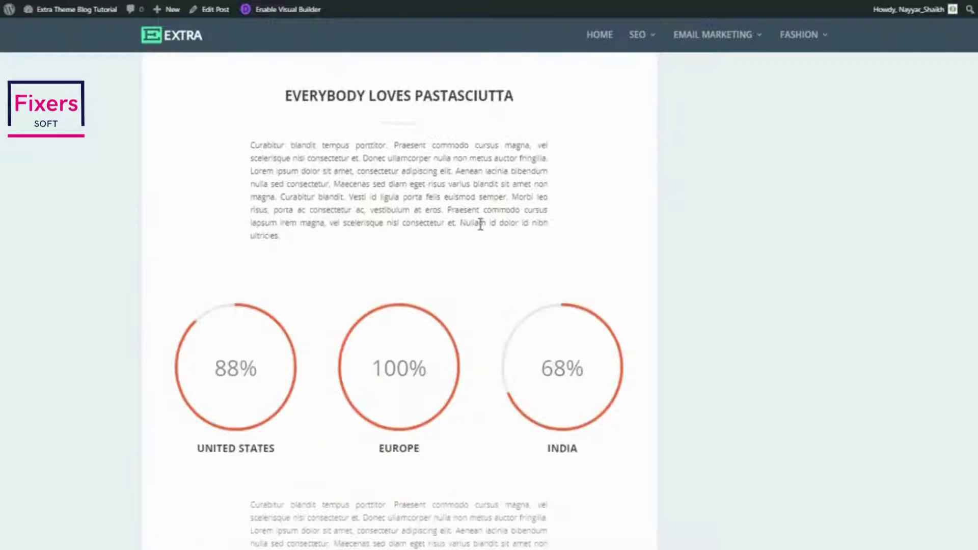
{"action": "scroll", "coordinate": [634, 406], "scroll_direction": "down", "scroll_amount": 7}
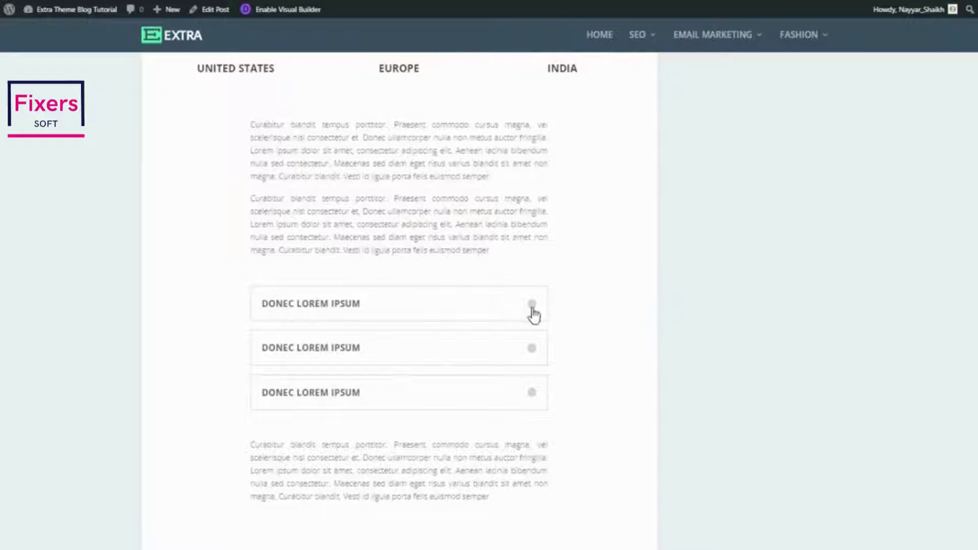
Expand all three Donec Lorem Ipsum toggles, then scroll on past them
{"action": "left_click", "coordinate": [531, 314]}
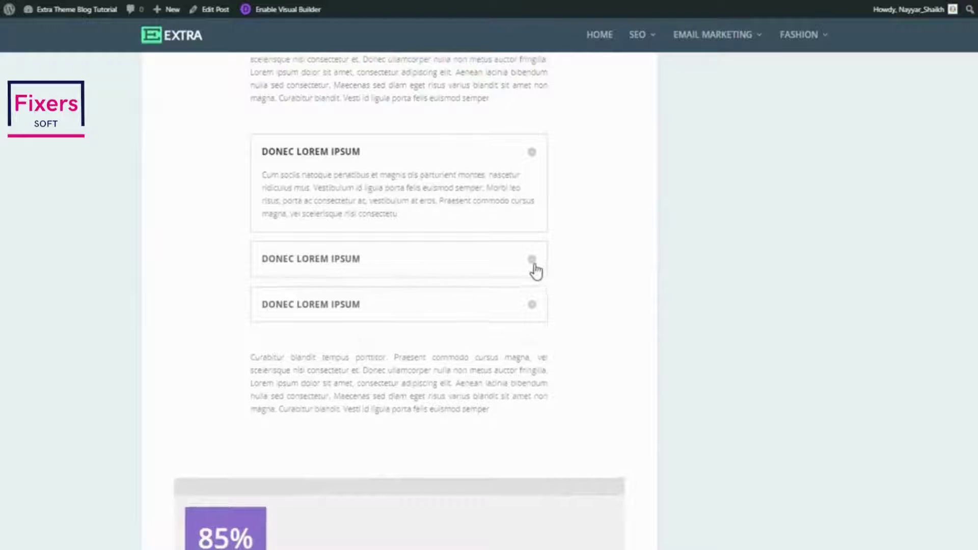
{"action": "left_click", "coordinate": [535, 269]}
{"action": "left_click", "coordinate": [499, 377]}
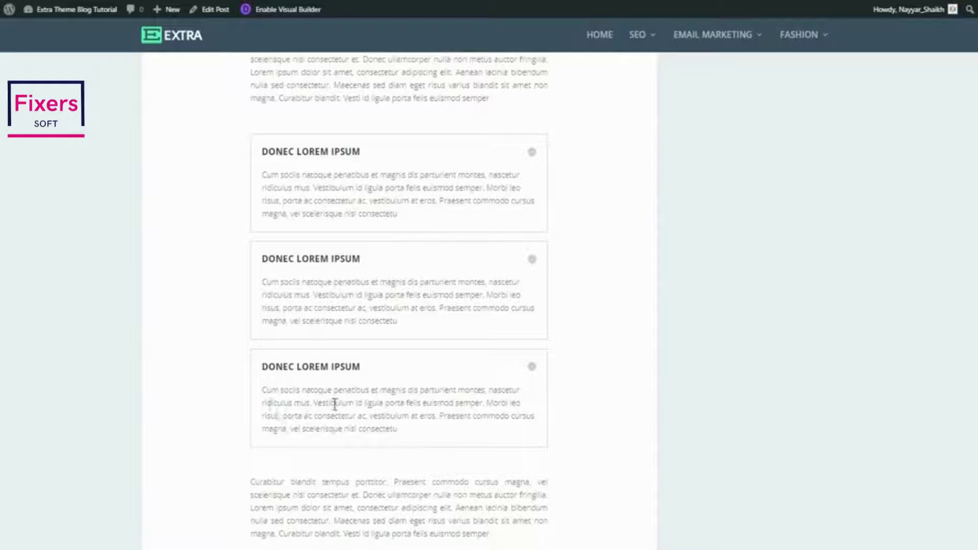
{"action": "scroll", "coordinate": [311, 410], "scroll_direction": "down", "scroll_amount": 6}
{"action": "scroll", "coordinate": [317, 411], "scroll_direction": "down", "scroll_amount": 3}
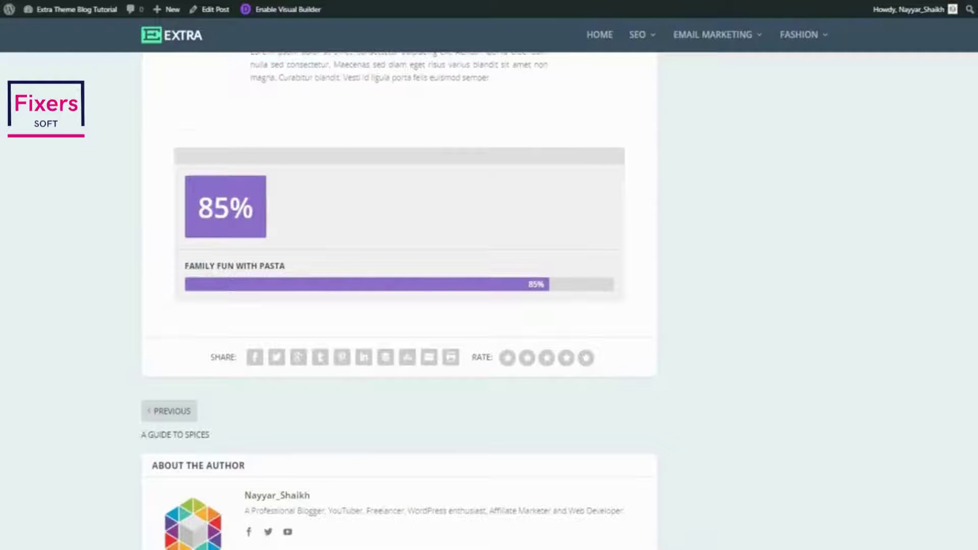
{"action": "scroll", "coordinate": [399, 301], "scroll_direction": "down", "scroll_amount": 9}
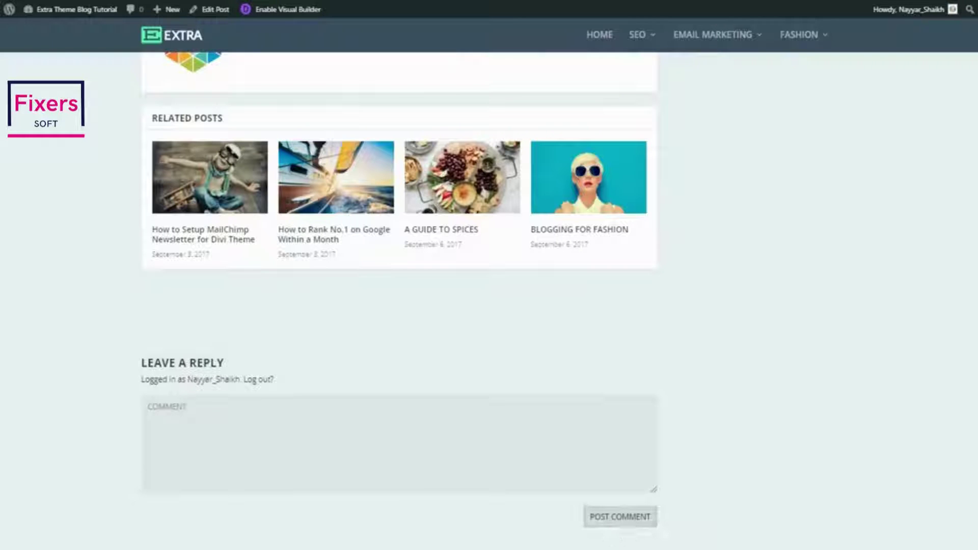
{"action": "scroll", "coordinate": [399, 301], "scroll_direction": "up", "scroll_amount": 20}
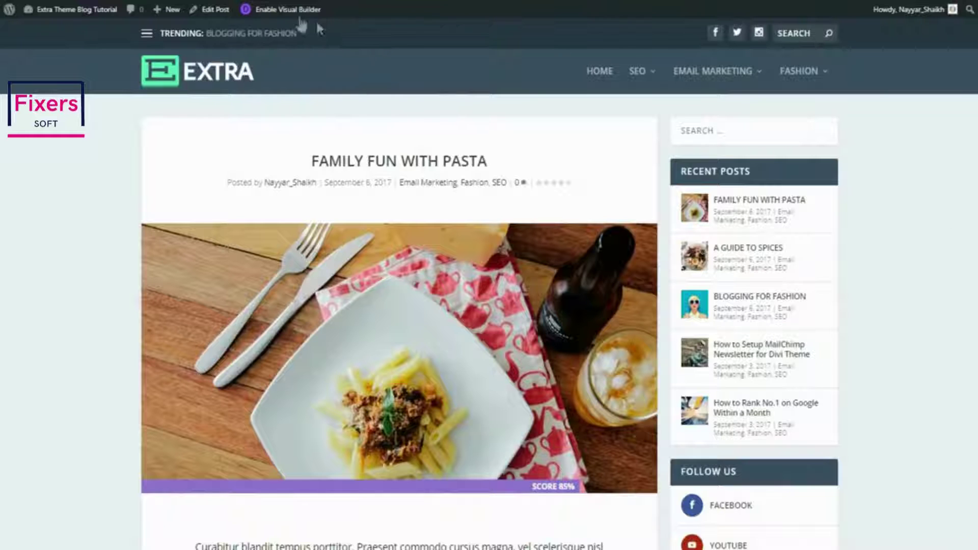
Enable the Visual Builder and replace the intro's opening phrase with 'MNayuyaanjasn ksmfdaklam'
{"action": "left_click", "coordinate": [275, 12]}
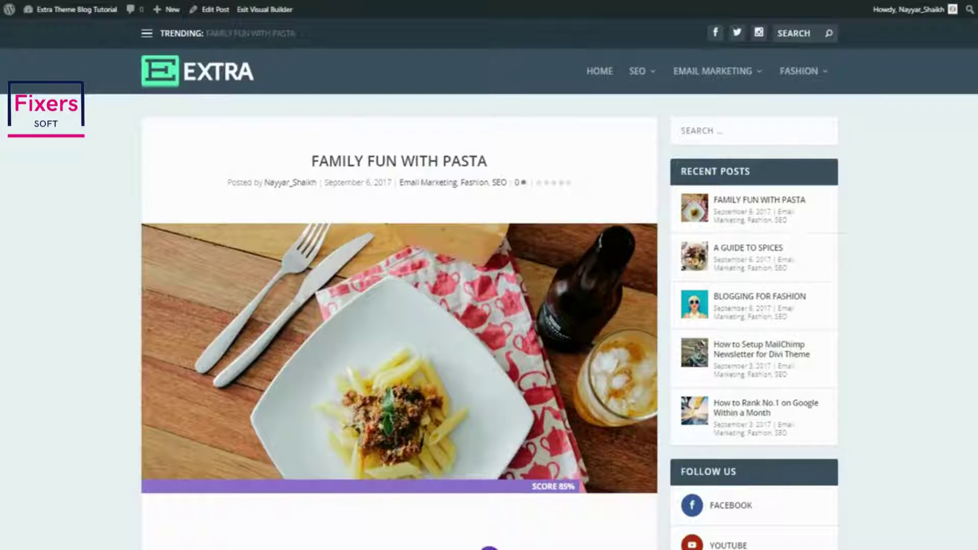
{"action": "scroll", "coordinate": [947, 164], "scroll_direction": "down", "scroll_amount": 5}
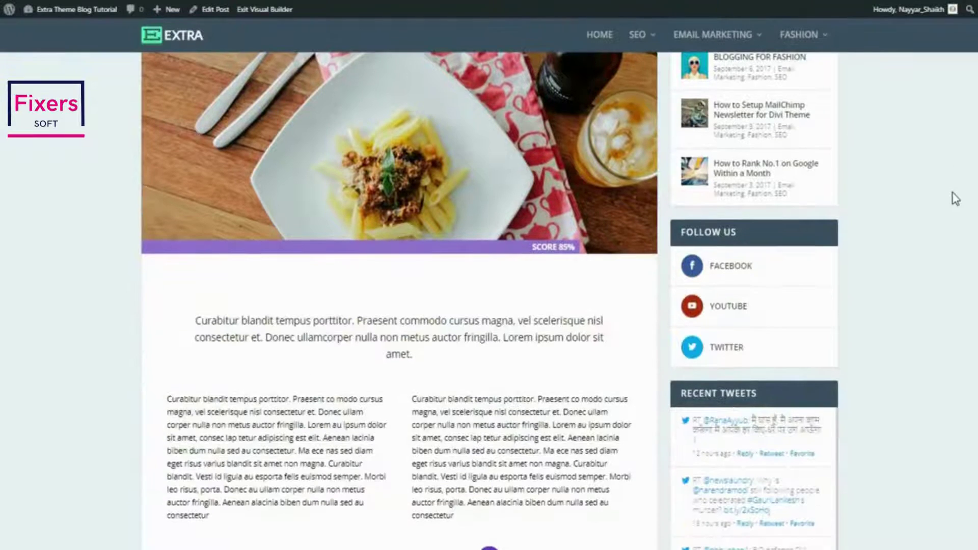
{"action": "scroll", "coordinate": [956, 199], "scroll_direction": "down", "scroll_amount": 3}
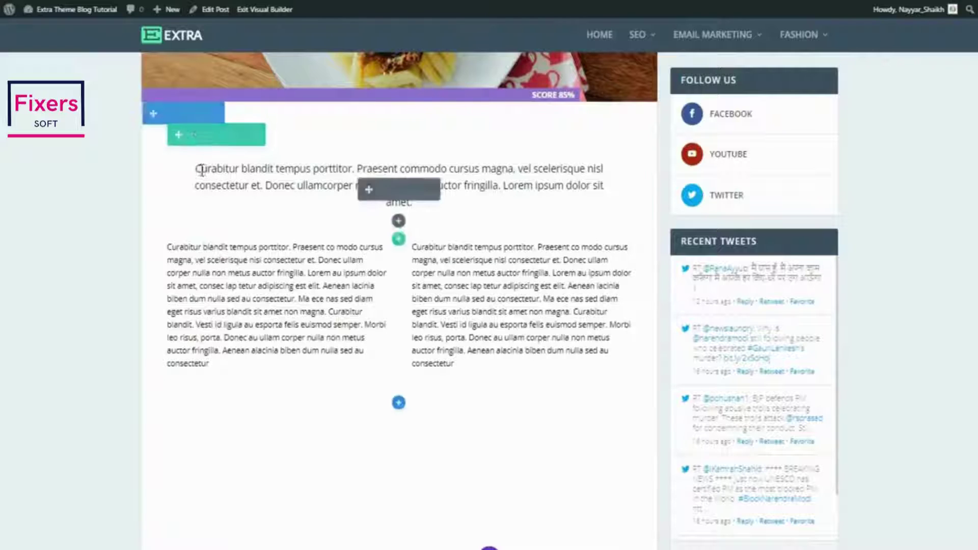
{"action": "left_click_drag", "start_coordinate": [195, 170], "coordinate": [353, 164]}
{"action": "type", "text": "MNayuyaanjasn"}
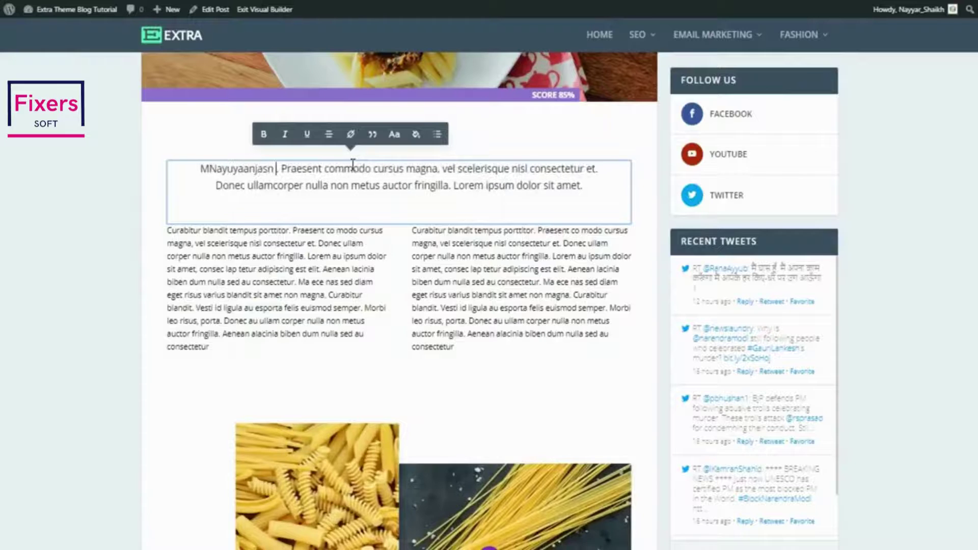
{"action": "type", "text": " ksmfdaklam"}
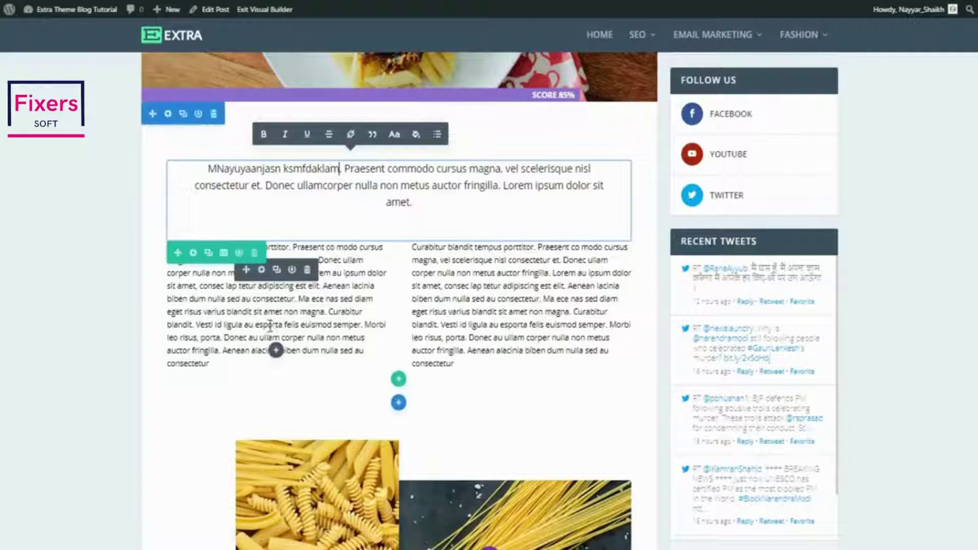
Delete the right text column's closing sentences after 'consectetur.'
{"action": "left_click", "coordinate": [543, 299]}
{"action": "left_click_drag", "start_coordinate": [544, 299], "coordinate": [582, 363]}
{"action": "key", "text": "BackSpace"}
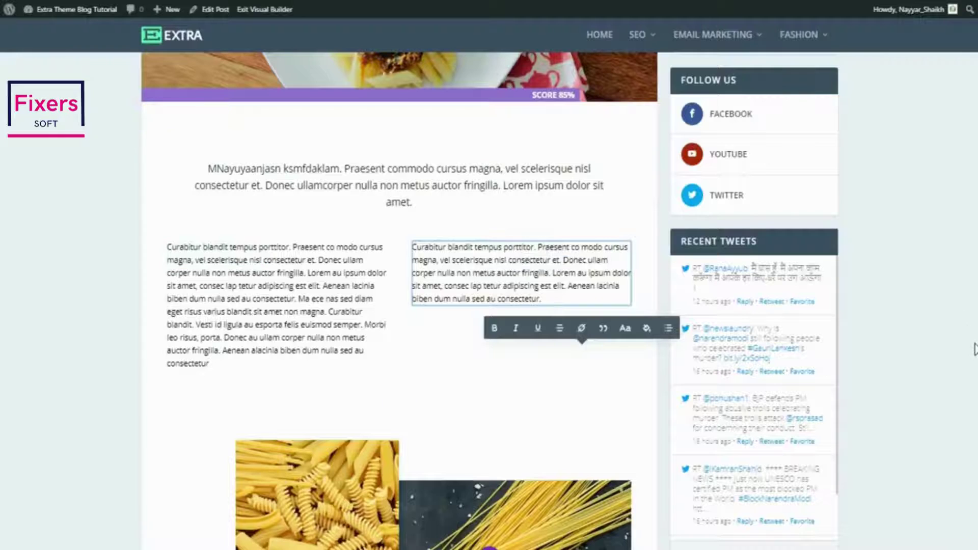
Increase the text section's bottom padding to 152px
{"action": "scroll", "coordinate": [750, 359], "scroll_direction": "down", "scroll_amount": 2}
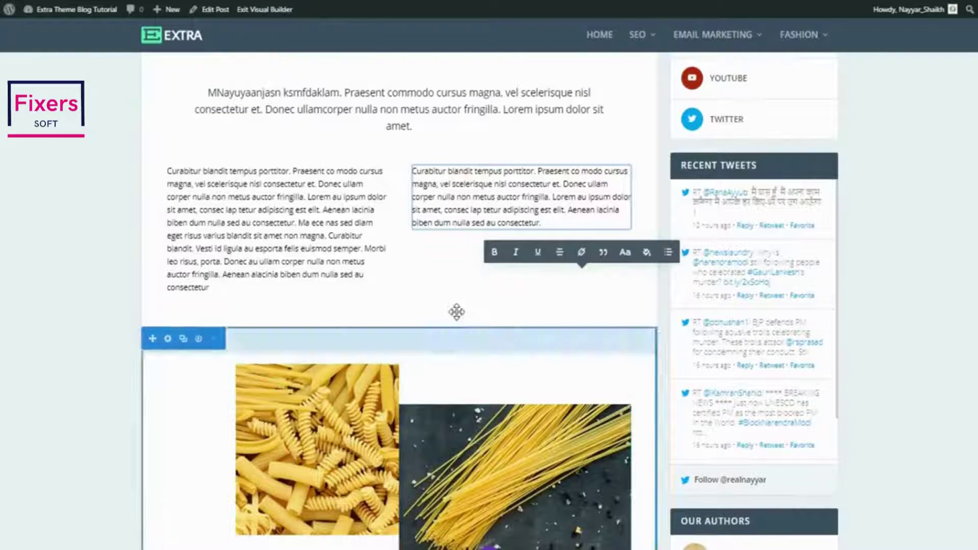
{"action": "left_click_drag", "start_coordinate": [450, 324], "coordinate": [457, 397]}
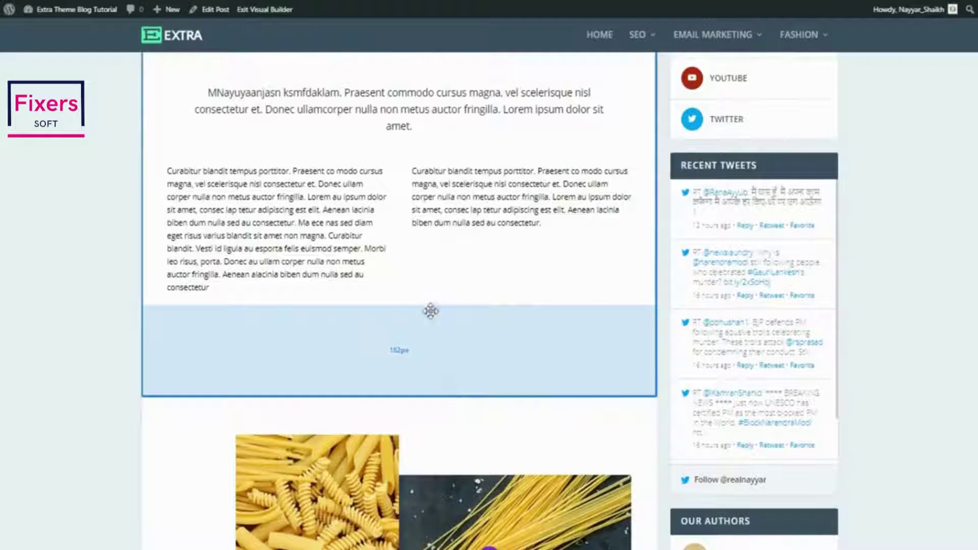
{"action": "scroll", "coordinate": [465, 360], "scroll_direction": "down", "scroll_amount": 5}
{"action": "scroll", "coordinate": [469, 361], "scroll_direction": "down", "scroll_amount": 3}
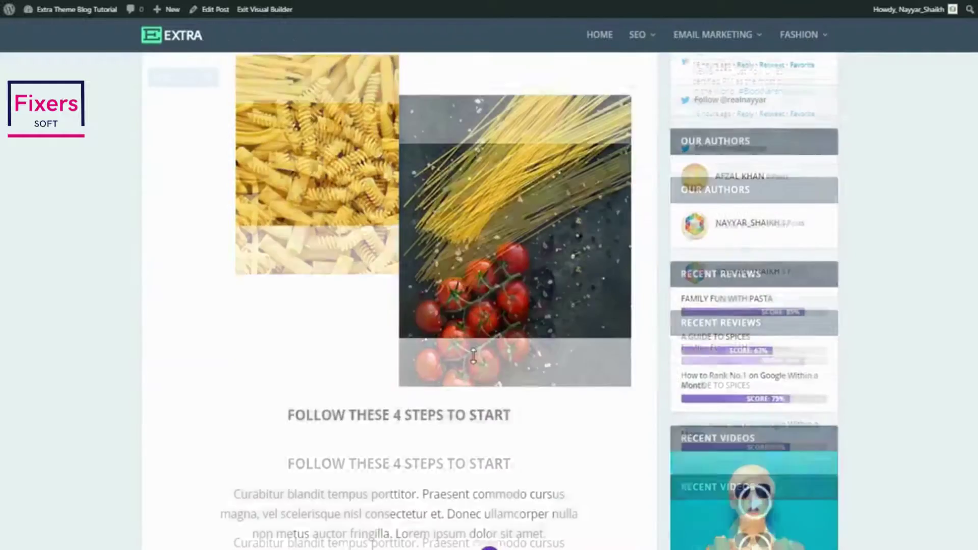
{"action": "scroll", "coordinate": [485, 337], "scroll_direction": "up", "scroll_amount": 3}
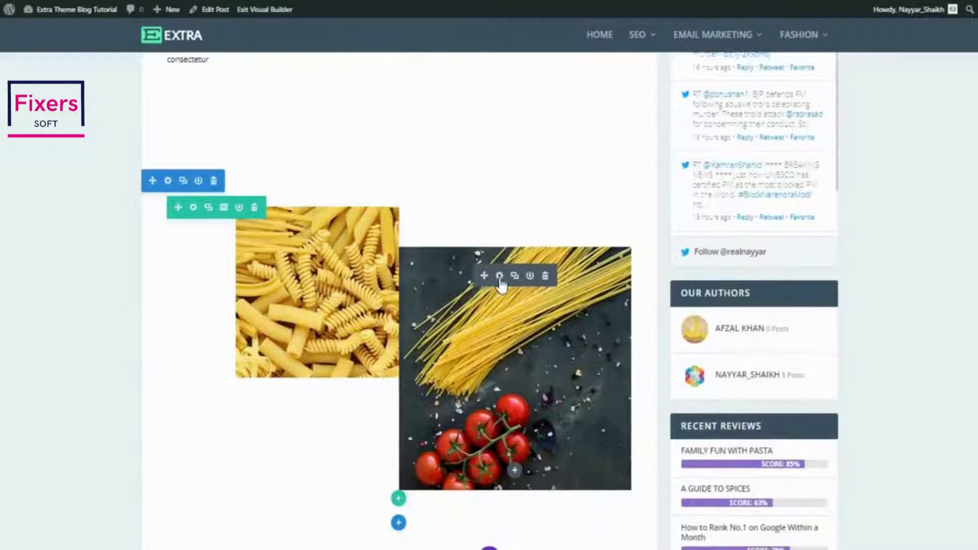
Replace the spaghetti image with the cropped-Logo.jpg hexagon logo from the Media Library and save
{"action": "left_click", "coordinate": [500, 275]}
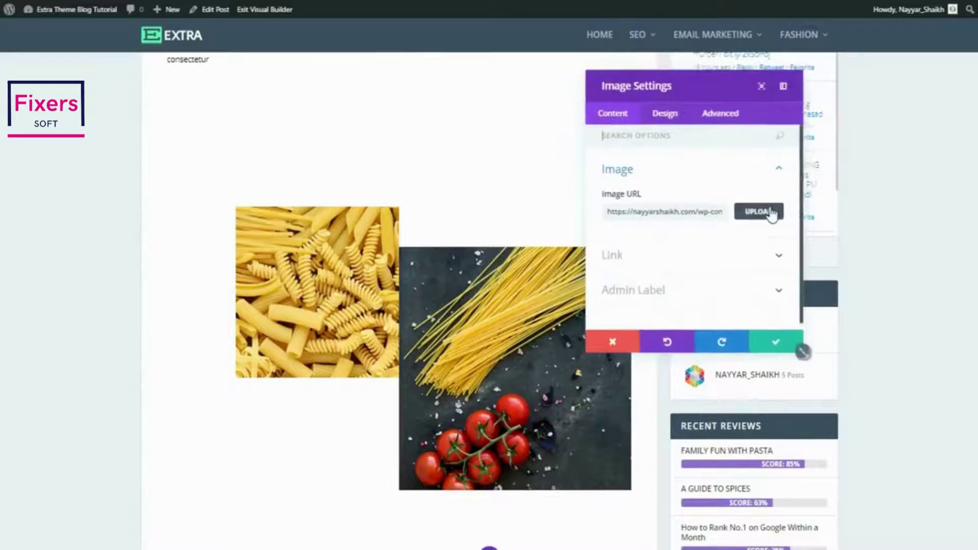
{"action": "left_click", "coordinate": [771, 212]}
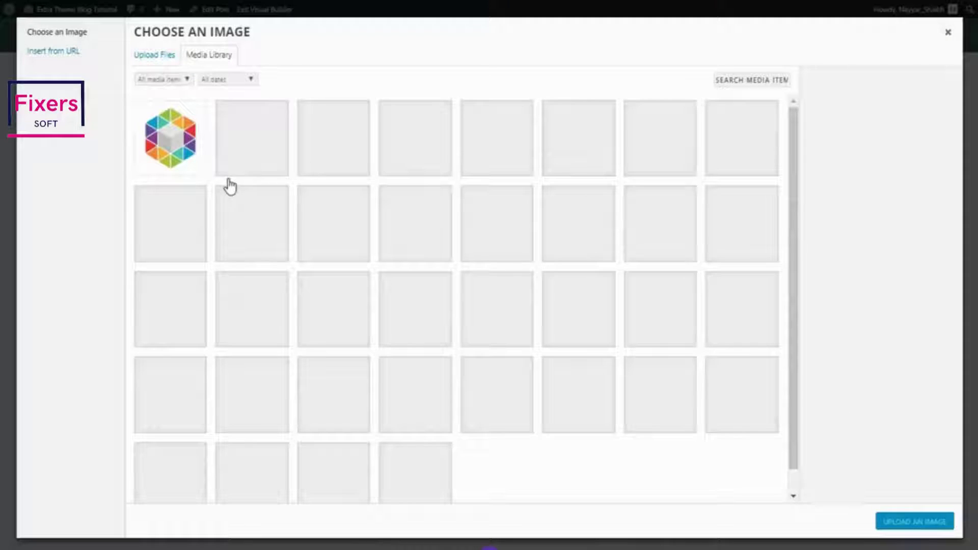
{"action": "left_click", "coordinate": [183, 166]}
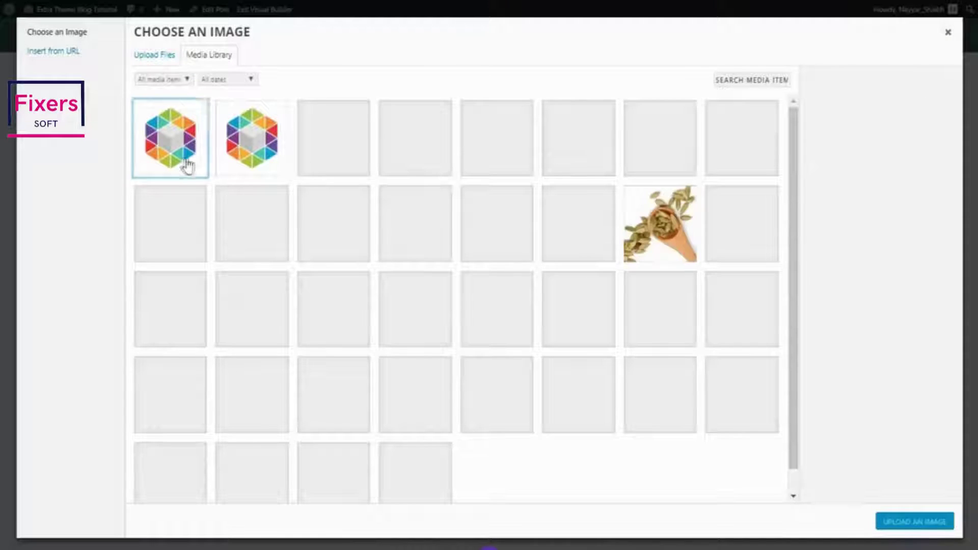
{"action": "left_click", "coordinate": [910, 525]}
{"action": "left_click", "coordinate": [775, 342]}
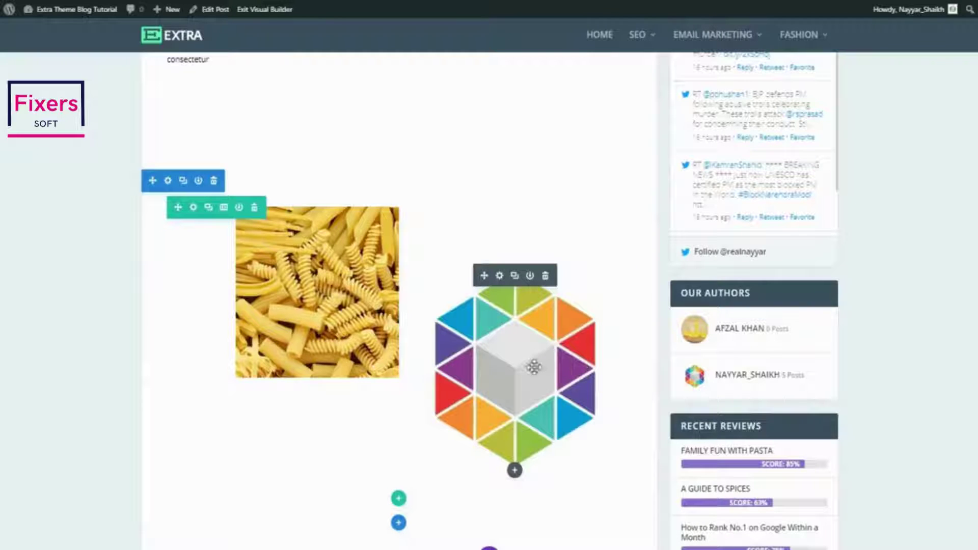
Drag the 01. Penne Rigate row's right padding leftward to squeeze its content, then scroll to the top
{"action": "scroll", "coordinate": [534, 367], "scroll_direction": "down", "scroll_amount": 7}
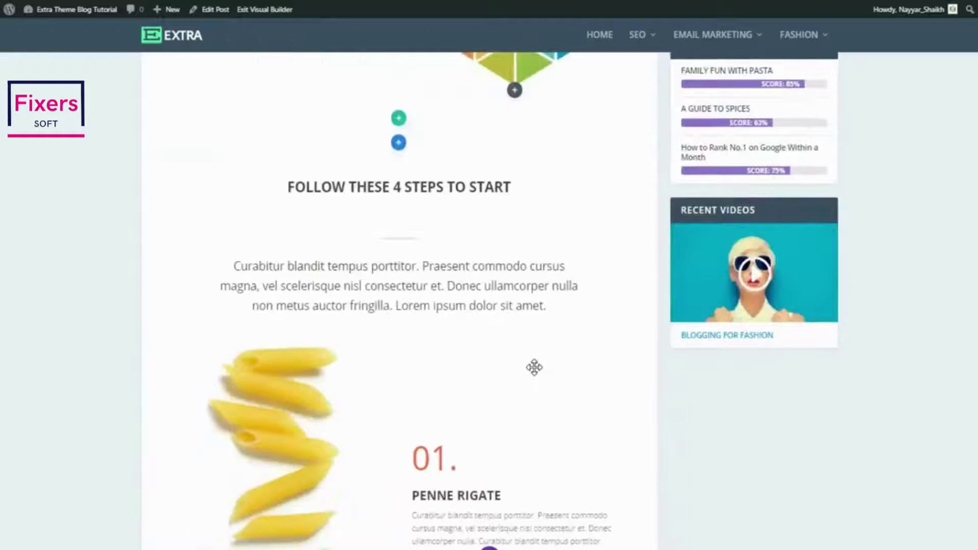
{"action": "scroll", "coordinate": [534, 367], "scroll_direction": "down", "scroll_amount": 2}
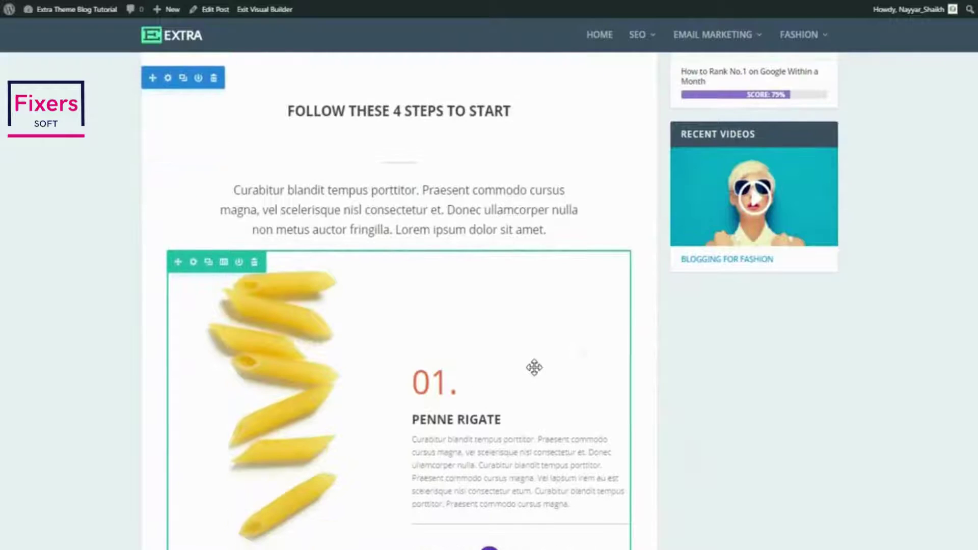
{"action": "scroll", "coordinate": [598, 354], "scroll_direction": "up", "scroll_amount": 6}
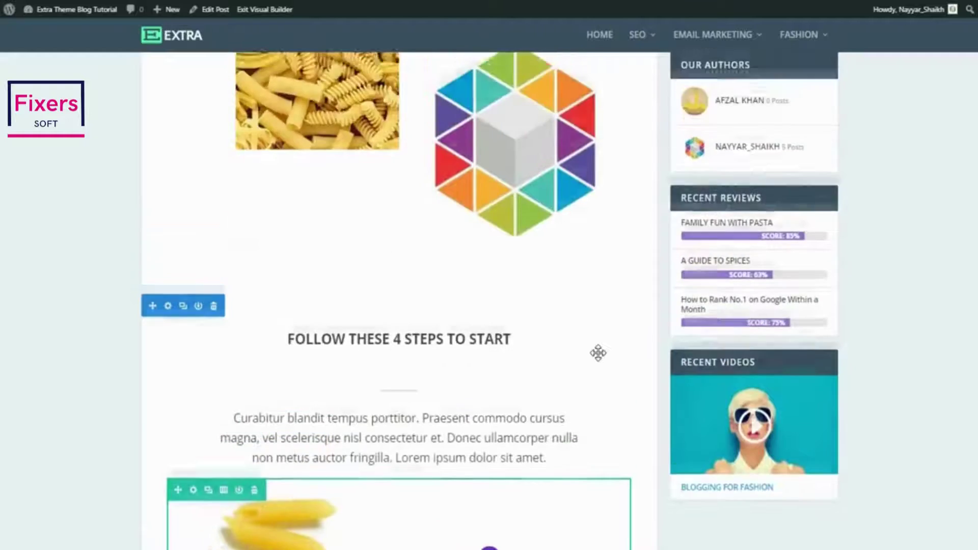
{"action": "scroll", "coordinate": [598, 353], "scroll_direction": "down", "scroll_amount": 8}
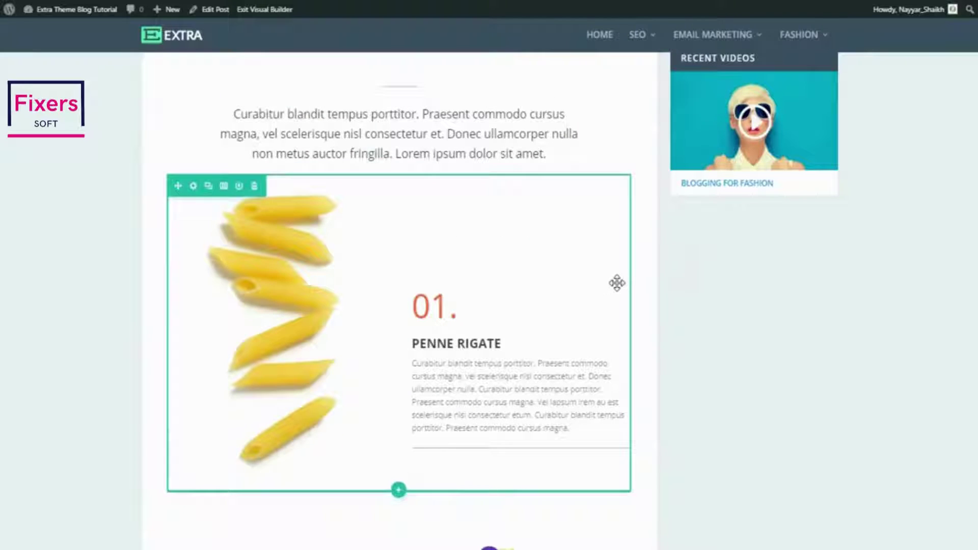
{"action": "left_click_drag", "start_coordinate": [626, 286], "coordinate": [483, 291]}
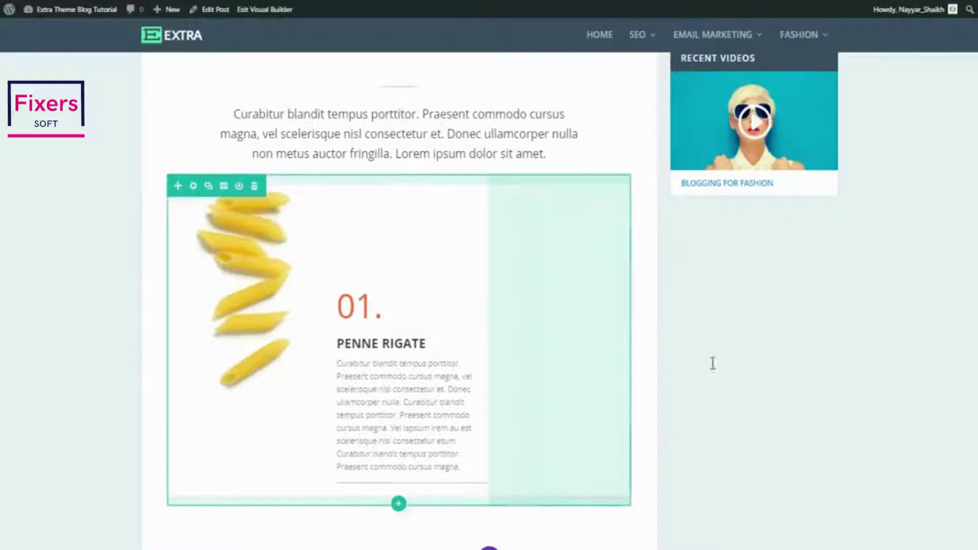
{"action": "scroll", "coordinate": [719, 374], "scroll_direction": "down", "scroll_amount": 6}
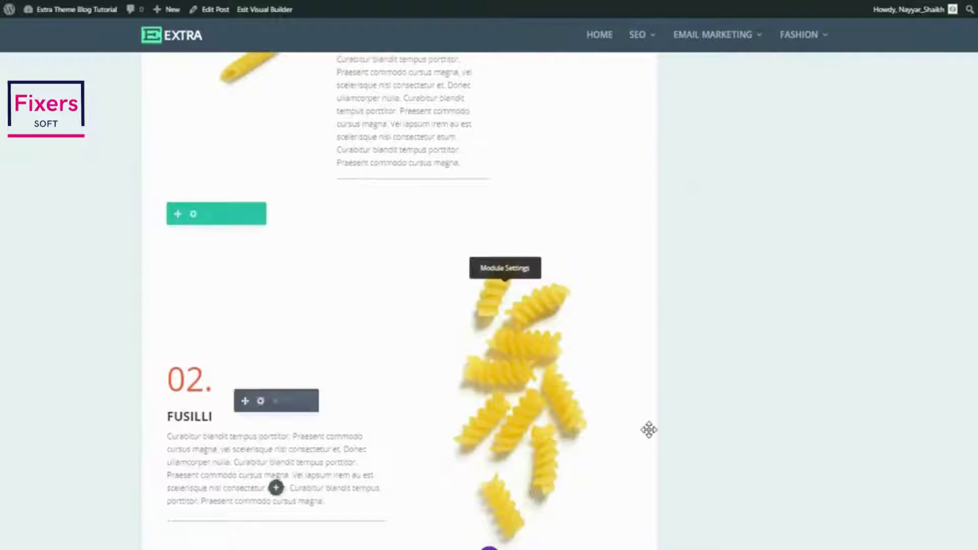
{"action": "scroll", "coordinate": [649, 430], "scroll_direction": "up", "scroll_amount": 10}
{"action": "scroll", "coordinate": [649, 430], "scroll_direction": "up", "scroll_amount": 10}
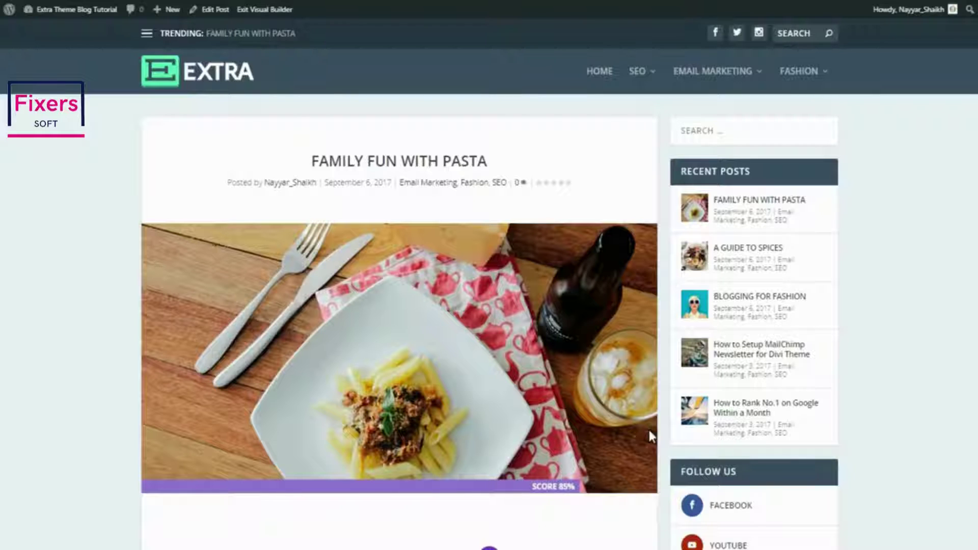
Load the A Guide to Spices post and scroll through it to the comments and back up
{"action": "key", "text": "ctrl+Tab"}
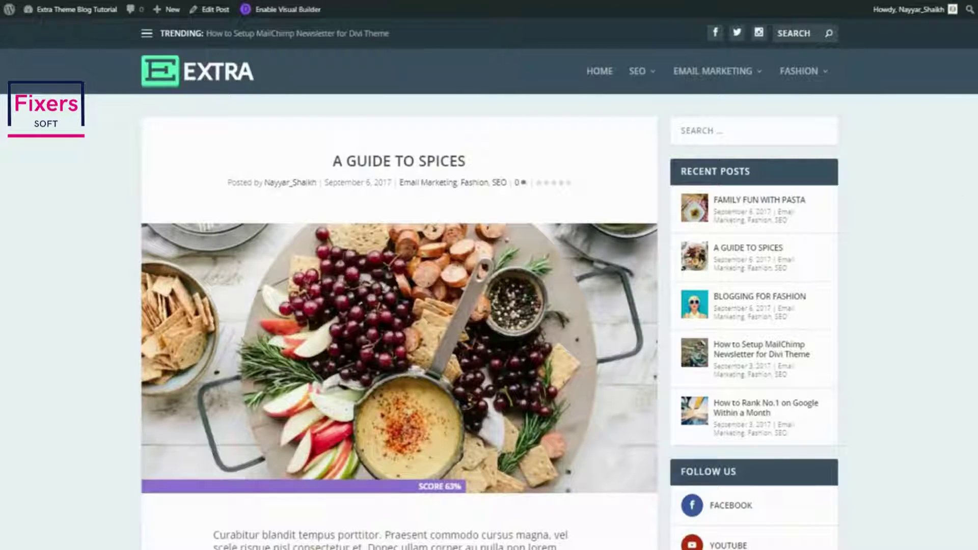
{"action": "scroll", "coordinate": [435, 178], "scroll_direction": "down", "scroll_amount": 3}
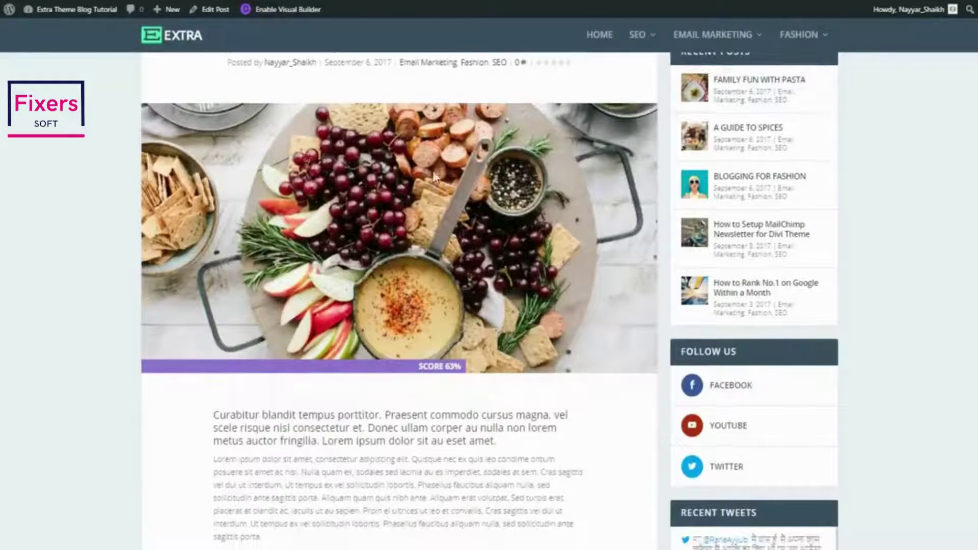
{"action": "scroll", "coordinate": [501, 271], "scroll_direction": "down", "scroll_amount": 7}
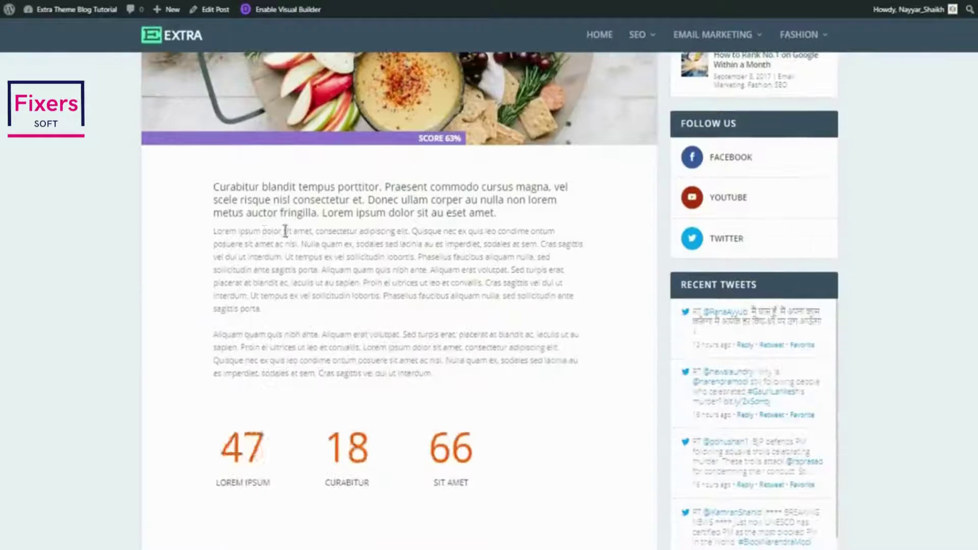
{"action": "scroll", "coordinate": [465, 340], "scroll_direction": "down", "scroll_amount": 7}
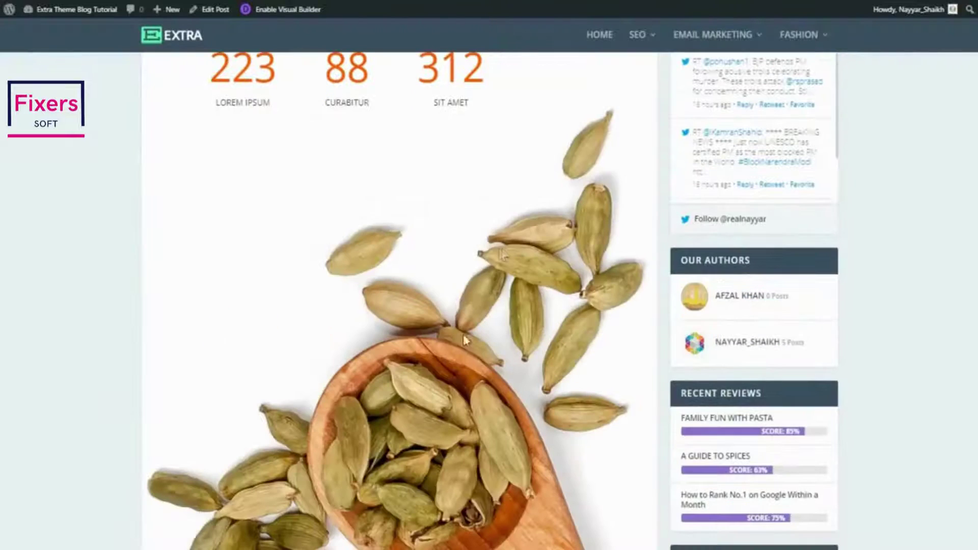
{"action": "scroll", "coordinate": [524, 367], "scroll_direction": "down", "scroll_amount": 13}
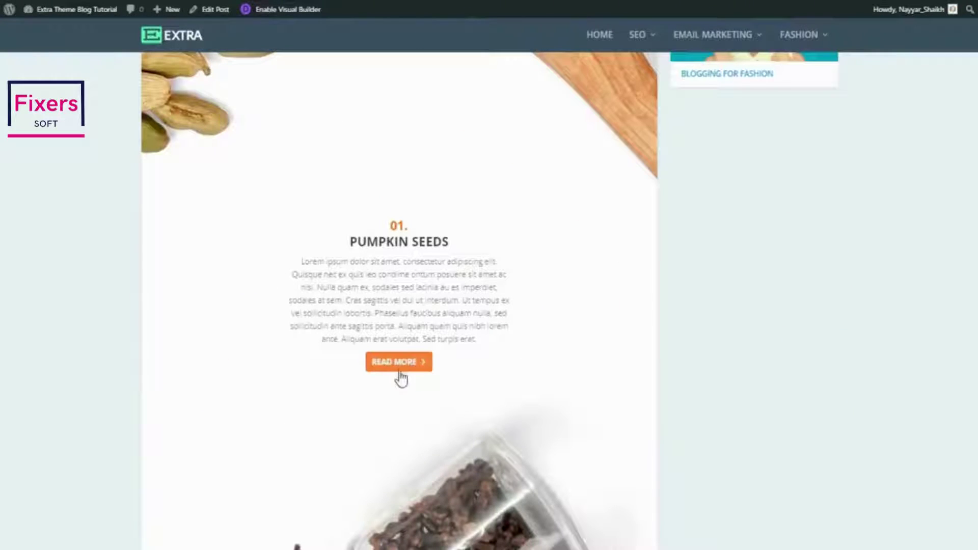
{"action": "scroll", "coordinate": [435, 362], "scroll_direction": "down", "scroll_amount": 15}
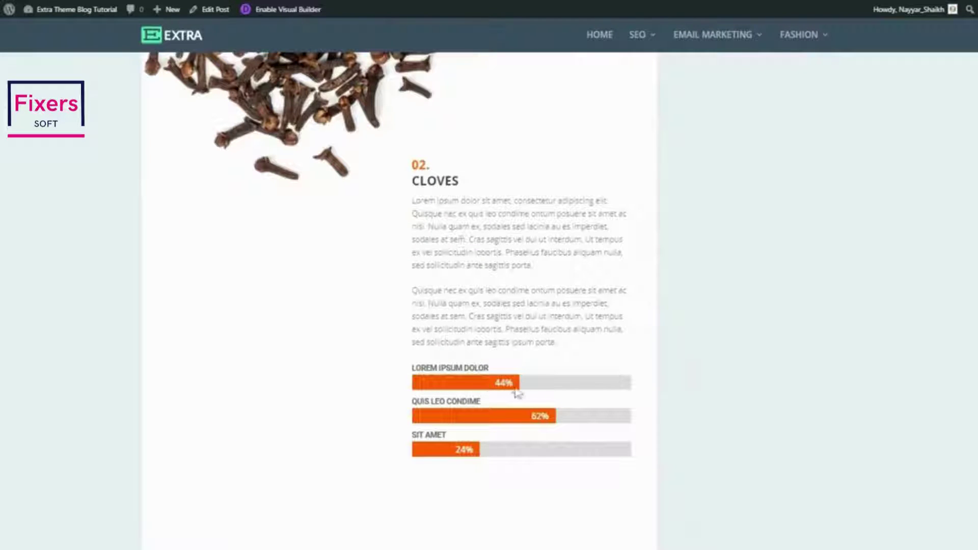
{"action": "scroll", "coordinate": [533, 450], "scroll_direction": "down", "scroll_amount": 15}
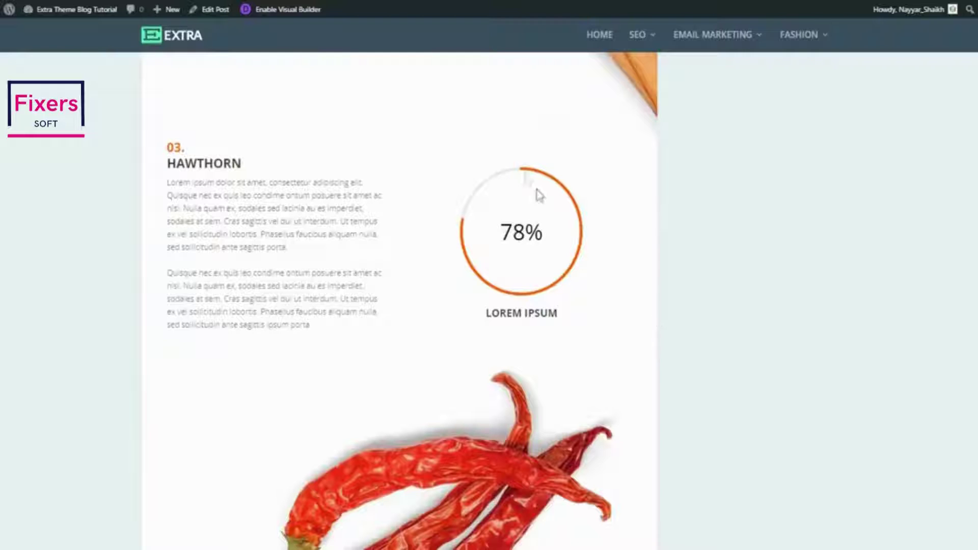
{"action": "scroll", "coordinate": [664, 286], "scroll_direction": "down", "scroll_amount": 10}
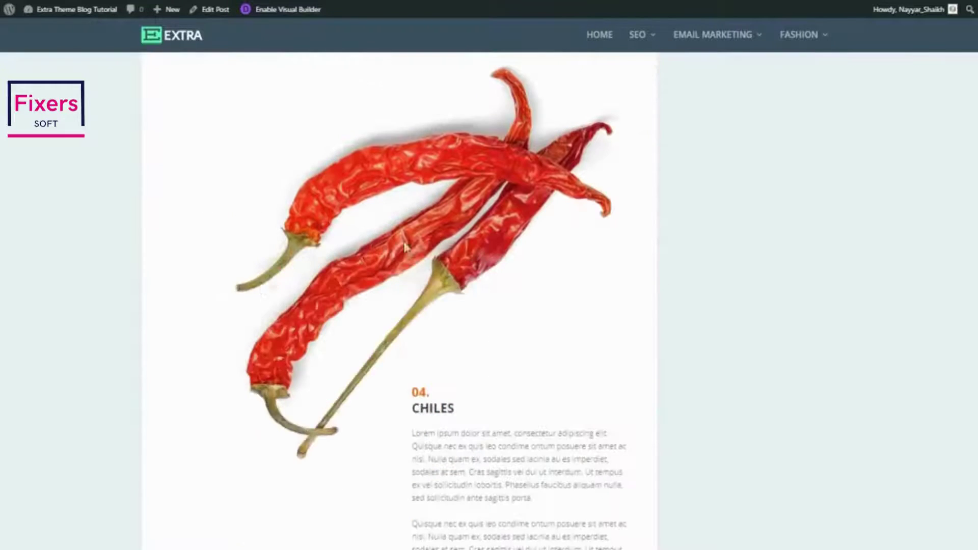
{"action": "scroll", "coordinate": [476, 240], "scroll_direction": "down", "scroll_amount": 5}
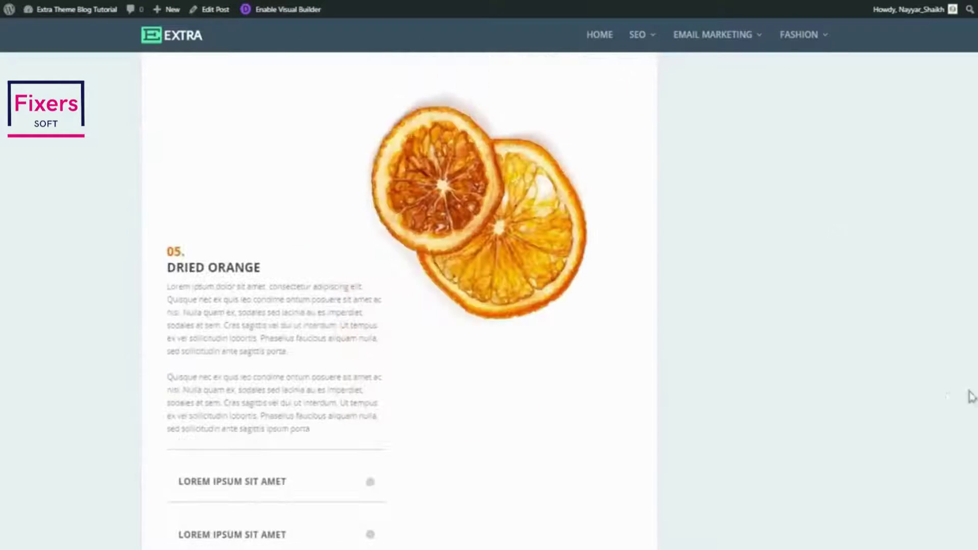
{"action": "scroll", "coordinate": [399, 301], "scroll_direction": "down", "scroll_amount": 10}
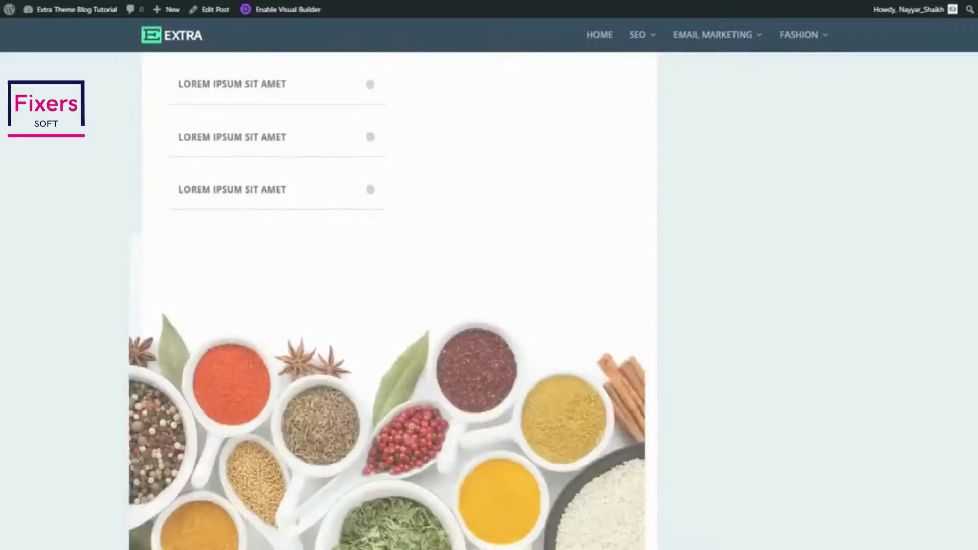
{"action": "scroll", "coordinate": [400, 301], "scroll_direction": "down", "scroll_amount": 14}
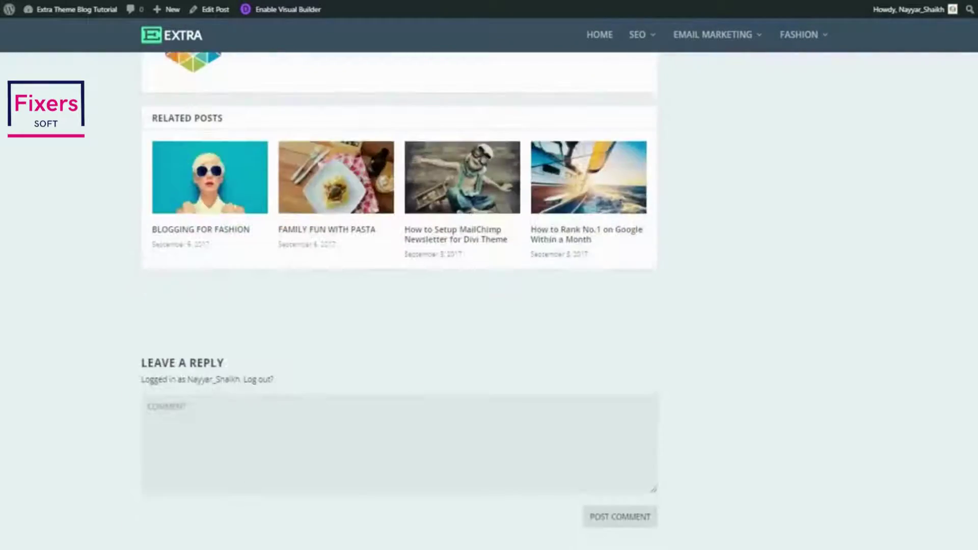
{"action": "scroll", "coordinate": [400, 301], "scroll_direction": "up", "scroll_amount": 5}
{"action": "scroll", "coordinate": [400, 301], "scroll_direction": "up", "scroll_amount": 20}
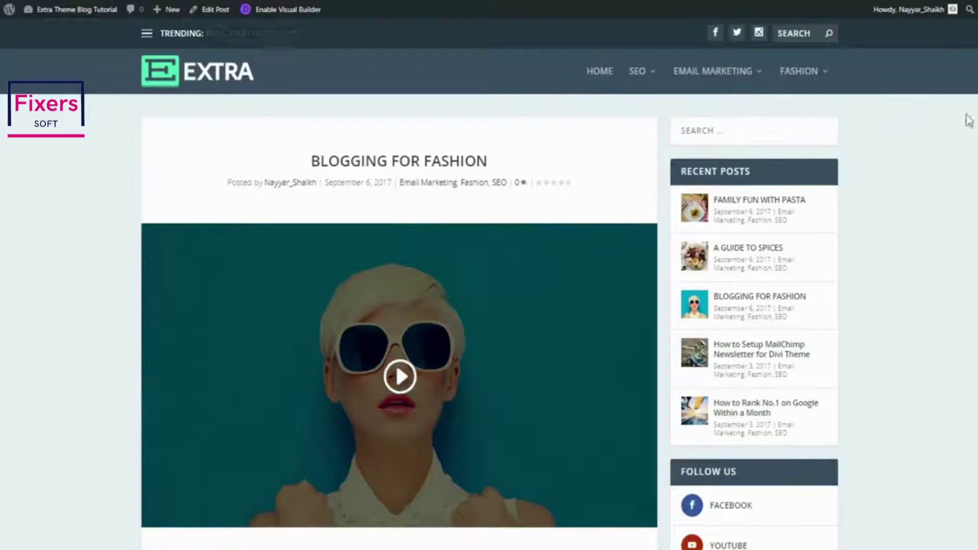
{"action": "scroll", "coordinate": [967, 179], "scroll_direction": "down", "scroll_amount": 6}
{"action": "scroll", "coordinate": [400, 301], "scroll_direction": "down", "scroll_amount": 6}
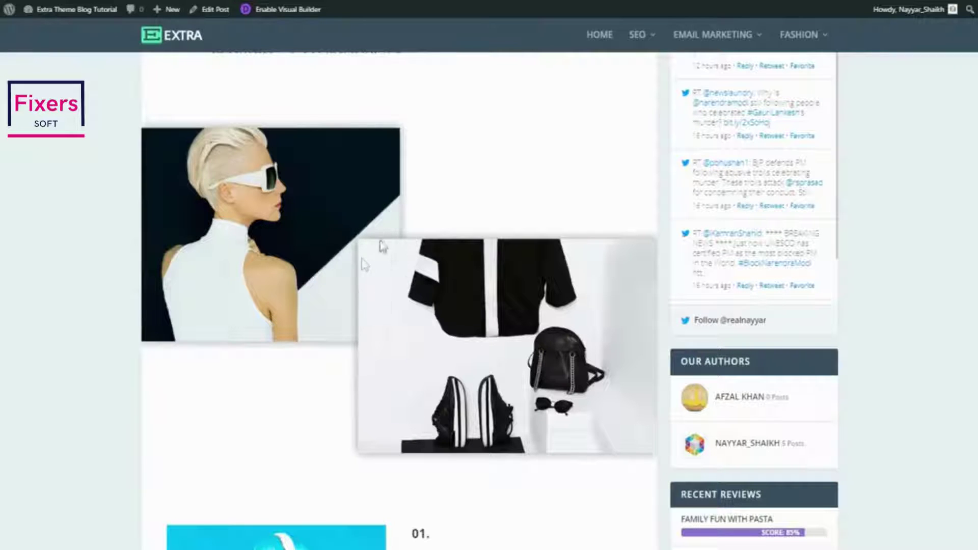
{"action": "scroll", "coordinate": [515, 339], "scroll_direction": "down", "scroll_amount": 7}
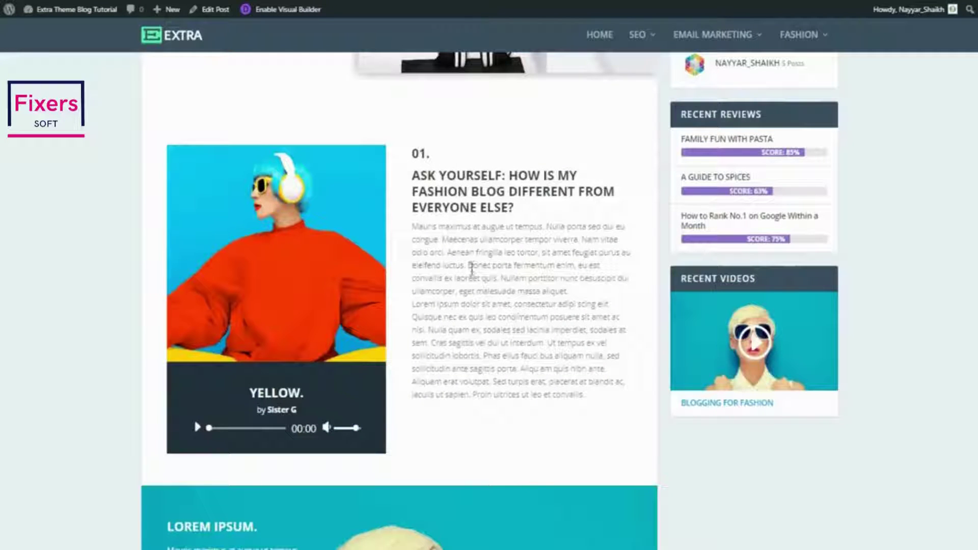
{"action": "scroll", "coordinate": [543, 326], "scroll_direction": "down", "scroll_amount": 7}
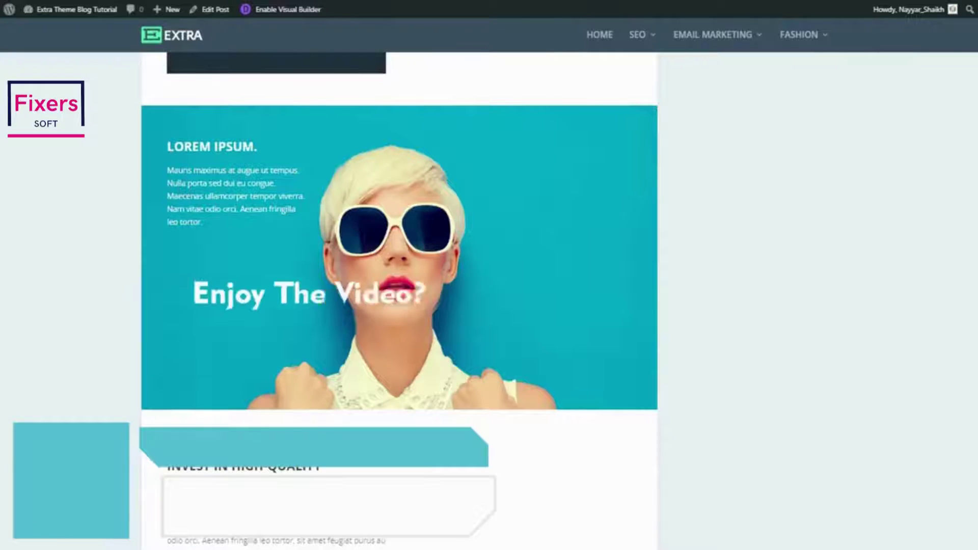
{"action": "scroll", "coordinate": [310, 306], "scroll_direction": "down", "scroll_amount": 6}
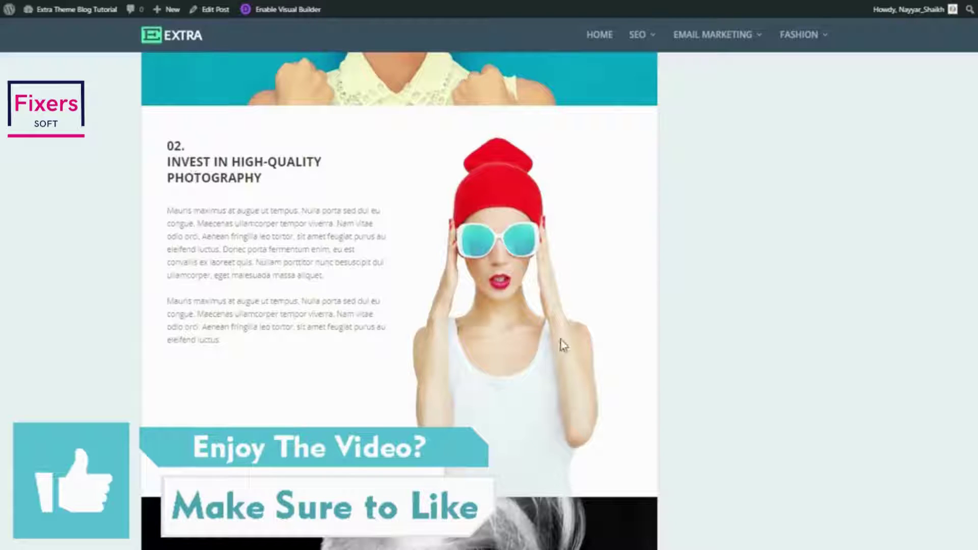
{"action": "scroll", "coordinate": [564, 345], "scroll_direction": "down", "scroll_amount": 7}
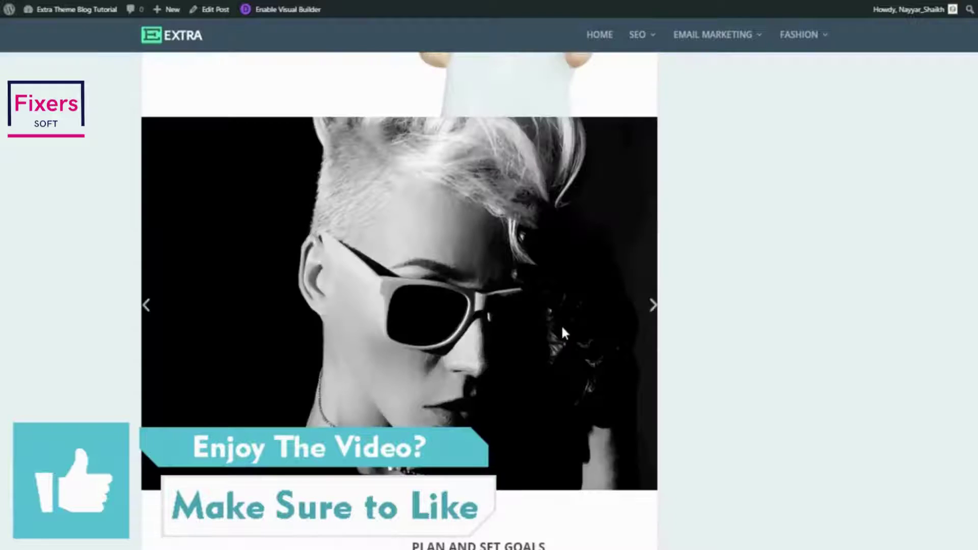
{"action": "left_click", "coordinate": [637, 311]}
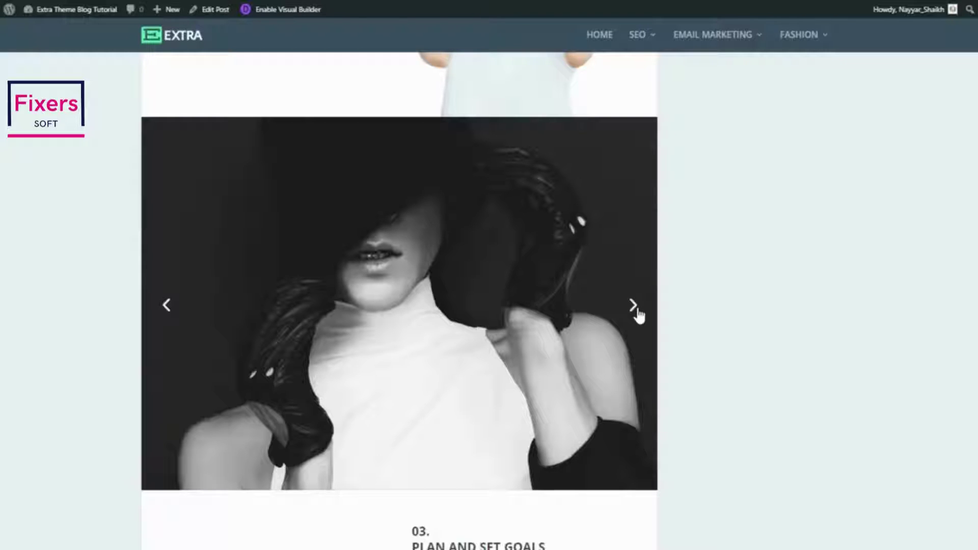
{"action": "left_click", "coordinate": [638, 312]}
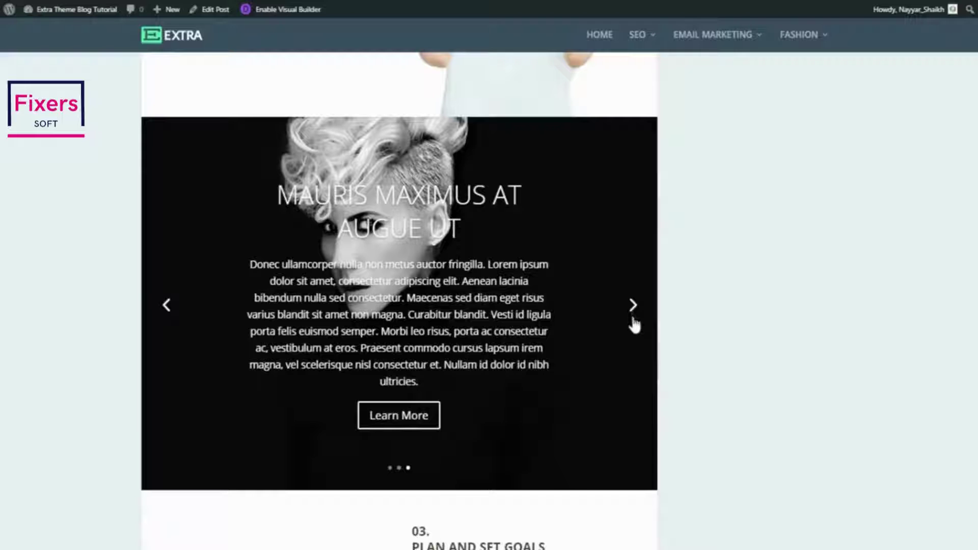
{"action": "scroll", "coordinate": [688, 360], "scroll_direction": "down", "scroll_amount": 7}
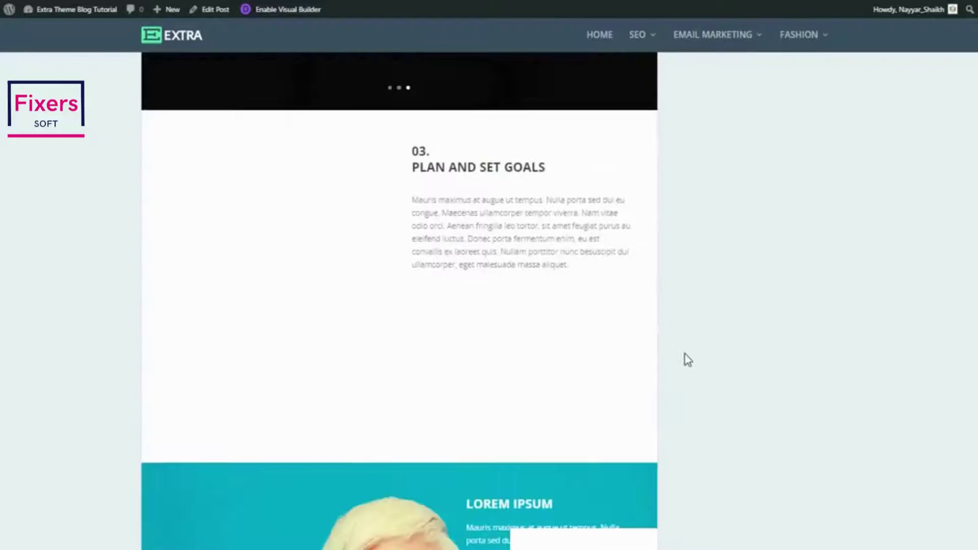
{"action": "scroll", "coordinate": [687, 359], "scroll_direction": "down", "scroll_amount": 5}
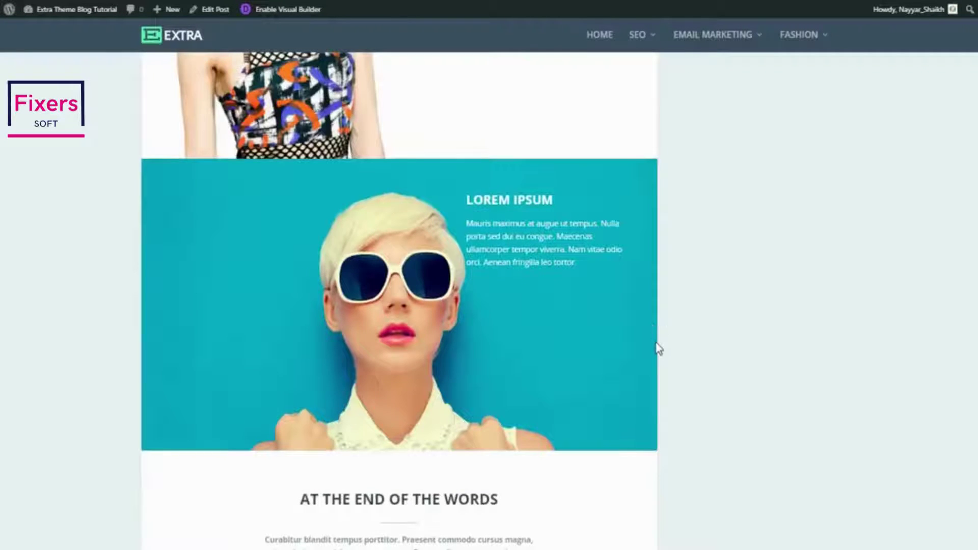
{"action": "scroll", "coordinate": [656, 344], "scroll_direction": "down", "scroll_amount": 7}
{"action": "scroll", "coordinate": [656, 344], "scroll_direction": "down", "scroll_amount": 3}
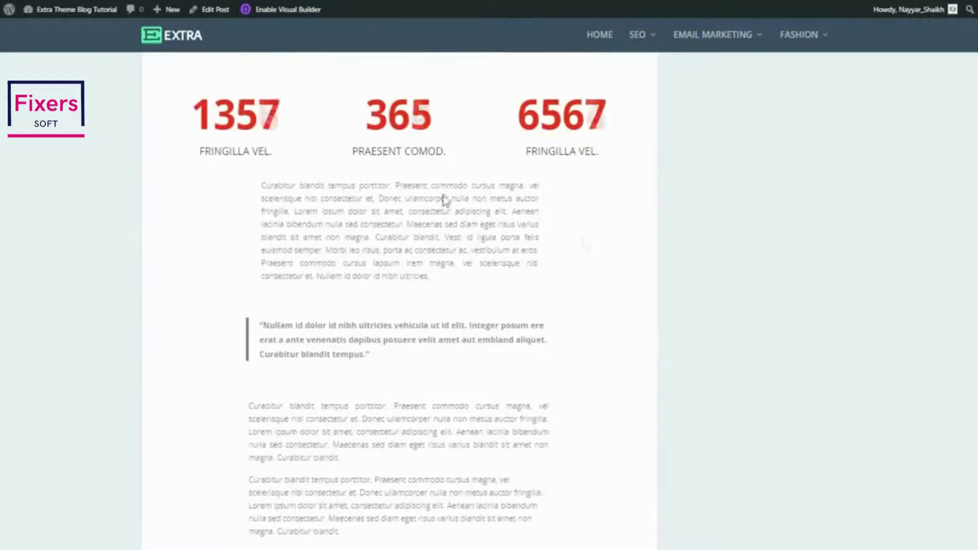
{"action": "scroll", "coordinate": [652, 295], "scroll_direction": "down", "scroll_amount": 2}
{"action": "scroll", "coordinate": [655, 313], "scroll_direction": "down", "scroll_amount": 10}
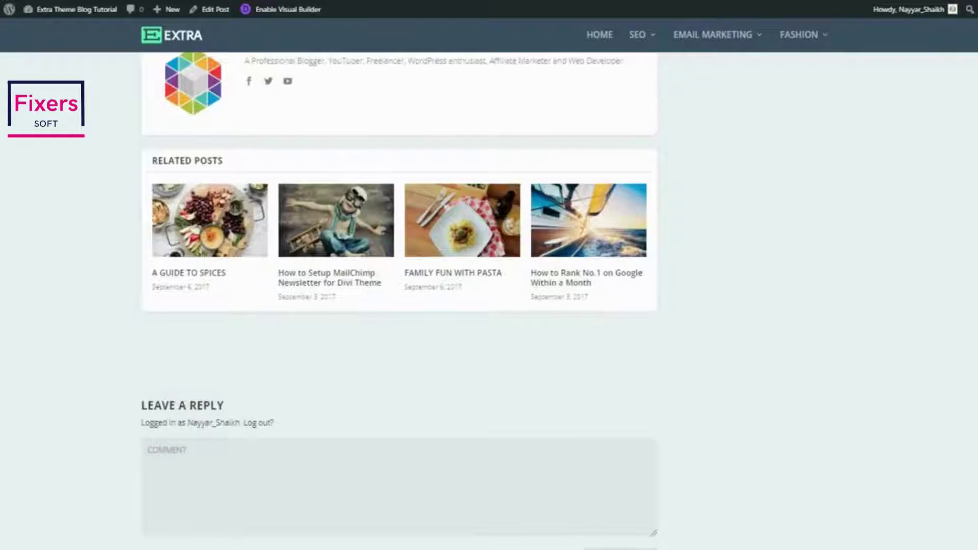
{"action": "scroll", "coordinate": [399, 301], "scroll_direction": "up", "scroll_amount": 20}
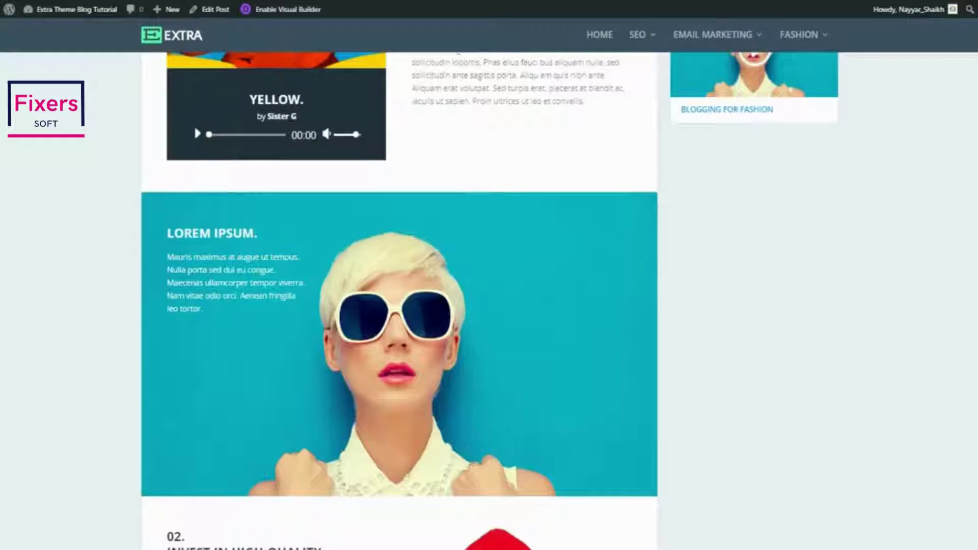
{"action": "scroll", "coordinate": [945, 153], "scroll_direction": "up", "scroll_amount": 10}
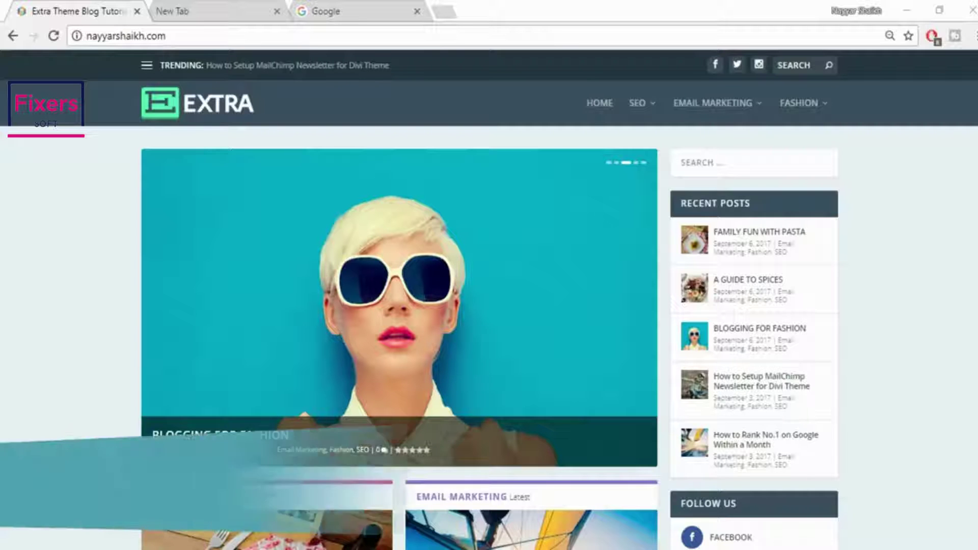
Load bloggdude.com/tmd in the new tab and scroll down to the Summer, Rain and Storm Cloud pricing cards
{"action": "left_click", "coordinate": [206, 11]}
{"action": "type", "text": "bloggdude.com"}
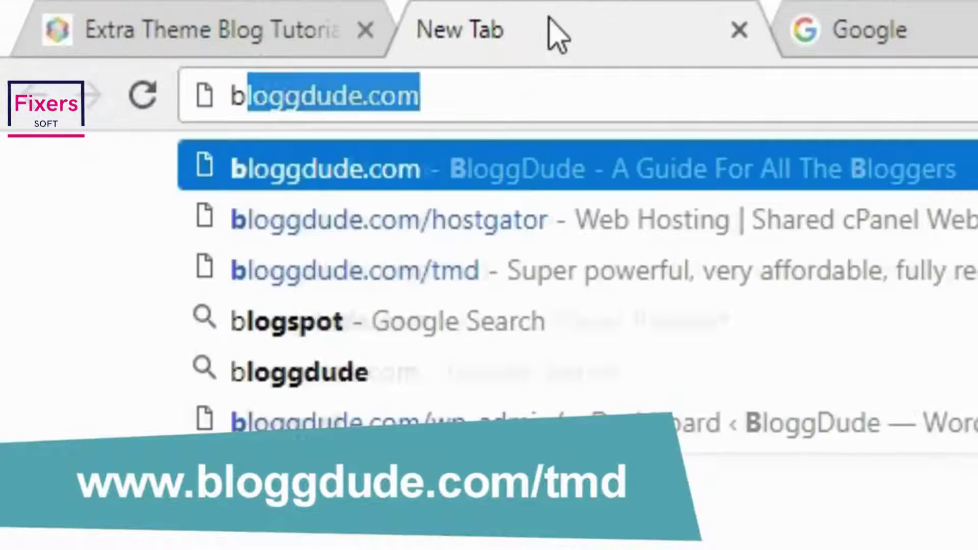
{"action": "key", "text": "Down"}
{"action": "key", "text": "Down"}
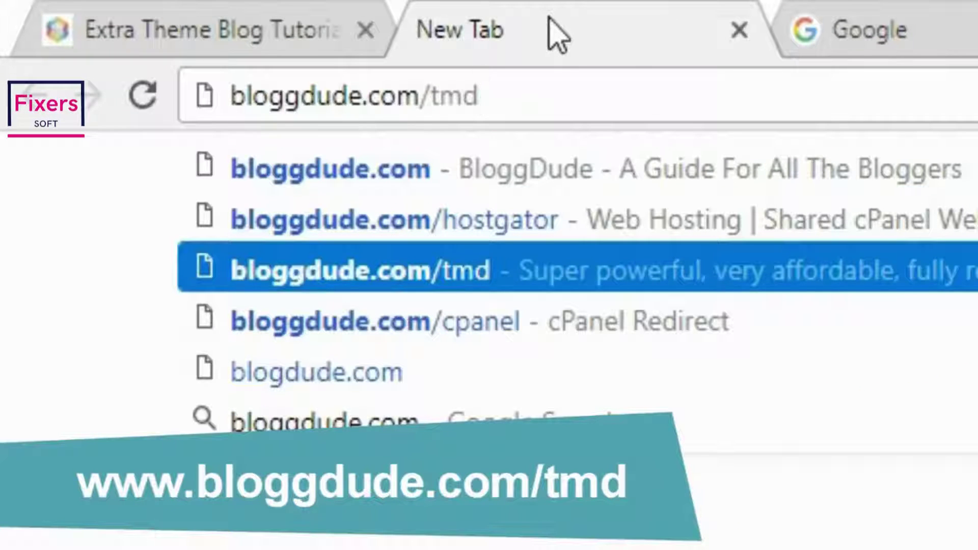
{"action": "key", "text": "Return"}
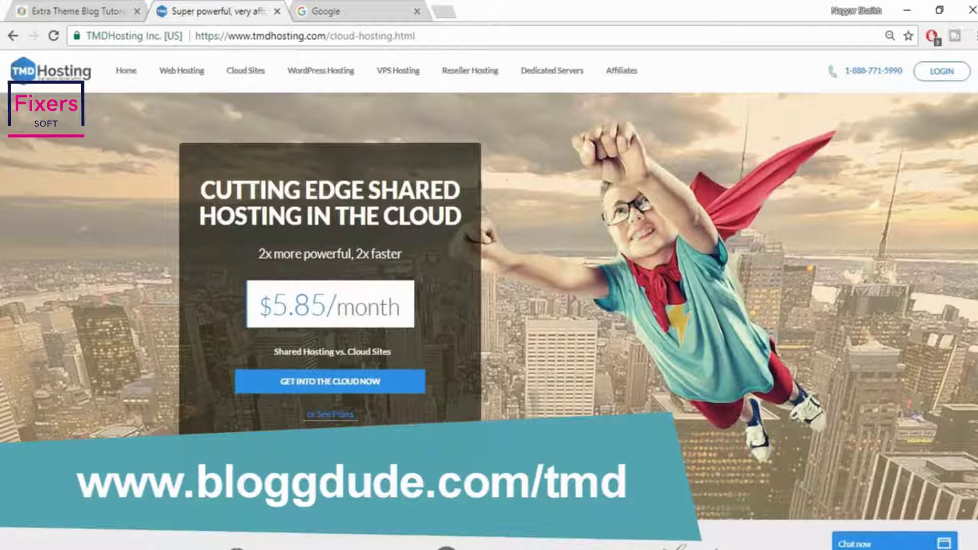
{"action": "scroll", "coordinate": [489, 306], "scroll_direction": "down", "scroll_amount": 15}
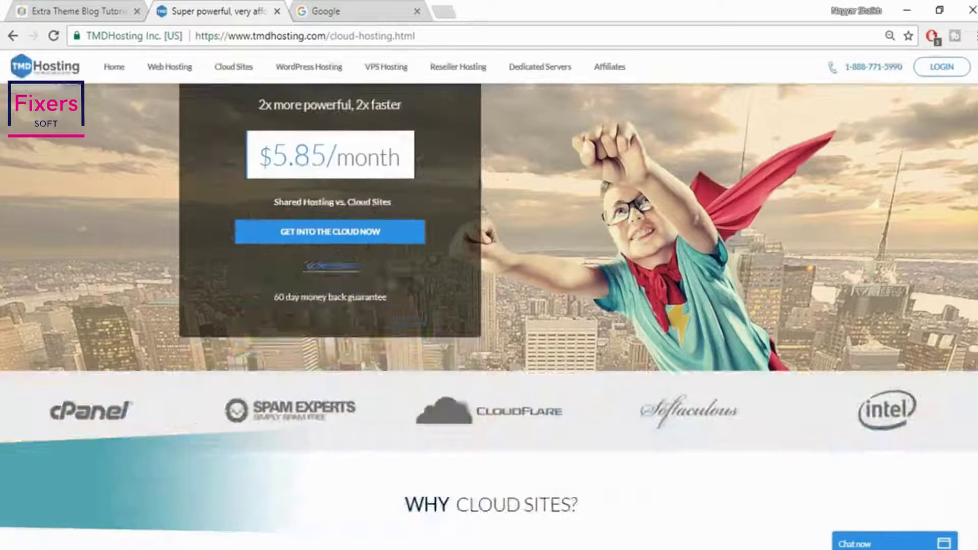
{"action": "scroll", "coordinate": [490, 306], "scroll_direction": "down", "scroll_amount": 10}
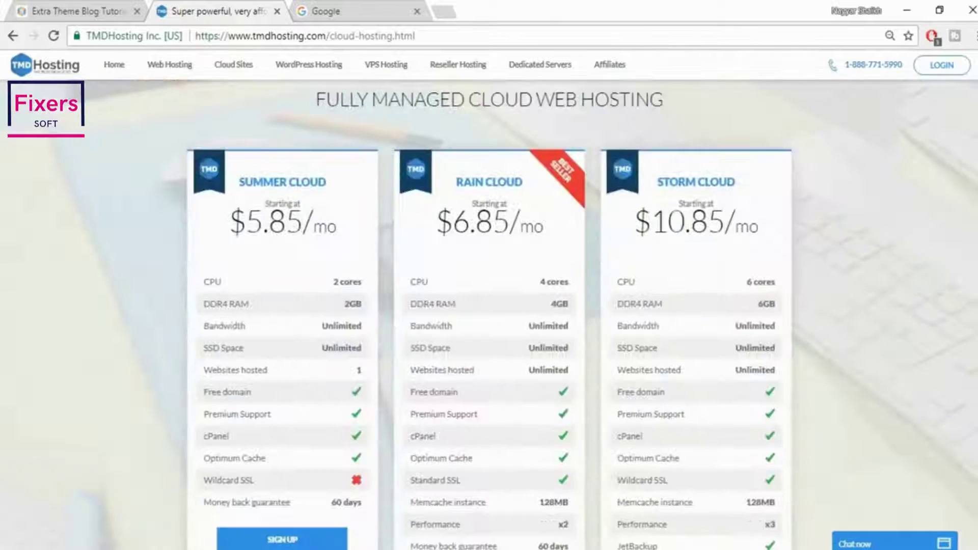
{"action": "scroll", "coordinate": [489, 306], "scroll_direction": "down", "scroll_amount": 1}
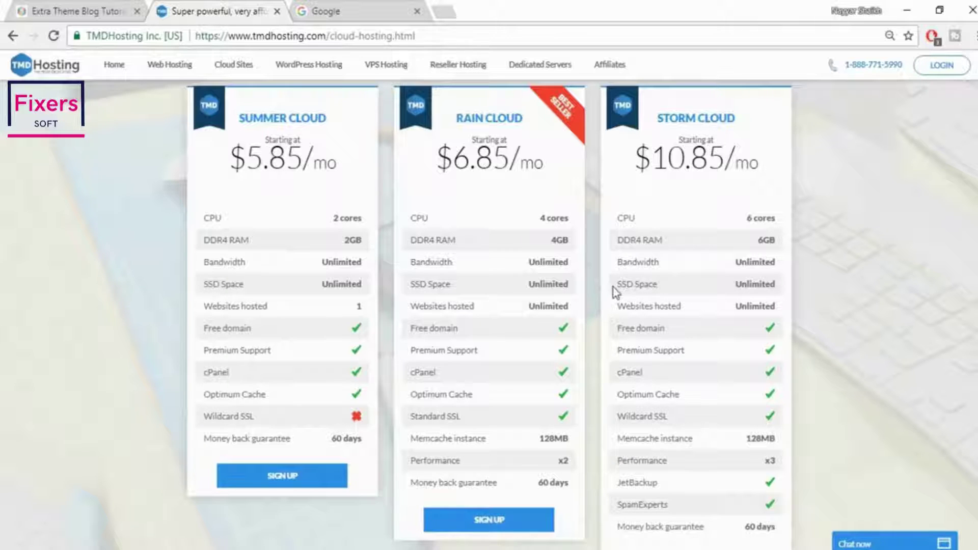
Highlight SSD on the Storm Cloud card, then search Google for 'ssd vs hdd web hosting'
{"action": "left_click_drag", "start_coordinate": [617, 285], "coordinate": [638, 283]}
{"action": "left_click", "coordinate": [396, 8]}
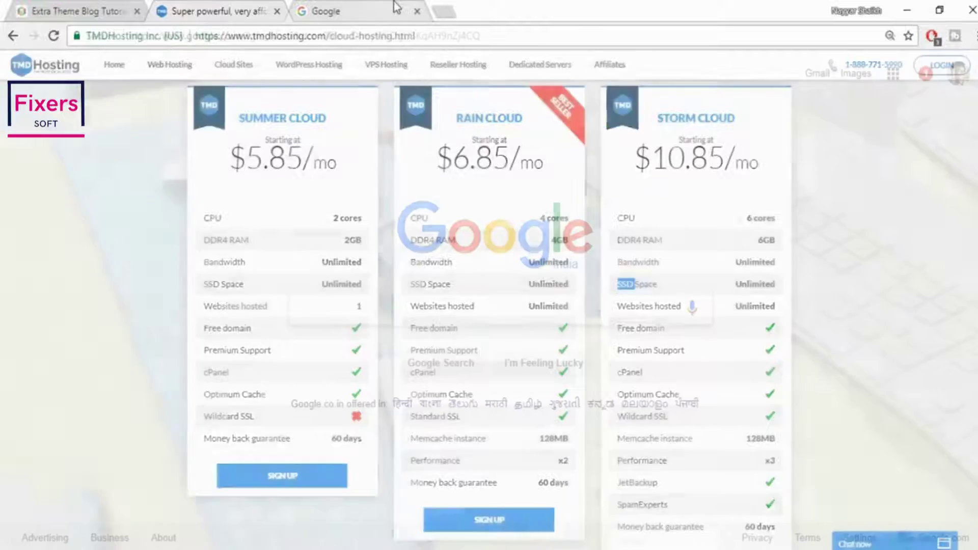
{"action": "type", "text": "ssd"}
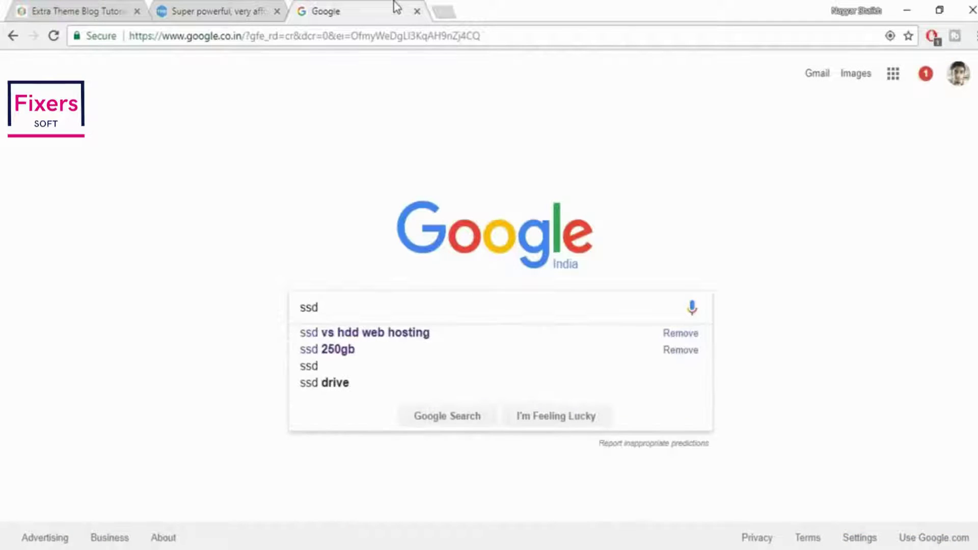
{"action": "left_click", "coordinate": [397, 334]}
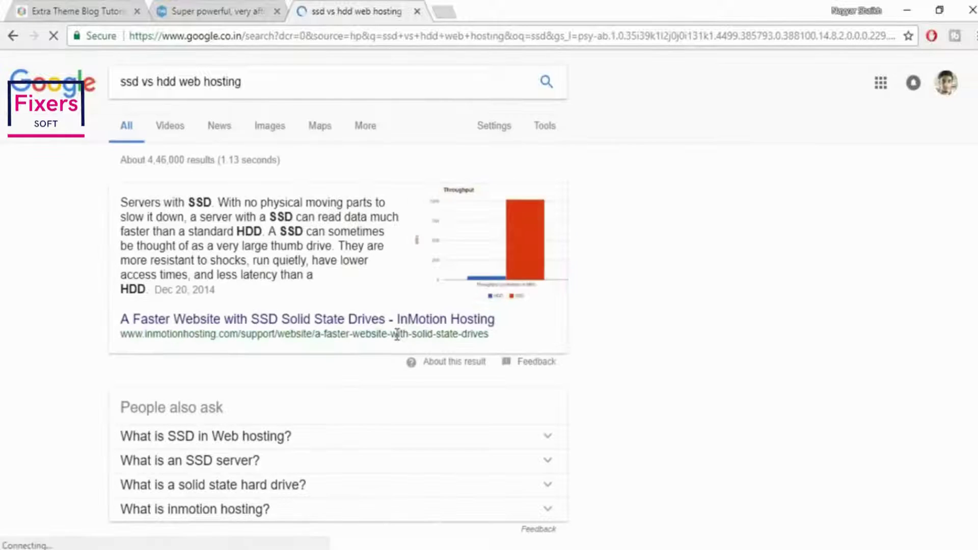
Enlarge the first SSD vs HDD speed chart in Google Images, then return to the TMDHosting tab
{"action": "left_click", "coordinate": [265, 133]}
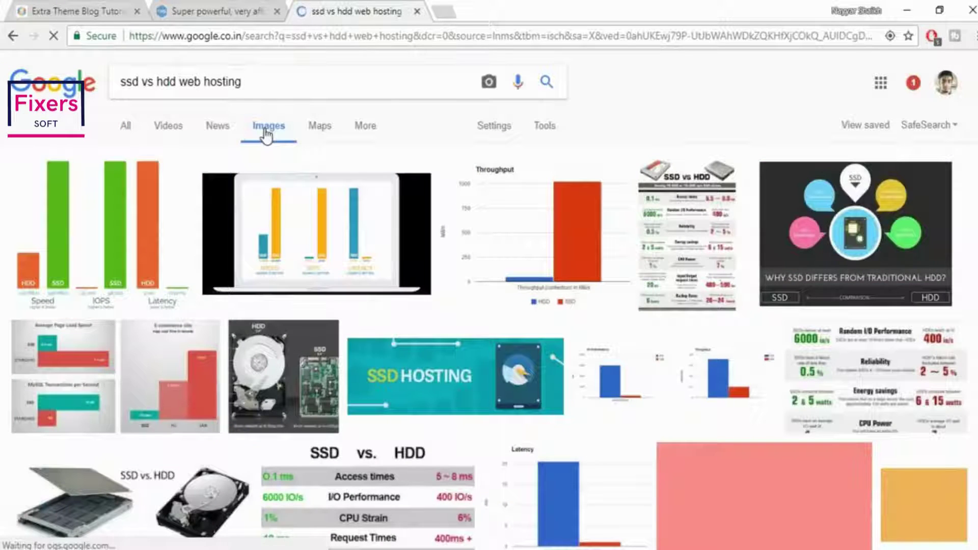
{"action": "left_click", "coordinate": [125, 232]}
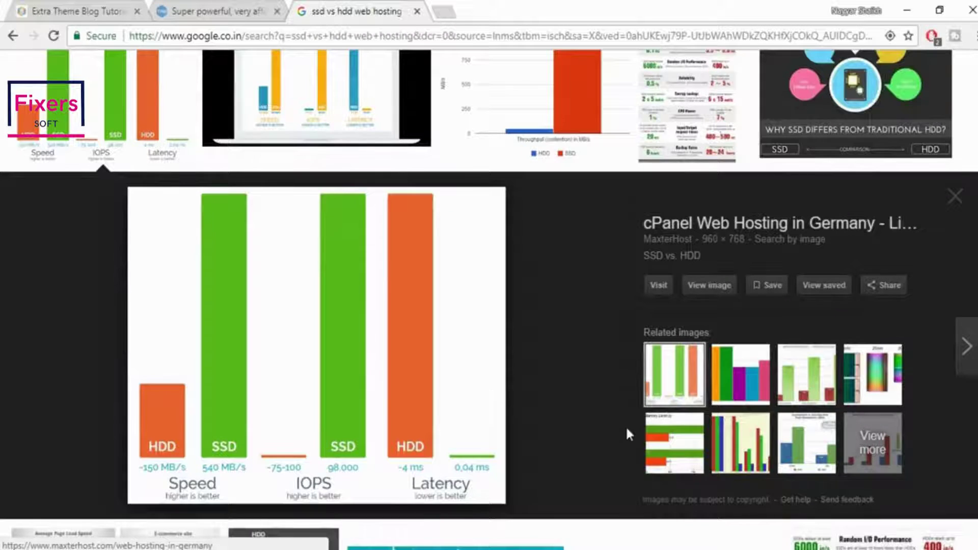
{"action": "scroll", "coordinate": [627, 433], "scroll_direction": "up", "scroll_amount": 3}
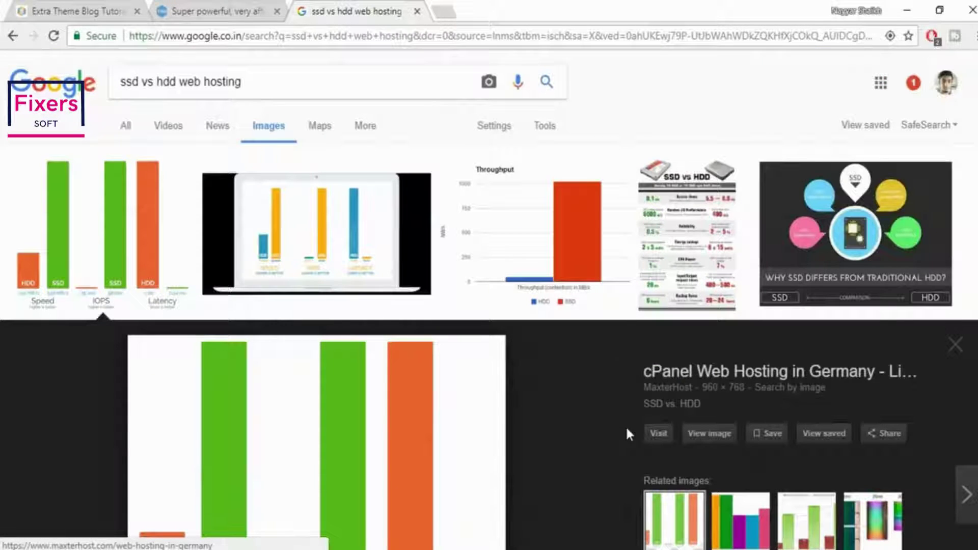
{"action": "left_click", "coordinate": [259, 10]}
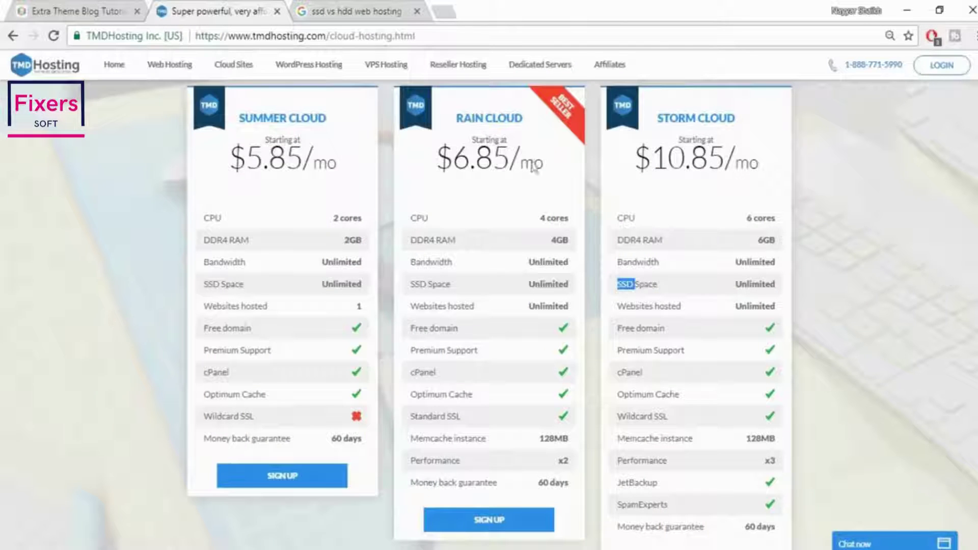
{"action": "left_click_drag", "start_coordinate": [453, 162], "coordinate": [556, 172]}
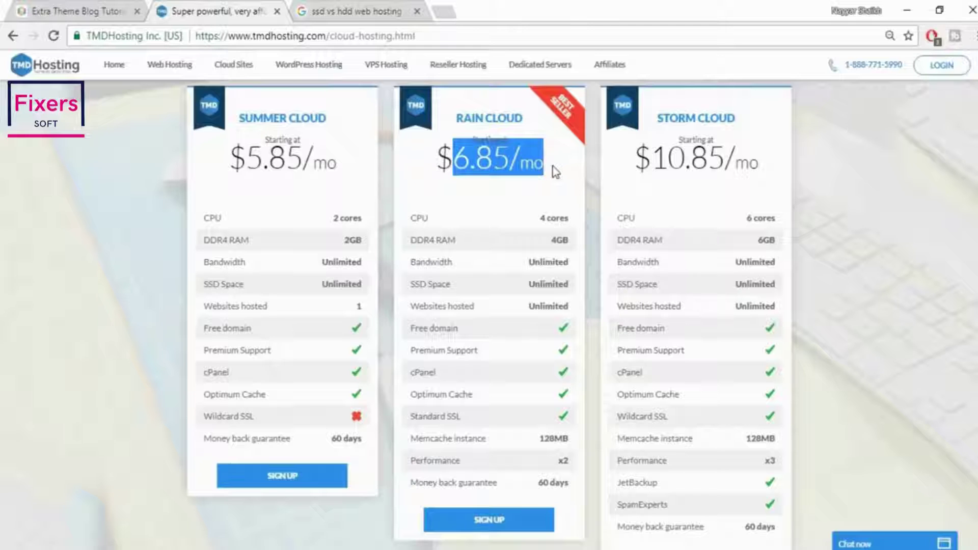
{"action": "left_click", "coordinate": [554, 168]}
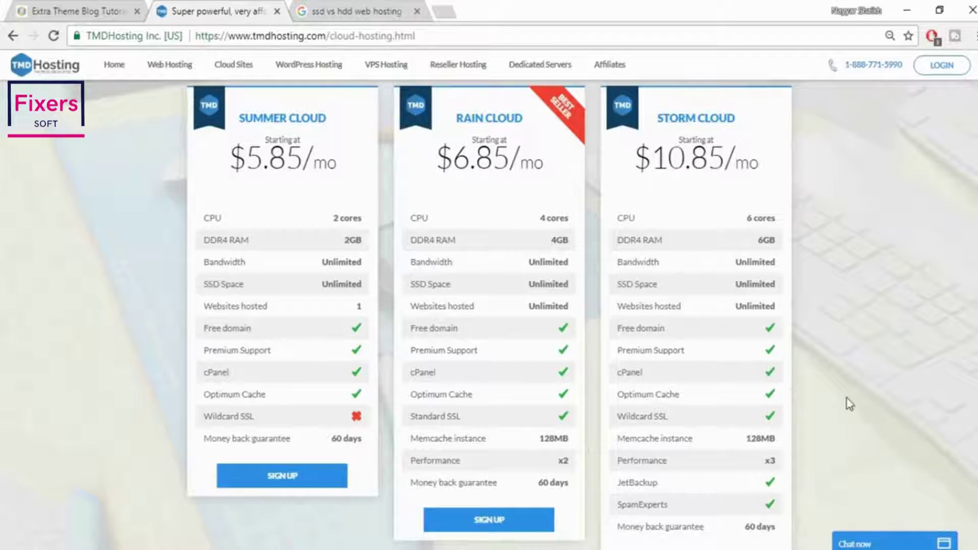
{"action": "scroll", "coordinate": [952, 431], "scroll_direction": "down", "scroll_amount": 2}
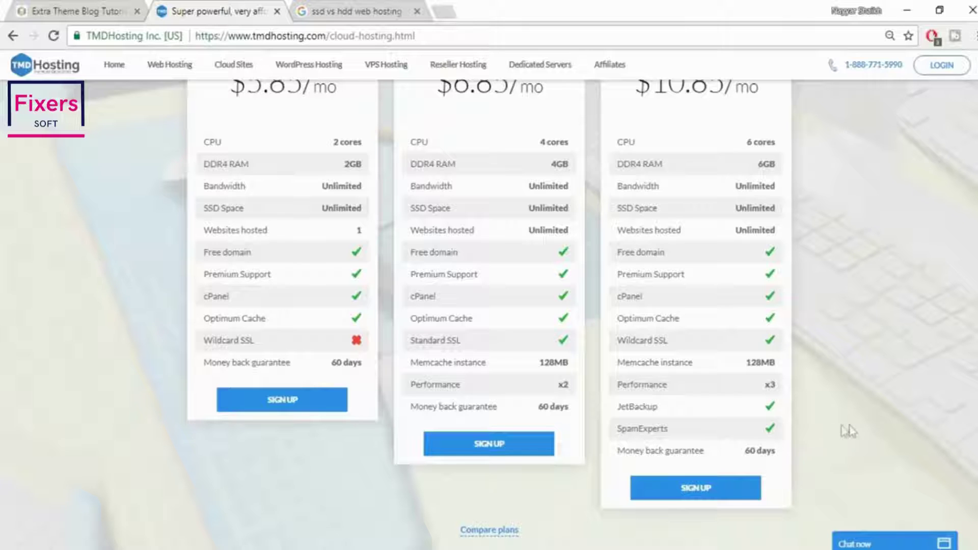
{"action": "scroll", "coordinate": [694, 273], "scroll_direction": "up", "scroll_amount": 2}
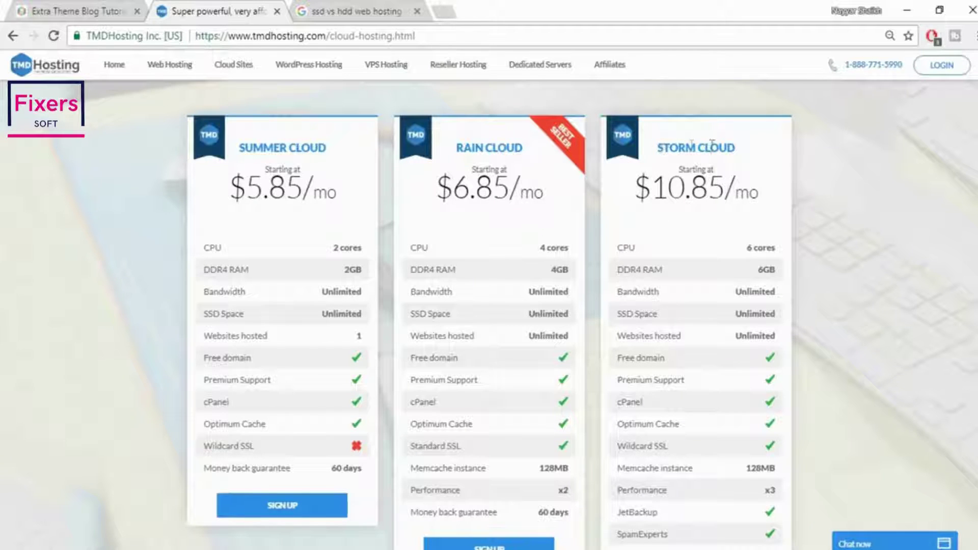
{"action": "scroll", "coordinate": [828, 315], "scroll_direction": "down", "scroll_amount": 4}
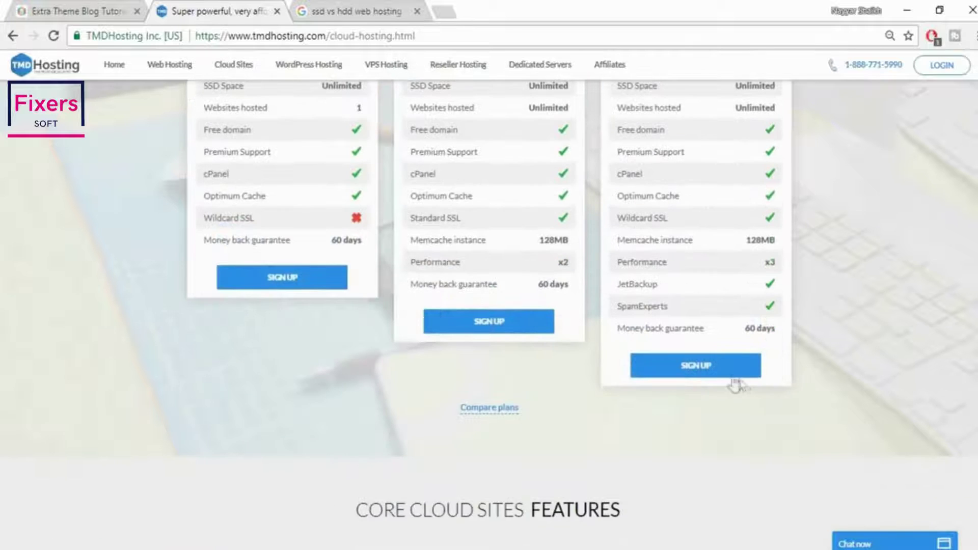
{"action": "scroll", "coordinate": [831, 402], "scroll_direction": "up", "scroll_amount": 5}
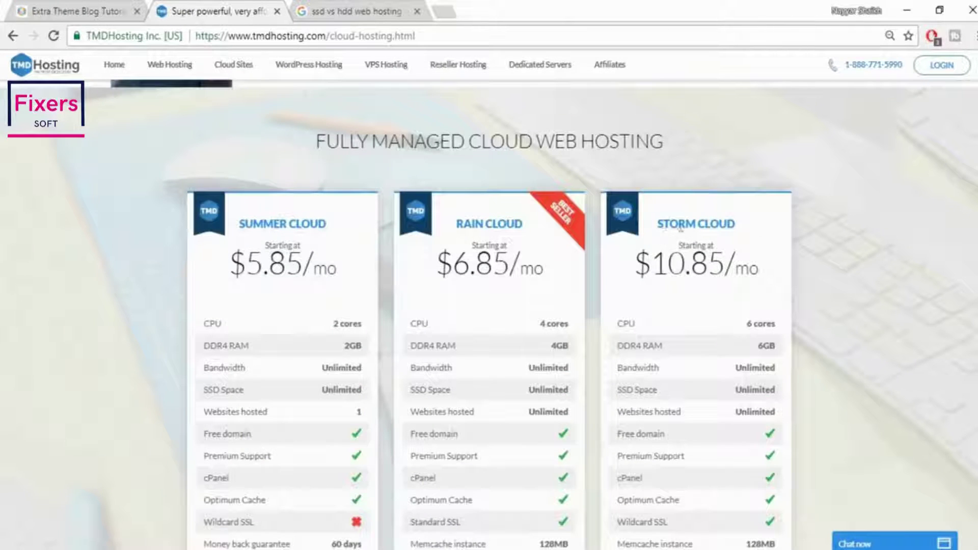
{"action": "scroll", "coordinate": [831, 365], "scroll_direction": "down", "scroll_amount": 5}
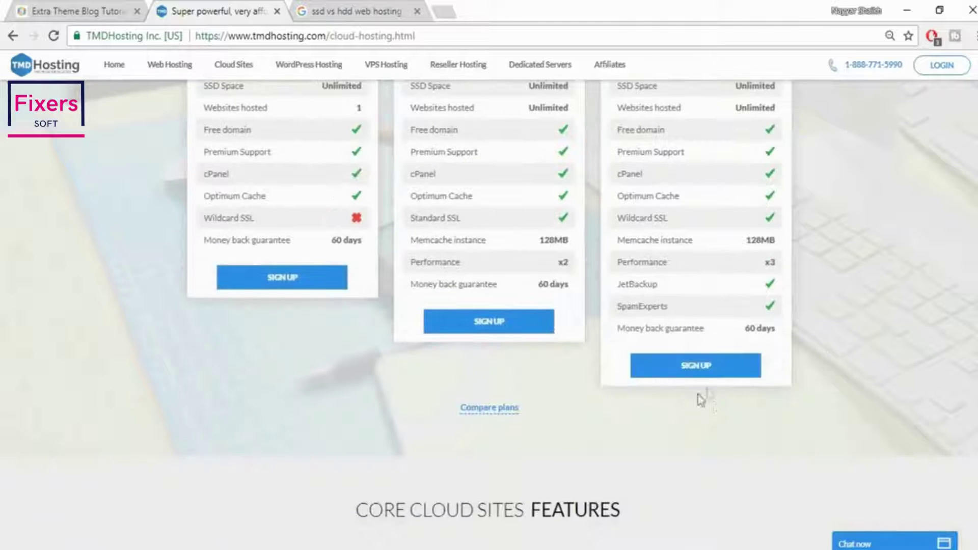
Sign up for Storm Cloud, enter a free .com domain name, and proceed to the contact details
{"action": "left_click", "coordinate": [702, 371]}
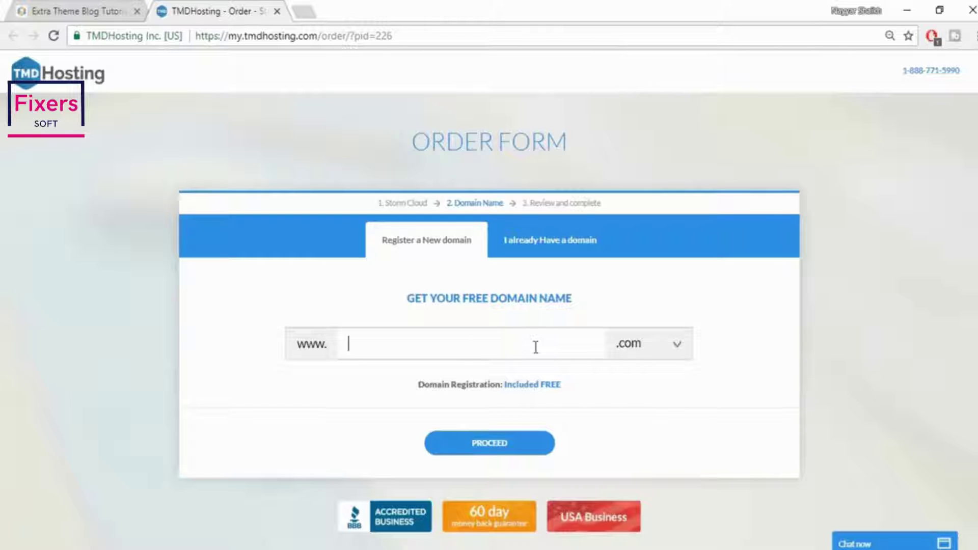
{"action": "type", "text": "nayyarshaikj2"}
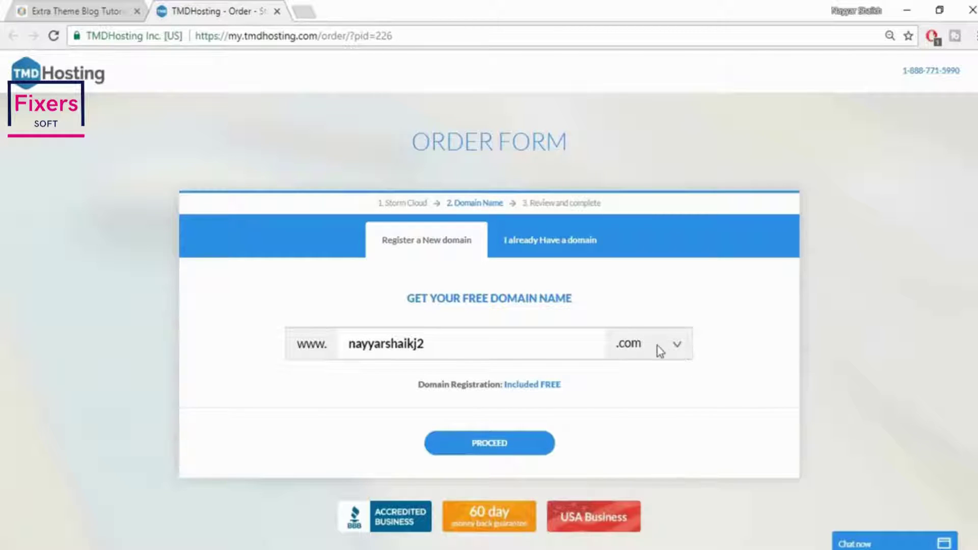
{"action": "left_click", "coordinate": [509, 448]}
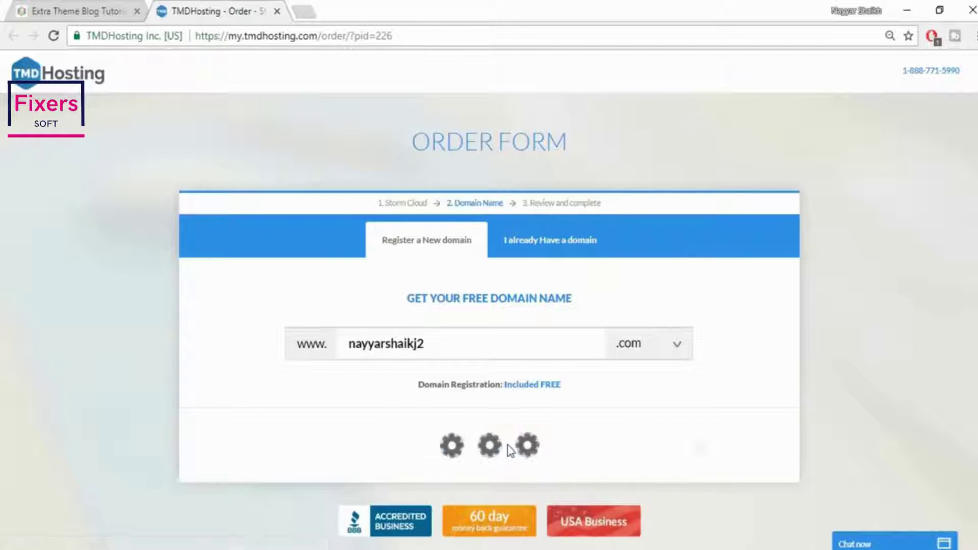
{"action": "scroll", "coordinate": [872, 305], "scroll_direction": "down", "scroll_amount": 1}
{"action": "scroll", "coordinate": [869, 298], "scroll_direction": "down", "scroll_amount": 4}
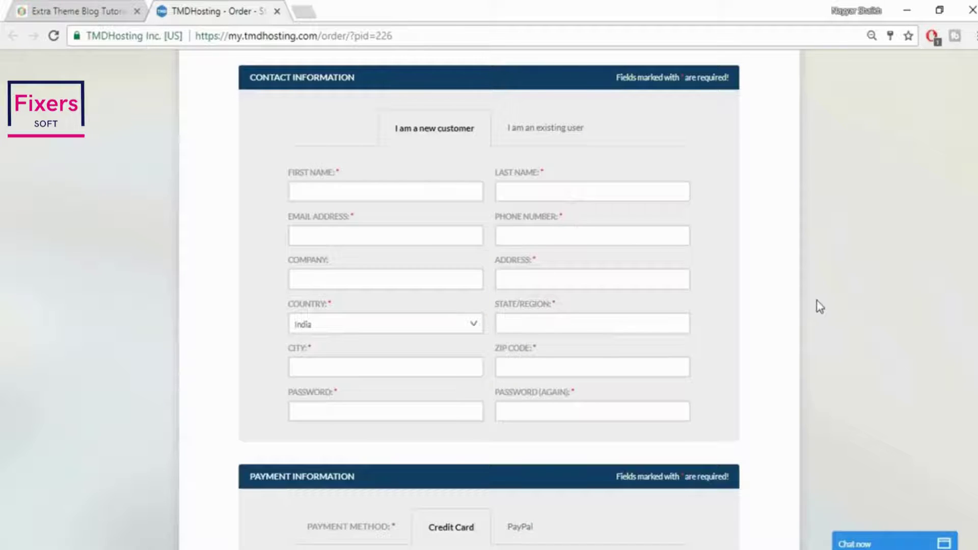
Choose PayPal instead of credit card under Payment Information
{"action": "scroll", "coordinate": [820, 306], "scroll_direction": "down", "scroll_amount": 2}
{"action": "scroll", "coordinate": [820, 306], "scroll_direction": "down", "scroll_amount": 4}
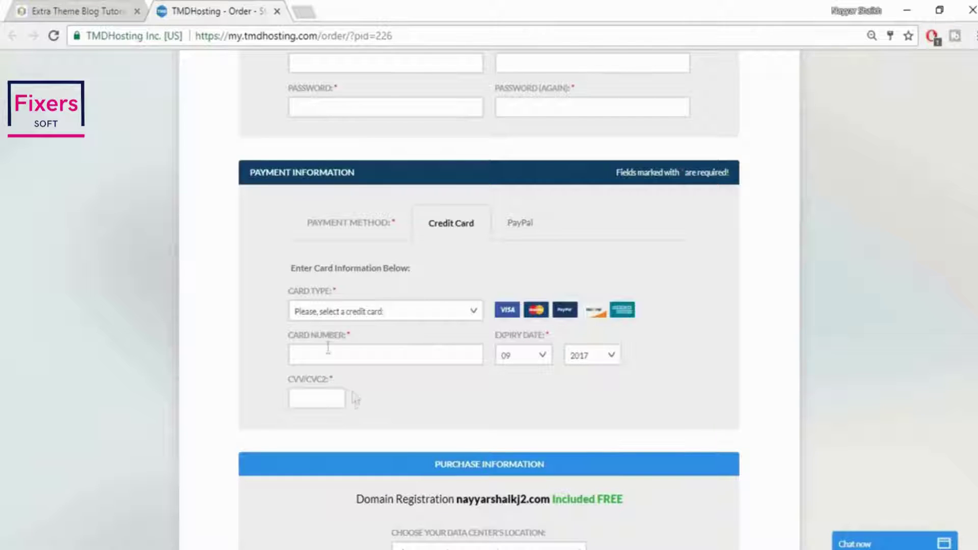
{"action": "left_click", "coordinate": [528, 231]}
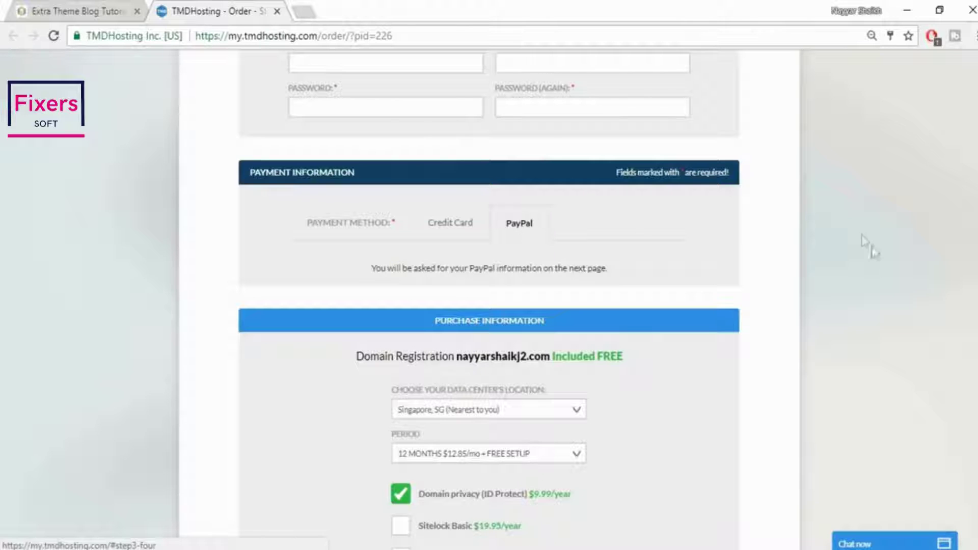
{"action": "scroll", "coordinate": [891, 288], "scroll_direction": "down", "scroll_amount": 5}
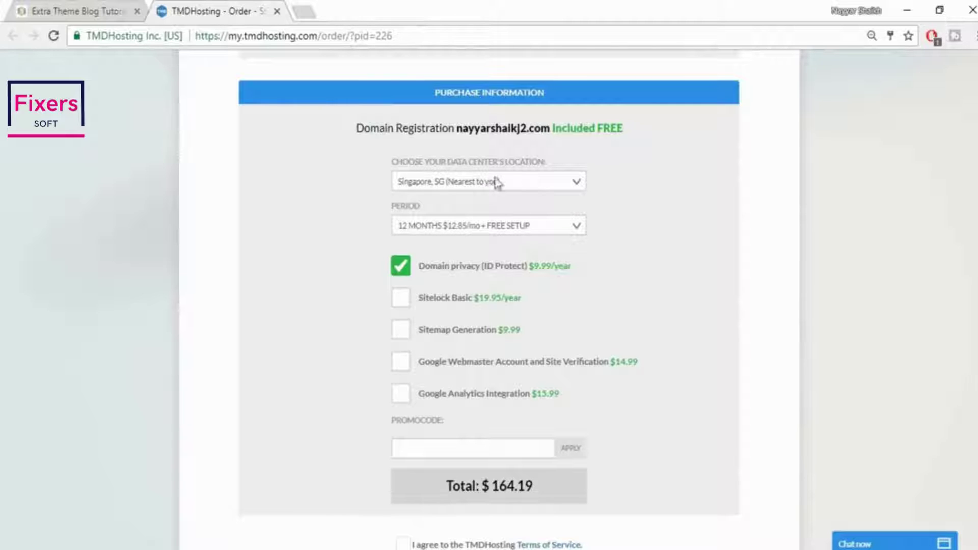
Set the data center location to Singapore and the billing period to 12 months
{"action": "left_click", "coordinate": [547, 182]}
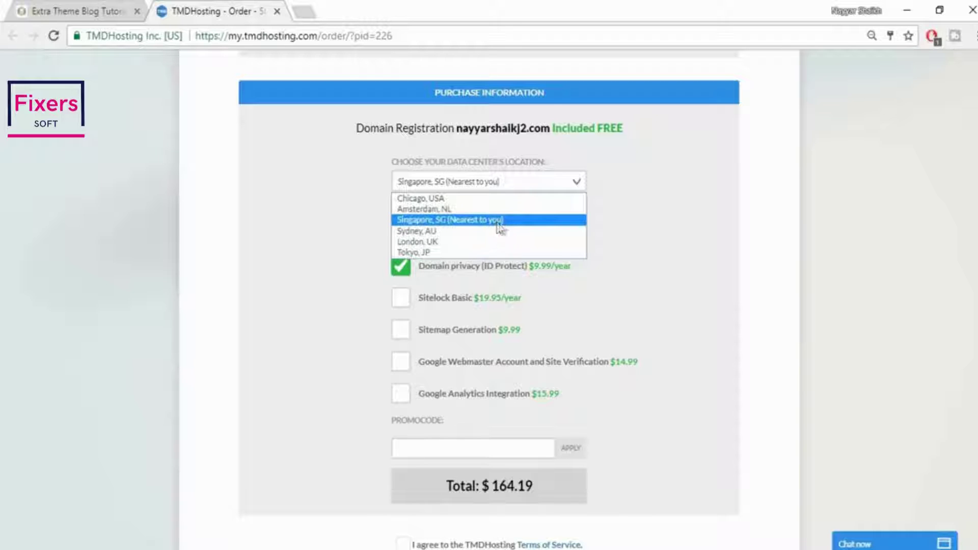
{"action": "left_click", "coordinate": [660, 220]}
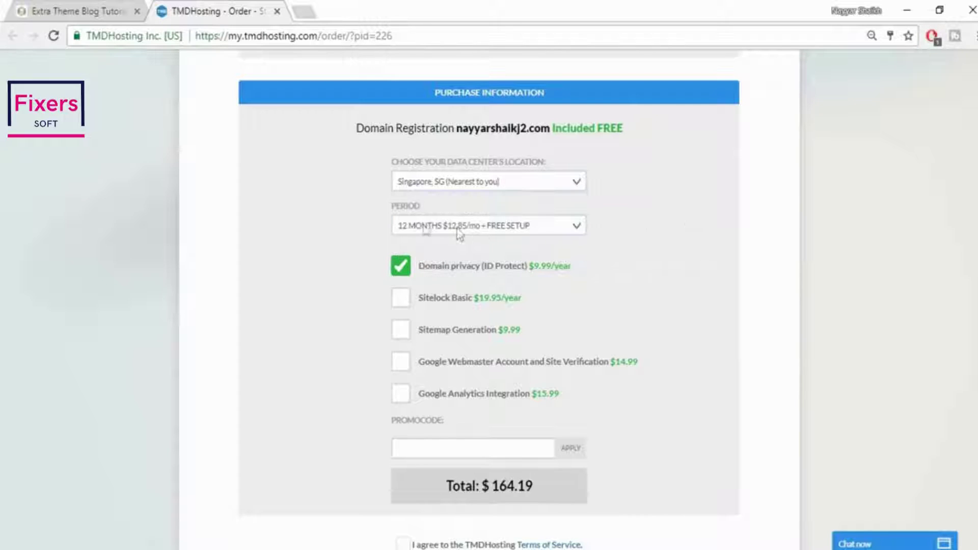
{"action": "left_click", "coordinate": [484, 228]}
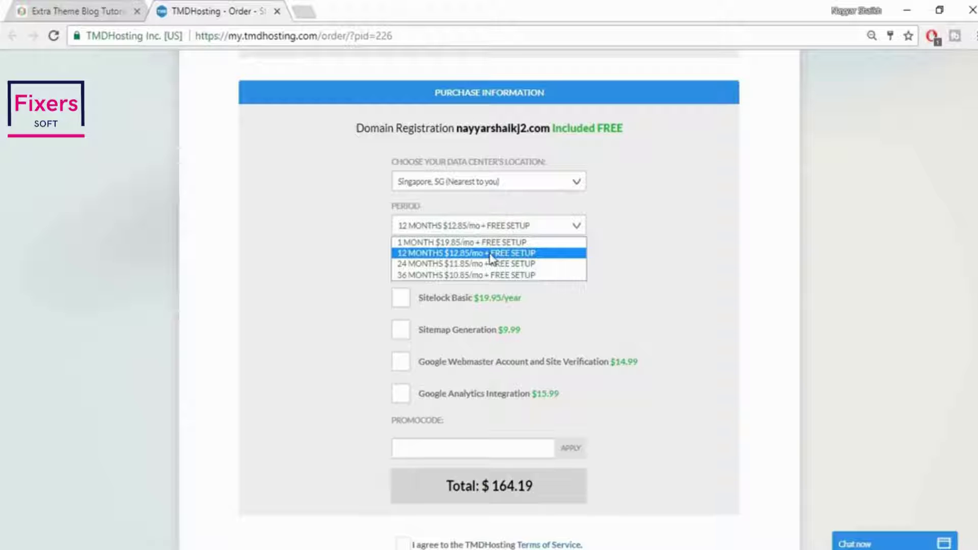
{"action": "left_click", "coordinate": [490, 255]}
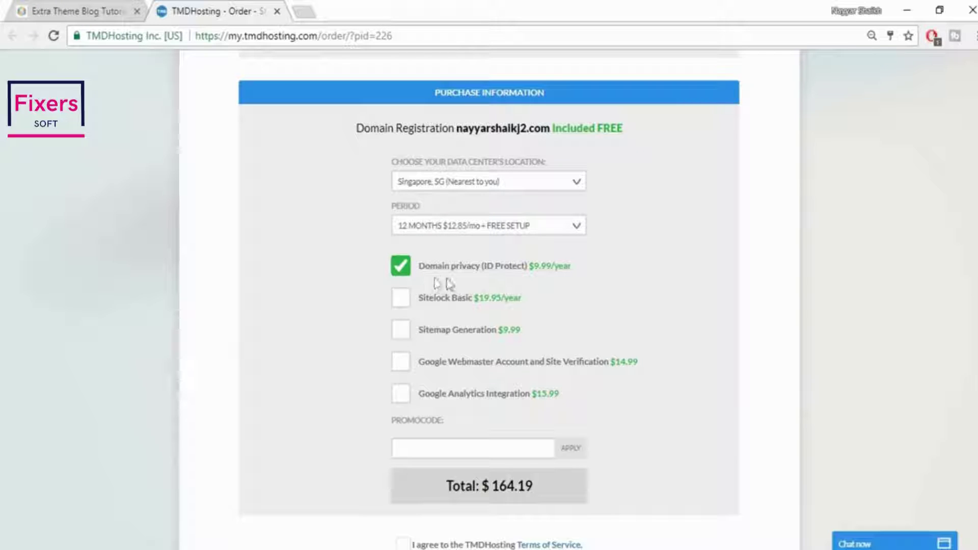
Untick domain privacy protection and confirm turning it off
{"action": "left_click", "coordinate": [401, 270]}
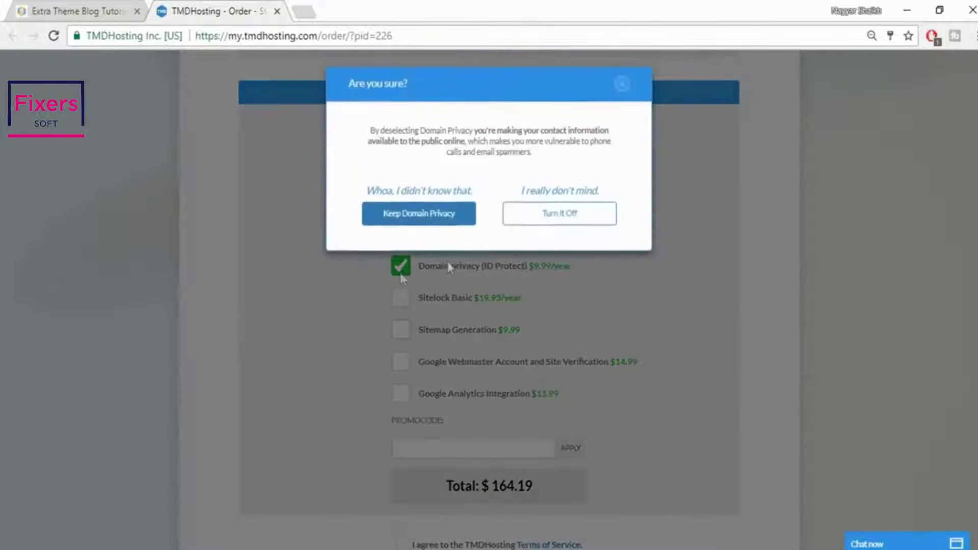
{"action": "left_click", "coordinate": [571, 213]}
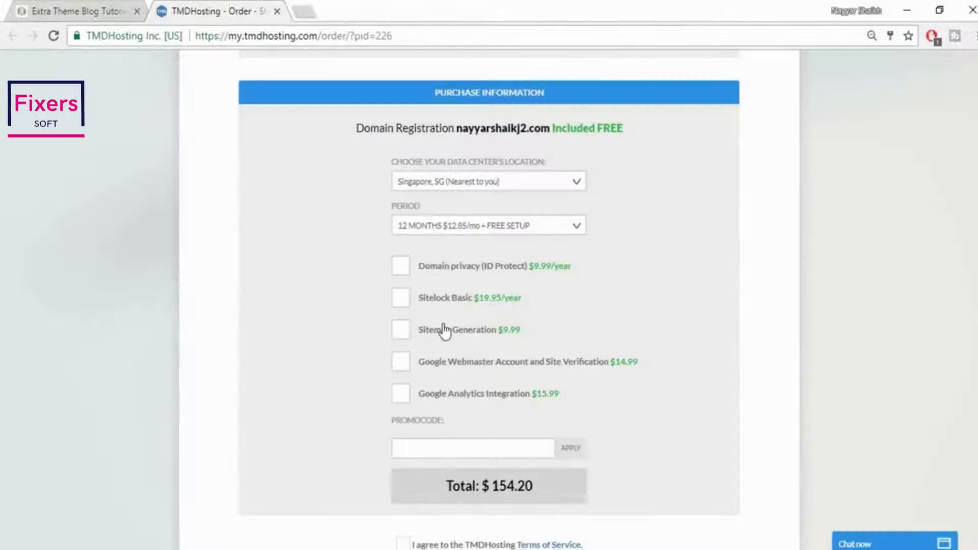
{"action": "scroll", "coordinate": [657, 319], "scroll_direction": "down", "scroll_amount": 4}
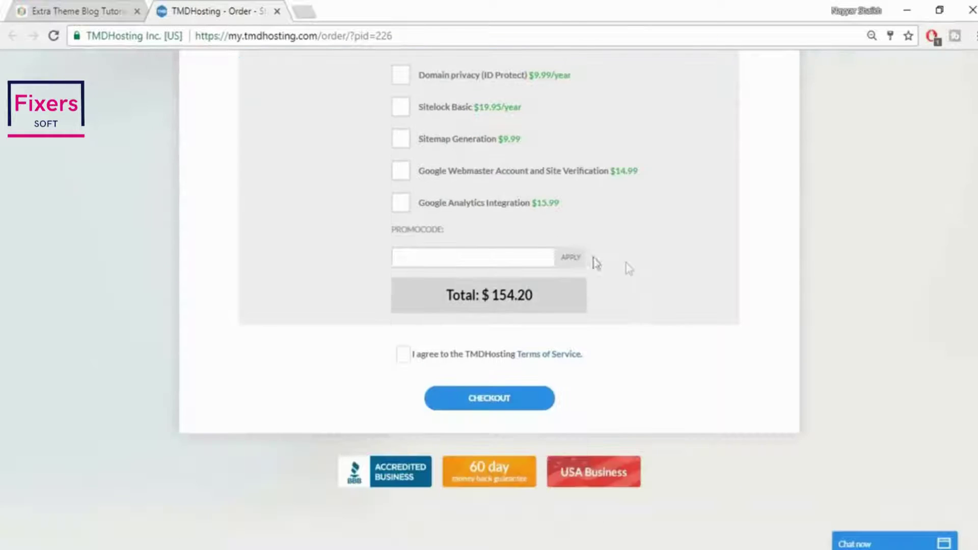
Apply the 7% promo code for a $143.41 total and accept the Terms of Service
{"action": "left_click", "coordinate": [493, 258]}
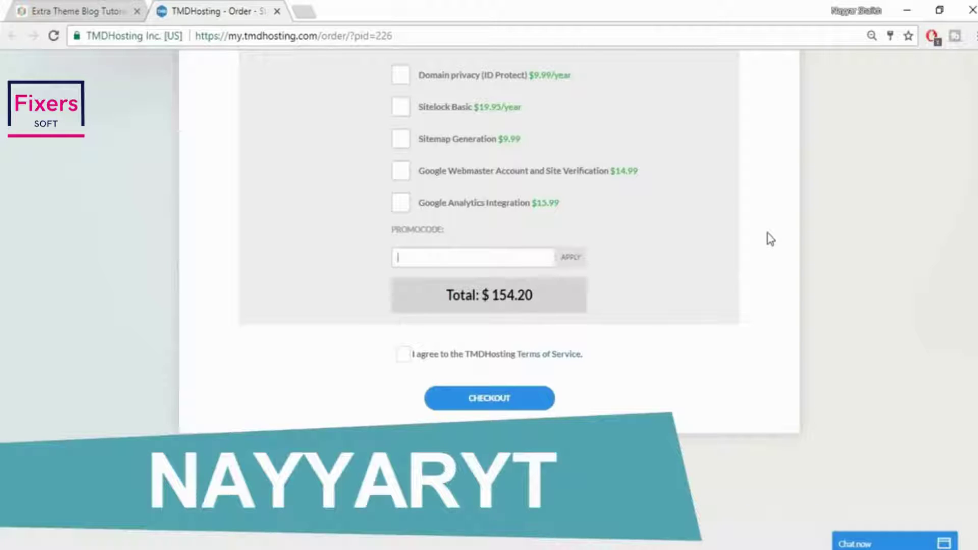
{"action": "type", "text": "nayyaryt"}
{"action": "left_click", "coordinate": [577, 259]}
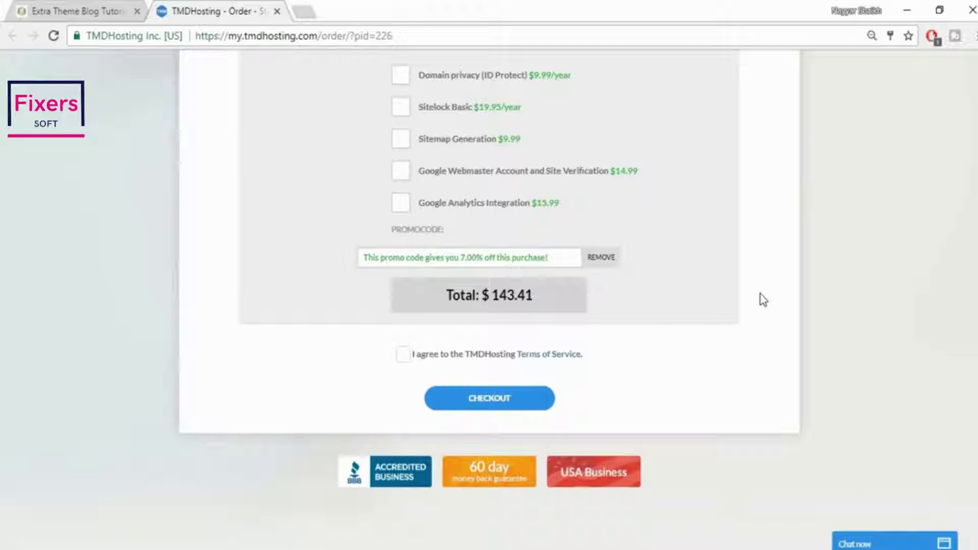
{"action": "left_click", "coordinate": [403, 357]}
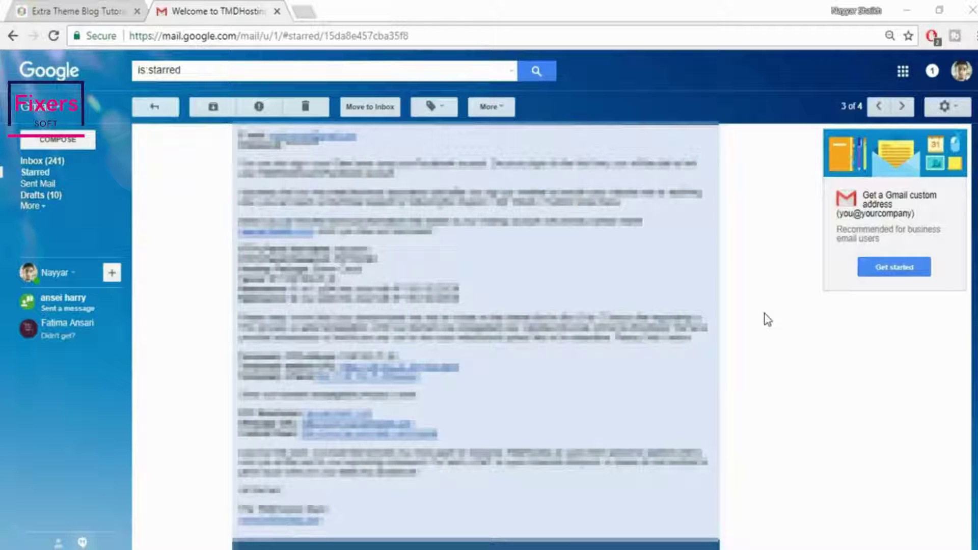
Open the welcome email's cPanel link in a new browser tab
{"action": "right_click", "coordinate": [347, 443]}
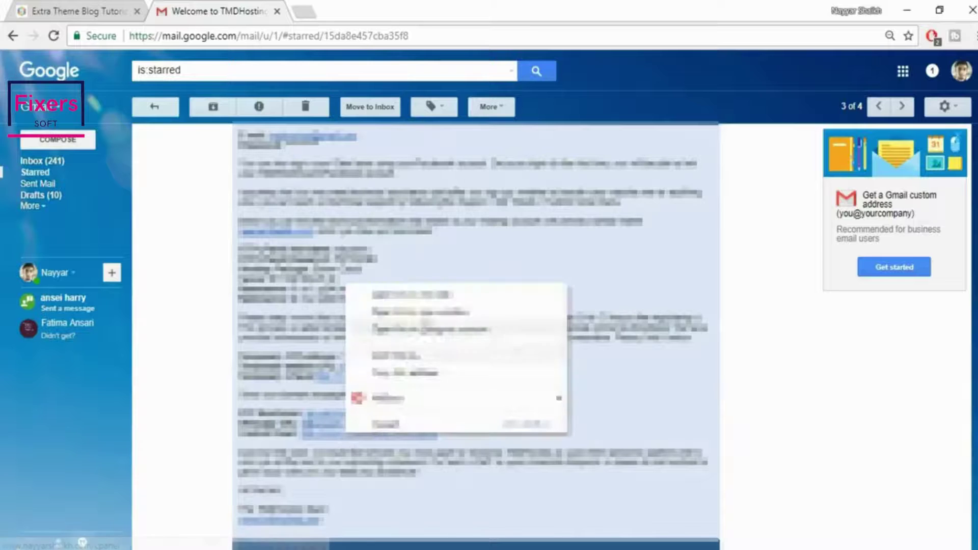
{"action": "key", "text": "Escape"}
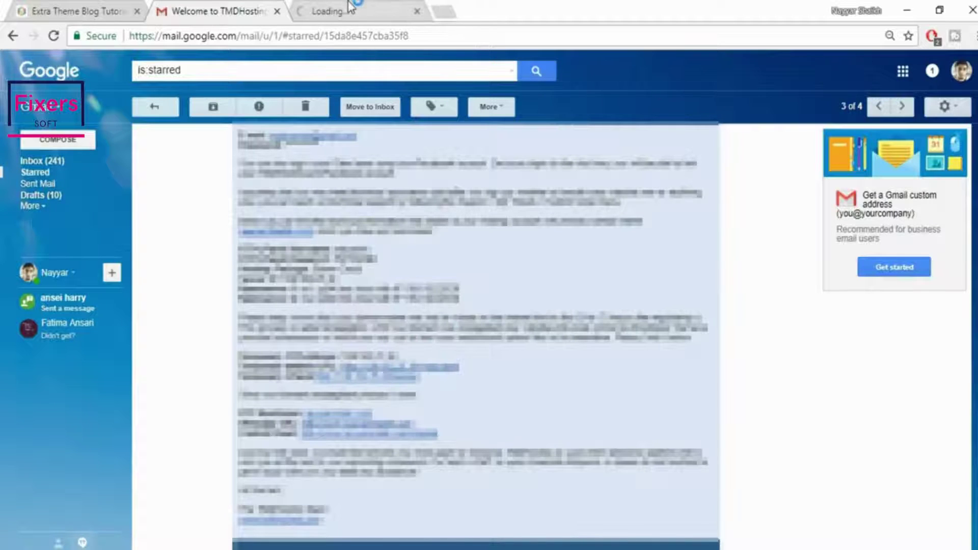
{"action": "left_click", "coordinate": [374, 11]}
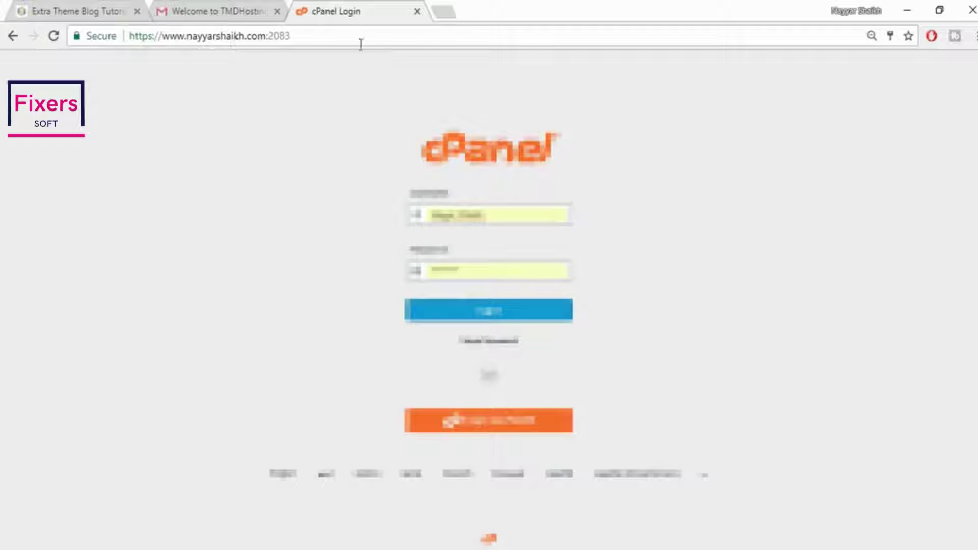
Log in to cPanel with the saved autofill credentials and scroll to Softaculous Apps Installer
{"action": "left_click", "coordinate": [162, 10]}
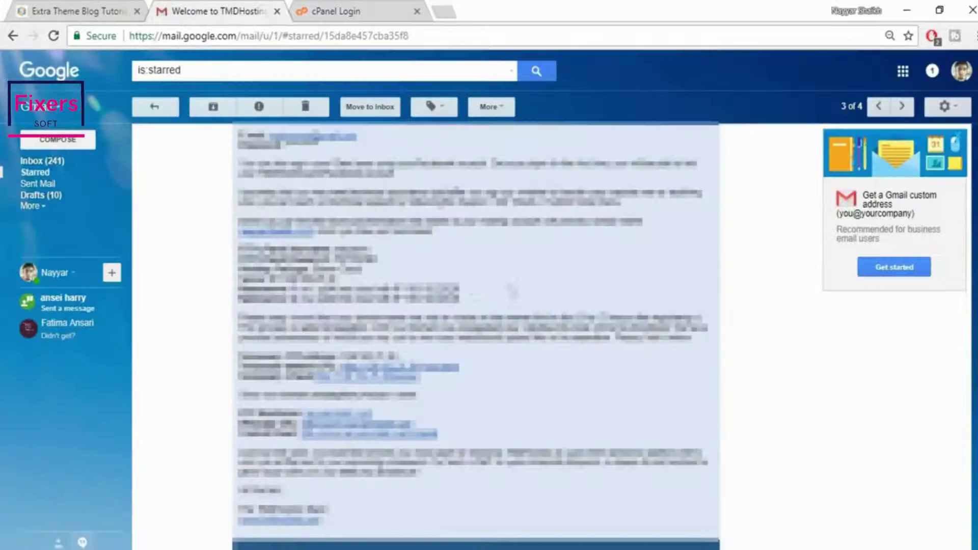
{"action": "left_click", "coordinate": [361, 10]}
{"action": "double_click", "coordinate": [457, 214]}
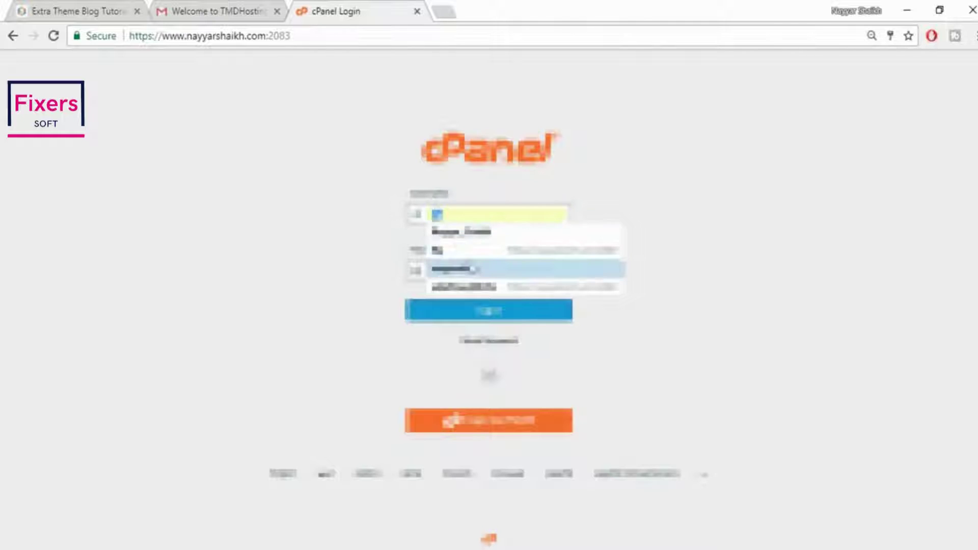
{"action": "left_click", "coordinate": [461, 269]}
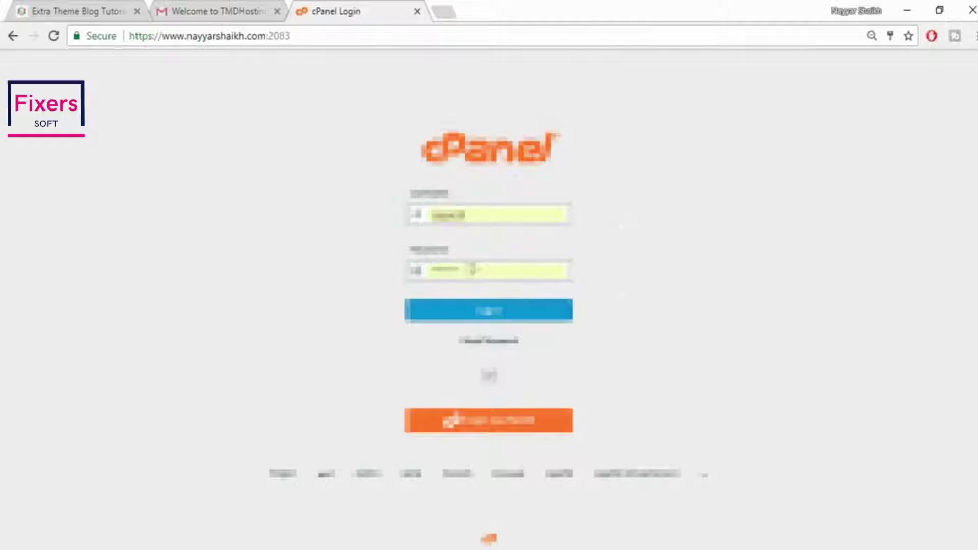
{"action": "left_click", "coordinate": [456, 318]}
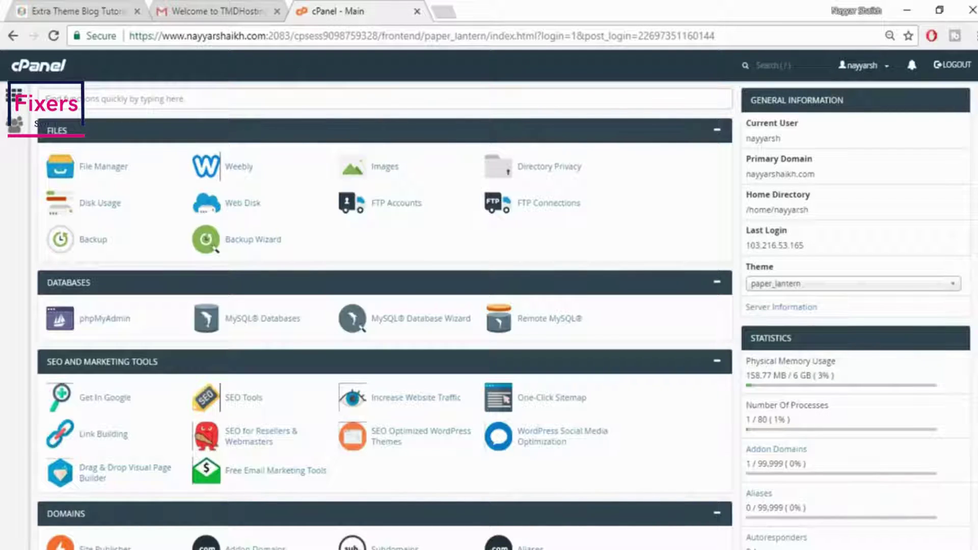
{"action": "scroll", "coordinate": [385, 316], "scroll_direction": "down", "scroll_amount": 17}
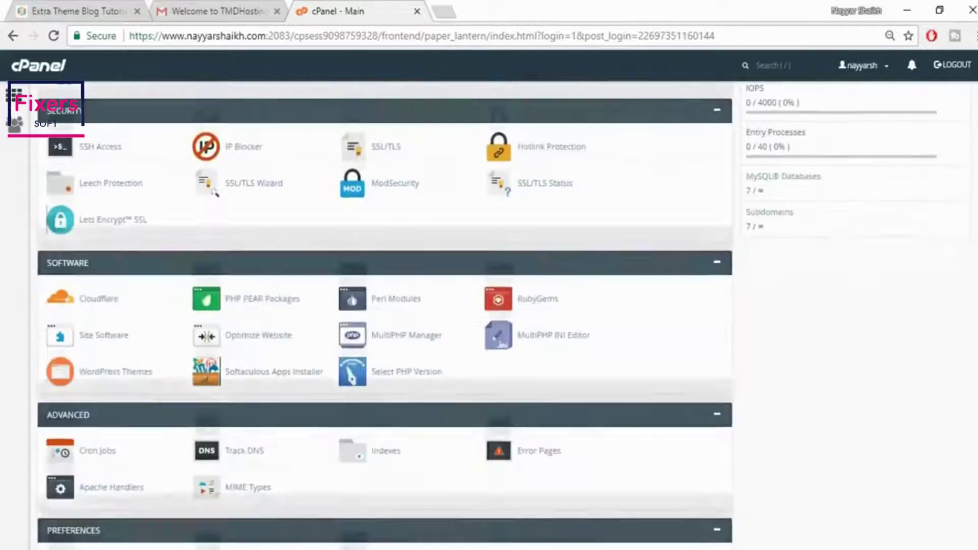
{"action": "scroll", "coordinate": [214, 192], "scroll_direction": "down", "scroll_amount": 6}
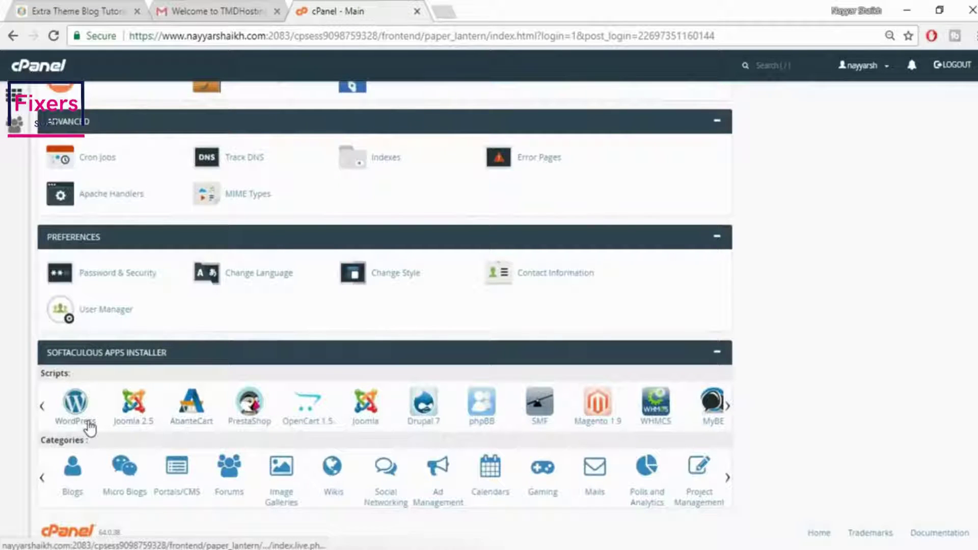
Launch the WordPress installer, choose extra.nayyarshaikh.com as the domain, and select the default wp directory
{"action": "left_click", "coordinate": [82, 424]}
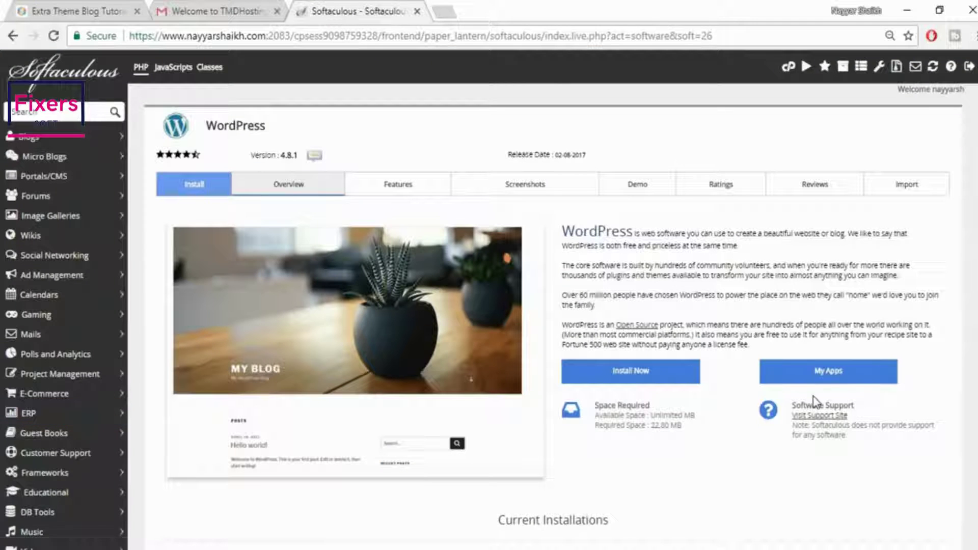
{"action": "scroll", "coordinate": [812, 397], "scroll_direction": "down", "scroll_amount": 4}
{"action": "scroll", "coordinate": [816, 403], "scroll_direction": "up", "scroll_amount": 4}
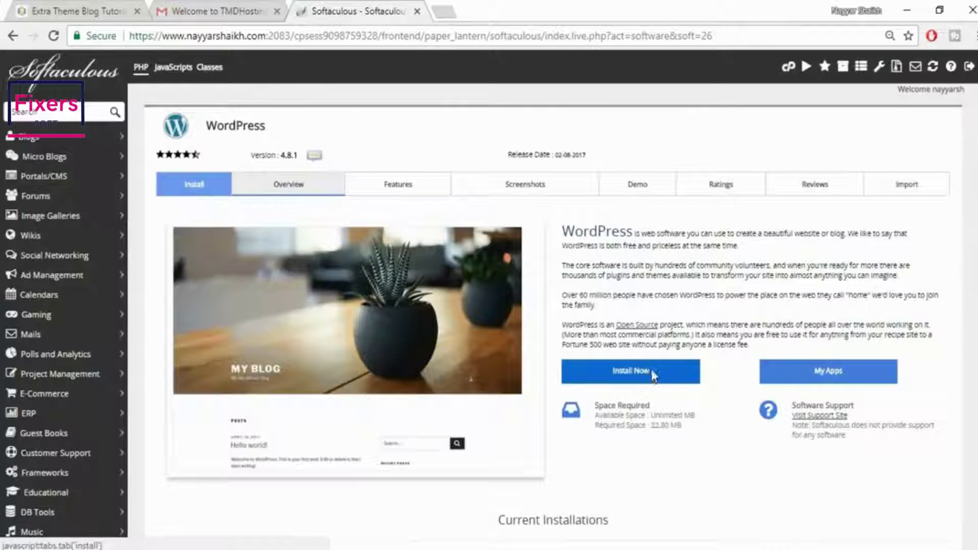
{"action": "left_click", "coordinate": [654, 377]}
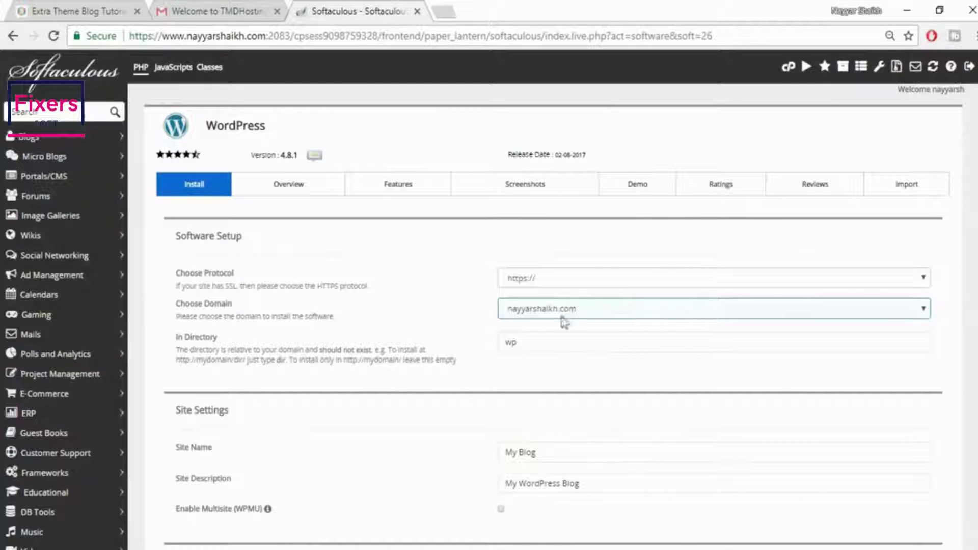
{"action": "left_click", "coordinate": [607, 311]}
{"action": "left_click", "coordinate": [605, 310]}
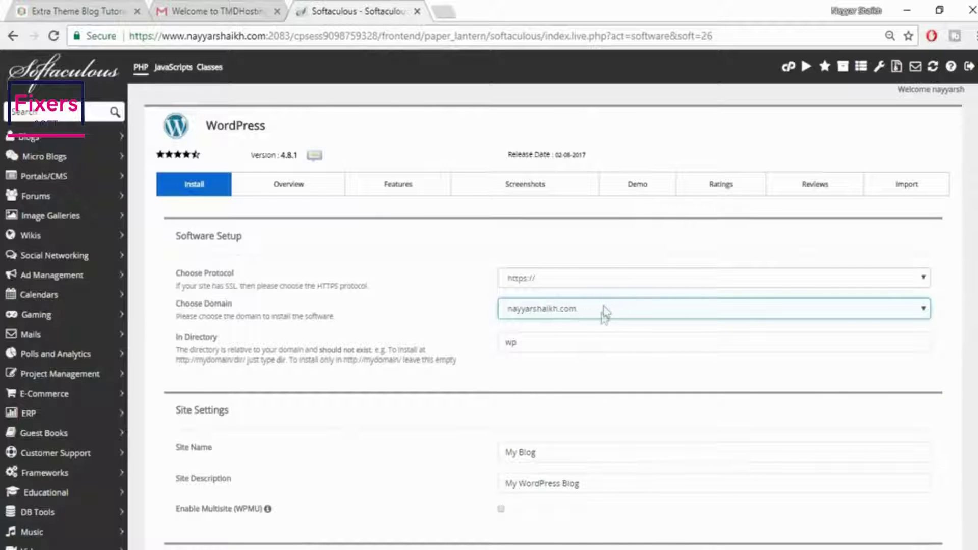
{"action": "left_click", "coordinate": [601, 313]}
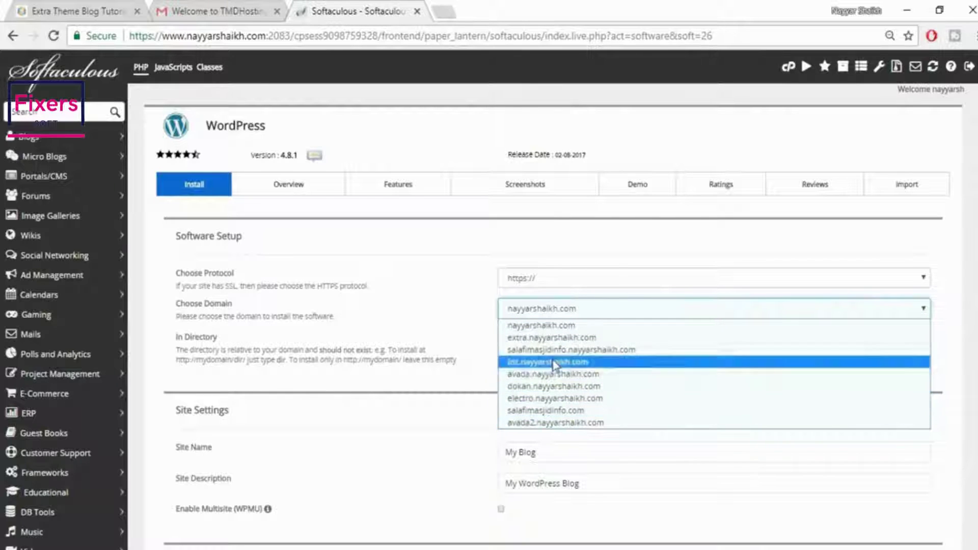
{"action": "left_click", "coordinate": [560, 338]}
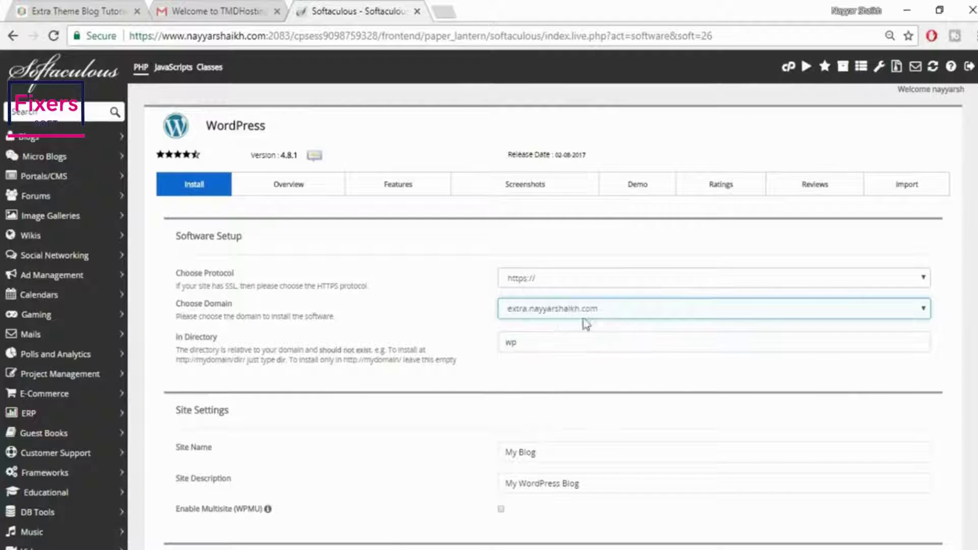
{"action": "double_click", "coordinate": [589, 343]}
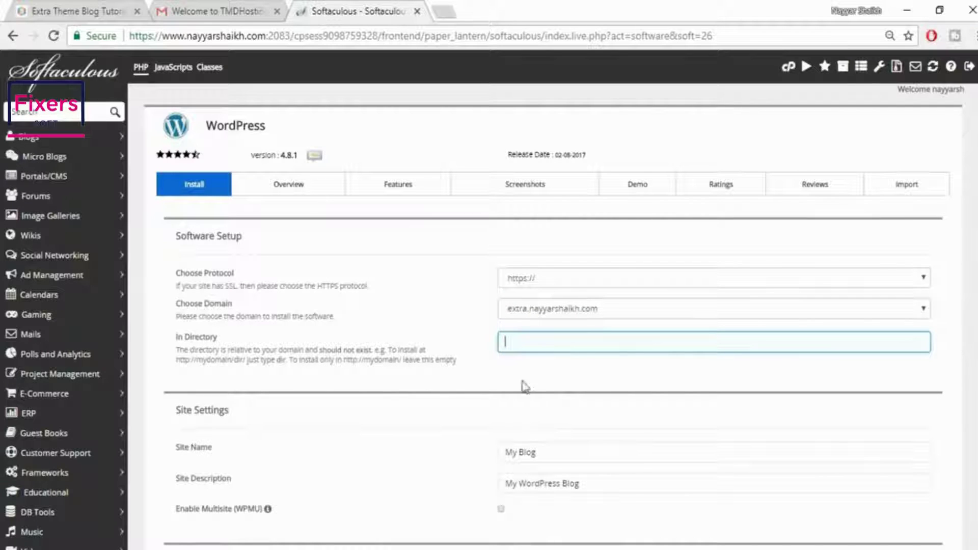
Go over the empty directory, site name and site description fields, glancing at the Extra demo blog
{"action": "left_click", "coordinate": [562, 377]}
{"action": "left_click", "coordinate": [557, 343]}
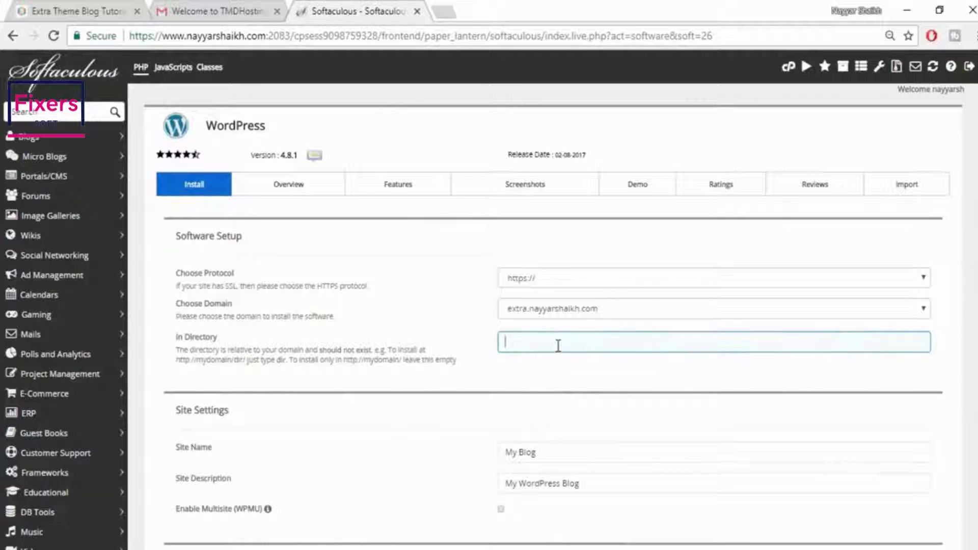
{"action": "left_click", "coordinate": [579, 372]}
{"action": "scroll", "coordinate": [681, 393], "scroll_direction": "down", "scroll_amount": 5}
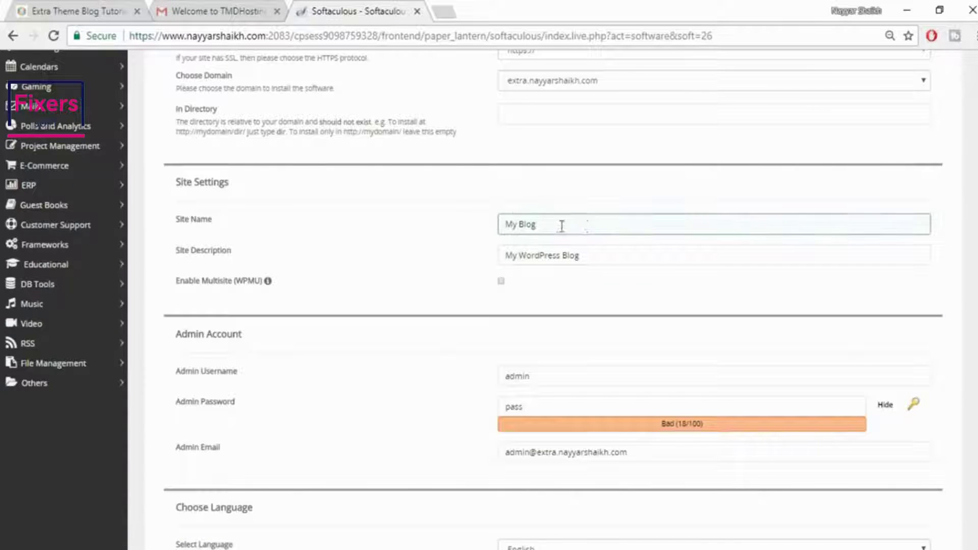
{"action": "left_click", "coordinate": [56, 10]}
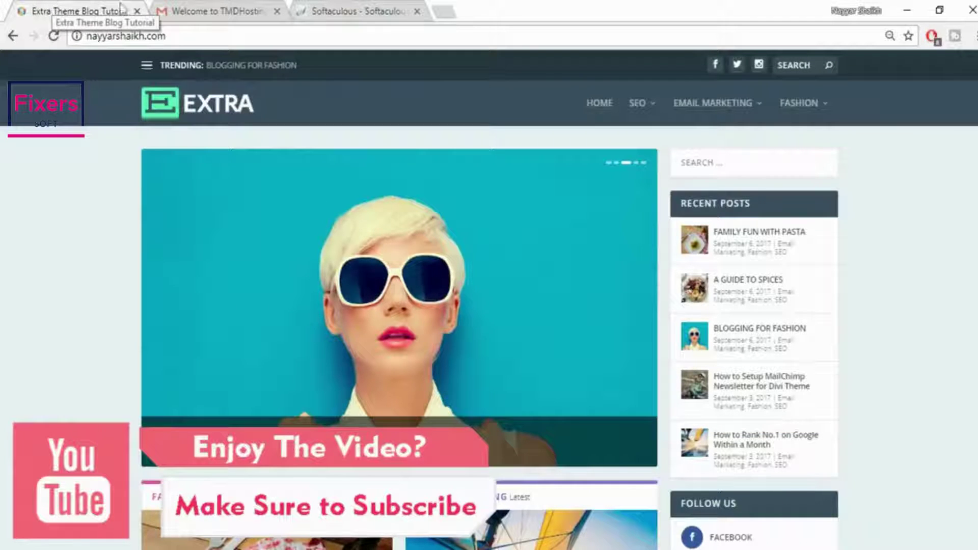
{"action": "left_click", "coordinate": [348, 10]}
{"action": "left_click", "coordinate": [606, 218]}
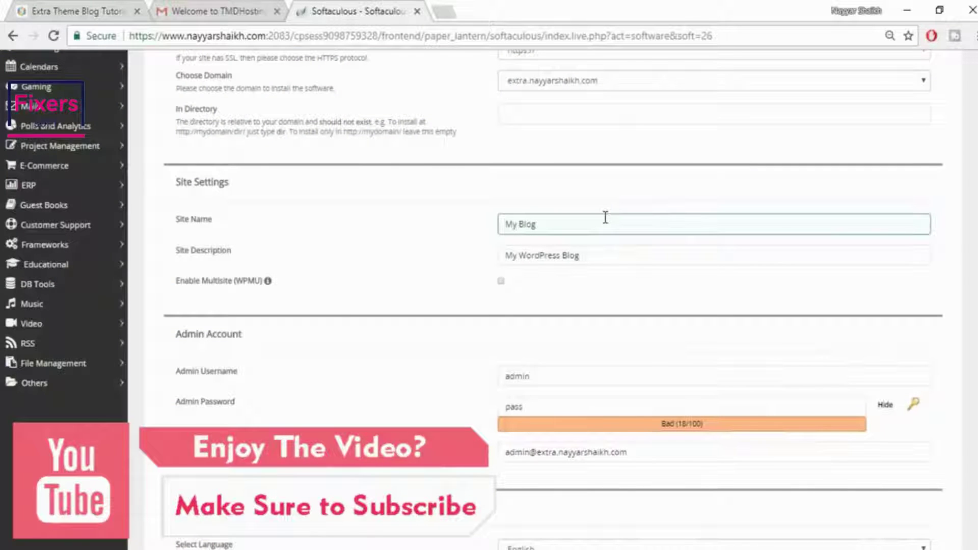
{"action": "left_click", "coordinate": [595, 255]}
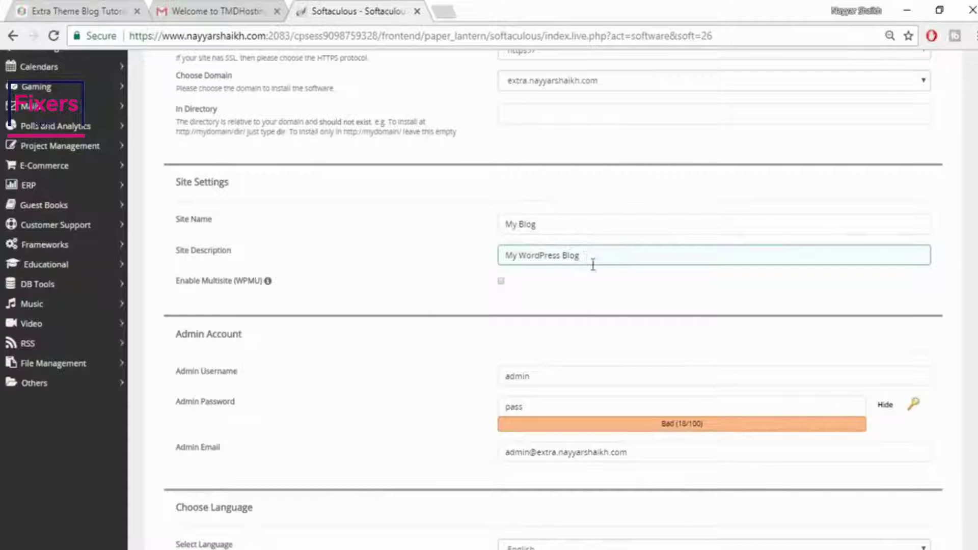
{"action": "left_click", "coordinate": [773, 321]}
{"action": "scroll", "coordinate": [773, 319], "scroll_direction": "down", "scroll_amount": 1}
Replace the default admin username with the saved autofill username
{"action": "left_click", "coordinate": [534, 323]}
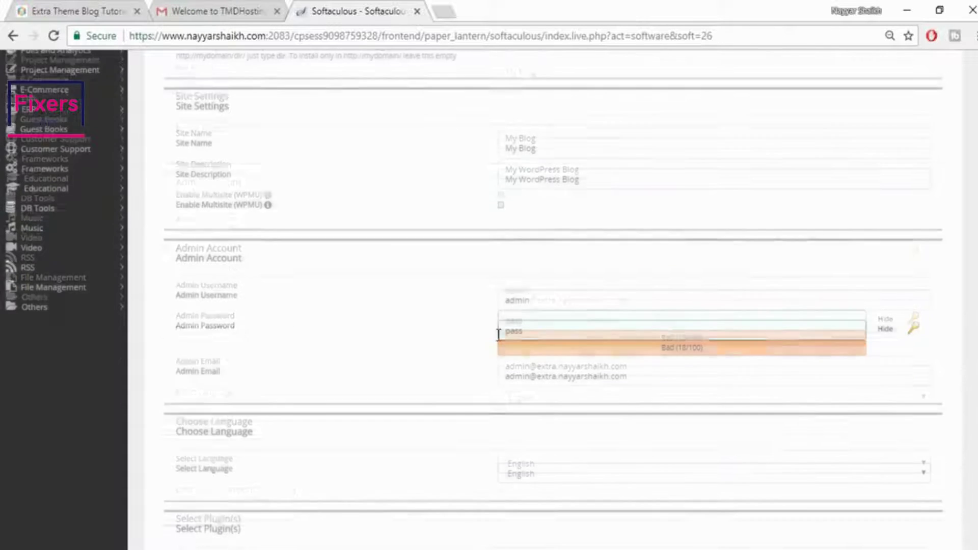
{"action": "scroll", "coordinate": [313, 227], "scroll_direction": "down", "scroll_amount": 1}
{"action": "left_click", "coordinate": [583, 223]}
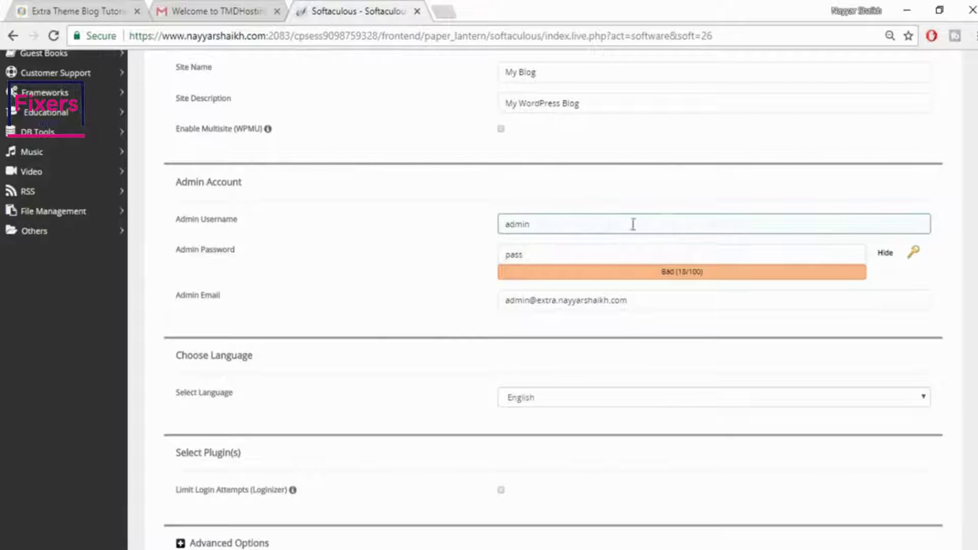
{"action": "left_click_drag", "start_coordinate": [579, 221], "coordinate": [487, 233]}
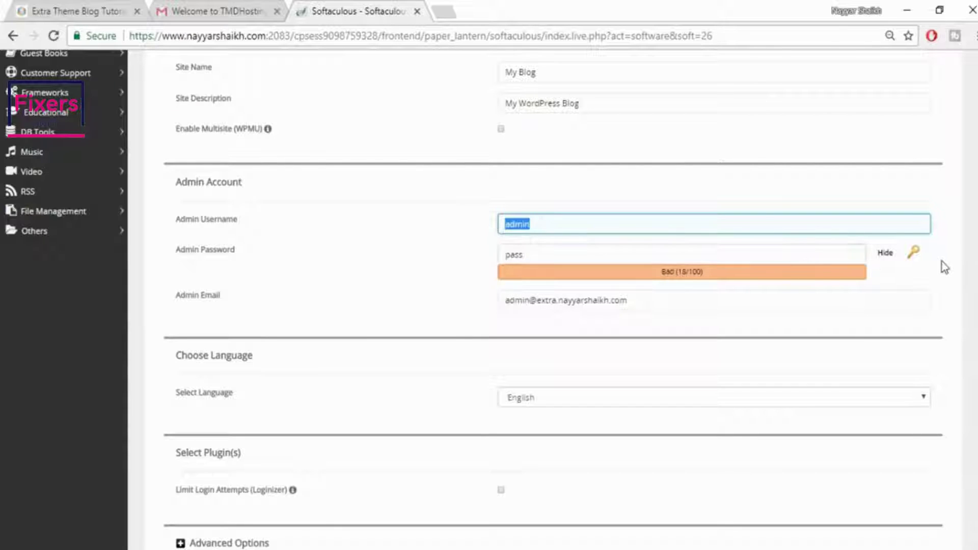
{"action": "key", "text": "BackSpace"}
{"action": "type", "text": "Nayyar_Shaikh"}
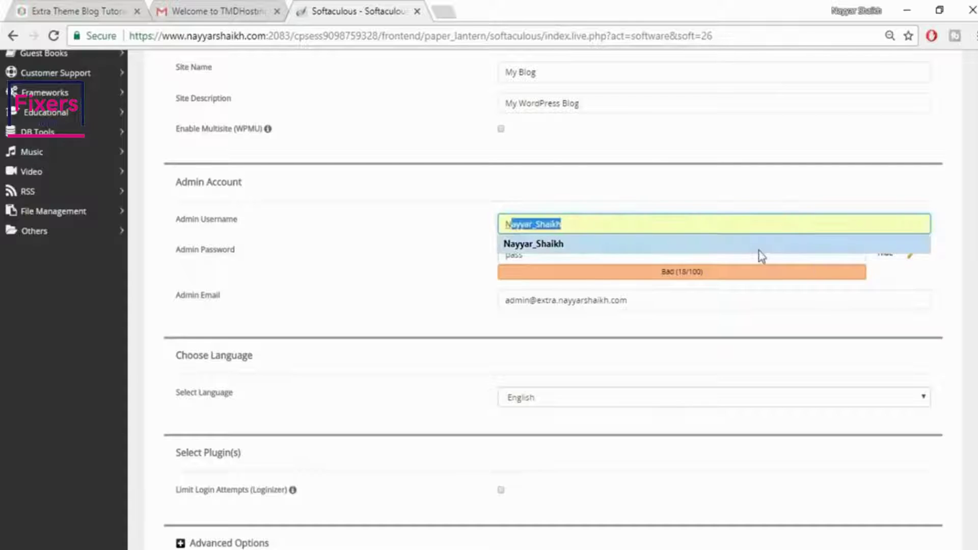
{"action": "left_click", "coordinate": [761, 245]}
Enter a new admin password and fill the admin email from the saved suggestion
{"action": "left_click", "coordinate": [887, 253]}
{"action": "double_click", "coordinate": [655, 258]}
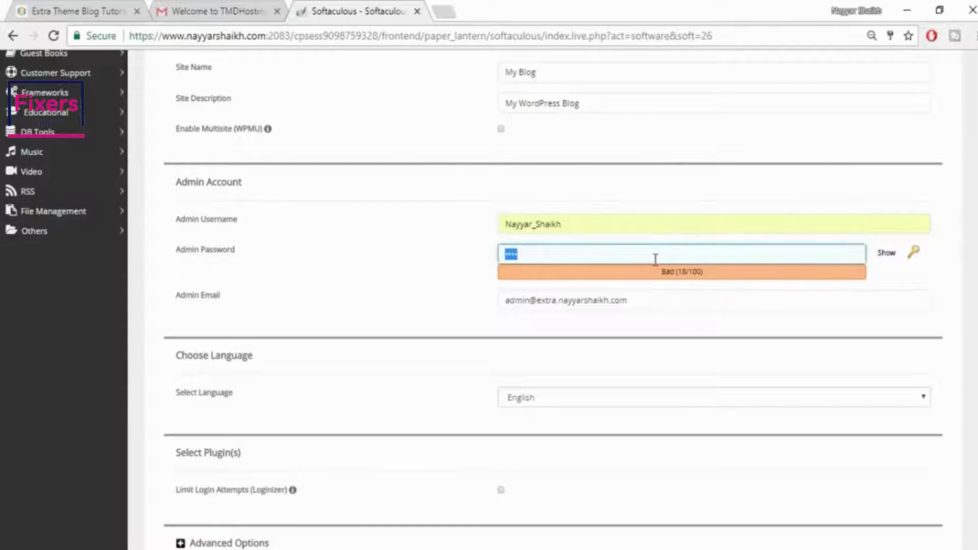
{"action": "key", "text": "BackSpace"}
{"action": "type", "text": "••••••"}
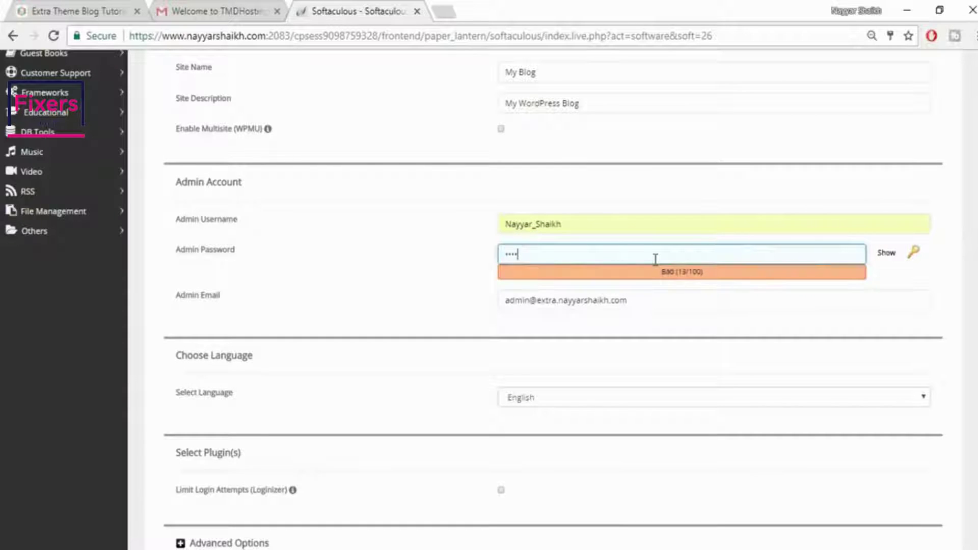
{"action": "type", "text": "•••"}
{"action": "left_click_drag", "start_coordinate": [688, 298], "coordinate": [476, 296]}
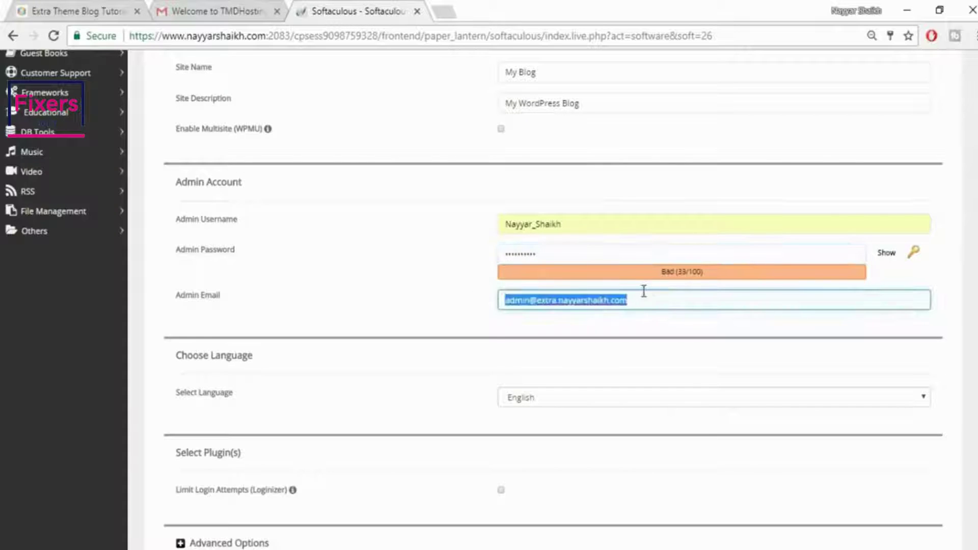
{"action": "type", "text": "r"}
{"action": "left_click", "coordinate": [600, 319]}
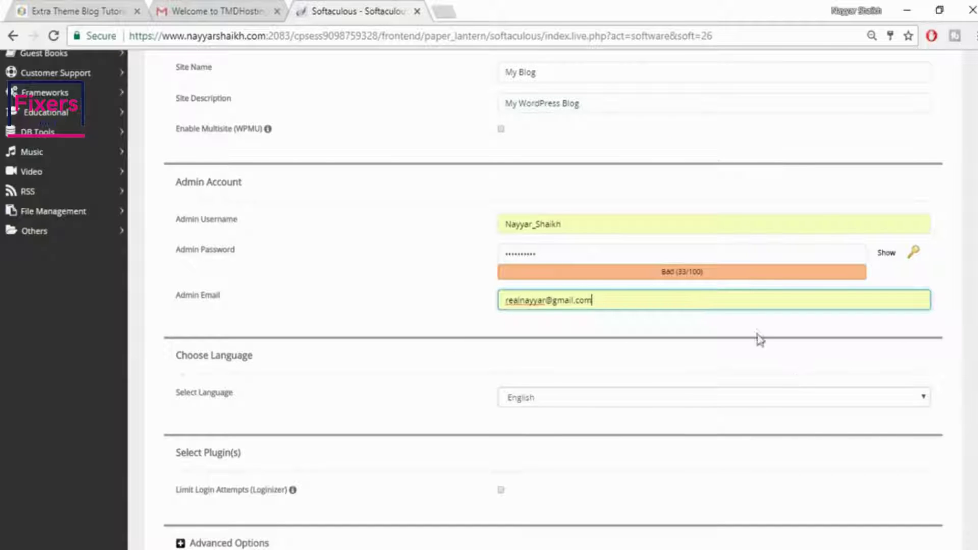
{"action": "scroll", "coordinate": [839, 356], "scroll_direction": "down", "scroll_amount": 8}
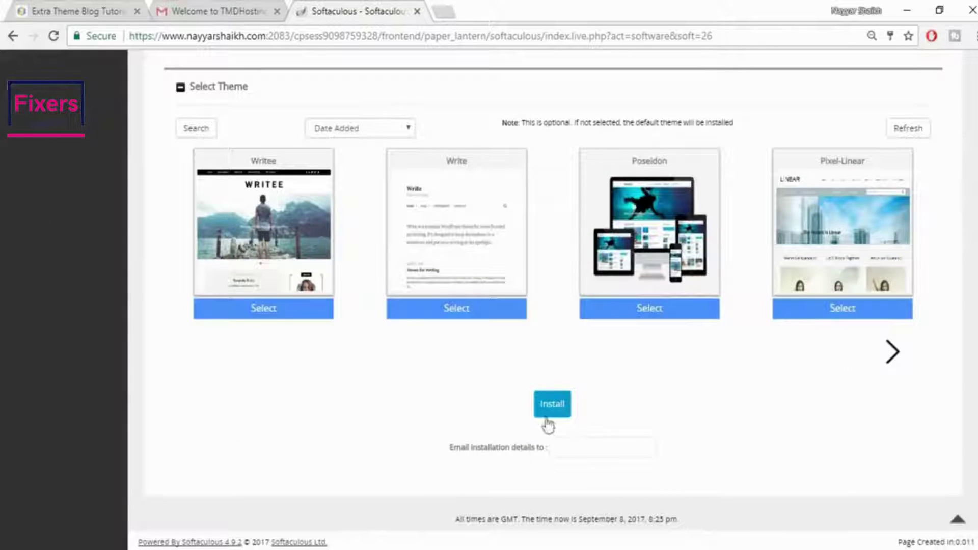
Install WordPress on extra.nayyarshaikh.com and bring up link options for the Administrative URL
{"action": "left_click", "coordinate": [560, 407]}
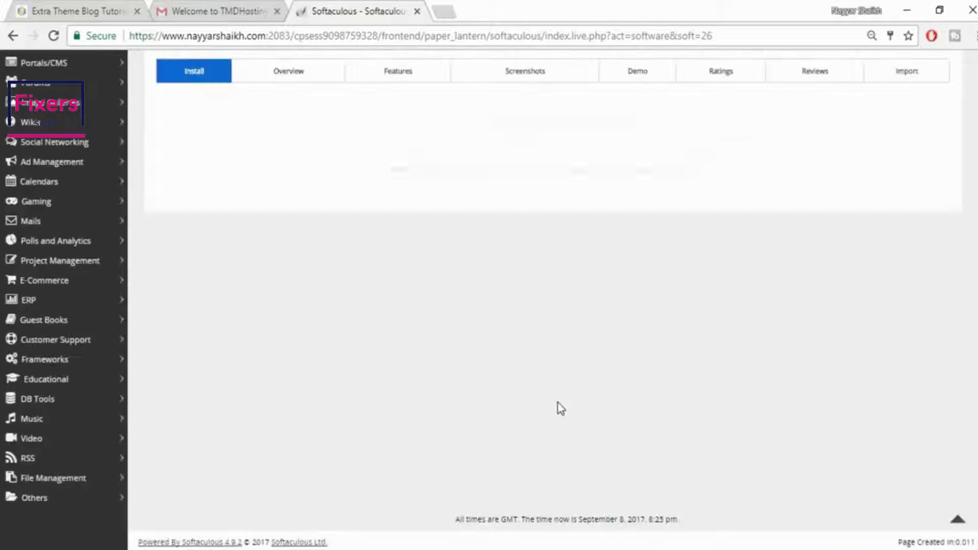
{"action": "scroll", "coordinate": [866, 326], "scroll_direction": "up", "scroll_amount": 3}
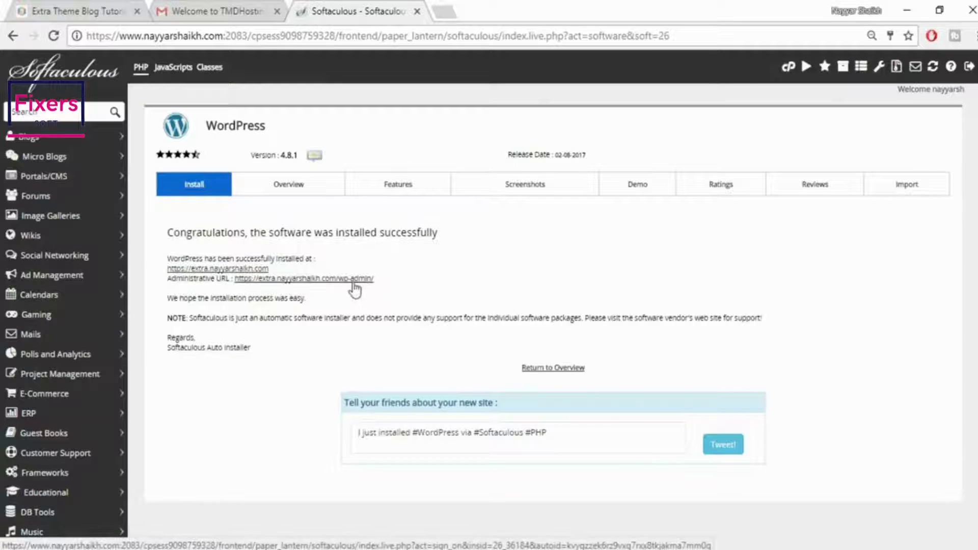
{"action": "right_click", "coordinate": [335, 289]}
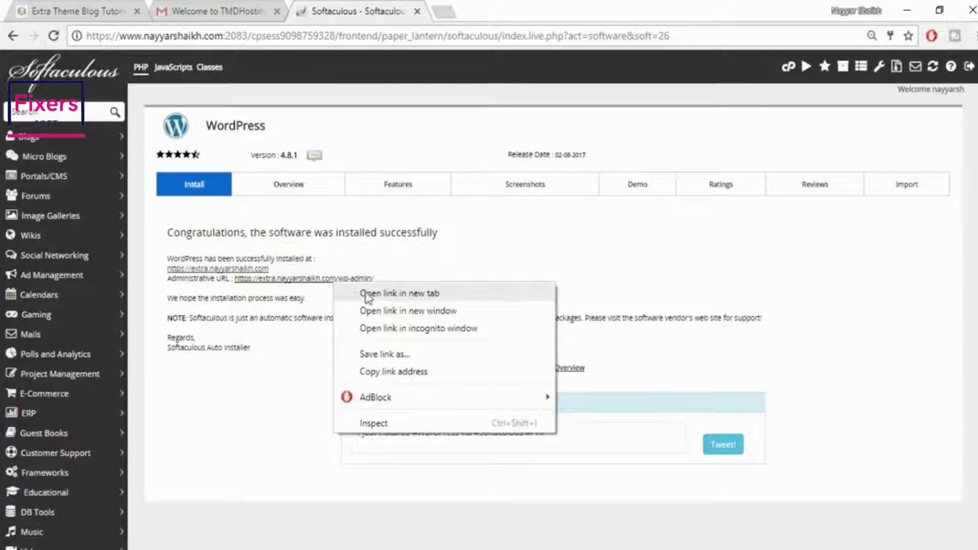
Open the wp-admin Dashboard in a new tab, then open the My Blog front page in another tab
{"action": "left_click", "coordinate": [378, 294]}
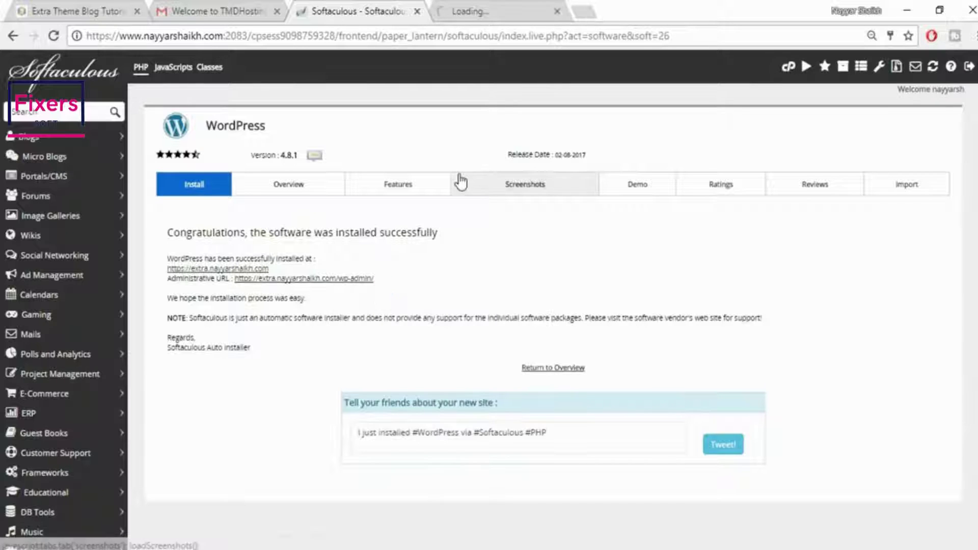
{"action": "key", "text": "ctrl+Tab"}
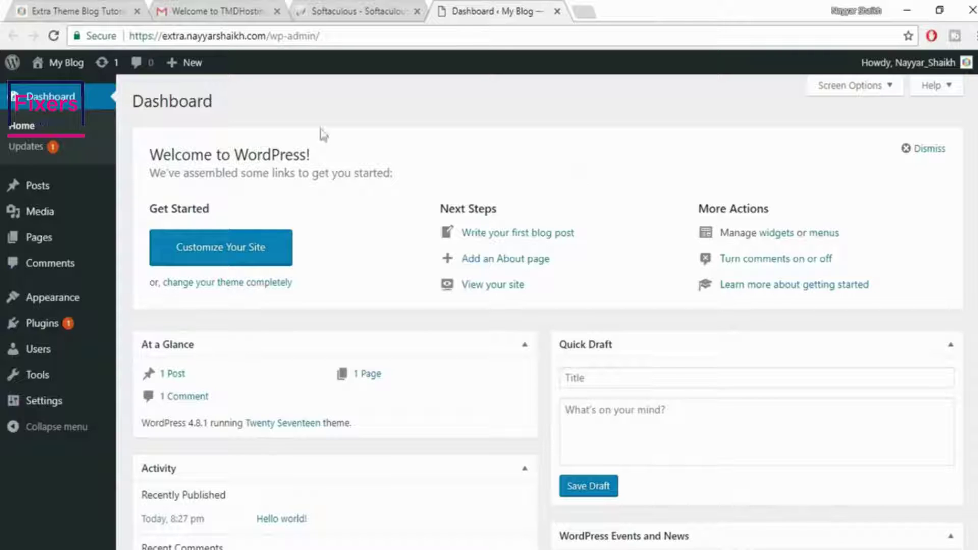
{"action": "mouse_move", "coordinate": [64, 76]}
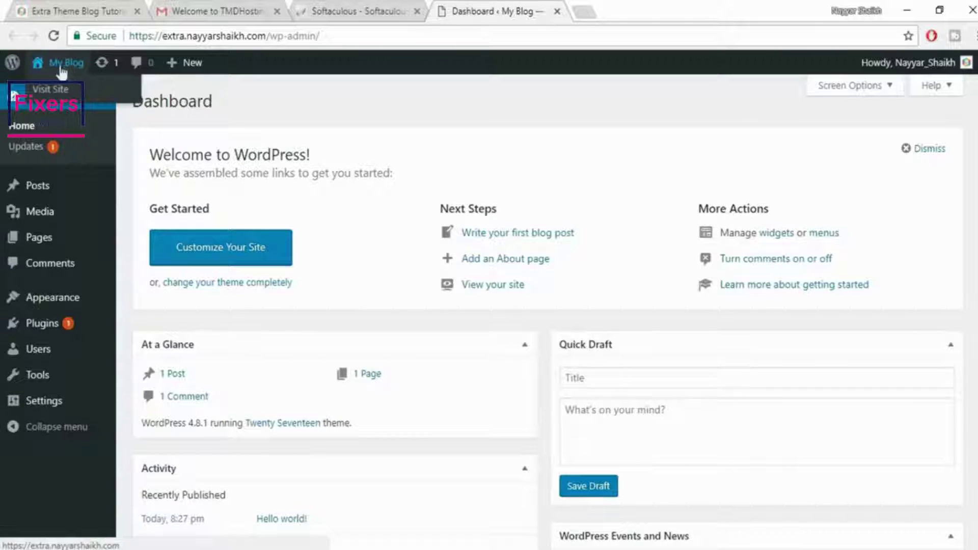
{"action": "right_click", "coordinate": [54, 93]}
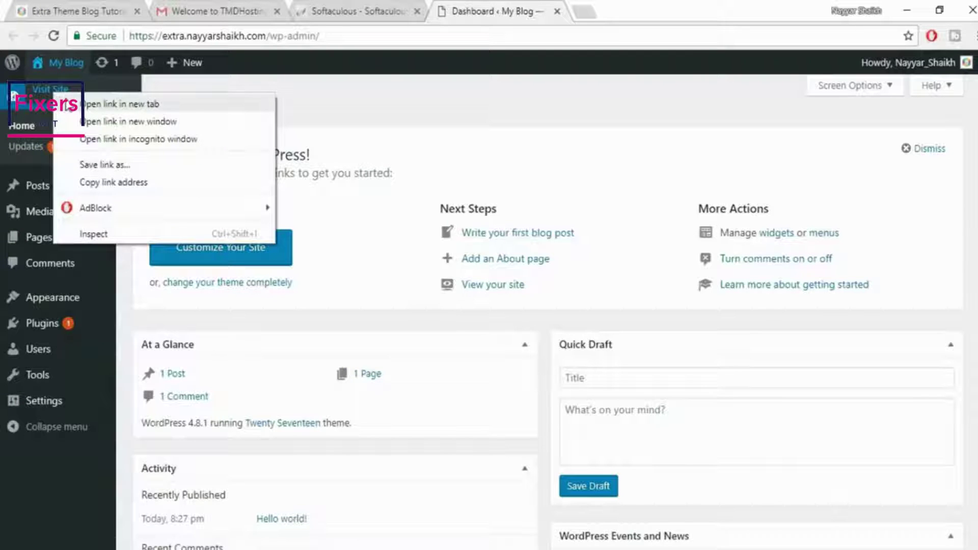
{"action": "left_click", "coordinate": [119, 104]}
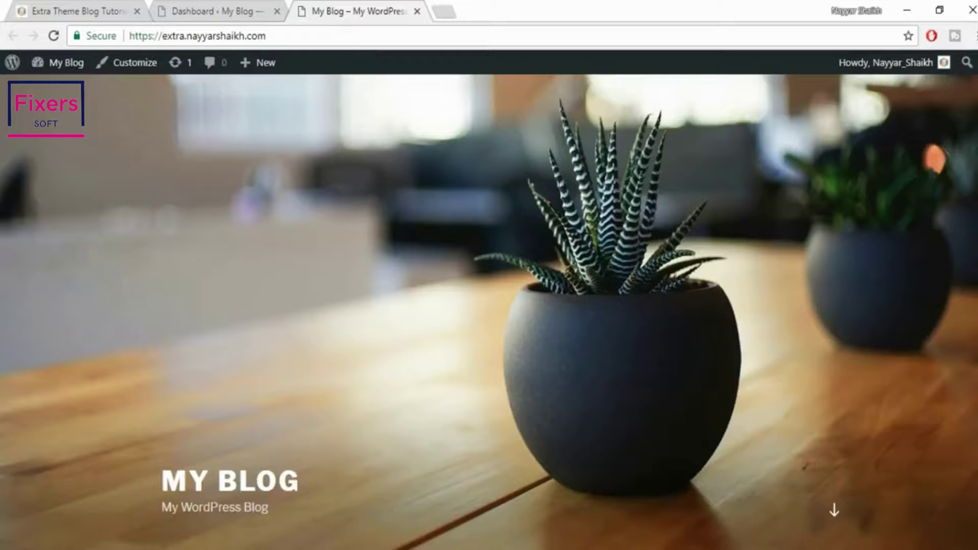
{"action": "scroll", "coordinate": [490, 306], "scroll_direction": "down", "scroll_amount": 15}
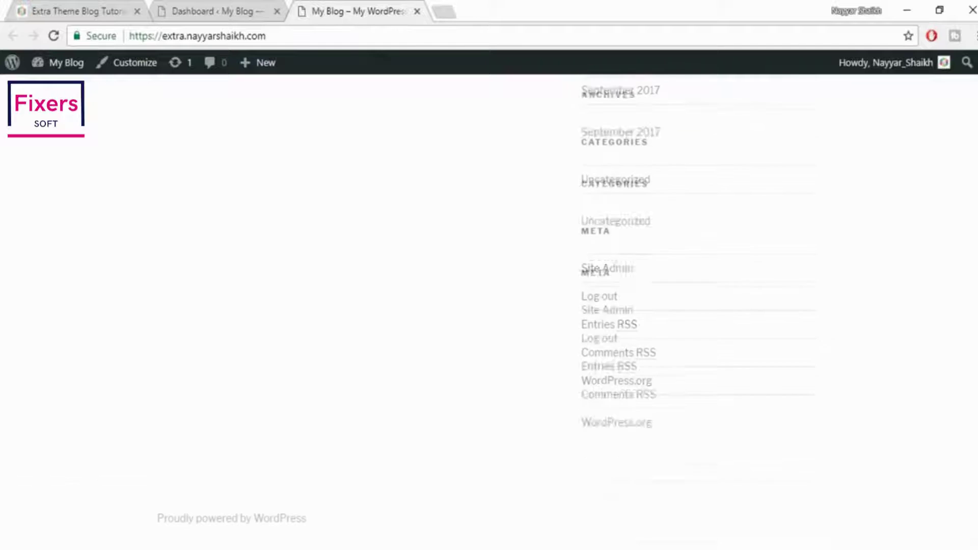
{"action": "scroll", "coordinate": [562, 141], "scroll_direction": "up", "scroll_amount": 15}
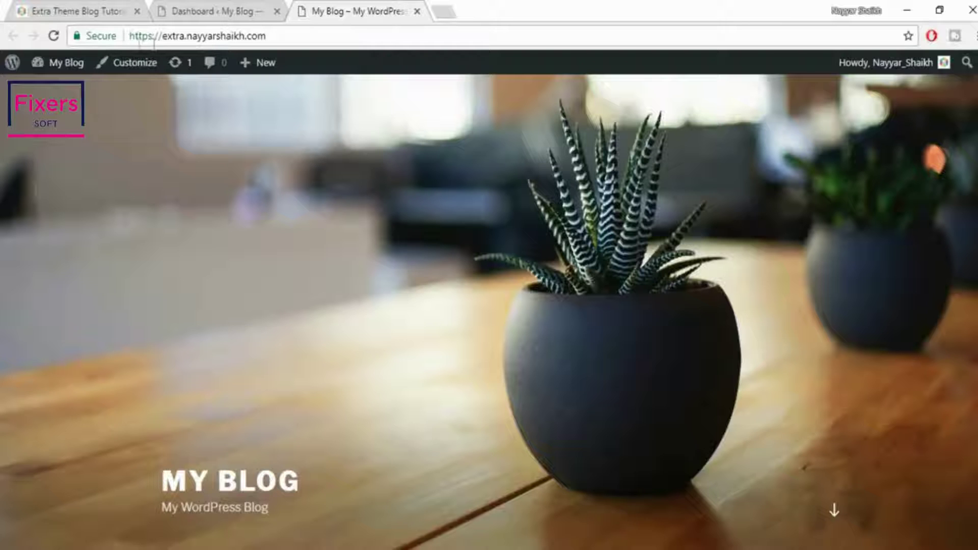
Compare the Dashboard, the My Blog front page and the Extra demo blog, then start a blank tab
{"action": "left_click", "coordinate": [217, 9]}
{"action": "left_click", "coordinate": [331, 10]}
{"action": "left_click", "coordinate": [108, 6]}
{"action": "scroll", "coordinate": [632, 250], "scroll_direction": "down", "scroll_amount": 3}
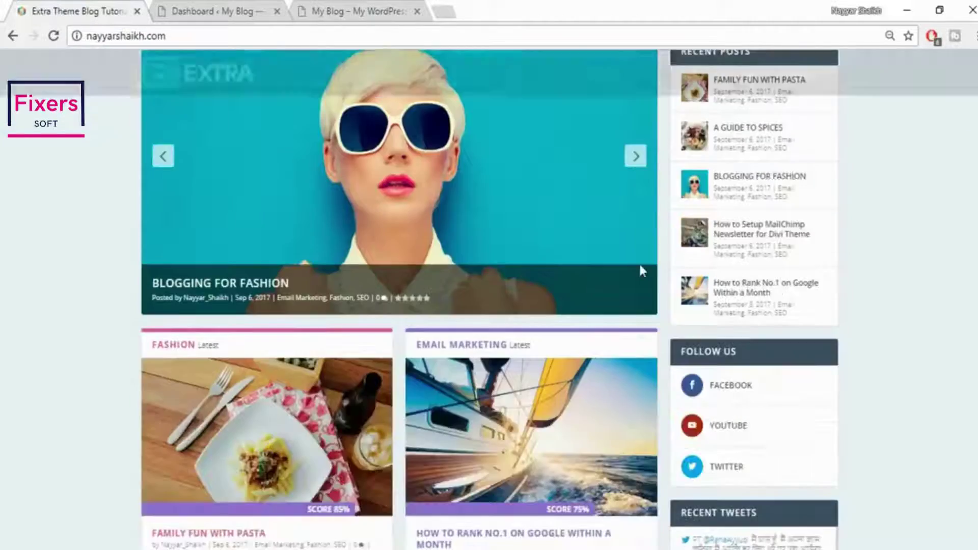
{"action": "scroll", "coordinate": [641, 270], "scroll_direction": "down", "scroll_amount": 15}
{"action": "scroll", "coordinate": [555, 360], "scroll_direction": "up", "scroll_amount": 18}
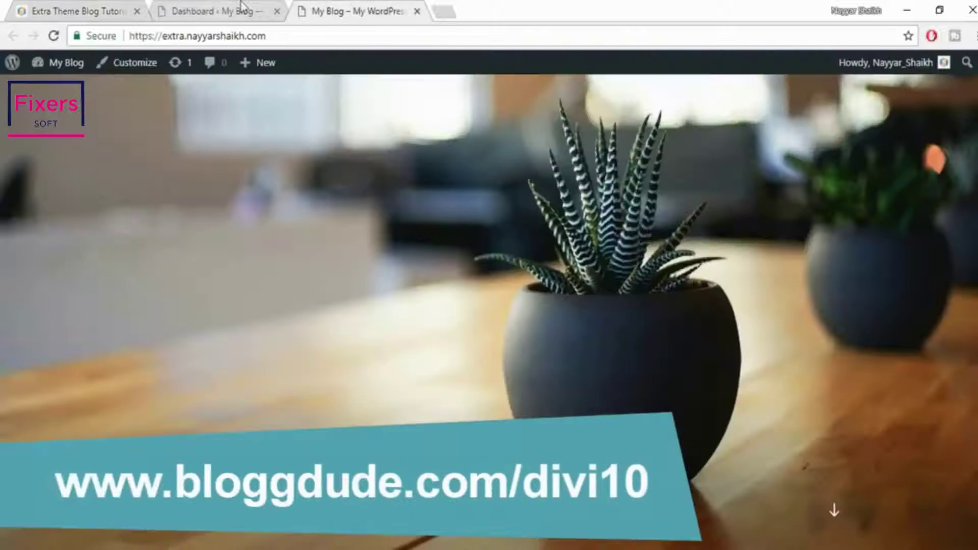
{"action": "left_click", "coordinate": [444, 12]}
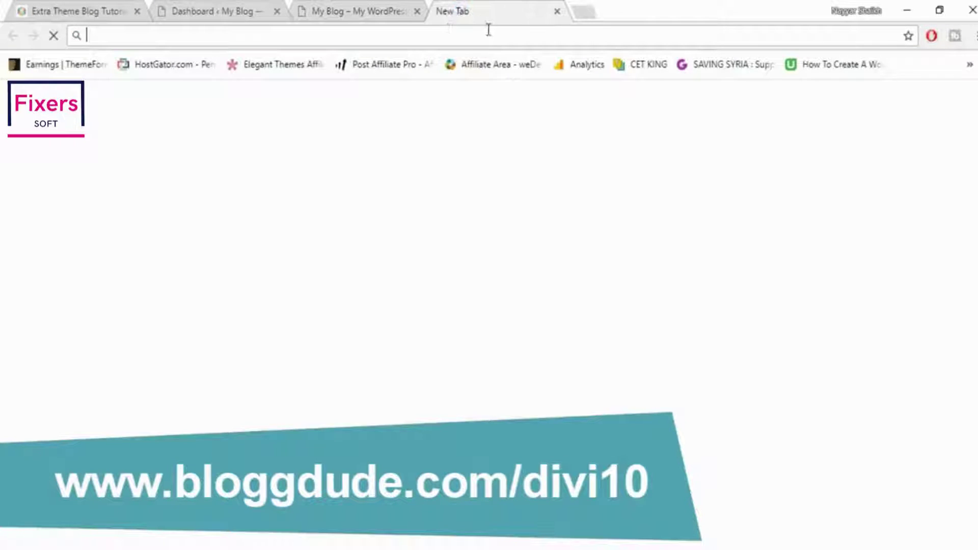
Load bloggdude.com/divi10 to view the Elegant Themes 10% off plans: $80 yearly and $224 lifetime
{"action": "type", "text": "bloggdude.com"}
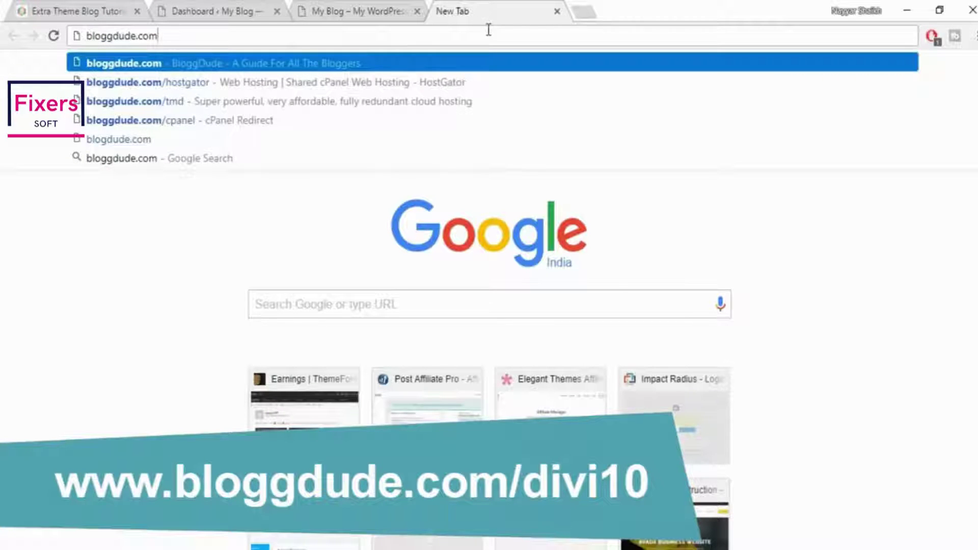
{"action": "type", "text": "/divi"}
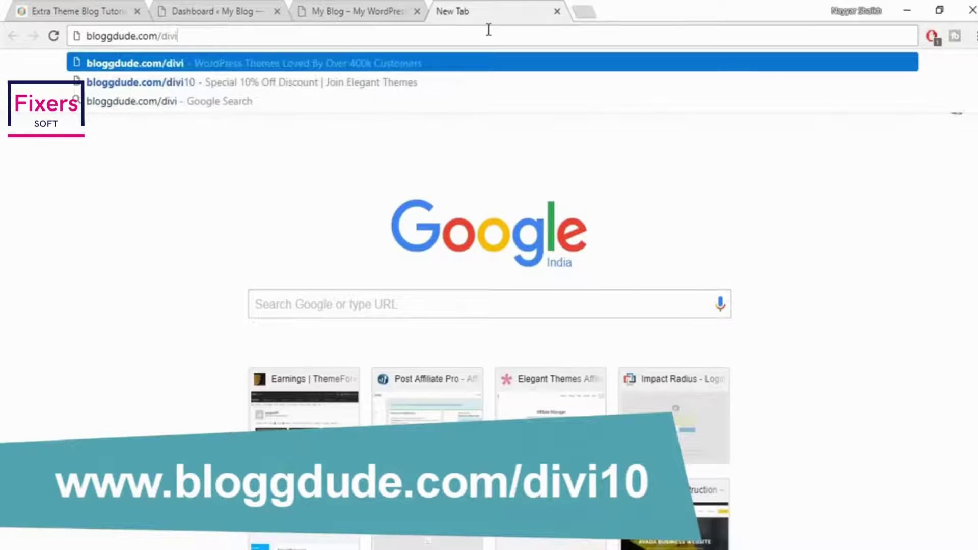
{"action": "type", "text": "10"}
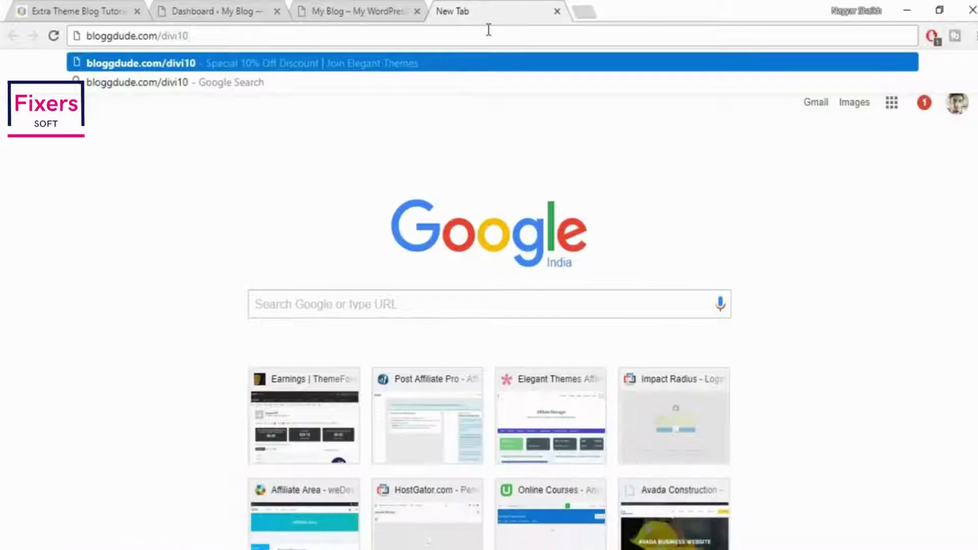
{"action": "key", "text": "Return"}
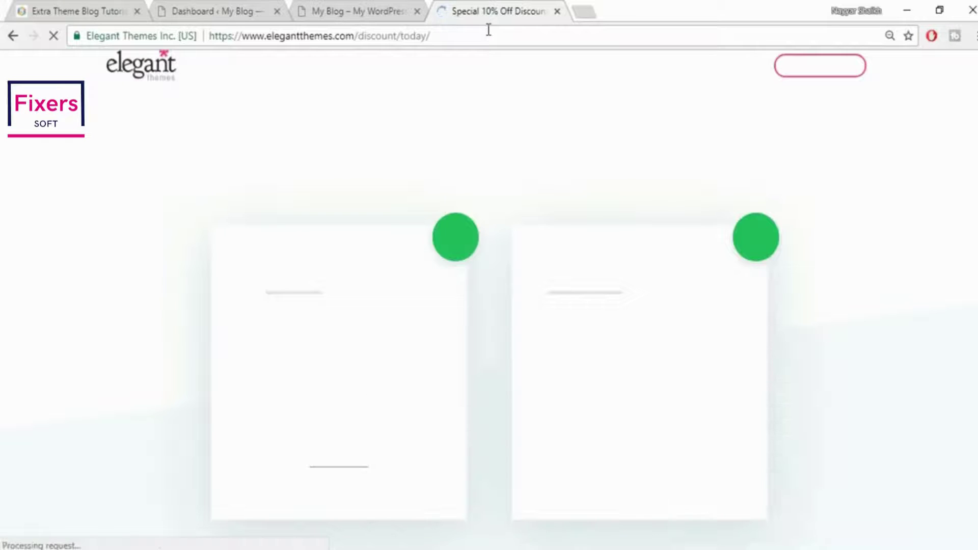
{"action": "scroll", "coordinate": [972, 262], "scroll_direction": "down", "scroll_amount": 3}
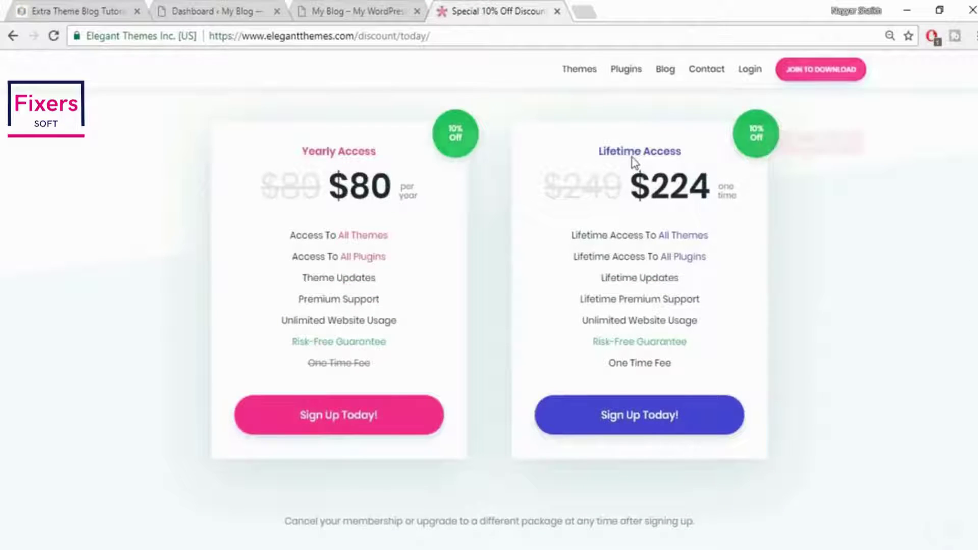
{"action": "mouse_move", "coordinate": [711, 235]}
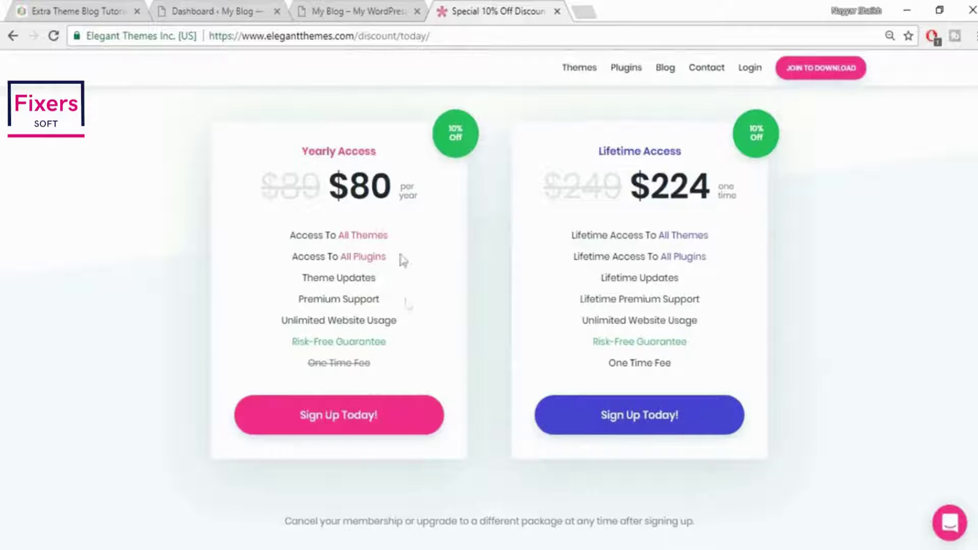
{"action": "mouse_move", "coordinate": [377, 258]}
{"action": "mouse_move", "coordinate": [369, 239]}
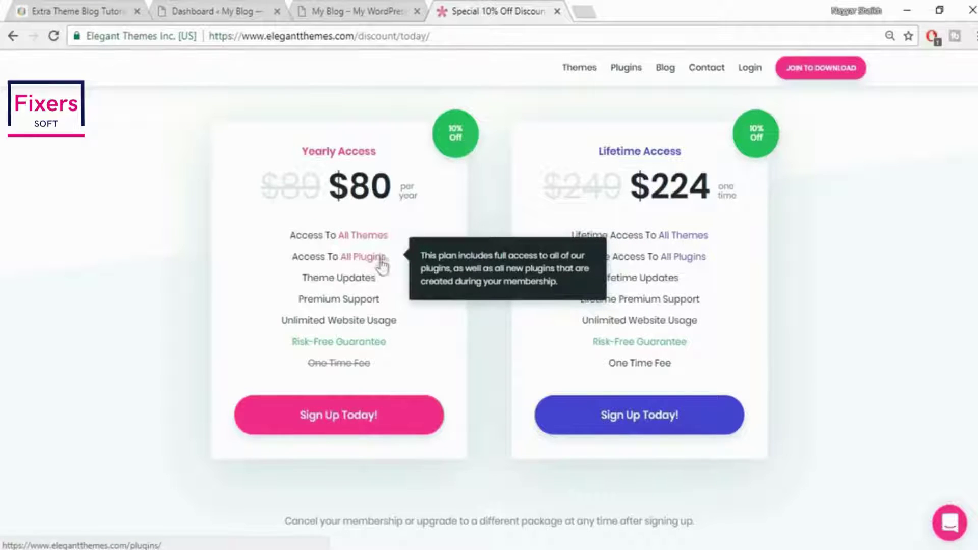
{"action": "mouse_move", "coordinate": [709, 265]}
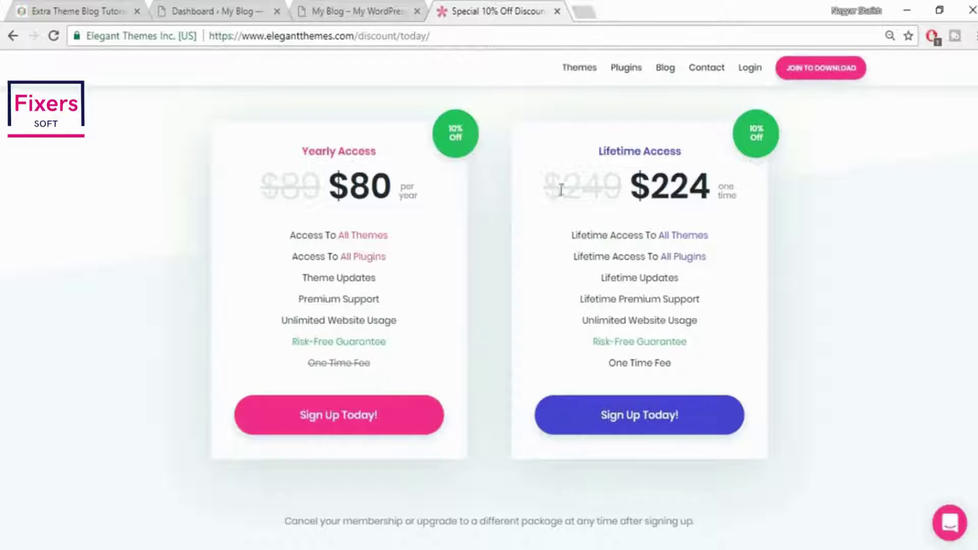
Open the Lifetime Access registration form, look it over, then return to the Extra demo blog tab
{"action": "left_click", "coordinate": [652, 417]}
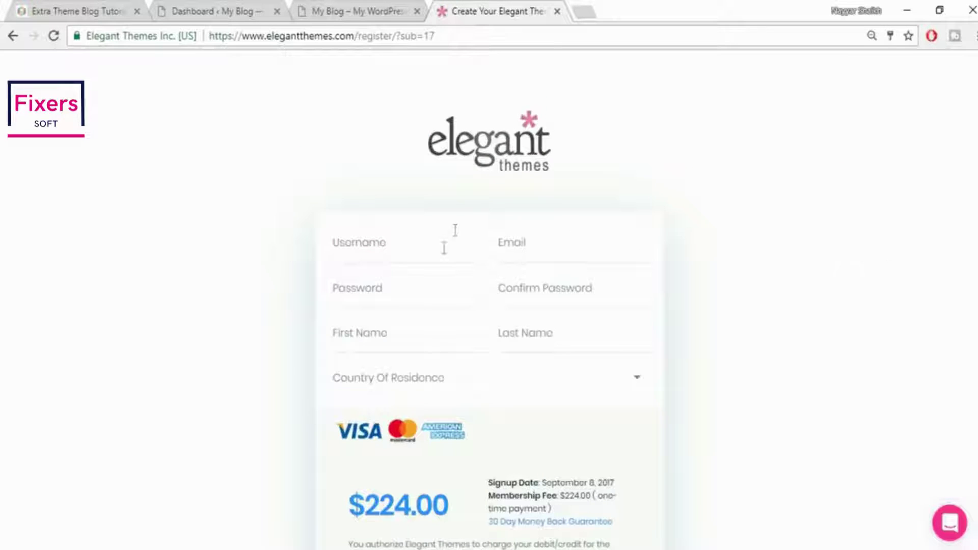
{"action": "left_click", "coordinate": [443, 247]}
{"action": "scroll", "coordinate": [493, 258], "scroll_direction": "down", "scroll_amount": 1}
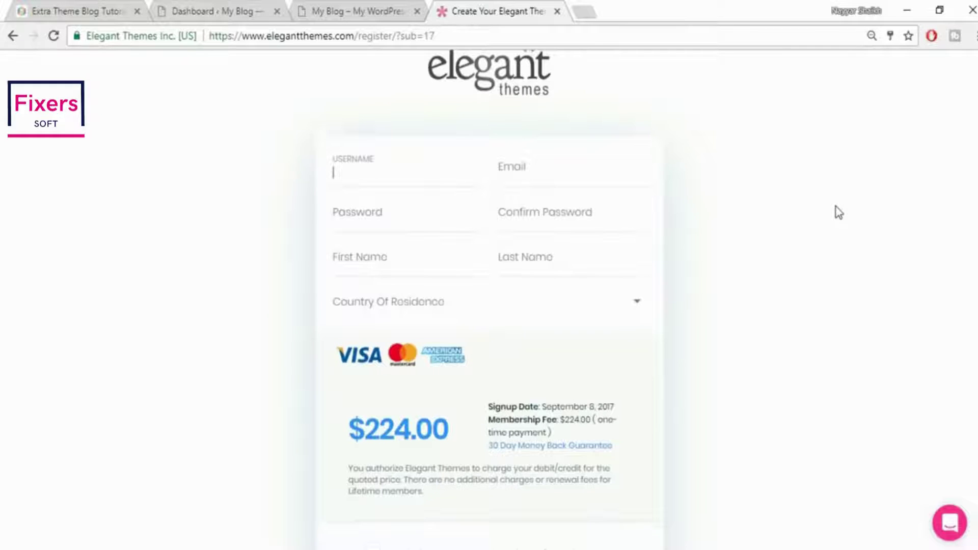
{"action": "scroll", "coordinate": [426, 361], "scroll_direction": "down", "scroll_amount": 3}
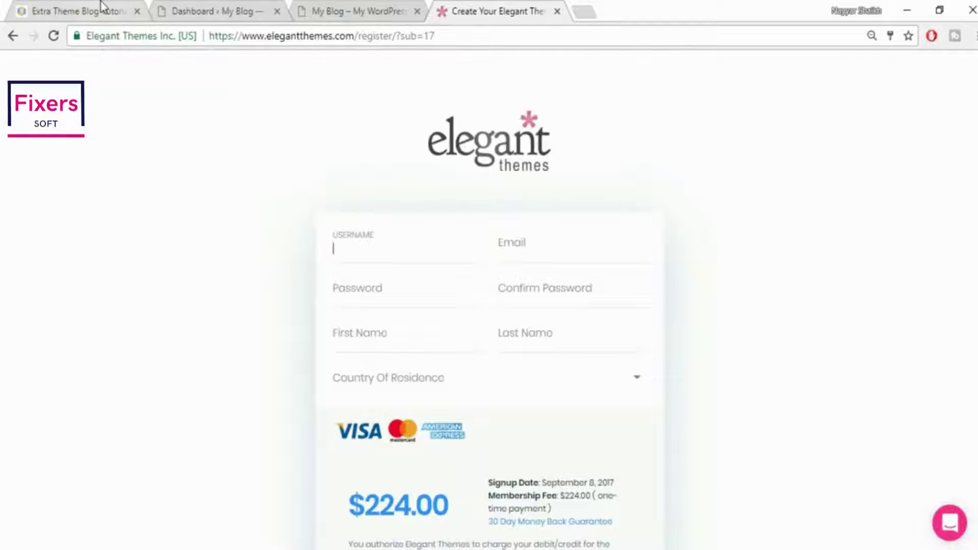
{"action": "left_click", "coordinate": [102, 6]}
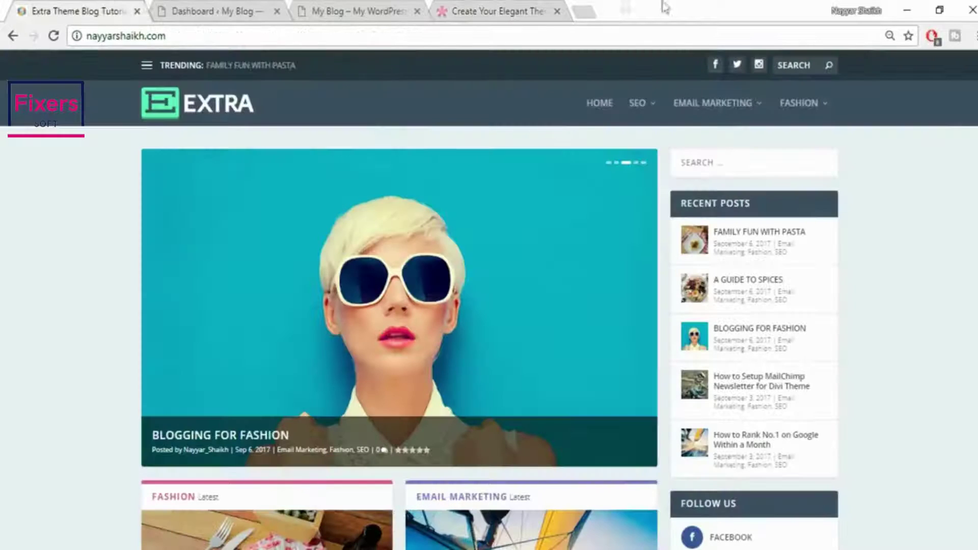
Close the Elegant Themes tab and open Appearance > Themes in the site's Dashboard
{"action": "left_click", "coordinate": [557, 11]}
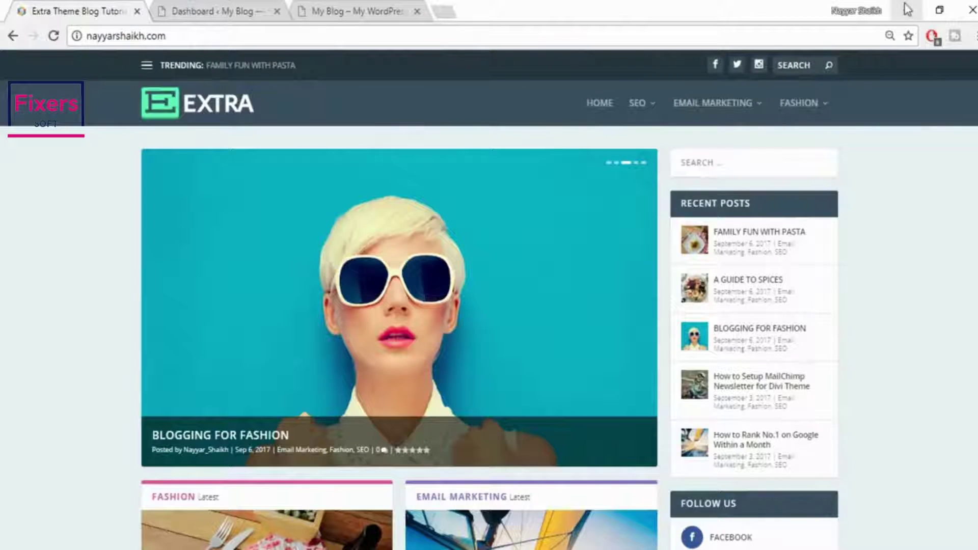
{"action": "left_click", "coordinate": [278, 6]}
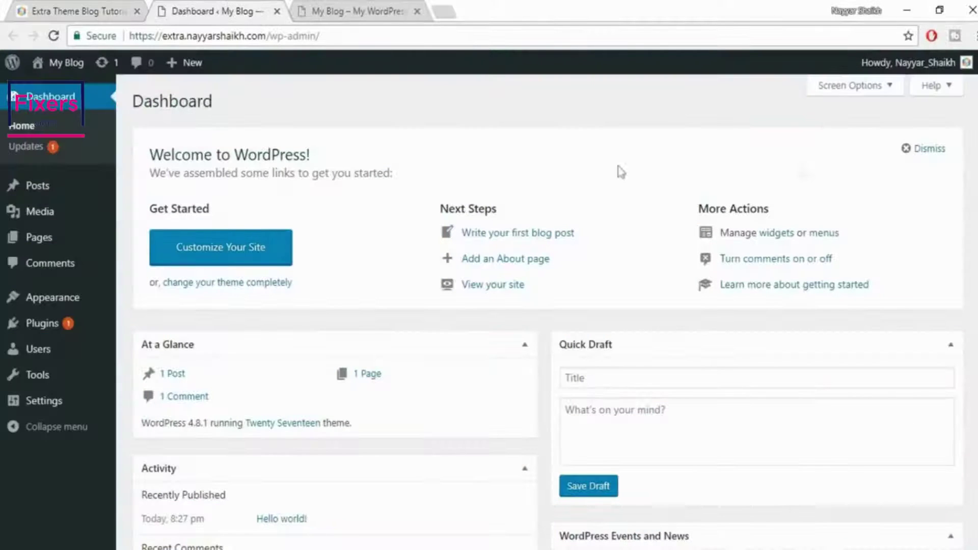
{"action": "mouse_move", "coordinate": [59, 299]}
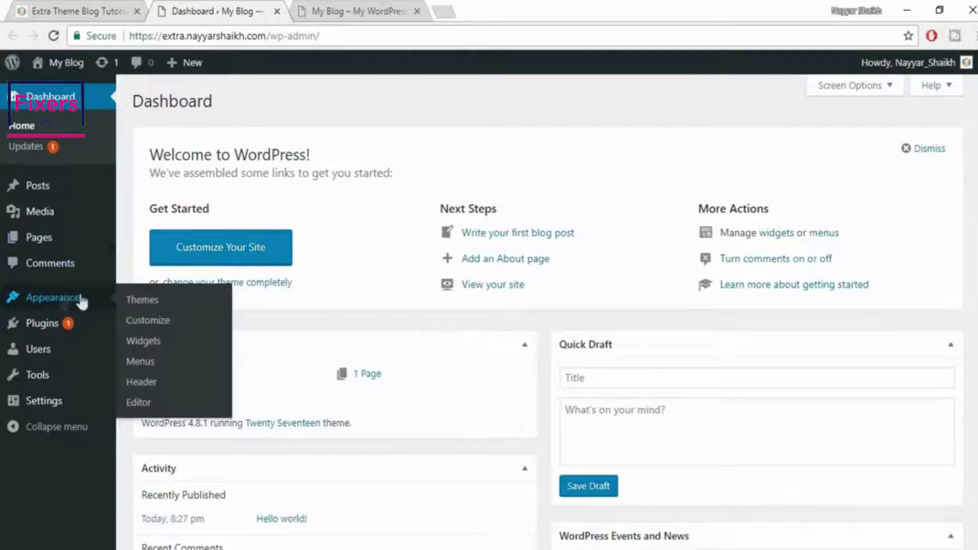
{"action": "left_click", "coordinate": [148, 302]}
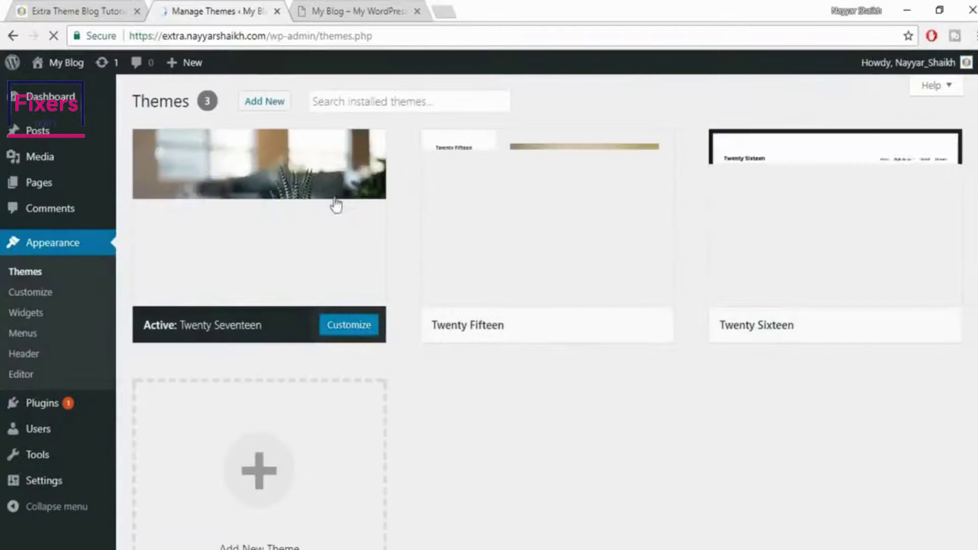
Upload Extra.zip from the Desktop's Extra folder as a new theme and install it
{"action": "left_click", "coordinate": [262, 102]}
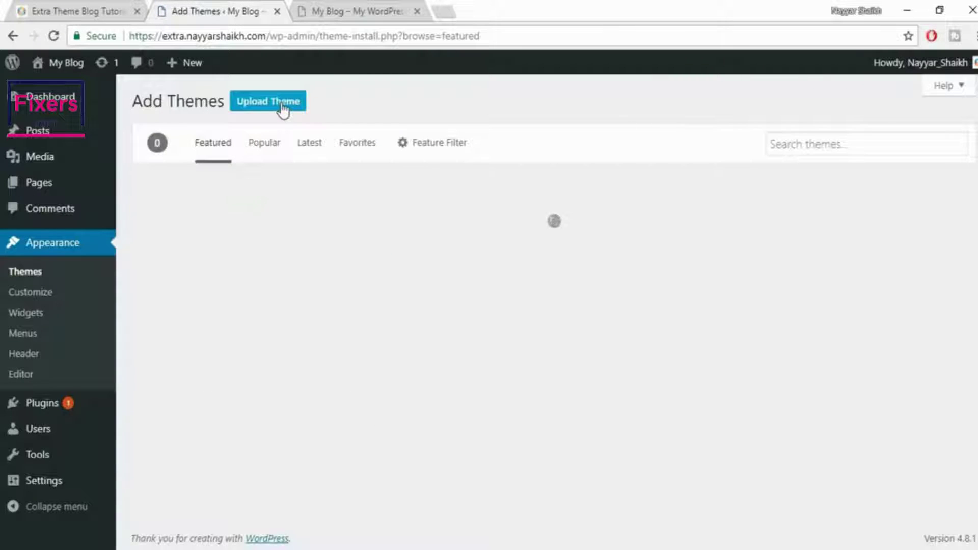
{"action": "left_click", "coordinate": [281, 106]}
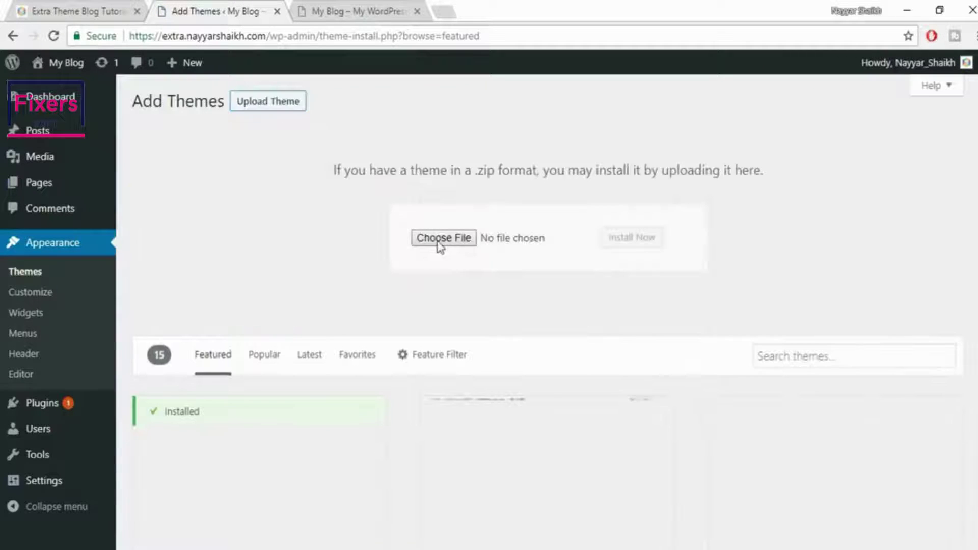
{"action": "left_click", "coordinate": [440, 247]}
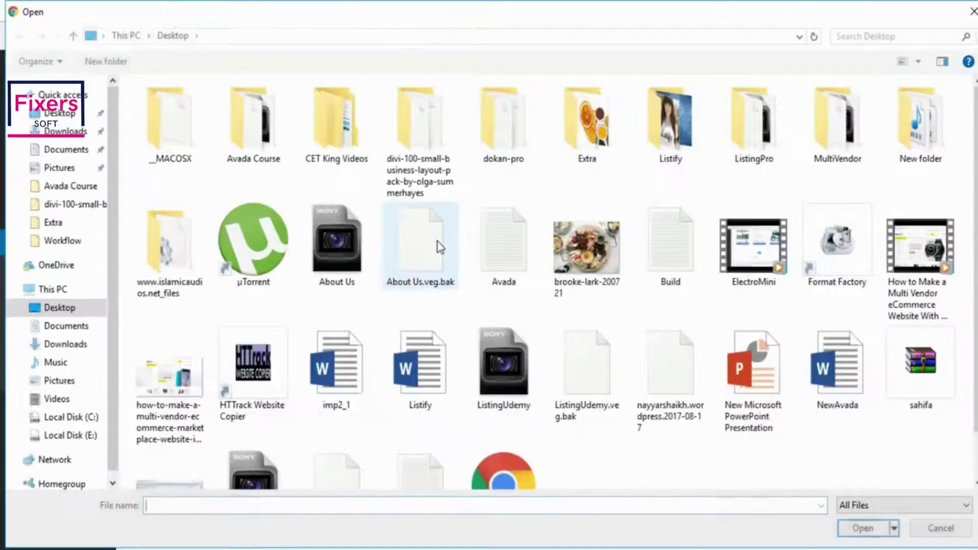
{"action": "left_click", "coordinate": [615, 155]}
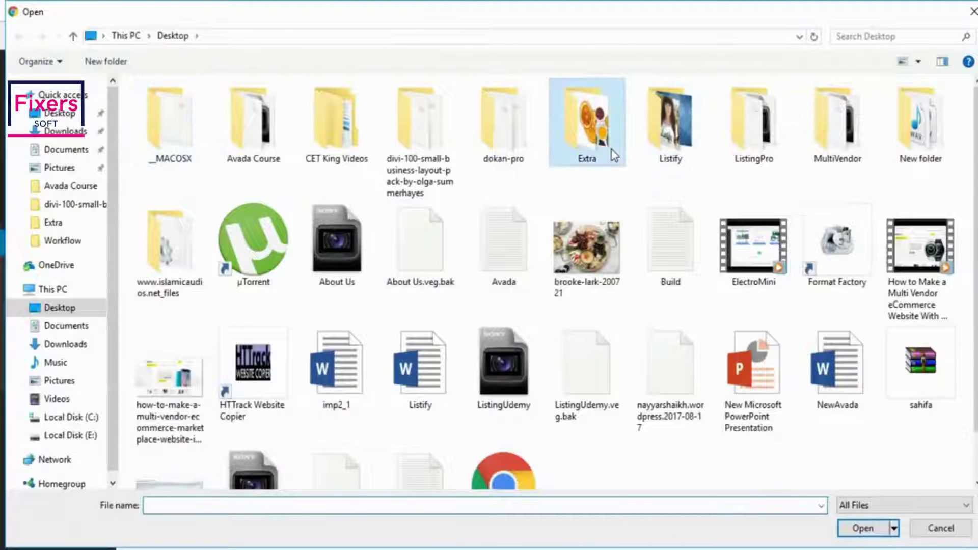
{"action": "double_click", "coordinate": [613, 150]}
{"action": "scroll", "coordinate": [912, 387], "scroll_direction": "down", "scroll_amount": 3}
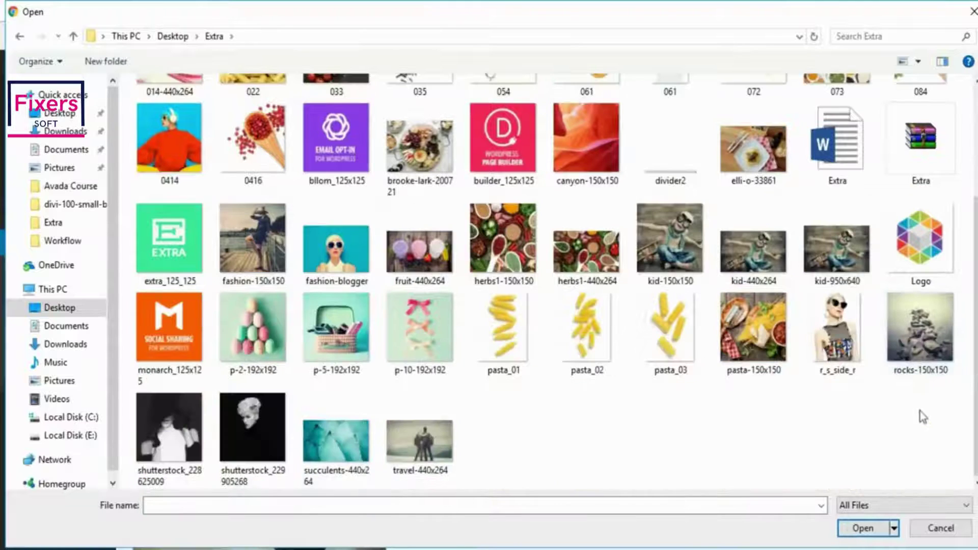
{"action": "left_click", "coordinate": [921, 158]}
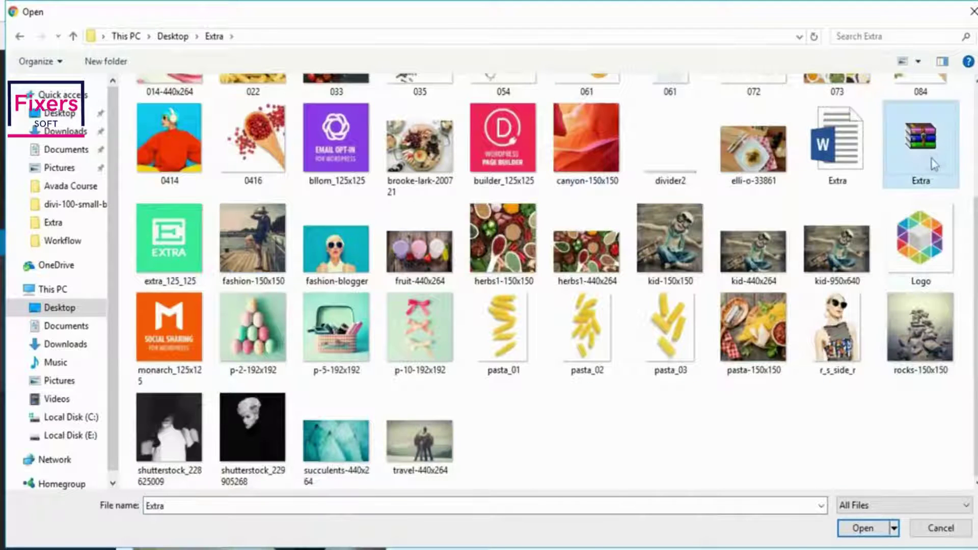
{"action": "left_click", "coordinate": [866, 530]}
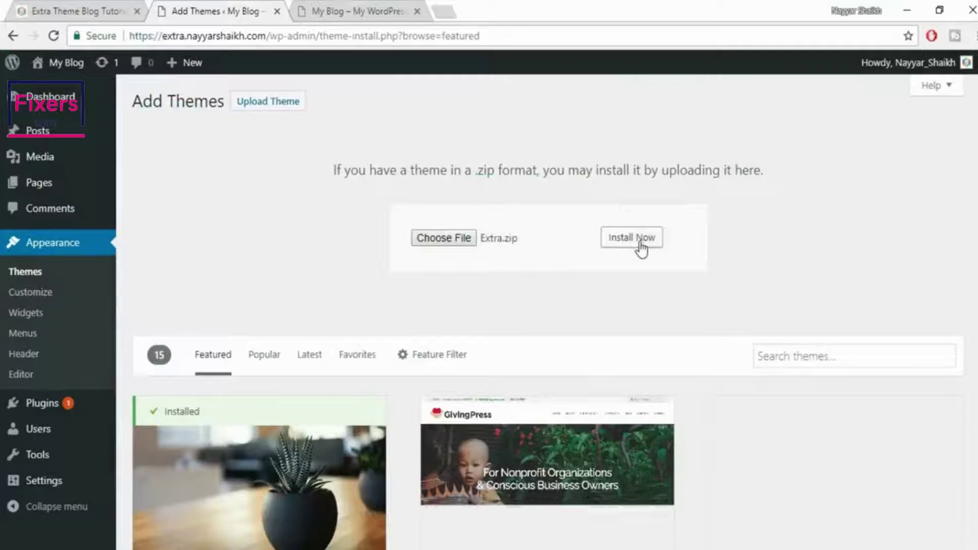
{"action": "left_click", "coordinate": [641, 244]}
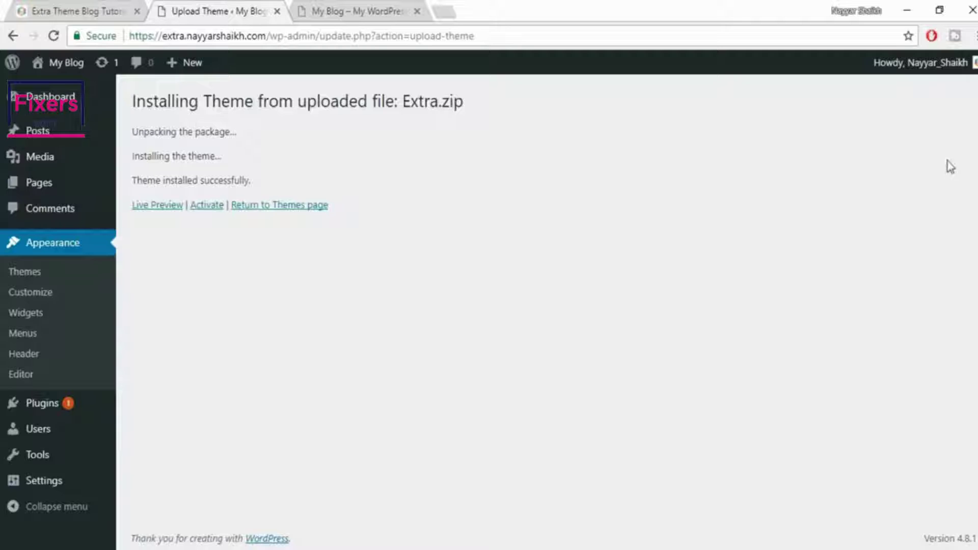
Activate the Extra theme and delete the Twenty Fifteen theme
{"action": "left_click", "coordinate": [209, 209]}
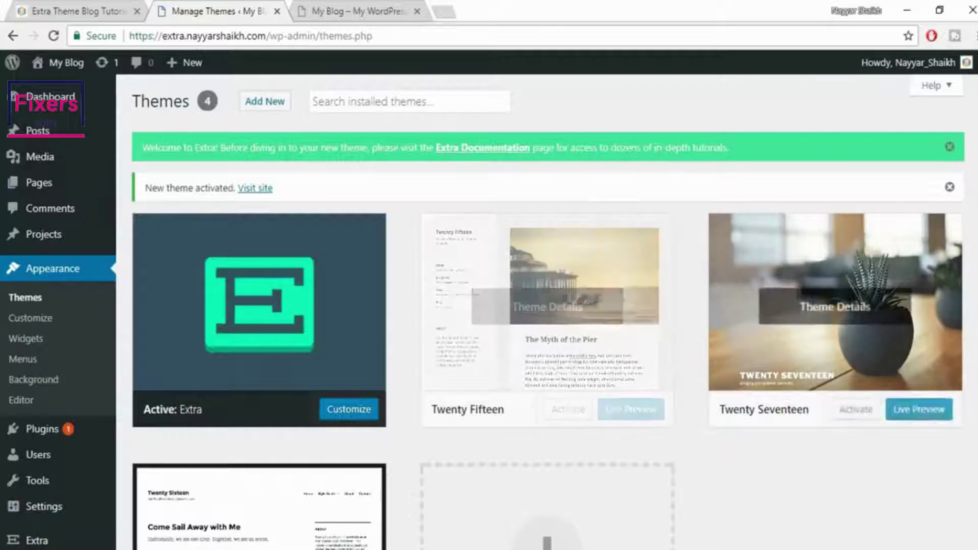
{"action": "scroll", "coordinate": [581, 316], "scroll_direction": "down", "scroll_amount": 2}
{"action": "left_click", "coordinate": [574, 260]}
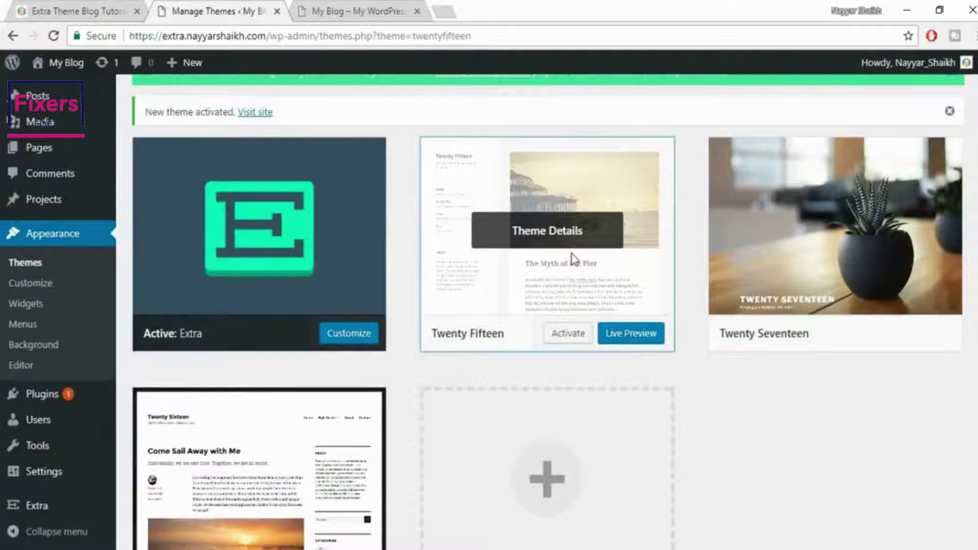
{"action": "left_click", "coordinate": [943, 529]}
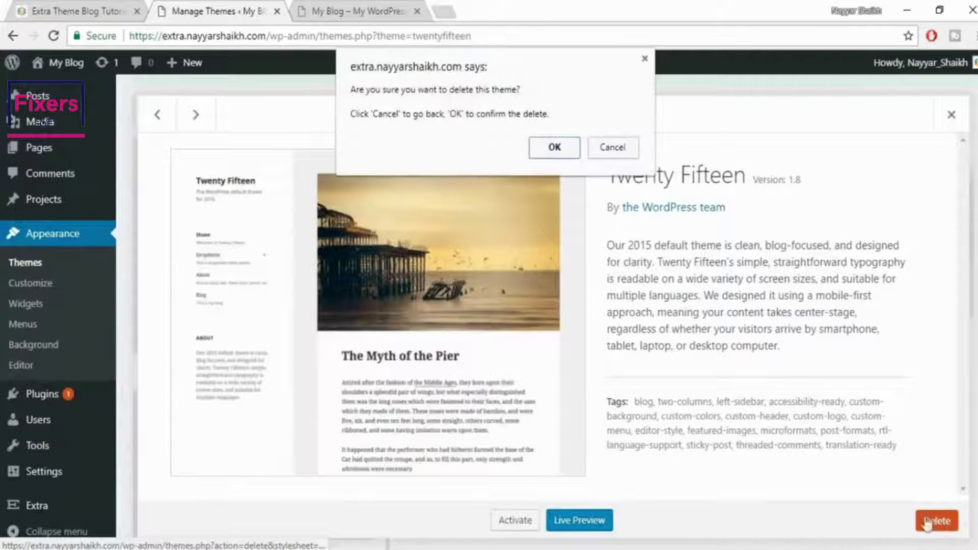
{"action": "left_click", "coordinate": [555, 149]}
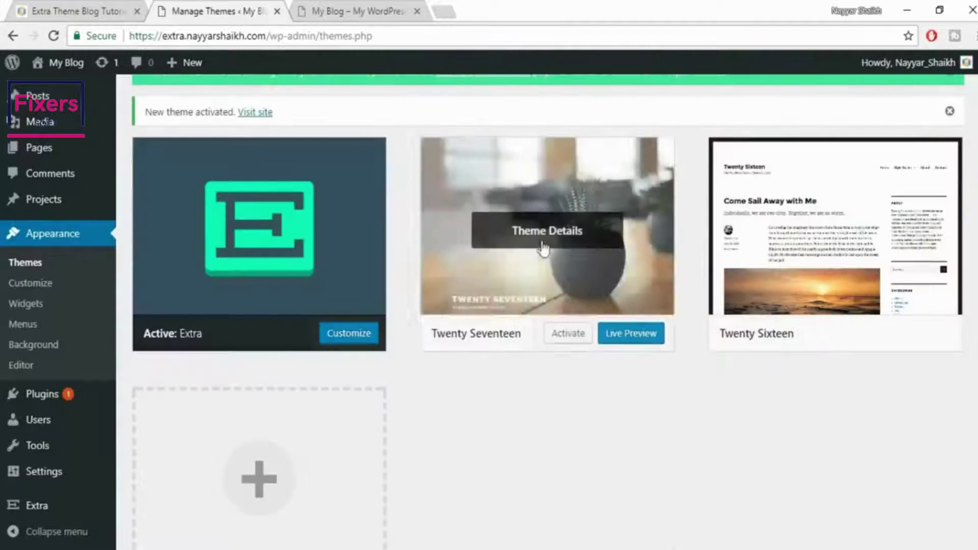
Delete the Twenty Seventeen and Twenty Sixteen themes, then go to the My Blog tab
{"action": "left_click", "coordinate": [542, 244]}
{"action": "left_click", "coordinate": [936, 526]}
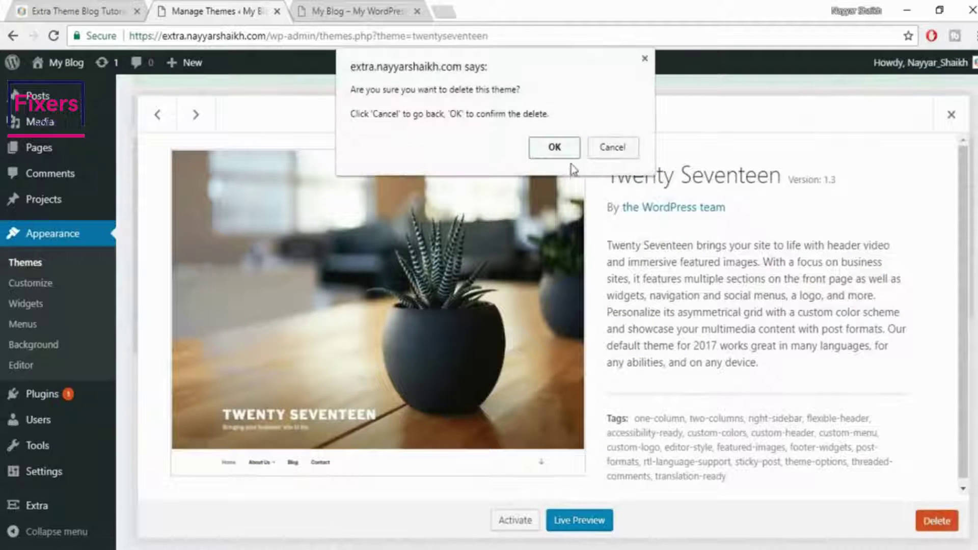
{"action": "left_click", "coordinate": [555, 148]}
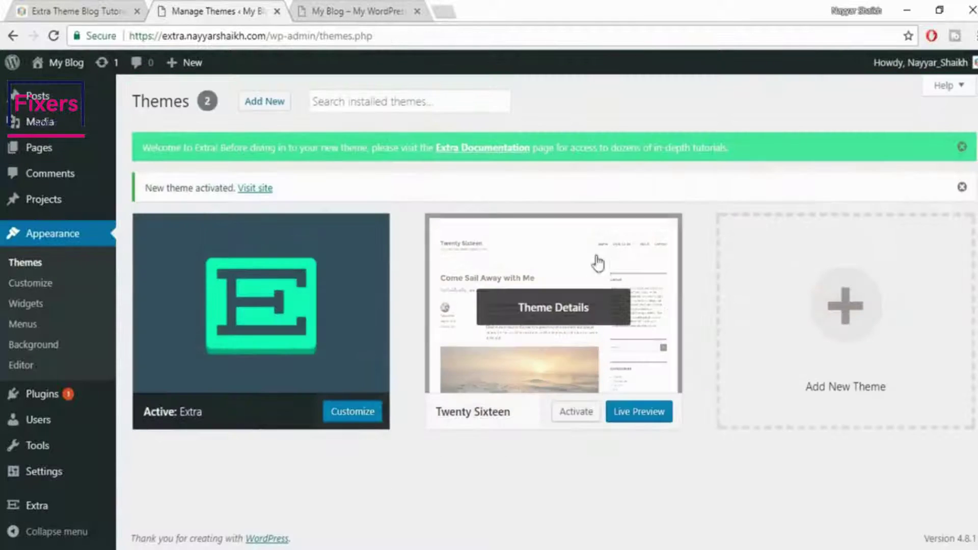
{"action": "left_click", "coordinate": [591, 269]}
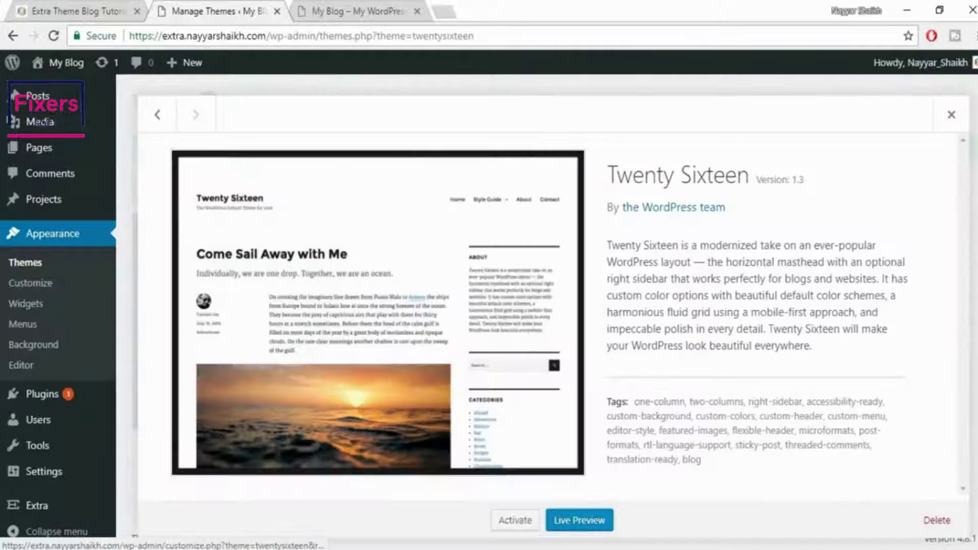
{"action": "left_click", "coordinate": [931, 520]}
{"action": "left_click", "coordinate": [555, 149]}
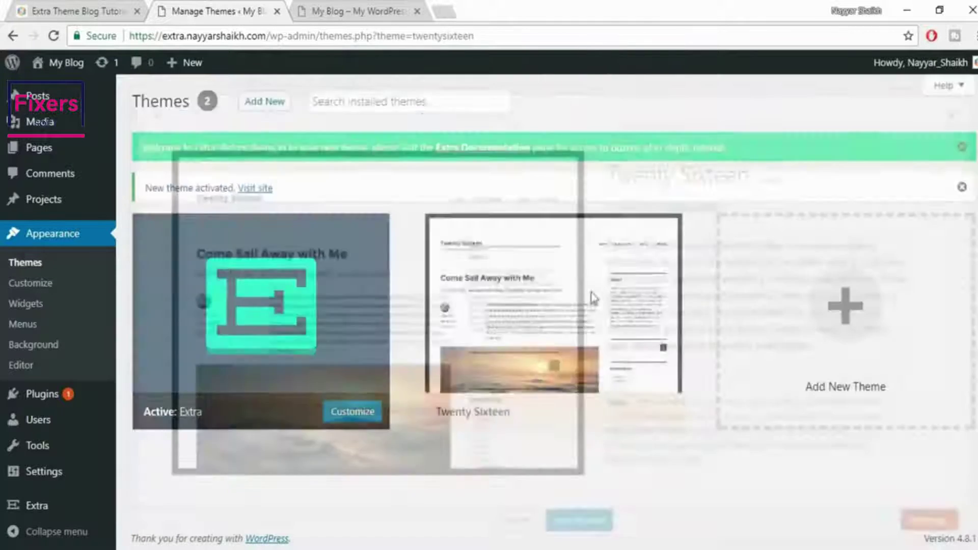
{"action": "left_click", "coordinate": [345, 11]}
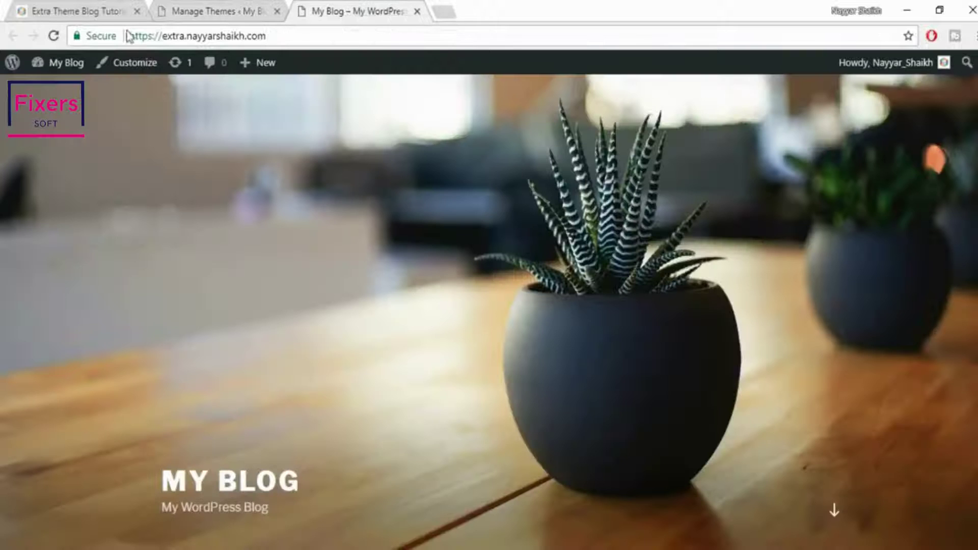
Reload the zoomed-out blog to confirm the Extra design, compare it with the demo, and return to Themes
{"action": "left_click", "coordinate": [53, 36]}
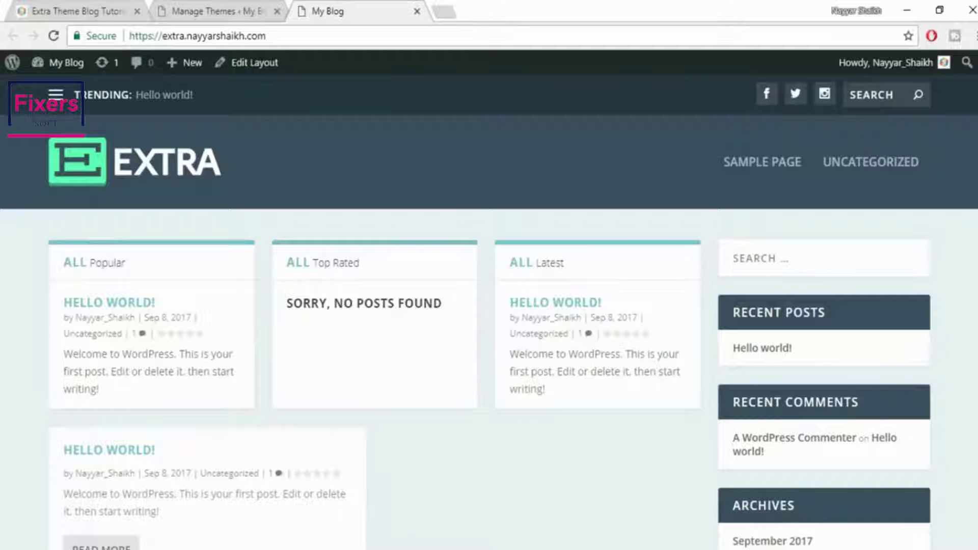
{"action": "key", "text": "ctrl+minus"}
{"action": "key", "text": "ctrl+minus"}
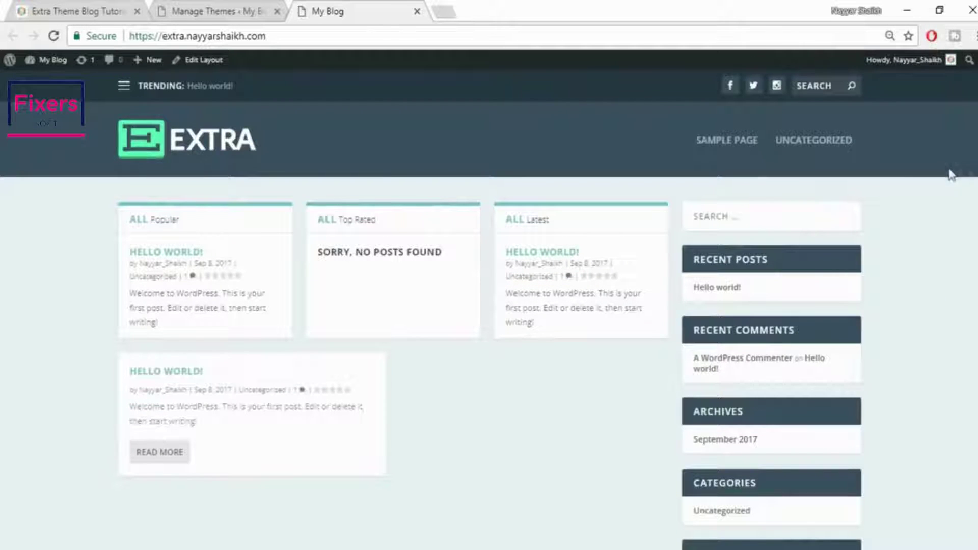
{"action": "scroll", "coordinate": [489, 306], "scroll_direction": "down", "scroll_amount": 4}
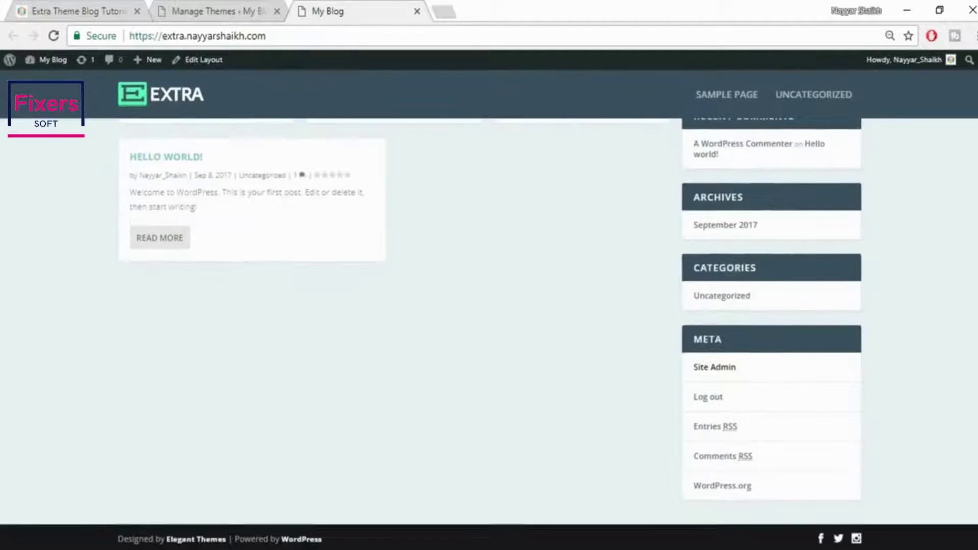
{"action": "scroll", "coordinate": [911, 137], "scroll_direction": "up", "scroll_amount": 4}
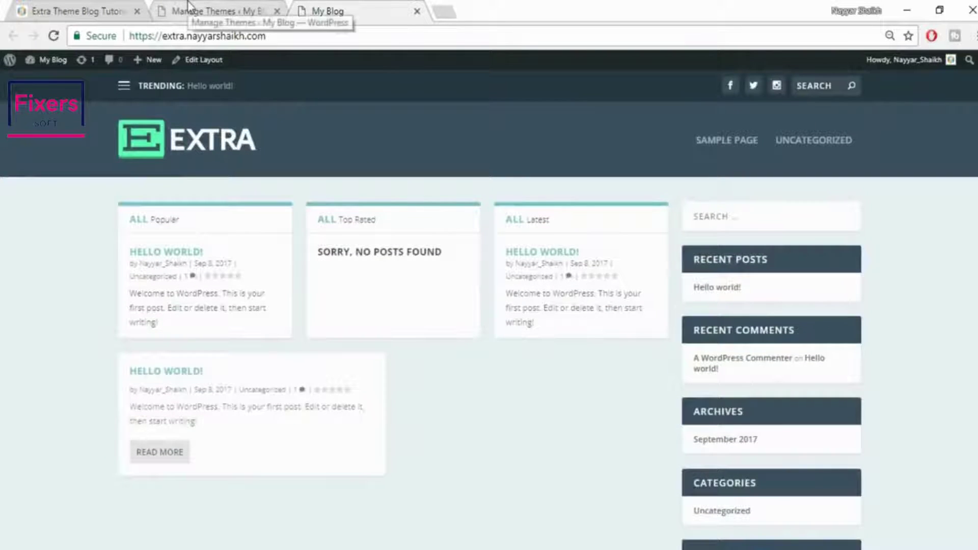
{"action": "left_click", "coordinate": [220, 11]}
{"action": "left_click", "coordinate": [324, 10]}
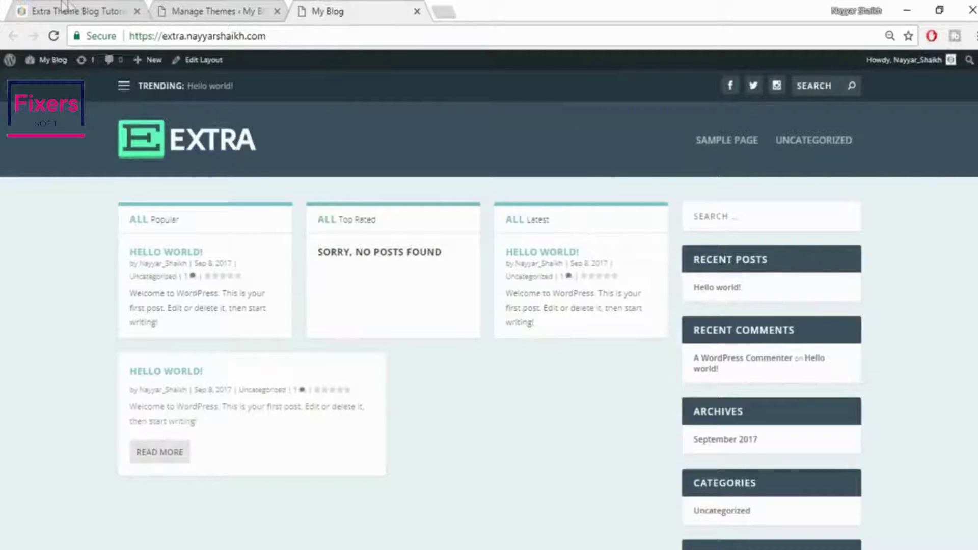
{"action": "left_click", "coordinate": [69, 10]}
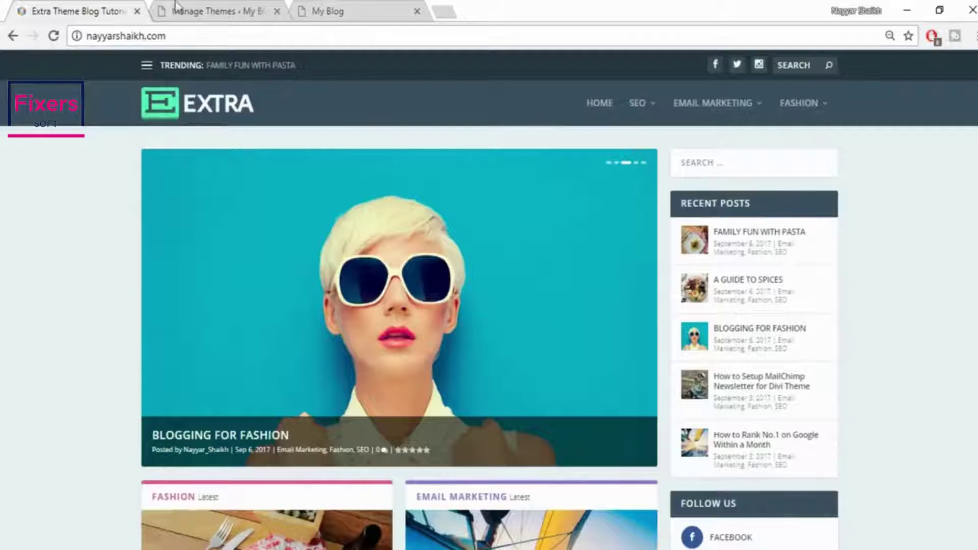
{"action": "left_click", "coordinate": [203, 7]}
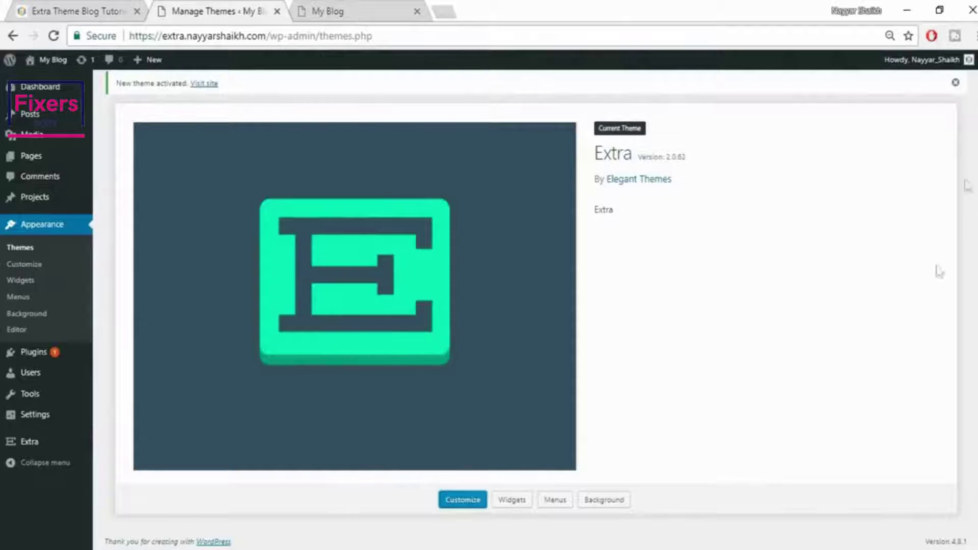
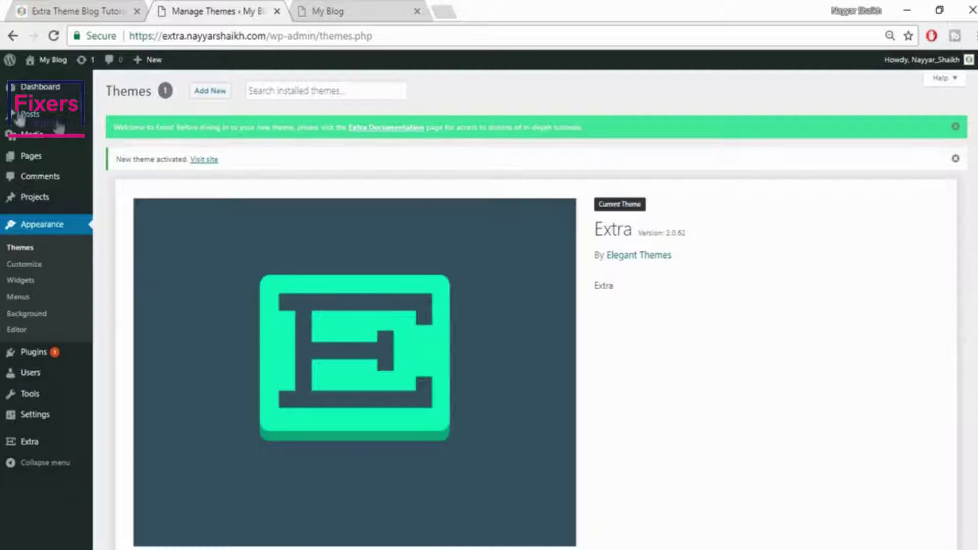
Start a new blog post from the Posts menu
{"action": "mouse_move", "coordinate": [38, 124]}
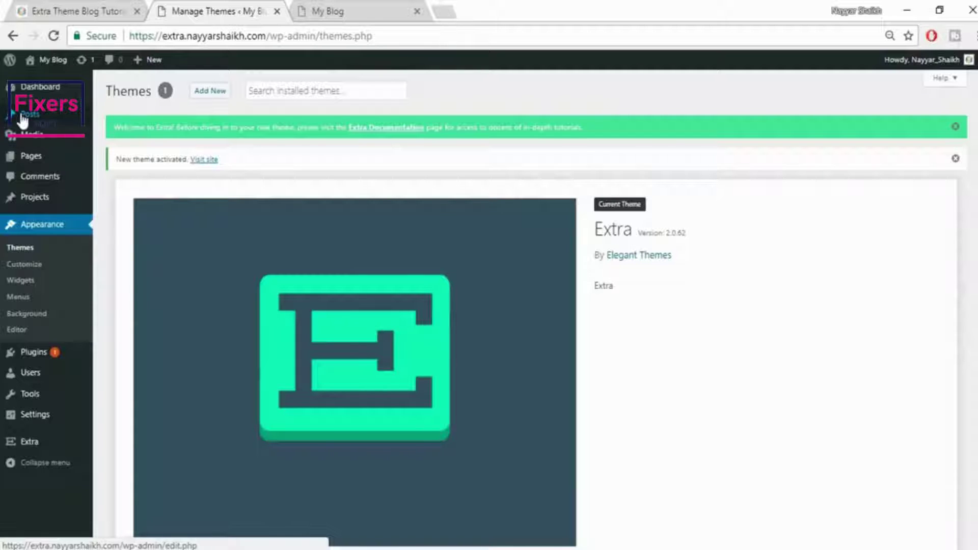
{"action": "mouse_move", "coordinate": [83, 125]}
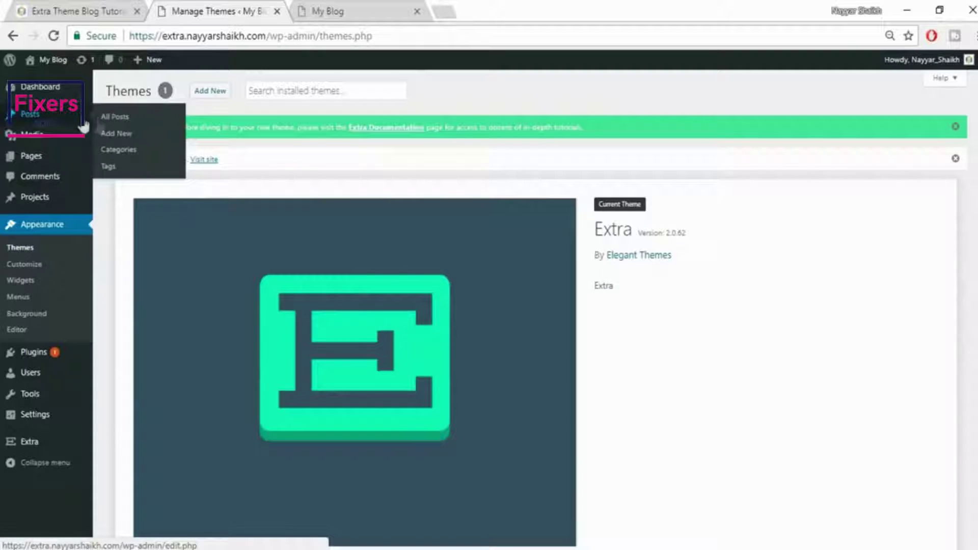
{"action": "left_click", "coordinate": [120, 138]}
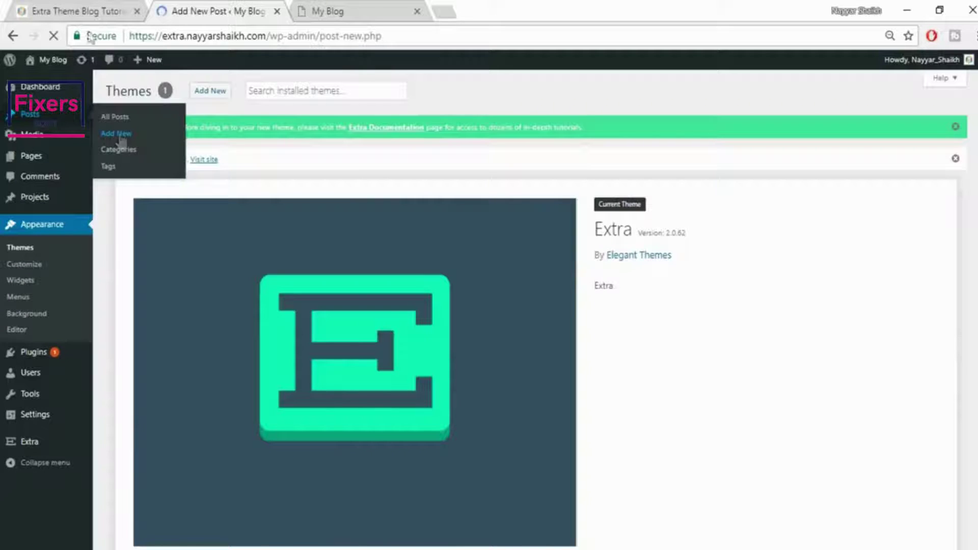
Open the live FAMILY FUN WITH PASTA post and scroll through its pasta steps
{"action": "left_click", "coordinate": [30, 10]}
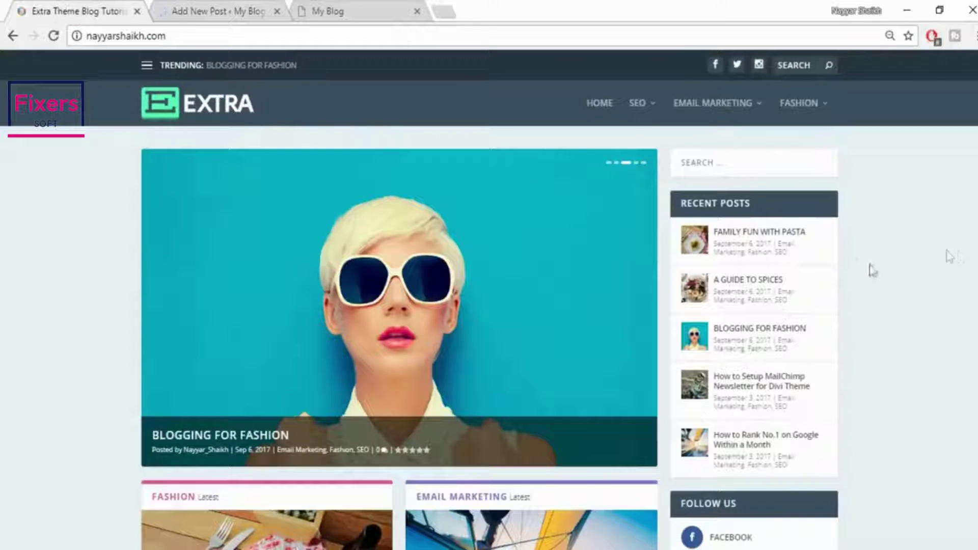
{"action": "left_click", "coordinate": [768, 237]}
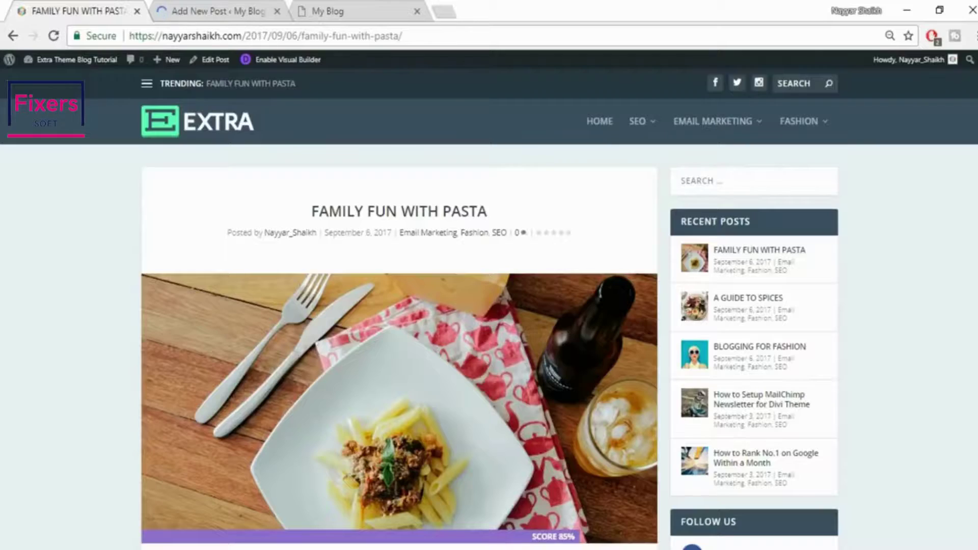
{"action": "scroll", "coordinate": [399, 306], "scroll_direction": "down", "scroll_amount": 20}
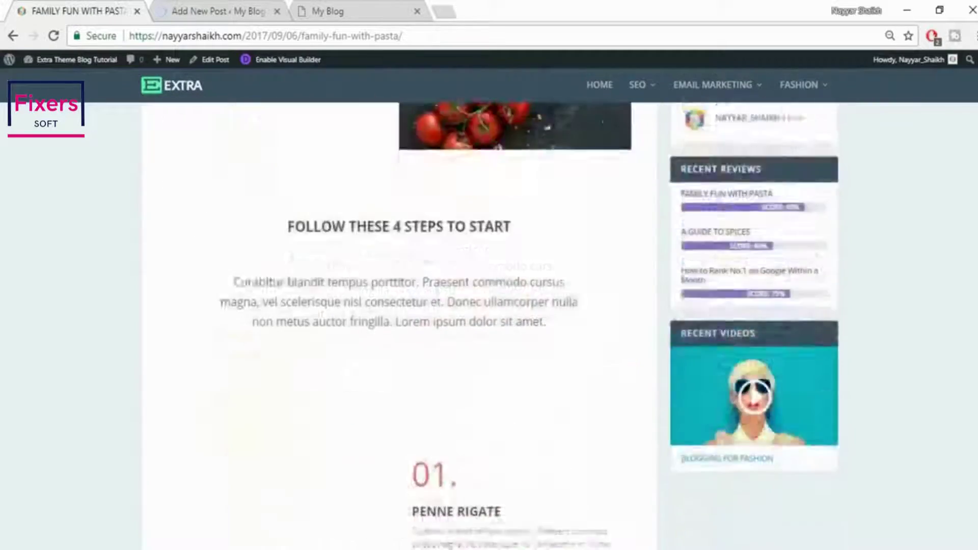
{"action": "scroll", "coordinate": [399, 306], "scroll_direction": "down", "scroll_amount": 15}
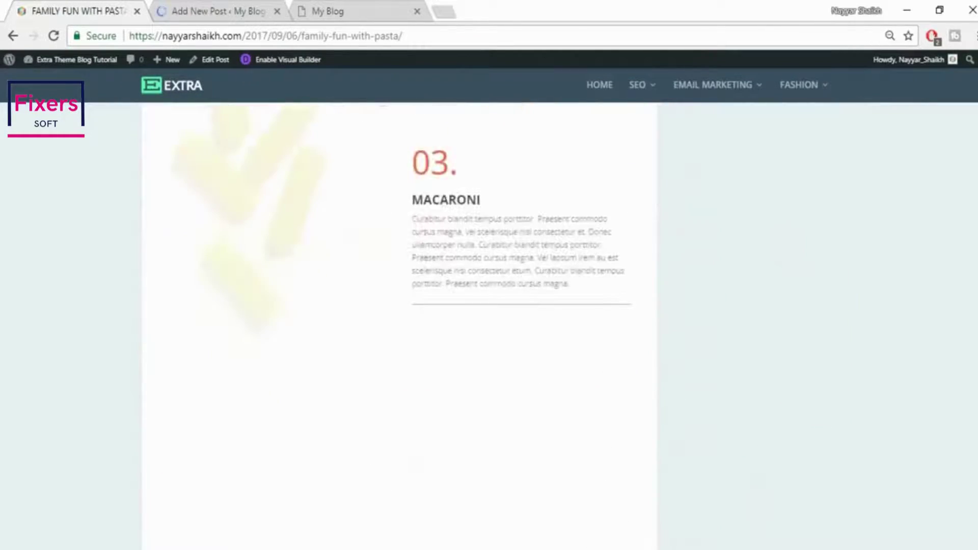
{"action": "scroll", "coordinate": [400, 306], "scroll_direction": "down", "scroll_amount": 5}
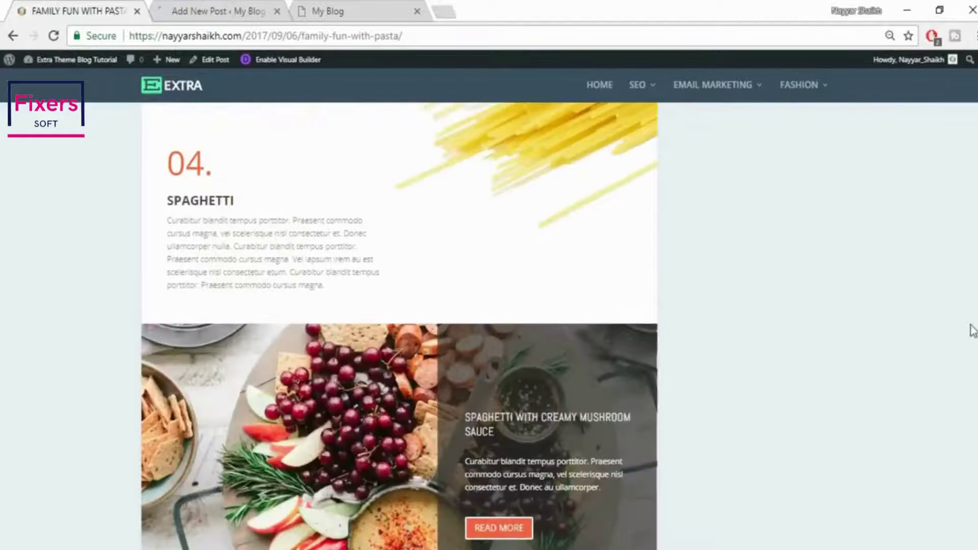
{"action": "left_click_drag", "start_coordinate": [971, 326], "coordinate": [977, 56]}
Title the new post 'Family Fun With Pasta' and move into the body
{"action": "left_click", "coordinate": [202, 5]}
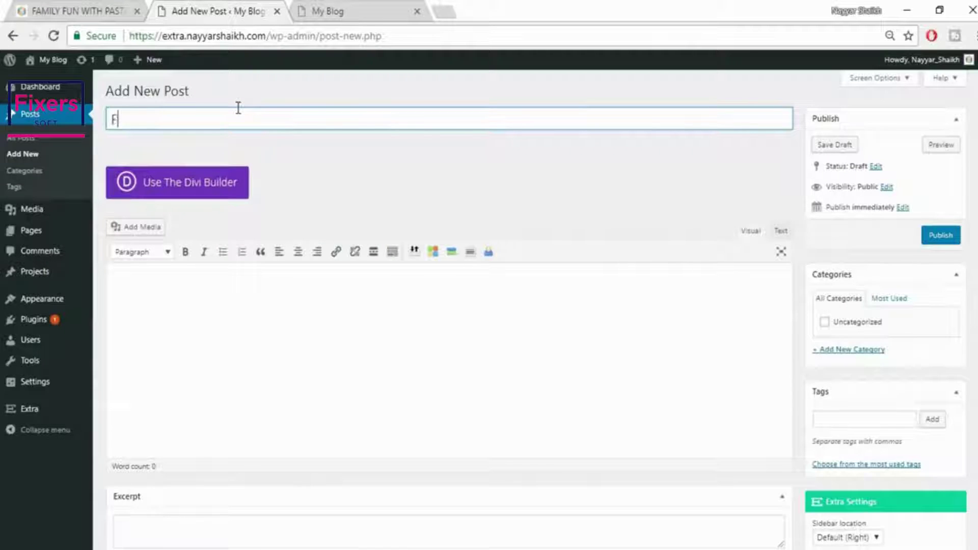
{"action": "type", "text": "amily Fun With"}
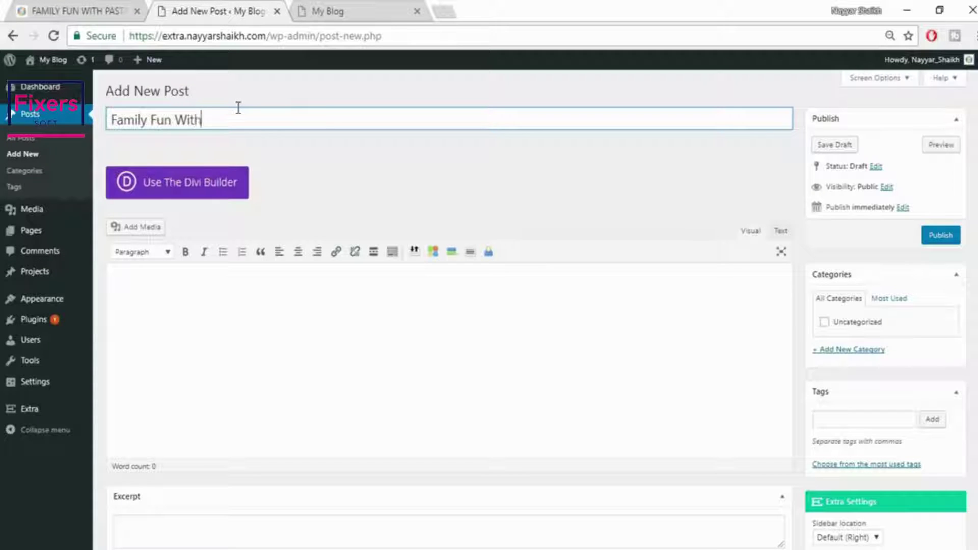
{"action": "type", "text": " Pasta"}
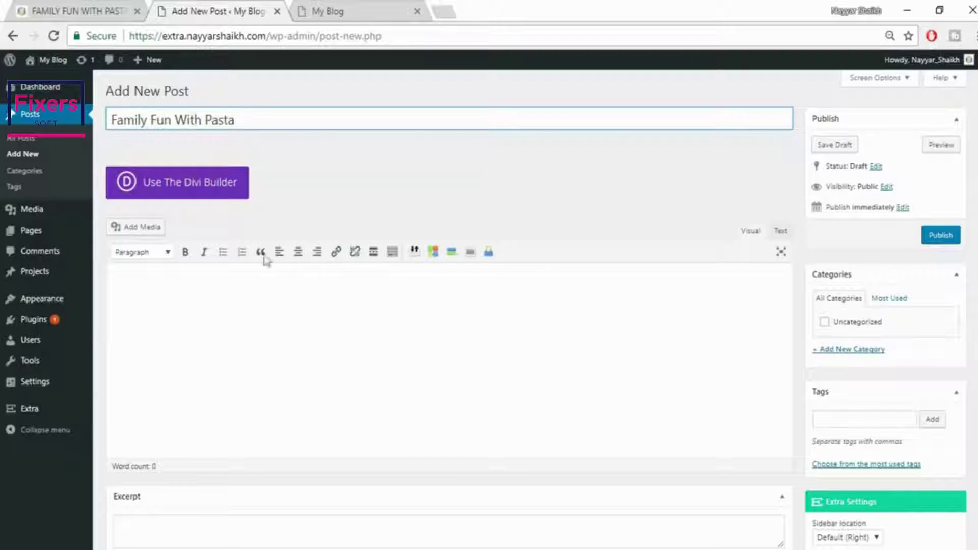
{"action": "left_click", "coordinate": [342, 323]}
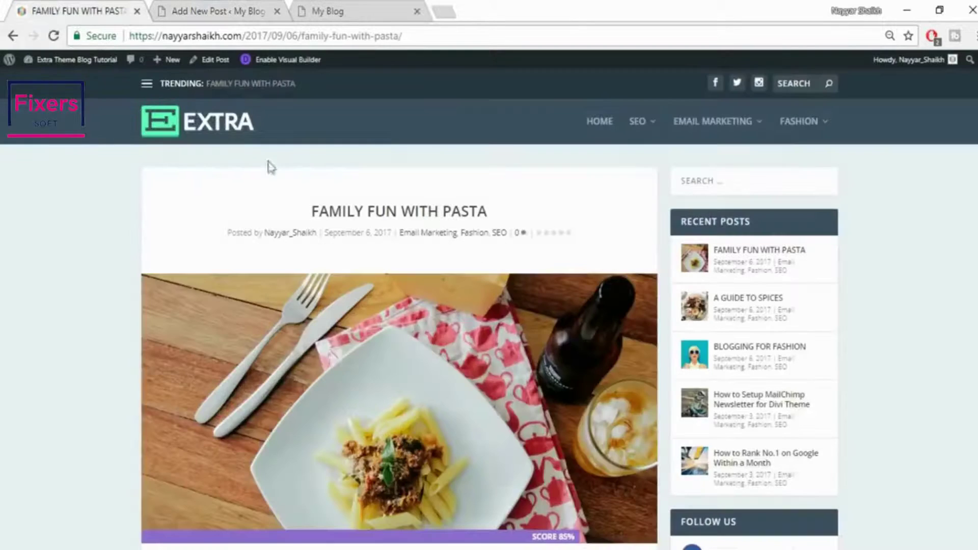
Select the left-column Curabitur paragraph on the live pasta post to copy
{"action": "scroll", "coordinate": [331, 356], "scroll_direction": "down", "scroll_amount": 1}
{"action": "scroll", "coordinate": [332, 357], "scroll_direction": "down", "scroll_amount": 7}
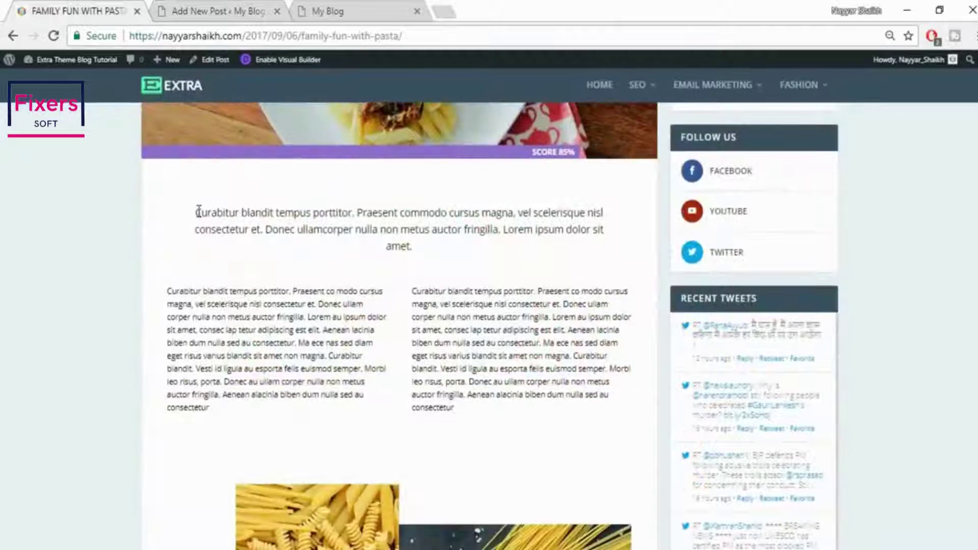
{"action": "left_click_drag", "start_coordinate": [170, 291], "coordinate": [263, 428]}
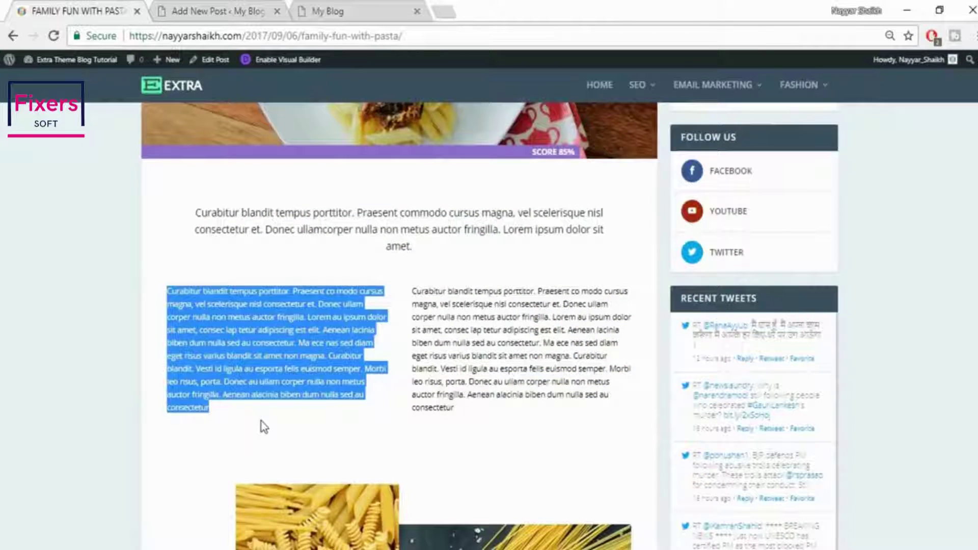
Paste the paragraph into the draft body twice, once in Text and once in Visual mode
{"action": "left_click", "coordinate": [245, 9]}
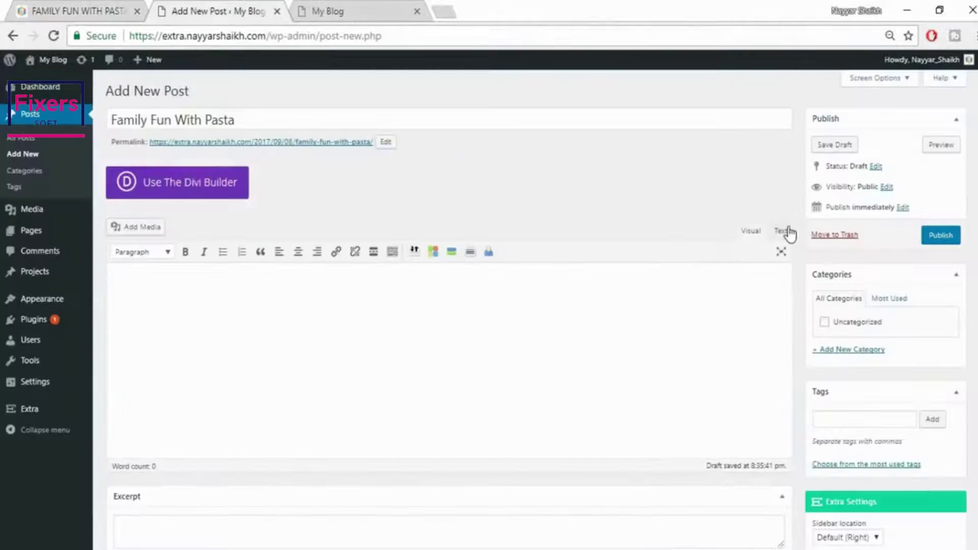
{"action": "left_click", "coordinate": [783, 231]}
{"action": "type", "text": "Curabitur blandit tempus porttitor. Praesent co modo cursus magna, vel scelerisque nisl consectetur et. Donec ullam corper nulla non metus auctor fringilla. Lorem au ipsum dolor sit amet, consec lap tetur adipiscing est elit. Aenean lacinia biben dum nulla sed au consectetur. Ma ece nas sed diam eget risus varius blandit sit amet non magna. Curabitur blandit. Vesti id ligula au esporta felis euismod semper. Morbi leo risus, porta. Donec au ullam corper nulla non metus auctor fringilla. Aenean alacinia biben dum nulla sed au consectetur"}
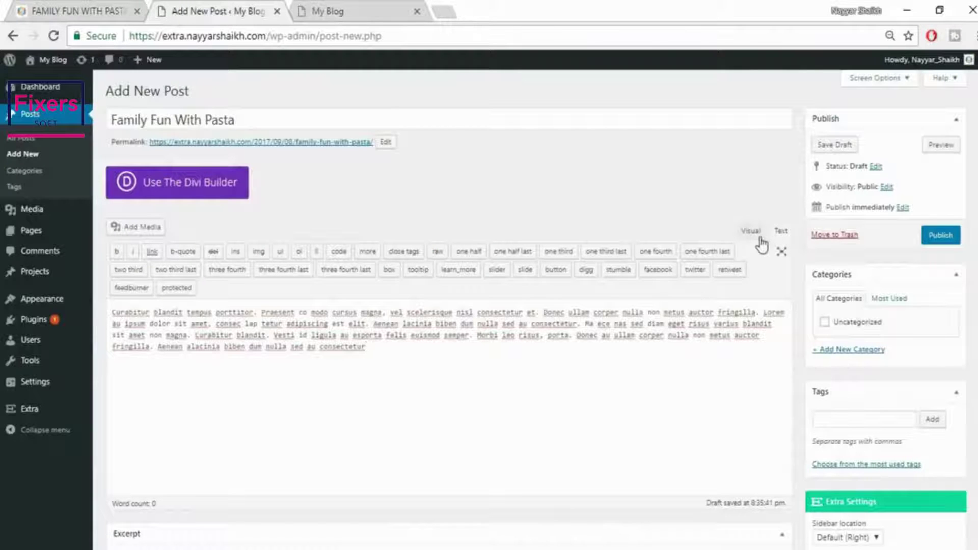
{"action": "left_click", "coordinate": [752, 232]}
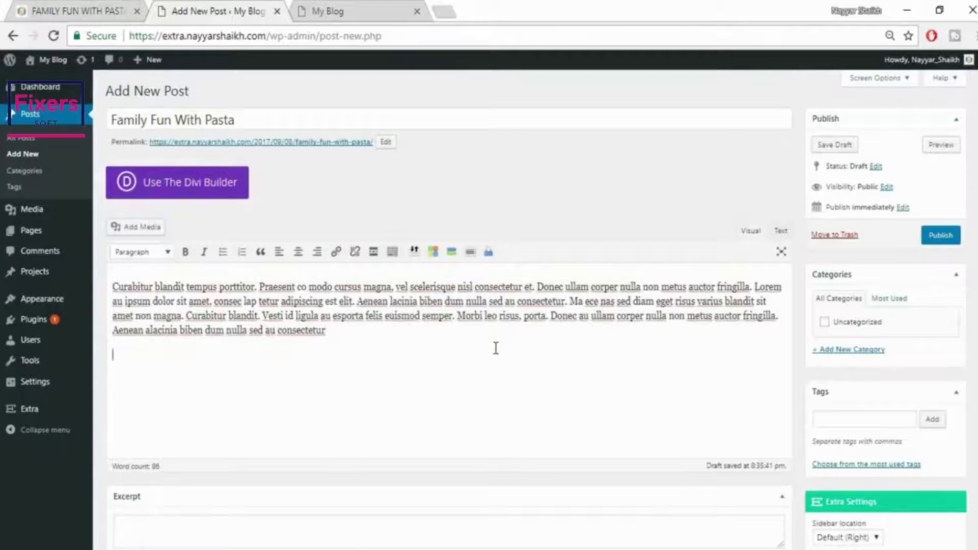
{"action": "type", "text": "Curabitur blandit tempus porttitor. Praesent co modo cursus magna, vel scelerisque nisl consectetur et. Donec ullam corper nulla non metus auctor fringilla. Lorem au ipsum dolor sit amet, consec lap tetur adipiscing est elit. Aenean lacinia biben dum nulla sed au consectetur. Ma ece nas sed diam eget risus varius blandit sit amet non magna. Curabitur blandit. Vesti id ligula au esporta felis euismod semper. Morbi leo risus, porta. Donec au ullam corper nulla non metus auctor fringilla. Aenean alacinia biben dum nulla sed au consectetur"}
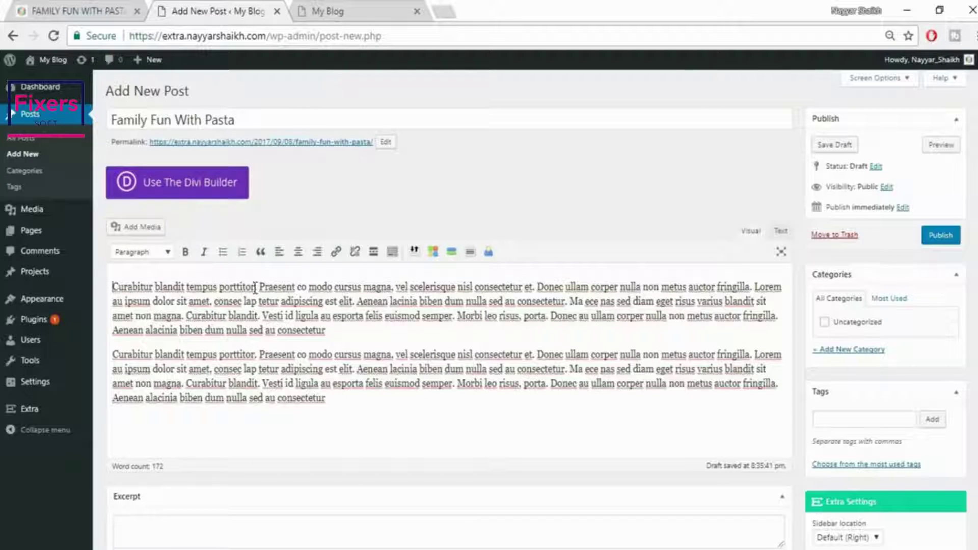
Make 'Curabitur blandit tempus porttitor.' a Heading 2 and the rest a normal paragraph
{"action": "left_click_drag", "start_coordinate": [258, 287], "coordinate": [107, 283]}
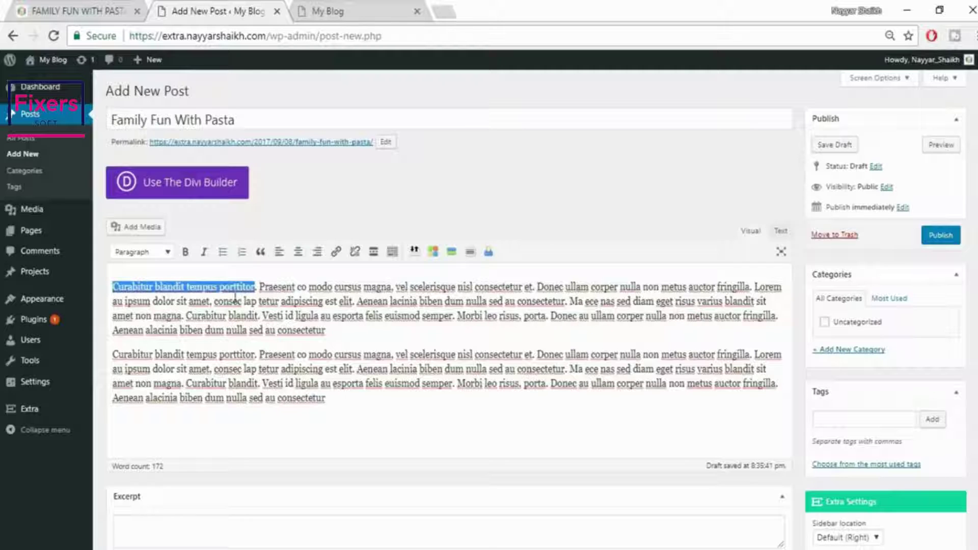
{"action": "left_click", "coordinate": [153, 253]}
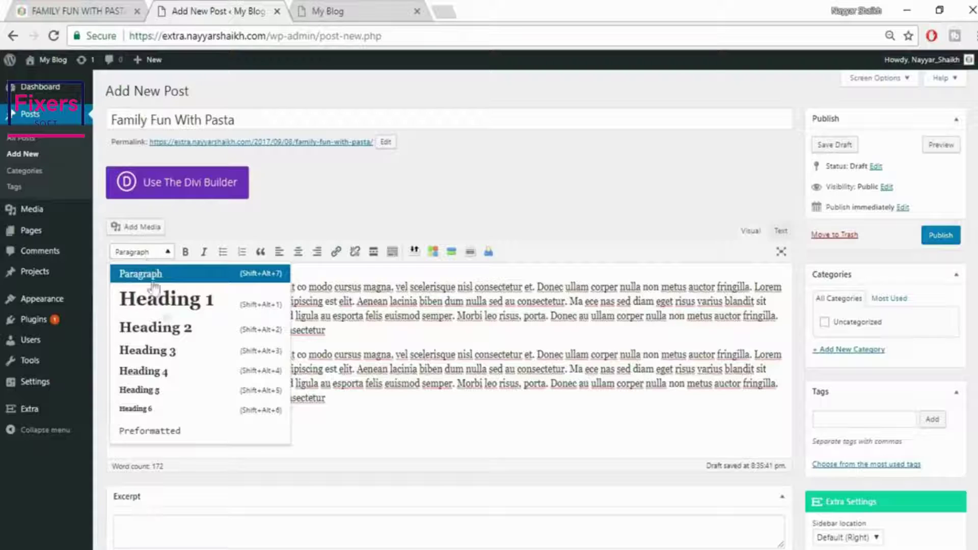
{"action": "left_click", "coordinate": [168, 332]}
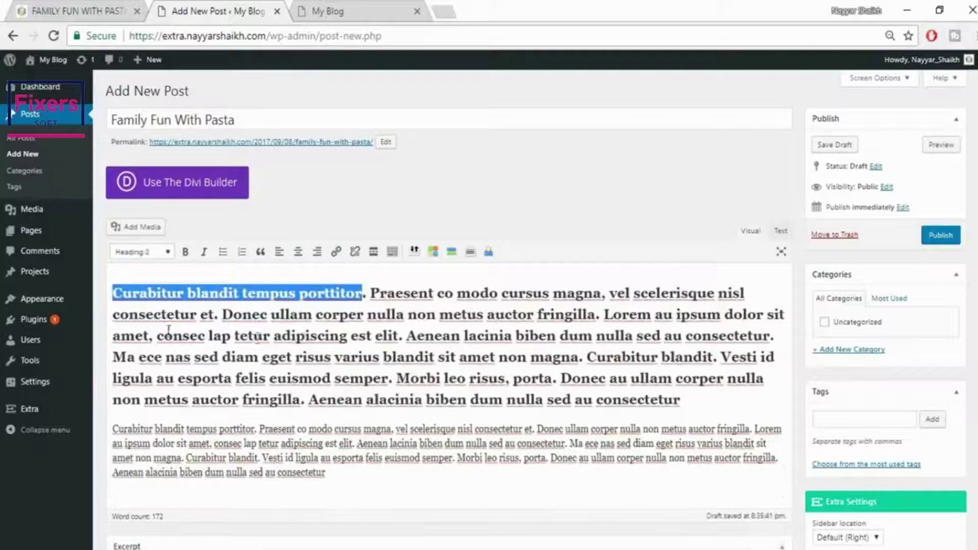
{"action": "left_click", "coordinate": [372, 298]}
{"action": "key", "text": "Return"}
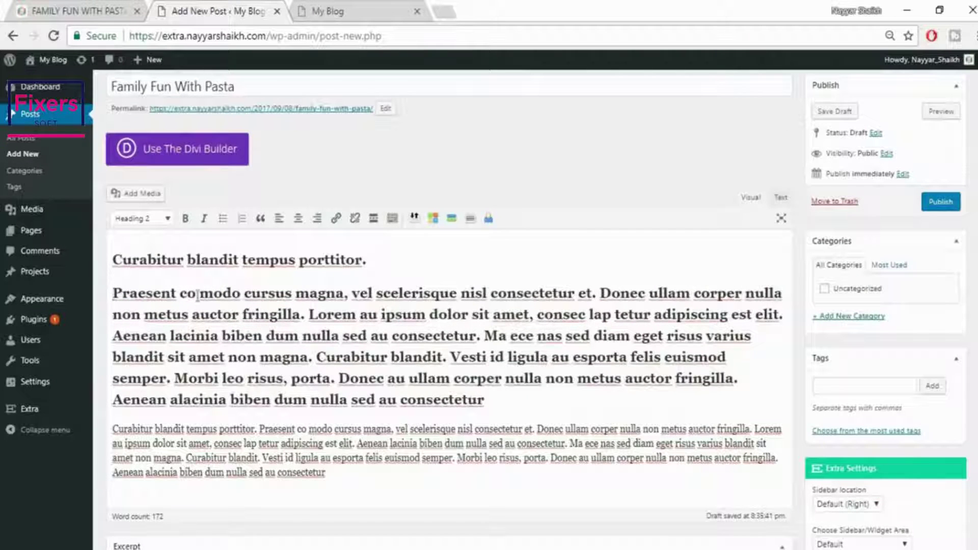
{"action": "left_click_drag", "start_coordinate": [116, 294], "coordinate": [545, 392]}
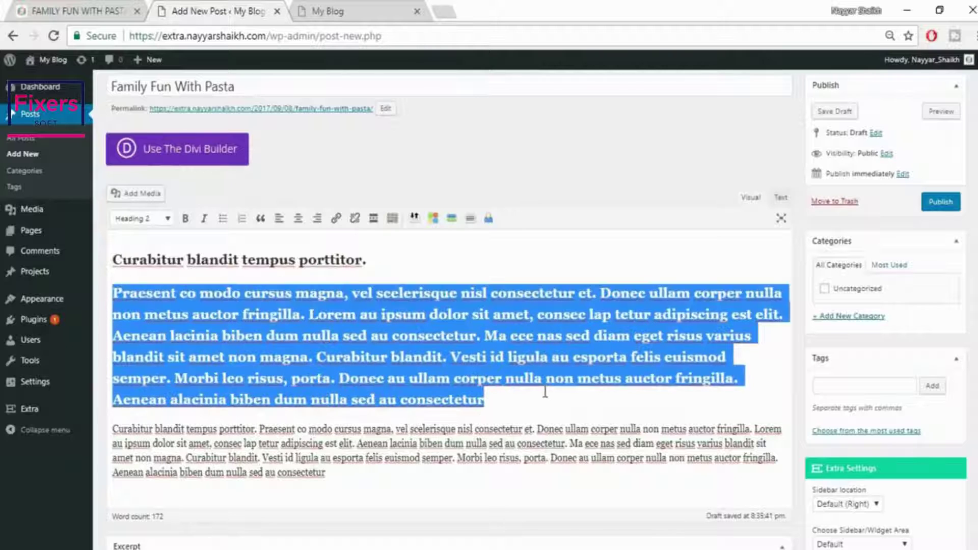
{"action": "left_click", "coordinate": [155, 221]}
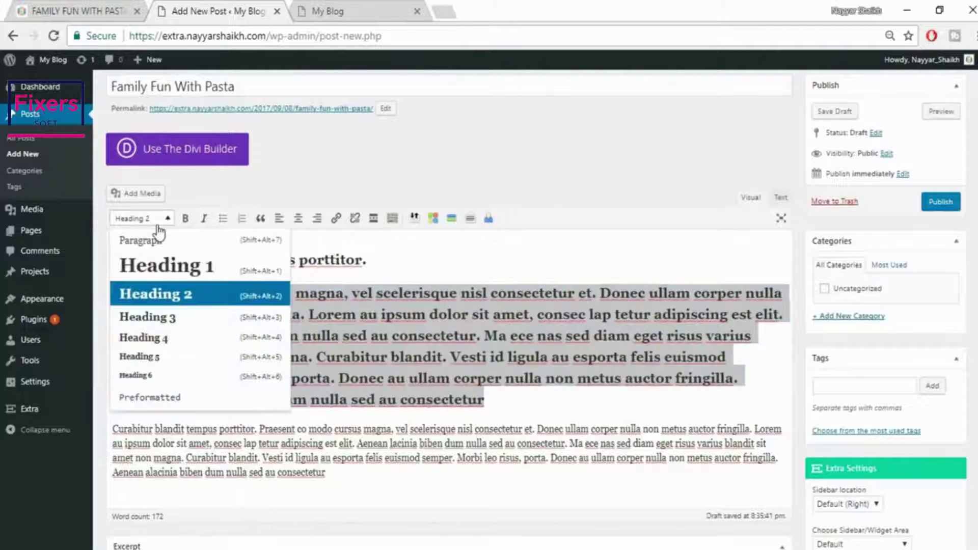
{"action": "left_click", "coordinate": [163, 241]}
{"action": "left_click", "coordinate": [359, 320]}
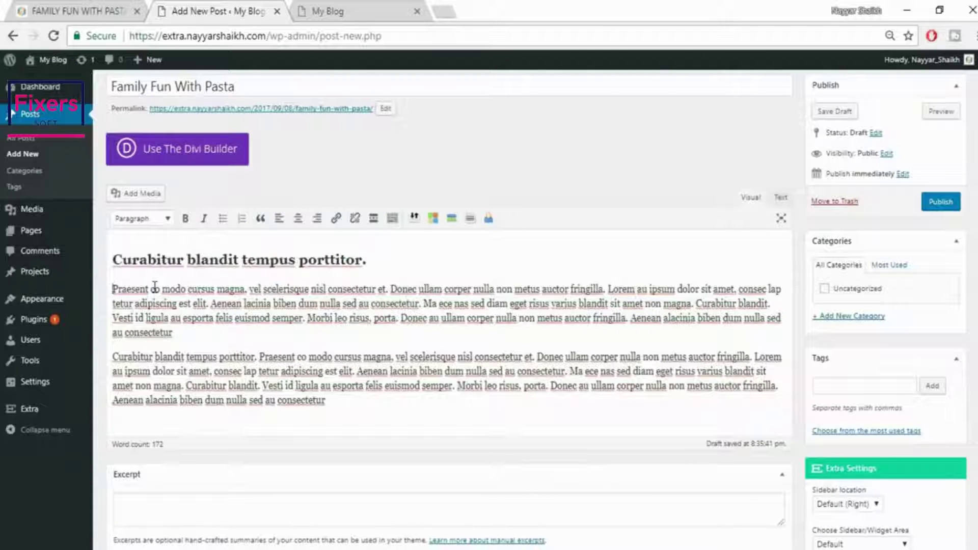
Make 'Praesent' bold italic and show the extra formatting toolbar row
{"action": "double_click", "coordinate": [113, 289]}
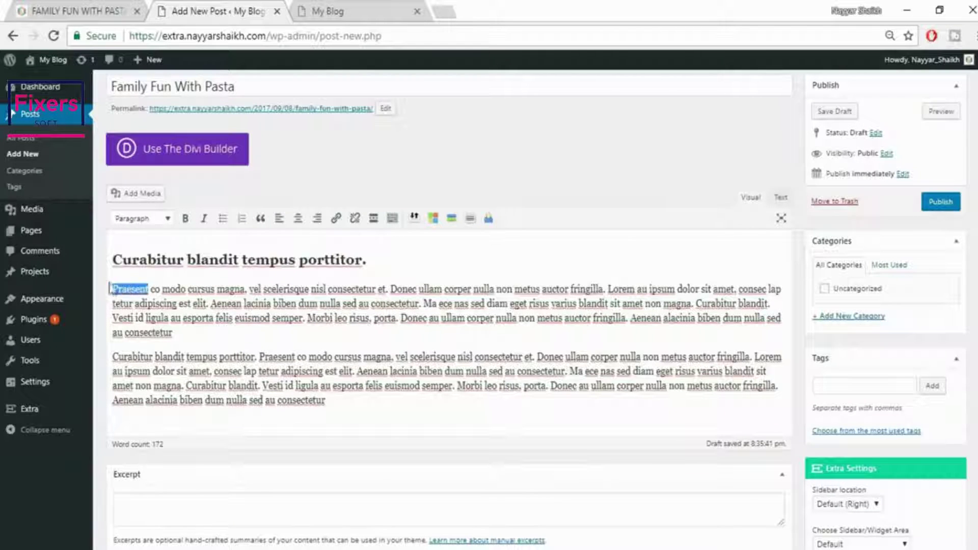
{"action": "left_click", "coordinate": [185, 219]}
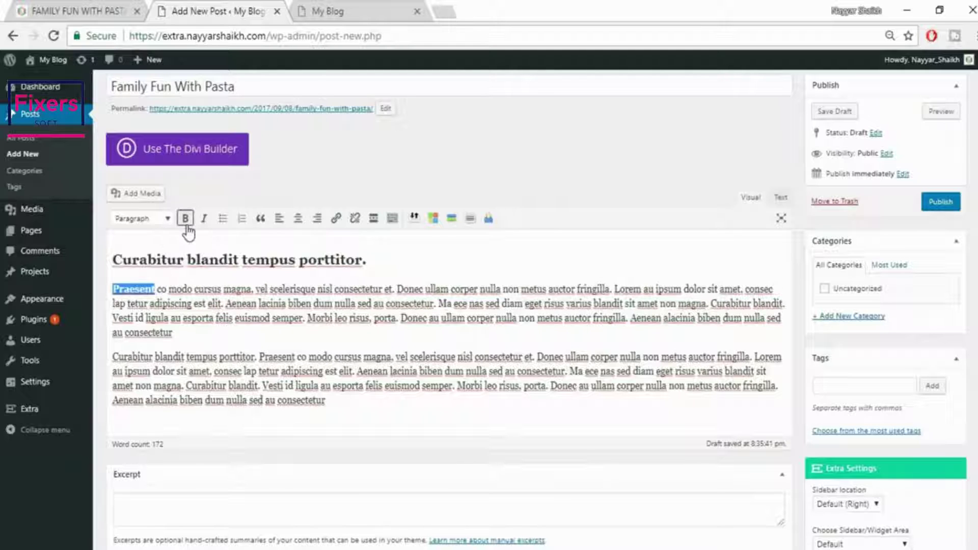
{"action": "left_click", "coordinate": [205, 219]}
{"action": "left_click", "coordinate": [317, 321]}
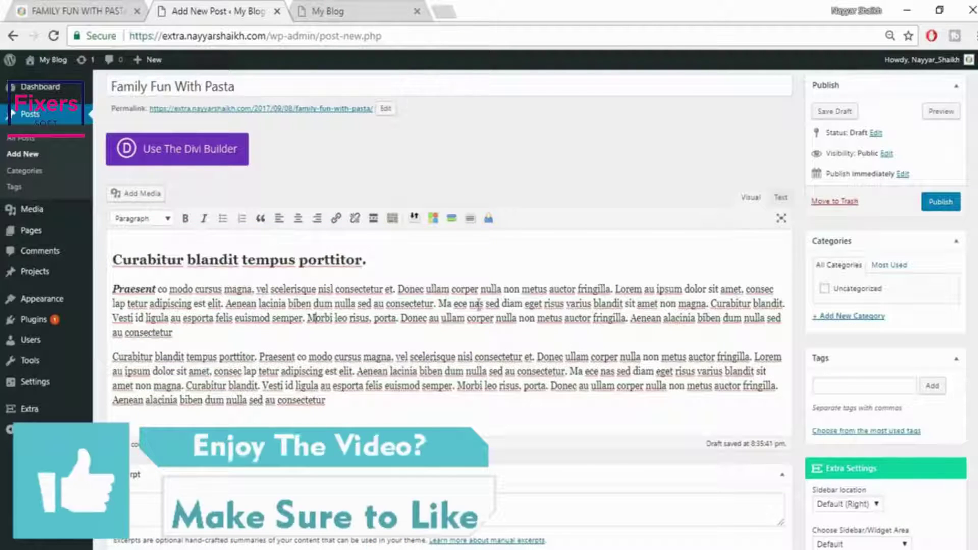
{"action": "left_click", "coordinate": [392, 221]}
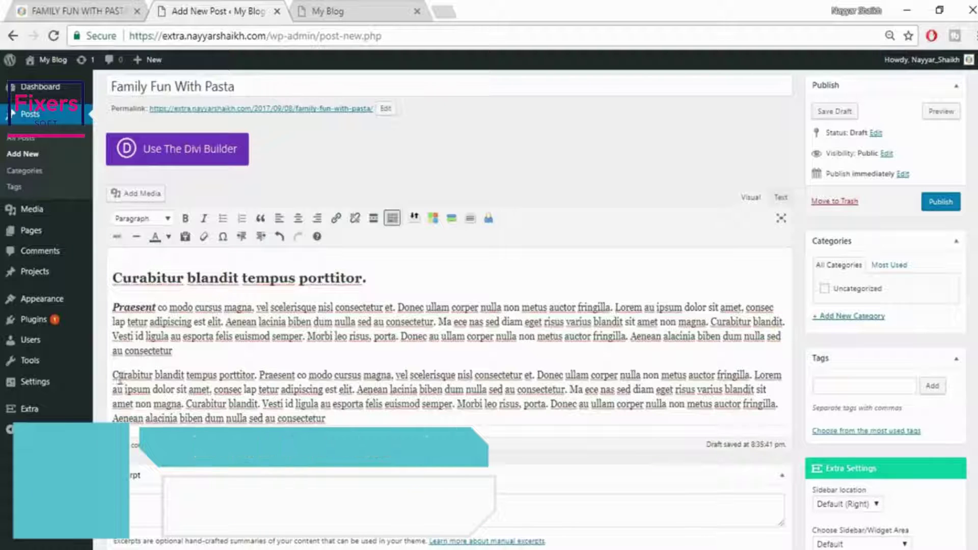
Strike through 'Curabitur' at the start of the second paragraph
{"action": "left_click_drag", "start_coordinate": [154, 375], "coordinate": [113, 375]}
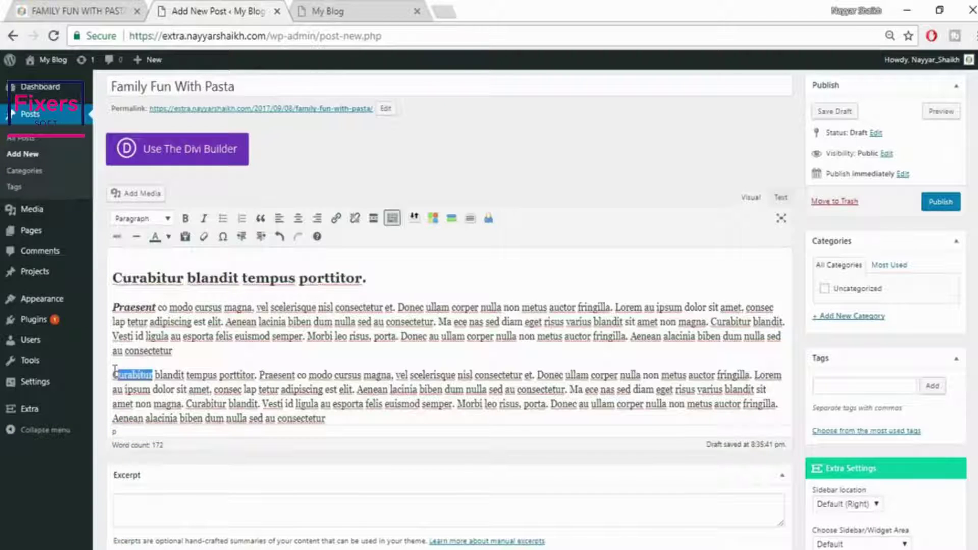
{"action": "left_click", "coordinate": [117, 237]}
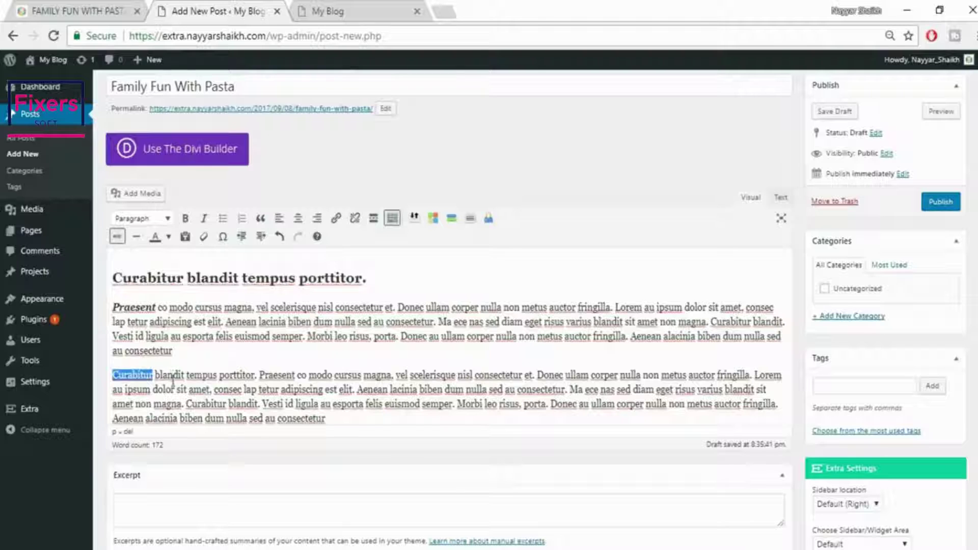
{"action": "left_click", "coordinate": [173, 377]}
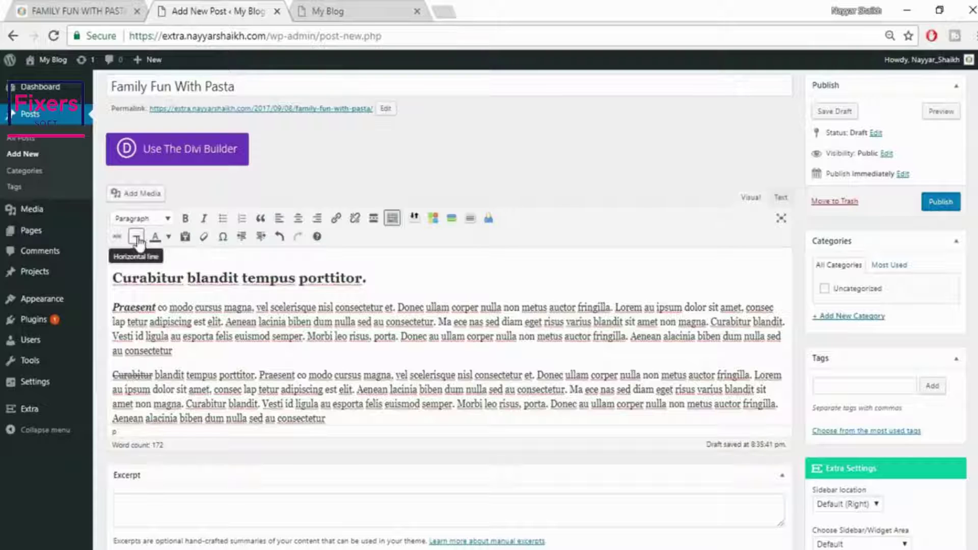
Insert a horizontal line below the last paragraph
{"action": "left_click", "coordinate": [387, 421]}
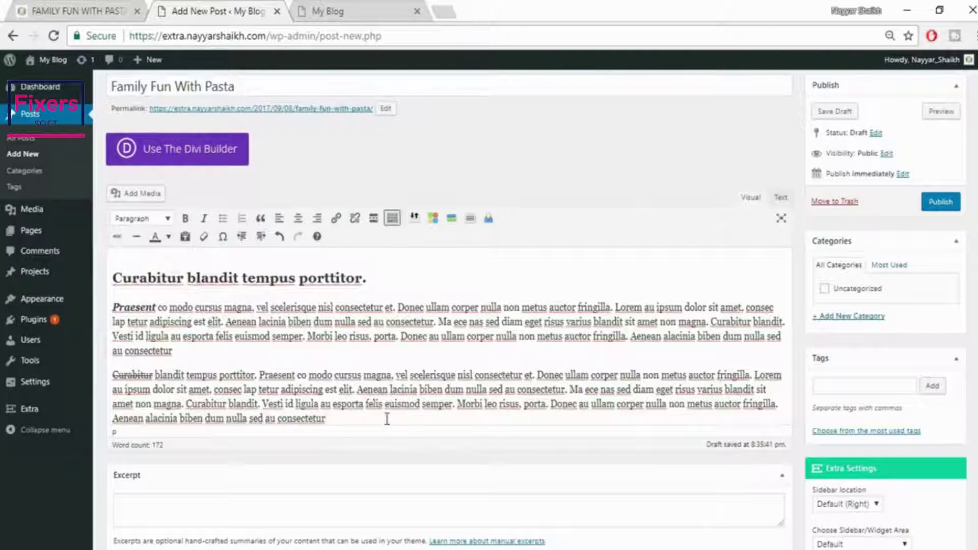
{"action": "key", "text": "Return"}
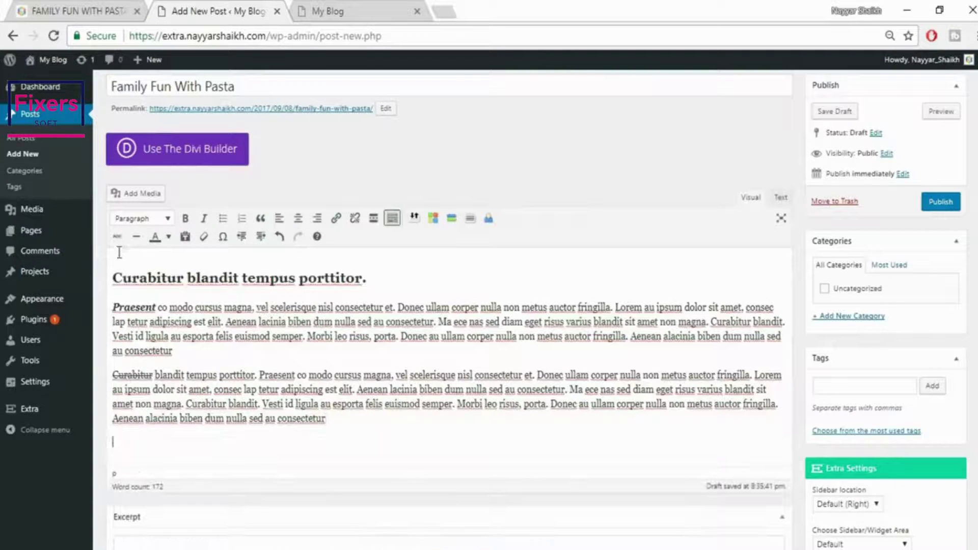
{"action": "left_click", "coordinate": [136, 236]}
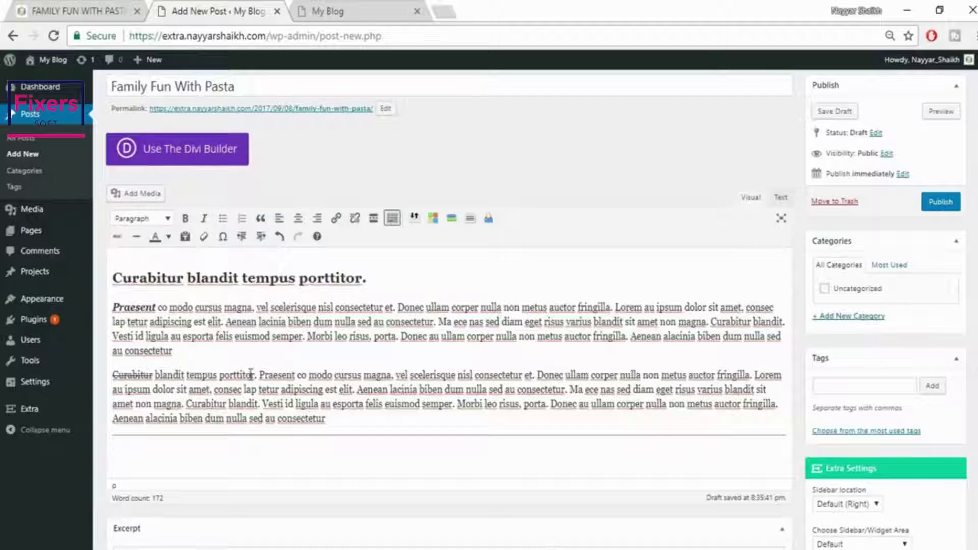
Colour 'Praesent' in the second paragraph red
{"action": "left_click_drag", "start_coordinate": [260, 375], "coordinate": [304, 375]}
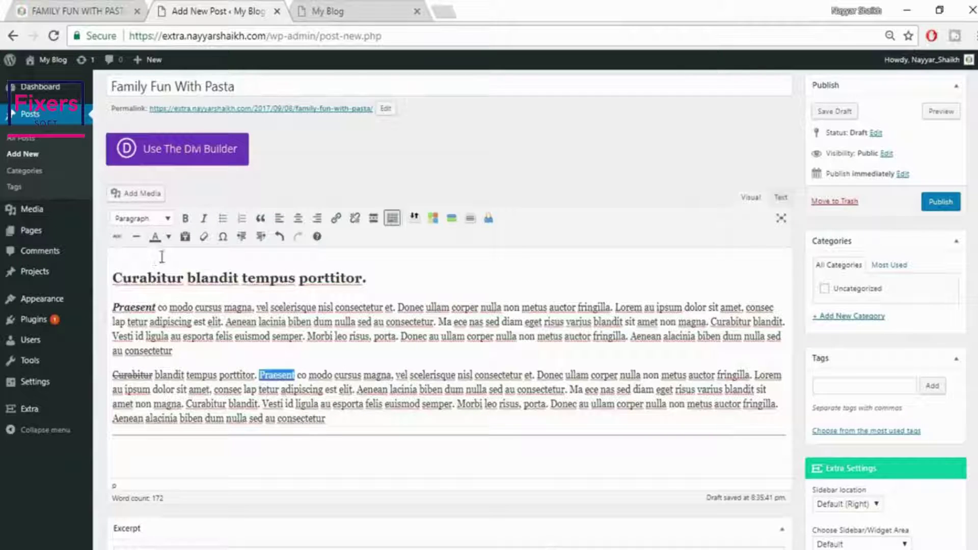
{"action": "left_click", "coordinate": [167, 240]}
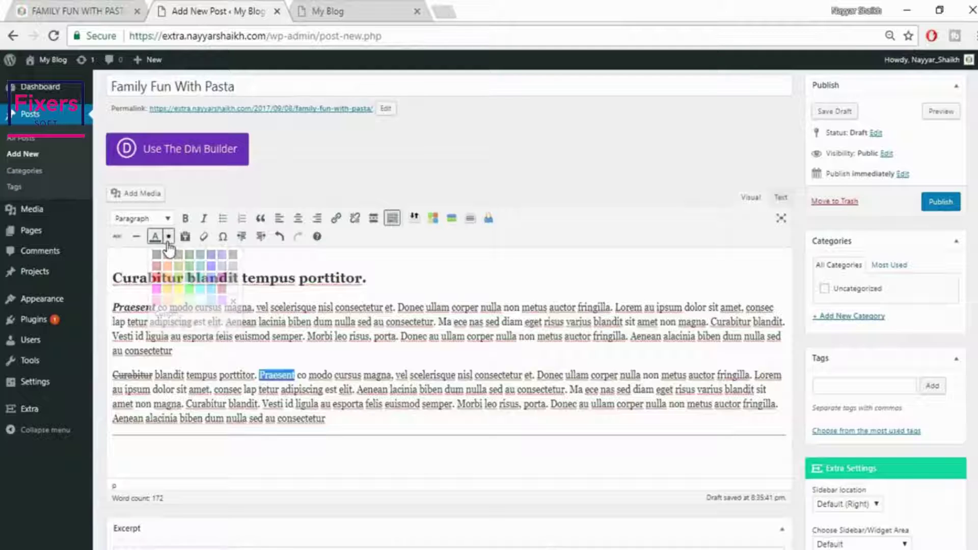
{"action": "left_click", "coordinate": [158, 280]}
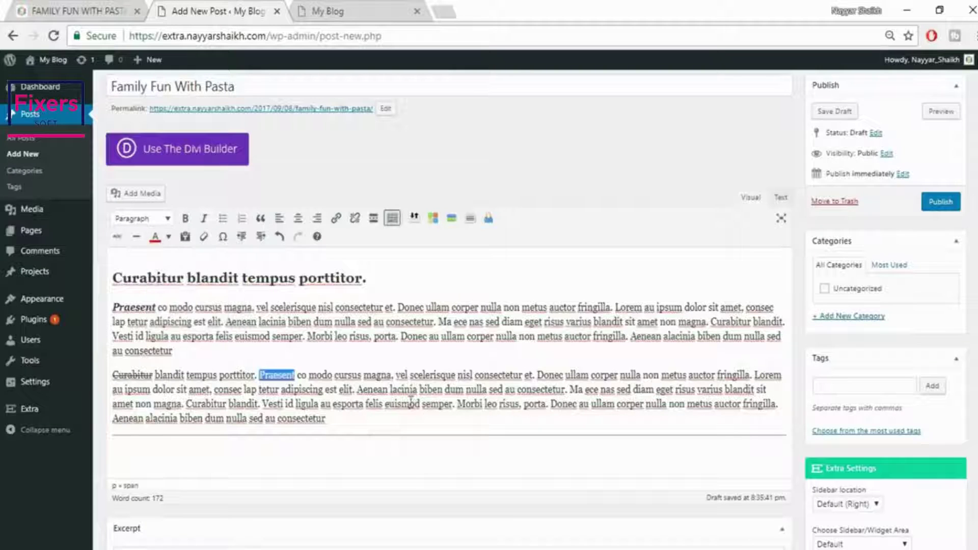
{"action": "left_click", "coordinate": [409, 404]}
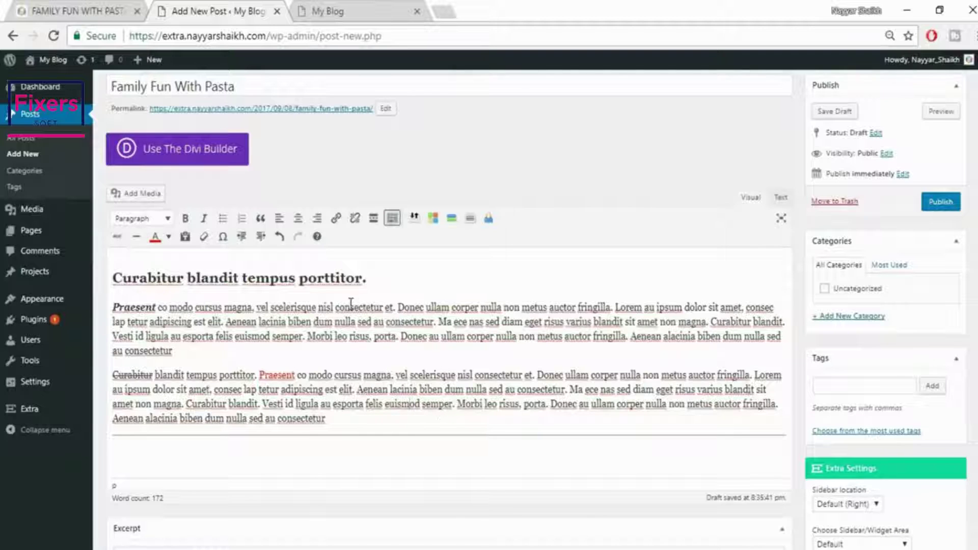
{"action": "left_click", "coordinate": [224, 237]}
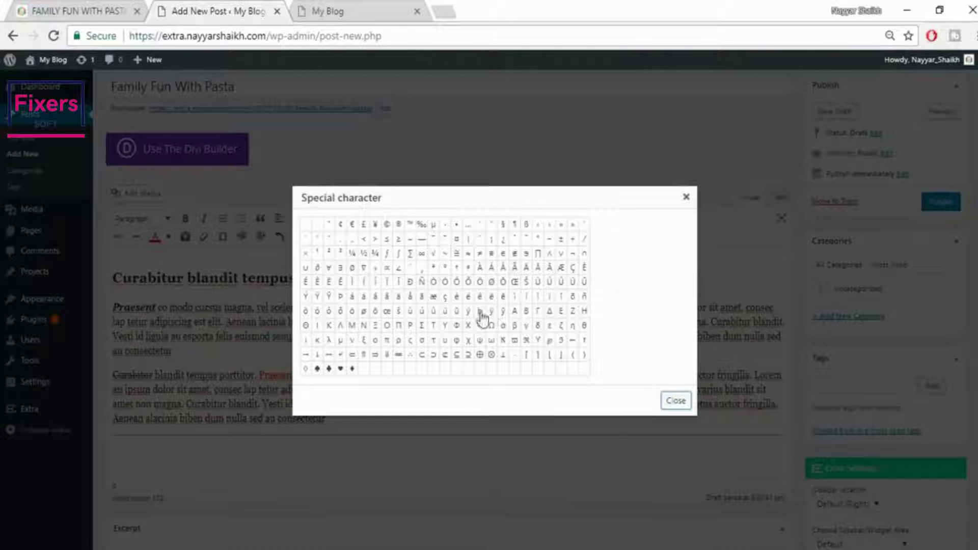
{"action": "scroll", "coordinate": [290, 391], "scroll_direction": "down", "scroll_amount": 2}
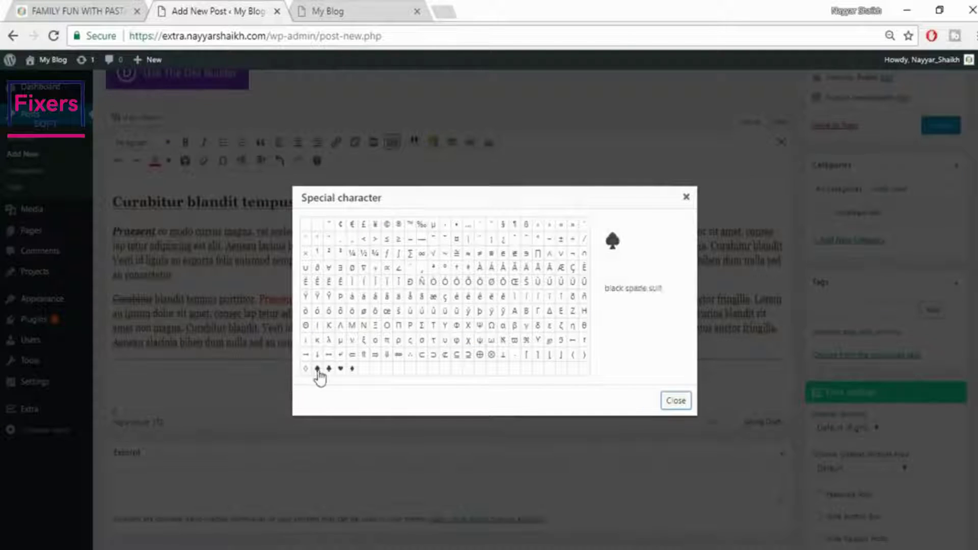
{"action": "left_click", "coordinate": [686, 197]}
{"action": "scroll", "coordinate": [707, 345], "scroll_direction": "up", "scroll_amount": 2}
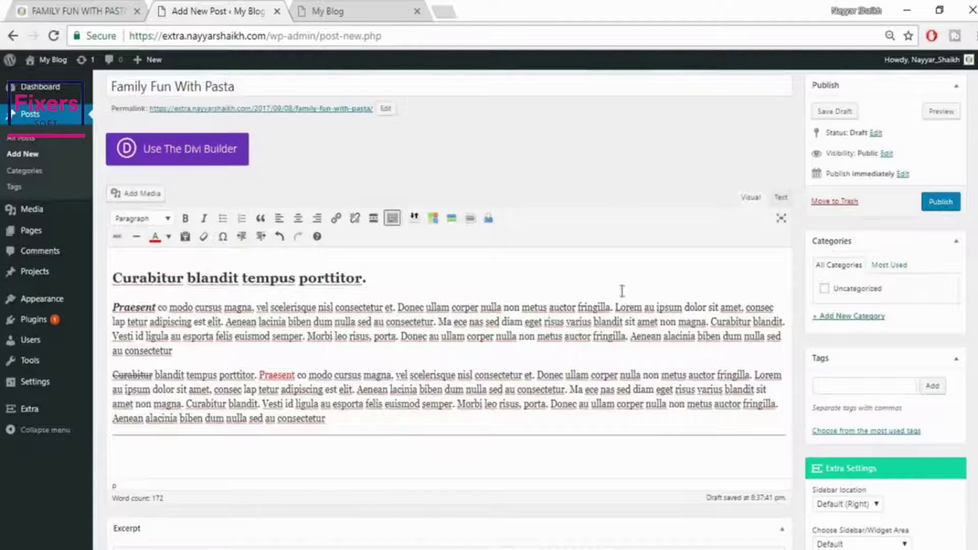
{"action": "scroll", "coordinate": [349, 159], "scroll_direction": "up", "scroll_amount": 1}
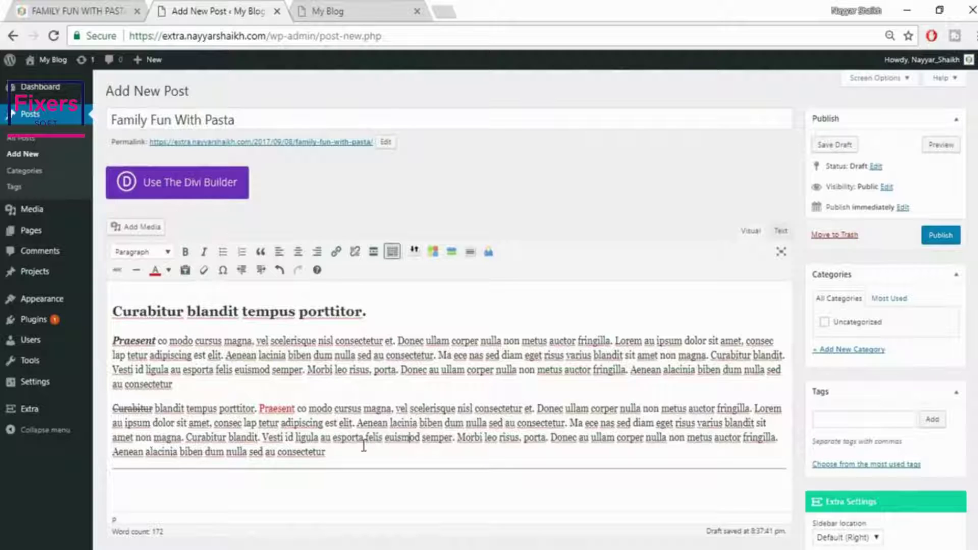
Create a 'Famous' category, tick it for the draft, and move to the Tags field
{"action": "left_click", "coordinate": [837, 351]}
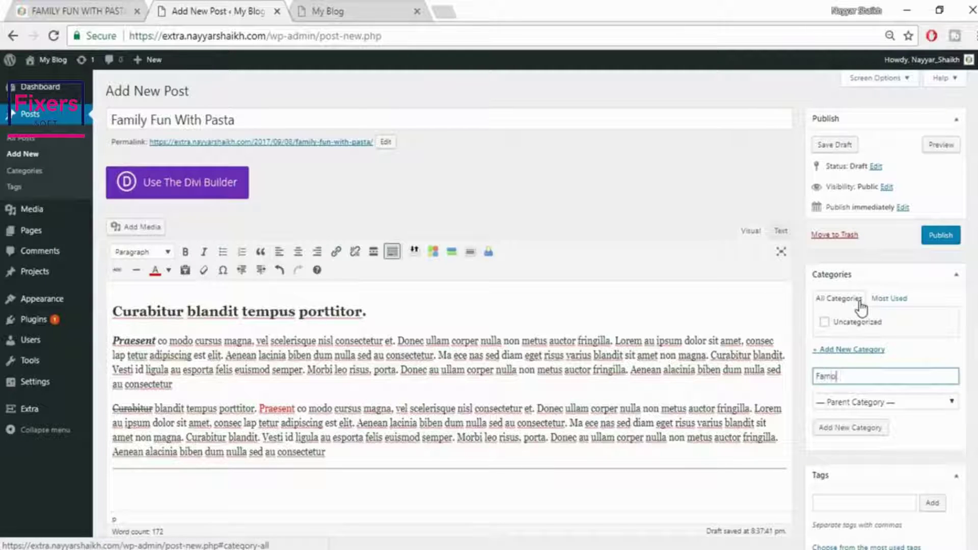
{"action": "left_click", "coordinate": [877, 430]}
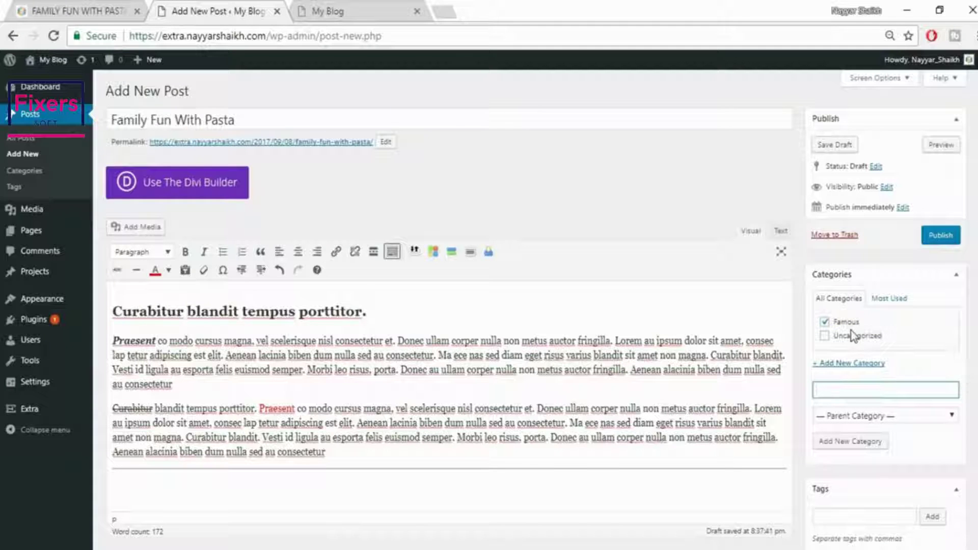
{"action": "scroll", "coordinate": [851, 332], "scroll_direction": "down", "scroll_amount": 2}
{"action": "scroll", "coordinate": [851, 331], "scroll_direction": "down", "scroll_amount": 2}
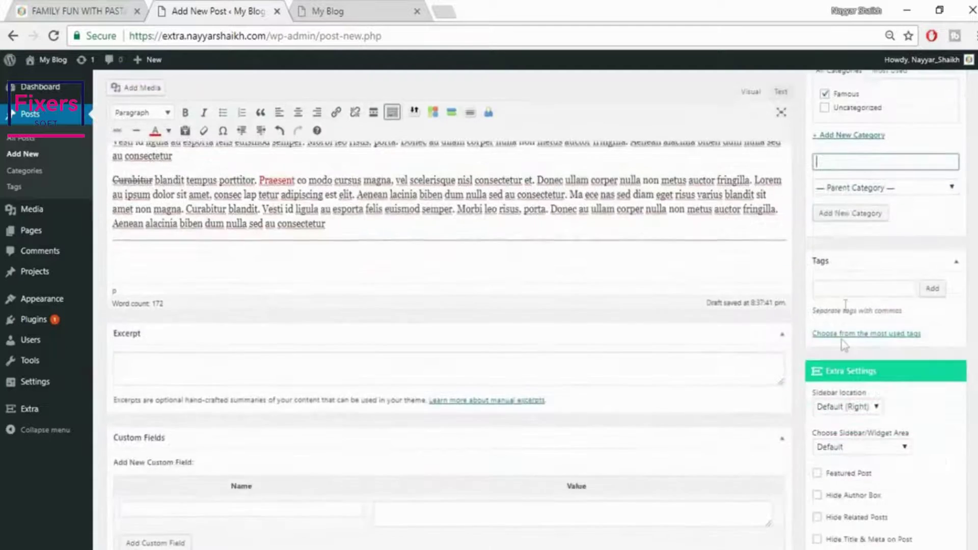
{"action": "left_click", "coordinate": [849, 295]}
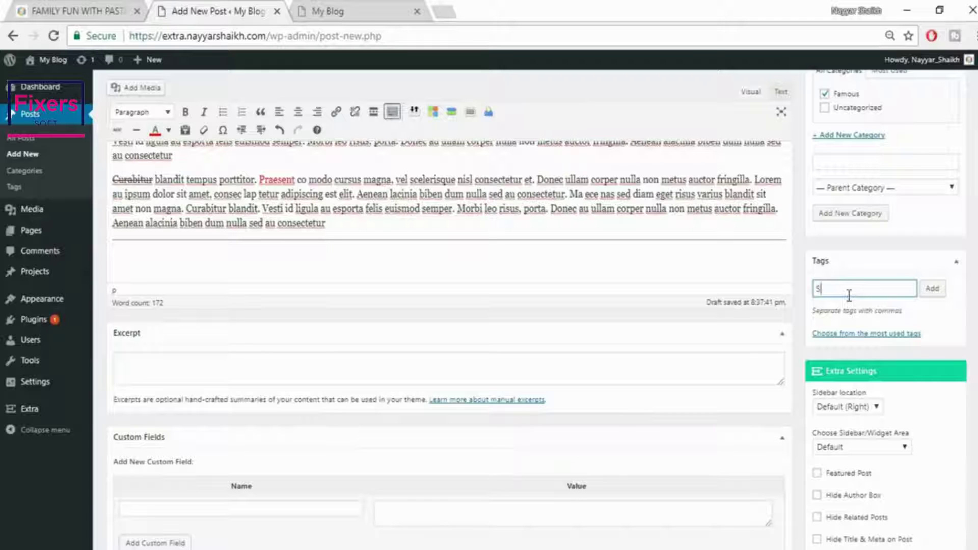
Add the tags 'SEO' and 'Website' to the post
{"action": "type", "text": "SEO, Website"}
{"action": "left_click", "coordinate": [934, 289]}
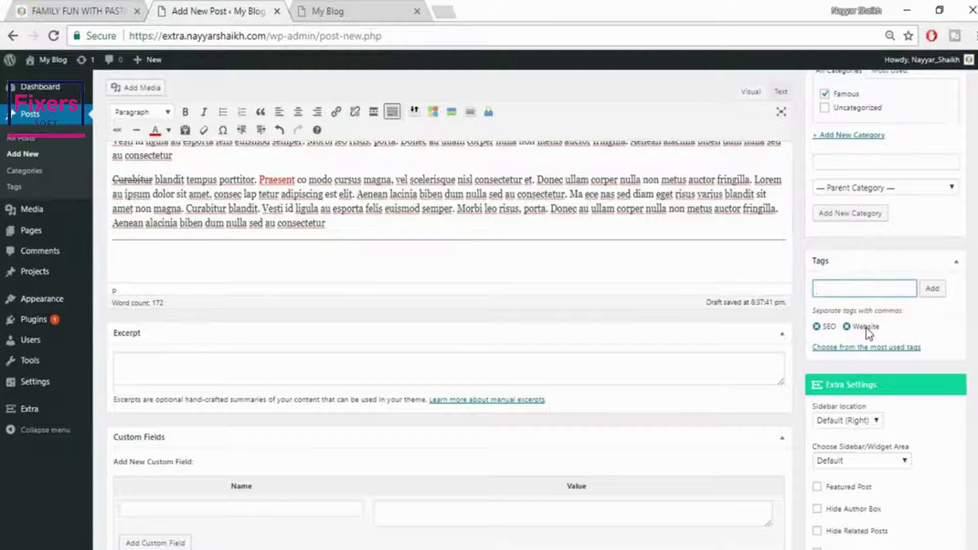
Leave the post's sidebar location at Default (Right)
{"action": "scroll", "coordinate": [966, 282], "scroll_direction": "down", "scroll_amount": 5}
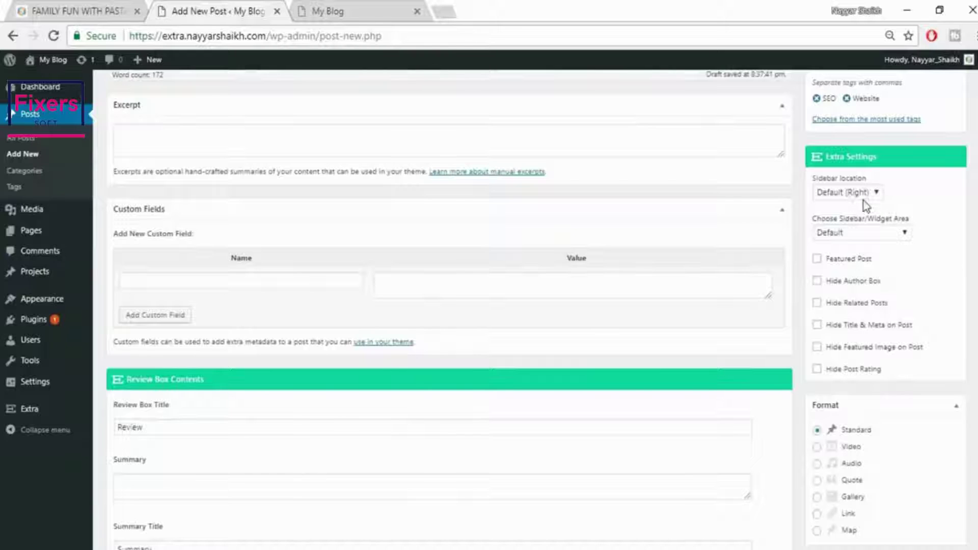
{"action": "left_click", "coordinate": [866, 194]}
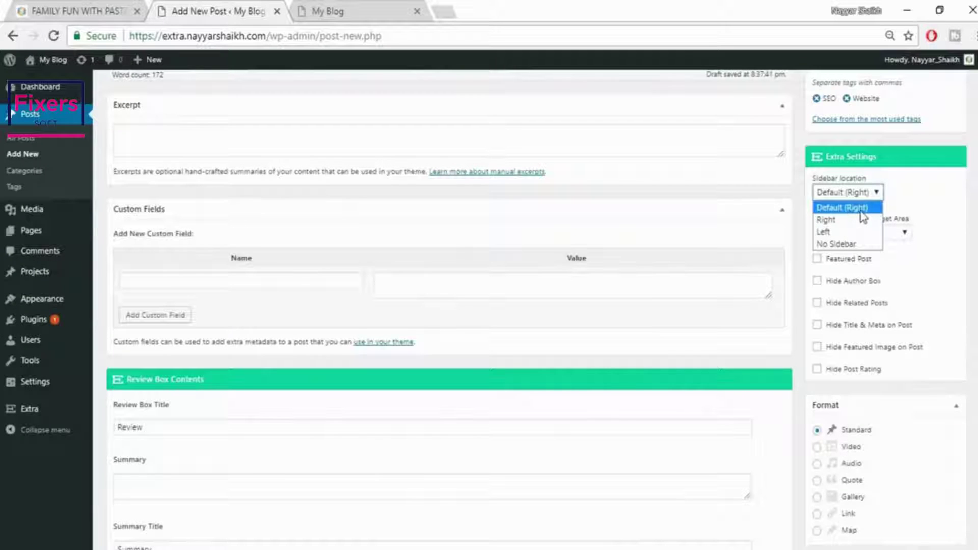
{"action": "left_click", "coordinate": [856, 210]}
{"action": "left_click", "coordinate": [860, 192]}
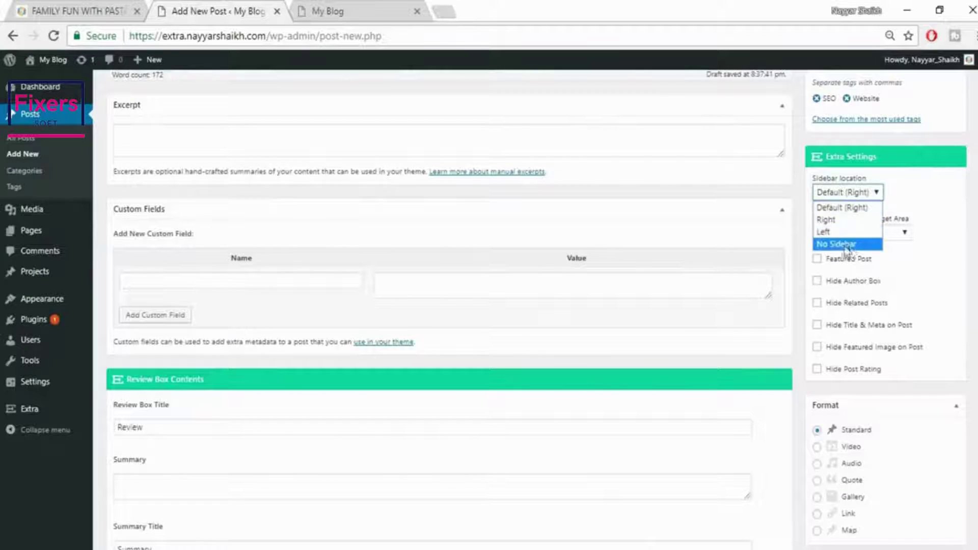
{"action": "left_click", "coordinate": [910, 204]}
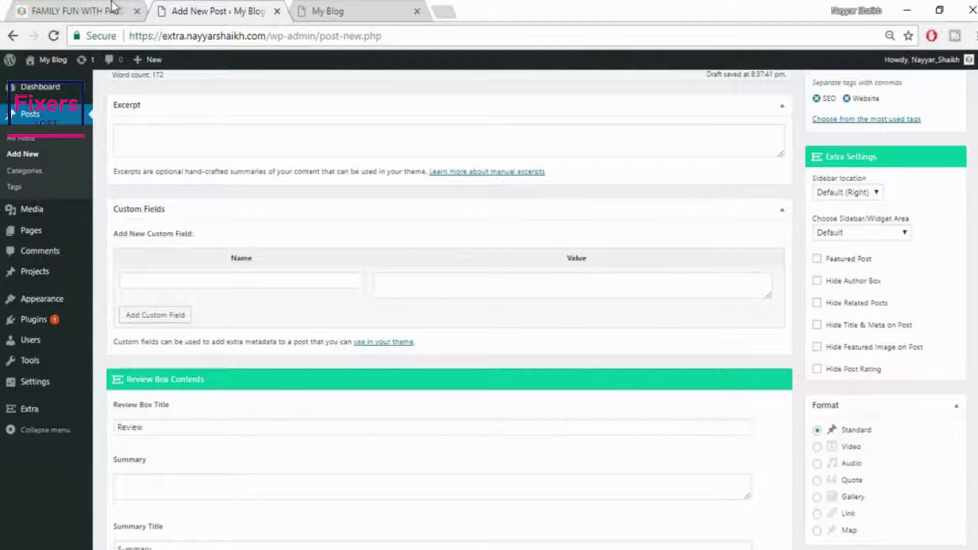
Compare the reference pasta post with the editor, ending at the Review Box Breakdown #0 fields
{"action": "left_click", "coordinate": [71, 11]}
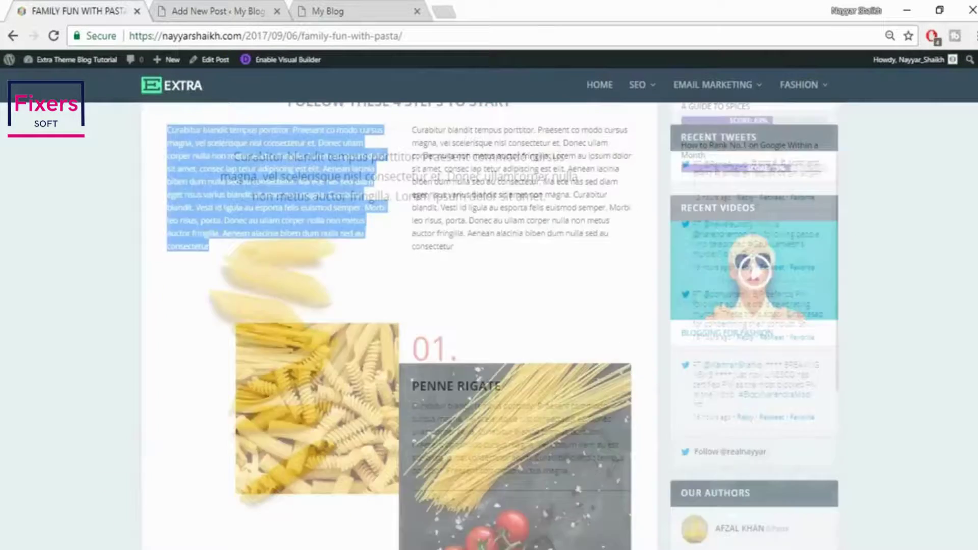
{"action": "scroll", "coordinate": [399, 326], "scroll_direction": "down", "scroll_amount": 20}
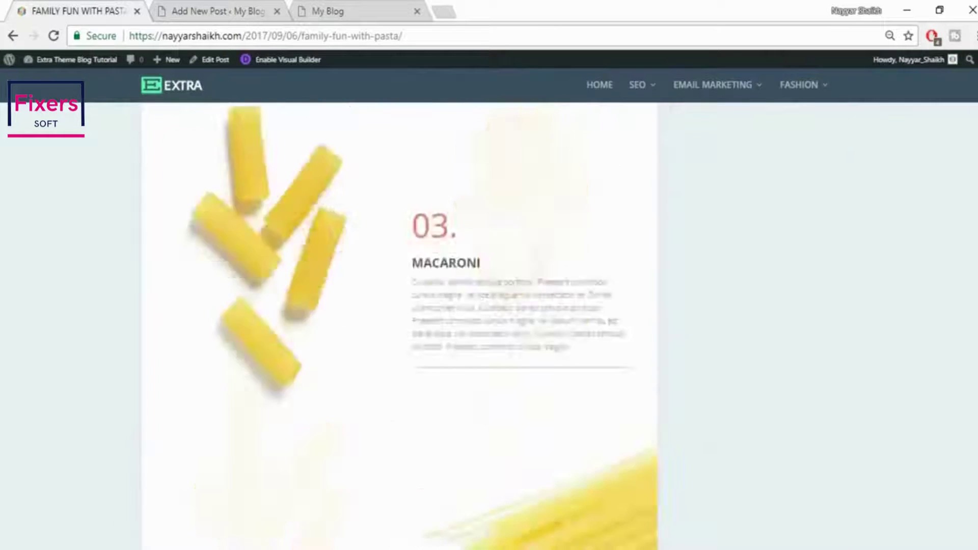
{"action": "scroll", "coordinate": [742, 408], "scroll_direction": "down", "scroll_amount": 10}
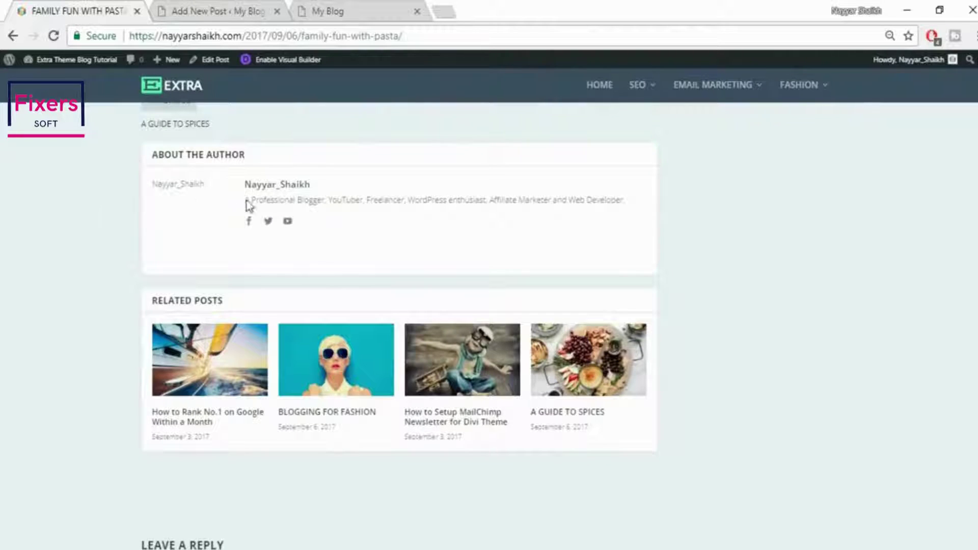
{"action": "left_click", "coordinate": [219, 10]}
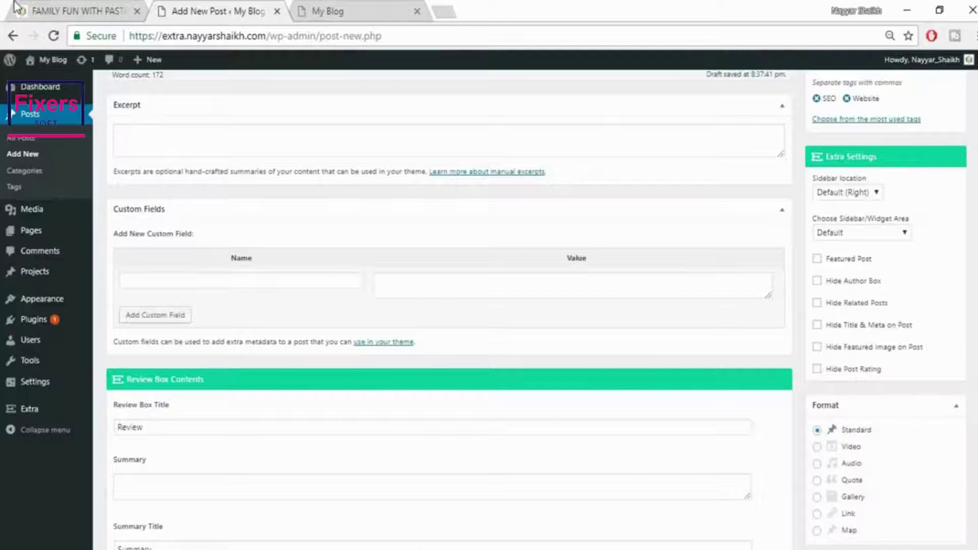
{"action": "left_click", "coordinate": [106, 11]}
{"action": "left_click_drag", "start_coordinate": [977, 519], "coordinate": [977, 102]}
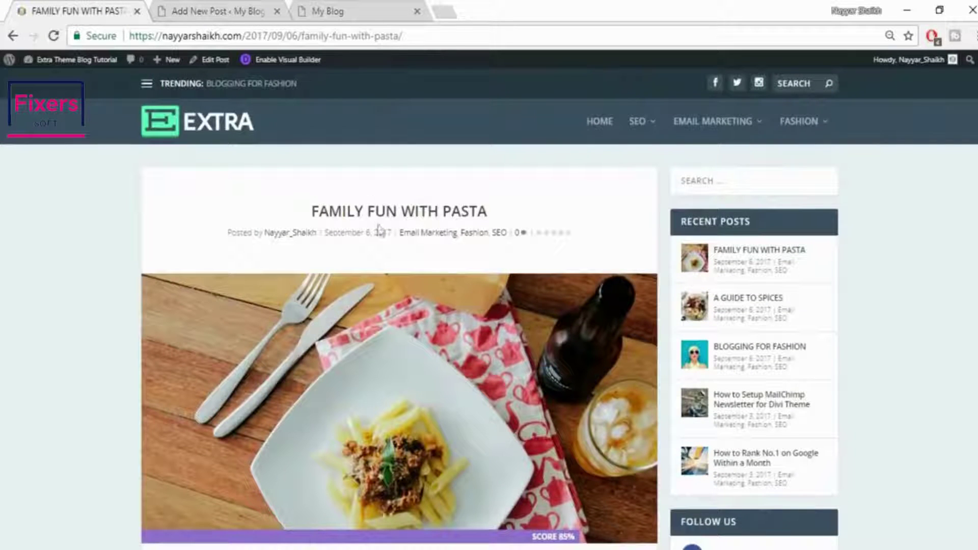
{"action": "left_click", "coordinate": [245, 10]}
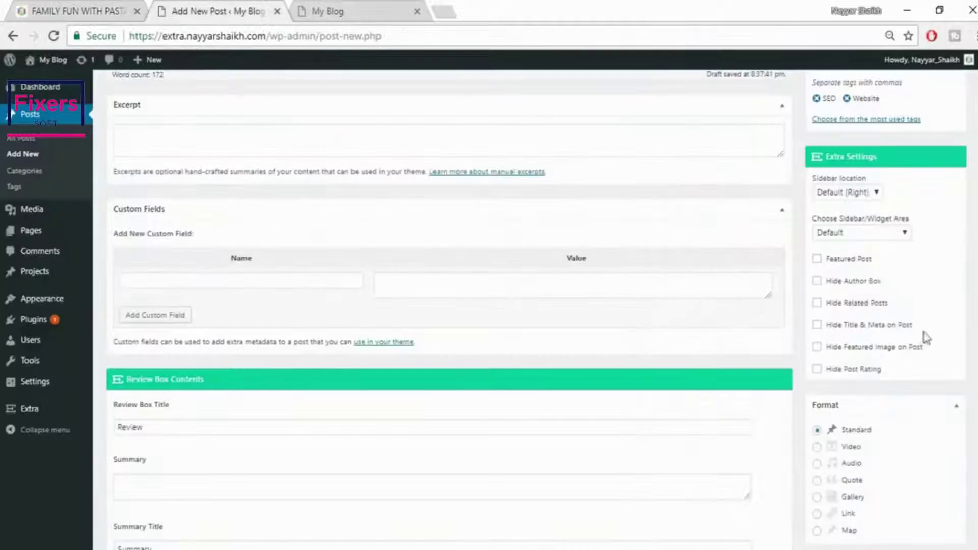
{"action": "left_click", "coordinate": [26, 9]}
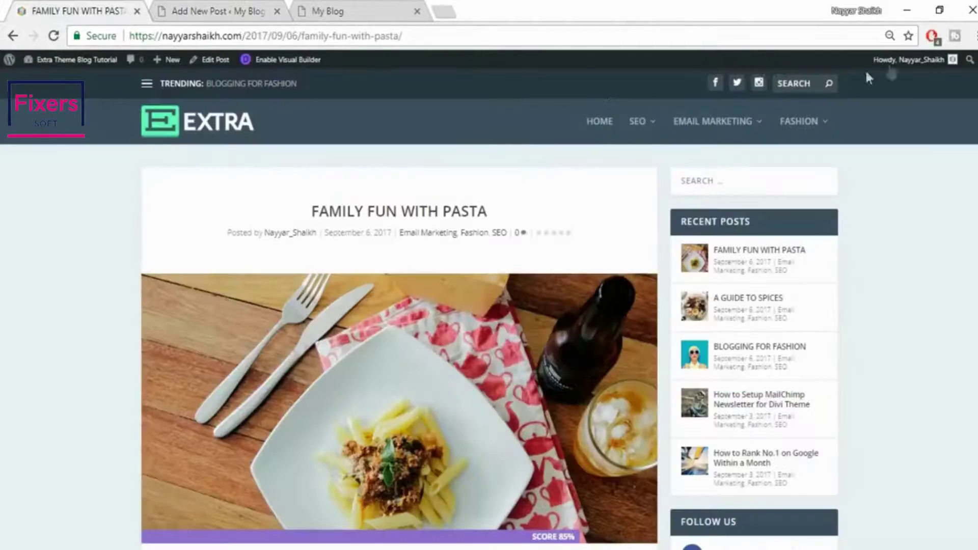
{"action": "scroll", "coordinate": [399, 305], "scroll_direction": "down", "scroll_amount": 20}
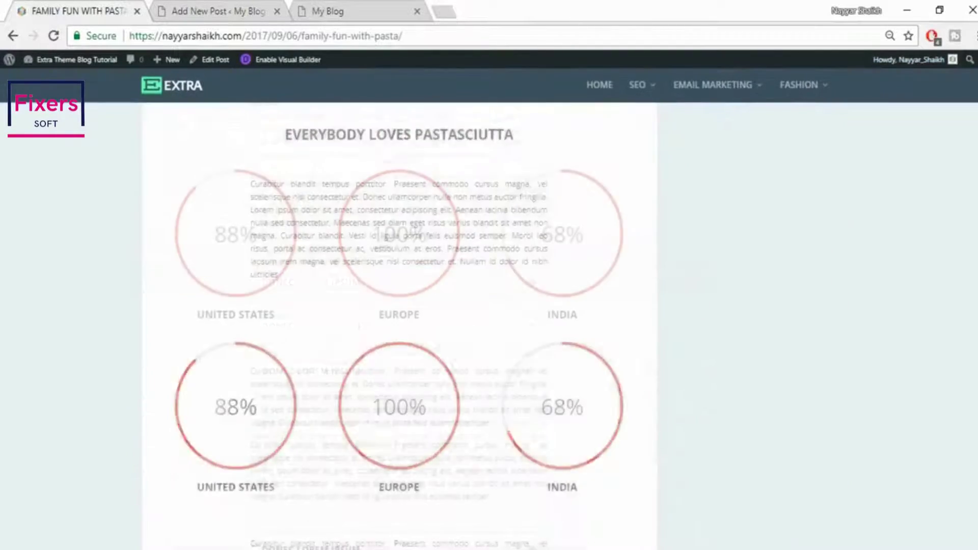
{"action": "scroll", "coordinate": [360, 310], "scroll_direction": "down", "scroll_amount": 5}
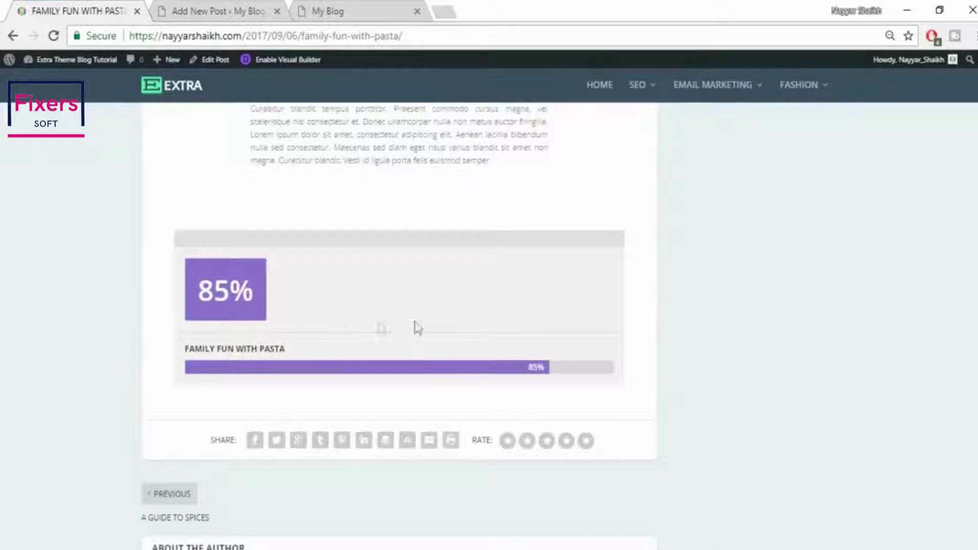
{"action": "left_click", "coordinate": [158, 8]}
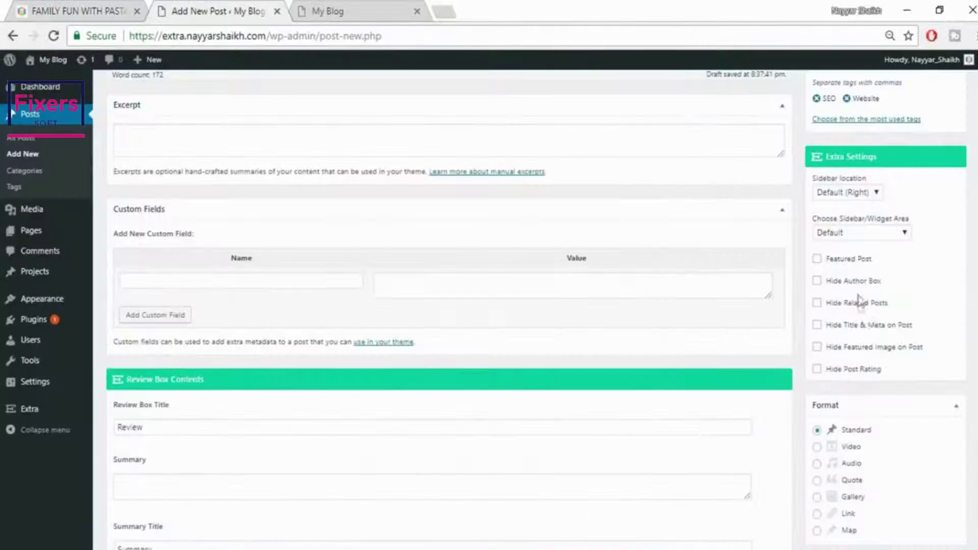
{"action": "scroll", "coordinate": [847, 337], "scroll_direction": "down", "scroll_amount": 2}
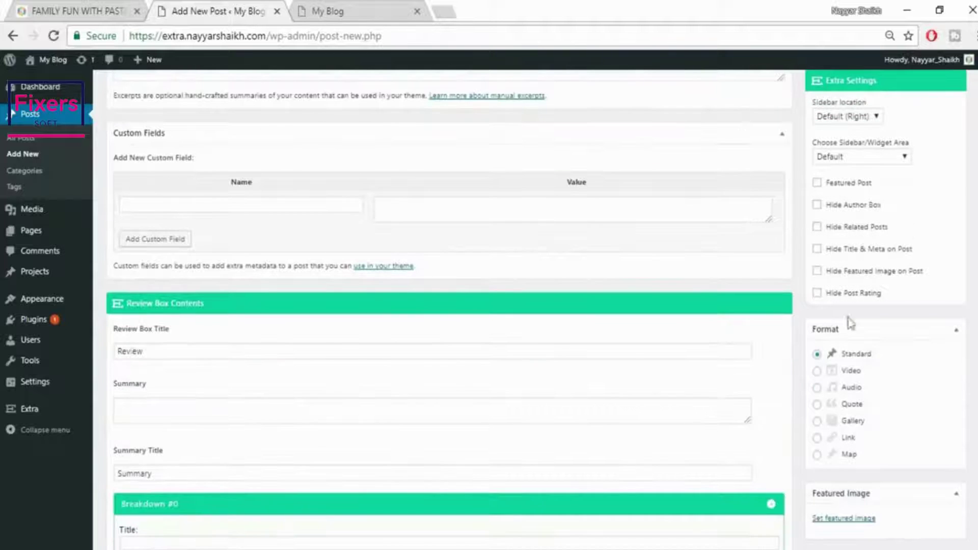
{"action": "left_click", "coordinate": [73, 7]}
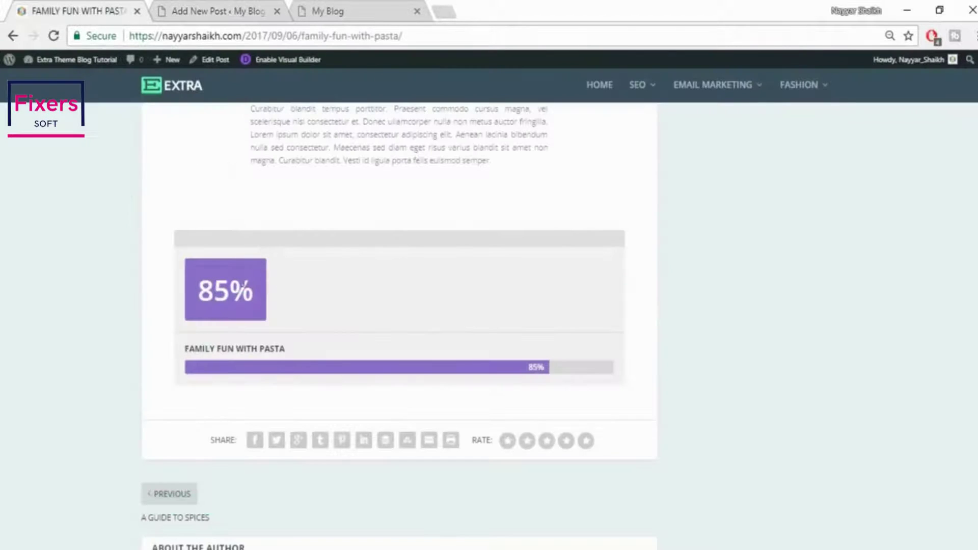
{"action": "left_click", "coordinate": [224, 11]}
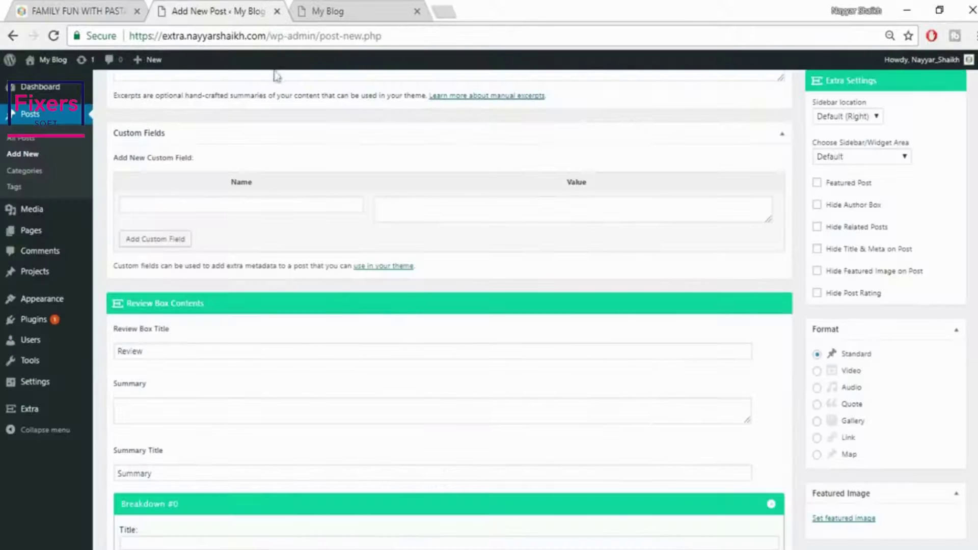
{"action": "scroll", "coordinate": [357, 366], "scroll_direction": "down", "scroll_amount": 3}
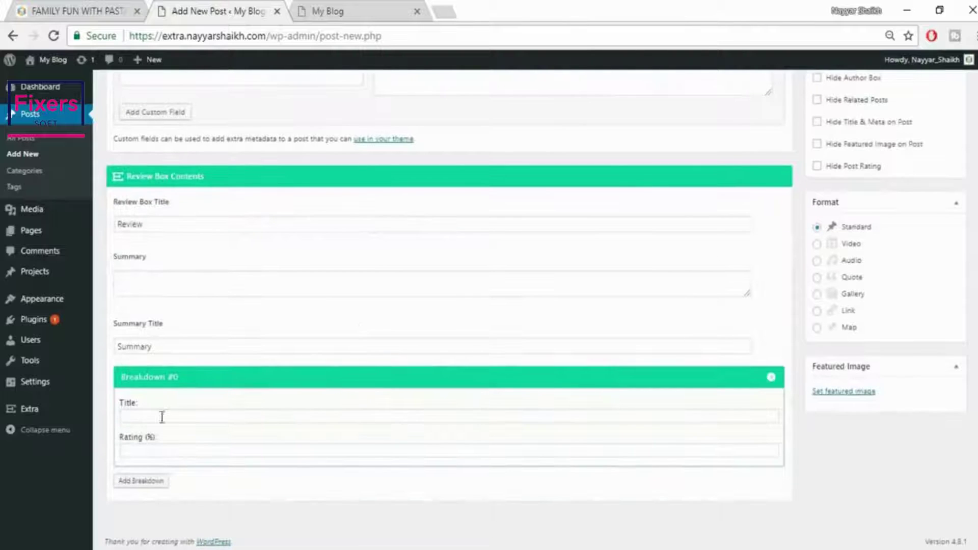
Fill the first review breakdown with title Design and rating 90
{"action": "left_click", "coordinate": [162, 422]}
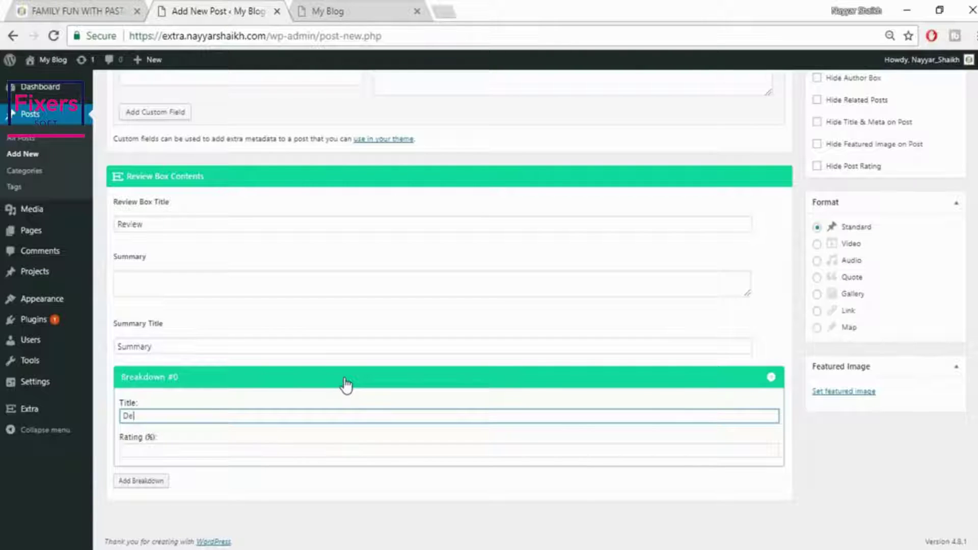
{"action": "type", "text": "n"}
{"action": "left_click", "coordinate": [297, 465]}
{"action": "left_click", "coordinate": [307, 450]}
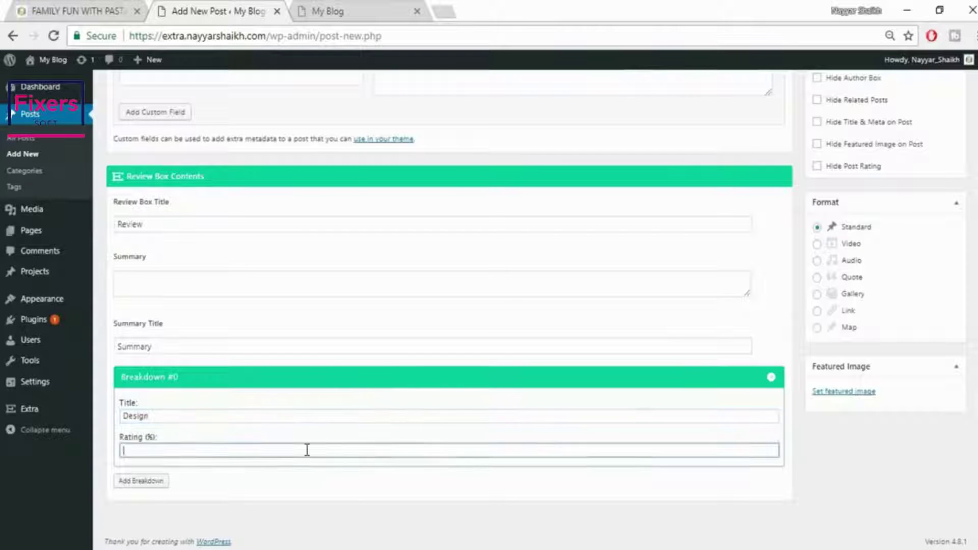
{"action": "type", "text": "90"}
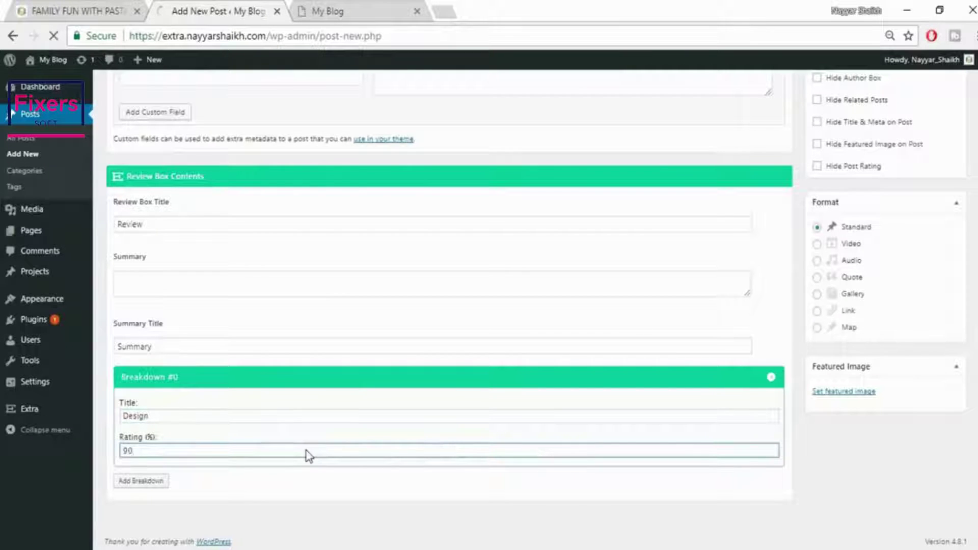
Add a second breakdown titled Easy with rating 80
{"action": "left_click", "coordinate": [156, 483]}
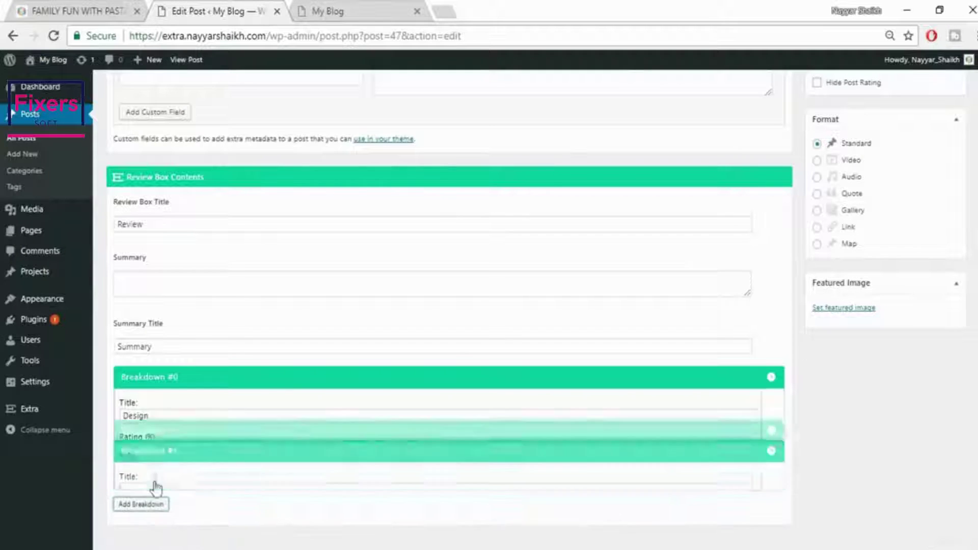
{"action": "left_click", "coordinate": [192, 440]}
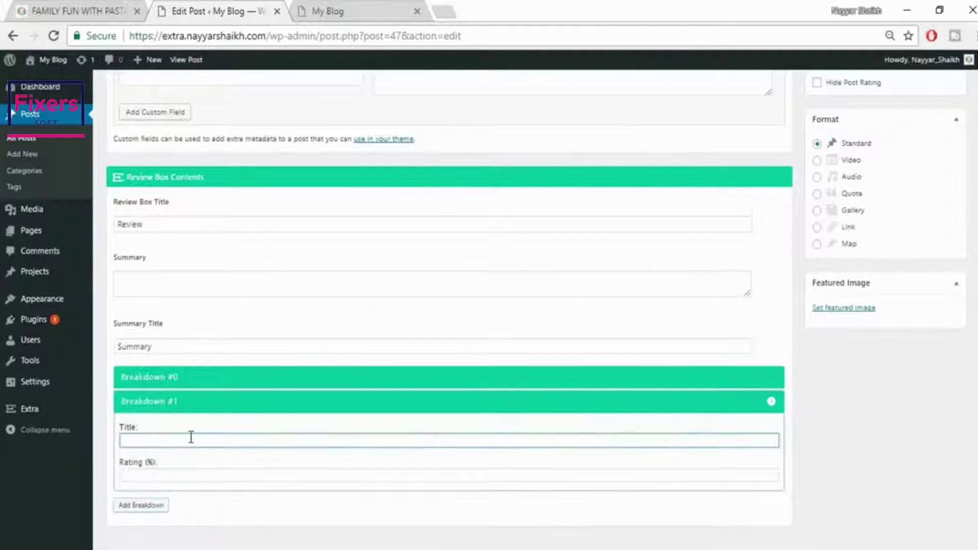
{"action": "type", "text": "Easy"}
{"action": "key", "text": "Tab"}
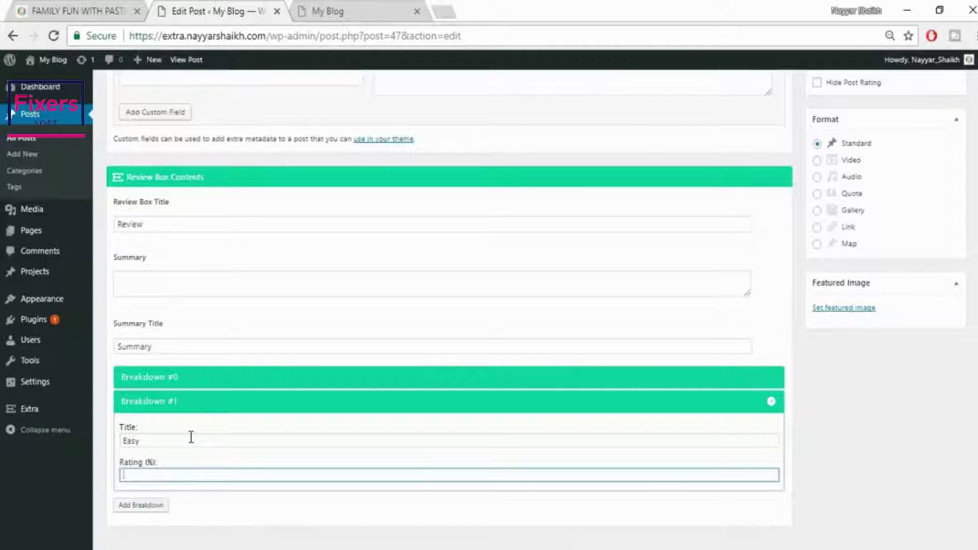
{"action": "type", "text": "80"}
Add a third breakdown 'Mobile Friendly' rated 70, then an empty fourth breakdown
{"action": "left_click", "coordinate": [140, 505]}
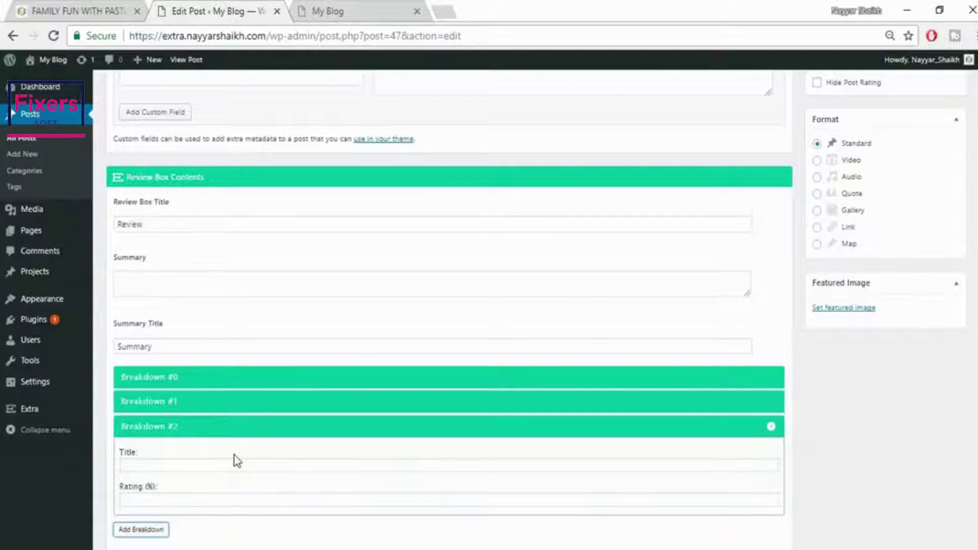
{"action": "left_click", "coordinate": [310, 465]}
{"action": "type", "text": "Mob"}
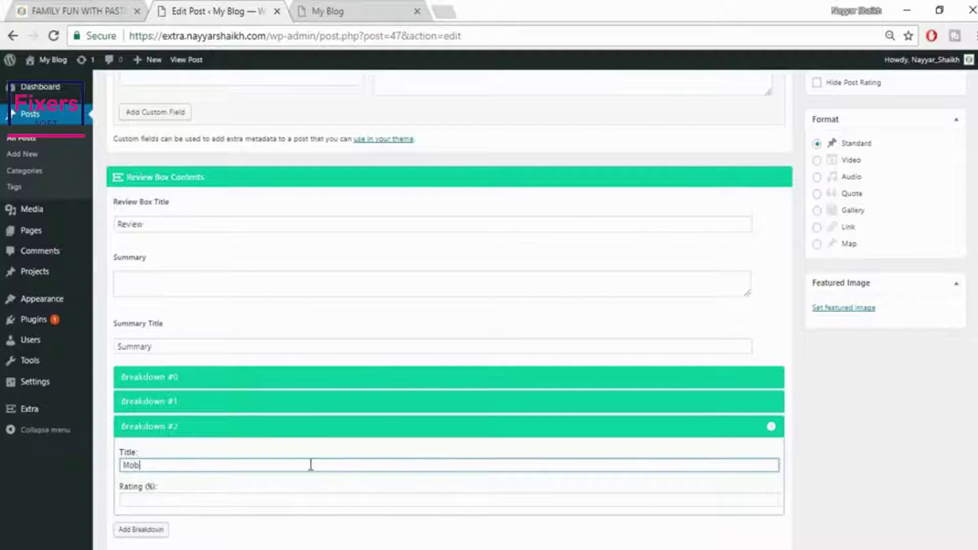
{"action": "type", "text": "ile Friendly"}
{"action": "left_click", "coordinate": [278, 500]}
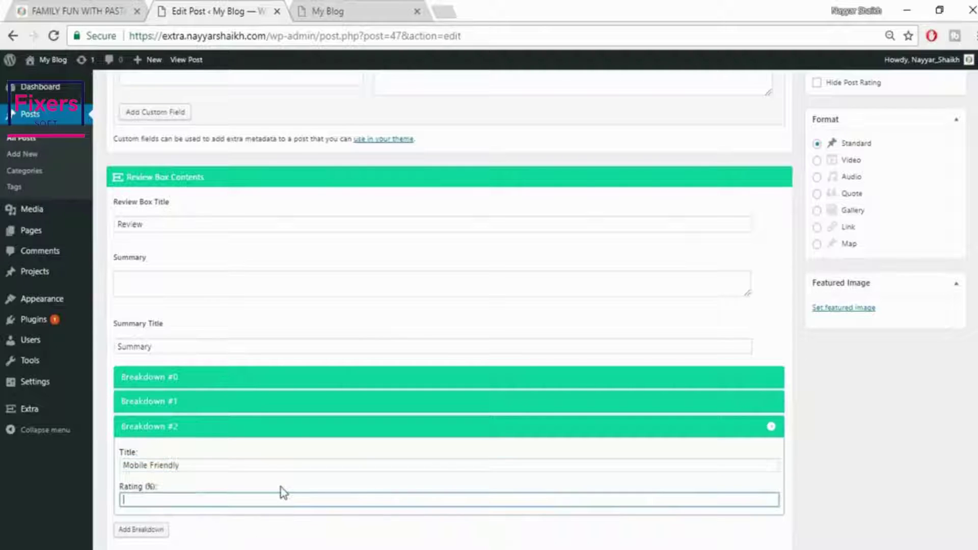
{"action": "type", "text": "70"}
{"action": "left_click", "coordinate": [152, 530]}
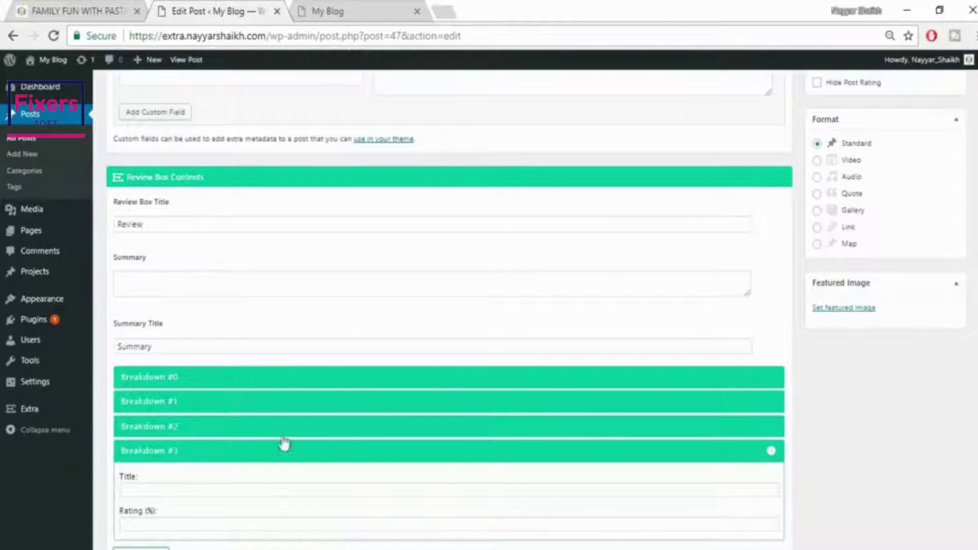
Enter 'This theme is just Amazing!' in the Review Box Summary field
{"action": "scroll", "coordinate": [357, 382], "scroll_direction": "up", "scroll_amount": 2}
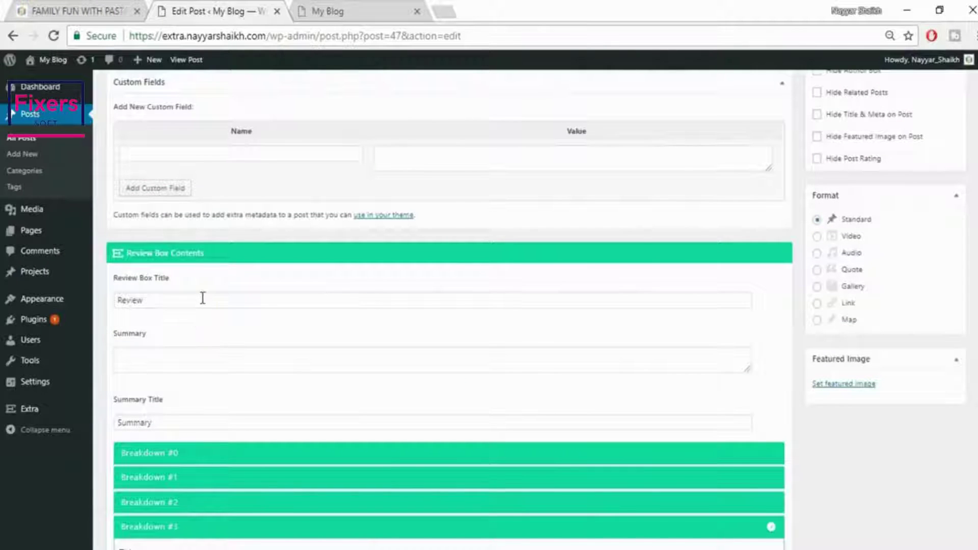
{"action": "left_click", "coordinate": [202, 299]}
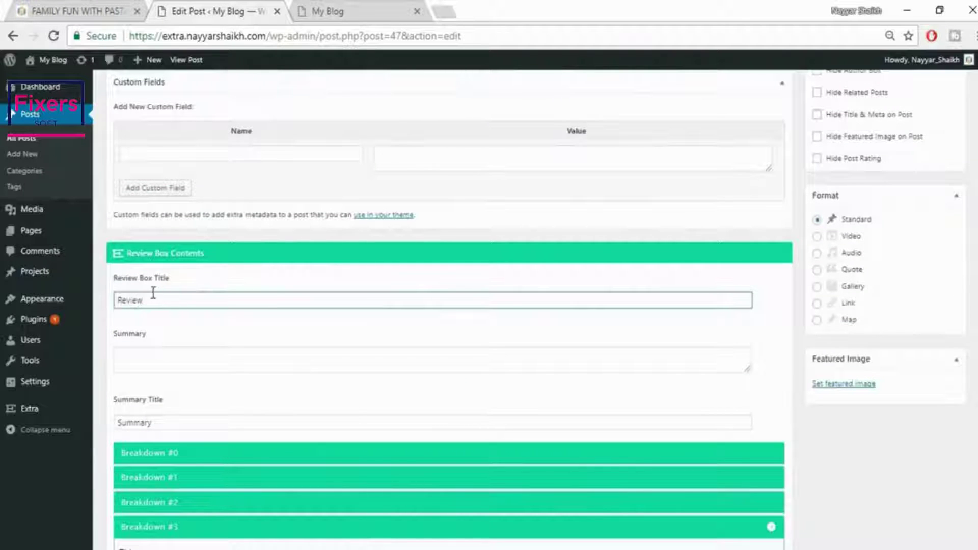
{"action": "left_click", "coordinate": [166, 363]}
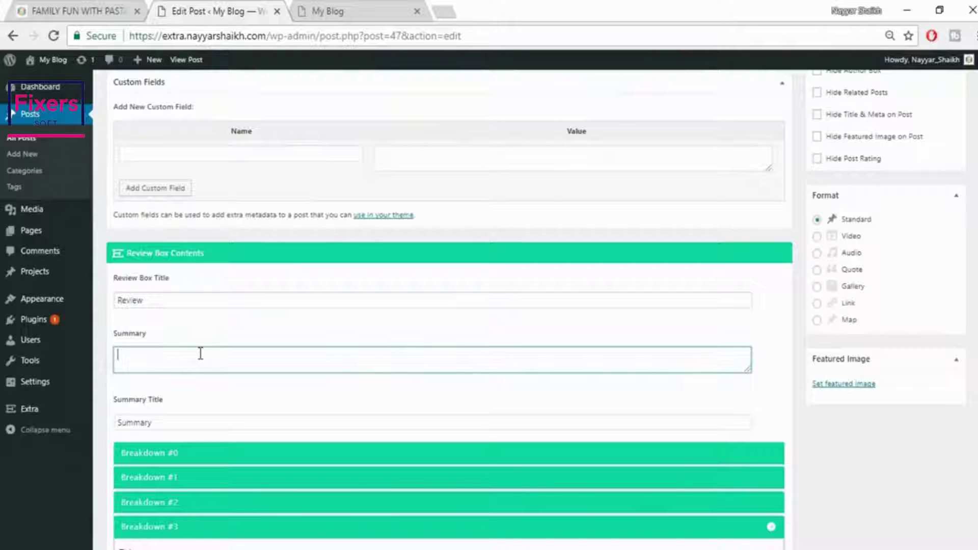
{"action": "type", "text": "This theme is just "}
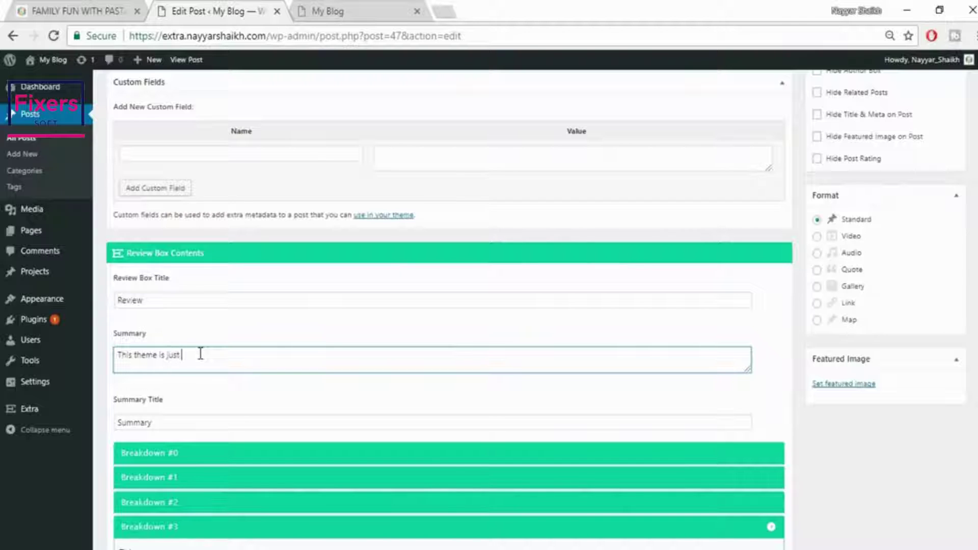
{"action": "type", "text": "Amazing!"}
{"action": "scroll", "coordinate": [858, 486], "scroll_direction": "down", "scroll_amount": 3}
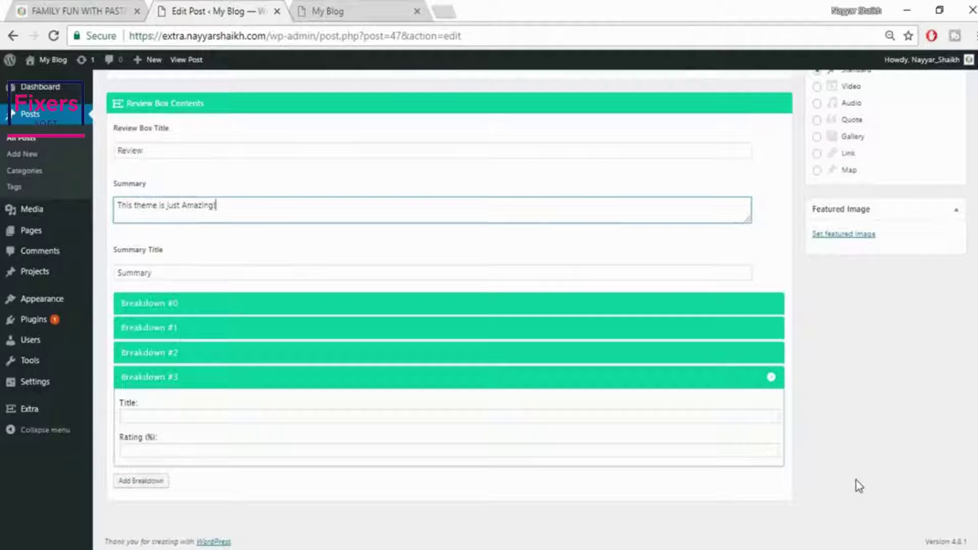
{"action": "scroll", "coordinate": [970, 458], "scroll_direction": "up", "scroll_amount": 10}
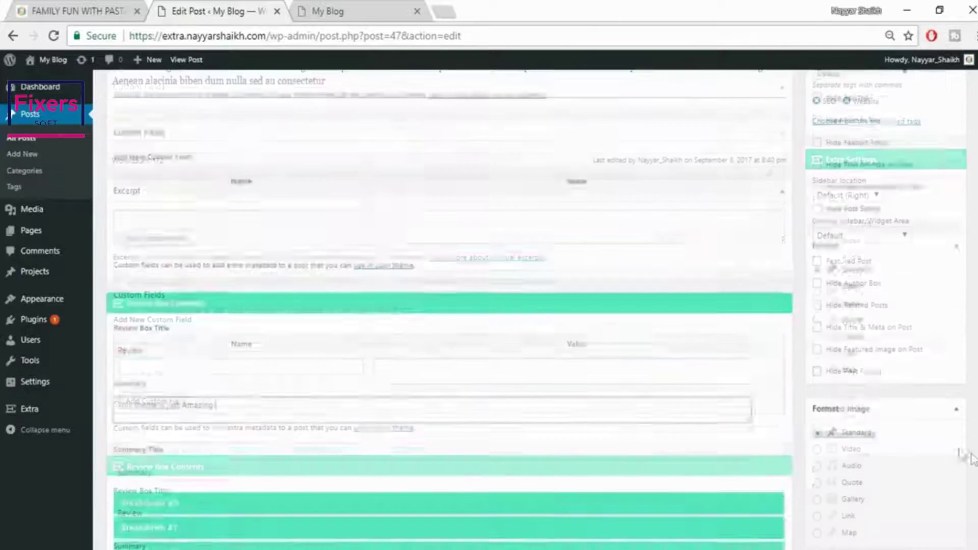
{"action": "scroll", "coordinate": [973, 459], "scroll_direction": "down", "scroll_amount": 3}
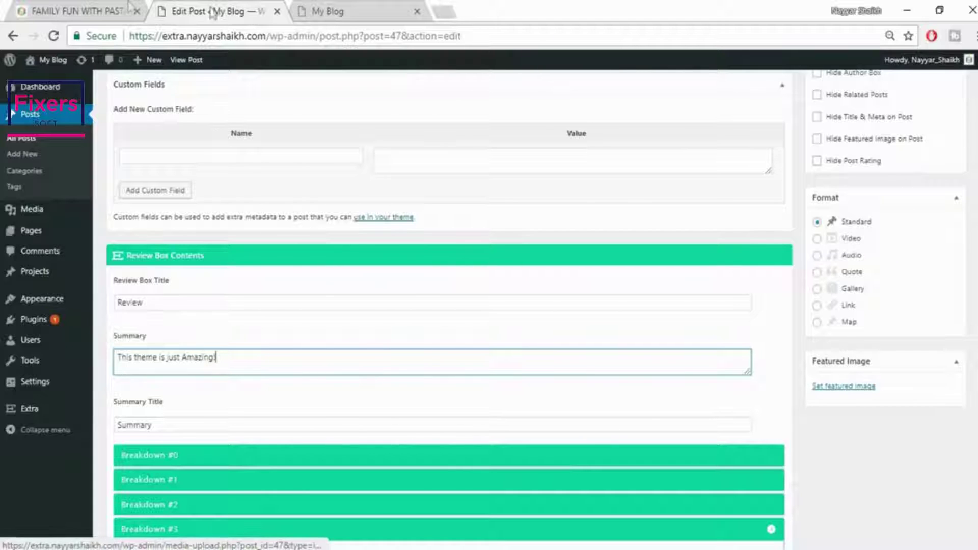
{"action": "left_click", "coordinate": [79, 8]}
{"action": "scroll", "coordinate": [537, 360], "scroll_direction": "up", "scroll_amount": 15}
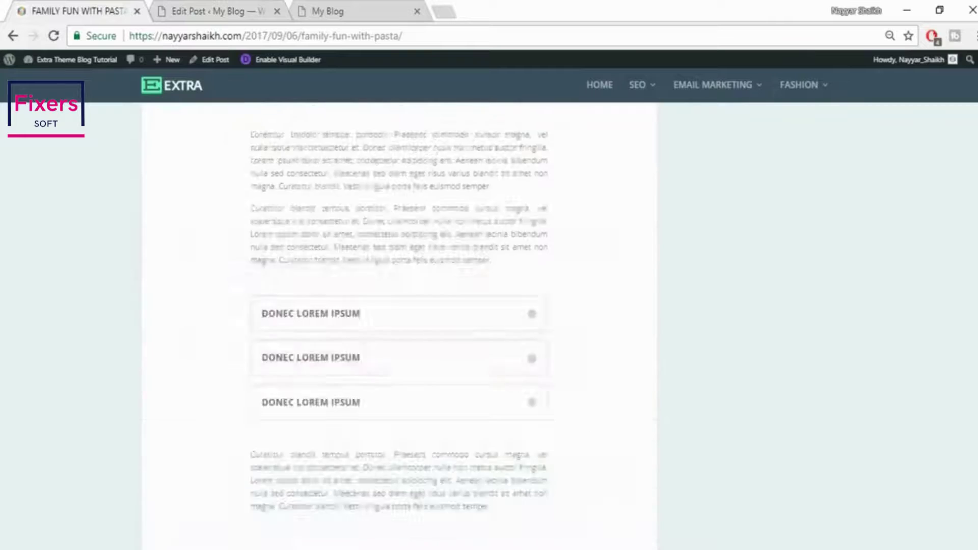
{"action": "scroll", "coordinate": [537, 360], "scroll_direction": "down", "scroll_amount": 5}
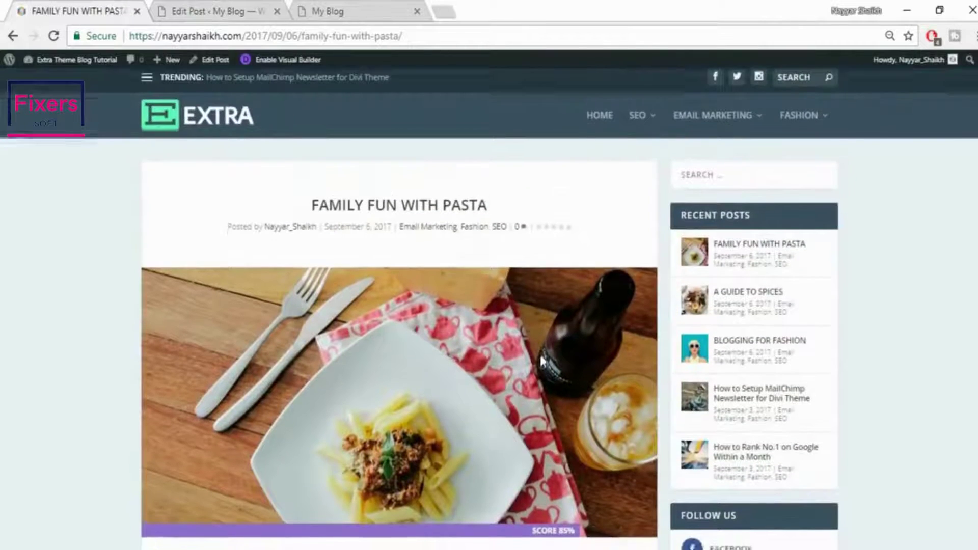
{"action": "scroll", "coordinate": [708, 201], "scroll_direction": "up", "scroll_amount": 3}
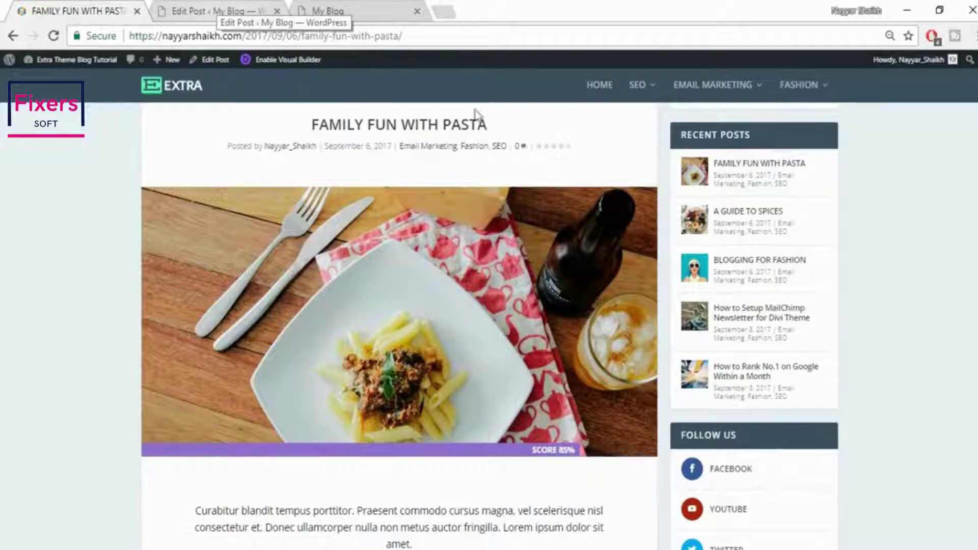
{"action": "scroll", "coordinate": [541, 333], "scroll_direction": "up", "scroll_amount": 2}
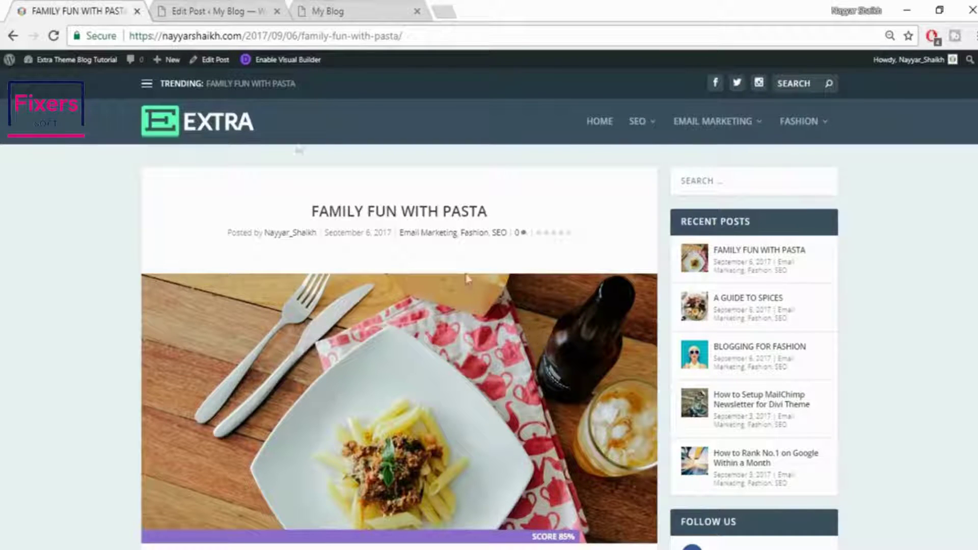
{"action": "left_click", "coordinate": [238, 15]}
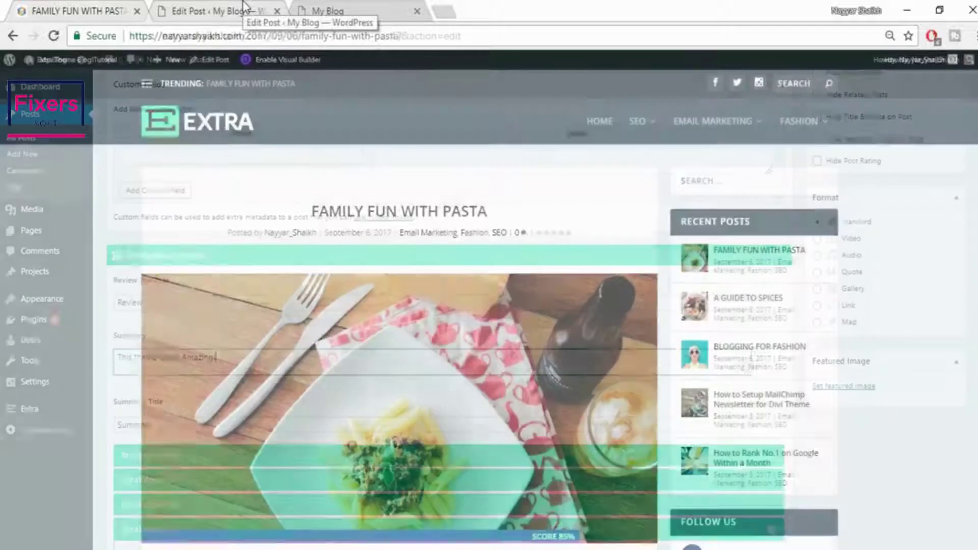
Upload kid-950x640.jpg from the computer and set it as the post's featured image
{"action": "left_click", "coordinate": [841, 387]}
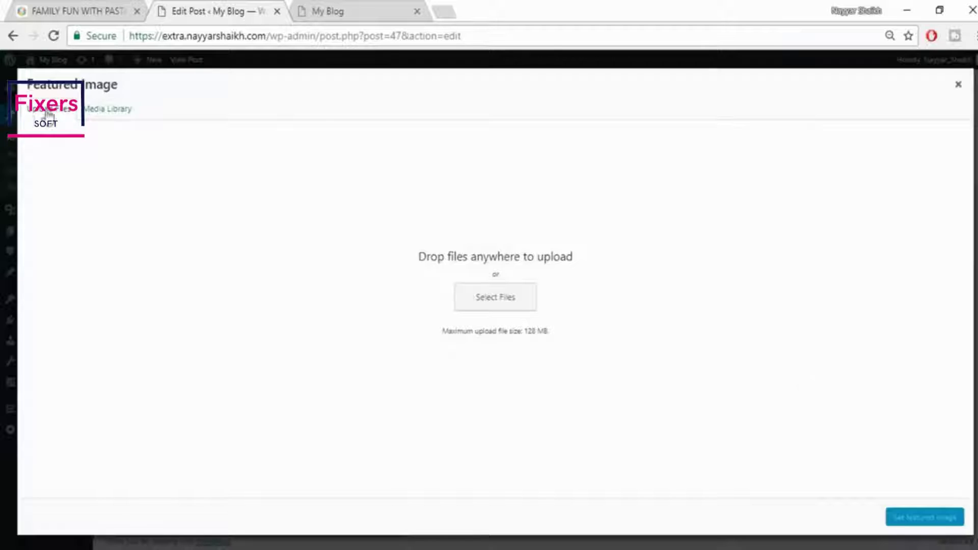
{"action": "left_click", "coordinate": [506, 301]}
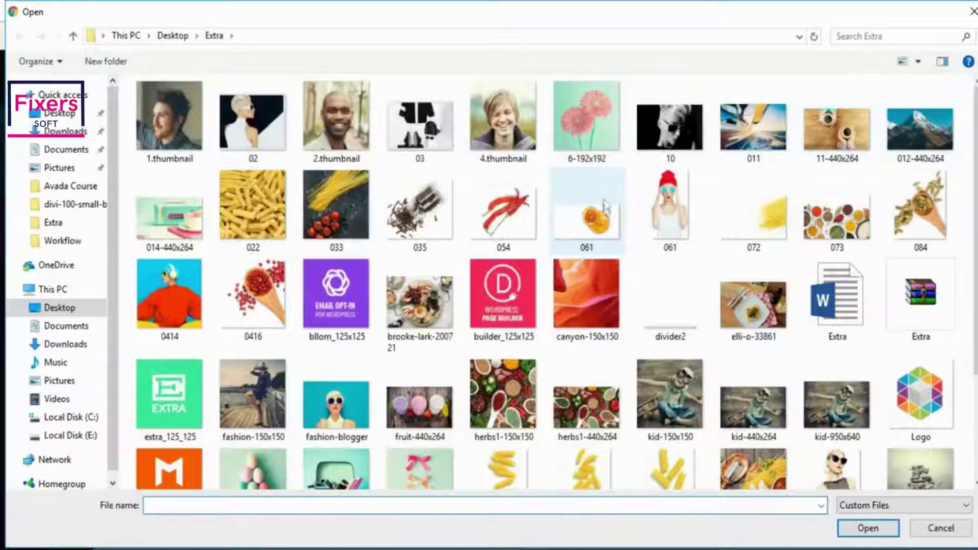
{"action": "scroll", "coordinate": [608, 224], "scroll_direction": "down", "scroll_amount": 3}
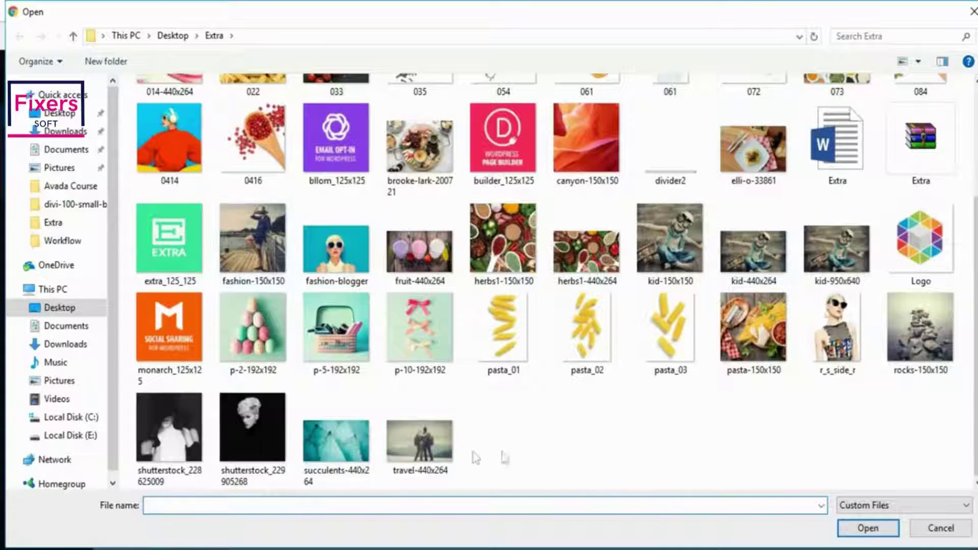
{"action": "scroll", "coordinate": [572, 458], "scroll_direction": "up", "scroll_amount": 3}
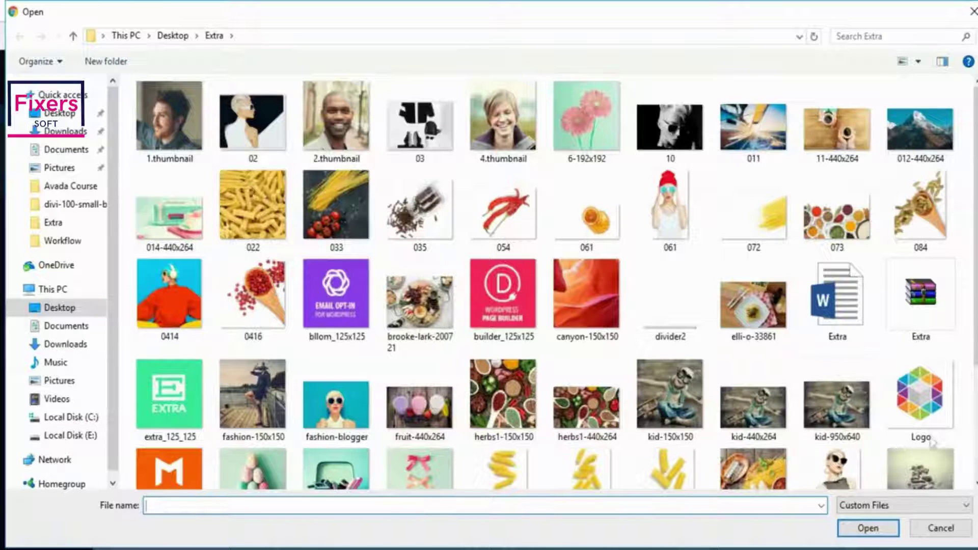
{"action": "scroll", "coordinate": [966, 415], "scroll_direction": "down", "scroll_amount": 3}
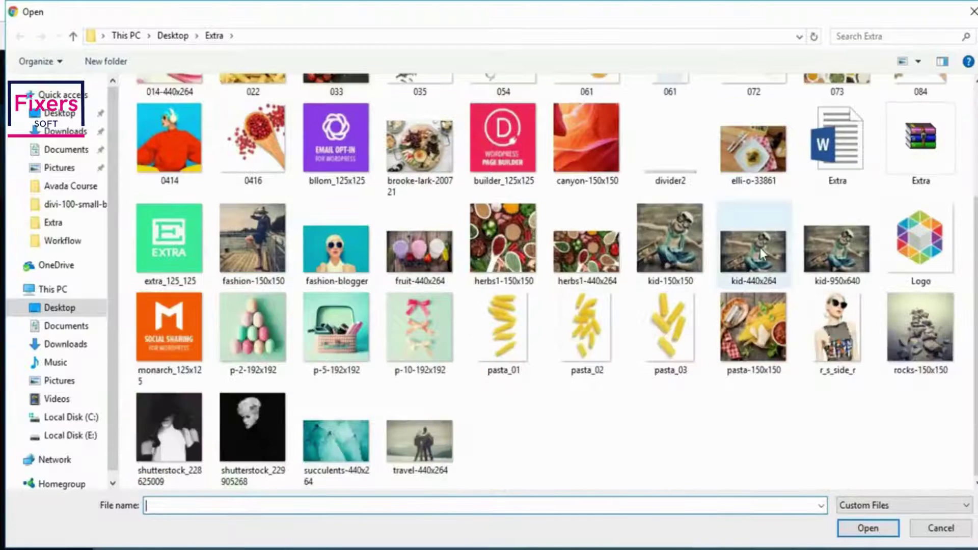
{"action": "left_click", "coordinate": [836, 249]}
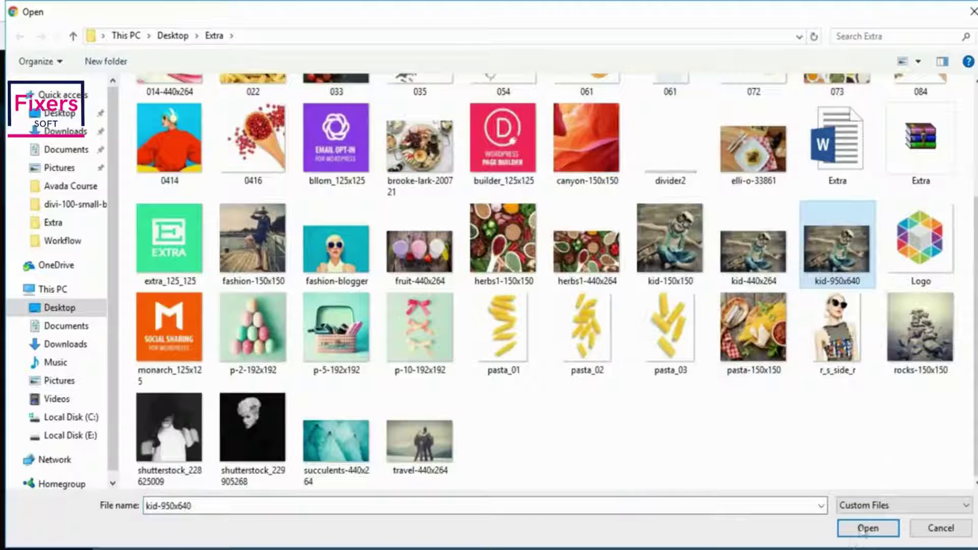
{"action": "left_click", "coordinate": [866, 529]}
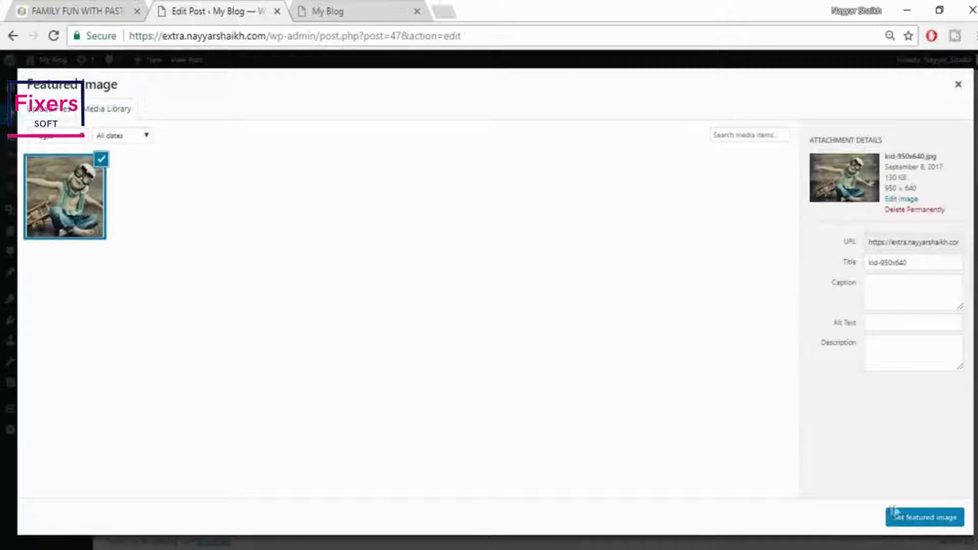
{"action": "left_click", "coordinate": [917, 519]}
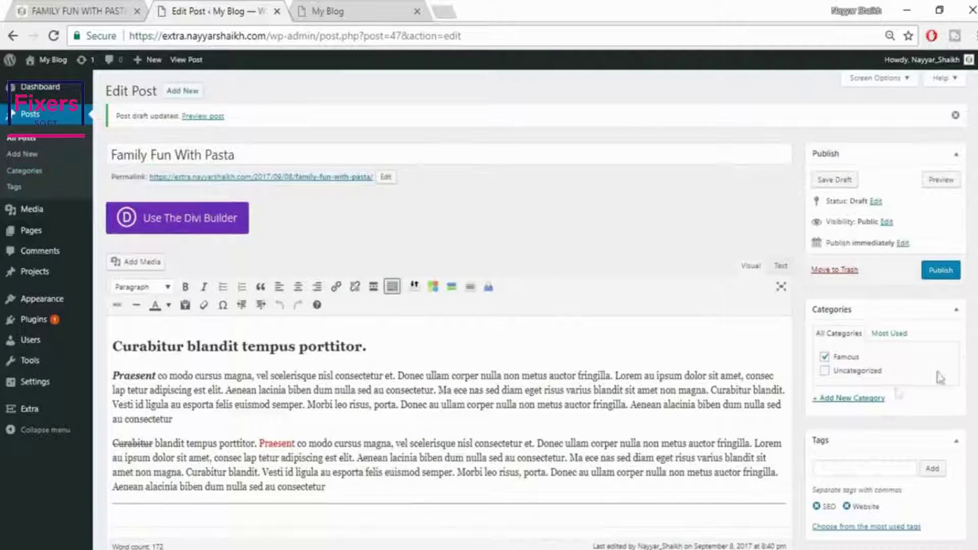
Publish the post and view the live post in a new browser tab
{"action": "left_click", "coordinate": [939, 284]}
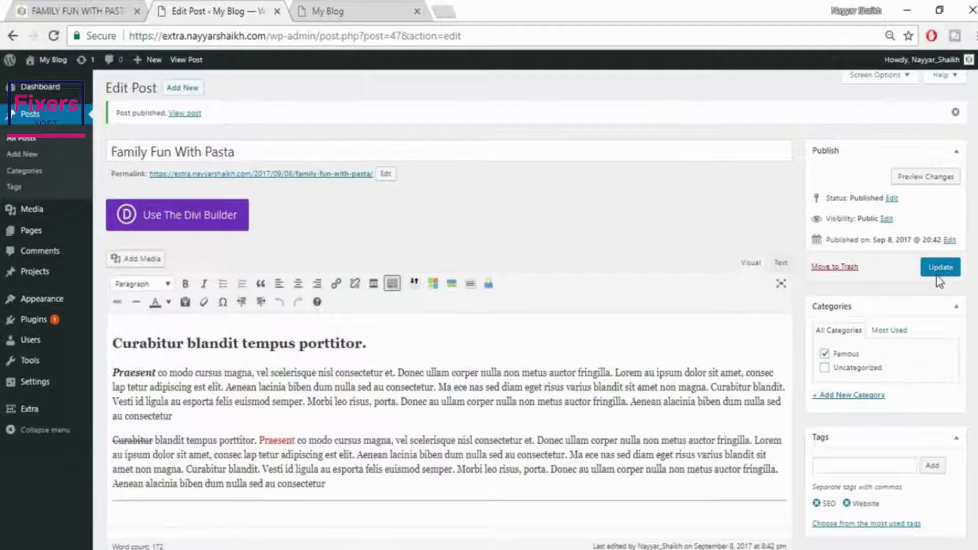
{"action": "right_click", "coordinate": [185, 115]}
{"action": "left_click", "coordinate": [250, 127]}
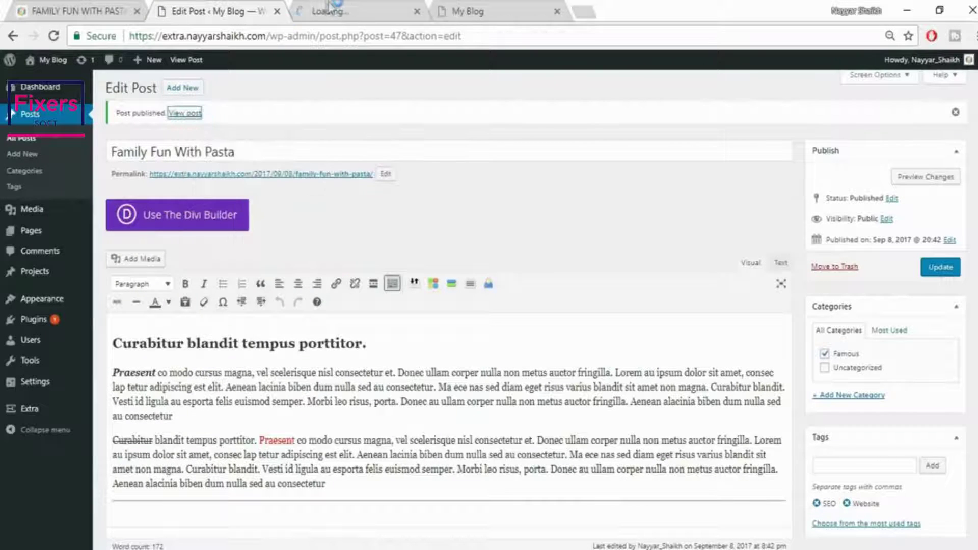
{"action": "left_click", "coordinate": [331, 9]}
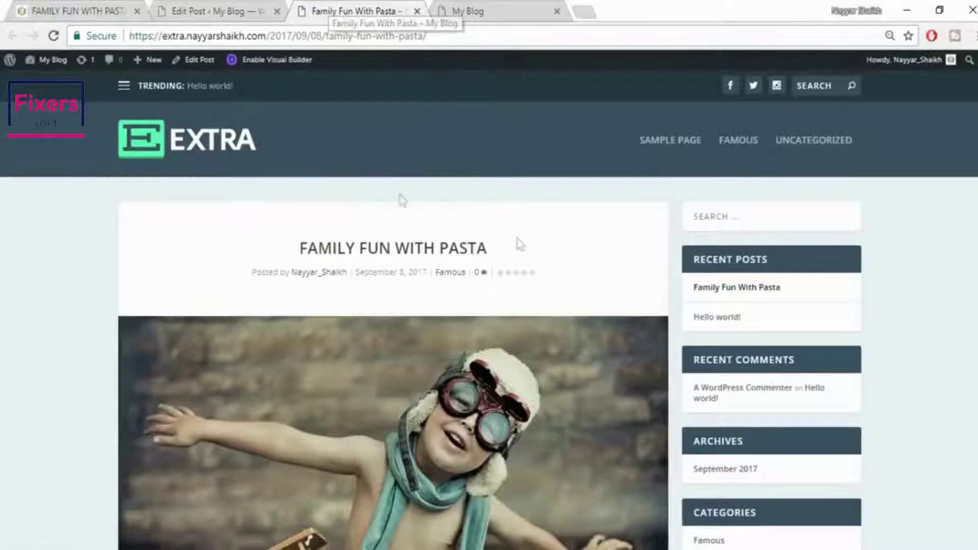
{"action": "left_click_drag", "start_coordinate": [297, 250], "coordinate": [533, 258]}
{"action": "left_click", "coordinate": [525, 268]}
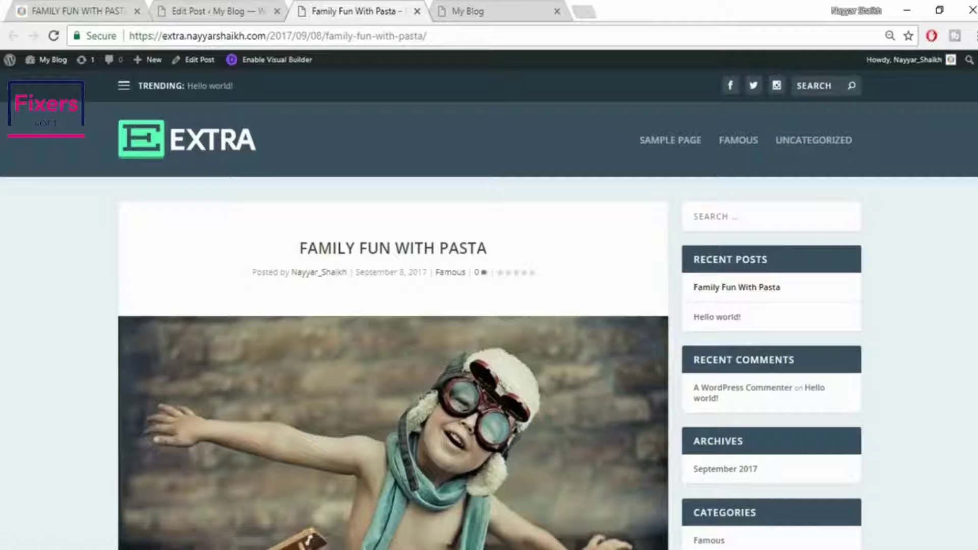
{"action": "scroll", "coordinate": [310, 232], "scroll_direction": "down", "scroll_amount": 4}
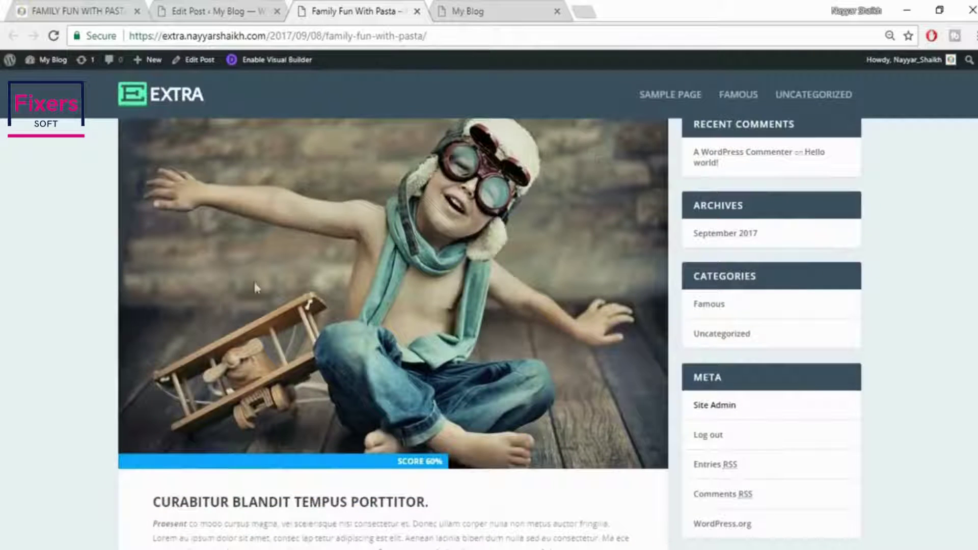
{"action": "scroll", "coordinate": [394, 218], "scroll_direction": "down", "scroll_amount": 2}
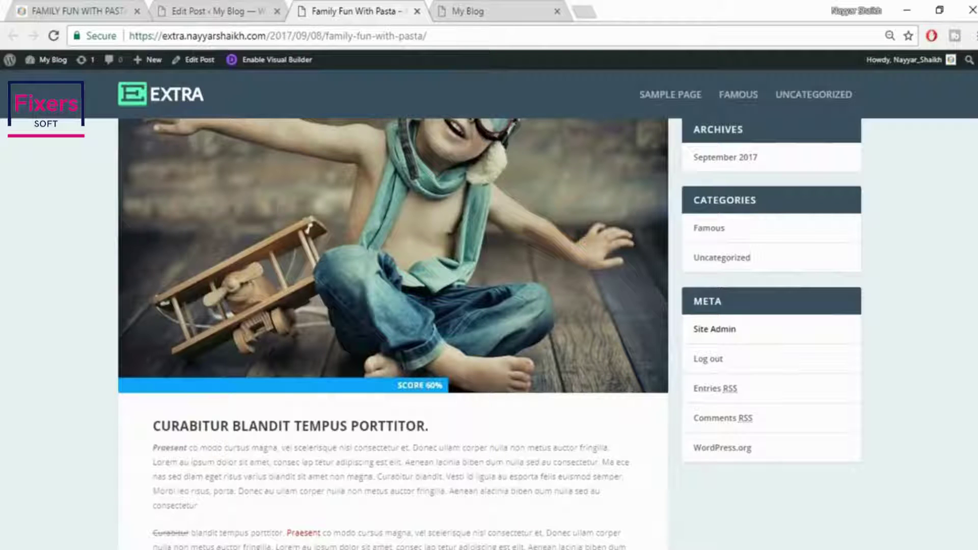
{"action": "scroll", "coordinate": [266, 344], "scroll_direction": "down", "scroll_amount": 4}
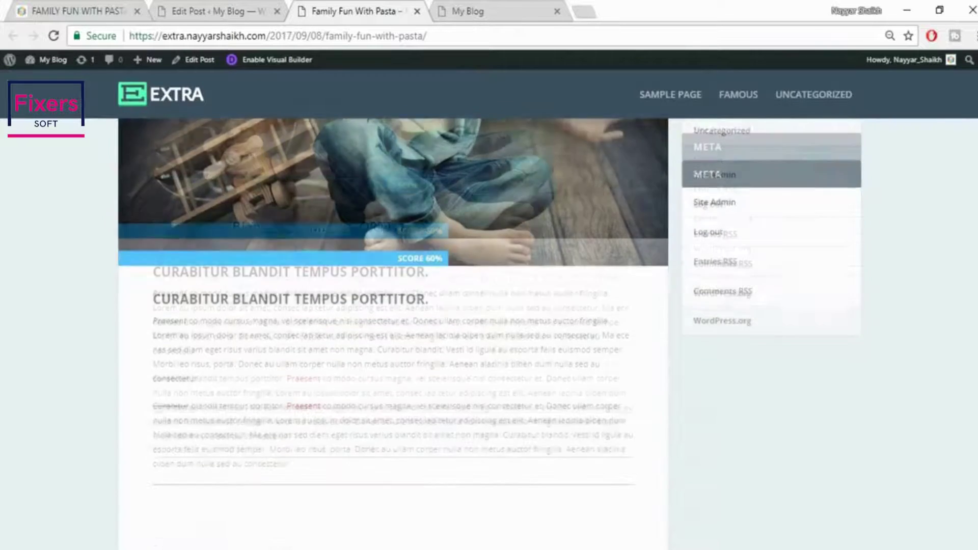
{"action": "left_click_drag", "start_coordinate": [148, 236], "coordinate": [476, 408]}
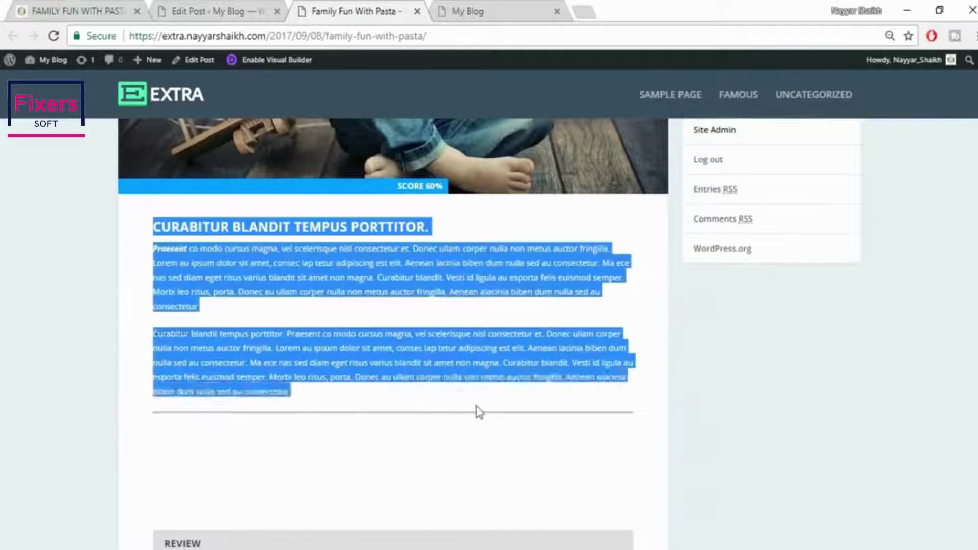
{"action": "left_click", "coordinate": [230, 10]}
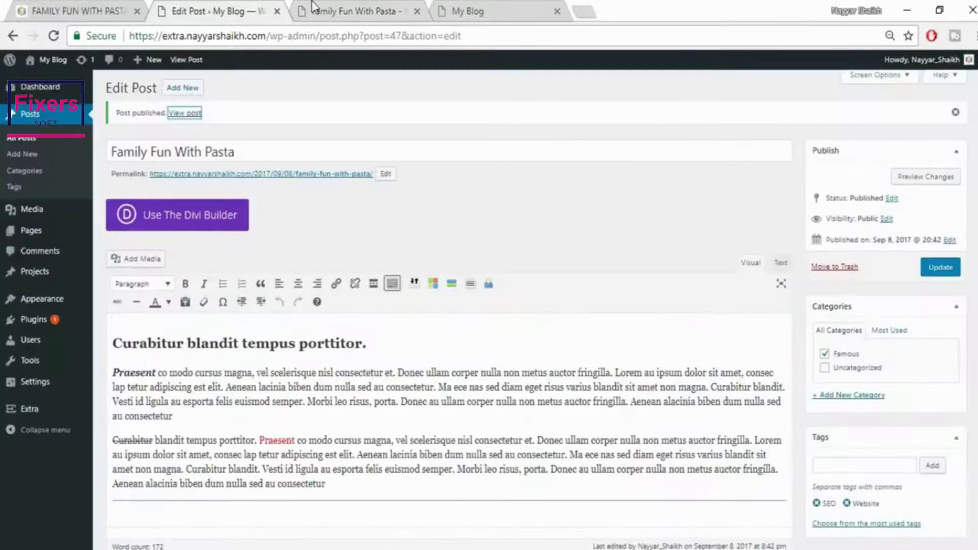
{"action": "left_click", "coordinate": [313, 6]}
{"action": "left_click_drag", "start_coordinate": [153, 334], "coordinate": [180, 334]}
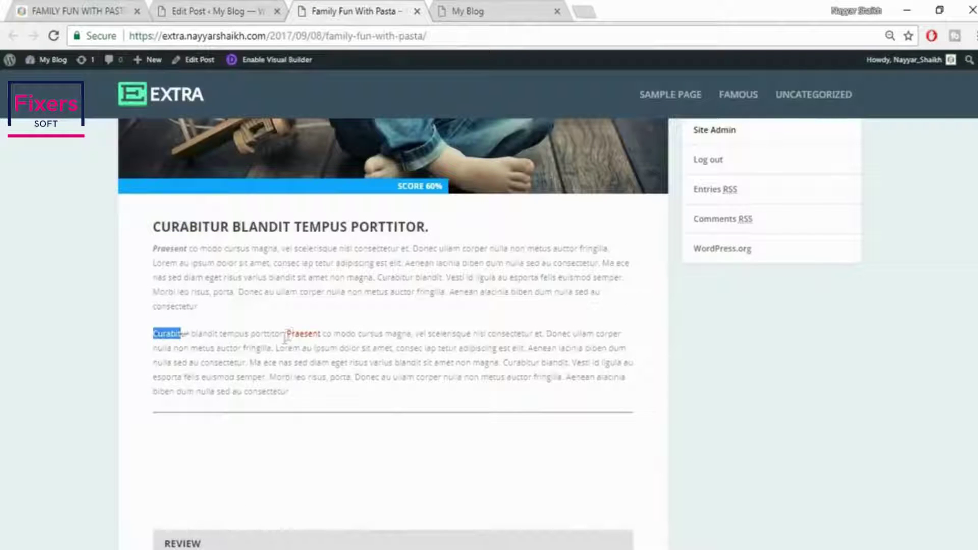
{"action": "left_click_drag", "start_coordinate": [291, 335], "coordinate": [320, 334]}
{"action": "left_click", "coordinate": [382, 250]}
{"action": "left_click_drag", "start_coordinate": [441, 235], "coordinate": [182, 247]}
{"action": "left_click", "coordinate": [172, 257]}
{"action": "left_click", "coordinate": [308, 286]}
{"action": "scroll", "coordinate": [405, 341], "scroll_direction": "down", "scroll_amount": 6}
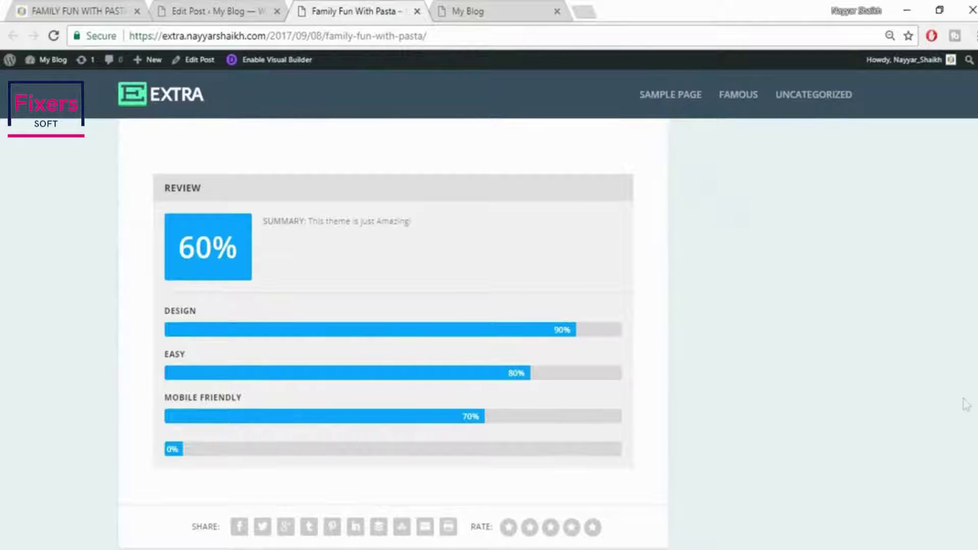
{"action": "scroll", "coordinate": [392, 331], "scroll_direction": "down", "scroll_amount": 5}
{"action": "scroll", "coordinate": [392, 332], "scroll_direction": "up", "scroll_amount": 20}
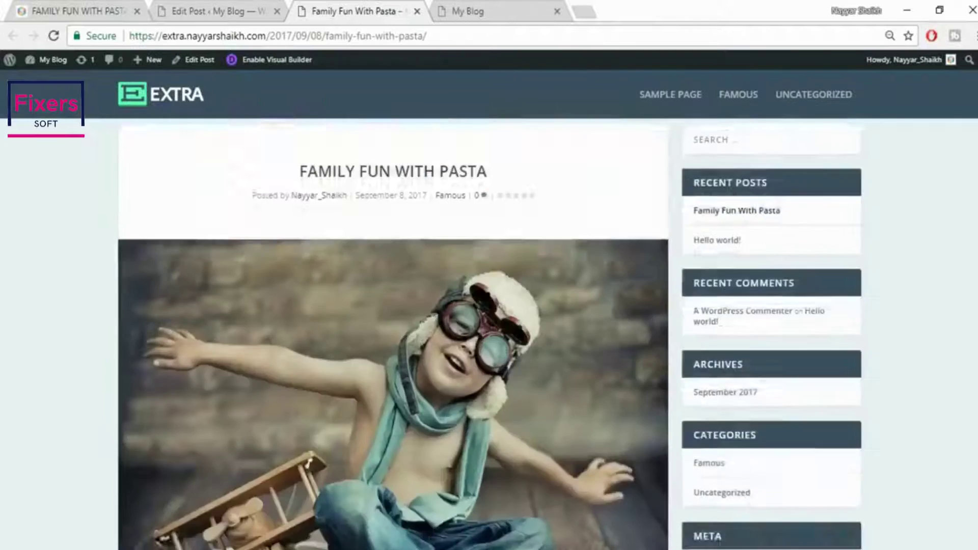
{"action": "scroll", "coordinate": [392, 331], "scroll_direction": "down", "scroll_amount": 10}
{"action": "scroll", "coordinate": [393, 331], "scroll_direction": "up", "scroll_amount": 10}
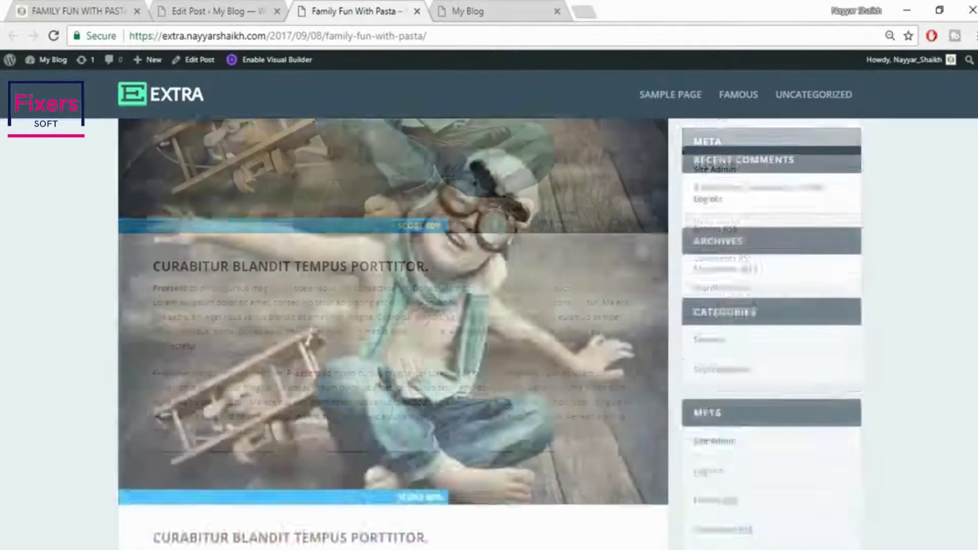
{"action": "scroll", "coordinate": [965, 295], "scroll_direction": "up", "scroll_amount": 2}
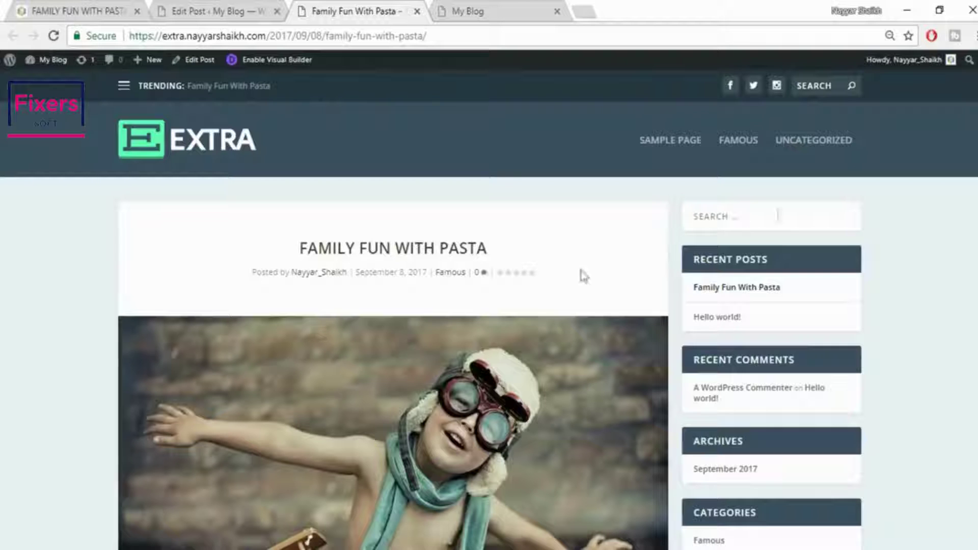
{"action": "scroll", "coordinate": [943, 407], "scroll_direction": "down", "scroll_amount": 15}
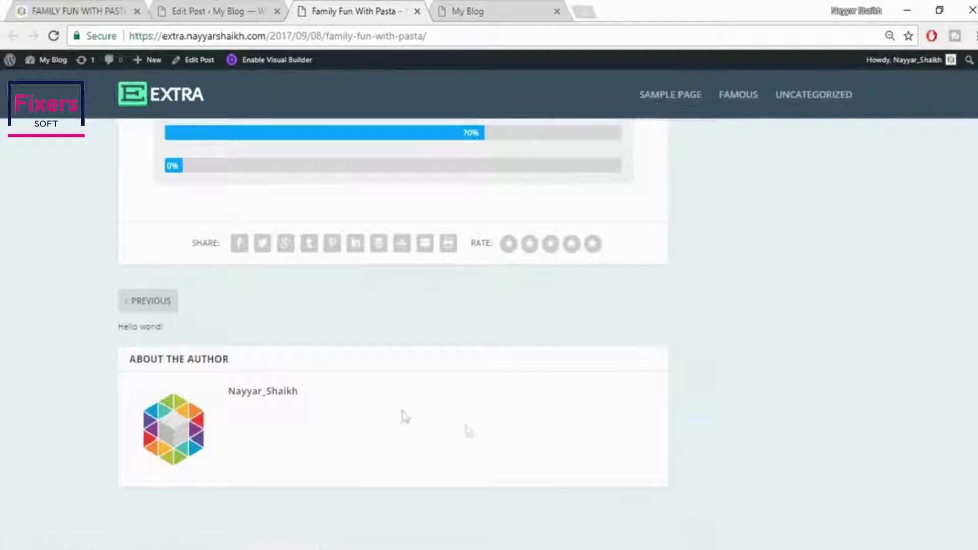
Check the reference post's About the Author bio, then return to the post editor
{"action": "left_click", "coordinate": [76, 9]}
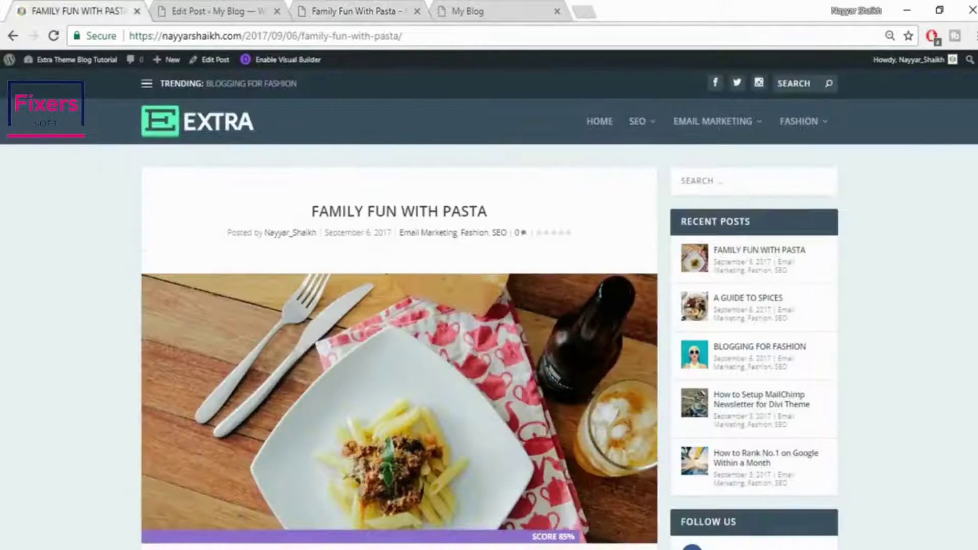
{"action": "scroll", "coordinate": [489, 312], "scroll_direction": "down", "scroll_amount": 20}
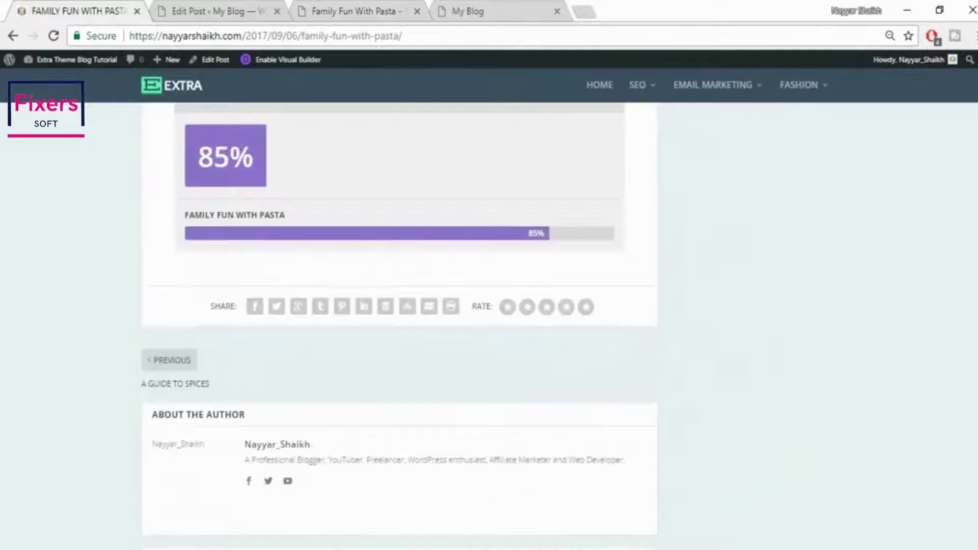
{"action": "left_click_drag", "start_coordinate": [245, 247], "coordinate": [269, 285]}
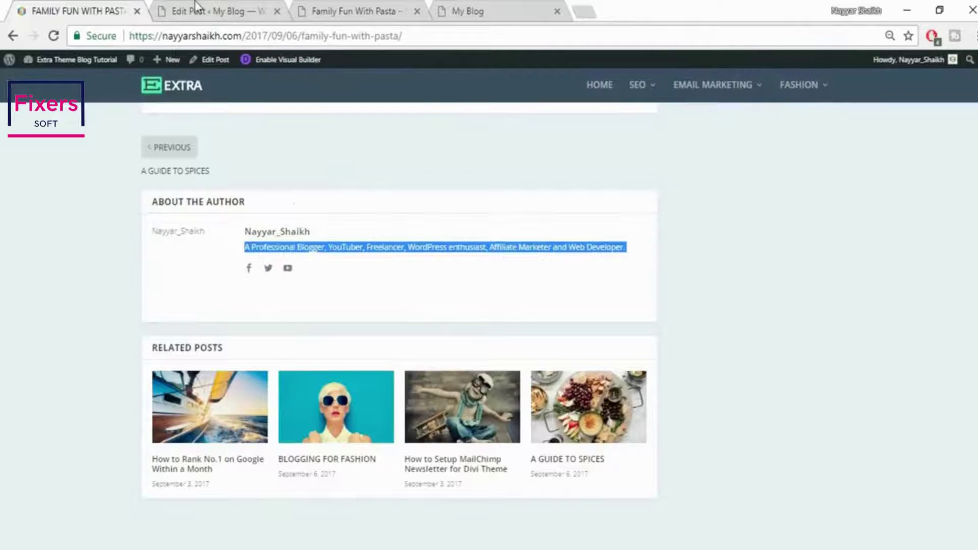
{"action": "left_click", "coordinate": [196, 13]}
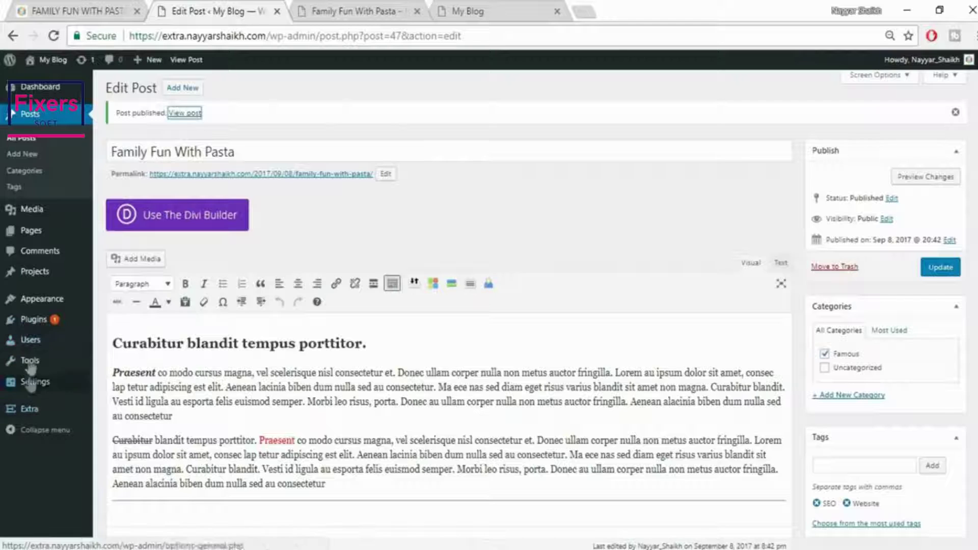
Go to the Users list and edit the administrator account's profile
{"action": "mouse_move", "coordinate": [51, 350]}
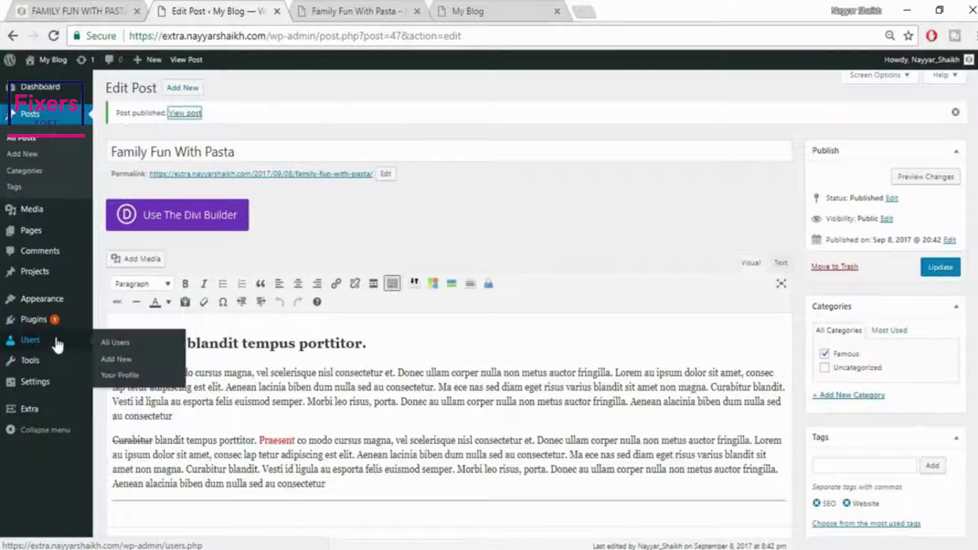
{"action": "left_click", "coordinate": [47, 342]}
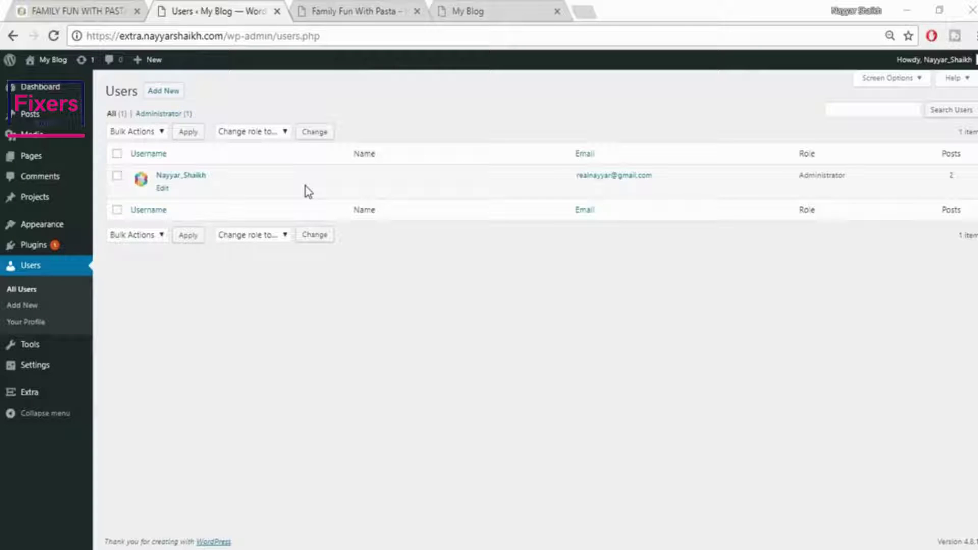
{"action": "left_click", "coordinate": [162, 189]}
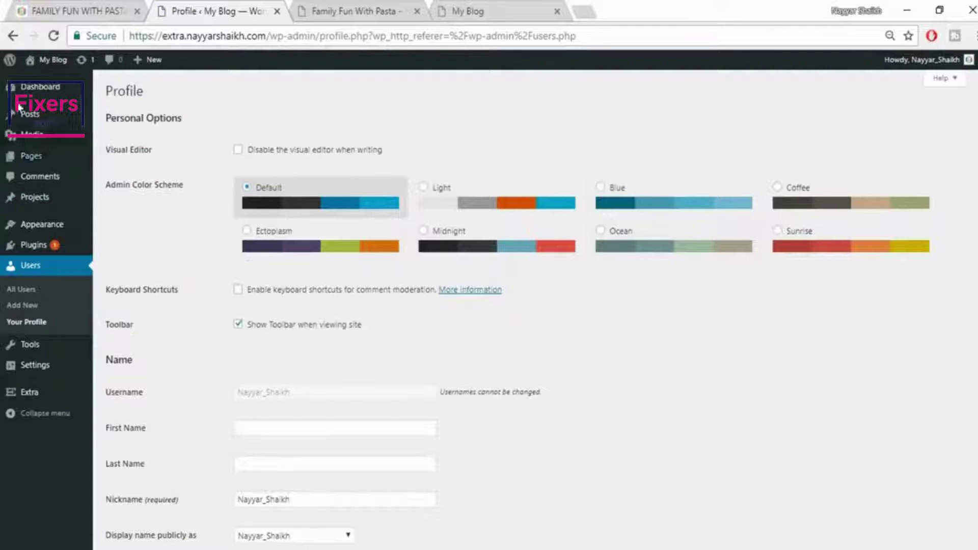
{"action": "left_click", "coordinate": [808, 207]}
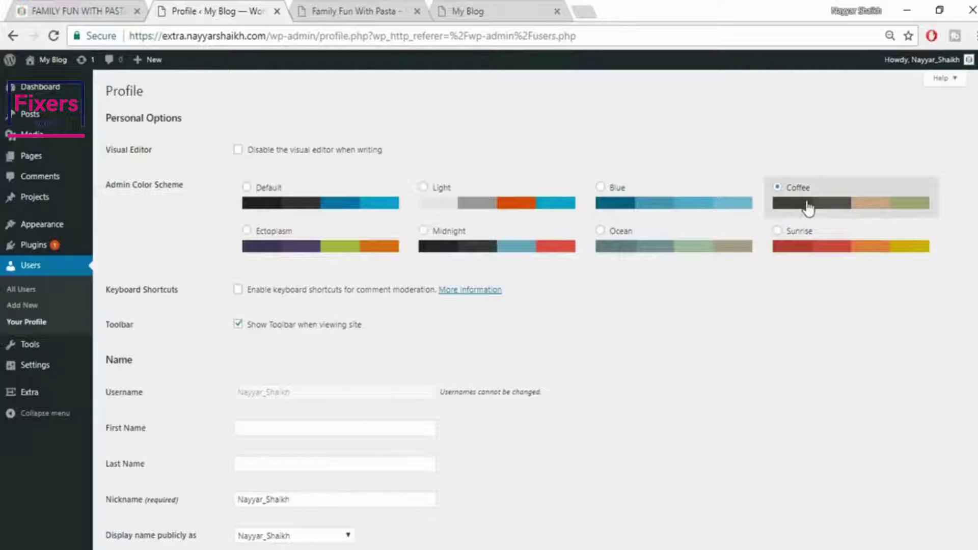
{"action": "left_click", "coordinate": [328, 260]}
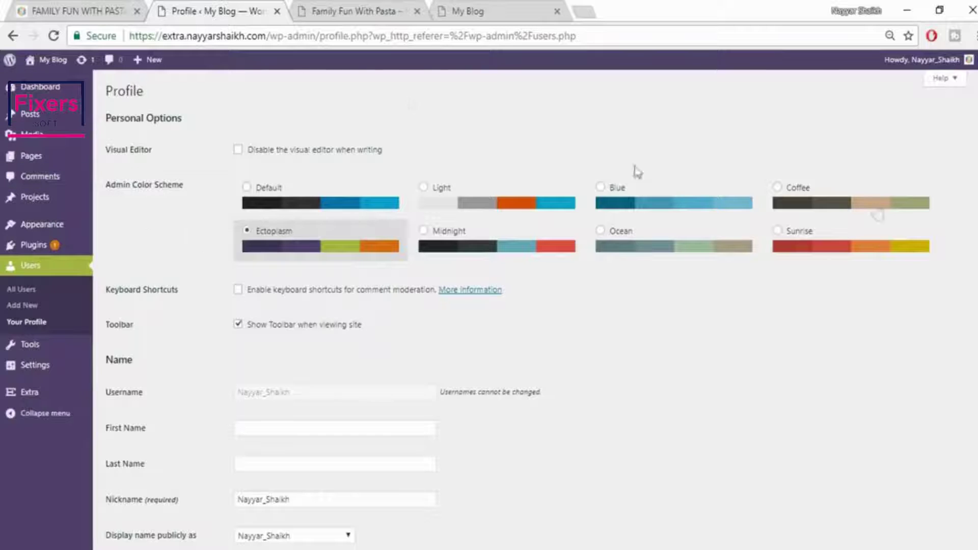
{"action": "left_click", "coordinate": [847, 247]}
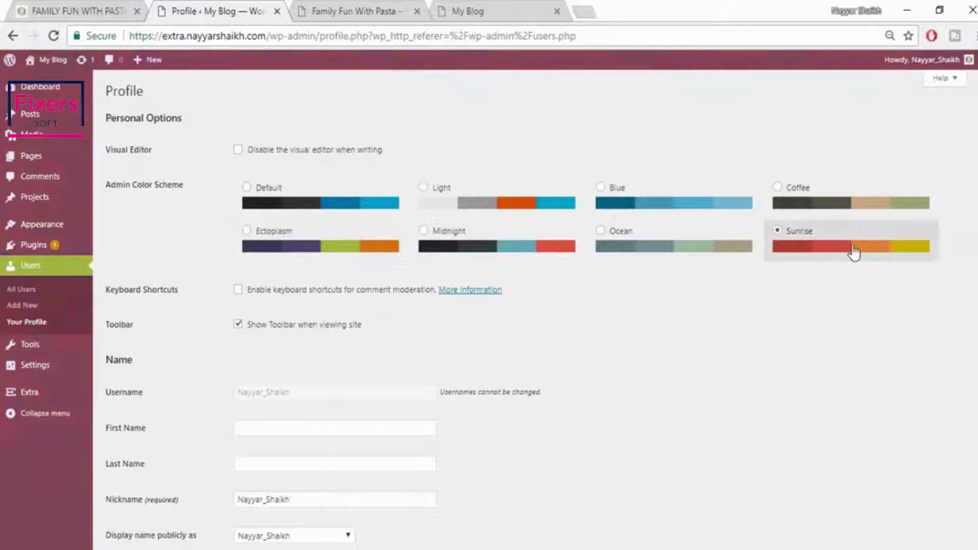
{"action": "left_click", "coordinate": [330, 210]}
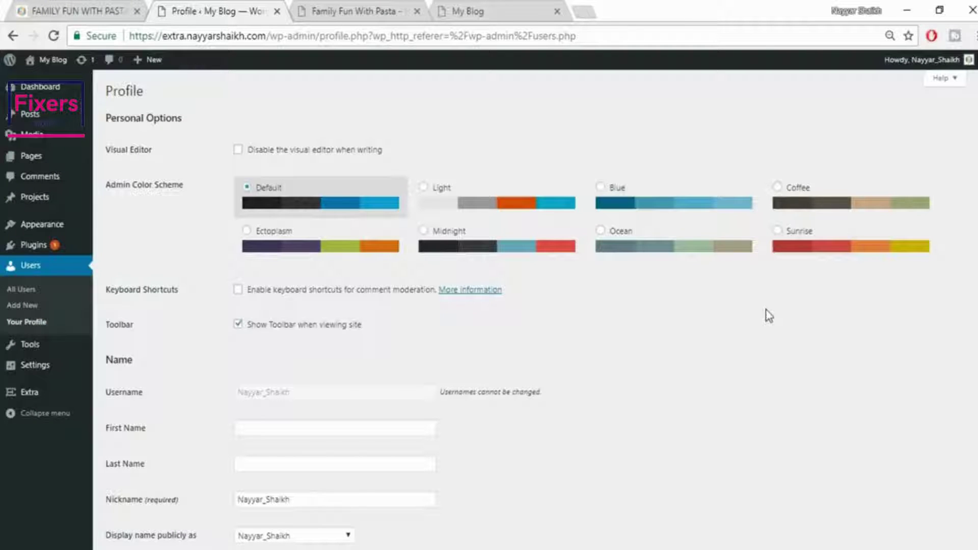
{"action": "scroll", "coordinate": [772, 341], "scroll_direction": "down", "scroll_amount": 4}
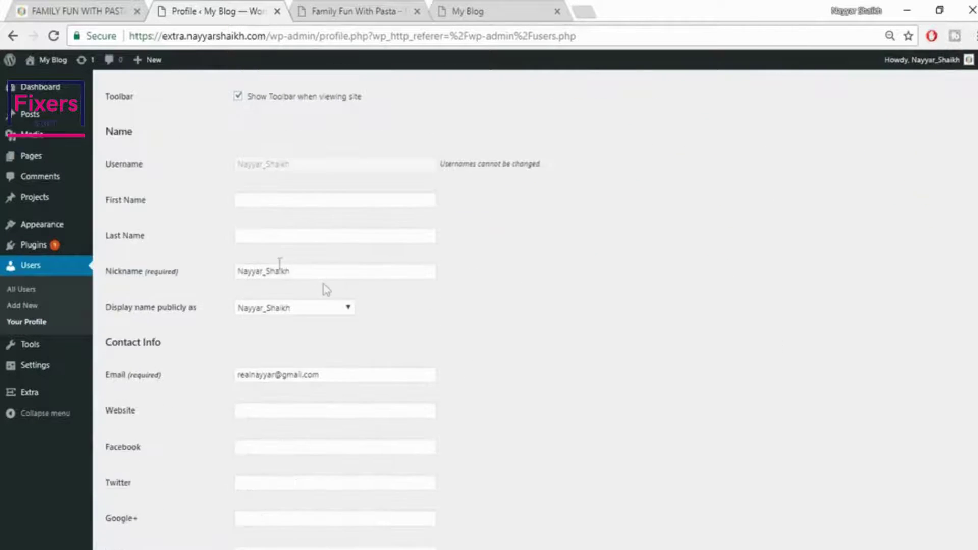
Enter the user's first and last name and display them publicly as first-last name
{"action": "left_click", "coordinate": [268, 202]}
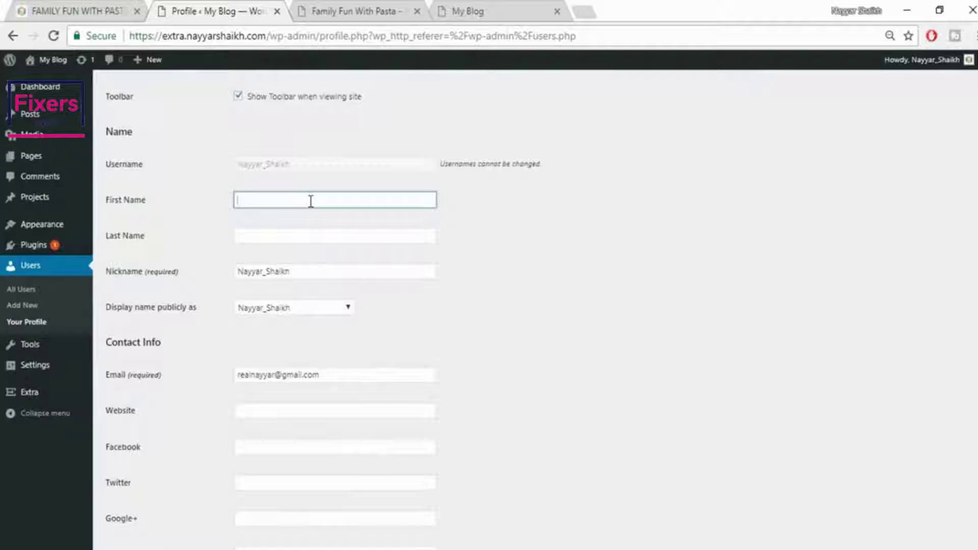
{"action": "type", "text": "Nayya"}
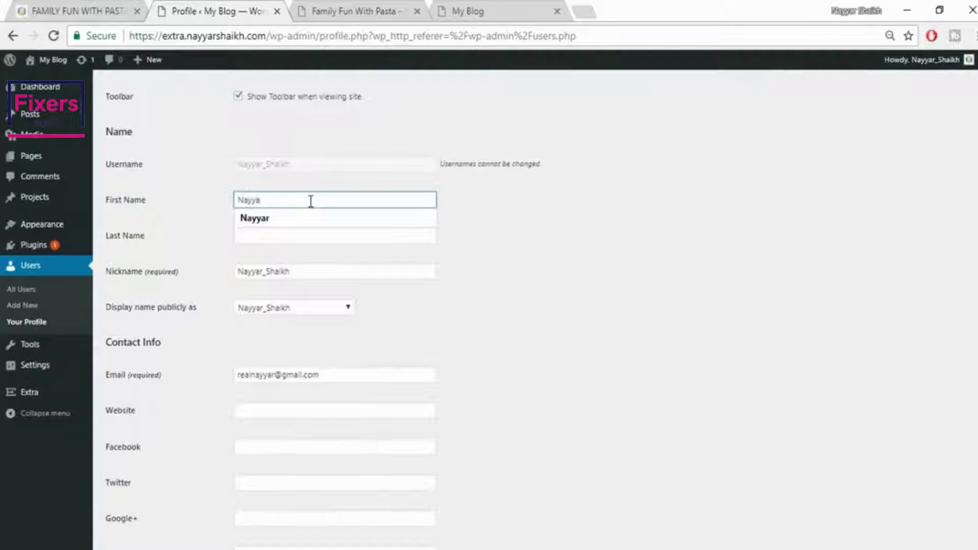
{"action": "type", "text": "r"}
{"action": "key", "text": "Tab"}
{"action": "type", "text": "S"}
{"action": "key", "text": "Down"}
{"action": "key", "text": "Tab"}
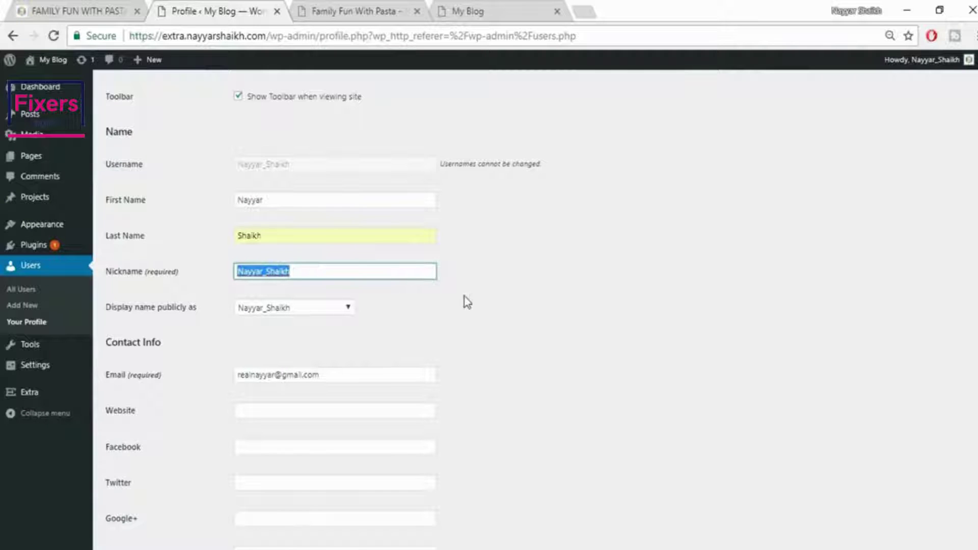
{"action": "left_click", "coordinate": [288, 312]}
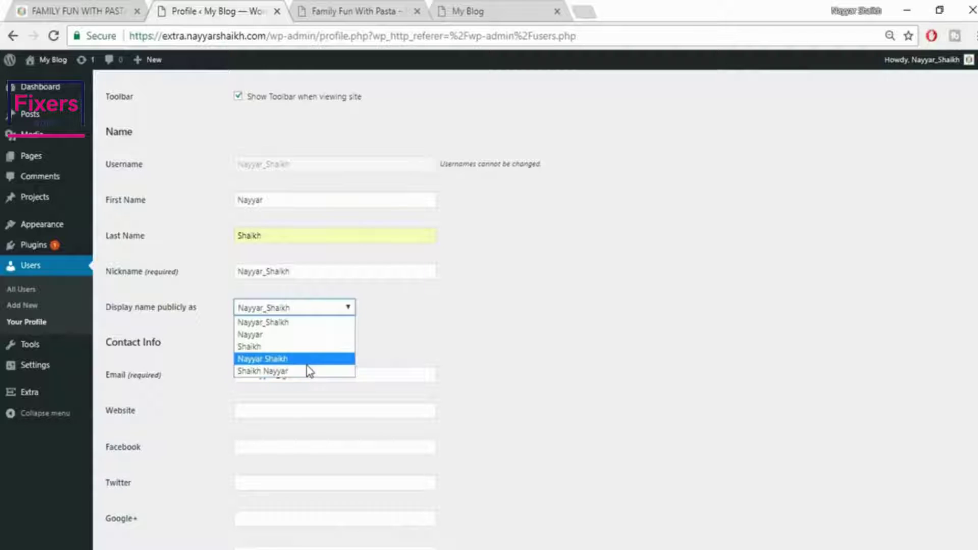
{"action": "left_click", "coordinate": [307, 364]}
{"action": "scroll", "coordinate": [537, 319], "scroll_direction": "down", "scroll_amount": 2}
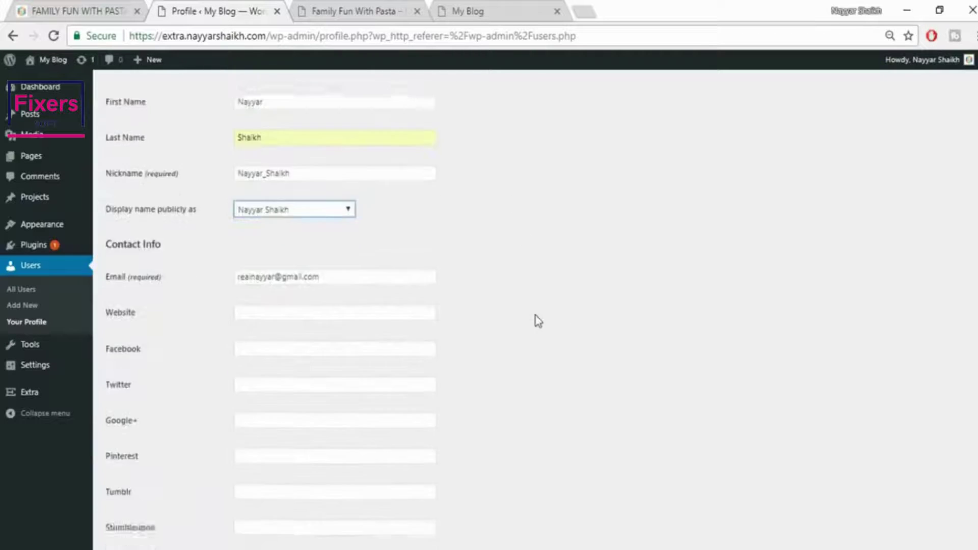
{"action": "scroll", "coordinate": [538, 321], "scroll_direction": "down", "scroll_amount": 1}
{"action": "left_click", "coordinate": [328, 261]}
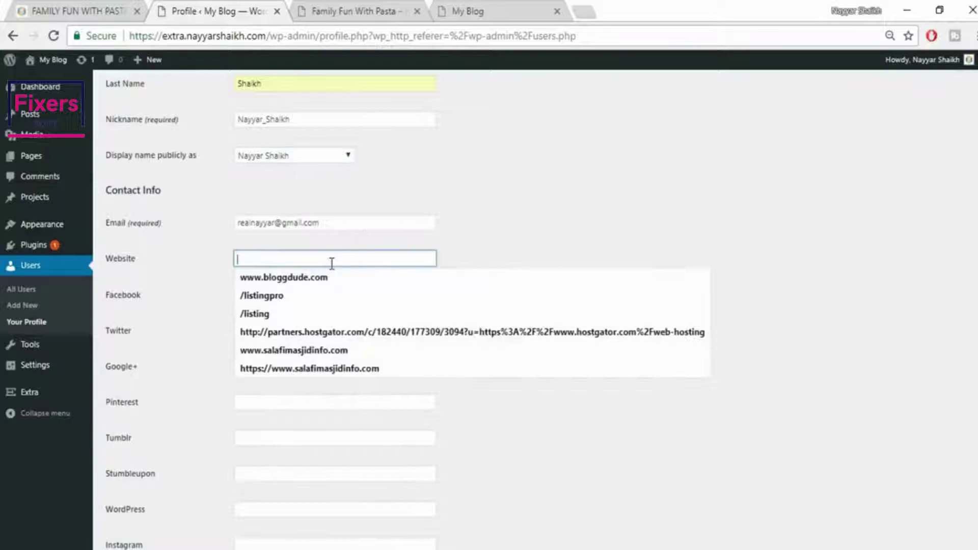
{"action": "left_click", "coordinate": [331, 281]}
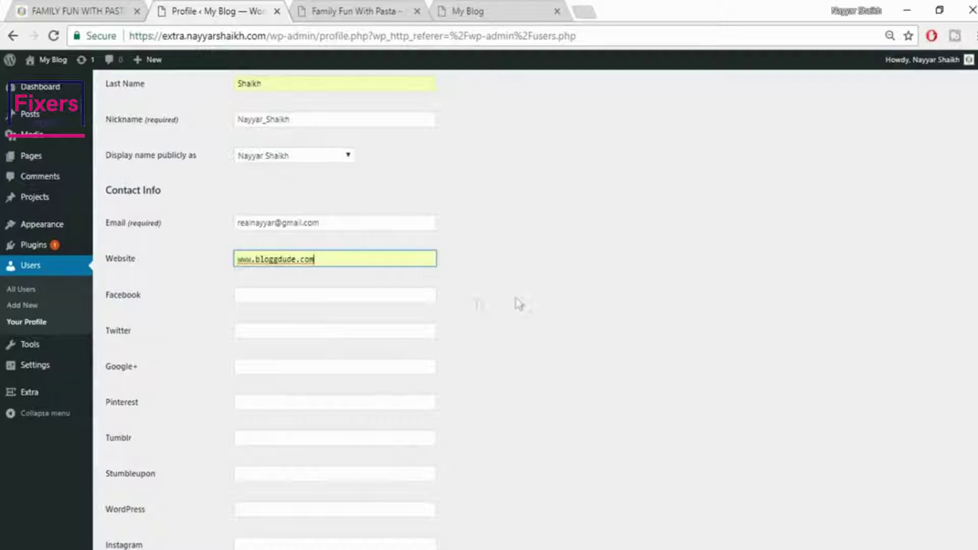
{"action": "left_click", "coordinate": [358, 296]}
{"action": "left_click", "coordinate": [345, 315]}
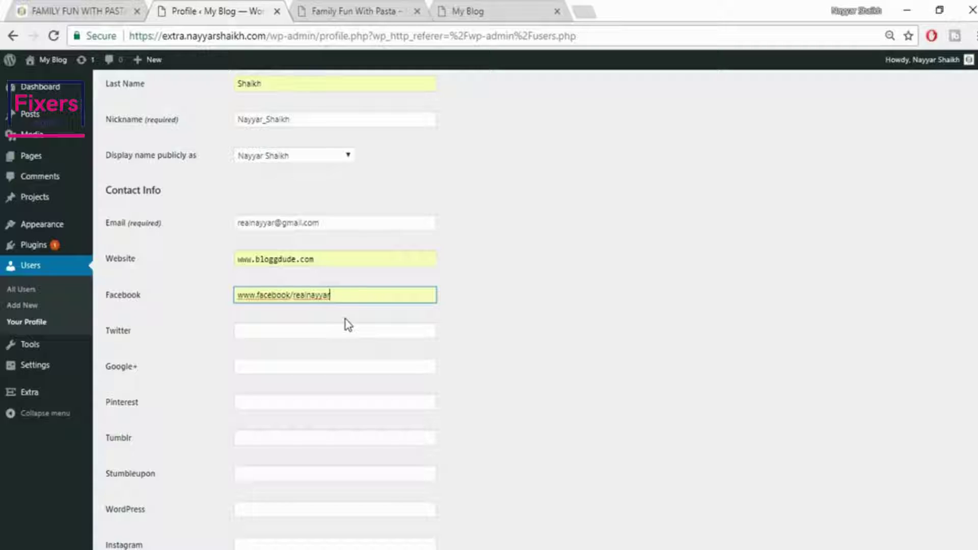
{"action": "left_click", "coordinate": [290, 295]}
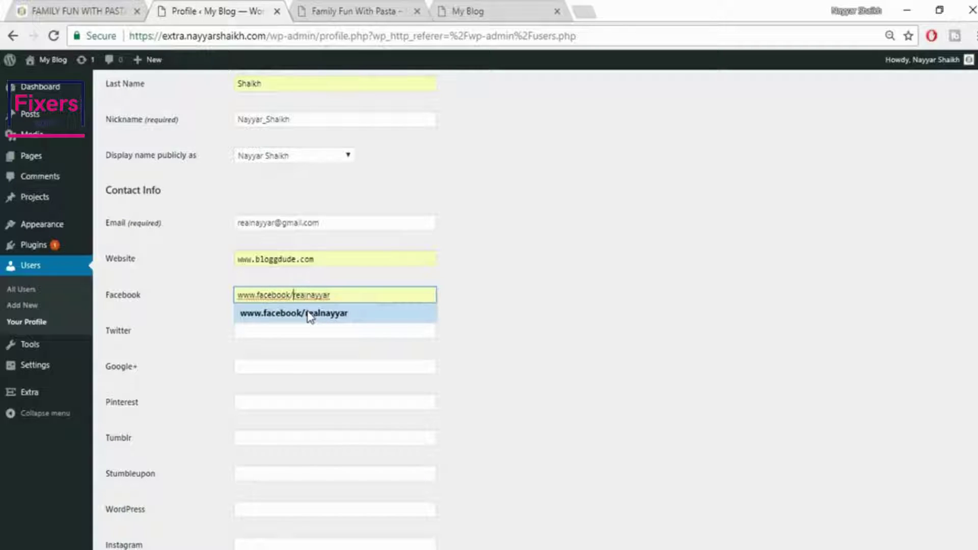
{"action": "type", "text": ".com"}
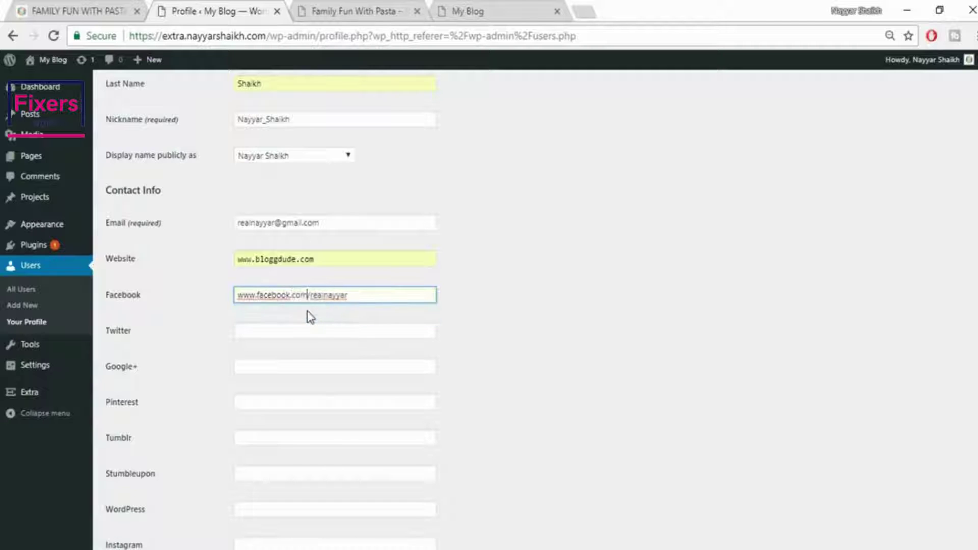
{"action": "left_click", "coordinate": [313, 325]}
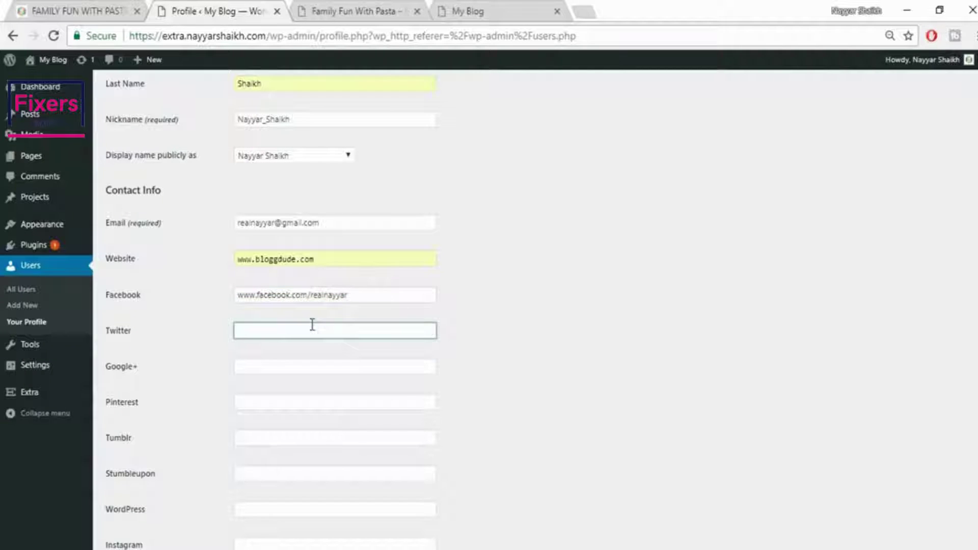
{"action": "key", "text": "Down"}
{"action": "key", "text": "Tab"}
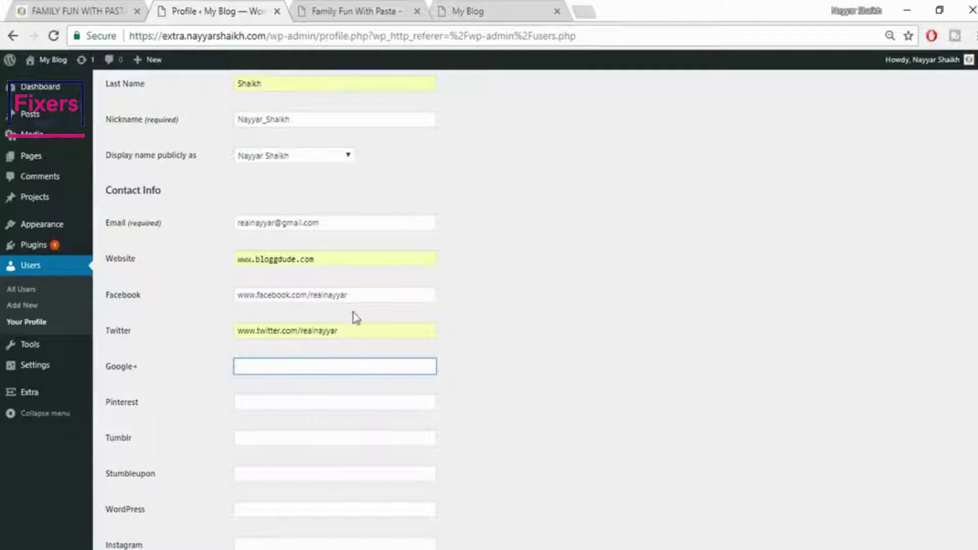
Glance at the new pasta post, then bring up the reference post on the live site
{"action": "scroll", "coordinate": [314, 438], "scroll_direction": "down", "scroll_amount": 15}
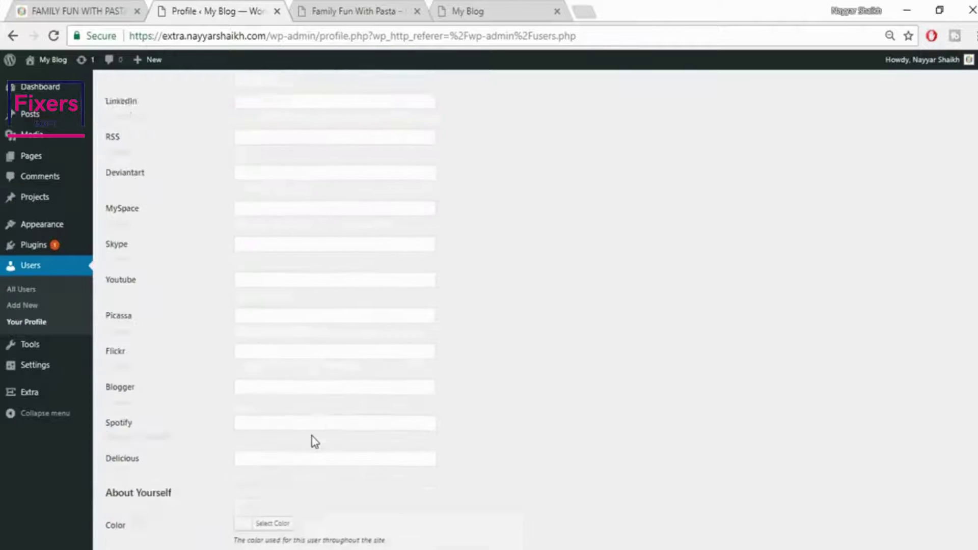
{"action": "scroll", "coordinate": [284, 426], "scroll_direction": "down", "scroll_amount": 2}
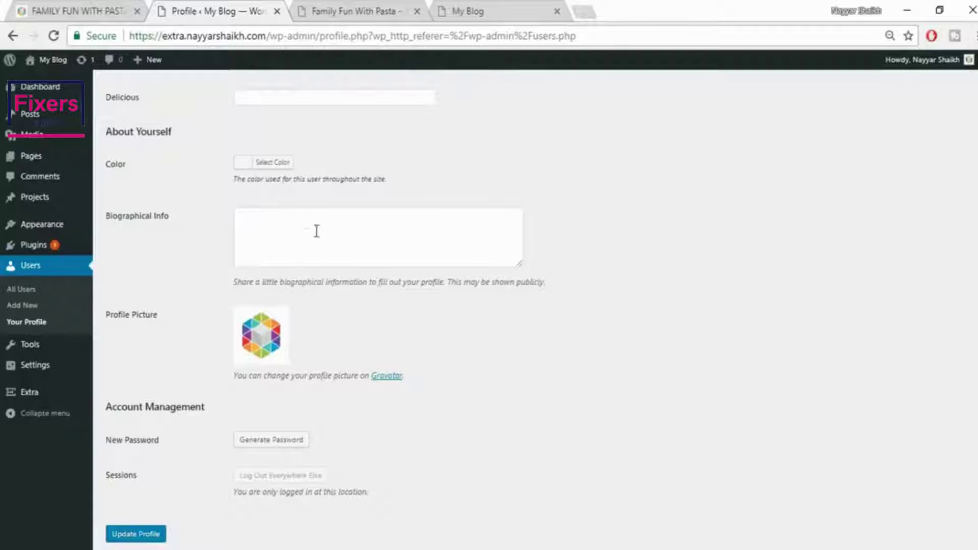
{"action": "left_click", "coordinate": [297, 9]}
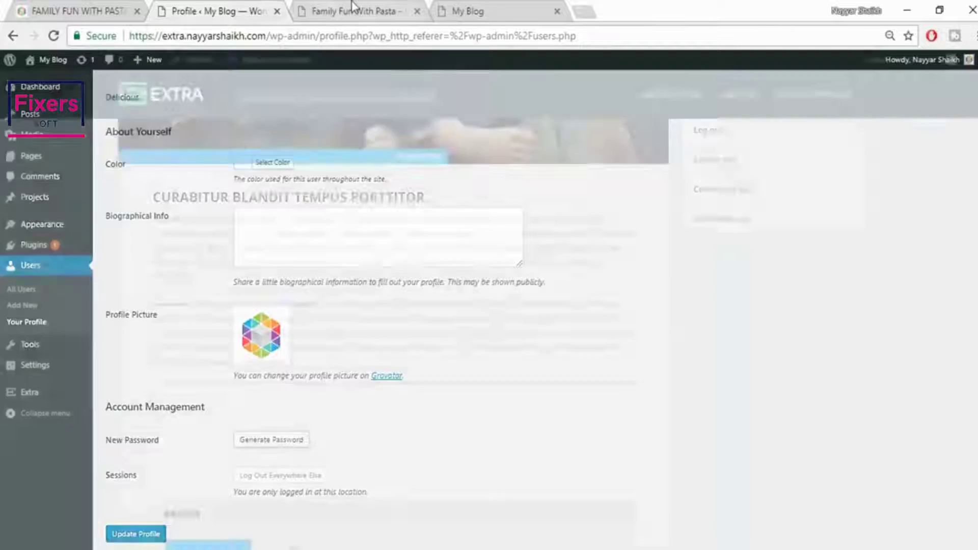
{"action": "left_click", "coordinate": [163, 10]}
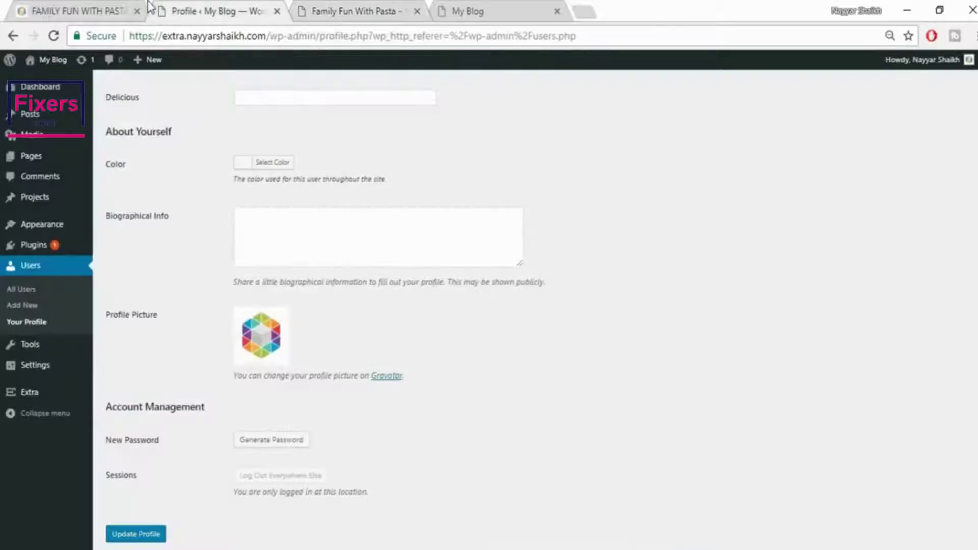
{"action": "left_click", "coordinate": [65, 17]}
Select the About the Author bio text on the reference post
{"action": "scroll", "coordinate": [400, 326], "scroll_direction": "down", "scroll_amount": 10}
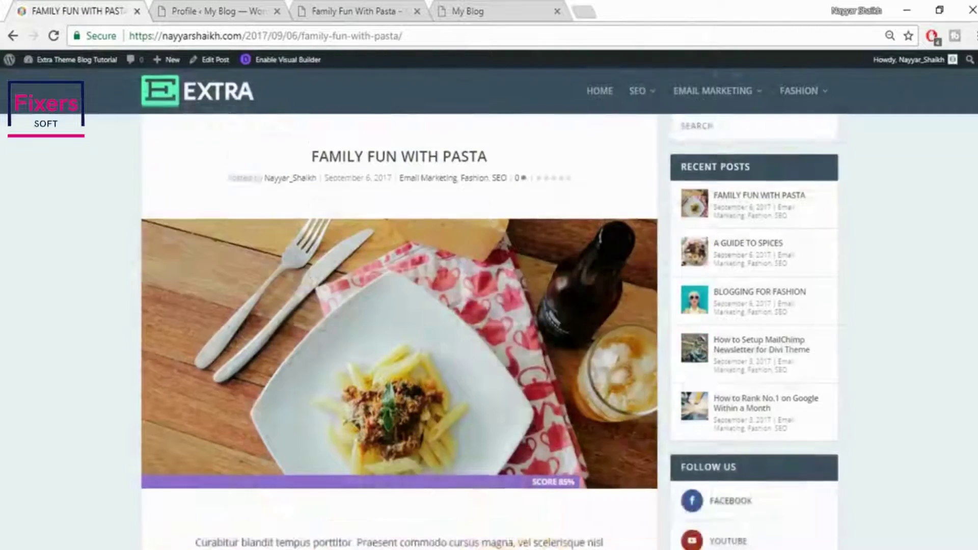
{"action": "scroll", "coordinate": [975, 435], "scroll_direction": "down", "scroll_amount": 15}
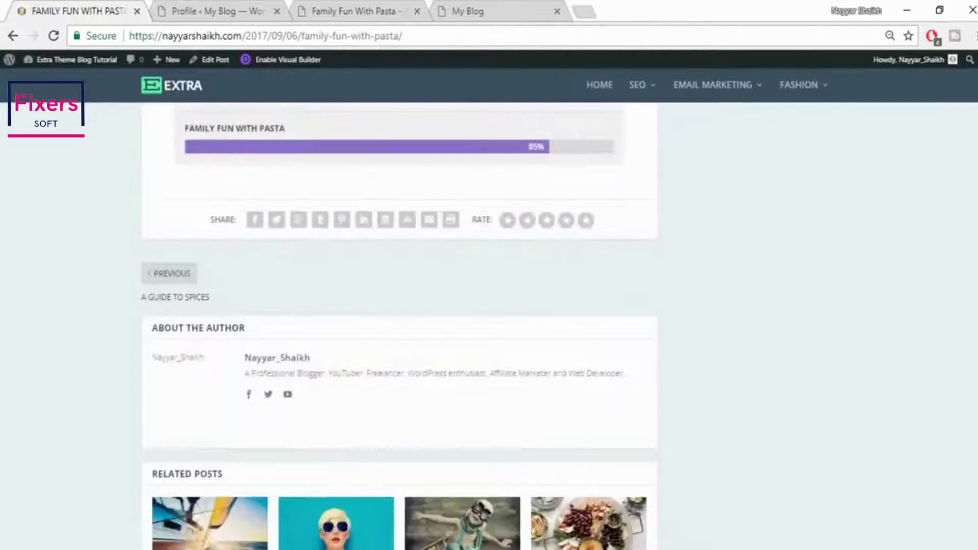
{"action": "scroll", "coordinate": [975, 435], "scroll_direction": "up", "scroll_amount": 8}
{"action": "scroll", "coordinate": [975, 436], "scroll_direction": "down", "scroll_amount": 10}
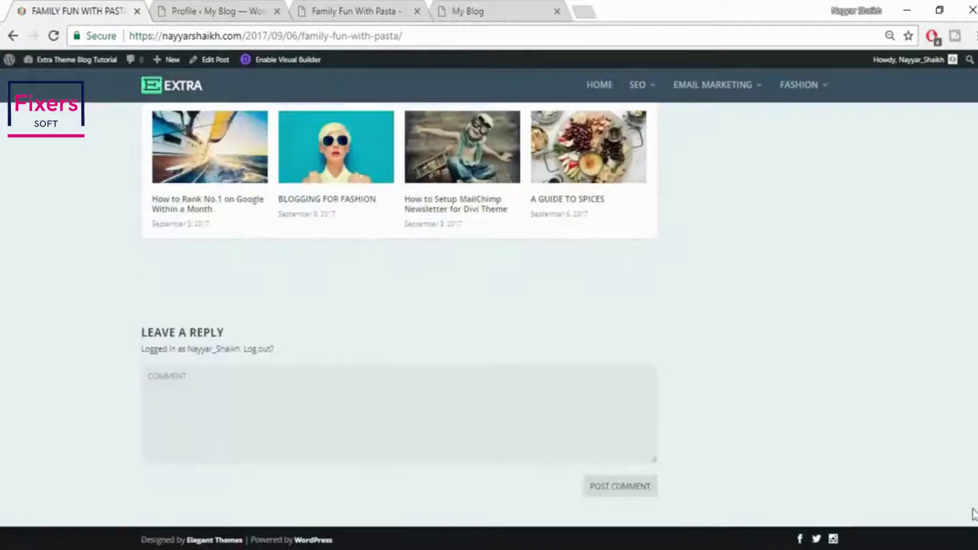
{"action": "scroll", "coordinate": [975, 488], "scroll_direction": "up", "scroll_amount": 5}
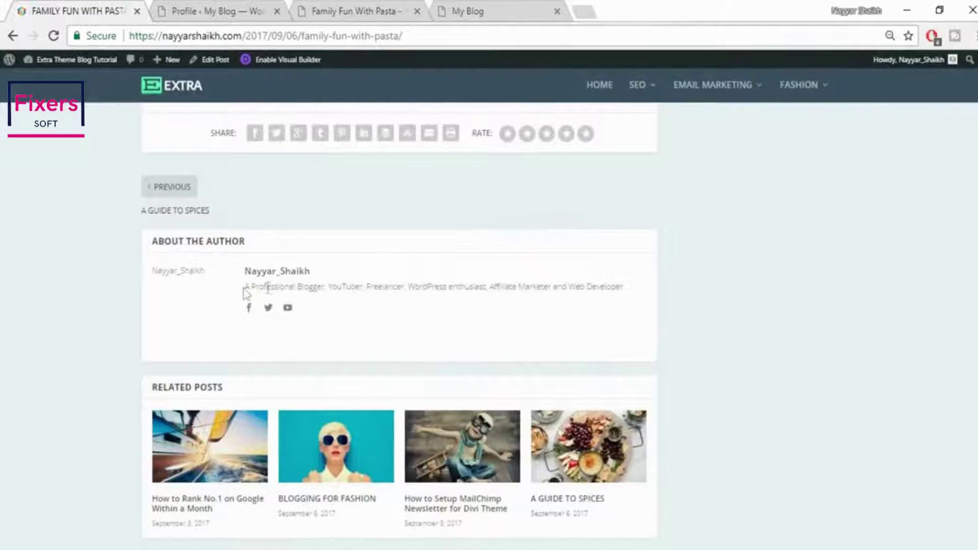
{"action": "left_click_drag", "start_coordinate": [244, 287], "coordinate": [658, 297]}
{"action": "key", "text": "ctrl+c"}
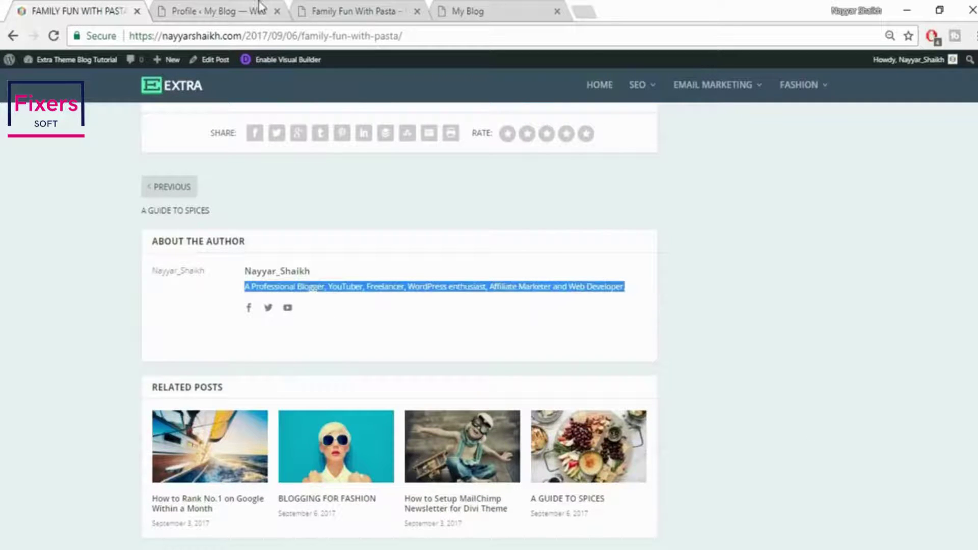
Paste the bio into Biographical Info, update the profile, and return to the new post
{"action": "left_click", "coordinate": [263, 10]}
{"action": "left_click", "coordinate": [316, 265]}
{"action": "key", "text": "ctrl+v"}
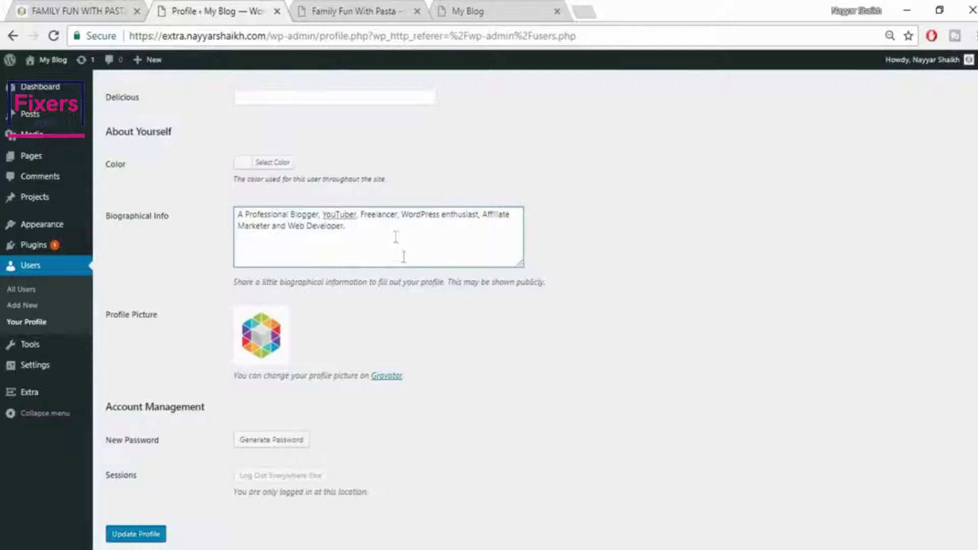
{"action": "scroll", "coordinate": [643, 379], "scroll_direction": "down", "scroll_amount": 1}
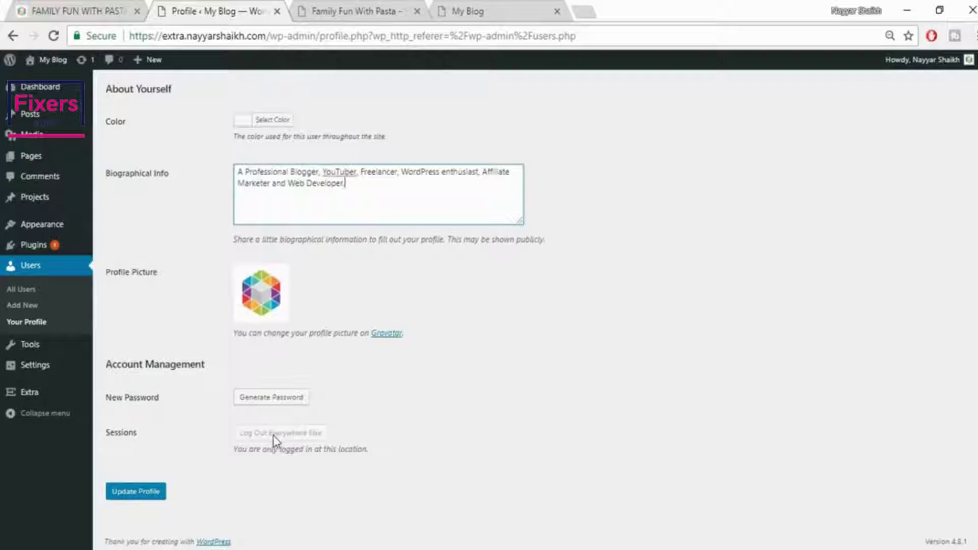
{"action": "left_click", "coordinate": [153, 495]}
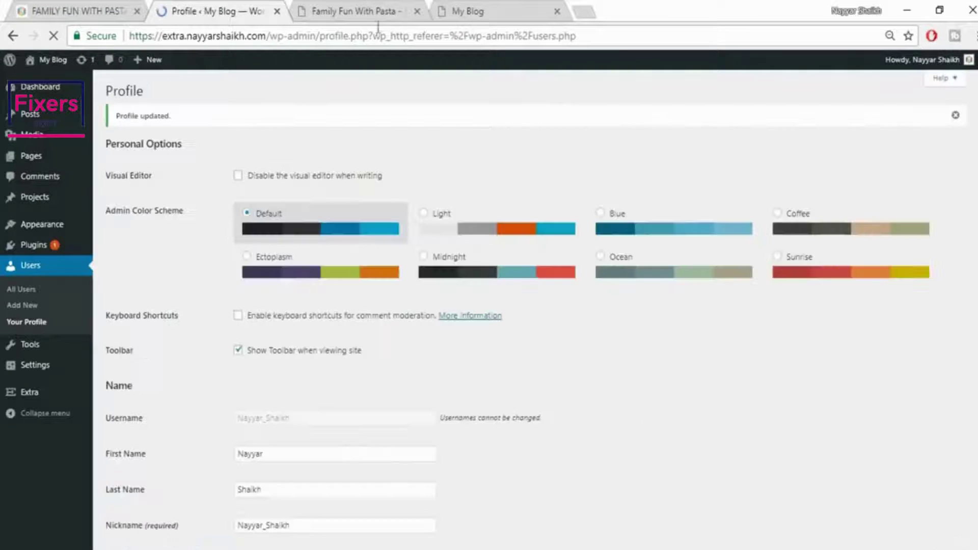
{"action": "left_click", "coordinate": [363, 11]}
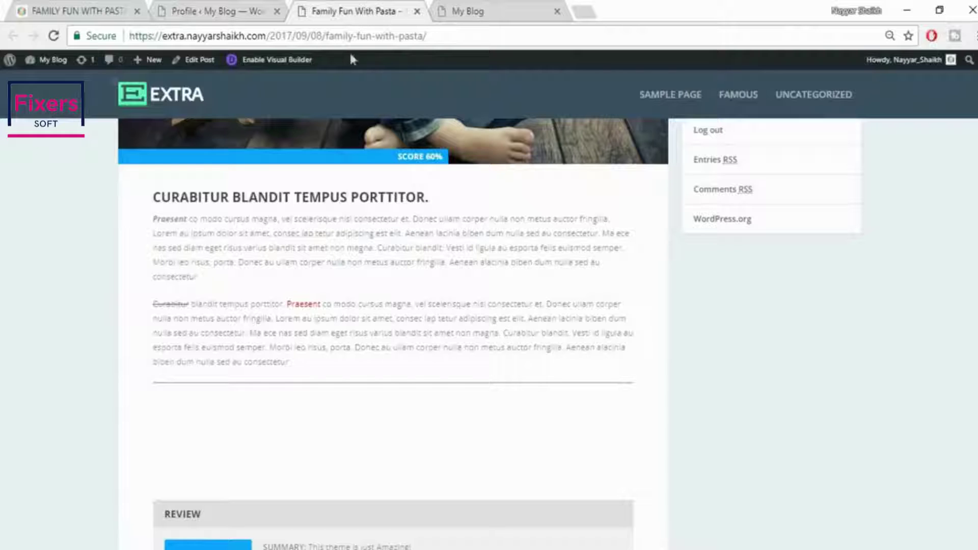
Reload the live post to confirm the updated author box, then open Users > Add New
{"action": "left_click", "coordinate": [53, 35]}
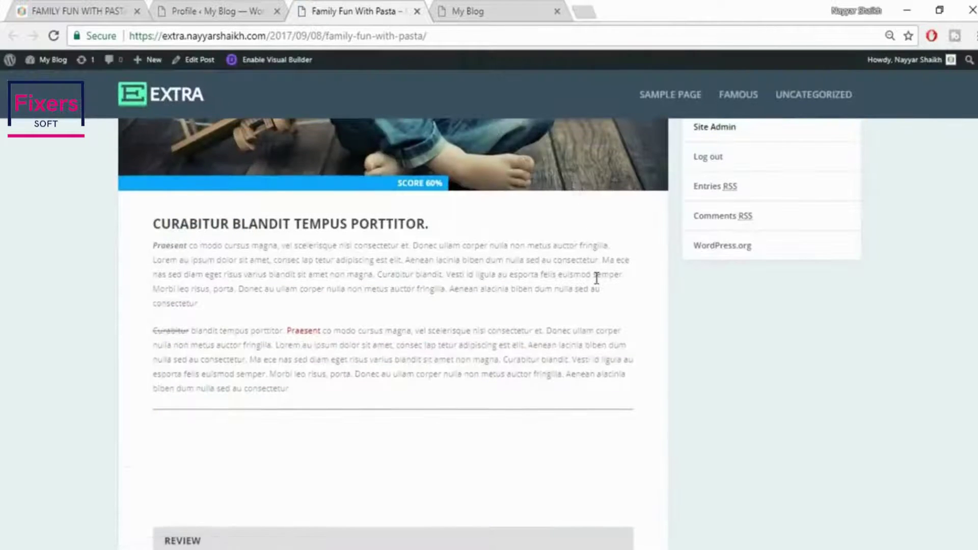
{"action": "scroll", "coordinate": [595, 279], "scroll_direction": "down", "scroll_amount": 15}
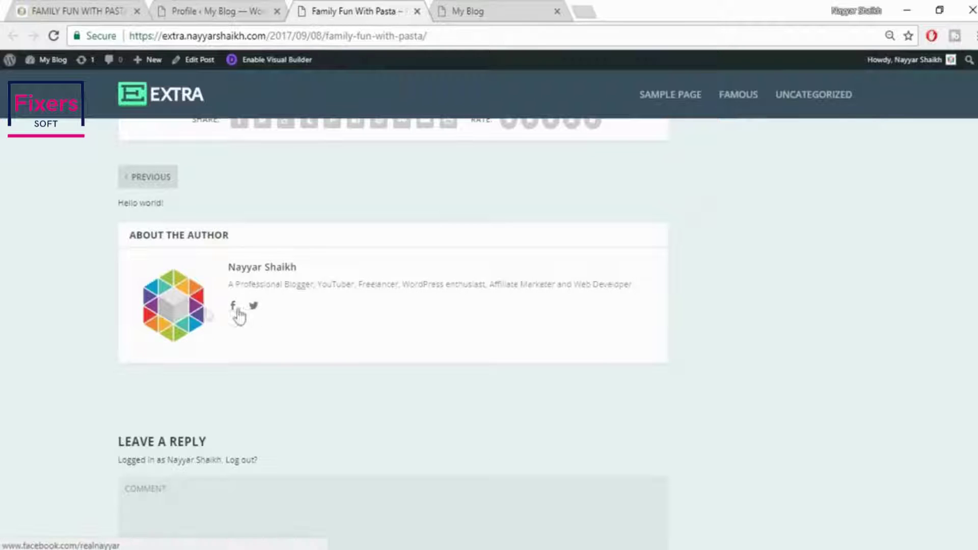
{"action": "left_click", "coordinate": [154, 9]}
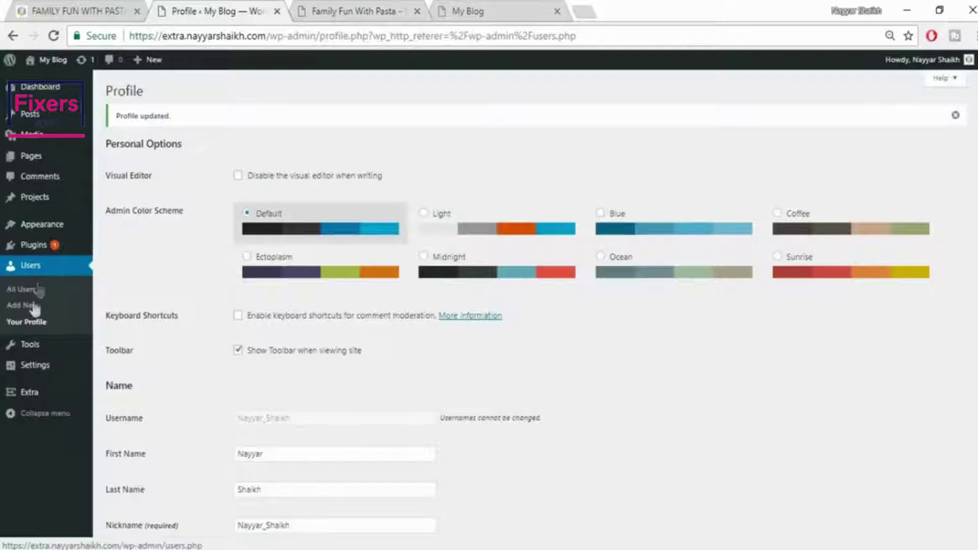
{"action": "left_click", "coordinate": [18, 307]}
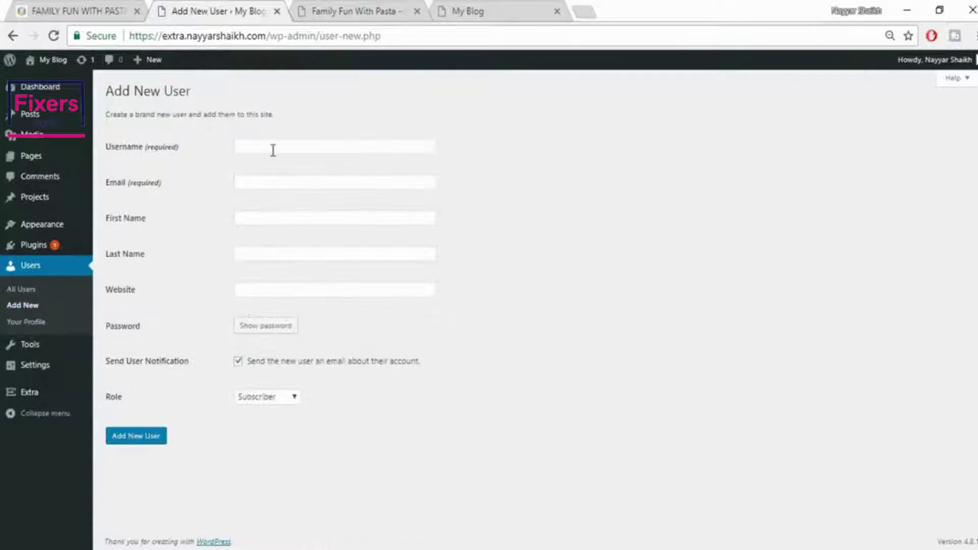
Enter the new user's username and choose the saved email address suggestion
{"action": "left_click", "coordinate": [291, 147]}
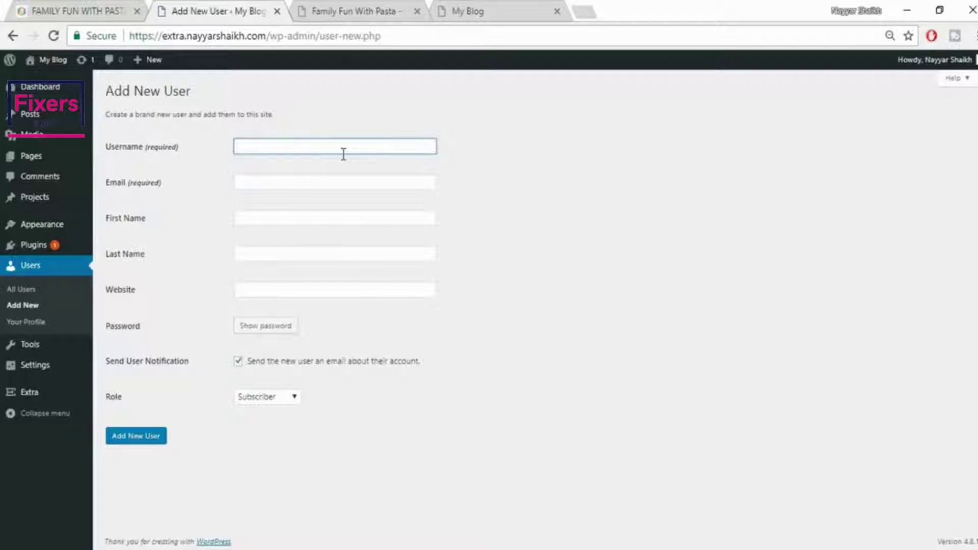
{"action": "type", "text": "nayyars777"}
{"action": "key", "text": "Tab"}
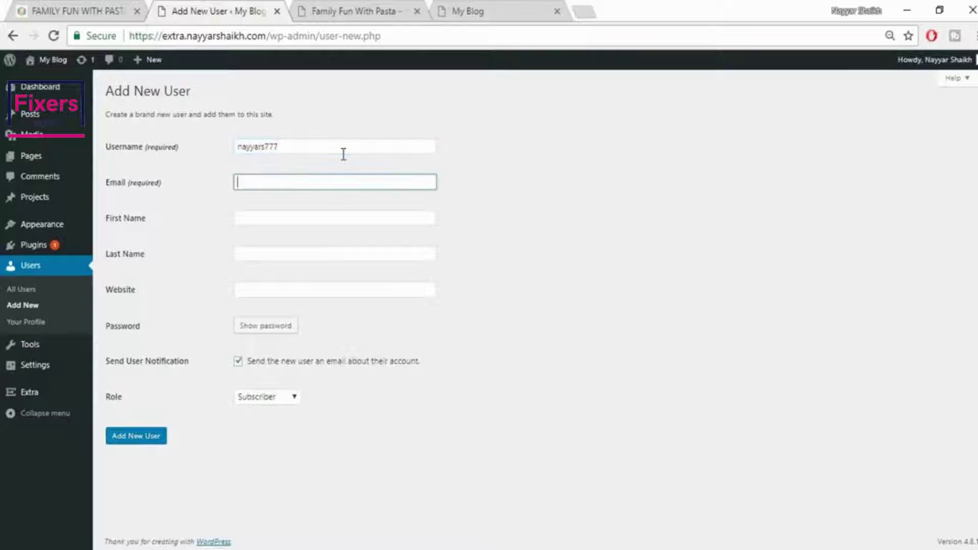
{"action": "type", "text": "na"}
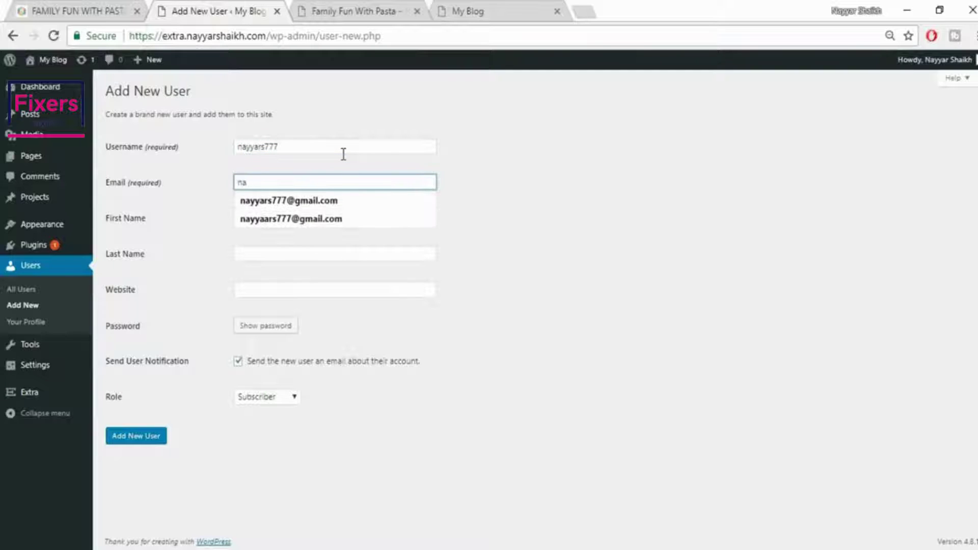
{"action": "key", "text": "Down"}
{"action": "key", "text": "Return"}
{"action": "key", "text": "Tab"}
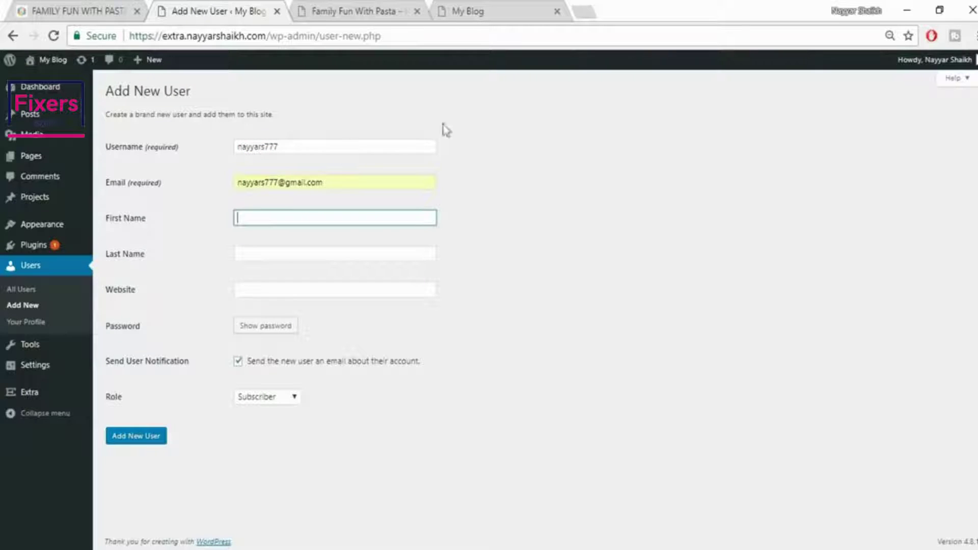
Type the new user's first and last name, then begin entering the website address
{"action": "type", "text": "Nayyar"}
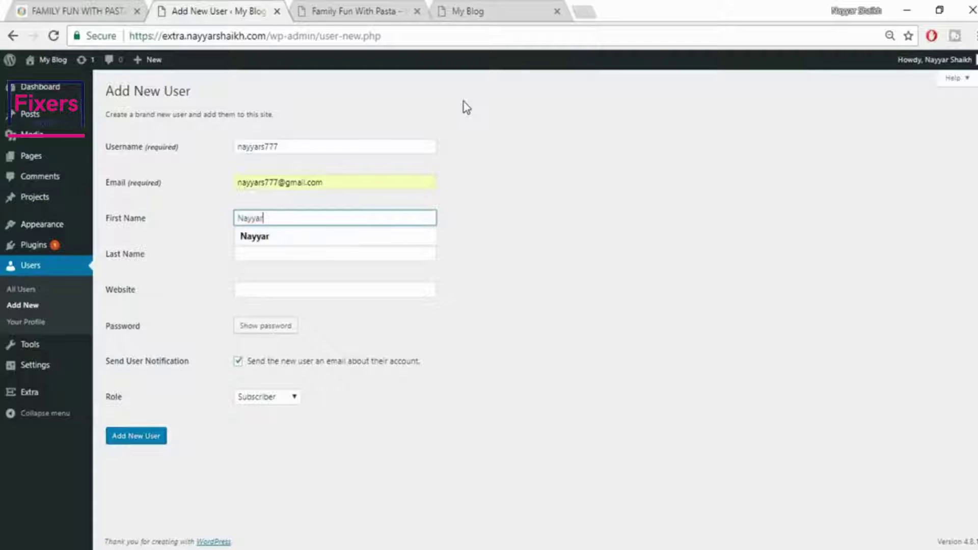
{"action": "type", "text": "a"}
{"action": "key", "text": "BackSpace"}
{"action": "key", "text": "BackSpace"}
{"action": "key", "text": "BackSpace"}
{"action": "key", "text": "BackSpace"}
{"action": "key", "text": "BackSpace"}
{"action": "key", "text": "Tab"}
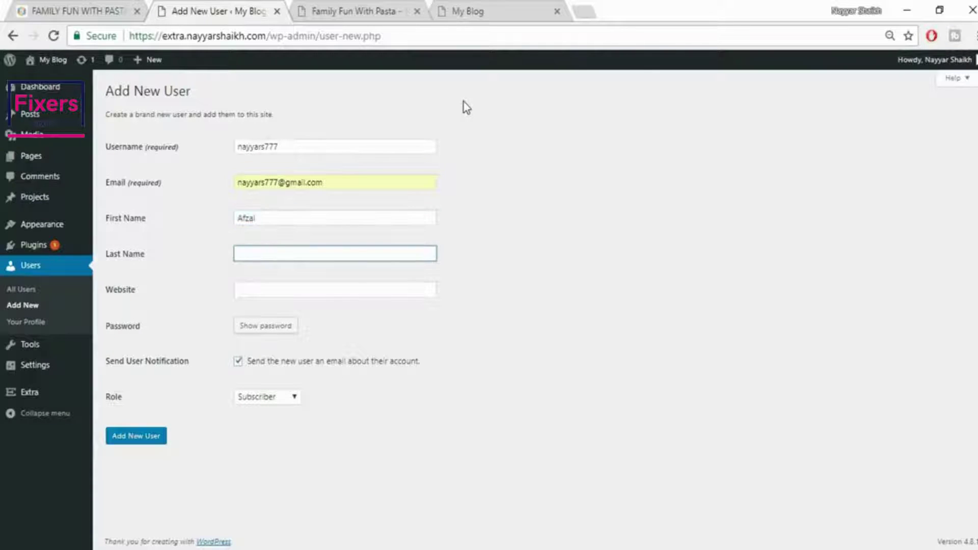
{"action": "key", "text": "Tab"}
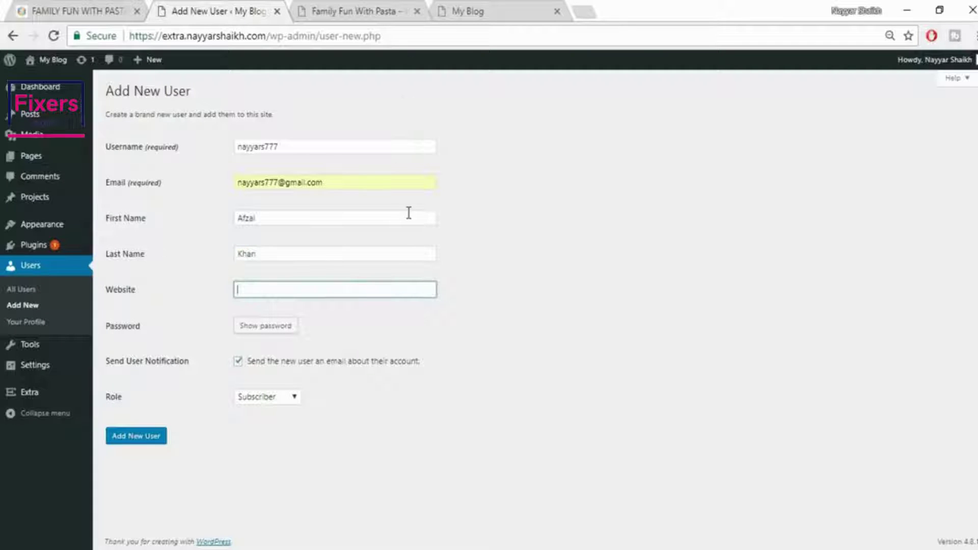
{"action": "type", "text": "www."}
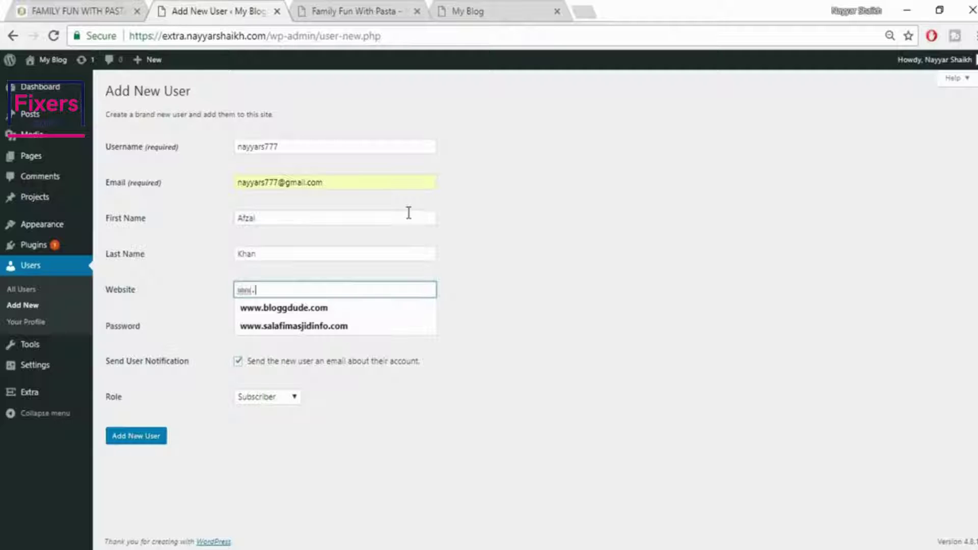
{"action": "type", "text": "gdogle.com"}
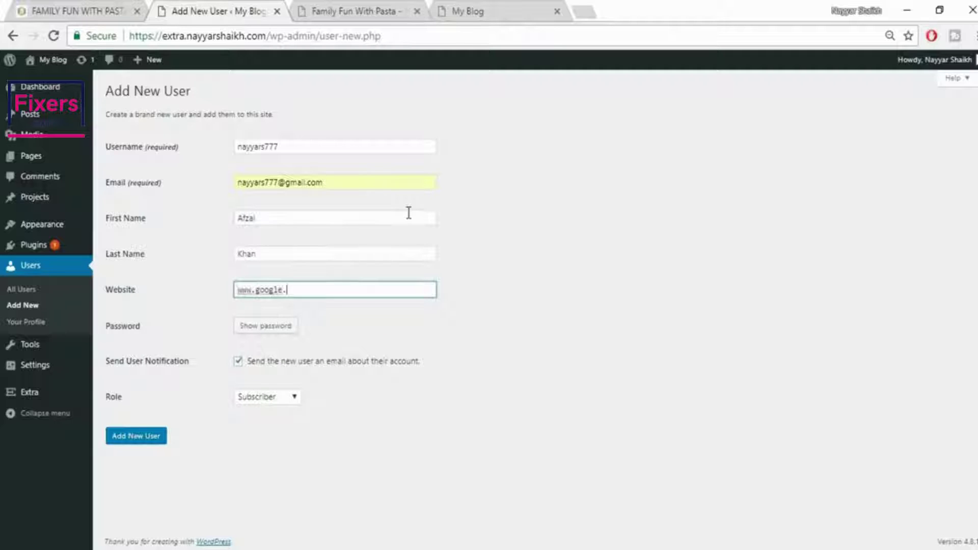
Replace the generated password with a custom numeric password
{"action": "left_click", "coordinate": [272, 331]}
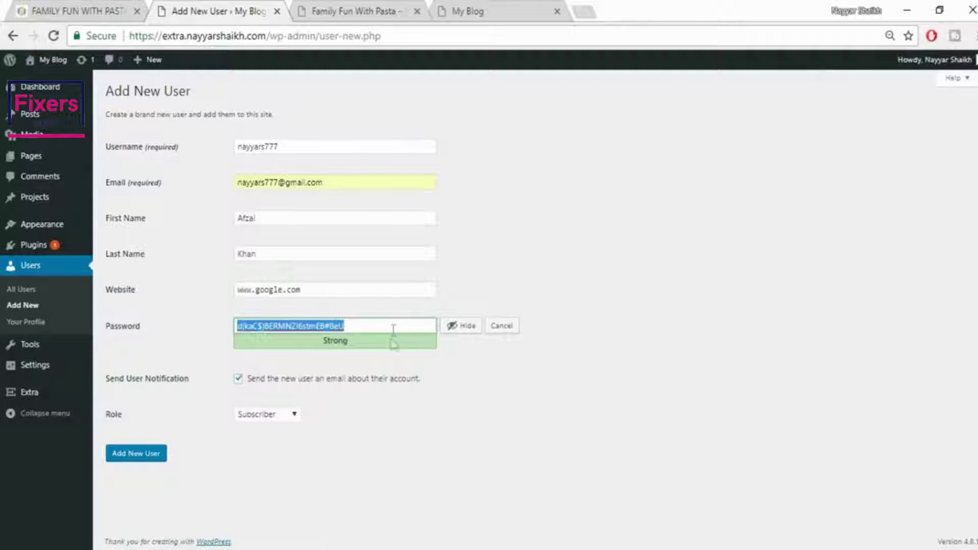
{"action": "left_click", "coordinate": [463, 326]}
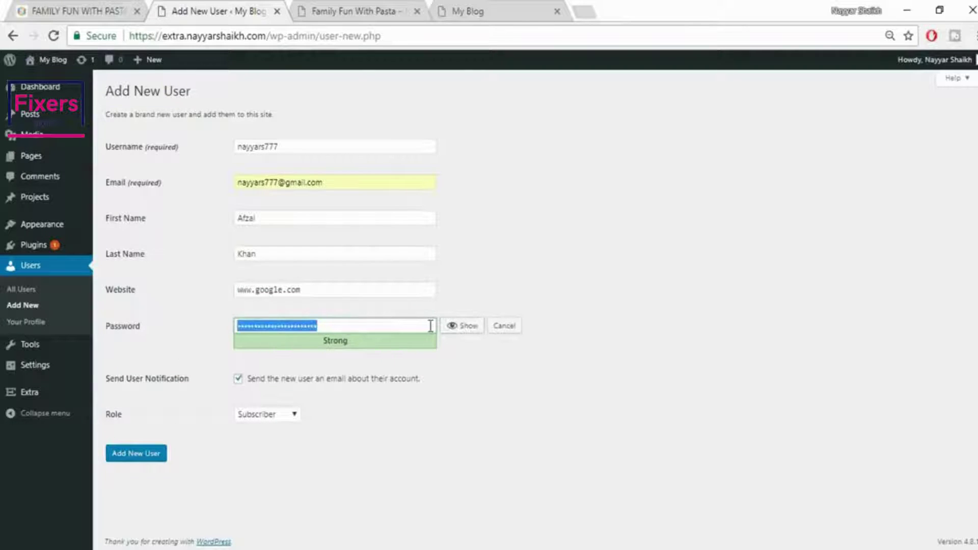
{"action": "type", "text": "1234567890"}
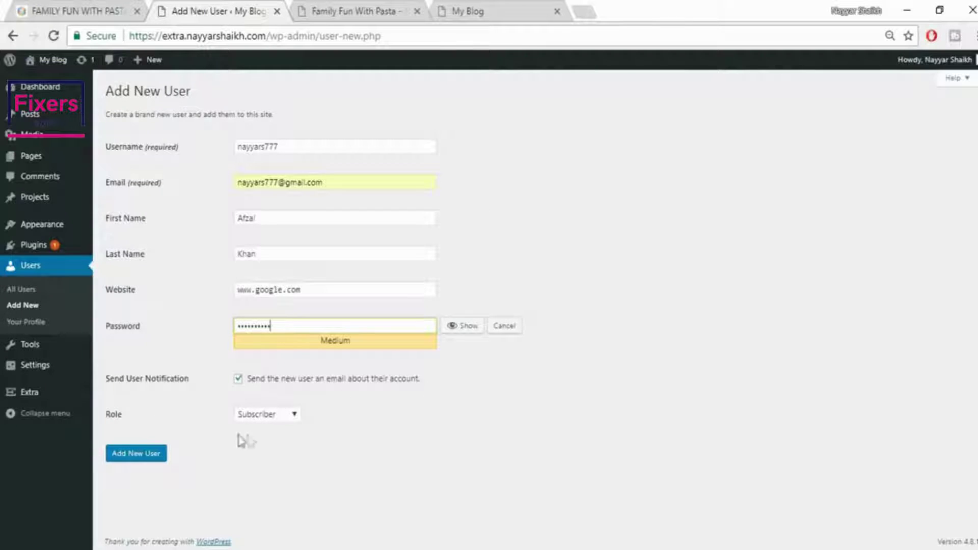
Assign the Author role and create the new user account
{"action": "left_click", "coordinate": [263, 415]}
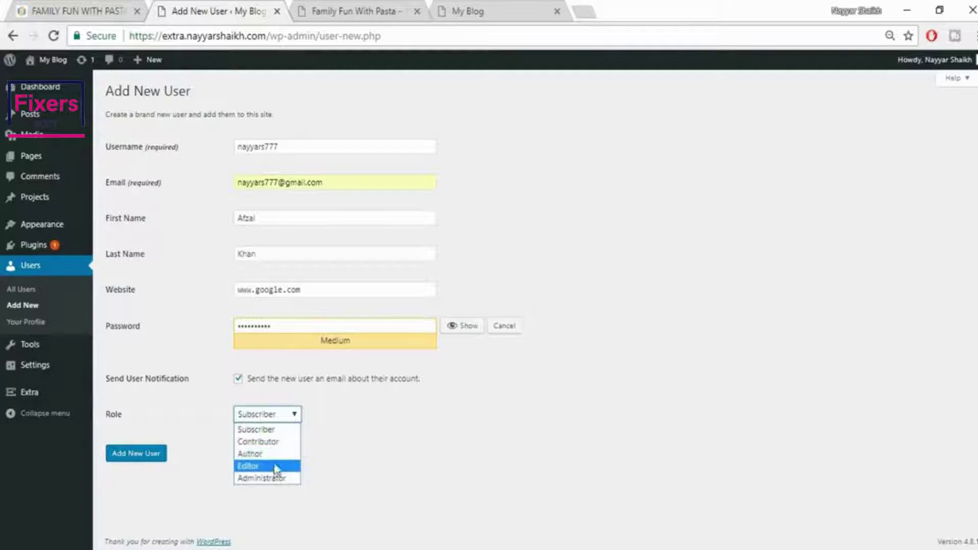
{"action": "left_click", "coordinate": [272, 455]}
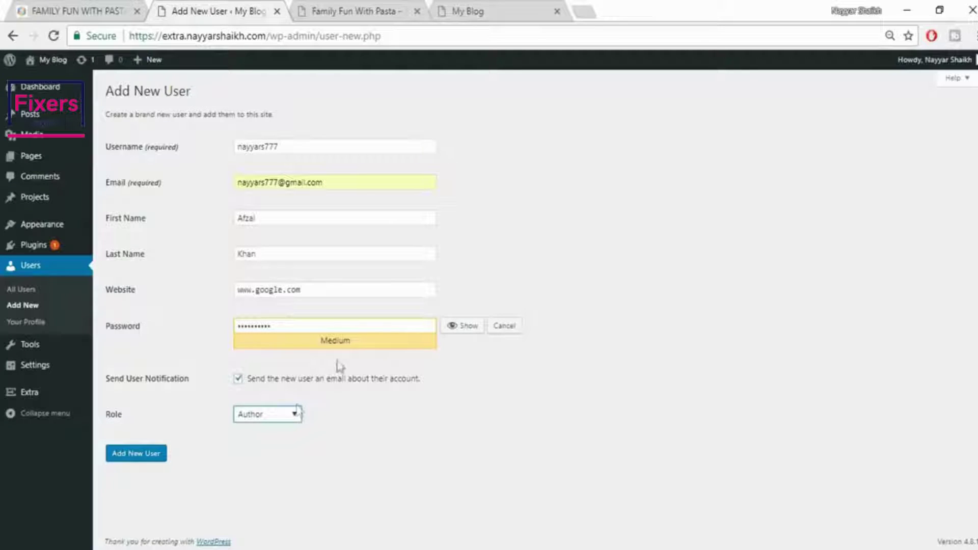
{"action": "left_click", "coordinate": [271, 414]}
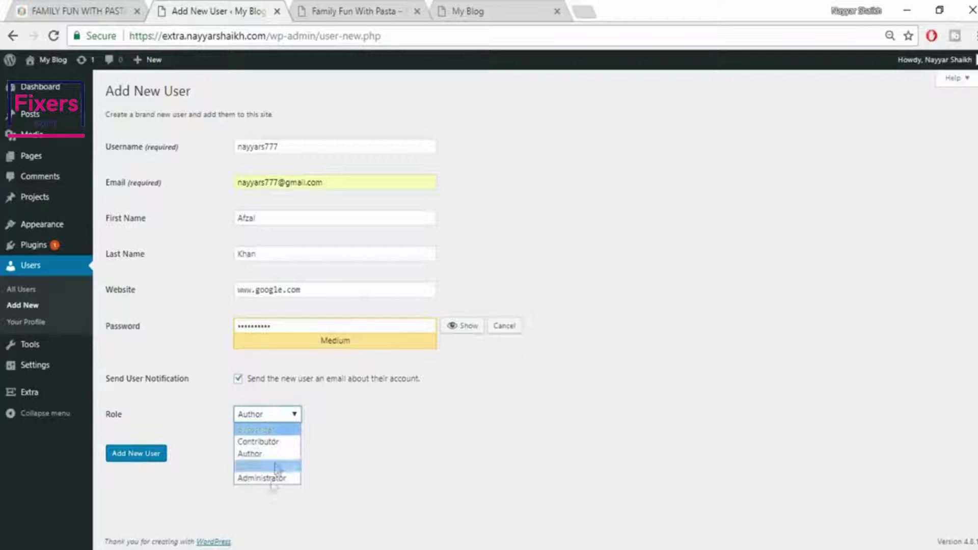
{"action": "left_click", "coordinate": [357, 437]}
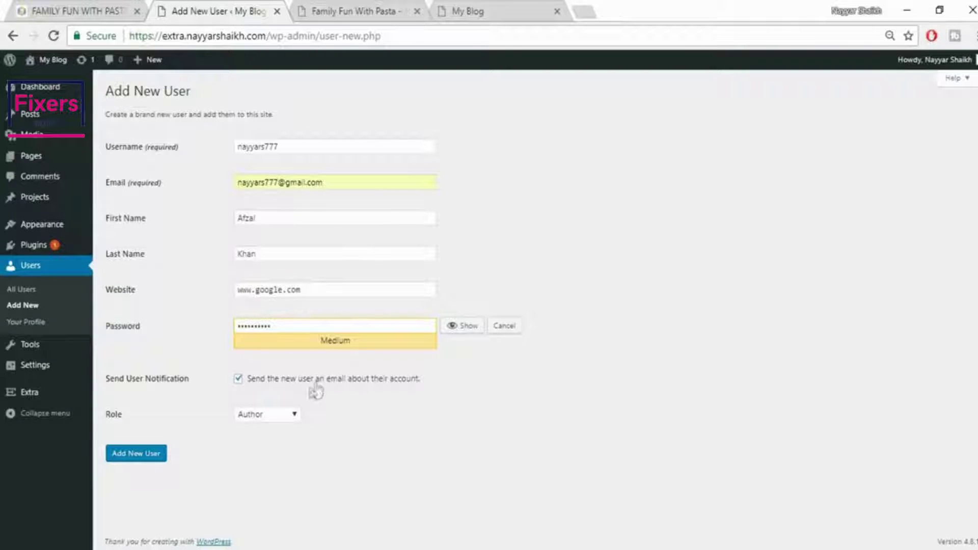
{"action": "left_click", "coordinate": [136, 455]}
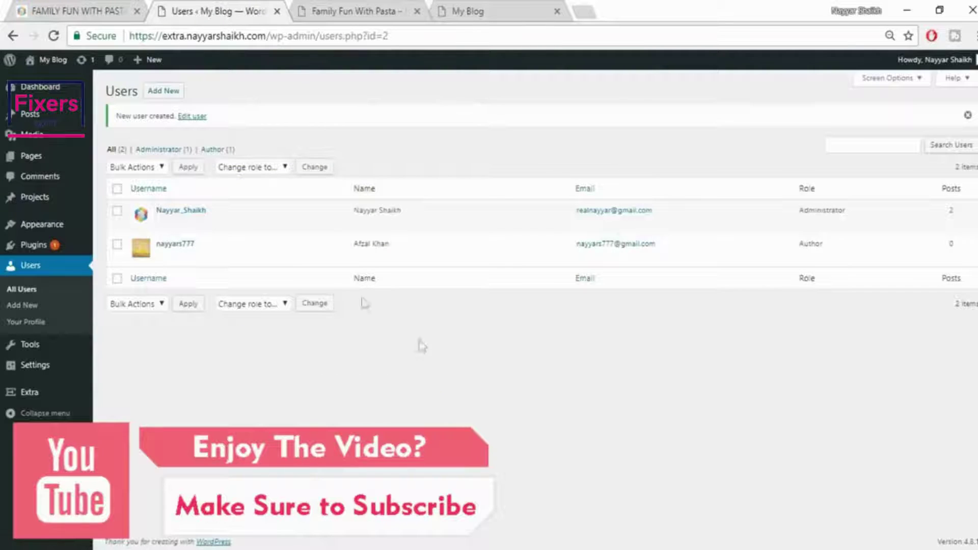
{"action": "mouse_move", "coordinate": [154, 249]}
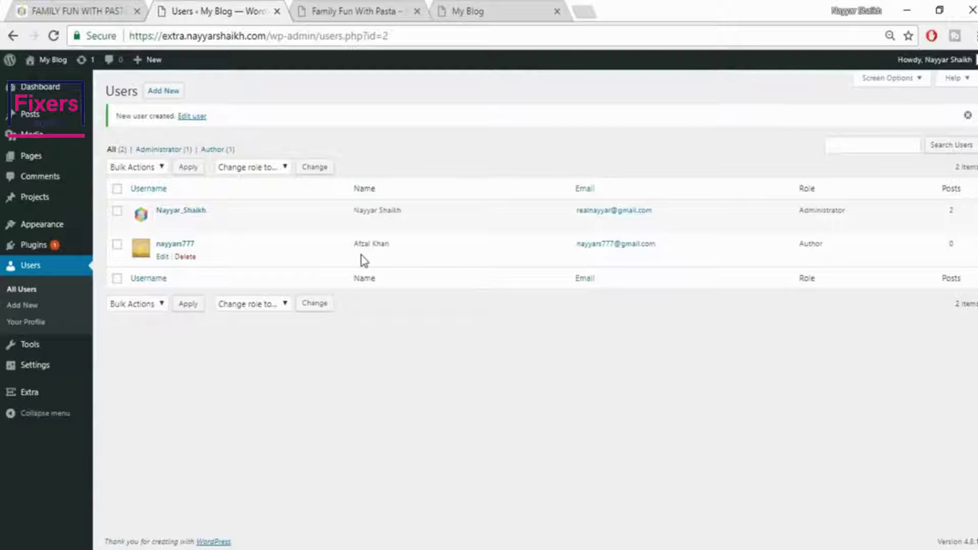
{"action": "left_click", "coordinate": [352, 11]}
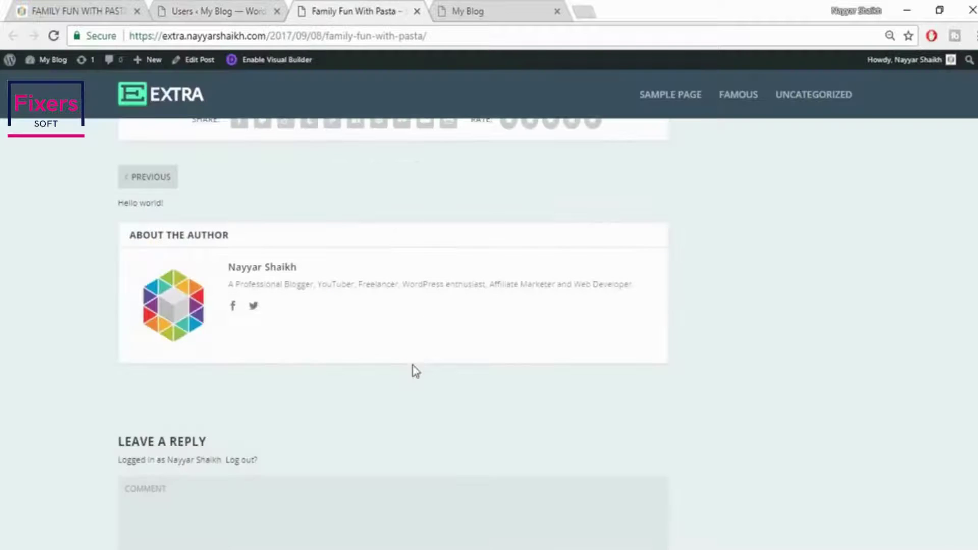
{"action": "scroll", "coordinate": [413, 365], "scroll_direction": "up", "scroll_amount": 10}
{"action": "scroll", "coordinate": [409, 367], "scroll_direction": "up", "scroll_amount": 10}
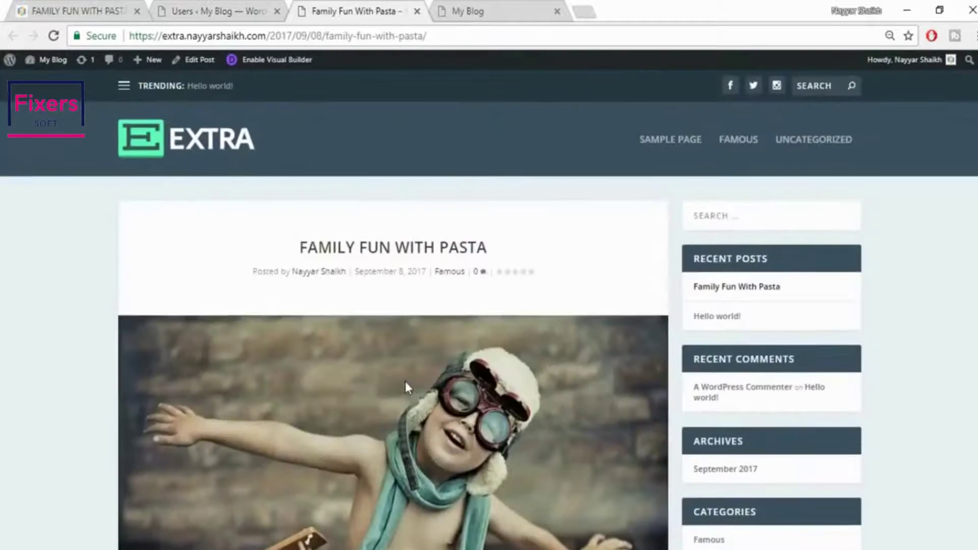
{"action": "scroll", "coordinate": [561, 316], "scroll_direction": "down", "scroll_amount": 10}
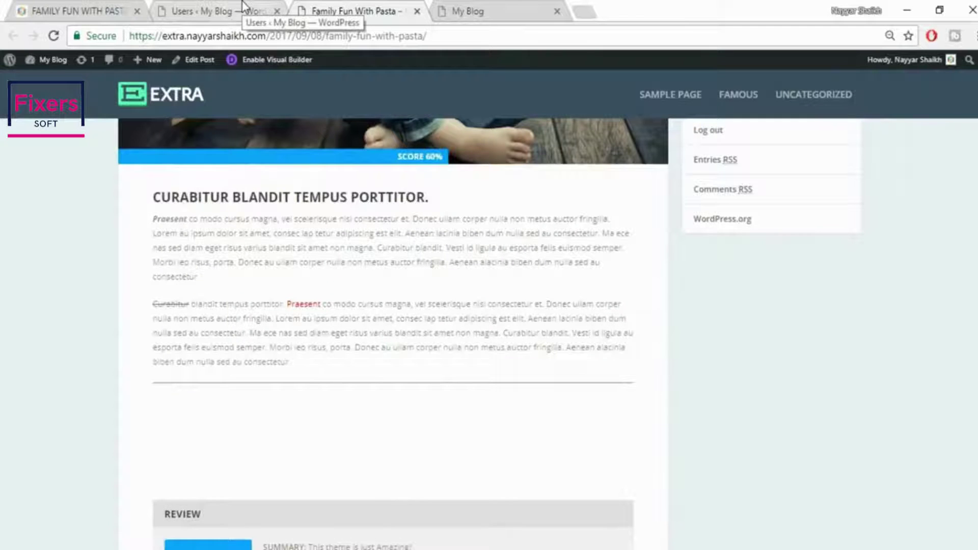
{"action": "left_click", "coordinate": [242, 7]}
{"action": "left_click", "coordinate": [82, 10]}
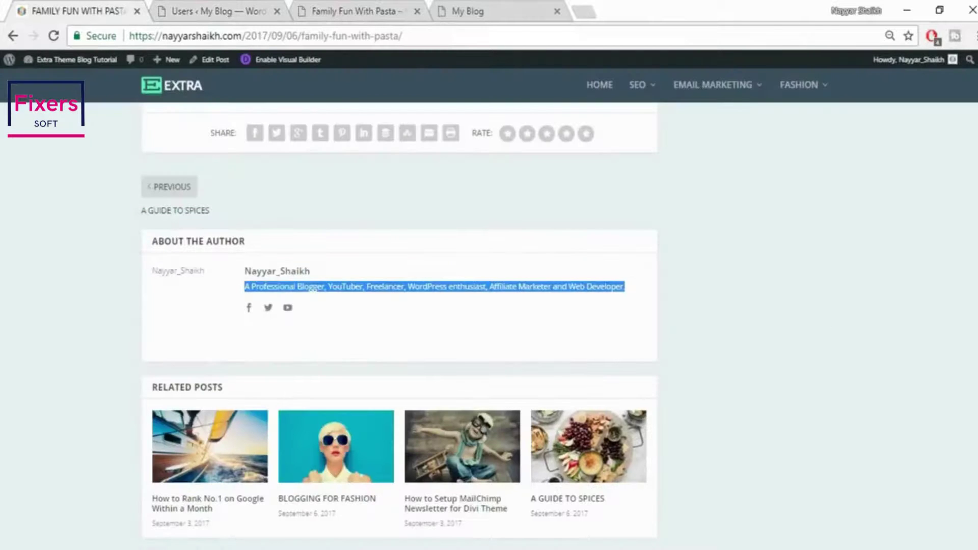
{"action": "scroll", "coordinate": [400, 327], "scroll_direction": "up", "scroll_amount": 20}
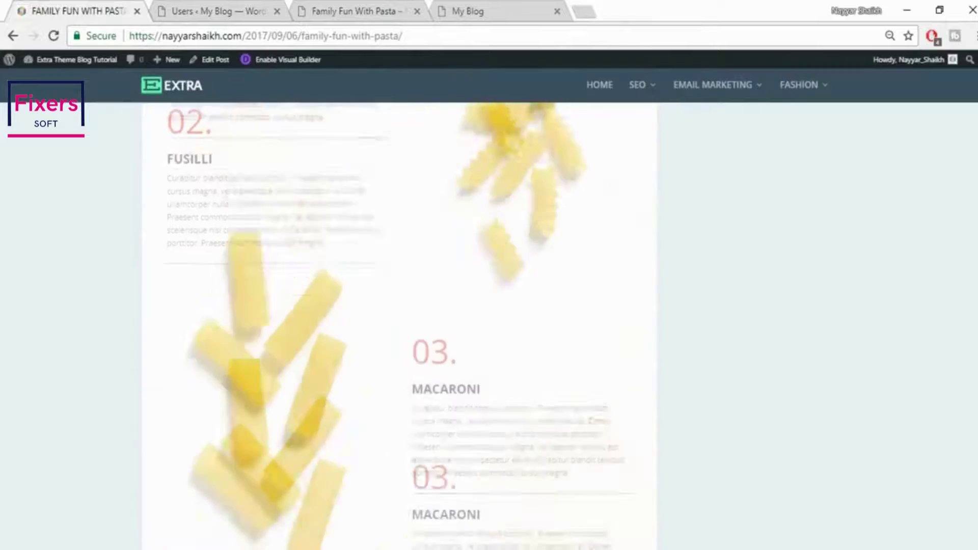
{"action": "scroll", "coordinate": [399, 326], "scroll_direction": "up", "scroll_amount": 15}
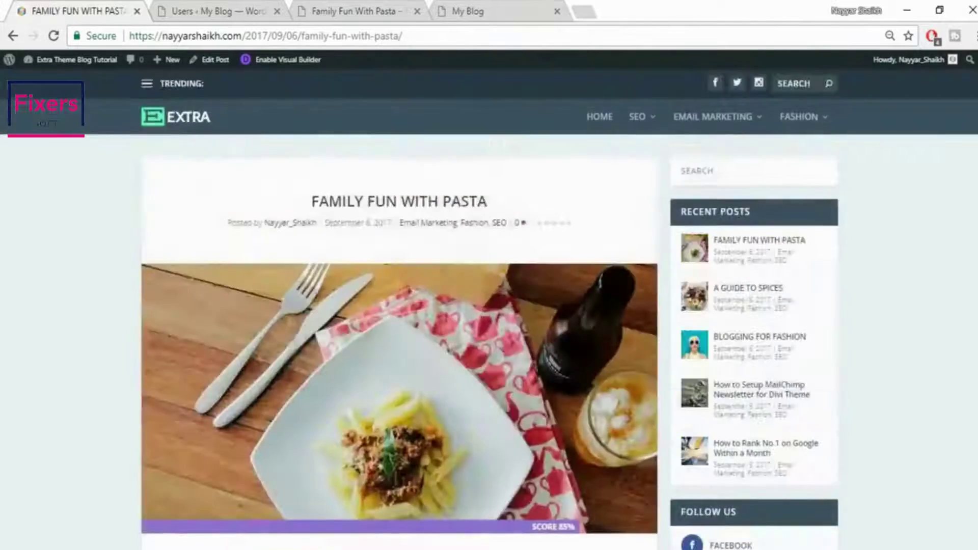
{"action": "scroll", "coordinate": [400, 326], "scroll_direction": "down", "scroll_amount": 3}
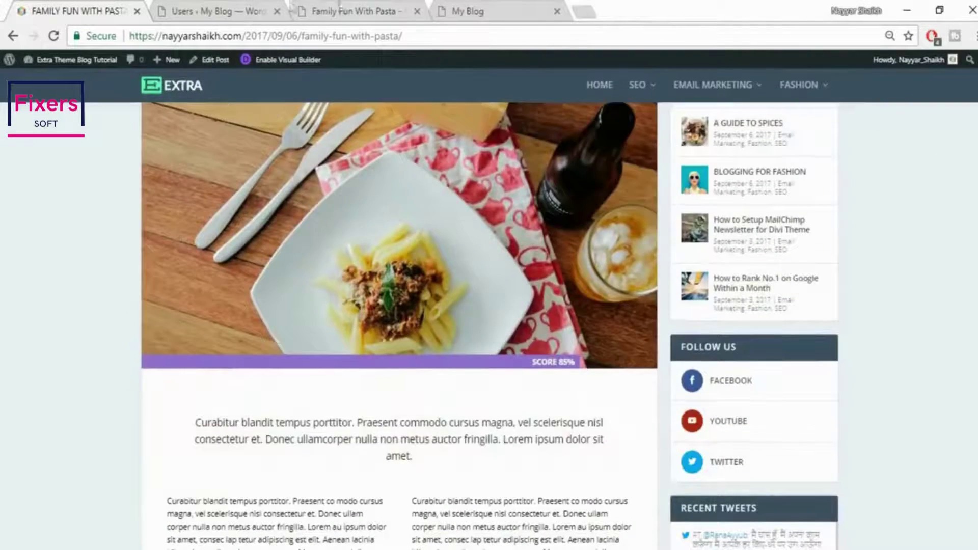
{"action": "left_click", "coordinate": [198, 10]}
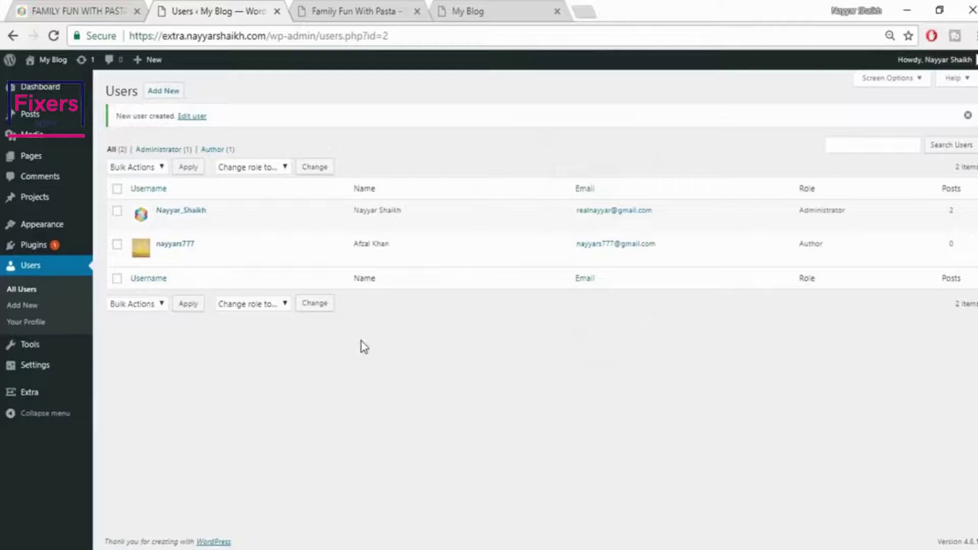
{"action": "mouse_move", "coordinate": [16, 121]}
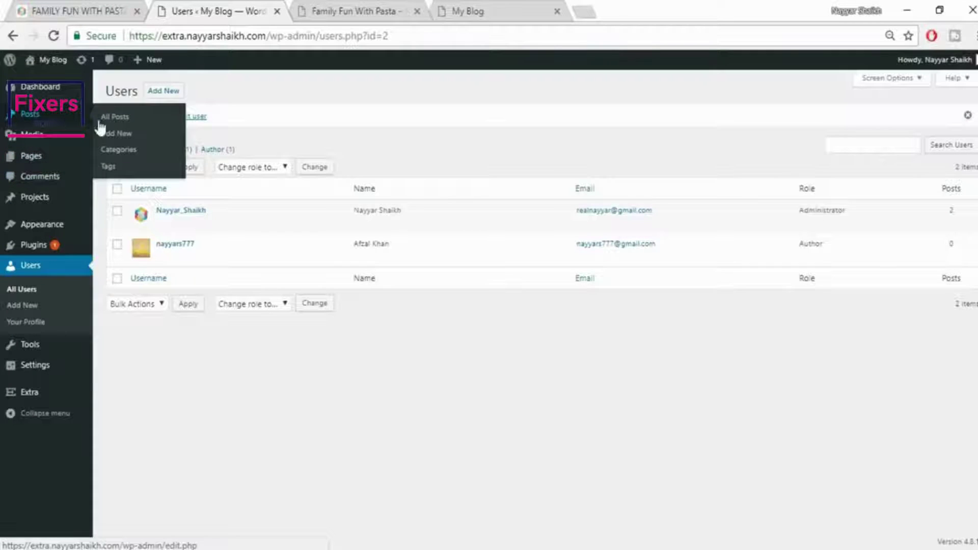
Start a new post titled 'FAMILY FUN WITH PASTA', copied from the reference, in the Famous category
{"action": "left_click", "coordinate": [130, 134]}
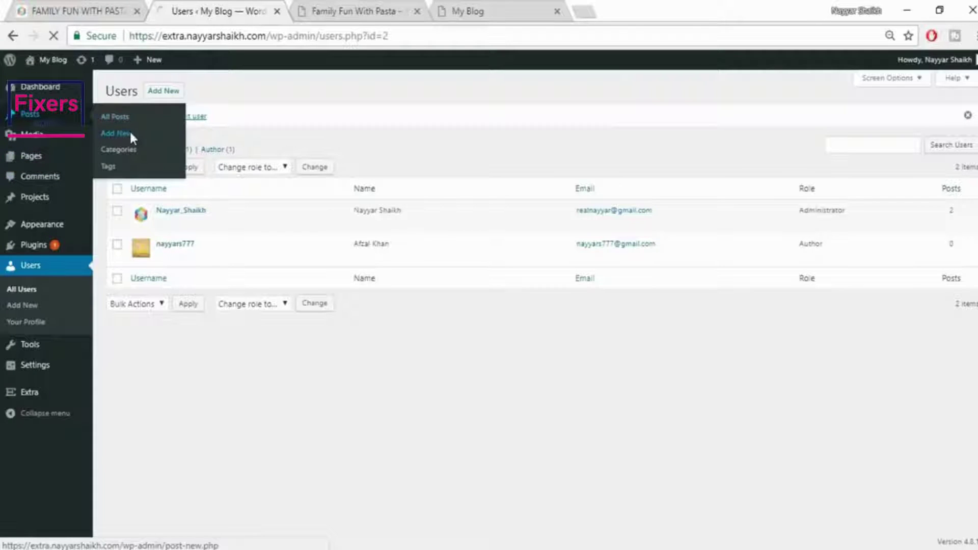
{"action": "left_click", "coordinate": [77, 11]}
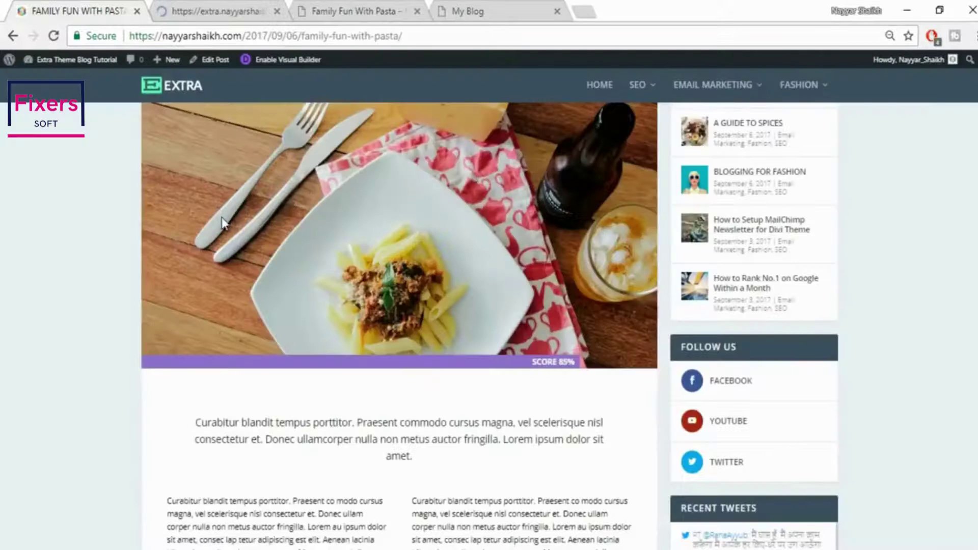
{"action": "scroll", "coordinate": [244, 219], "scroll_direction": "up", "scroll_amount": 5}
{"action": "left_click_drag", "start_coordinate": [312, 212], "coordinate": [547, 208]}
{"action": "key", "text": "ctrl+c"}
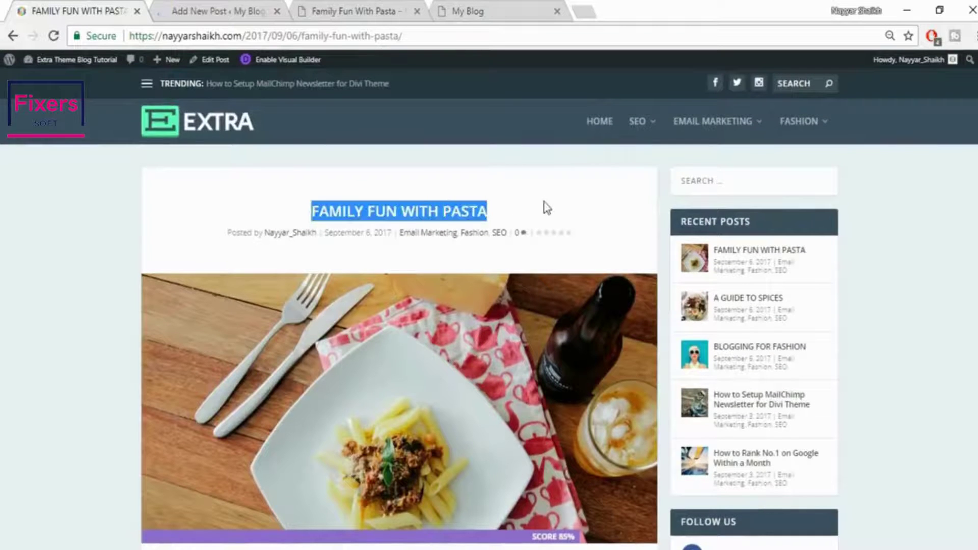
{"action": "left_click", "coordinate": [250, 7]}
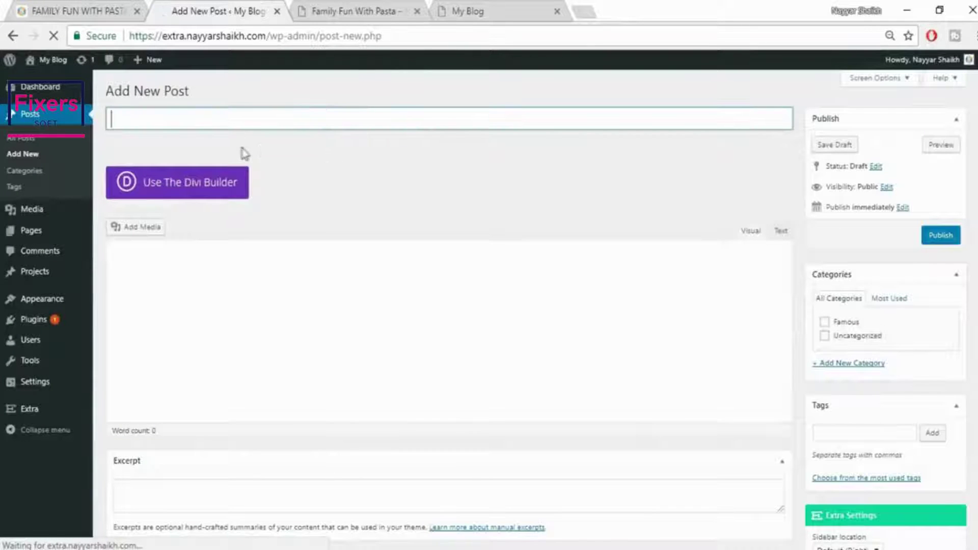
{"action": "key", "text": "ctrl+v"}
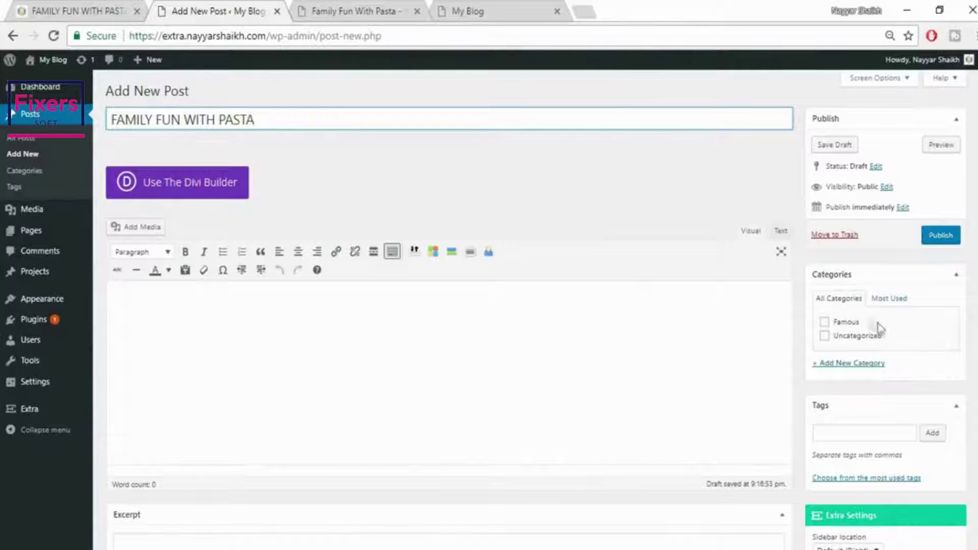
{"action": "left_click", "coordinate": [853, 329]}
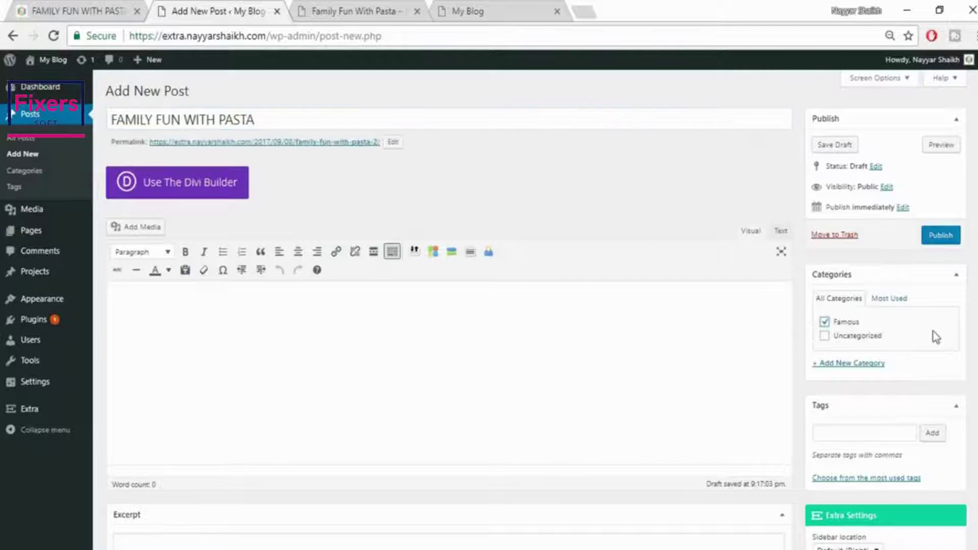
Look at the pasta image in the reference post, then go back to the new post's editor
{"action": "scroll", "coordinate": [957, 290], "scroll_direction": "down", "scroll_amount": 6}
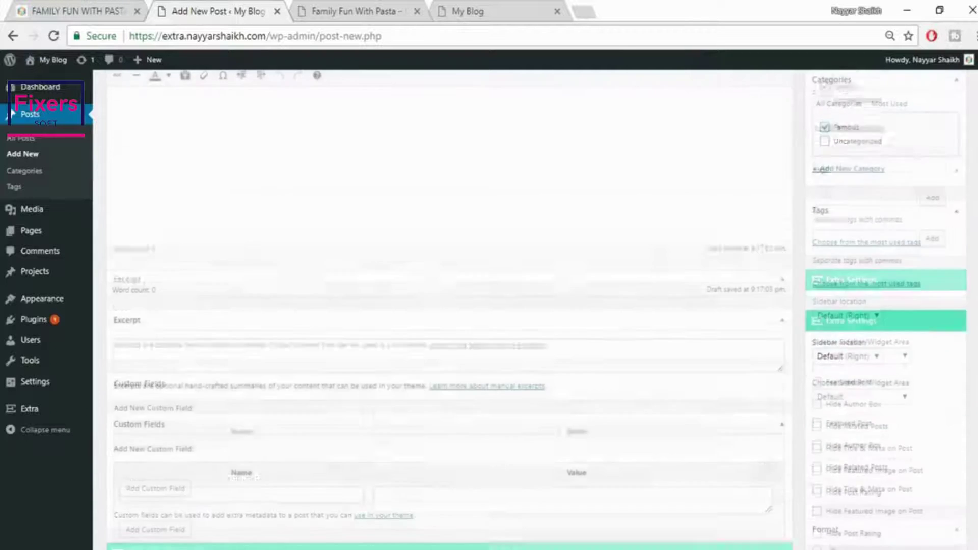
{"action": "scroll", "coordinate": [836, 403], "scroll_direction": "down", "scroll_amount": 5}
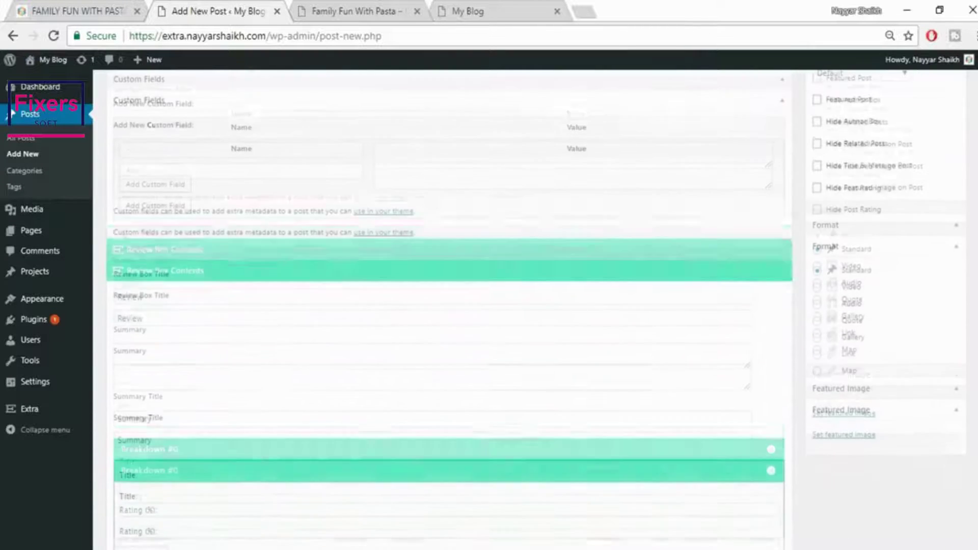
{"action": "left_click", "coordinate": [104, 9]}
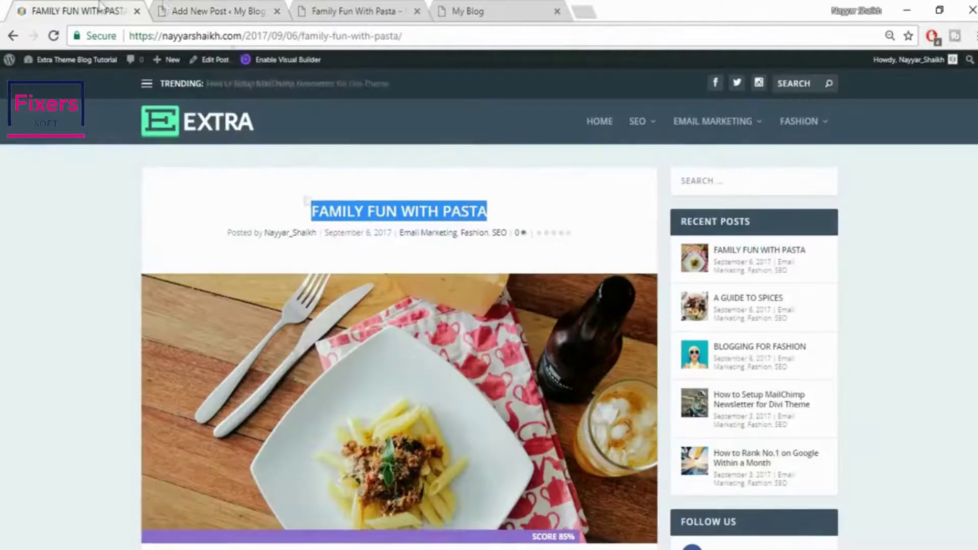
{"action": "left_click", "coordinate": [173, 6]}
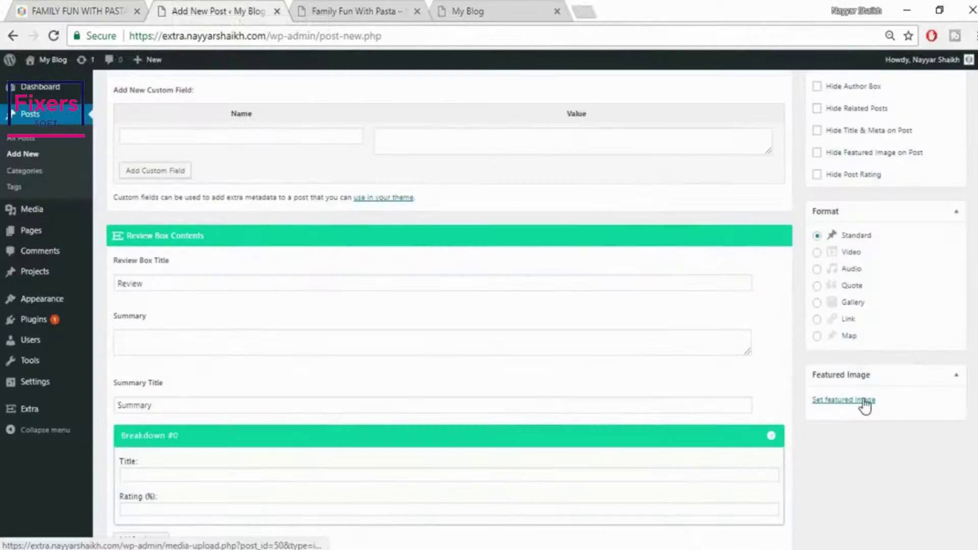
Upload elli-o-33861.jpg and set it as the new post's featured image
{"action": "left_click", "coordinate": [865, 400]}
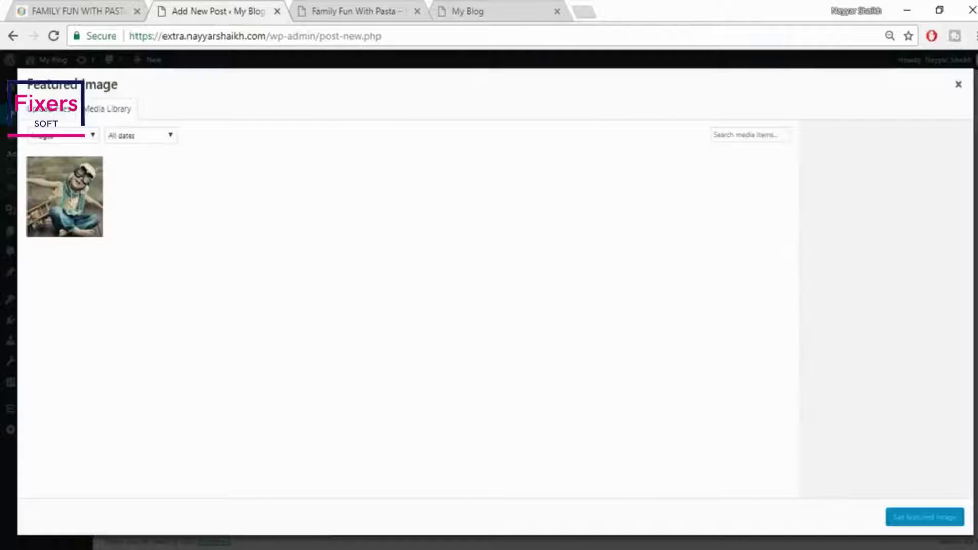
{"action": "left_click", "coordinate": [40, 113]}
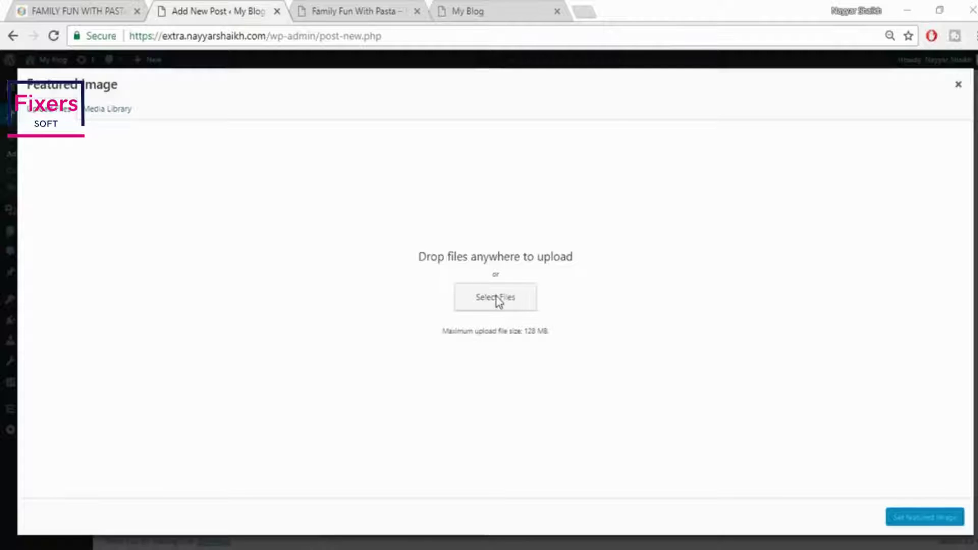
{"action": "left_click", "coordinate": [497, 300]}
{"action": "left_click", "coordinate": [755, 301]}
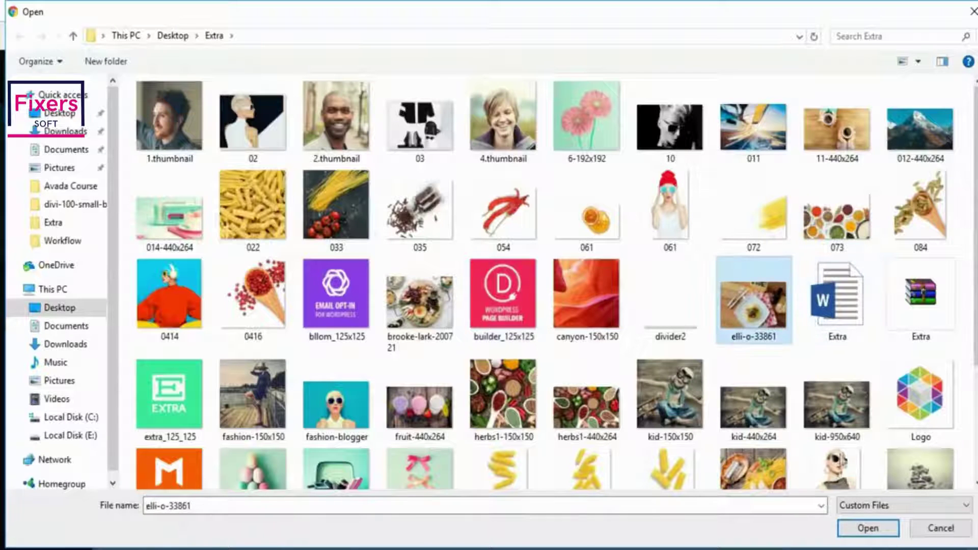
{"action": "left_click", "coordinate": [863, 527]}
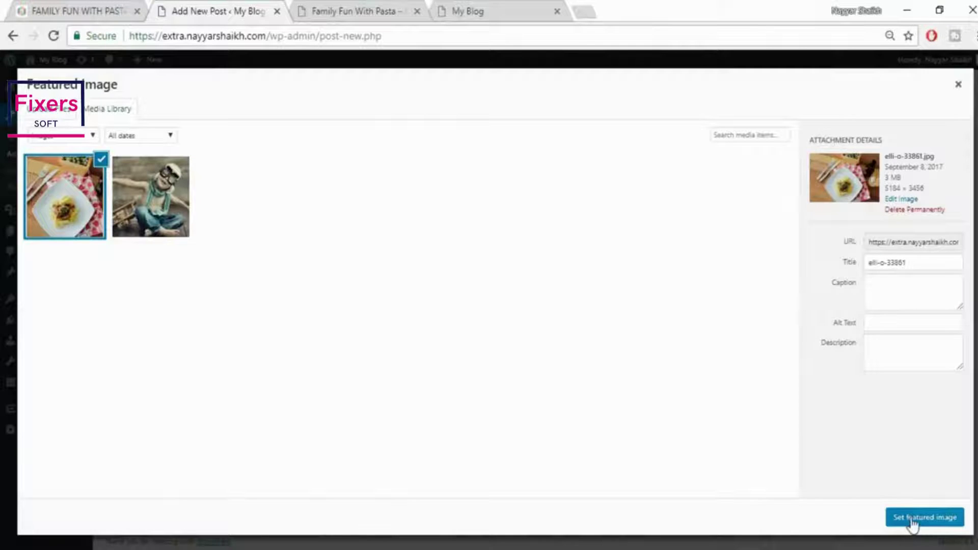
{"action": "left_click", "coordinate": [913, 517]}
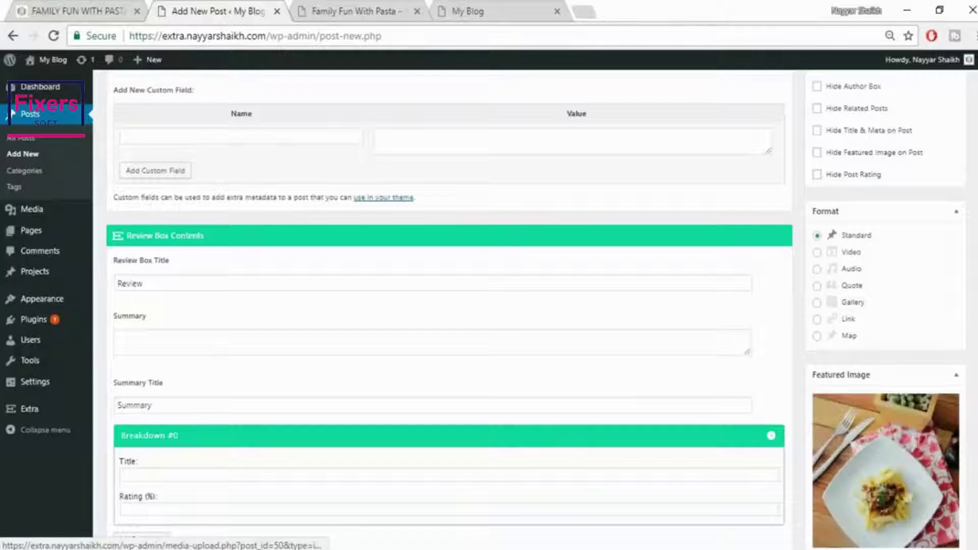
{"action": "scroll", "coordinate": [895, 505], "scroll_direction": "down", "scroll_amount": 3}
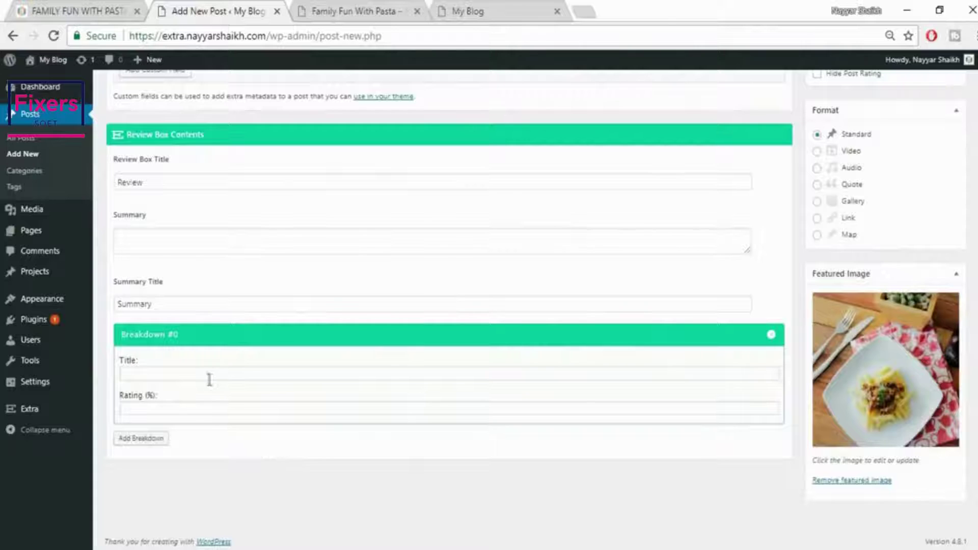
{"action": "scroll", "coordinate": [290, 358], "scroll_direction": "up", "scroll_amount": 3}
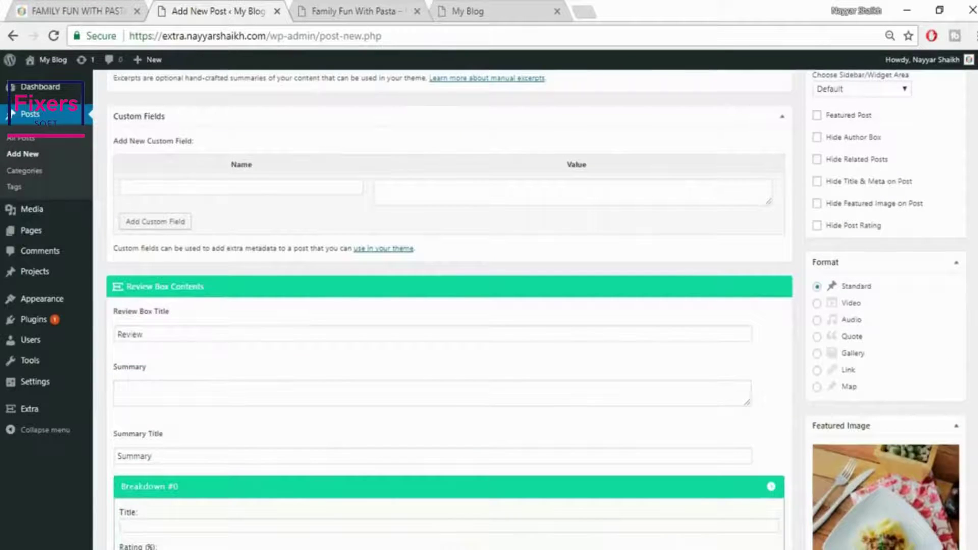
{"action": "scroll", "coordinate": [449, 305], "scroll_direction": "up", "scroll_amount": 10}
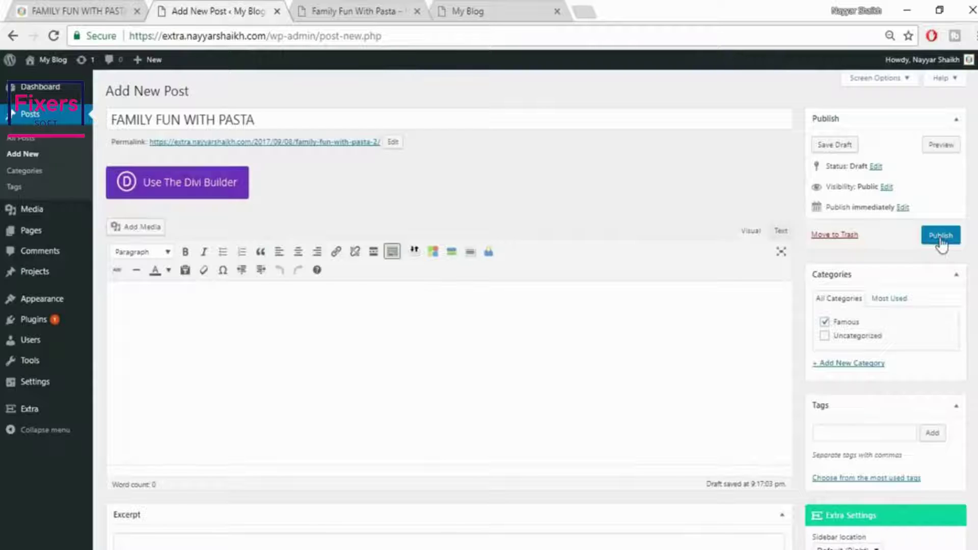
Publish the post and open it in the Divi Visual Builder
{"action": "left_click", "coordinate": [940, 239]}
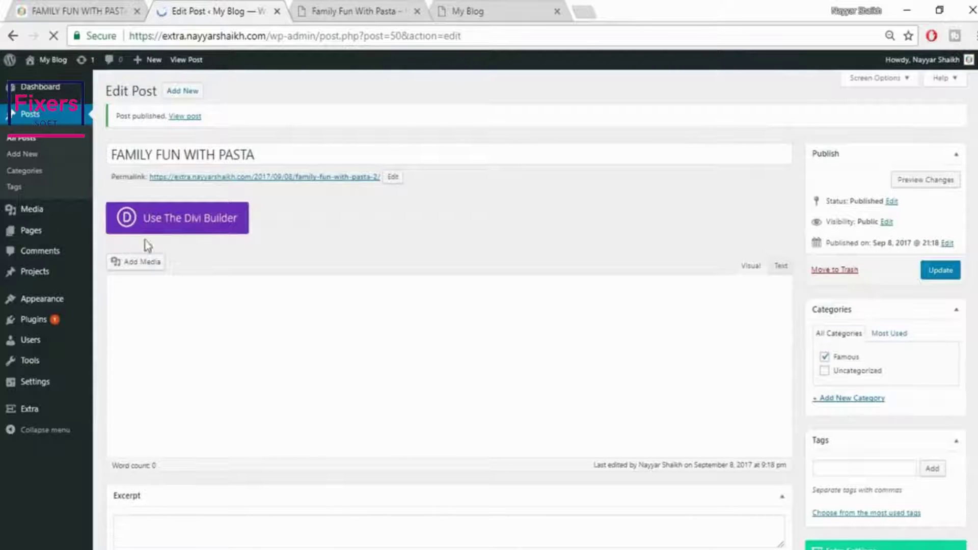
{"action": "left_click", "coordinate": [209, 235]}
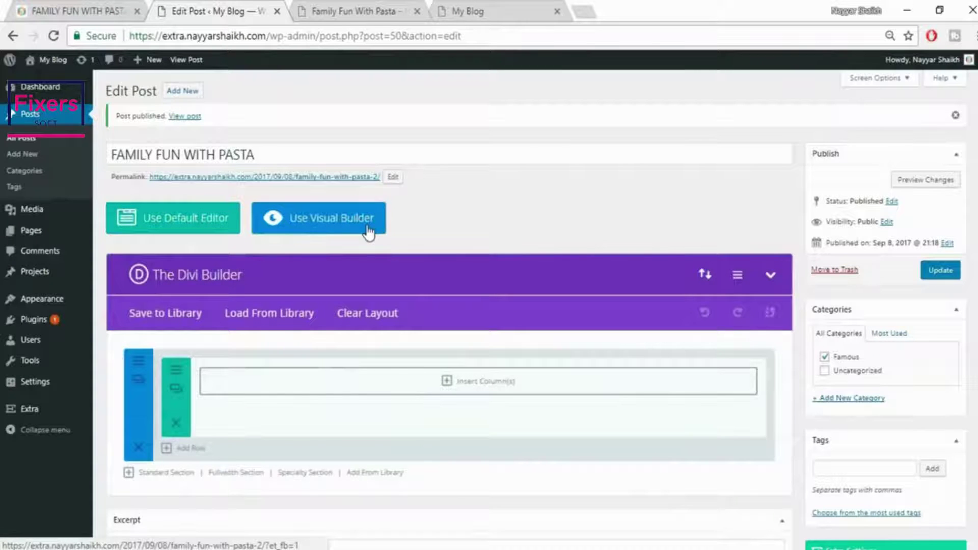
{"action": "left_click", "coordinate": [368, 230]}
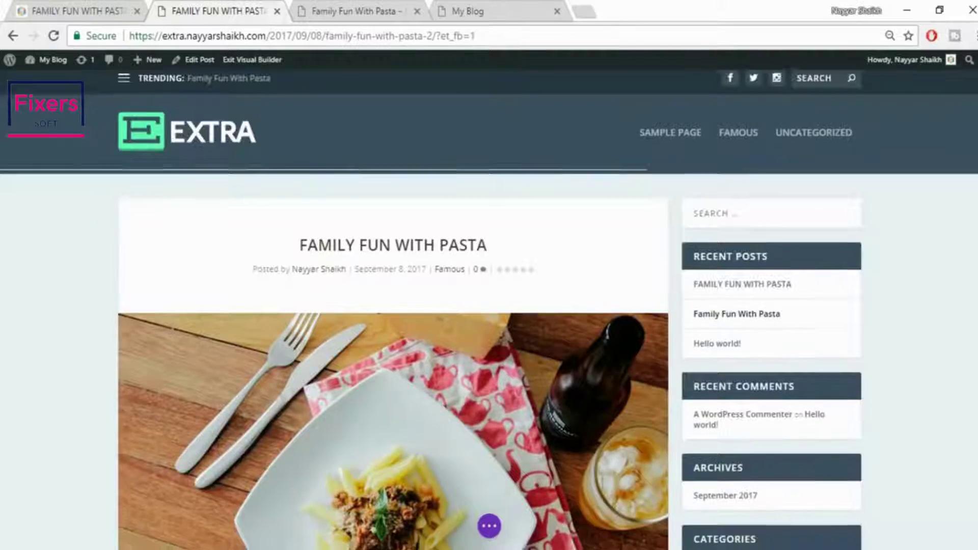
{"action": "scroll", "coordinate": [967, 263], "scroll_direction": "down", "scroll_amount": 8}
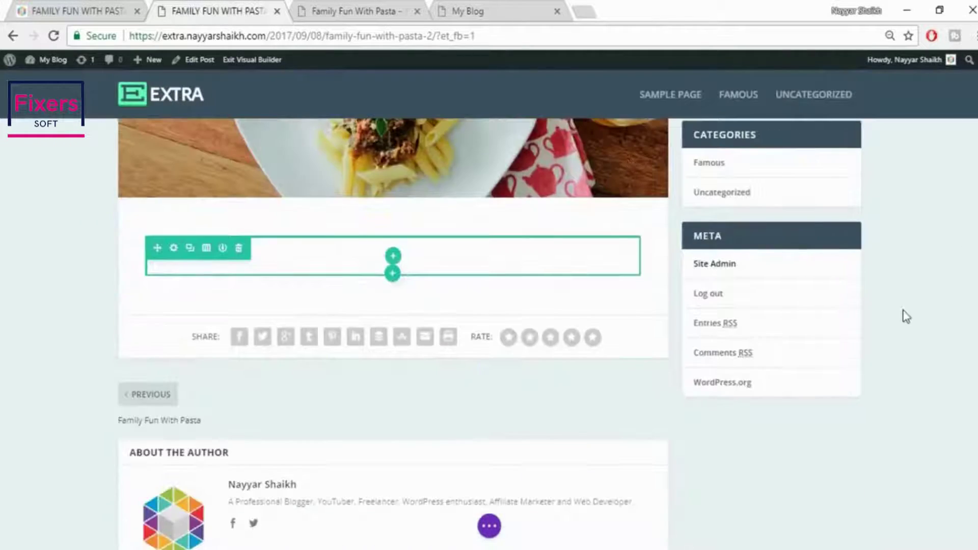
{"action": "scroll", "coordinate": [900, 312], "scroll_direction": "up", "scroll_amount": 5}
Select the centred intro paragraph in the reference post
{"action": "left_click", "coordinate": [87, 6]}
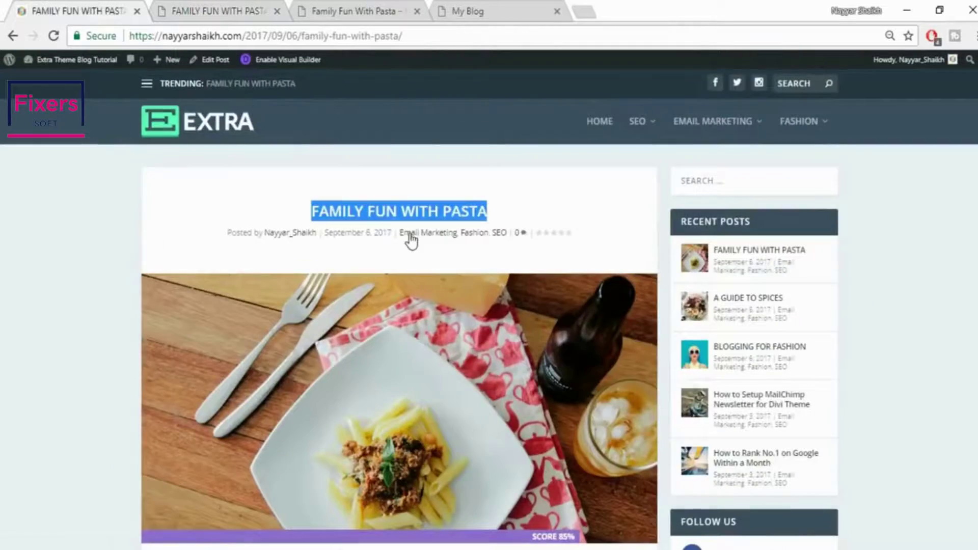
{"action": "scroll", "coordinate": [411, 235], "scroll_direction": "down", "scroll_amount": 6}
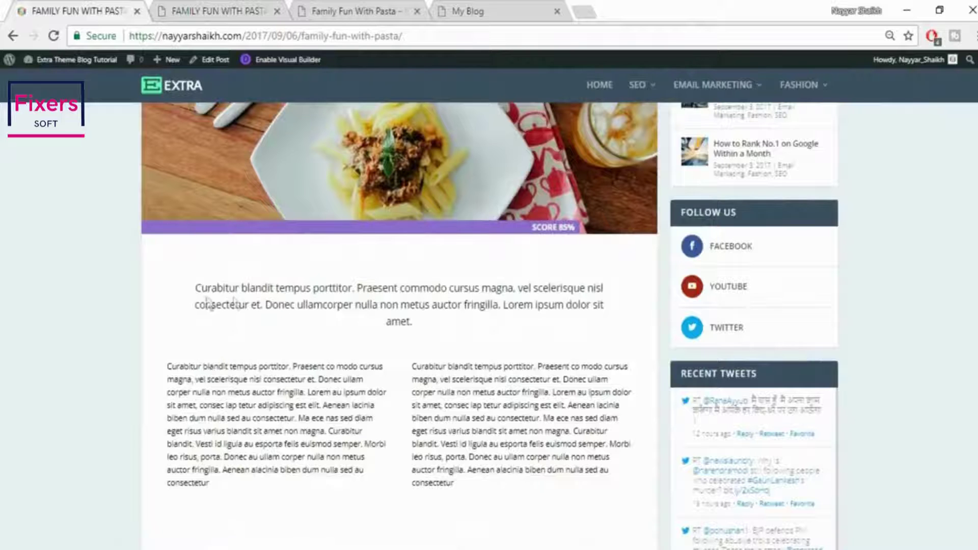
{"action": "left_click_drag", "start_coordinate": [194, 289], "coordinate": [460, 330]}
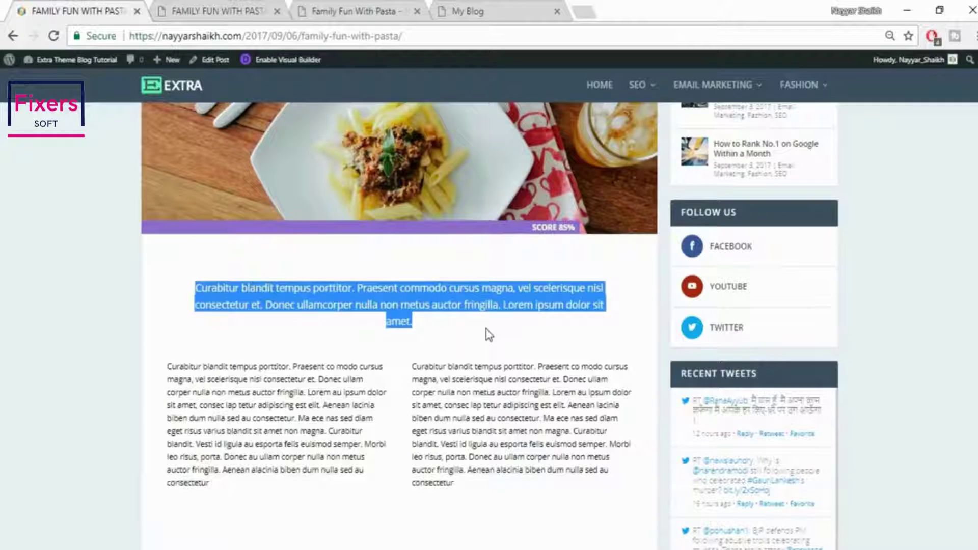
{"action": "left_click", "coordinate": [240, 11]}
Replace the empty row with a single-column row
{"action": "scroll", "coordinate": [354, 166], "scroll_direction": "down", "scroll_amount": 3}
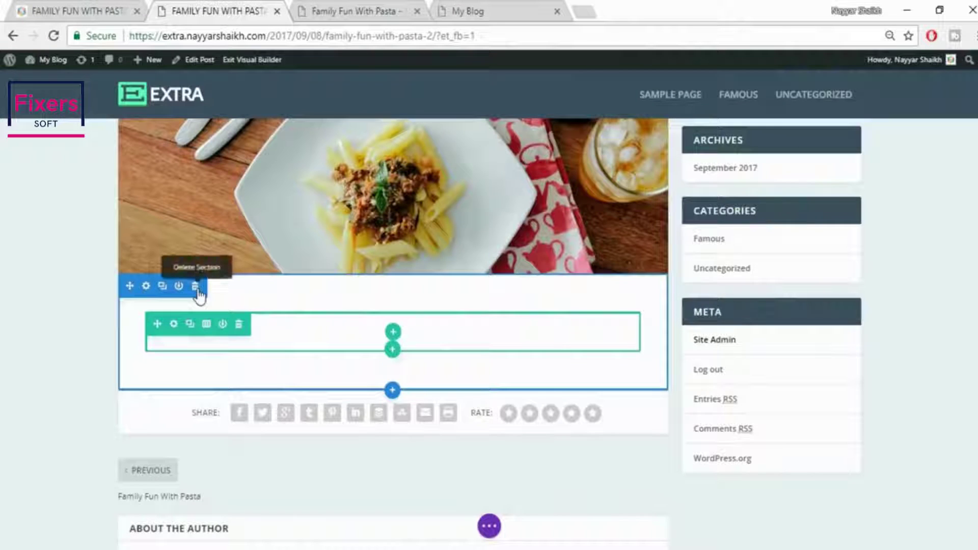
{"action": "left_click", "coordinate": [195, 287]}
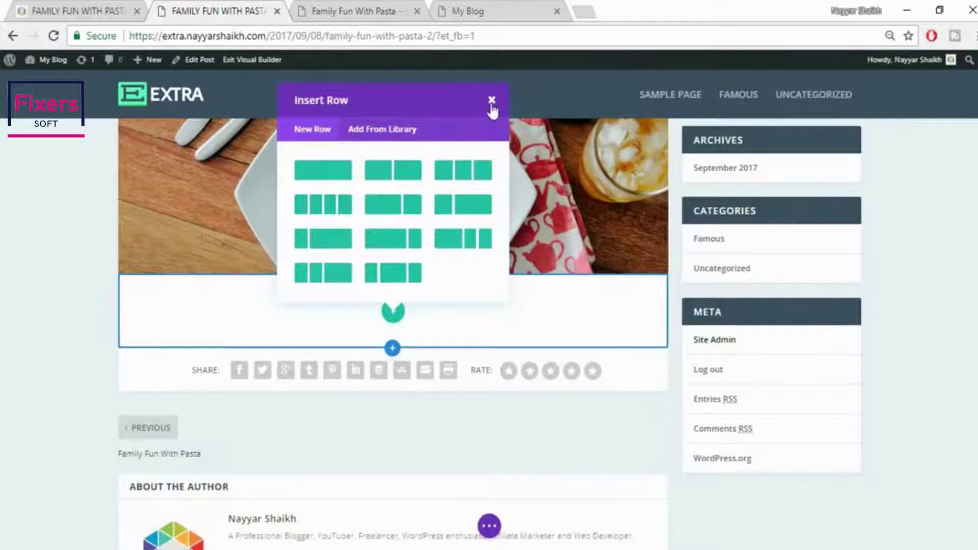
{"action": "left_click", "coordinate": [332, 168]}
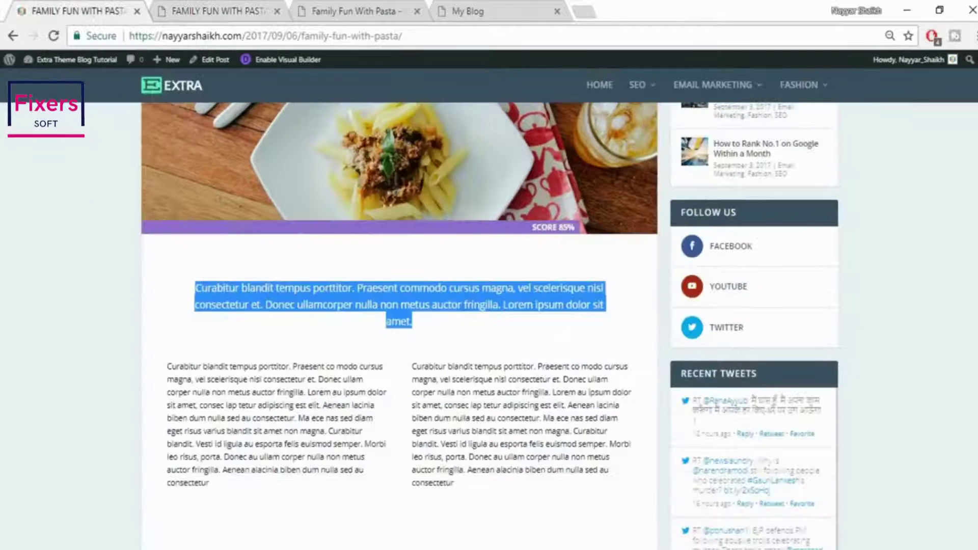
Add a Text module to the new row and paste the intro paragraph in plain text mode
{"action": "left_click", "coordinate": [231, 6]}
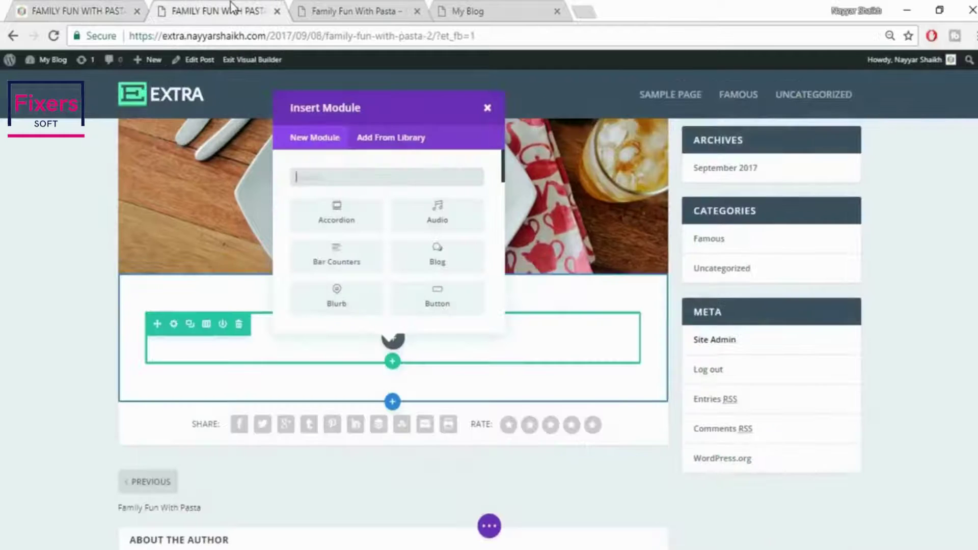
{"action": "type", "text": "tex"}
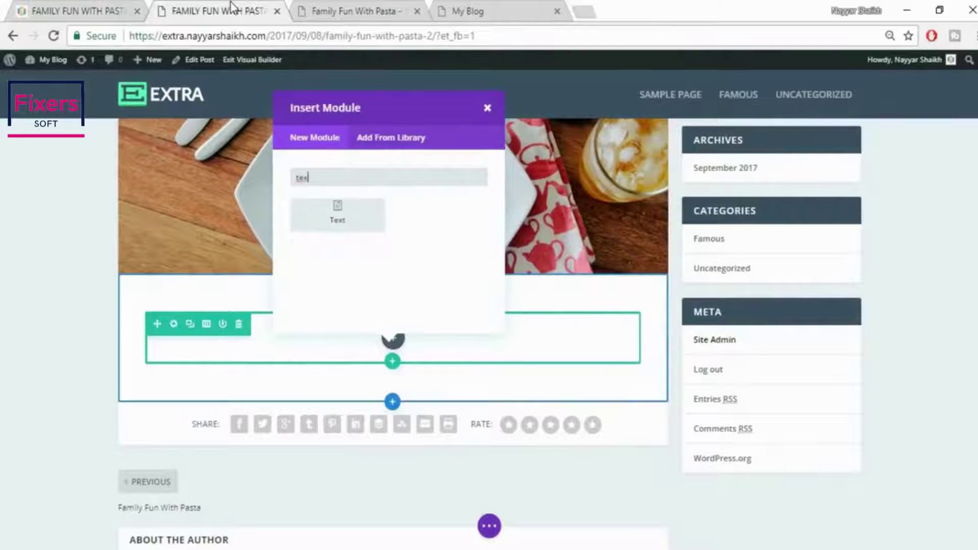
{"action": "left_click", "coordinate": [343, 232]}
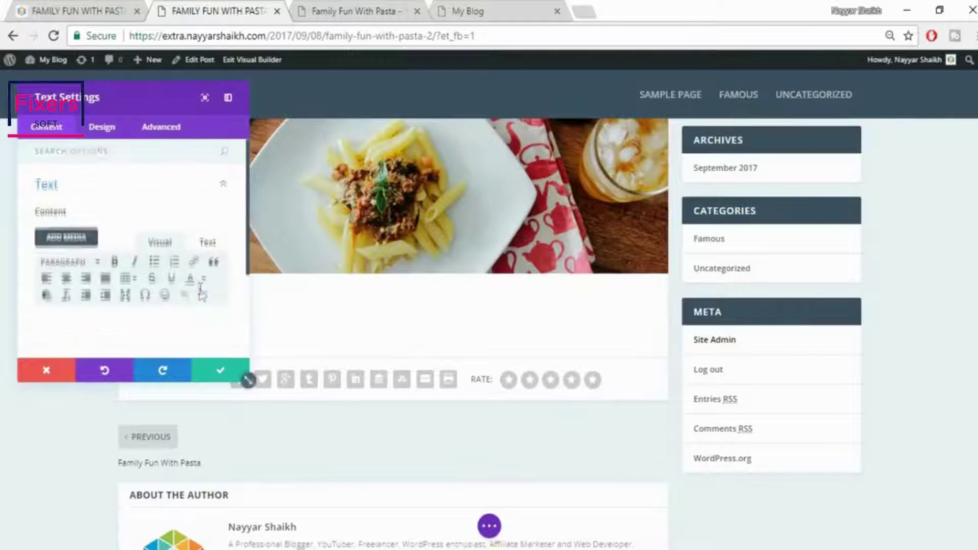
{"action": "scroll", "coordinate": [216, 216], "scroll_direction": "down", "scroll_amount": 2}
{"action": "left_click", "coordinate": [210, 176]}
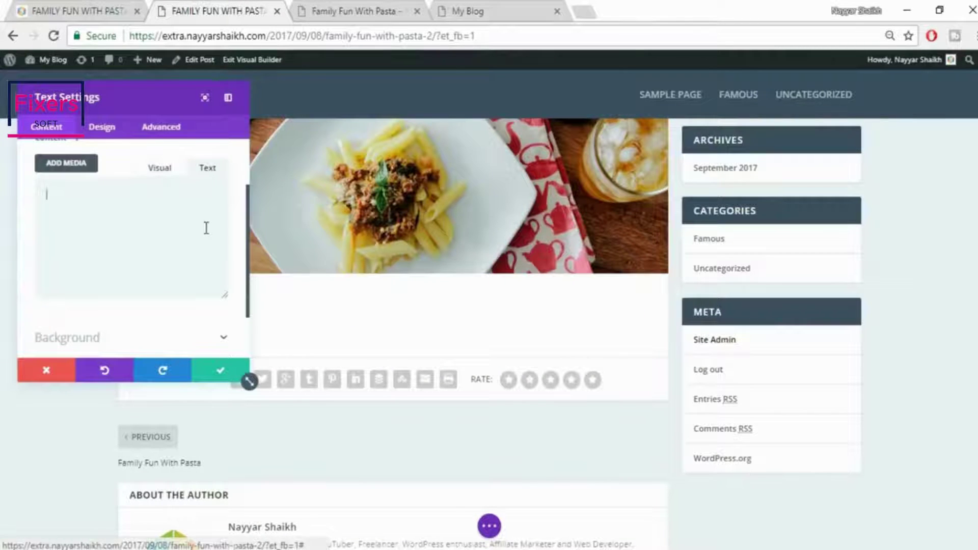
{"action": "type", "text": "Curabitur blandit tempus porttitor. Praesent commodo cursus magna, vel scelerisque nisl consectetur et. Donec ullamcorper nulla non metus auctor fringilla. Lorem ipsum dolor sit amet."}
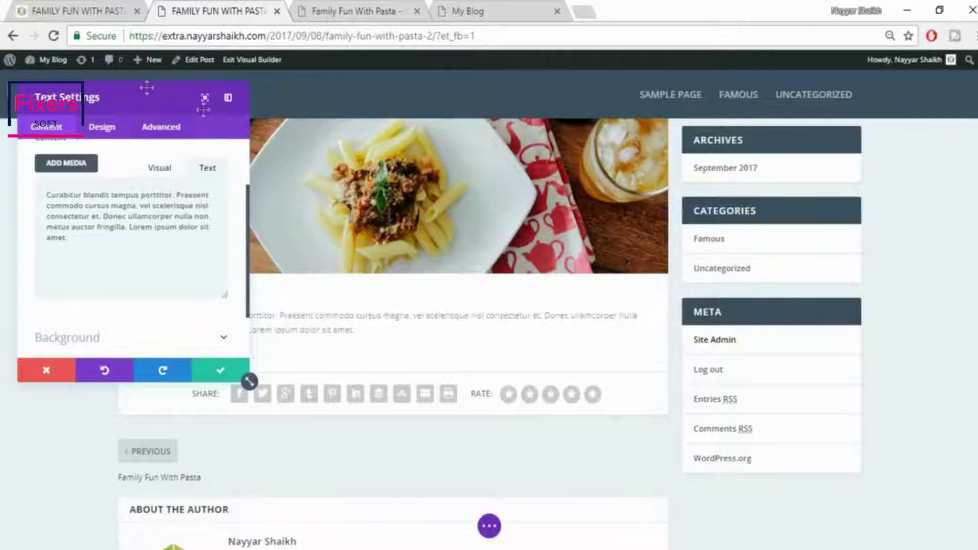
{"action": "left_click_drag", "start_coordinate": [200, 108], "coordinate": [795, 168]}
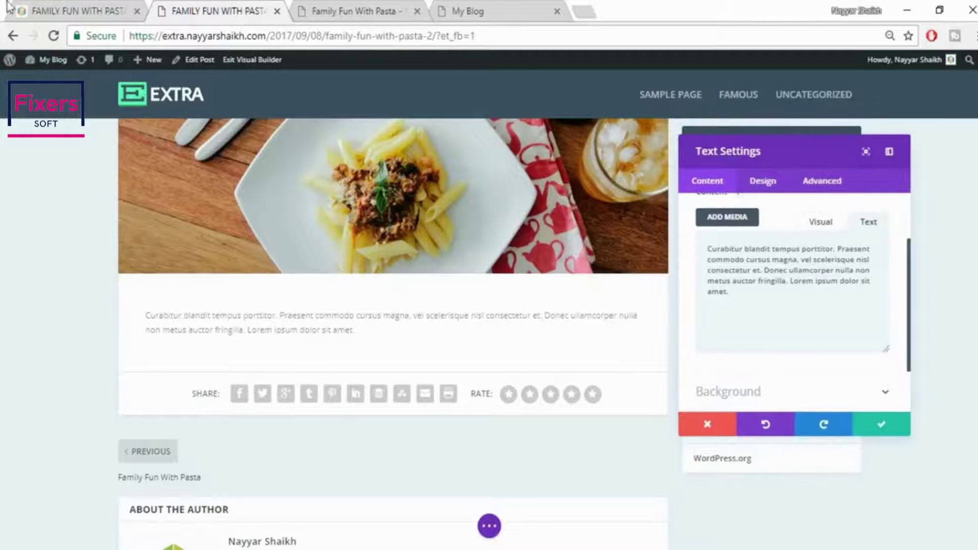
Center the intro paragraph, checking it against the reference post
{"action": "left_click", "coordinate": [57, 8]}
{"action": "left_click", "coordinate": [429, 311]}
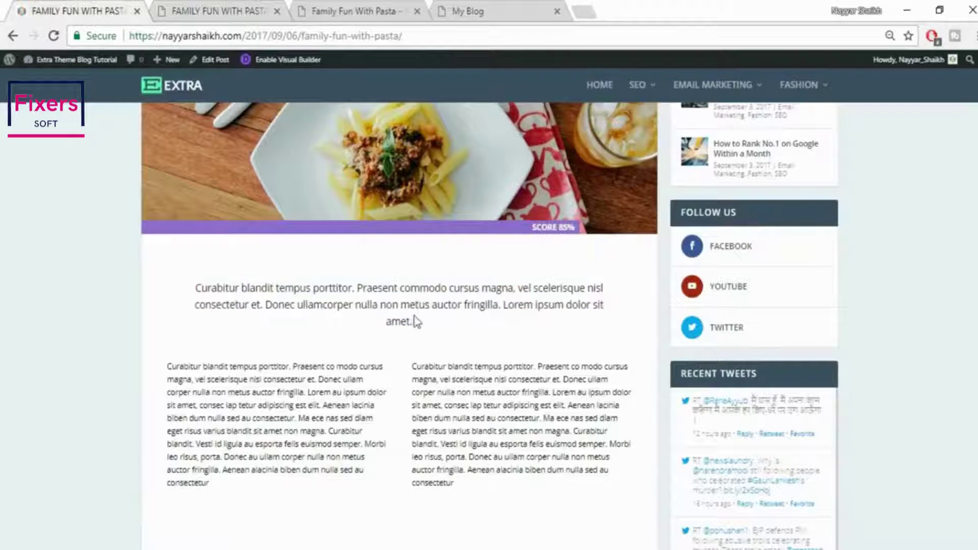
{"action": "left_click", "coordinate": [234, 9]}
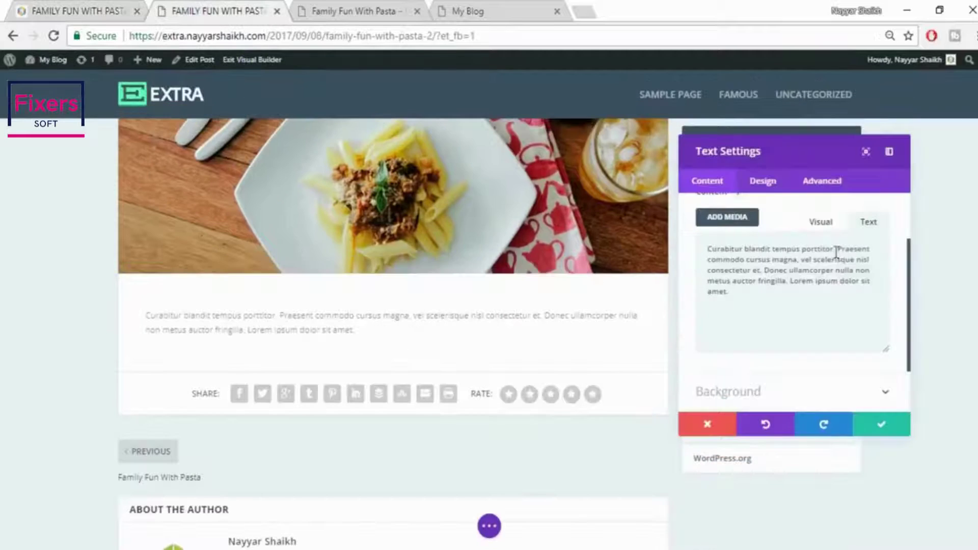
{"action": "left_click", "coordinate": [821, 224]}
{"action": "left_click", "coordinate": [727, 259]}
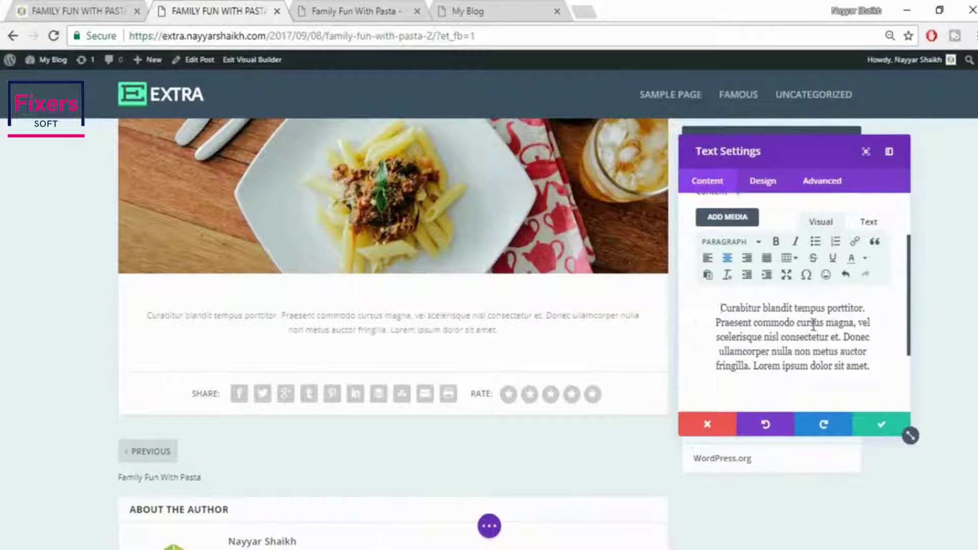
{"action": "left_click", "coordinate": [79, 10]}
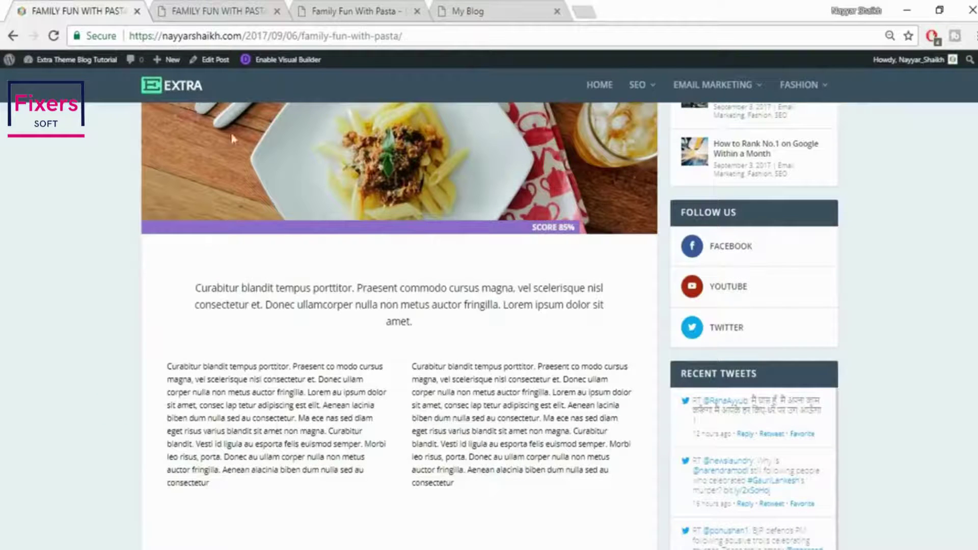
{"action": "left_click", "coordinate": [175, 6]}
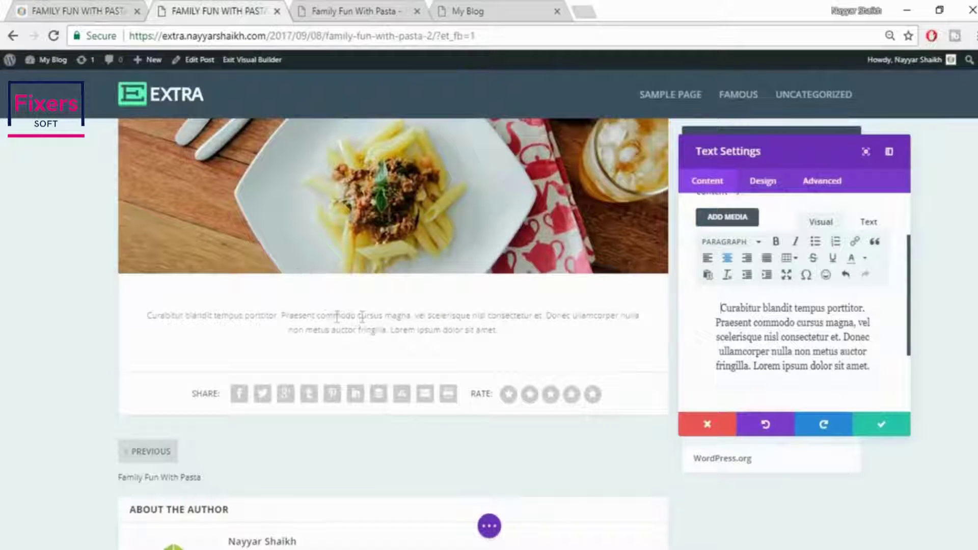
{"action": "left_click", "coordinate": [79, 10]}
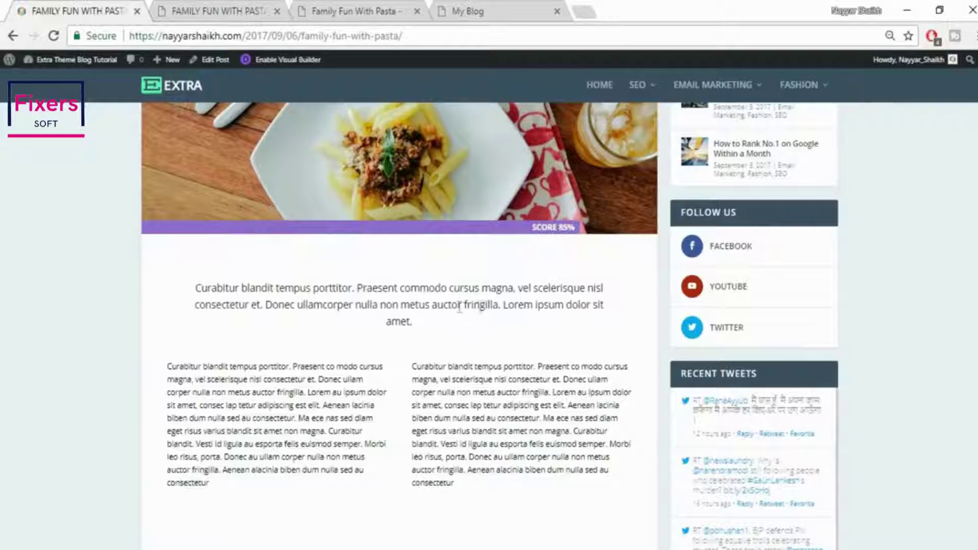
{"action": "left_click", "coordinate": [254, 12]}
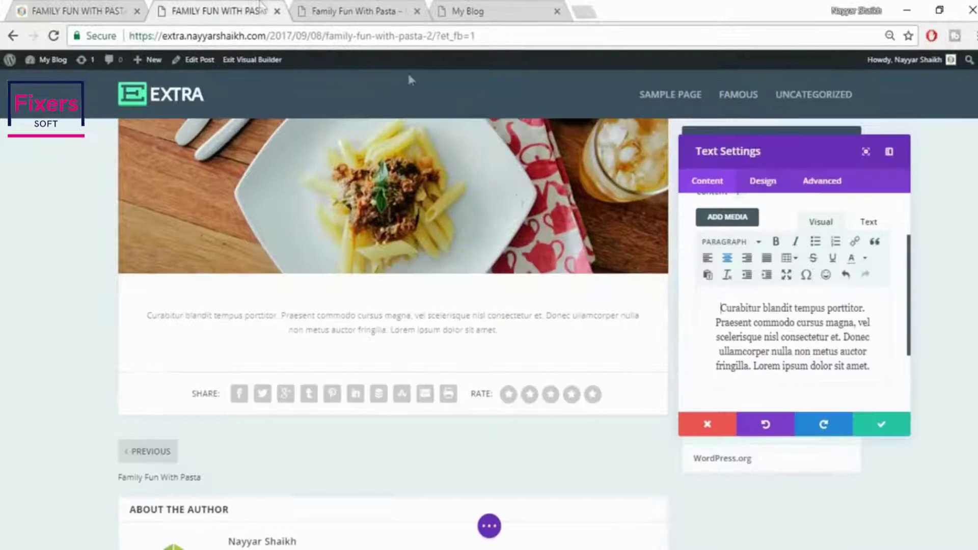
Set the intro text's orientation to Center in the Design tab's Text options
{"action": "left_click", "coordinate": [764, 181]}
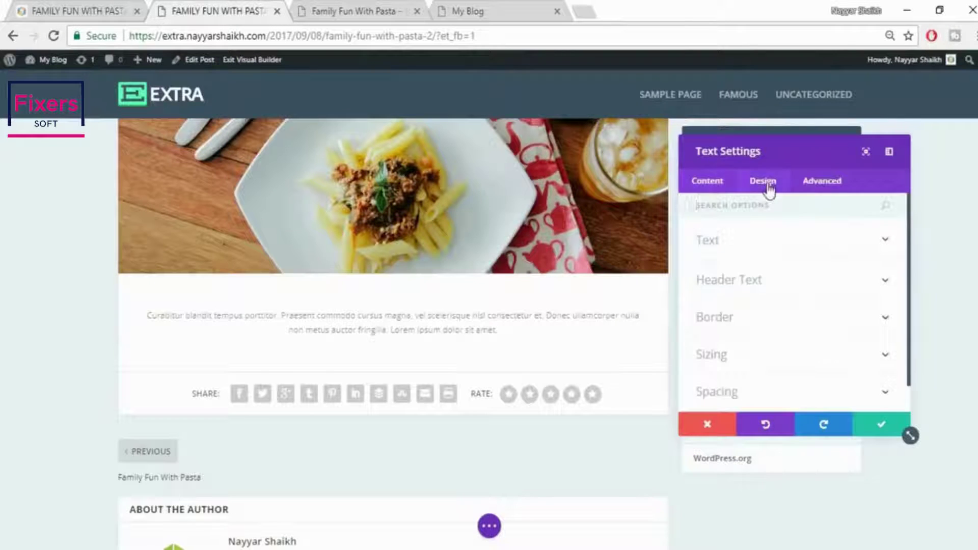
{"action": "left_click", "coordinate": [770, 249]}
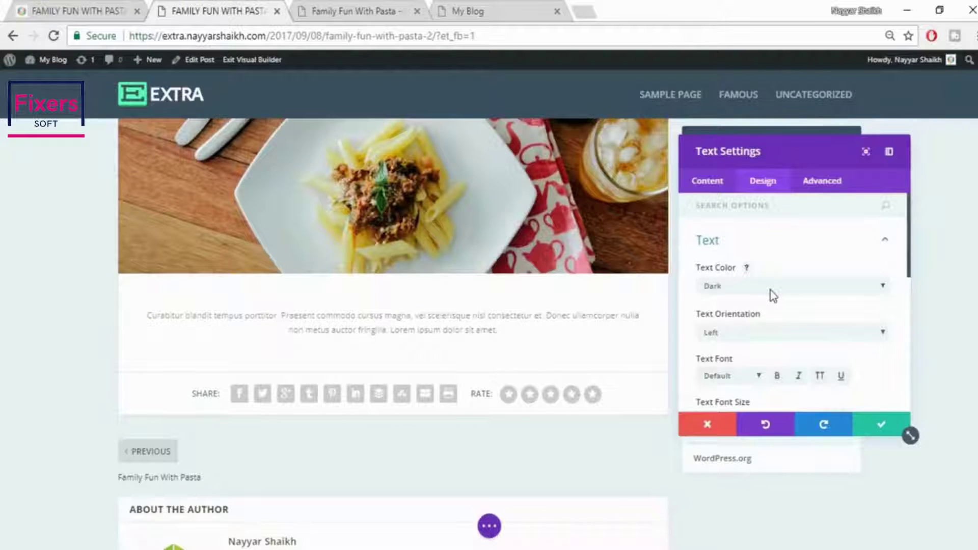
{"action": "left_click", "coordinate": [773, 295]}
{"action": "left_click", "coordinate": [791, 249]}
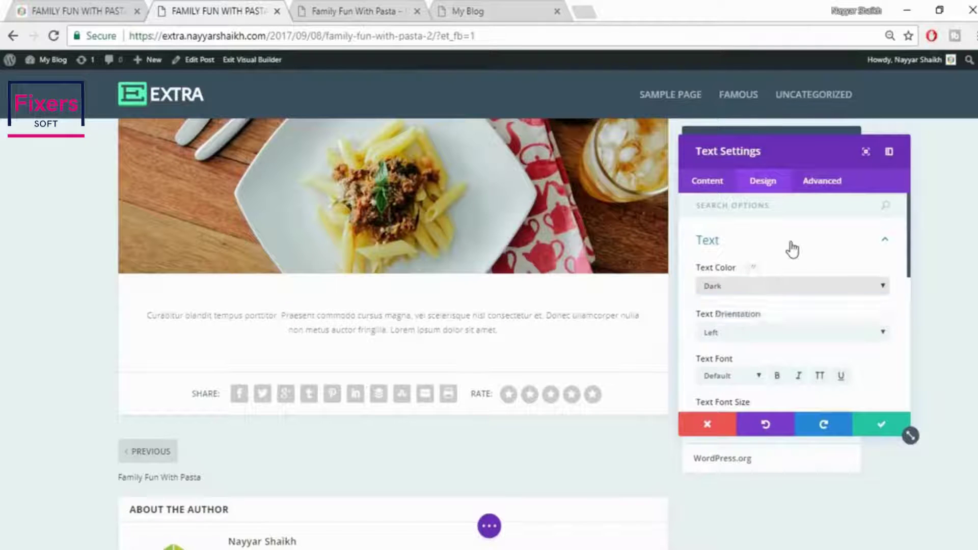
{"action": "left_click", "coordinate": [790, 247]}
{"action": "left_click", "coordinate": [775, 255]}
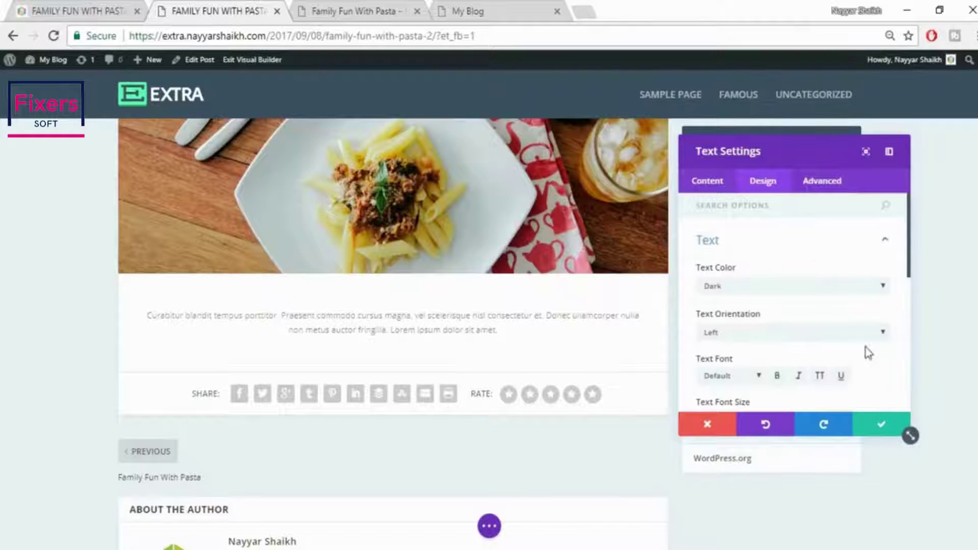
{"action": "scroll", "coordinate": [864, 346], "scroll_direction": "down", "scroll_amount": 3}
{"action": "scroll", "coordinate": [760, 270], "scroll_direction": "up", "scroll_amount": 2}
{"action": "left_click", "coordinate": [761, 256]}
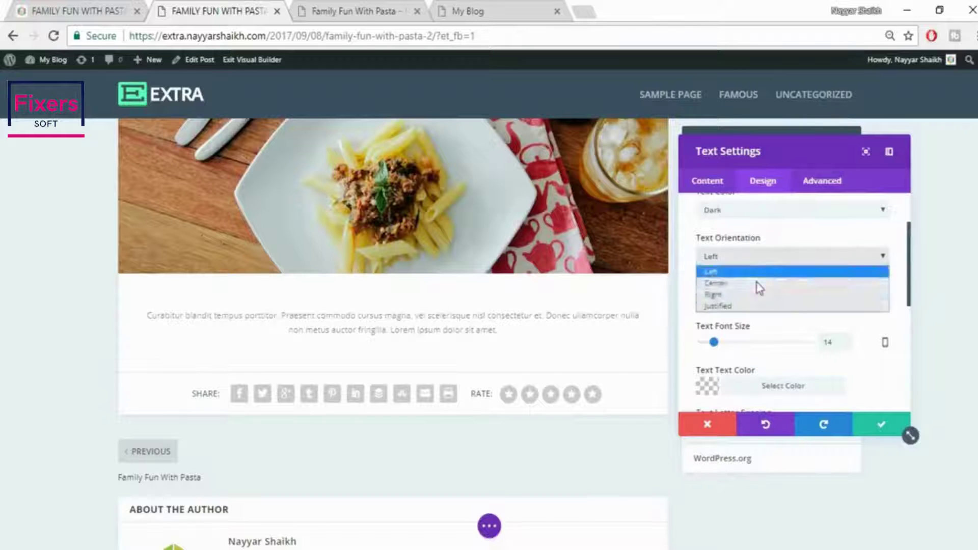
{"action": "left_click", "coordinate": [756, 283]}
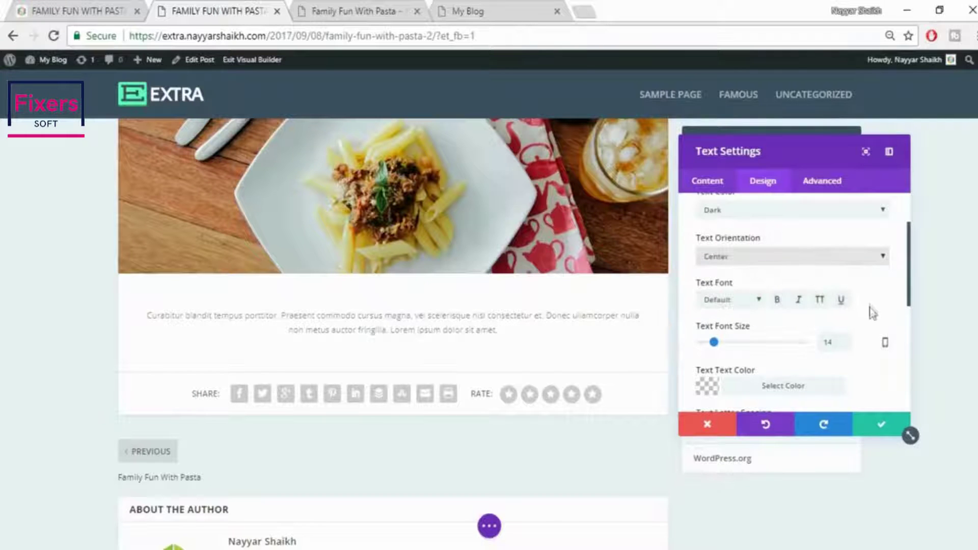
Change the paragraph font size to 18 and the font to Arvo
{"action": "scroll", "coordinate": [872, 314], "scroll_direction": "down", "scroll_amount": 2}
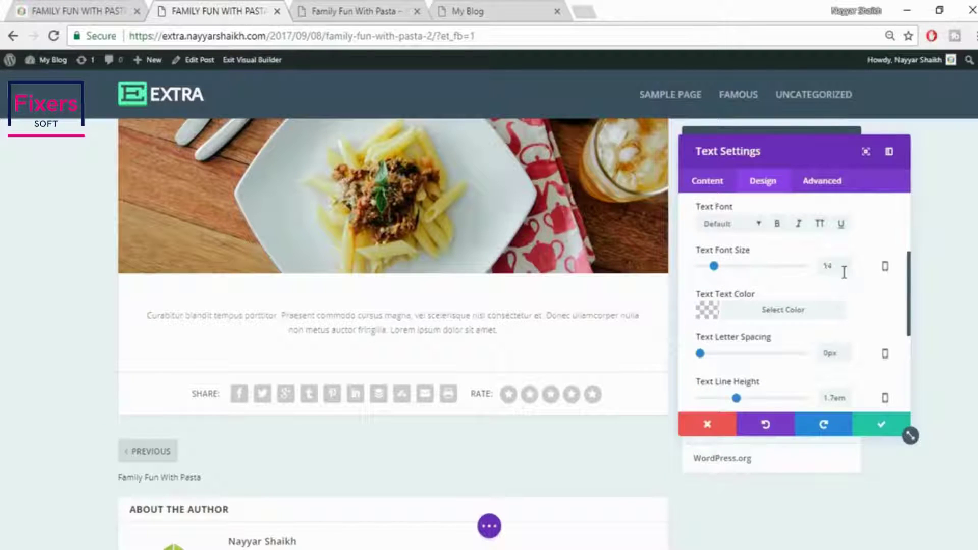
{"action": "double_click", "coordinate": [829, 263]}
{"action": "type", "text": "18"}
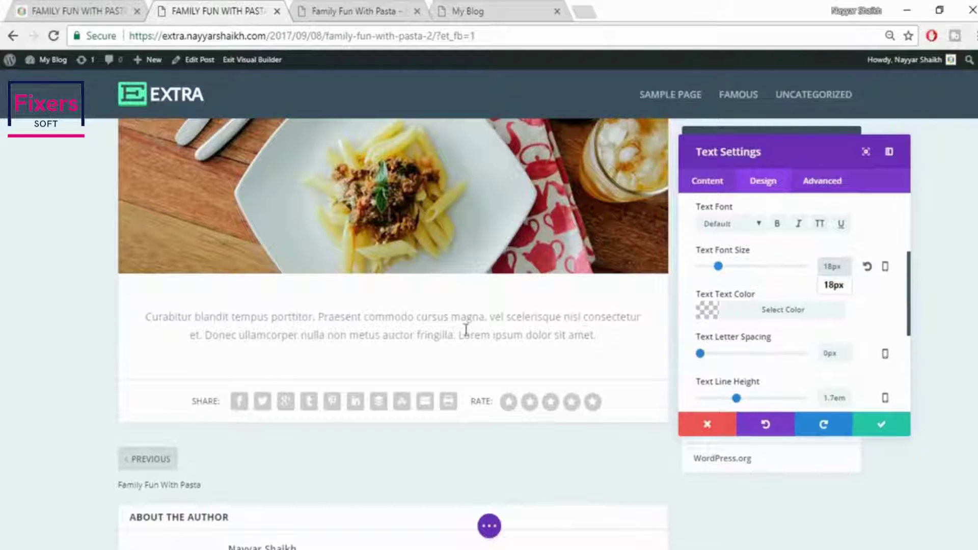
{"action": "left_click", "coordinate": [730, 225]}
{"action": "left_click", "coordinate": [747, 316]}
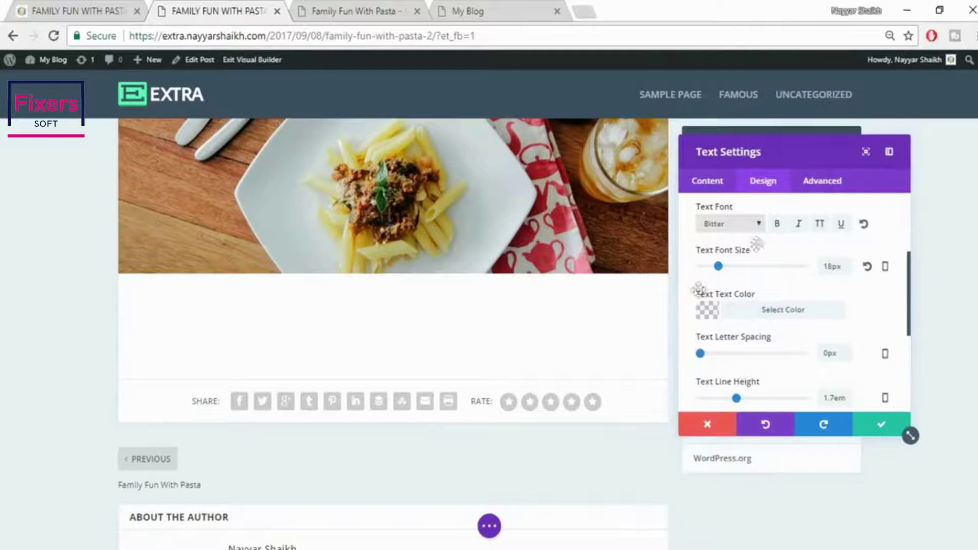
{"action": "left_click", "coordinate": [737, 224]}
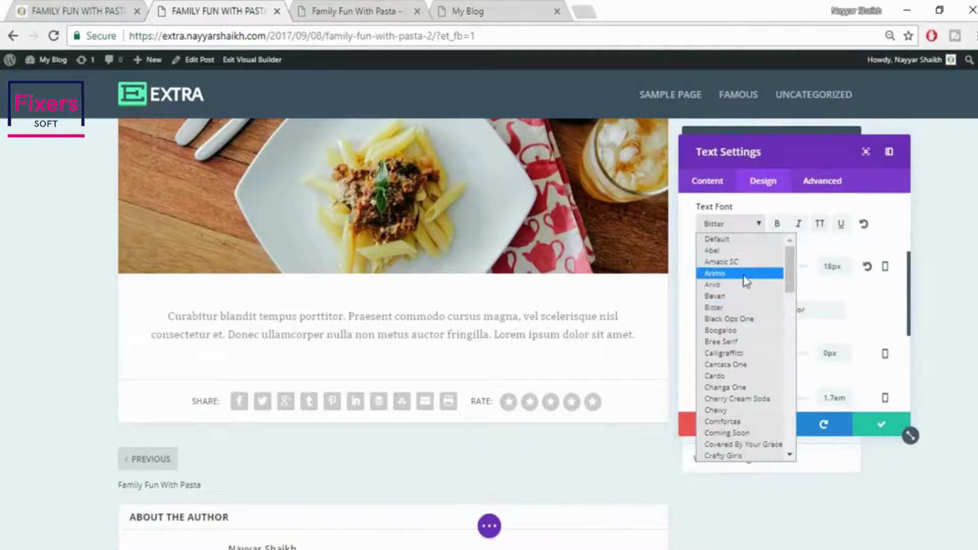
{"action": "left_click", "coordinate": [746, 284]}
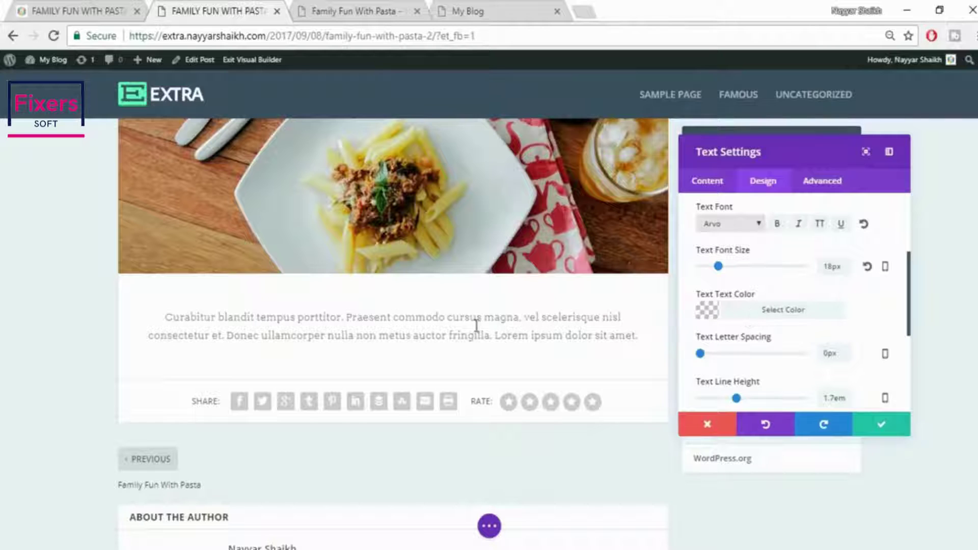
Give the text a slightly transparent near-black colour and save the text settings
{"action": "left_click", "coordinate": [777, 316]}
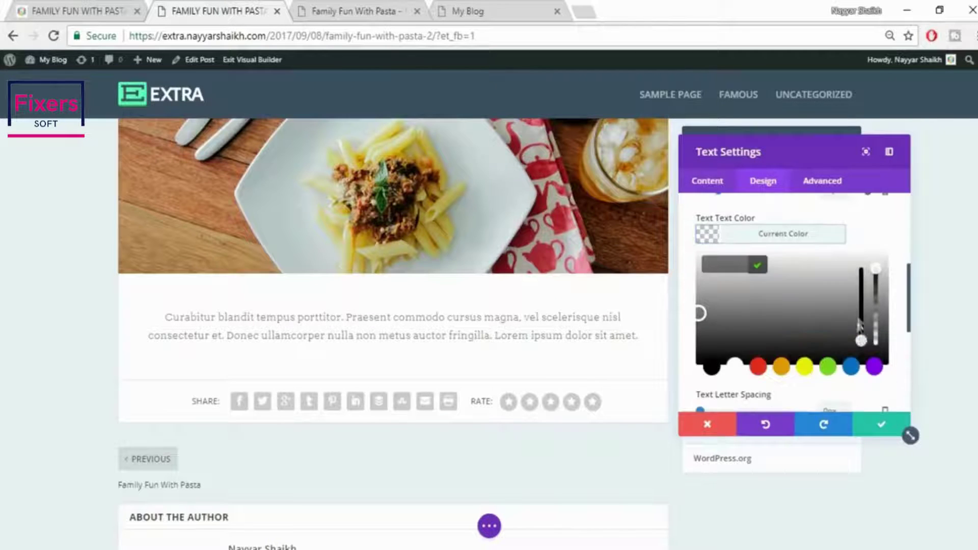
{"action": "left_click_drag", "start_coordinate": [861, 341], "coordinate": [862, 328]}
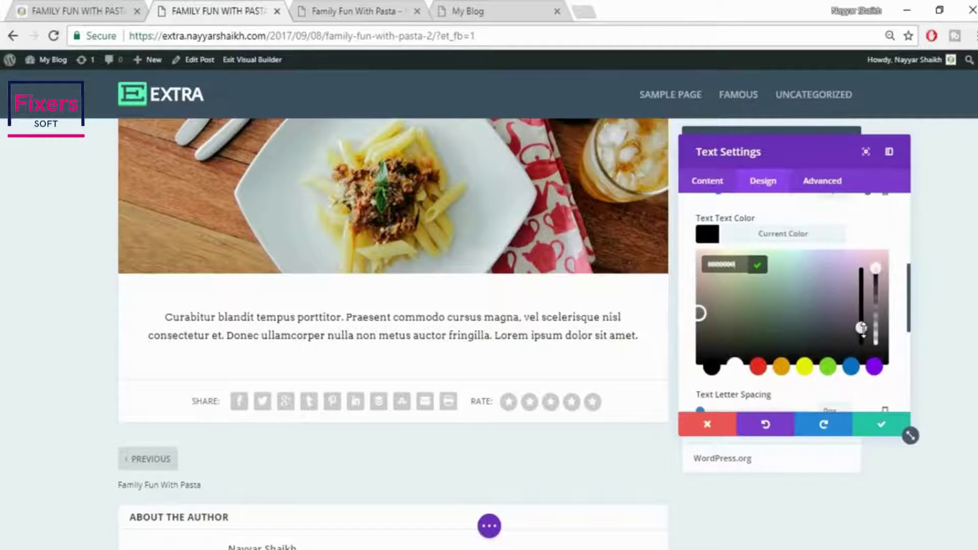
{"action": "left_click", "coordinate": [875, 285]}
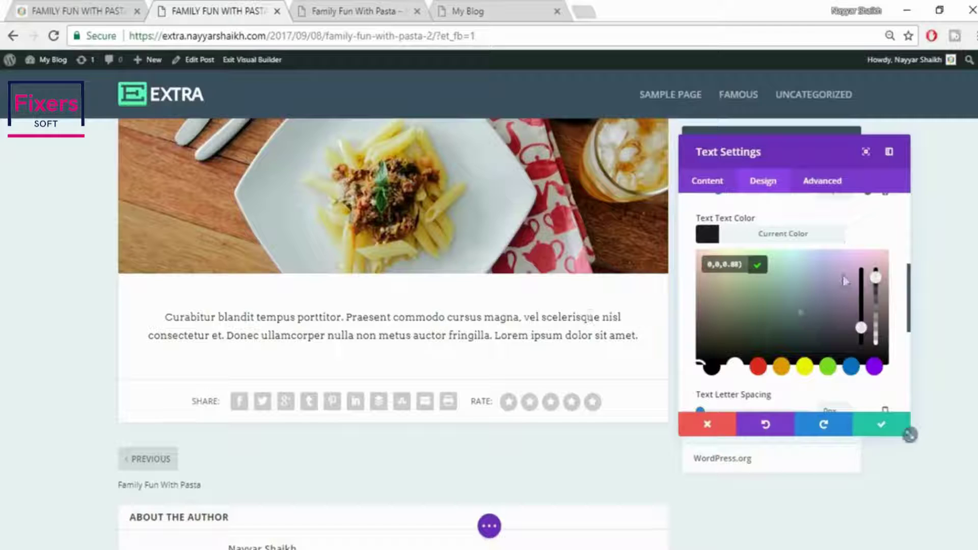
{"action": "left_click", "coordinate": [784, 238]}
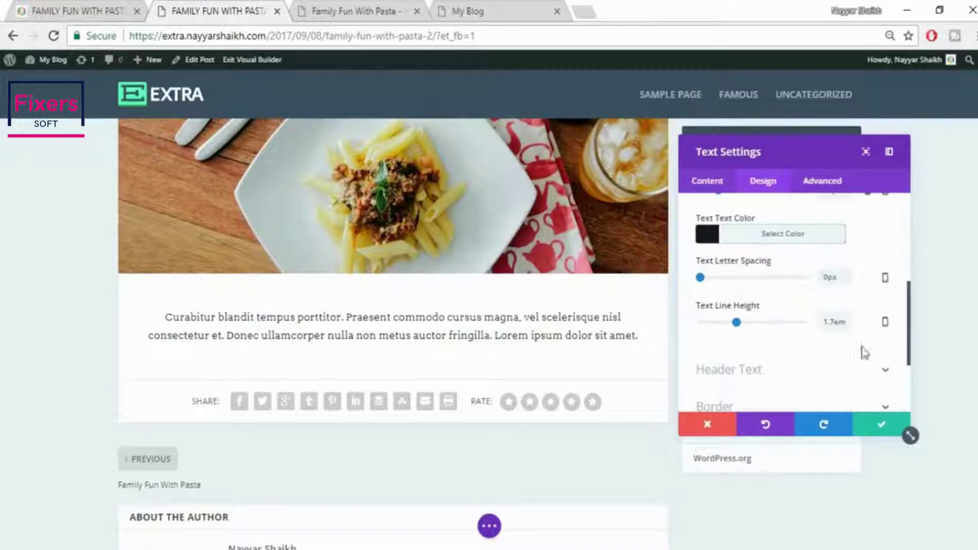
{"action": "scroll", "coordinate": [848, 316], "scroll_direction": "down", "scroll_amount": 3}
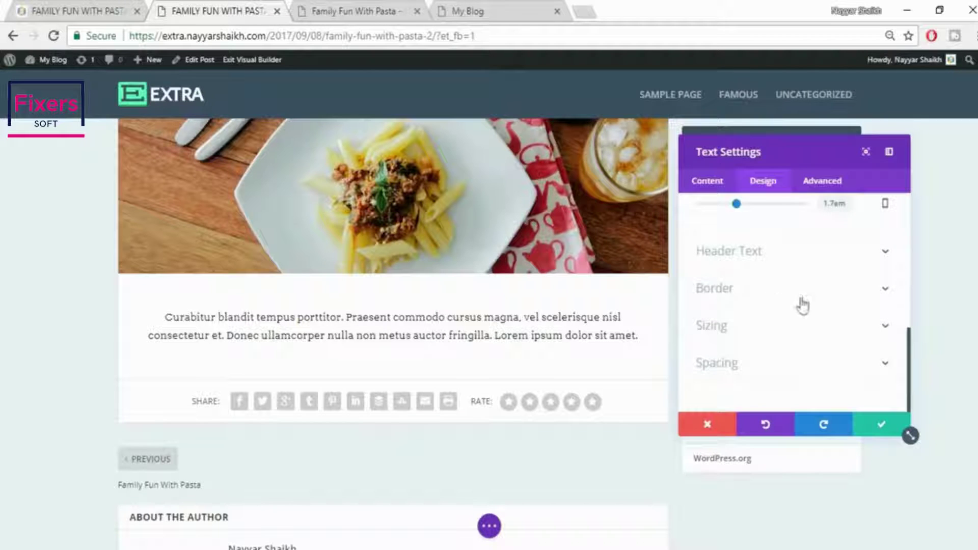
{"action": "left_click", "coordinate": [92, 10]}
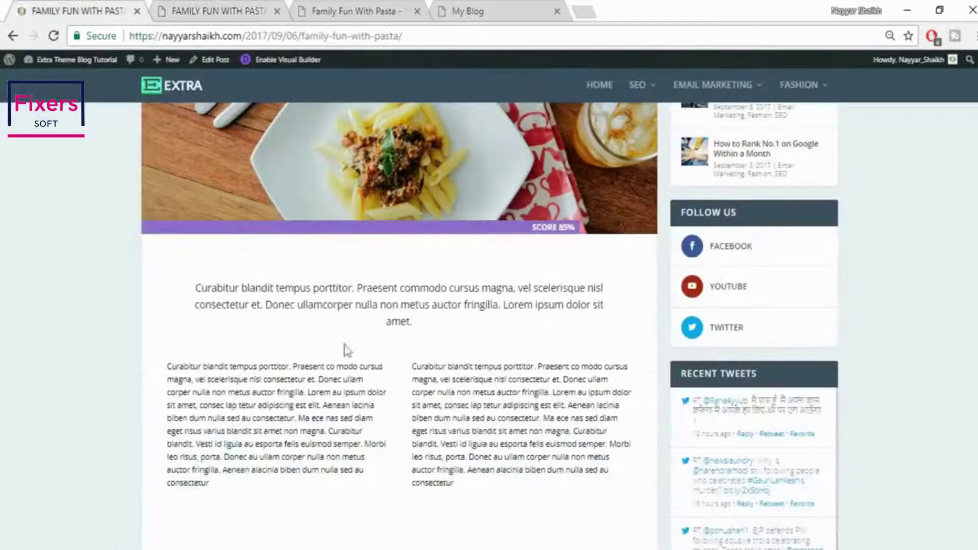
{"action": "left_click", "coordinate": [223, 7]}
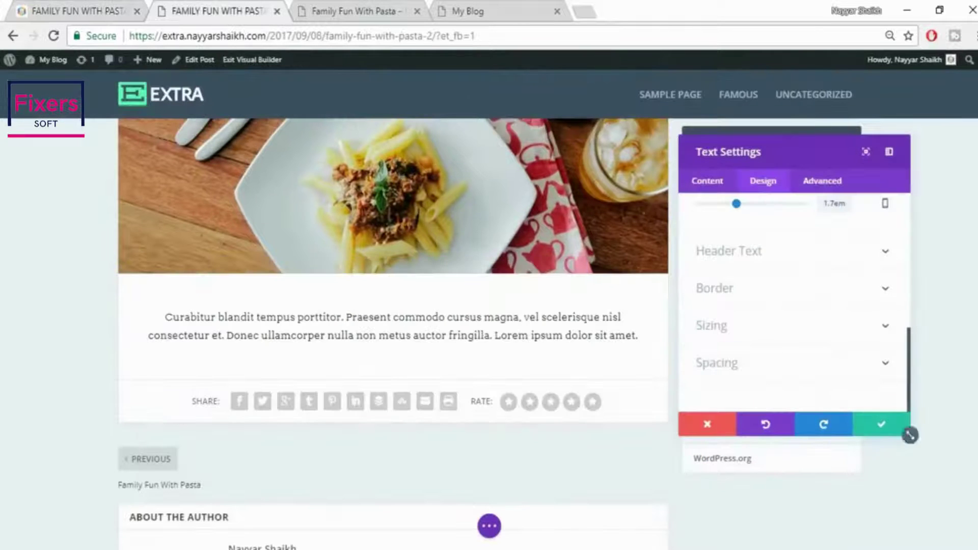
{"action": "left_click", "coordinate": [882, 425]}
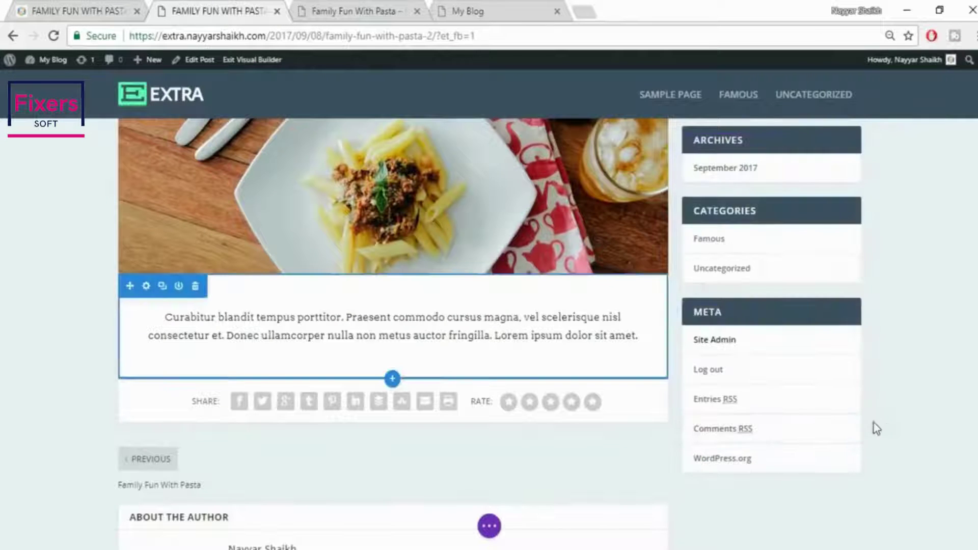
Add about 60px left and 80px right padding to narrow the intro text
{"action": "mouse_move", "coordinate": [601, 352]}
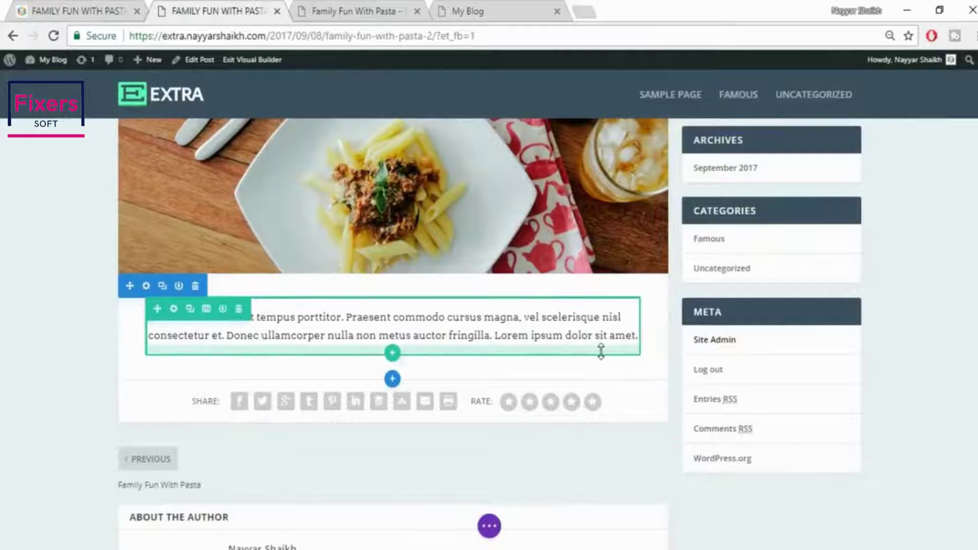
{"action": "left_click", "coordinate": [102, 11]}
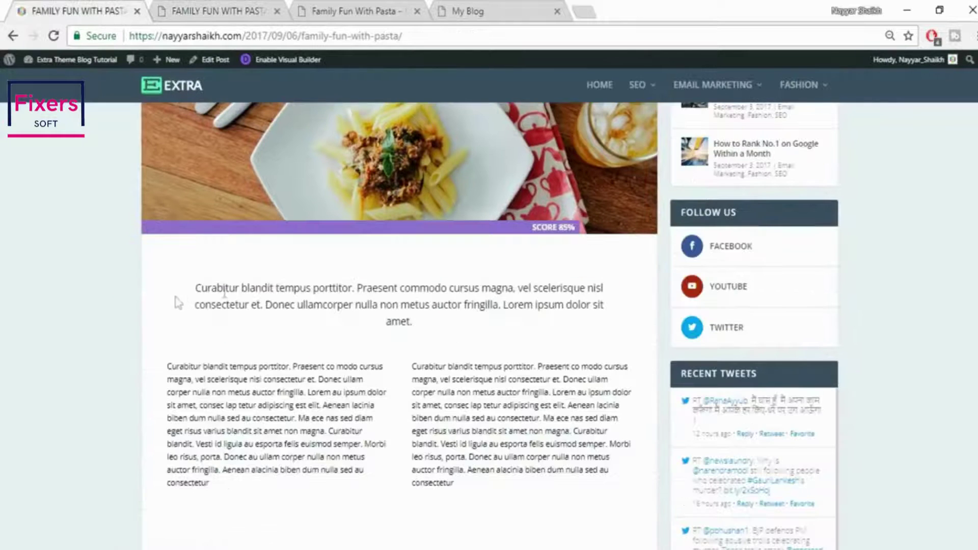
{"action": "left_click", "coordinate": [214, 11]}
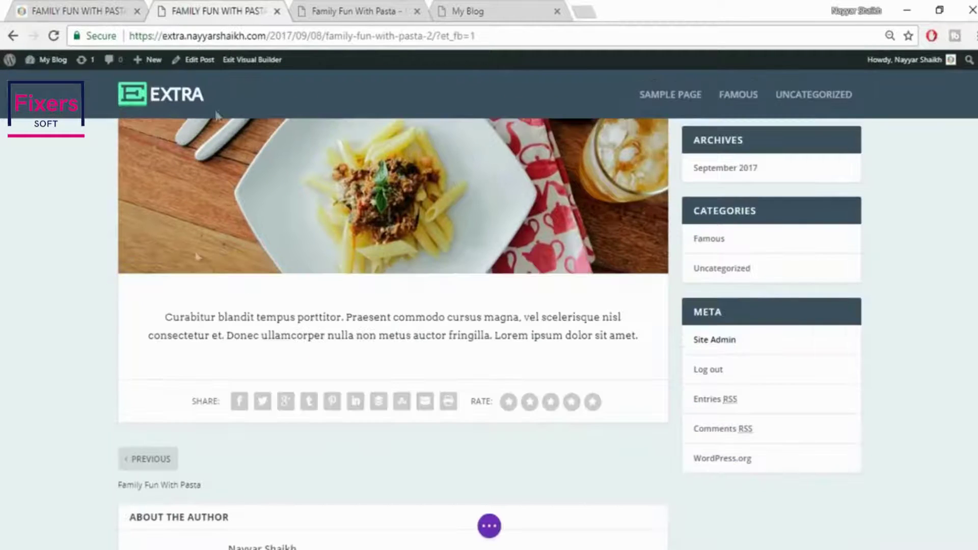
{"action": "left_click_drag", "start_coordinate": [154, 326], "coordinate": [178, 326]}
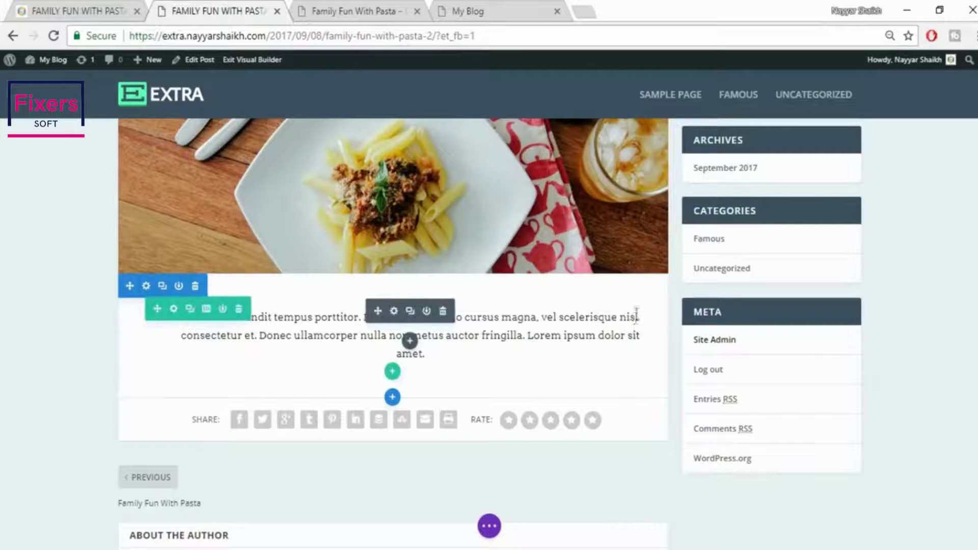
{"action": "left_click_drag", "start_coordinate": [643, 317], "coordinate": [610, 320]}
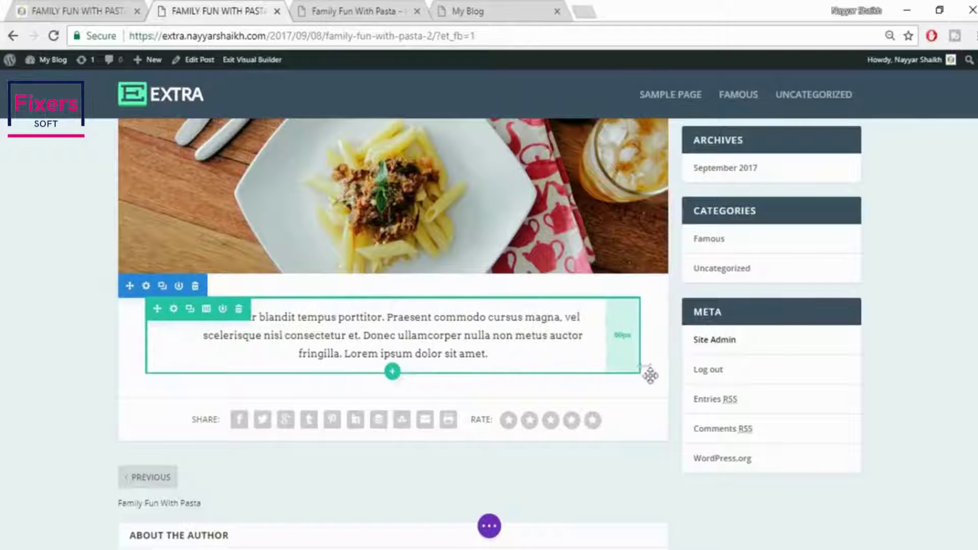
{"action": "scroll", "coordinate": [675, 486], "scroll_direction": "down", "scroll_amount": 2}
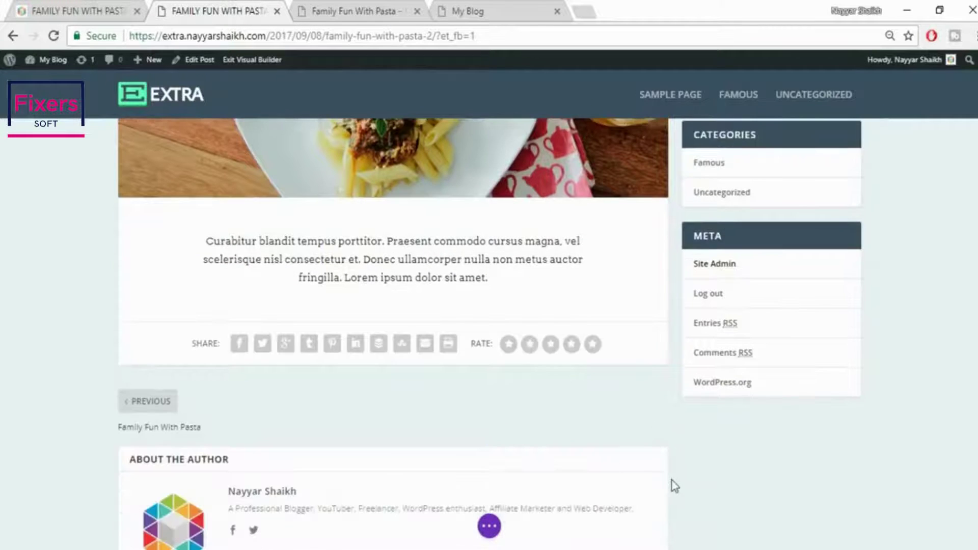
Add top padding above the intro text to match the reference post
{"action": "left_click", "coordinate": [121, 6]}
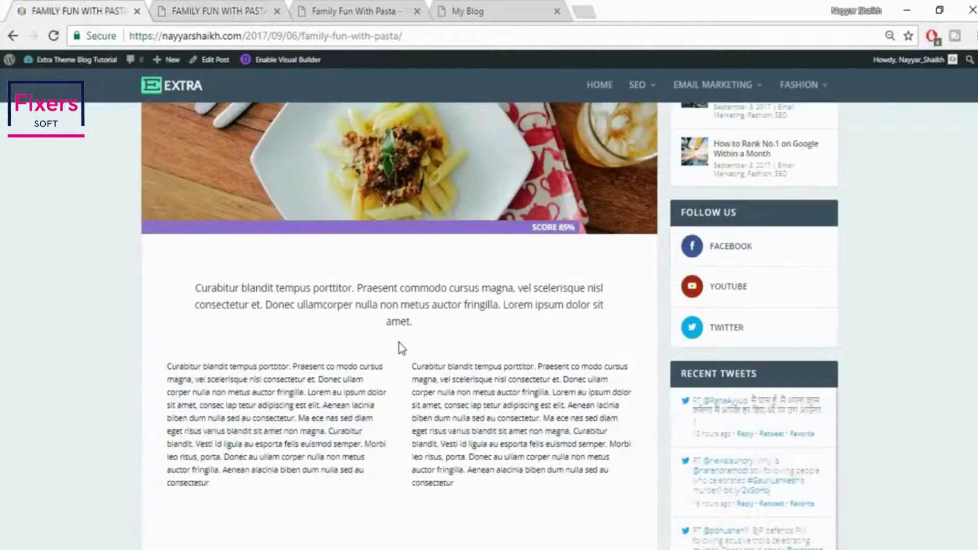
{"action": "left_click", "coordinate": [241, 6]}
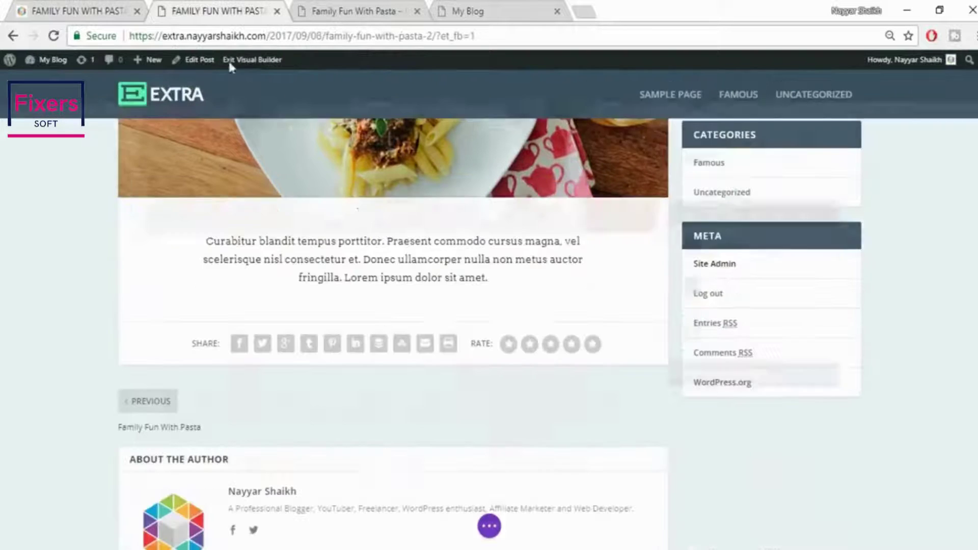
{"action": "left_click_drag", "start_coordinate": [389, 198], "coordinate": [391, 213]}
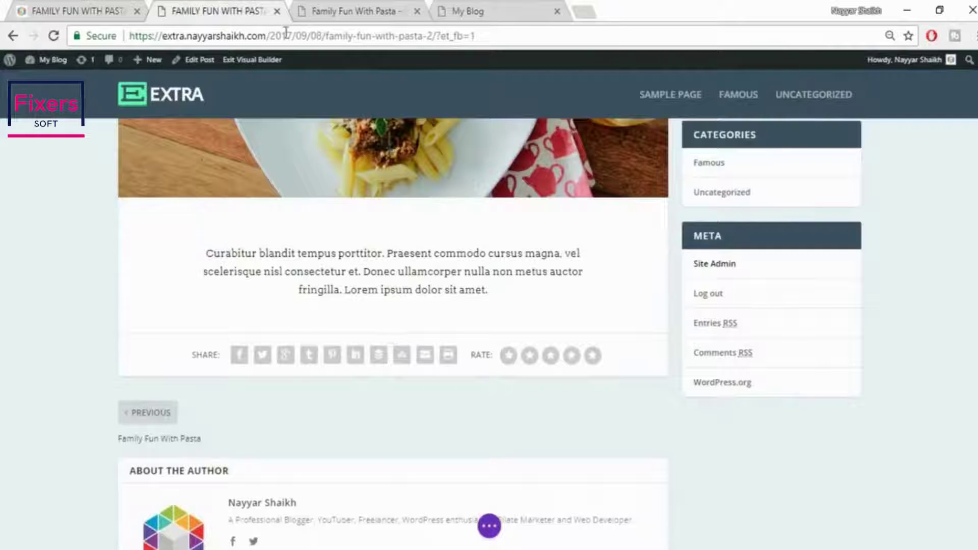
{"action": "key", "text": "ctrl+shift+Tab"}
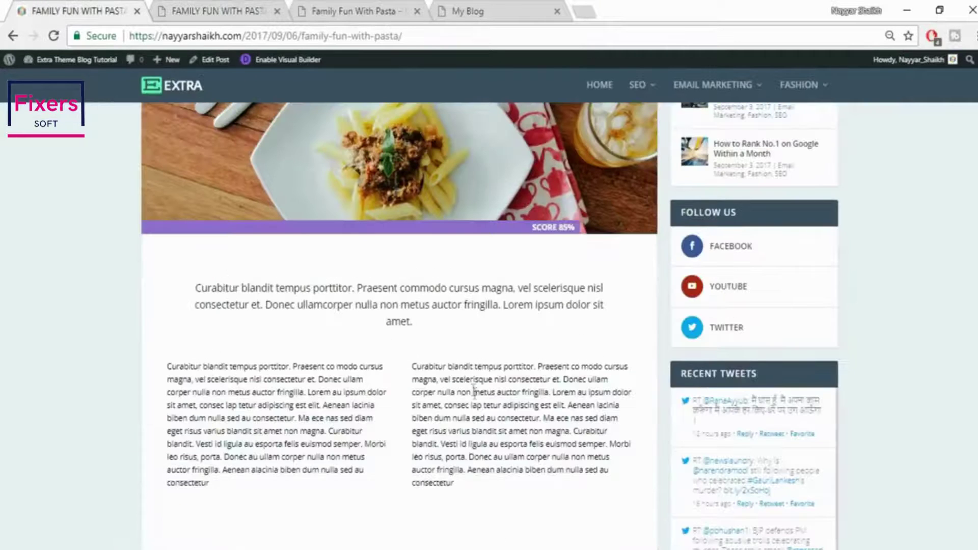
{"action": "scroll", "coordinate": [474, 391], "scroll_direction": "down", "scroll_amount": 3}
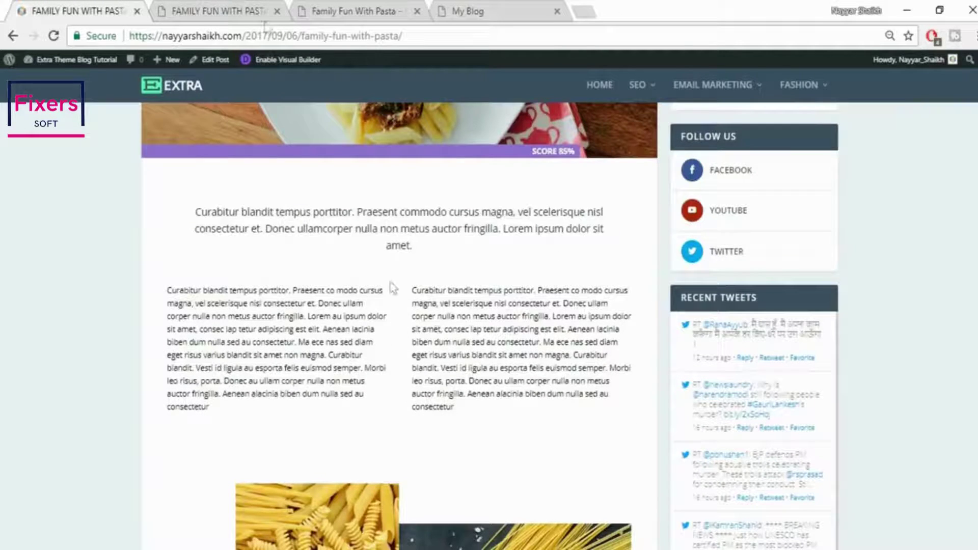
{"action": "key", "text": "ctrl+Tab"}
Insert a regular section with a 1/2 + 1/2 row below the intro
{"action": "mouse_move", "coordinate": [394, 332]}
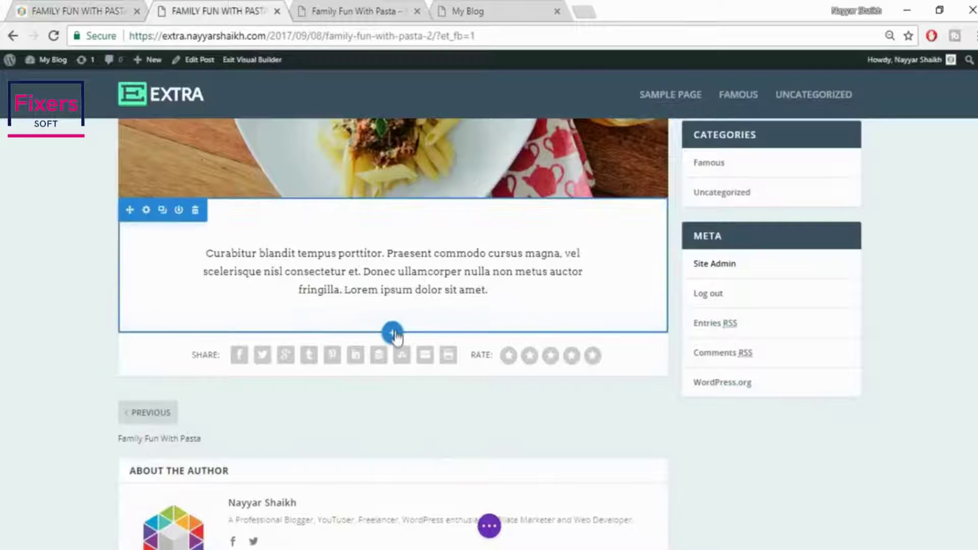
{"action": "left_click", "coordinate": [392, 333]}
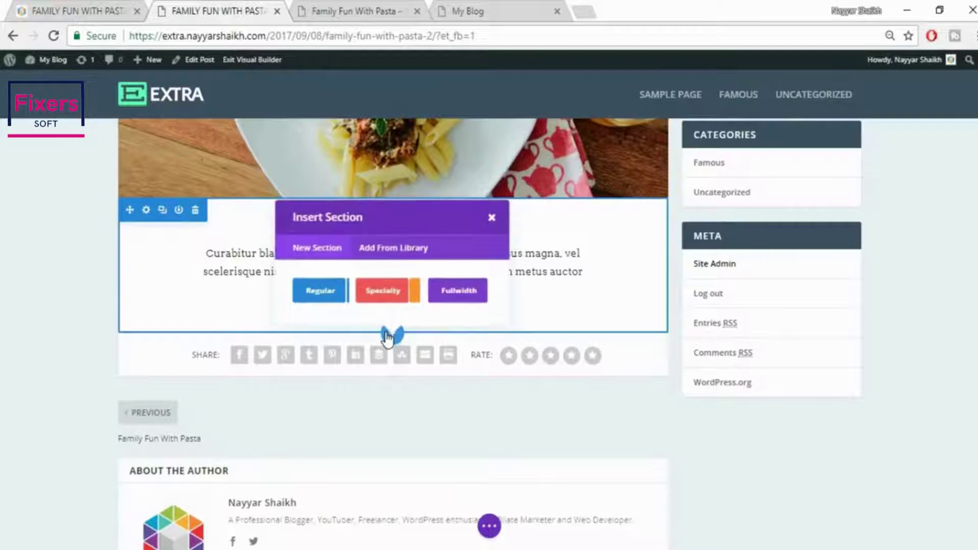
{"action": "left_click", "coordinate": [321, 291]}
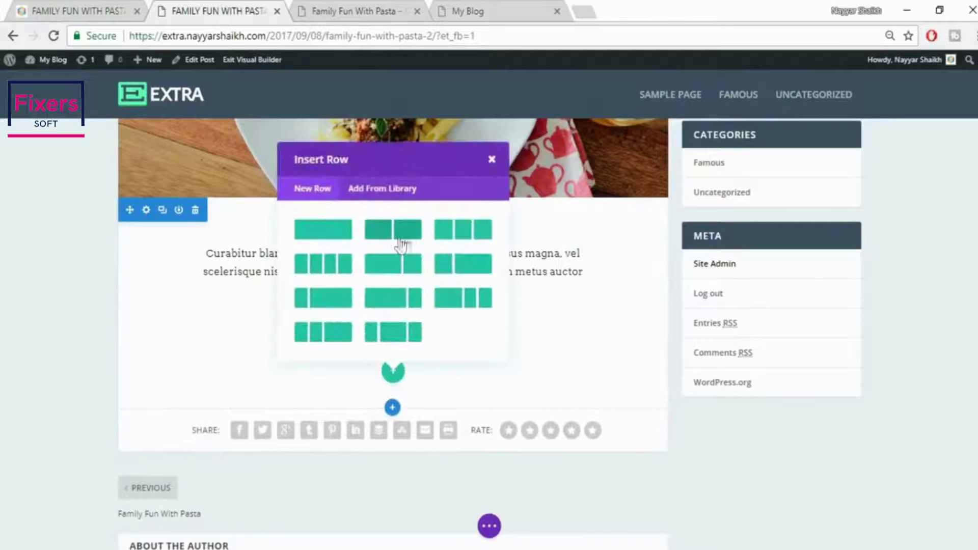
{"action": "left_click", "coordinate": [401, 236]}
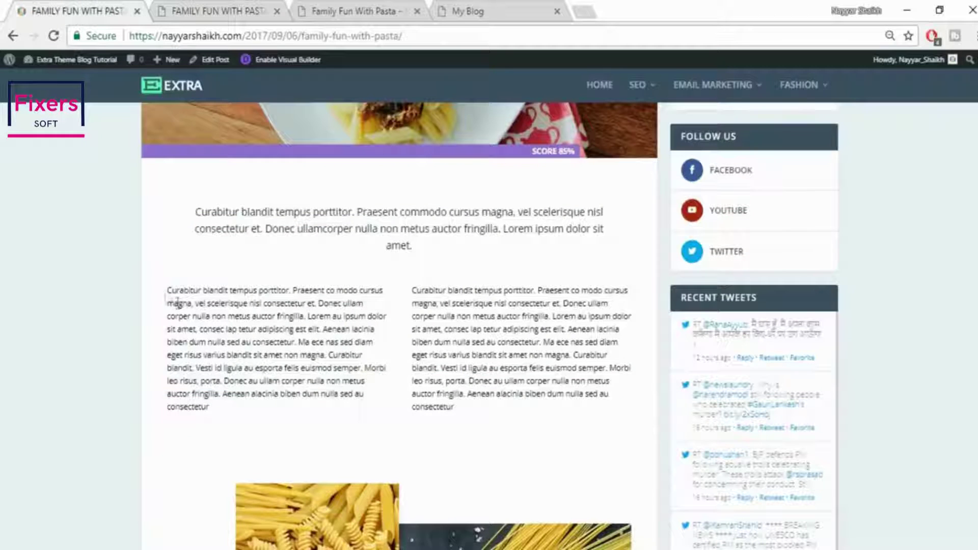
Select the reference left-column paragraph and add a Text module to the left column
{"action": "left_click_drag", "start_coordinate": [166, 291], "coordinate": [284, 411]}
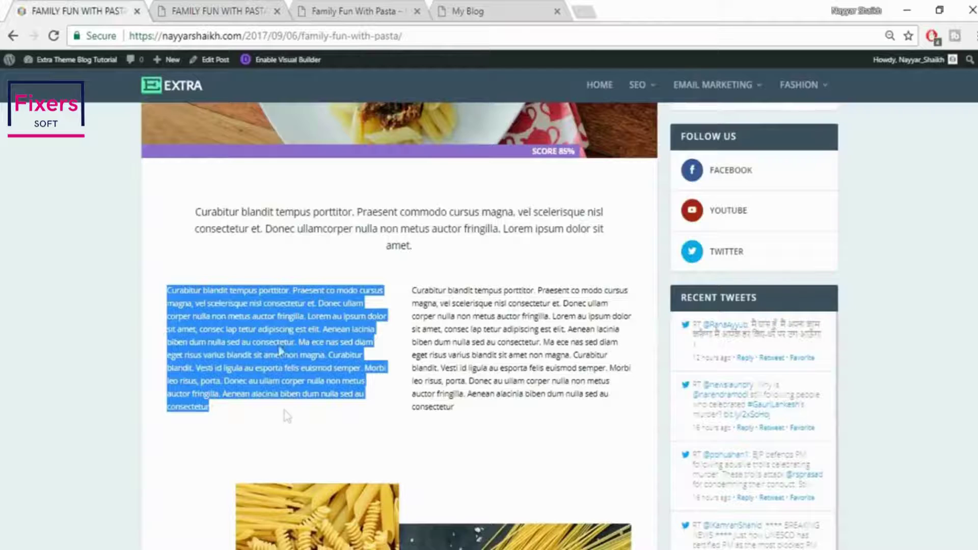
{"action": "left_click", "coordinate": [213, 14]}
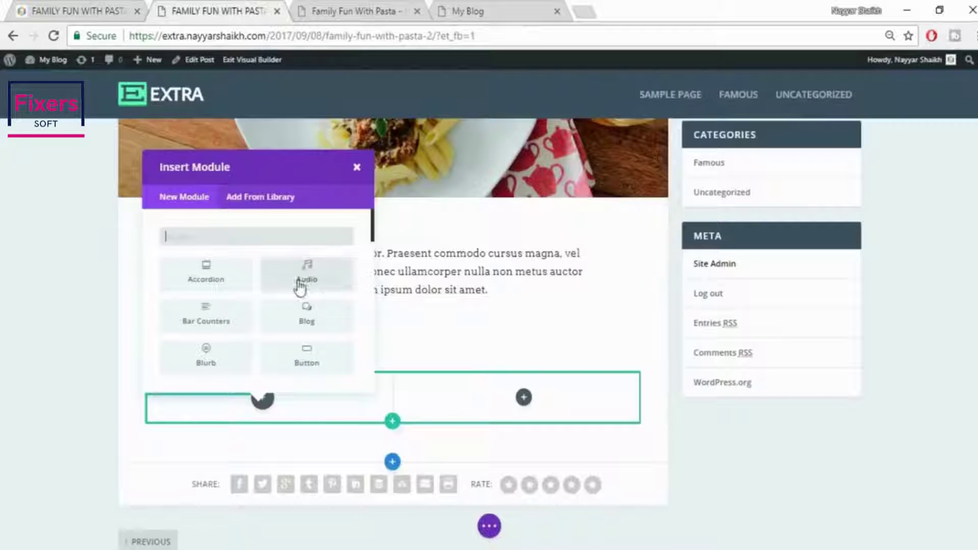
{"action": "type", "text": "tex"}
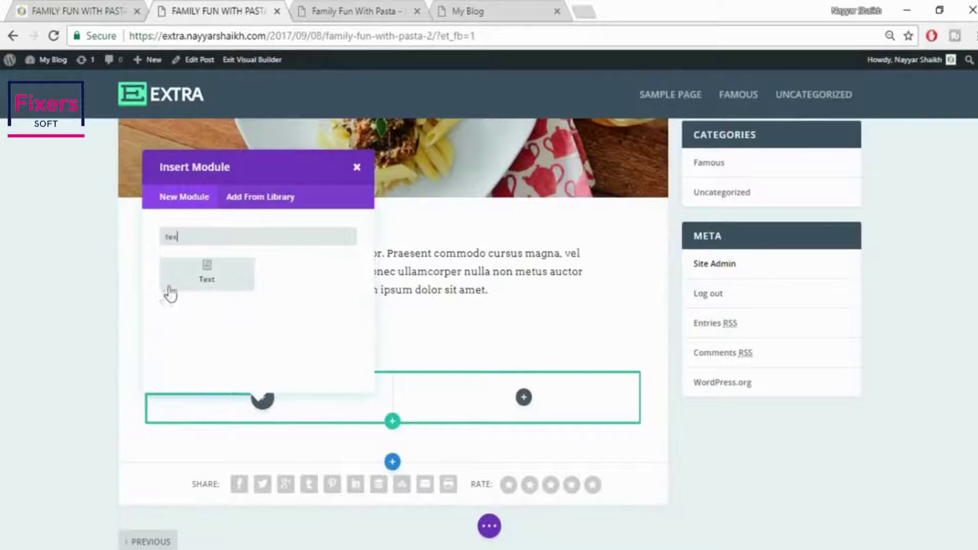
{"action": "left_click", "coordinate": [170, 288]}
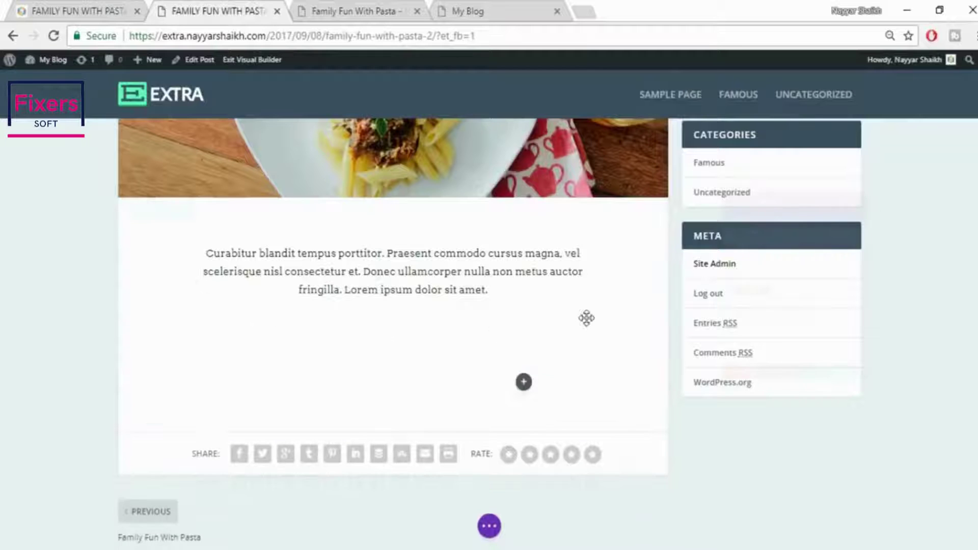
{"action": "left_click", "coordinate": [868, 300]}
{"action": "scroll", "coordinate": [858, 305], "scroll_direction": "down", "scroll_amount": 2}
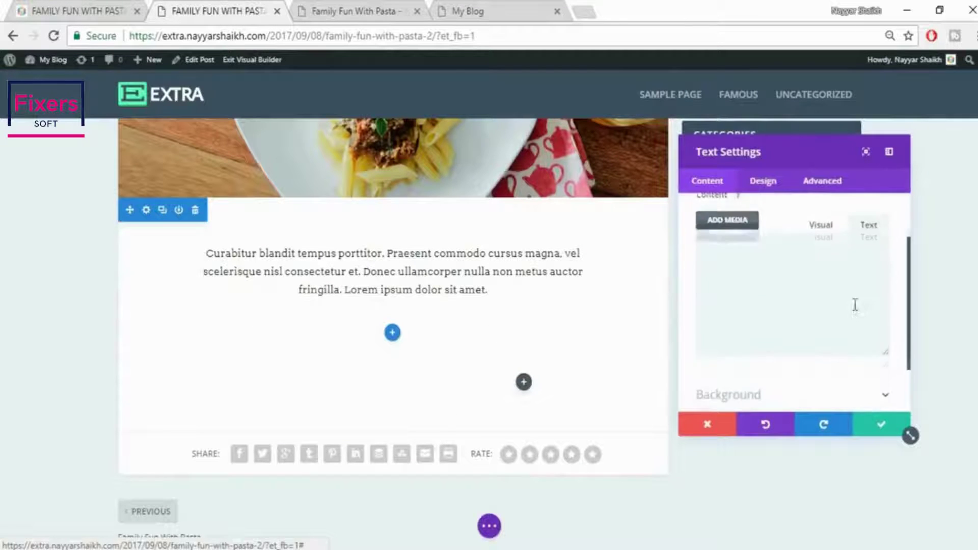
Set the left-column paragraph's text orientation to Justified
{"action": "left_click", "coordinate": [820, 223]}
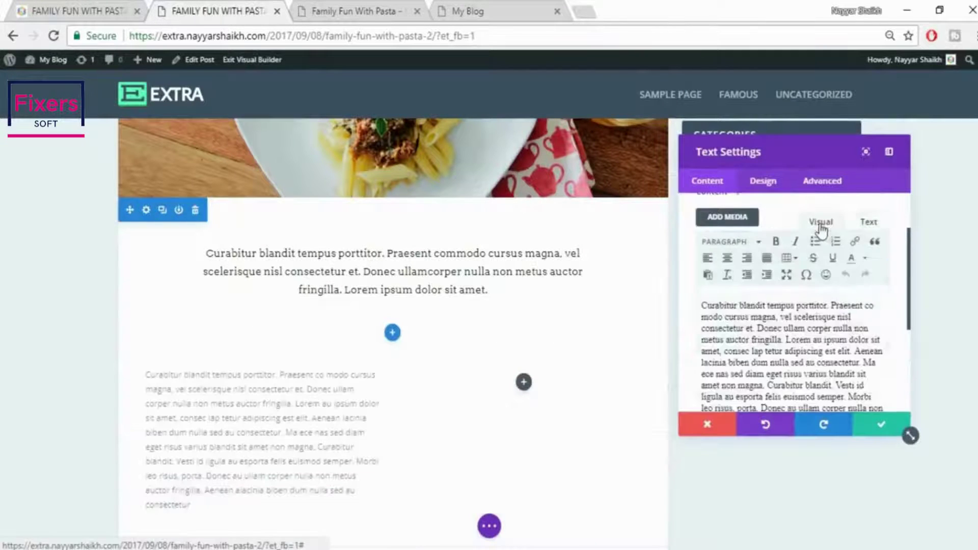
{"action": "scroll", "coordinate": [268, 427], "scroll_direction": "down", "scroll_amount": 2}
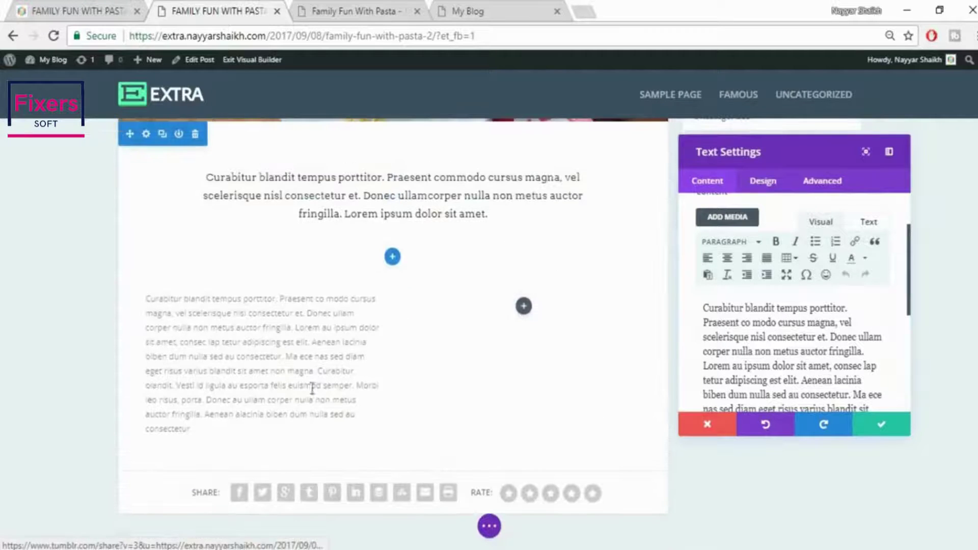
{"action": "left_click", "coordinate": [762, 185]}
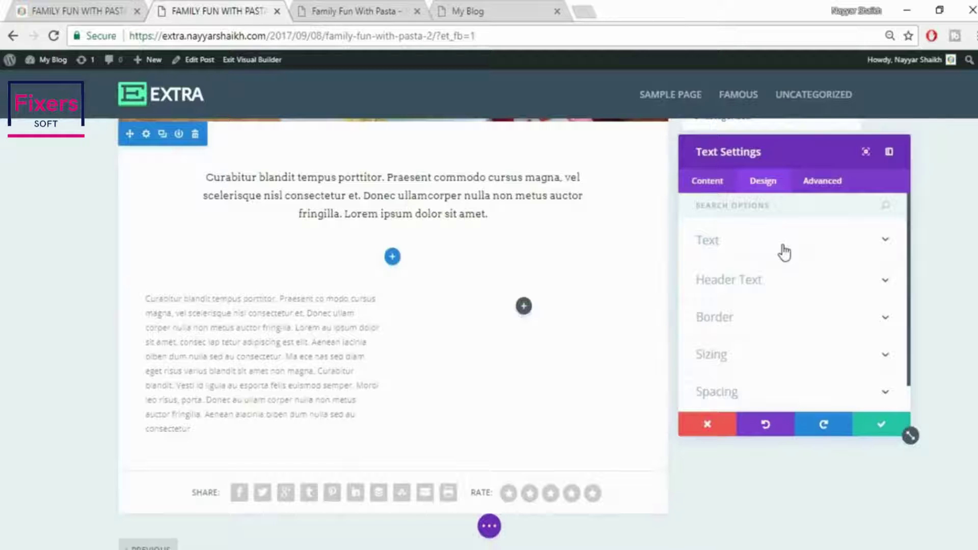
{"action": "left_click", "coordinate": [785, 252]}
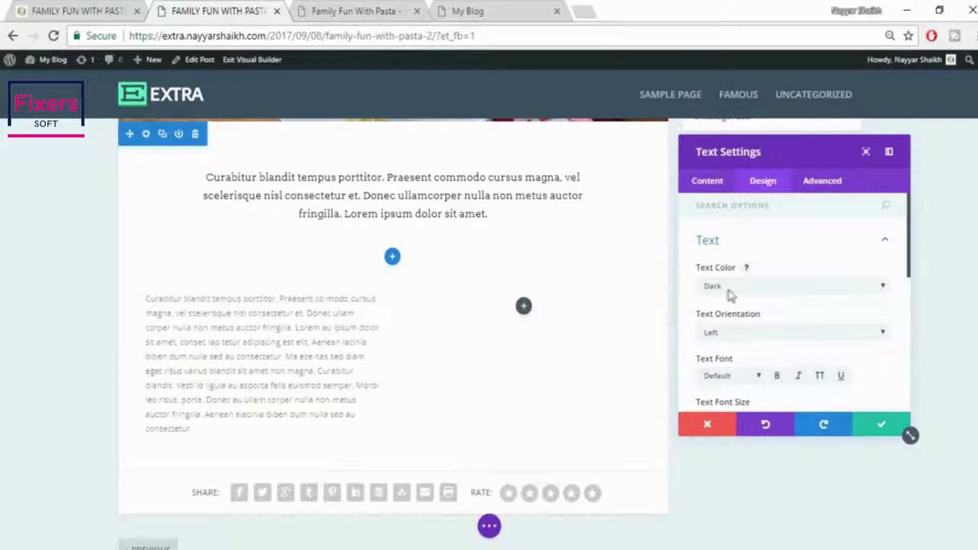
{"action": "scroll", "coordinate": [790, 318], "scroll_direction": "down", "scroll_amount": 2}
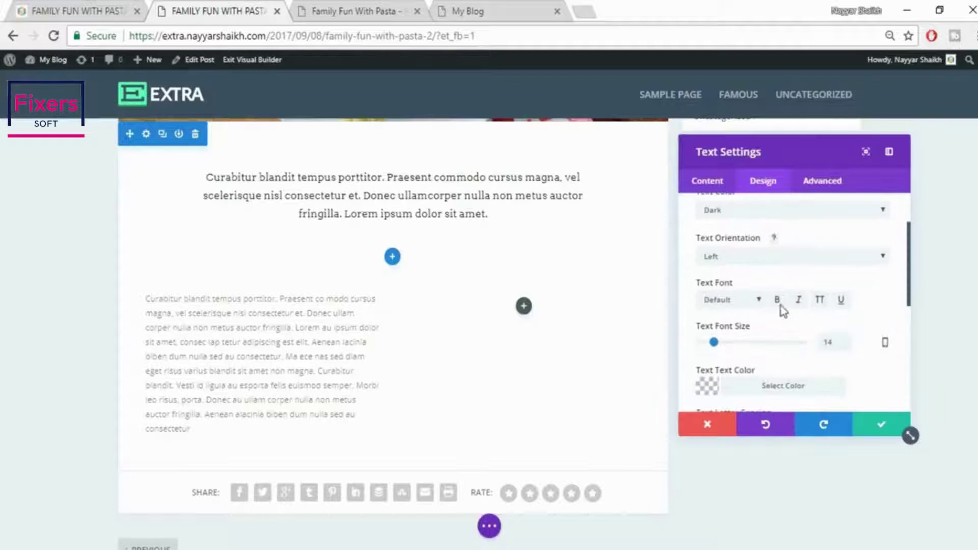
{"action": "left_click", "coordinate": [749, 259]}
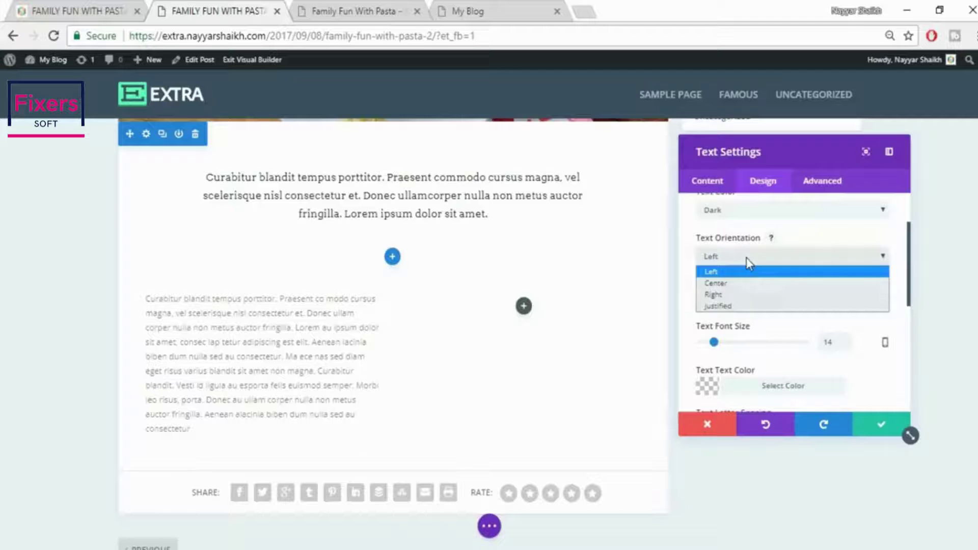
{"action": "left_click", "coordinate": [742, 308]}
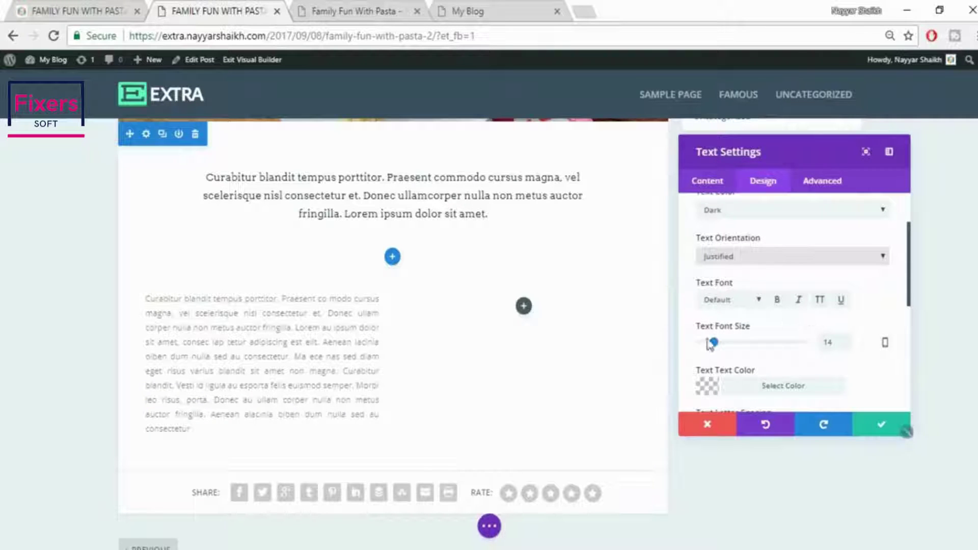
Set the paragraph font size to 16px with a translucent black text colour
{"action": "left_click_drag", "start_coordinate": [839, 342], "coordinate": [804, 352]}
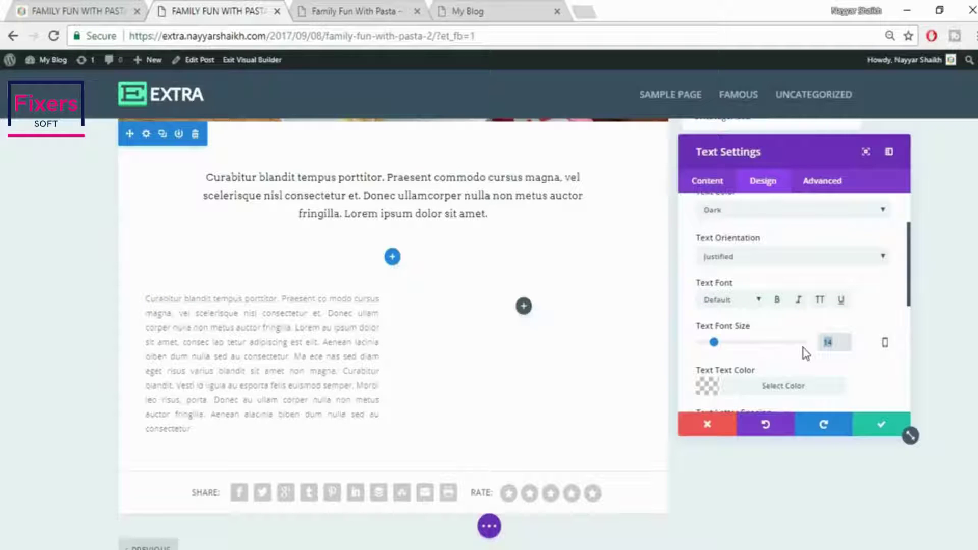
{"action": "type", "text": "15px"}
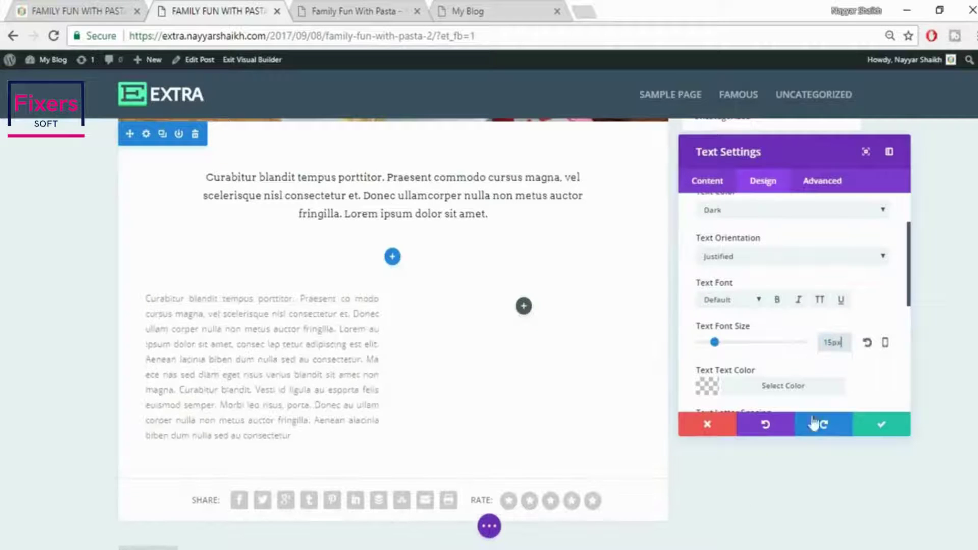
{"action": "left_click_drag", "start_coordinate": [846, 342], "coordinate": [795, 350]}
{"action": "type", "text": "16"}
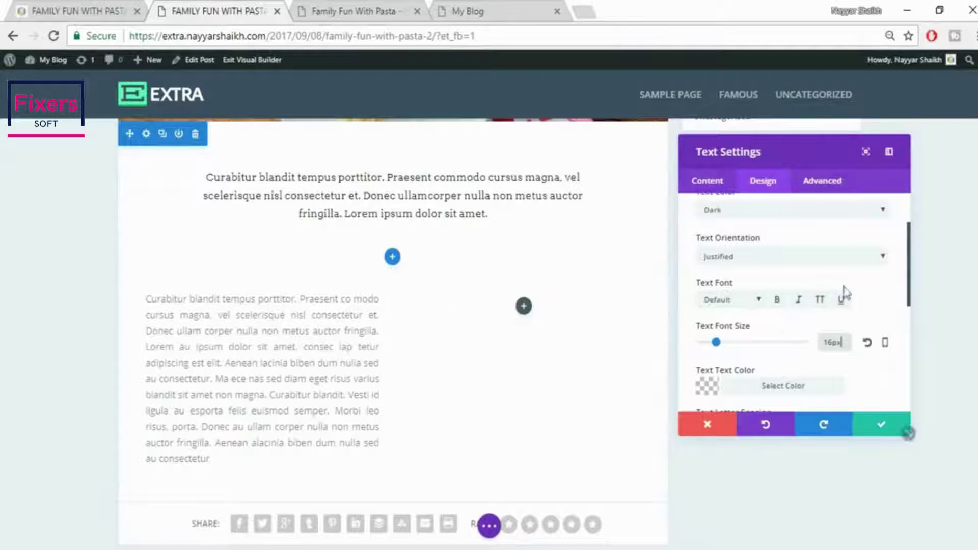
{"action": "scroll", "coordinate": [866, 304], "scroll_direction": "down", "scroll_amount": 2}
{"action": "left_click", "coordinate": [765, 314]}
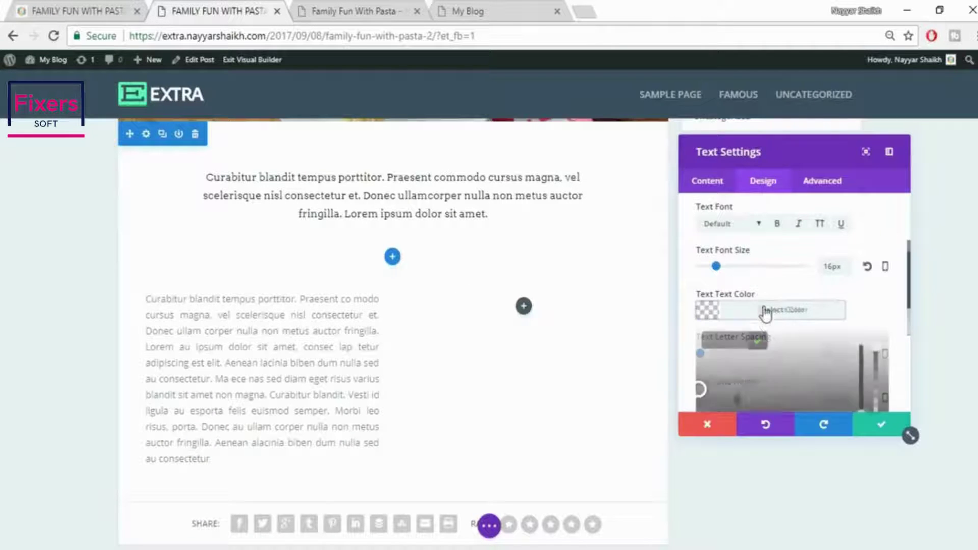
{"action": "scroll", "coordinate": [906, 365], "scroll_direction": "down", "scroll_amount": 2}
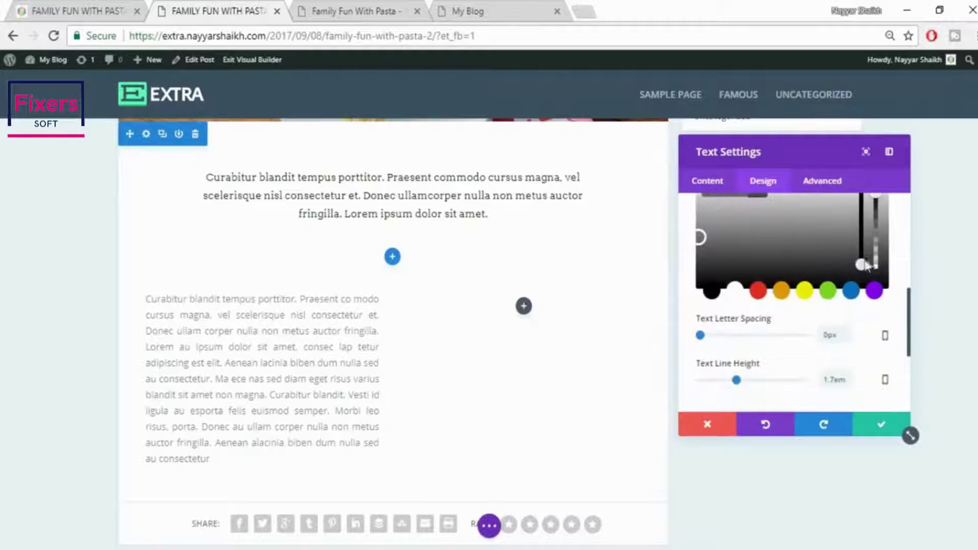
{"action": "left_click_drag", "start_coordinate": [860, 262], "coordinate": [860, 258]}
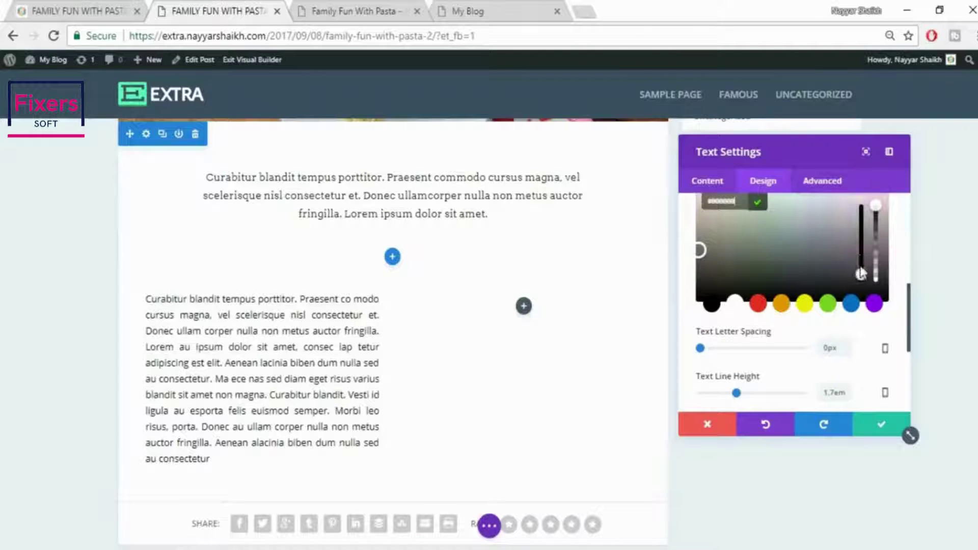
{"action": "scroll", "coordinate": [879, 280], "scroll_direction": "up", "scroll_amount": 3}
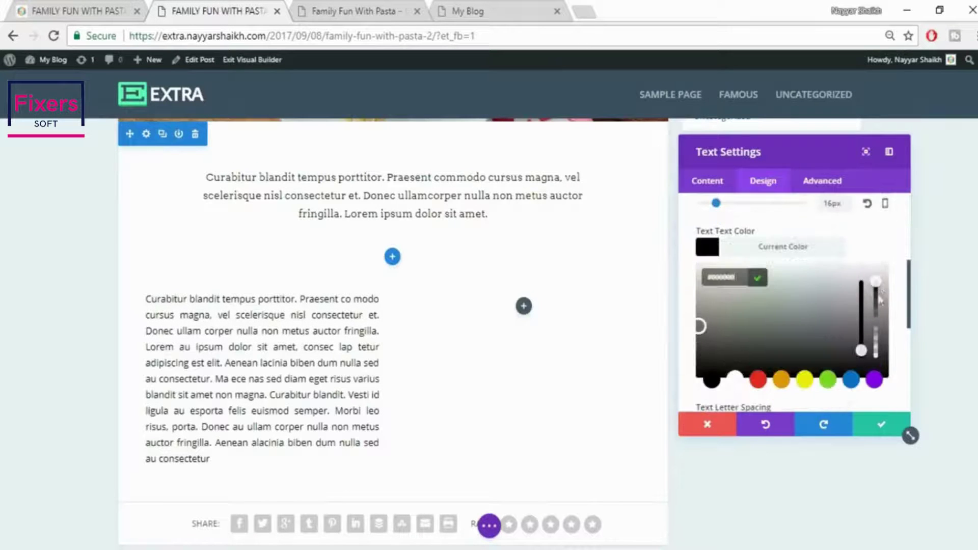
{"action": "mouse_move", "coordinate": [879, 300]}
{"action": "left_mouse_down"}
{"action": "mouse_move", "coordinate": [879, 338]}
{"action": "mouse_move", "coordinate": [879, 303]}
{"action": "left_mouse_up"}
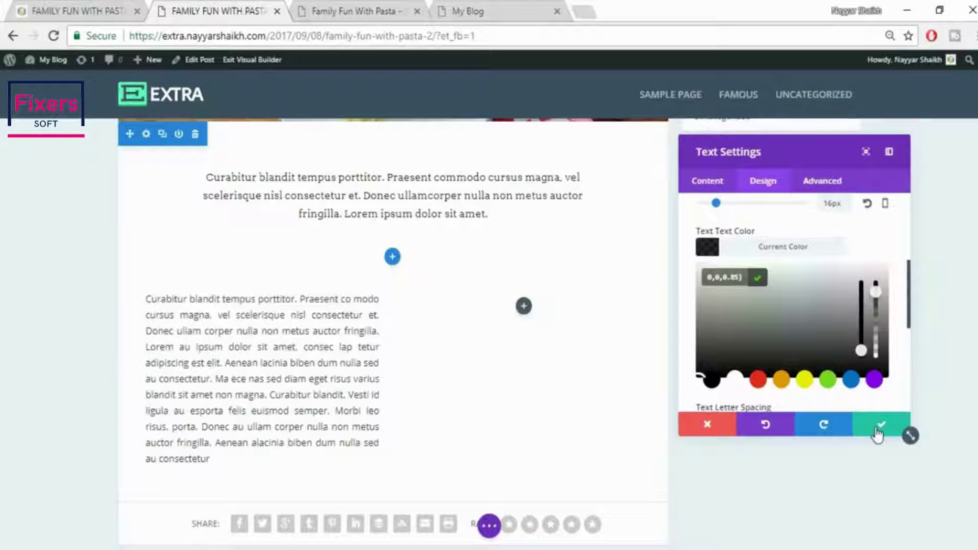
Save the text settings, duplicate the paragraph module, and move the copy into the right column
{"action": "left_click", "coordinate": [878, 428]}
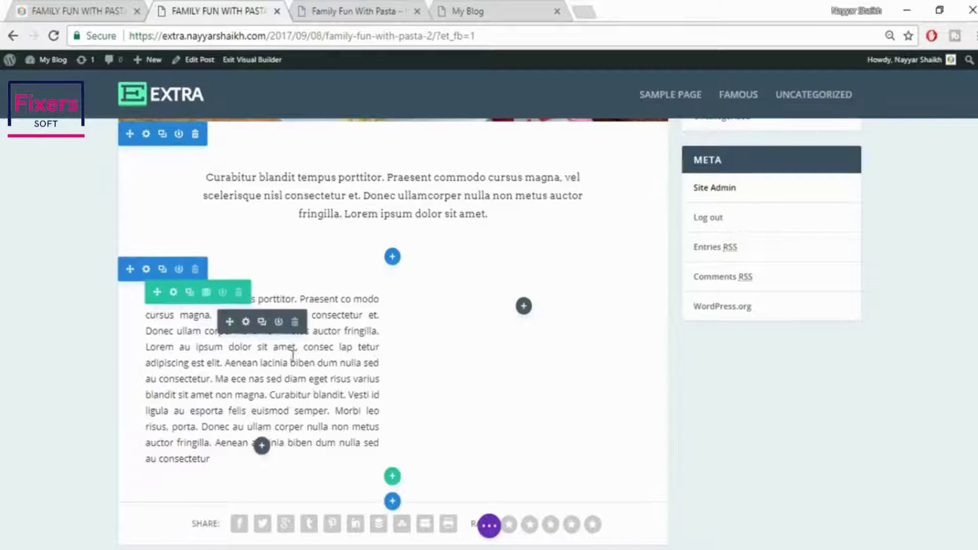
{"action": "left_click", "coordinate": [263, 323]}
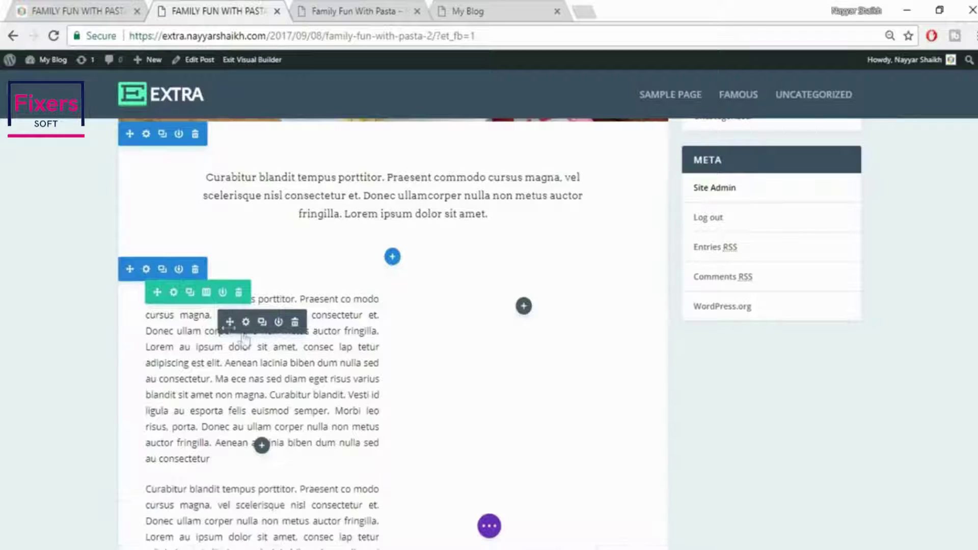
{"action": "left_click_drag", "start_coordinate": [228, 322], "coordinate": [553, 325]}
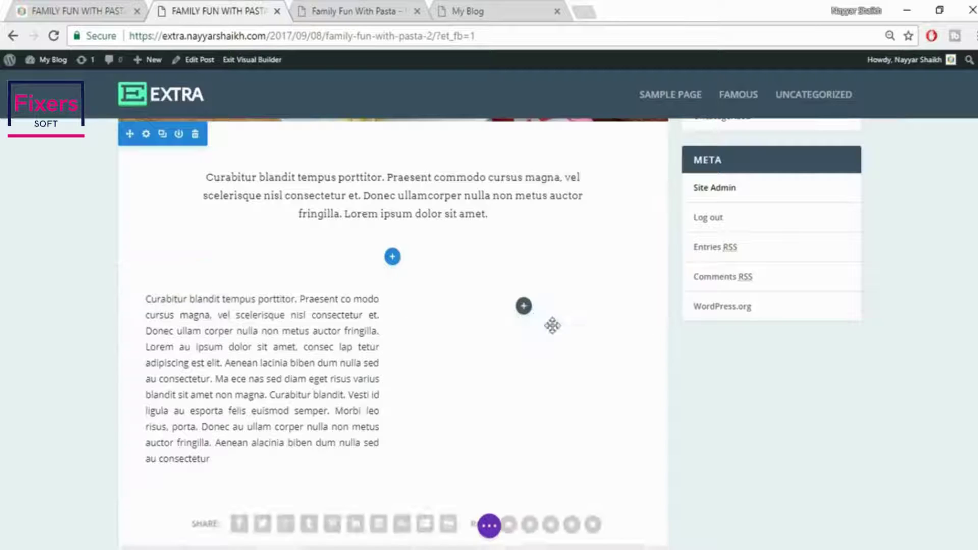
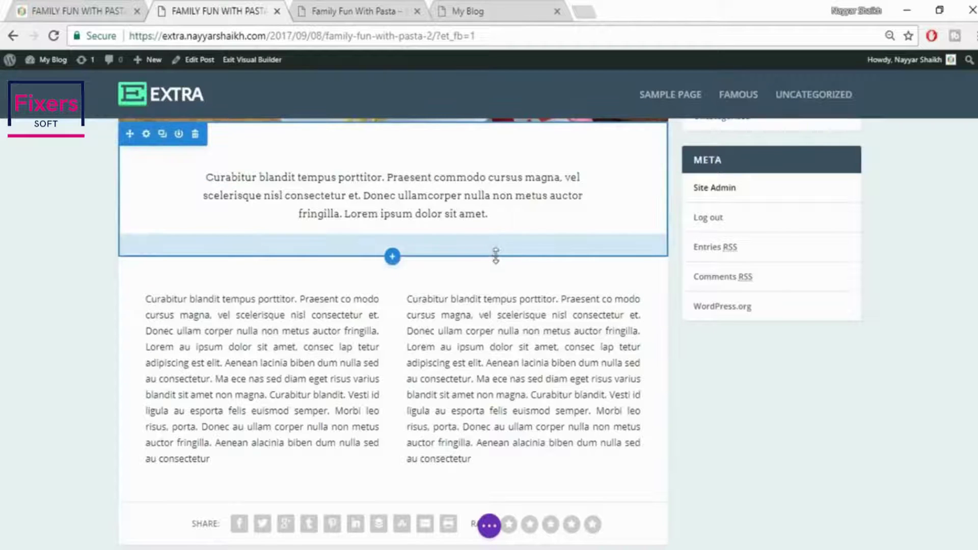
Shrink the intro section's bottom padding and the text row's top padding to tighten the gap
{"action": "left_click_drag", "start_coordinate": [496, 253], "coordinate": [500, 224]}
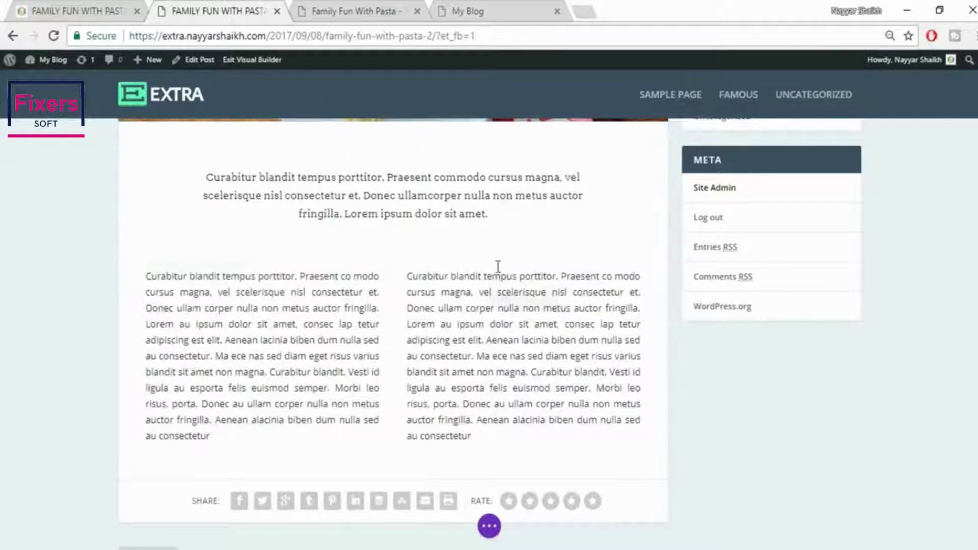
{"action": "left_click_drag", "start_coordinate": [498, 238], "coordinate": [503, 221]}
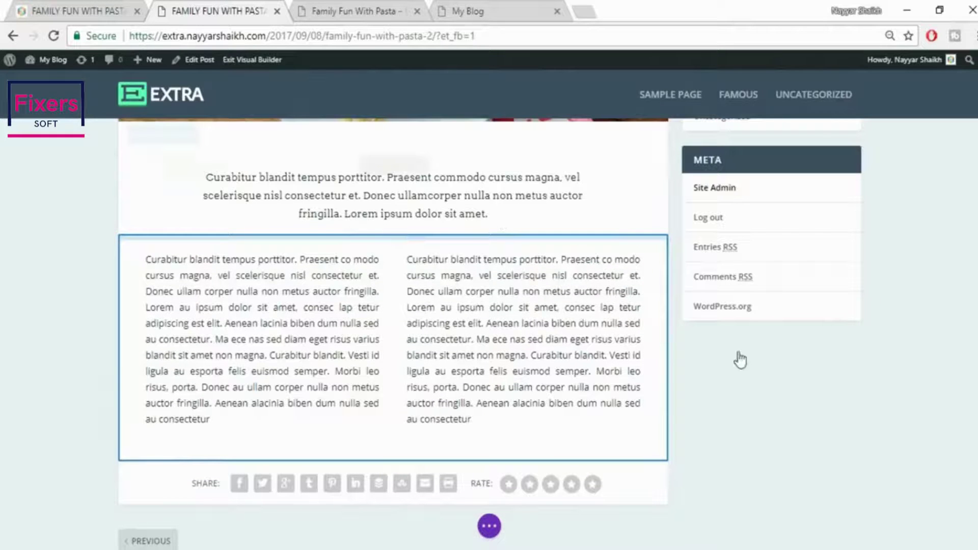
{"action": "scroll", "coordinate": [752, 368], "scroll_direction": "up", "scroll_amount": 3}
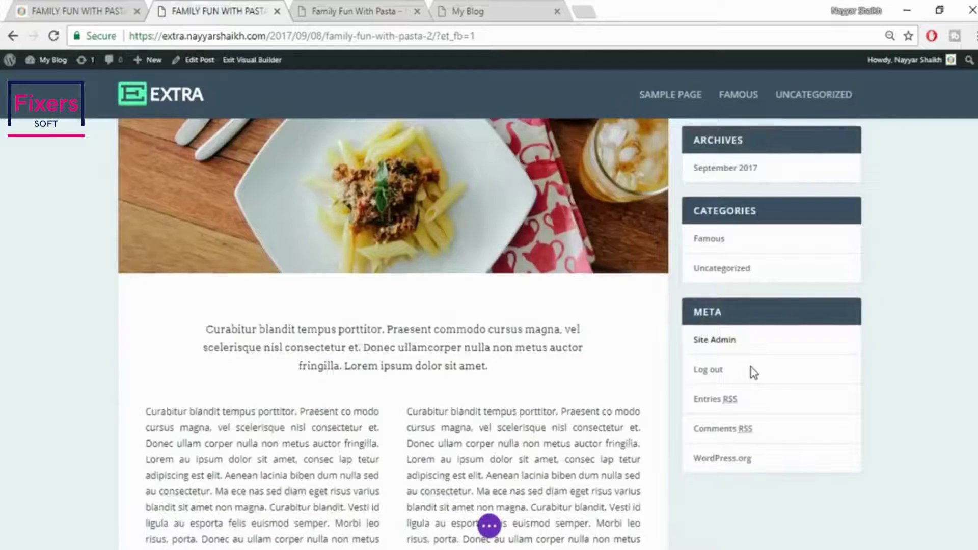
{"action": "scroll", "coordinate": [751, 368], "scroll_direction": "down", "scroll_amount": 2}
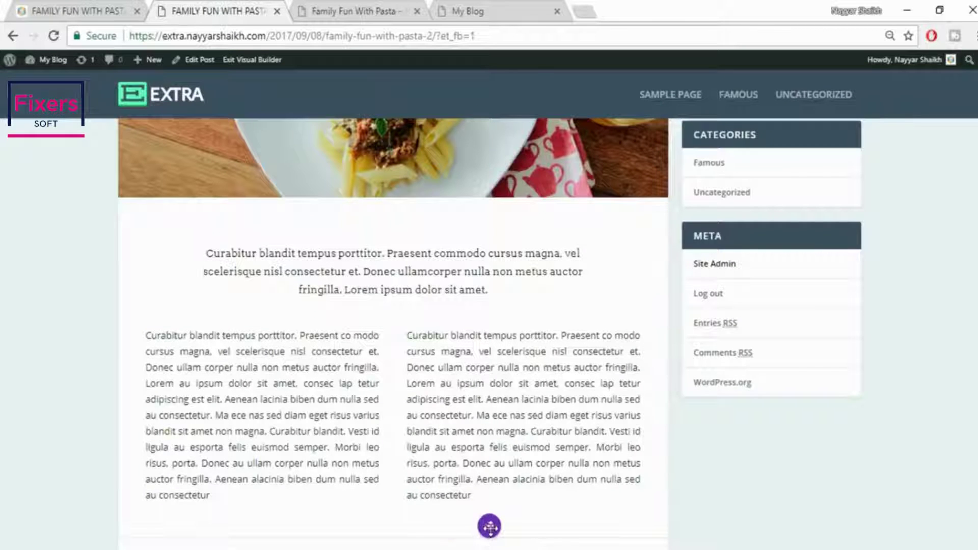
{"action": "left_click", "coordinate": [490, 527]}
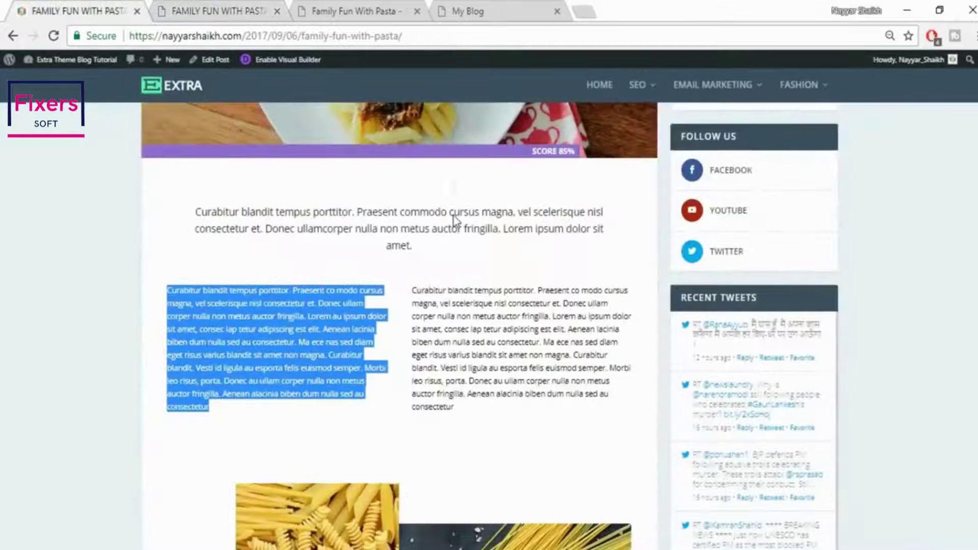
Add a Regular section below the text columns containing an empty two-column row
{"action": "scroll", "coordinate": [472, 286], "scroll_direction": "down", "scroll_amount": 5}
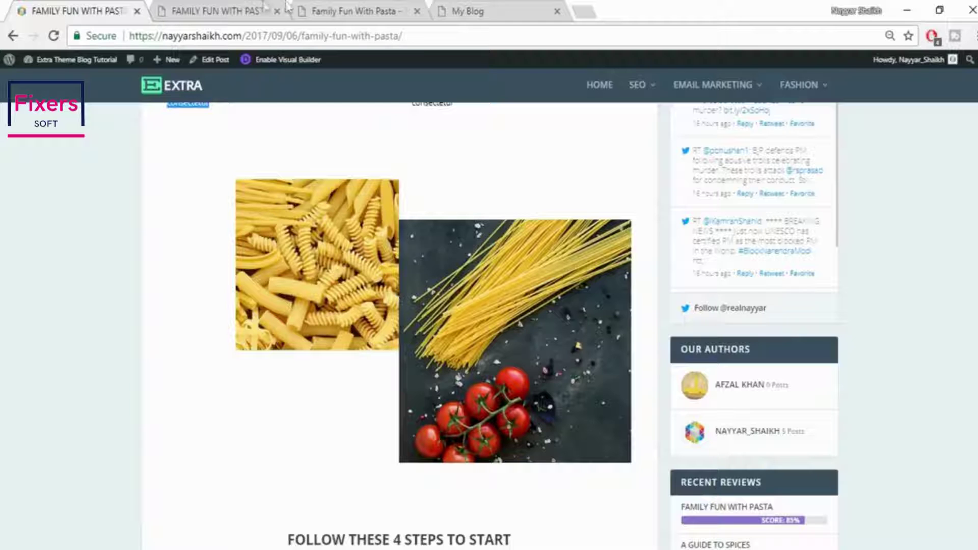
{"action": "left_click", "coordinate": [235, 11]}
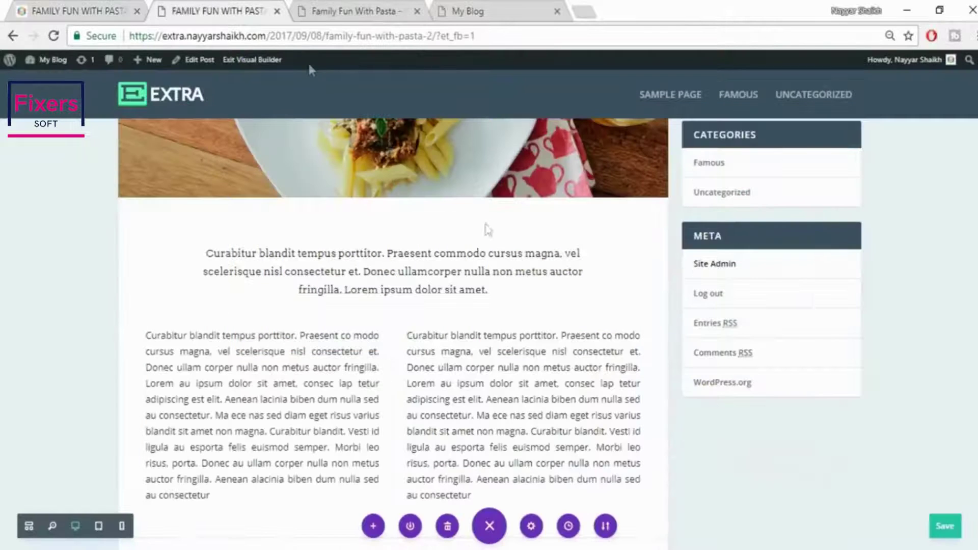
{"action": "scroll", "coordinate": [527, 276], "scroll_direction": "down", "scroll_amount": 6}
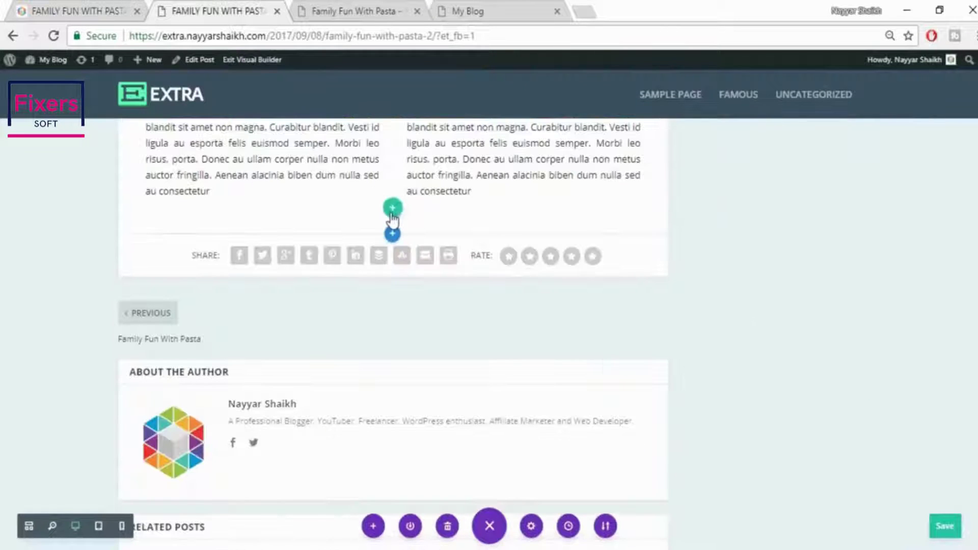
{"action": "scroll", "coordinate": [393, 239], "scroll_direction": "up", "scroll_amount": 1}
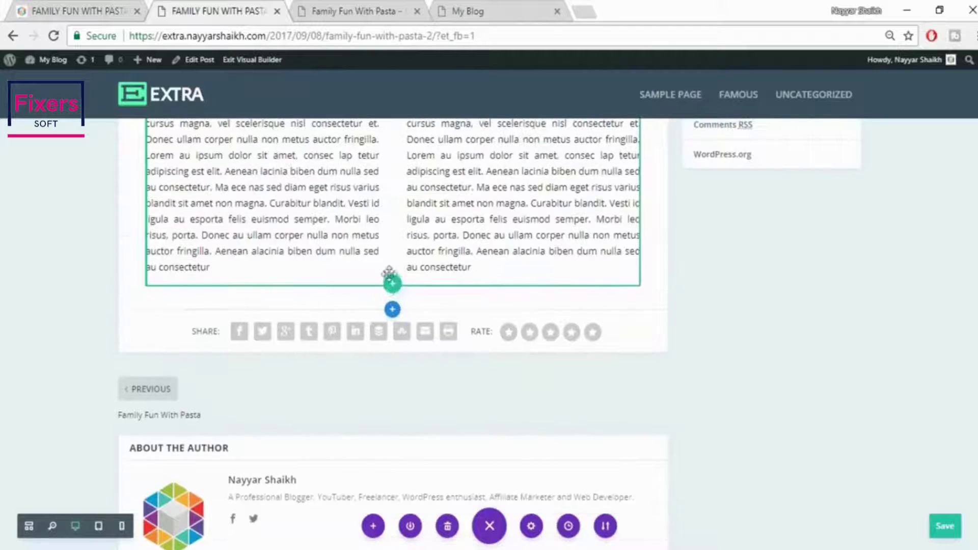
{"action": "left_click", "coordinate": [393, 311]}
{"action": "left_click", "coordinate": [317, 272]}
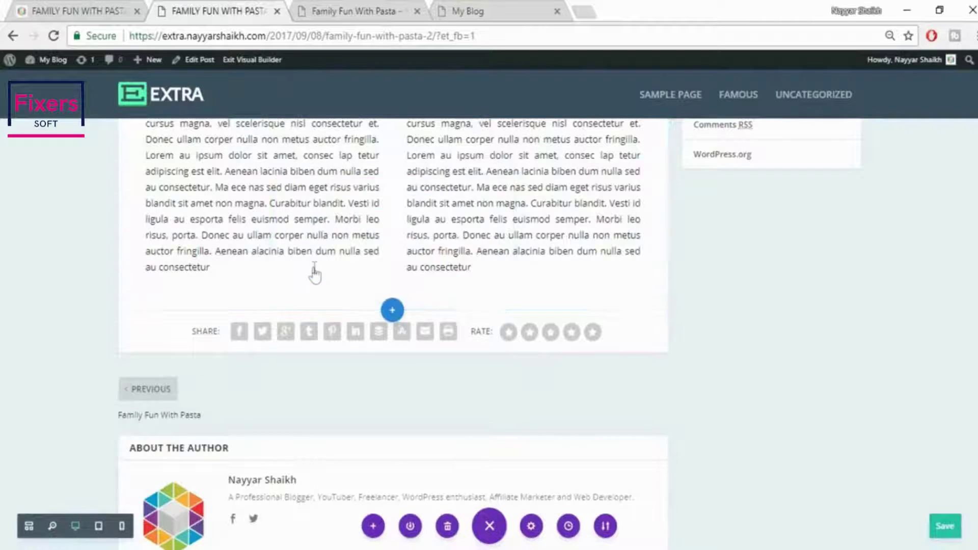
{"action": "left_click", "coordinate": [383, 208]}
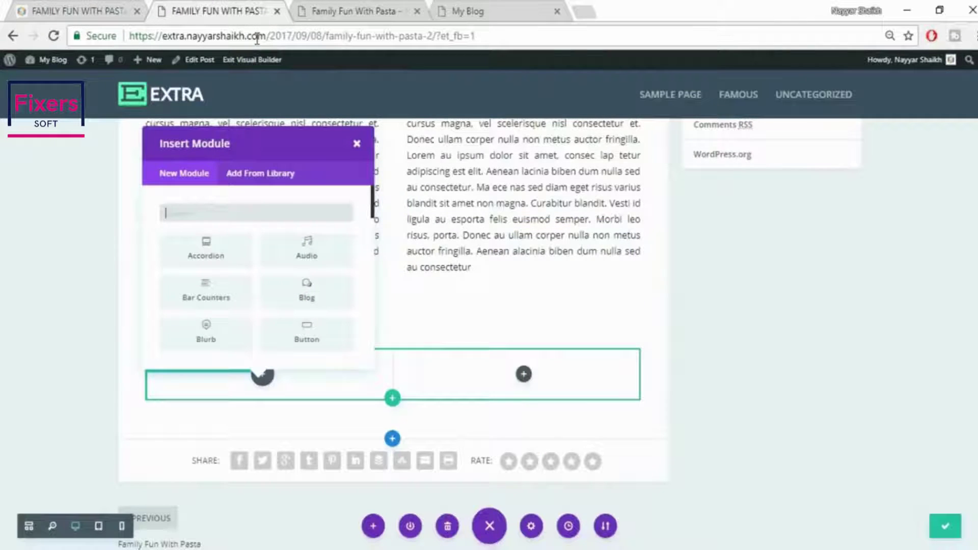
Add an Image module to the left column showing the uploaded 022.jpg pasta photo
{"action": "type", "text": "ima"}
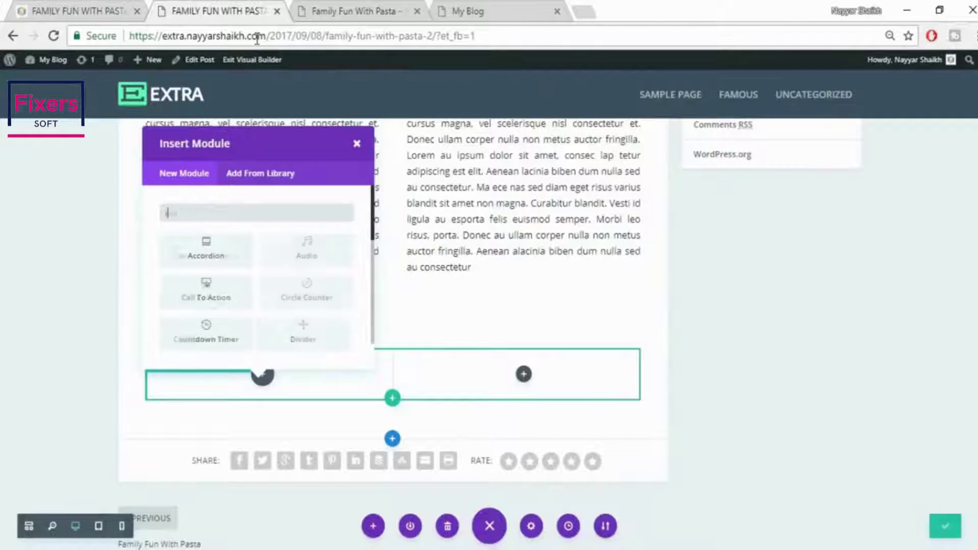
{"action": "left_click", "coordinate": [206, 253]}
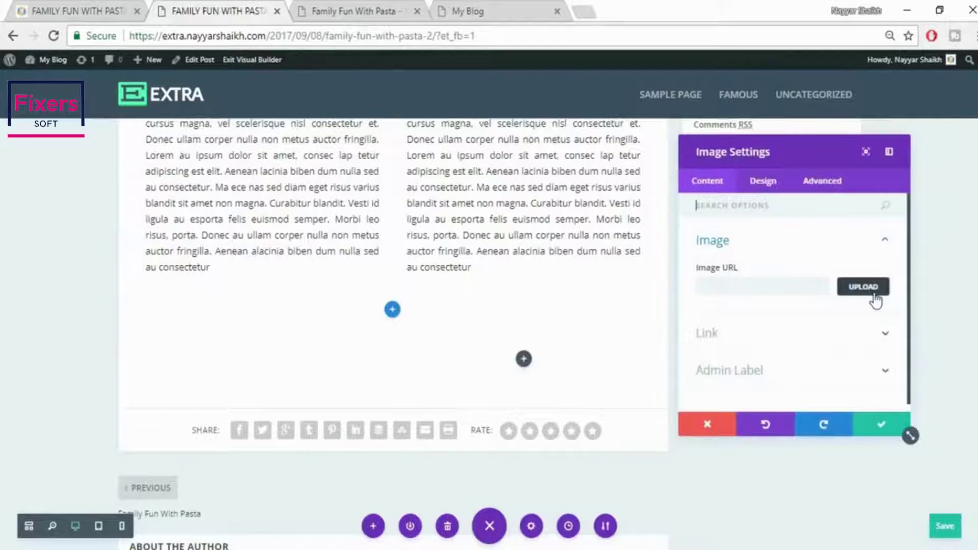
{"action": "left_click", "coordinate": [876, 300]}
{"action": "left_click", "coordinate": [162, 109]}
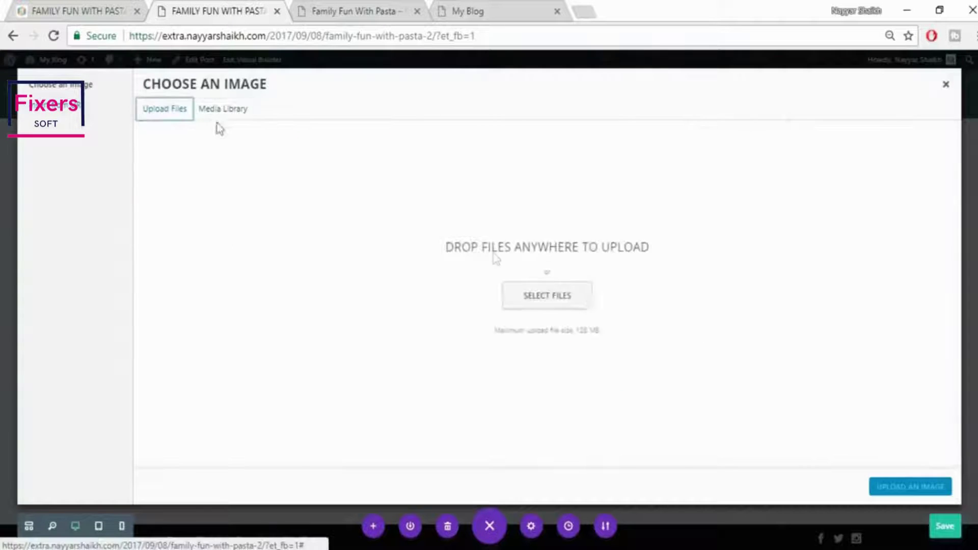
{"action": "left_click", "coordinate": [526, 298]}
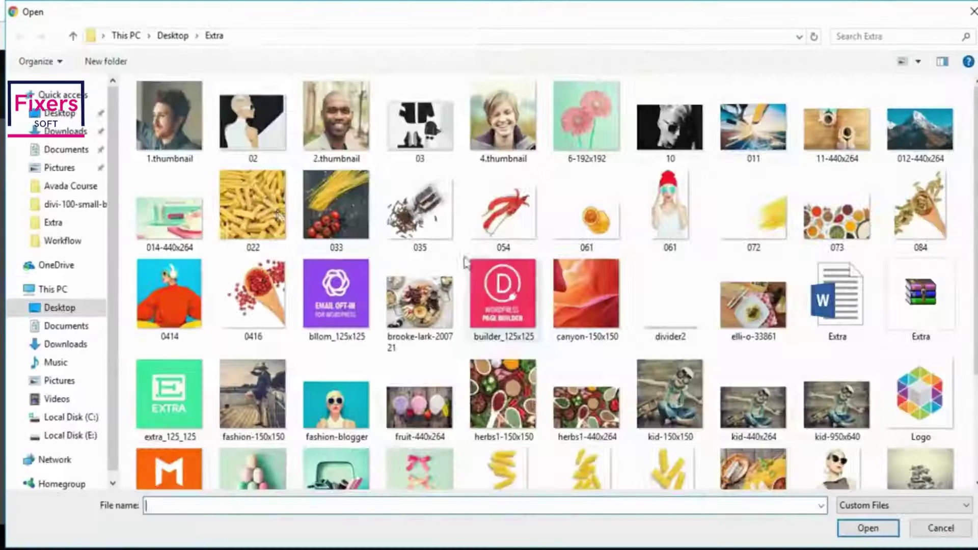
{"action": "left_click", "coordinate": [255, 211]}
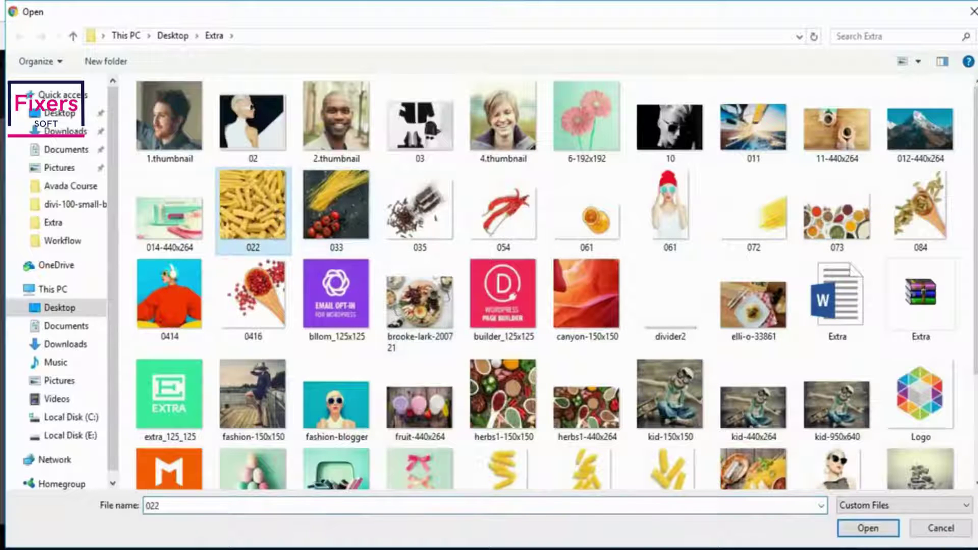
{"action": "left_click", "coordinate": [868, 528]}
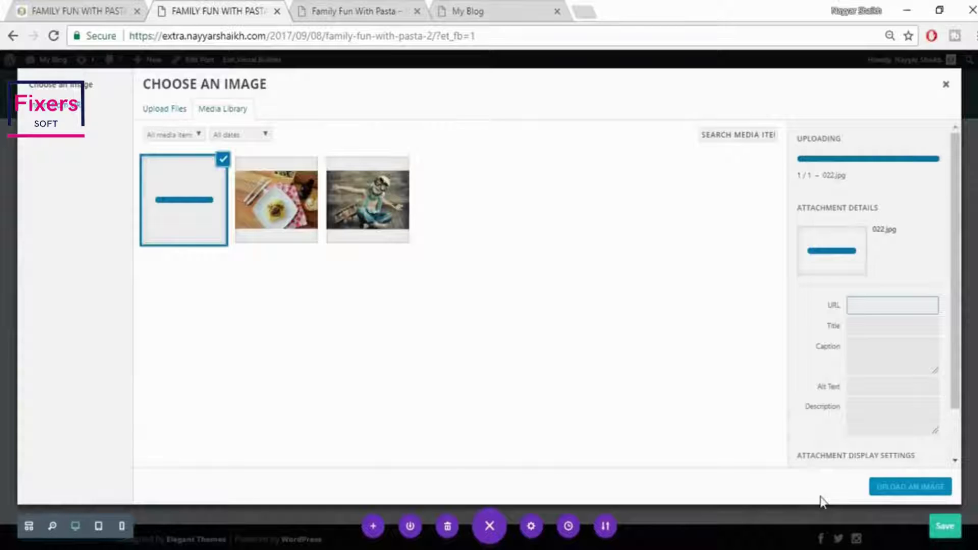
{"action": "left_click", "coordinate": [901, 488]}
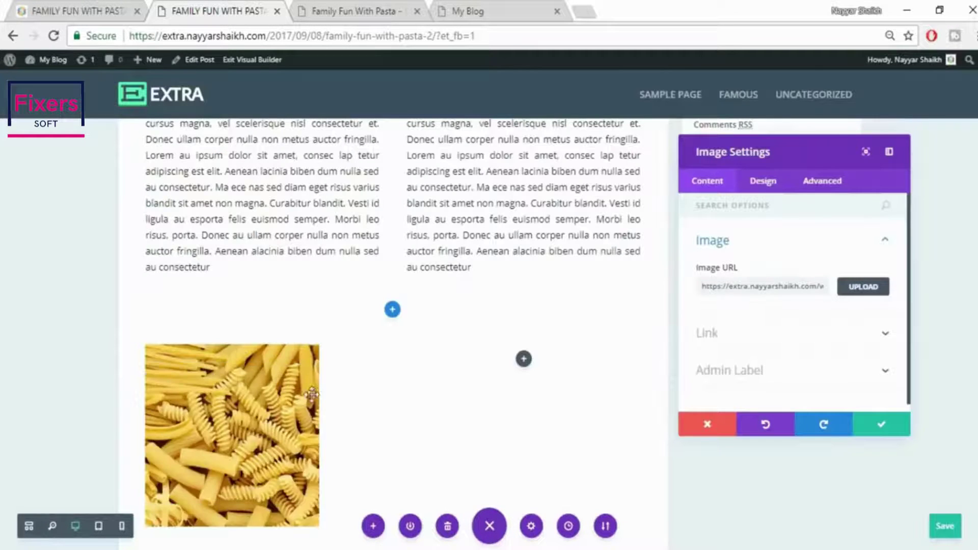
{"action": "scroll", "coordinate": [385, 367], "scroll_direction": "down", "scroll_amount": 2}
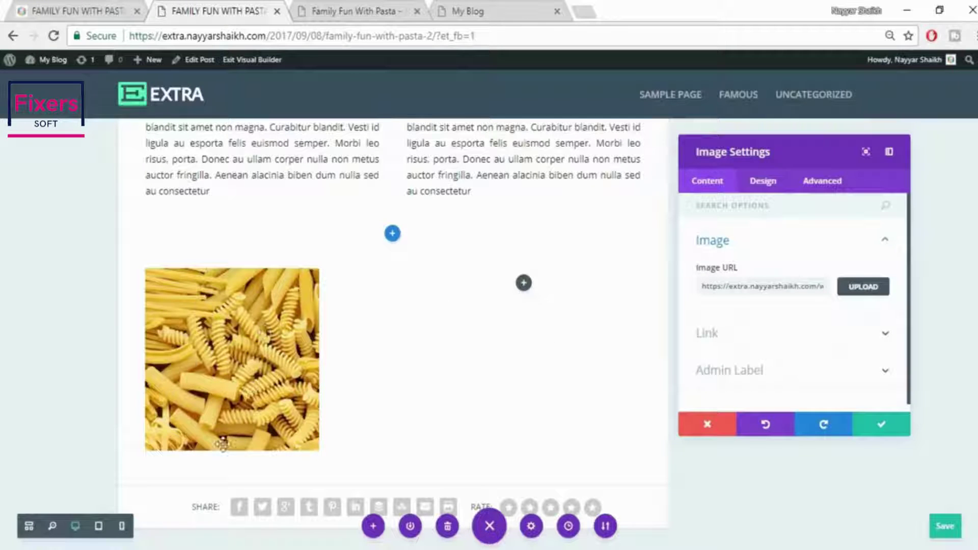
{"action": "left_click", "coordinate": [75, 6]}
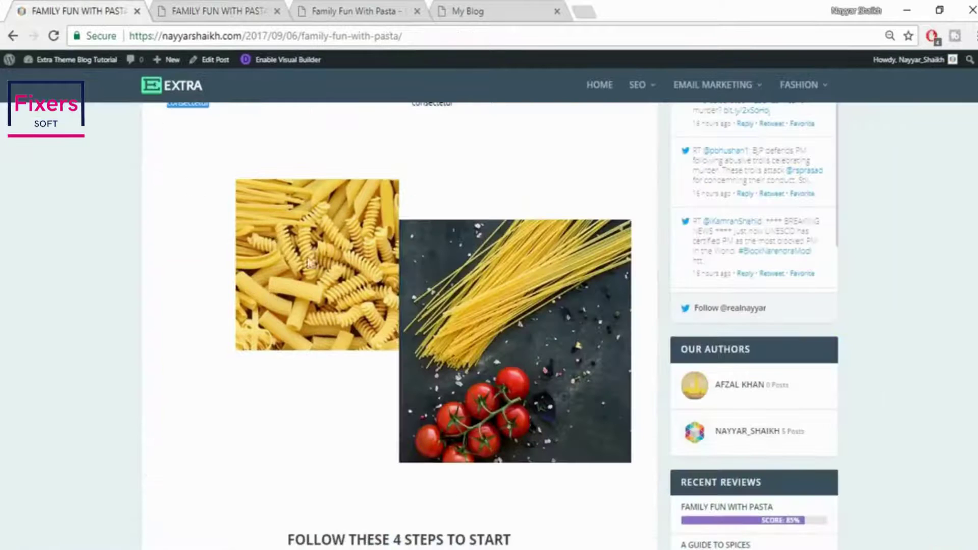
Set the pasta image's Image Alignment to Right in its Design settings
{"action": "scroll", "coordinate": [383, 279], "scroll_direction": "up", "scroll_amount": 3}
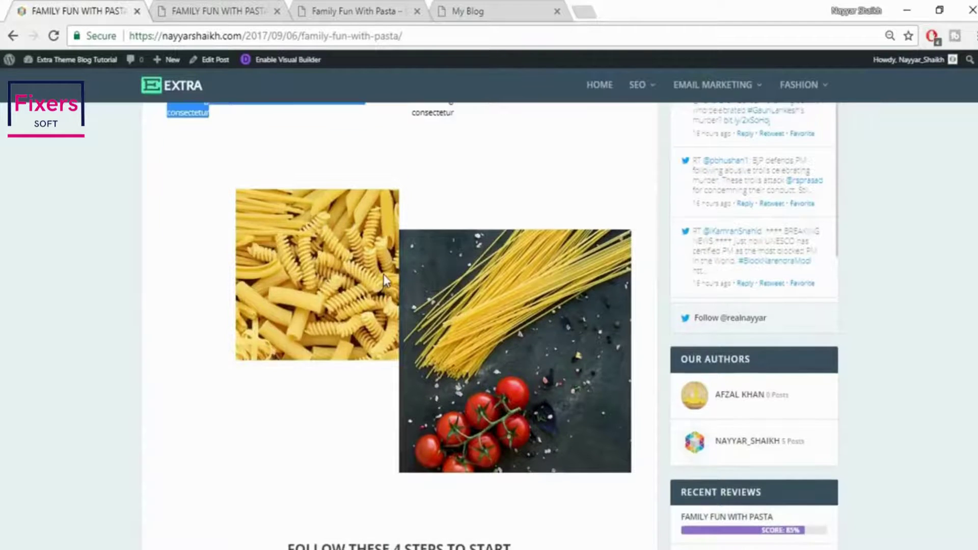
{"action": "left_click", "coordinate": [255, 9]}
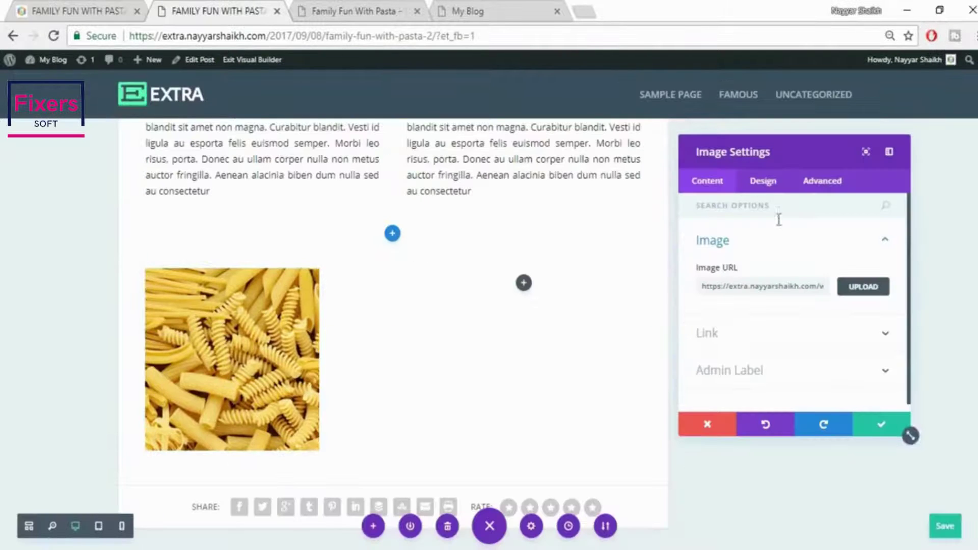
{"action": "left_click", "coordinate": [761, 192]}
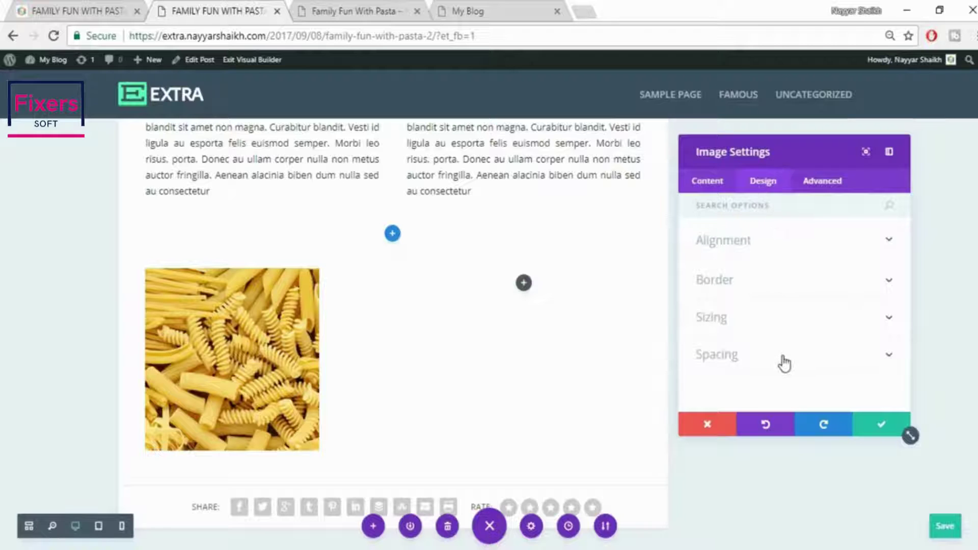
{"action": "left_click", "coordinate": [782, 365]}
{"action": "scroll", "coordinate": [782, 356], "scroll_direction": "down", "scroll_amount": 1}
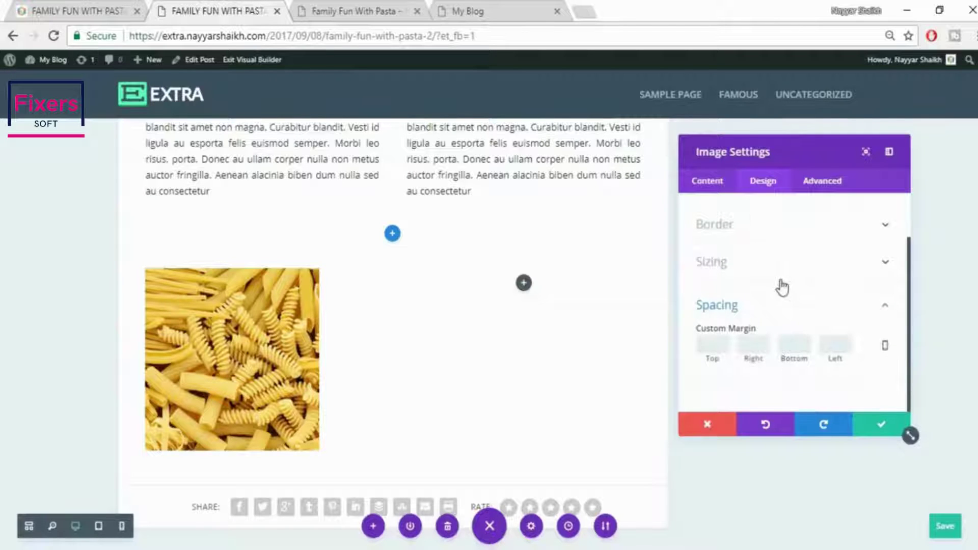
{"action": "scroll", "coordinate": [767, 260], "scroll_direction": "up", "scroll_amount": 2}
{"action": "left_click", "coordinate": [761, 248]}
{"action": "scroll", "coordinate": [761, 295], "scroll_direction": "down", "scroll_amount": 1}
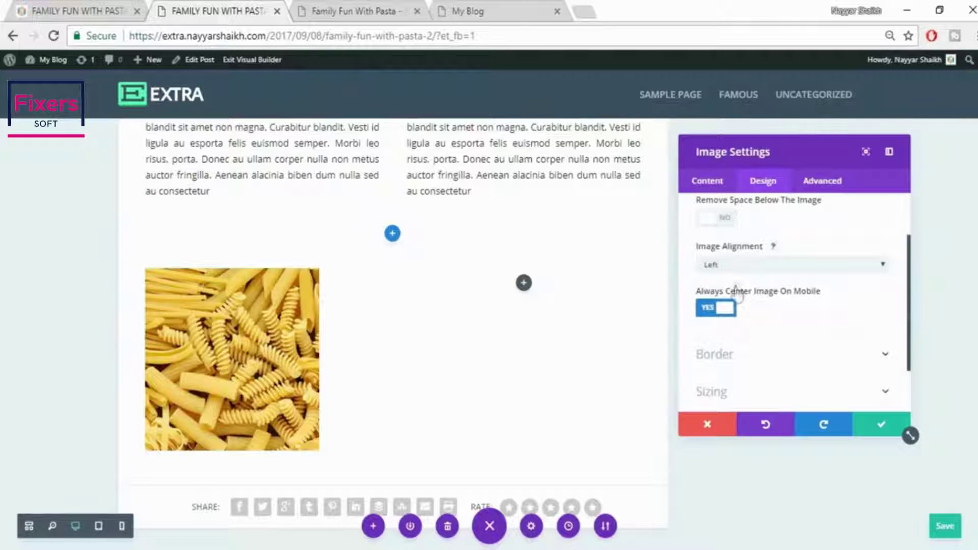
{"action": "left_click", "coordinate": [744, 271]}
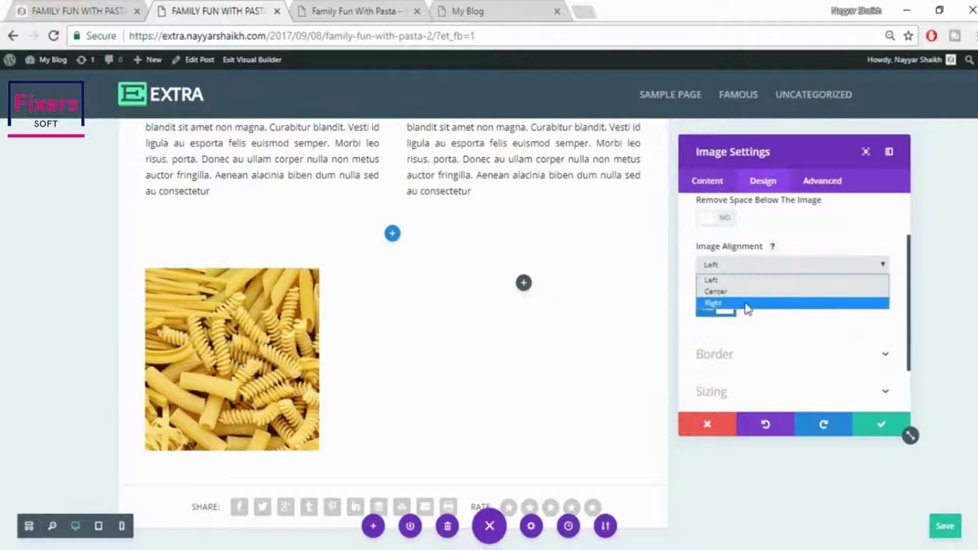
{"action": "left_click", "coordinate": [747, 303]}
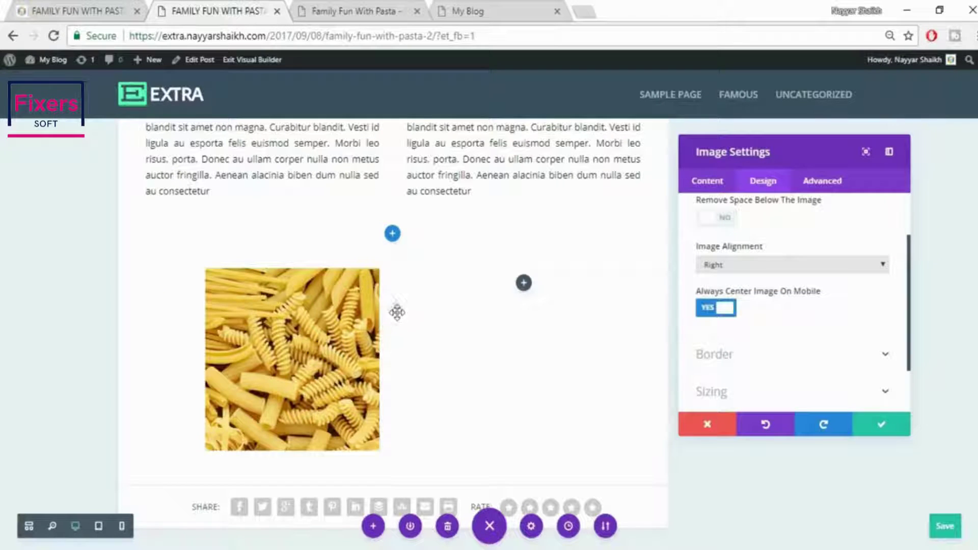
Review the image's custom margins, leaving the right margin at 0, and save the image settings
{"action": "scroll", "coordinate": [811, 332], "scroll_direction": "down", "scroll_amount": 2}
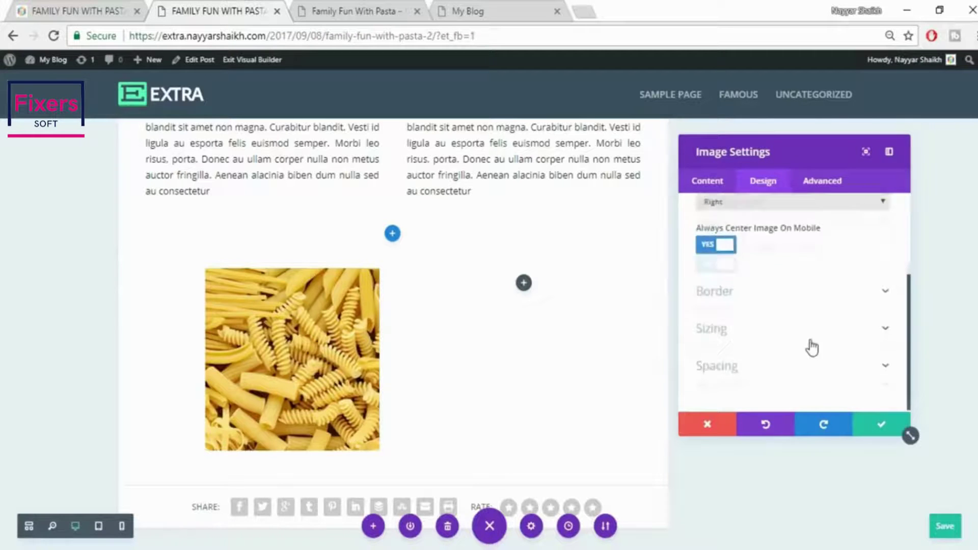
{"action": "left_click", "coordinate": [770, 364]}
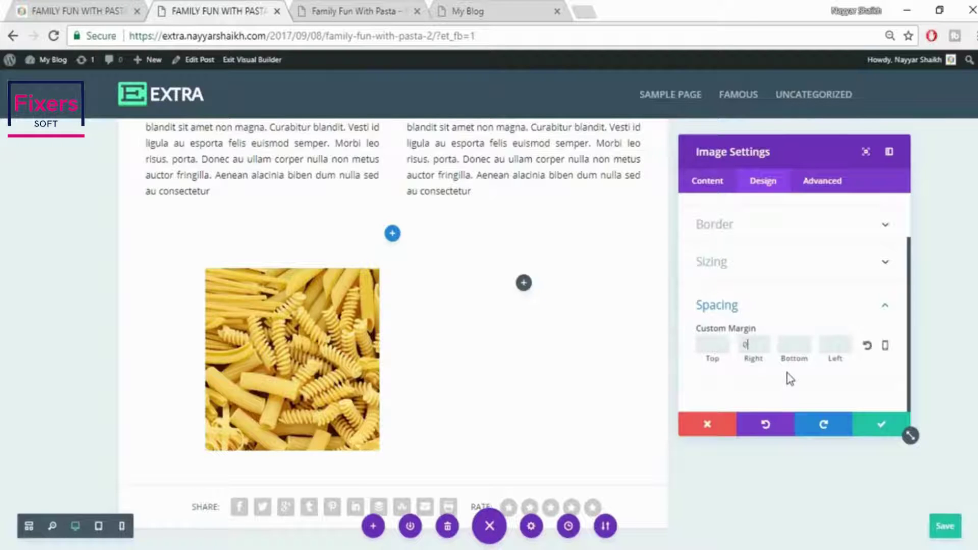
{"action": "left_click", "coordinate": [881, 425]}
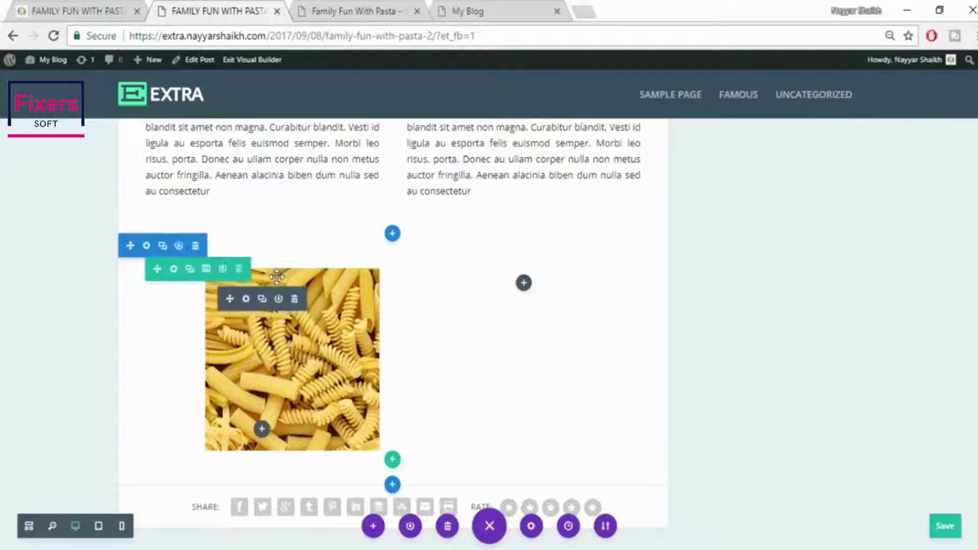
{"action": "mouse_move", "coordinate": [195, 282]}
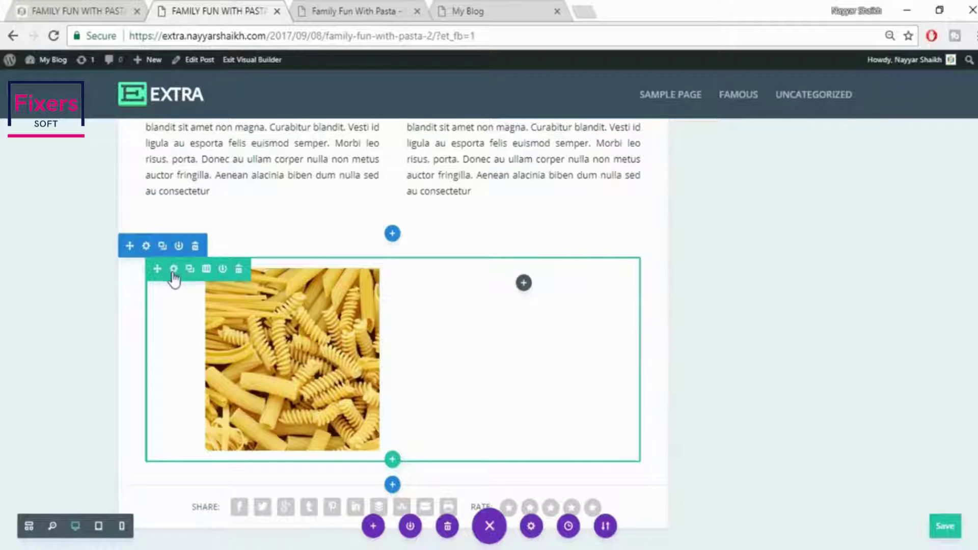
Set the pasta row's Column 1 right padding and Column 2 left padding to 0
{"action": "left_click", "coordinate": [173, 269]}
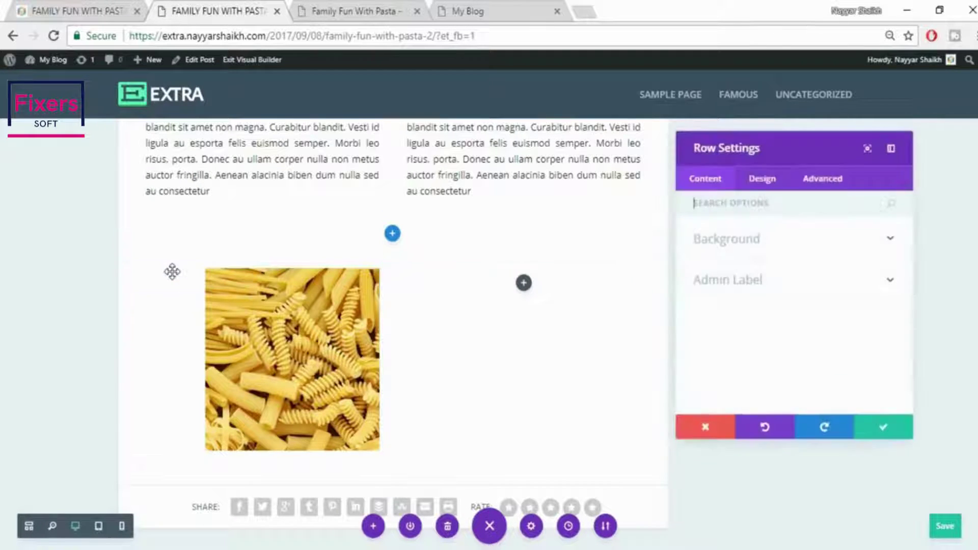
{"action": "left_click", "coordinate": [764, 188]}
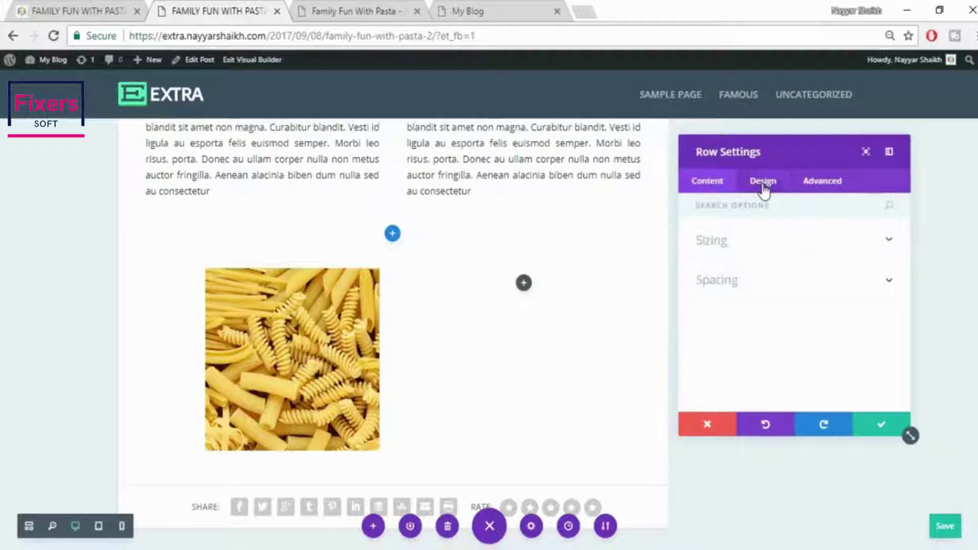
{"action": "left_click", "coordinate": [771, 280]}
{"action": "scroll", "coordinate": [825, 282], "scroll_direction": "up", "scroll_amount": 2}
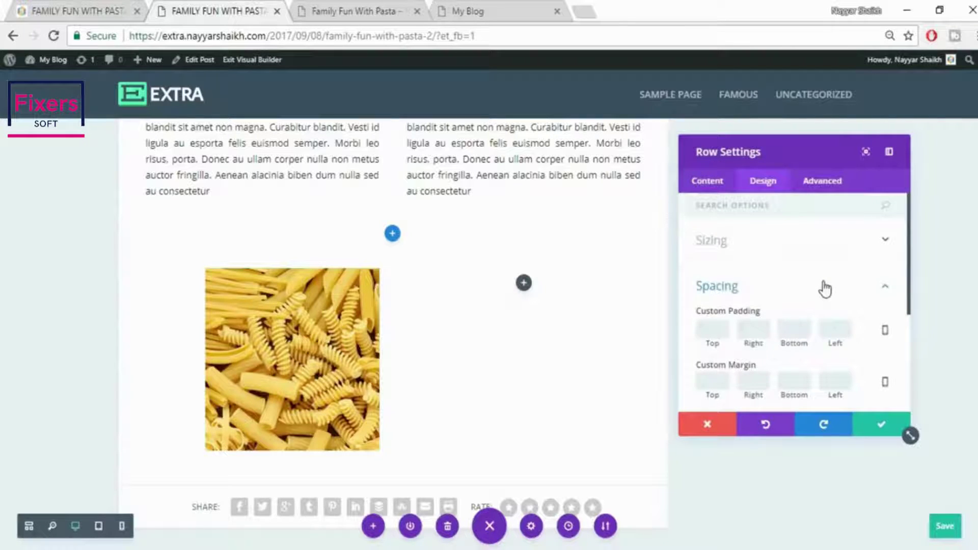
{"action": "scroll", "coordinate": [826, 289], "scroll_direction": "down", "scroll_amount": 3}
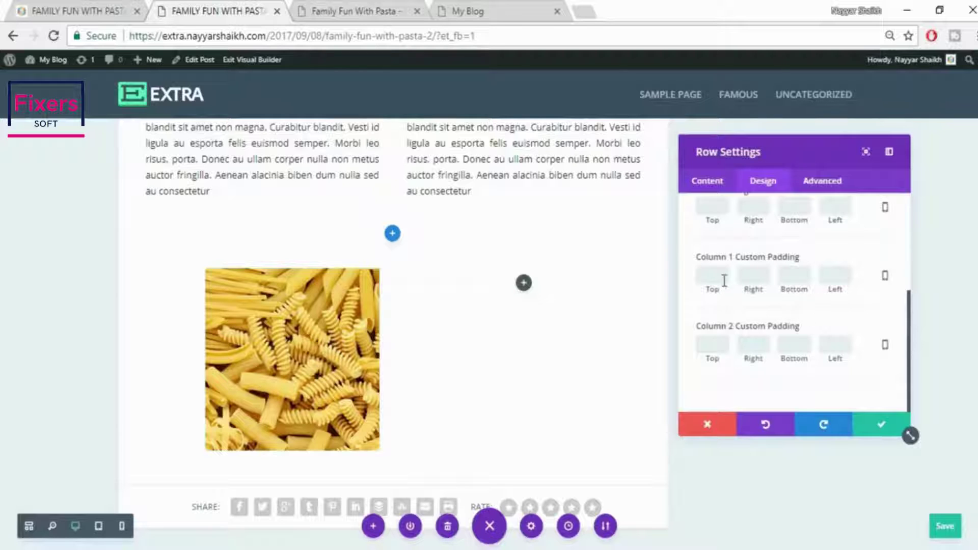
{"action": "left_click", "coordinate": [756, 278]}
{"action": "type", "text": "0"}
{"action": "scroll", "coordinate": [798, 336], "scroll_direction": "up", "scroll_amount": 3}
{"action": "scroll", "coordinate": [798, 337], "scroll_direction": "down", "scroll_amount": 3}
{"action": "type", "text": "0"}
{"action": "scroll", "coordinate": [772, 309], "scroll_direction": "up", "scroll_amount": 1}
{"action": "scroll", "coordinate": [772, 309], "scroll_direction": "up", "scroll_amount": 3}
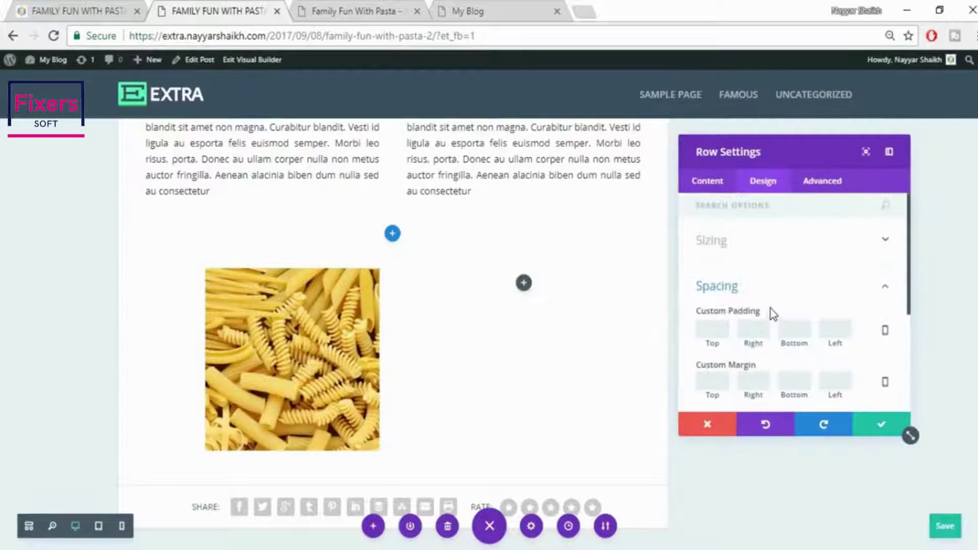
Enable a custom gutter width of 0 for the row and save the row settings
{"action": "left_click", "coordinate": [779, 247]}
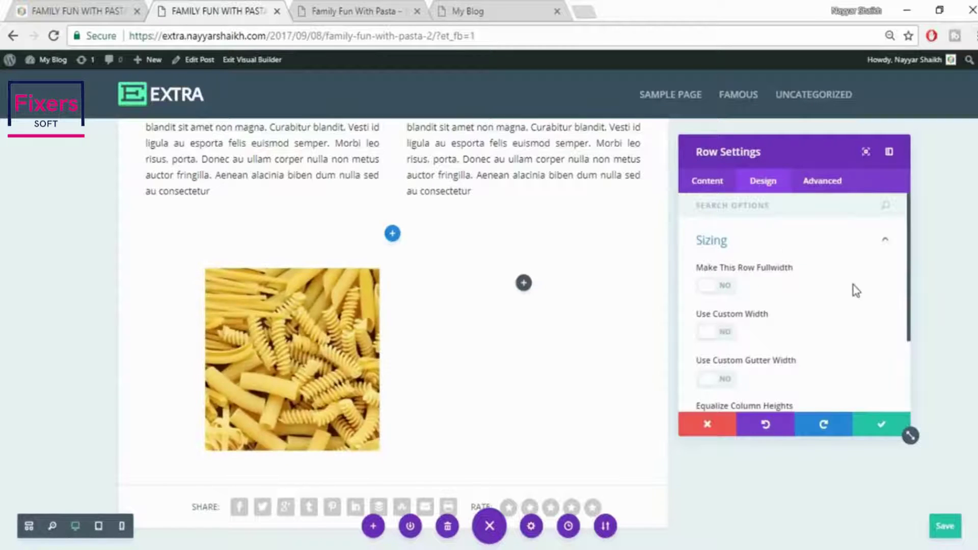
{"action": "scroll", "coordinate": [855, 290], "scroll_direction": "down", "scroll_amount": 2}
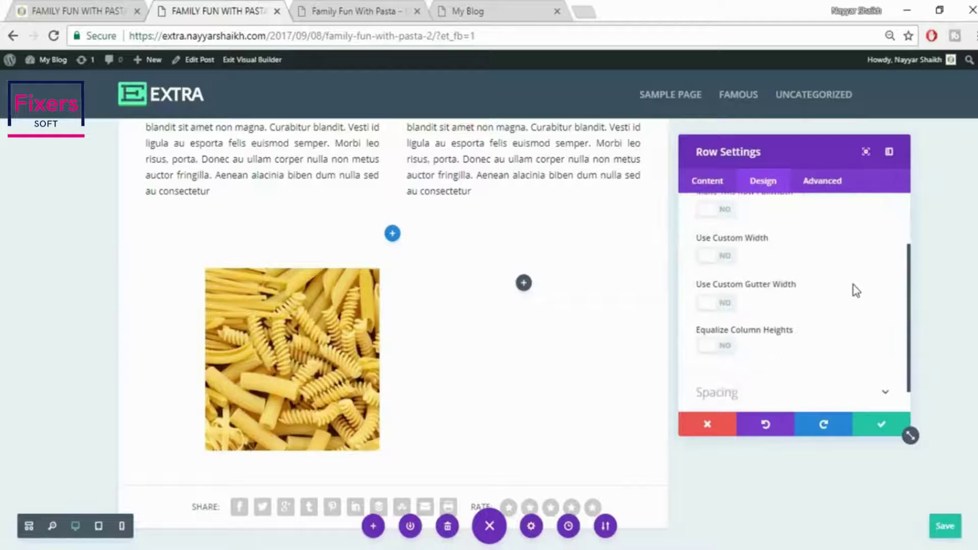
{"action": "left_click", "coordinate": [731, 313]}
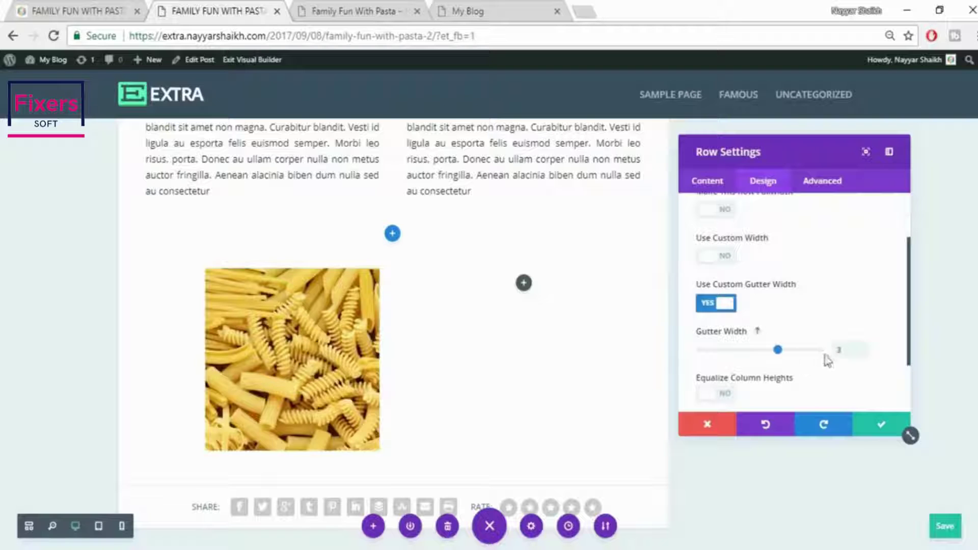
{"action": "left_click", "coordinate": [842, 352]}
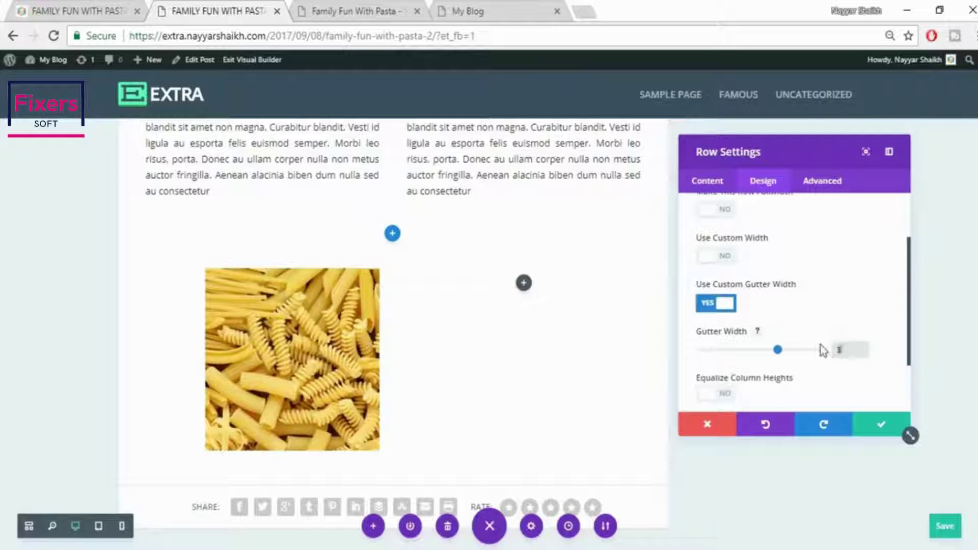
{"action": "key", "text": "BackSpace"}
{"action": "type", "text": "0"}
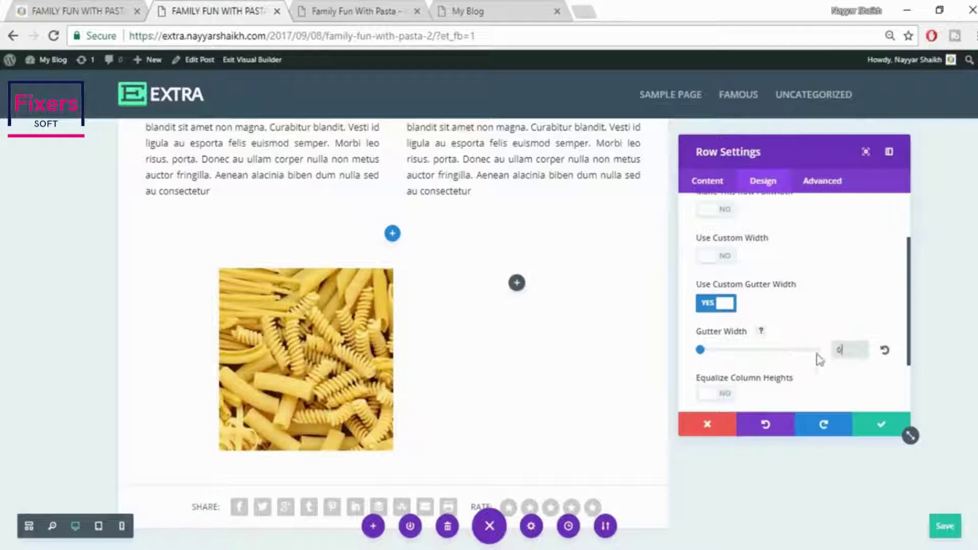
{"action": "left_click", "coordinate": [823, 330]}
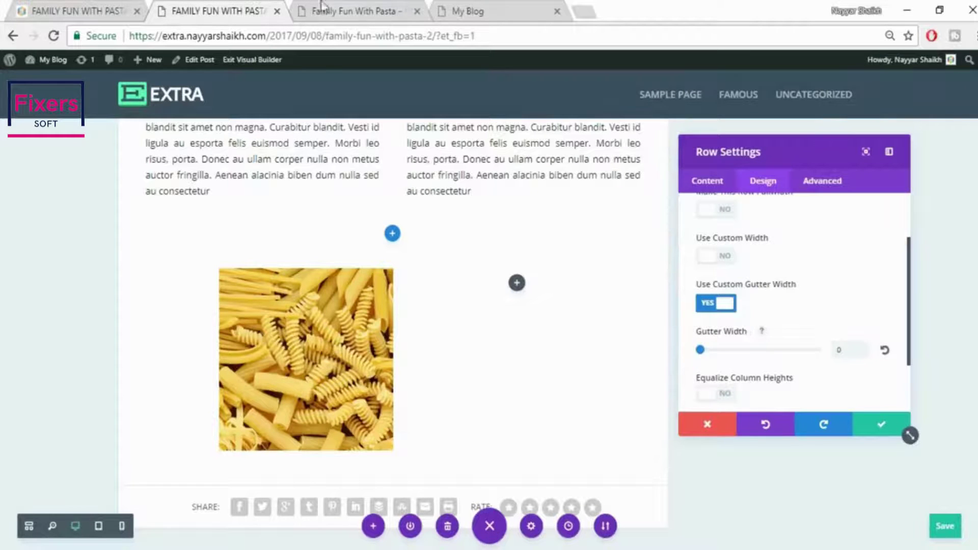
{"action": "left_click", "coordinate": [51, 11]}
{"action": "scroll", "coordinate": [424, 334], "scroll_direction": "down", "scroll_amount": 3}
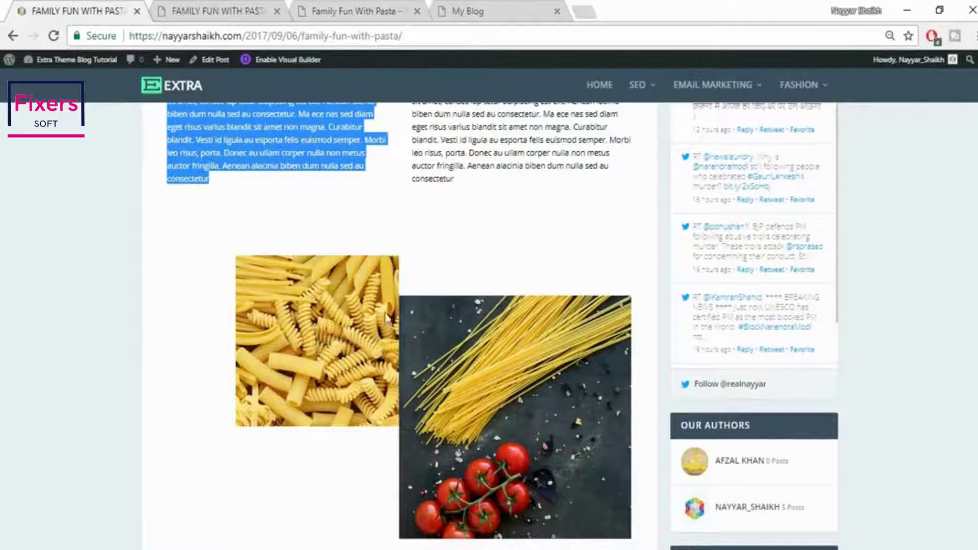
{"action": "left_click", "coordinate": [177, 9]}
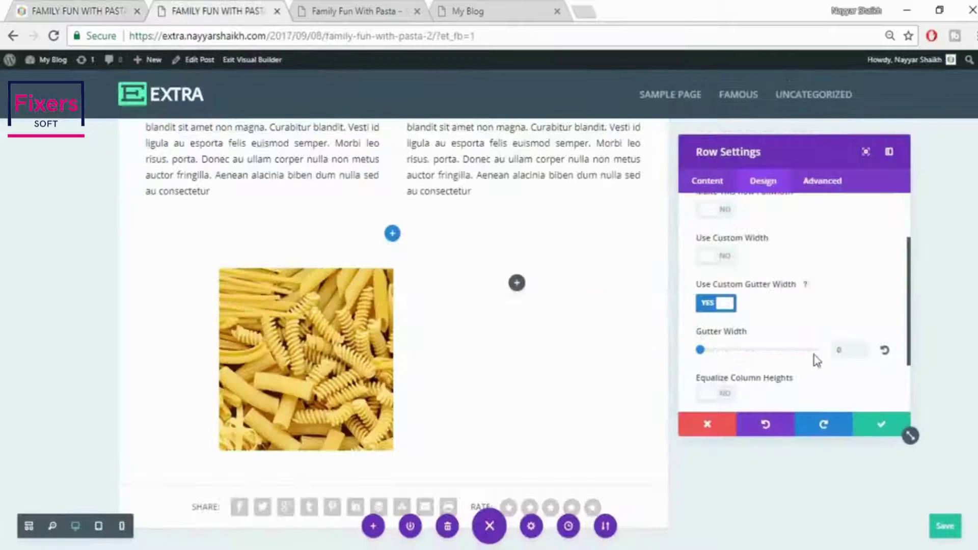
{"action": "left_click", "coordinate": [877, 430]}
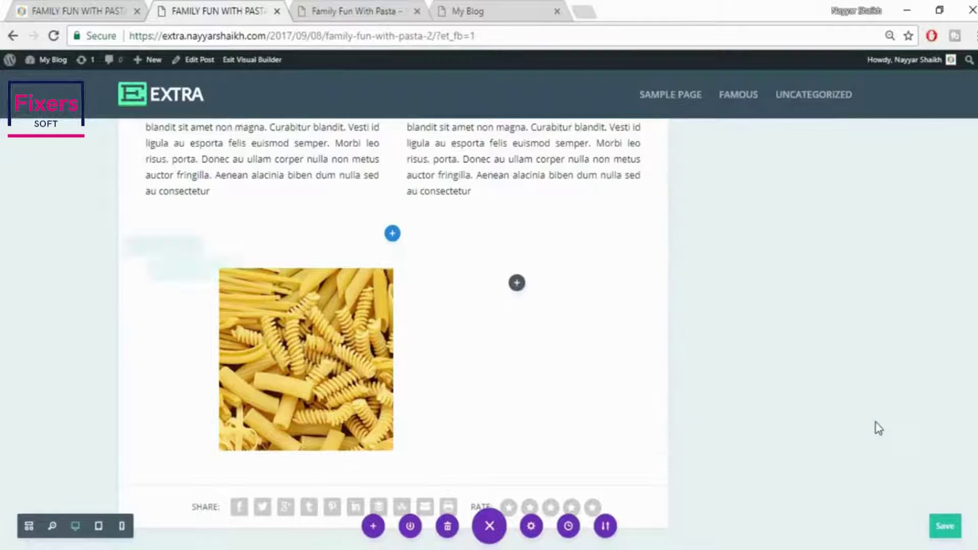
Add an Image module to the right column using the uploaded 033 spaghetti-and-tomatoes photo
{"action": "left_click", "coordinate": [517, 284]}
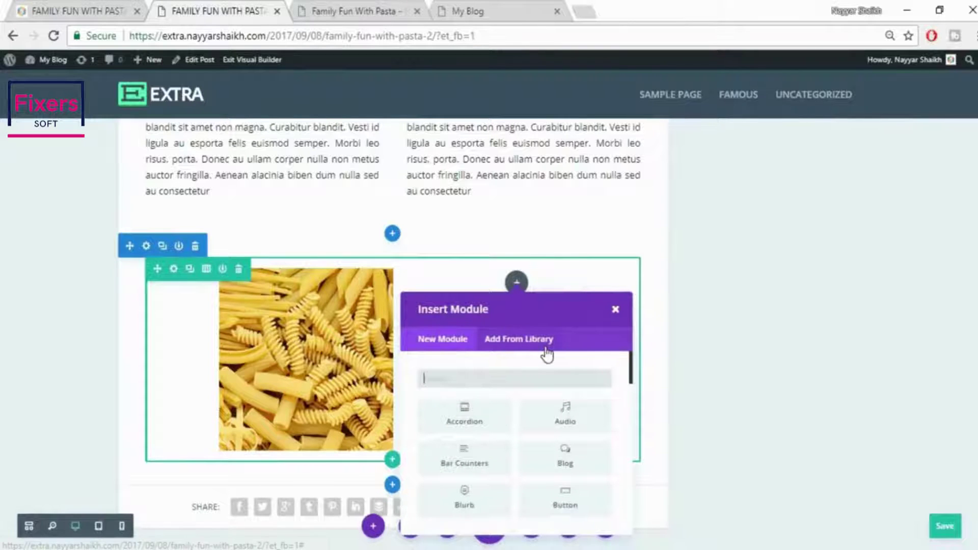
{"action": "type", "text": "imag"}
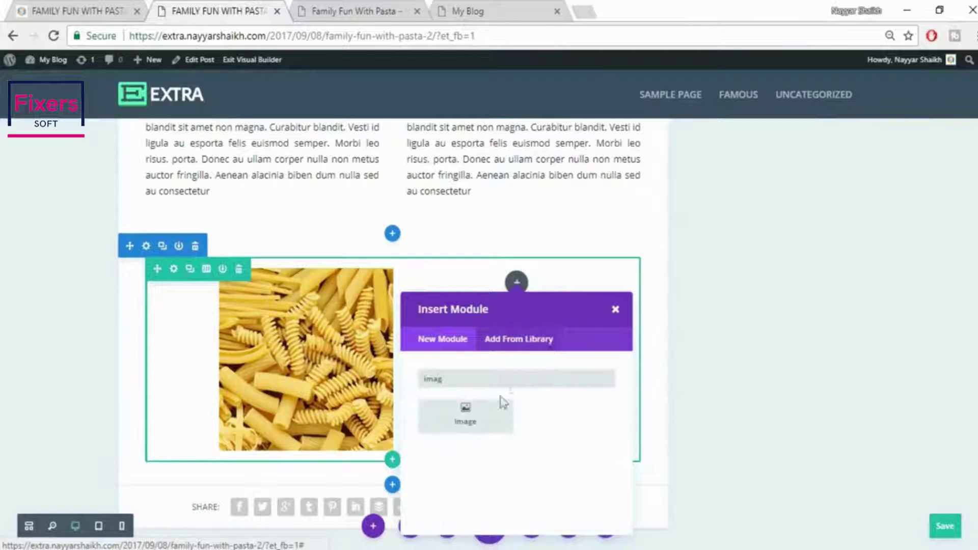
{"action": "left_click", "coordinate": [488, 415]}
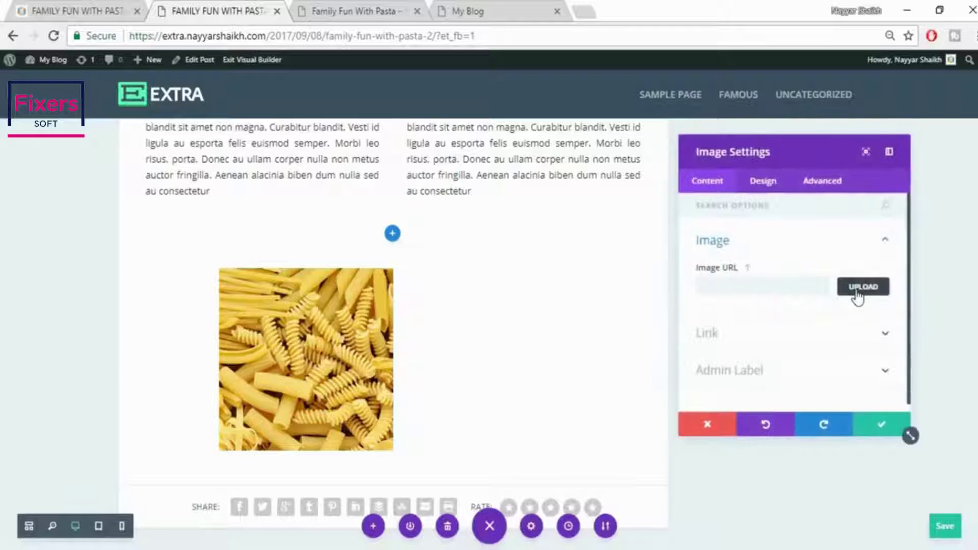
{"action": "left_click", "coordinate": [859, 290]}
{"action": "left_click", "coordinate": [161, 115]}
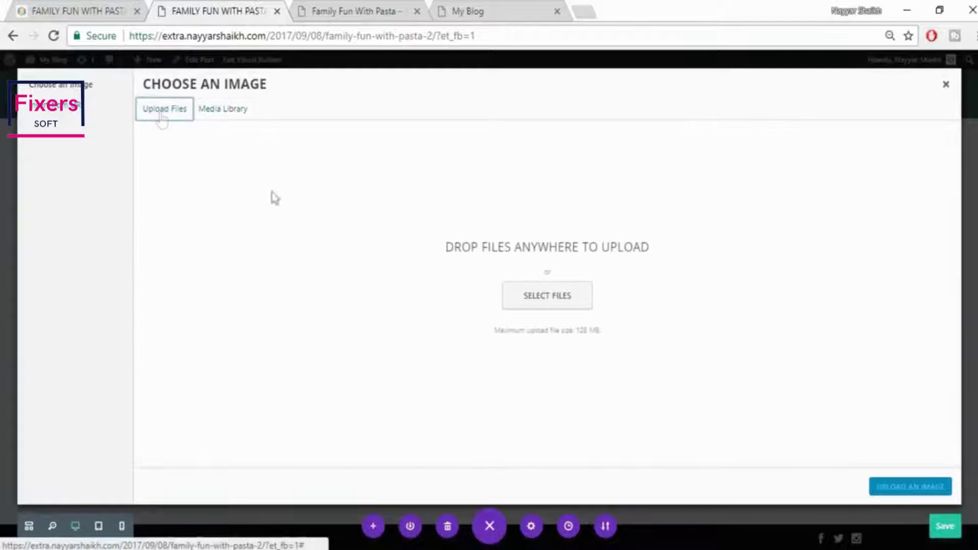
{"action": "left_click", "coordinate": [570, 298]}
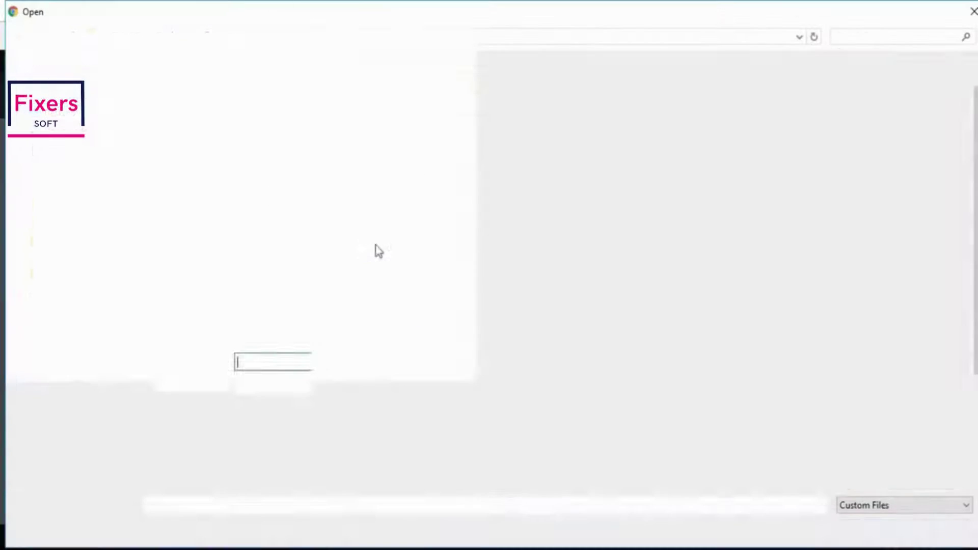
{"action": "left_click", "coordinate": [373, 247]}
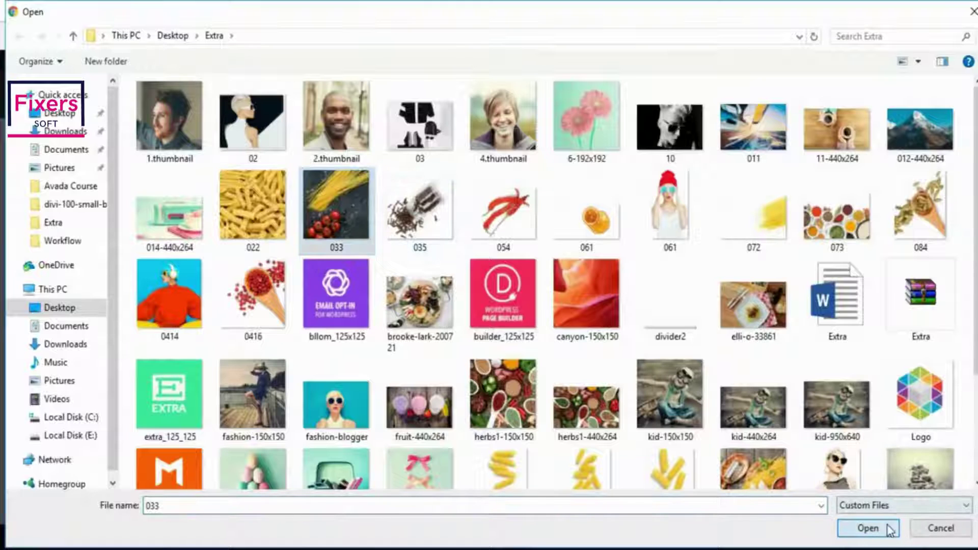
{"action": "left_click", "coordinate": [889, 529]}
{"action": "left_click", "coordinate": [901, 484]}
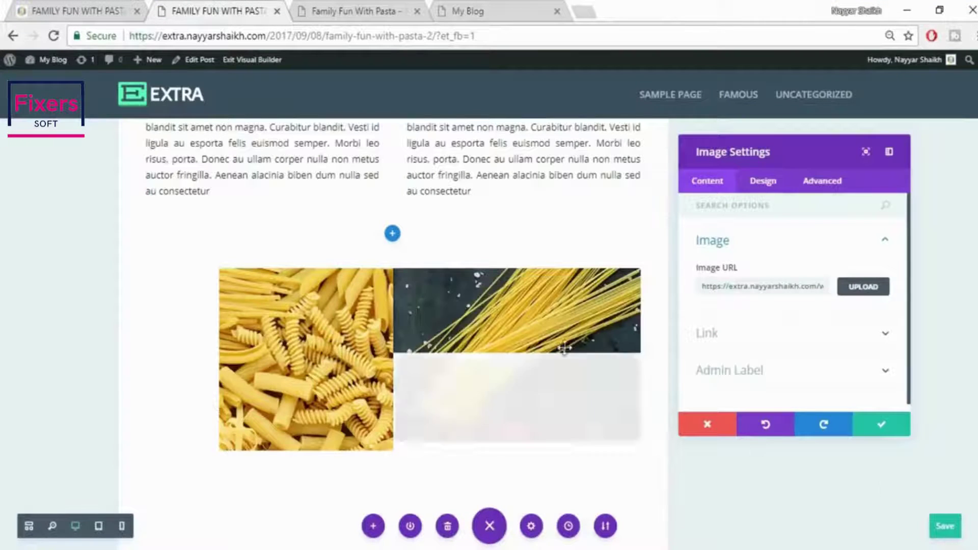
{"action": "scroll", "coordinate": [581, 387], "scroll_direction": "down", "scroll_amount": 2}
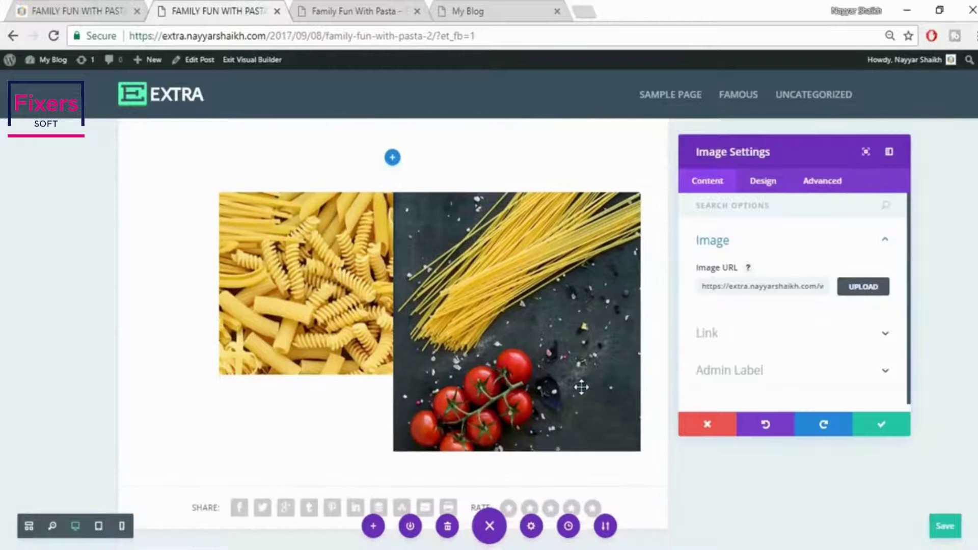
{"action": "left_click", "coordinate": [47, 4]}
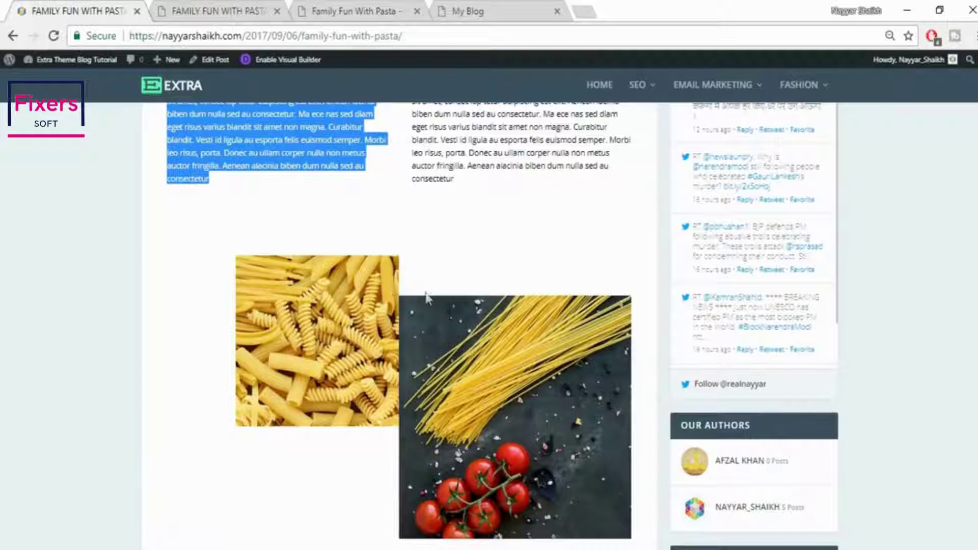
{"action": "key", "text": "ctrl+Tab"}
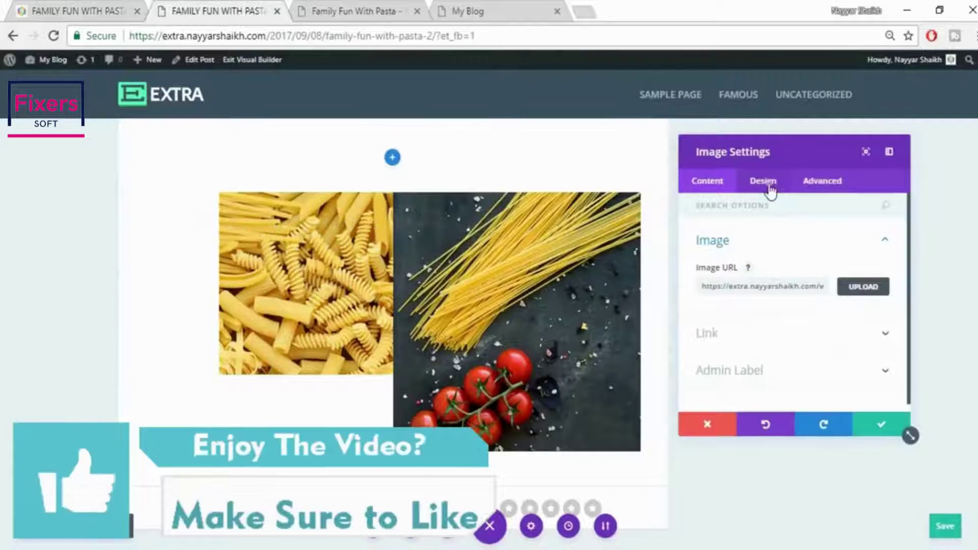
Give the spaghetti image a 60px custom top margin and save the image settings
{"action": "left_click", "coordinate": [764, 182]}
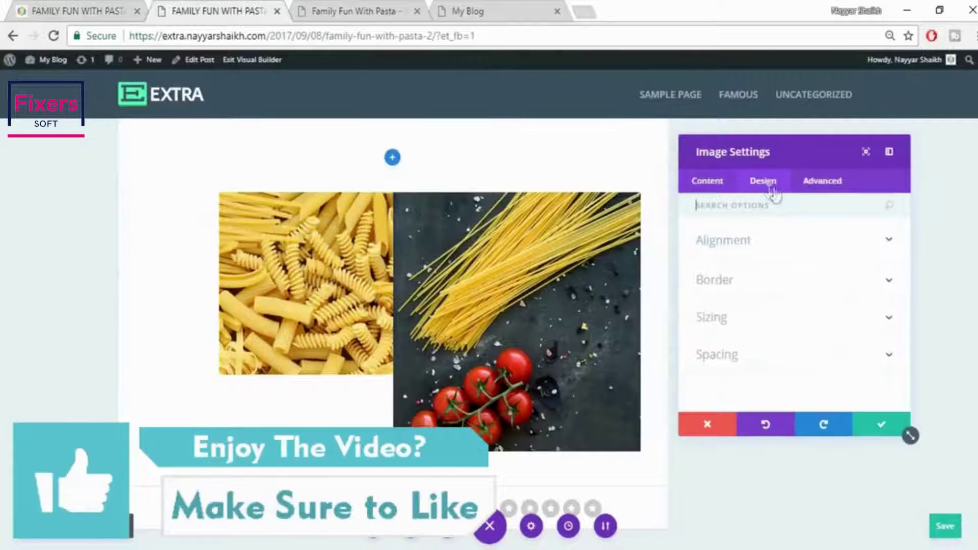
{"action": "left_click", "coordinate": [745, 365]}
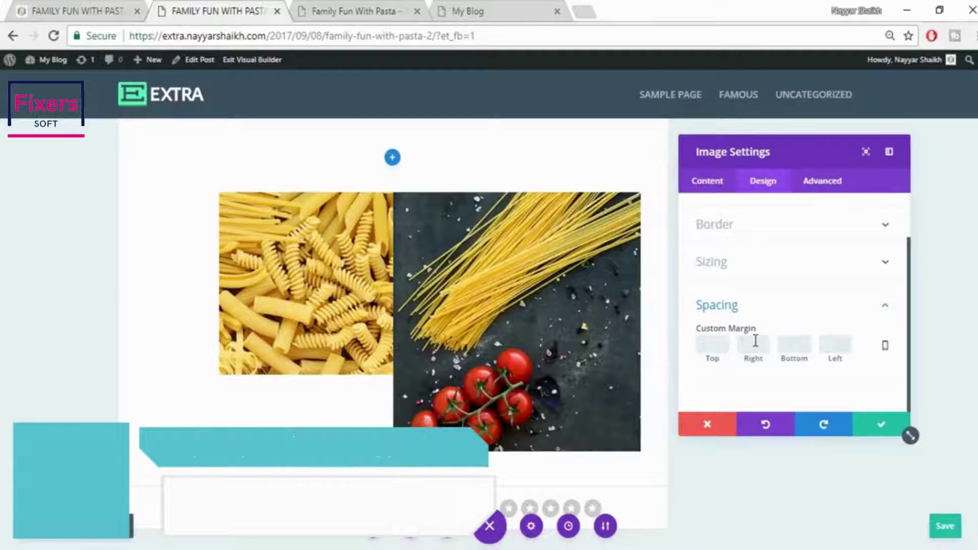
{"action": "type", "text": "30"}
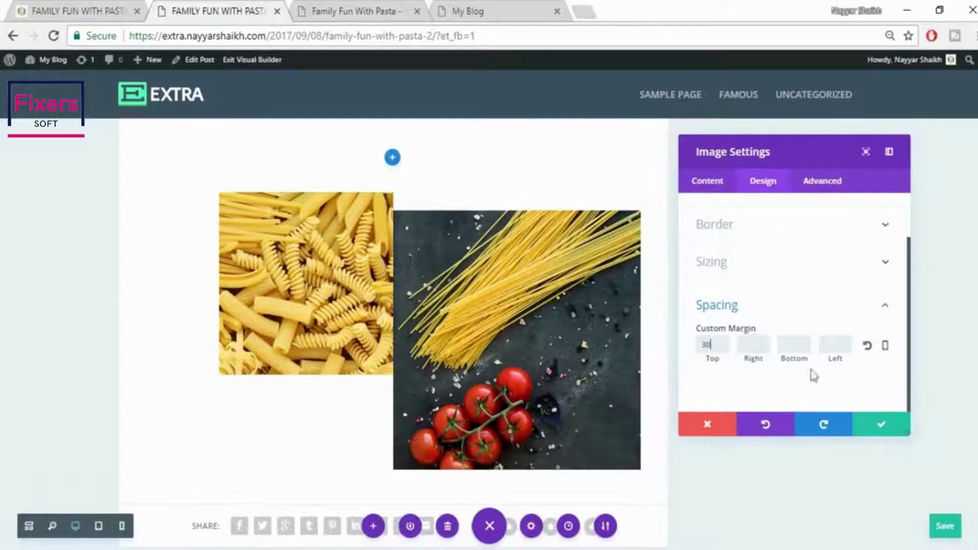
{"action": "left_click", "coordinate": [92, 6]}
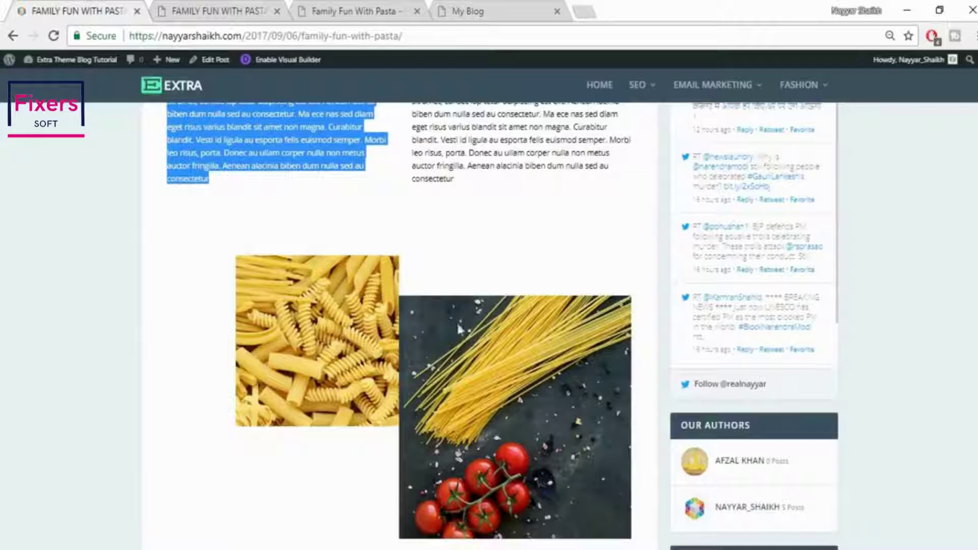
{"action": "left_click", "coordinate": [213, 7]}
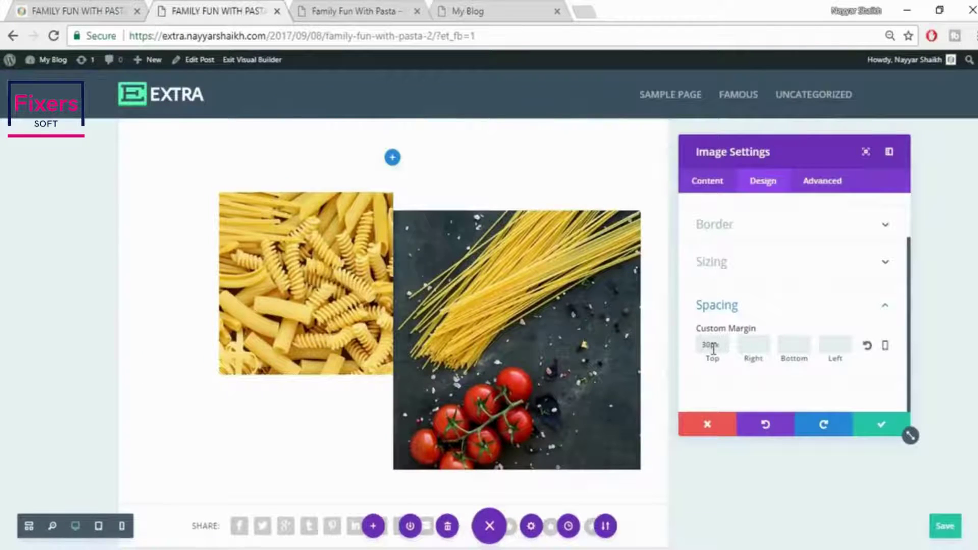
{"action": "left_click_drag", "start_coordinate": [713, 349], "coordinate": [667, 349]}
{"action": "type", "text": "60"}
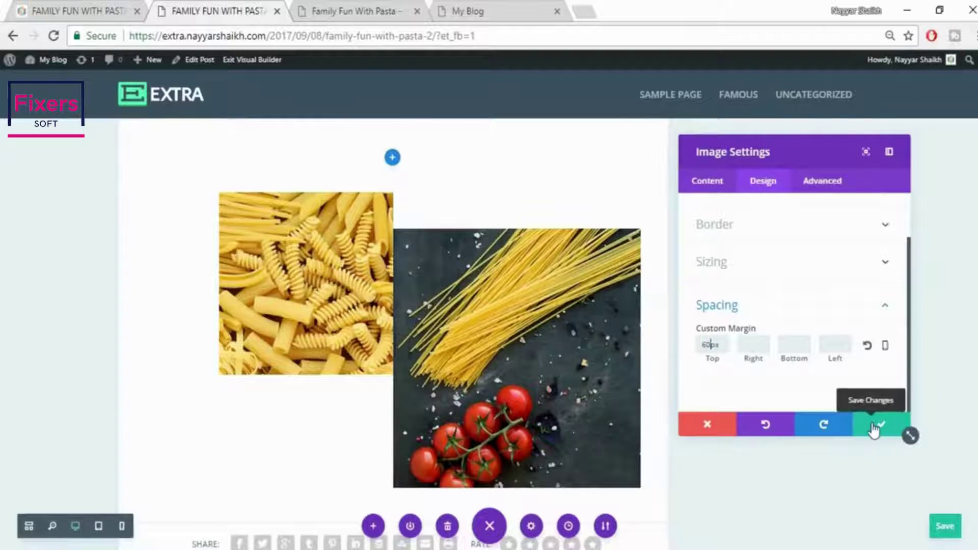
{"action": "left_click", "coordinate": [880, 426]}
{"action": "scroll", "coordinate": [860, 413], "scroll_direction": "down", "scroll_amount": 3}
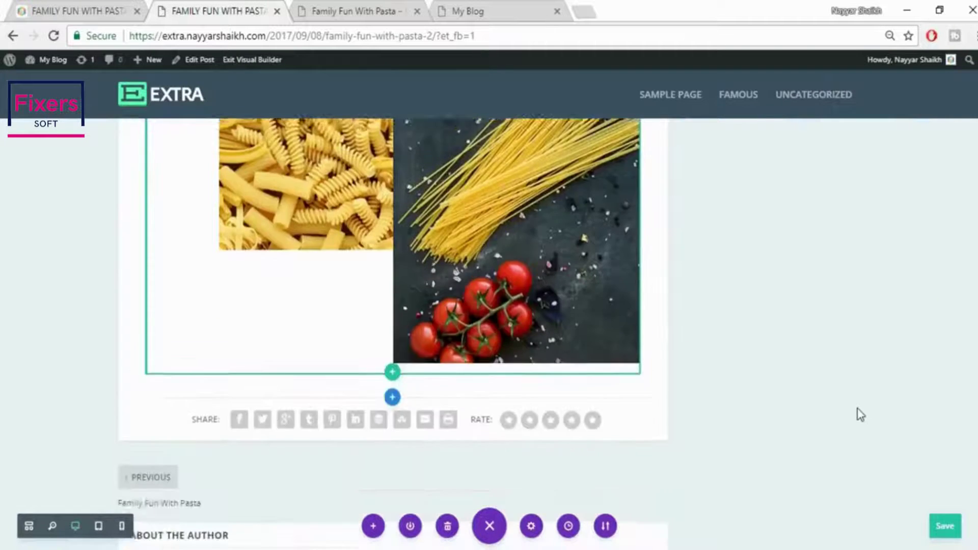
{"action": "scroll", "coordinate": [861, 413], "scroll_direction": "up", "scroll_amount": 4}
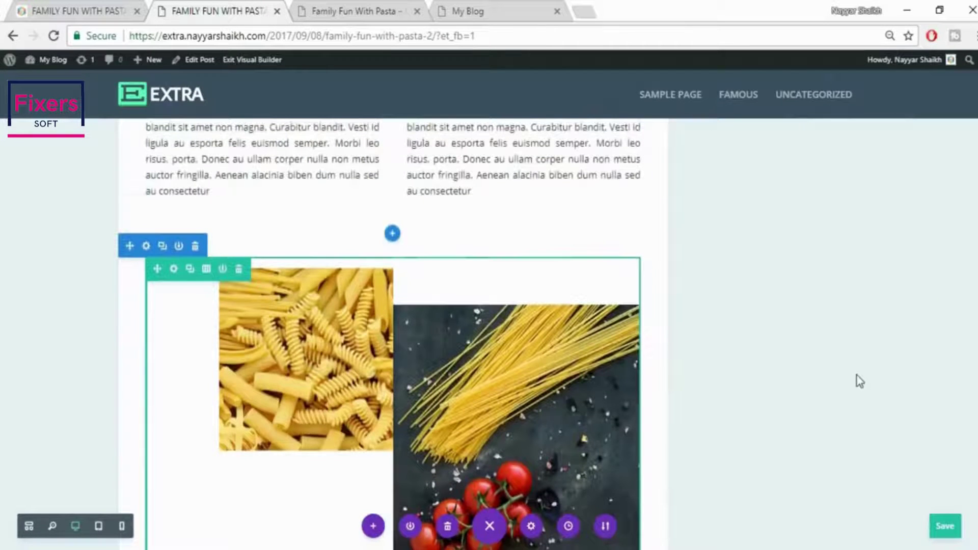
{"action": "scroll", "coordinate": [857, 376], "scroll_direction": "down", "scroll_amount": 2}
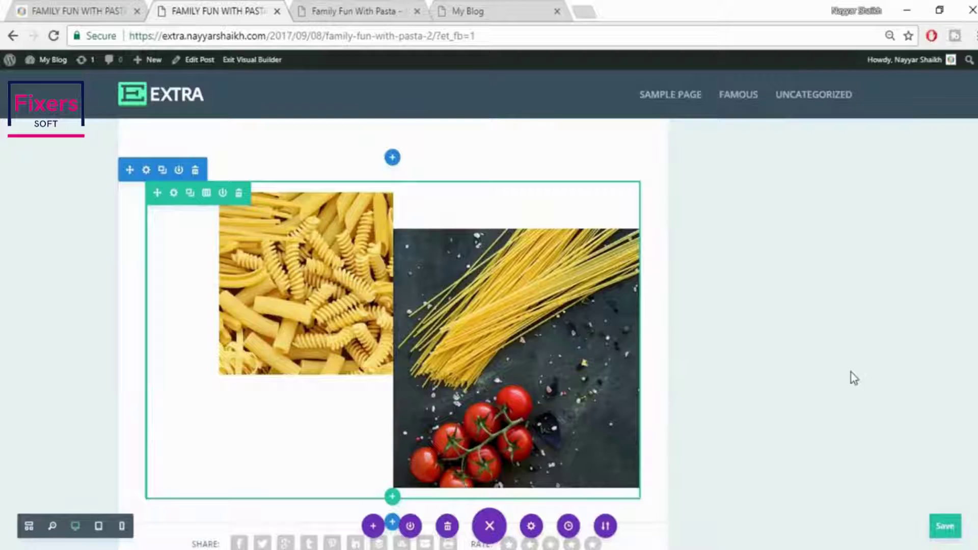
{"action": "scroll", "coordinate": [854, 377], "scroll_direction": "up", "scroll_amount": 3}
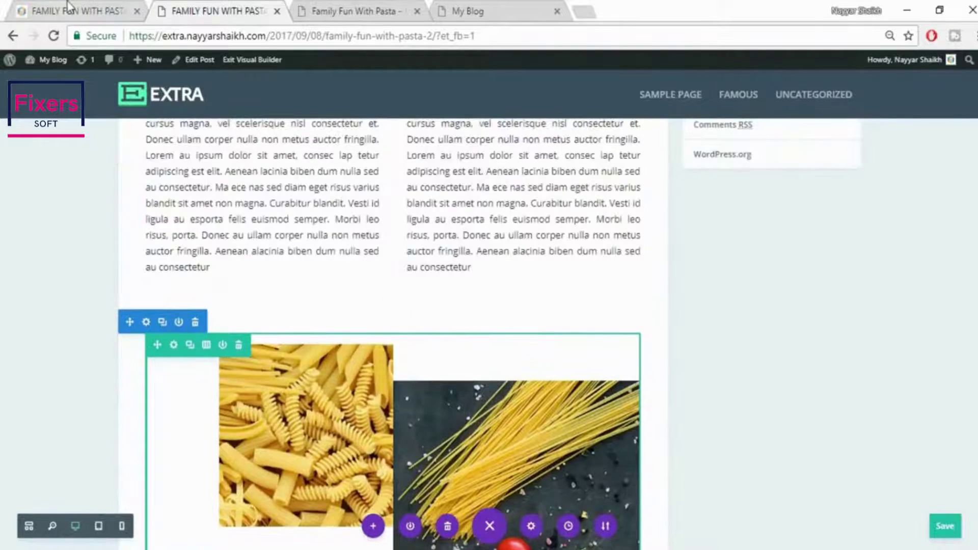
{"action": "key", "text": "ctrl+shift+Tab"}
{"action": "scroll", "coordinate": [918, 265], "scroll_direction": "down", "scroll_amount": 10}
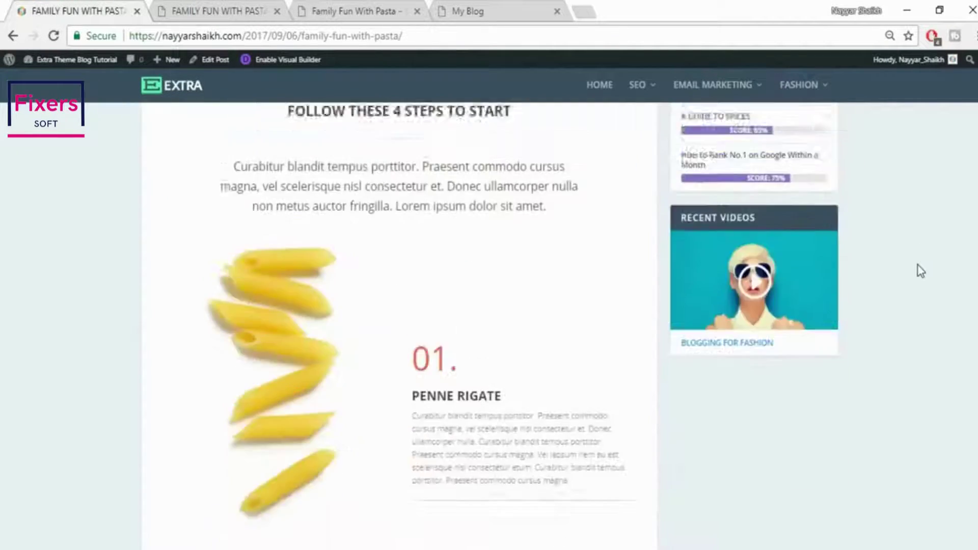
{"action": "scroll", "coordinate": [918, 265], "scroll_direction": "up", "scroll_amount": 3}
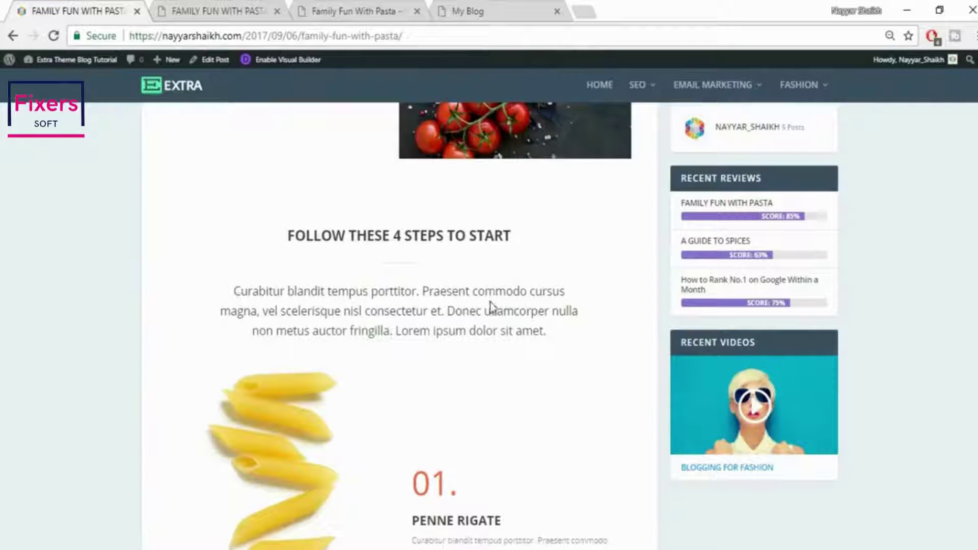
{"action": "left_click", "coordinate": [199, 7]}
{"action": "scroll", "coordinate": [611, 336], "scroll_direction": "down", "scroll_amount": 7}
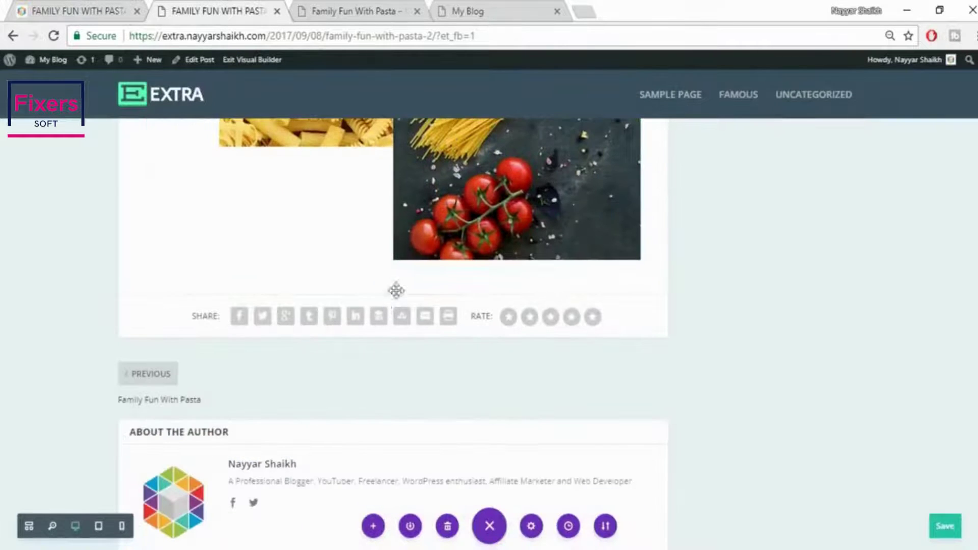
{"action": "left_click", "coordinate": [392, 295]}
Add a Regular section with a one-column Text module containing the pasted 'FOLLOW THESE 4 STEPS TO START' heading
{"action": "left_click", "coordinate": [324, 253]}
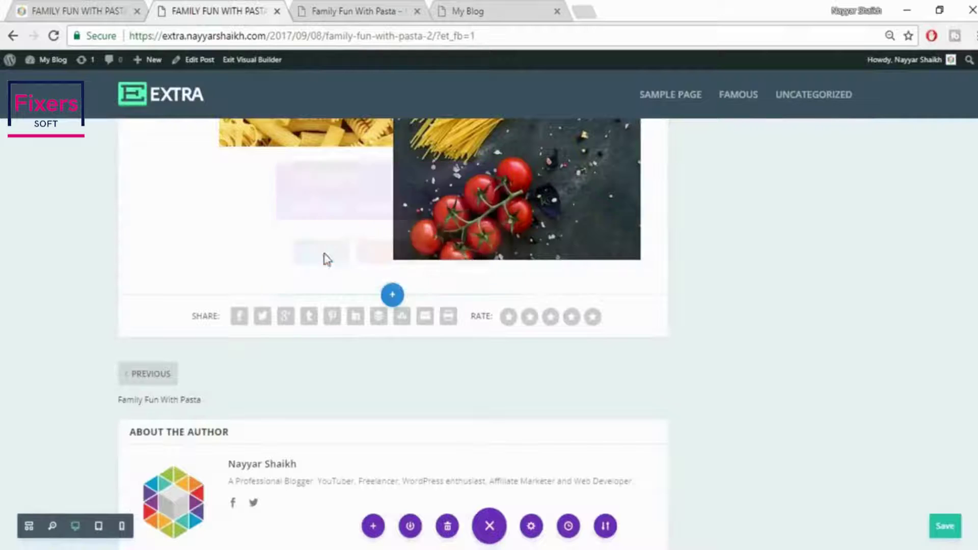
{"action": "left_click", "coordinate": [337, 196]}
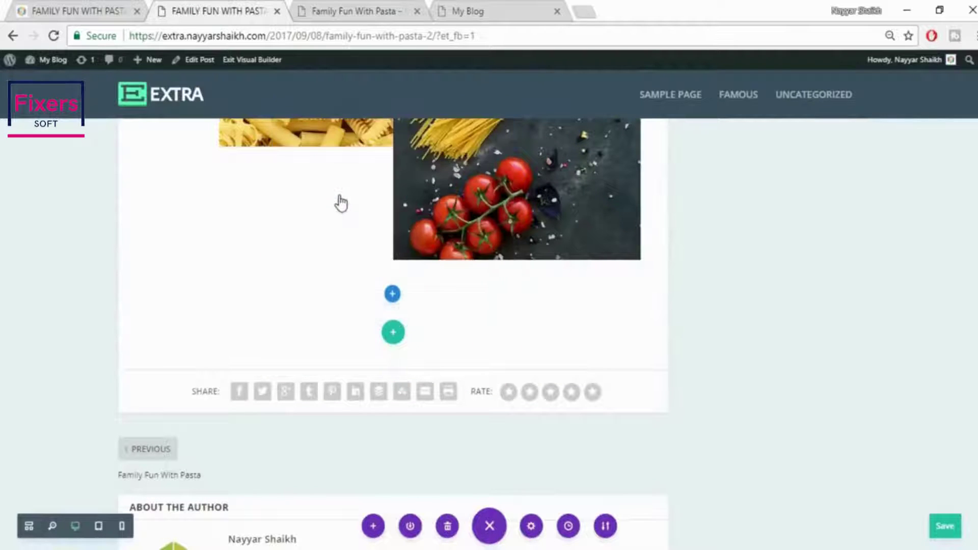
{"action": "type", "text": "tex"}
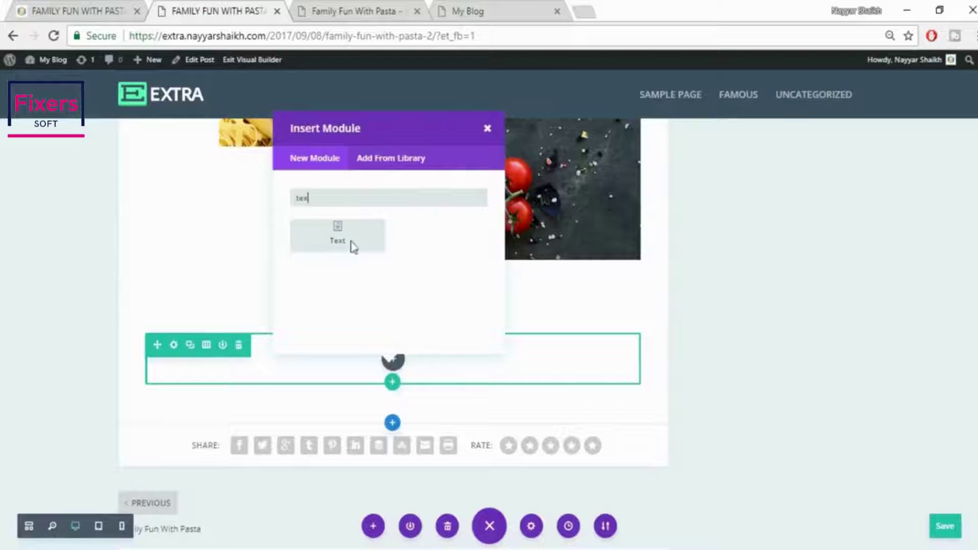
{"action": "left_click", "coordinate": [350, 248]}
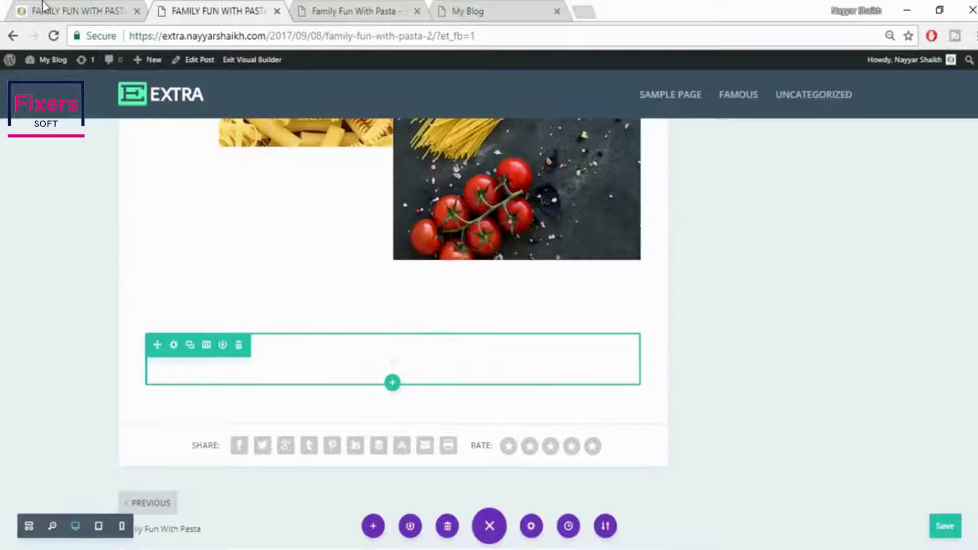
{"action": "left_click", "coordinate": [40, 10]}
{"action": "left_click_drag", "start_coordinate": [286, 237], "coordinate": [555, 245]}
{"action": "key", "text": "ctrl+c"}
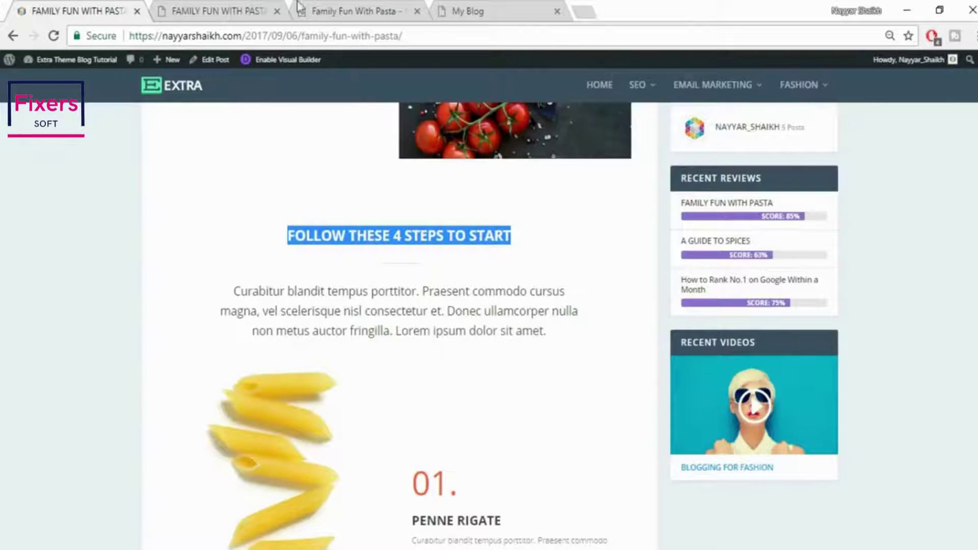
{"action": "left_click", "coordinate": [247, 6]}
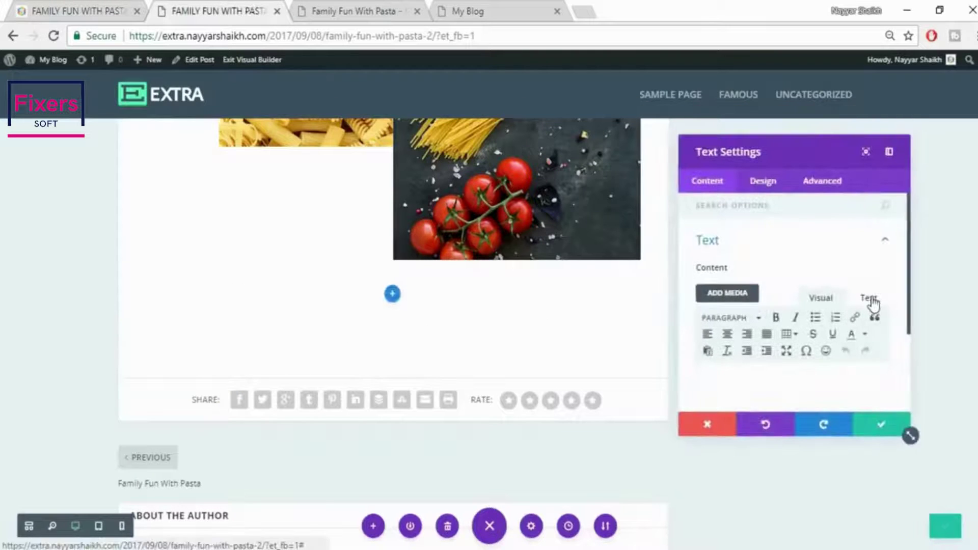
{"action": "key", "text": "ctrl+v"}
{"action": "left_click", "coordinate": [831, 305]}
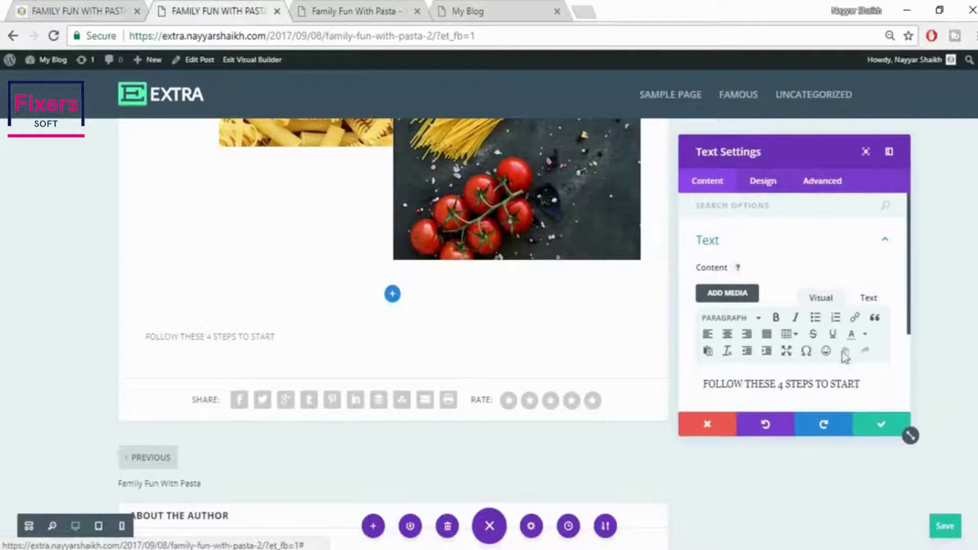
{"action": "scroll", "coordinate": [845, 359], "scroll_direction": "down", "scroll_amount": 3}
Centre the heading text and set its font size to 25px
{"action": "left_click", "coordinate": [764, 181]}
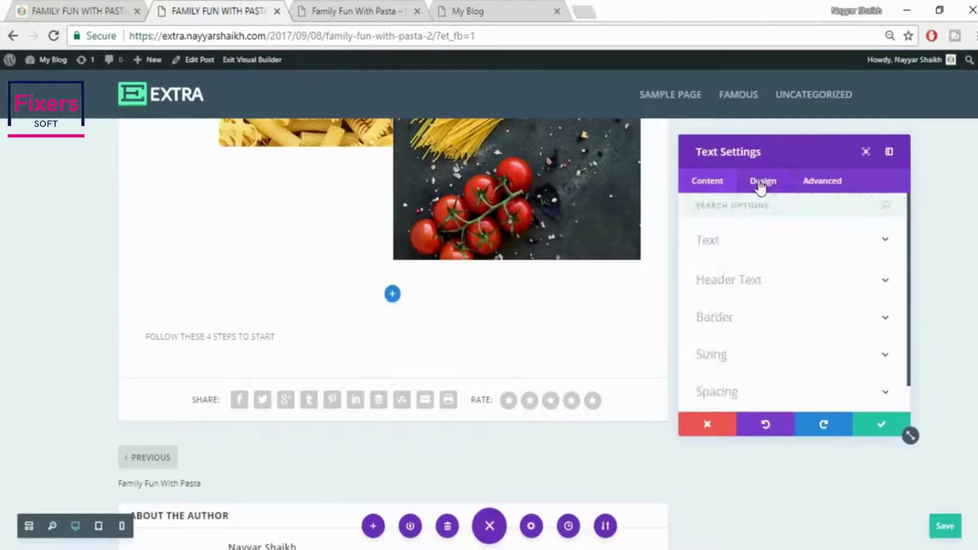
{"action": "left_click", "coordinate": [775, 244]}
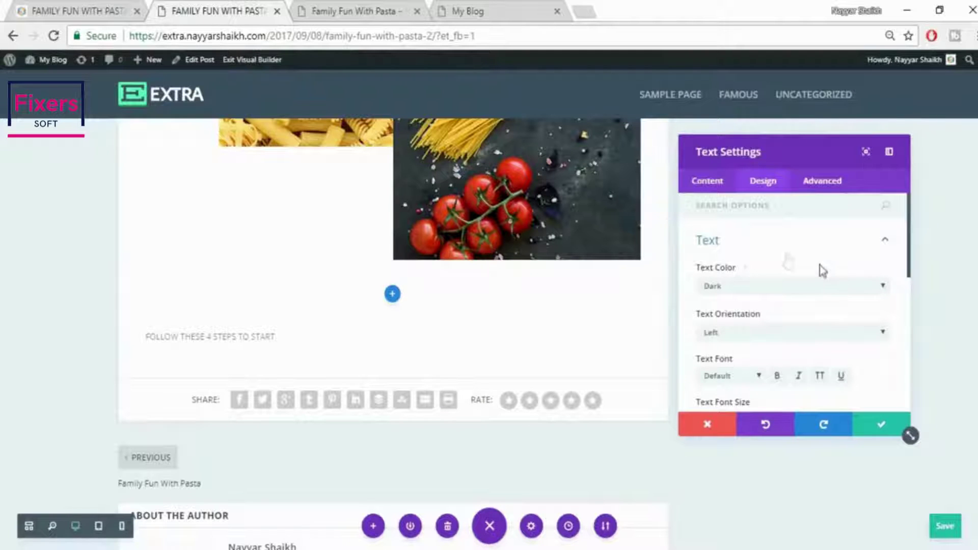
{"action": "scroll", "coordinate": [843, 279], "scroll_direction": "down", "scroll_amount": 2}
{"action": "left_click", "coordinate": [762, 256]}
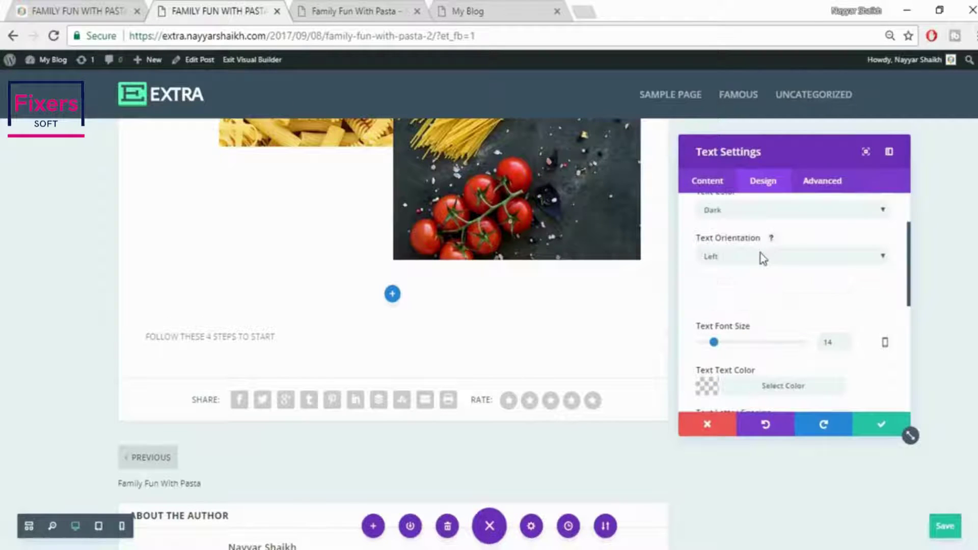
{"action": "left_click", "coordinate": [751, 285]}
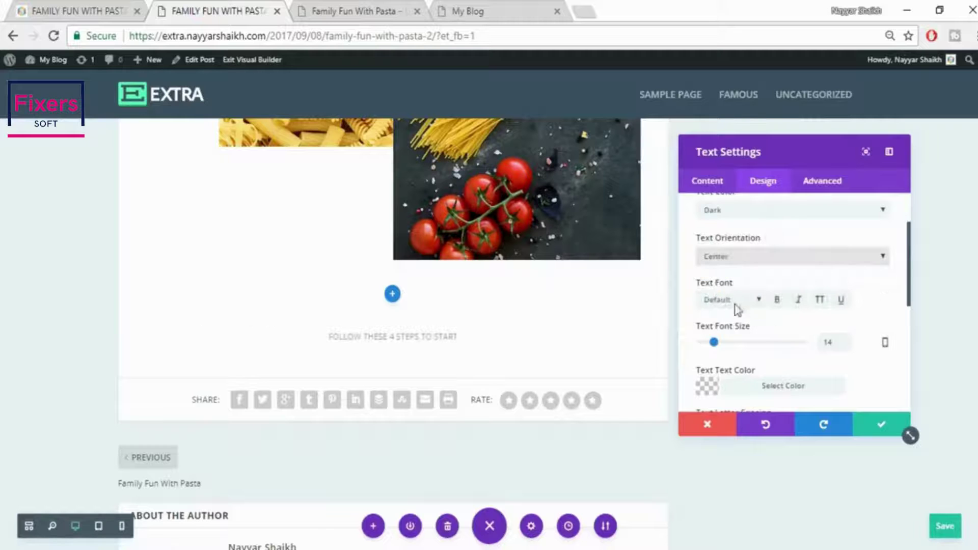
{"action": "scroll", "coordinate": [784, 313], "scroll_direction": "down", "scroll_amount": 1}
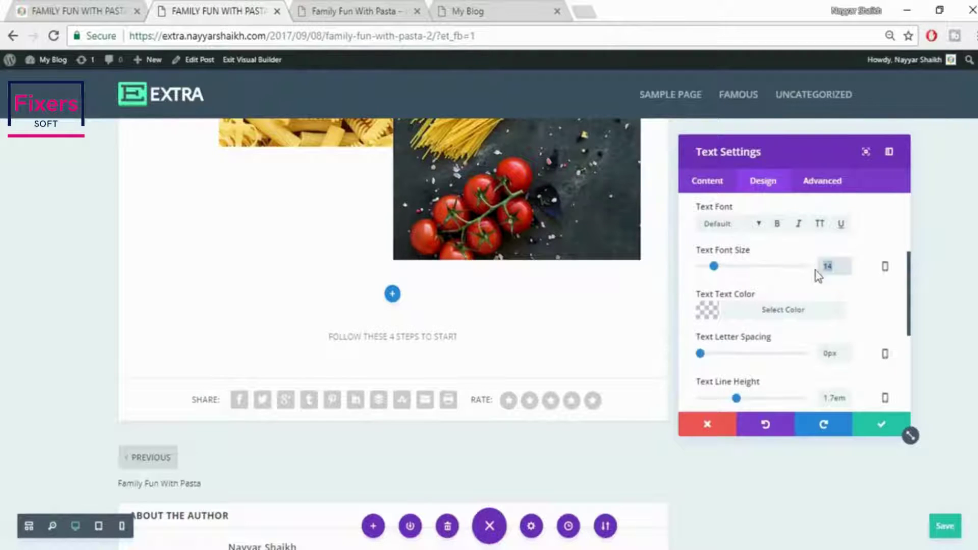
{"action": "type", "text": "20"}
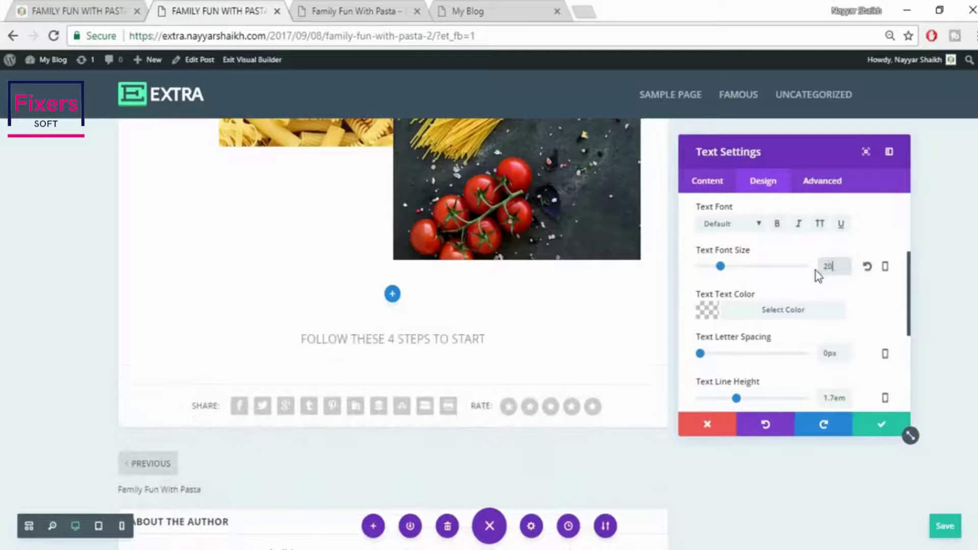
{"action": "left_click_drag", "start_coordinate": [839, 270], "coordinate": [825, 273]}
{"action": "double_click", "coordinate": [833, 267]}
{"action": "type", "text": "25"}
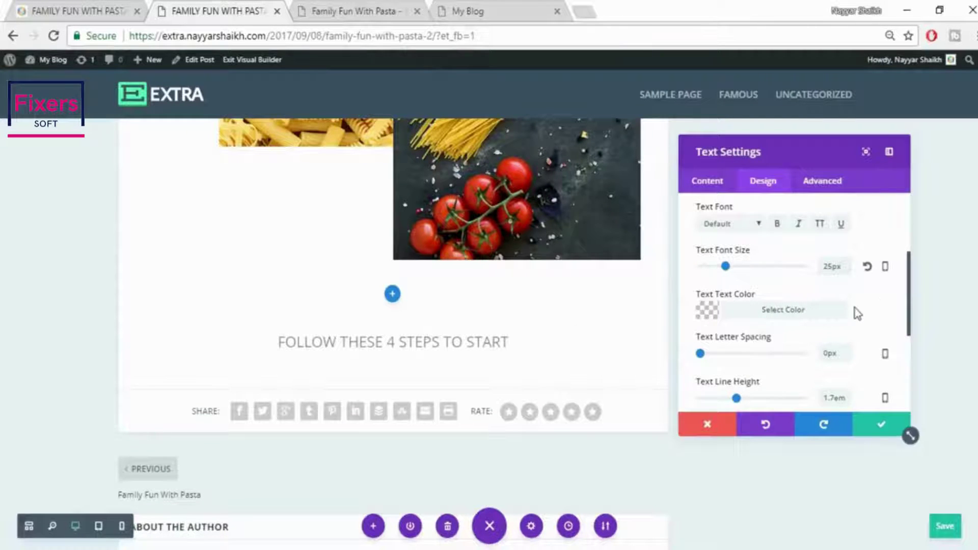
Try red and yellow, then settle on a slightly transparent dark grey heading colour
{"action": "scroll", "coordinate": [856, 308], "scroll_direction": "down", "scroll_amount": 2}
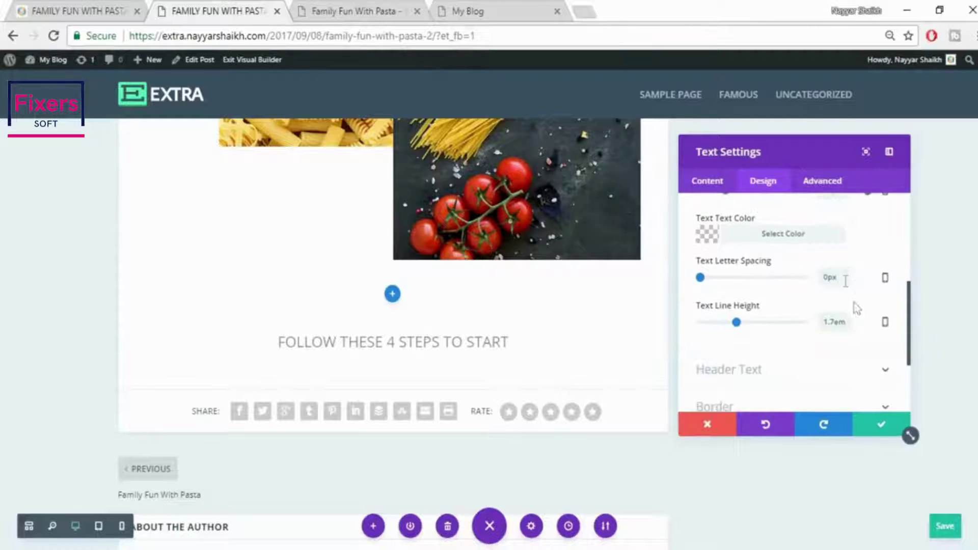
{"action": "left_click", "coordinate": [771, 237]}
{"action": "left_click", "coordinate": [758, 367]}
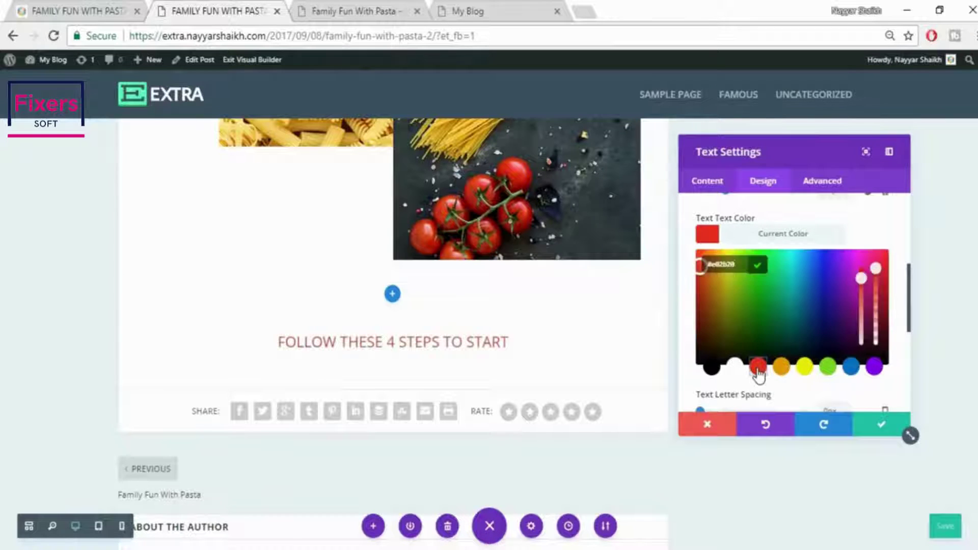
{"action": "left_click", "coordinate": [808, 369]}
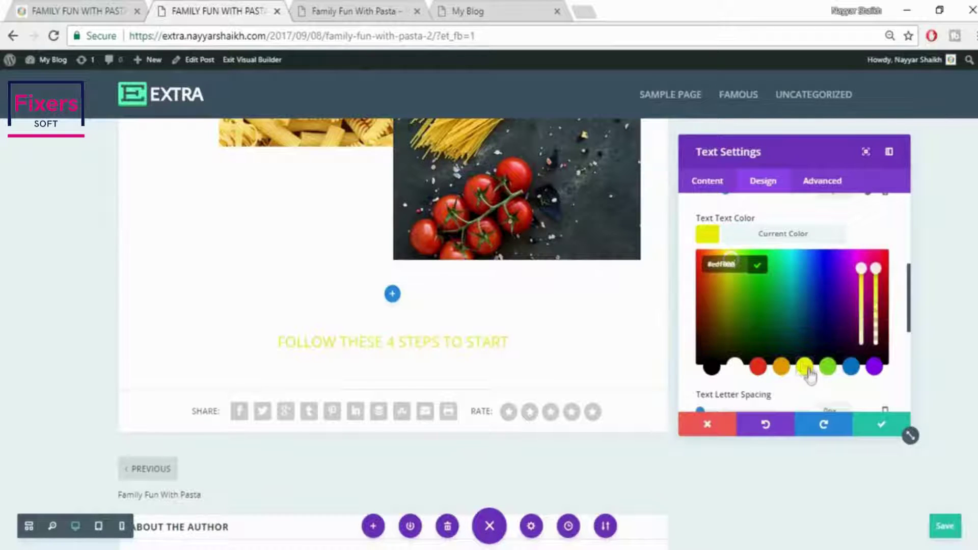
{"action": "left_click", "coordinate": [710, 369]}
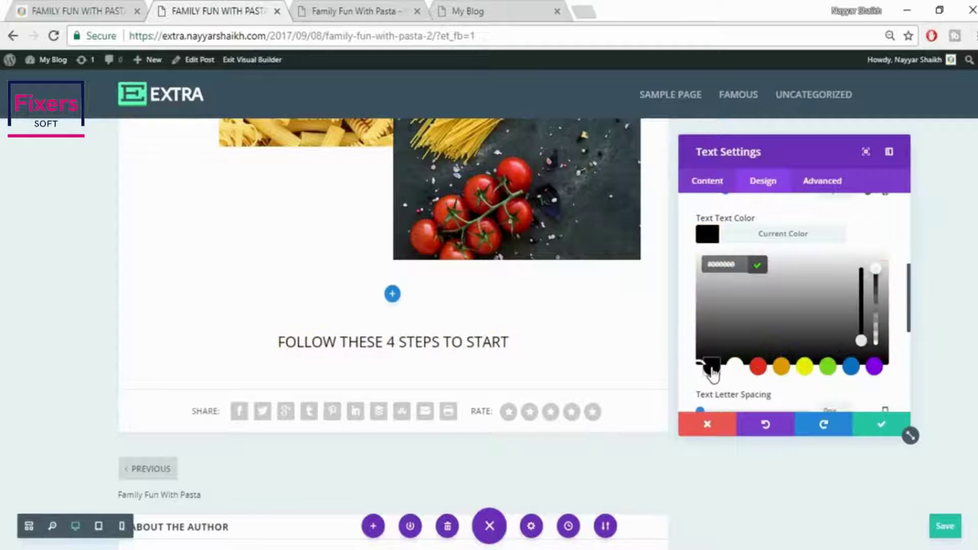
{"action": "left_click", "coordinate": [876, 284]}
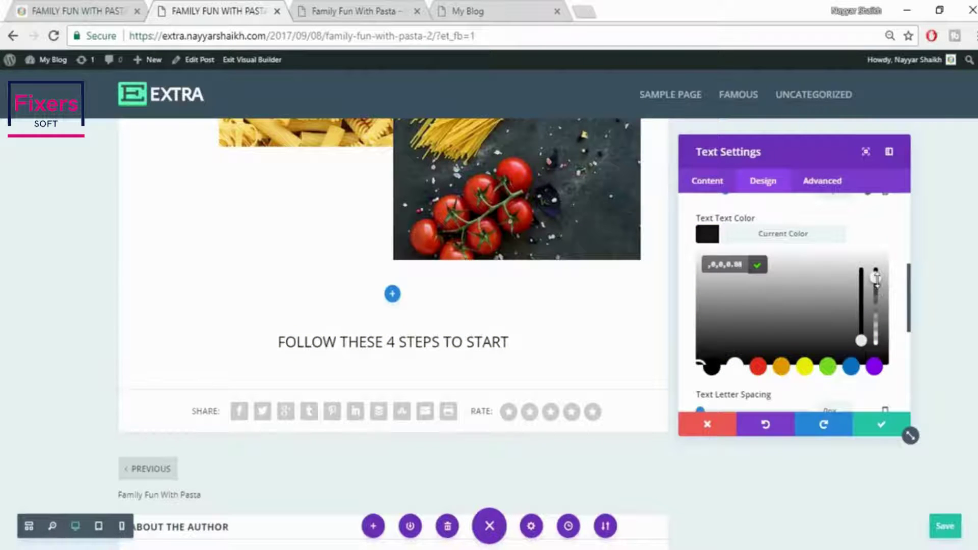
{"action": "left_click", "coordinate": [875, 288]}
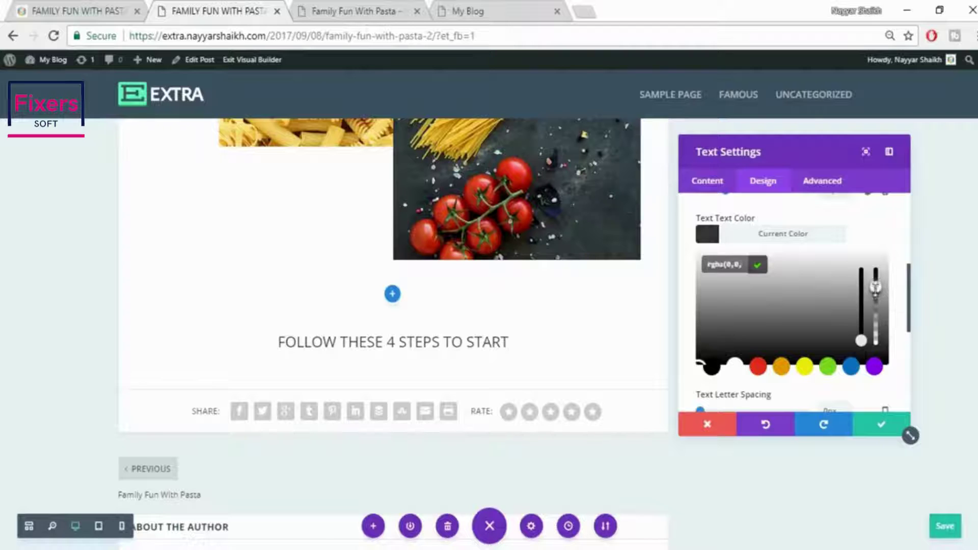
Make the heading bold to match the published post's heading style
{"action": "left_click", "coordinate": [51, 7]}
{"action": "left_click", "coordinate": [356, 235]}
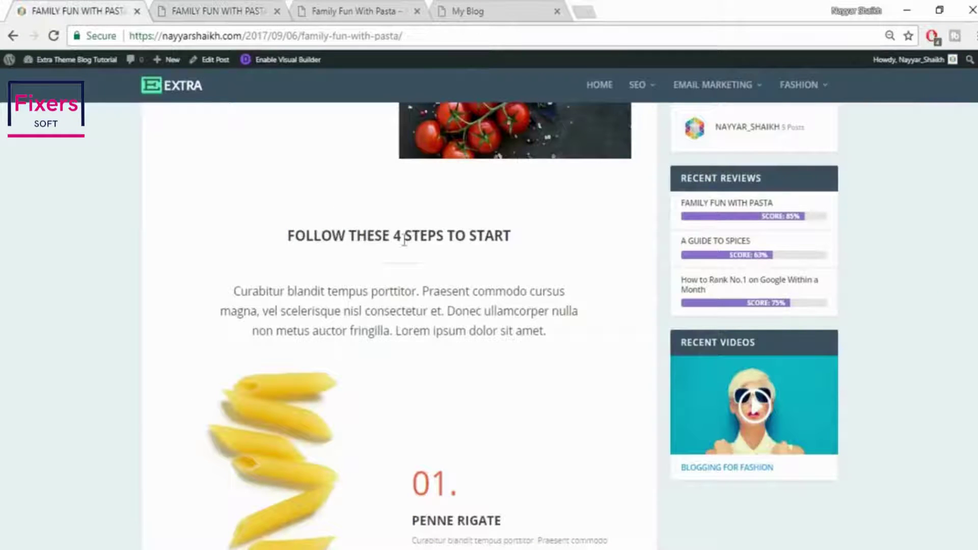
{"action": "left_click", "coordinate": [194, 8]}
{"action": "scroll", "coordinate": [795, 245], "scroll_direction": "up", "scroll_amount": 3}
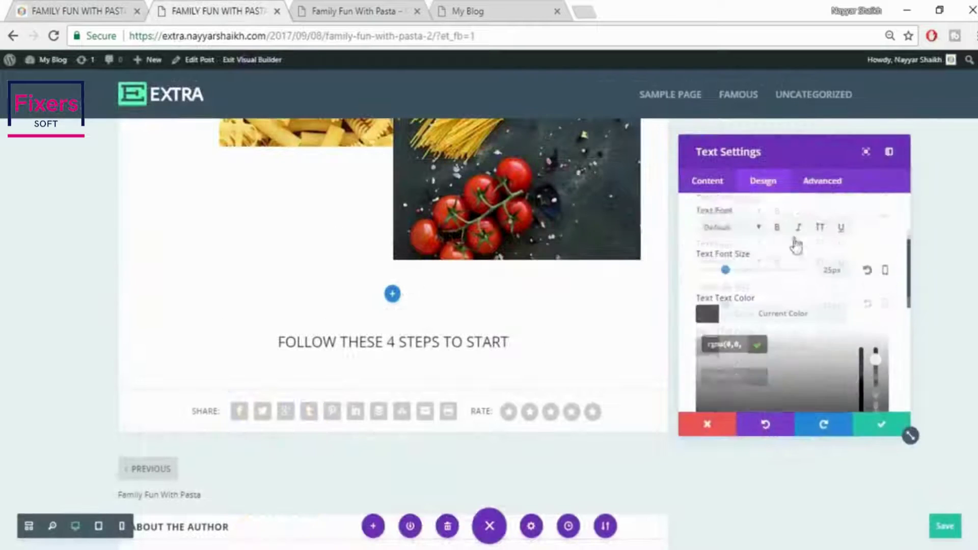
{"action": "left_click", "coordinate": [777, 301]}
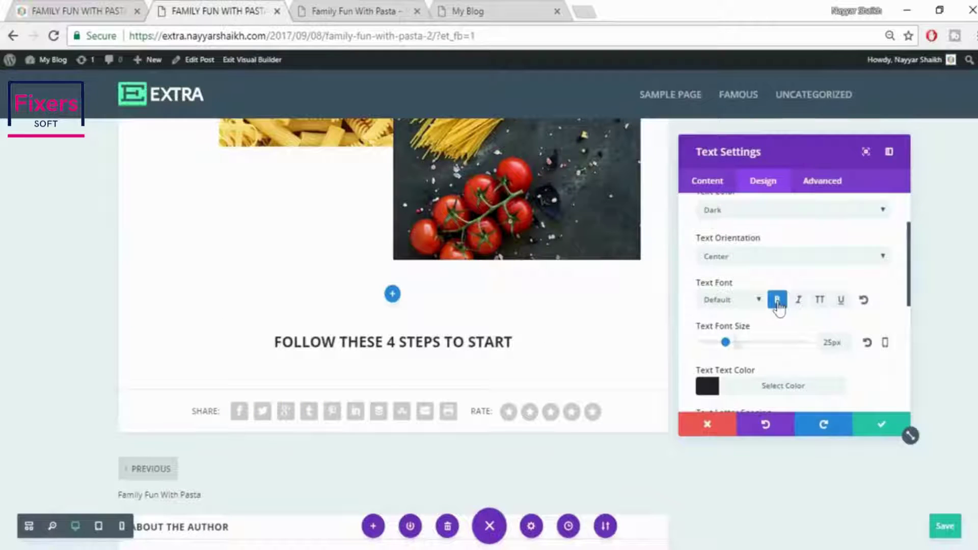
{"action": "left_click", "coordinate": [102, 10]}
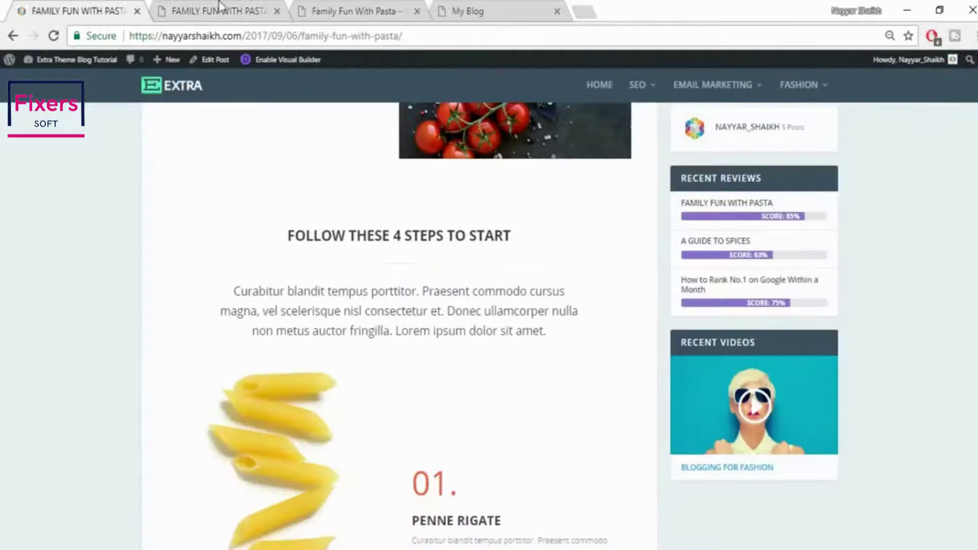
{"action": "left_click", "coordinate": [219, 8]}
{"action": "scroll", "coordinate": [868, 390], "scroll_direction": "down", "scroll_amount": 3}
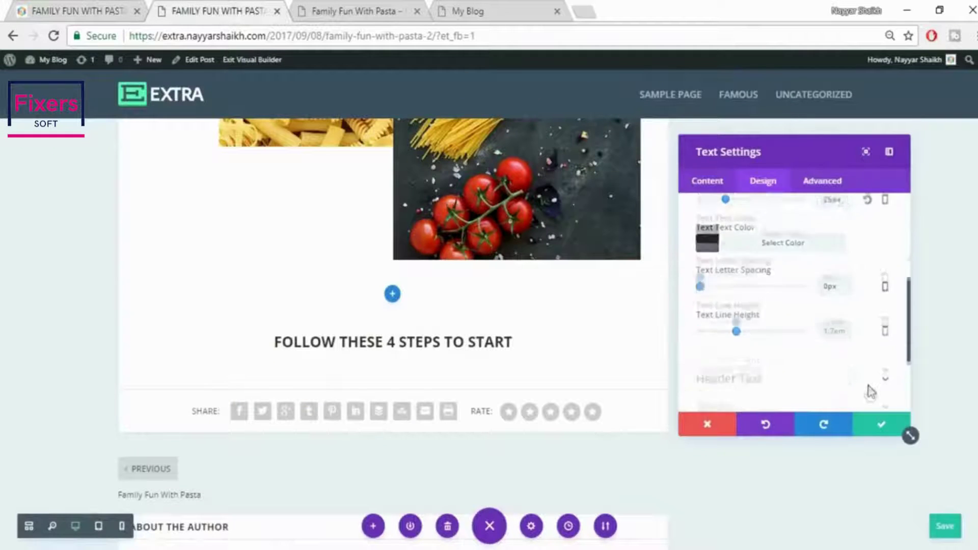
{"action": "left_click", "coordinate": [696, 182]}
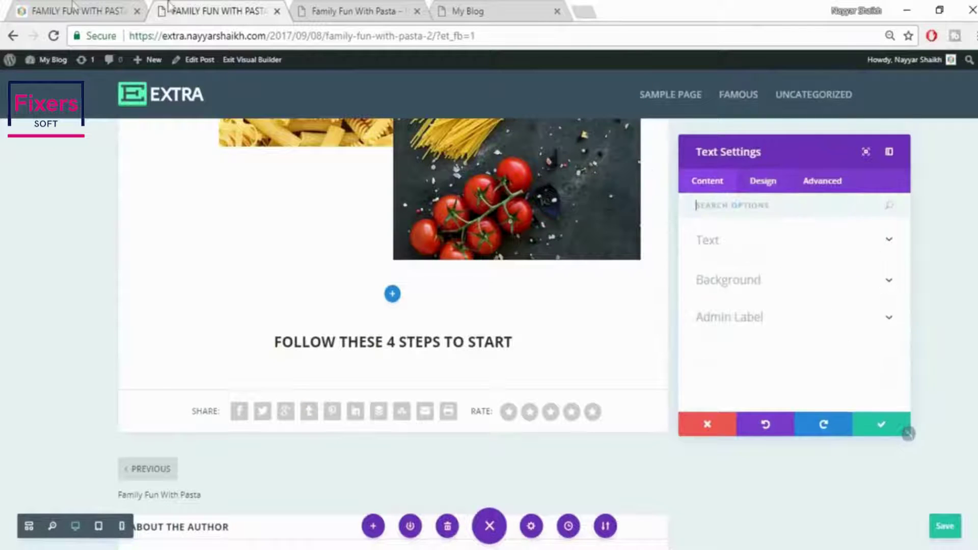
{"action": "left_click", "coordinate": [81, 10]}
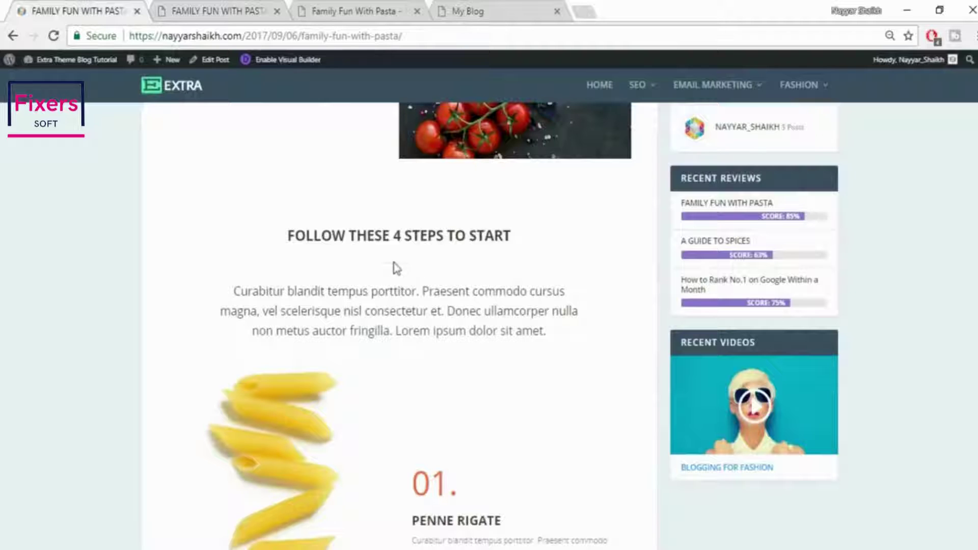
Upload divider2.jpg and insert it into the heading's text content
{"action": "left_click", "coordinate": [249, 8]}
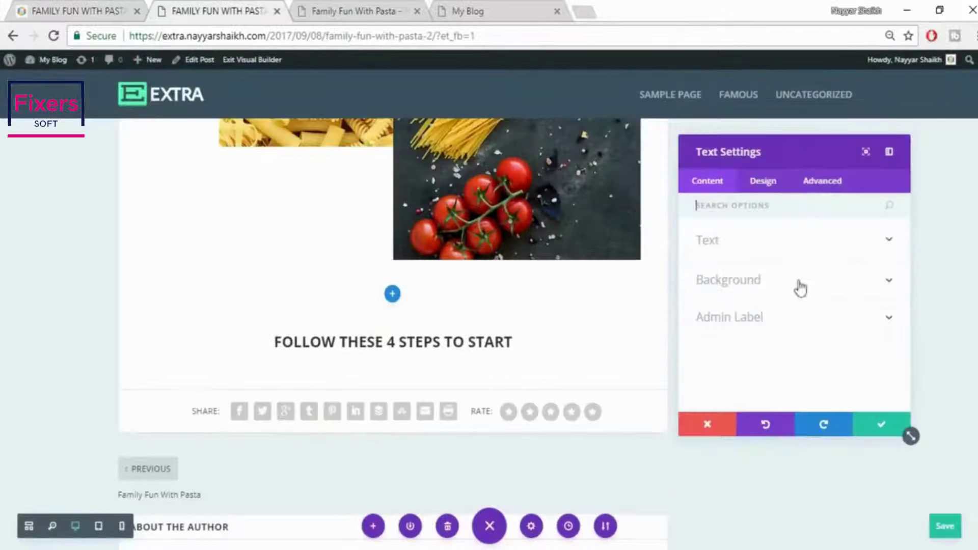
{"action": "left_click", "coordinate": [757, 251]}
{"action": "scroll", "coordinate": [840, 342], "scroll_direction": "down", "scroll_amount": 2}
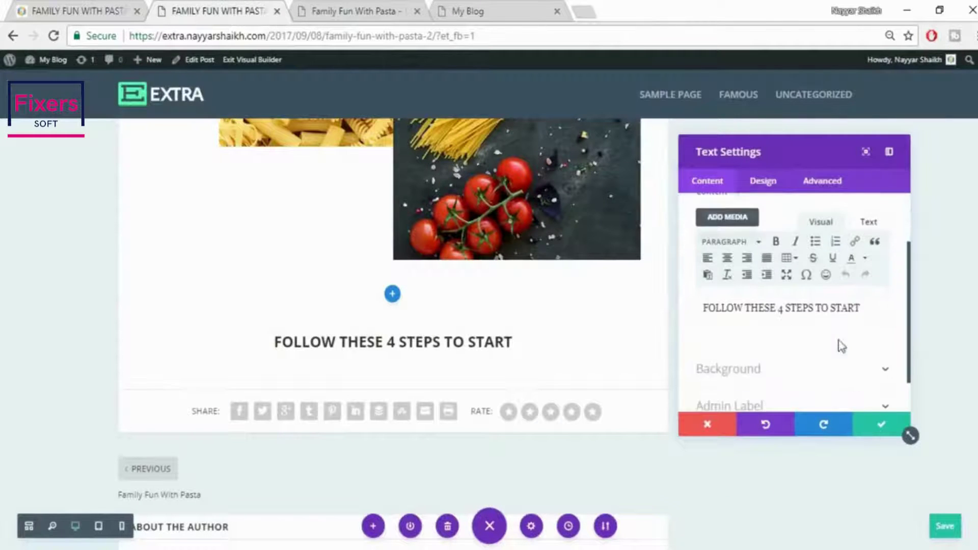
{"action": "left_click", "coordinate": [735, 220]}
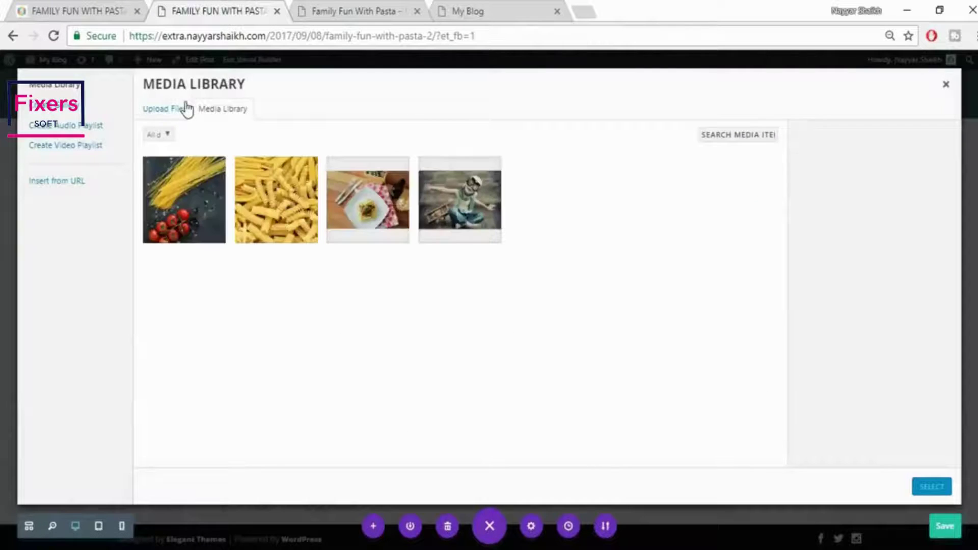
{"action": "left_click", "coordinate": [187, 106]}
{"action": "left_click", "coordinate": [582, 297]}
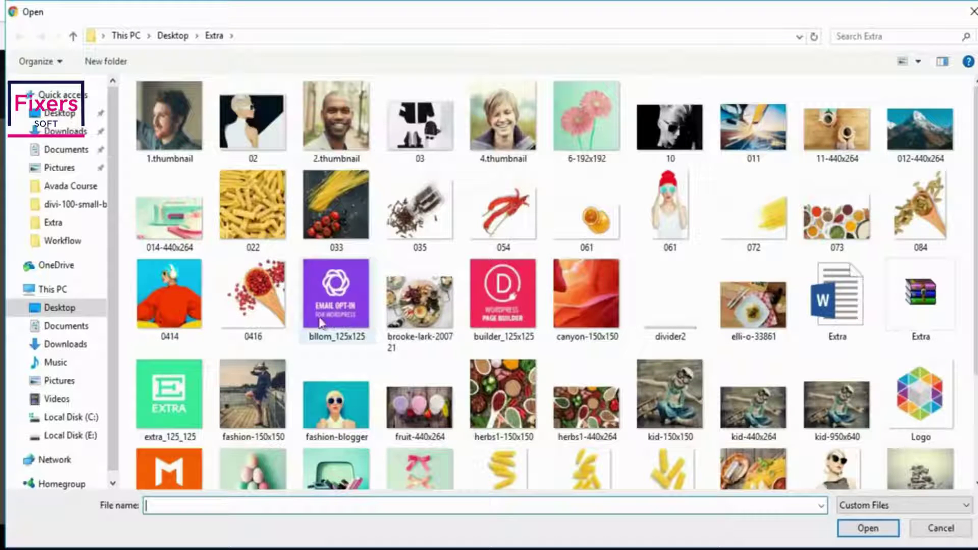
{"action": "left_click", "coordinate": [674, 323]}
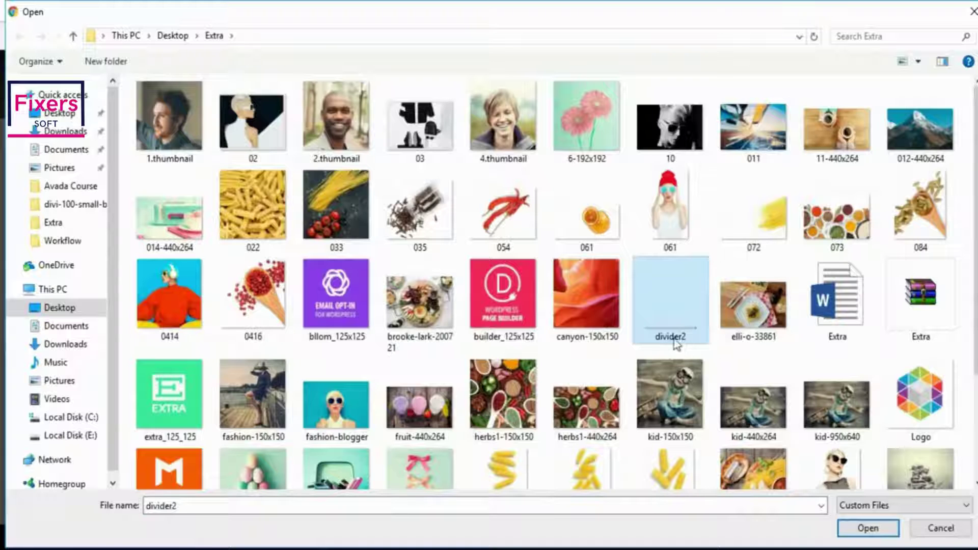
{"action": "left_click", "coordinate": [859, 525]}
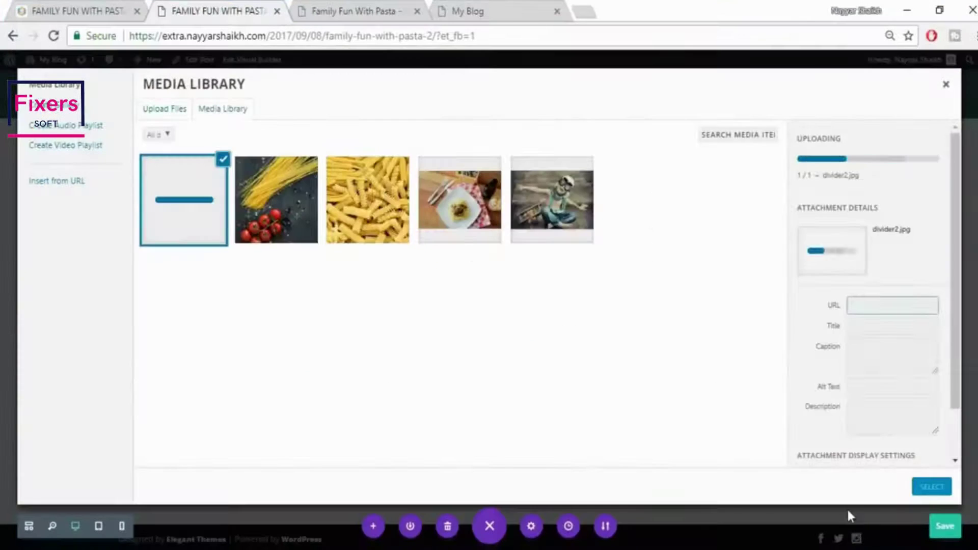
{"action": "left_click", "coordinate": [932, 487]}
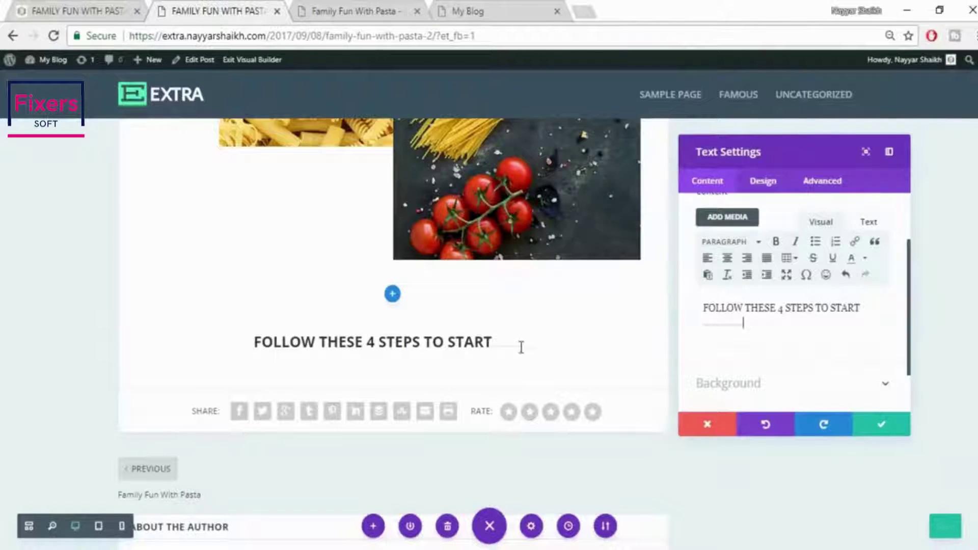
Place the divider on its own line beneath the heading and save the text module
{"action": "left_click", "coordinate": [879, 311]}
{"action": "key", "text": "Return"}
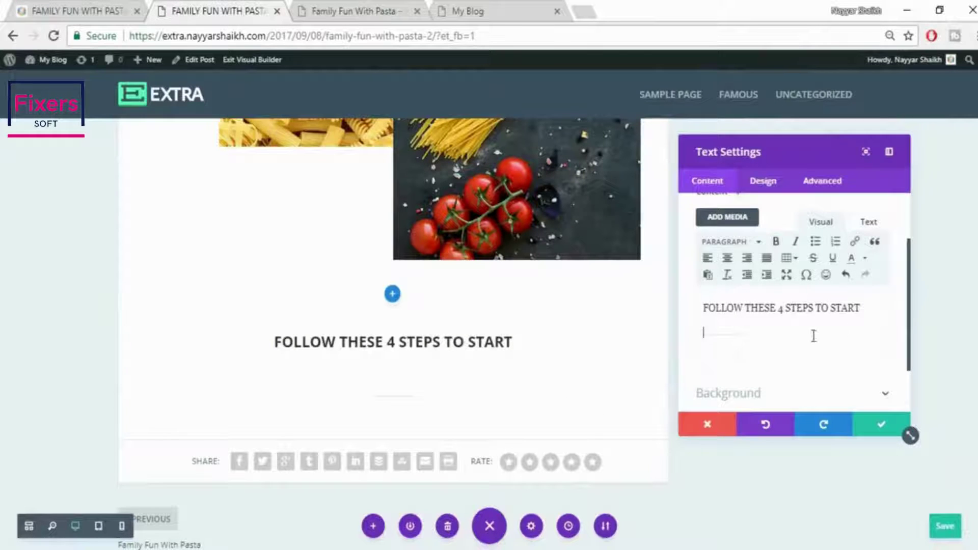
{"action": "key", "text": "BackSpace"}
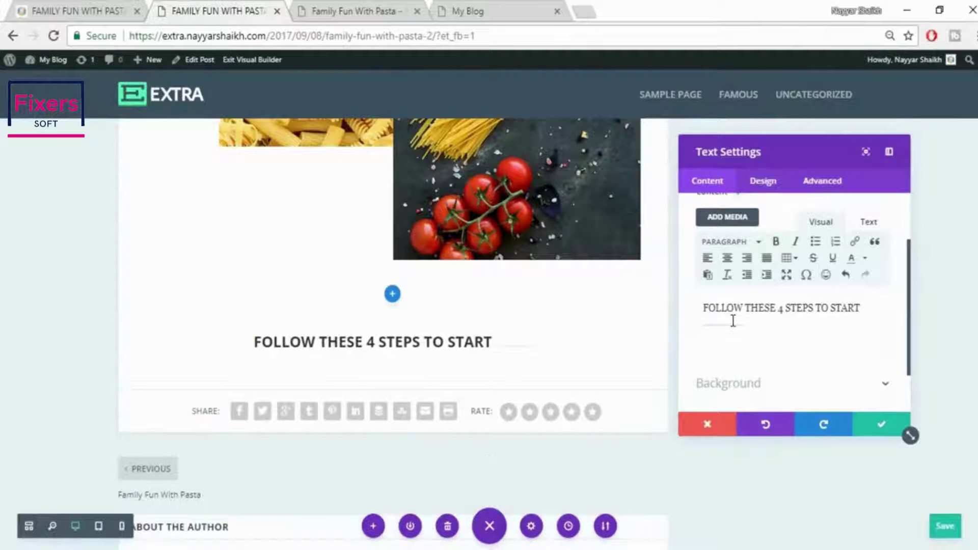
{"action": "key", "text": "Return"}
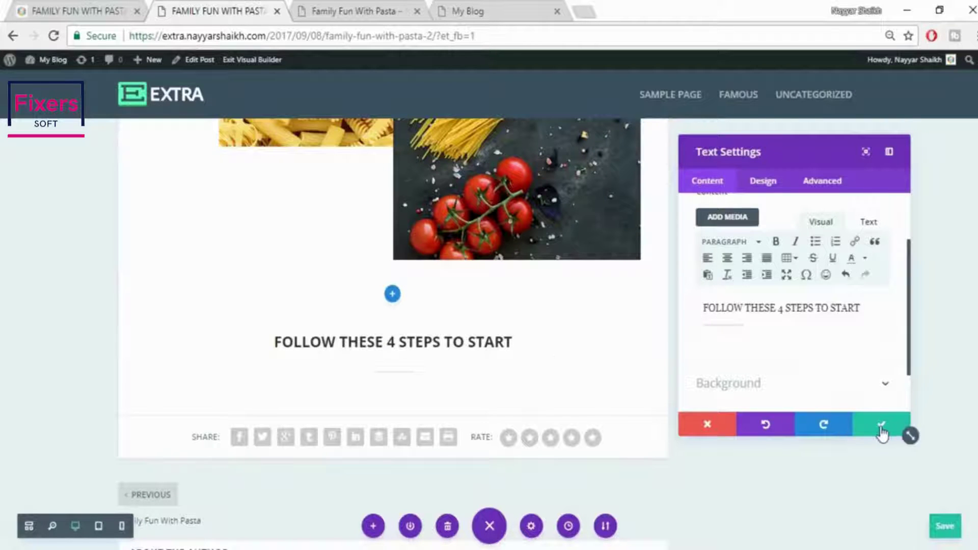
{"action": "left_click", "coordinate": [882, 432]}
Copy the 'Curabitur blandit…' paragraph from the published pasta post, then return to the builder tab
{"action": "scroll", "coordinate": [873, 396], "scroll_direction": "down", "scroll_amount": 3}
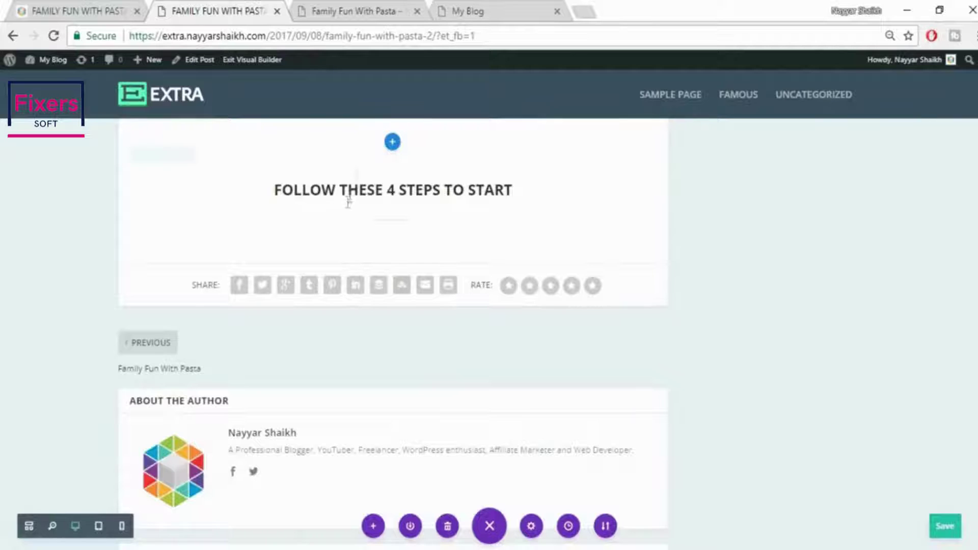
{"action": "mouse_move", "coordinate": [301, 157]}
{"action": "left_click", "coordinate": [99, 9]}
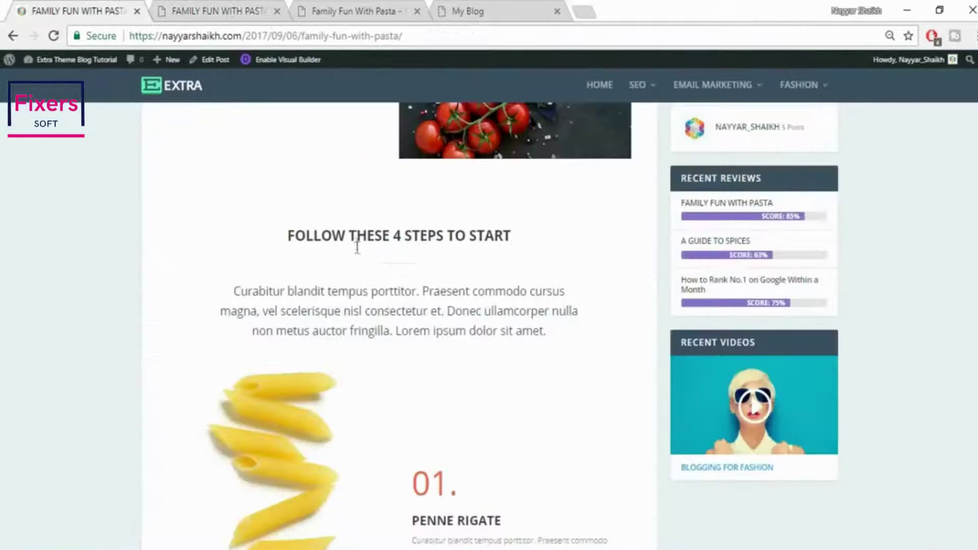
{"action": "left_click_drag", "start_coordinate": [231, 295], "coordinate": [597, 334]}
{"action": "key", "text": "ctrl+c"}
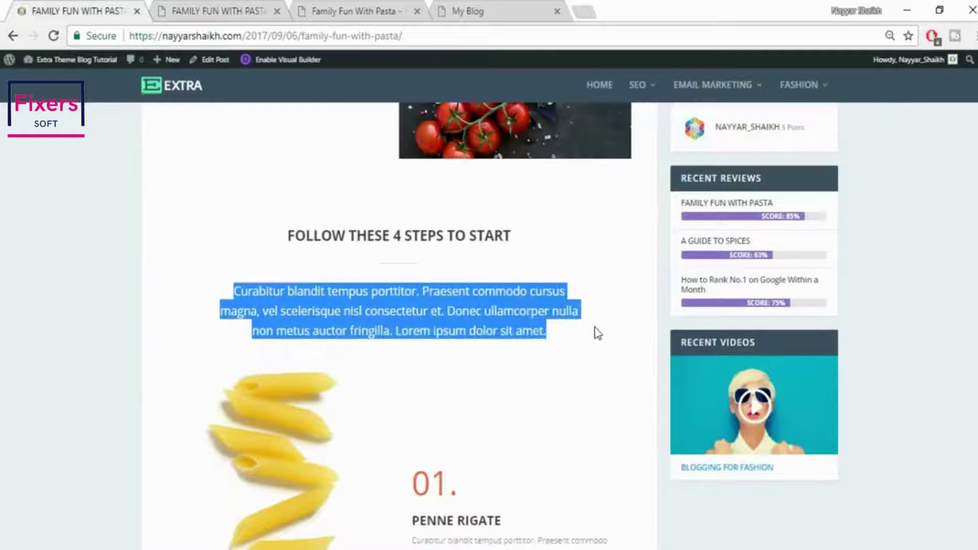
{"action": "left_click", "coordinate": [214, 7]}
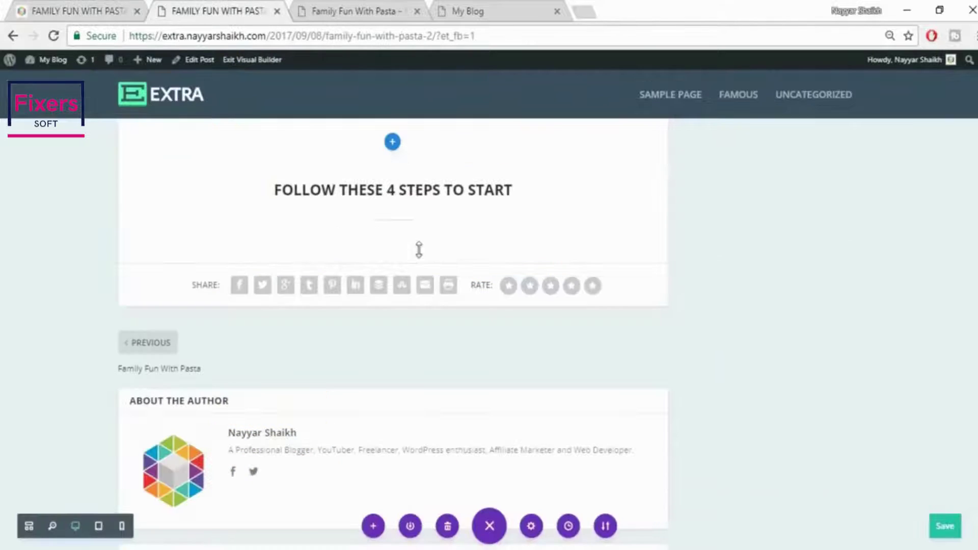
{"action": "mouse_move", "coordinate": [393, 208]}
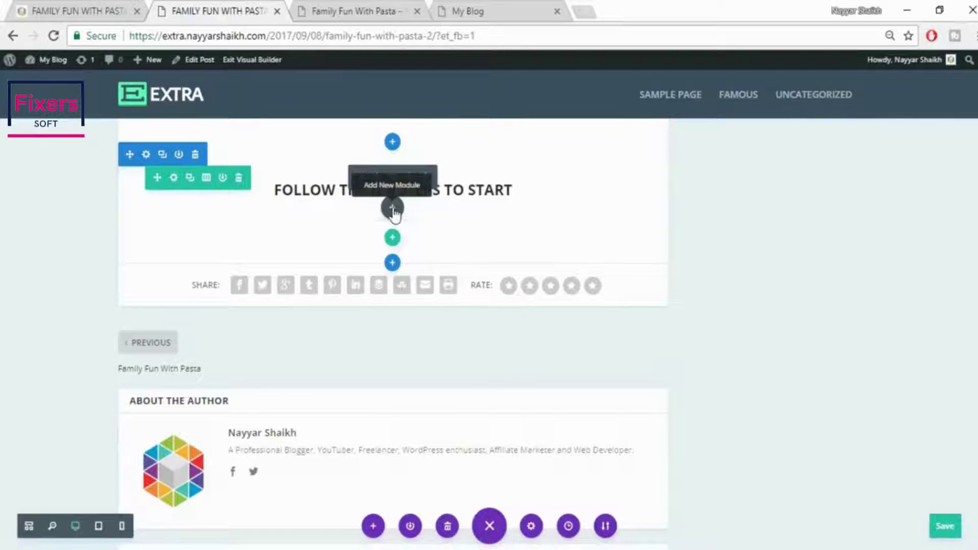
Add a text module below the heading and paste the copied Latin paragraph into it
{"action": "left_click", "coordinate": [393, 213]}
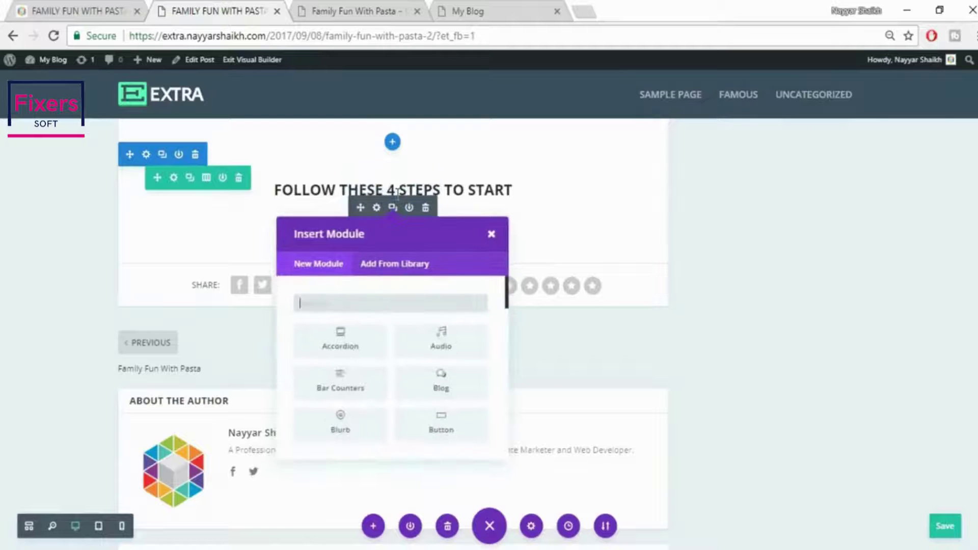
{"action": "type", "text": "tex"}
{"action": "left_click", "coordinate": [348, 350]}
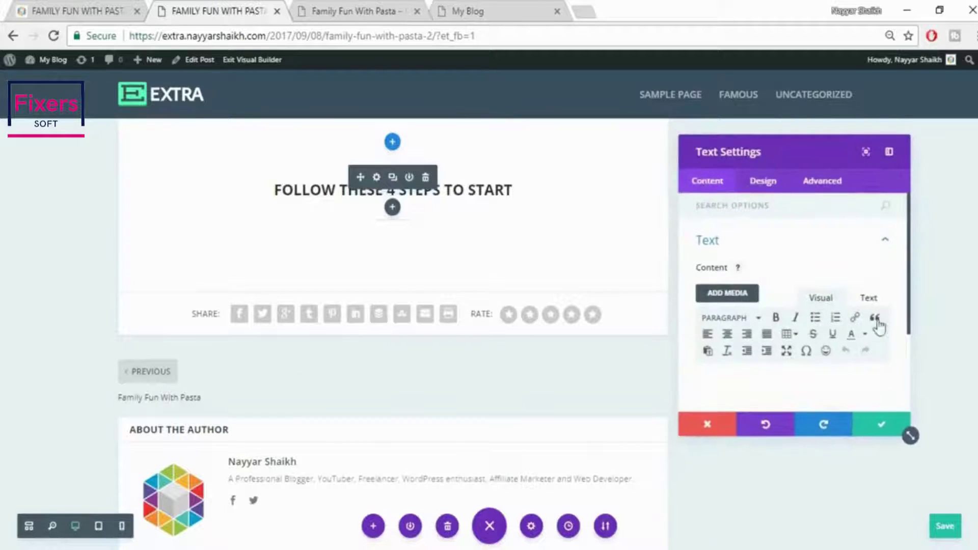
{"action": "left_click", "coordinate": [872, 306]}
{"action": "left_click", "coordinate": [846, 358]}
{"action": "key", "text": "ctrl+v"}
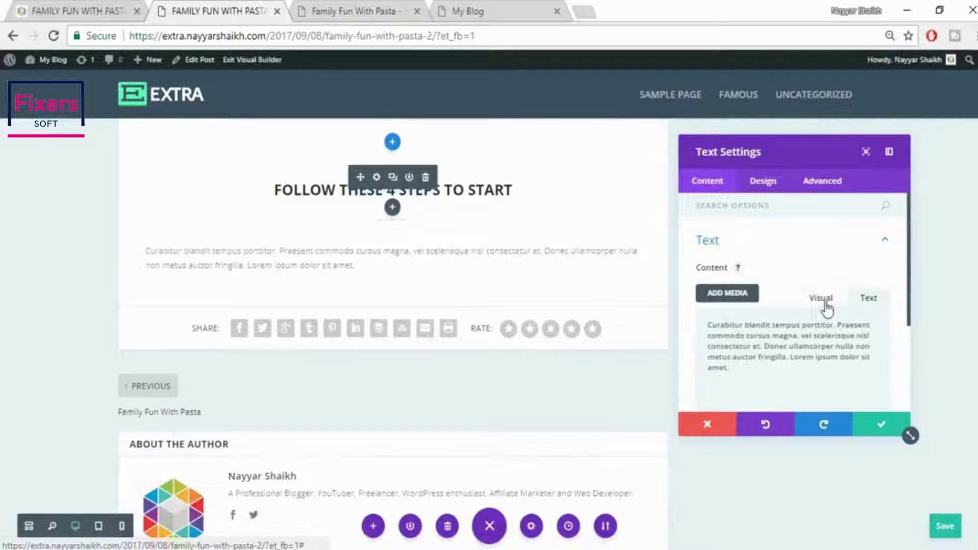
{"action": "left_click", "coordinate": [823, 306]}
Style the paragraph's body text at font size 18 in black
{"action": "left_click", "coordinate": [763, 183]}
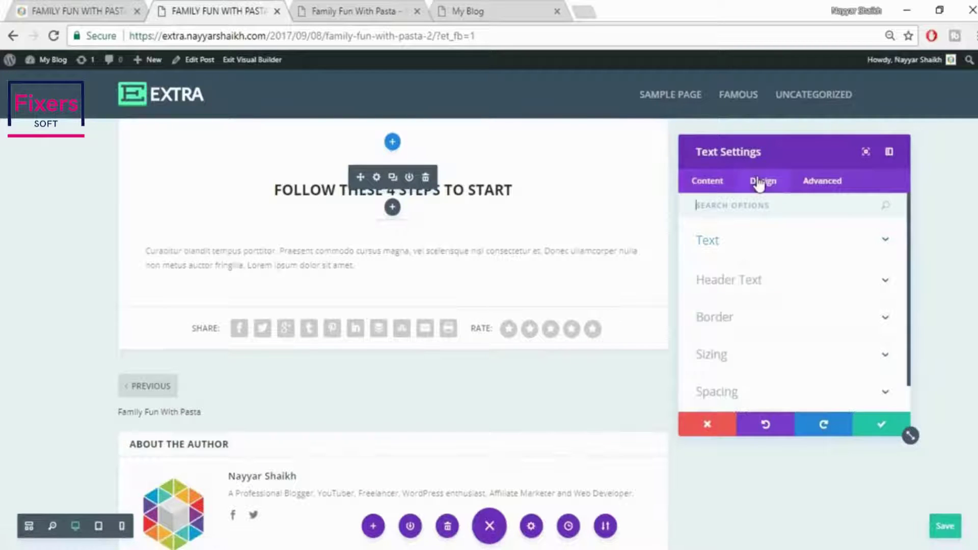
{"action": "left_click", "coordinate": [782, 252]}
{"action": "scroll", "coordinate": [842, 287], "scroll_direction": "down", "scroll_amount": 3}
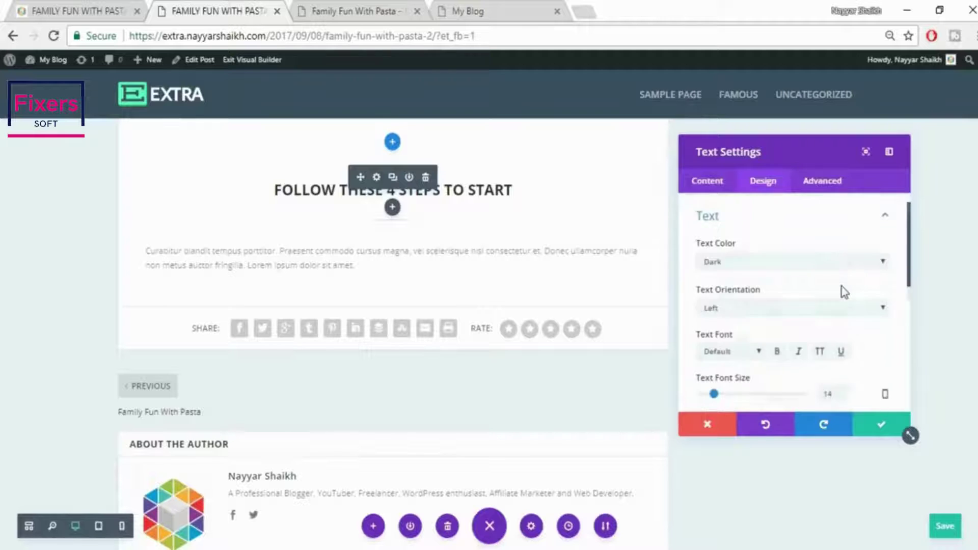
{"action": "double_click", "coordinate": [839, 269]}
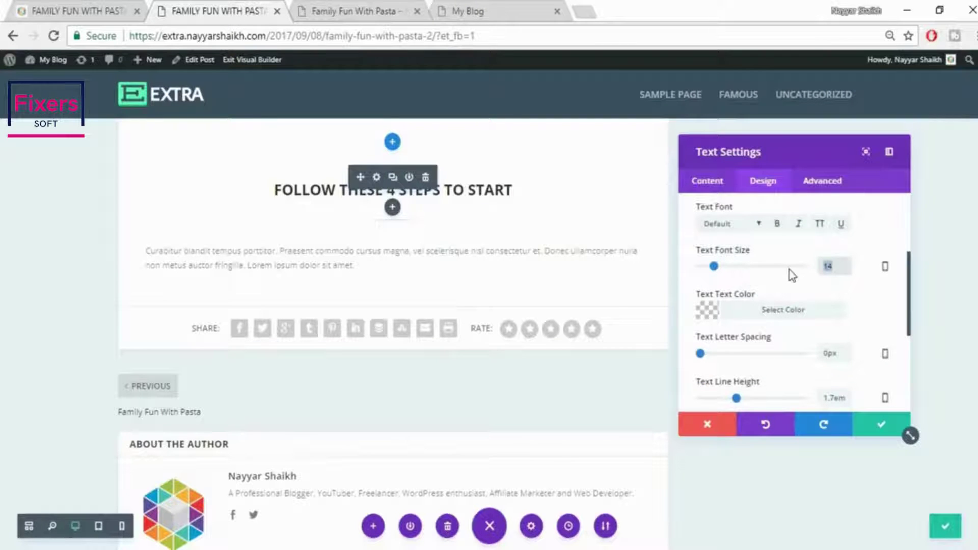
{"action": "type", "text": "18"}
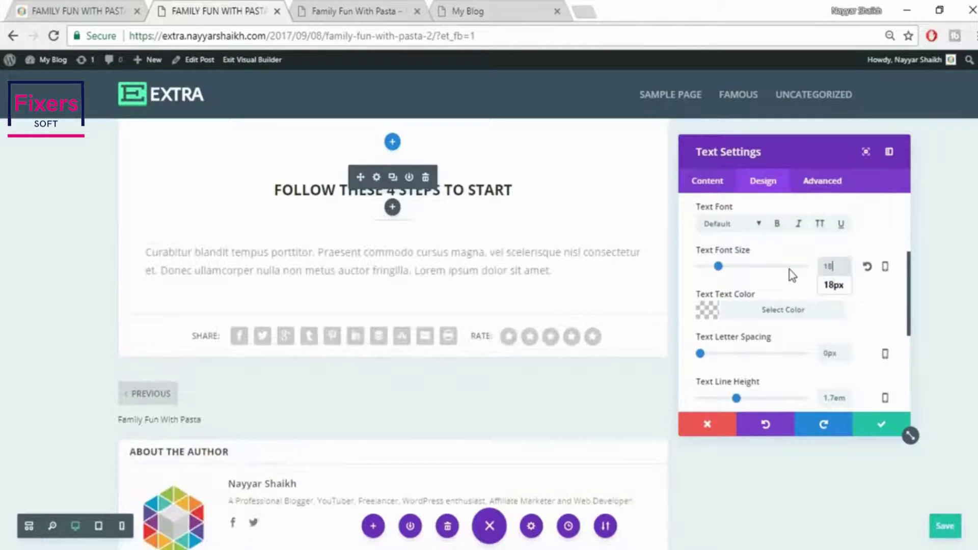
{"action": "left_click", "coordinate": [795, 311]}
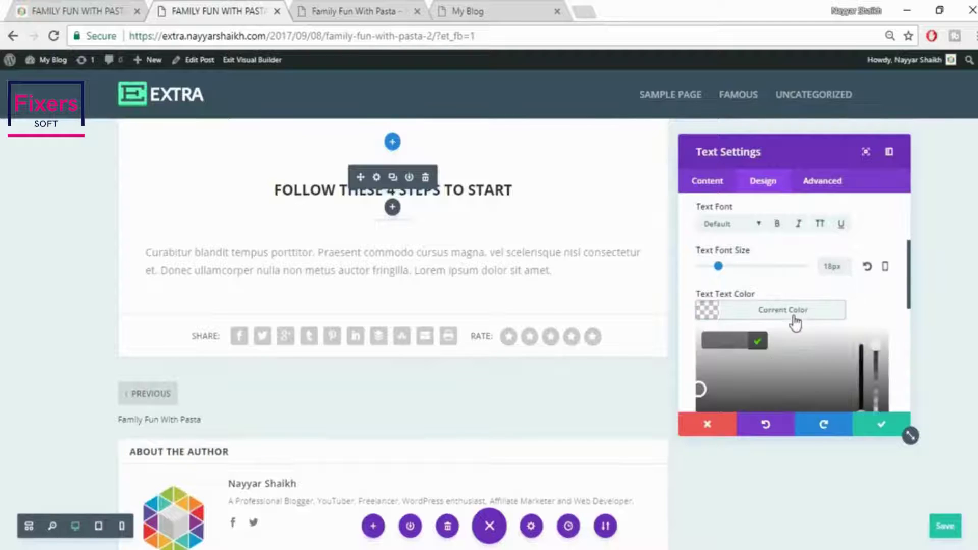
{"action": "scroll", "coordinate": [821, 347], "scroll_direction": "down", "scroll_amount": 2}
{"action": "left_click", "coordinate": [713, 368]}
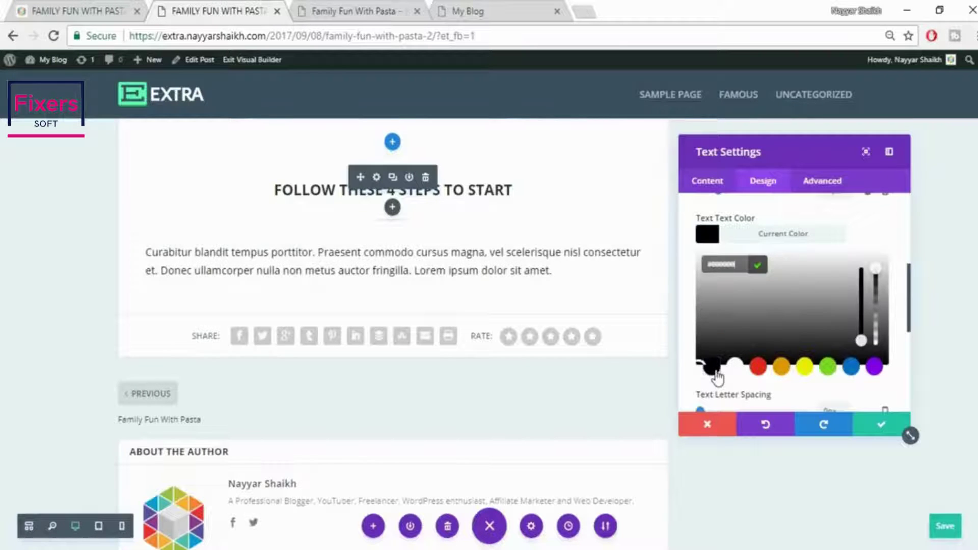
{"action": "left_click", "coordinate": [841, 236]}
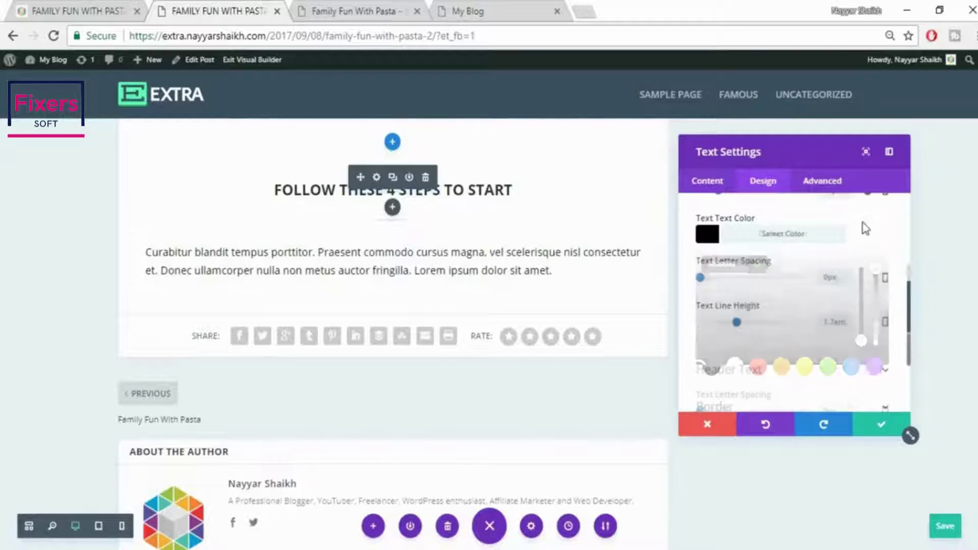
Set the paragraph's text alignment to centre
{"action": "scroll", "coordinate": [864, 234], "scroll_direction": "up", "scroll_amount": 6}
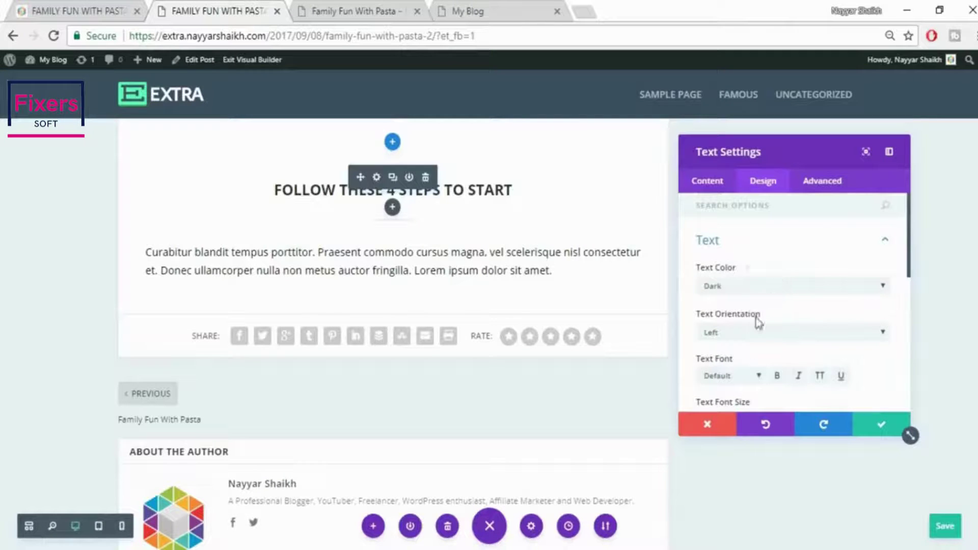
{"action": "left_click", "coordinate": [758, 334]}
{"action": "left_click", "coordinate": [755, 372]}
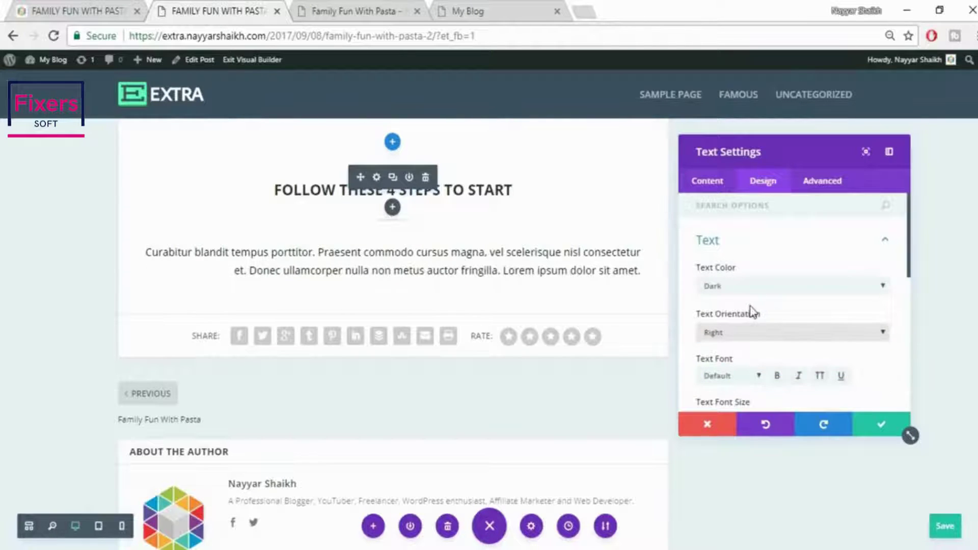
{"action": "left_click", "coordinate": [749, 332]}
{"action": "left_click", "coordinate": [745, 359]}
Save the text module settings after comparing the layout with the live post
{"action": "left_click", "coordinate": [105, 6]}
{"action": "left_click", "coordinate": [270, 7]}
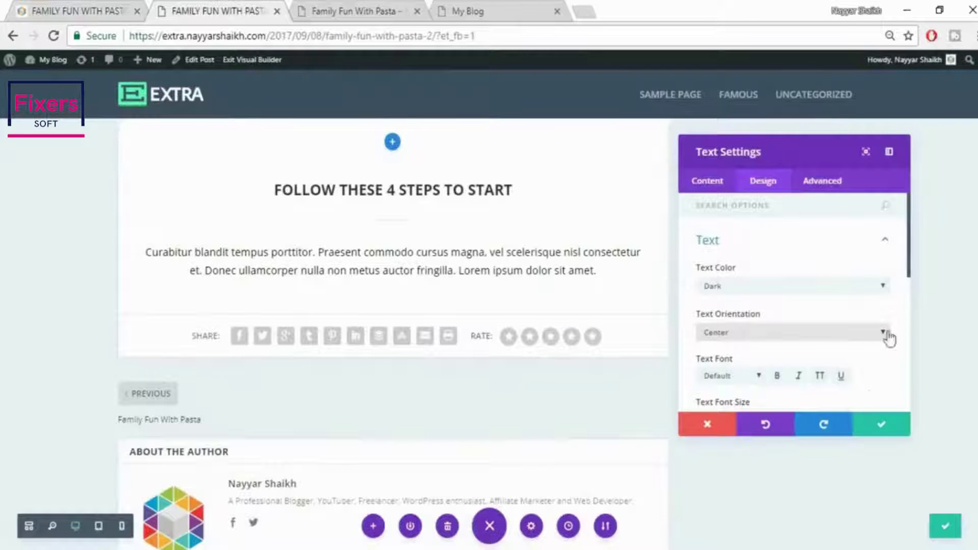
{"action": "left_click", "coordinate": [883, 429]}
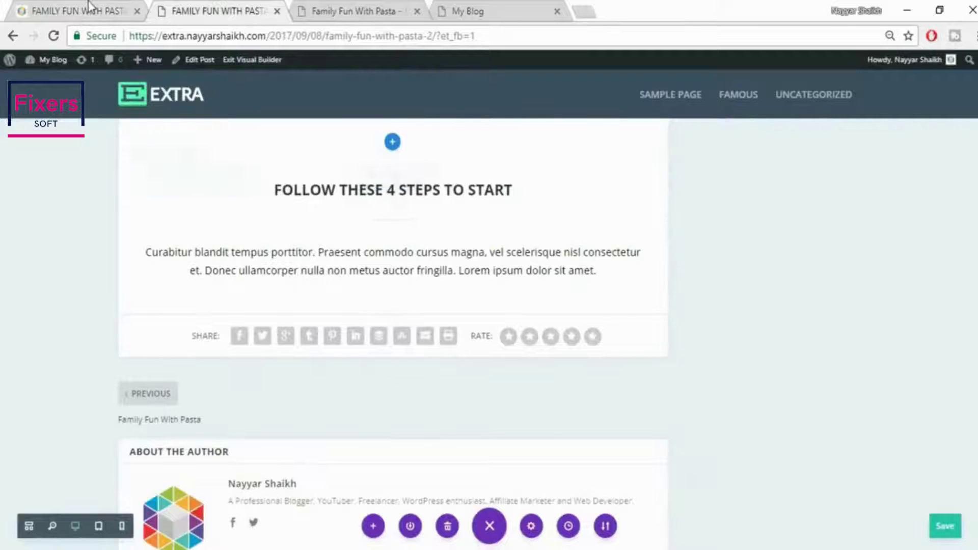
{"action": "left_click", "coordinate": [89, 6]}
{"action": "left_click", "coordinate": [183, 306]}
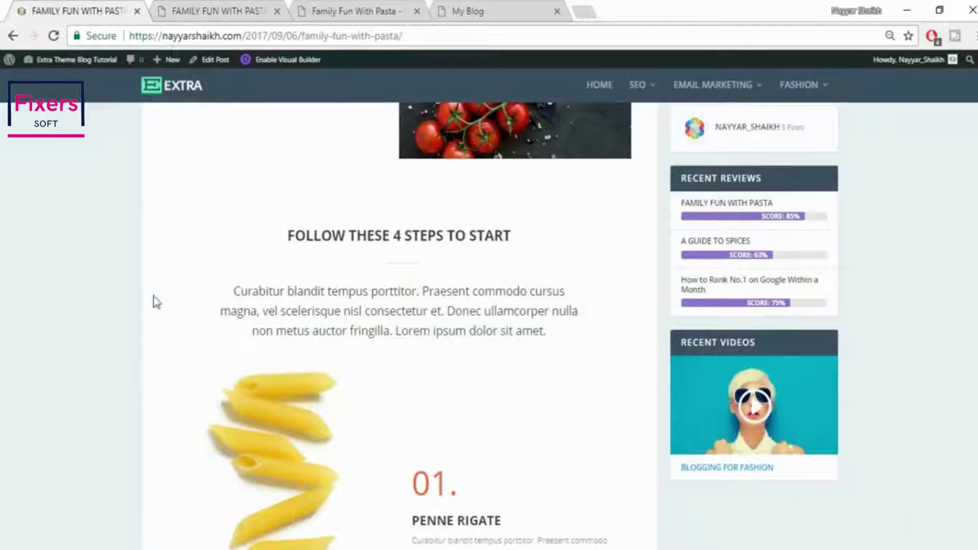
{"action": "left_click", "coordinate": [228, 6]}
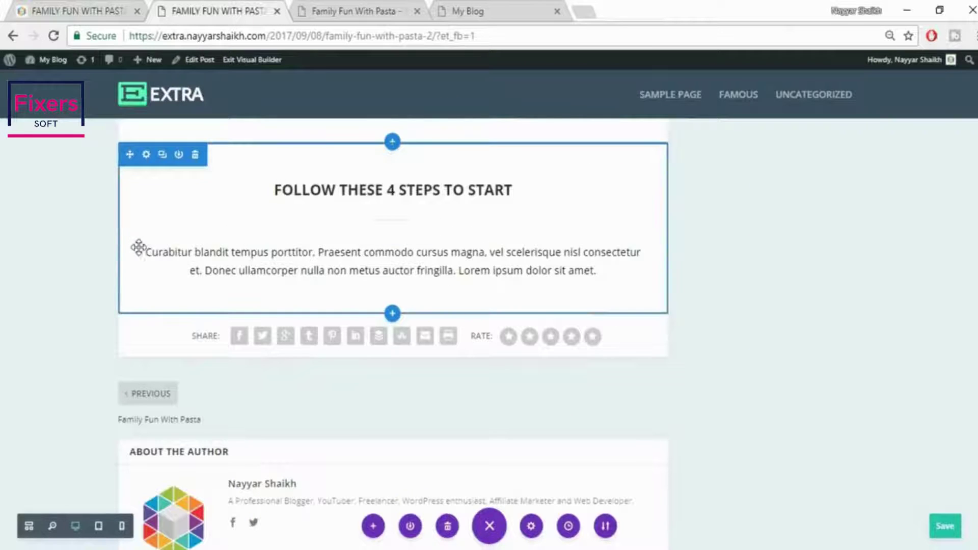
Drag the intro text module's padding to about 96px left and 81px right, checking against the live post
{"action": "left_click_drag", "start_coordinate": [137, 251], "coordinate": [180, 258]}
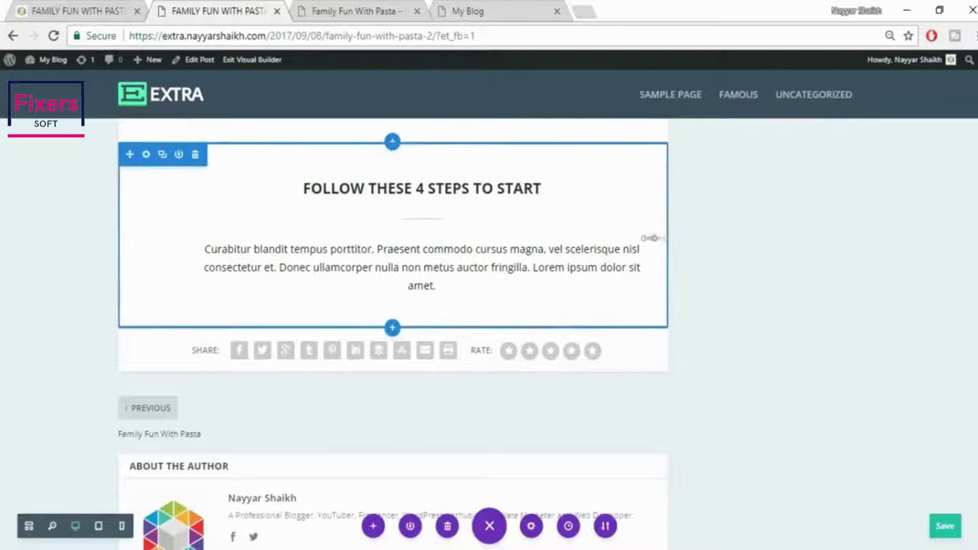
{"action": "left_click_drag", "start_coordinate": [654, 238], "coordinate": [611, 243]}
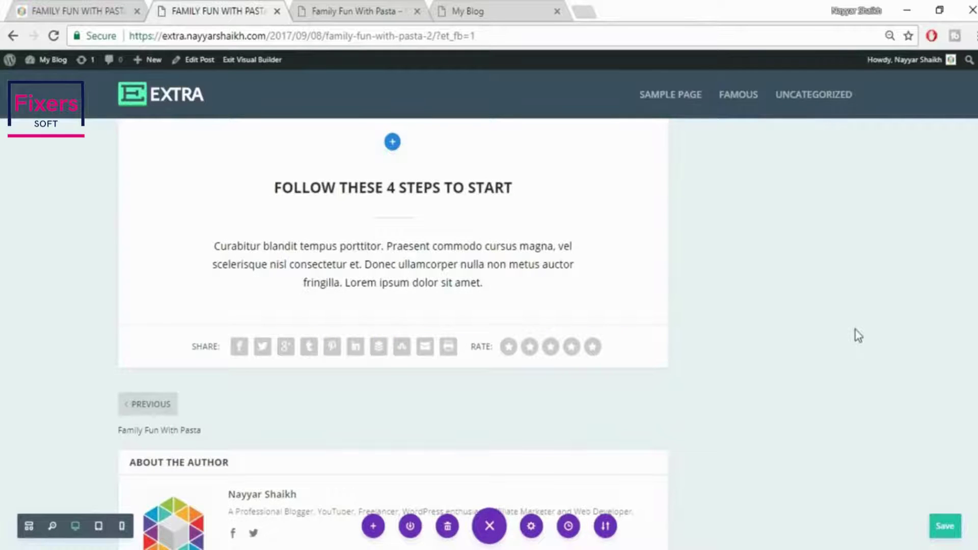
{"action": "scroll", "coordinate": [856, 330], "scroll_direction": "up", "scroll_amount": 3}
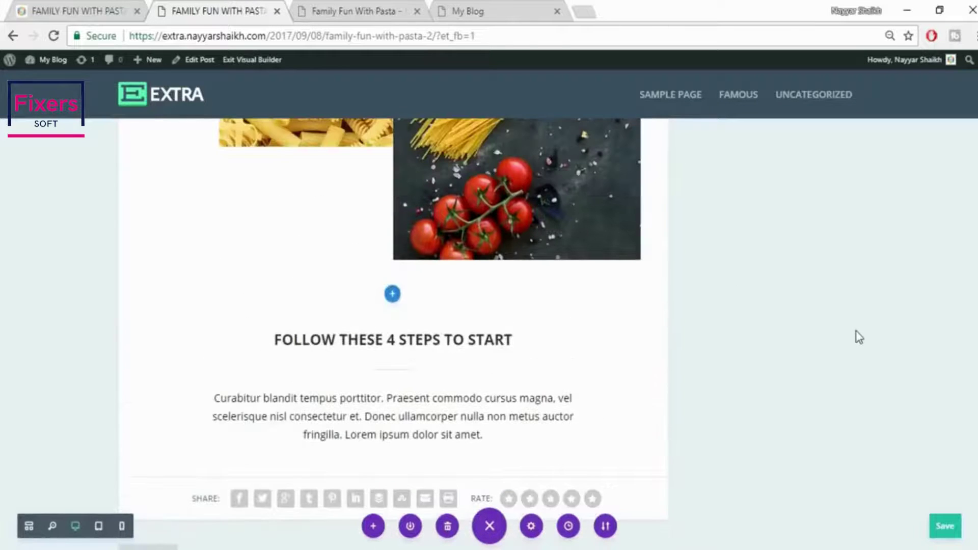
{"action": "scroll", "coordinate": [854, 341], "scroll_direction": "down", "scroll_amount": 2}
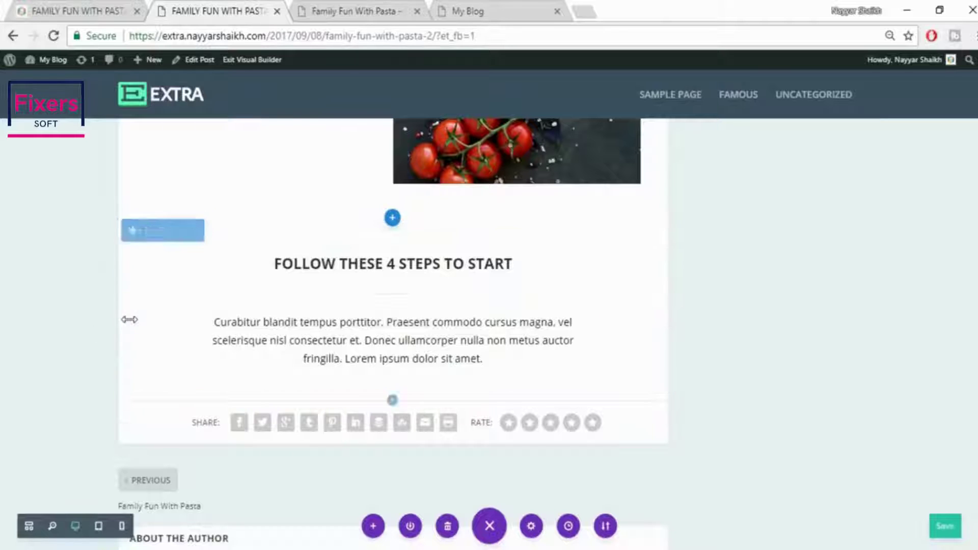
{"action": "left_click", "coordinate": [72, 7]}
{"action": "scroll", "coordinate": [426, 197], "scroll_direction": "down", "scroll_amount": 3}
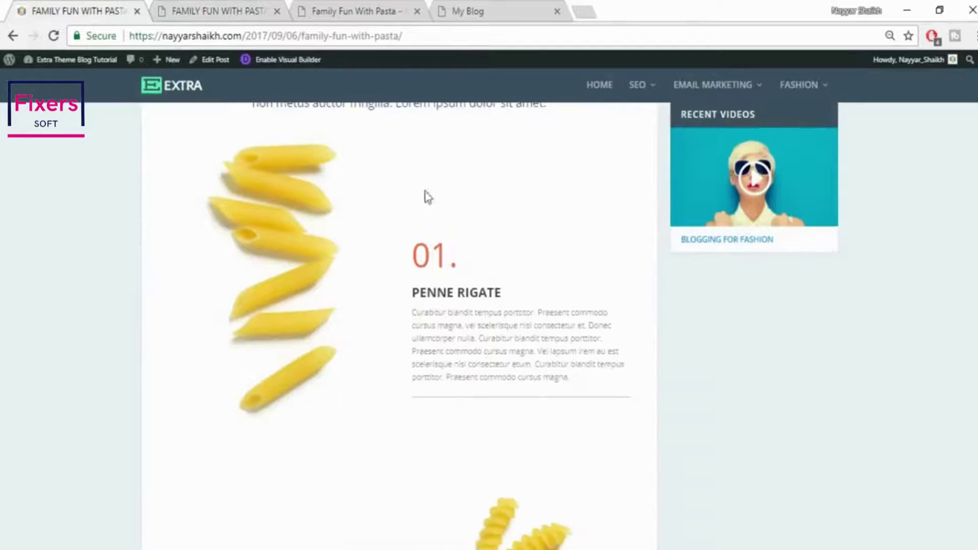
{"action": "scroll", "coordinate": [489, 345], "scroll_direction": "up", "scroll_amount": 1}
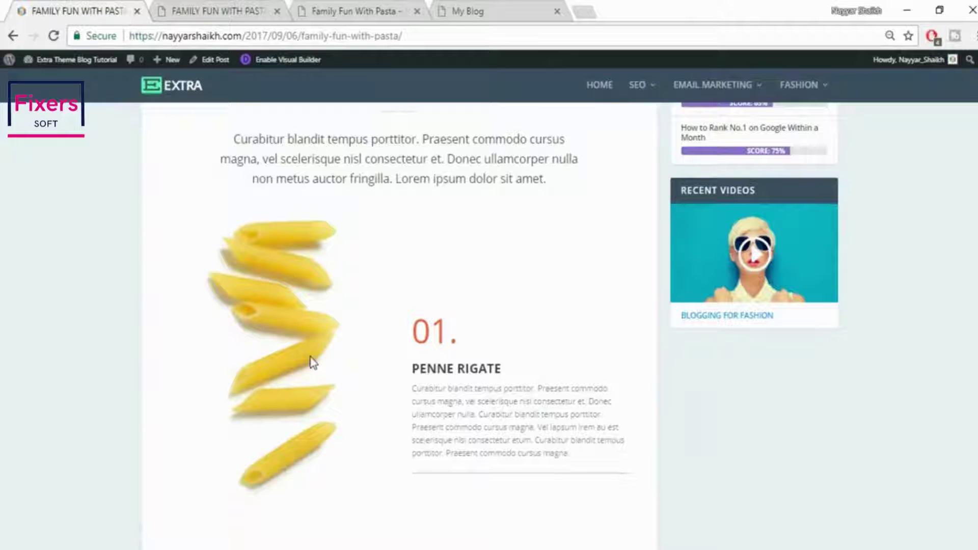
{"action": "left_click", "coordinate": [179, 7]}
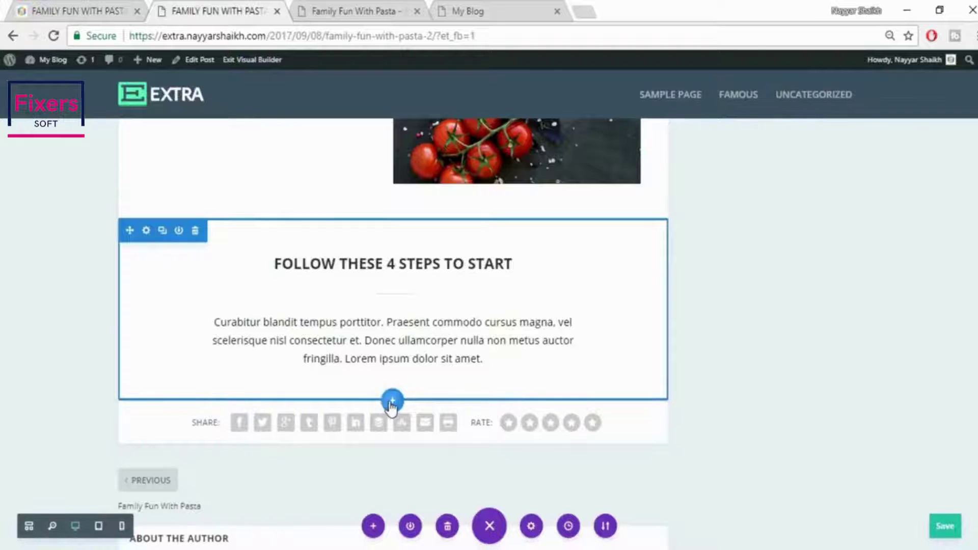
Add a regular section with a two-column row and an Image module in the left column
{"action": "left_click", "coordinate": [392, 402]}
{"action": "left_click", "coordinate": [319, 359]}
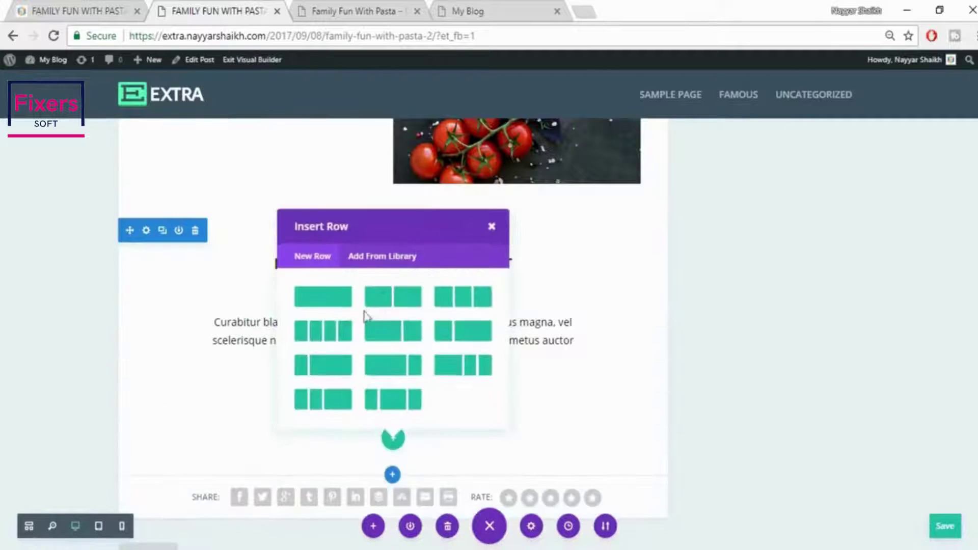
{"action": "left_click", "coordinate": [386, 299]}
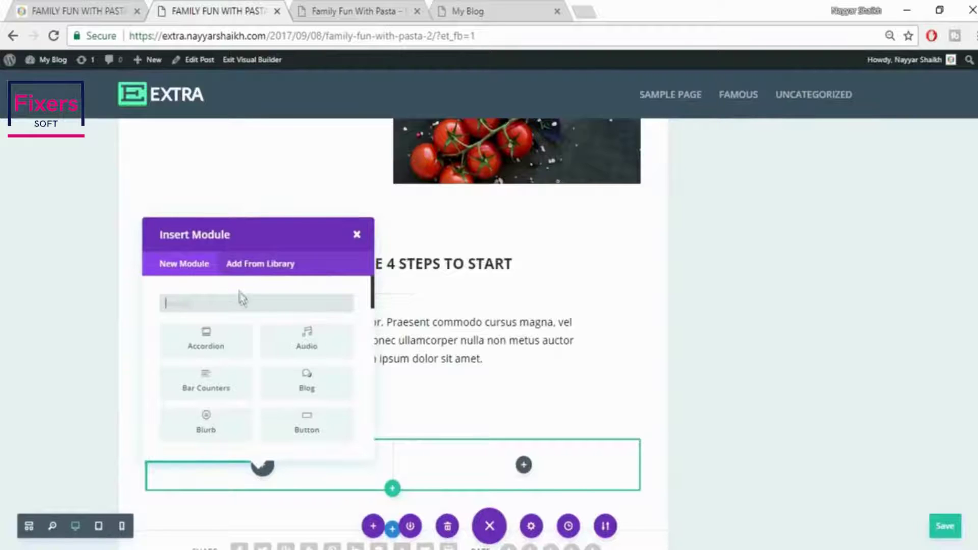
{"action": "type", "text": "imag"}
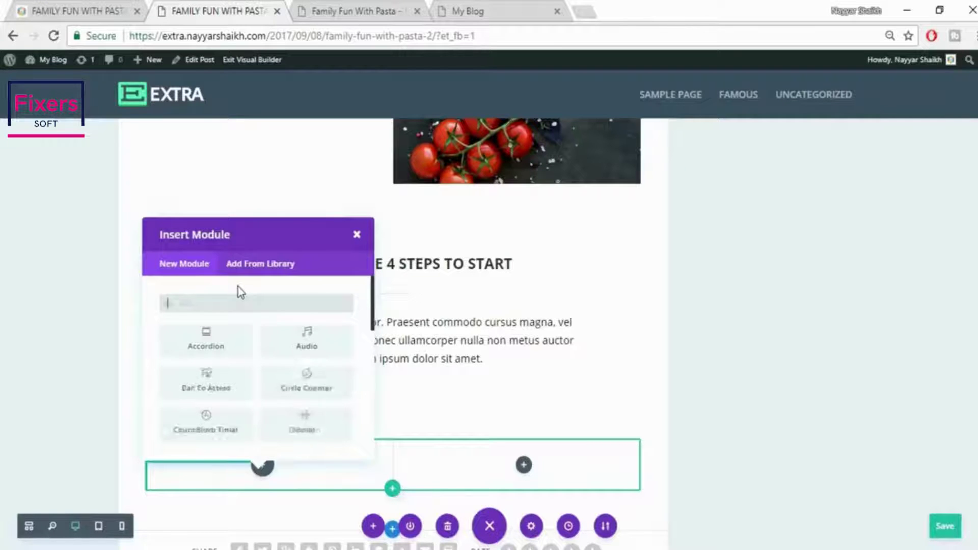
{"action": "left_click", "coordinate": [234, 347]}
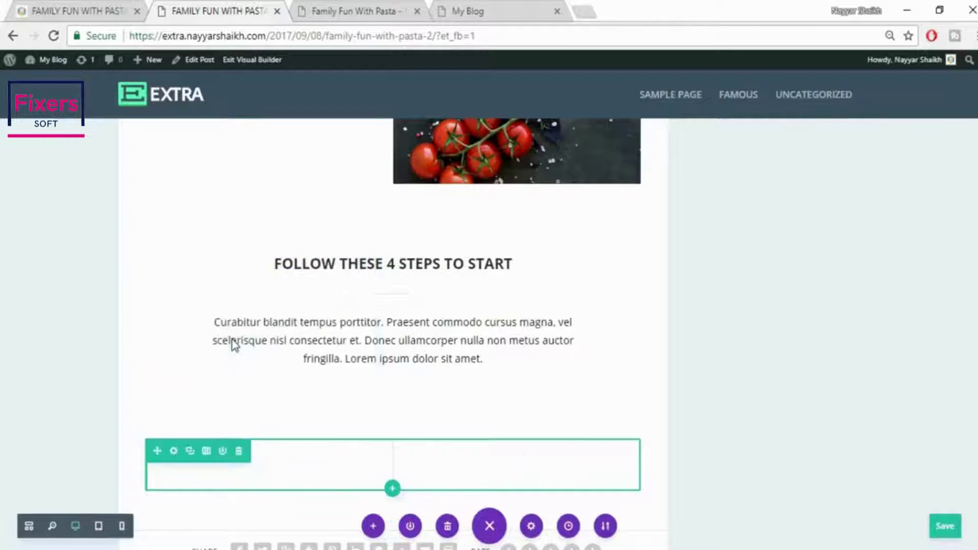
Upload pasta_01.jpg into the image module and save its settings
{"action": "left_click", "coordinate": [861, 288]}
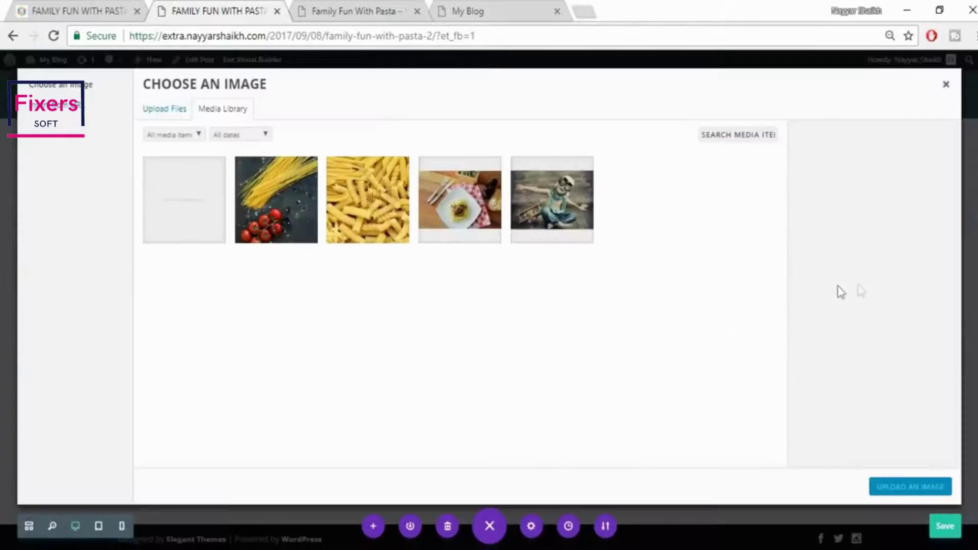
{"action": "left_click", "coordinate": [89, 7]}
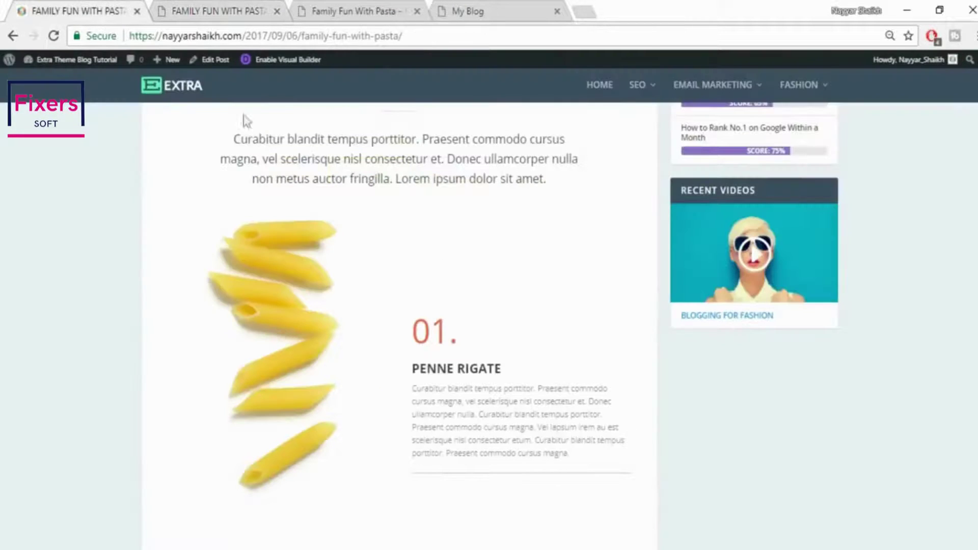
{"action": "left_click", "coordinate": [247, 9]}
{"action": "left_click", "coordinate": [175, 110]}
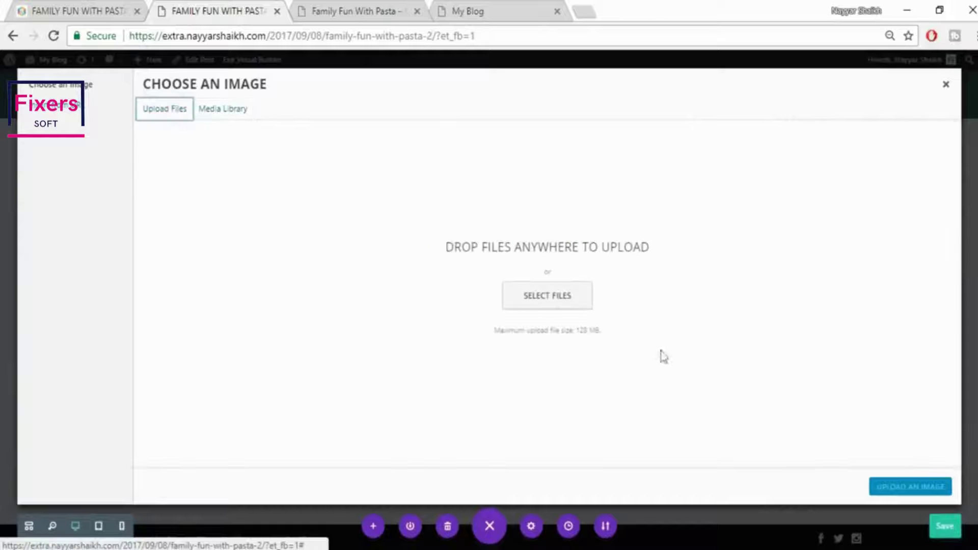
{"action": "left_click", "coordinate": [548, 302]}
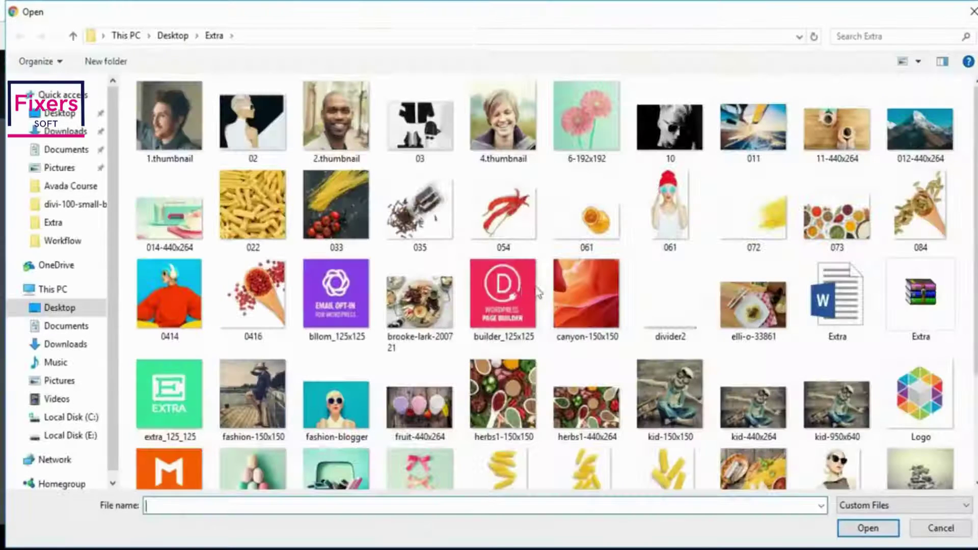
{"action": "scroll", "coordinate": [690, 308], "scroll_direction": "down", "scroll_amount": 3}
{"action": "left_click", "coordinate": [496, 337]}
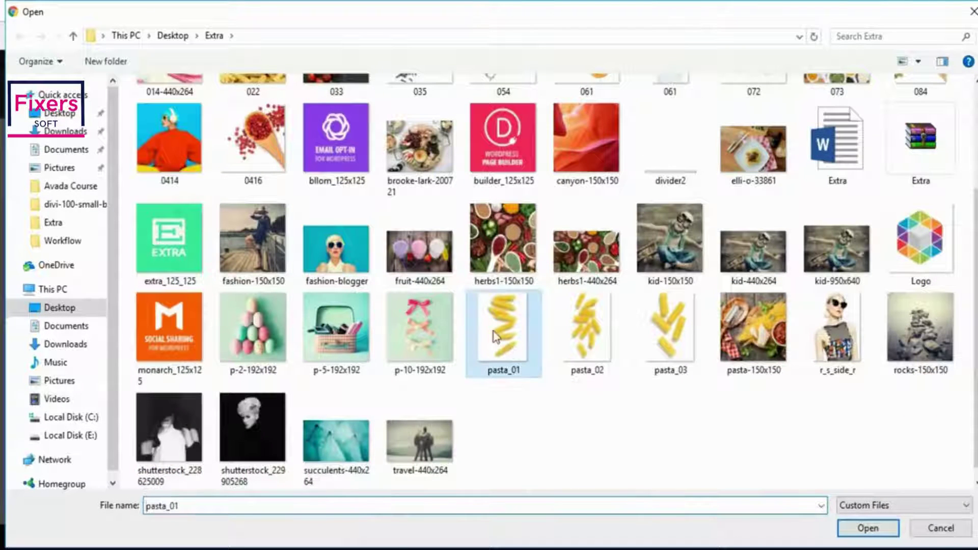
{"action": "left_click", "coordinate": [868, 528]}
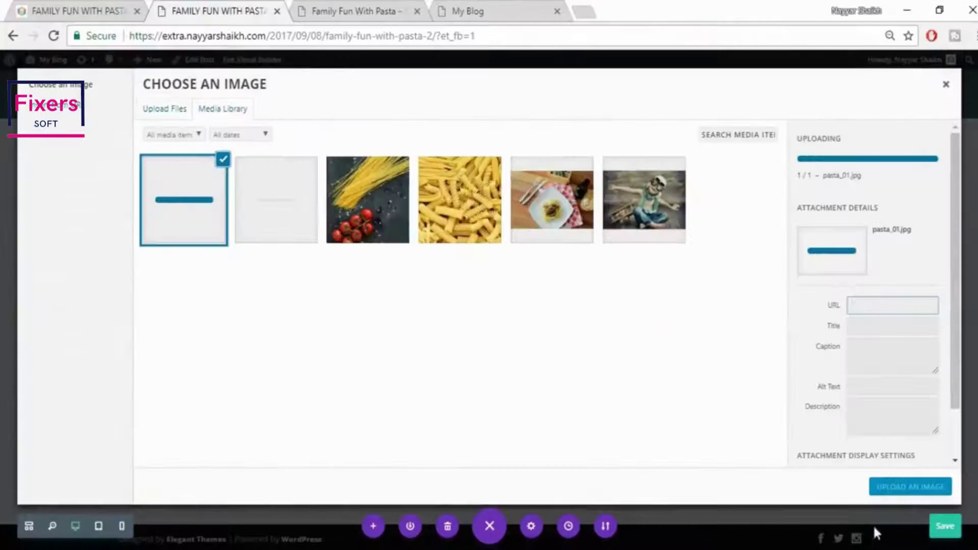
{"action": "left_click", "coordinate": [912, 491]}
{"action": "scroll", "coordinate": [327, 398], "scroll_direction": "down", "scroll_amount": 4}
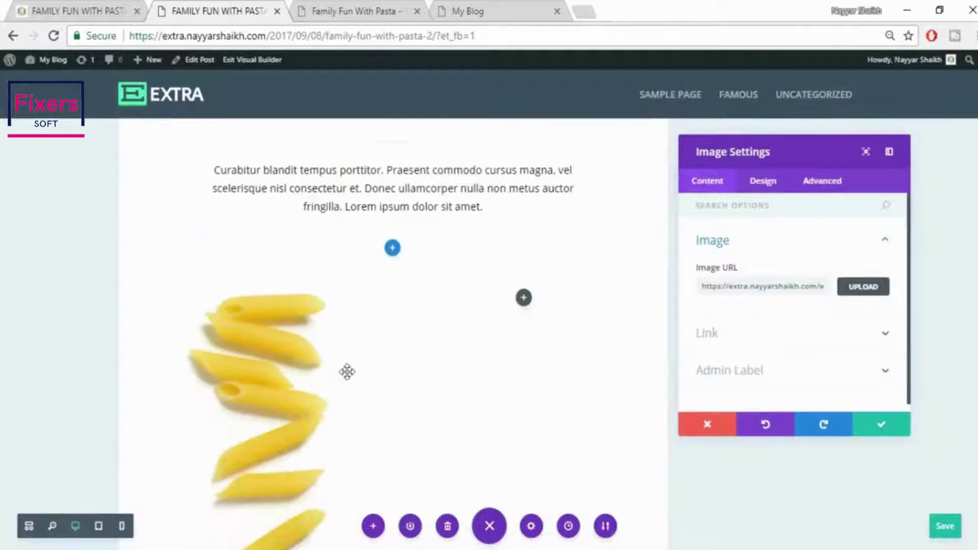
{"action": "scroll", "coordinate": [341, 417], "scroll_direction": "down", "scroll_amount": 3}
{"action": "left_click", "coordinate": [884, 432]}
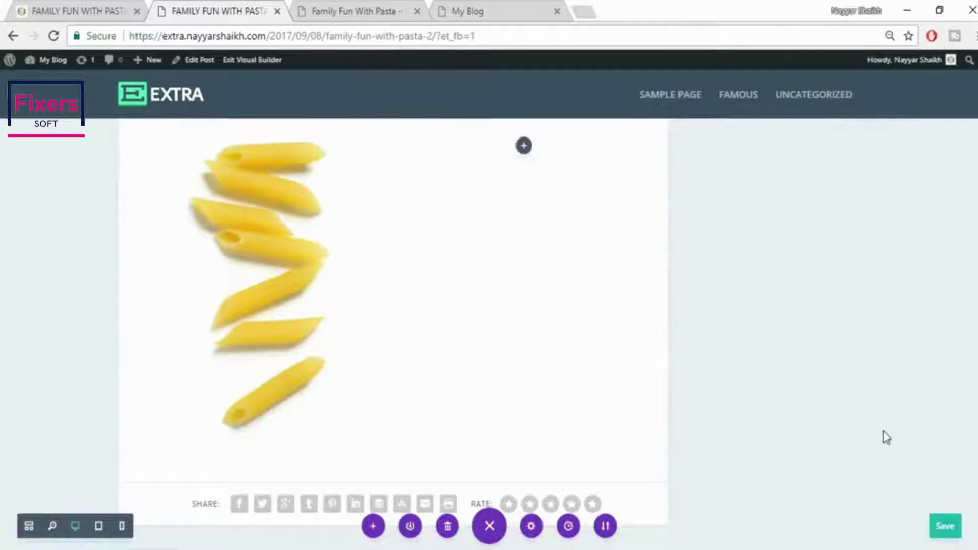
{"action": "scroll", "coordinate": [887, 439], "scroll_direction": "up", "scroll_amount": 2}
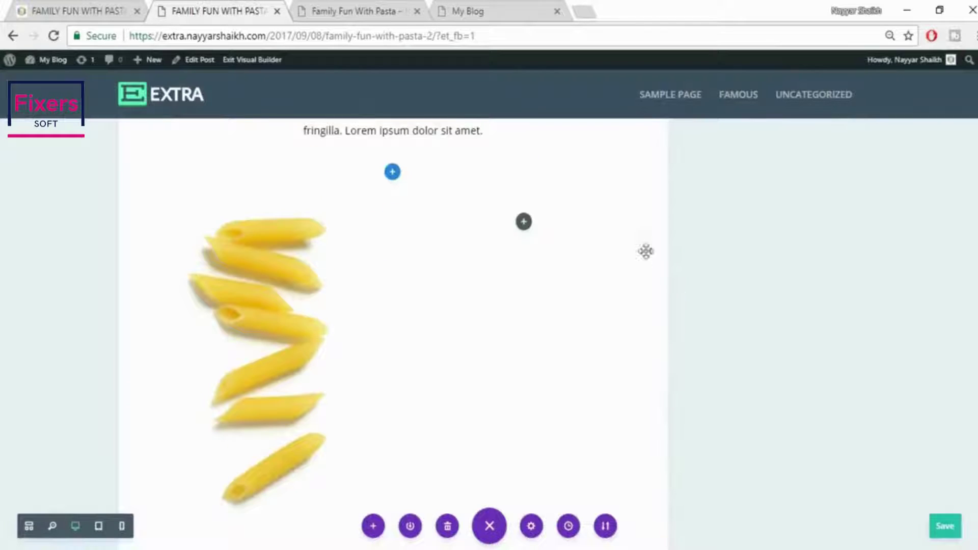
Add a text module to the right column and paste in the live post's 01. PENNE RIGATE description
{"action": "left_click", "coordinate": [523, 222]}
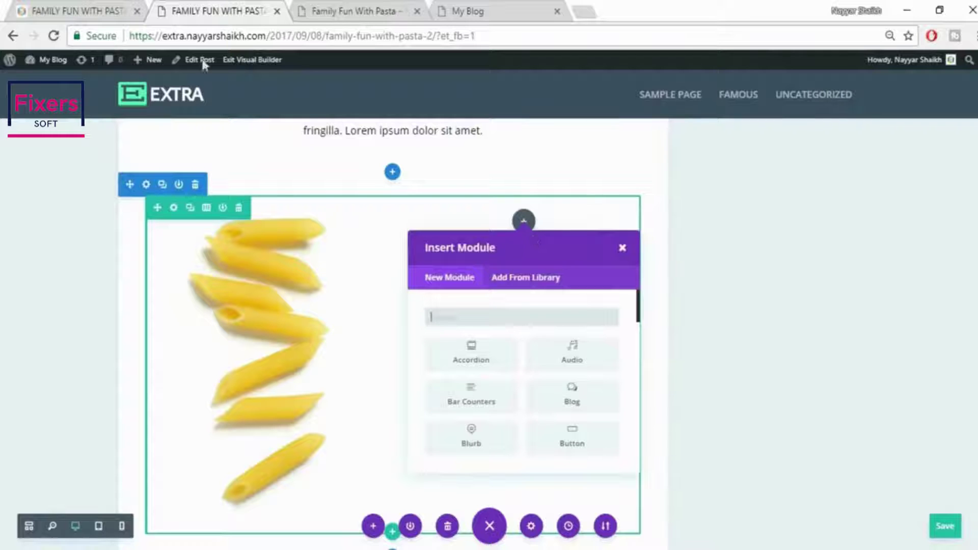
{"action": "type", "text": "tex"}
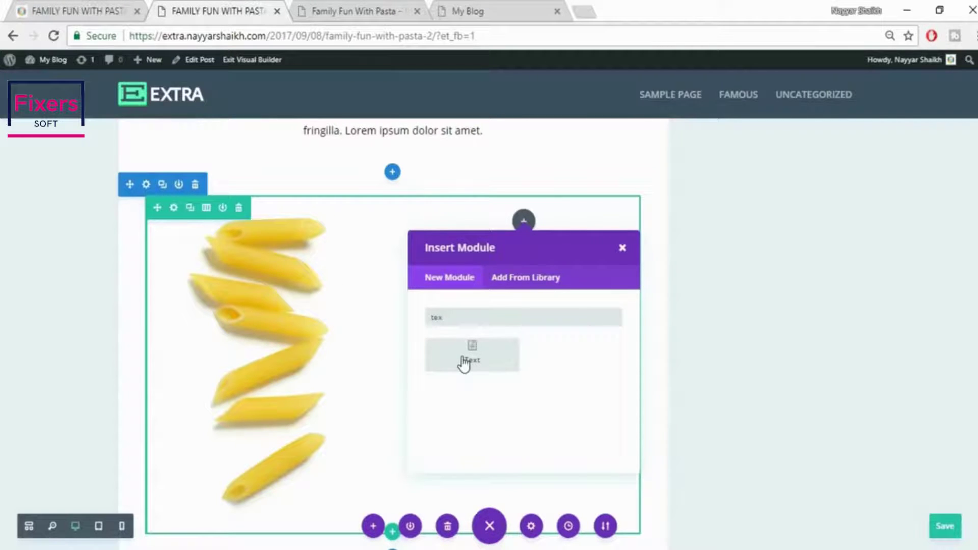
{"action": "left_click", "coordinate": [463, 364]}
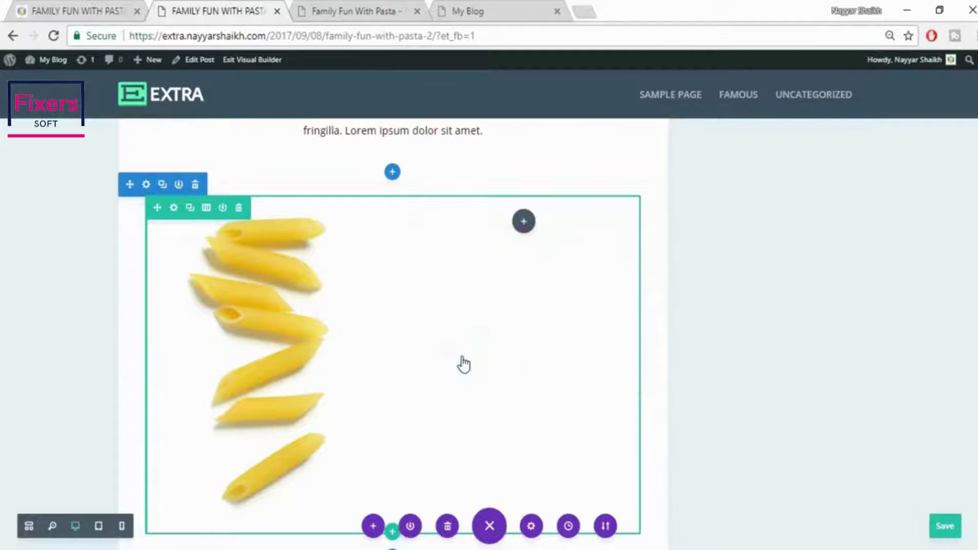
{"action": "key", "text": "ctrl+1"}
{"action": "left_click_drag", "start_coordinate": [413, 334], "coordinate": [610, 462]}
{"action": "left_click", "coordinate": [430, 341]}
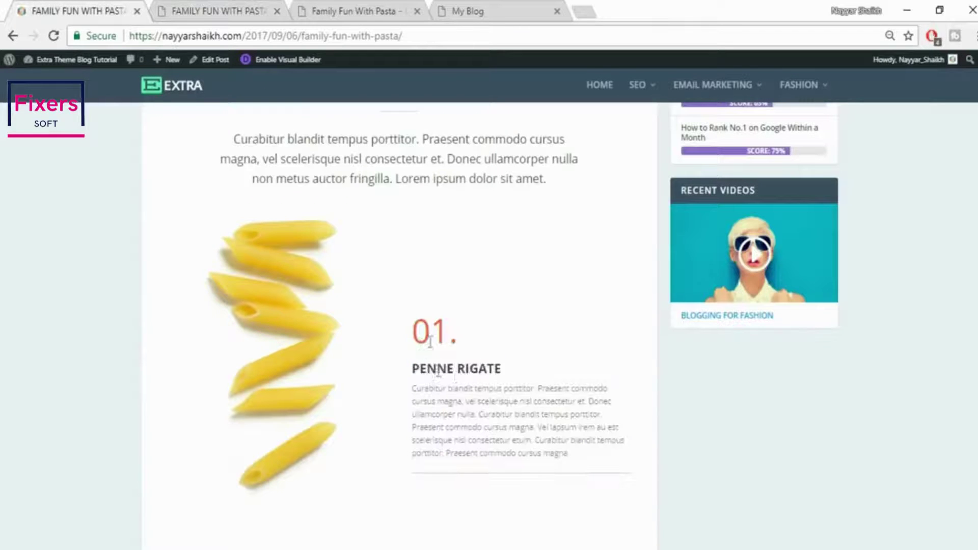
{"action": "left_click", "coordinate": [214, 6]}
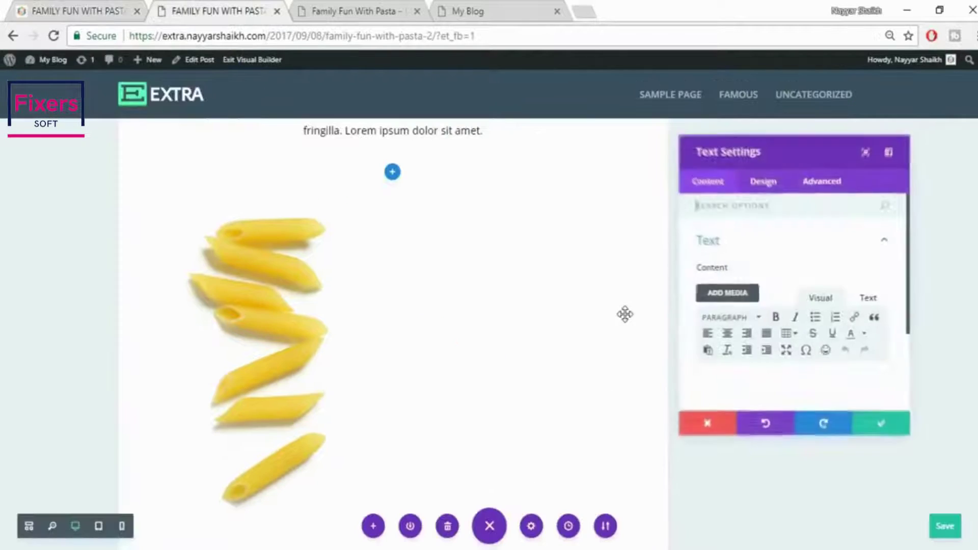
{"action": "scroll", "coordinate": [852, 359], "scroll_direction": "down", "scroll_amount": 2}
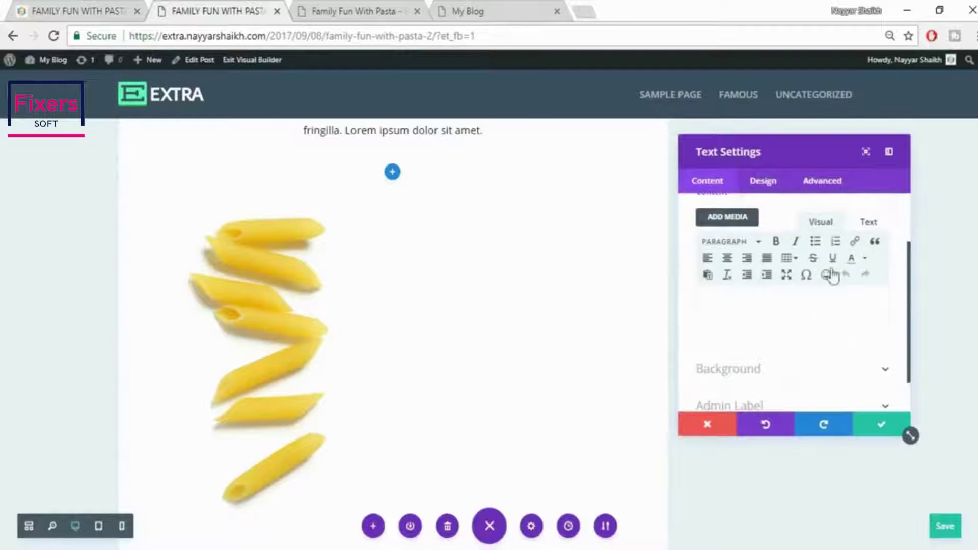
{"action": "left_click", "coordinate": [870, 222]}
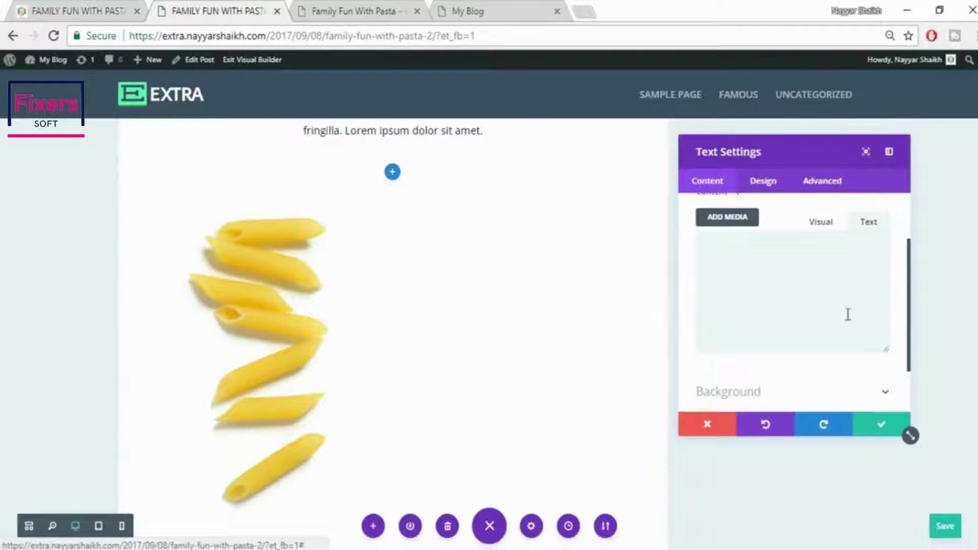
{"action": "key", "text": "ctrl+v"}
{"action": "left_click", "coordinate": [821, 221]}
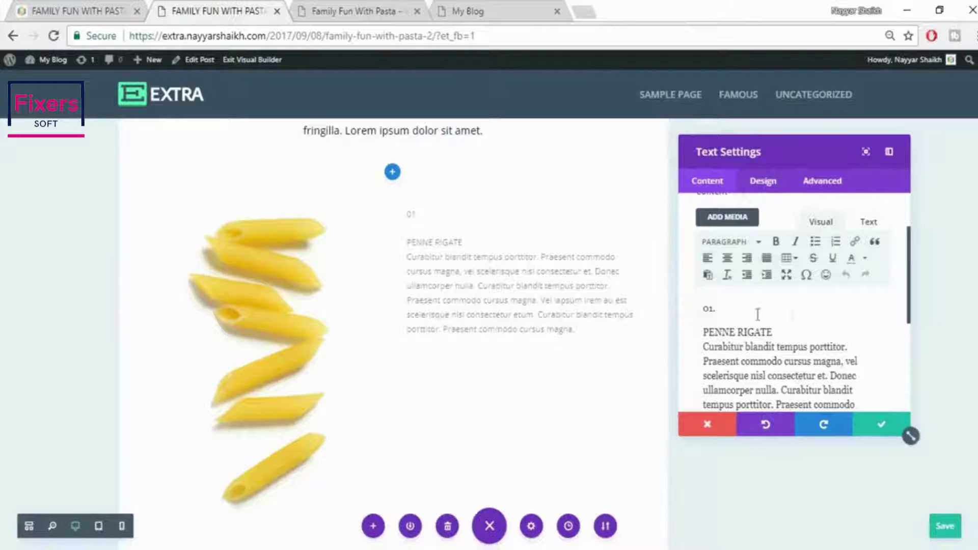
Split PENNE RIGATE onto its own line as Heading 2 and make 01. a Heading 1
{"action": "left_click", "coordinate": [77, 11]}
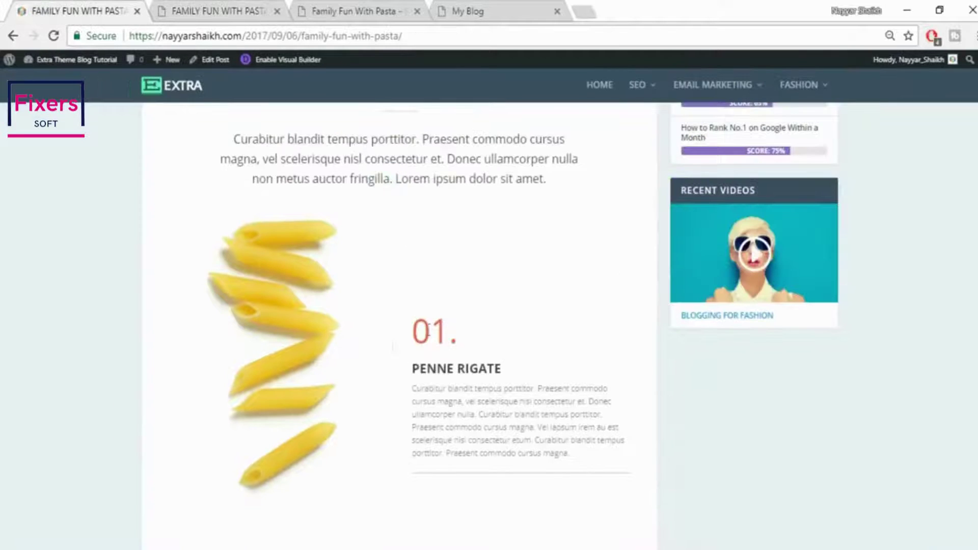
{"action": "left_click_drag", "start_coordinate": [413, 330], "coordinate": [474, 338]}
{"action": "left_click", "coordinate": [471, 345]}
{"action": "left_click_drag", "start_coordinate": [412, 379], "coordinate": [506, 375]}
{"action": "left_click", "coordinate": [506, 375]}
{"action": "left_click", "coordinate": [237, 6]}
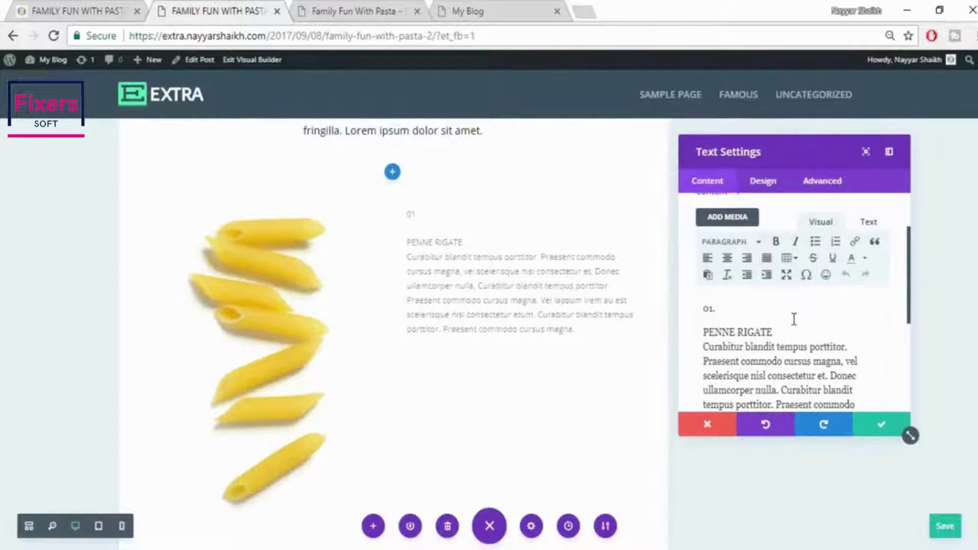
{"action": "key", "text": "Return"}
{"action": "left_click_drag", "start_coordinate": [706, 332], "coordinate": [774, 333]}
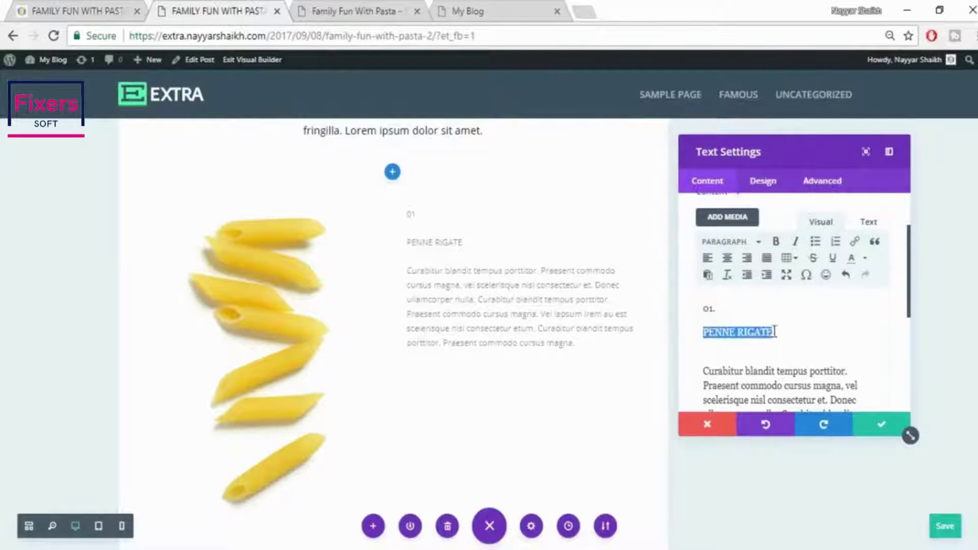
{"action": "left_click", "coordinate": [740, 246]}
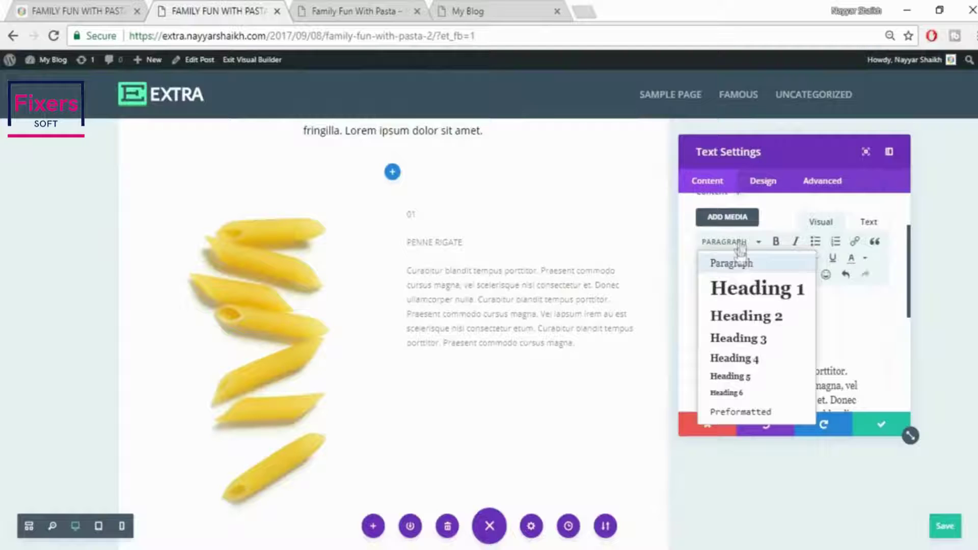
{"action": "left_click", "coordinate": [752, 317]}
{"action": "left_click_drag", "start_coordinate": [745, 307], "coordinate": [690, 316]}
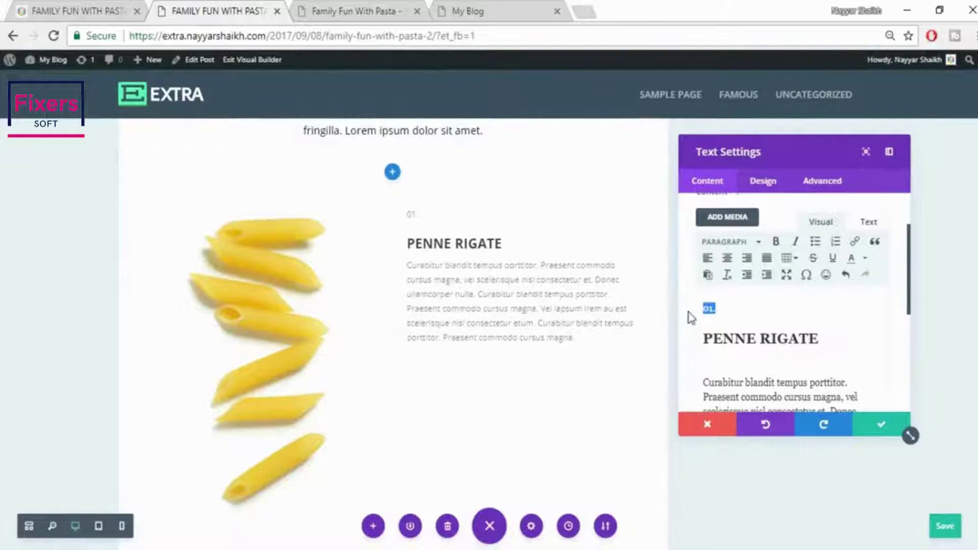
{"action": "left_click", "coordinate": [728, 243]}
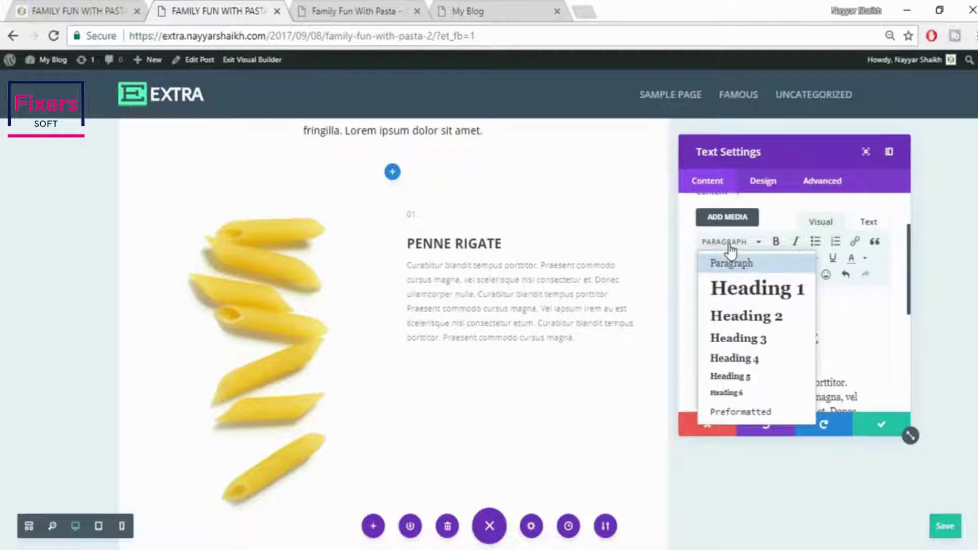
{"action": "left_click", "coordinate": [760, 290]}
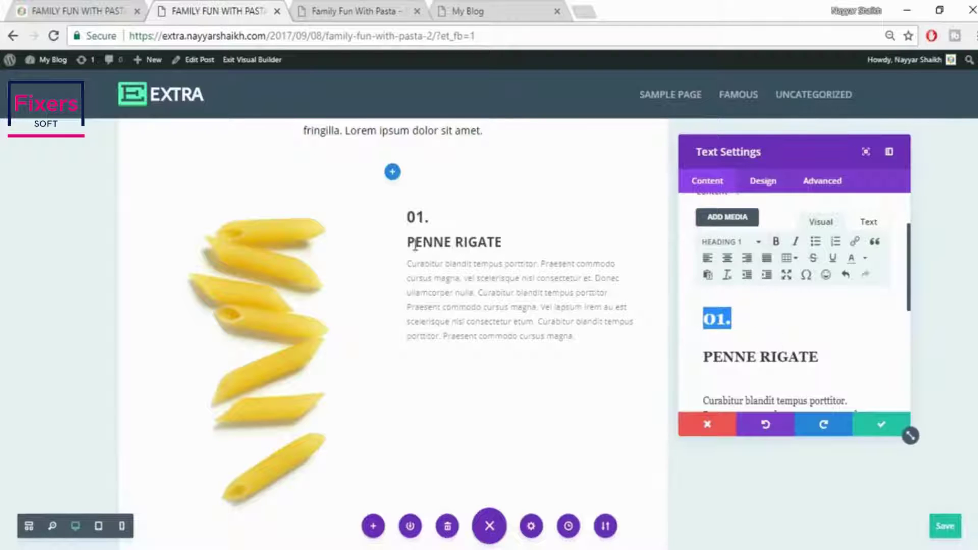
After comparing with the live post, return 01. to a plain Paragraph
{"action": "left_click", "coordinate": [53, 8]}
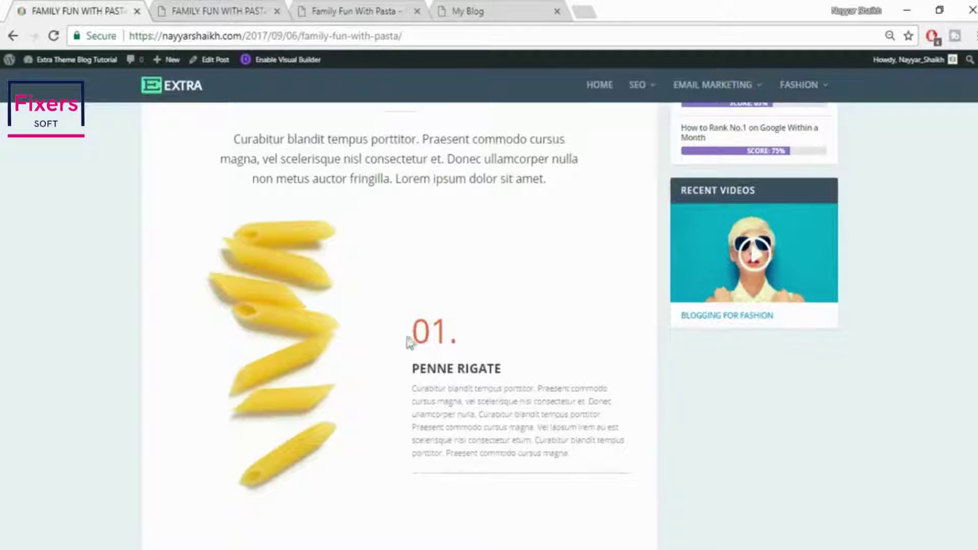
{"action": "left_click_drag", "start_coordinate": [410, 343], "coordinate": [485, 338]}
{"action": "left_click", "coordinate": [485, 336]}
{"action": "left_click", "coordinate": [225, 10]}
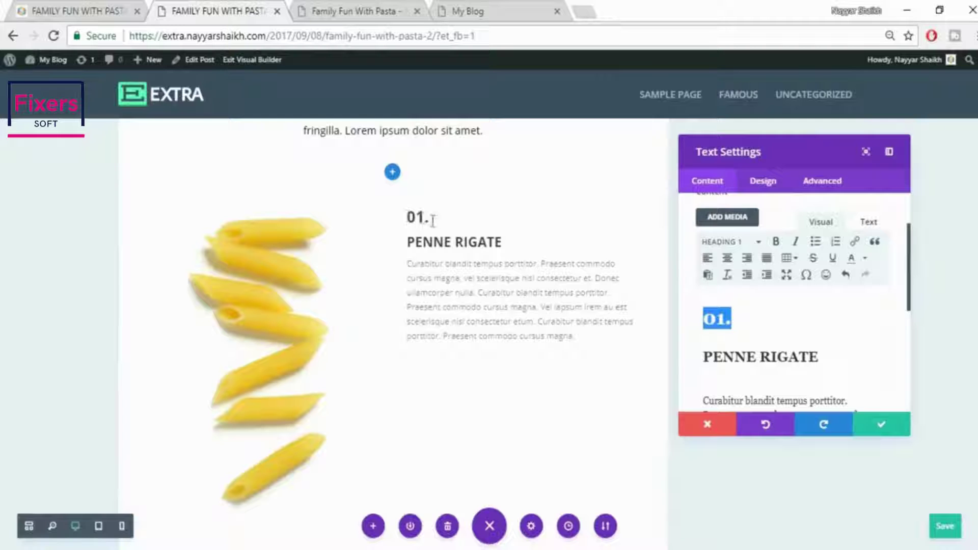
{"action": "left_click", "coordinate": [86, 9]}
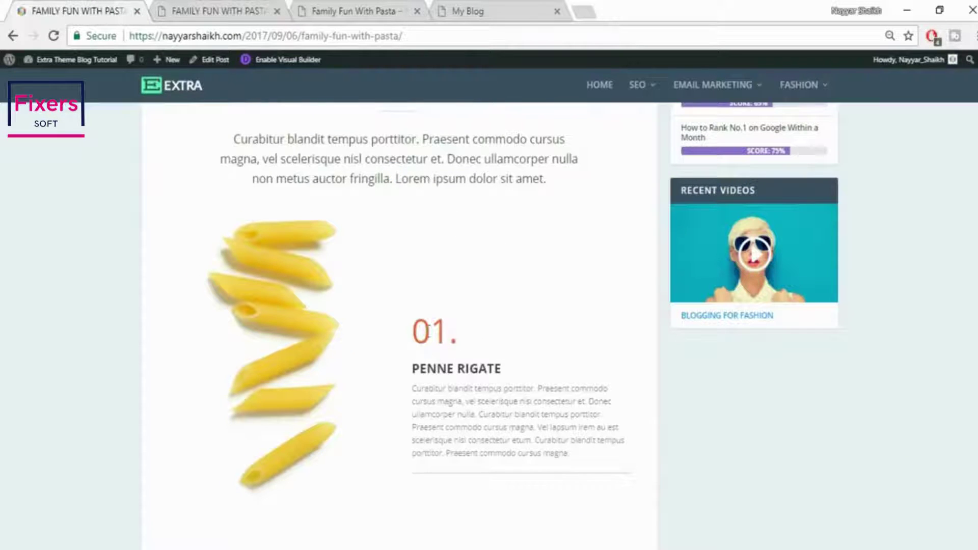
{"action": "left_click", "coordinate": [211, 9]}
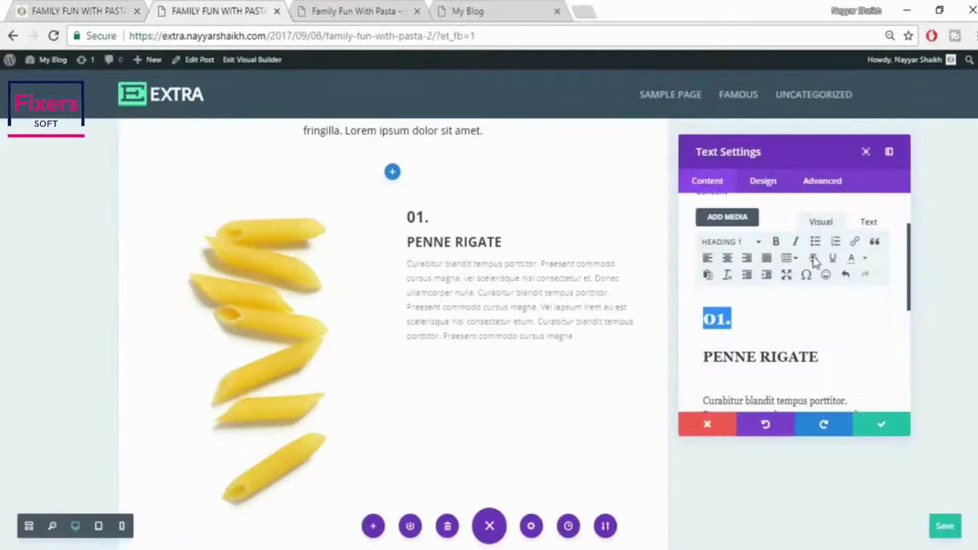
{"action": "left_click", "coordinate": [826, 326]}
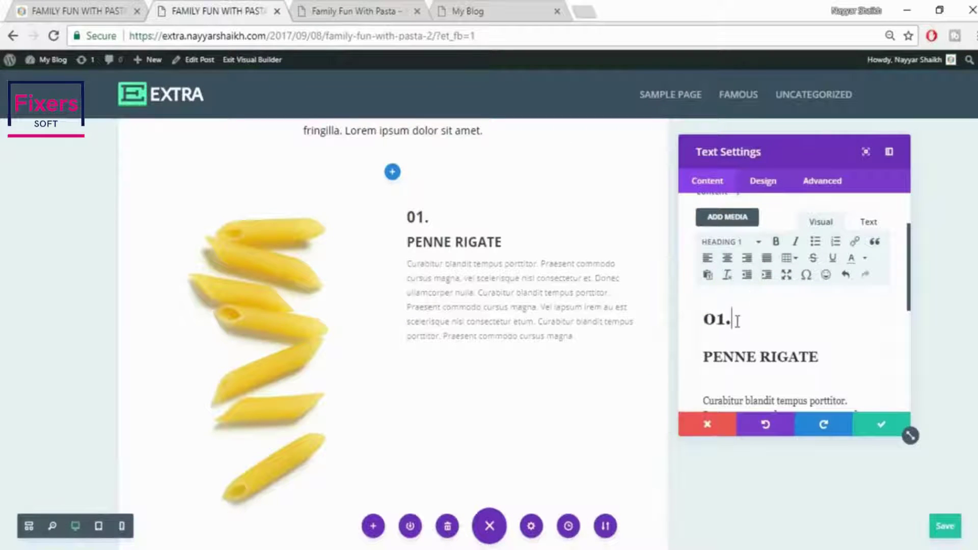
{"action": "left_click_drag", "start_coordinate": [737, 321], "coordinate": [701, 321]}
{"action": "left_click", "coordinate": [724, 243]}
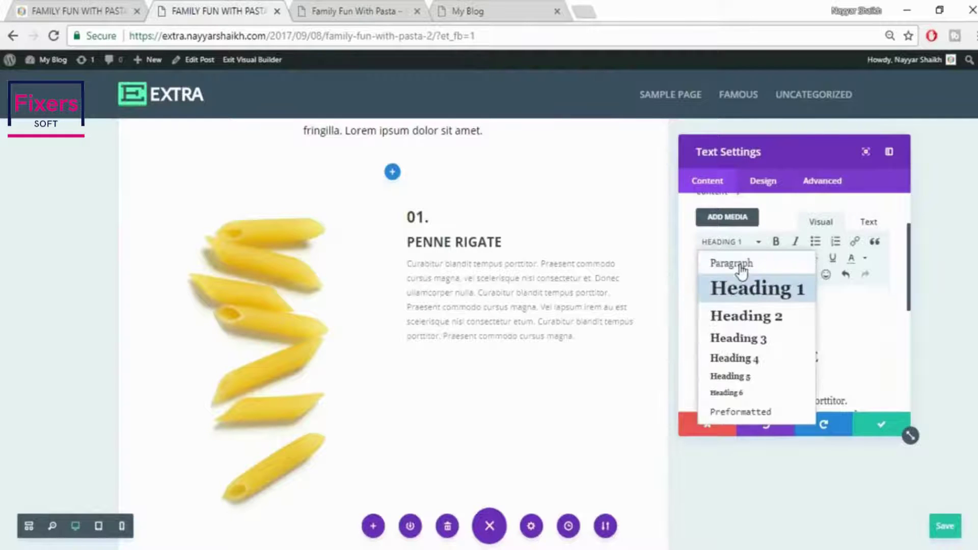
{"action": "left_click", "coordinate": [740, 265]}
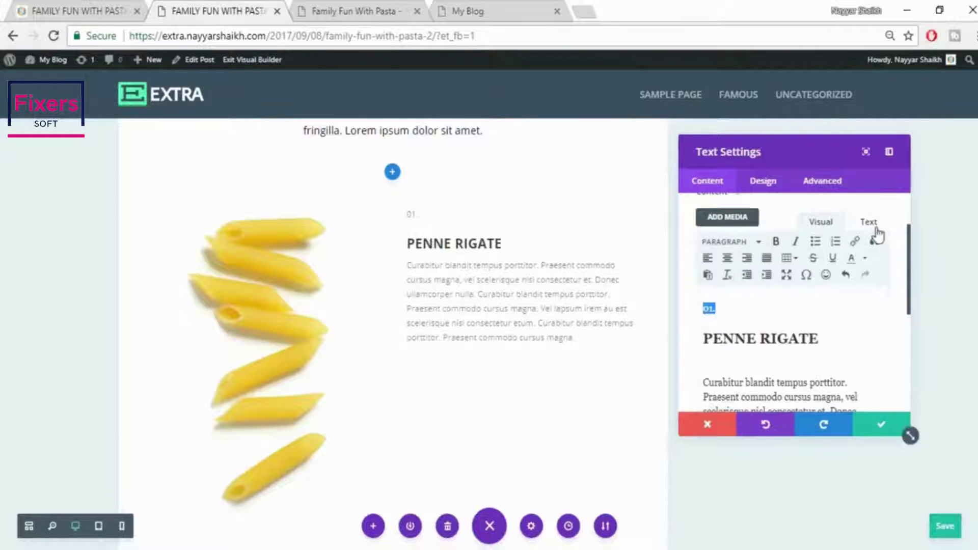
Review the module's HTML and compare the 01. styling with the live post
{"action": "left_click", "coordinate": [847, 297]}
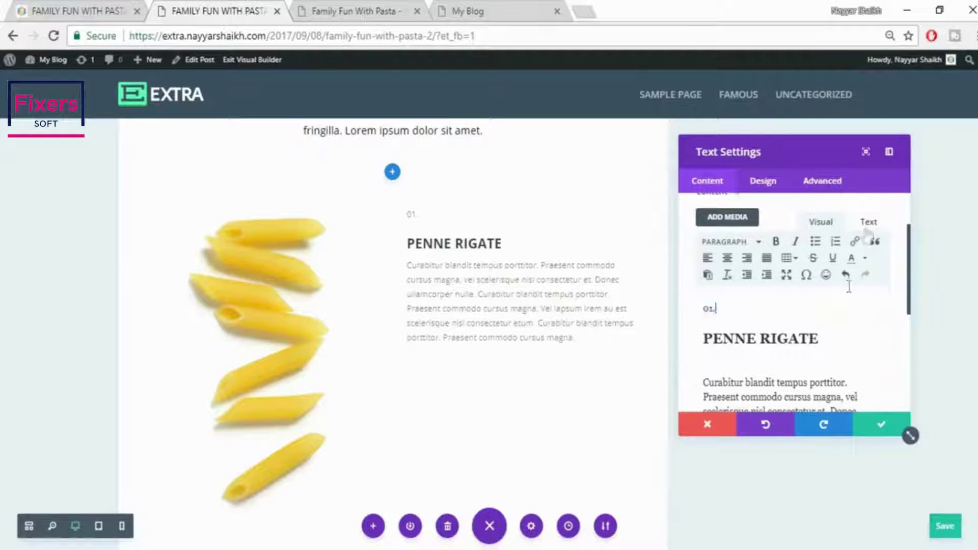
{"action": "left_click", "coordinate": [869, 223]}
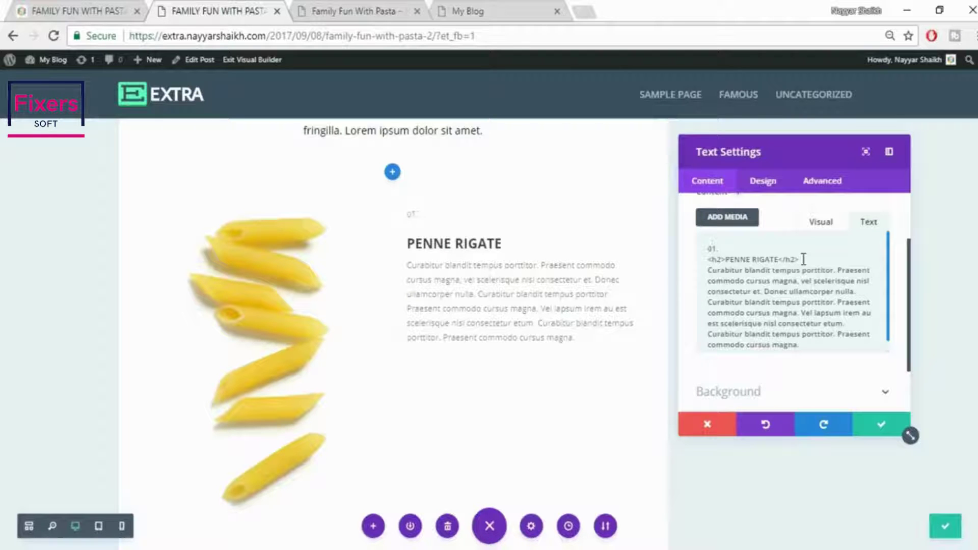
{"action": "left_click", "coordinate": [821, 223]}
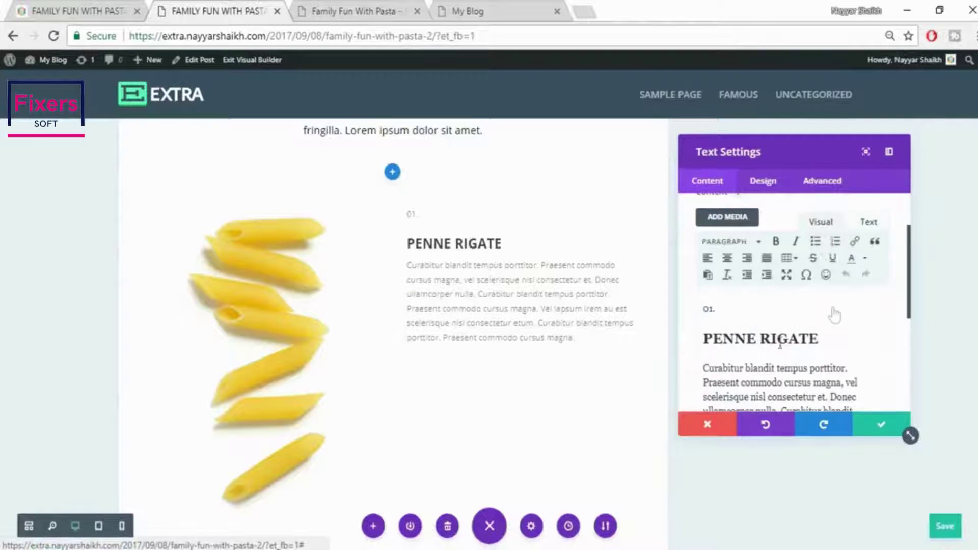
{"action": "left_click_drag", "start_coordinate": [724, 312], "coordinate": [694, 310]}
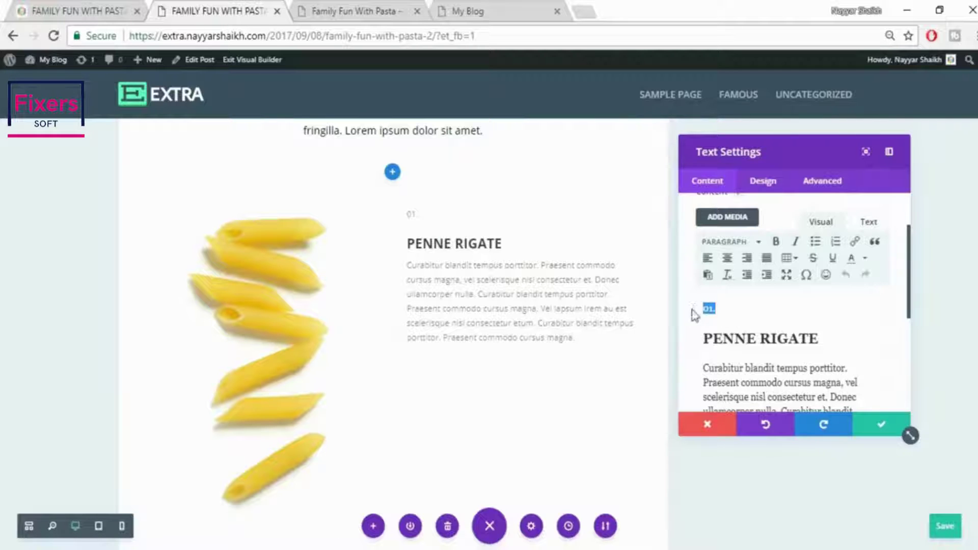
{"action": "left_click", "coordinate": [122, 11]}
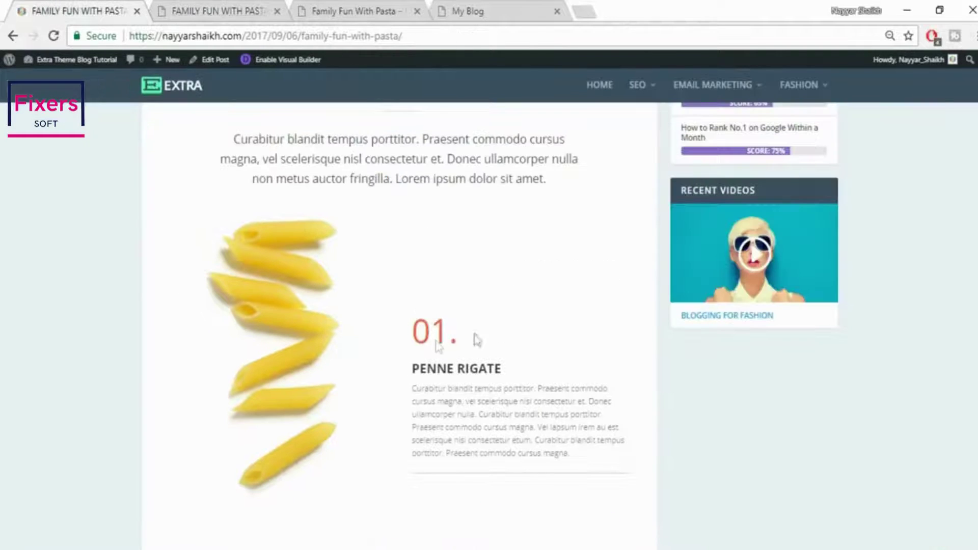
Colour the 01. number orange and add font-size: 60px; to its span style
{"action": "left_click", "coordinate": [265, 12]}
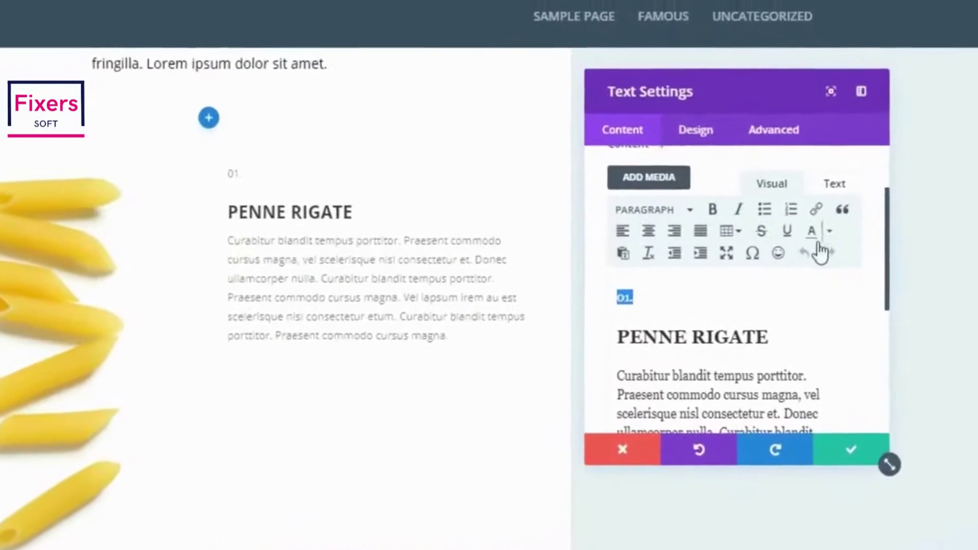
{"action": "left_click", "coordinate": [823, 232]}
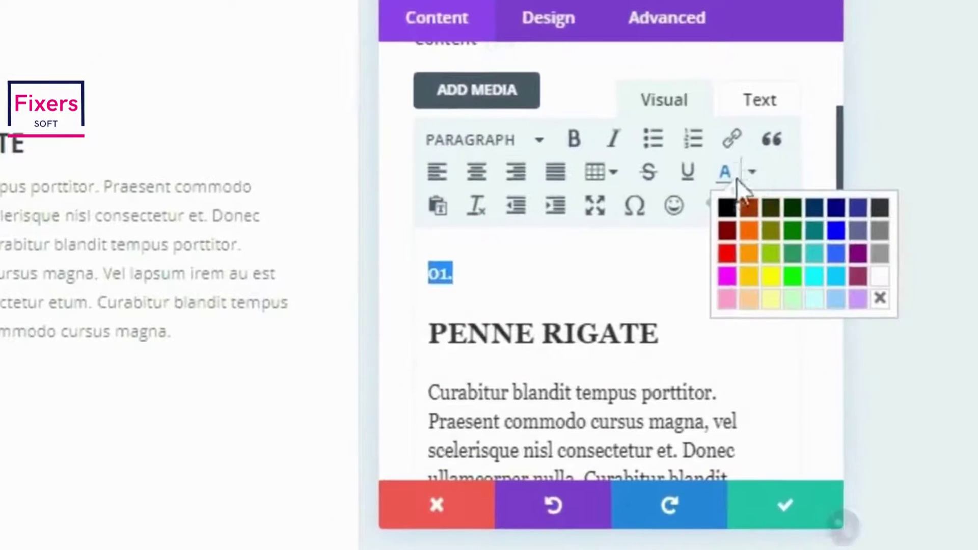
{"action": "left_click", "coordinate": [749, 231]}
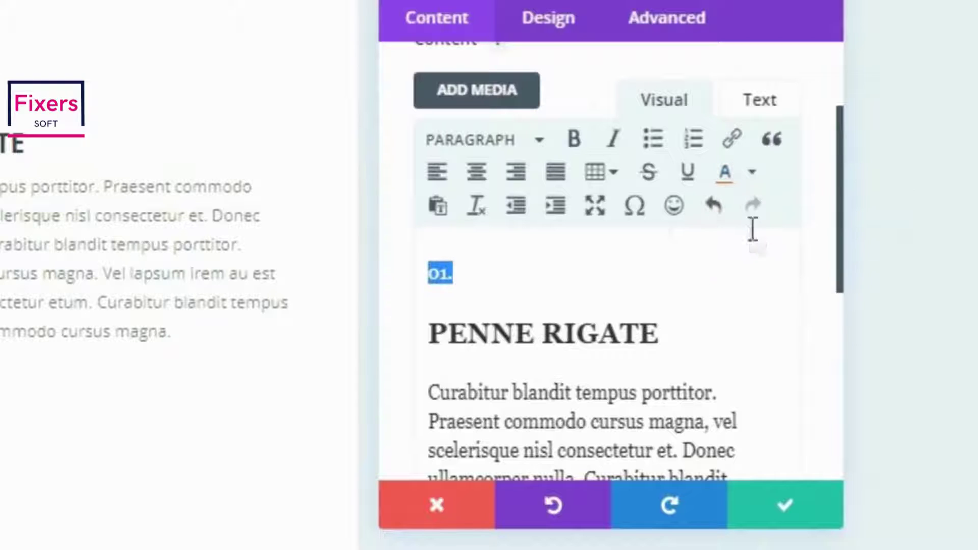
{"action": "left_click", "coordinate": [776, 104]}
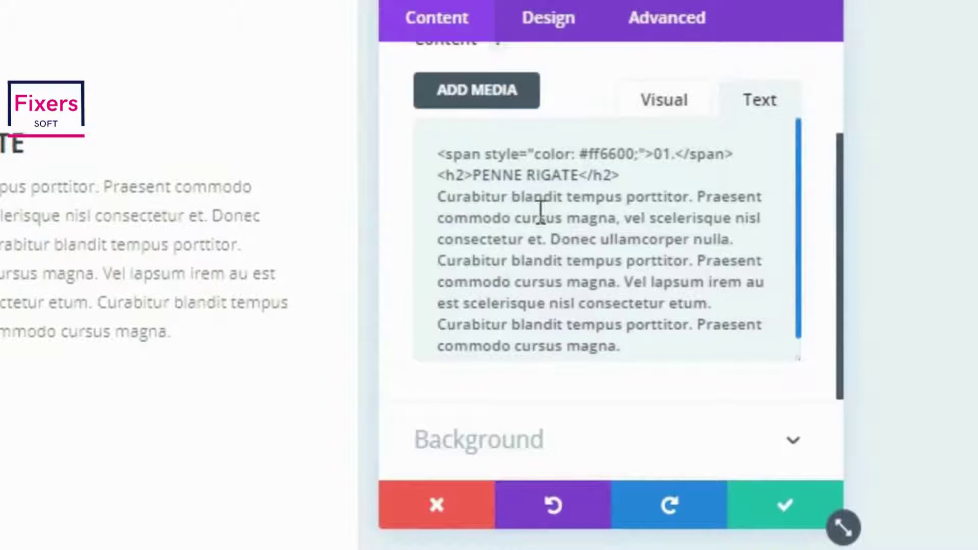
{"action": "scroll", "coordinate": [542, 209], "scroll_direction": "up", "scroll_amount": 3}
{"action": "scroll", "coordinate": [661, 320], "scroll_direction": "down", "scroll_amount": 1}
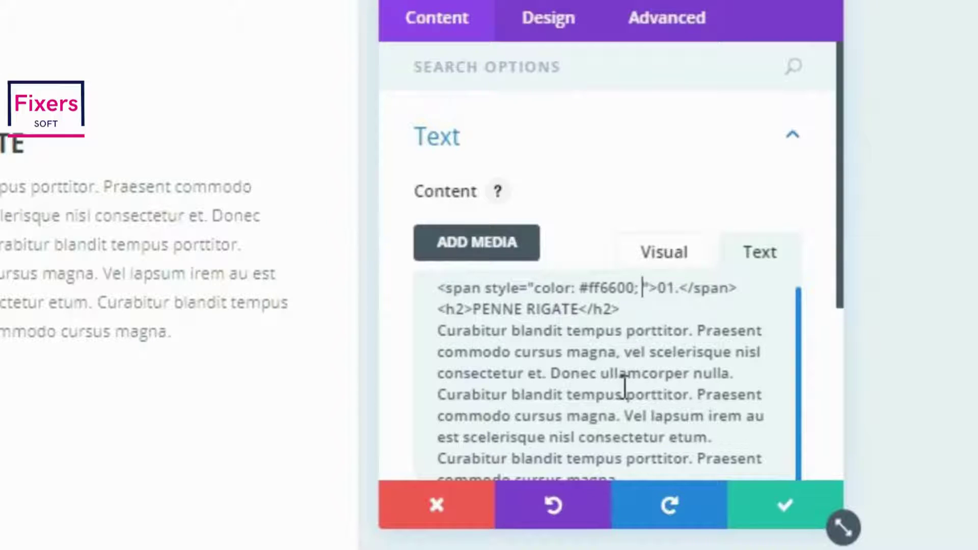
{"action": "type", "text": "font-"}
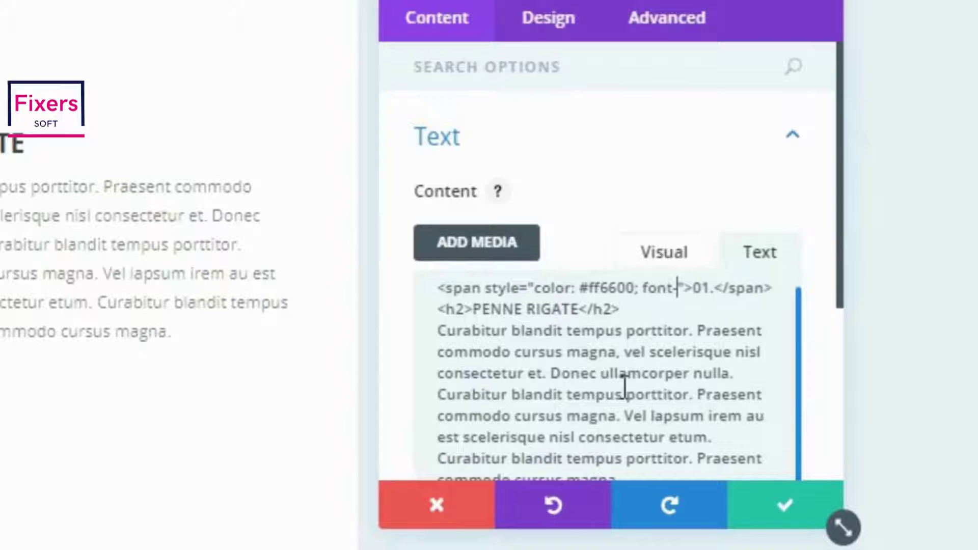
{"action": "type", "text": "size"}
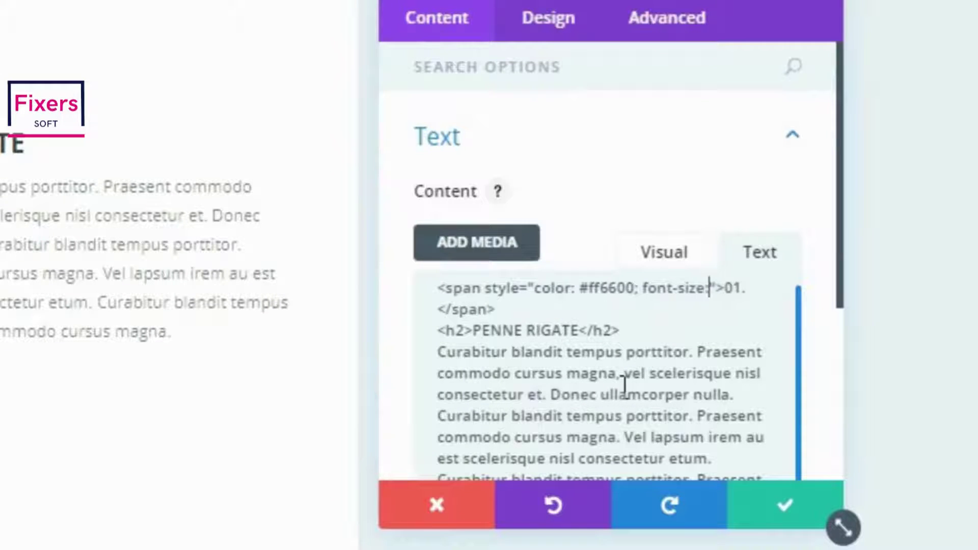
{"action": "type", "text": ": "}
{"action": "type", "text": "30px"}
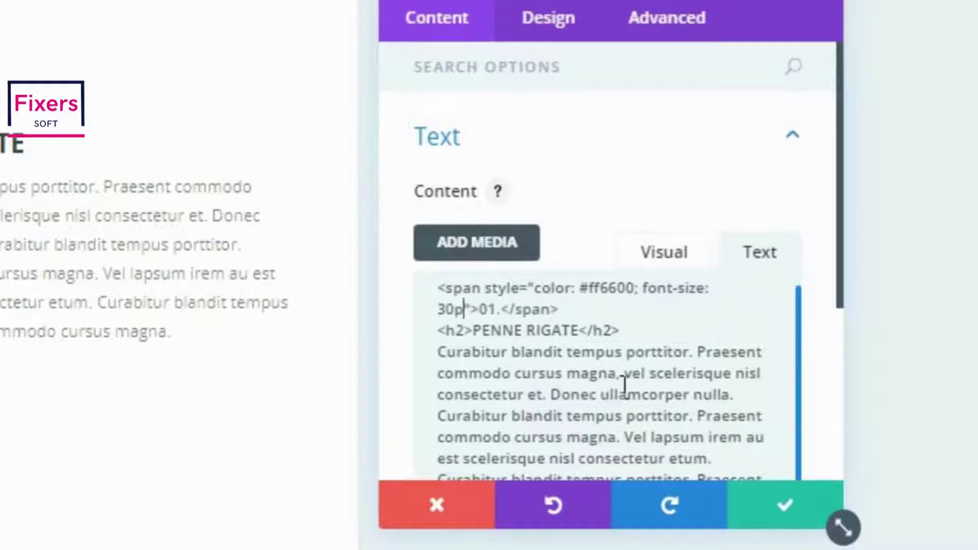
{"action": "type", "text": ";"}
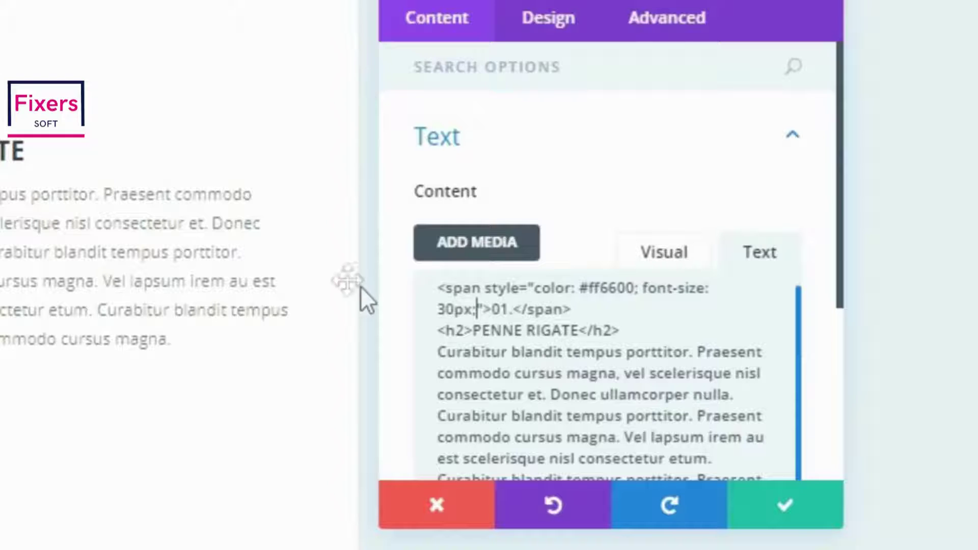
{"action": "key", "text": "Left"}
{"action": "key", "text": "Left"}
{"action": "key", "text": "Left"}
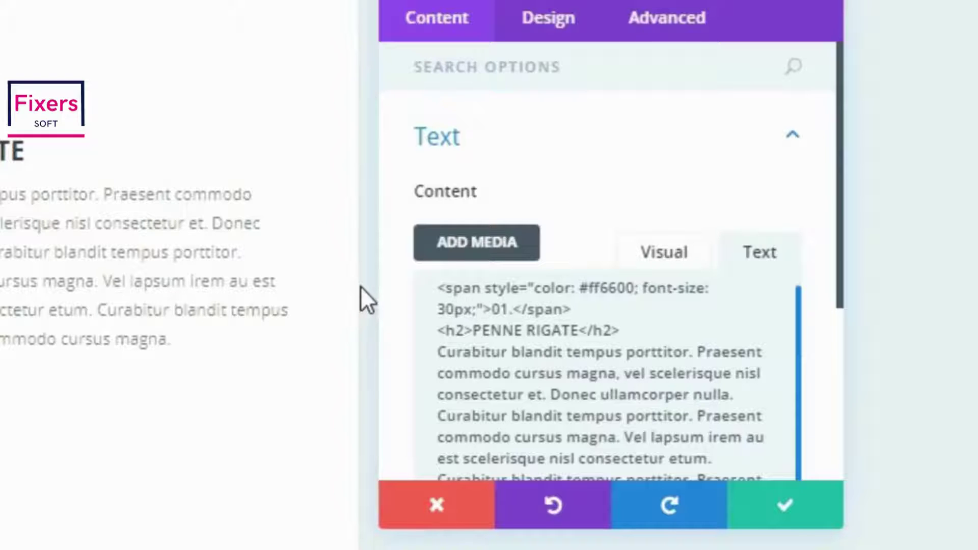
{"action": "key", "text": "BackSpace"}
{"action": "key", "text": "BackSpace"}
{"action": "type", "text": "60"}
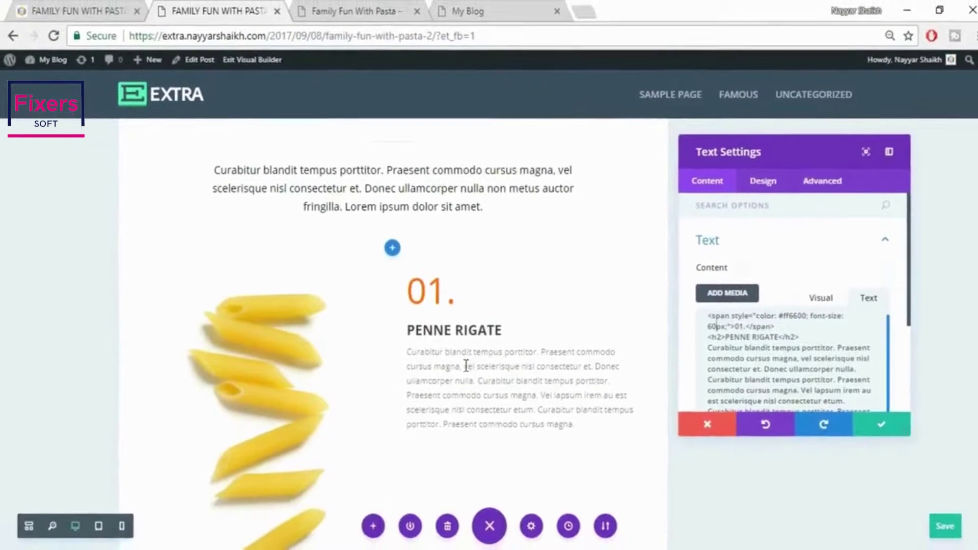
Save the penne text module settings after checking the live post
{"action": "left_click", "coordinate": [56, 9]}
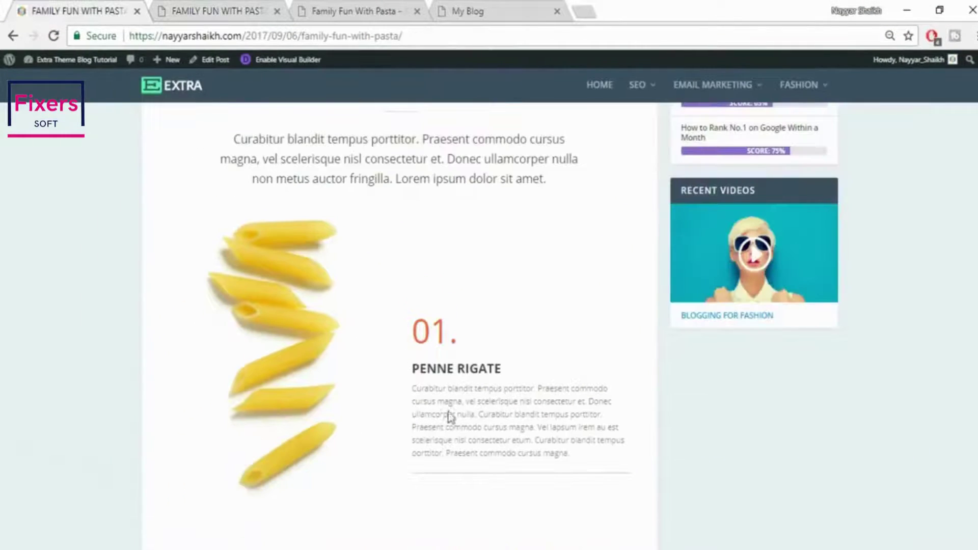
{"action": "left_click", "coordinate": [209, 9]}
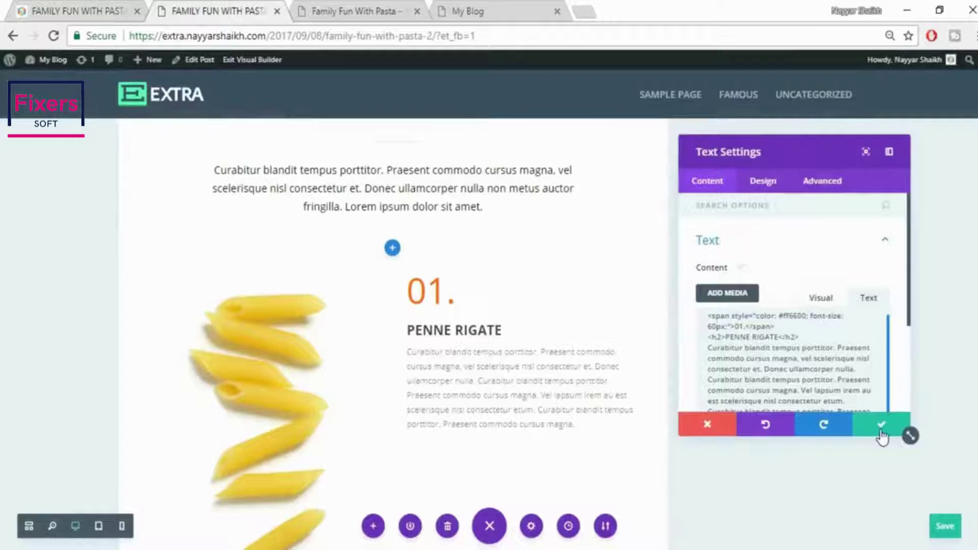
{"action": "left_click", "coordinate": [882, 428]}
{"action": "left_click", "coordinate": [102, 11]}
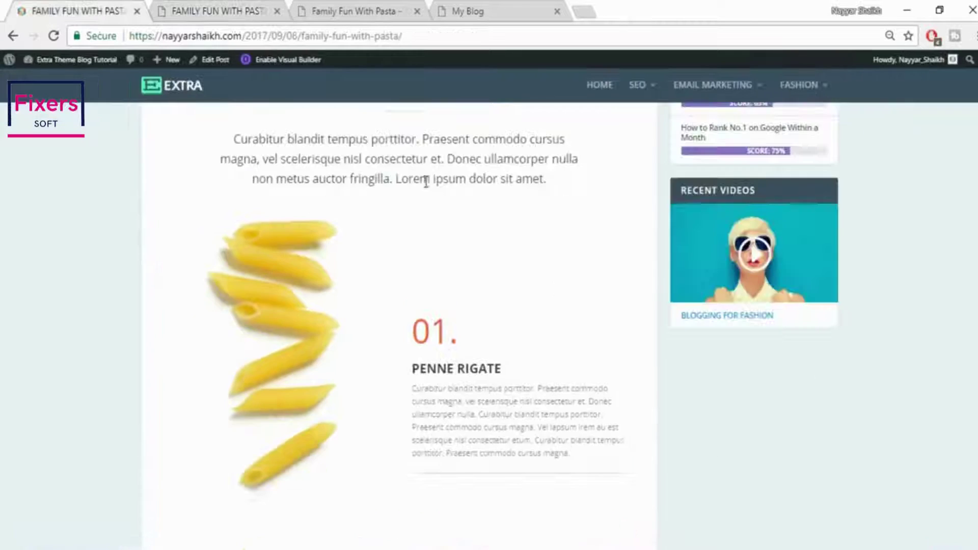
{"action": "scroll", "coordinate": [560, 296], "scroll_direction": "down", "scroll_amount": 3}
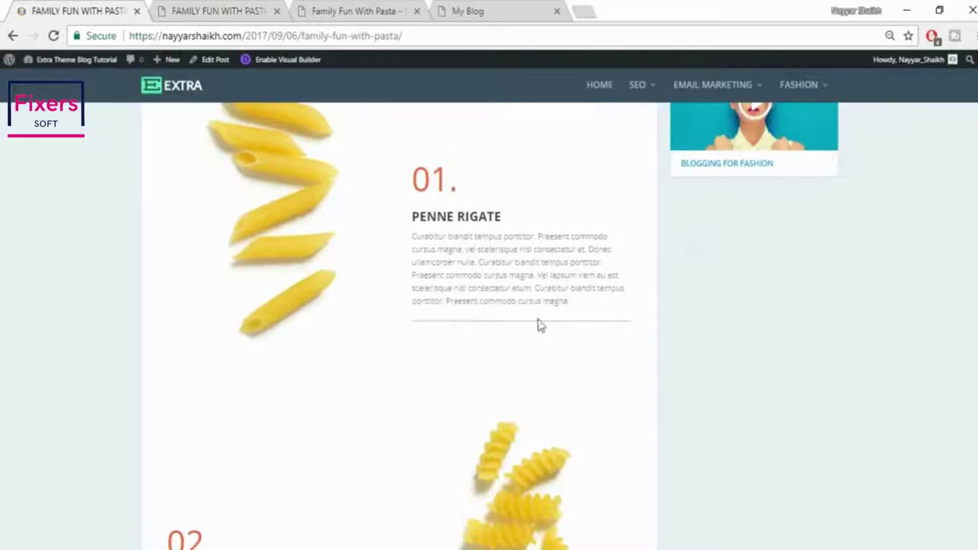
{"action": "scroll", "coordinate": [598, 358], "scroll_direction": "up", "scroll_amount": 2}
{"action": "left_click", "coordinate": [213, 9]}
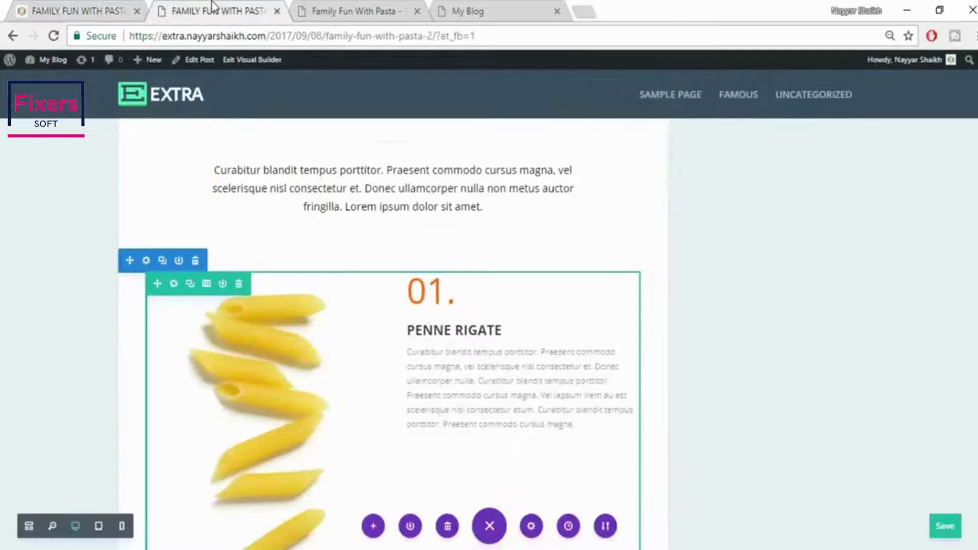
{"action": "scroll", "coordinate": [634, 277], "scroll_direction": "down", "scroll_amount": 3}
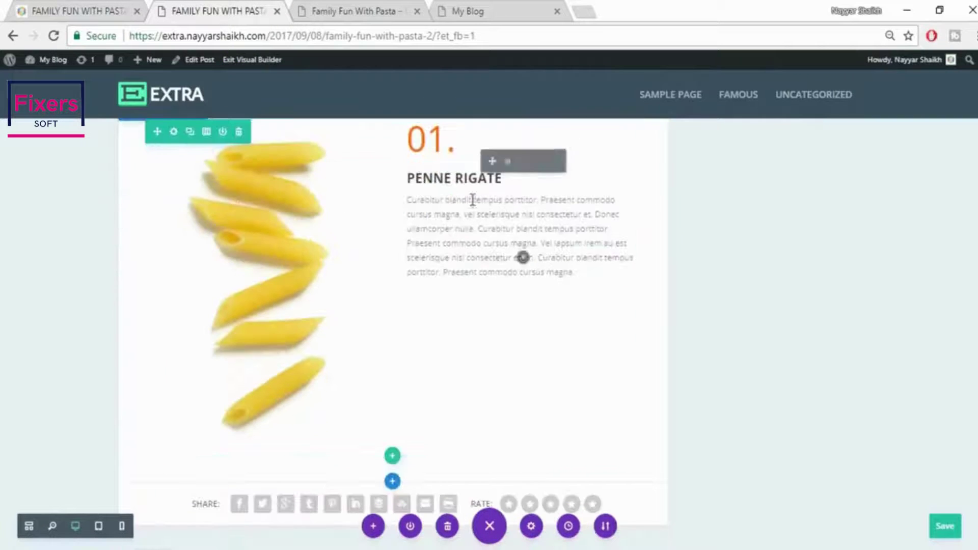
Insert a Divider module below the Penne Rigate text with Show Divider enabled
{"action": "left_click", "coordinate": [523, 261]}
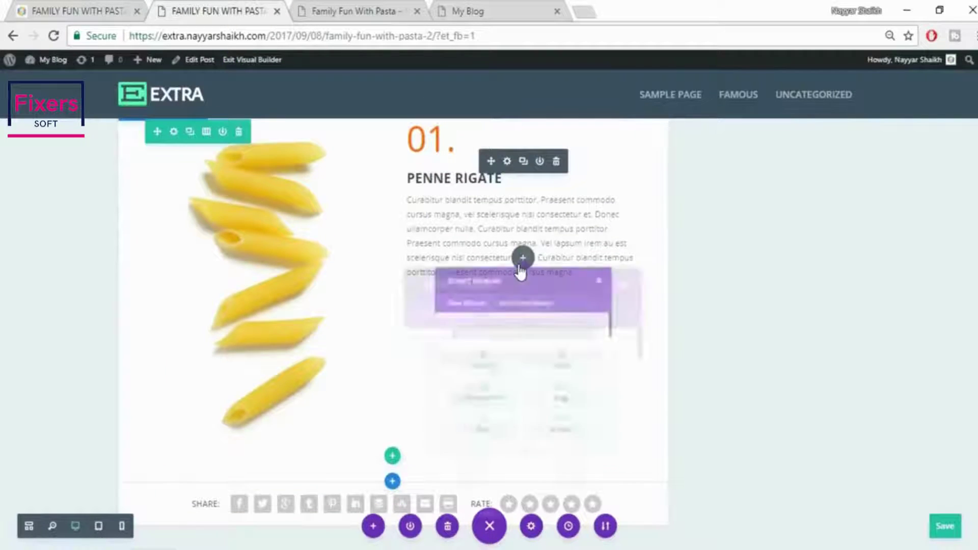
{"action": "type", "text": "di"}
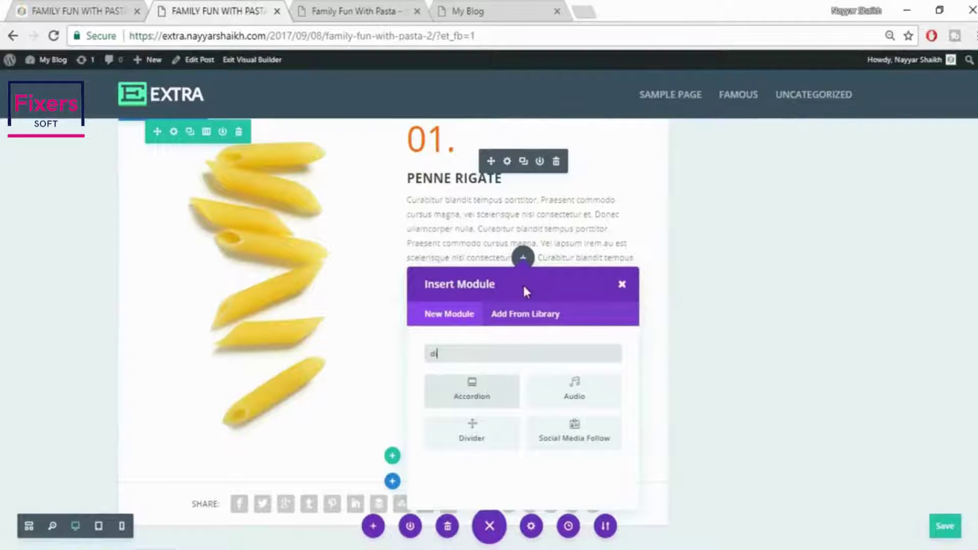
{"action": "left_click", "coordinate": [478, 441]}
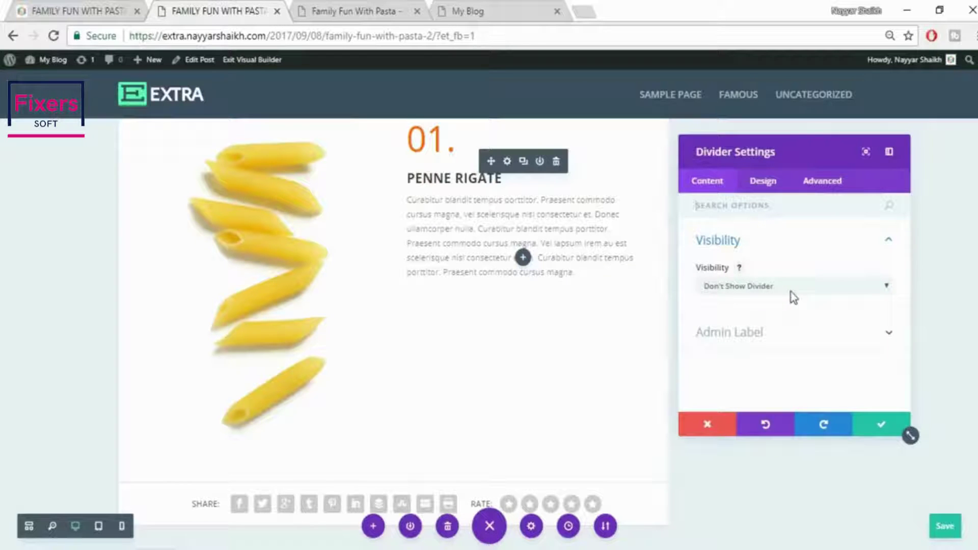
{"action": "left_click", "coordinate": [793, 297]}
{"action": "left_click", "coordinate": [782, 312]}
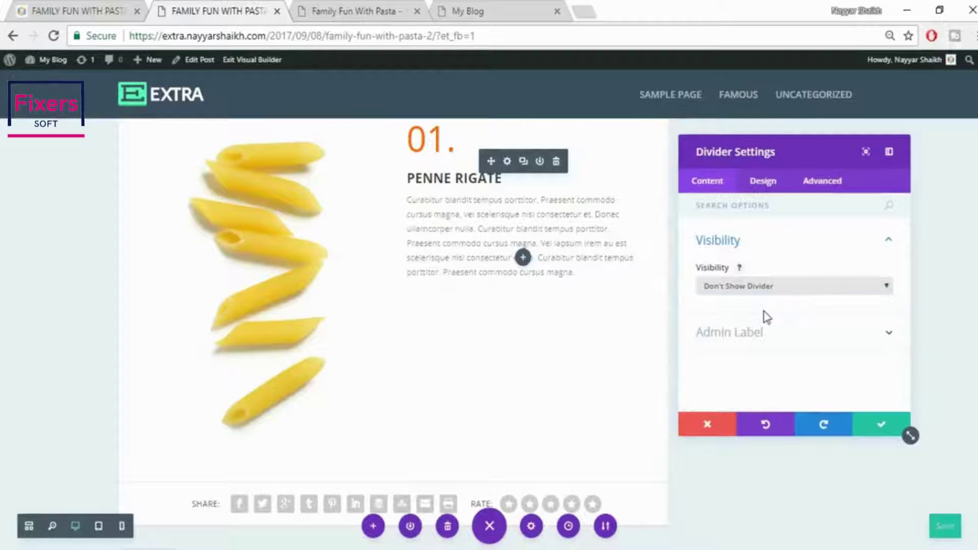
Give the divider line colour #c4c4c4, save it, and compare with the live post
{"action": "left_click", "coordinate": [751, 183]}
{"action": "left_click", "coordinate": [797, 244]}
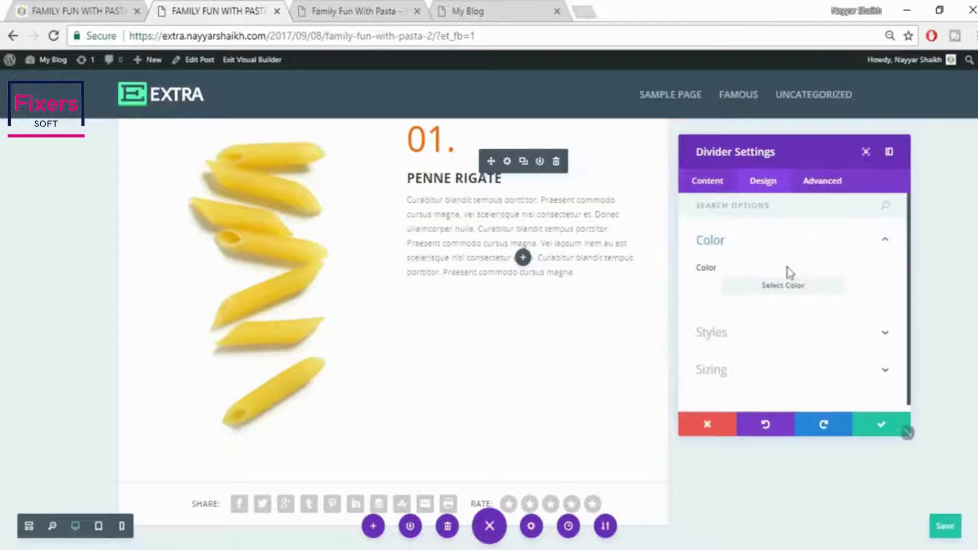
{"action": "left_click", "coordinate": [785, 287]}
{"action": "left_click", "coordinate": [711, 331]}
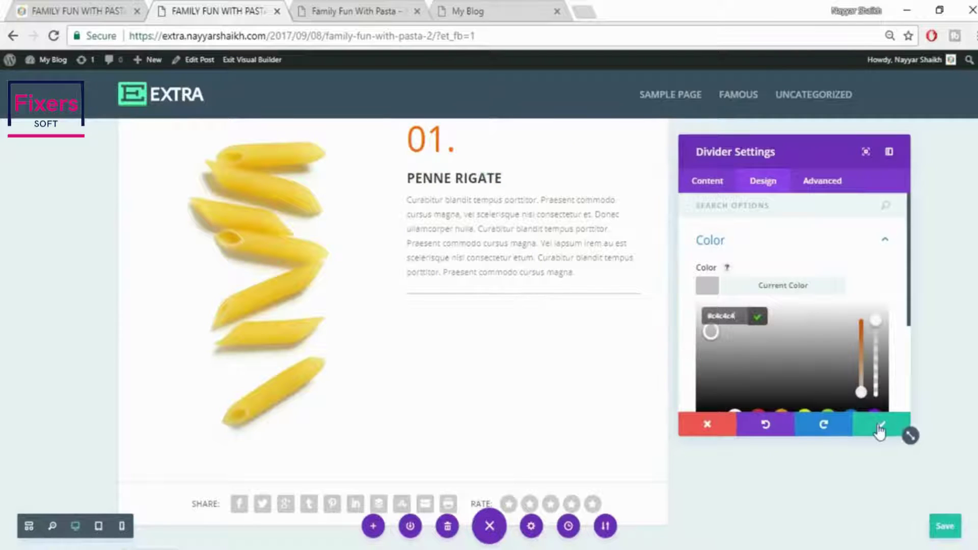
{"action": "left_click", "coordinate": [880, 427]}
{"action": "scroll", "coordinate": [878, 428], "scroll_direction": "up", "scroll_amount": 1}
{"action": "left_click", "coordinate": [116, 7]}
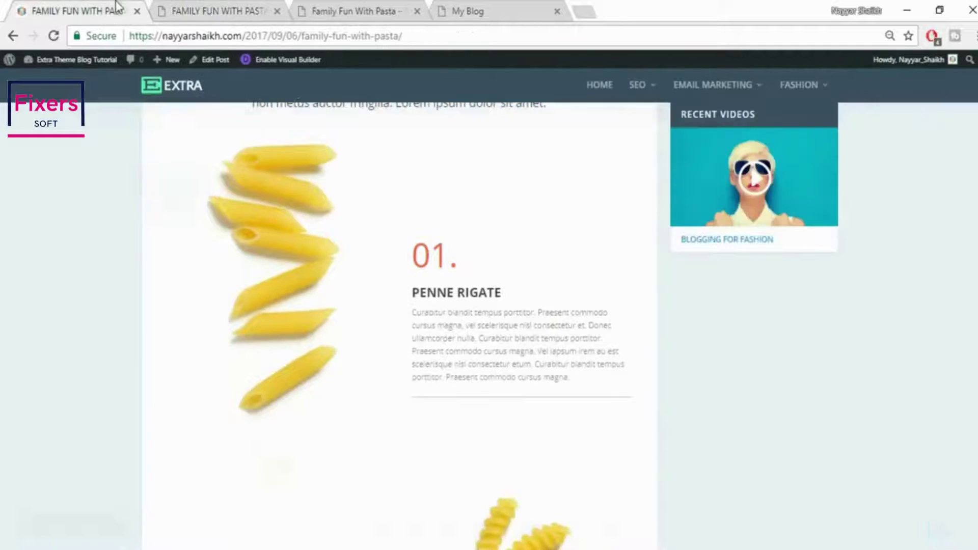
{"action": "scroll", "coordinate": [457, 253], "scroll_direction": "up", "scroll_amount": 1}
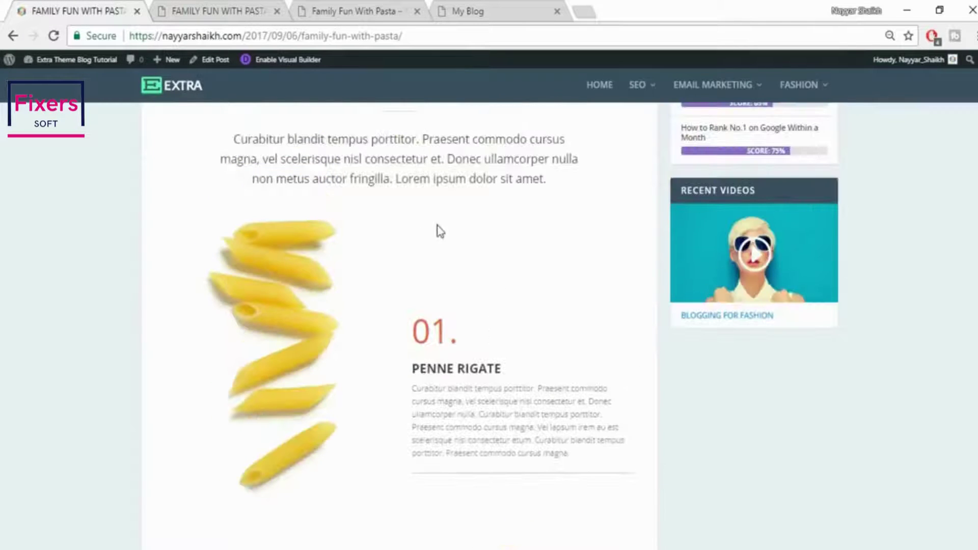
{"action": "left_click", "coordinate": [193, 9]}
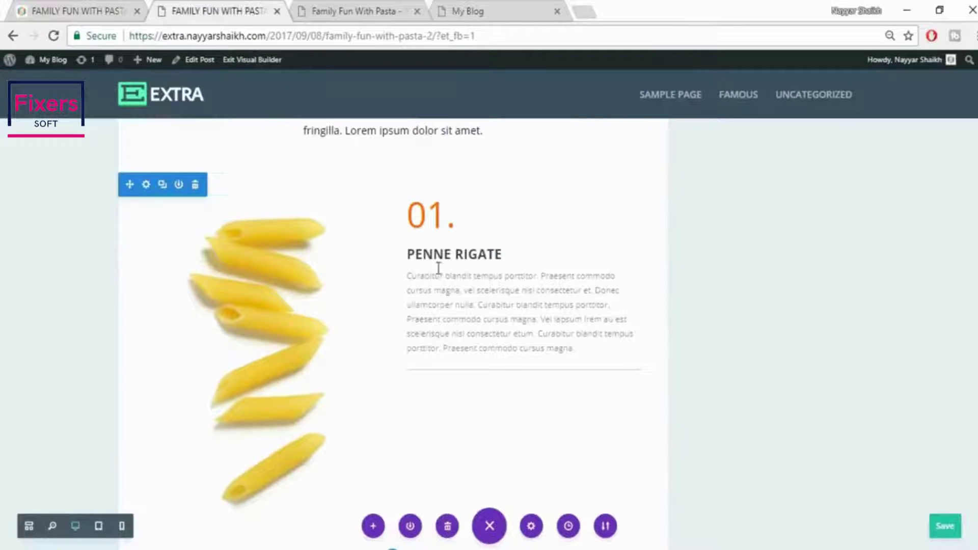
In the Penne Rigate text module's Design spacing, replace the 60 top padding with 150px
{"action": "mouse_move", "coordinate": [458, 265]}
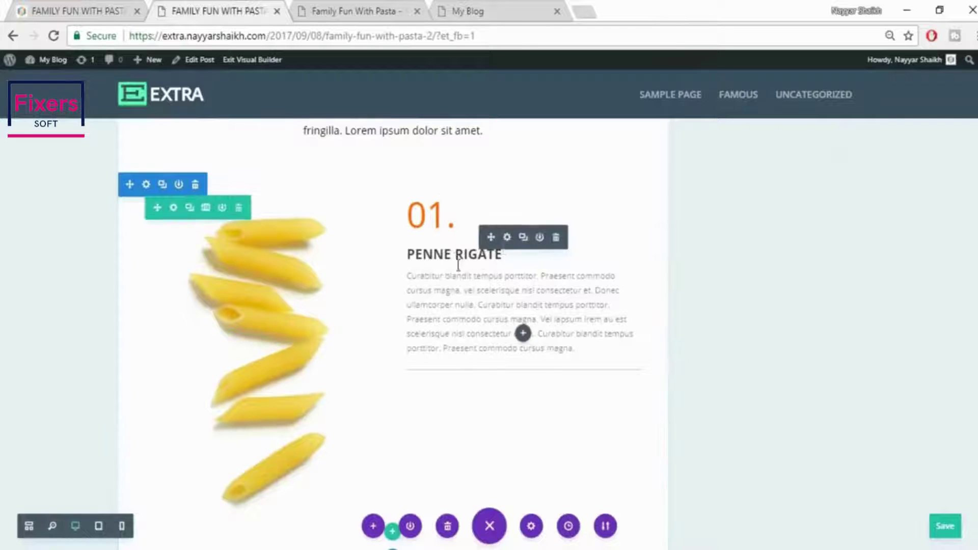
{"action": "left_click", "coordinate": [507, 237]}
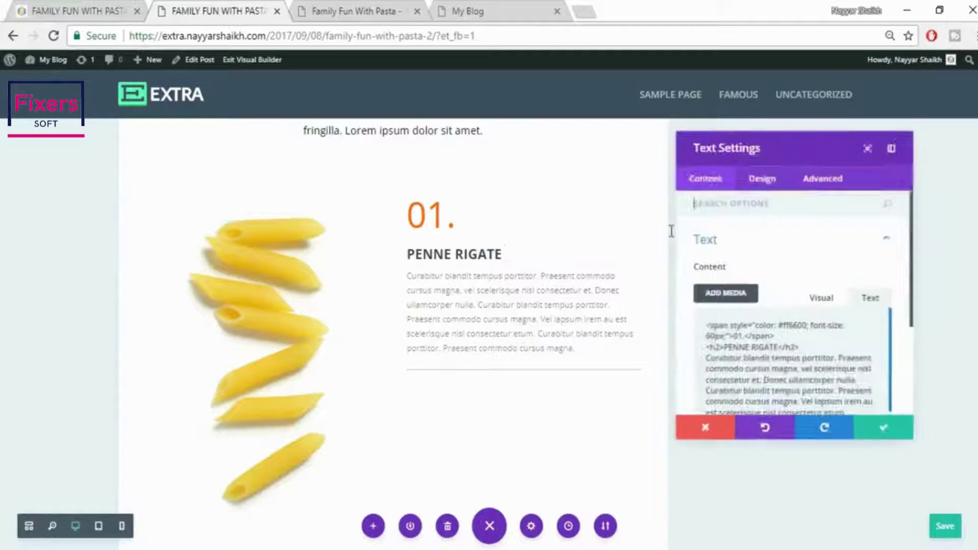
{"action": "left_click", "coordinate": [775, 183]}
{"action": "scroll", "coordinate": [835, 326], "scroll_direction": "down", "scroll_amount": 1}
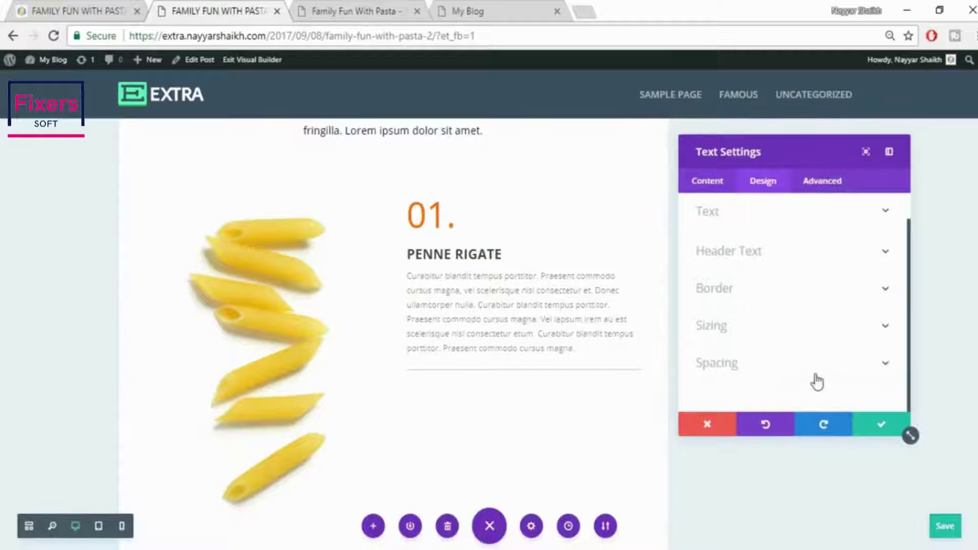
{"action": "left_click", "coordinate": [817, 379]}
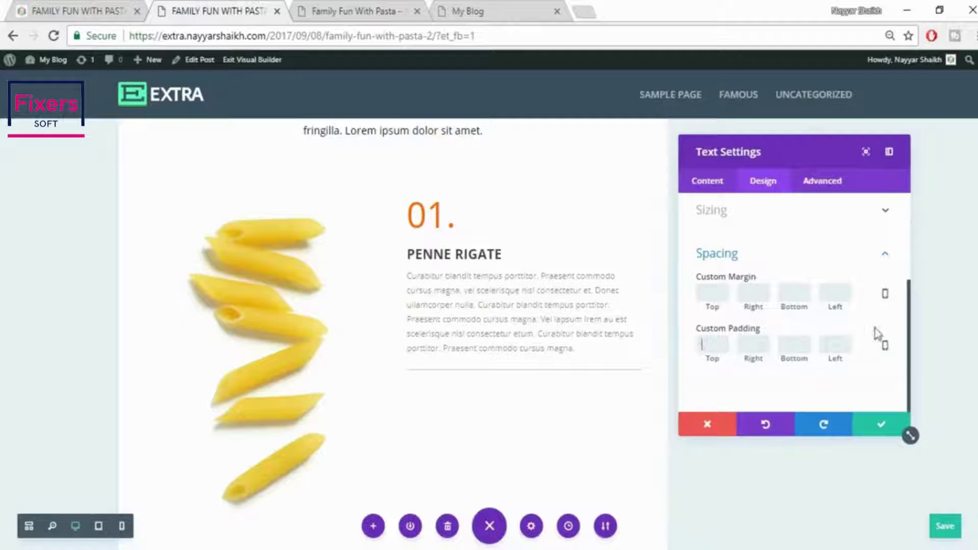
{"action": "type", "text": "60"}
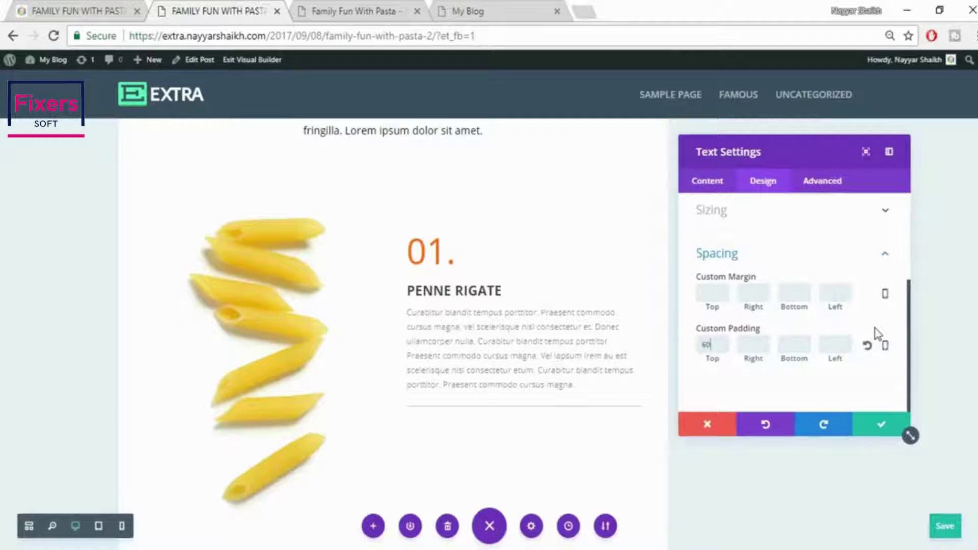
{"action": "key", "text": "BackSpace"}
{"action": "key", "text": "BackSpace"}
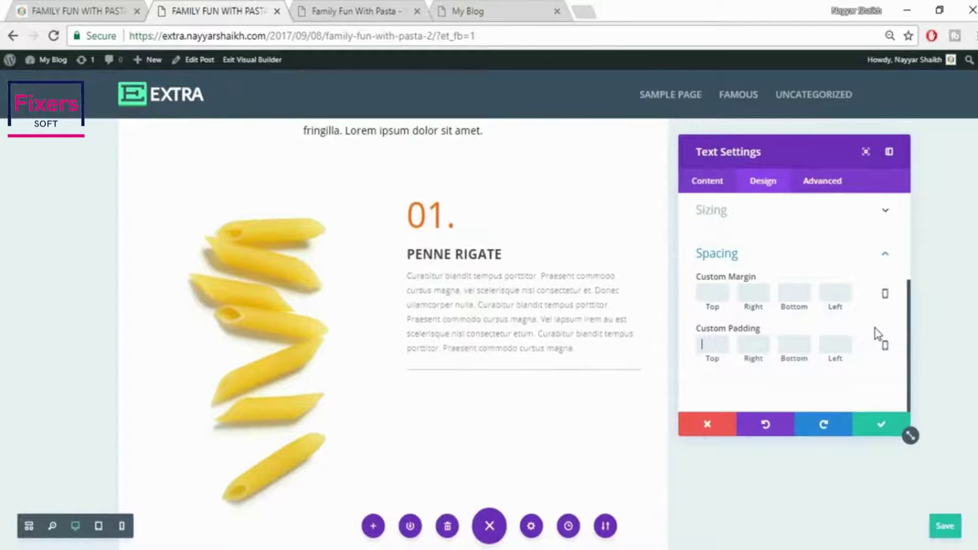
{"action": "type", "text": "150"}
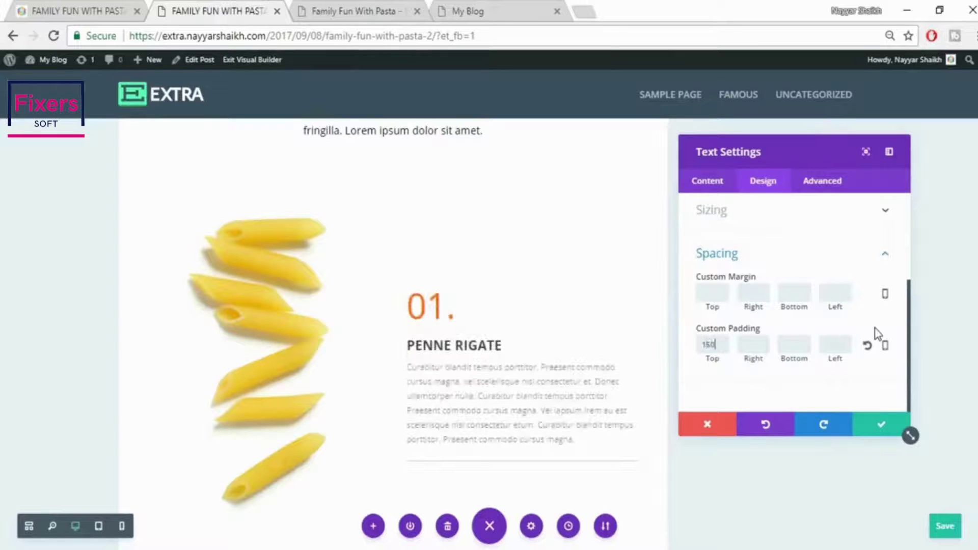
{"action": "scroll", "coordinate": [527, 253], "scroll_direction": "down", "scroll_amount": 1}
{"action": "scroll", "coordinate": [527, 264], "scroll_direction": "up", "scroll_amount": 3}
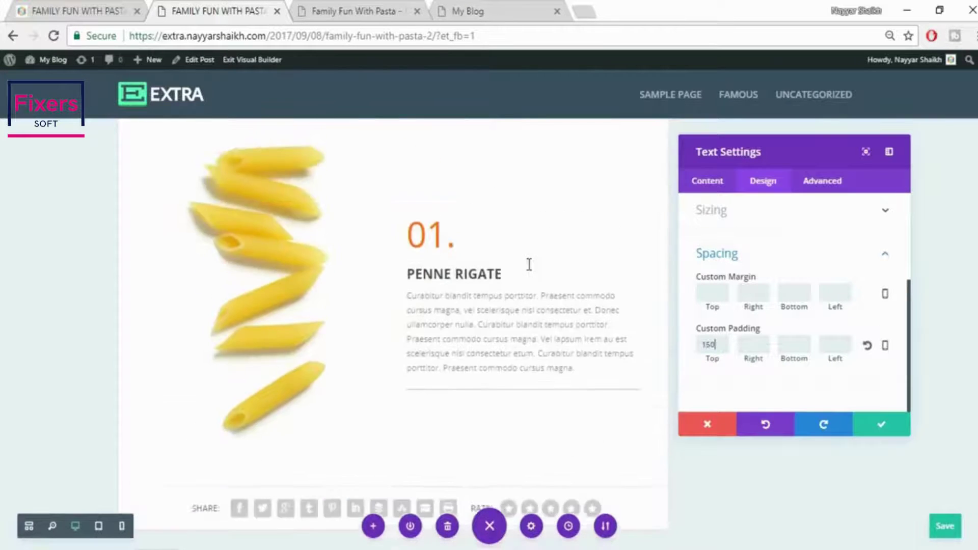
Check against the live post, raise the top padding to 200px, and save the text settings
{"action": "left_click", "coordinate": [101, 8]}
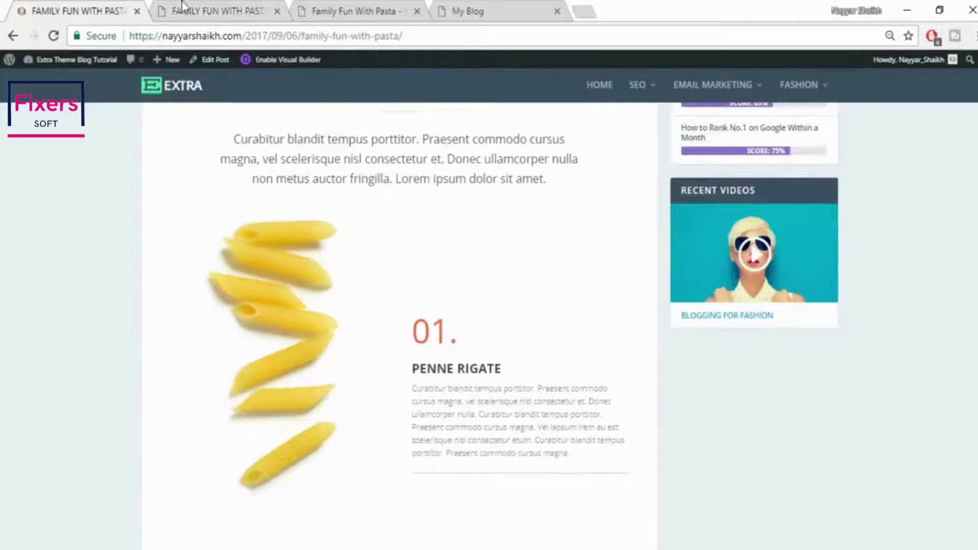
{"action": "left_click", "coordinate": [201, 11]}
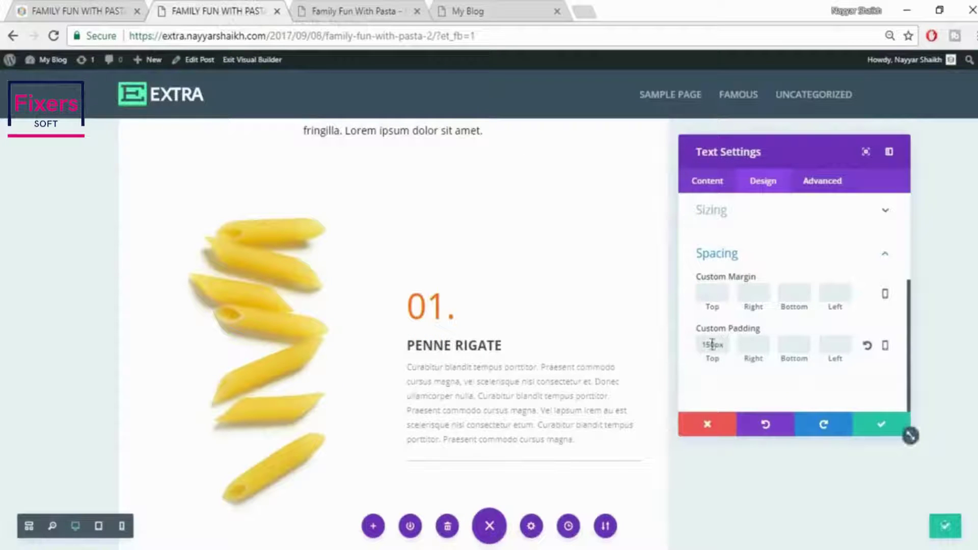
{"action": "left_click_drag", "start_coordinate": [712, 345], "coordinate": [657, 334]}
{"action": "type", "text": "20"}
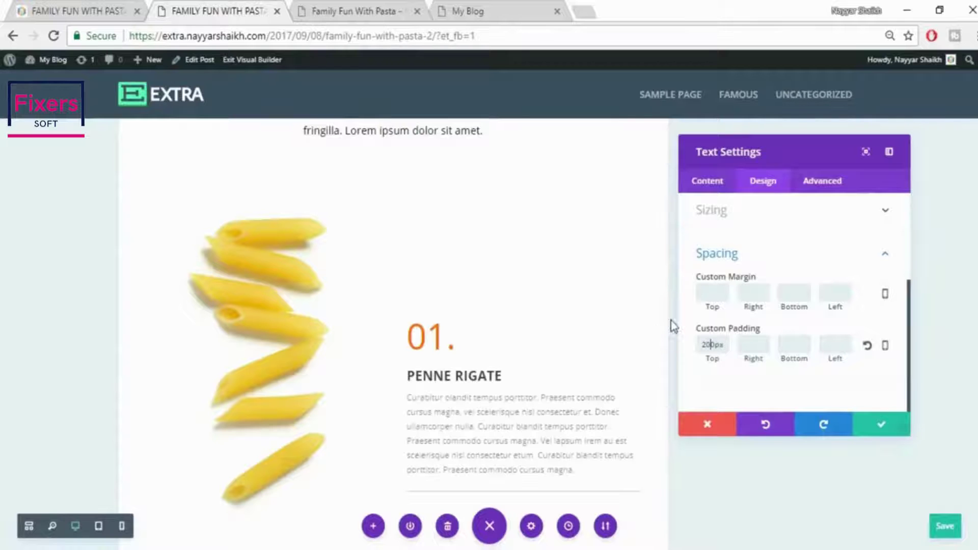
{"action": "scroll", "coordinate": [662, 329], "scroll_direction": "down", "scroll_amount": 2}
{"action": "left_click", "coordinate": [82, 6]}
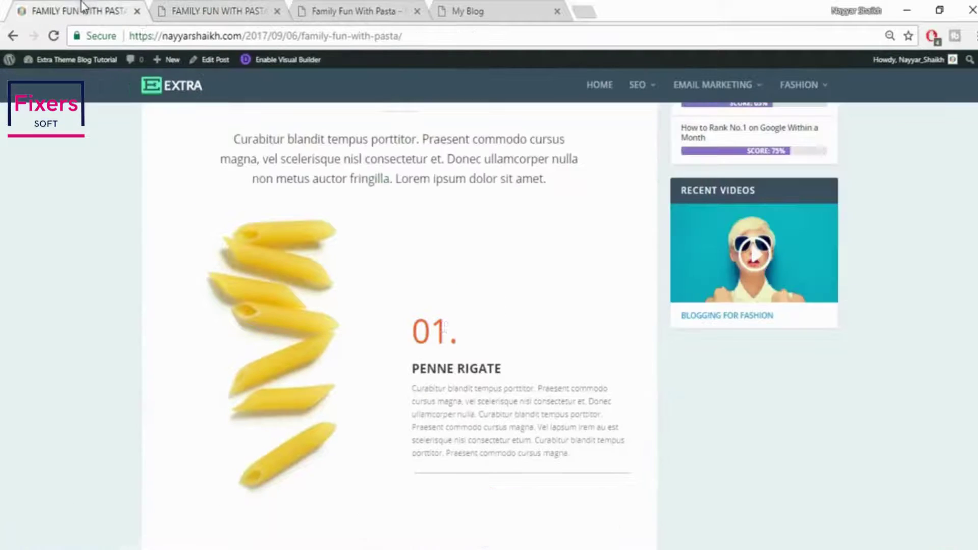
{"action": "left_click", "coordinate": [169, 1]}
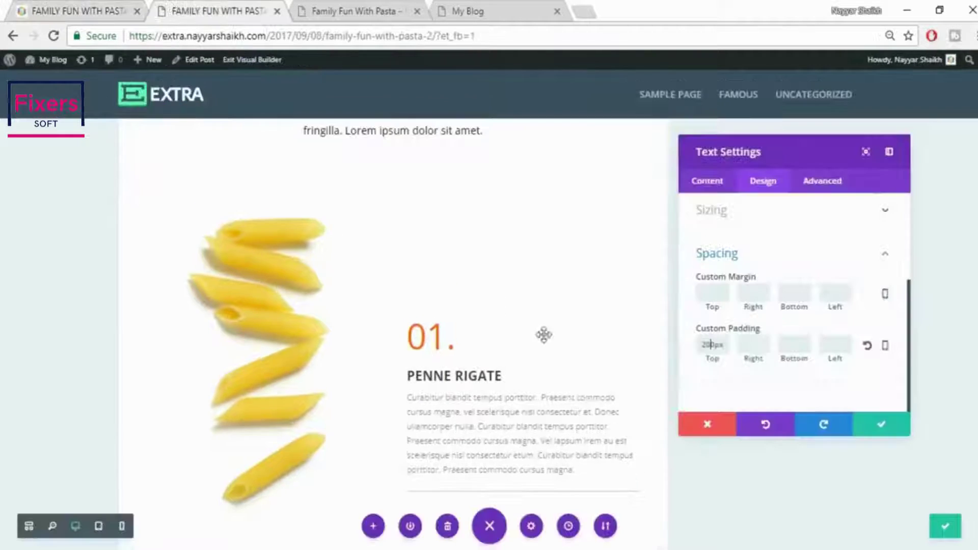
{"action": "left_click", "coordinate": [886, 427]}
{"action": "scroll", "coordinate": [831, 430], "scroll_direction": "up", "scroll_amount": 2}
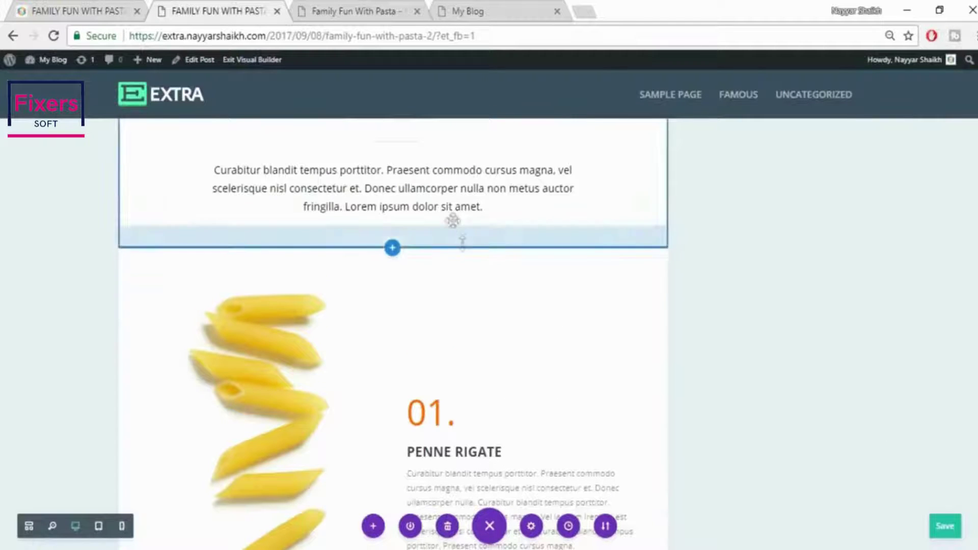
Remove the intro section's bottom padding and shrink the Penne Rigate row's top padding
{"action": "key", "text": "ctrl+shift+Tab"}
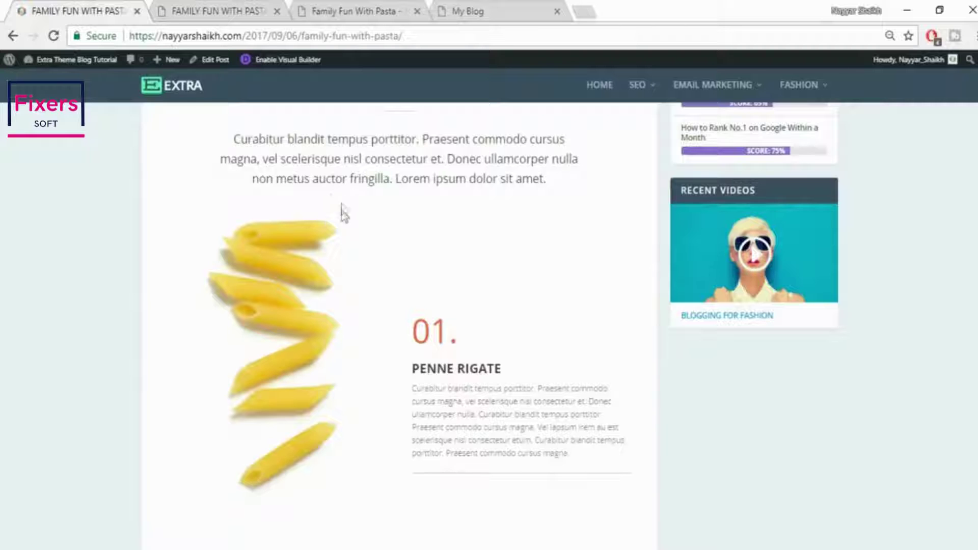
{"action": "left_click", "coordinate": [218, 6]}
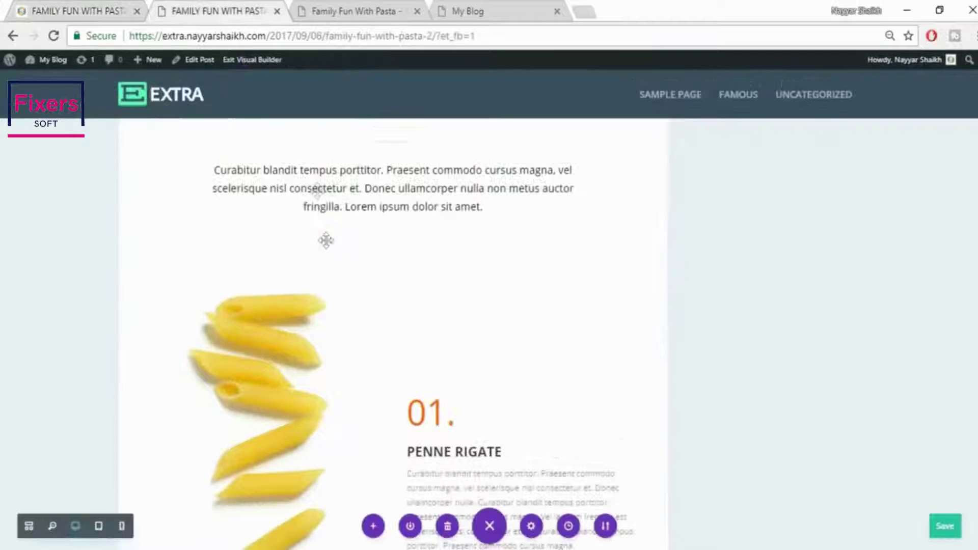
{"action": "left_click_drag", "start_coordinate": [438, 241], "coordinate": [444, 168]}
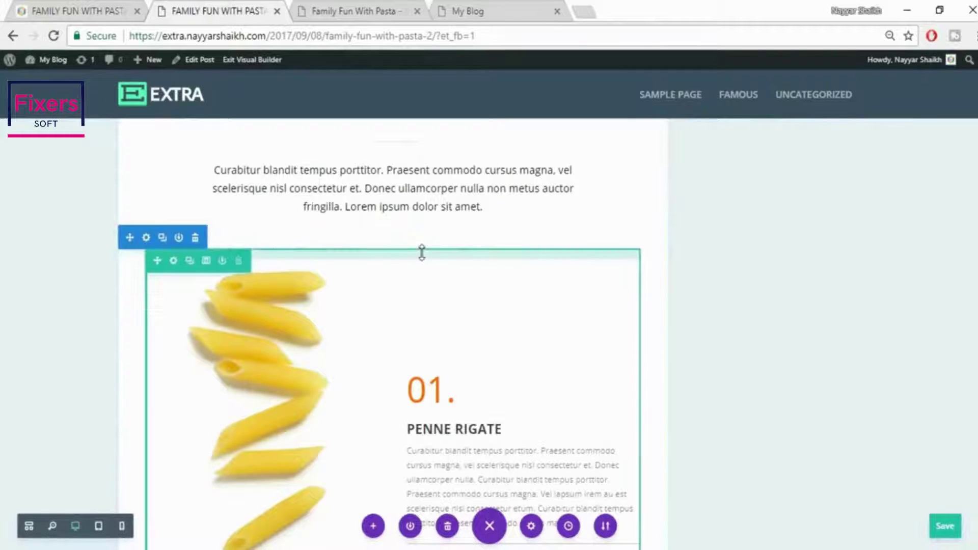
{"action": "left_click_drag", "start_coordinate": [422, 244], "coordinate": [429, 200]}
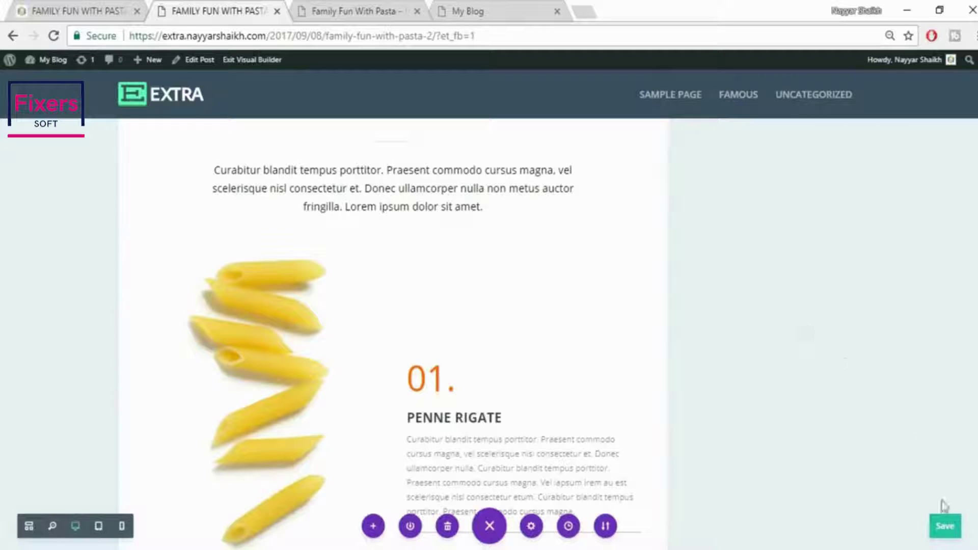
Compare the adjusted spacing with the live pasta post, then return to the builder
{"action": "scroll", "coordinate": [777, 358], "scroll_direction": "down", "scroll_amount": 5}
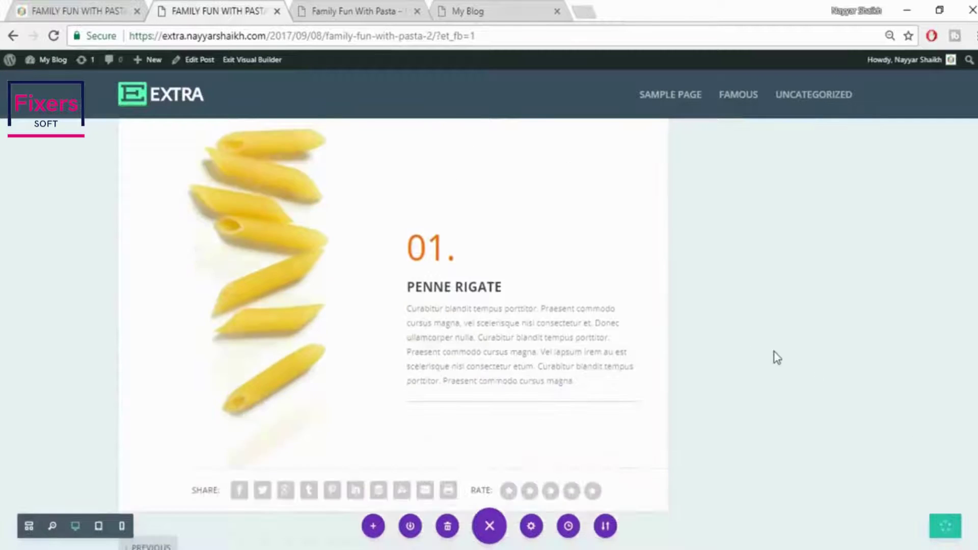
{"action": "left_click", "coordinate": [47, 5]}
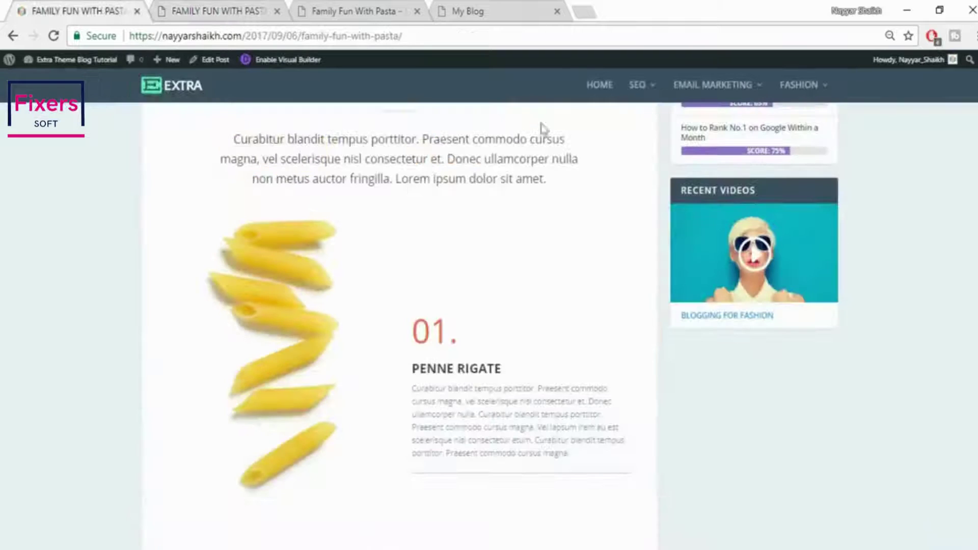
{"action": "scroll", "coordinate": [637, 331], "scroll_direction": "down", "scroll_amount": 5}
{"action": "scroll", "coordinate": [637, 331], "scroll_direction": "down", "scroll_amount": 3}
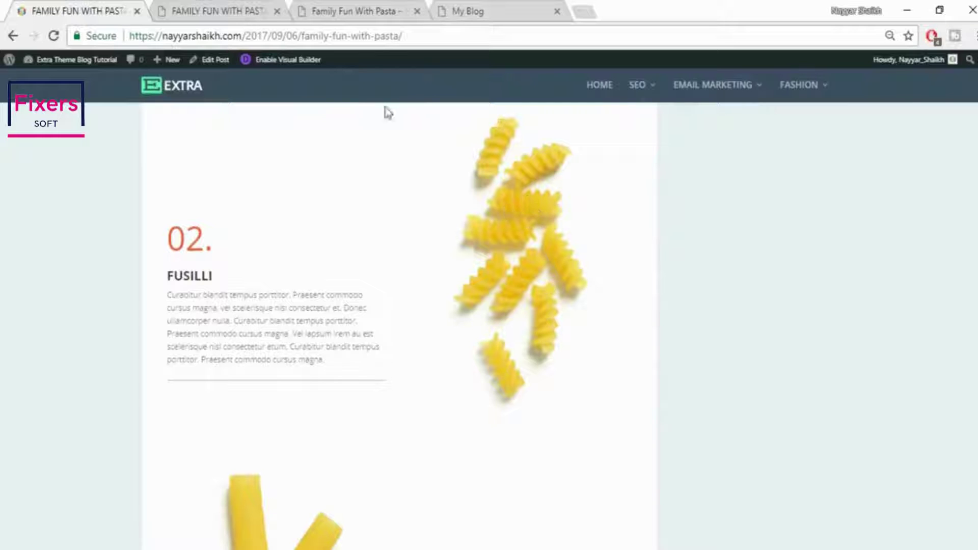
{"action": "left_click", "coordinate": [214, 7]}
{"action": "scroll", "coordinate": [681, 331], "scroll_direction": "up", "scroll_amount": 3}
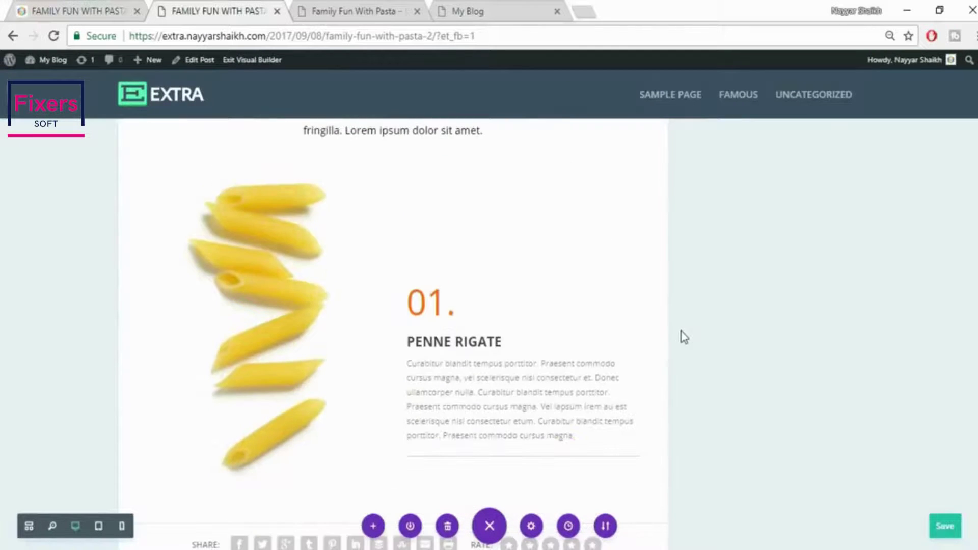
{"action": "mouse_move", "coordinate": [280, 209]}
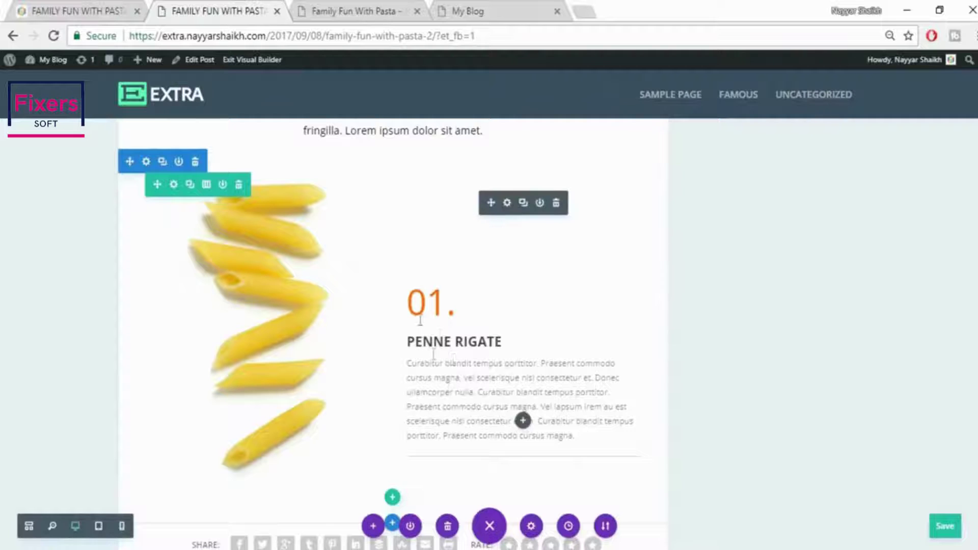
Duplicate the Penne Rigate row and check the live Fusilli section's layout
{"action": "left_click", "coordinate": [191, 194]}
{"action": "scroll", "coordinate": [774, 349], "scroll_direction": "down", "scroll_amount": 4}
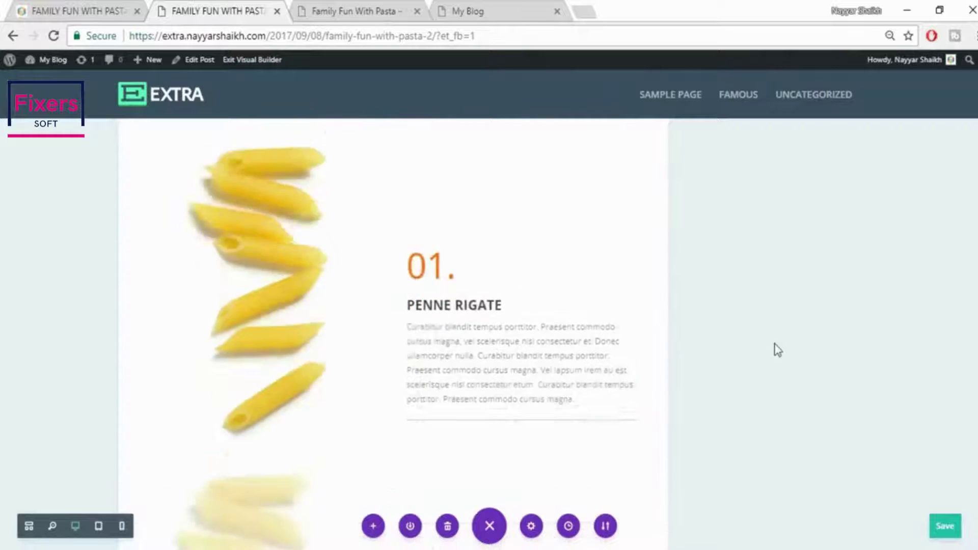
{"action": "scroll", "coordinate": [480, 418], "scroll_direction": "up", "scroll_amount": 7}
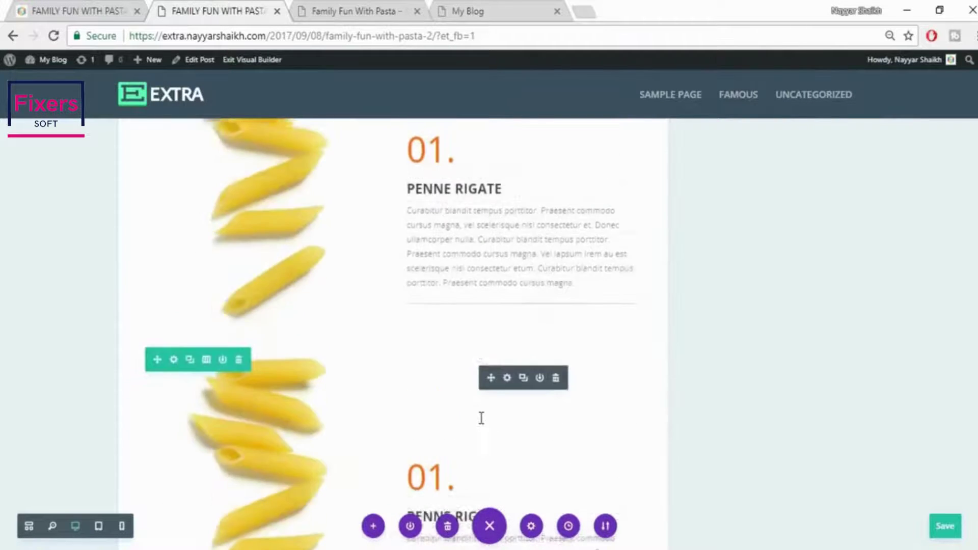
{"action": "scroll", "coordinate": [295, 310], "scroll_direction": "down", "scroll_amount": 5}
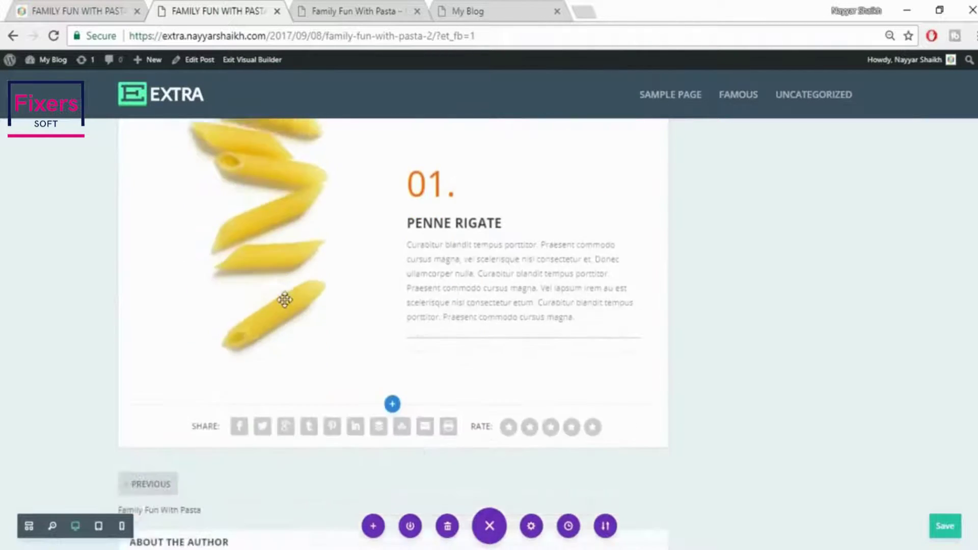
{"action": "scroll", "coordinate": [284, 299], "scroll_direction": "up", "scroll_amount": 2}
{"action": "left_click", "coordinate": [87, 7]}
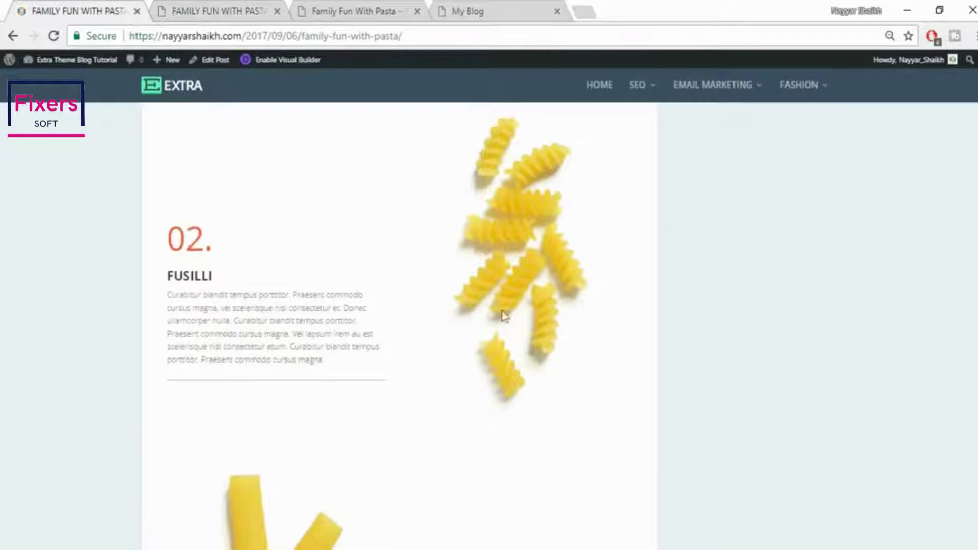
{"action": "left_click", "coordinate": [274, 6]}
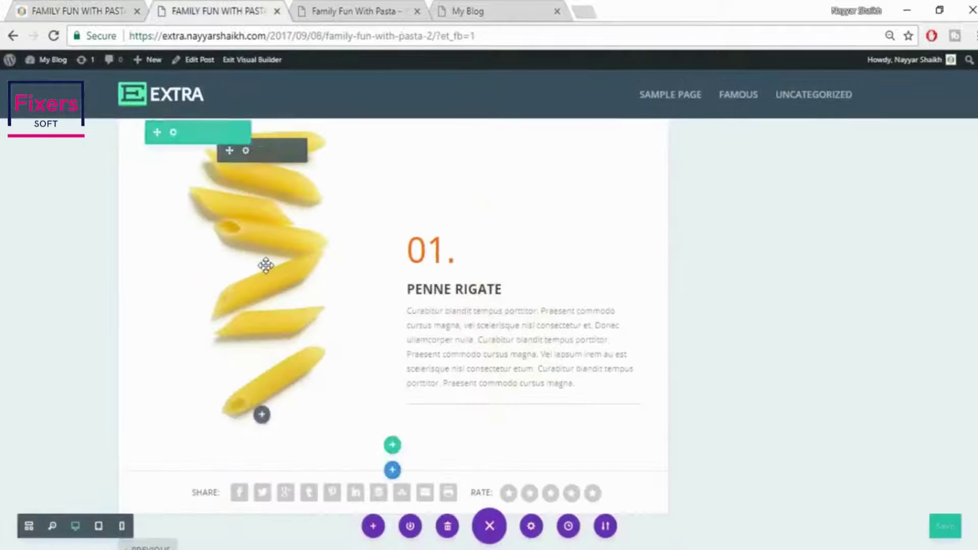
In the copy, move the image to the right column and the text and divider to the left
{"action": "left_click_drag", "start_coordinate": [345, 273], "coordinate": [524, 287]}
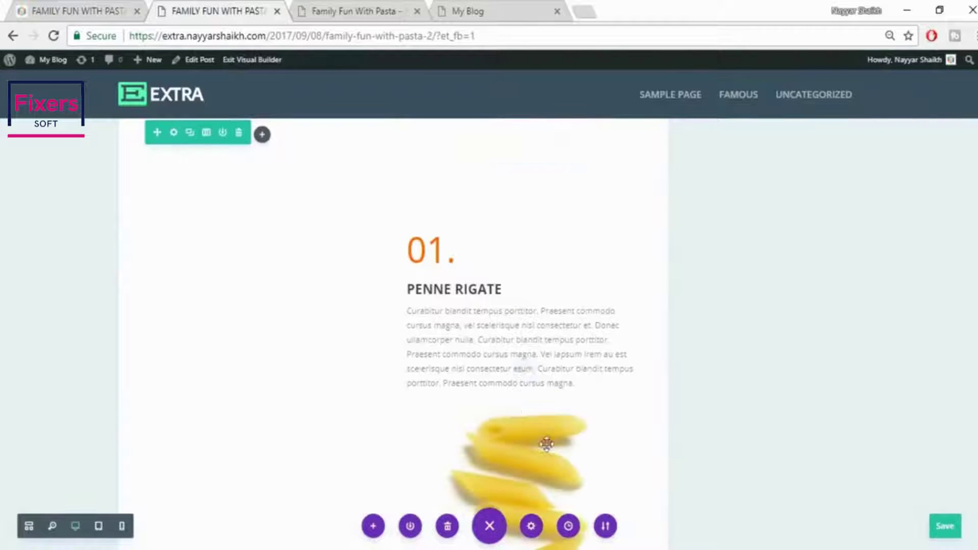
{"action": "scroll", "coordinate": [535, 433], "scroll_direction": "down", "scroll_amount": 2}
{"action": "scroll", "coordinate": [524, 424], "scroll_direction": "up", "scroll_amount": 2}
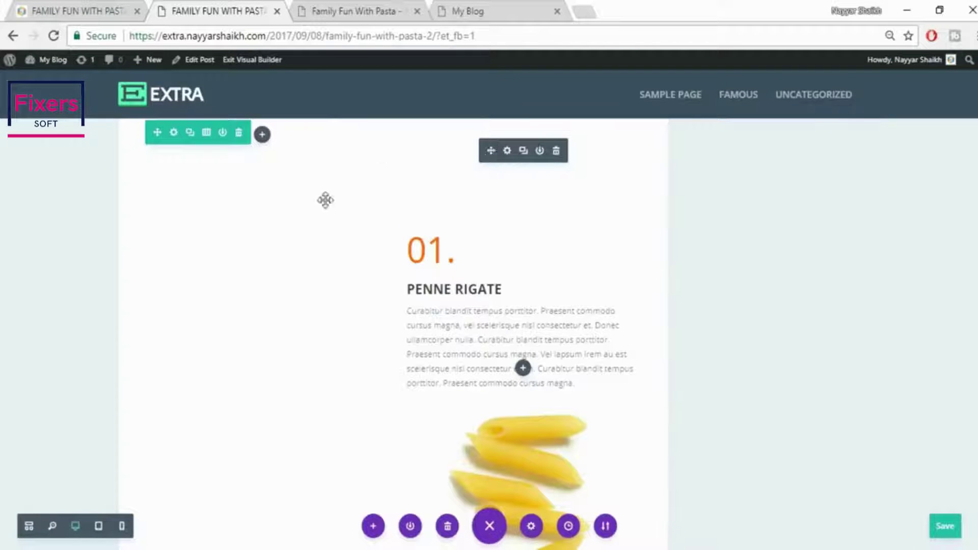
{"action": "left_click_drag", "start_coordinate": [325, 200], "coordinate": [270, 222]}
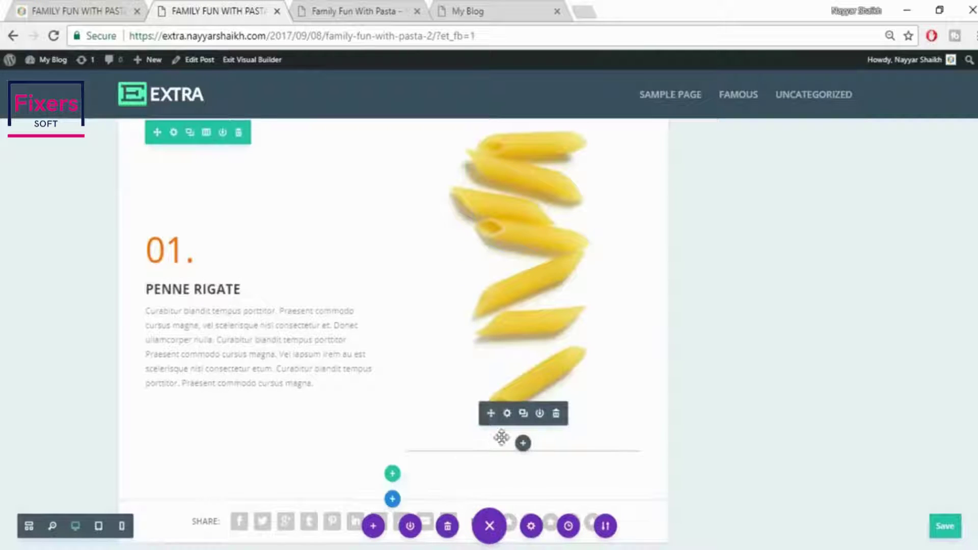
{"action": "left_click_drag", "start_coordinate": [487, 414], "coordinate": [211, 393]}
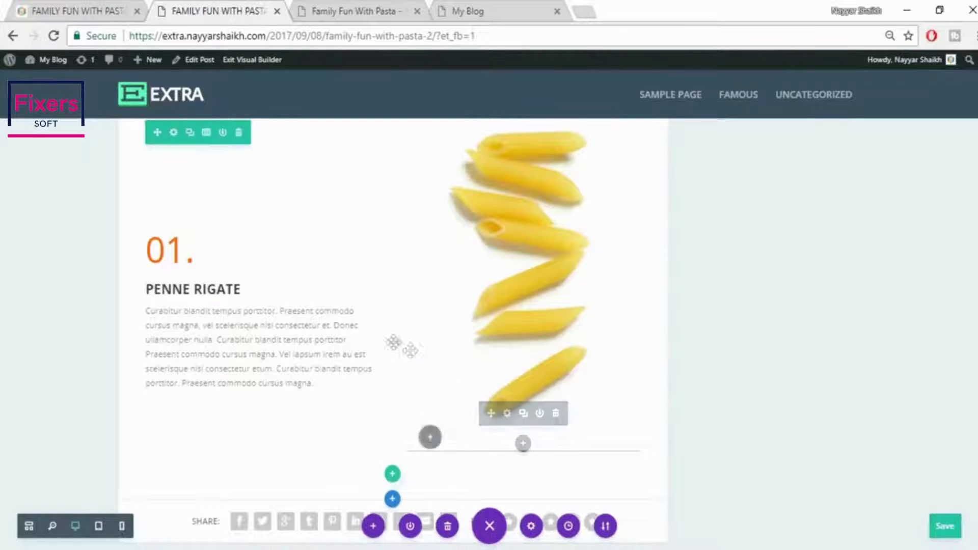
{"action": "left_click_drag", "start_coordinate": [291, 333], "coordinate": [233, 378]}
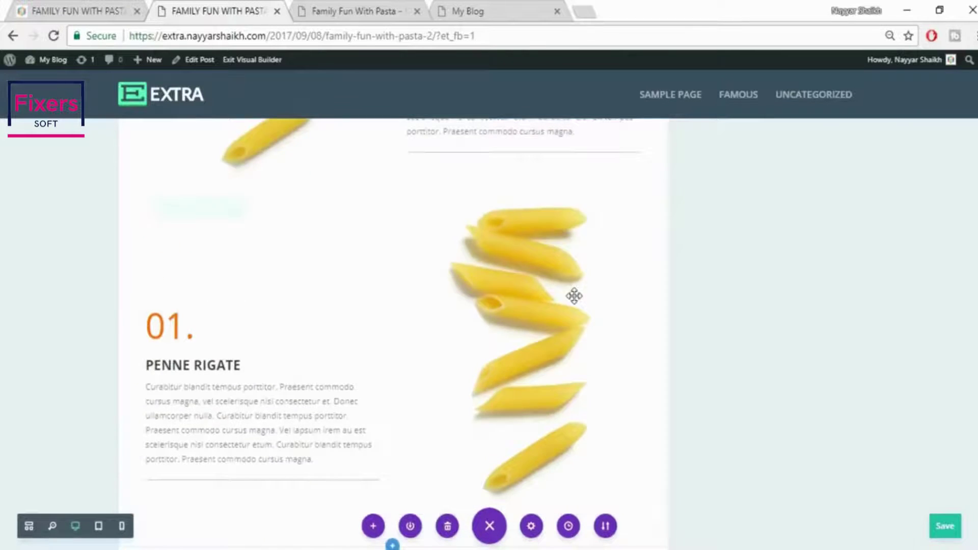
{"action": "scroll", "coordinate": [572, 301], "scroll_direction": "down", "scroll_amount": 3}
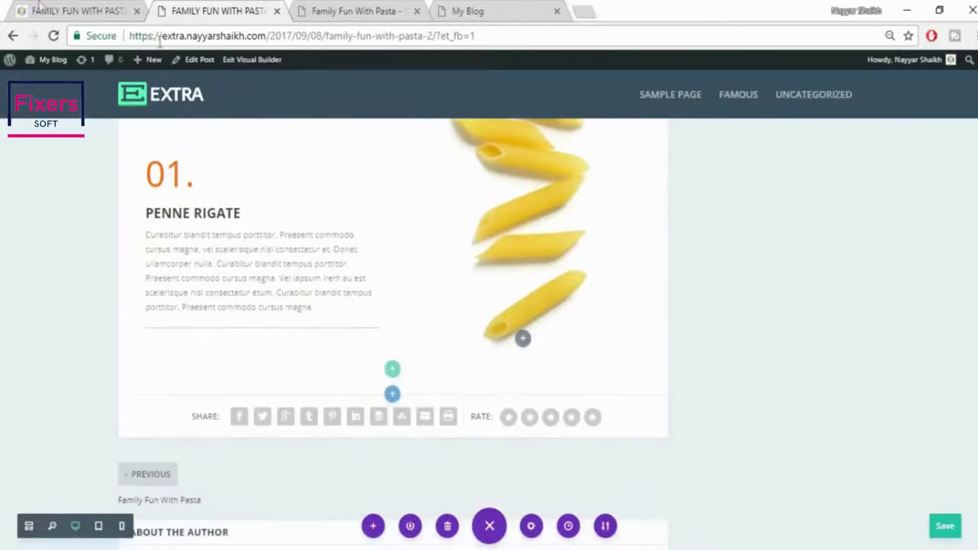
{"action": "left_click", "coordinate": [45, 7]}
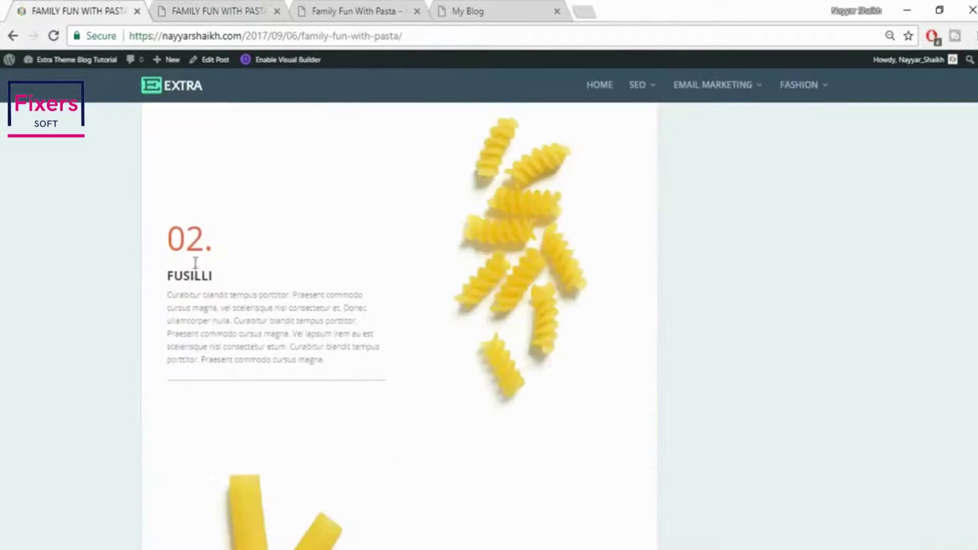
Change the copy's 01. to 02. and replace PENNE RIGATE with FUSILLI from the live post
{"action": "key", "text": "ctrl+Tab"}
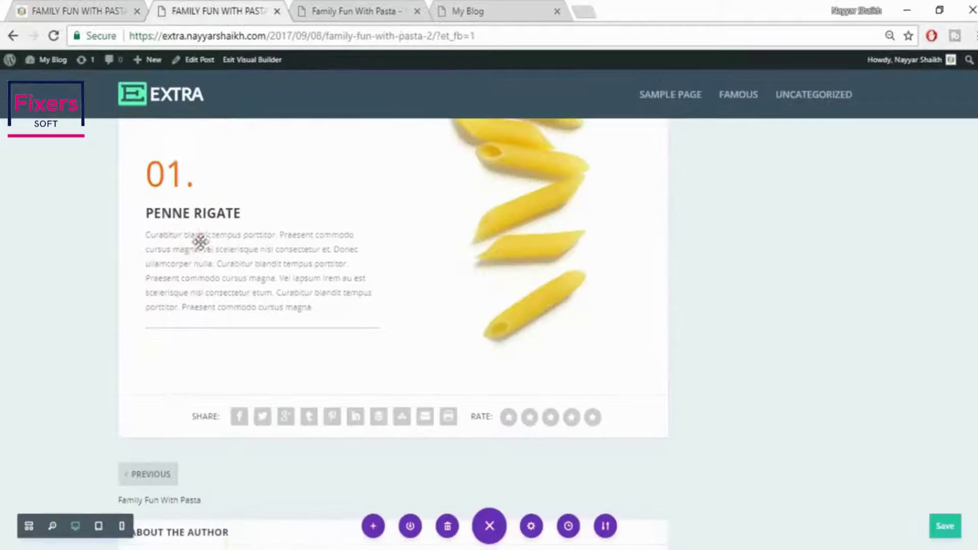
{"action": "double_click", "coordinate": [179, 174]}
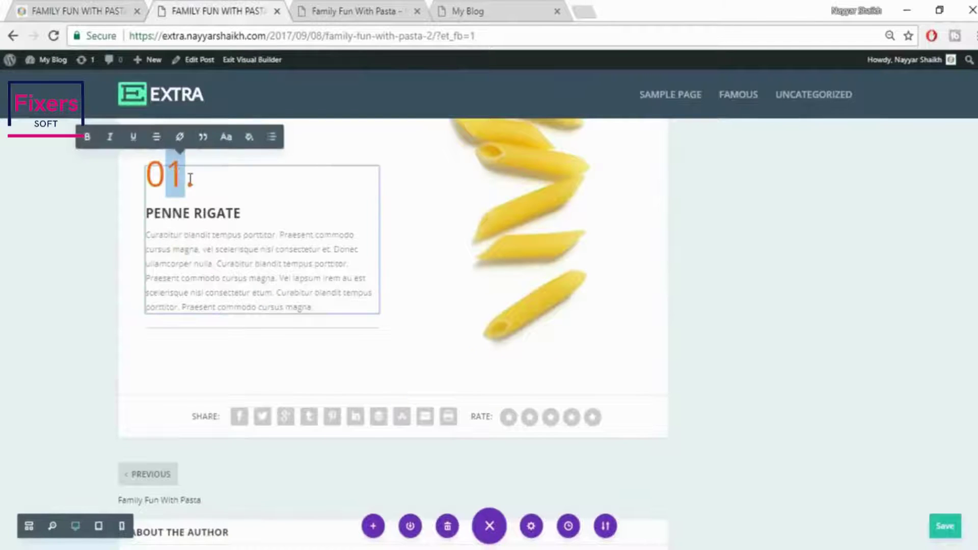
{"action": "type", "text": "02"}
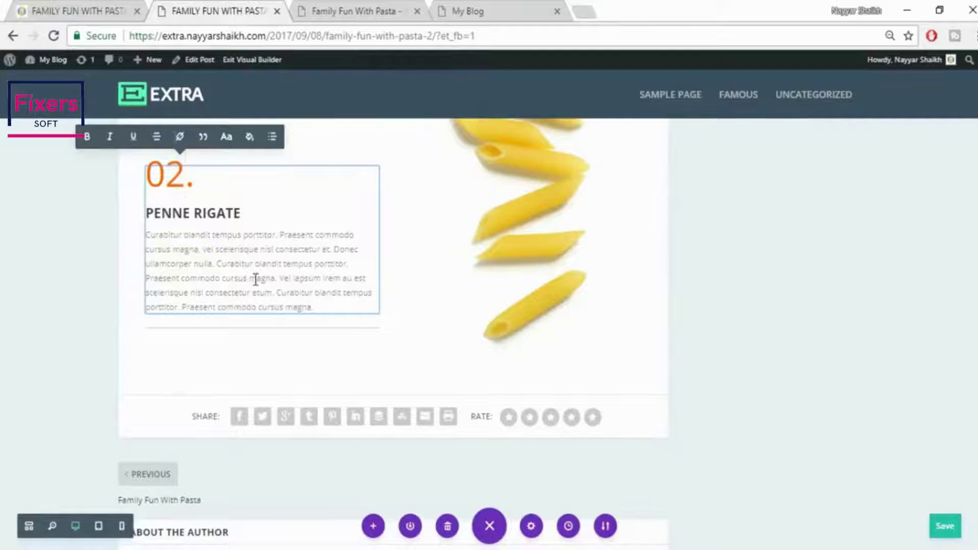
{"action": "left_click", "coordinate": [85, 6]}
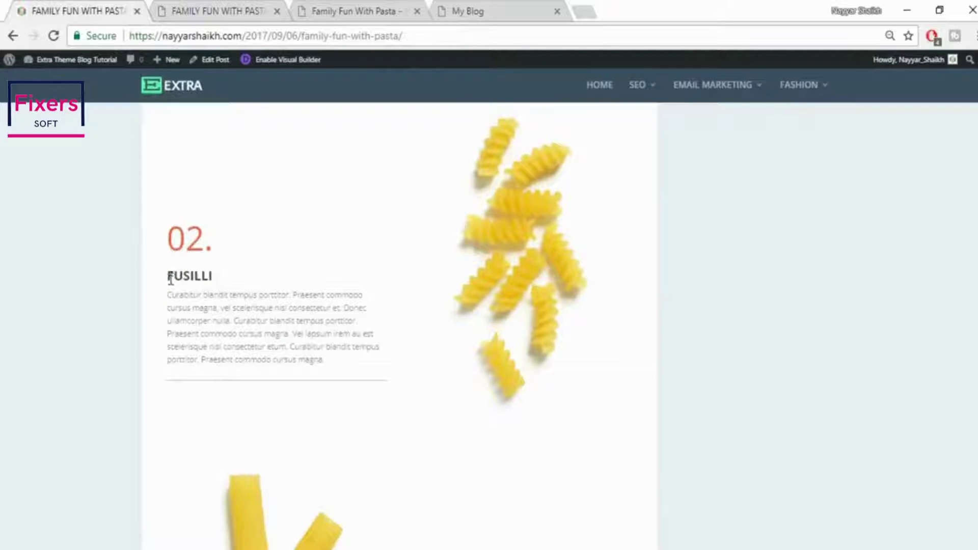
{"action": "left_click_drag", "start_coordinate": [194, 279], "coordinate": [219, 283]}
{"action": "key", "text": "ctrl+c"}
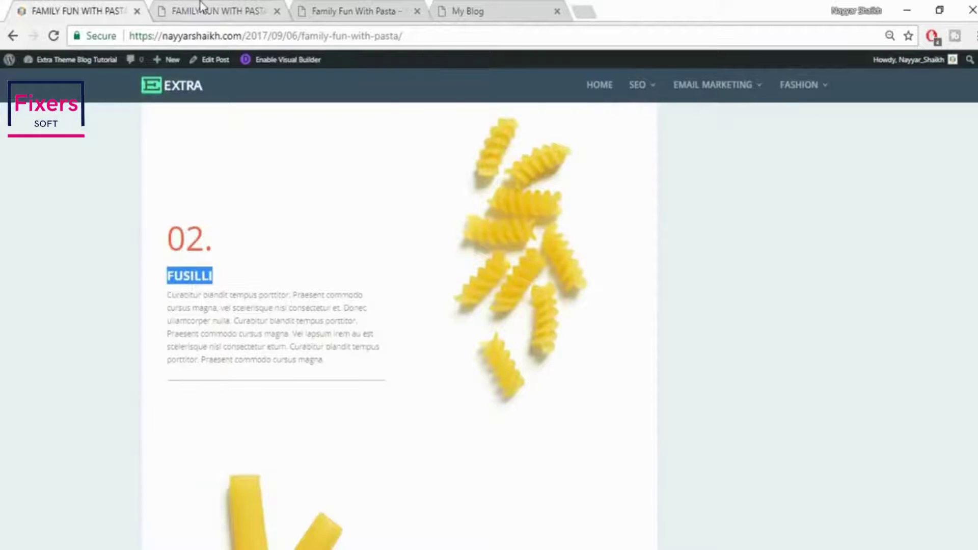
{"action": "left_click", "coordinate": [201, 6]}
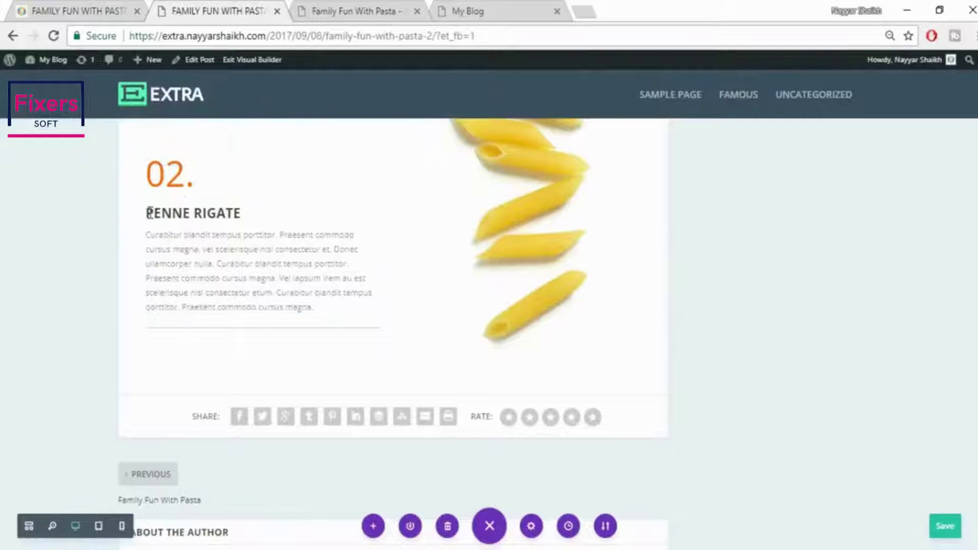
{"action": "left_click_drag", "start_coordinate": [147, 213], "coordinate": [243, 215]}
{"action": "key", "text": "ctrl+v"}
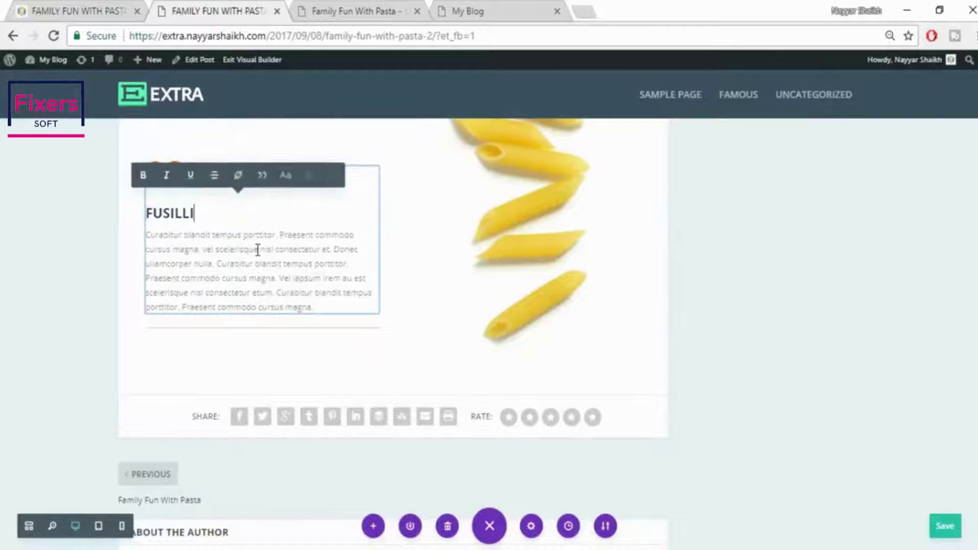
{"action": "left_click", "coordinate": [836, 363]}
{"action": "scroll", "coordinate": [838, 365], "scroll_direction": "up", "scroll_amount": 3}
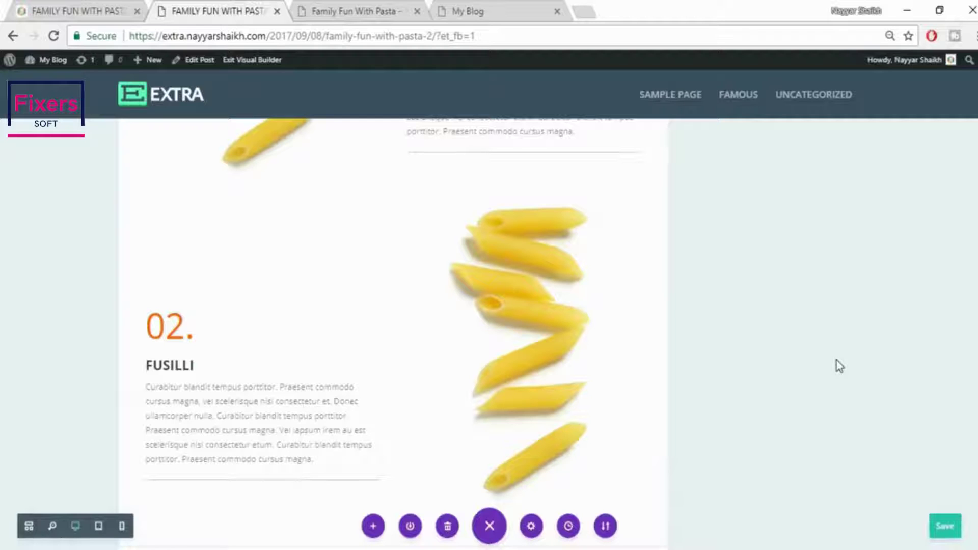
Compare with the published post, then open the FUSILLI row's image module settings
{"action": "mouse_move", "coordinate": [531, 302]}
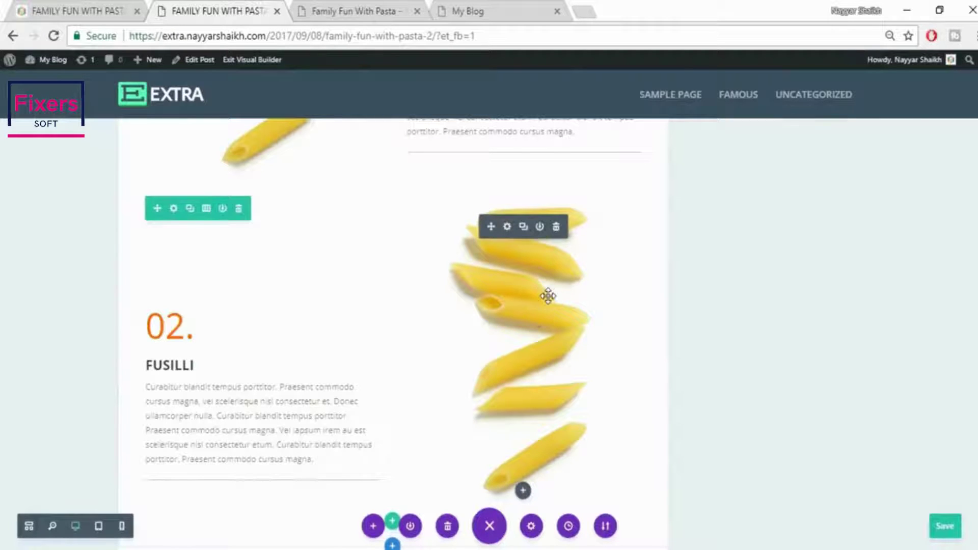
{"action": "left_click", "coordinate": [83, 7]}
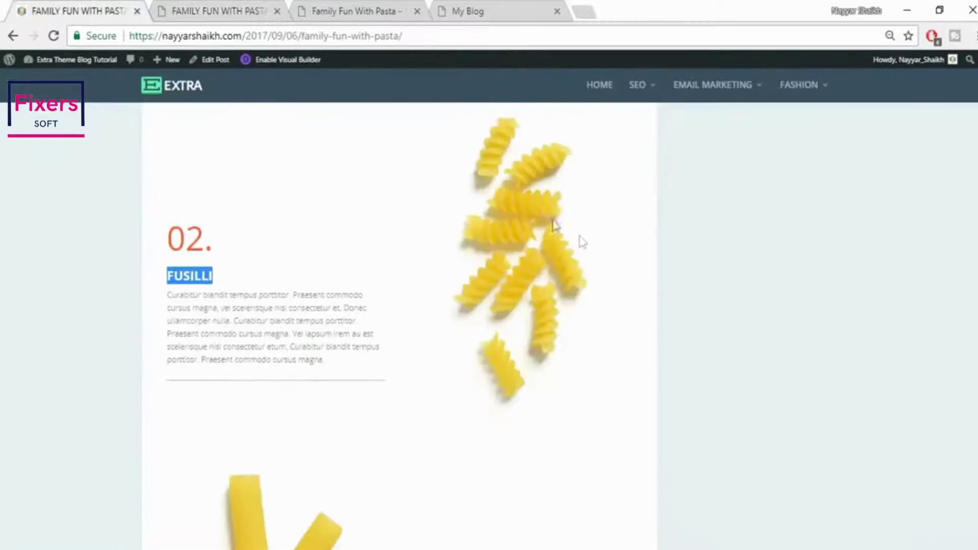
{"action": "left_click", "coordinate": [211, 7]}
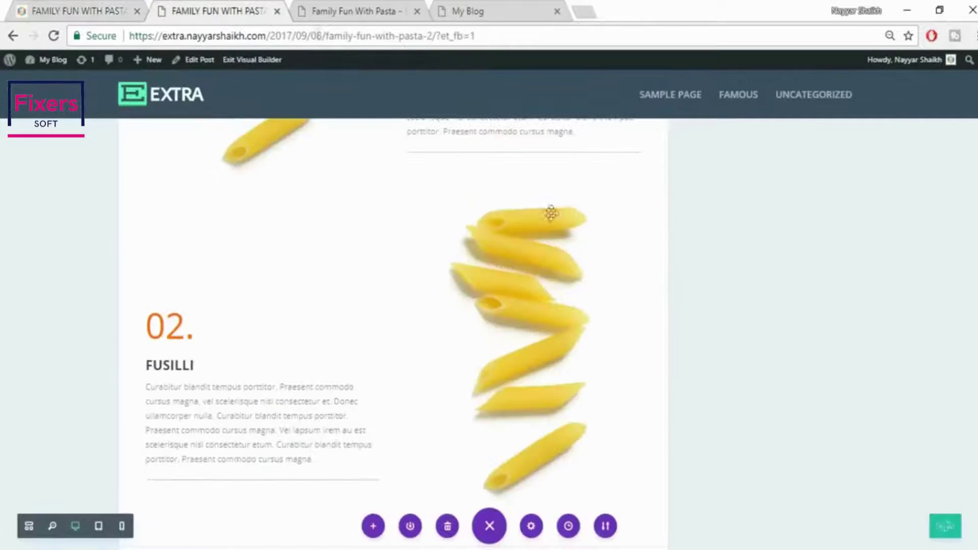
{"action": "mouse_move", "coordinate": [516, 244]}
{"action": "left_click", "coordinate": [507, 226]}
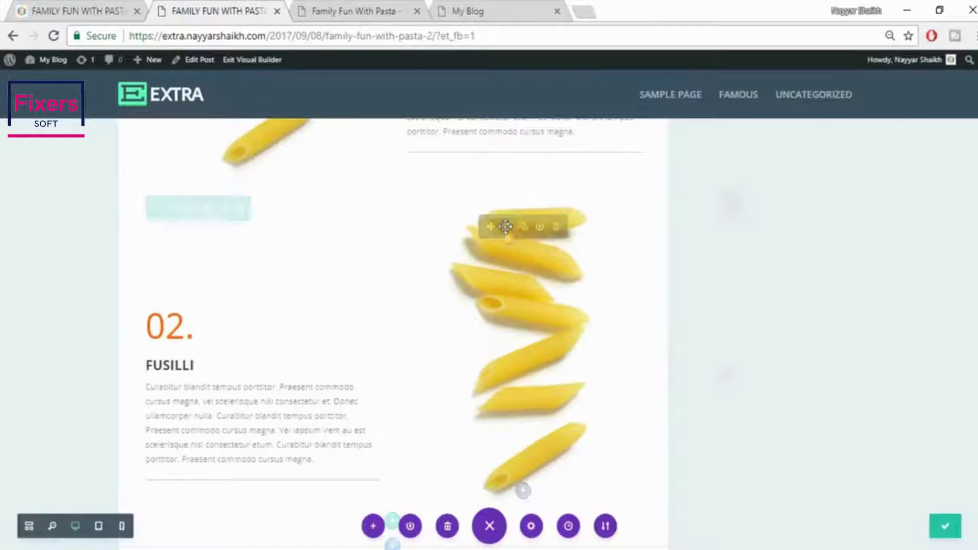
Upload pasta_02.jpg, set it as the FUSILLI image, and save the module
{"action": "left_click", "coordinate": [863, 287]}
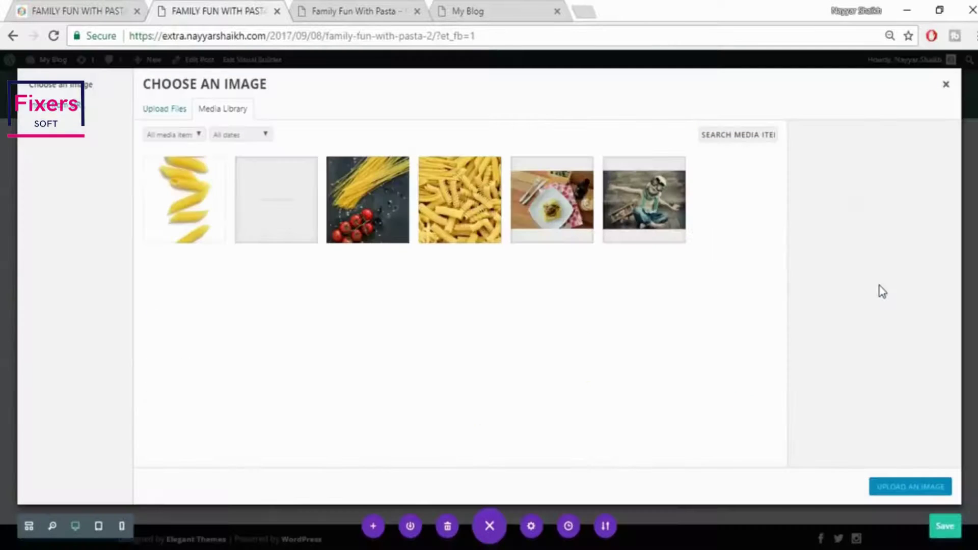
{"action": "left_click", "coordinate": [175, 110]}
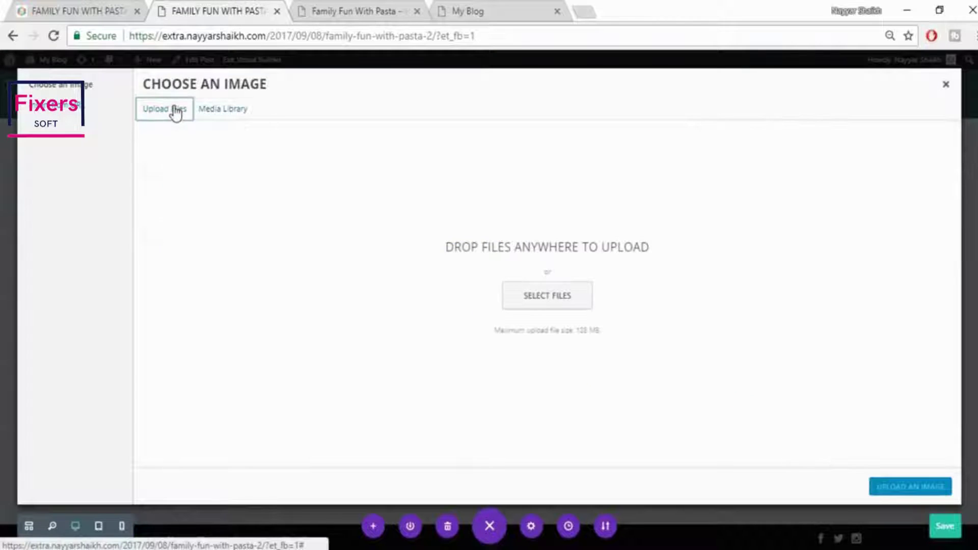
{"action": "left_click", "coordinate": [558, 296]}
{"action": "scroll", "coordinate": [699, 426], "scroll_direction": "down", "scroll_amount": 3}
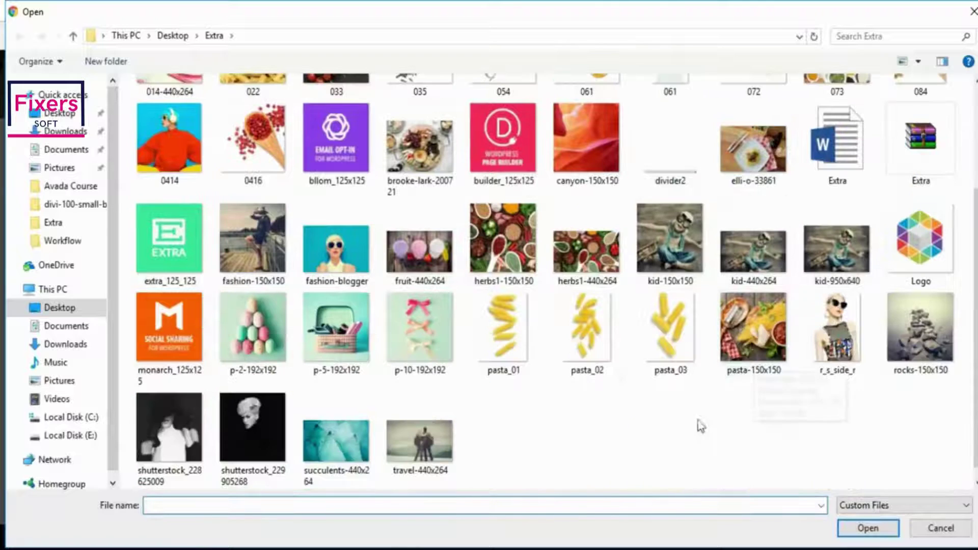
{"action": "left_click", "coordinate": [587, 331]}
{"action": "left_click", "coordinate": [868, 528]}
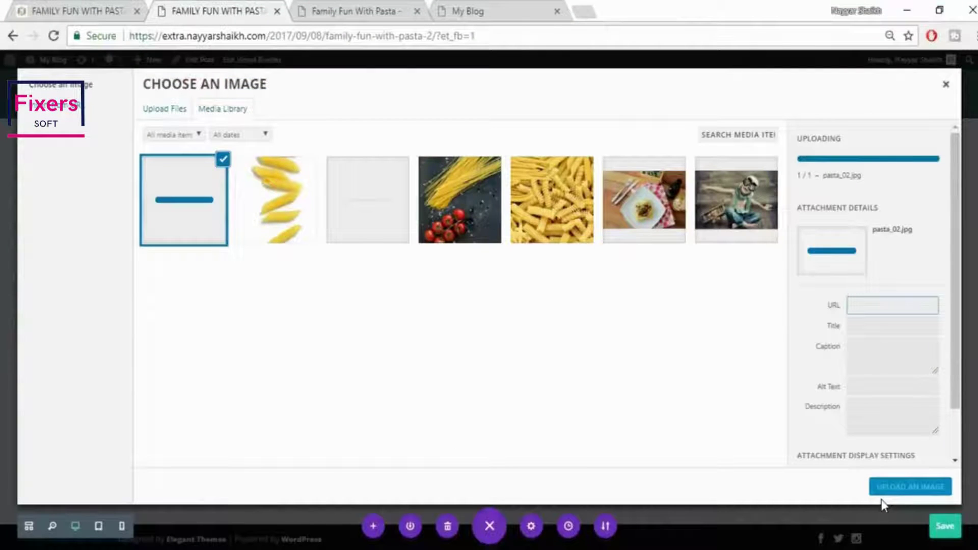
{"action": "left_click", "coordinate": [894, 495]}
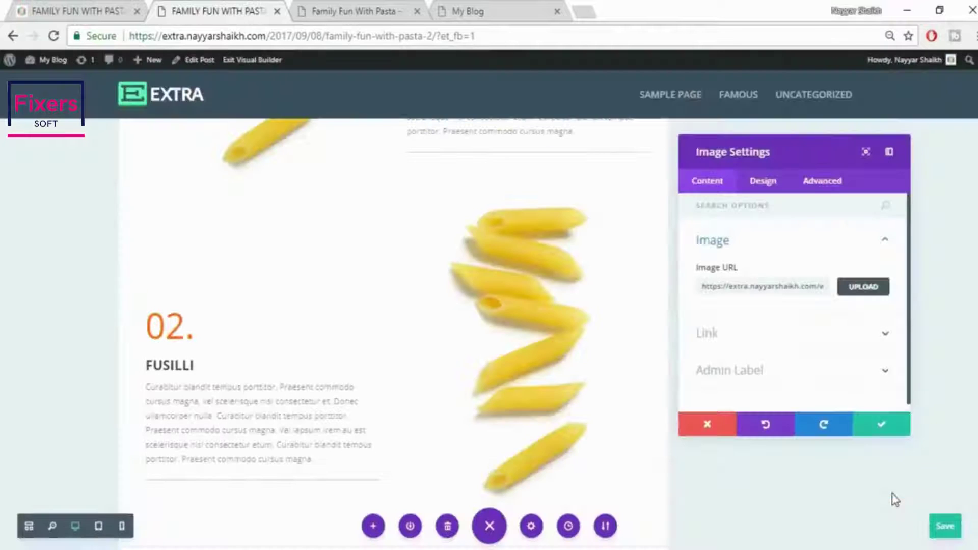
{"action": "left_click", "coordinate": [872, 433]}
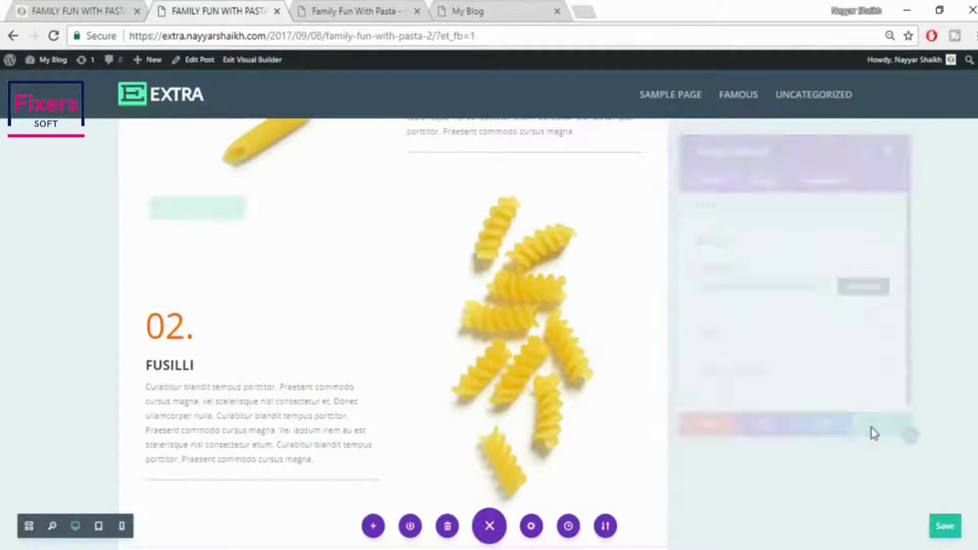
Review the published reference post, then return to the builder
{"action": "key", "text": "ctrl+1"}
{"action": "scroll", "coordinate": [677, 439], "scroll_direction": "down", "scroll_amount": 5}
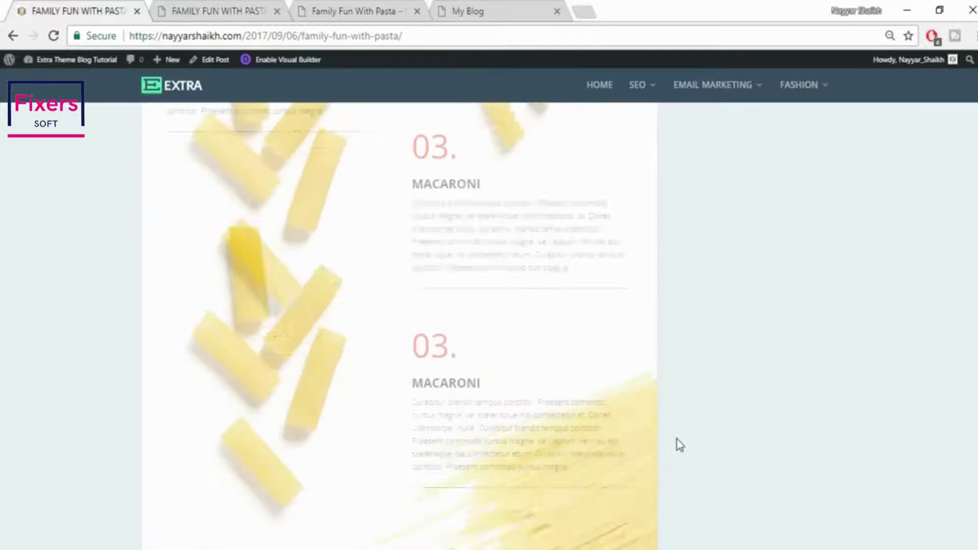
{"action": "scroll", "coordinate": [485, 323], "scroll_direction": "up", "scroll_amount": 3}
{"action": "scroll", "coordinate": [472, 343], "scroll_direction": "up", "scroll_amount": 10}
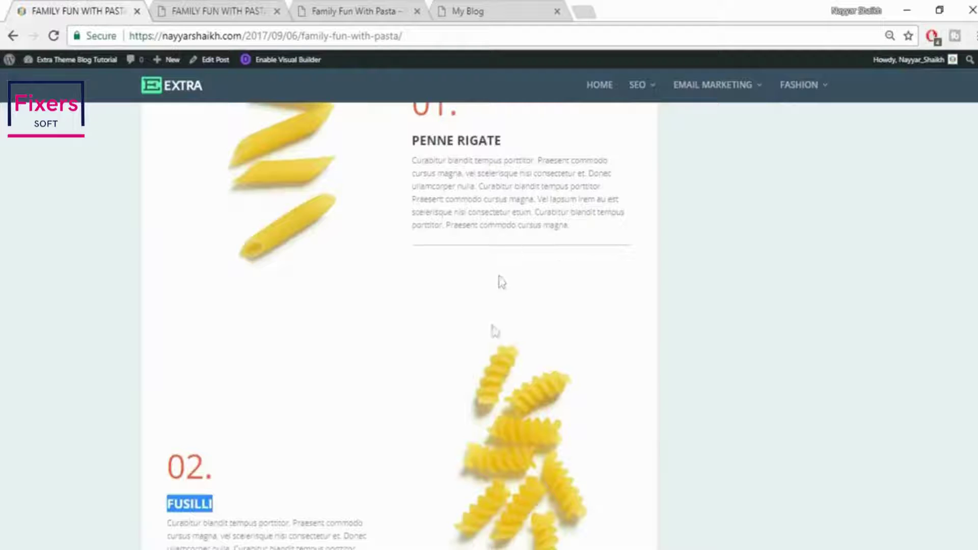
{"action": "left_click", "coordinate": [274, 7]}
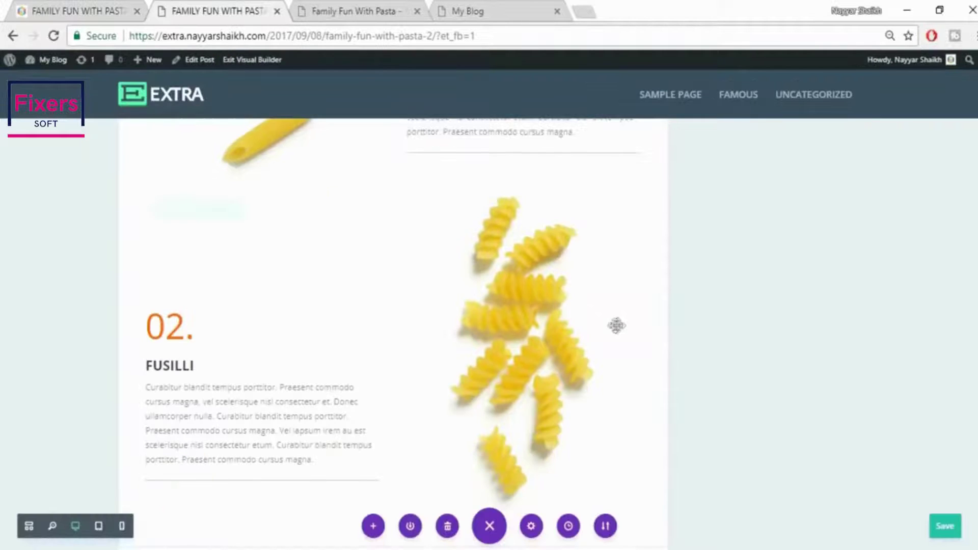
Increase the row's bottom padding and move the FUSILLI row above the copied penne row
{"action": "scroll", "coordinate": [586, 306], "scroll_direction": "up", "scroll_amount": 2}
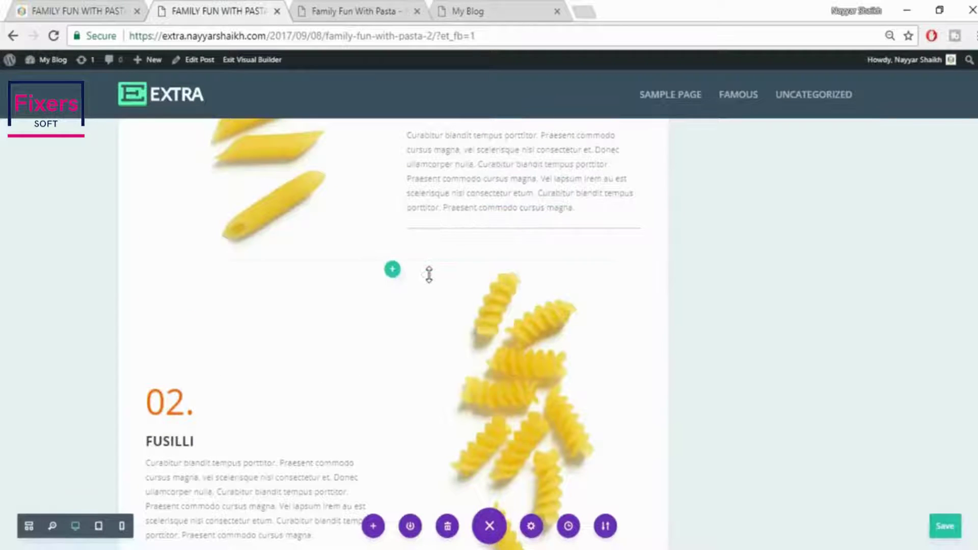
{"action": "left_click_drag", "start_coordinate": [429, 286], "coordinate": [424, 326]}
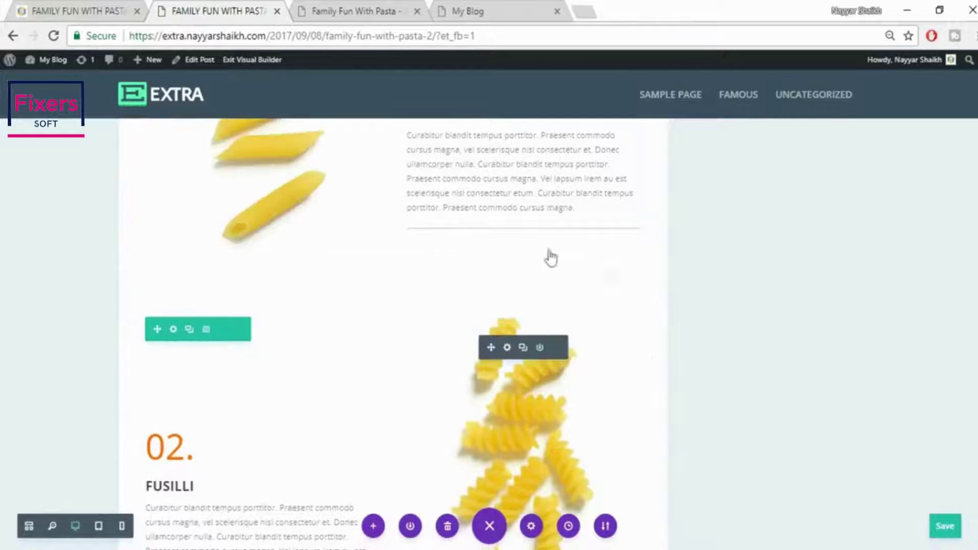
{"action": "scroll", "coordinate": [382, 299], "scroll_direction": "up", "scroll_amount": 5}
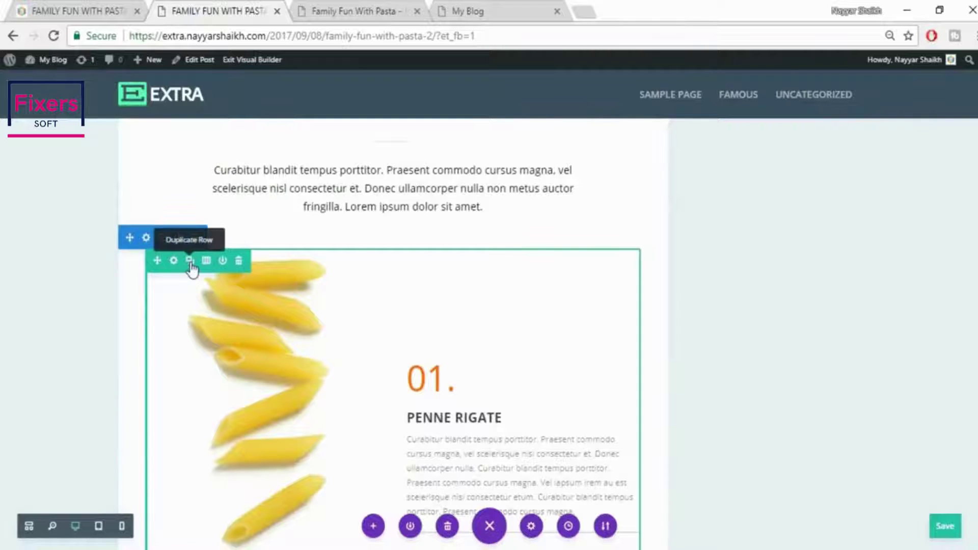
{"action": "scroll", "coordinate": [417, 323], "scroll_direction": "down", "scroll_amount": 10}
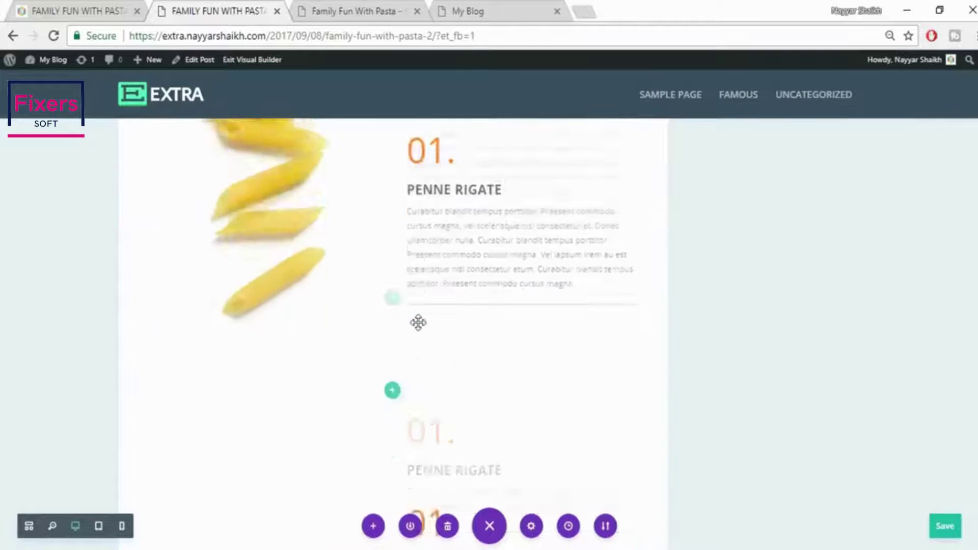
{"action": "scroll", "coordinate": [466, 391], "scroll_direction": "down", "scroll_amount": 5}
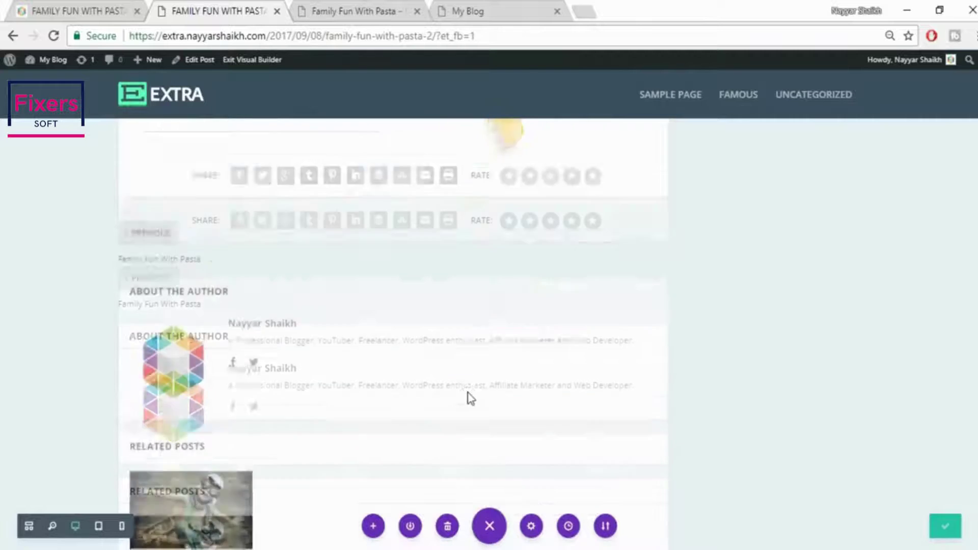
{"action": "scroll", "coordinate": [467, 396], "scroll_direction": "up", "scroll_amount": 15}
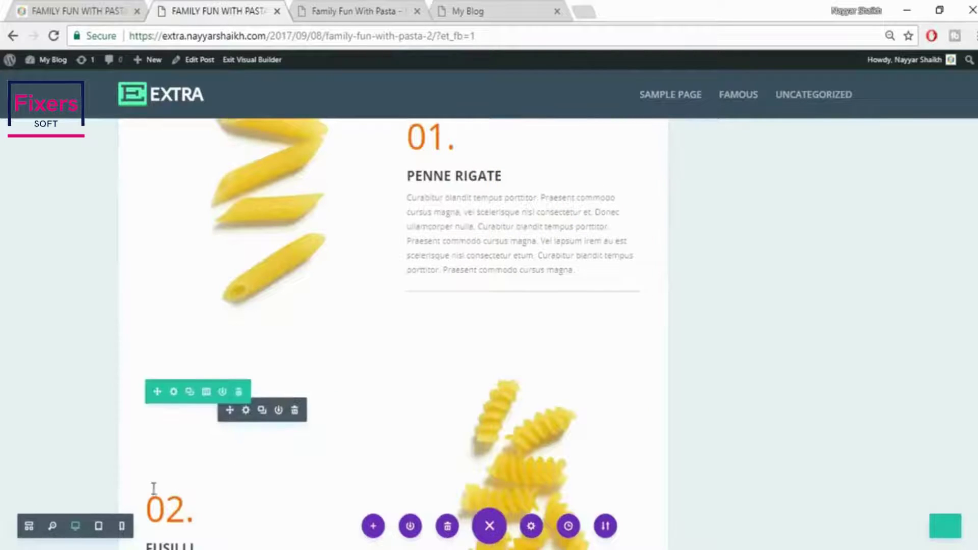
{"action": "mouse_move", "coordinate": [162, 393]}
{"action": "mouse_move", "coordinate": [162, 392]}
{"action": "left_mouse_down"}
{"action": "mouse_move", "coordinate": [173, 190]}
{"action": "mouse_move", "coordinate": [197, 61]}
{"action": "mouse_move", "coordinate": [196, 131]}
{"action": "left_mouse_up"}
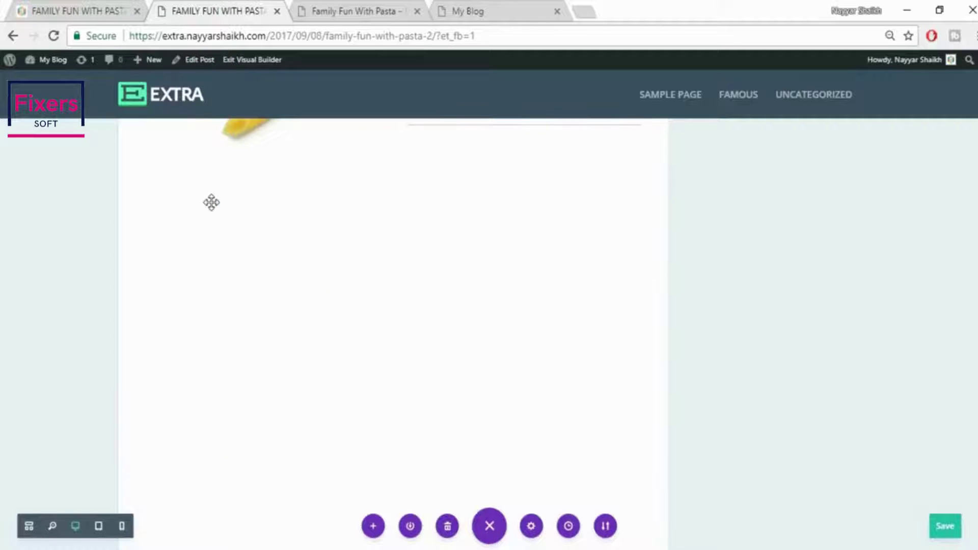
On the live post, find the 03. MACARONI section and select its heading text
{"action": "scroll", "coordinate": [418, 343], "scroll_direction": "down", "scroll_amount": 4}
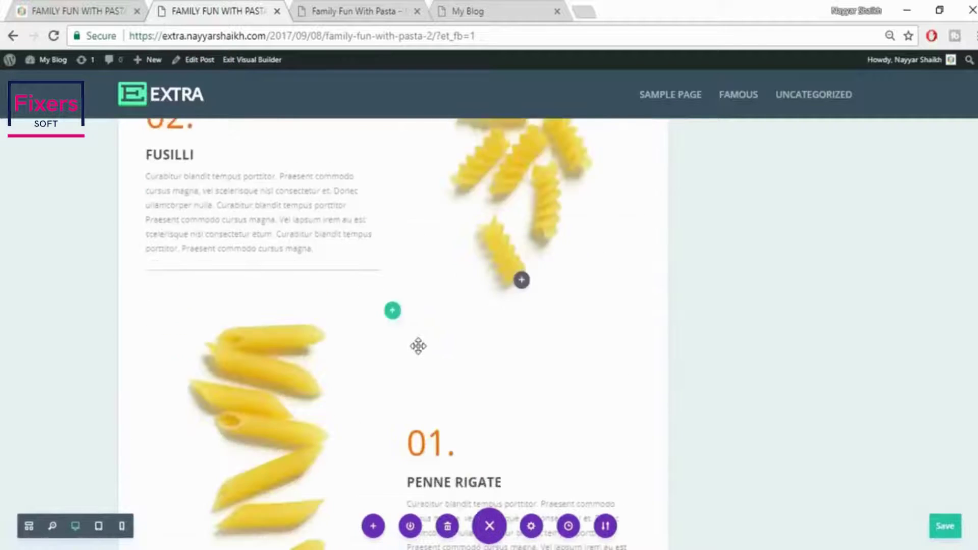
{"action": "scroll", "coordinate": [418, 347], "scroll_direction": "down", "scroll_amount": 10}
{"action": "scroll", "coordinate": [433, 360], "scroll_direction": "up", "scroll_amount": 10}
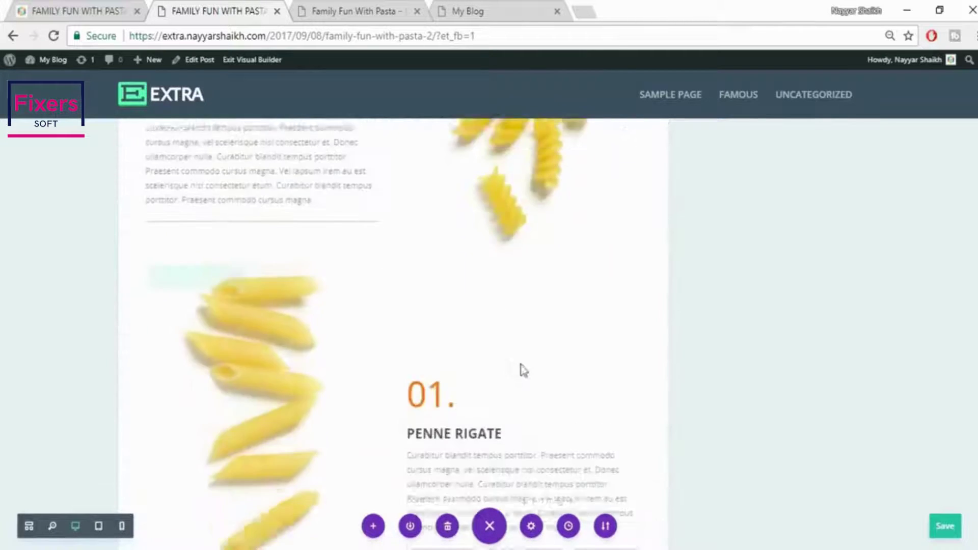
{"action": "scroll", "coordinate": [515, 371], "scroll_direction": "up", "scroll_amount": 14}
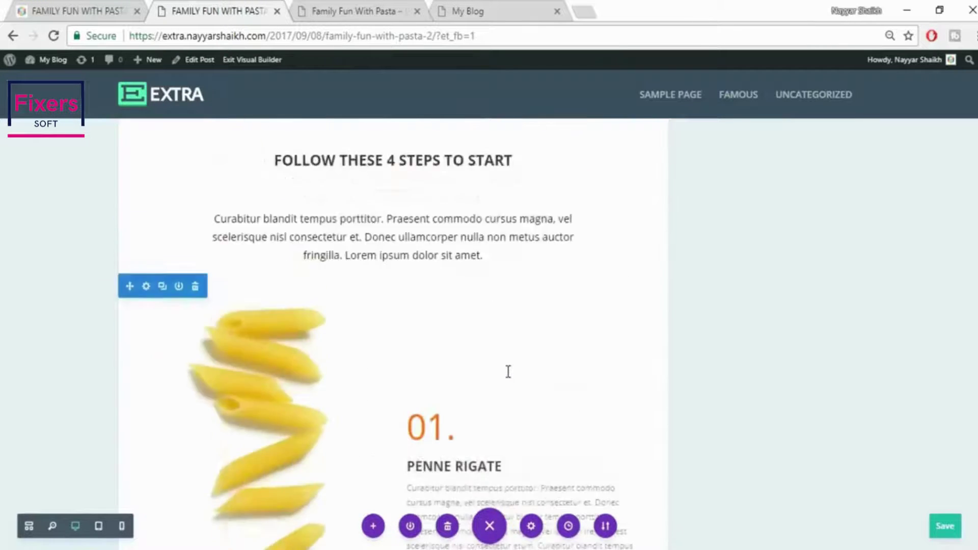
{"action": "scroll", "coordinate": [508, 371], "scroll_direction": "down", "scroll_amount": 5}
{"action": "scroll", "coordinate": [508, 372], "scroll_direction": "up", "scroll_amount": 2}
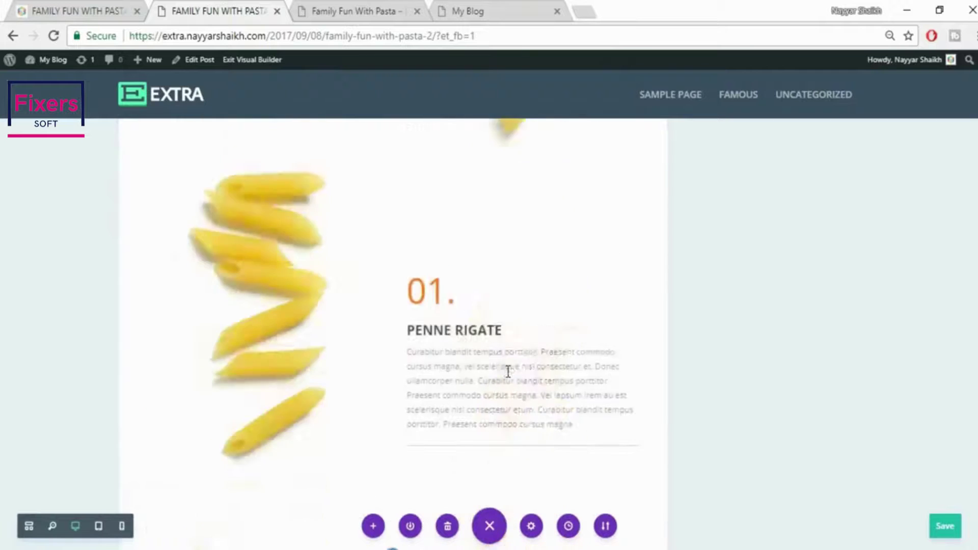
{"action": "scroll", "coordinate": [508, 372], "scroll_direction": "down", "scroll_amount": 6}
{"action": "scroll", "coordinate": [506, 371], "scroll_direction": "up", "scroll_amount": 4}
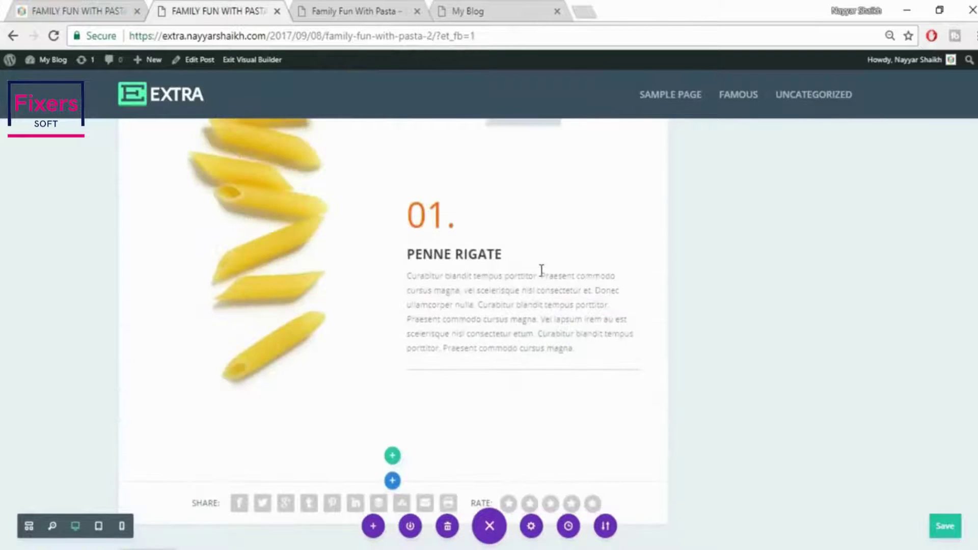
{"action": "scroll", "coordinate": [533, 347], "scroll_direction": "up", "scroll_amount": 2}
{"action": "left_click", "coordinate": [84, 11]}
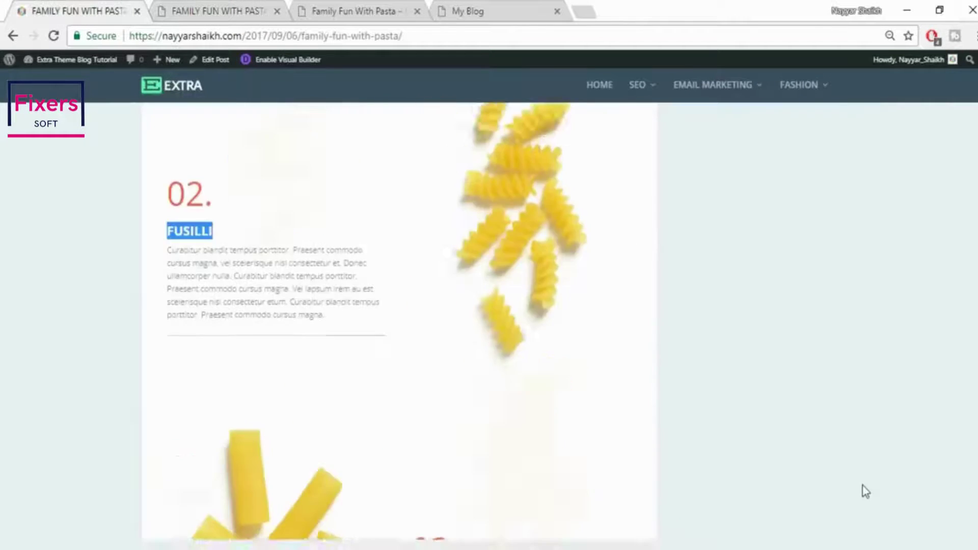
{"action": "scroll", "coordinate": [865, 491], "scroll_direction": "down", "scroll_amount": 5}
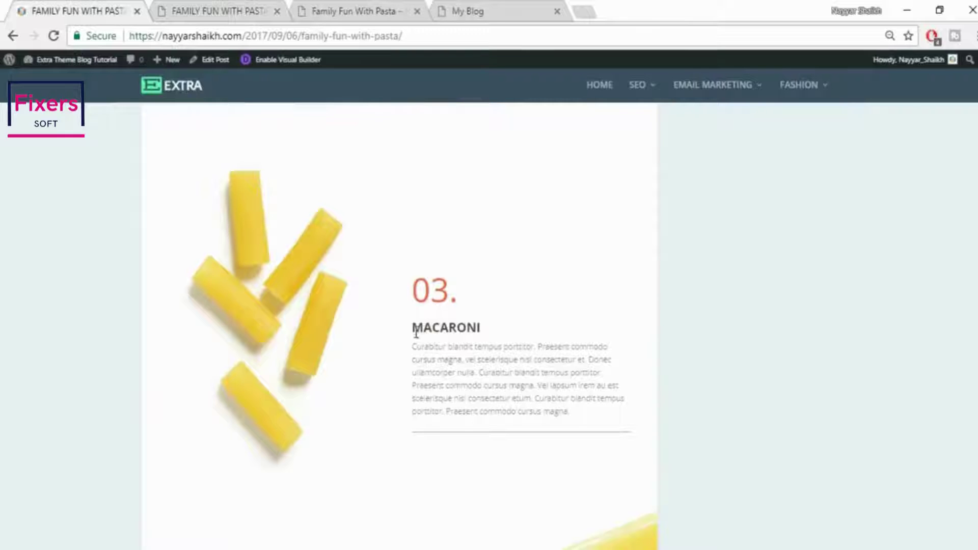
{"action": "left_click_drag", "start_coordinate": [417, 334], "coordinate": [478, 325]}
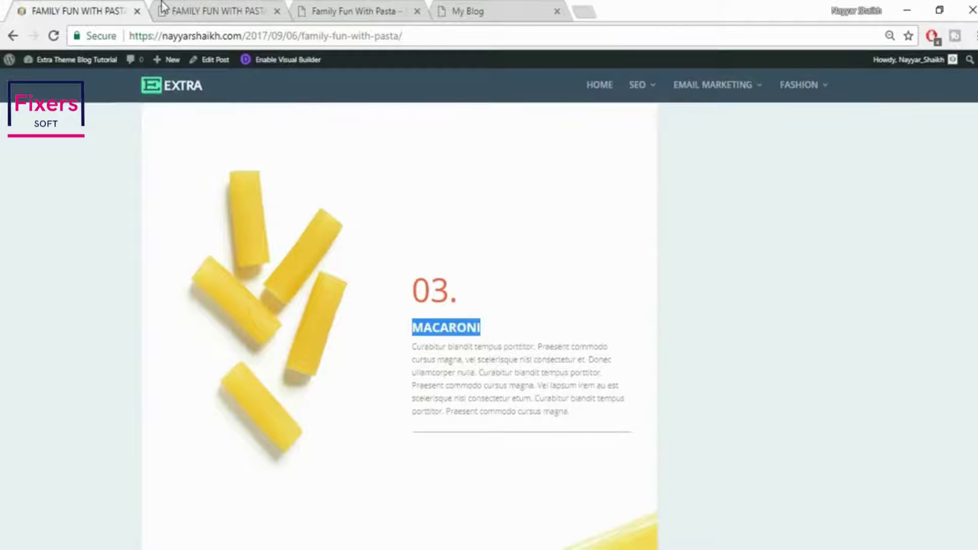
Paste MACARONI over the PENNE RIGATE heading in the copied row
{"action": "left_click", "coordinate": [162, 8]}
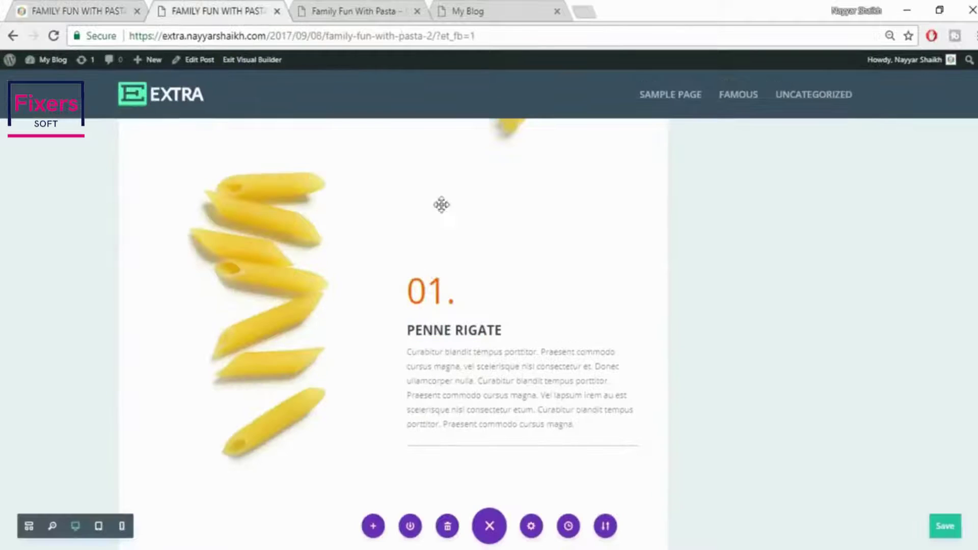
{"action": "left_click", "coordinate": [406, 332]}
{"action": "left_click_drag", "start_coordinate": [406, 331], "coordinate": [507, 328]}
{"action": "type", "text": "MACARONI"}
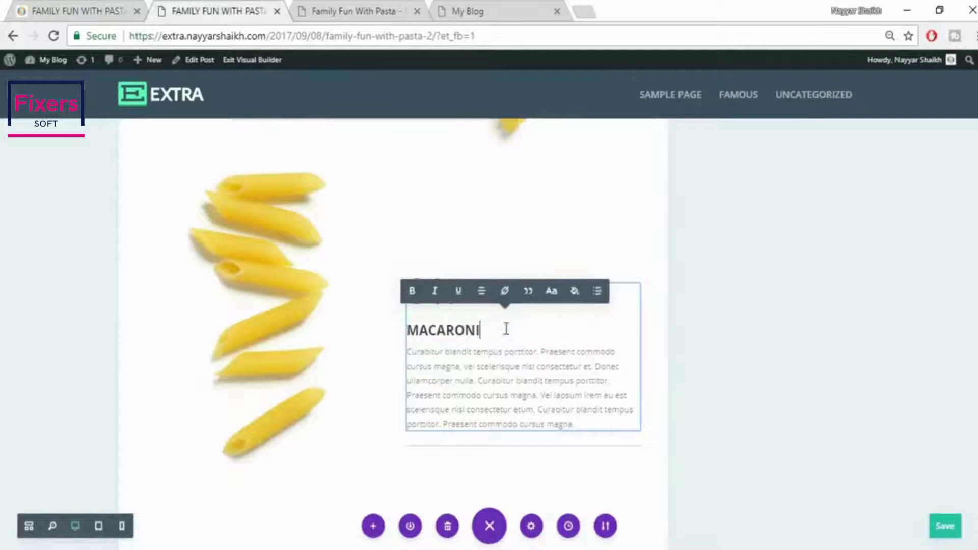
Change 01. to 03. and save the post
{"action": "left_click", "coordinate": [425, 293]}
{"action": "left_click_drag", "start_coordinate": [427, 295], "coordinate": [445, 305]}
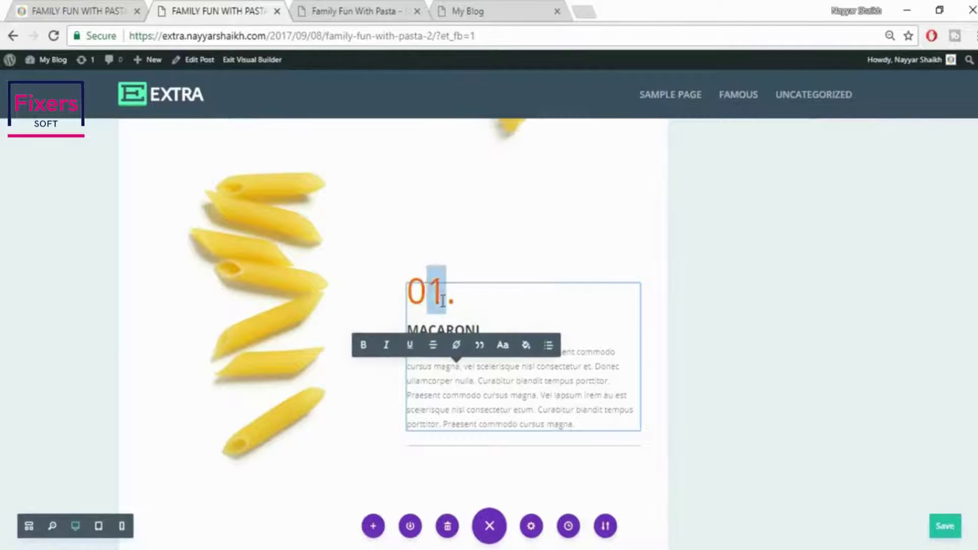
{"action": "type", "text": "3"}
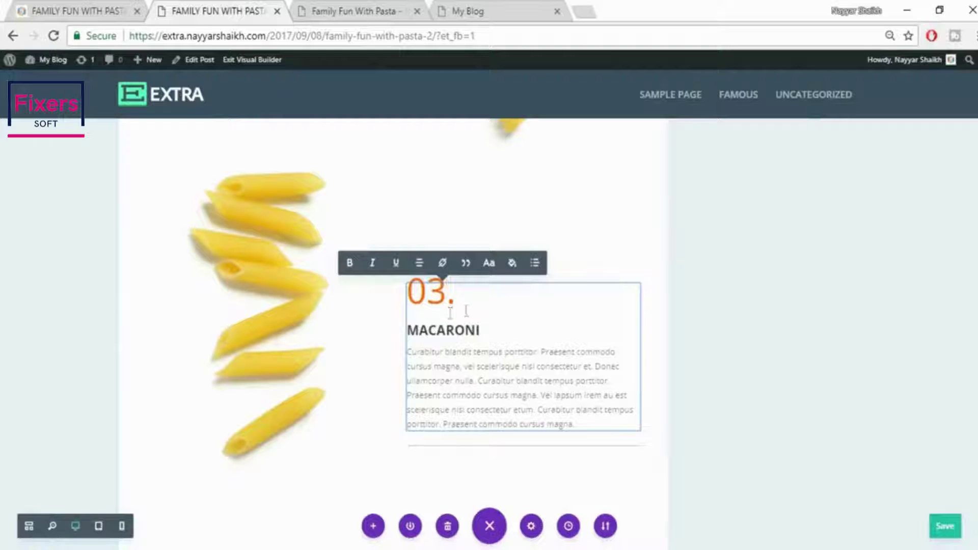
{"action": "left_click", "coordinate": [906, 342]}
{"action": "left_click", "coordinate": [945, 526]}
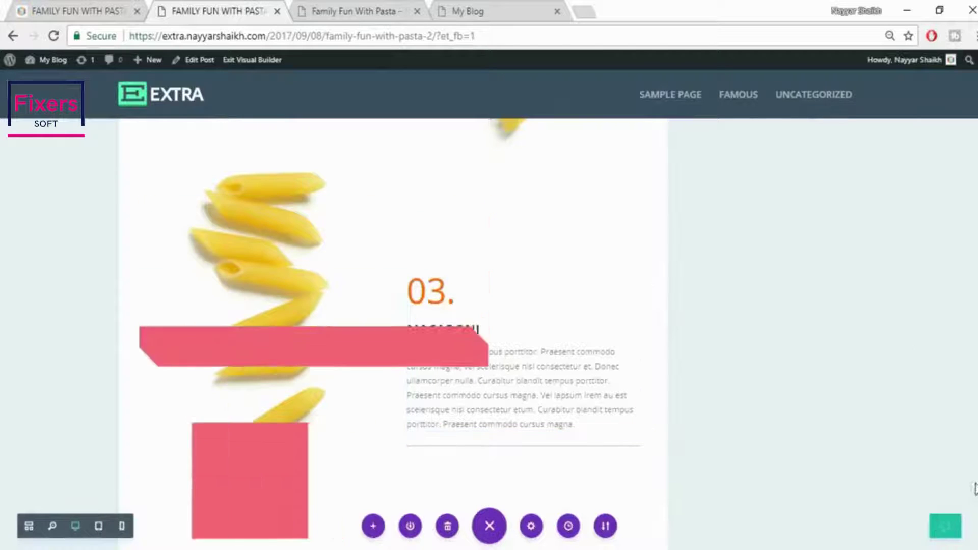
{"action": "left_click", "coordinate": [102, 11]}
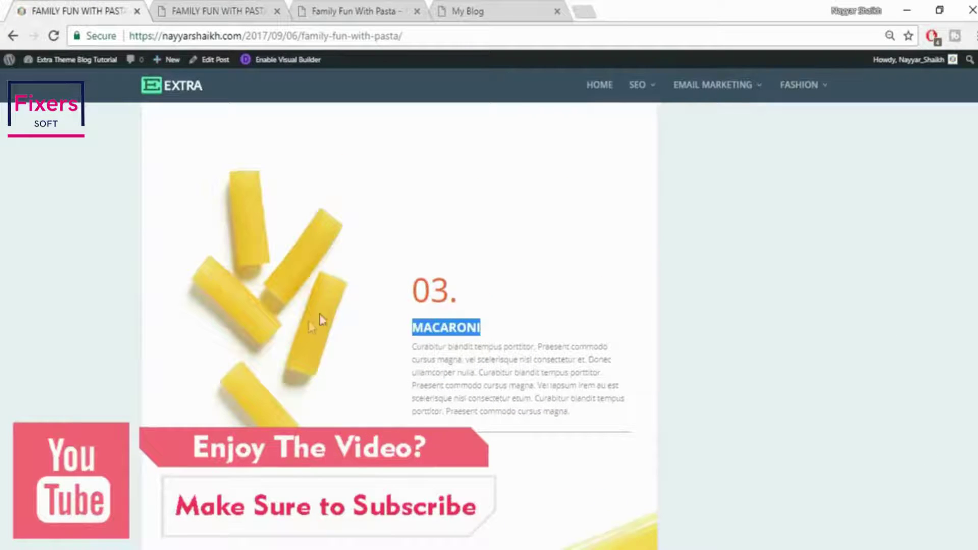
{"action": "left_click", "coordinate": [219, 11]}
Swap the penne photo for uploaded pasta_03 and drag extra padding above the macaroni block
{"action": "mouse_move", "coordinate": [251, 220]}
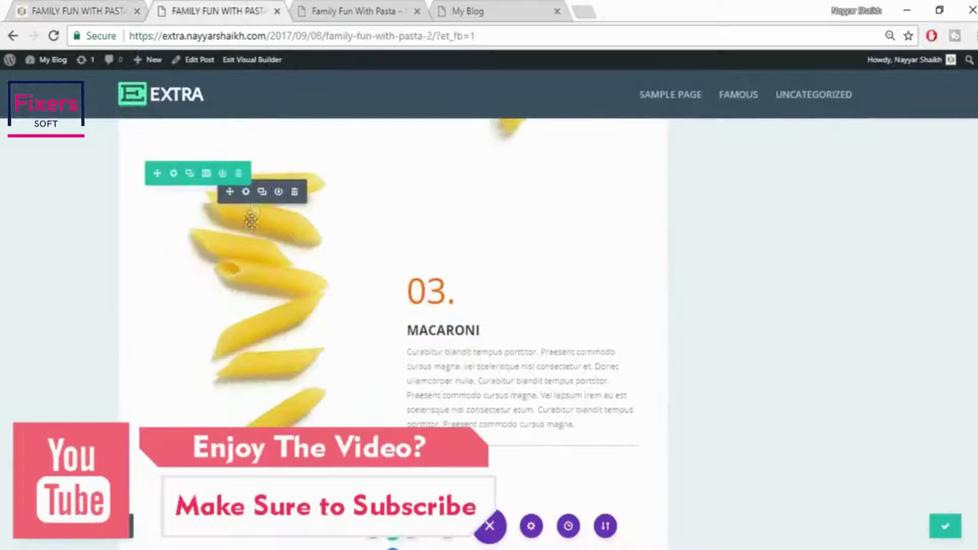
{"action": "left_click", "coordinate": [246, 194]}
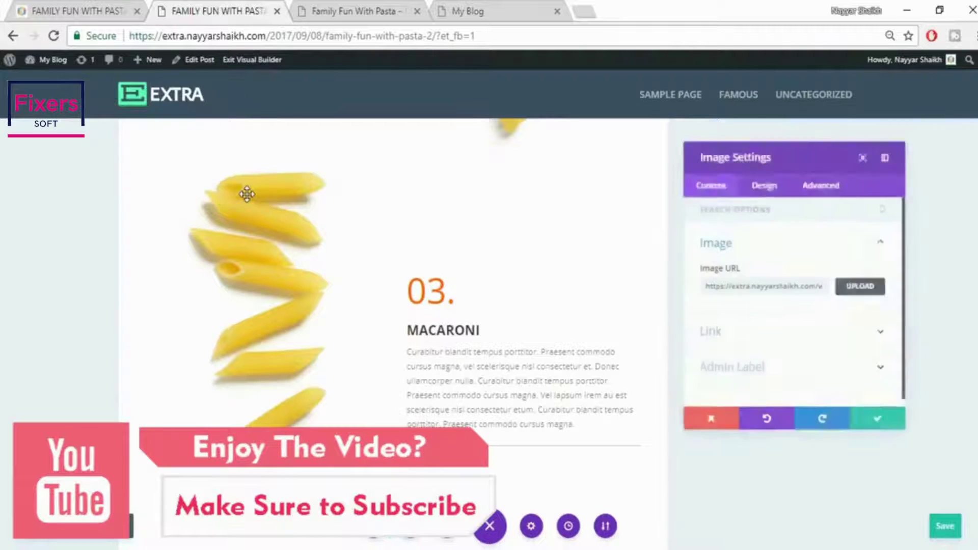
{"action": "left_click", "coordinate": [862, 288]}
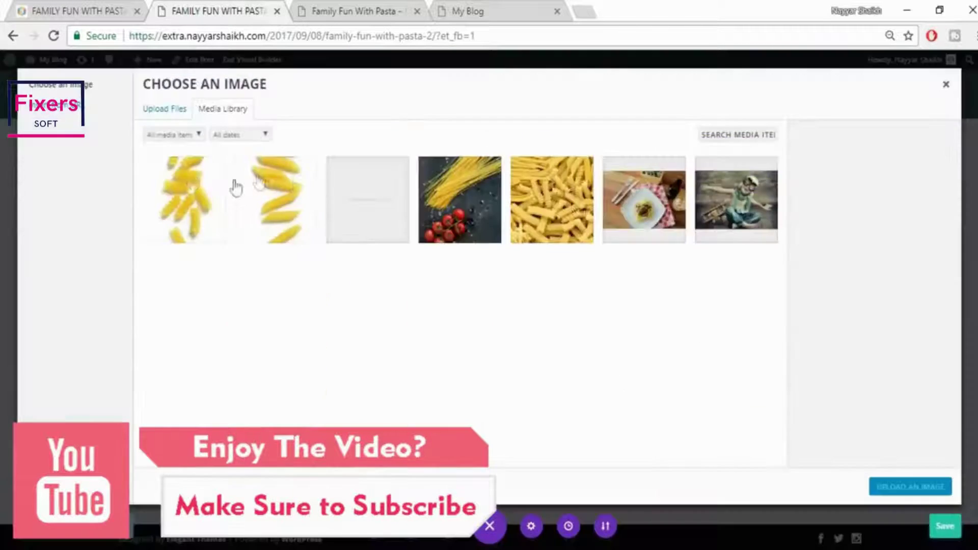
{"action": "left_click", "coordinate": [163, 109]}
{"action": "left_click", "coordinate": [559, 288]}
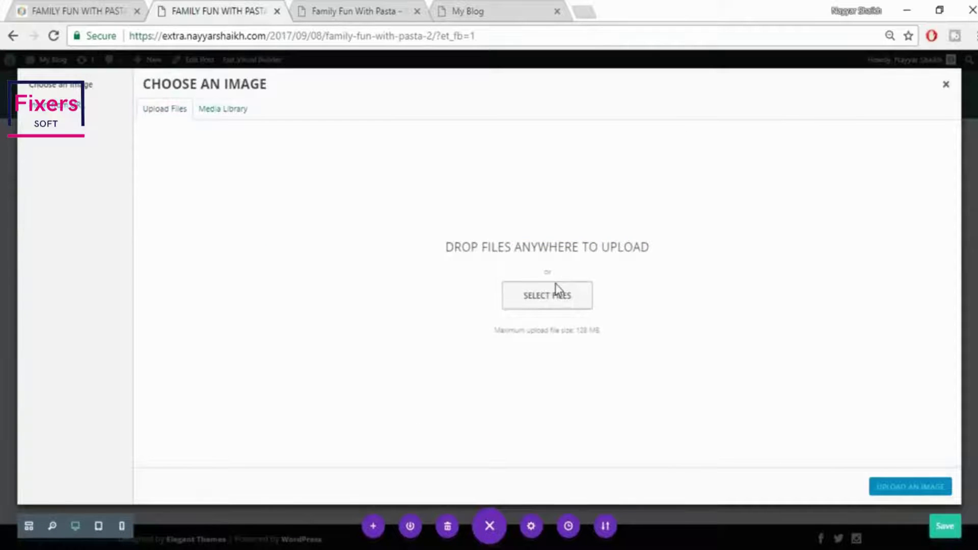
{"action": "scroll", "coordinate": [556, 305], "scroll_direction": "down", "scroll_amount": 3}
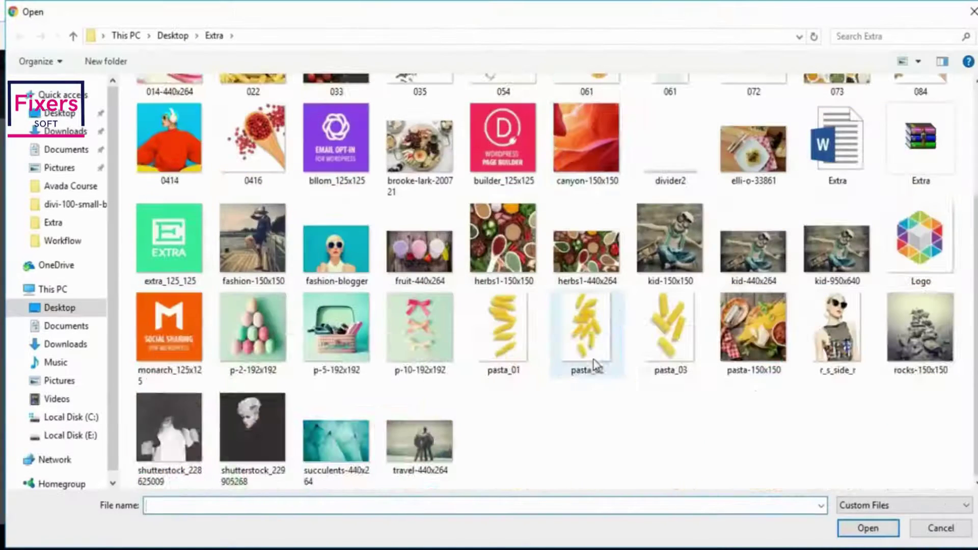
{"action": "left_click", "coordinate": [671, 366]}
{"action": "left_click", "coordinate": [872, 535]}
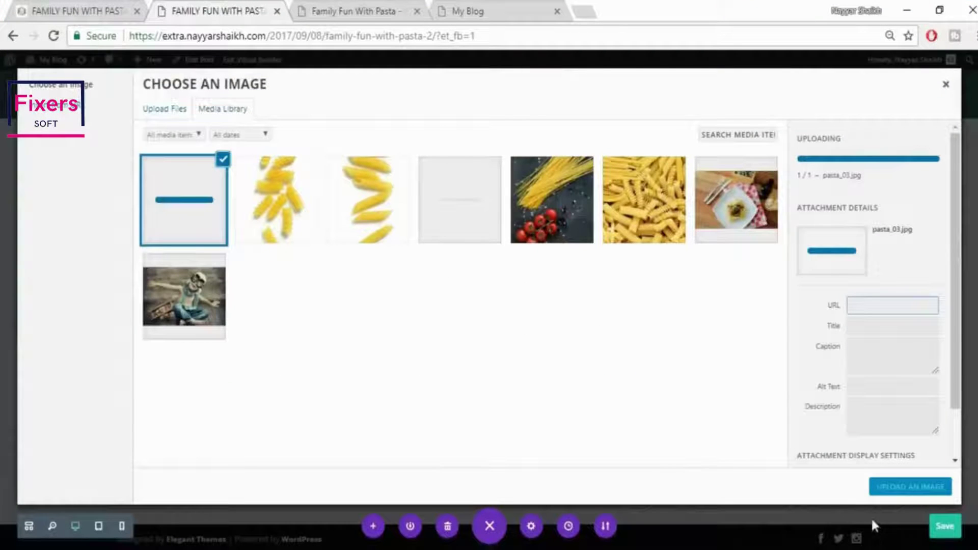
{"action": "left_click", "coordinate": [888, 491]}
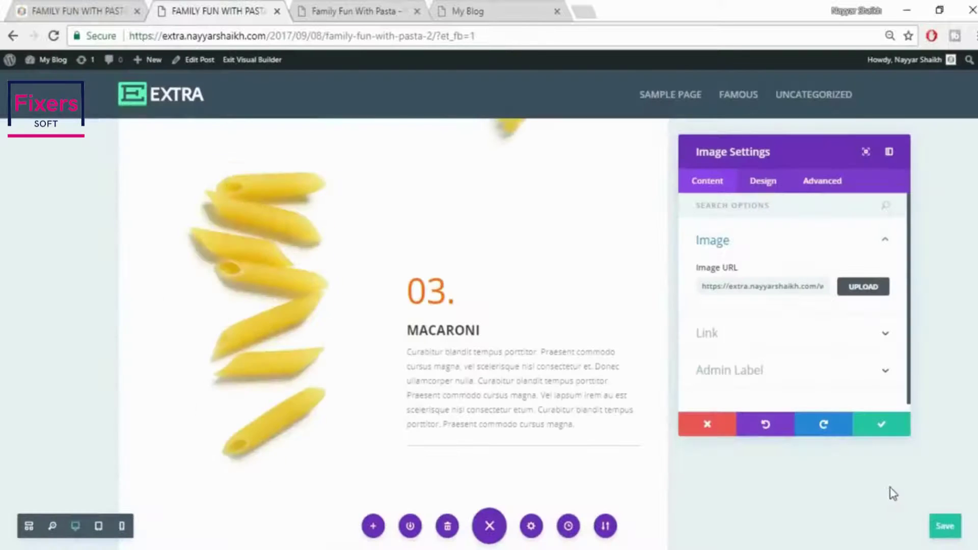
{"action": "left_click", "coordinate": [868, 428]}
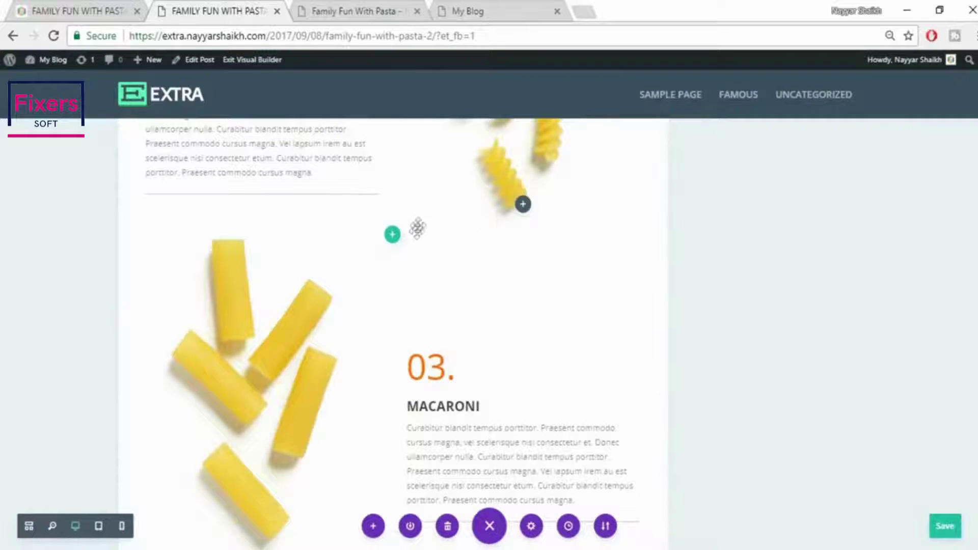
{"action": "left_click_drag", "start_coordinate": [410, 255], "coordinate": [411, 283]}
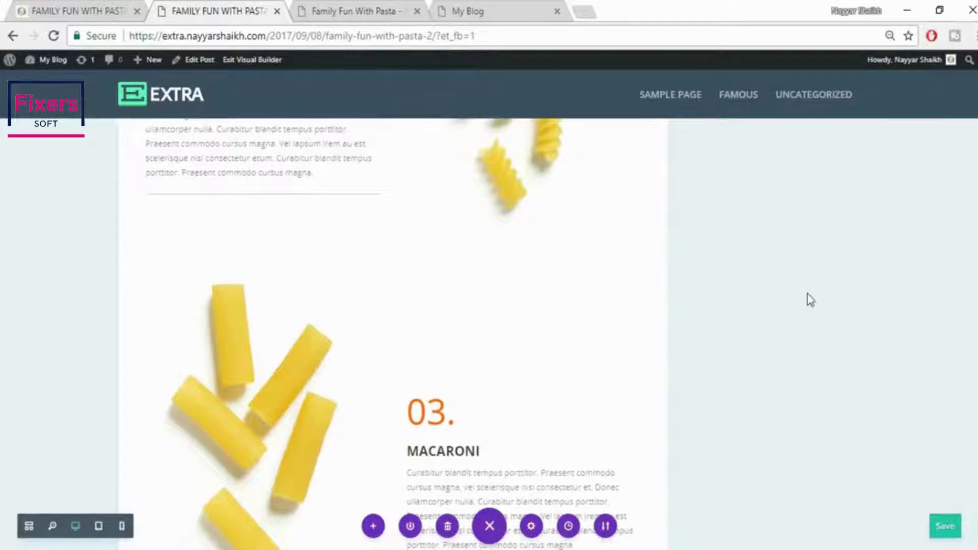
After checking the live page, bring up the section-type choices below the MACARONI row
{"action": "left_click", "coordinate": [74, 6]}
{"action": "scroll", "coordinate": [712, 262], "scroll_direction": "down", "scroll_amount": 8}
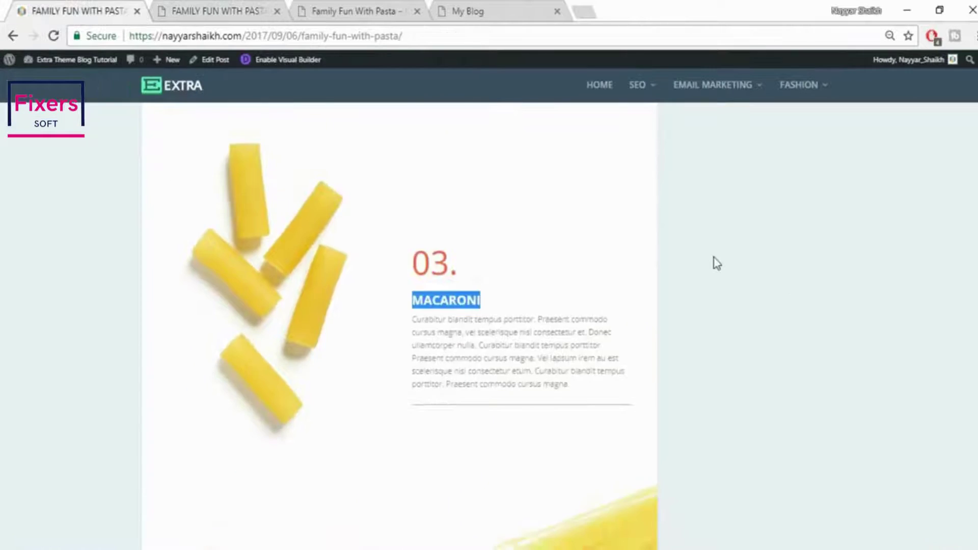
{"action": "scroll", "coordinate": [739, 328], "scroll_direction": "up", "scroll_amount": 1}
{"action": "scroll", "coordinate": [739, 328], "scroll_direction": "down", "scroll_amount": 1}
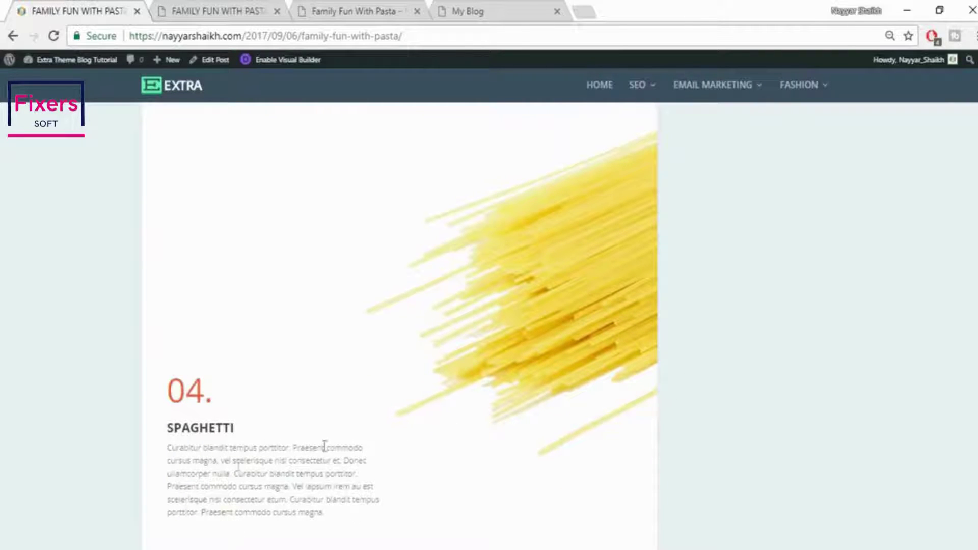
{"action": "left_click", "coordinate": [238, 6]}
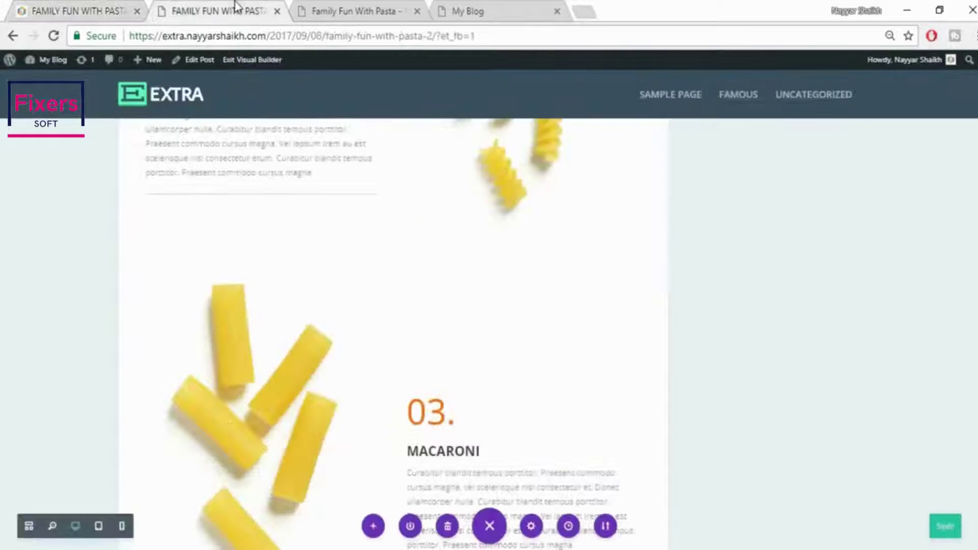
{"action": "scroll", "coordinate": [783, 321], "scroll_direction": "down", "scroll_amount": 7}
{"action": "scroll", "coordinate": [550, 356], "scroll_direction": "up", "scroll_amount": 3}
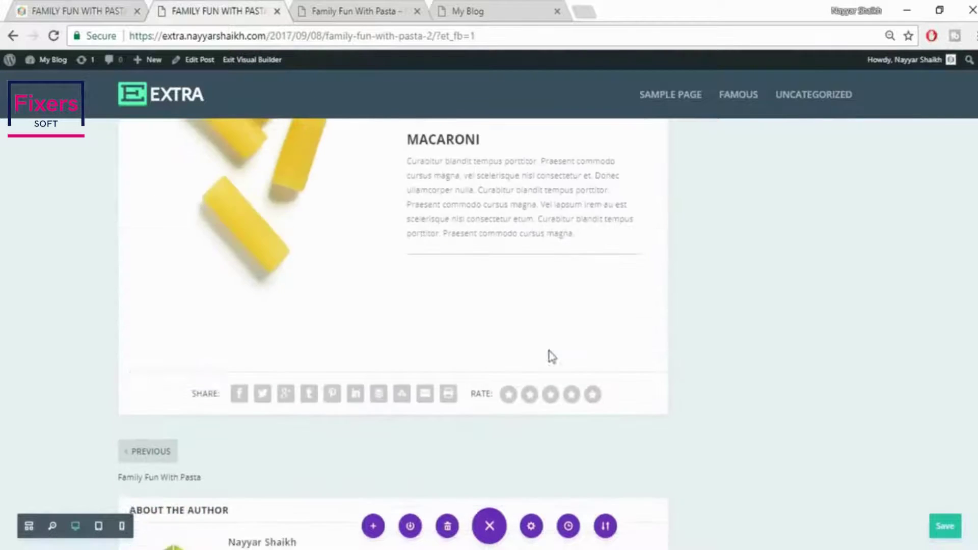
{"action": "left_click", "coordinate": [393, 379]}
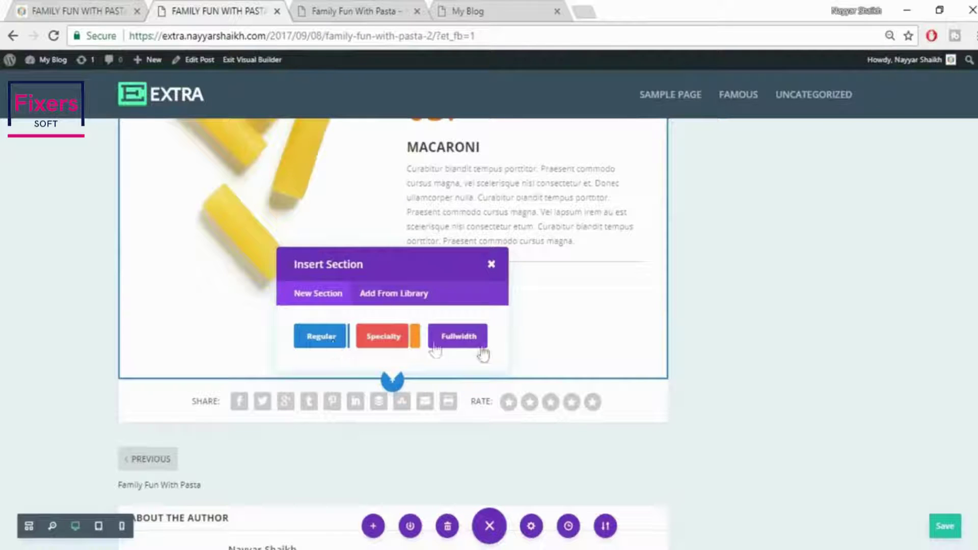
Add a fullwidth section with a Fullwidth Image module below MACARONI
{"action": "left_click", "coordinate": [68, 9]}
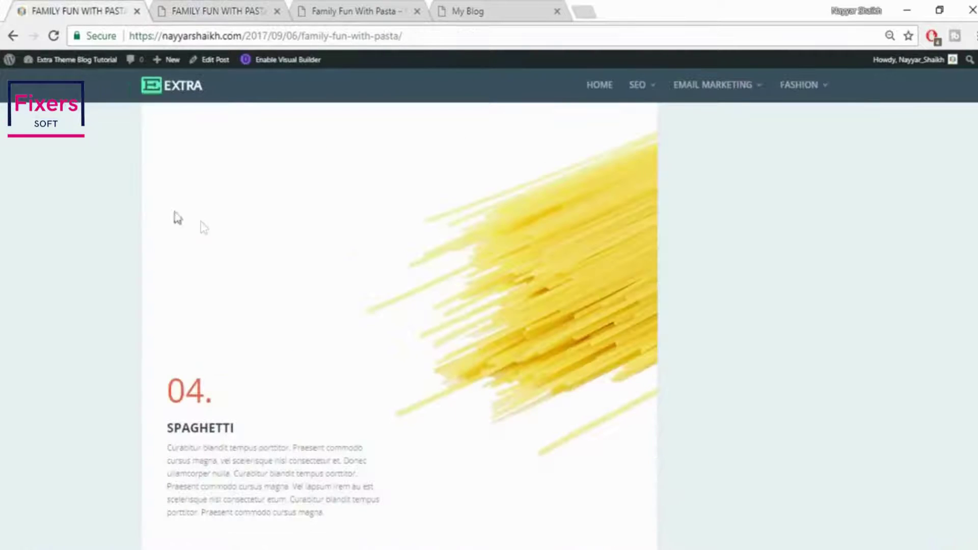
{"action": "left_click", "coordinate": [270, 6]}
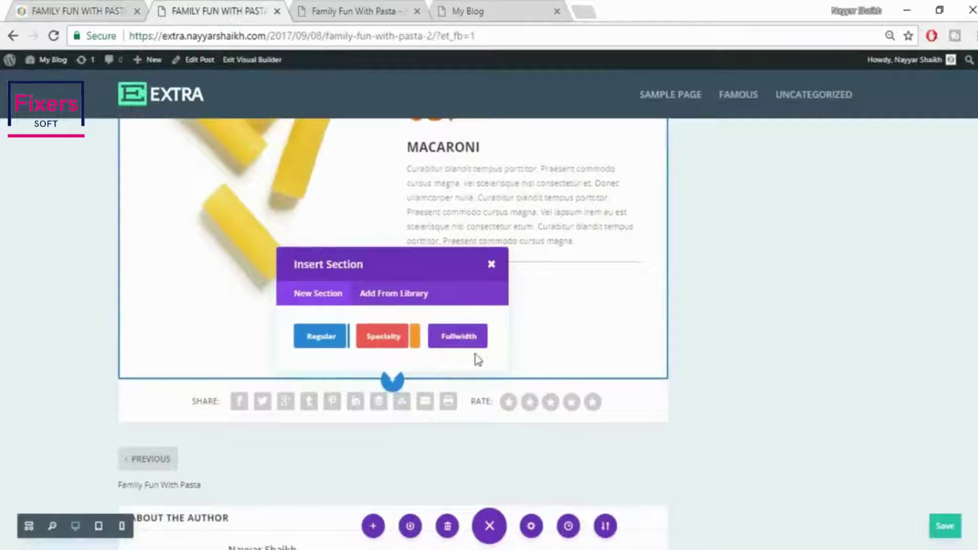
{"action": "left_click", "coordinate": [463, 344]}
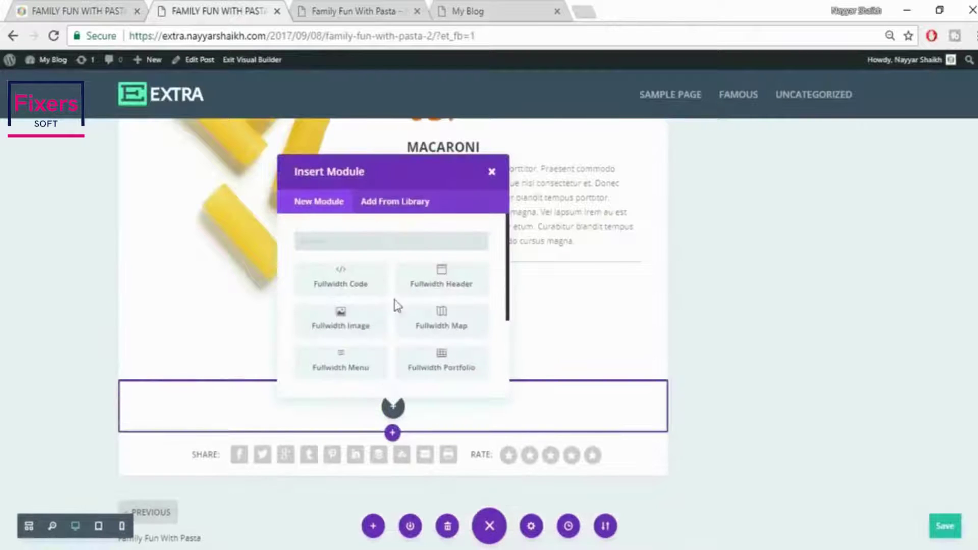
{"action": "left_click", "coordinate": [345, 329]}
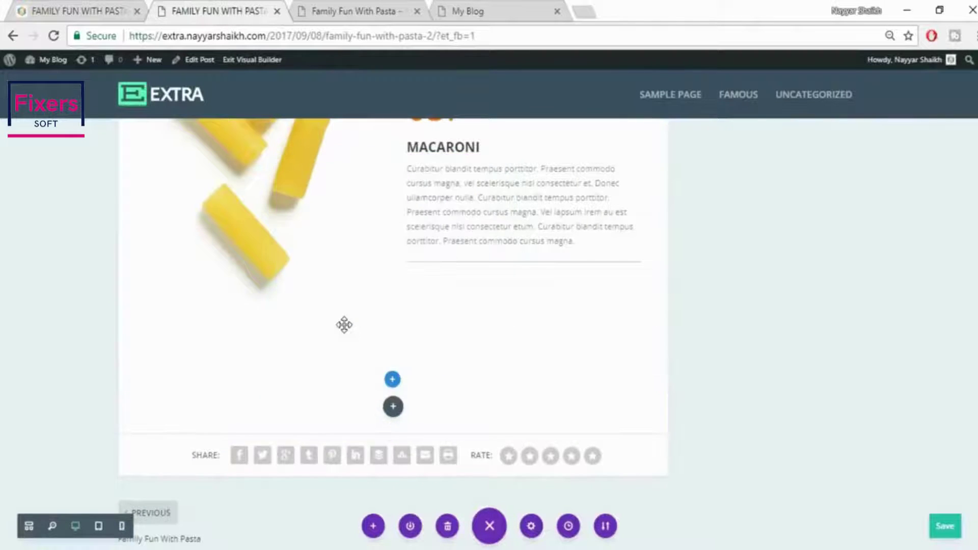
Upload 072.jpg as the fullwidth image and save the module's settings
{"action": "left_click", "coordinate": [857, 297]}
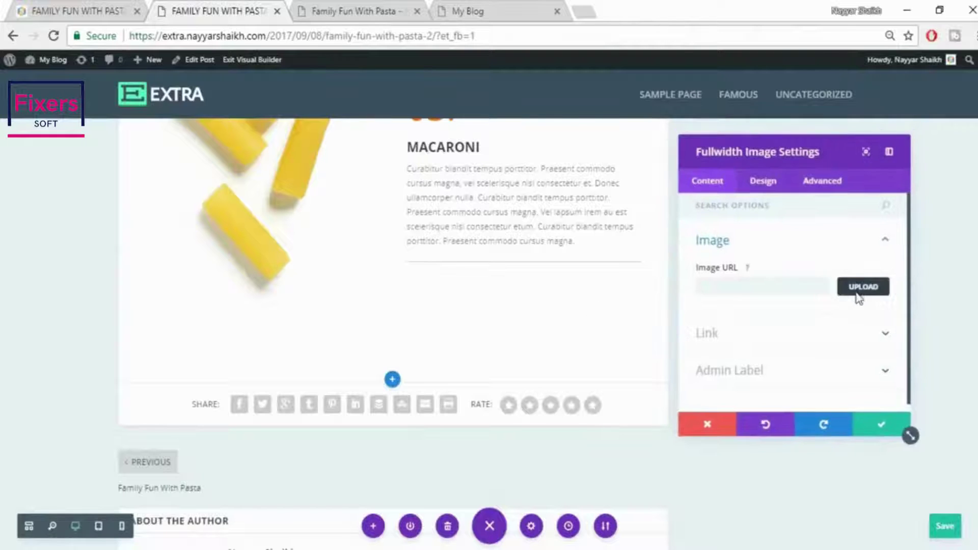
{"action": "left_click", "coordinate": [165, 109]}
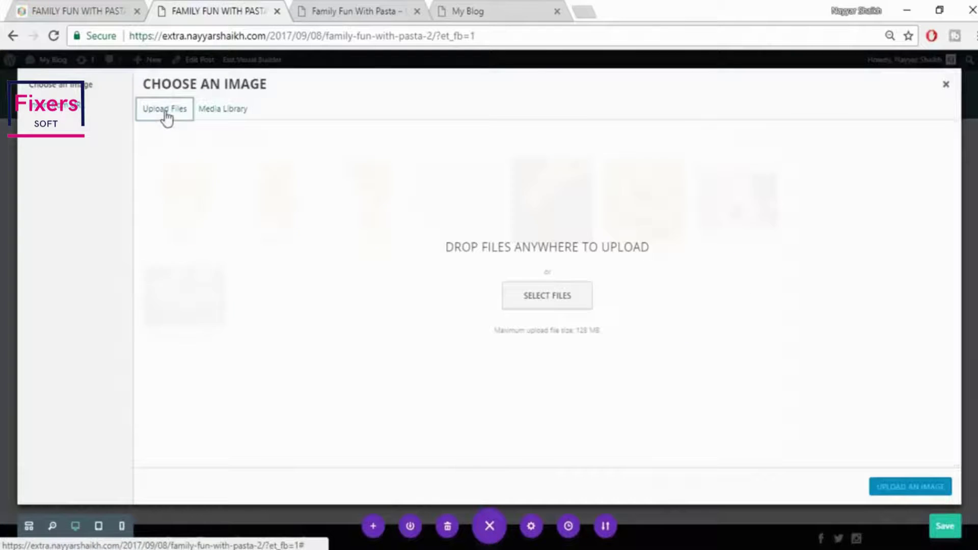
{"action": "left_click", "coordinate": [574, 307]}
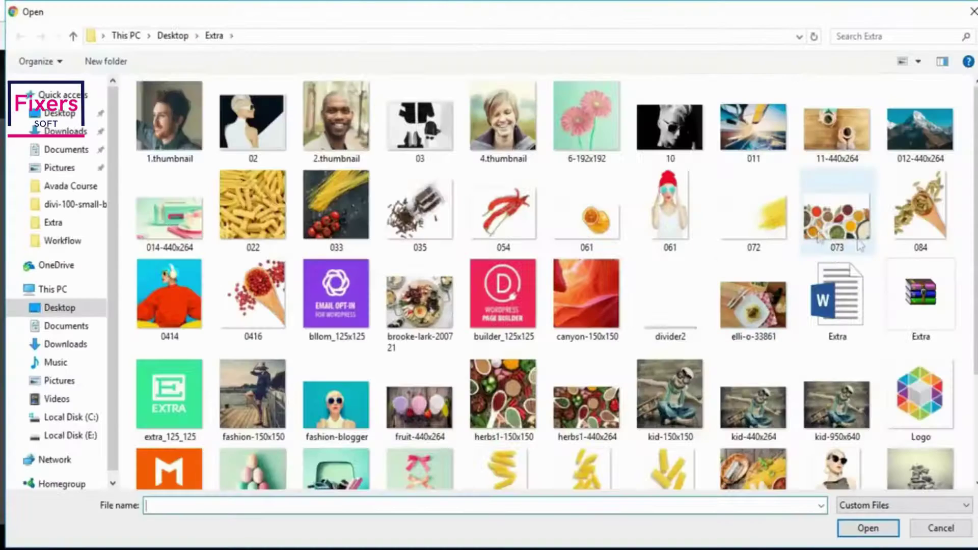
{"action": "left_click", "coordinate": [754, 214]}
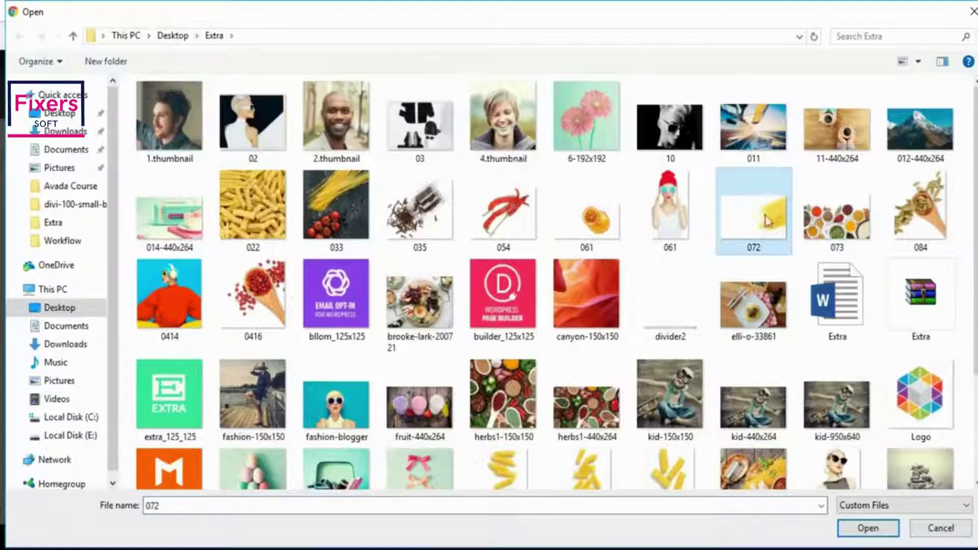
{"action": "left_click", "coordinate": [868, 528]}
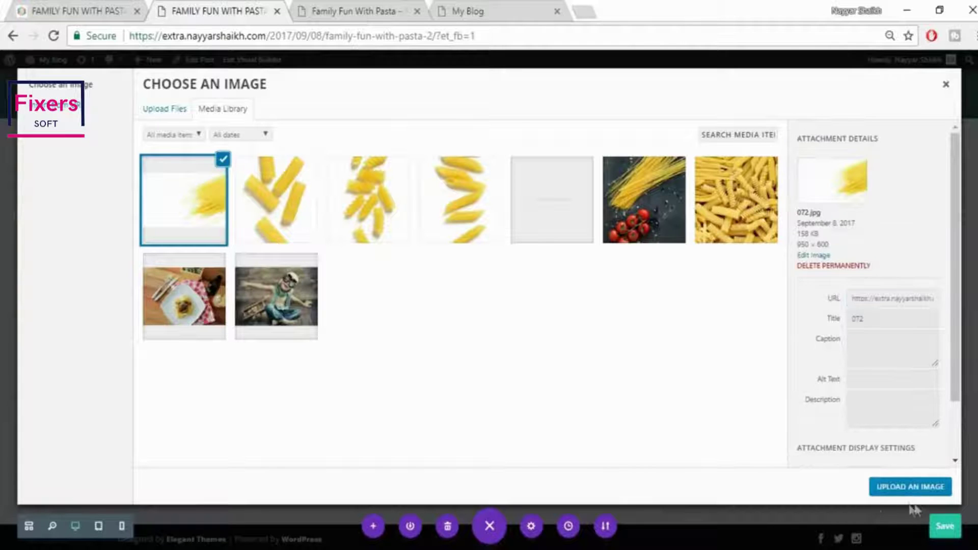
{"action": "left_click", "coordinate": [911, 487]}
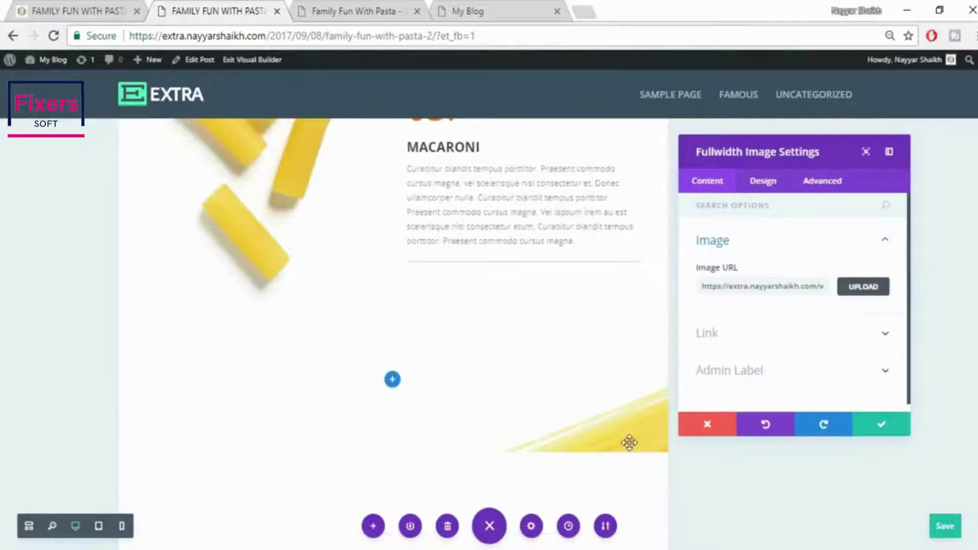
{"action": "scroll", "coordinate": [629, 443], "scroll_direction": "down", "scroll_amount": 3}
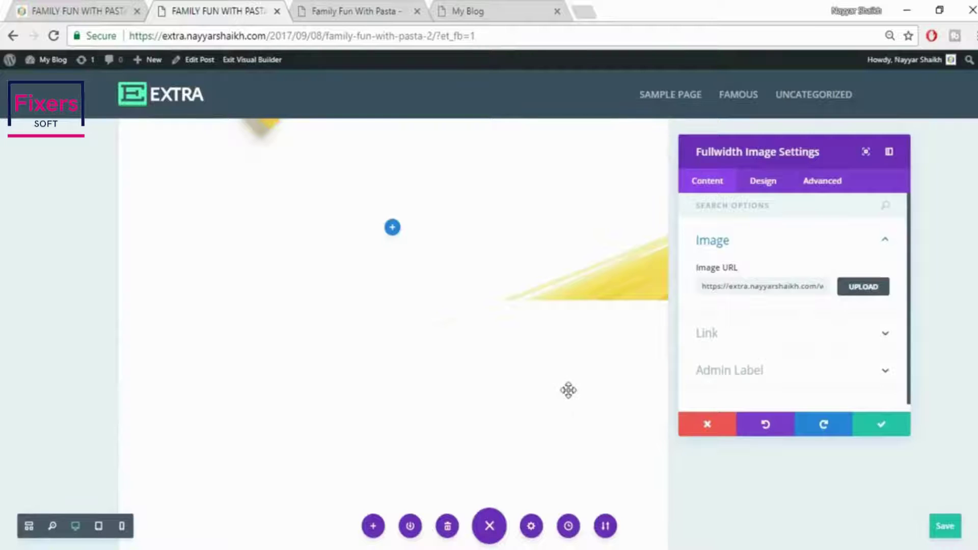
{"action": "scroll", "coordinate": [598, 382], "scroll_direction": "down", "scroll_amount": 2}
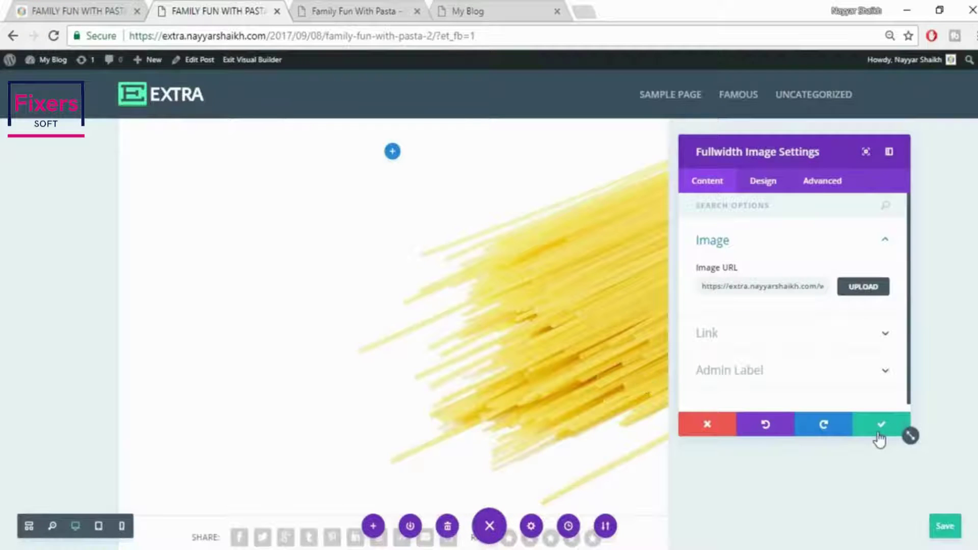
{"action": "left_click", "coordinate": [887, 427]}
{"action": "scroll", "coordinate": [896, 421], "scroll_direction": "down", "scroll_amount": 2}
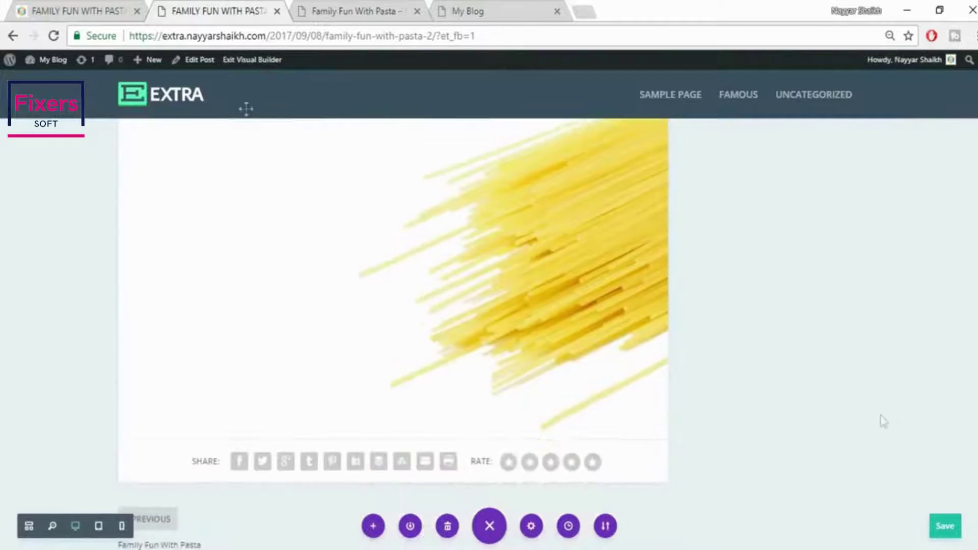
{"action": "left_click", "coordinate": [87, 6]}
Insert a regular section with a 1/2 + 1/2 row below the spaghetti image, adding no module
{"action": "scroll", "coordinate": [305, 413], "scroll_direction": "down", "scroll_amount": 2}
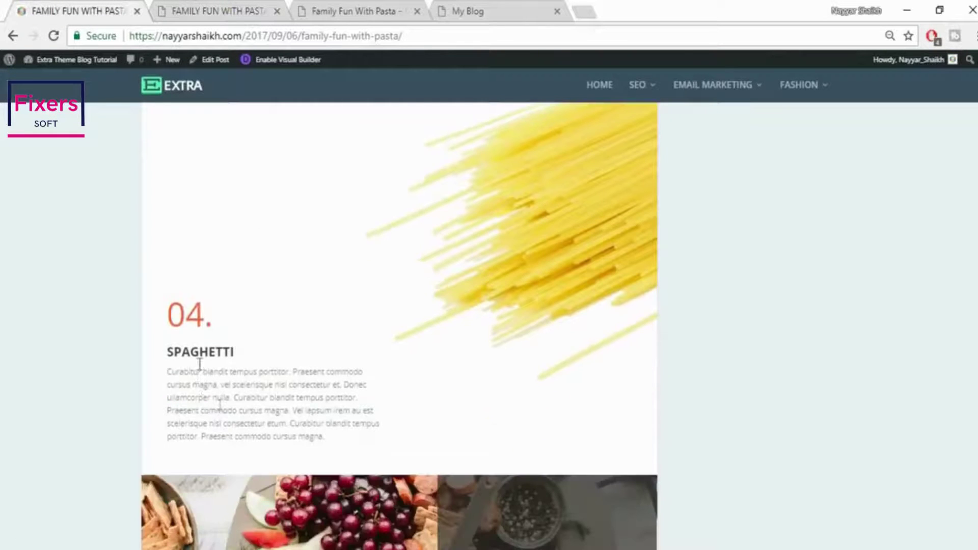
{"action": "left_click", "coordinate": [191, 7]}
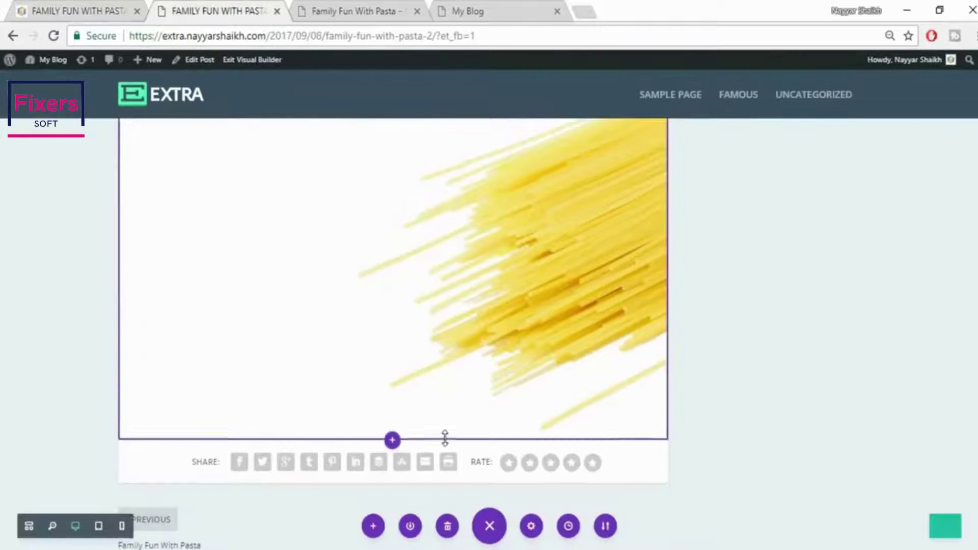
{"action": "scroll", "coordinate": [445, 439], "scroll_direction": "up", "scroll_amount": 3}
{"action": "scroll", "coordinate": [445, 438], "scroll_direction": "up", "scroll_amount": 3}
{"action": "scroll", "coordinate": [445, 439], "scroll_direction": "down", "scroll_amount": 8}
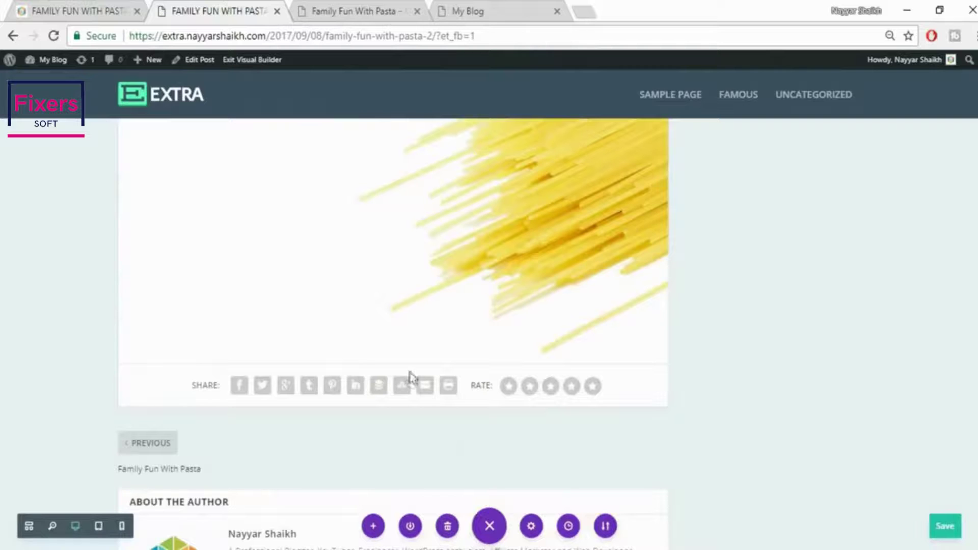
{"action": "mouse_move", "coordinate": [383, 344]}
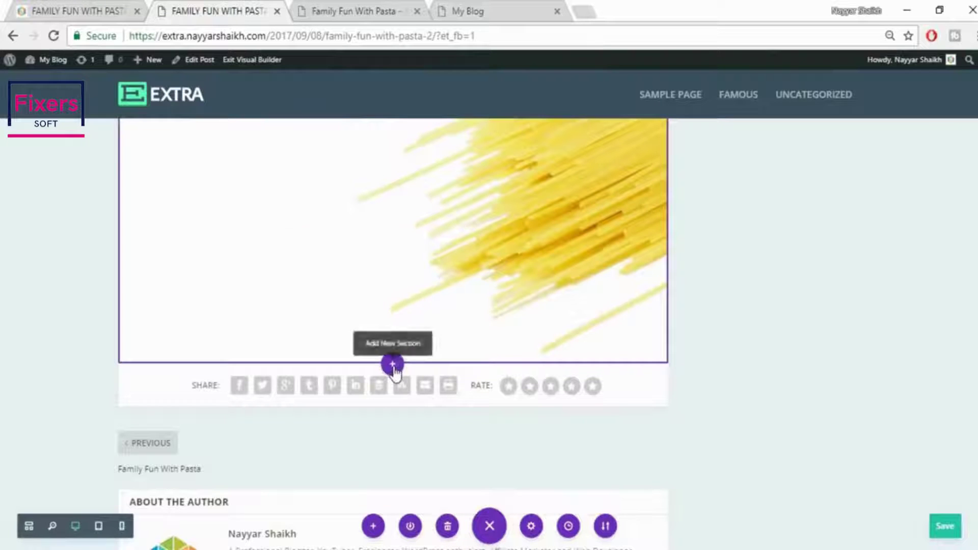
{"action": "left_click", "coordinate": [393, 365]}
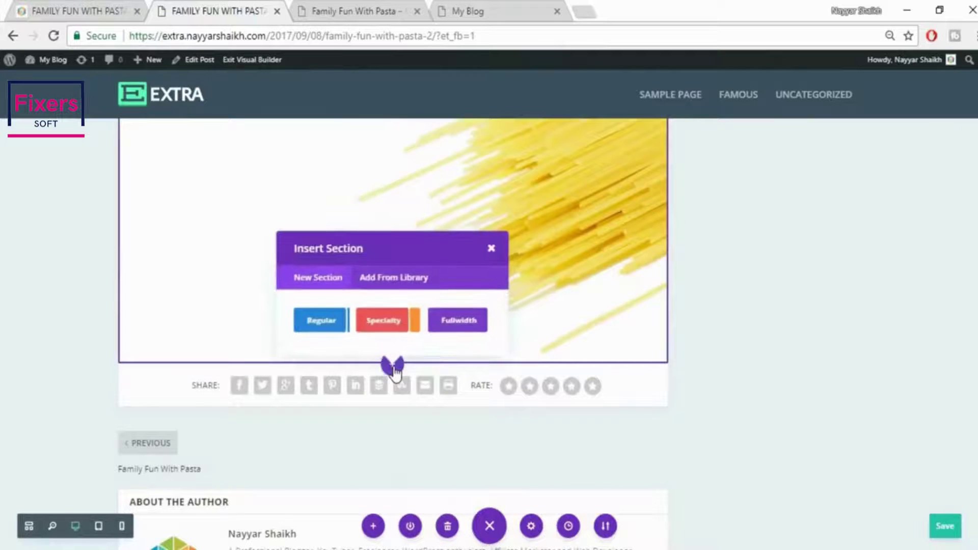
{"action": "left_click", "coordinate": [322, 326]}
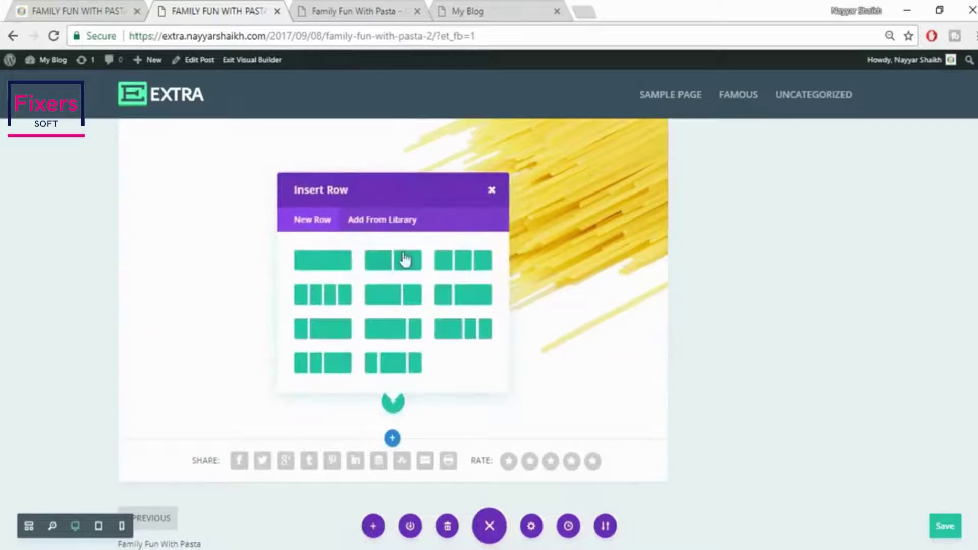
{"action": "left_click", "coordinate": [400, 266]}
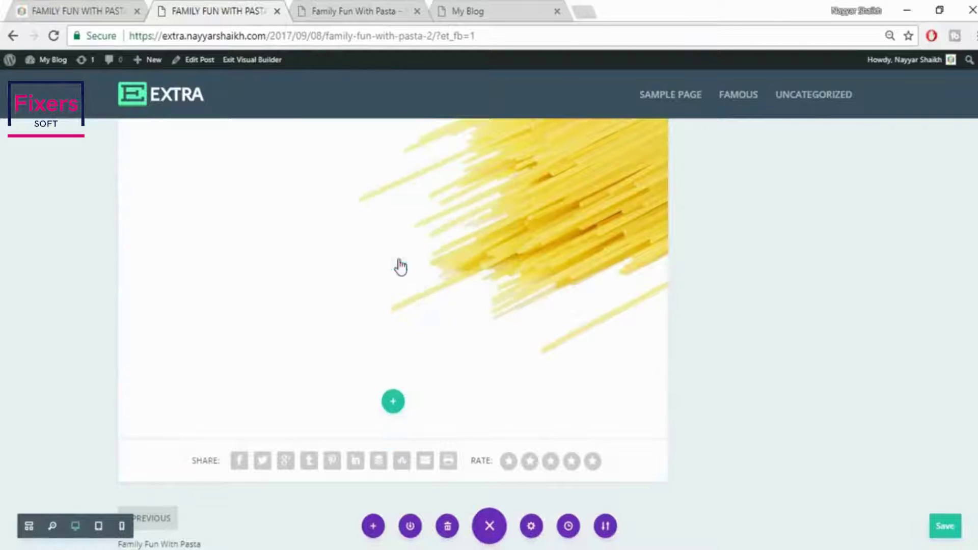
{"action": "scroll", "coordinate": [426, 247], "scroll_direction": "down", "scroll_amount": 1}
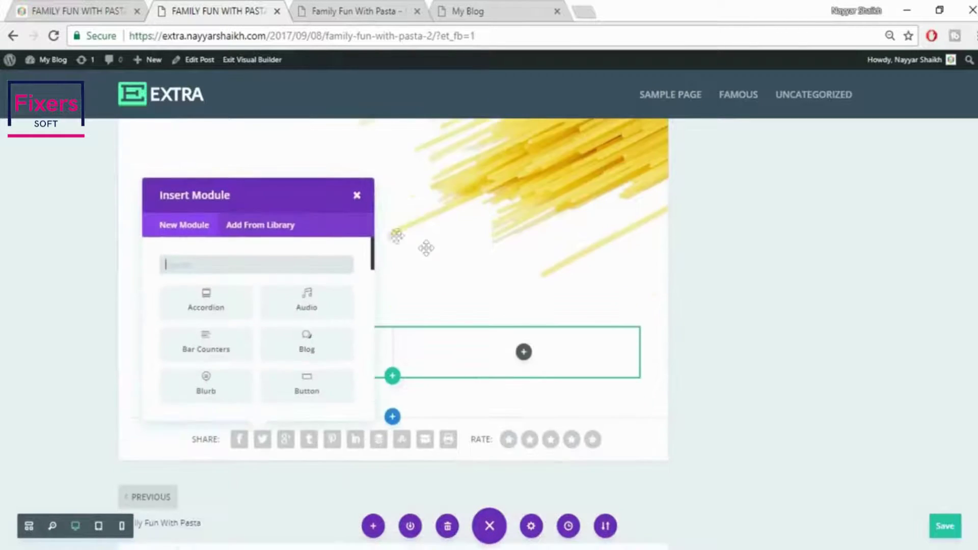
{"action": "left_click", "coordinate": [356, 124]}
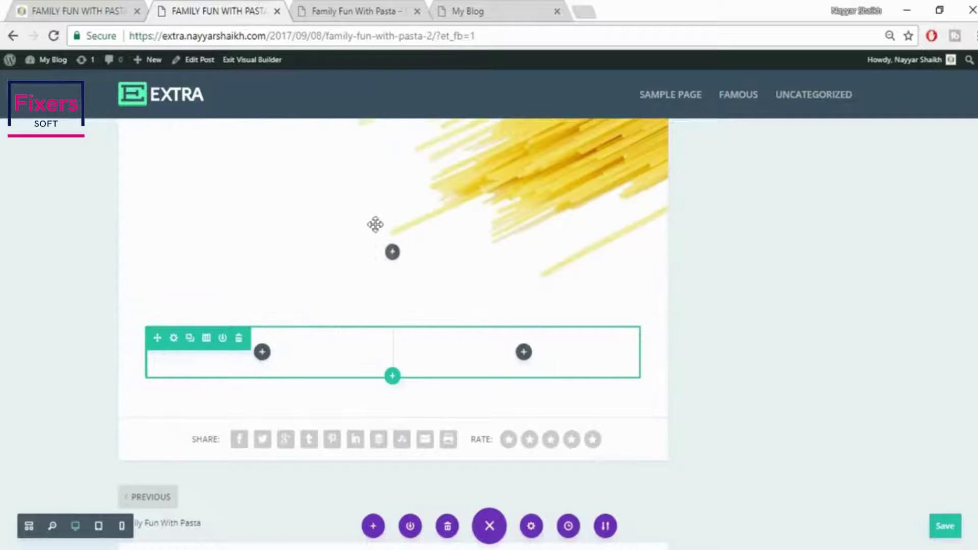
{"action": "scroll", "coordinate": [525, 472], "scroll_direction": "up", "scroll_amount": 5}
{"action": "scroll", "coordinate": [526, 469], "scroll_direction": "up", "scroll_amount": 4}
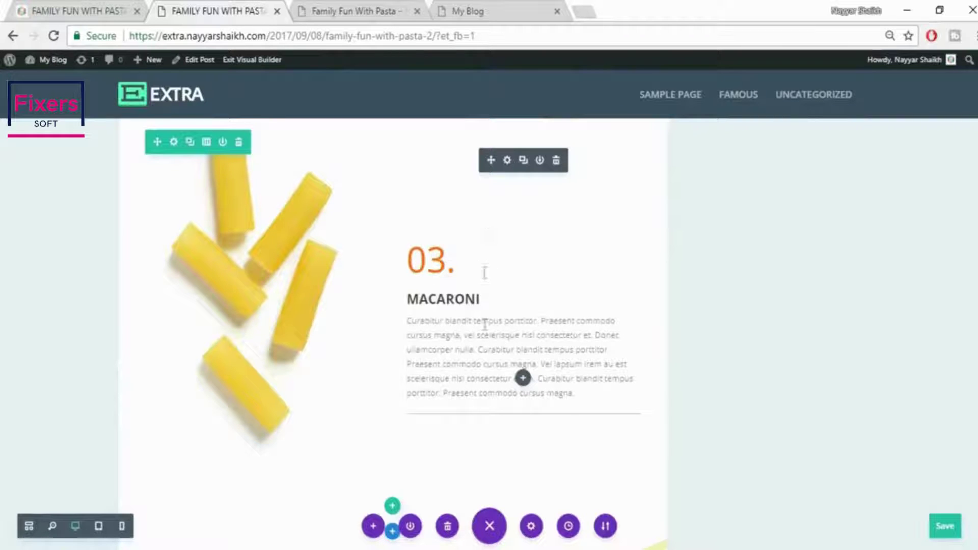
Duplicate the 03. MACARONI text module and move the copy into the new row's left column
{"action": "left_click", "coordinate": [530, 169]}
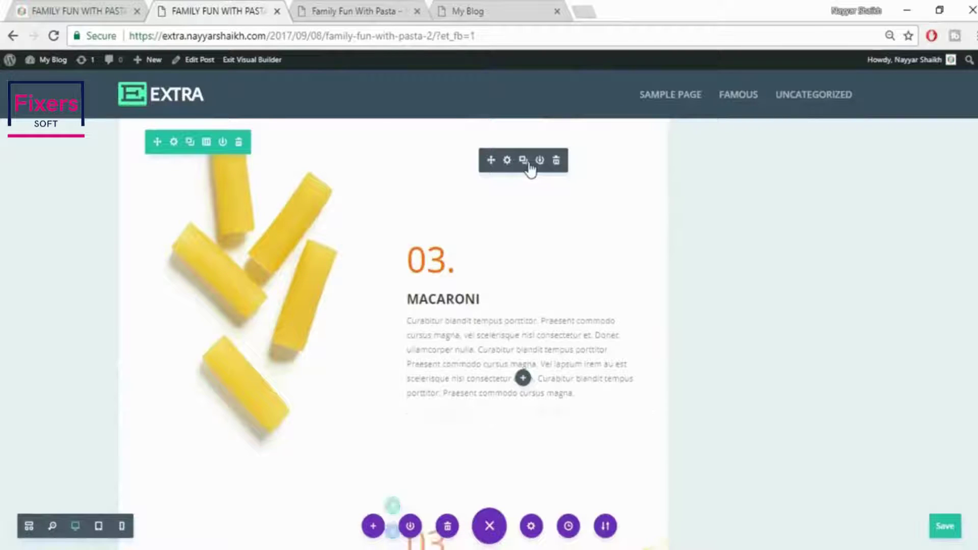
{"action": "scroll", "coordinate": [459, 408], "scroll_direction": "down", "scroll_amount": 3}
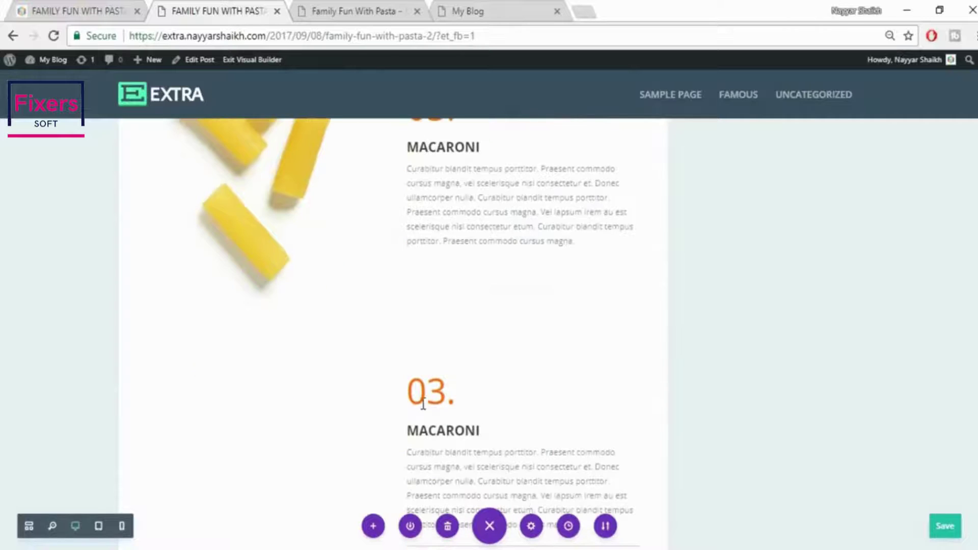
{"action": "scroll", "coordinate": [457, 412], "scroll_direction": "down", "scroll_amount": 2}
{"action": "scroll", "coordinate": [450, 432], "scroll_direction": "down", "scroll_amount": 8}
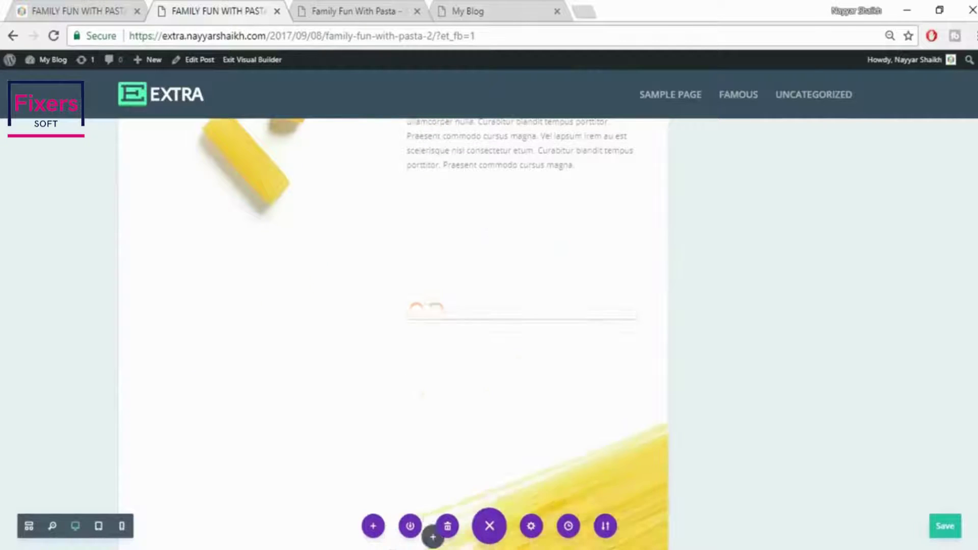
{"action": "scroll", "coordinate": [334, 419], "scroll_direction": "down", "scroll_amount": 4}
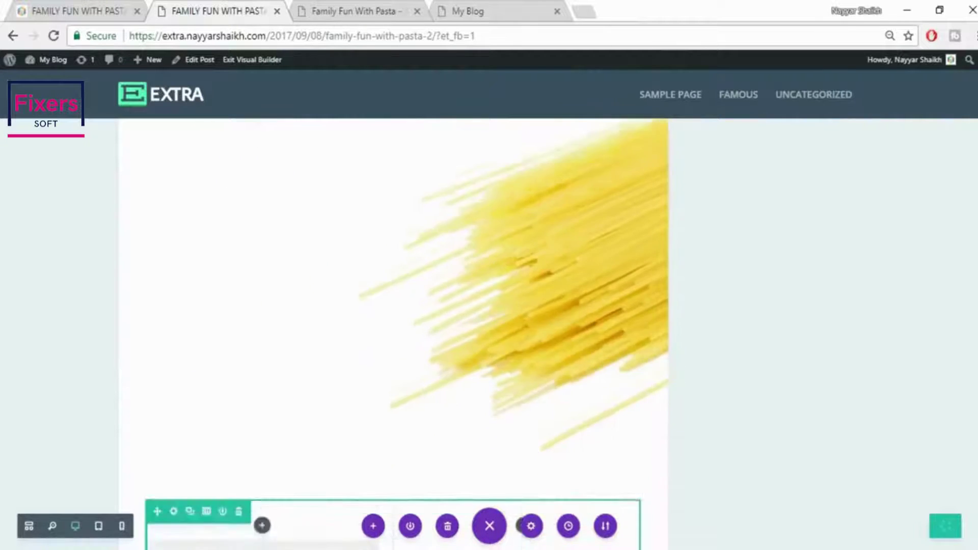
{"action": "left_click_drag", "start_coordinate": [274, 403], "coordinate": [302, 409]}
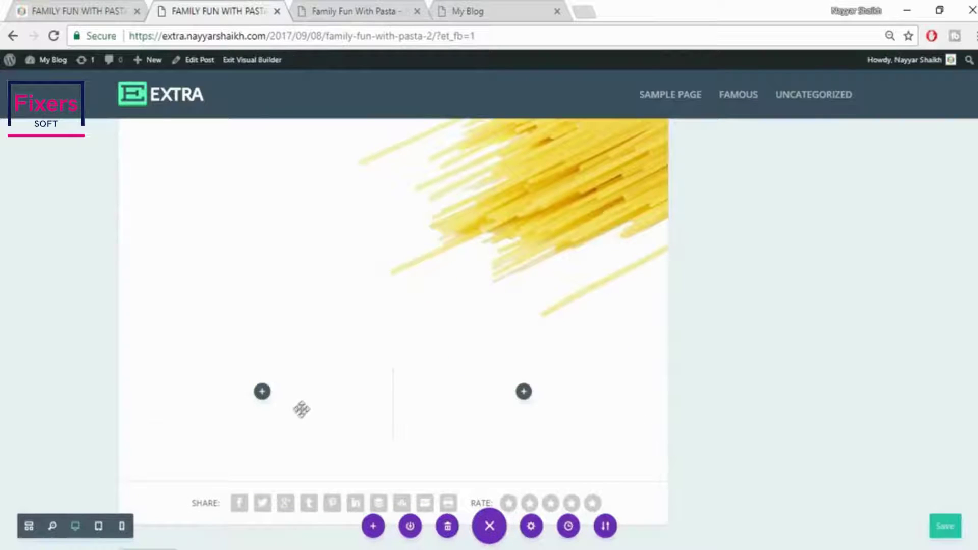
{"action": "scroll", "coordinate": [323, 416], "scroll_direction": "down", "scroll_amount": 3}
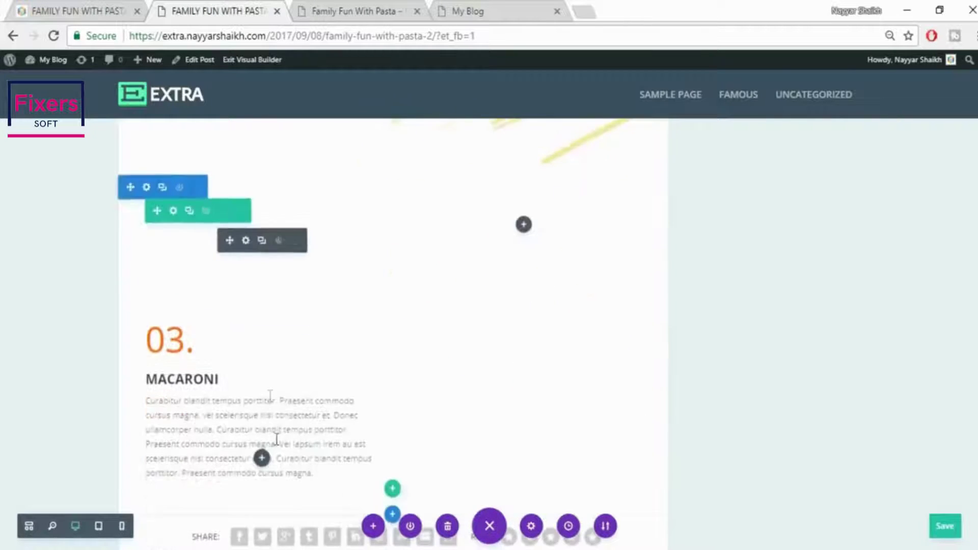
Select the SPAGHETTI heading on the published reference page
{"action": "left_click", "coordinate": [94, 10]}
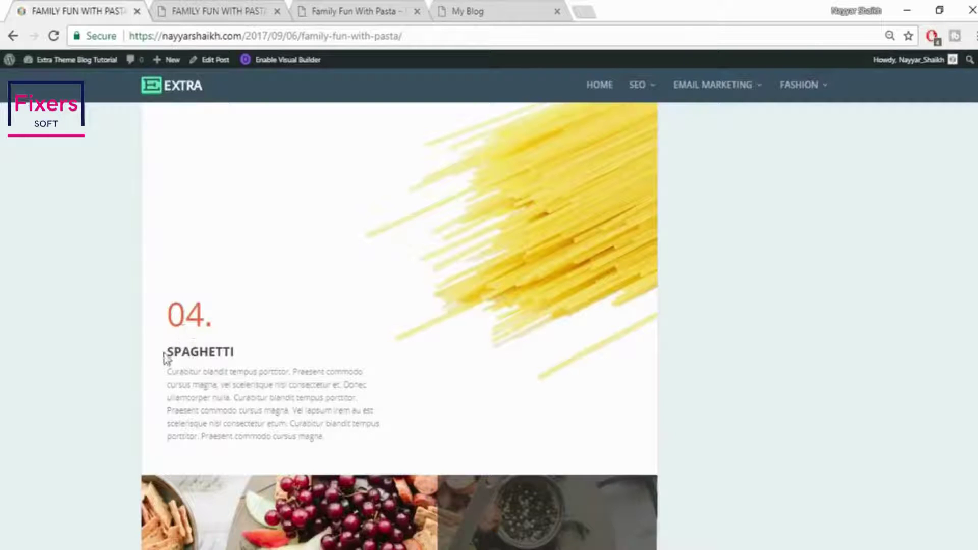
{"action": "left_click_drag", "start_coordinate": [168, 350], "coordinate": [261, 355]}
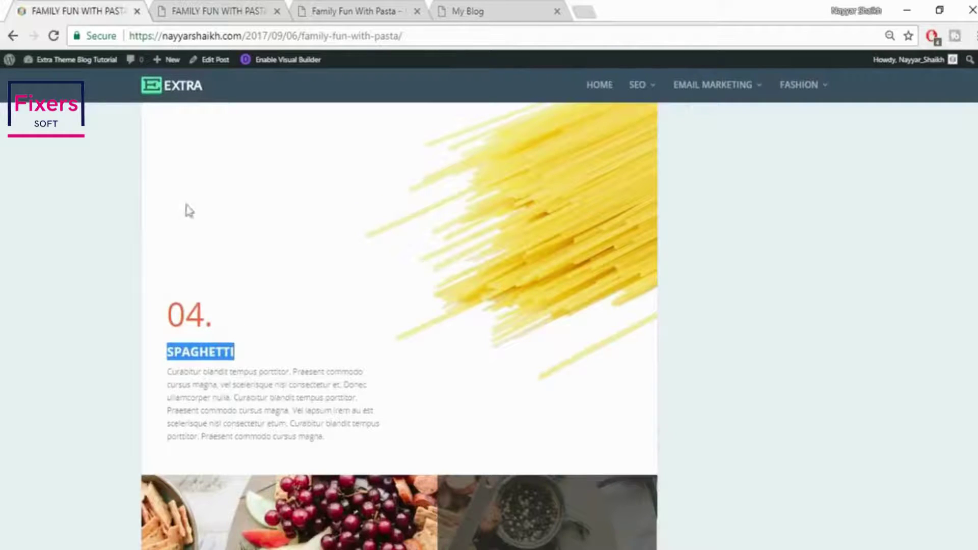
{"action": "left_click", "coordinate": [204, 10]}
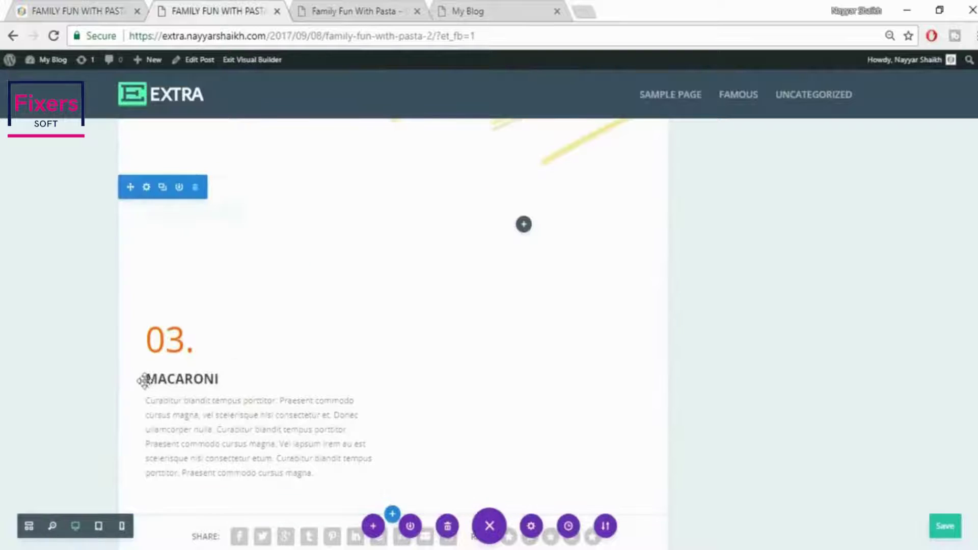
{"action": "left_click_drag", "start_coordinate": [144, 382], "coordinate": [234, 359]}
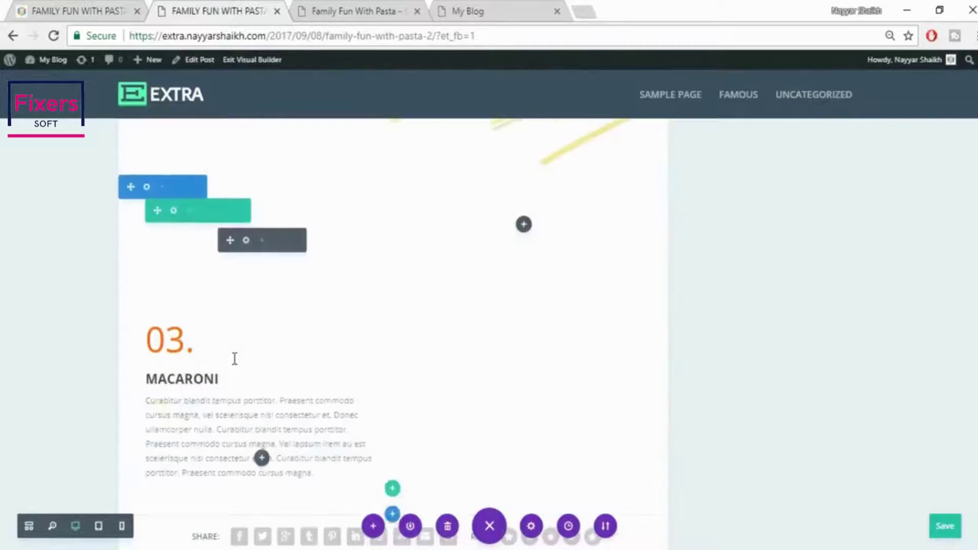
{"action": "scroll", "coordinate": [234, 359], "scroll_direction": "up", "scroll_amount": 2}
{"action": "scroll", "coordinate": [233, 472], "scroll_direction": "down", "scroll_amount": 2}
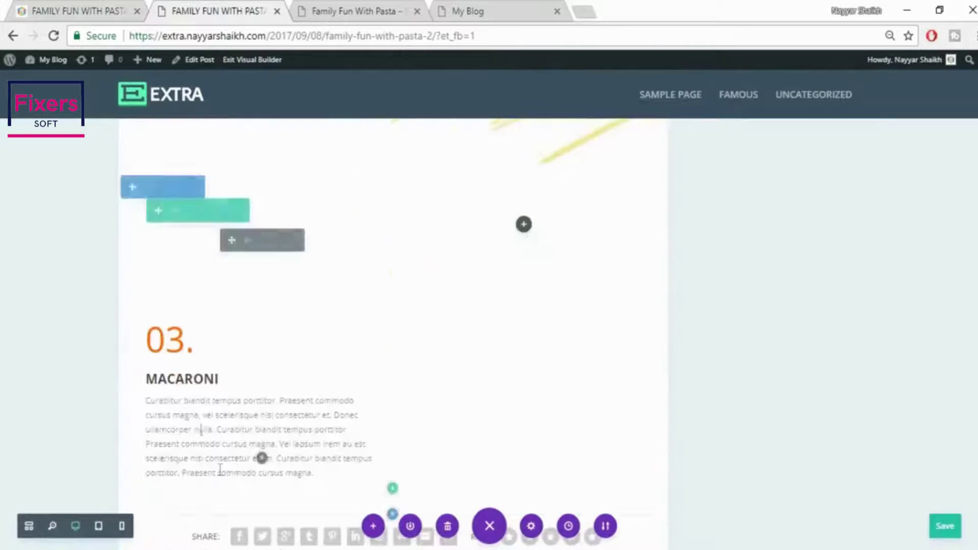
Rename the copied heading from 03. MACARONI to 04. SPAGHETTI
{"action": "double_click", "coordinate": [193, 381]}
{"action": "type", "text": "SPAGHETTI"}
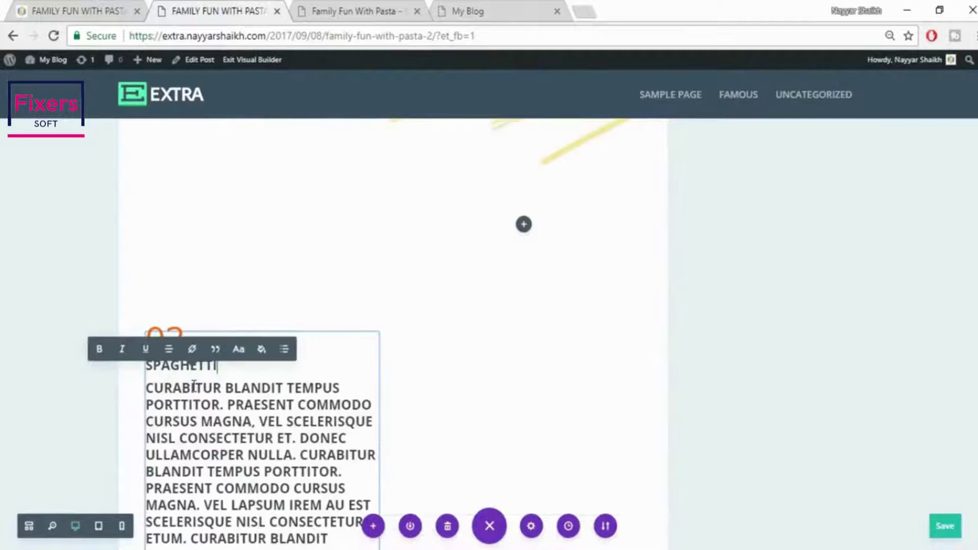
{"action": "key", "text": "ctrl+z"}
{"action": "left_click", "coordinate": [224, 379]}
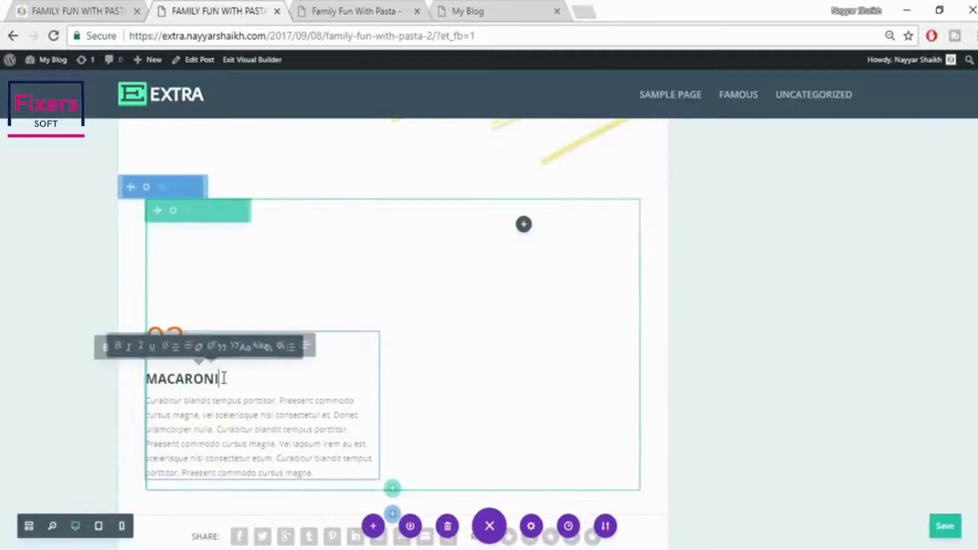
{"action": "left_click_drag", "start_coordinate": [224, 379], "coordinate": [145, 380]}
{"action": "type", "text": "SPAGHETTI"}
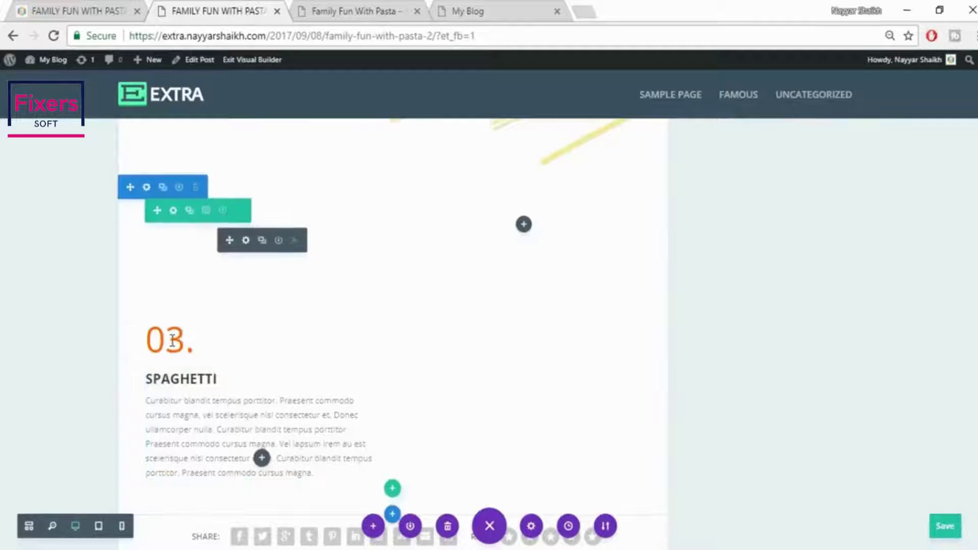
{"action": "left_click_drag", "start_coordinate": [184, 341], "coordinate": [167, 341]}
{"action": "type", "text": "4"}
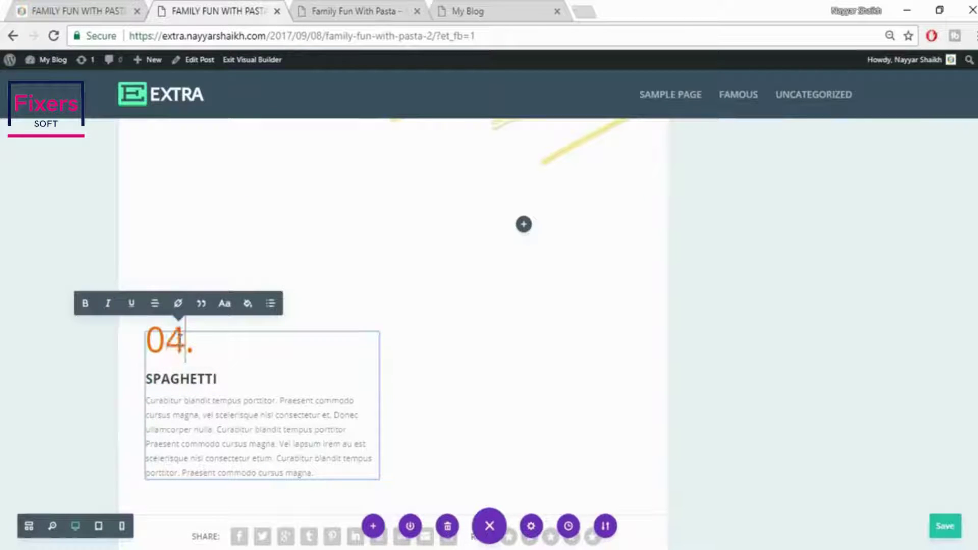
{"action": "left_click", "coordinate": [750, 353]}
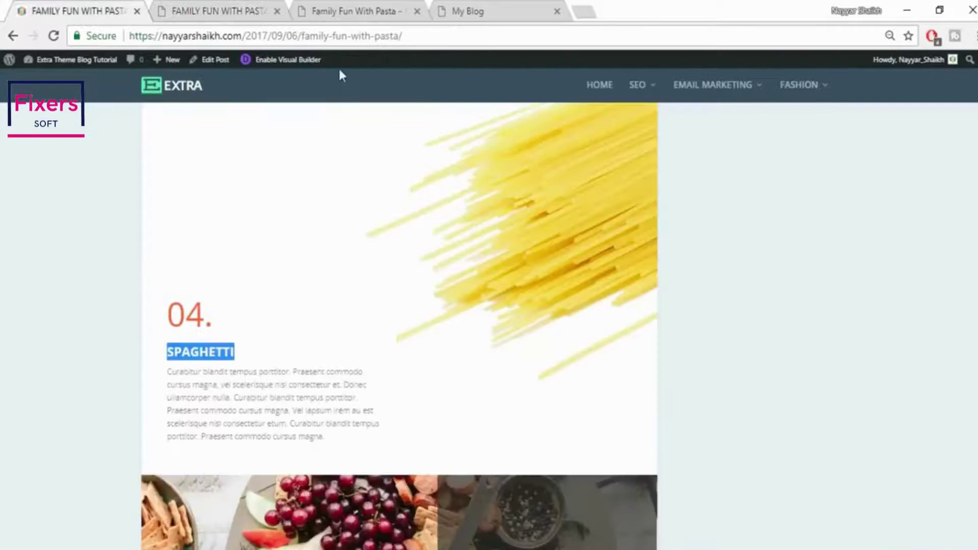
{"action": "scroll", "coordinate": [698, 356], "scroll_direction": "up", "scroll_amount": 2}
{"action": "scroll", "coordinate": [686, 356], "scroll_direction": "down", "scroll_amount": 1}
In the Spaghetti text module's Design spacing, clear the 200px top padding
{"action": "left_click", "coordinate": [214, 7]}
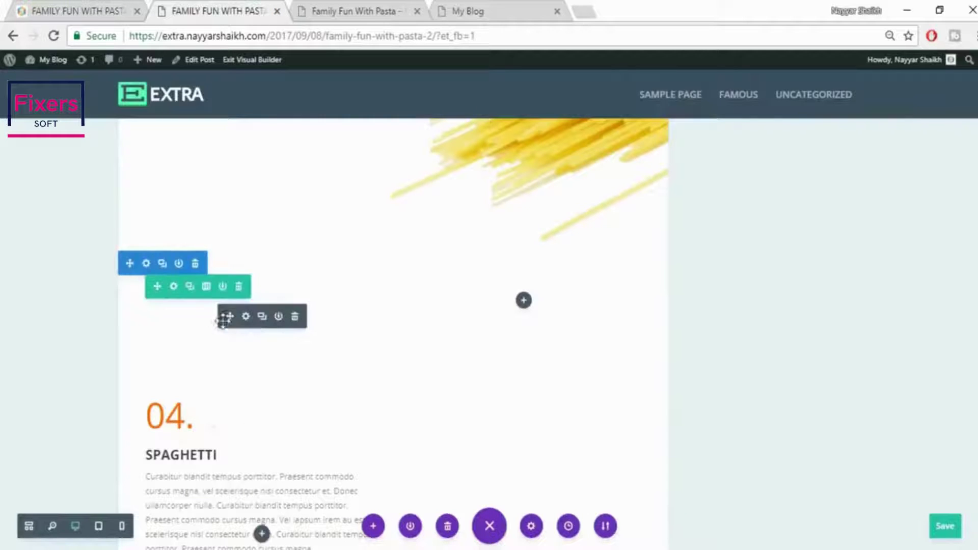
{"action": "left_click", "coordinate": [246, 317]}
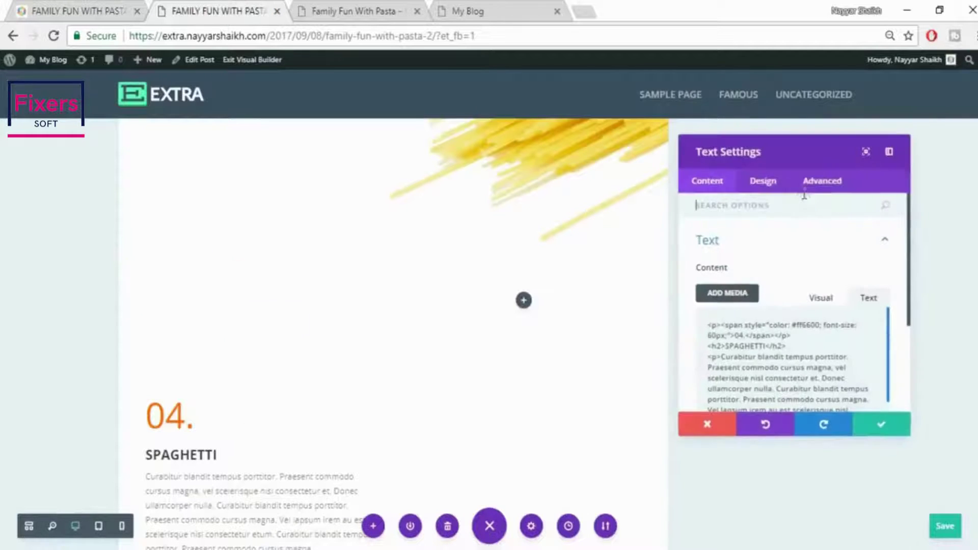
{"action": "left_click", "coordinate": [779, 186]}
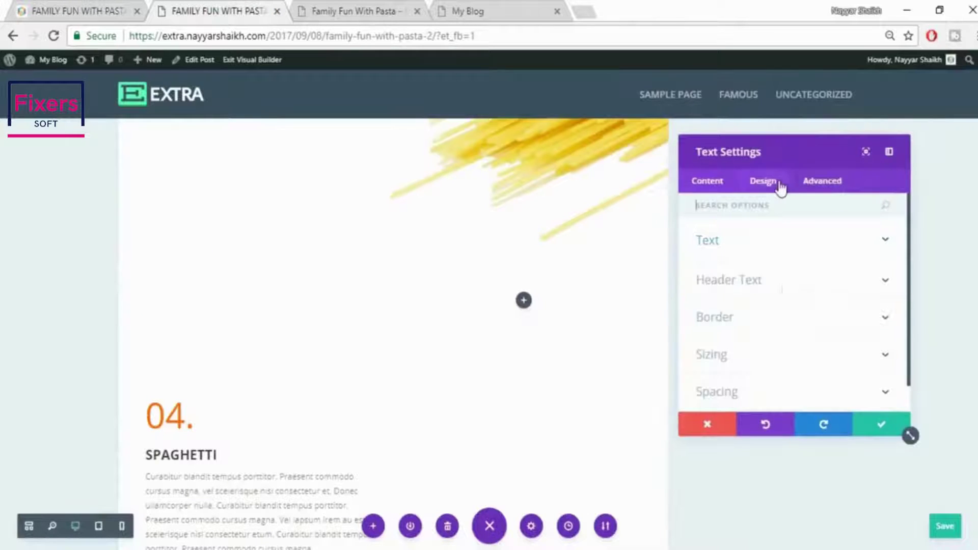
{"action": "left_click", "coordinate": [777, 391]}
{"action": "left_click_drag", "start_coordinate": [730, 347], "coordinate": [670, 347]}
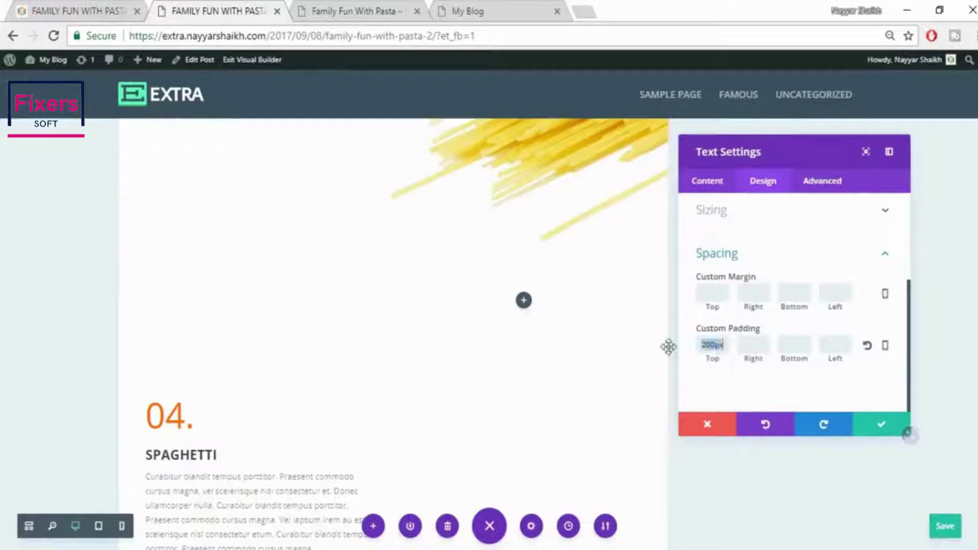
{"action": "key", "text": "BackSpace"}
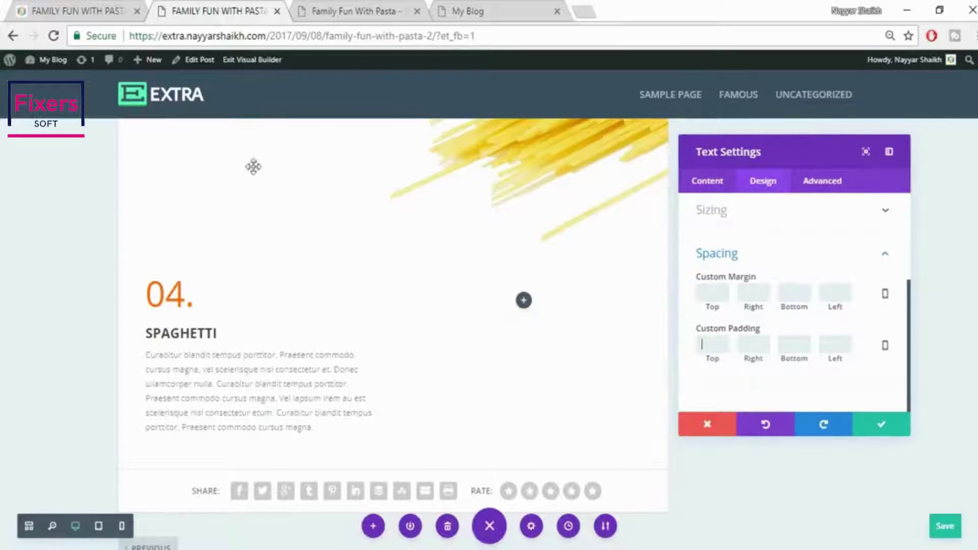
Set the top margin to -200 and save the text module
{"action": "scroll", "coordinate": [286, 256], "scroll_direction": "up", "scroll_amount": 3}
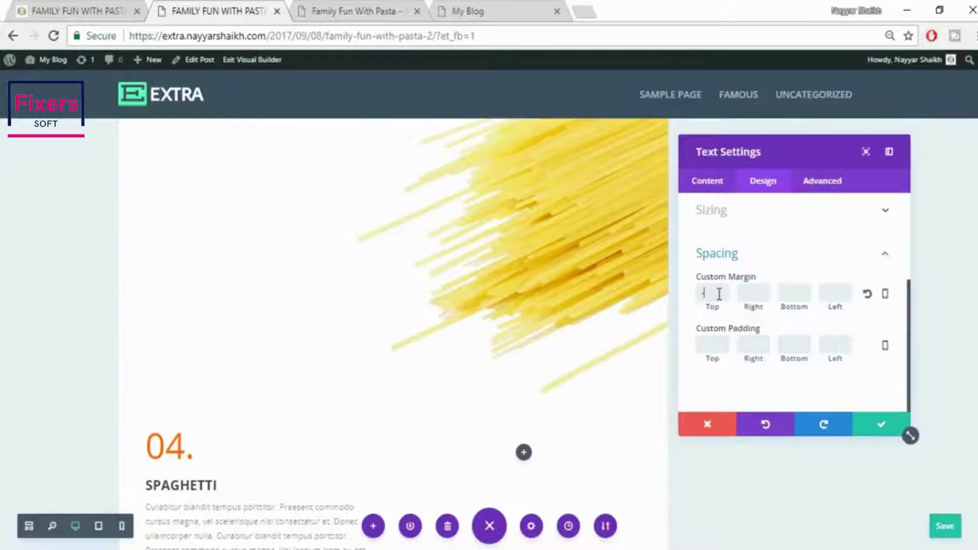
{"action": "type", "text": "100"}
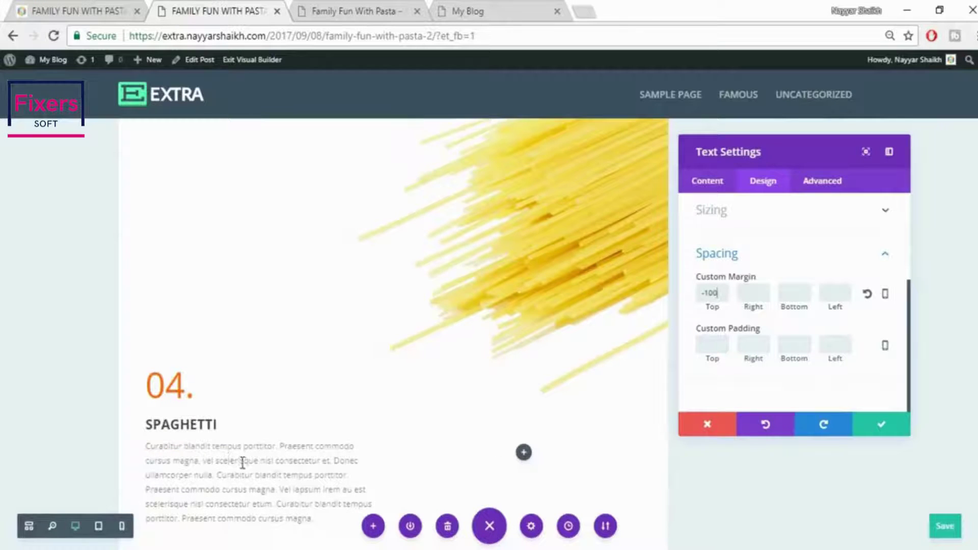
{"action": "scroll", "coordinate": [242, 463], "scroll_direction": "down", "scroll_amount": 2}
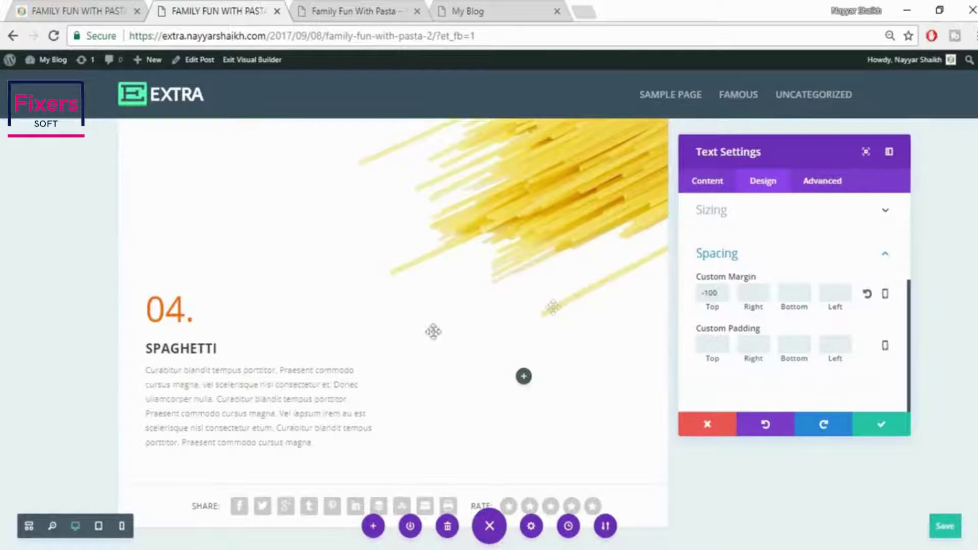
{"action": "left_click", "coordinate": [724, 286]}
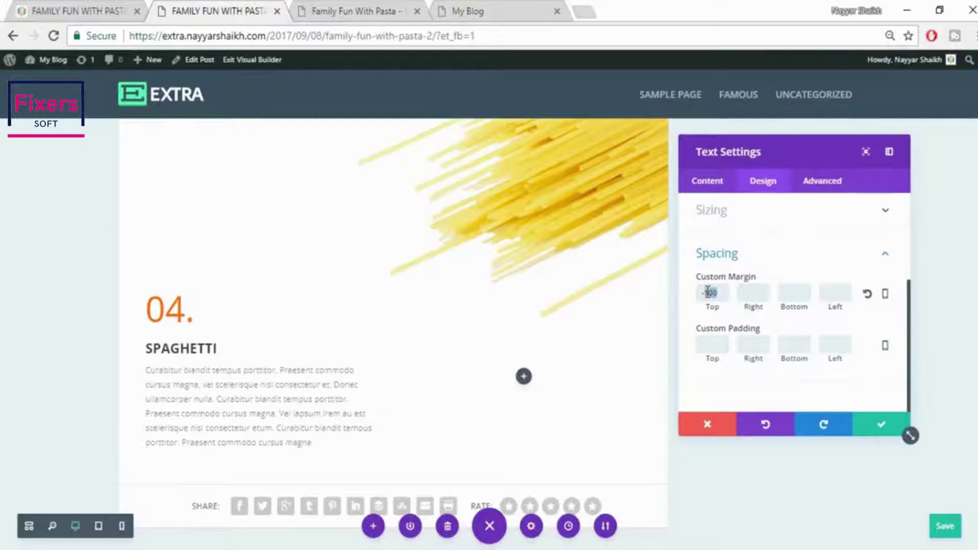
{"action": "type", "text": "200"}
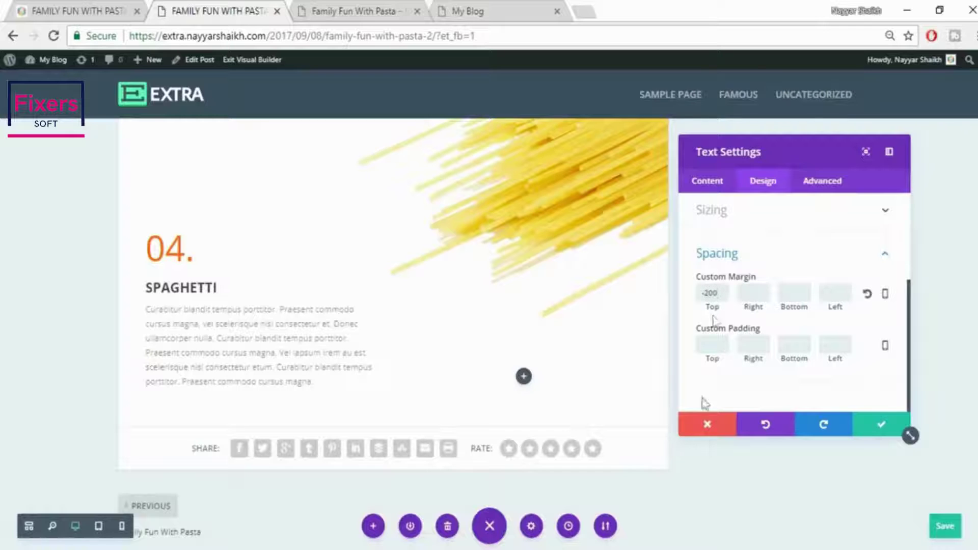
{"action": "left_click", "coordinate": [871, 431]}
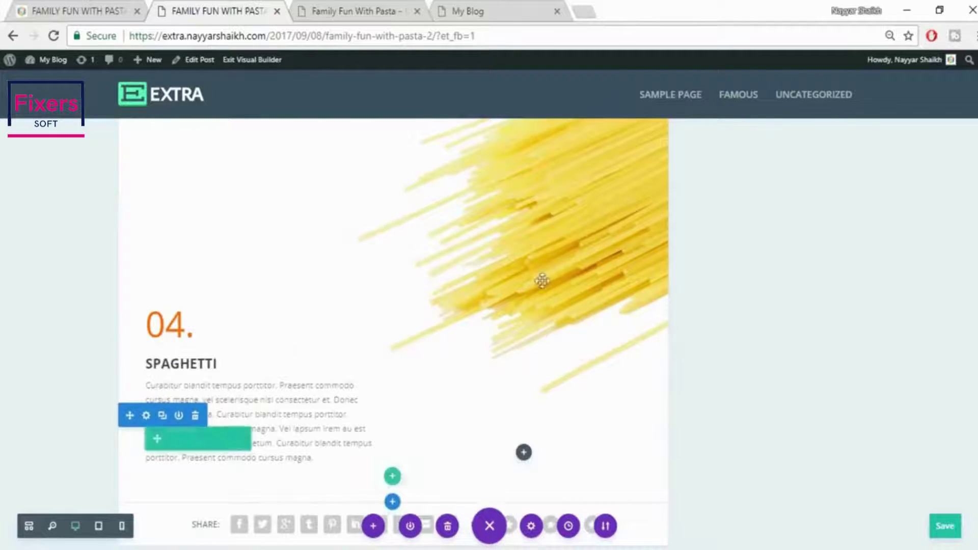
Add a new section below the 04. SPAGHETTI section in the Visual Builder
{"action": "mouse_move", "coordinate": [599, 354]}
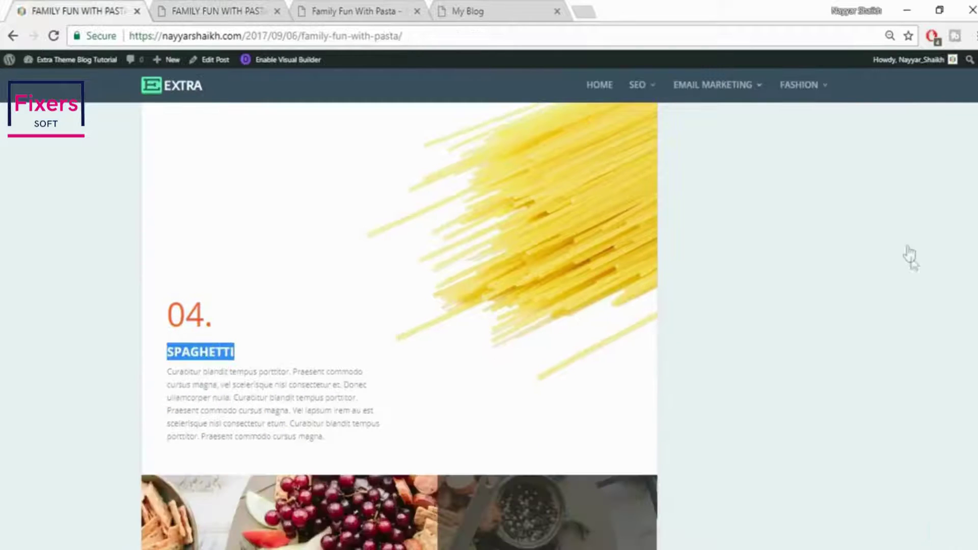
{"action": "scroll", "coordinate": [913, 270], "scroll_direction": "down", "scroll_amount": 1}
{"action": "scroll", "coordinate": [916, 283], "scroll_direction": "down", "scroll_amount": 6}
{"action": "scroll", "coordinate": [915, 283], "scroll_direction": "up", "scroll_amount": 3}
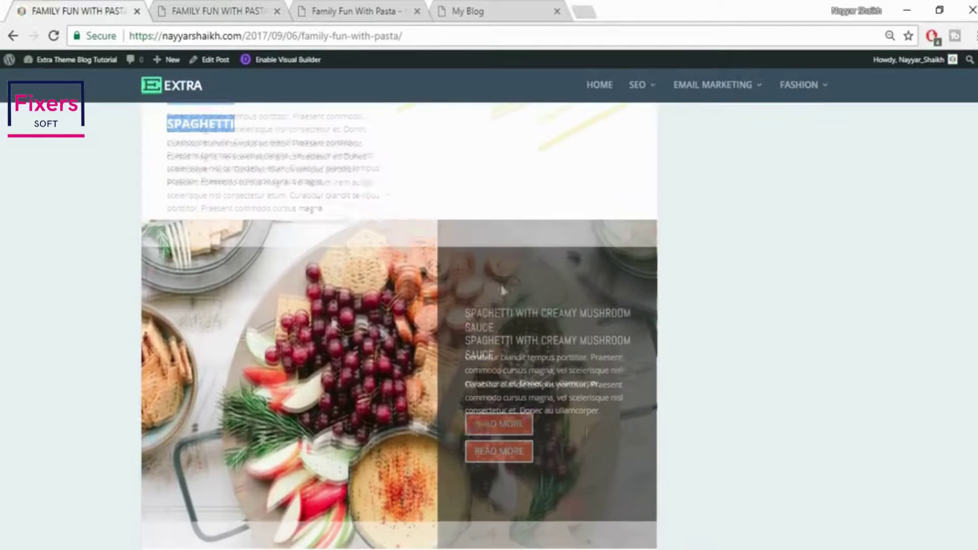
{"action": "scroll", "coordinate": [429, 363], "scroll_direction": "down", "scroll_amount": 1}
{"action": "left_click", "coordinate": [186, 10]}
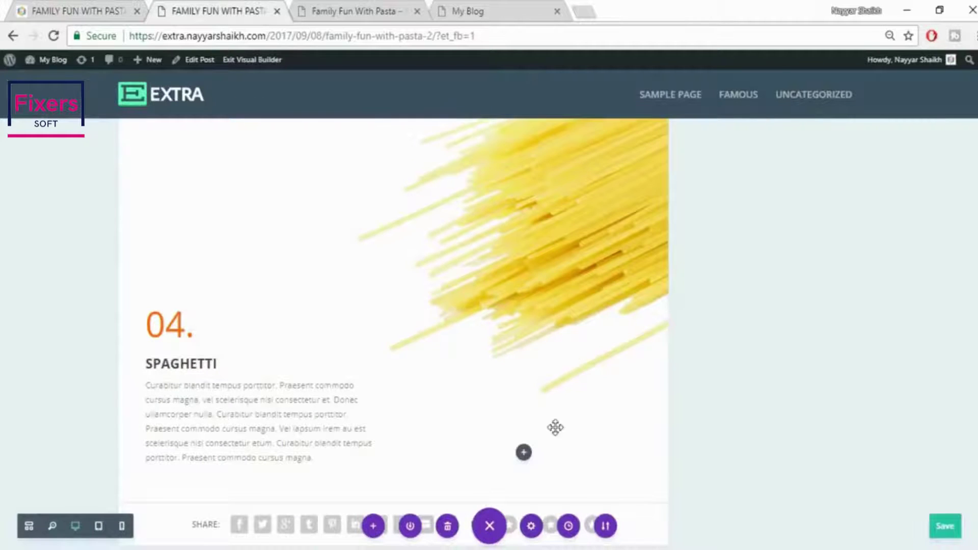
{"action": "scroll", "coordinate": [556, 428], "scroll_direction": "down", "scroll_amount": 3}
{"action": "mouse_move", "coordinate": [392, 350]}
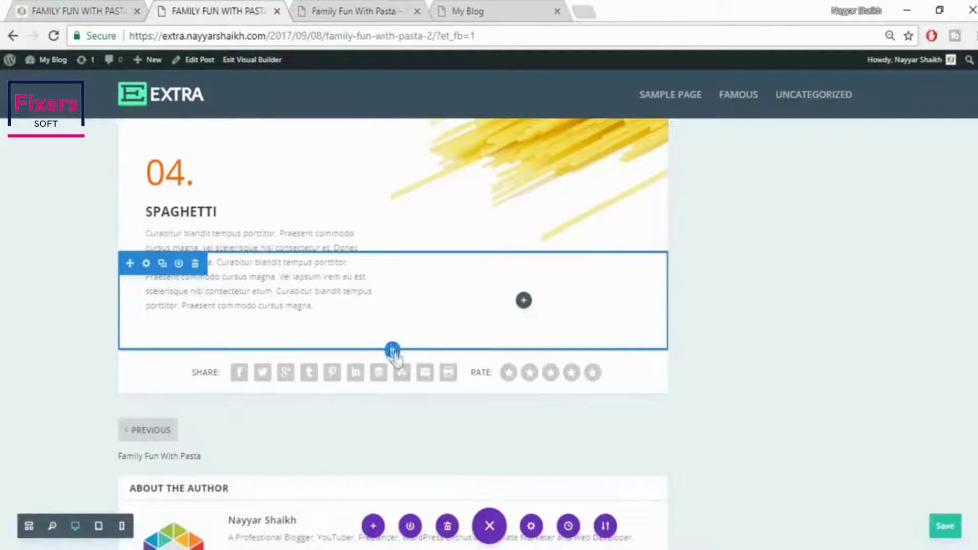
{"action": "left_click", "coordinate": [392, 351]}
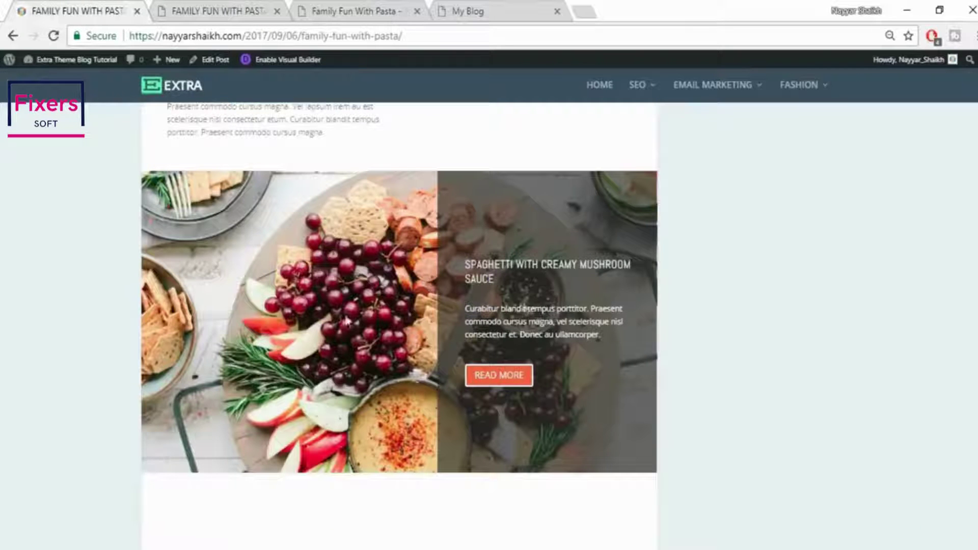
Make it a Regular section with a two-column row, leaving both columns empty
{"action": "left_click", "coordinate": [249, 9]}
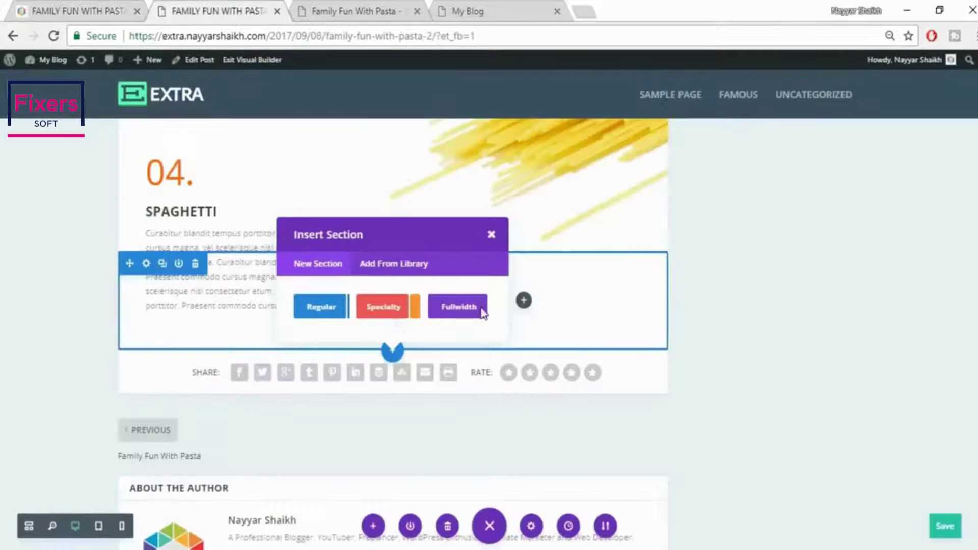
{"action": "left_click", "coordinate": [318, 312]}
{"action": "left_click", "coordinate": [400, 251]}
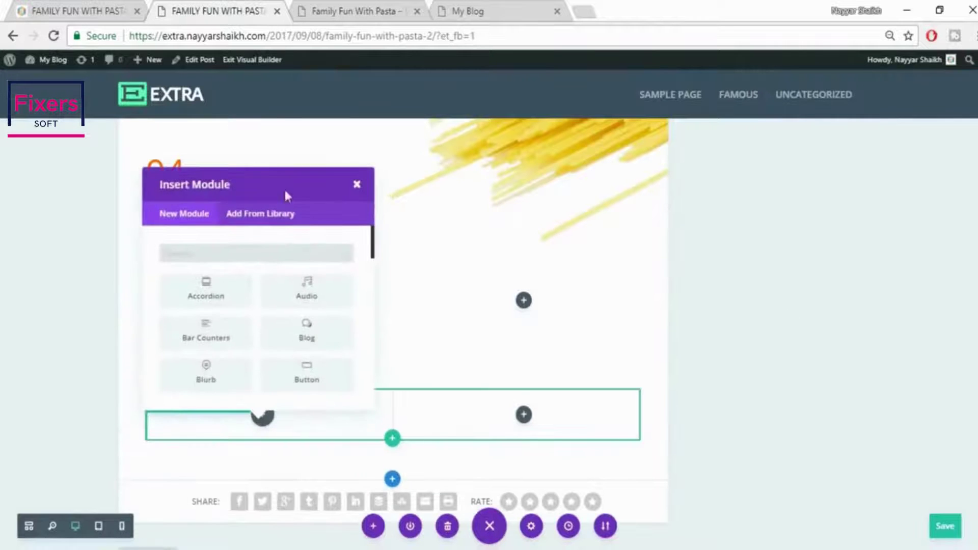
{"action": "left_click", "coordinate": [74, 13]}
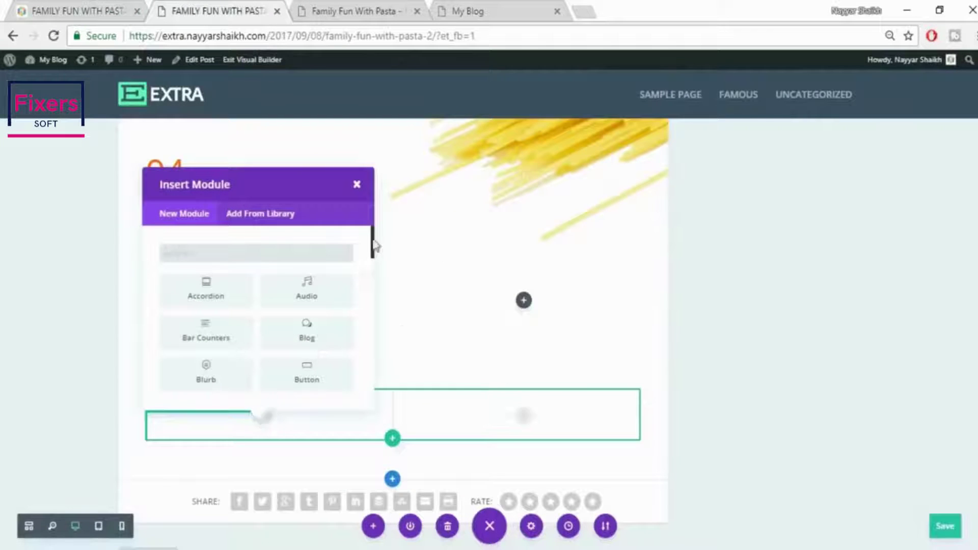
{"action": "left_click", "coordinate": [357, 185]}
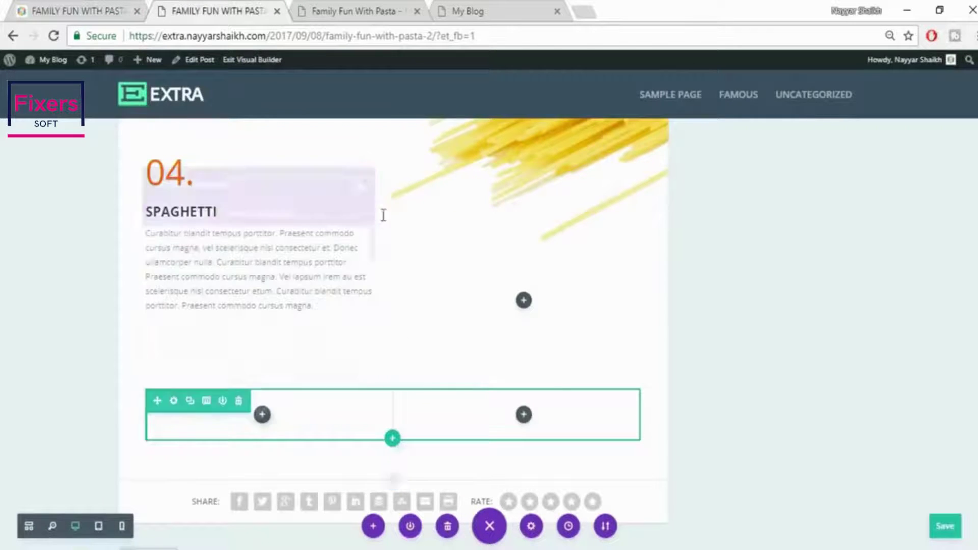
Insert a Call To Action module into the row's right column
{"action": "left_click", "coordinate": [524, 415]}
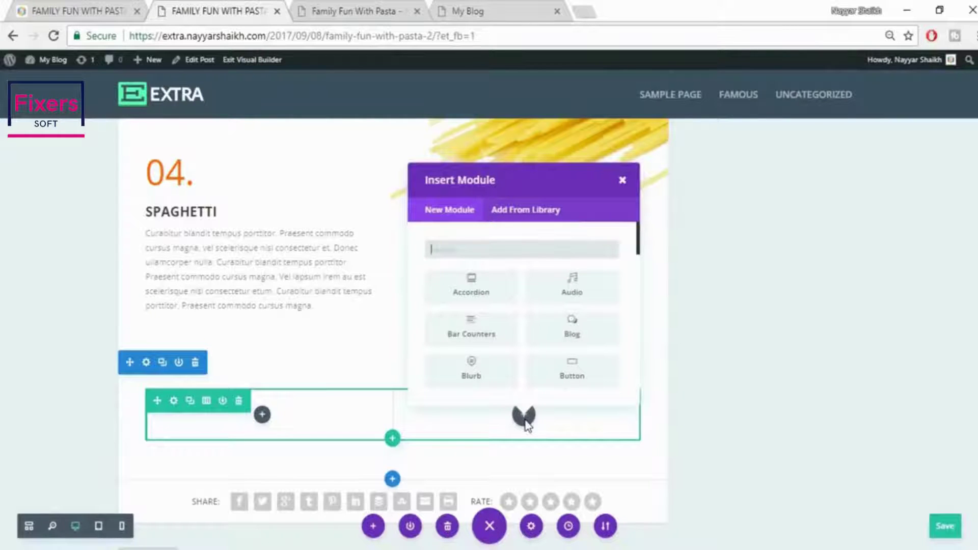
{"action": "left_click", "coordinate": [91, 5]}
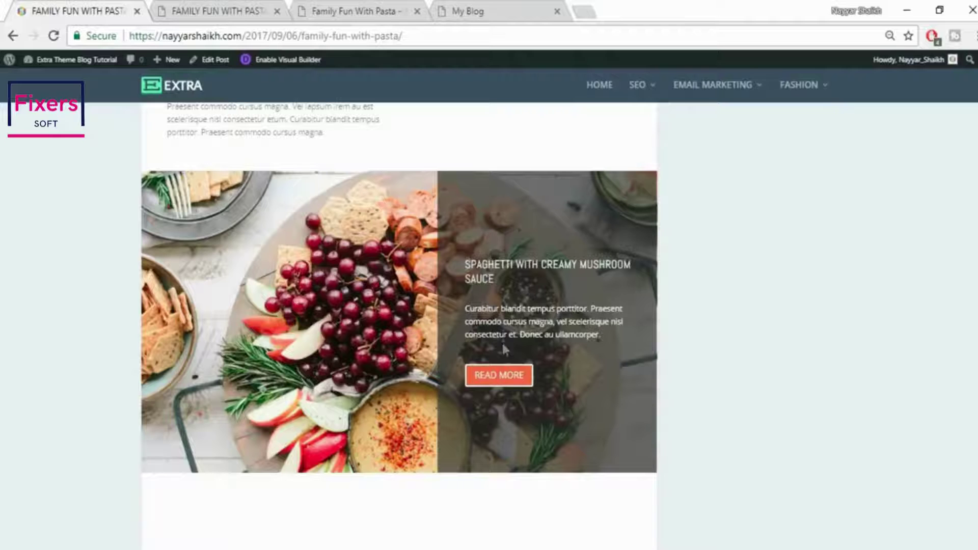
{"action": "left_click", "coordinate": [184, 5]}
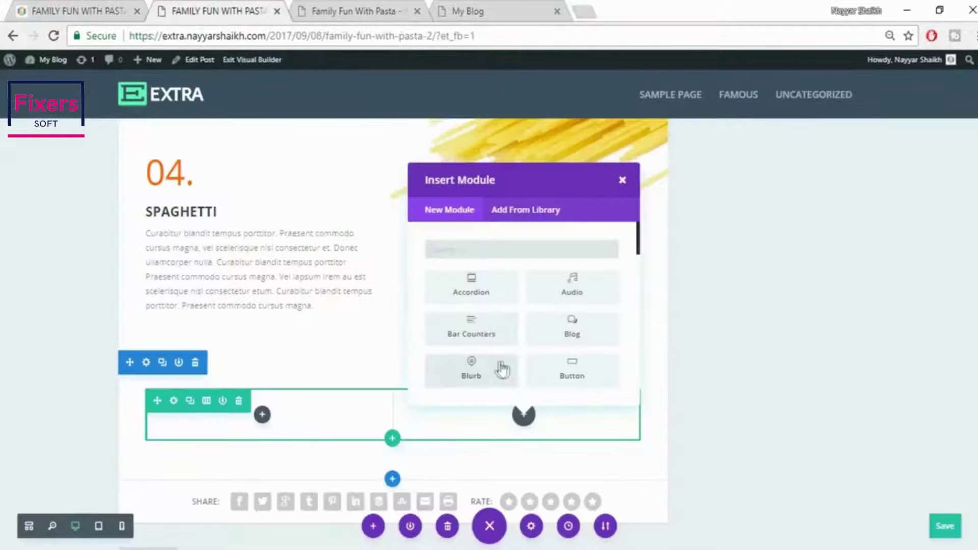
{"action": "type", "text": "call"}
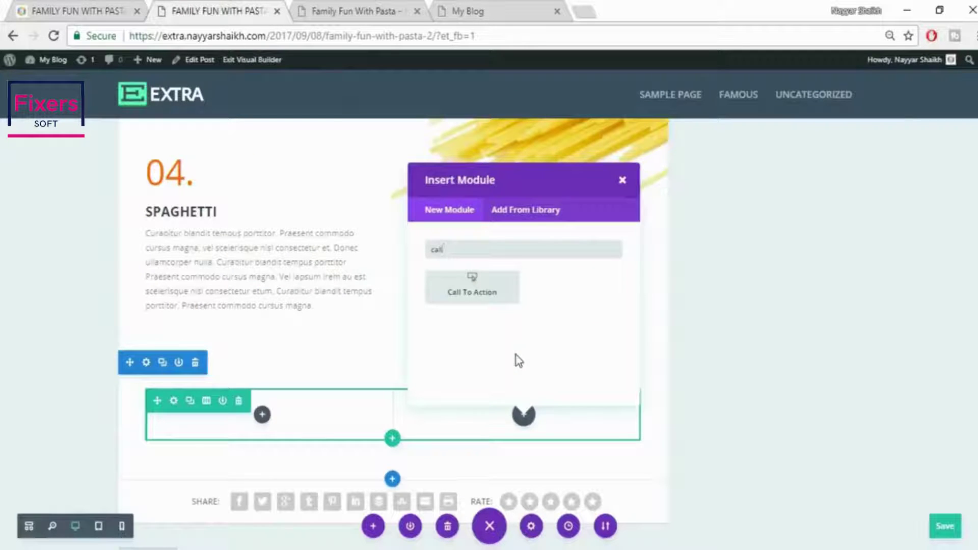
{"action": "left_click", "coordinate": [498, 291]}
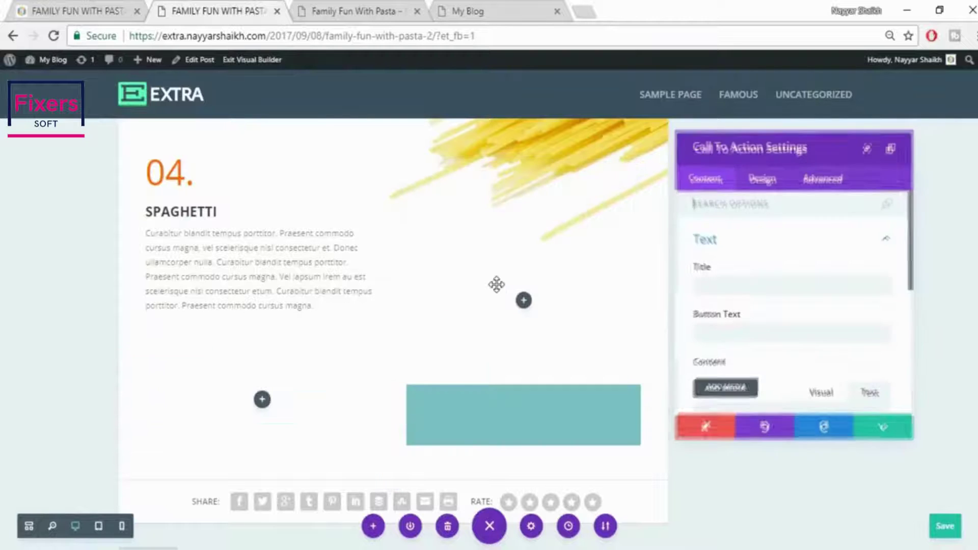
Copy the live post's title and paste SPAGHETTI WITH CREAMY MUSHROOM SAUCE as the Title
{"action": "left_click", "coordinate": [775, 283]}
{"action": "left_click", "coordinate": [144, 14]}
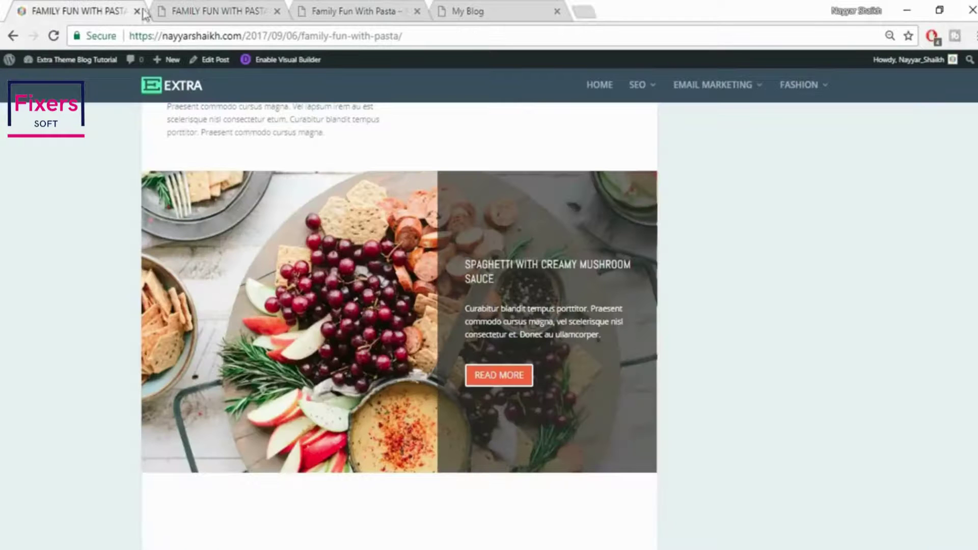
{"action": "left_click_drag", "start_coordinate": [468, 264], "coordinate": [517, 285]}
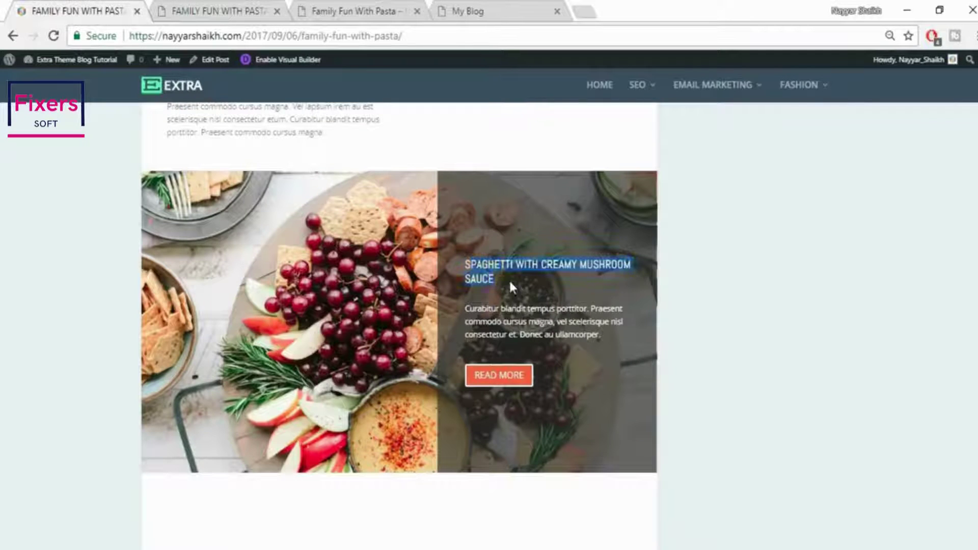
{"action": "left_click", "coordinate": [509, 286]}
{"action": "triple_click", "coordinate": [466, 267]}
{"action": "key", "text": "ctrl+c"}
{"action": "left_click", "coordinate": [219, 10]}
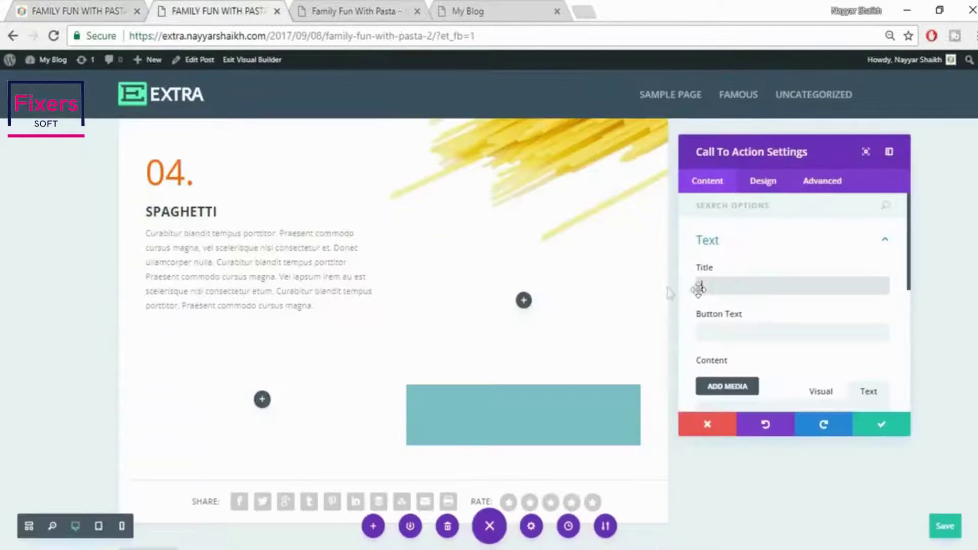
{"action": "key", "text": "ctrl+v"}
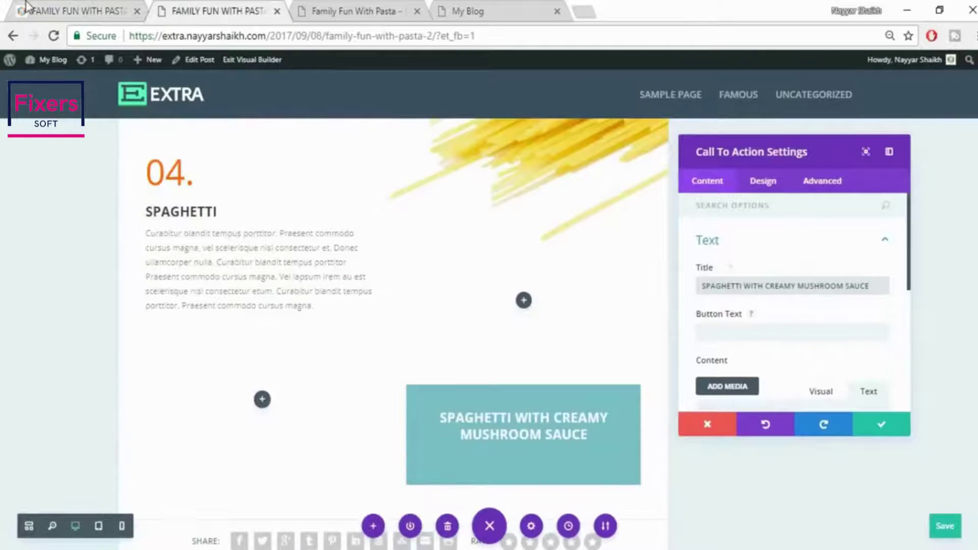
Paste the live post's description paragraph as Content and set the button text to READ MORE
{"action": "left_click", "coordinate": [76, 11]}
{"action": "left_click_drag", "start_coordinate": [466, 307], "coordinate": [609, 339]}
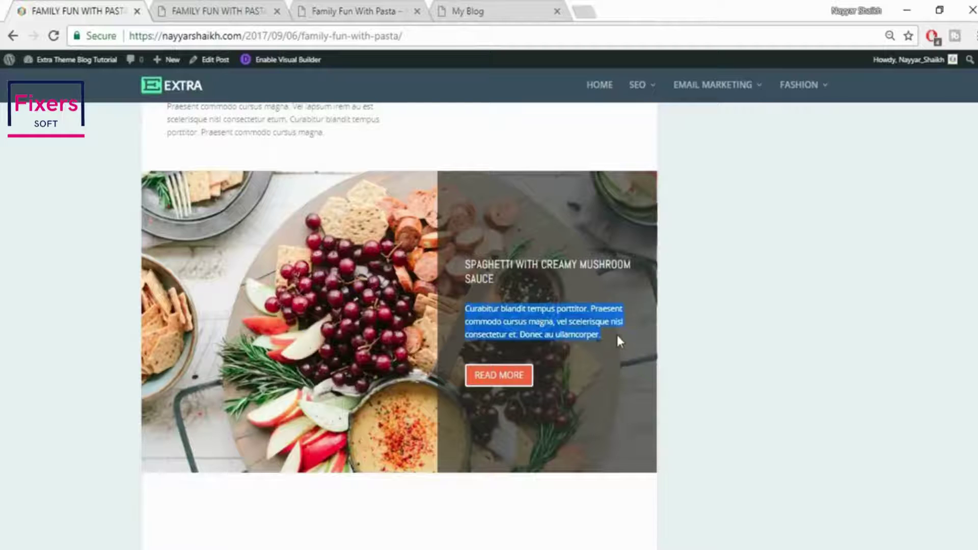
{"action": "key", "text": "ctrl+c"}
{"action": "left_click", "coordinate": [255, 7]}
{"action": "scroll", "coordinate": [775, 341], "scroll_direction": "down", "scroll_amount": 3}
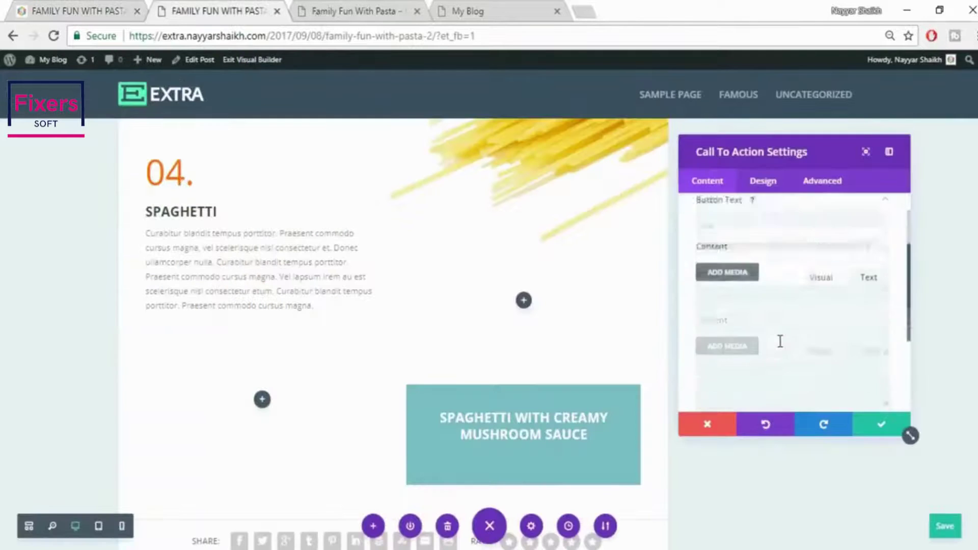
{"action": "key", "text": "ctrl+v"}
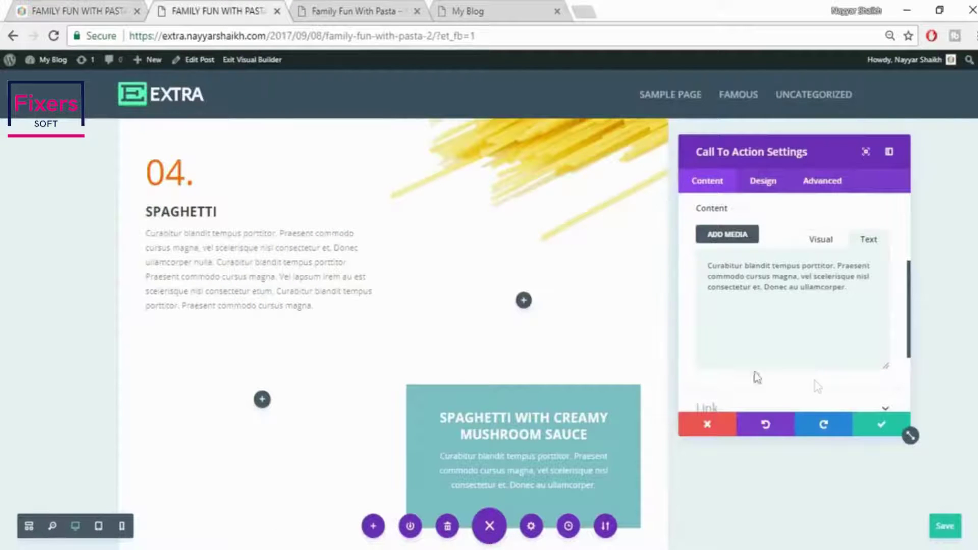
{"action": "left_click", "coordinate": [69, 10]}
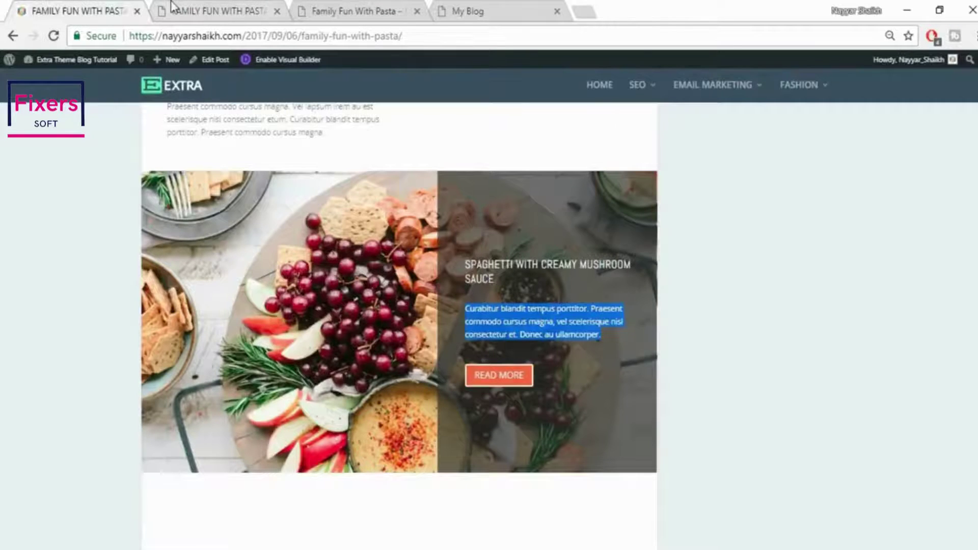
{"action": "left_click", "coordinate": [219, 11]}
{"action": "left_click", "coordinate": [750, 253]}
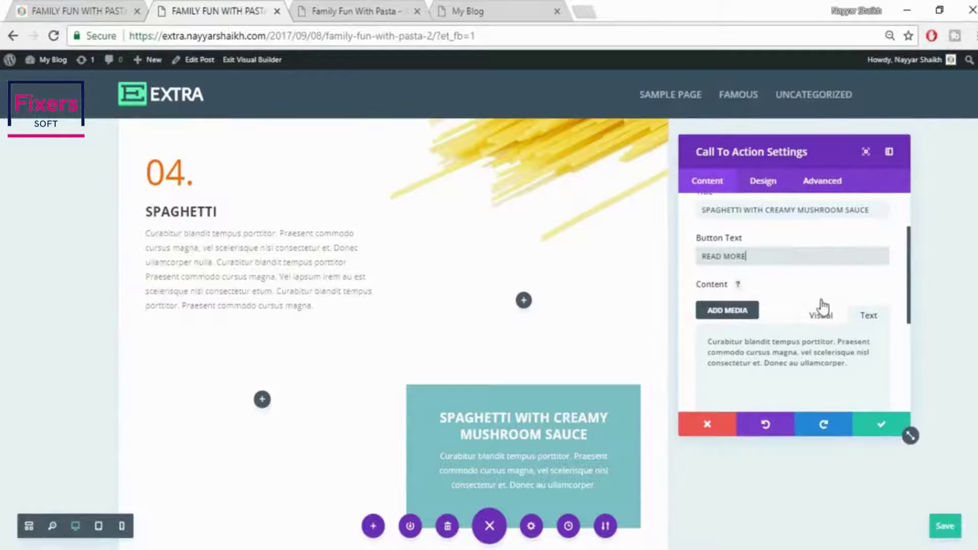
Set the READ MORE button's URL to #
{"action": "scroll", "coordinate": [830, 306], "scroll_direction": "down", "scroll_amount": 3}
{"action": "left_click", "coordinate": [754, 341]}
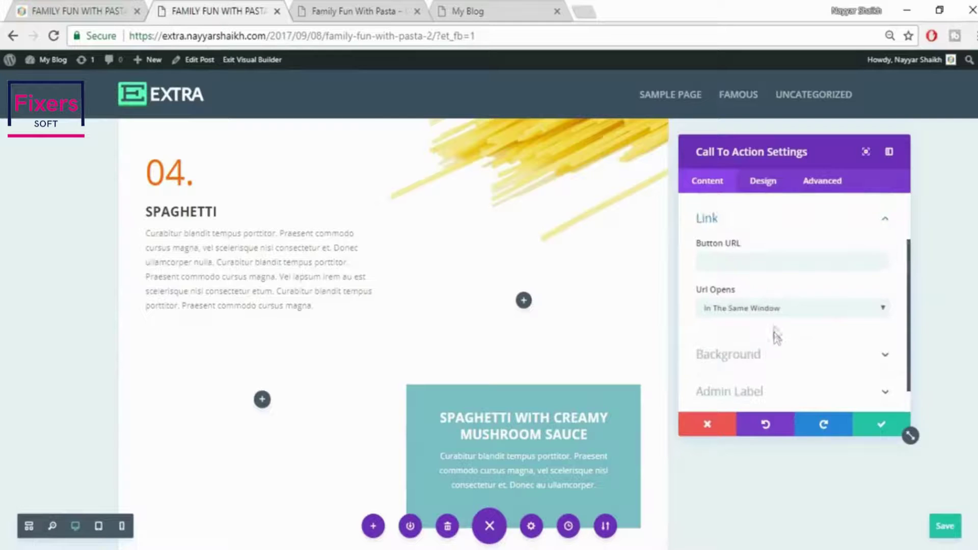
{"action": "left_click", "coordinate": [773, 255]}
{"action": "type", "text": "#"}
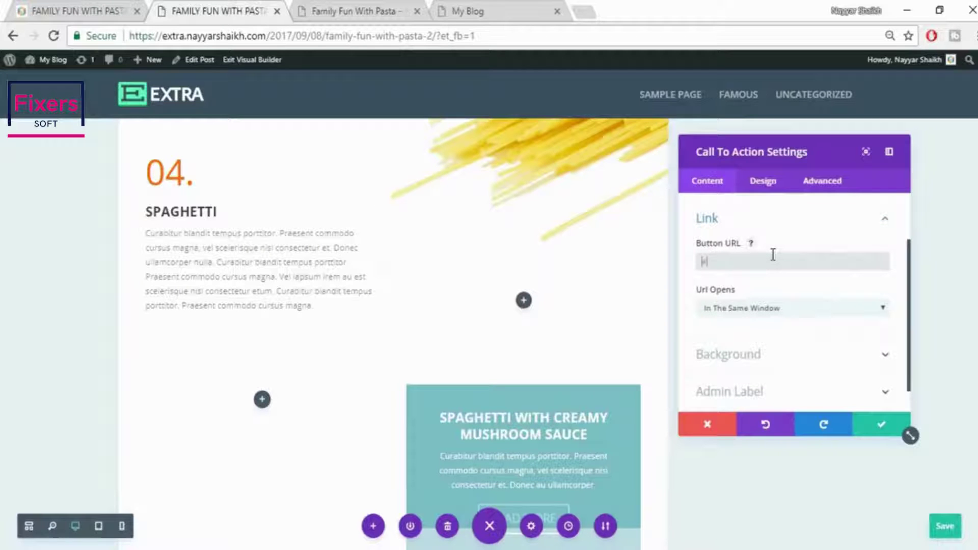
Turn off the call to action's teal background colour
{"action": "scroll", "coordinate": [771, 299], "scroll_direction": "down", "scroll_amount": 1}
{"action": "scroll", "coordinate": [446, 437], "scroll_direction": "down", "scroll_amount": 3}
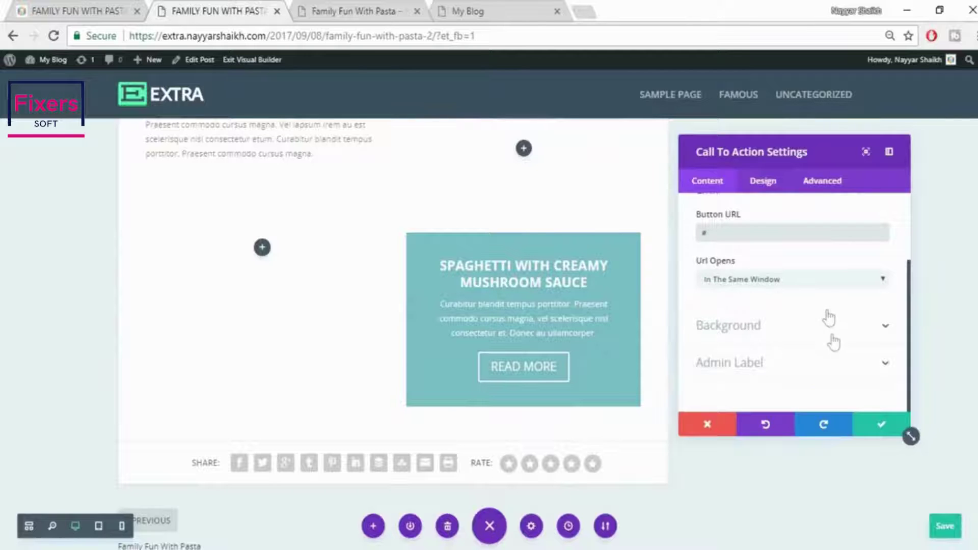
{"action": "left_click", "coordinate": [763, 183]}
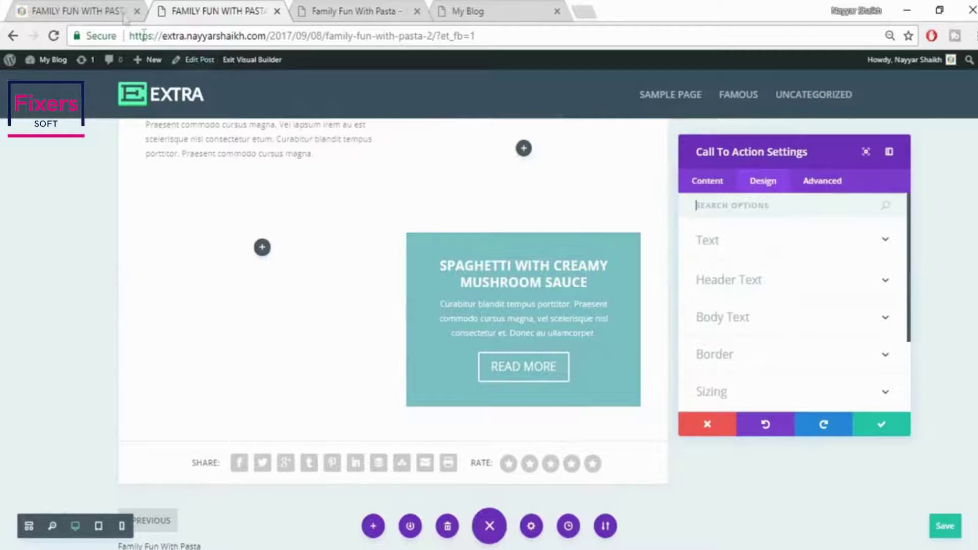
{"action": "left_click", "coordinate": [125, 8]}
{"action": "left_click", "coordinate": [233, 7]}
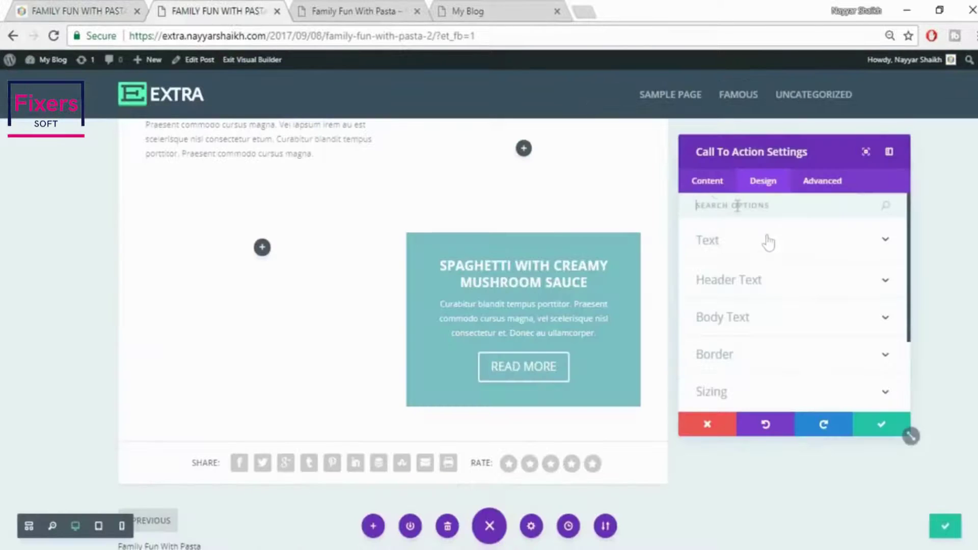
{"action": "left_click", "coordinate": [706, 182]}
{"action": "scroll", "coordinate": [805, 367], "scroll_direction": "down", "scroll_amount": 1}
{"action": "scroll", "coordinate": [805, 368], "scroll_direction": "down", "scroll_amount": 2}
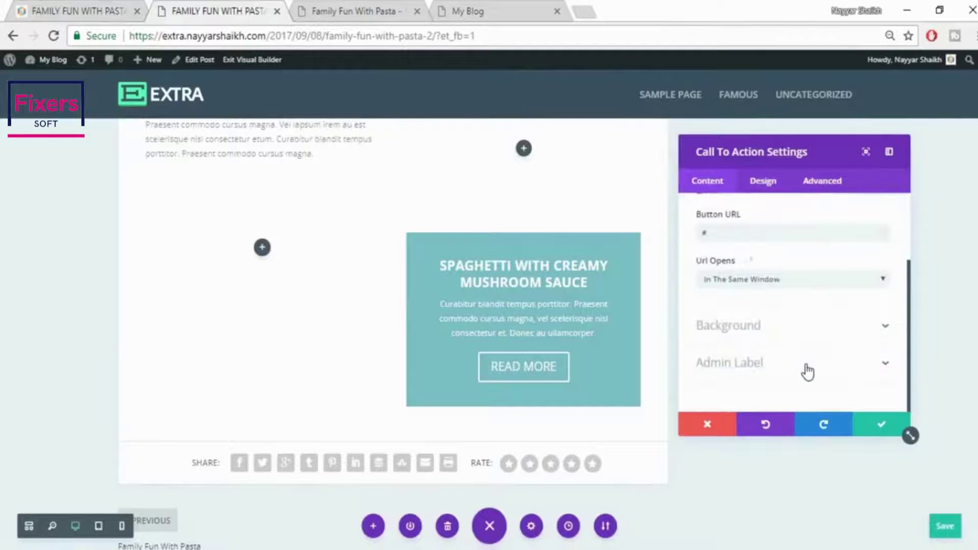
{"action": "left_click", "coordinate": [775, 331]}
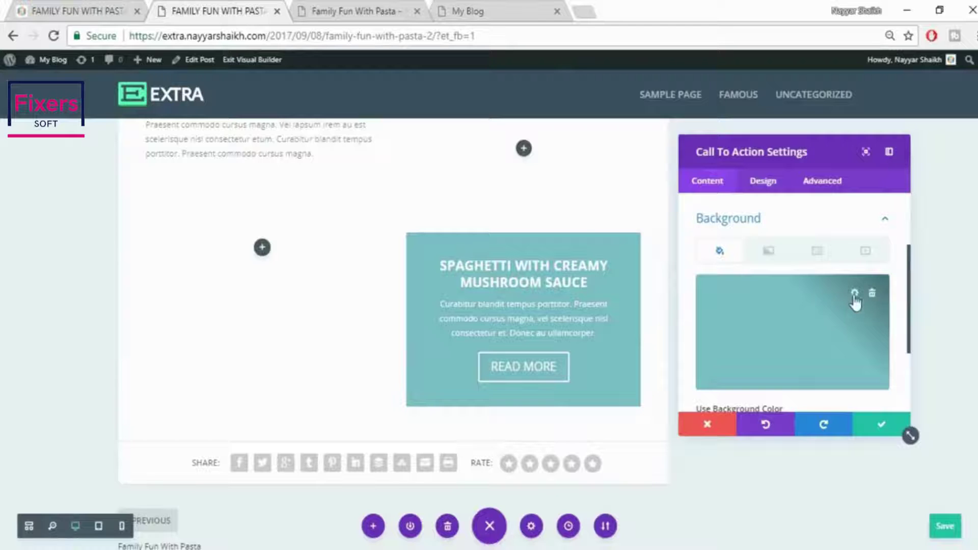
{"action": "left_click", "coordinate": [855, 294]}
{"action": "scroll", "coordinate": [810, 326], "scroll_direction": "down", "scroll_amount": 2}
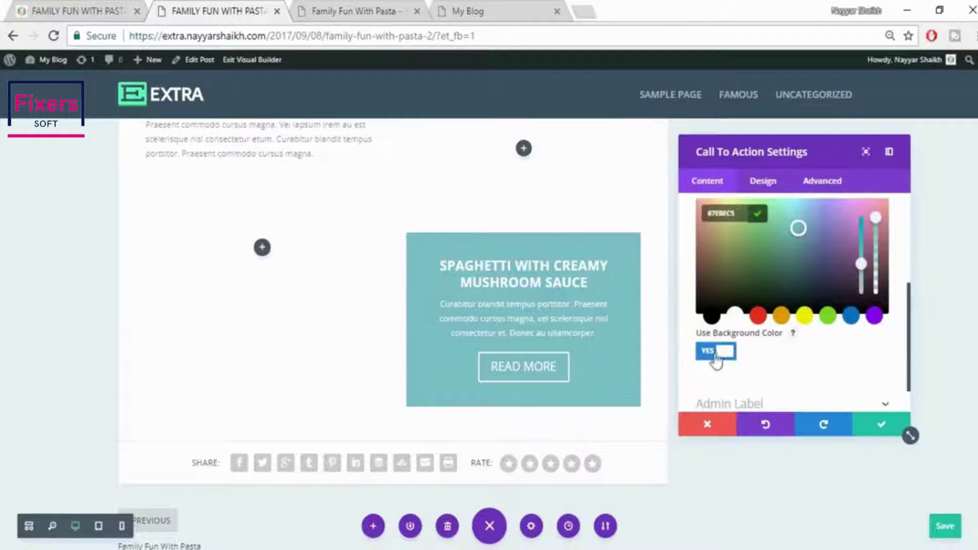
{"action": "left_click", "coordinate": [715, 352]}
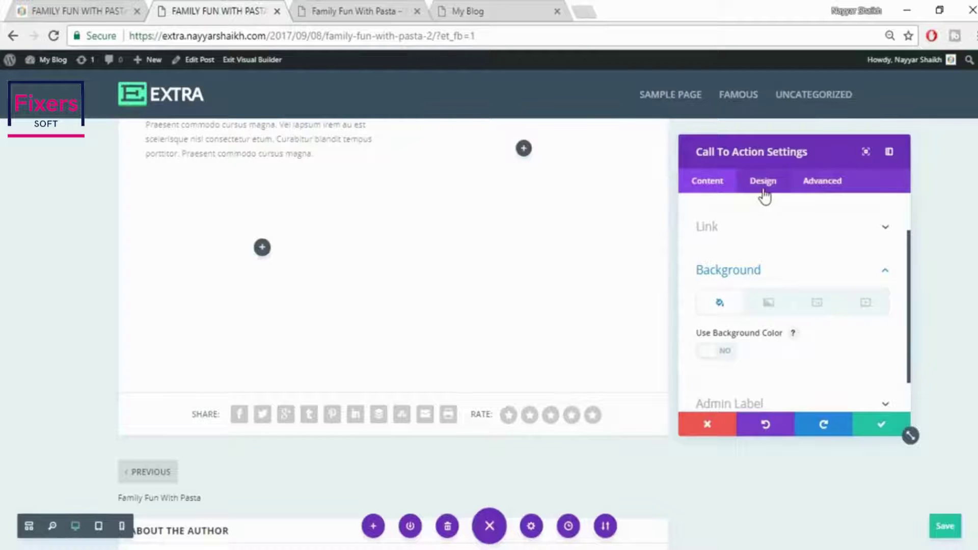
Review the design options and save the Call To Action settings
{"action": "left_click", "coordinate": [763, 182]}
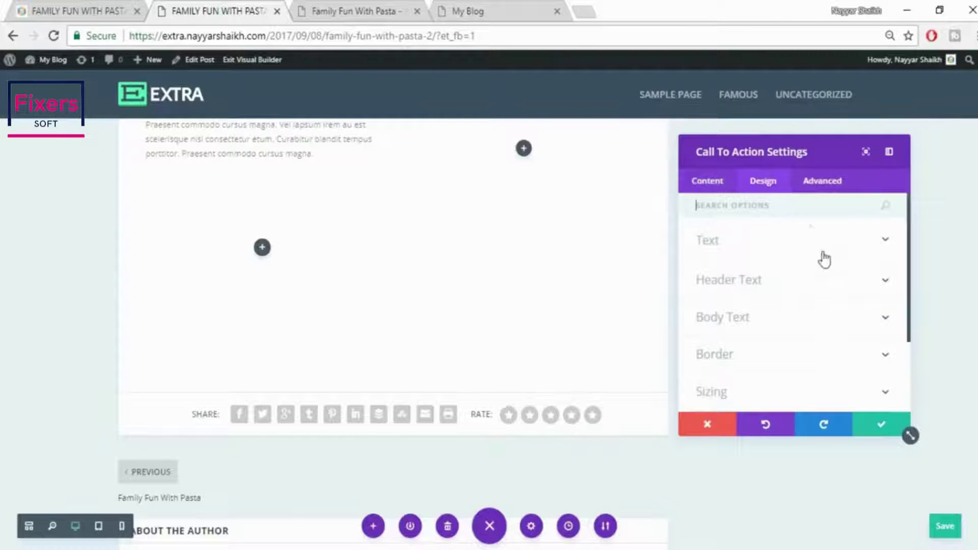
{"action": "scroll", "coordinate": [829, 295], "scroll_direction": "down", "scroll_amount": 2}
{"action": "scroll", "coordinate": [829, 294], "scroll_direction": "down", "scroll_amount": 1}
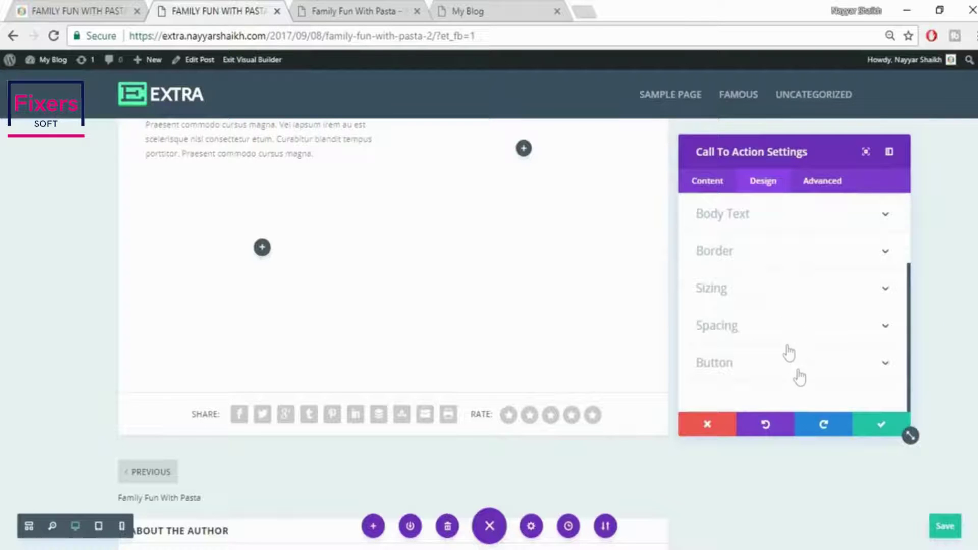
{"action": "scroll", "coordinate": [788, 353], "scroll_direction": "up", "scroll_amount": 3}
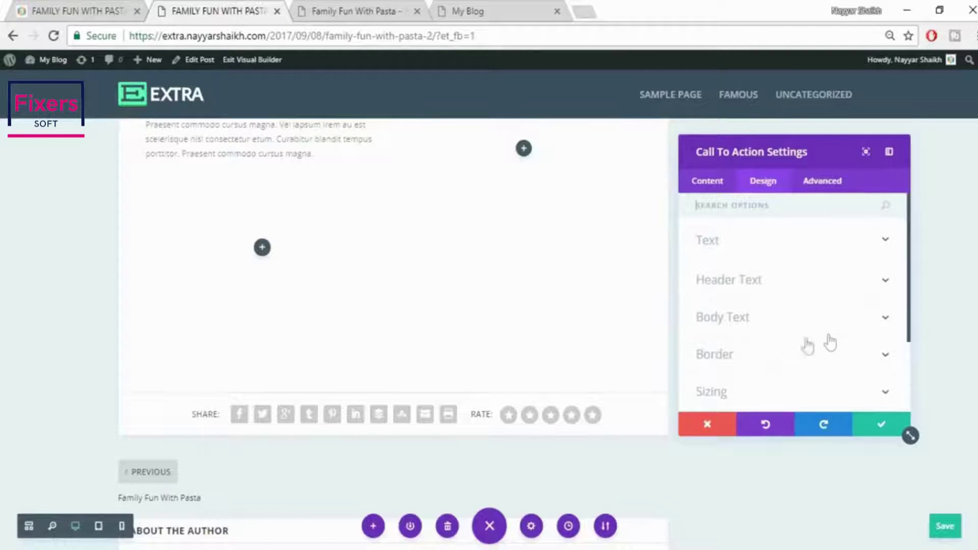
{"action": "scroll", "coordinate": [830, 343], "scroll_direction": "down", "scroll_amount": 3}
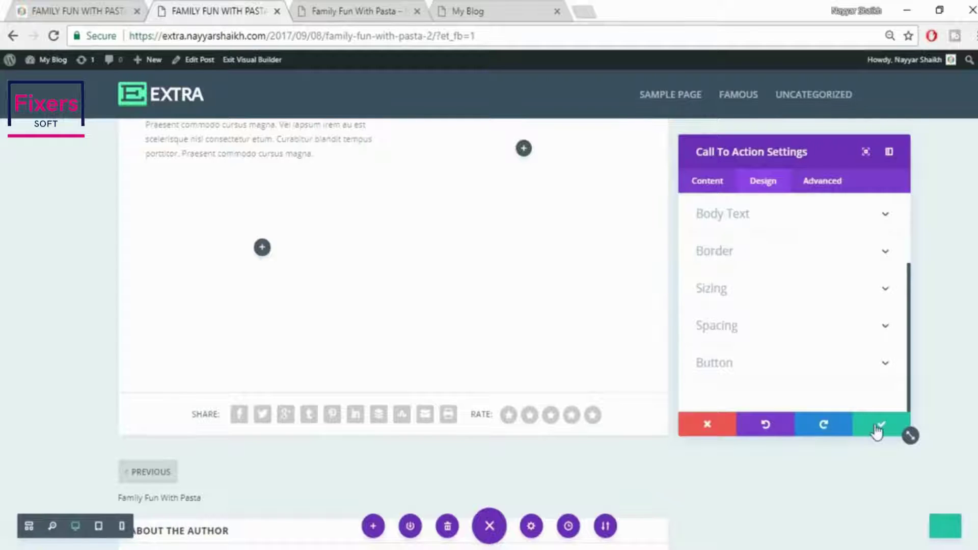
{"action": "left_click", "coordinate": [877, 428]}
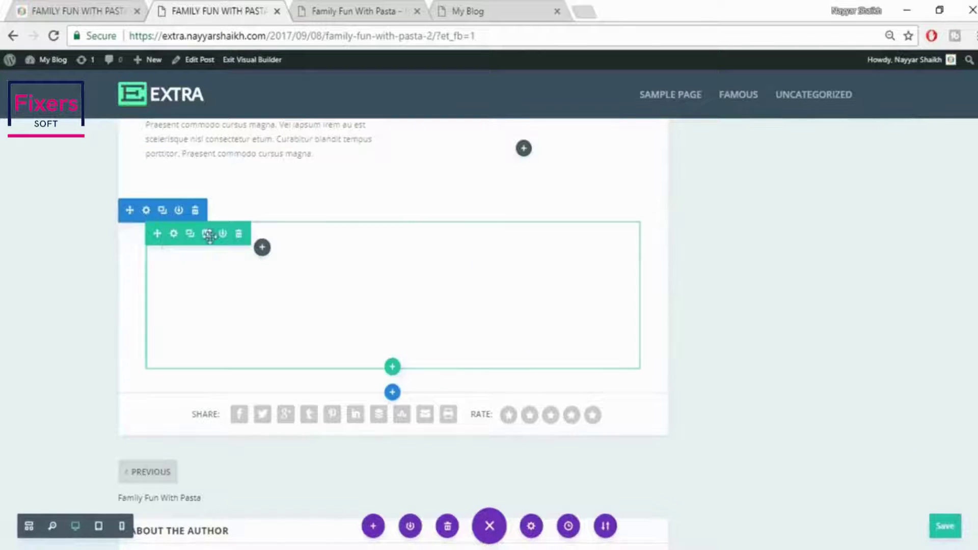
Give the row's column 2 a translucent black 0,0,0,0.52 background and save the row settings
{"action": "left_click", "coordinate": [174, 235]}
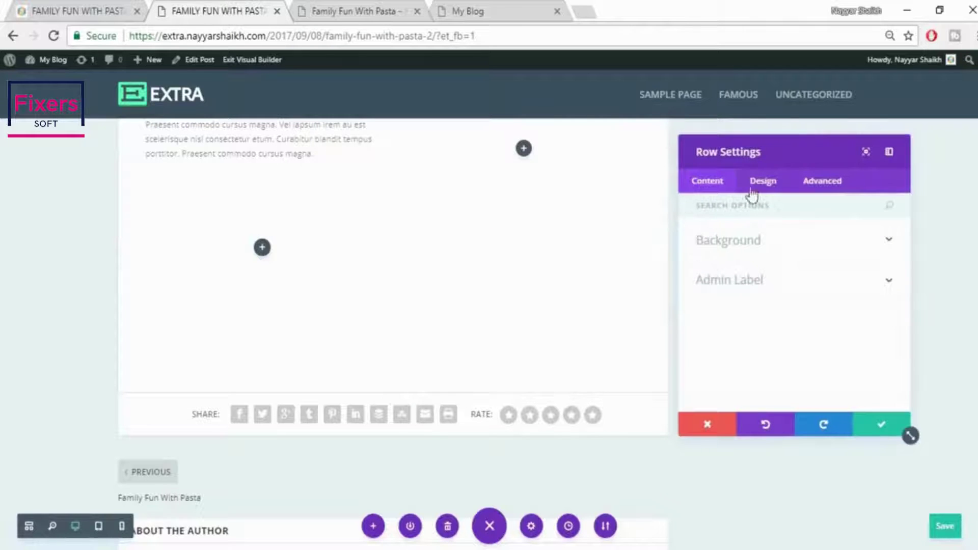
{"action": "left_click", "coordinate": [773, 247]}
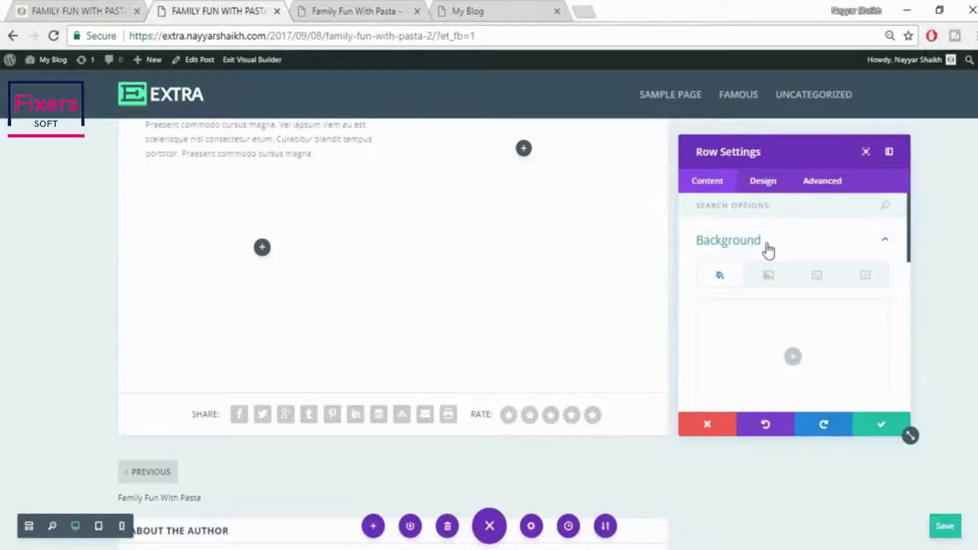
{"action": "scroll", "coordinate": [832, 276], "scroll_direction": "down", "scroll_amount": 5}
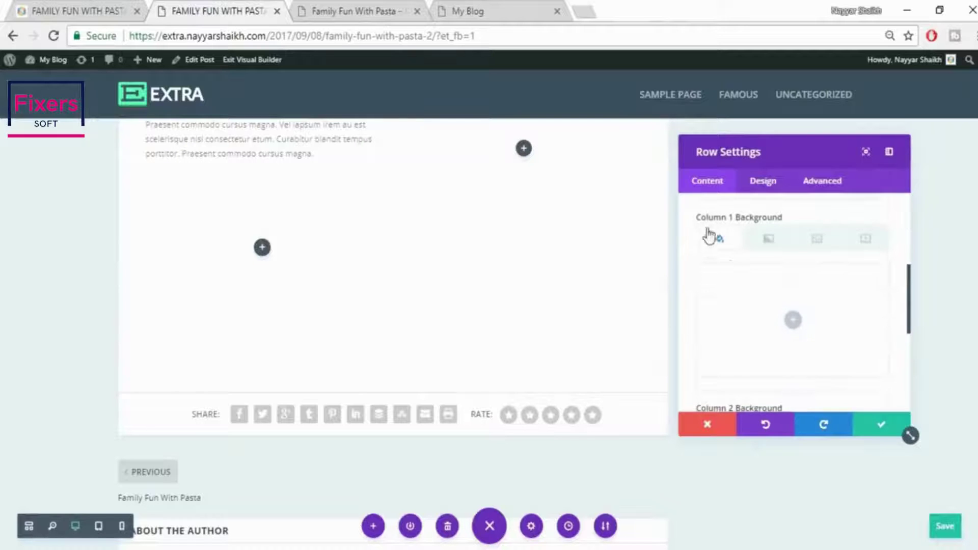
{"action": "scroll", "coordinate": [745, 299], "scroll_direction": "down", "scroll_amount": 3}
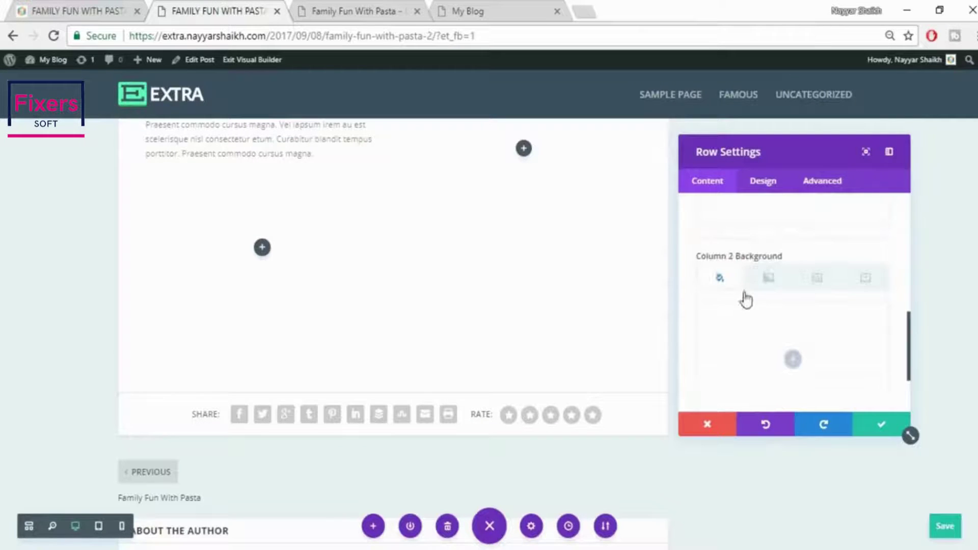
{"action": "scroll", "coordinate": [825, 295], "scroll_direction": "down", "scroll_amount": 2}
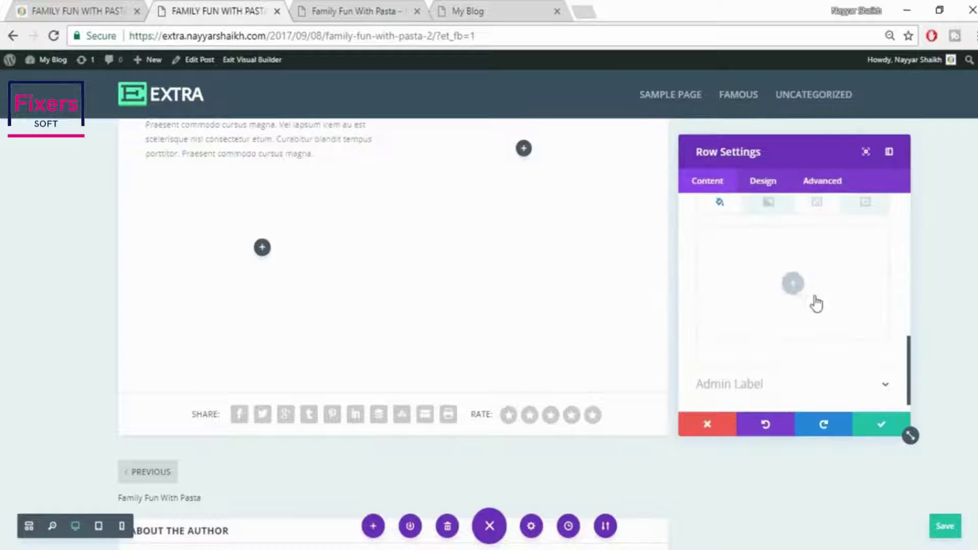
{"action": "left_click", "coordinate": [795, 286]}
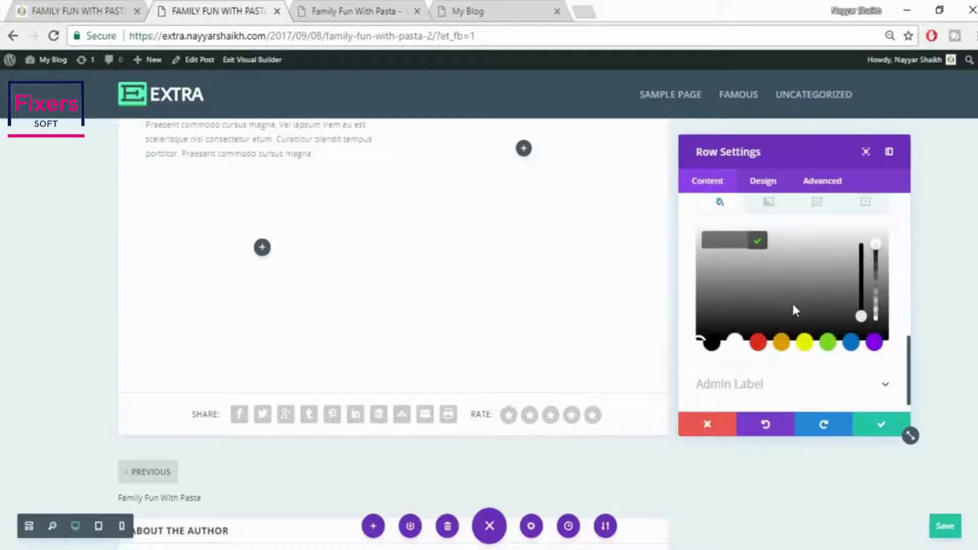
{"action": "left_click", "coordinate": [725, 316]}
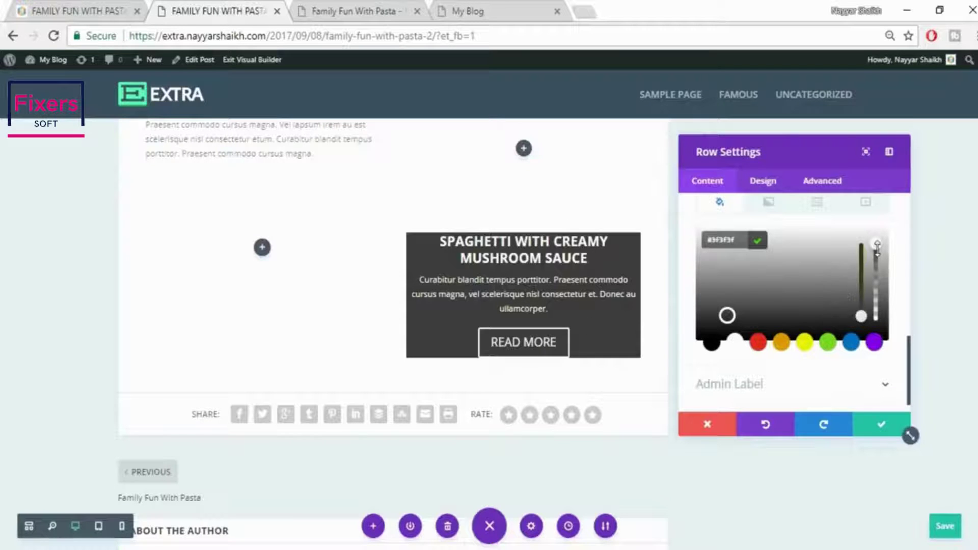
{"action": "left_click_drag", "start_coordinate": [878, 266], "coordinate": [867, 307]}
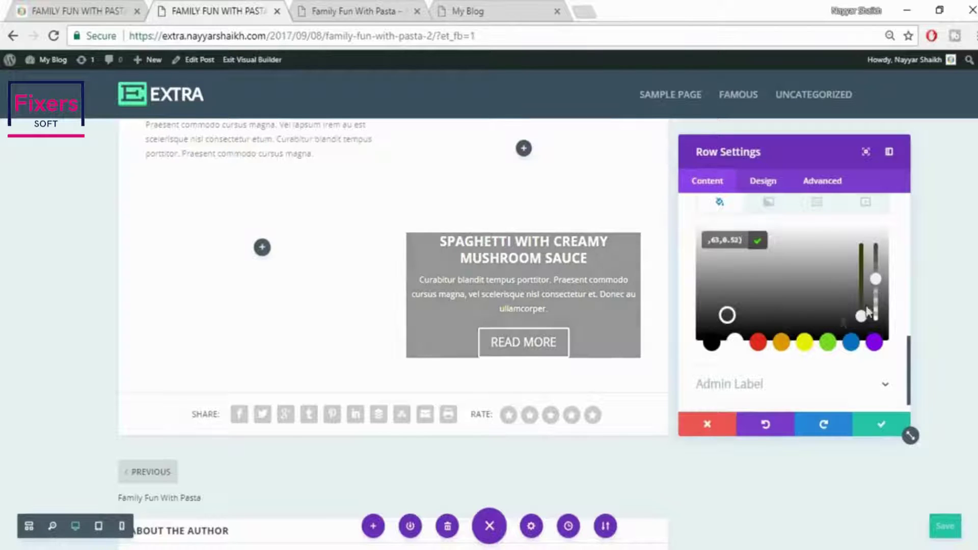
{"action": "left_click", "coordinate": [706, 349]}
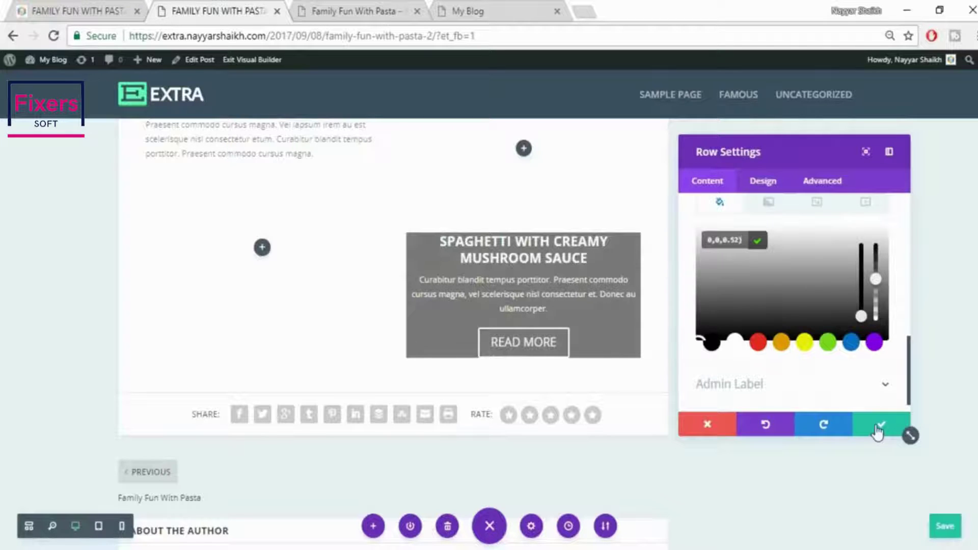
{"action": "left_click", "coordinate": [764, 188]}
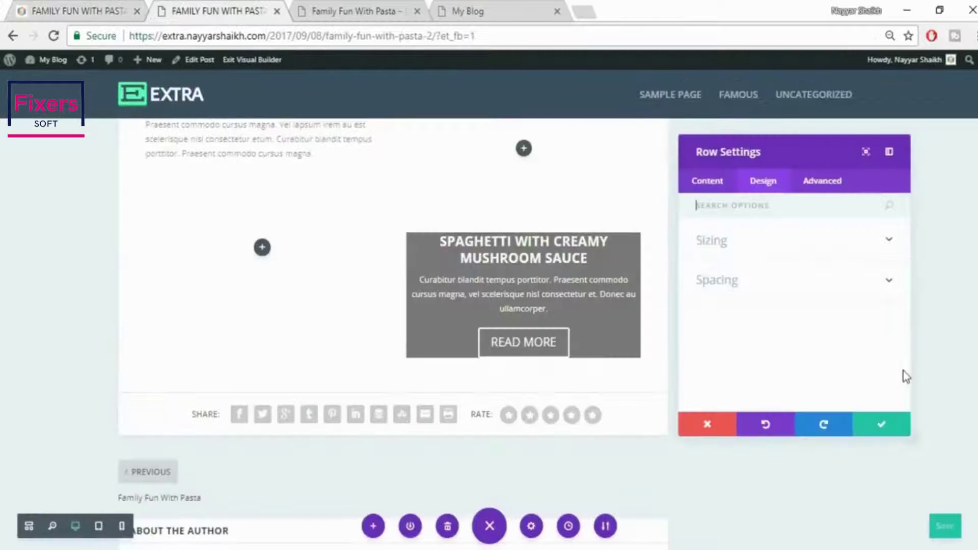
{"action": "left_click", "coordinate": [883, 434]}
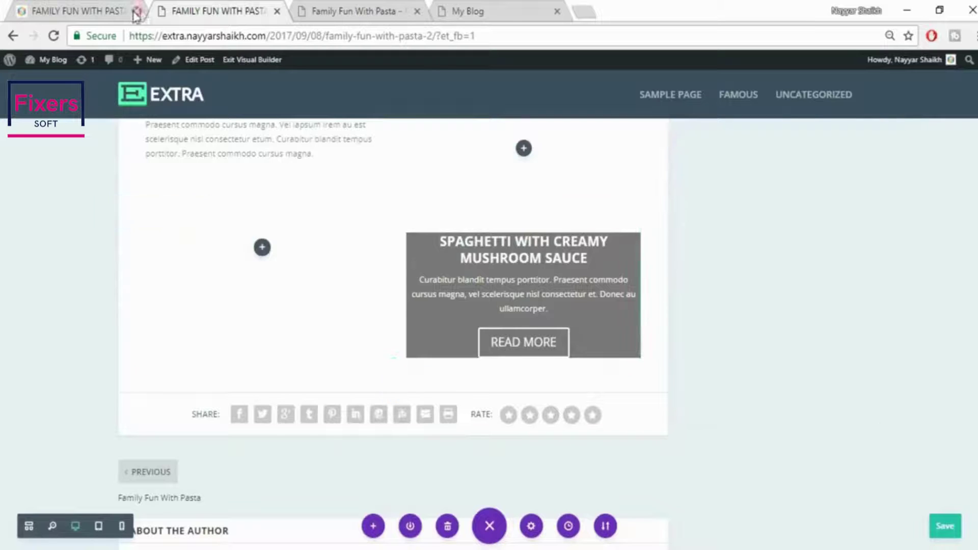
Choose an image background in the spaghetti section's settings
{"action": "mouse_move", "coordinate": [140, 223]}
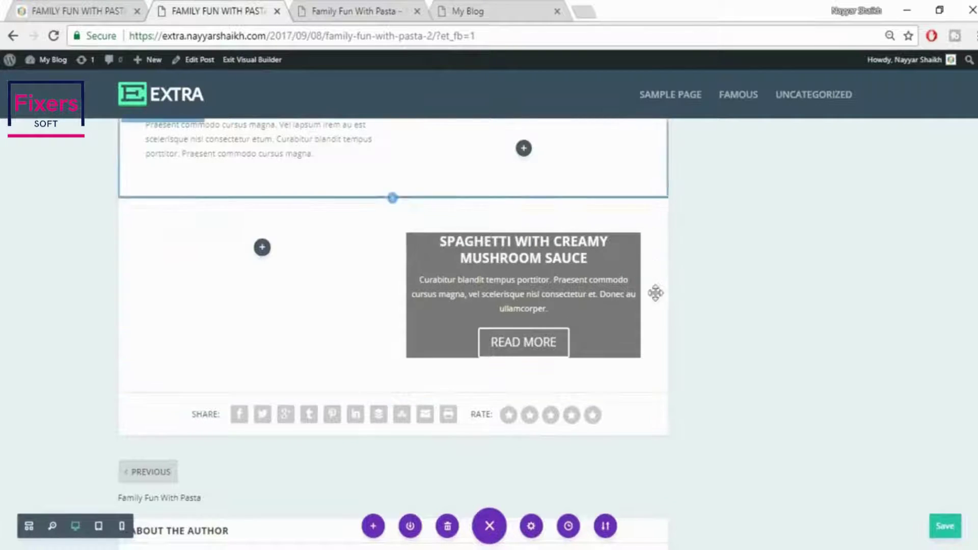
{"action": "mouse_move", "coordinate": [296, 373]}
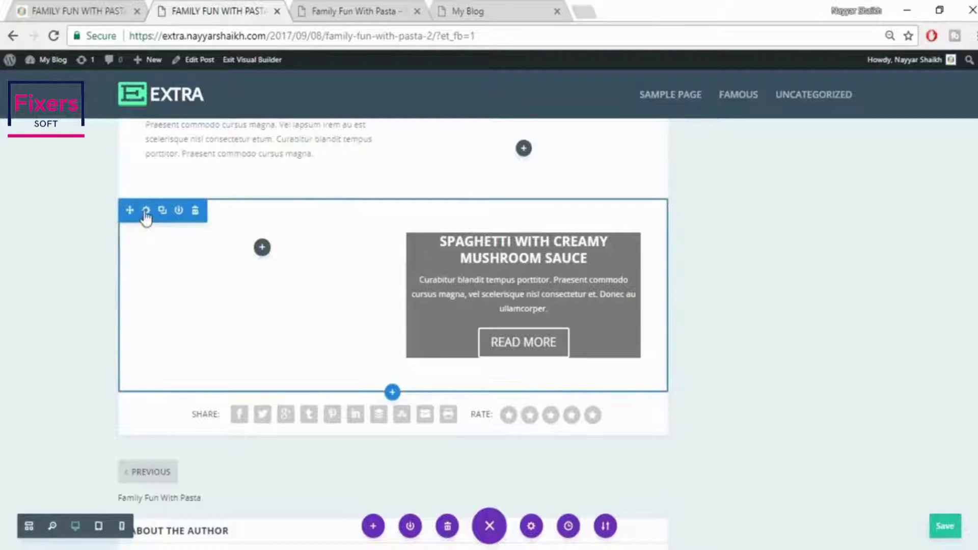
{"action": "left_click", "coordinate": [146, 212]}
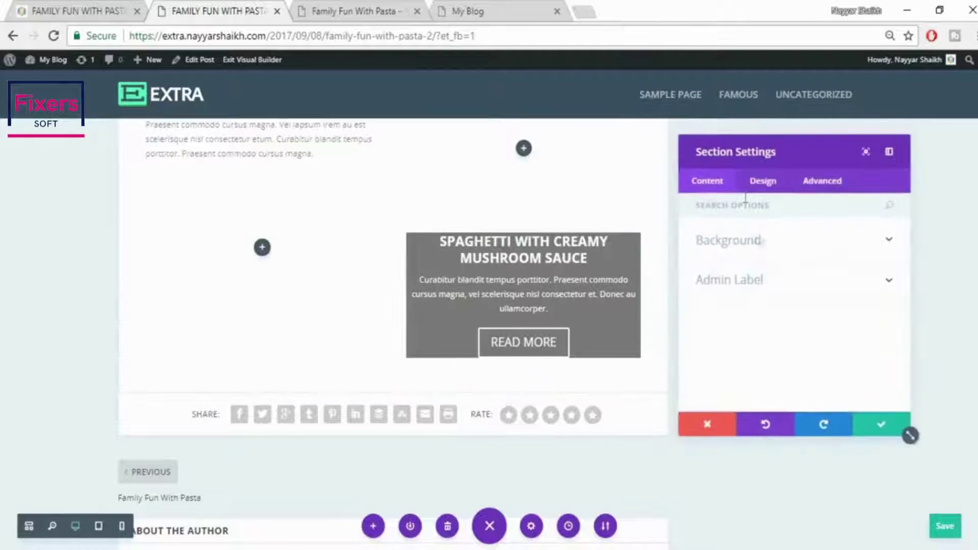
{"action": "left_click", "coordinate": [760, 243]}
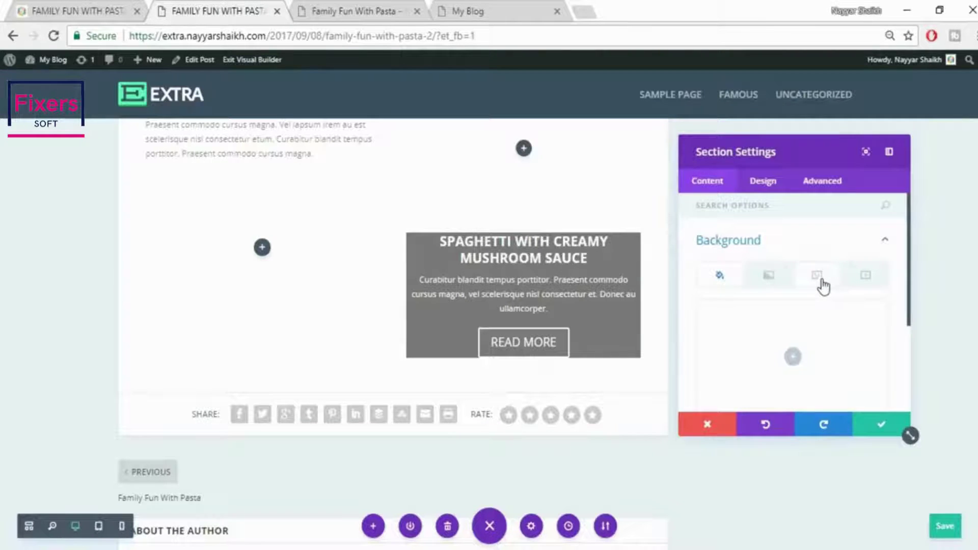
{"action": "left_click", "coordinate": [822, 283]}
{"action": "scroll", "coordinate": [794, 359], "scroll_direction": "down", "scroll_amount": 2}
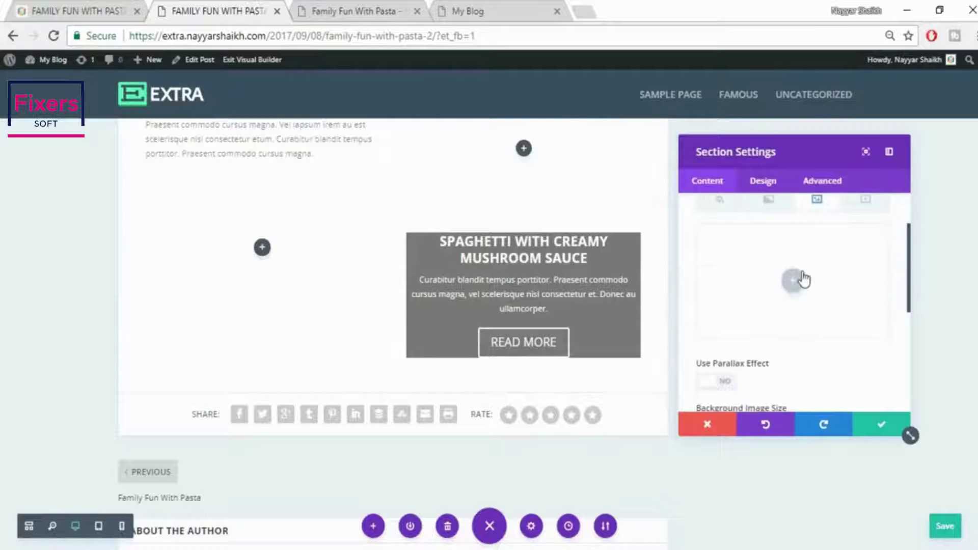
{"action": "left_click", "coordinate": [794, 281]}
Upload the sailboat image 011 from the Desktop's Extra folder
{"action": "left_click", "coordinate": [63, 4]}
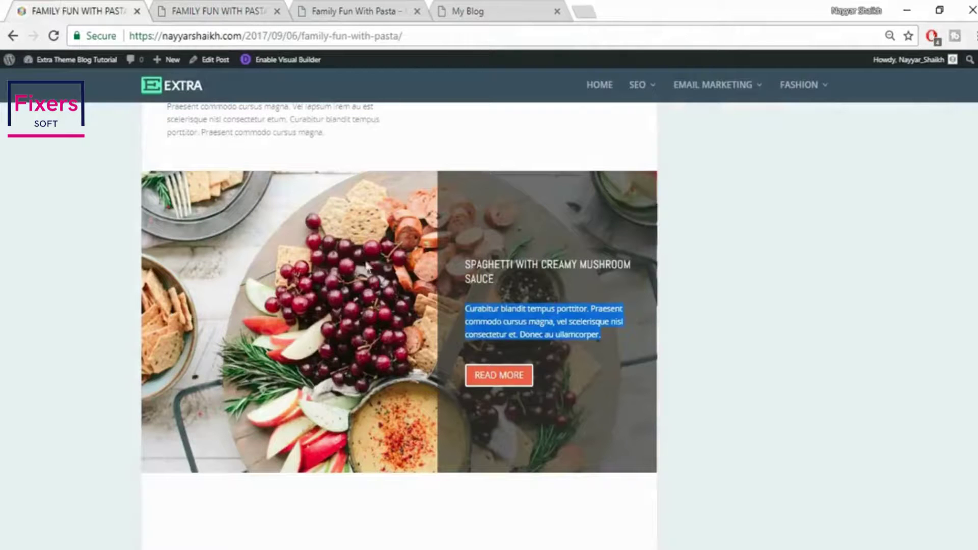
{"action": "left_click", "coordinate": [172, 6]}
{"action": "left_click", "coordinate": [171, 113]}
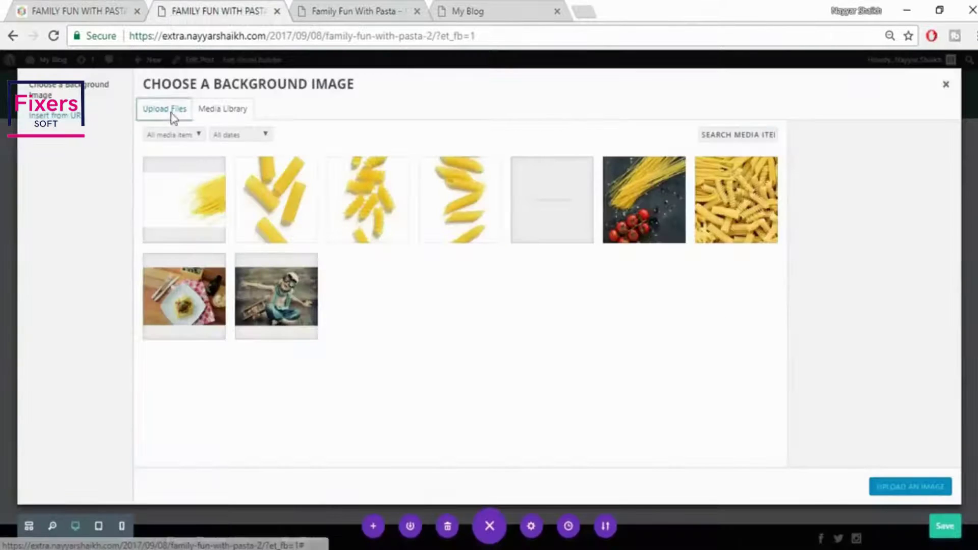
{"action": "left_click", "coordinate": [574, 304]}
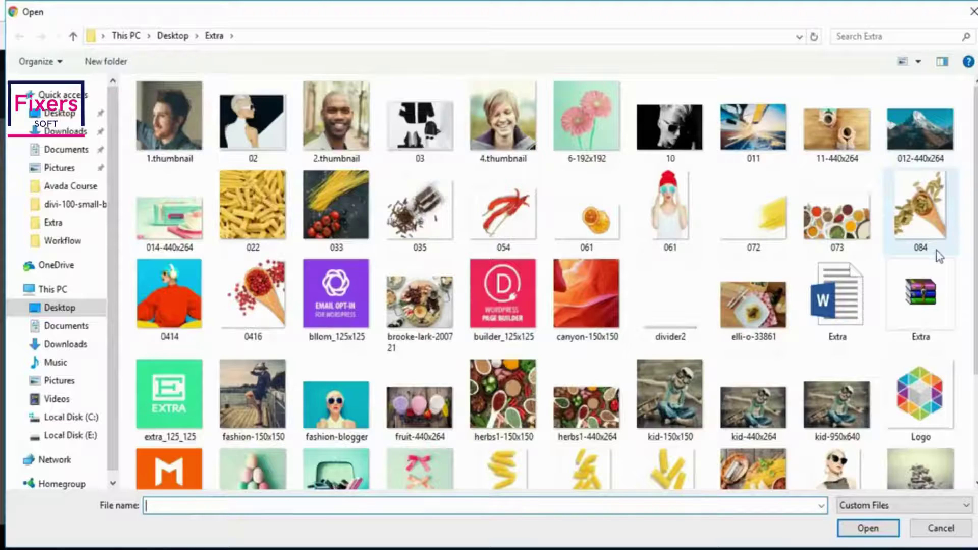
{"action": "scroll", "coordinate": [941, 256], "scroll_direction": "down", "scroll_amount": 3}
{"action": "scroll", "coordinate": [938, 253], "scroll_direction": "up", "scroll_amount": 3}
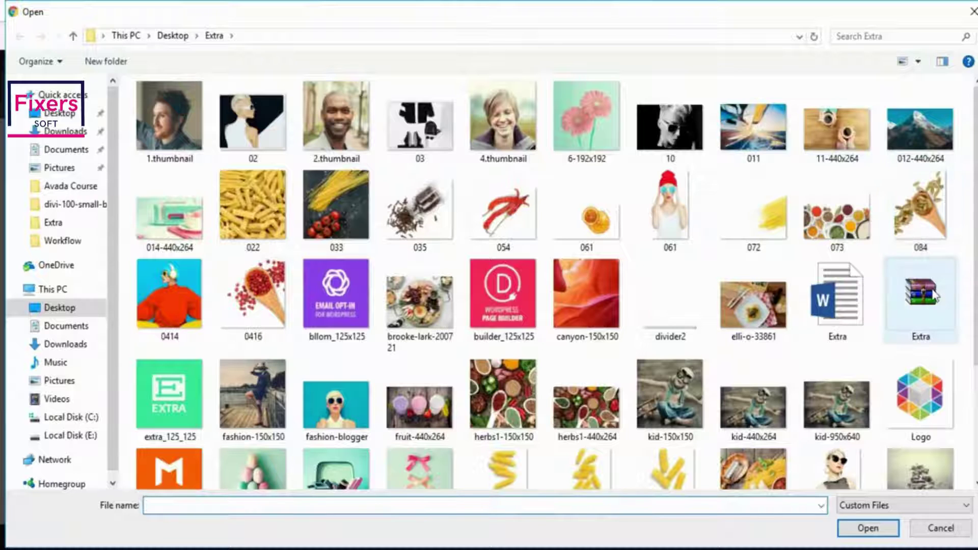
{"action": "scroll", "coordinate": [227, 285], "scroll_direction": "down", "scroll_amount": 3}
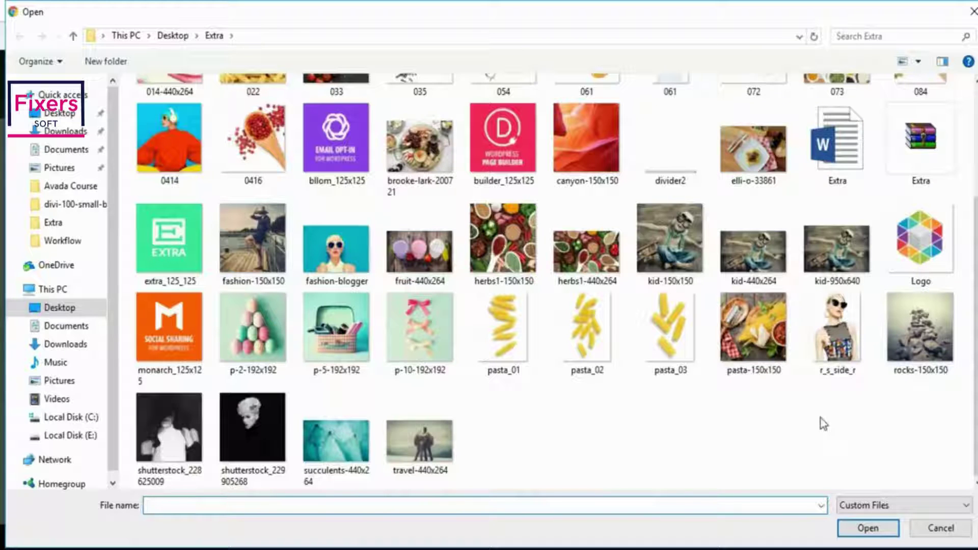
{"action": "scroll", "coordinate": [824, 424], "scroll_direction": "up", "scroll_amount": 3}
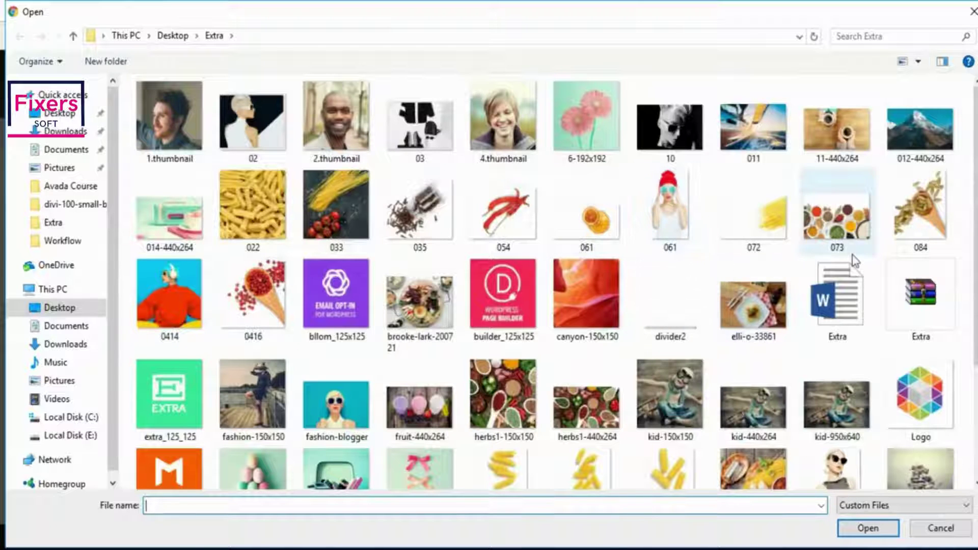
{"action": "scroll", "coordinate": [855, 261], "scroll_direction": "down", "scroll_amount": 3}
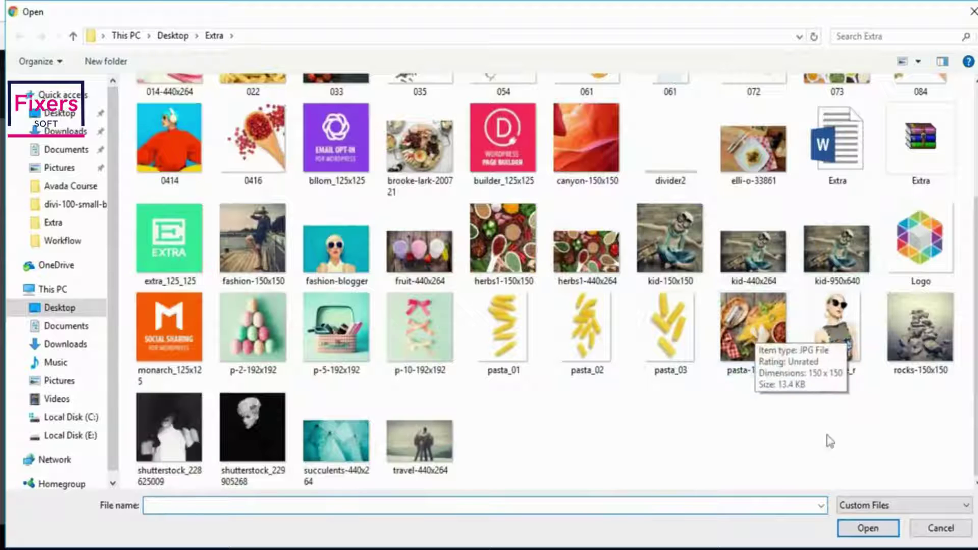
{"action": "scroll", "coordinate": [814, 429], "scroll_direction": "up", "scroll_amount": 3}
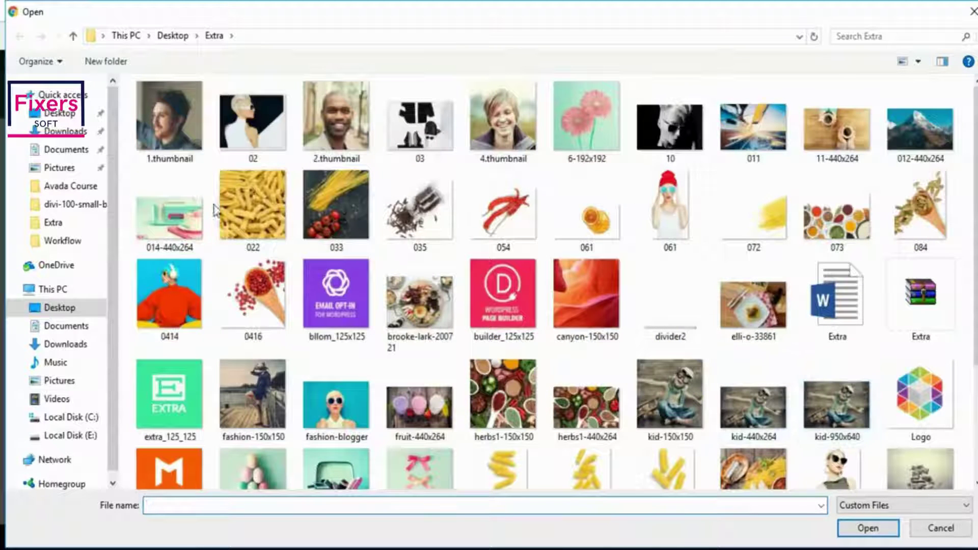
{"action": "left_click", "coordinate": [784, 152]}
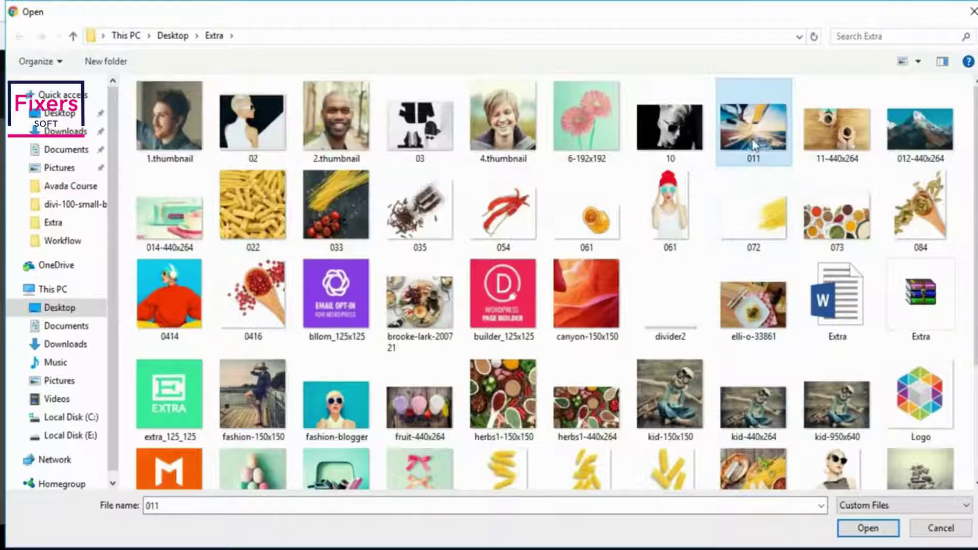
{"action": "left_click", "coordinate": [868, 528]}
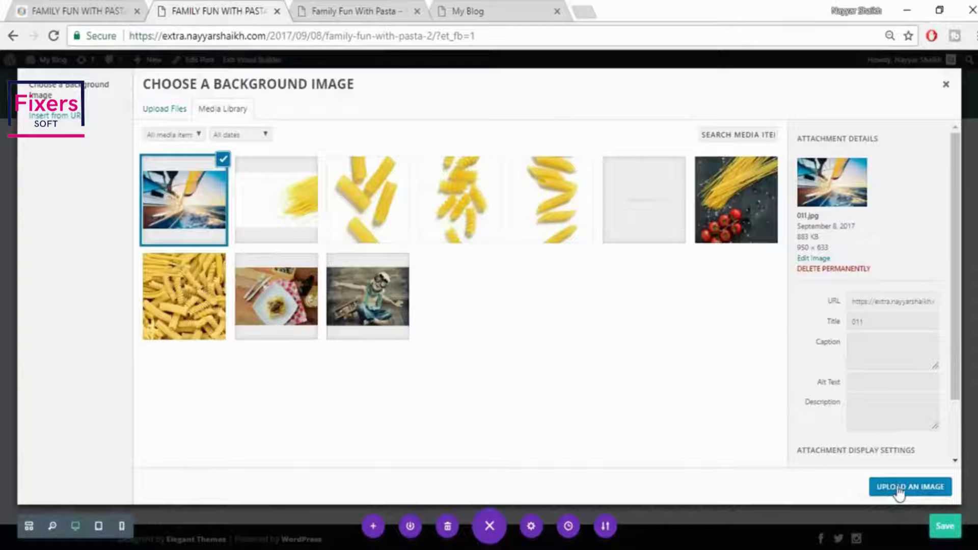
Apply the sailboat photo as background, save, and shrink section and row top/bottom padding
{"action": "left_click", "coordinate": [899, 488]}
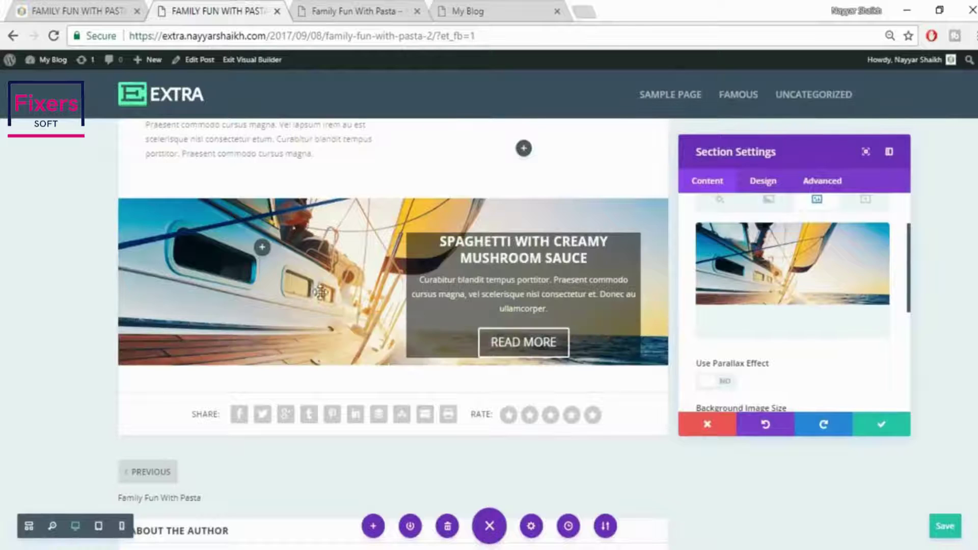
{"action": "left_click", "coordinate": [882, 431]}
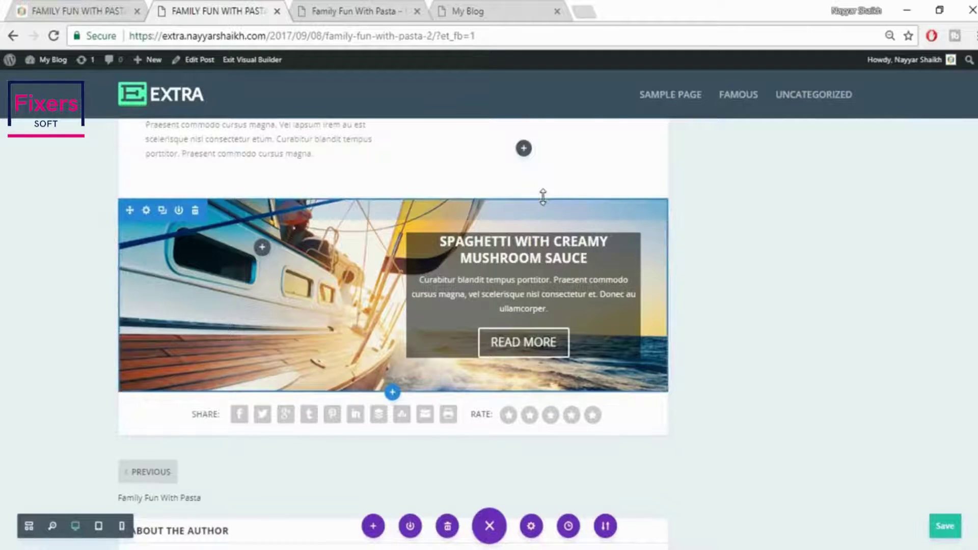
{"action": "left_click_drag", "start_coordinate": [533, 202], "coordinate": [533, 129]}
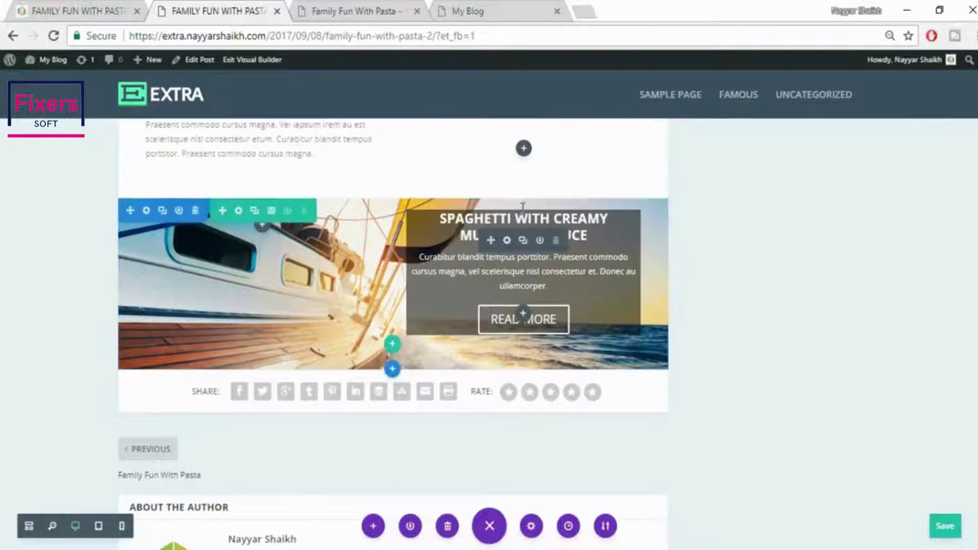
{"action": "left_click_drag", "start_coordinate": [523, 203], "coordinate": [525, 160]}
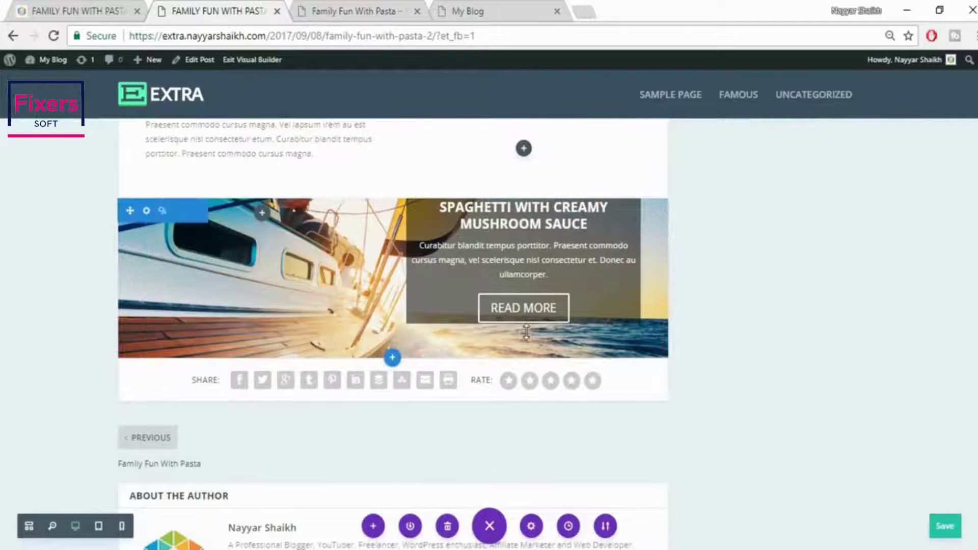
{"action": "left_click_drag", "start_coordinate": [529, 293], "coordinate": [540, 231]}
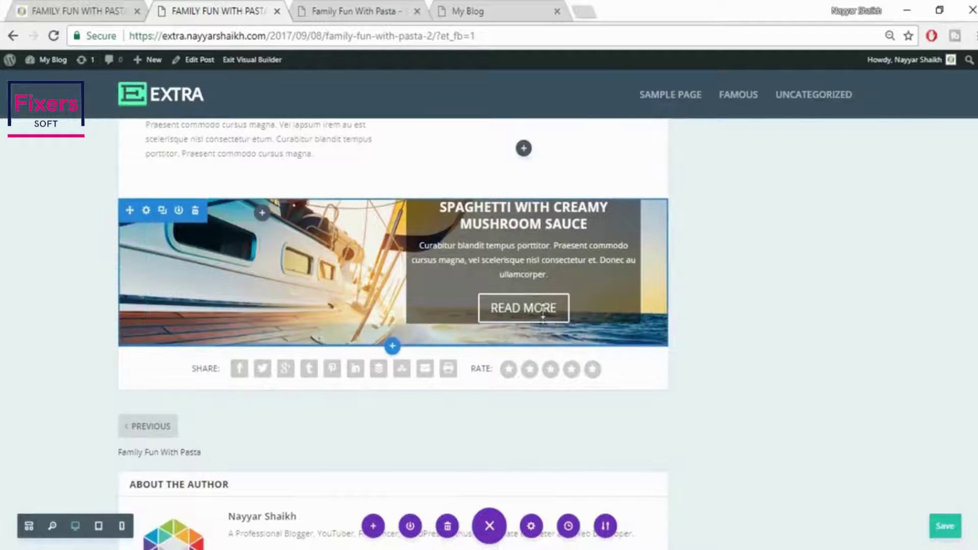
{"action": "left_click_drag", "start_coordinate": [543, 312], "coordinate": [543, 271]}
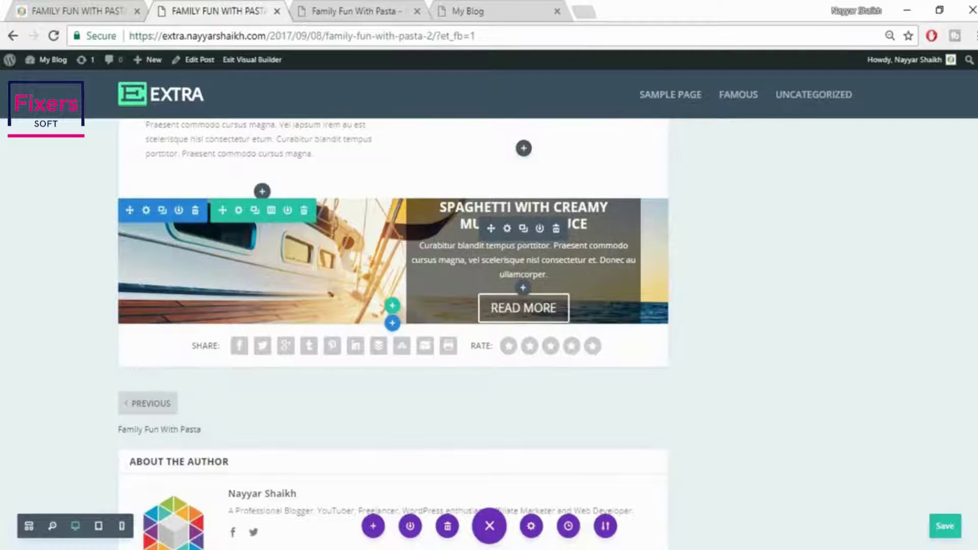
Left-align the call to action's text in its Design settings
{"action": "left_click", "coordinate": [508, 229]}
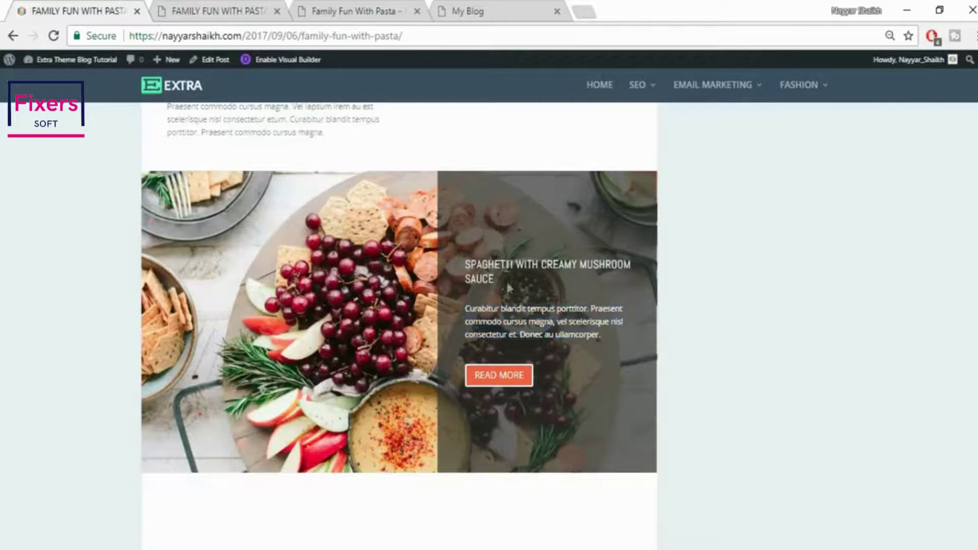
{"action": "left_click", "coordinate": [214, 11]}
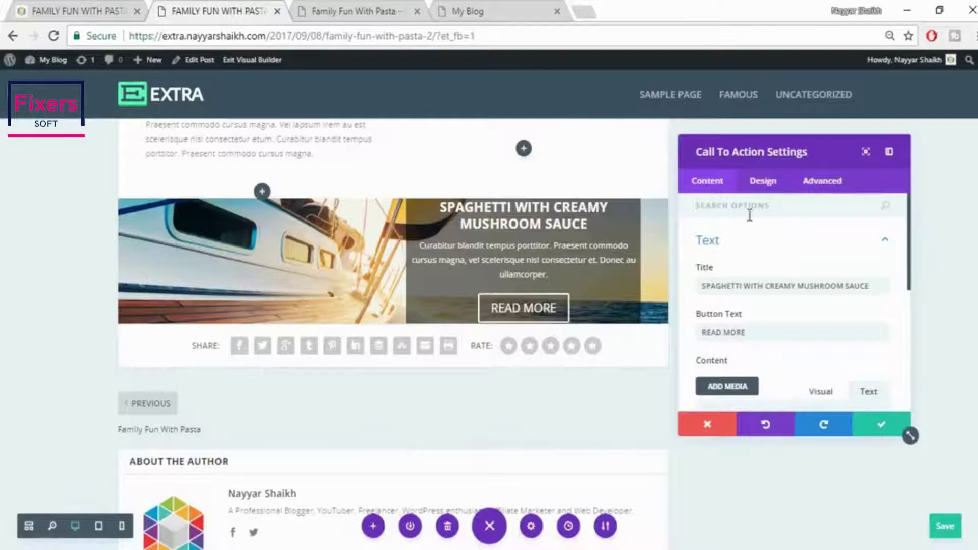
{"action": "left_click", "coordinate": [764, 183]}
{"action": "left_click", "coordinate": [769, 236]}
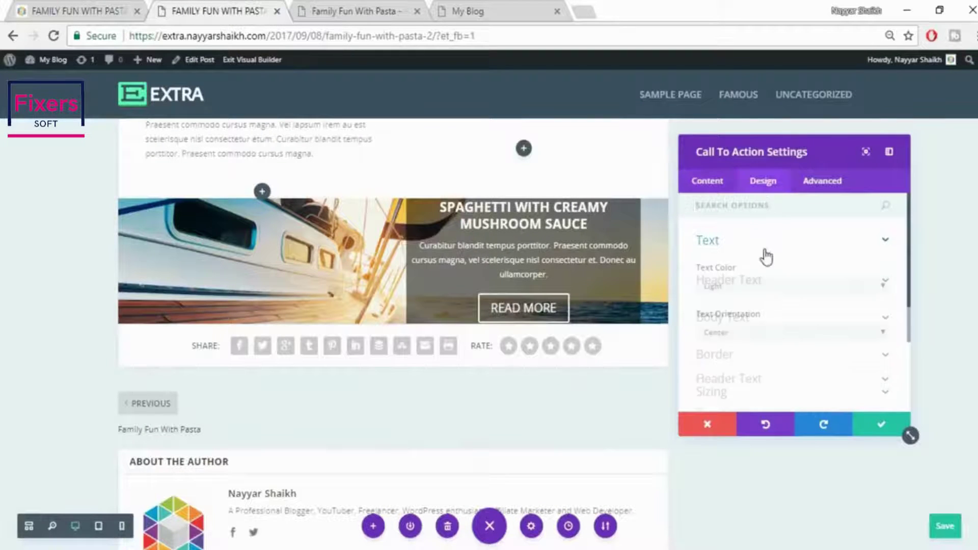
{"action": "left_click", "coordinate": [764, 335]}
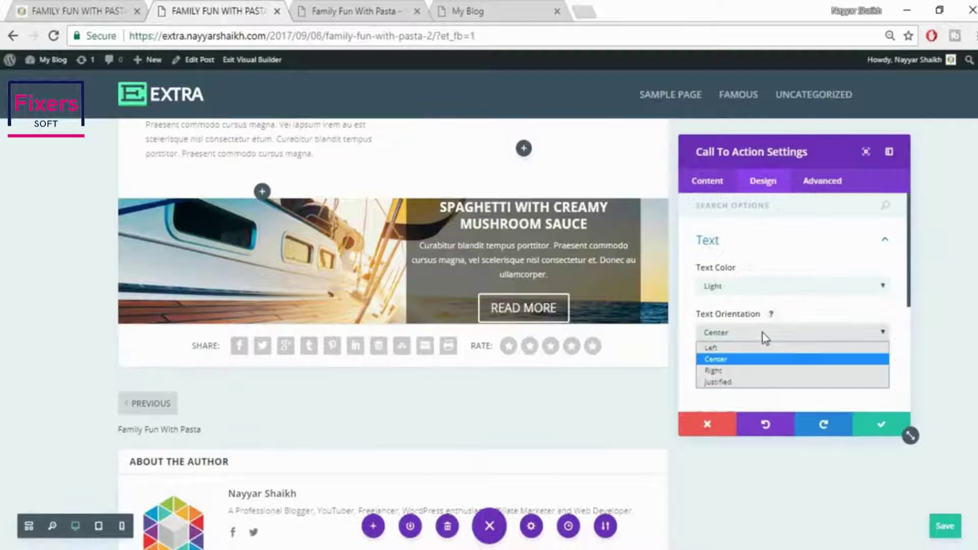
{"action": "left_click", "coordinate": [737, 348]}
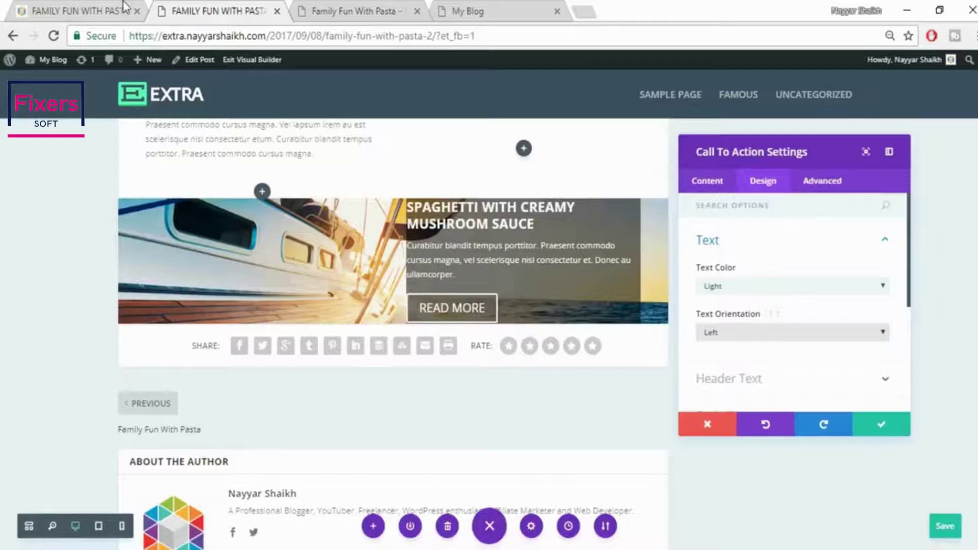
{"action": "left_click", "coordinate": [124, 6]}
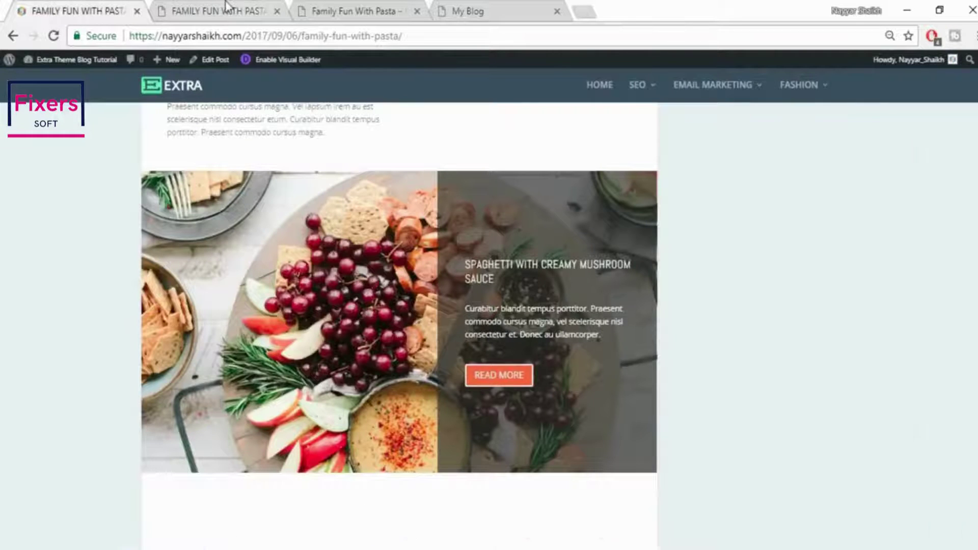
{"action": "left_click", "coordinate": [226, 6]}
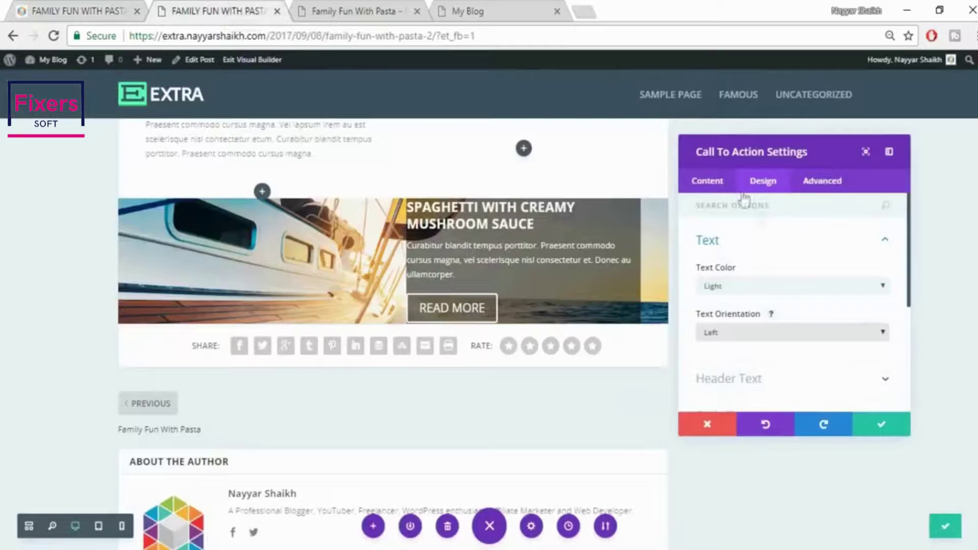
Change the Header Text font to Abel so the heading fits one line
{"action": "left_click", "coordinate": [809, 252]}
{"action": "left_click", "coordinate": [798, 281]}
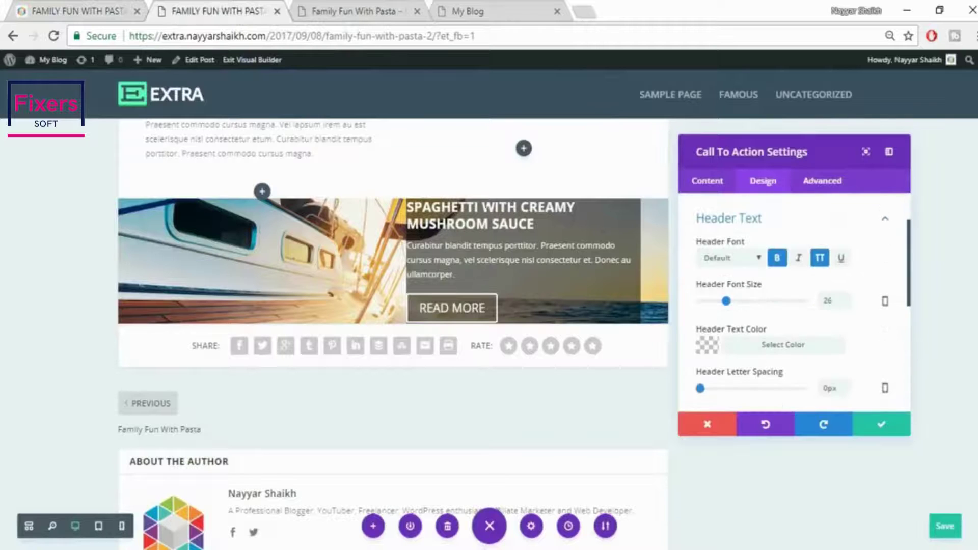
{"action": "left_click", "coordinate": [736, 259]}
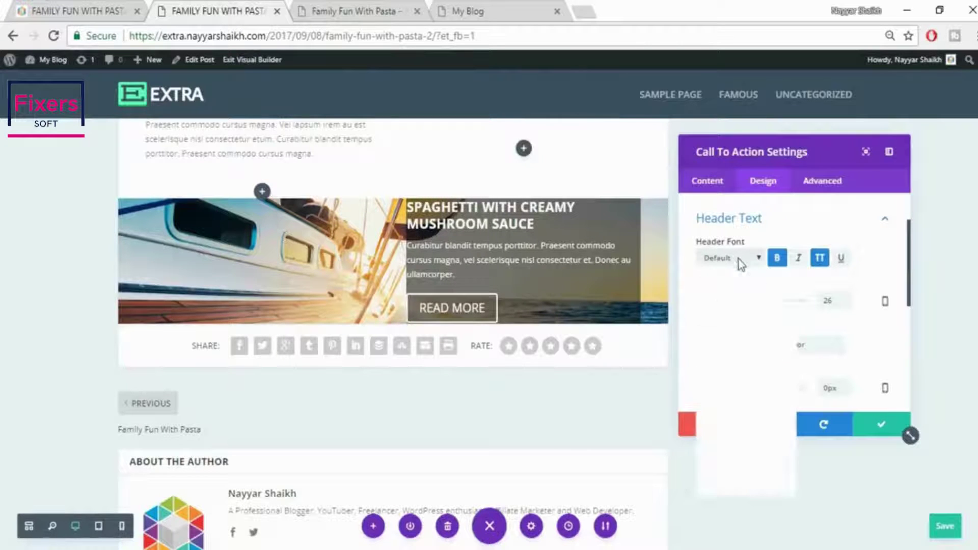
{"action": "left_click", "coordinate": [750, 286]}
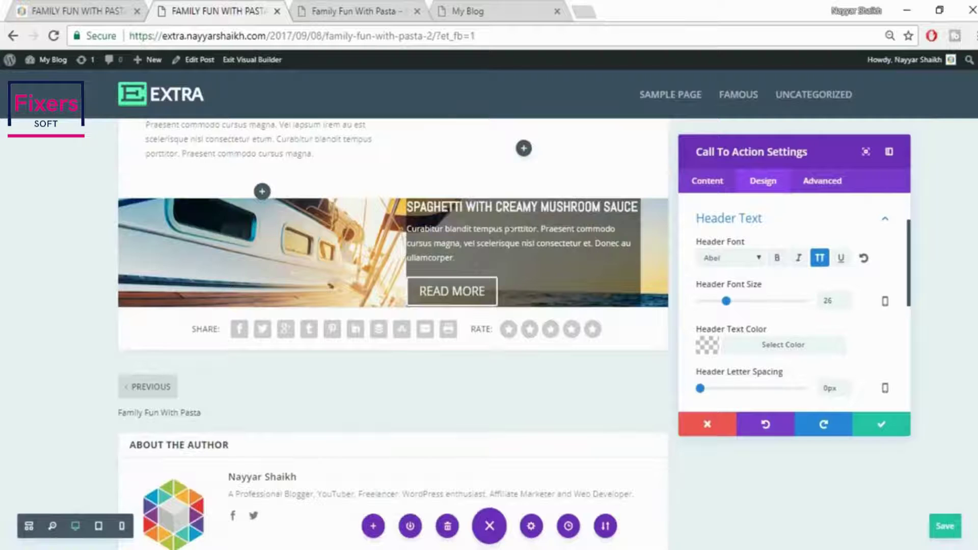
{"action": "left_click", "coordinate": [87, 11]}
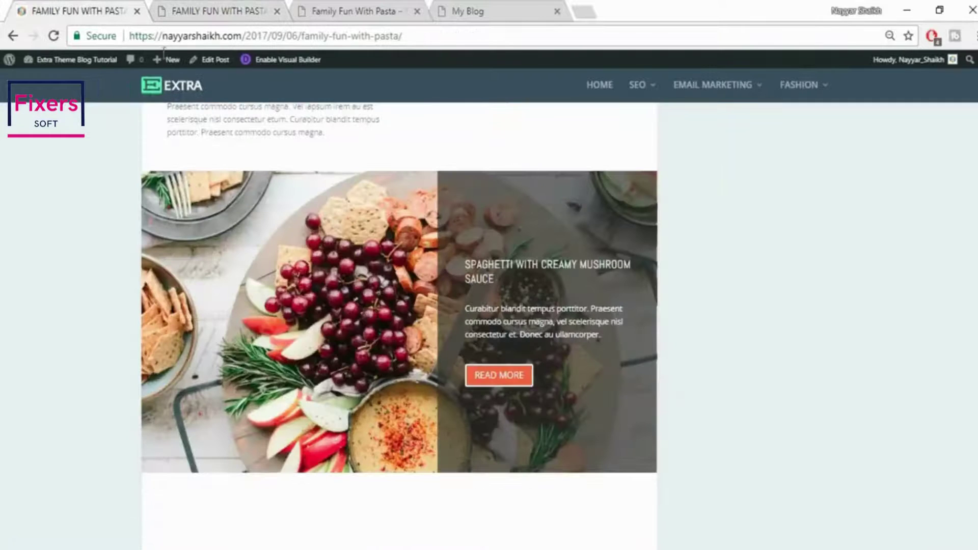
{"action": "left_click", "coordinate": [218, 10]}
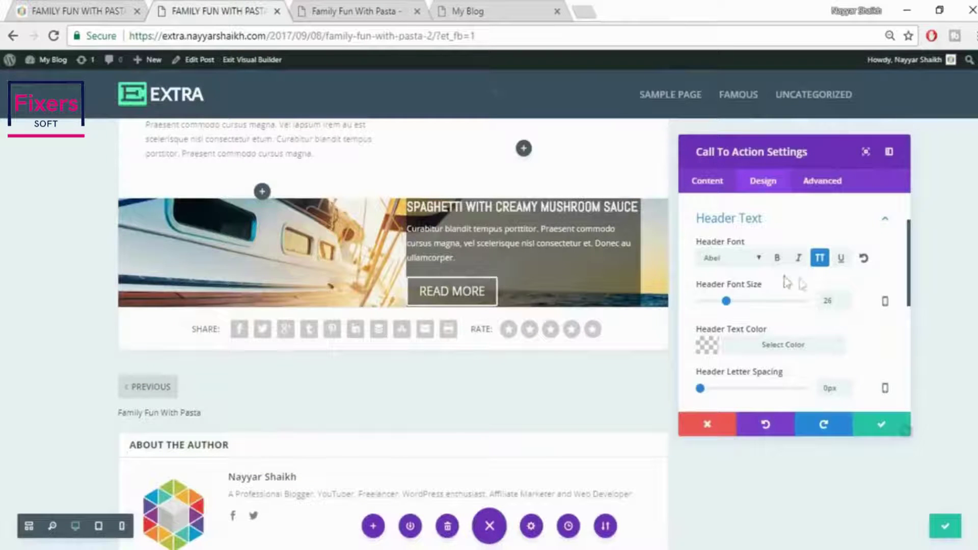
Enable custom button styles and set the button text size to 16px
{"action": "scroll", "coordinate": [874, 333], "scroll_direction": "down", "scroll_amount": 10}
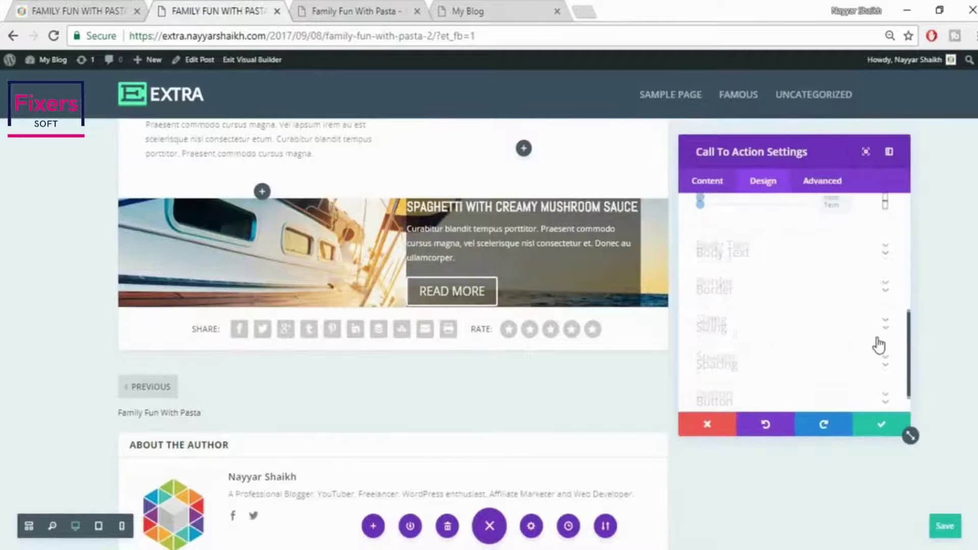
{"action": "left_click", "coordinate": [803, 366]}
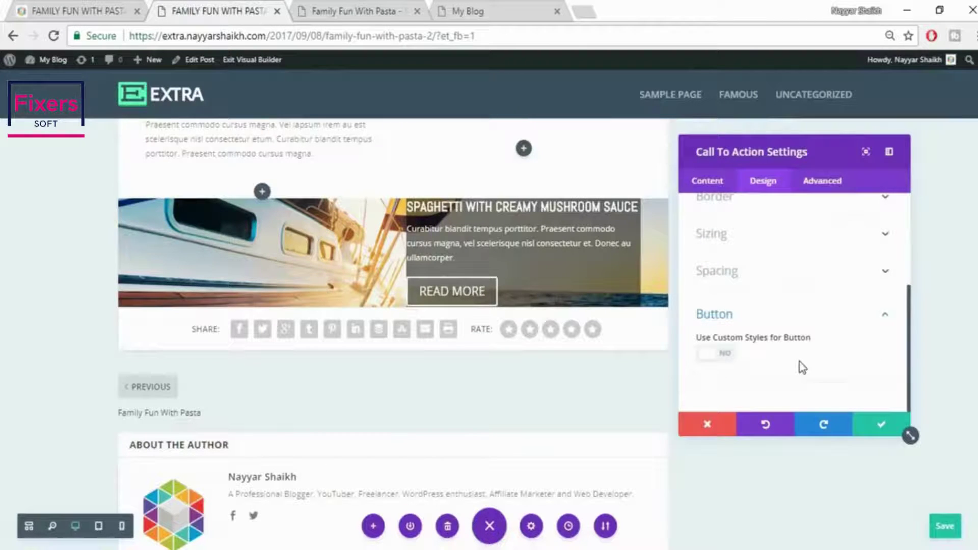
{"action": "left_click", "coordinate": [734, 360]}
{"action": "left_click", "coordinate": [21, 8]}
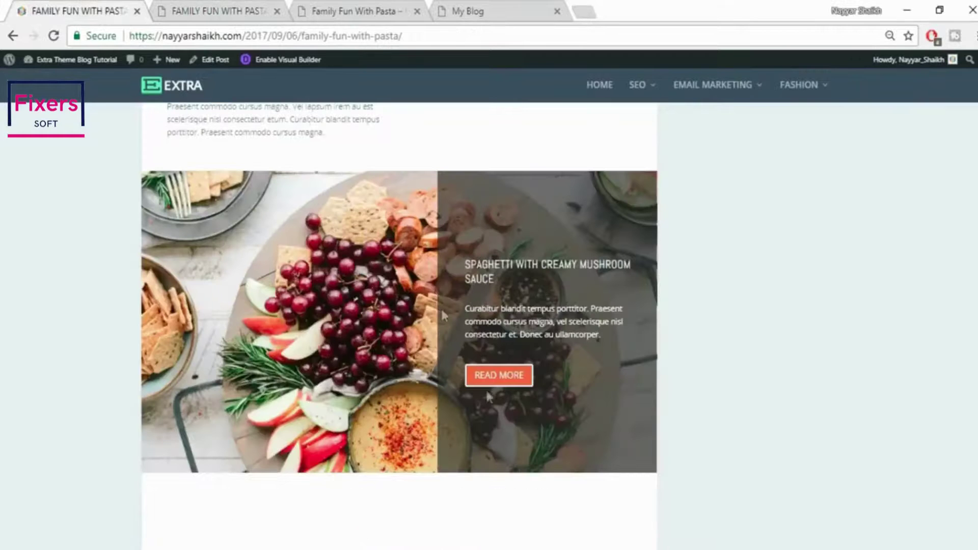
{"action": "left_click", "coordinate": [229, 12]}
{"action": "scroll", "coordinate": [828, 336], "scroll_direction": "down", "scroll_amount": 2}
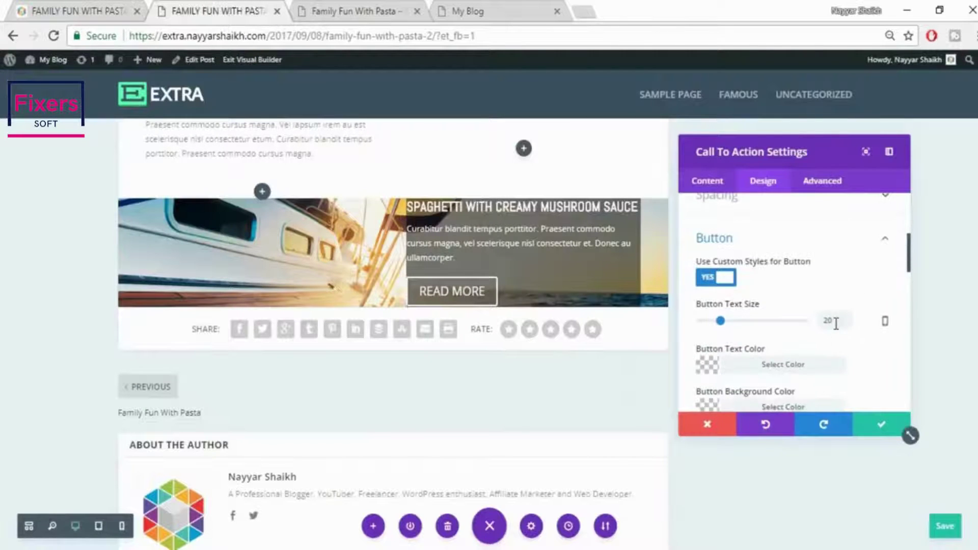
{"action": "double_click", "coordinate": [835, 323]}
{"action": "type", "text": "16"}
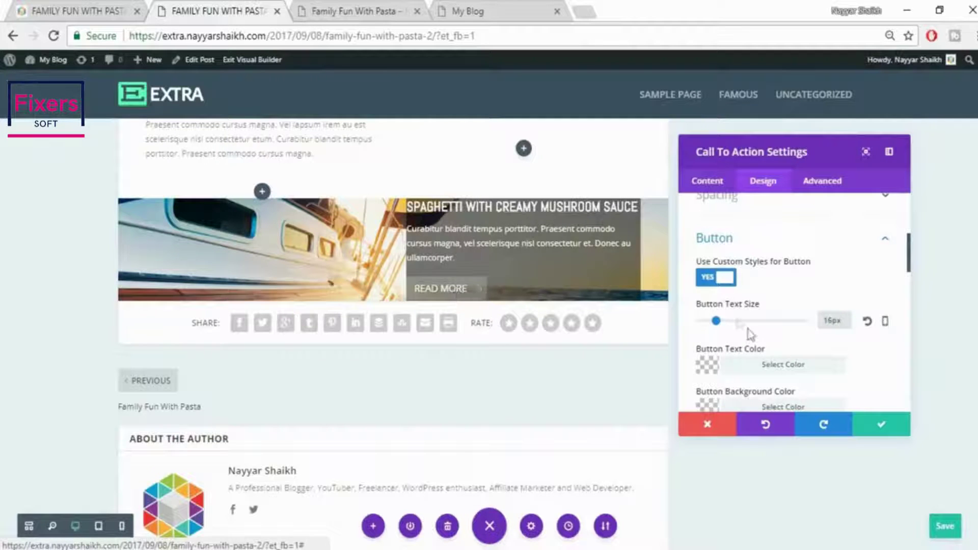
Set the READ MORE button's background colour to red
{"action": "scroll", "coordinate": [833, 365], "scroll_direction": "down", "scroll_amount": 2}
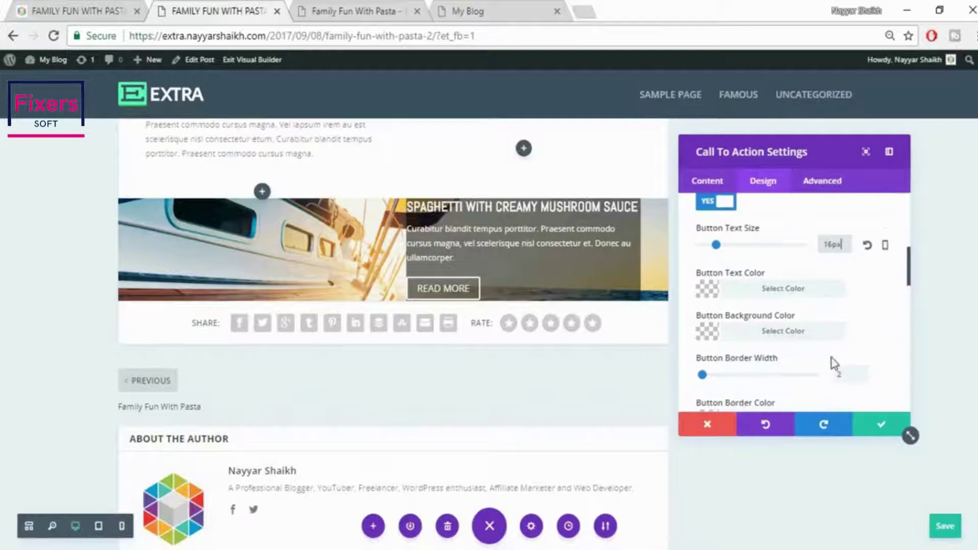
{"action": "left_click", "coordinate": [796, 331]}
{"action": "scroll", "coordinate": [831, 326], "scroll_direction": "down", "scroll_amount": 4}
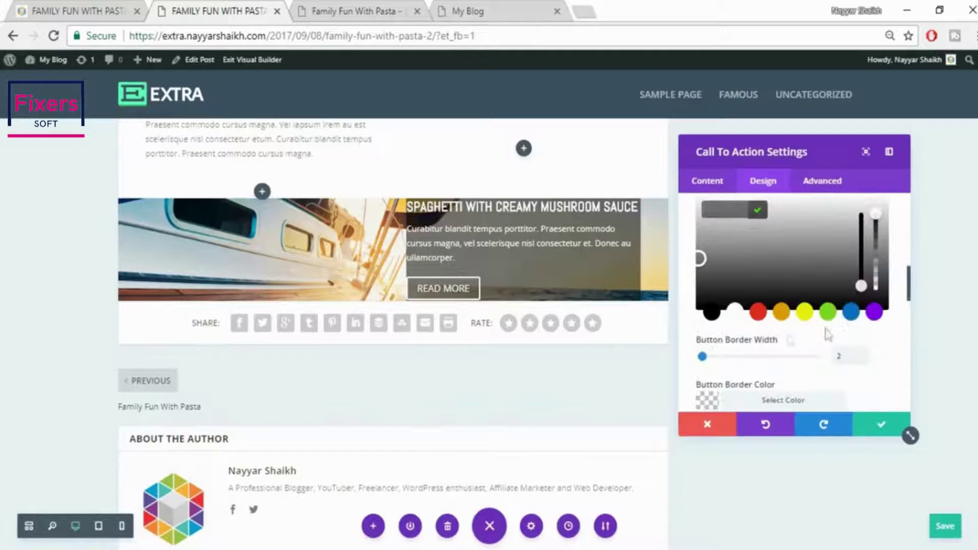
{"action": "left_click", "coordinate": [761, 319]}
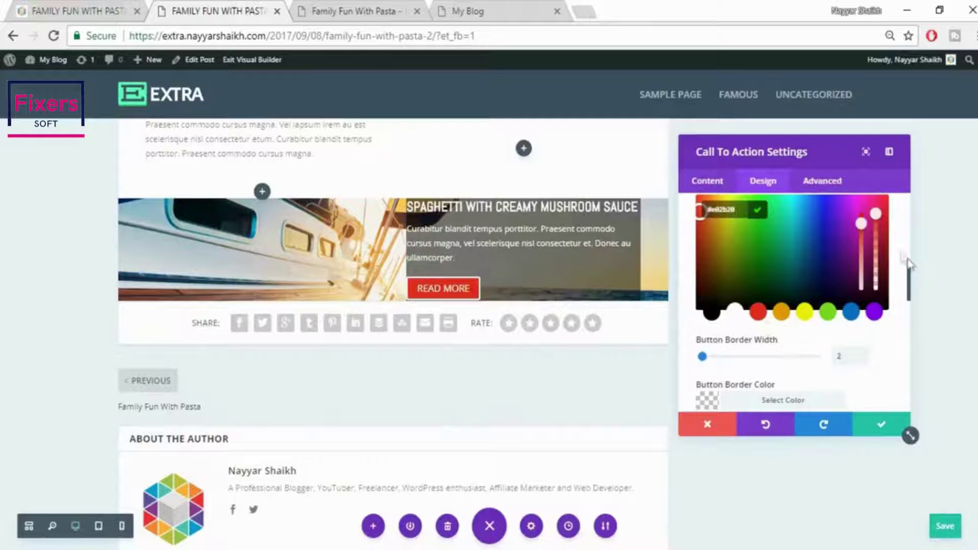
{"action": "scroll", "coordinate": [896, 258], "scroll_direction": "down", "scroll_amount": 3}
{"action": "scroll", "coordinate": [896, 258], "scroll_direction": "up", "scroll_amount": 2}
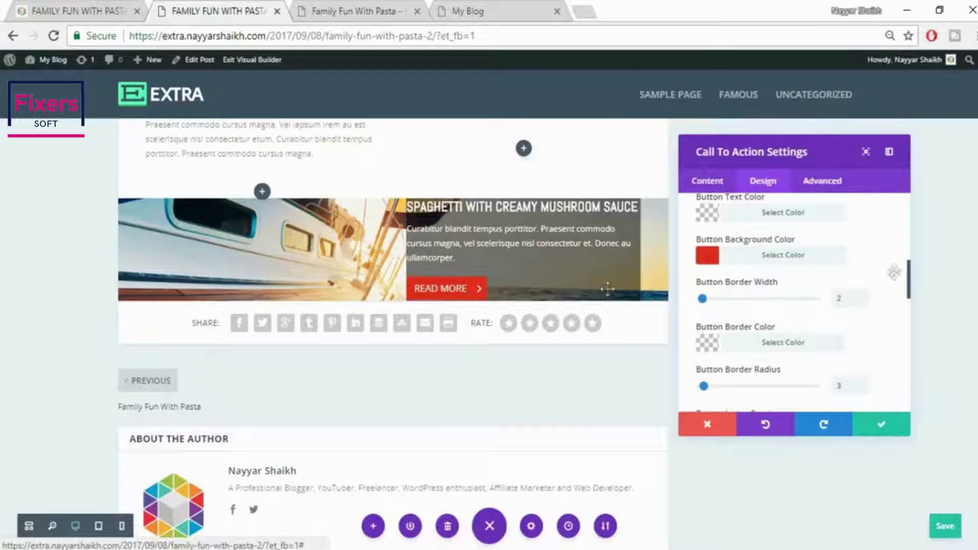
{"action": "scroll", "coordinate": [889, 270], "scroll_direction": "up", "scroll_amount": 4}
{"action": "scroll", "coordinate": [890, 275], "scroll_direction": "up", "scroll_amount": 3}
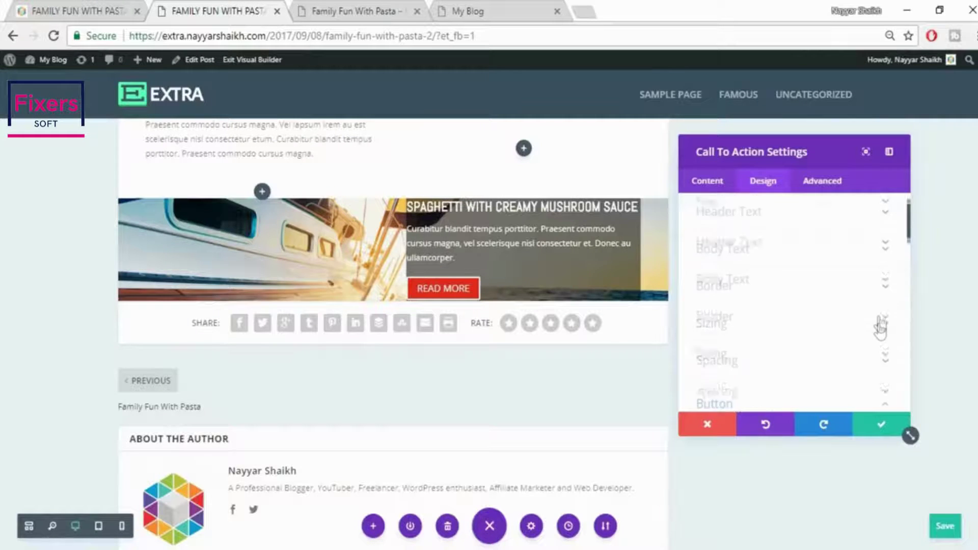
{"action": "scroll", "coordinate": [878, 332], "scroll_direction": "down", "scroll_amount": 3}
Set custom padding to 100px top, 100px bottom and 30px left
{"action": "left_click", "coordinate": [891, 326]}
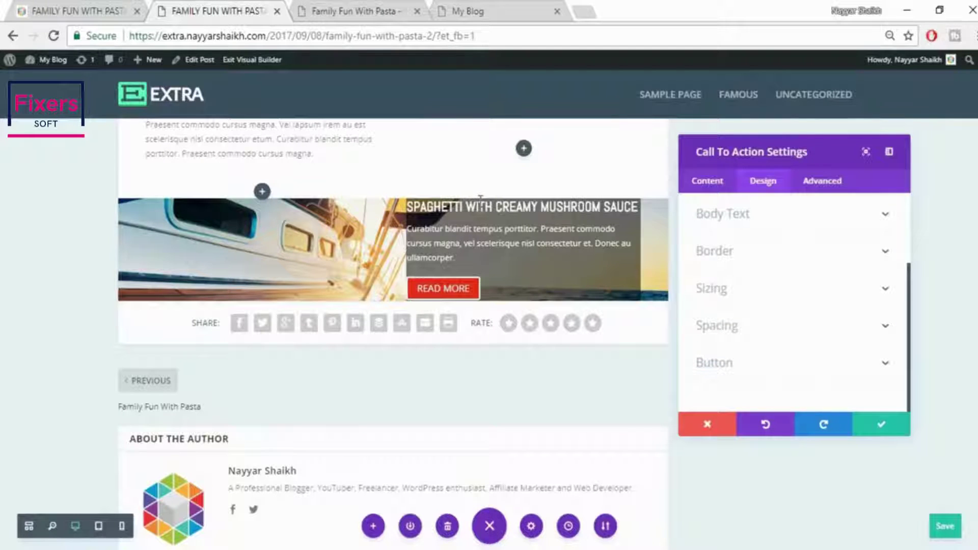
{"action": "left_click", "coordinate": [848, 327]}
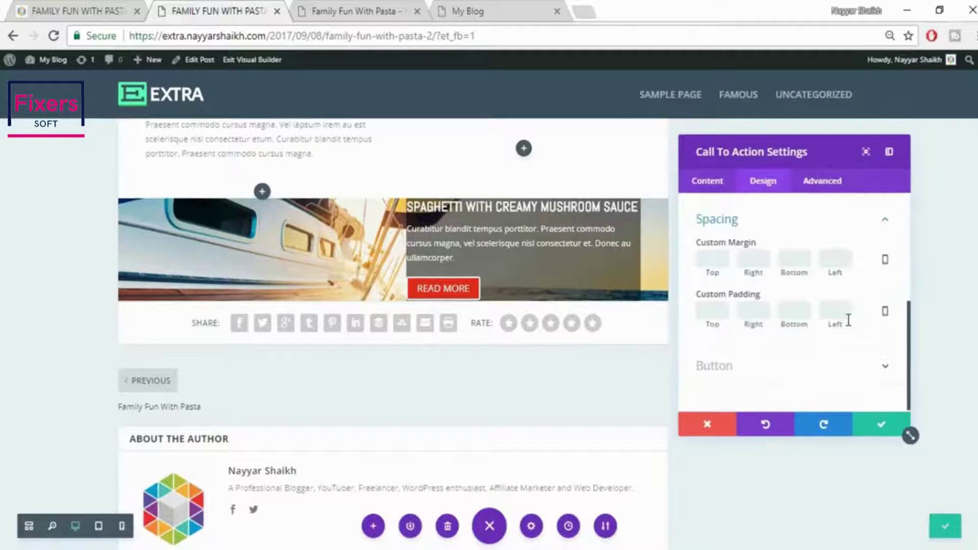
{"action": "left_click", "coordinate": [713, 313]}
{"action": "type", "text": "100"}
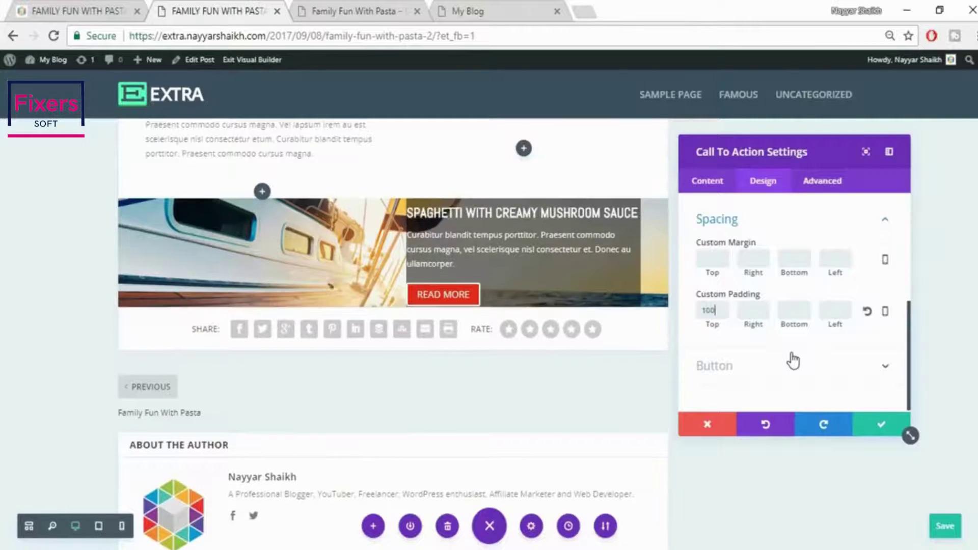
{"action": "left_click", "coordinate": [761, 313]}
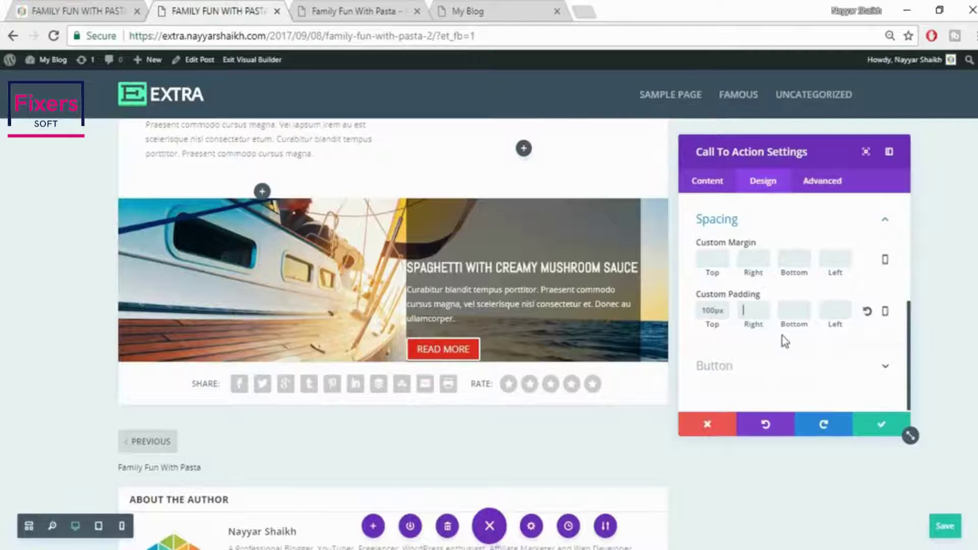
{"action": "type", "text": "30"}
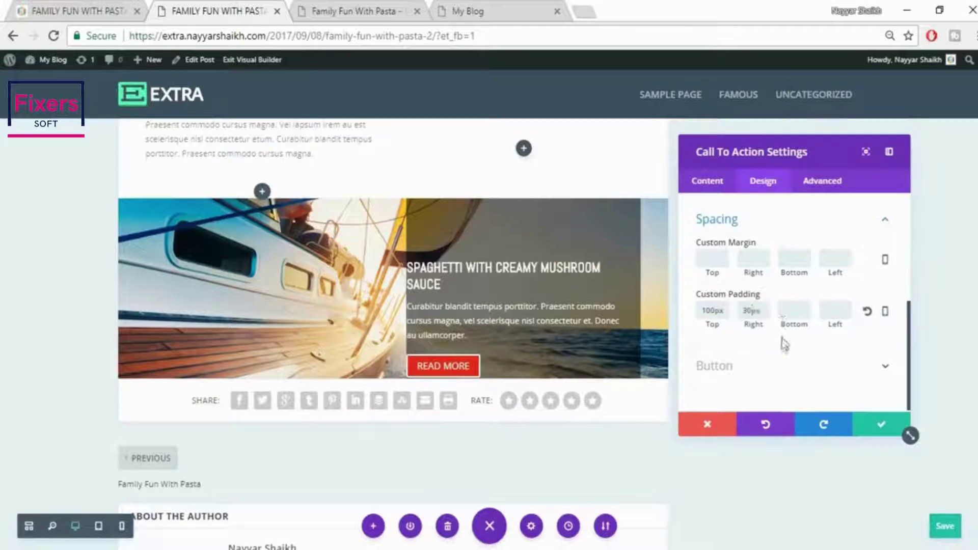
{"action": "left_click", "coordinate": [811, 312]}
{"action": "left_click", "coordinate": [835, 309]}
{"action": "type", "text": "30"}
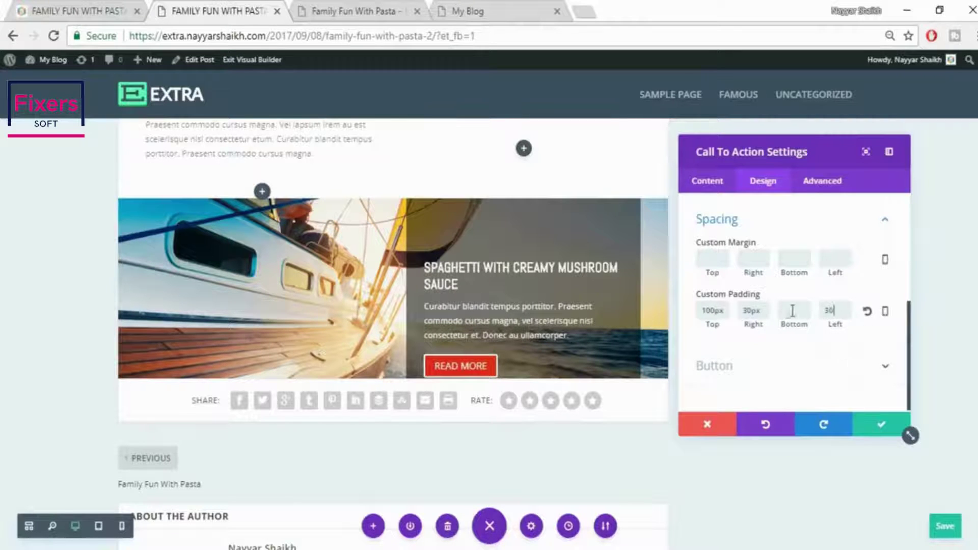
{"action": "left_click", "coordinate": [795, 311]}
{"action": "type", "text": "100"}
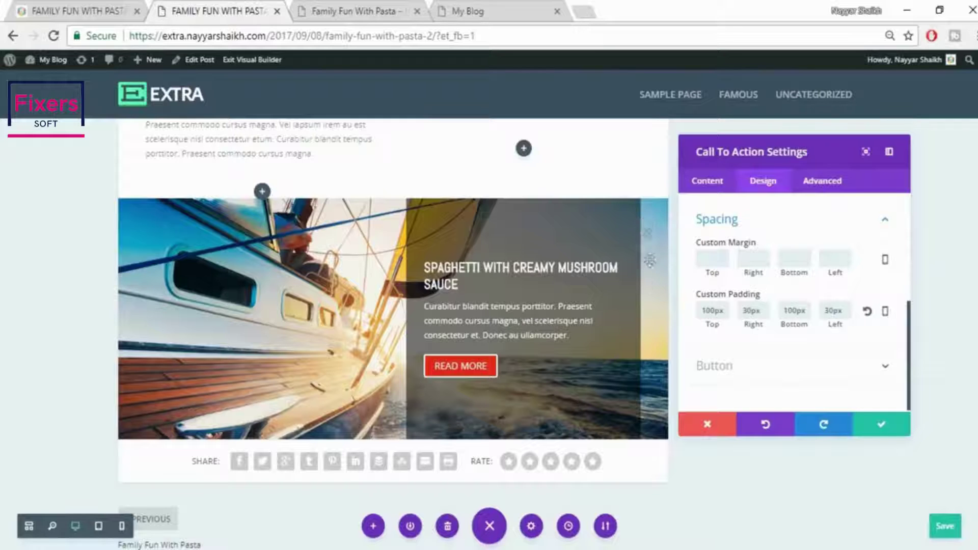
Clear the right padding value and save the call-to-action settings
{"action": "double_click", "coordinate": [752, 310]}
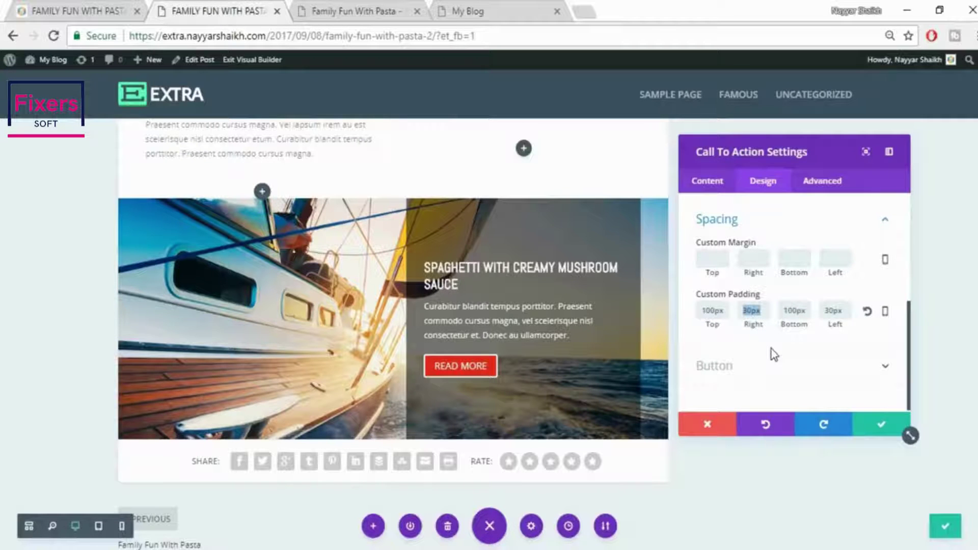
{"action": "key", "text": "BackSpace"}
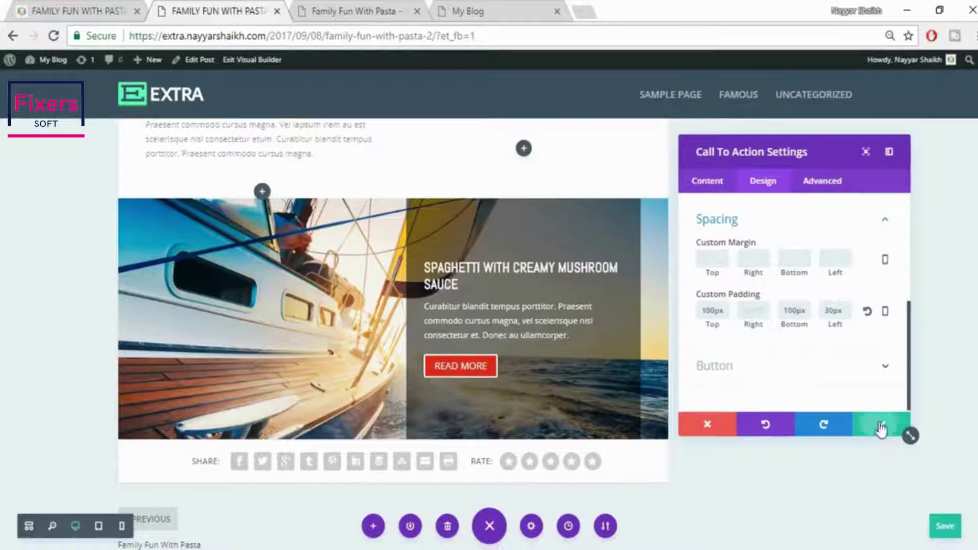
{"action": "left_click", "coordinate": [880, 427]}
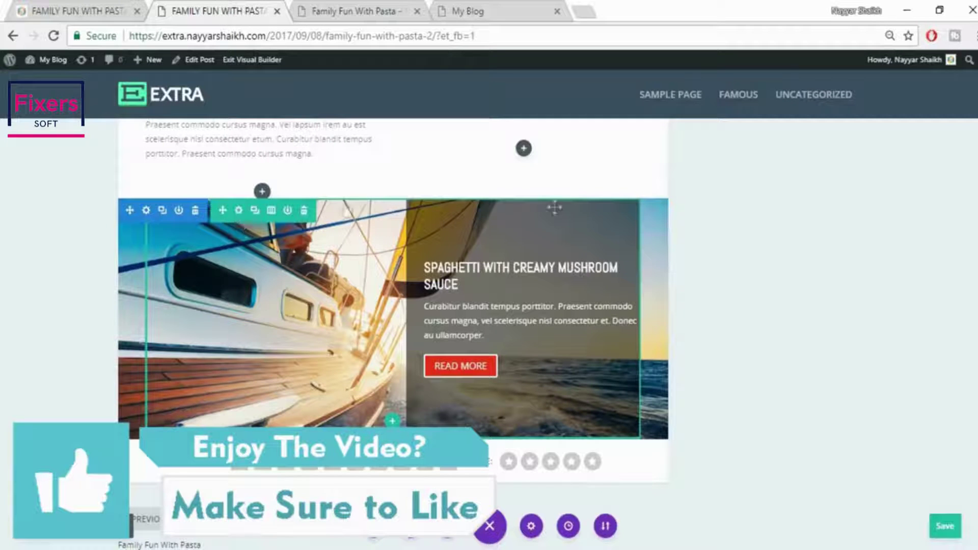
Set the sailboat row's Custom Margin Right to 0, save the row, and bring up the live pasta post
{"action": "left_click", "coordinate": [239, 211]}
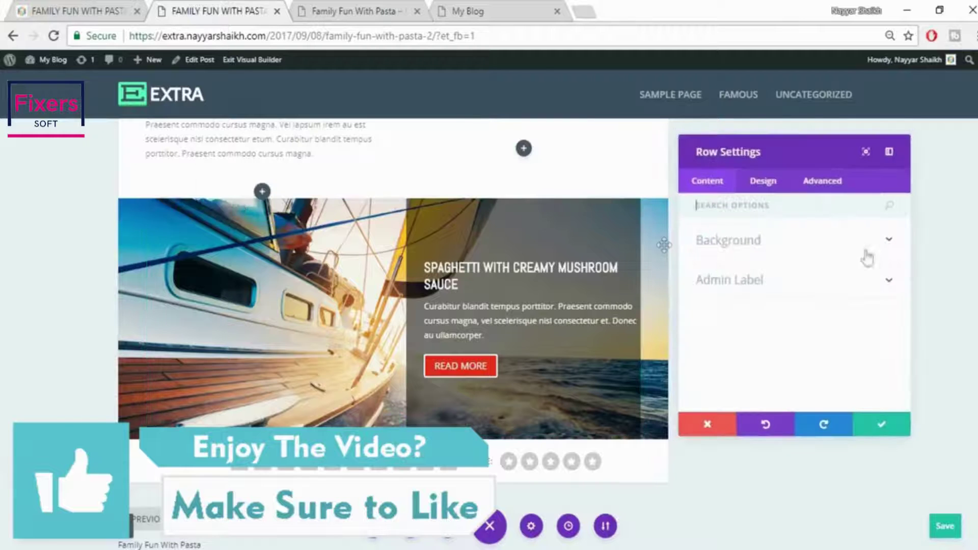
{"action": "left_click", "coordinate": [763, 185]}
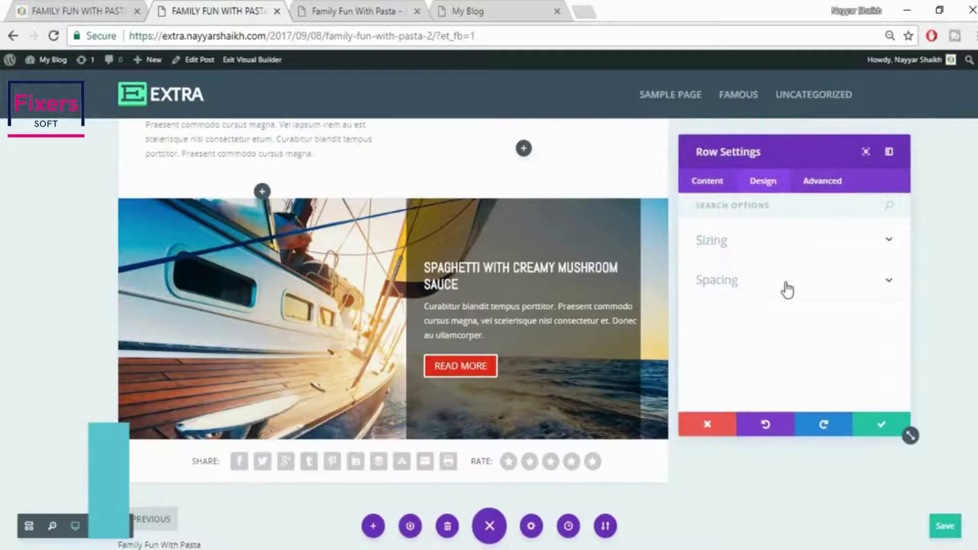
{"action": "left_click", "coordinate": [787, 289]}
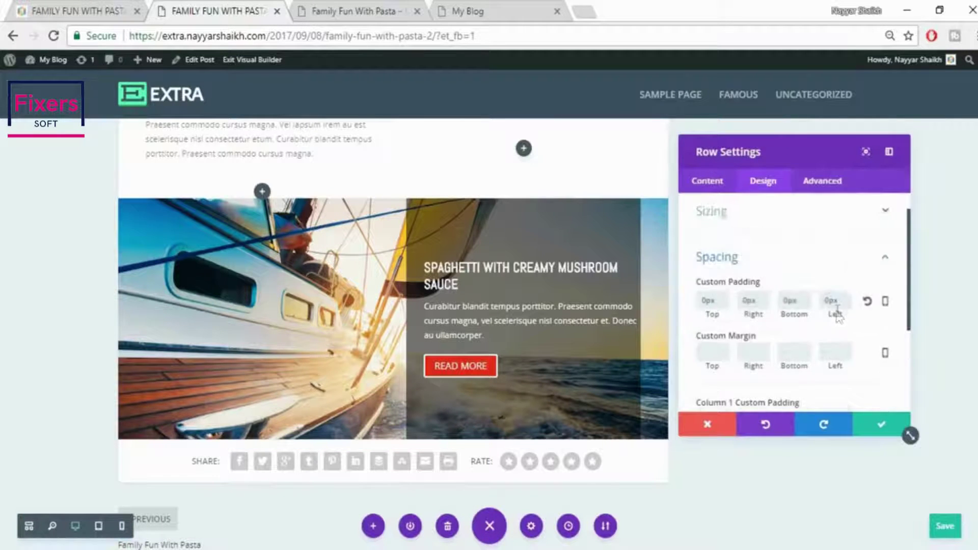
{"action": "scroll", "coordinate": [805, 310], "scroll_direction": "down", "scroll_amount": 2}
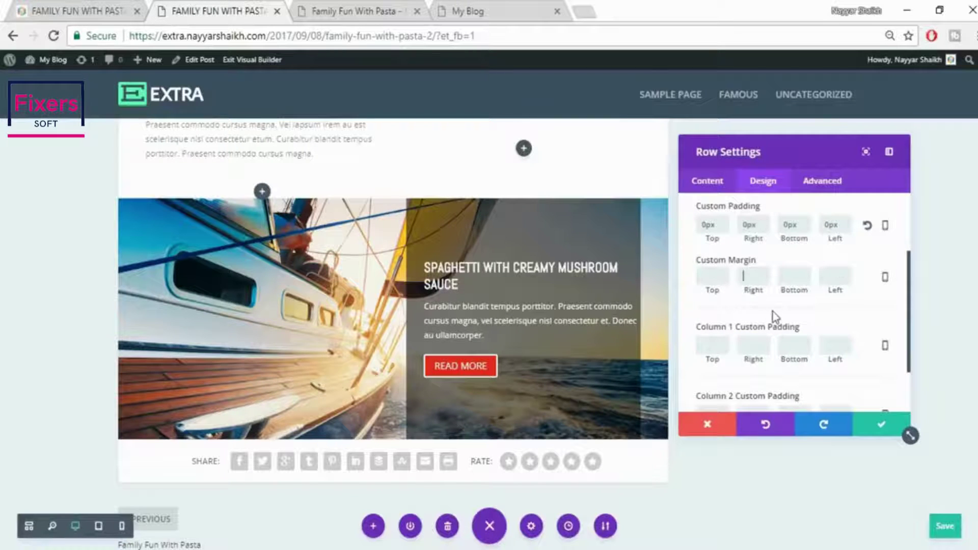
{"action": "type", "text": "0"}
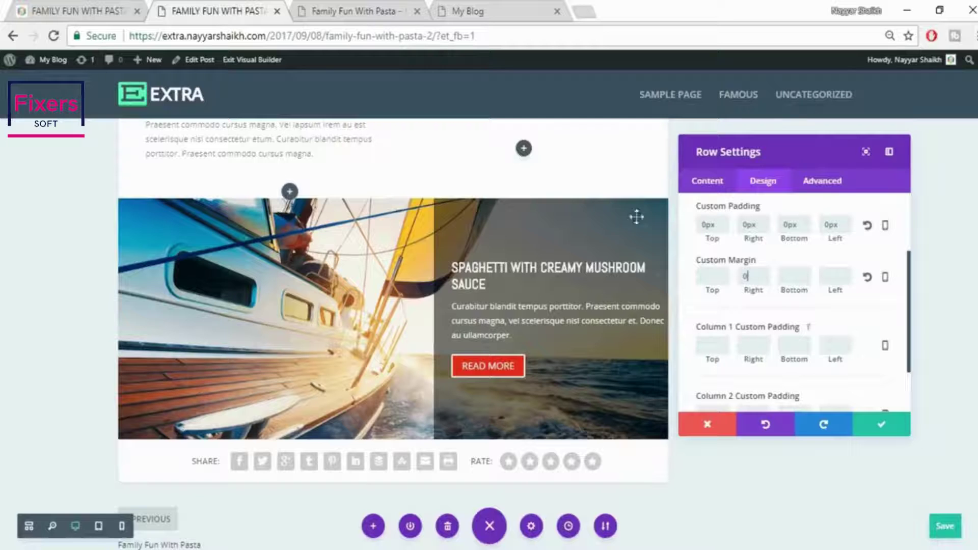
{"action": "left_click", "coordinate": [884, 427]}
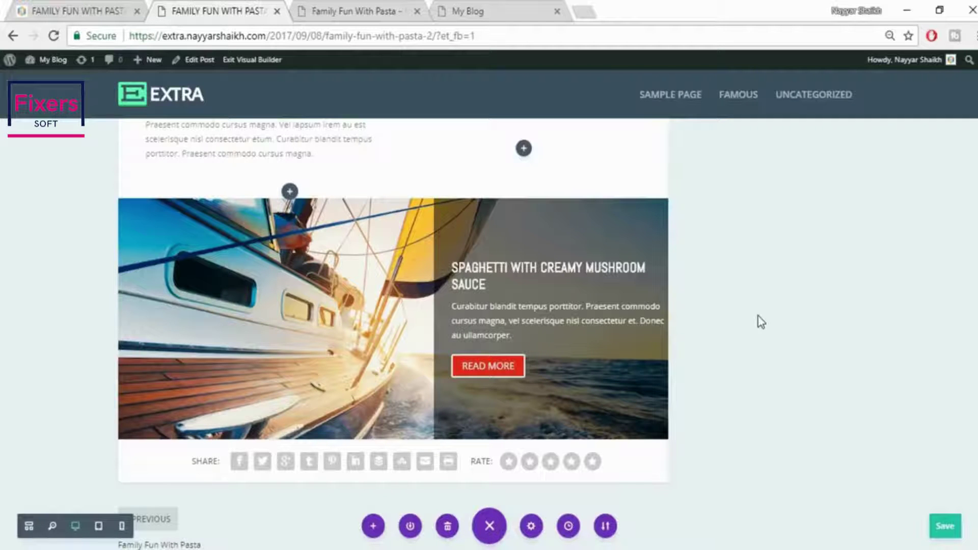
{"action": "key", "text": "ctrl+shift+Tab"}
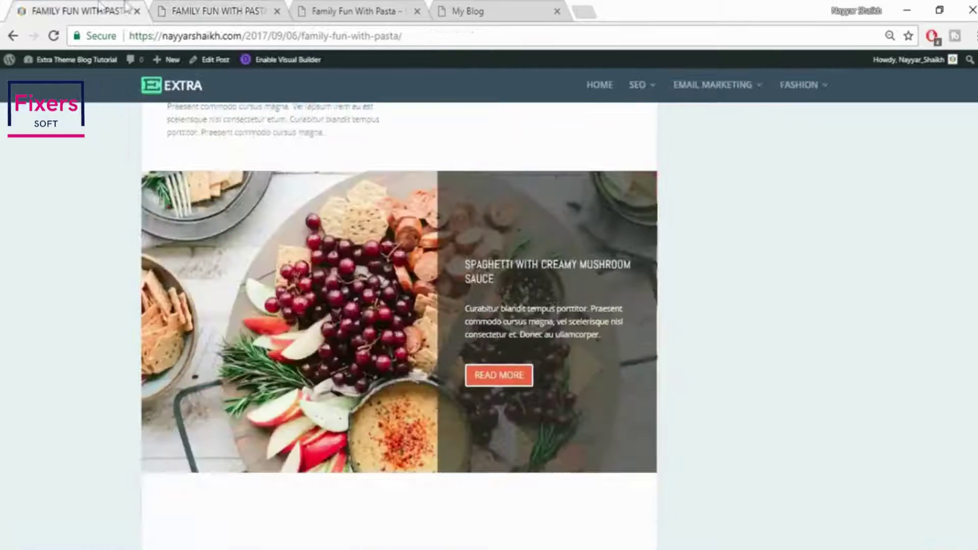
Scroll the live post to its pastasciutta section, then return to the builder's sailboat module
{"action": "scroll", "coordinate": [770, 242], "scroll_direction": "down", "scroll_amount": 4}
{"action": "scroll", "coordinate": [769, 243], "scroll_direction": "down", "scroll_amount": 3}
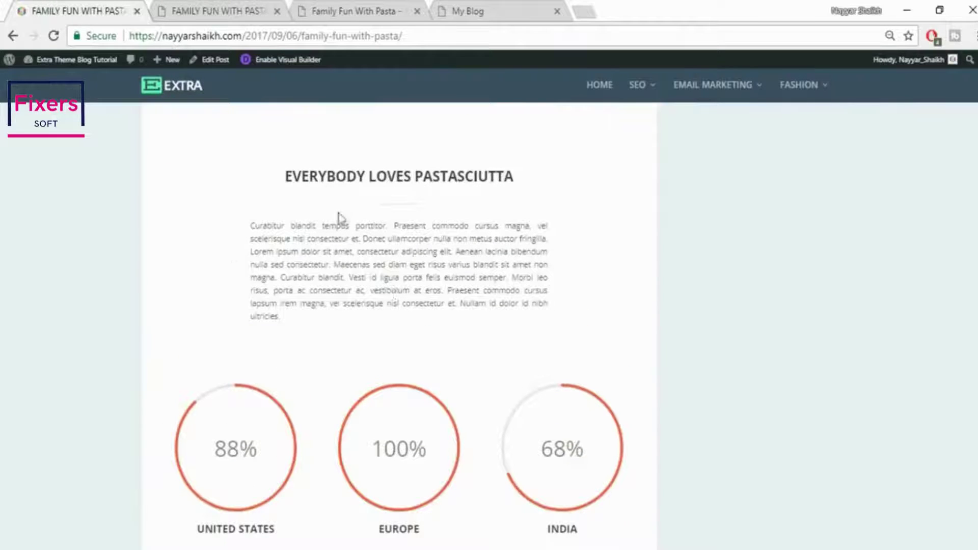
{"action": "left_click", "coordinate": [220, 11]}
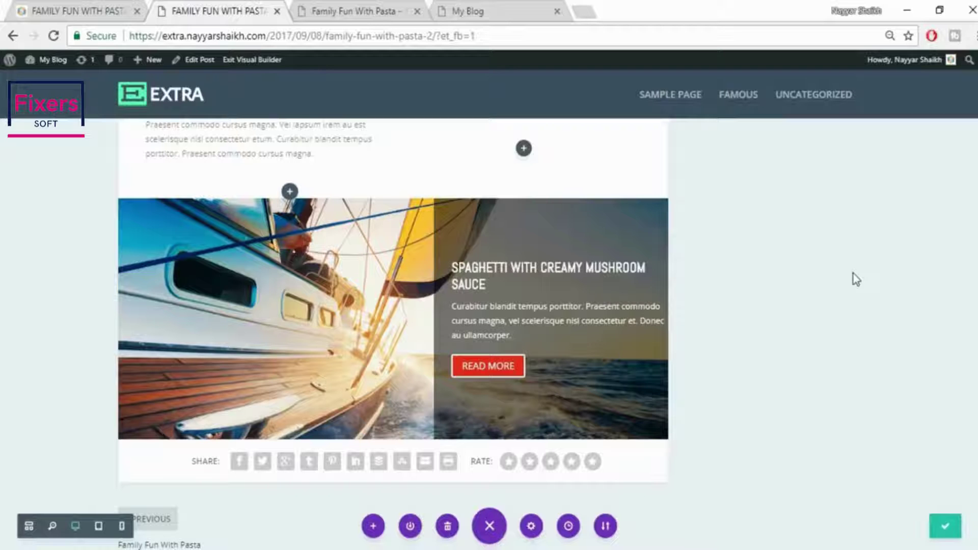
{"action": "left_click", "coordinate": [82, 10]}
{"action": "left_click", "coordinate": [227, 9]}
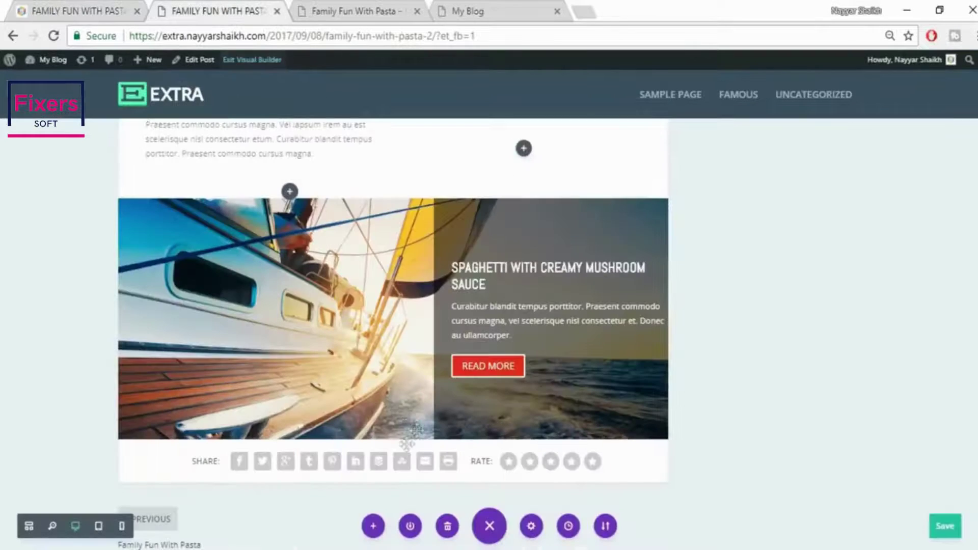
{"action": "mouse_move", "coordinate": [391, 441]}
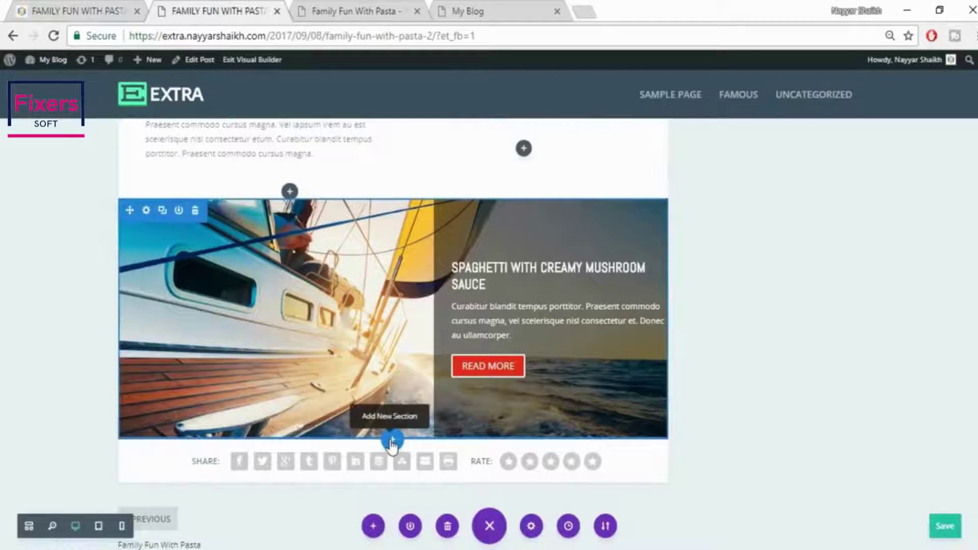
Add a regular section below the sailboat module and copy the EVERYBODY LOVES PASTASCIUTTA heading from the live post
{"action": "left_click", "coordinate": [391, 442]}
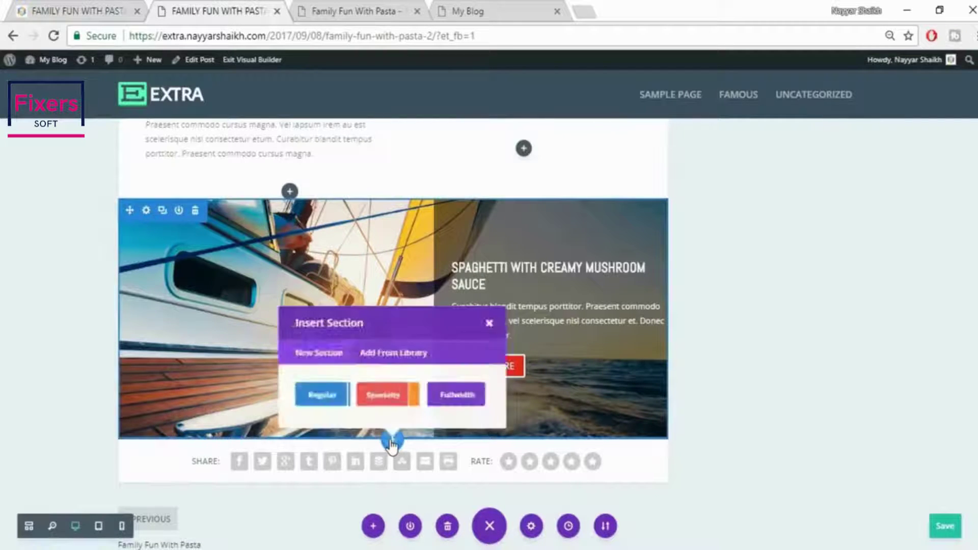
{"action": "left_click", "coordinate": [320, 398]}
{"action": "left_click", "coordinate": [125, 13]}
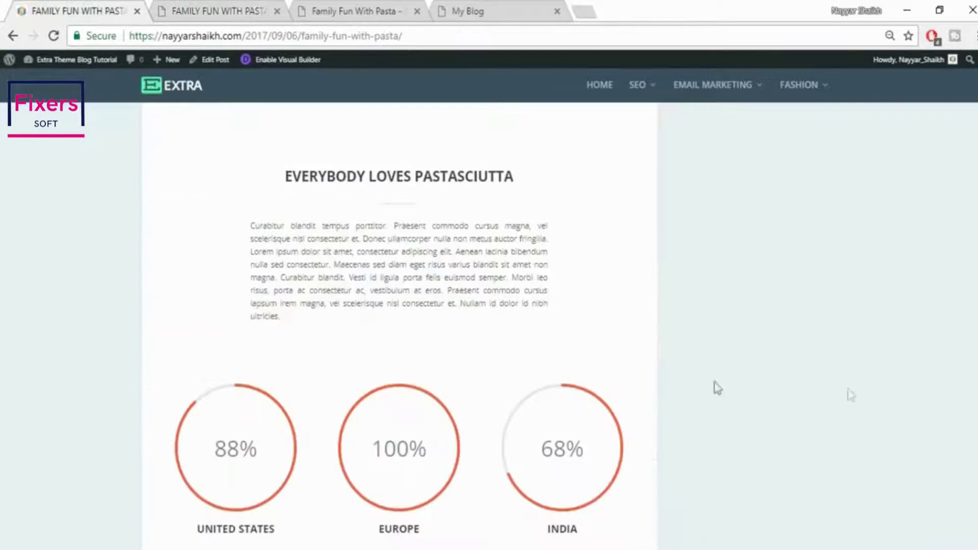
{"action": "left_click_drag", "start_coordinate": [295, 174], "coordinate": [565, 189]}
{"action": "key", "text": "ctrl+c"}
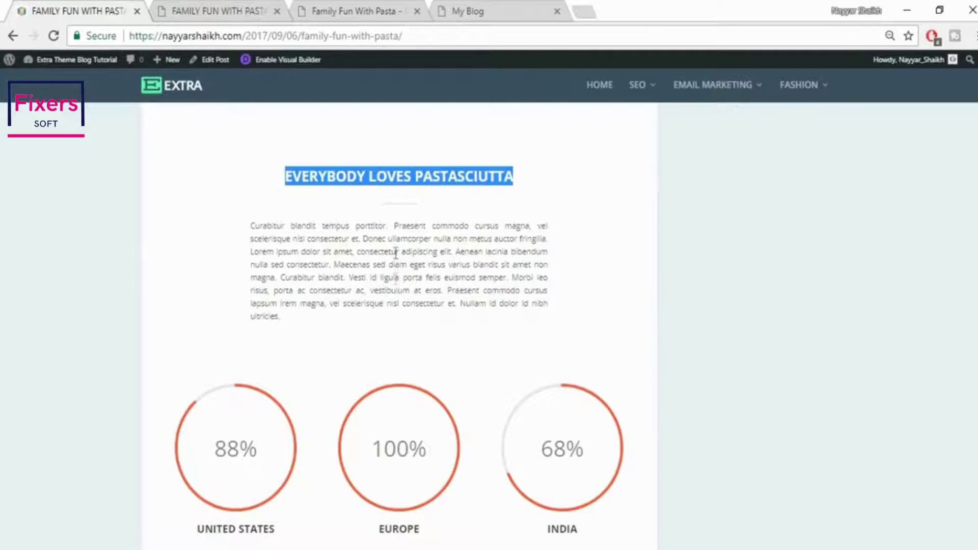
{"action": "left_click", "coordinate": [275, 10]}
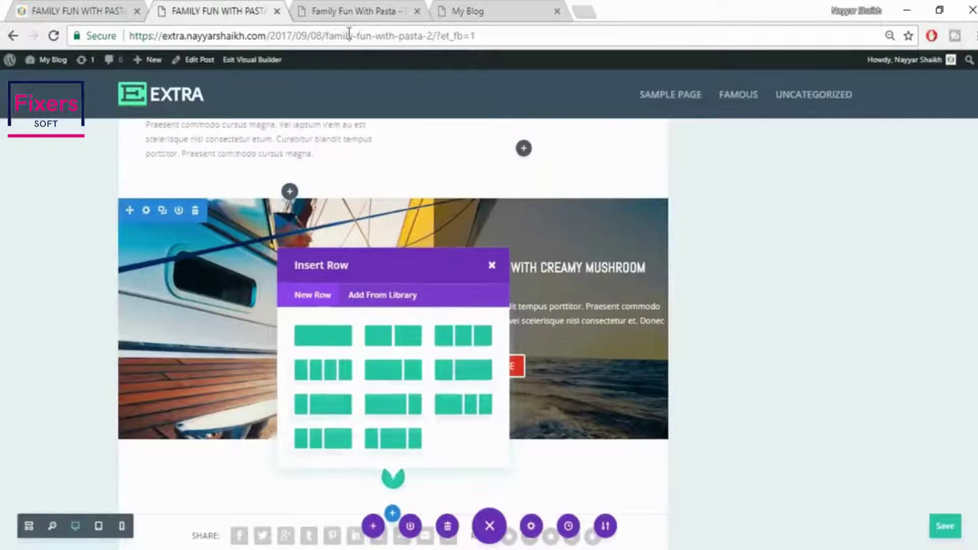
Give the new row a single column and insert a Text module holding the pasted heading
{"action": "left_click", "coordinate": [320, 340]}
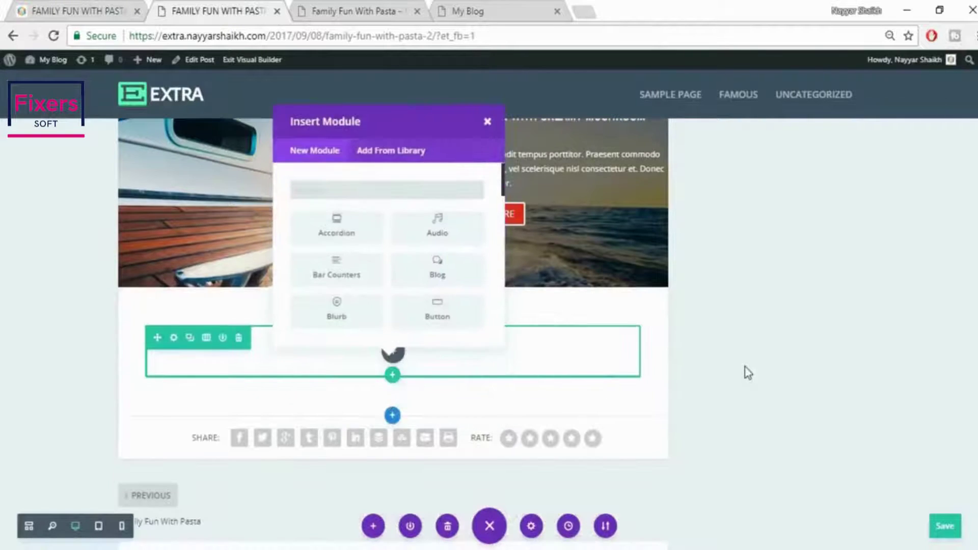
{"action": "type", "text": "TEXT"}
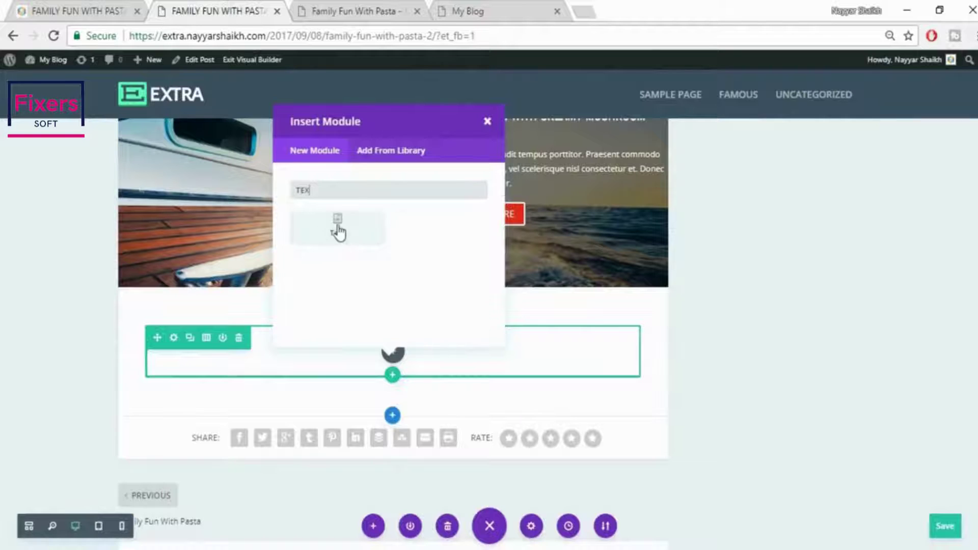
{"action": "left_click", "coordinate": [338, 225]}
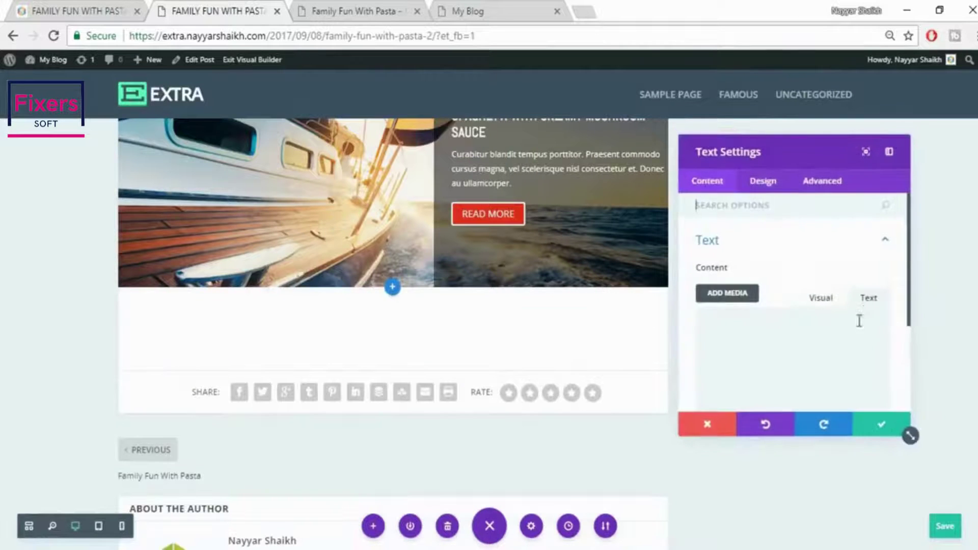
{"action": "key", "text": "ctrl+v"}
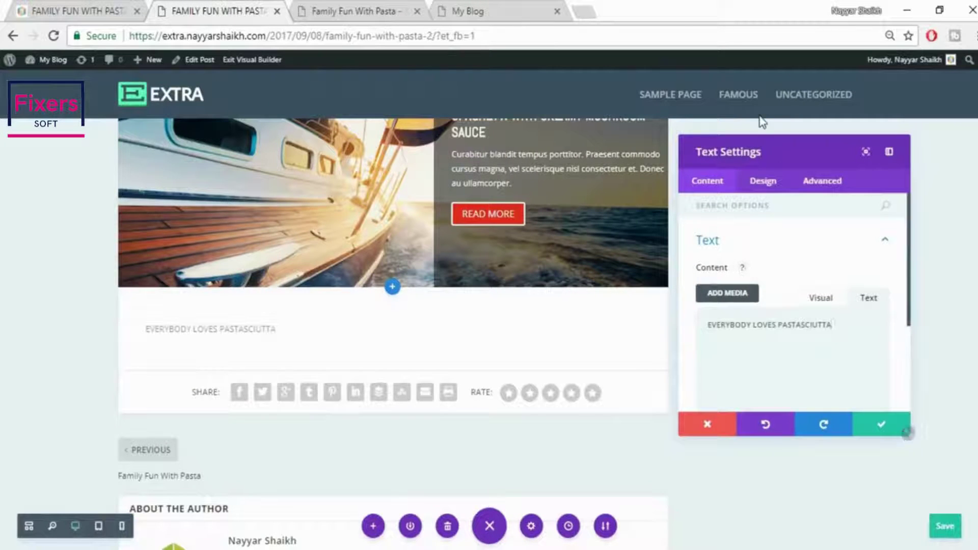
{"action": "left_click", "coordinate": [759, 182]}
{"action": "left_click", "coordinate": [780, 245]}
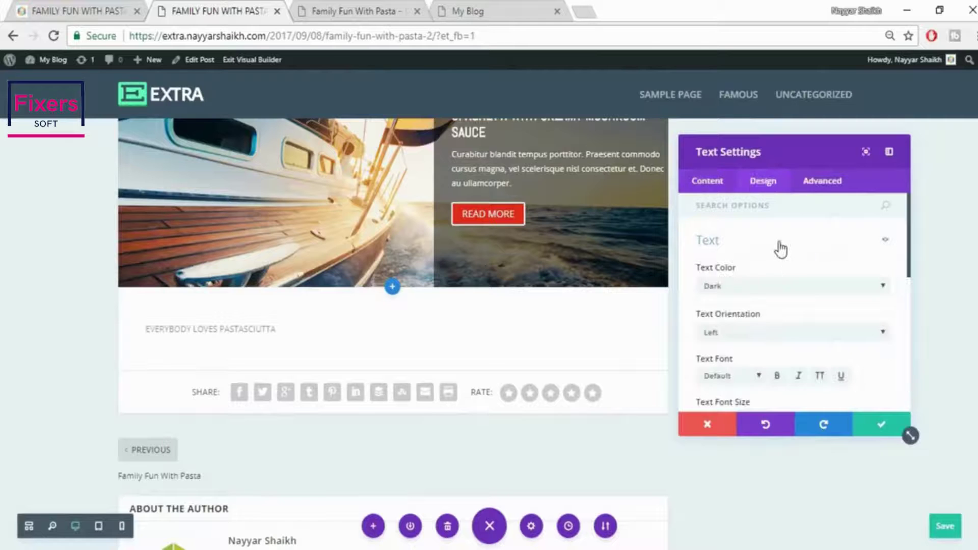
Center the heading, set its font size to 25px, and make its text black with slightly lower opacity
{"action": "scroll", "coordinate": [791, 325], "scroll_direction": "down", "scroll_amount": 2}
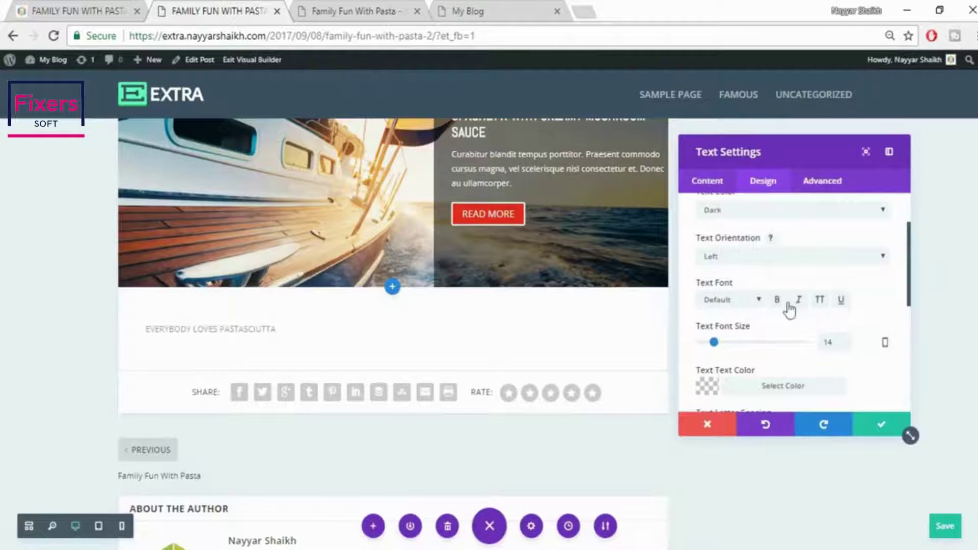
{"action": "left_click", "coordinate": [766, 254]}
{"action": "left_click", "coordinate": [758, 284]}
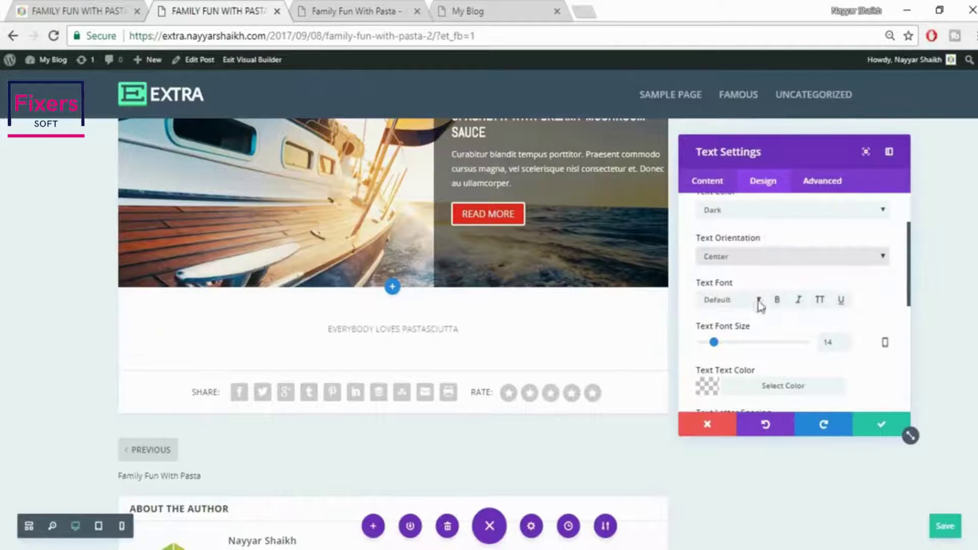
{"action": "left_click_drag", "start_coordinate": [836, 342], "coordinate": [805, 347]}
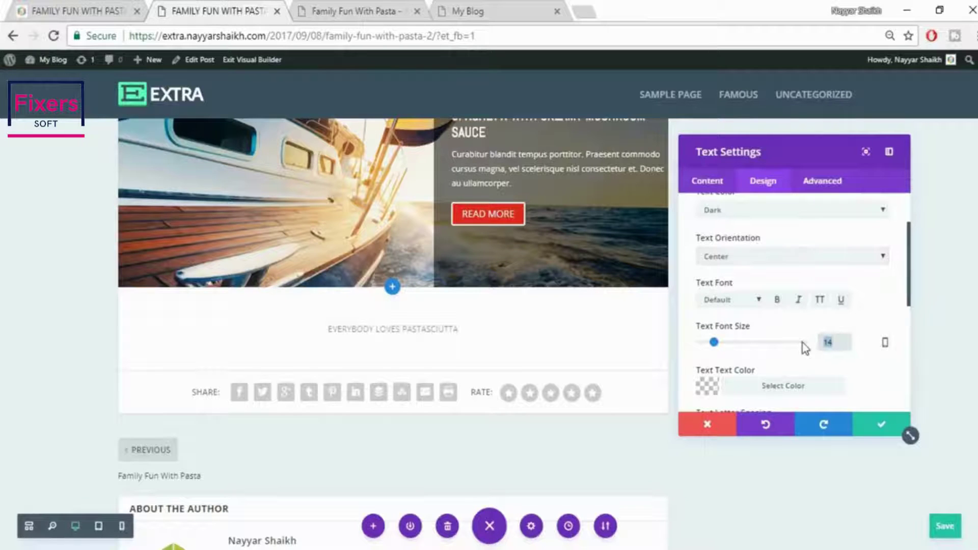
{"action": "type", "text": "25px"}
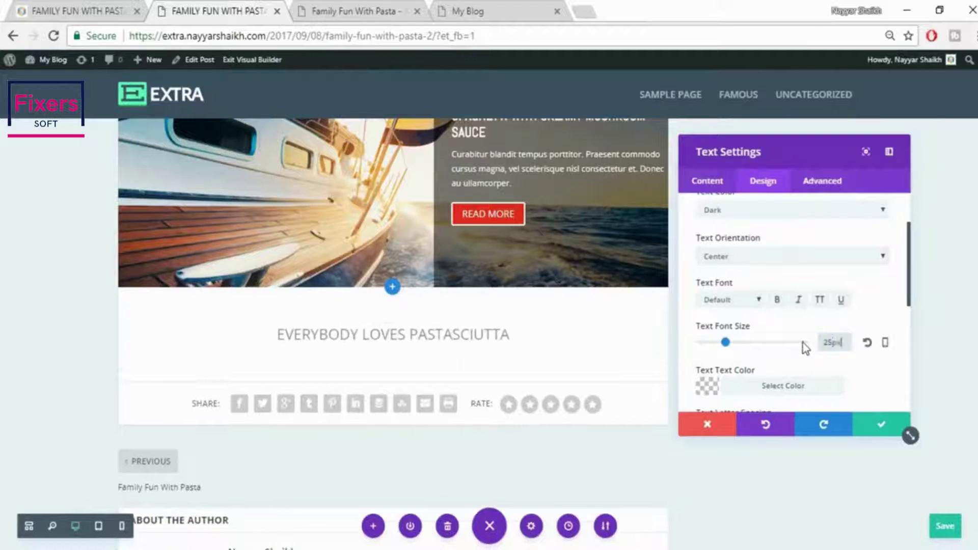
{"action": "scroll", "coordinate": [812, 343], "scroll_direction": "down", "scroll_amount": 2}
{"action": "left_click", "coordinate": [767, 311]}
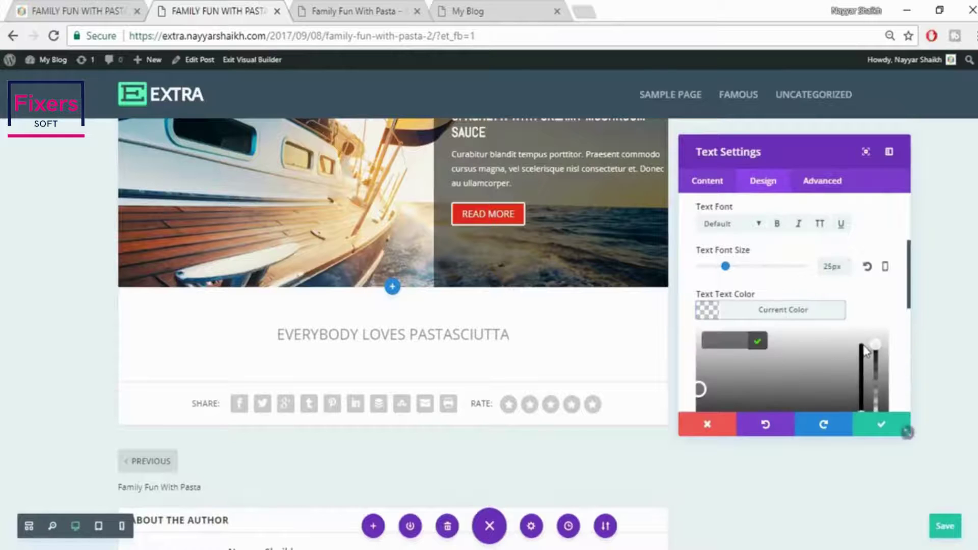
{"action": "left_click", "coordinate": [712, 366]}
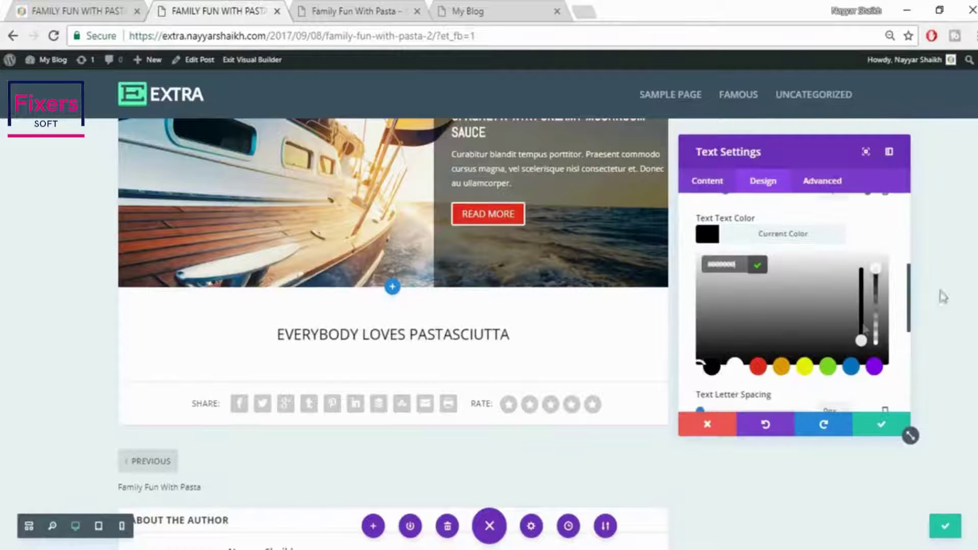
{"action": "left_click", "coordinate": [879, 283]}
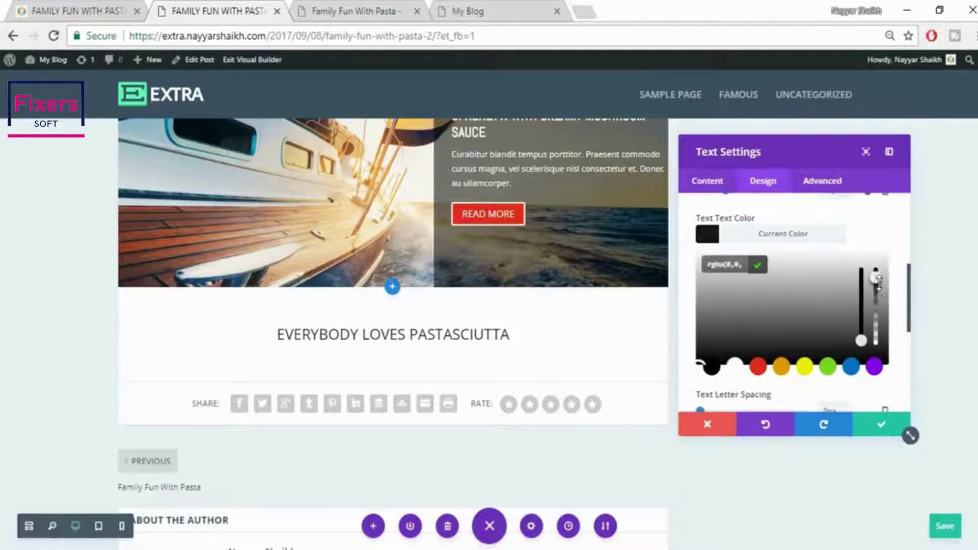
{"action": "left_click", "coordinate": [817, 245]}
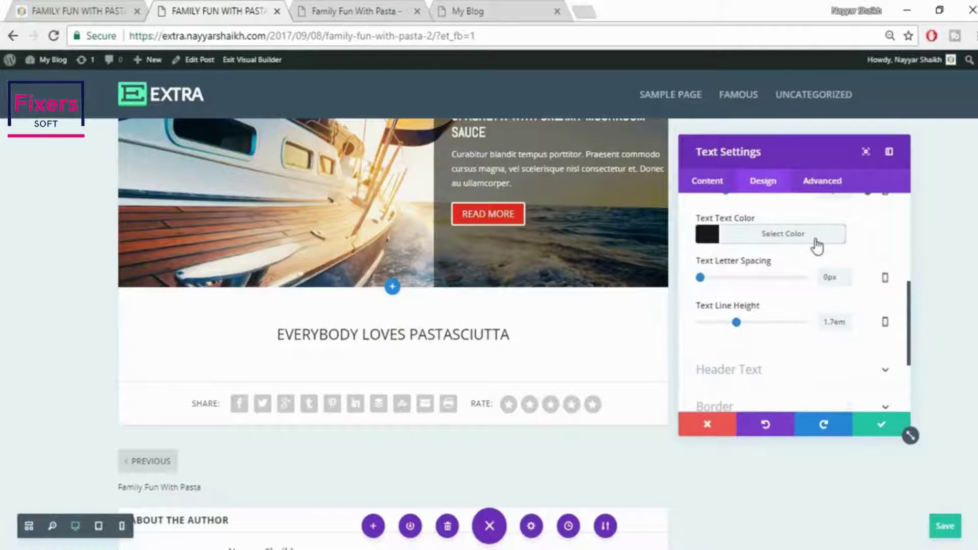
Make the heading bold, comparing it against the live post's heading, and return to its content settings
{"action": "left_click", "coordinate": [94, 4]}
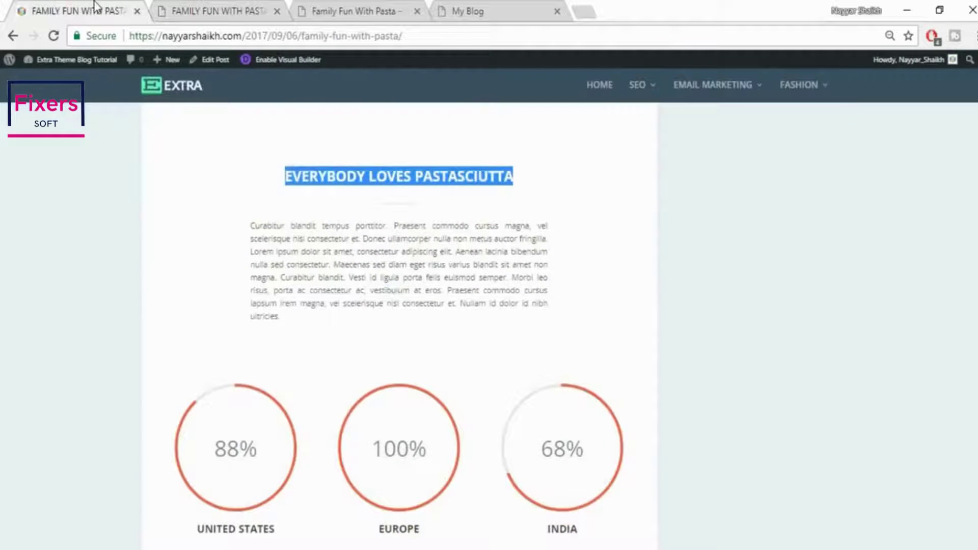
{"action": "left_click", "coordinate": [491, 246]}
{"action": "left_click", "coordinate": [258, 6]}
{"action": "scroll", "coordinate": [876, 270], "scroll_direction": "up", "scroll_amount": 2}
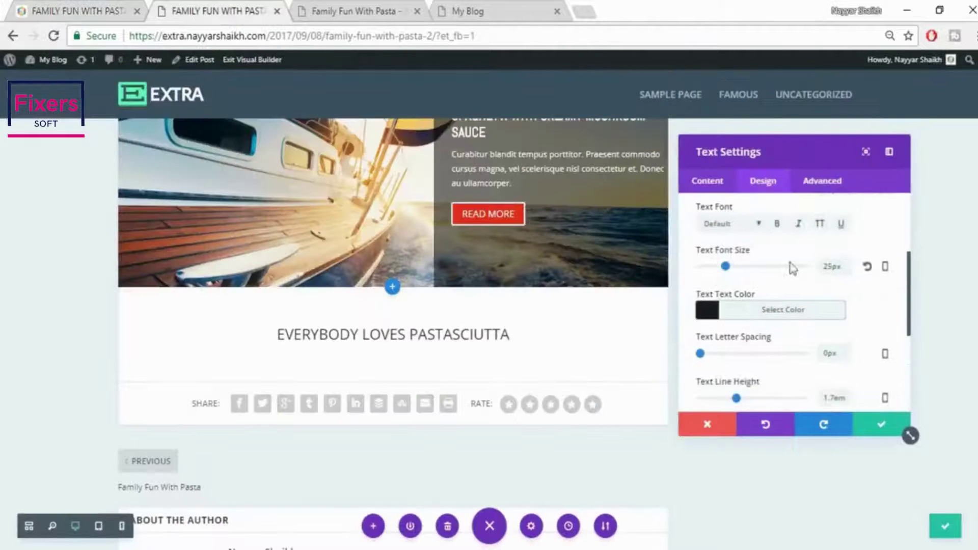
{"action": "left_click", "coordinate": [778, 224]}
{"action": "left_click", "coordinate": [127, 6]}
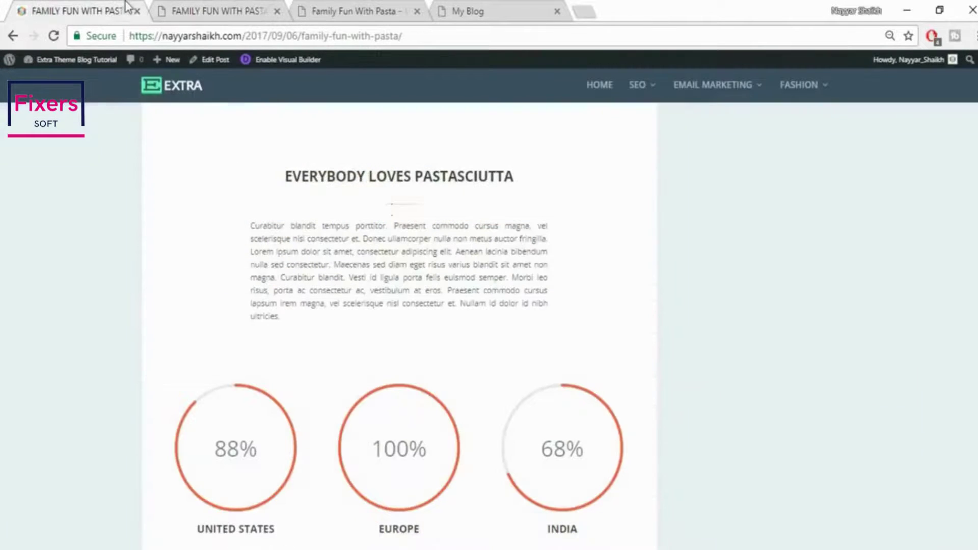
{"action": "left_click", "coordinate": [232, 9]}
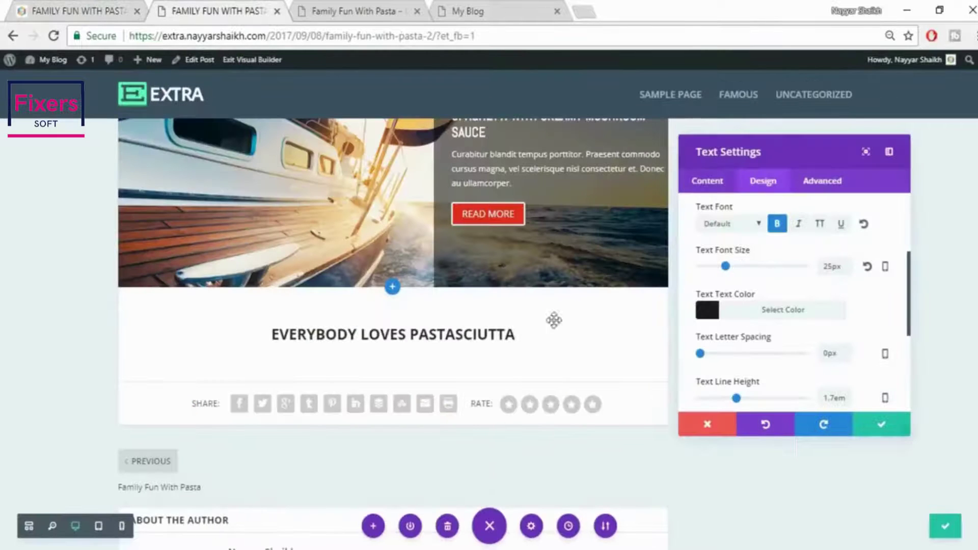
{"action": "left_click", "coordinate": [73, 6]}
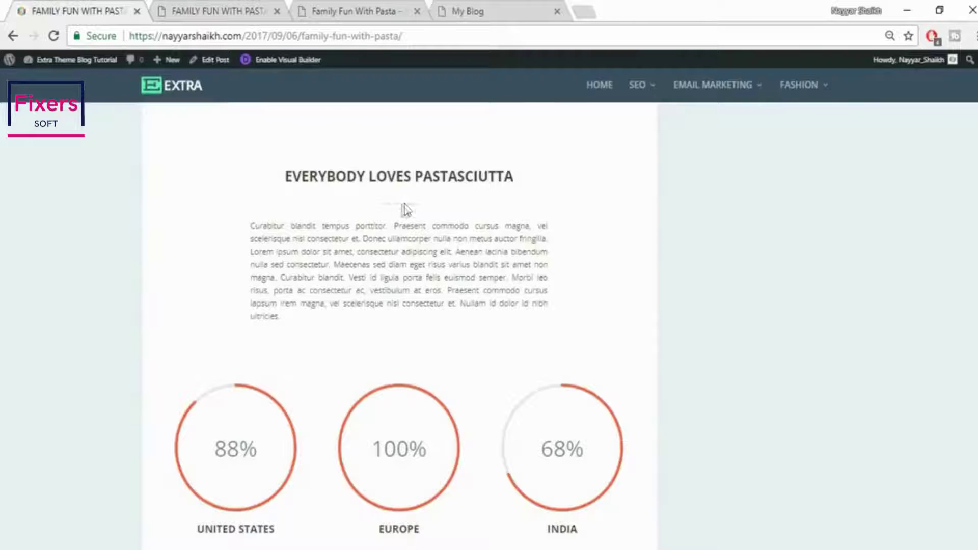
{"action": "key", "text": "ctrl+Tab"}
{"action": "left_click", "coordinate": [706, 182]}
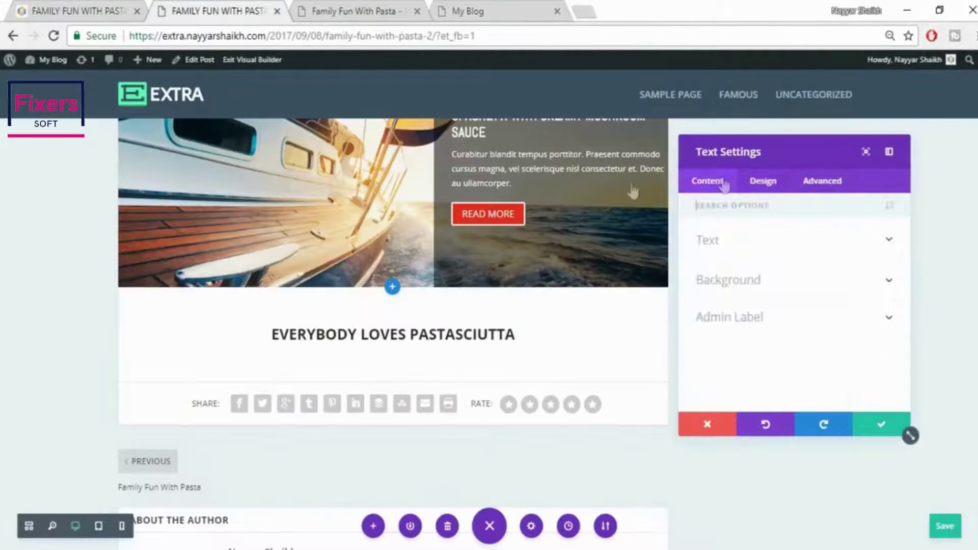
Insert the divider2.jpg image beneath the heading in the visual editor and save the text settings
{"action": "left_click", "coordinate": [812, 259]}
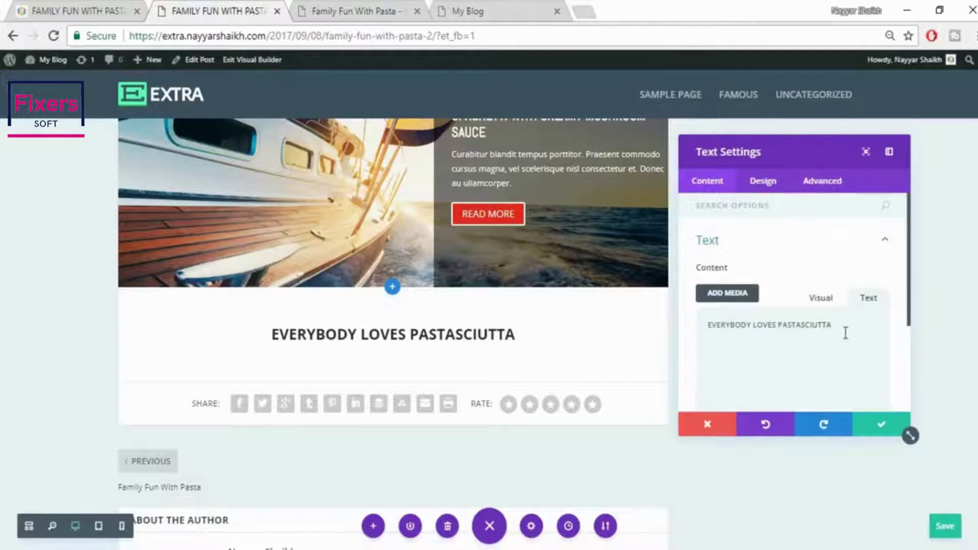
{"action": "left_click", "coordinate": [820, 300]}
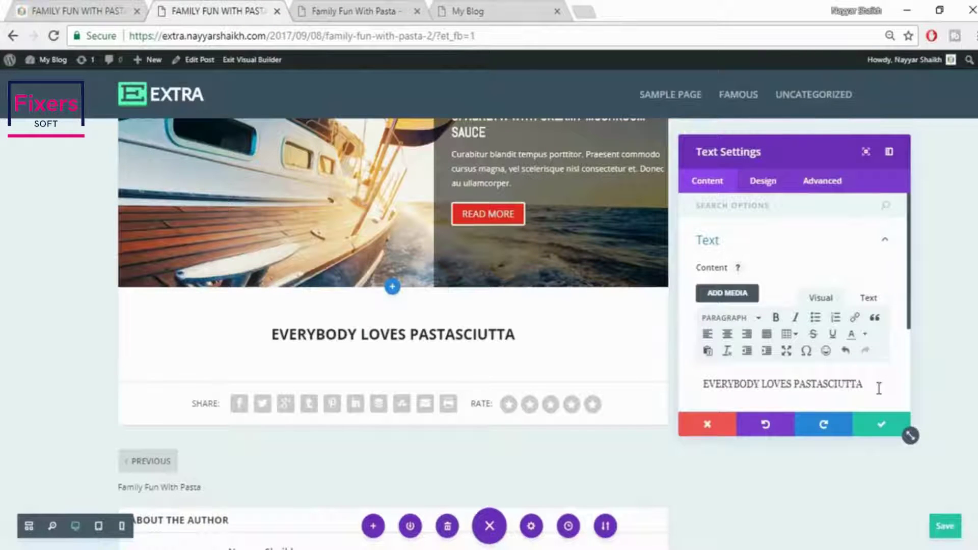
{"action": "scroll", "coordinate": [869, 300], "scroll_direction": "down", "scroll_amount": 2}
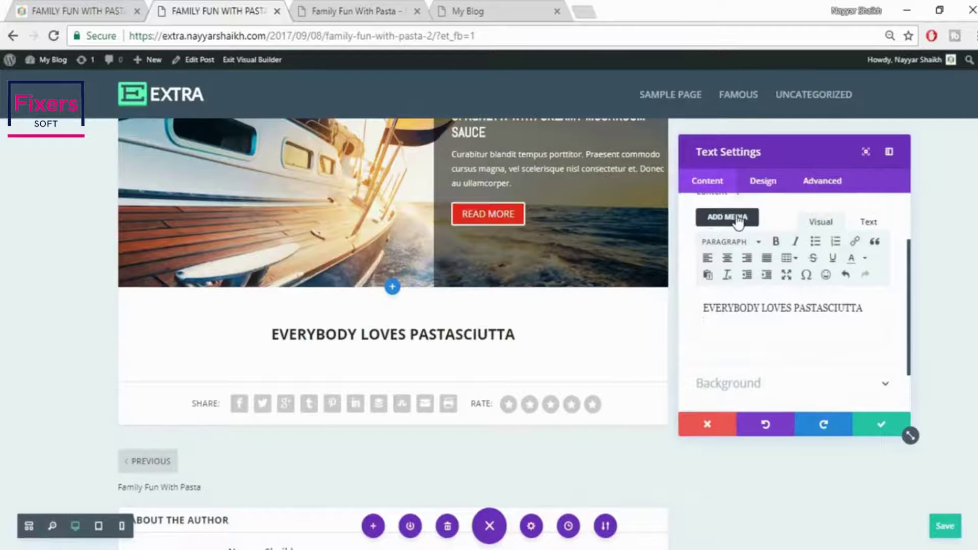
{"action": "left_click", "coordinate": [739, 219]}
{"action": "left_click", "coordinate": [659, 213]}
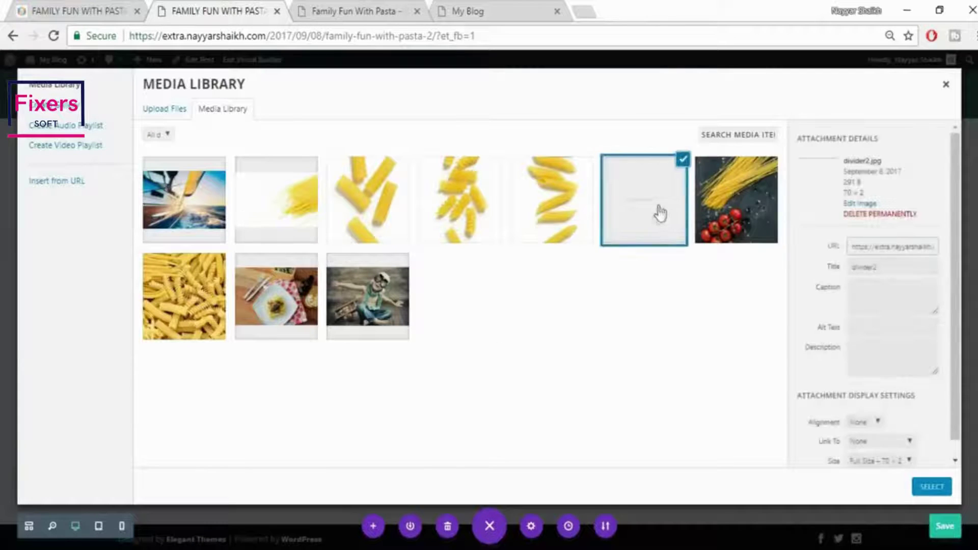
{"action": "left_click", "coordinate": [932, 490]}
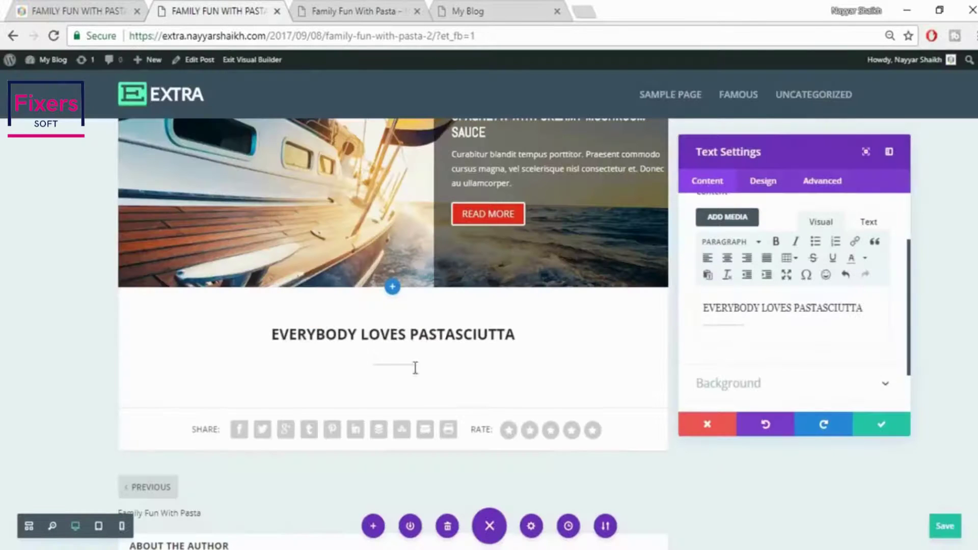
{"action": "left_click", "coordinate": [892, 425]}
Select and copy the sample paragraph from the reference post
{"action": "left_click", "coordinate": [84, 7]}
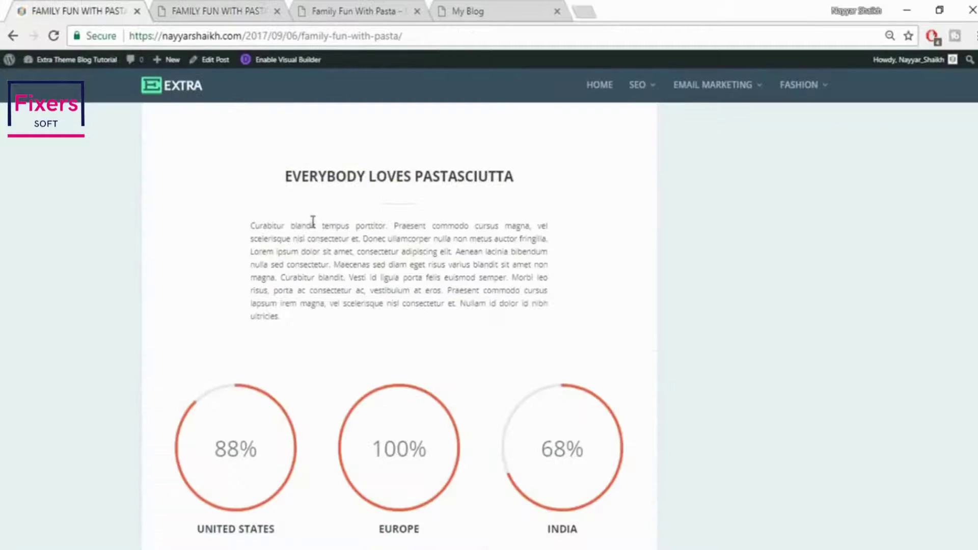
{"action": "left_click_drag", "start_coordinate": [255, 226], "coordinate": [319, 330]}
{"action": "key", "text": "ctrl+c"}
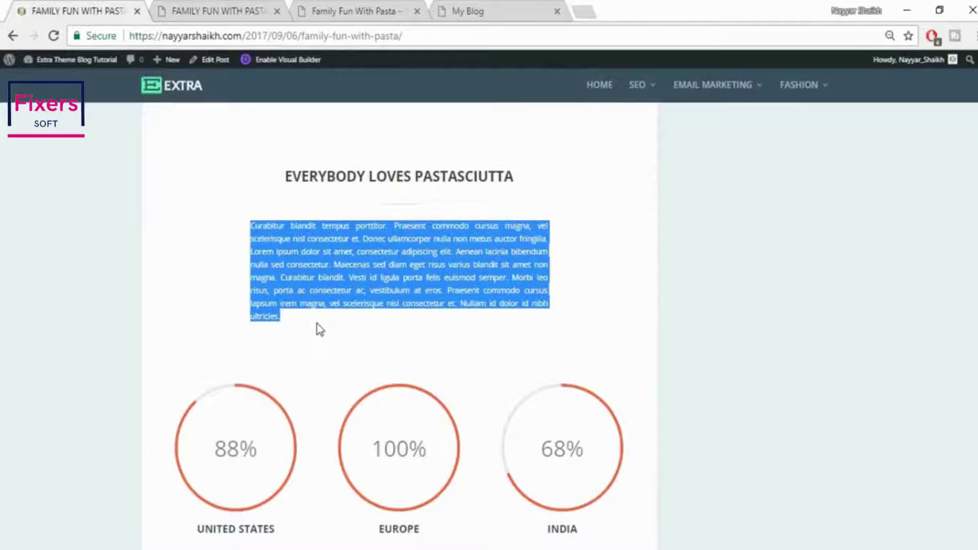
{"action": "left_click", "coordinate": [173, 8]}
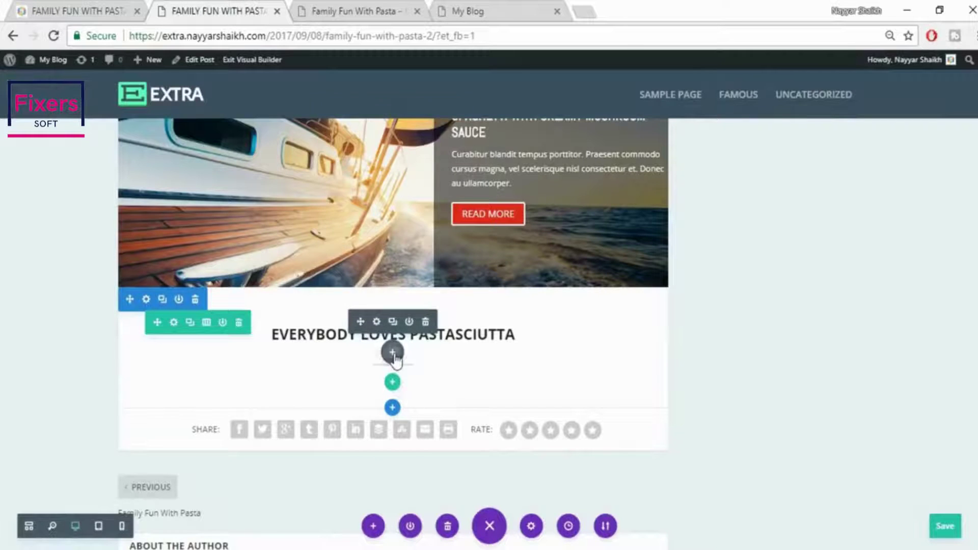
Add a Text module below the divider and paste the Lorem-ipsum paragraph into it
{"action": "left_click", "coordinate": [392, 352]}
{"action": "type", "text": "tex"}
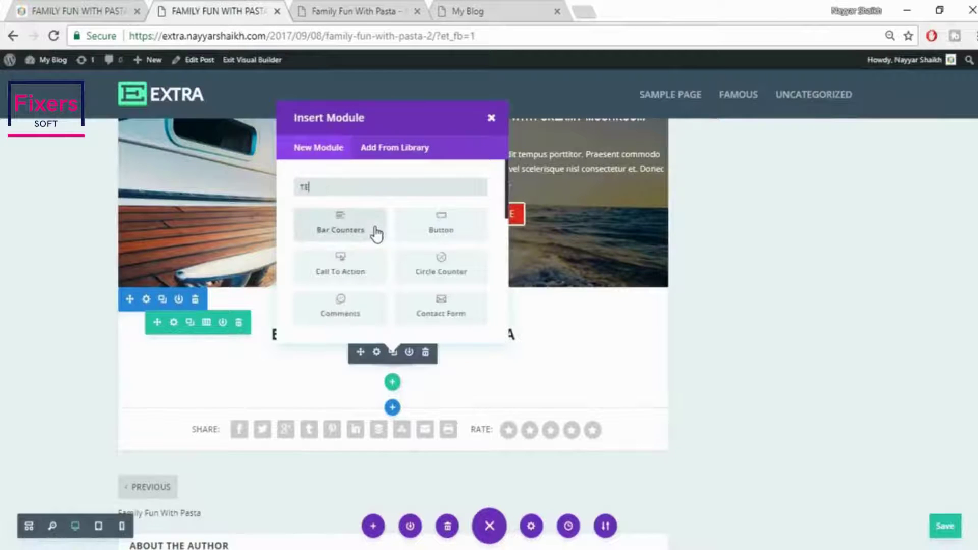
{"action": "left_click", "coordinate": [341, 224]}
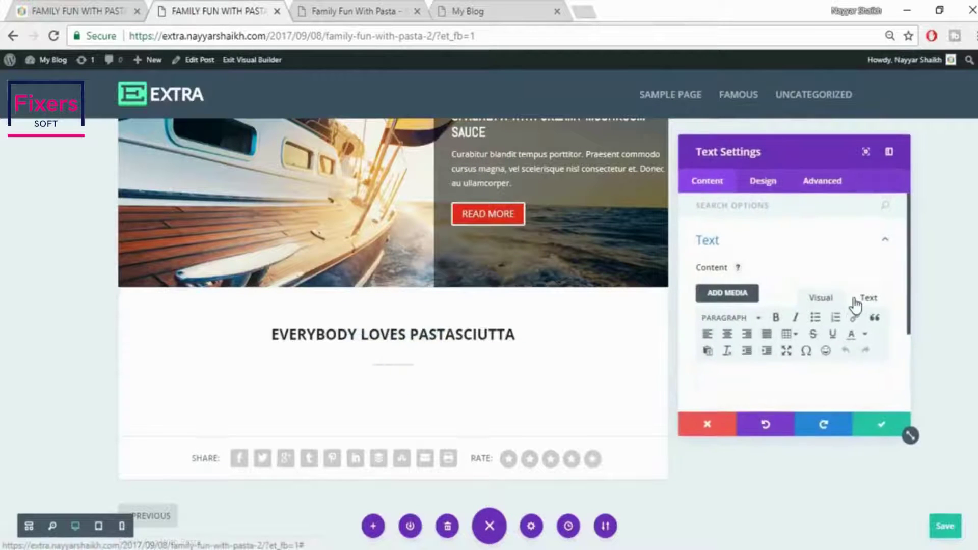
{"action": "left_click", "coordinate": [857, 300]}
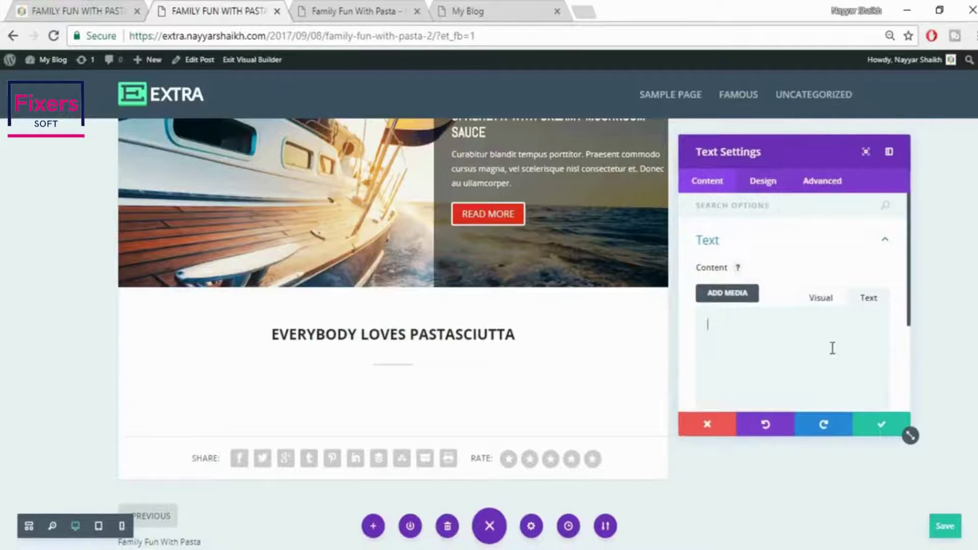
{"action": "key", "text": "ctrl+v"}
Center the paragraph's text and save the module
{"action": "scroll", "coordinate": [833, 349], "scroll_direction": "down", "scroll_amount": 1}
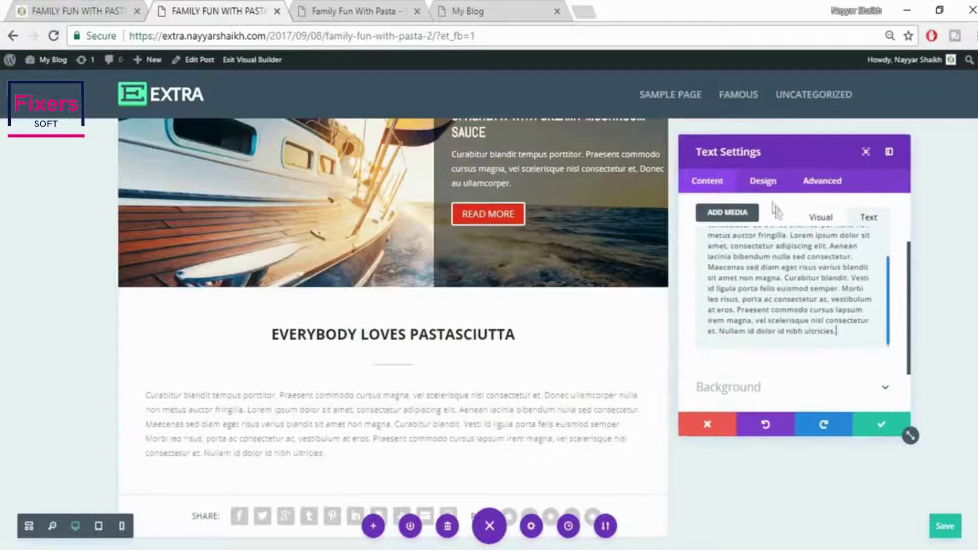
{"action": "left_click", "coordinate": [767, 181]}
{"action": "left_click", "coordinate": [775, 239]}
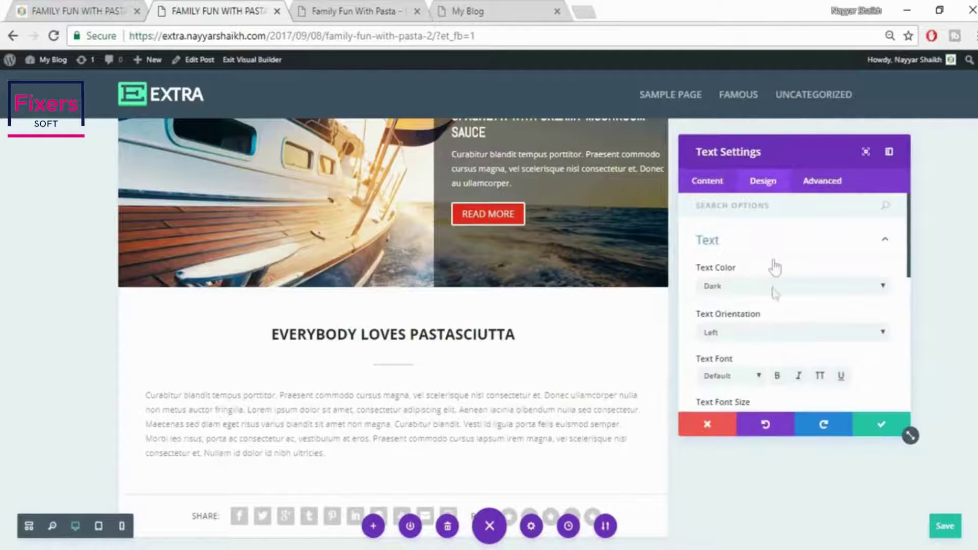
{"action": "left_click", "coordinate": [763, 333]}
{"action": "left_click", "coordinate": [754, 360]}
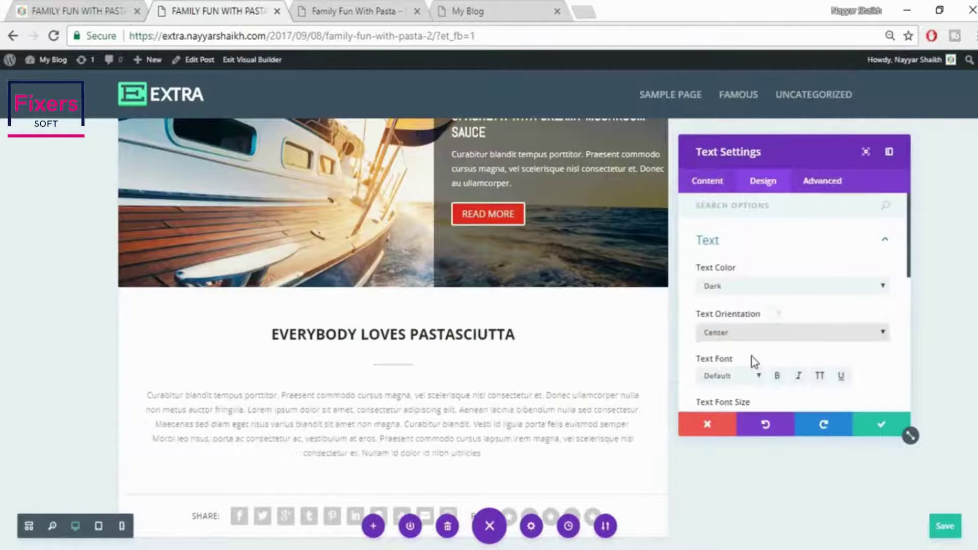
{"action": "left_click", "coordinate": [877, 433]}
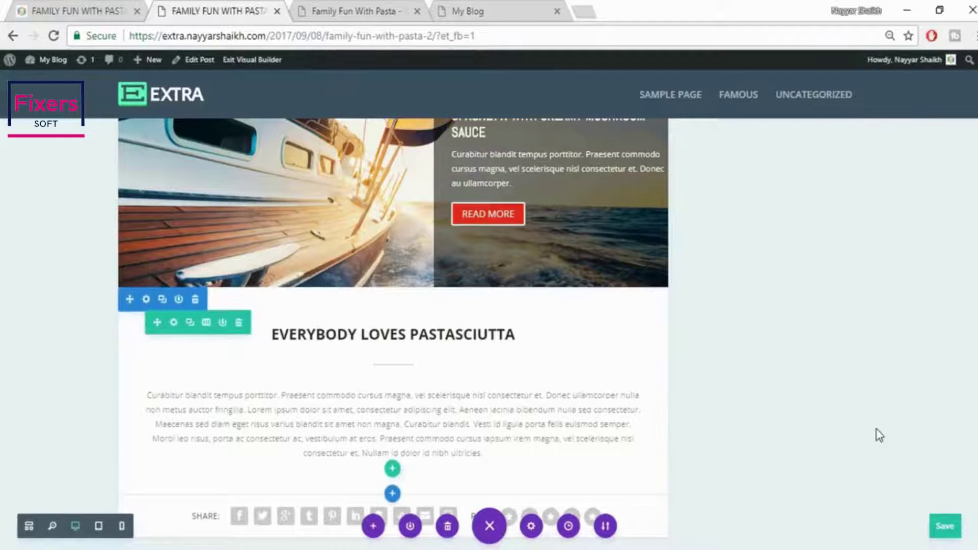
{"action": "scroll", "coordinate": [878, 433], "scroll_direction": "down", "scroll_amount": 2}
After checking the reference post, change the paragraph's alignment to justified and save
{"action": "left_click", "coordinate": [39, 7]}
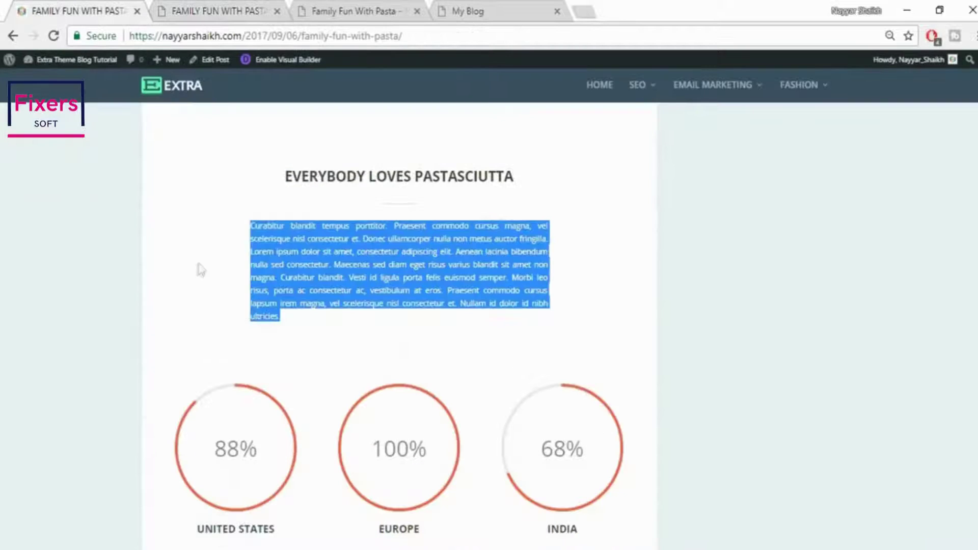
{"action": "left_click", "coordinate": [664, 221]}
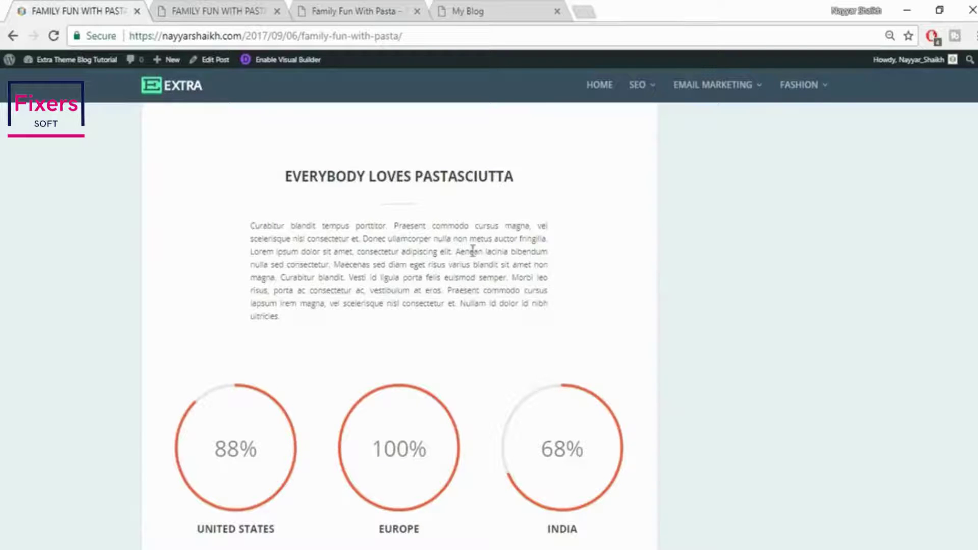
{"action": "left_click", "coordinate": [232, 9]}
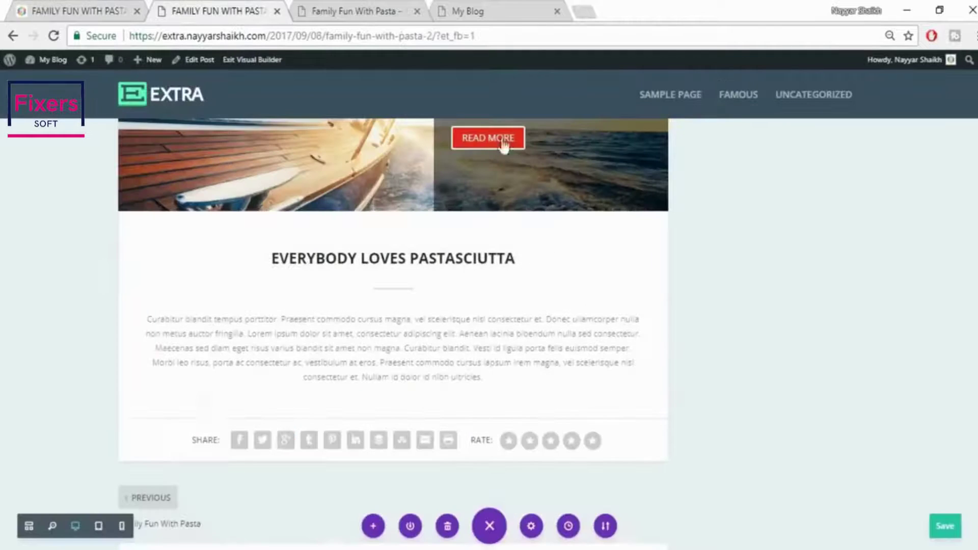
{"action": "left_click", "coordinate": [376, 333]}
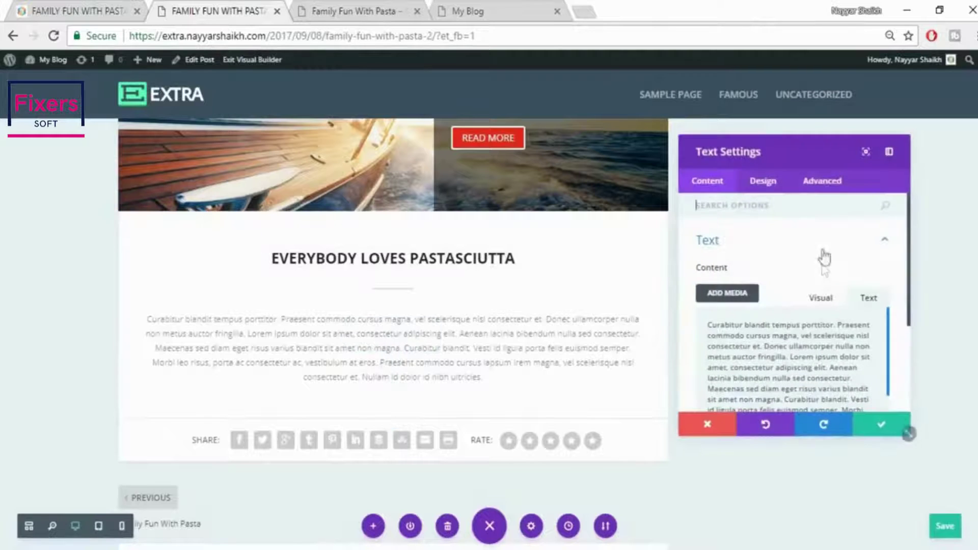
{"action": "left_click", "coordinate": [757, 187]}
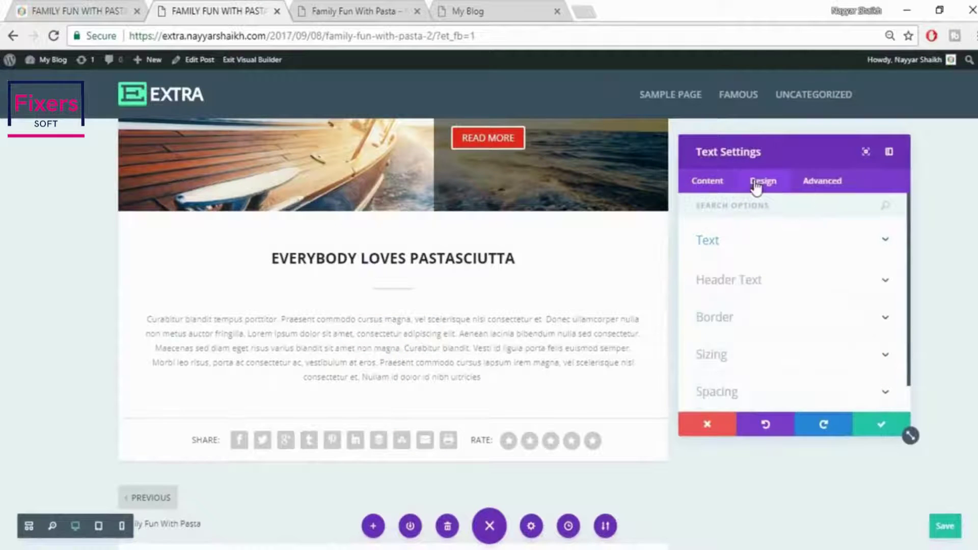
{"action": "left_click", "coordinate": [771, 252]}
{"action": "left_click", "coordinate": [758, 332]}
{"action": "left_click", "coordinate": [749, 379]}
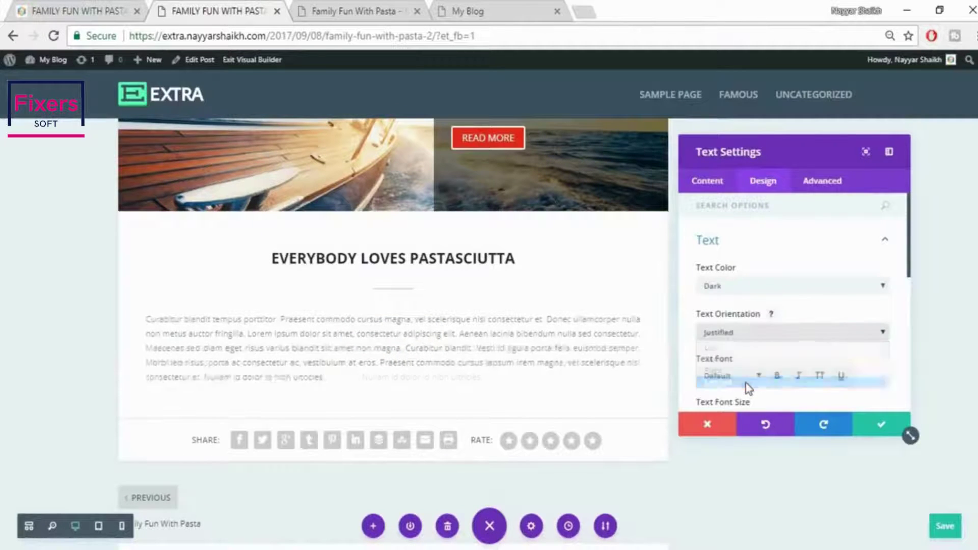
{"action": "left_click", "coordinate": [883, 432]}
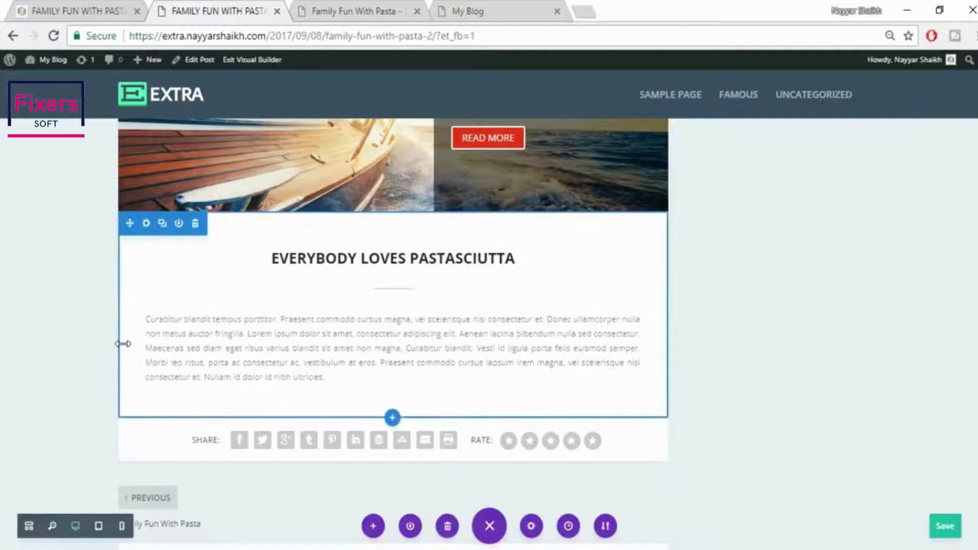
Pad the paragraph about 101px left and 83px right, raise the section's top padding to 61px, and save
{"action": "left_click_drag", "start_coordinate": [123, 344], "coordinate": [180, 349]}
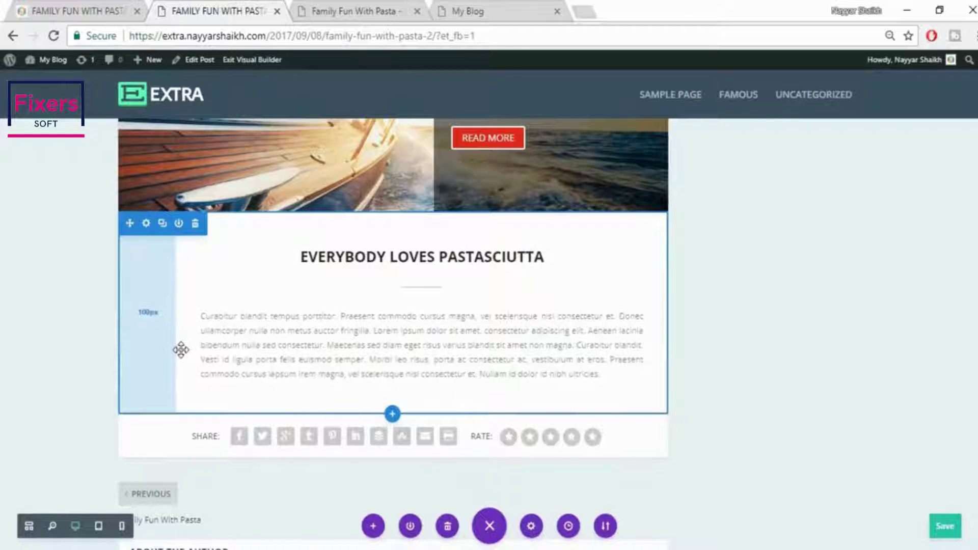
{"action": "left_click_drag", "start_coordinate": [662, 317], "coordinate": [607, 323]}
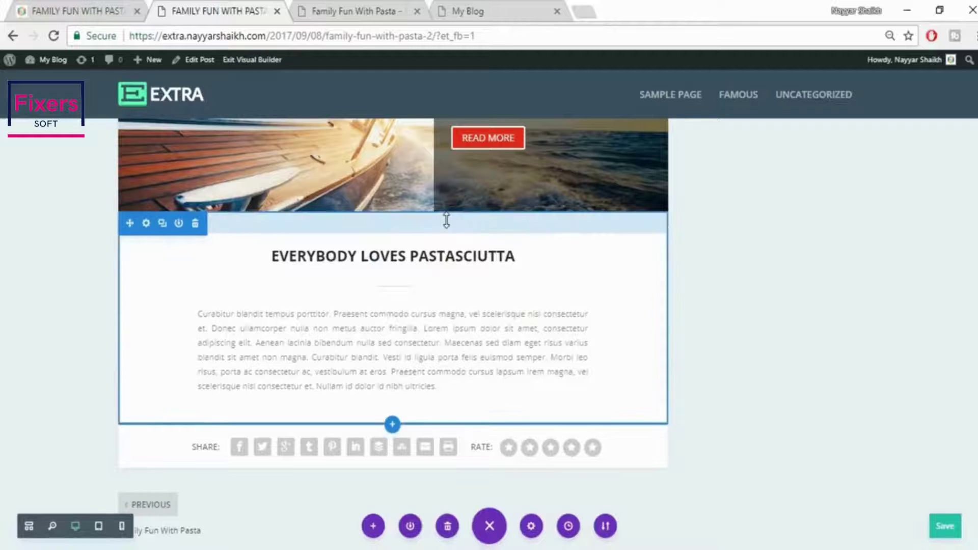
{"action": "left_click_drag", "start_coordinate": [447, 224], "coordinate": [446, 238]}
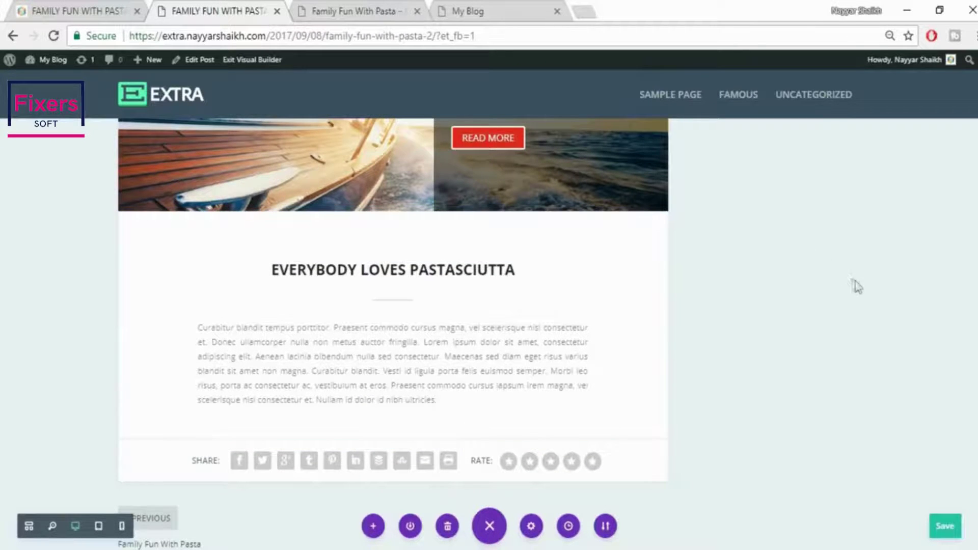
{"action": "scroll", "coordinate": [855, 282], "scroll_direction": "down", "scroll_amount": 2}
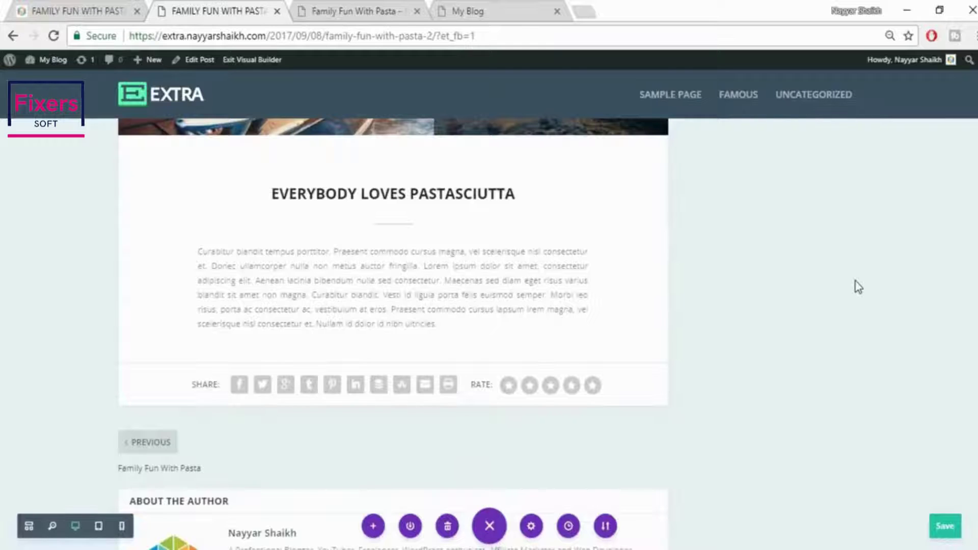
{"action": "key", "text": "ctrl+s"}
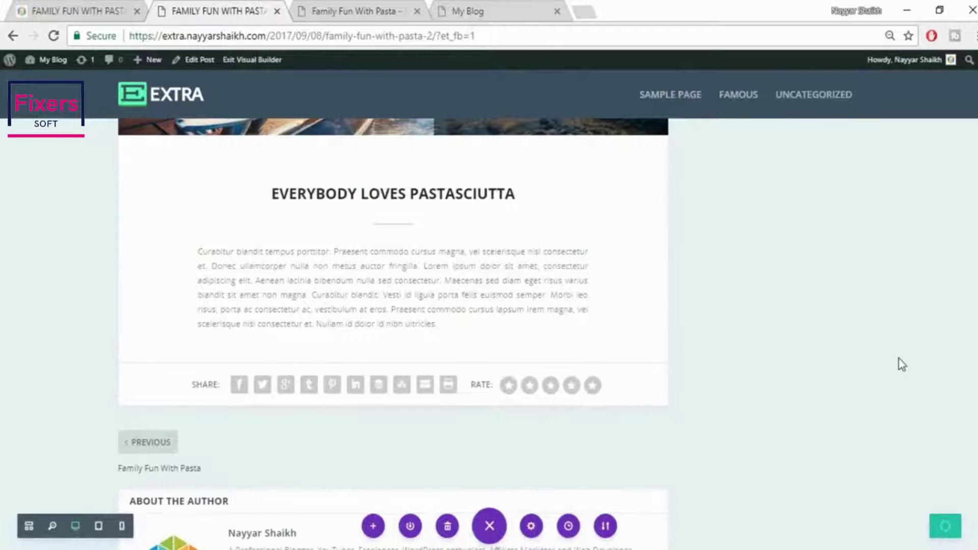
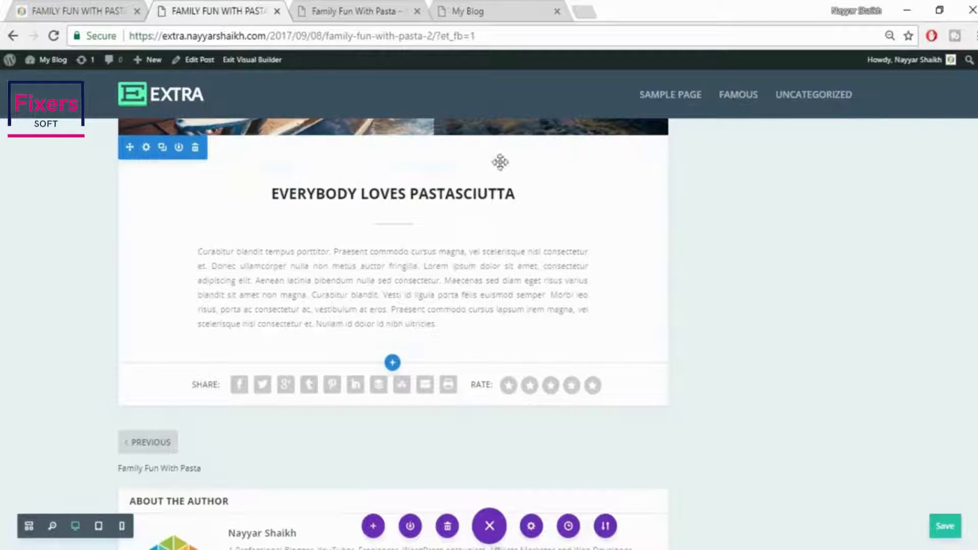
Insert a new Regular section below the text, checking the live post's counters for reference
{"action": "left_click", "coordinate": [95, 7]}
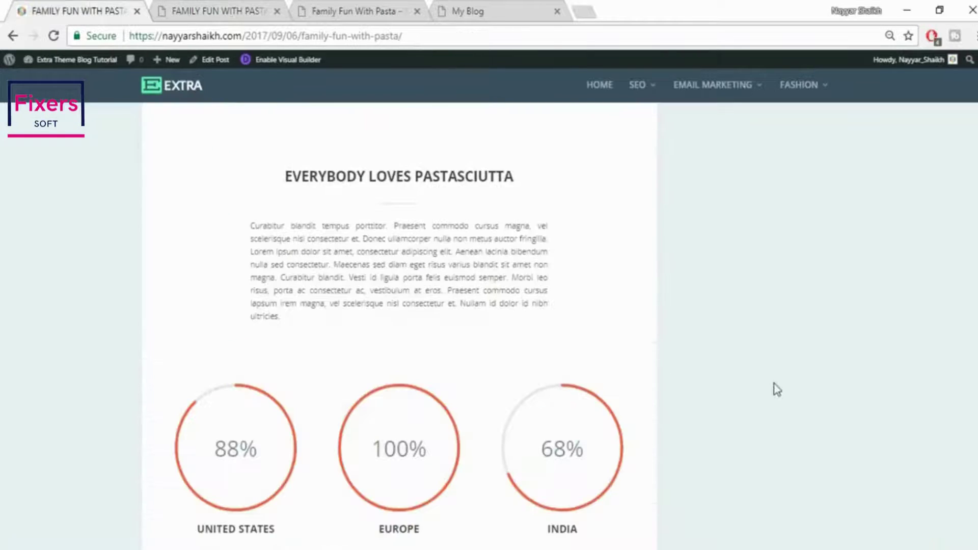
{"action": "scroll", "coordinate": [406, 389], "scroll_direction": "down", "scroll_amount": 3}
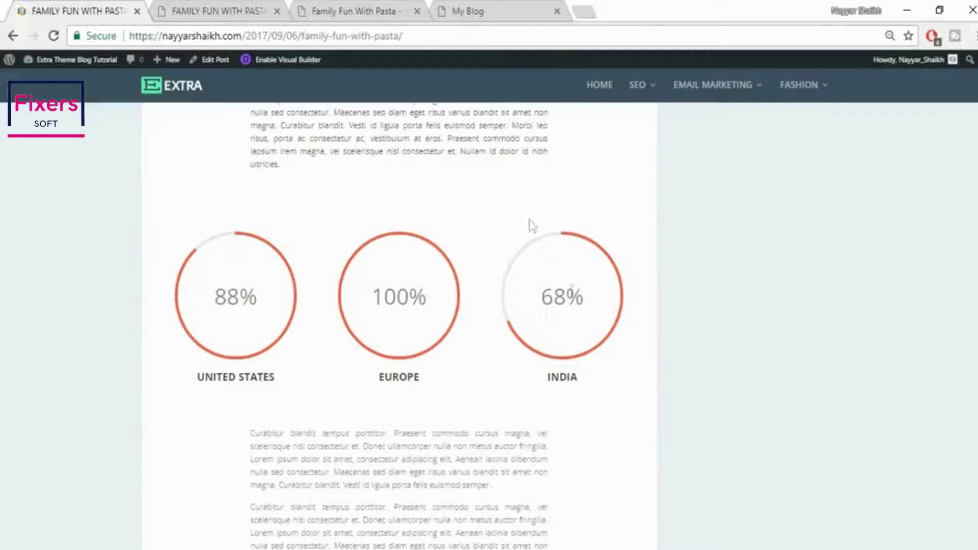
{"action": "left_click", "coordinate": [251, 7]}
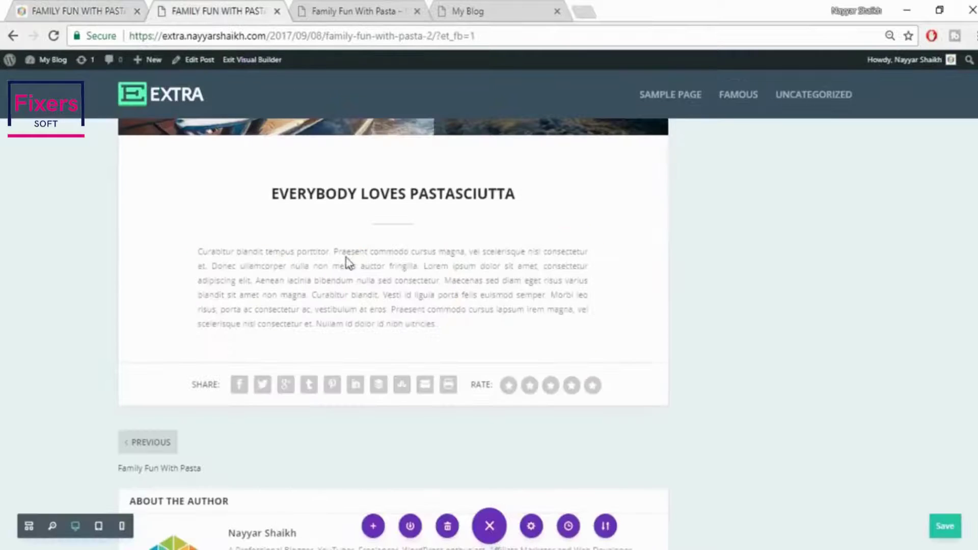
{"action": "left_click", "coordinate": [390, 364]}
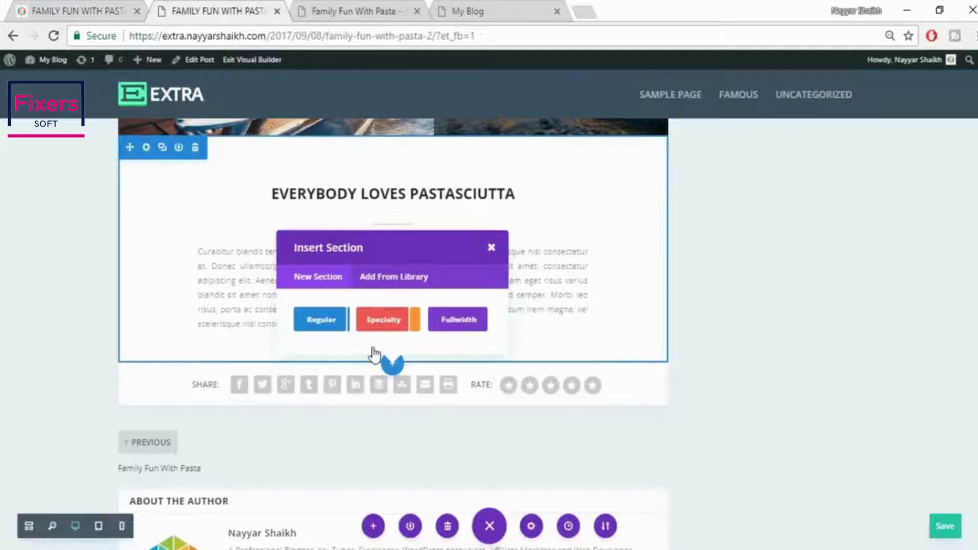
{"action": "left_click", "coordinate": [333, 326]}
{"action": "left_click", "coordinate": [96, 6]}
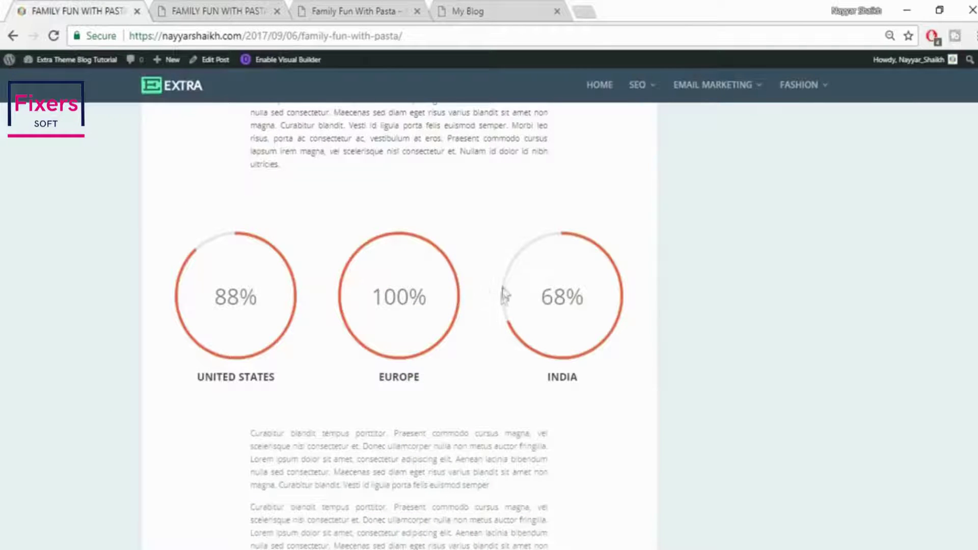
{"action": "left_click", "coordinate": [196, 8]}
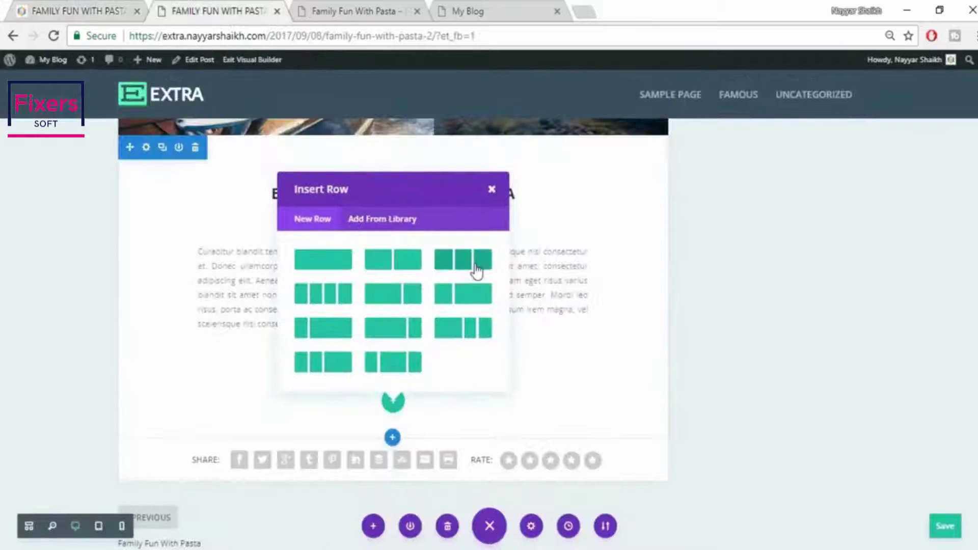
{"action": "key", "text": "Escape"}
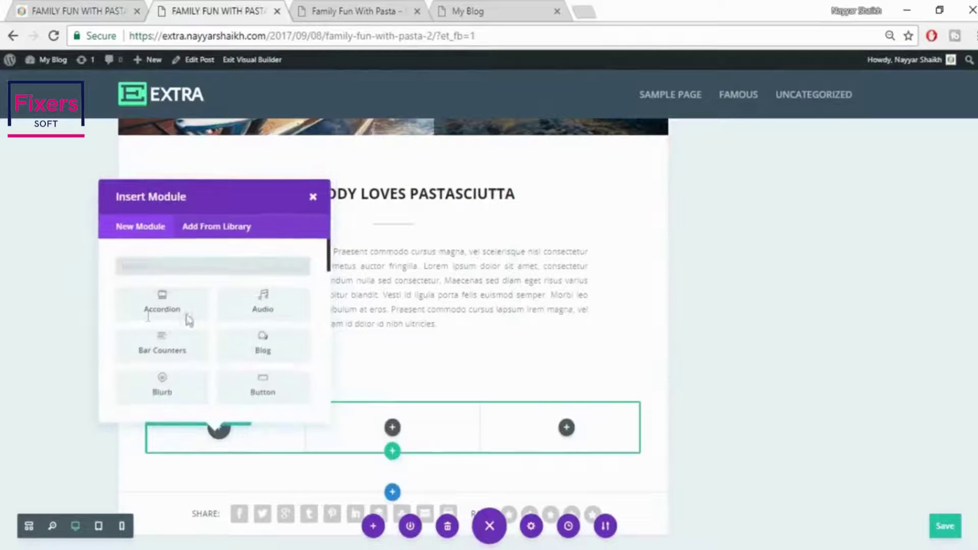
Add a Circle Counter to the first column titled UNITED STATES with number 88
{"action": "type", "text": "ci"}
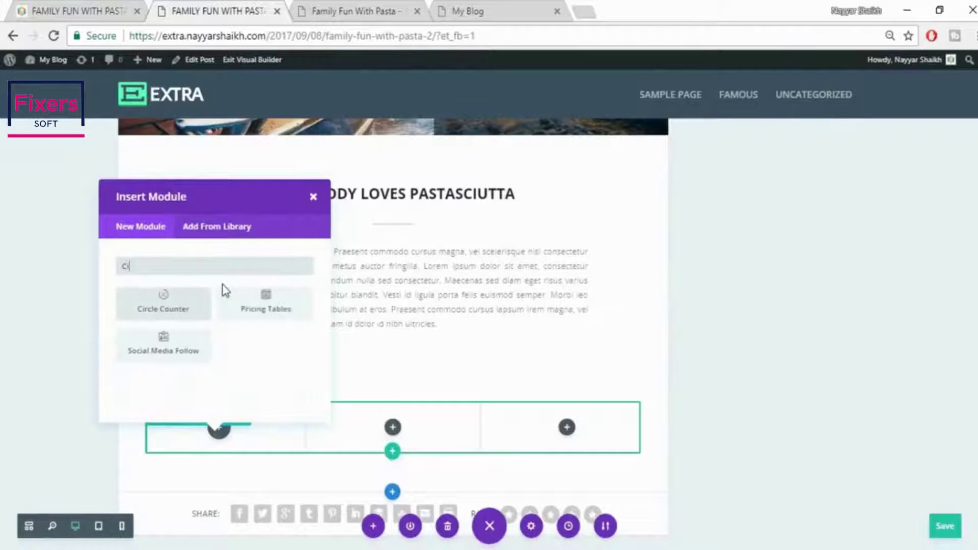
{"action": "left_click", "coordinate": [159, 316]}
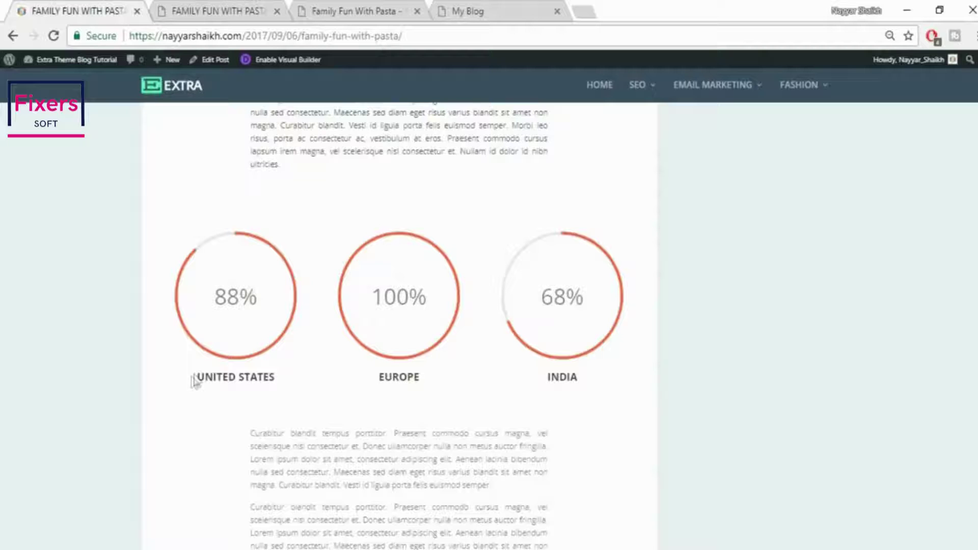
{"action": "left_click_drag", "start_coordinate": [195, 382], "coordinate": [307, 383]}
{"action": "key", "text": "ctrl+c"}
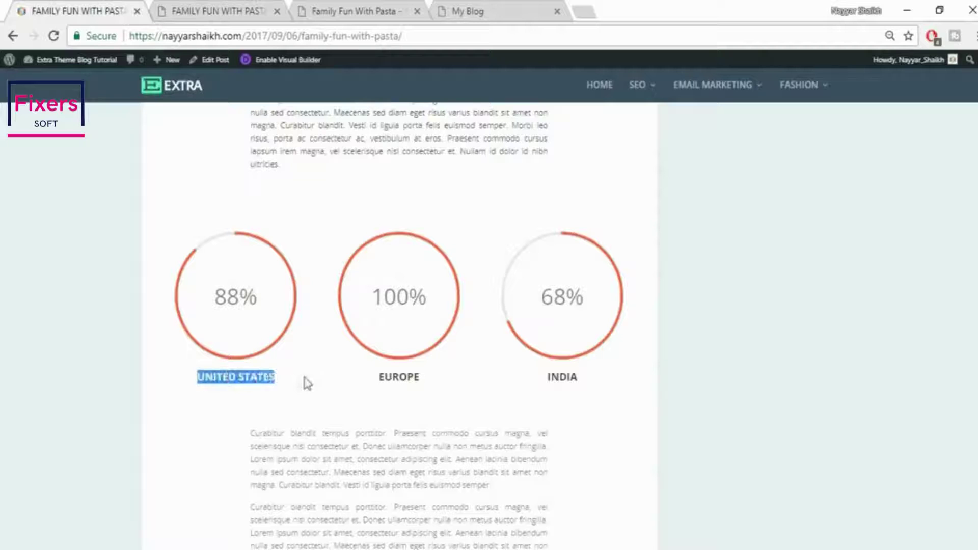
{"action": "left_click", "coordinate": [196, 7]}
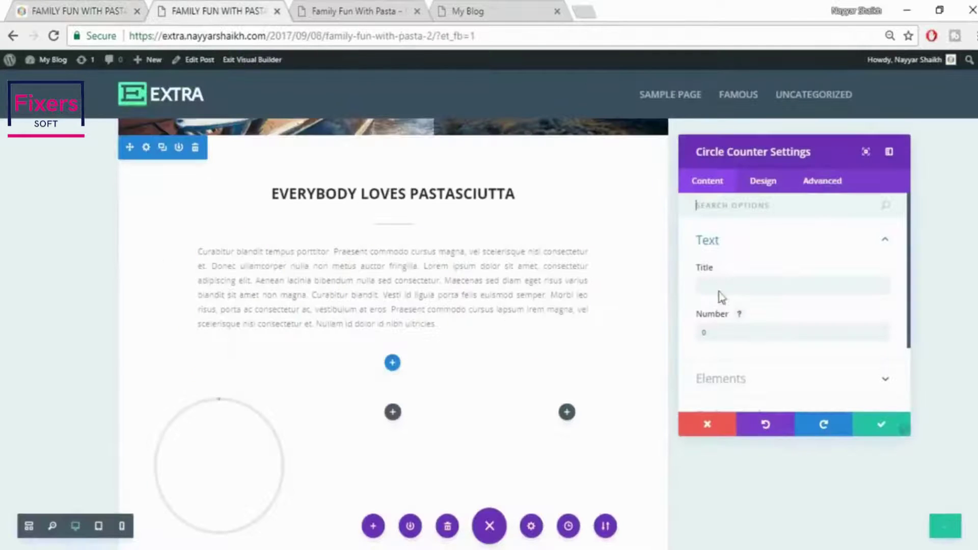
{"action": "left_click", "coordinate": [720, 288]}
{"action": "key", "text": "ctrl+v"}
{"action": "left_click", "coordinate": [76, 7]}
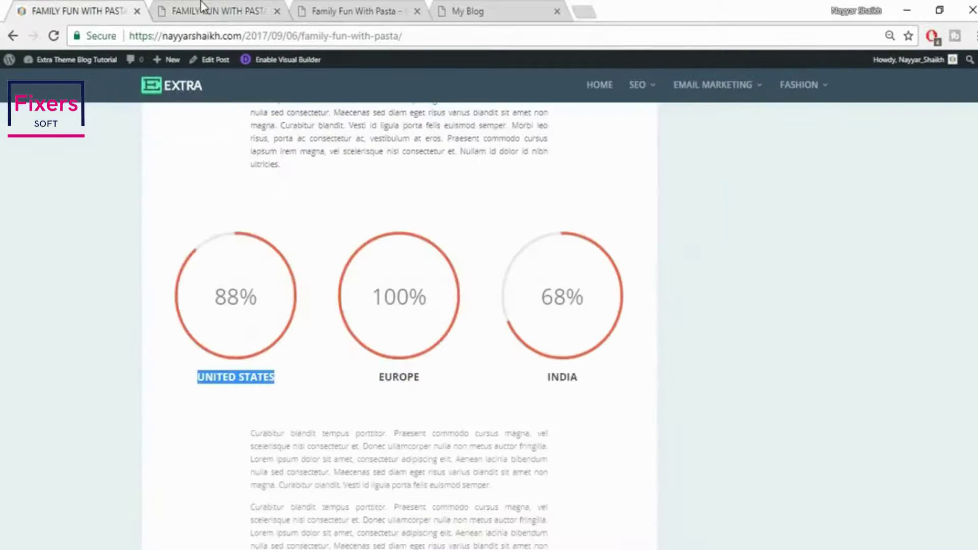
{"action": "left_click", "coordinate": [202, 6]}
{"action": "key", "text": "Tab"}
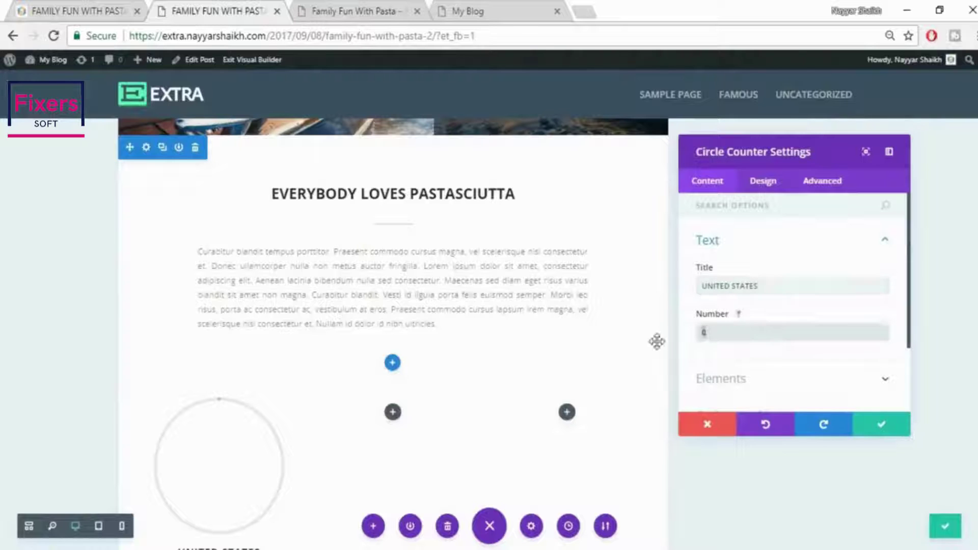
{"action": "type", "text": "88"}
{"action": "scroll", "coordinate": [652, 344], "scroll_direction": "down", "scroll_amount": 3}
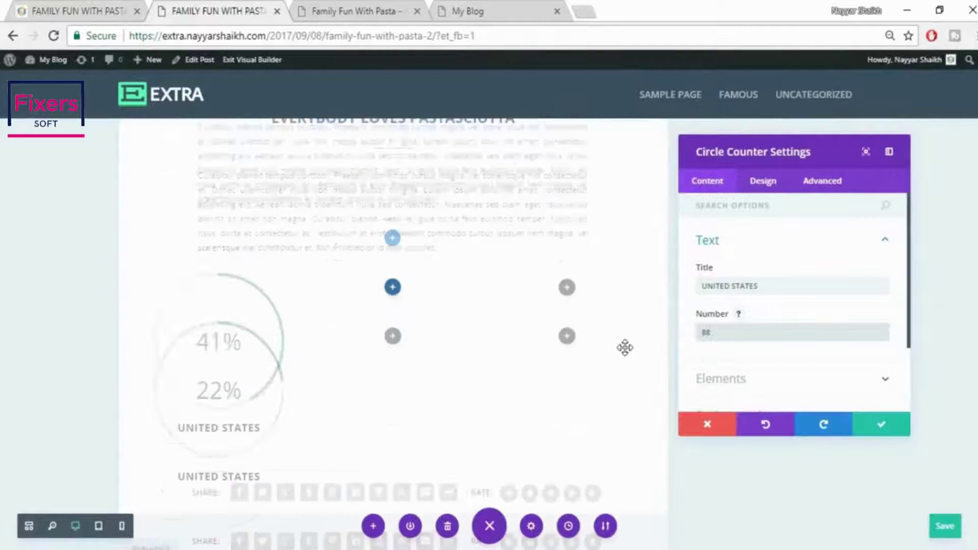
Try red as the counter's circle colour in the design options, then clear it again
{"action": "left_click", "coordinate": [774, 191]}
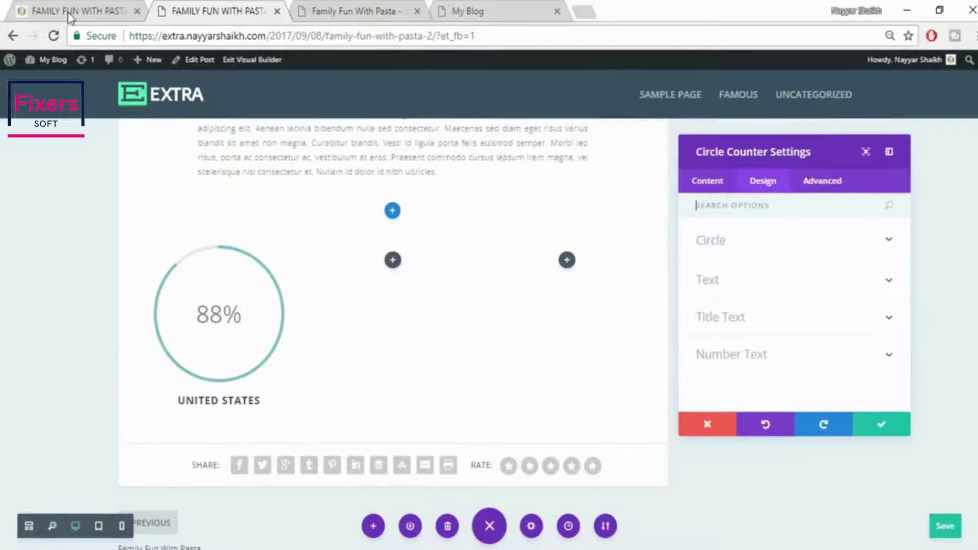
{"action": "left_click", "coordinate": [70, 12]}
{"action": "left_click", "coordinate": [208, 9]}
{"action": "left_click", "coordinate": [810, 249]}
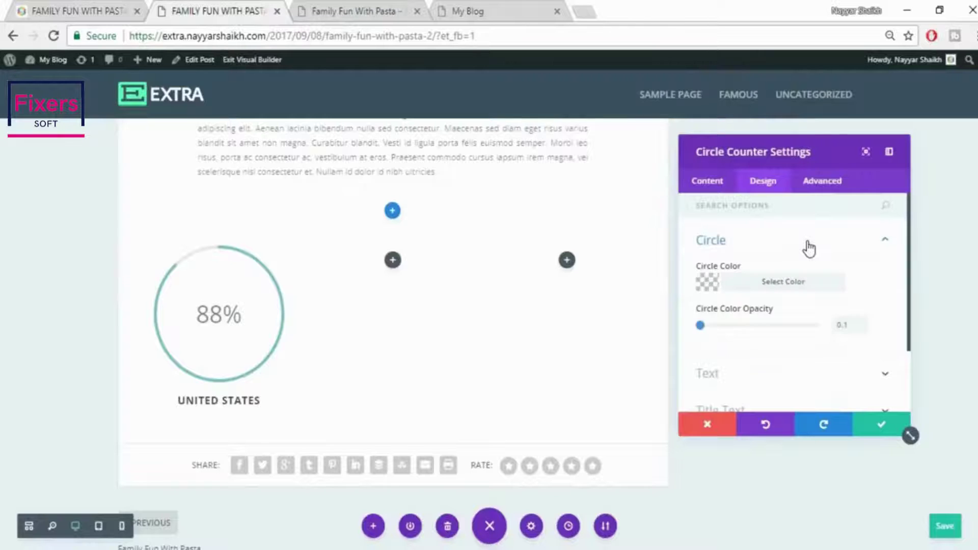
{"action": "left_click", "coordinate": [784, 286]}
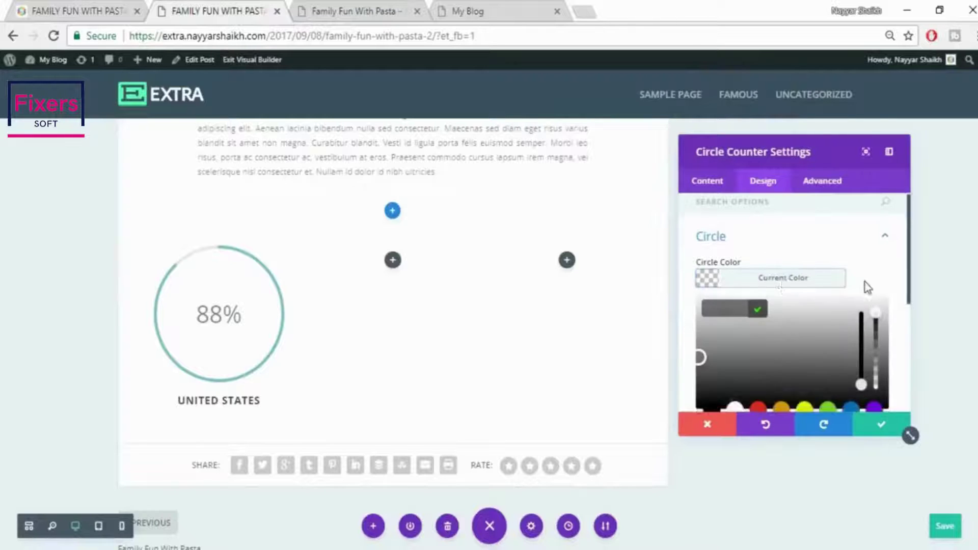
{"action": "scroll", "coordinate": [816, 306], "scroll_direction": "down", "scroll_amount": 2}
{"action": "left_click", "coordinate": [764, 340]}
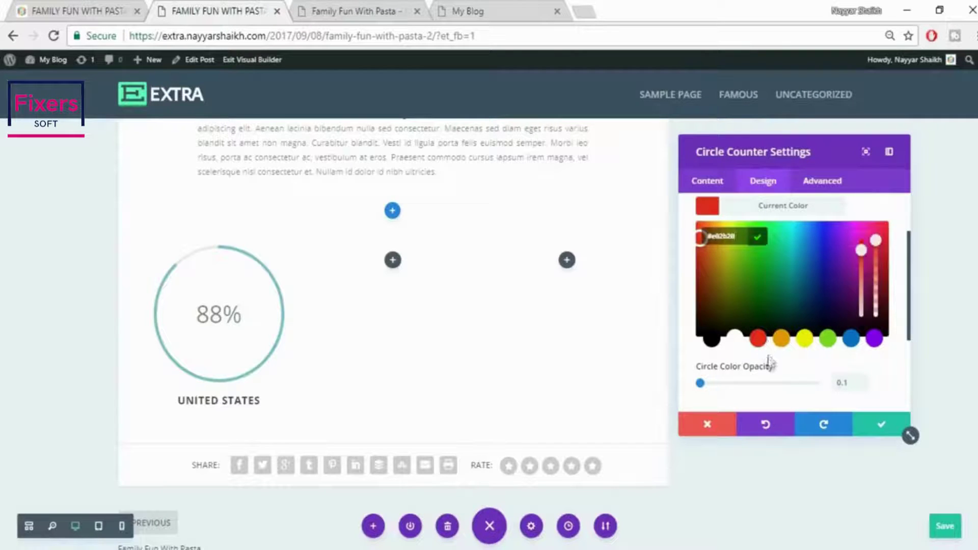
{"action": "left_click", "coordinate": [787, 372]}
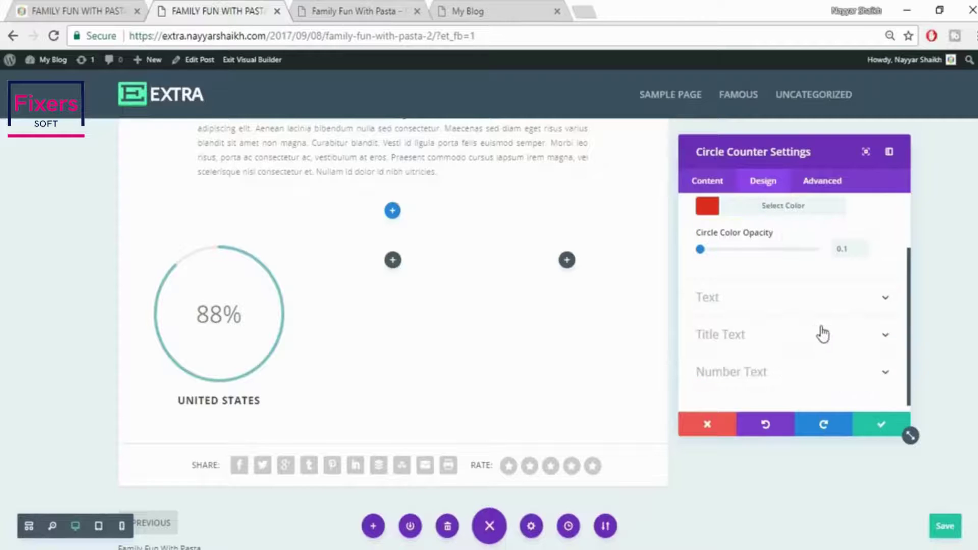
{"action": "scroll", "coordinate": [815, 278], "scroll_direction": "up", "scroll_amount": 2}
{"action": "left_click", "coordinate": [818, 285]}
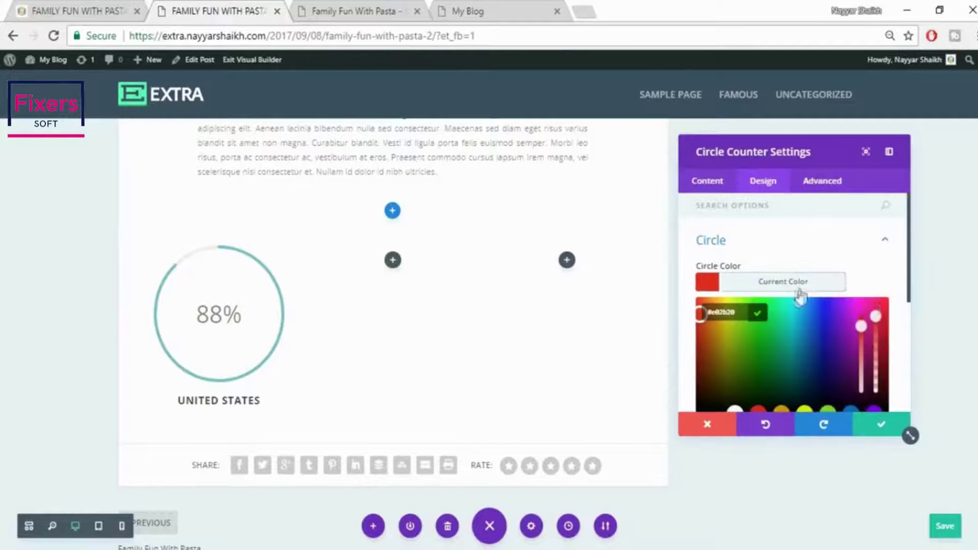
{"action": "left_click", "coordinate": [800, 287]}
{"action": "left_click", "coordinate": [780, 286]}
{"action": "key", "text": "BackSpace"}
{"action": "key", "text": "BackSpace"}
{"action": "key", "text": "BackSpace"}
{"action": "key", "text": "BackSpace"}
{"action": "key", "text": "BackSpace"}
{"action": "key", "text": "BackSpace"}
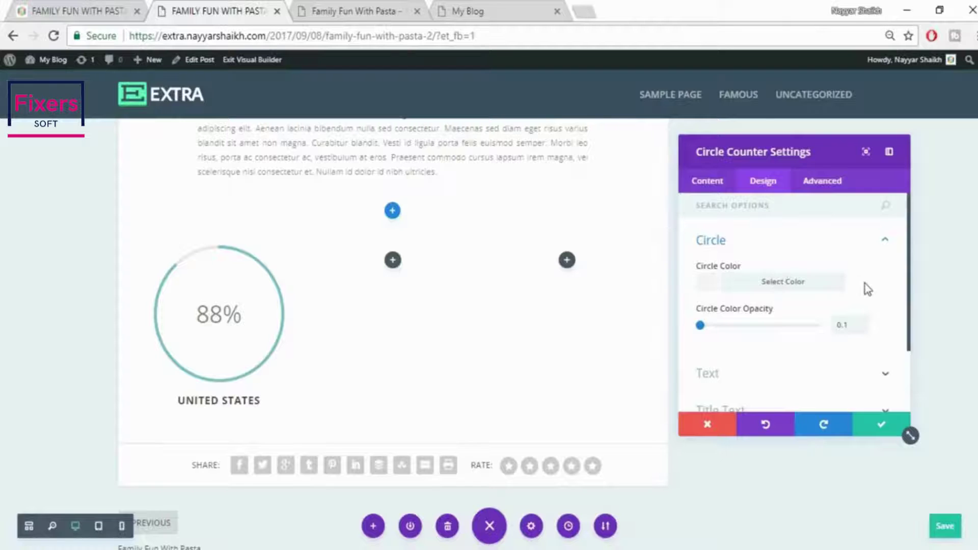
{"action": "scroll", "coordinate": [889, 299], "scroll_direction": "down", "scroll_amount": 2}
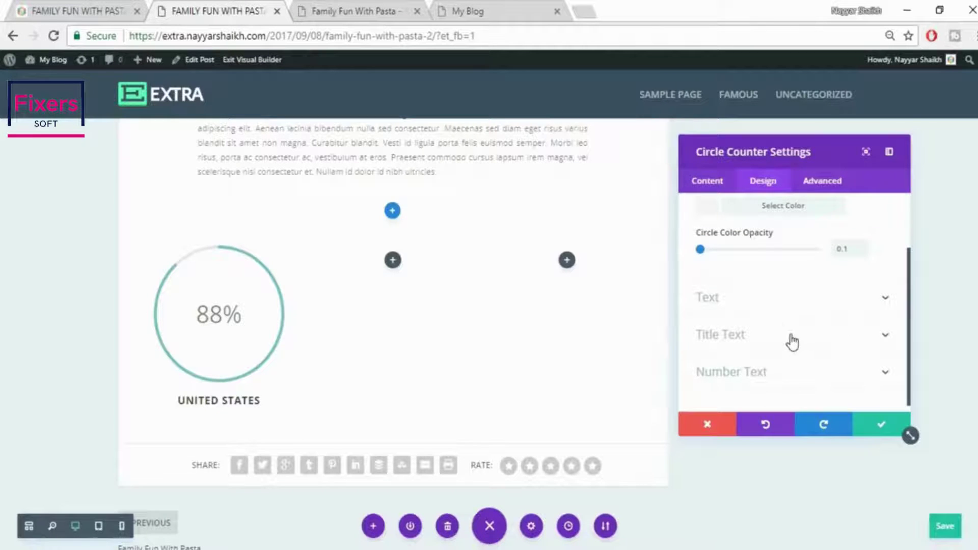
{"action": "scroll", "coordinate": [792, 342], "scroll_direction": "up", "scroll_amount": 2}
Set the counter's bar background colour to red and save the settings
{"action": "left_click", "coordinate": [714, 188]}
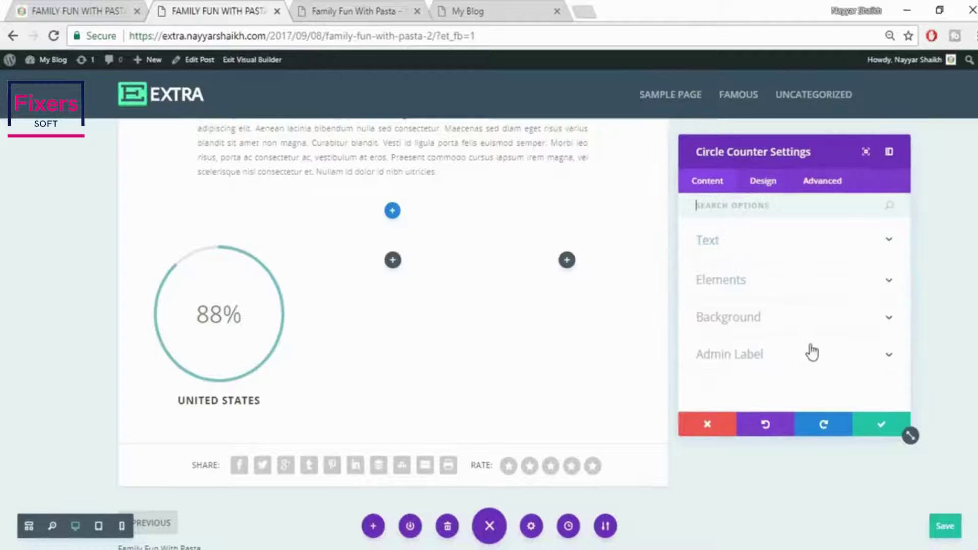
{"action": "left_click", "coordinate": [783, 320]}
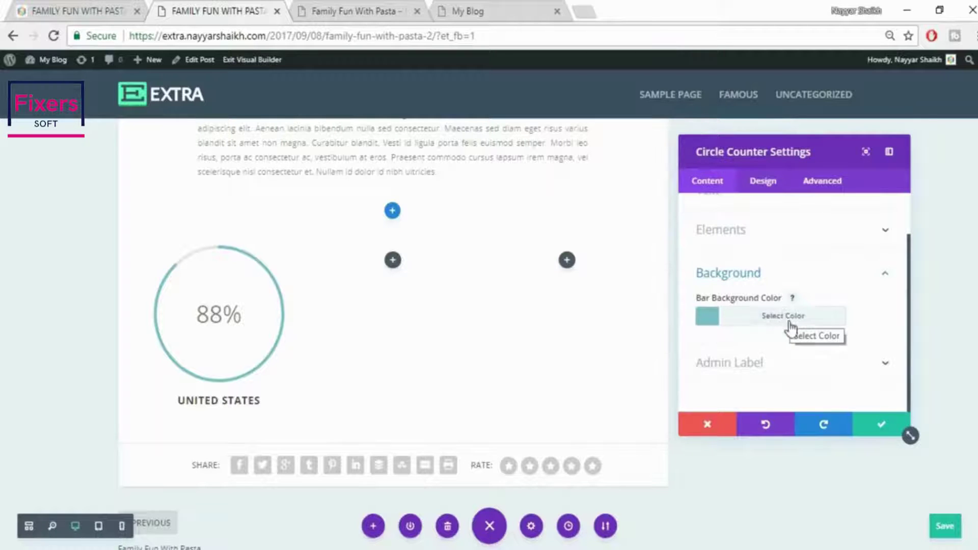
{"action": "left_click", "coordinate": [791, 329]}
{"action": "scroll", "coordinate": [815, 342], "scroll_direction": "down", "scroll_amount": 3}
{"action": "left_click", "coordinate": [758, 315]}
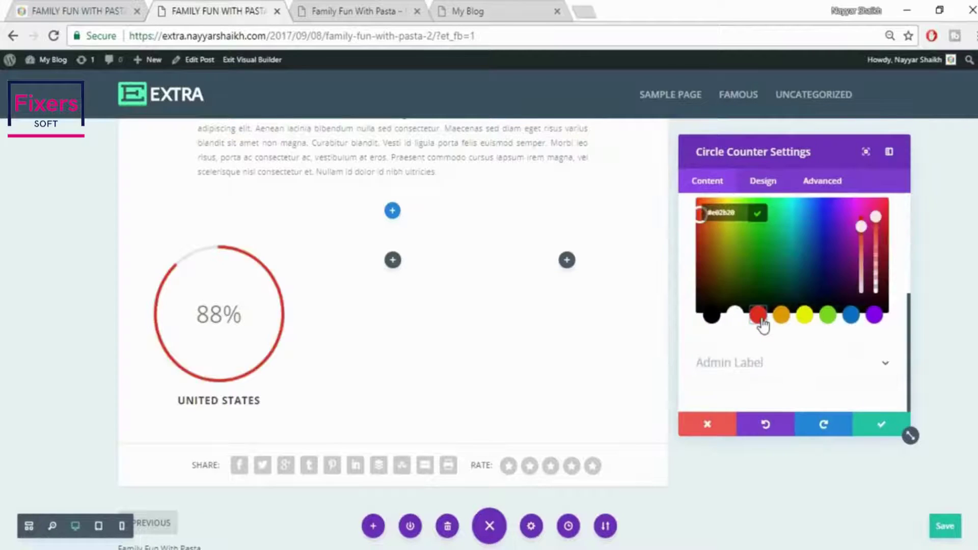
{"action": "scroll", "coordinate": [791, 359], "scroll_direction": "up", "scroll_amount": 5}
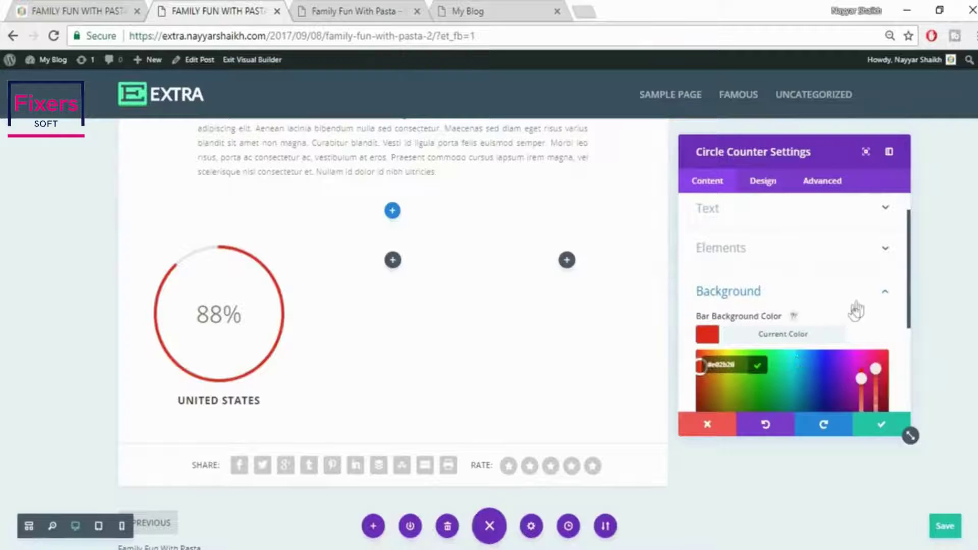
{"action": "left_click", "coordinate": [858, 309]}
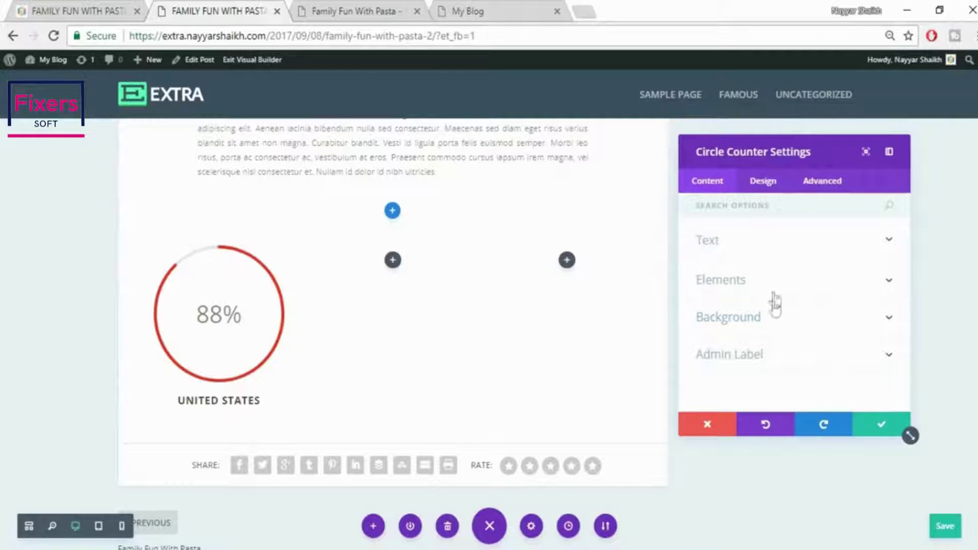
{"action": "left_click", "coordinate": [772, 324]}
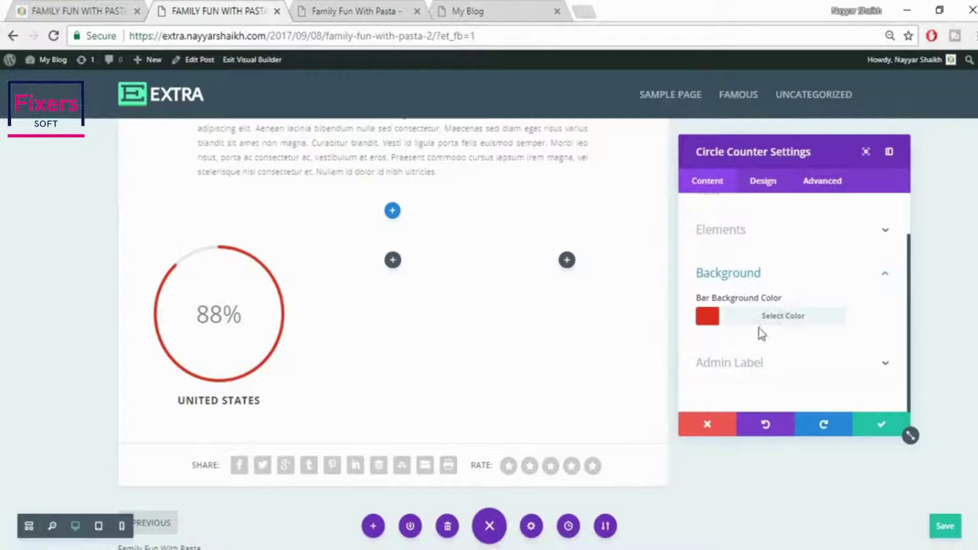
{"action": "left_click", "coordinate": [880, 431]}
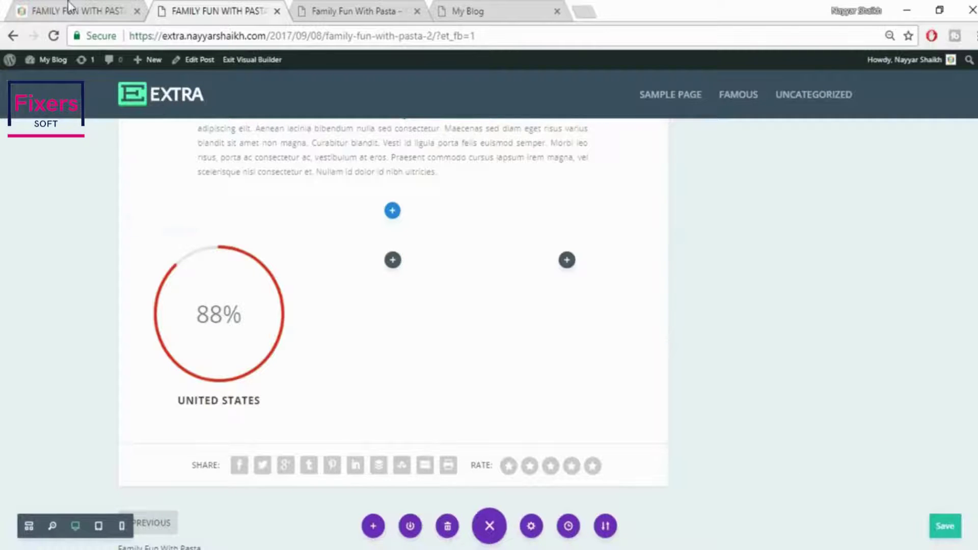
Duplicate the UNITED STATES counter into the other columns and retitle the copies EUROPE and INDIA
{"action": "left_click", "coordinate": [69, 7]}
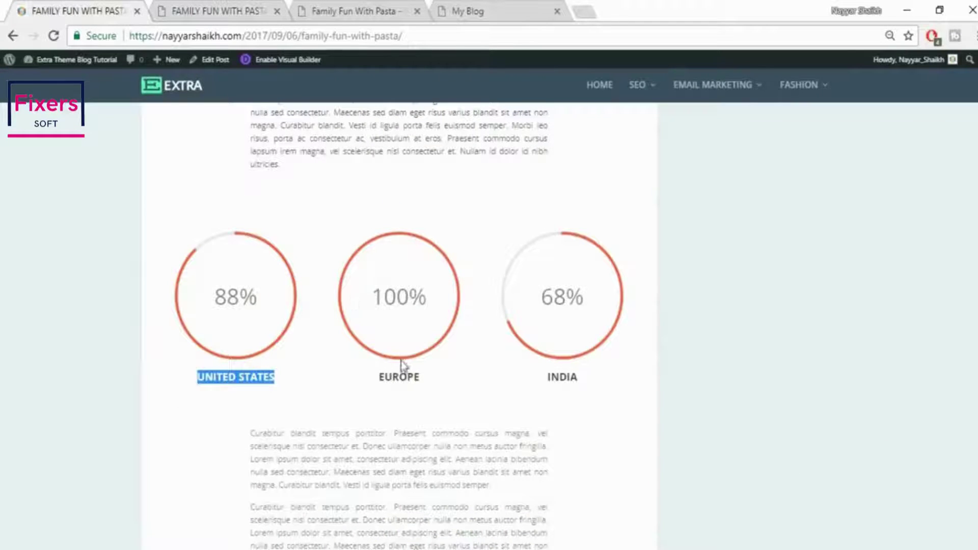
{"action": "left_click", "coordinate": [163, 7]}
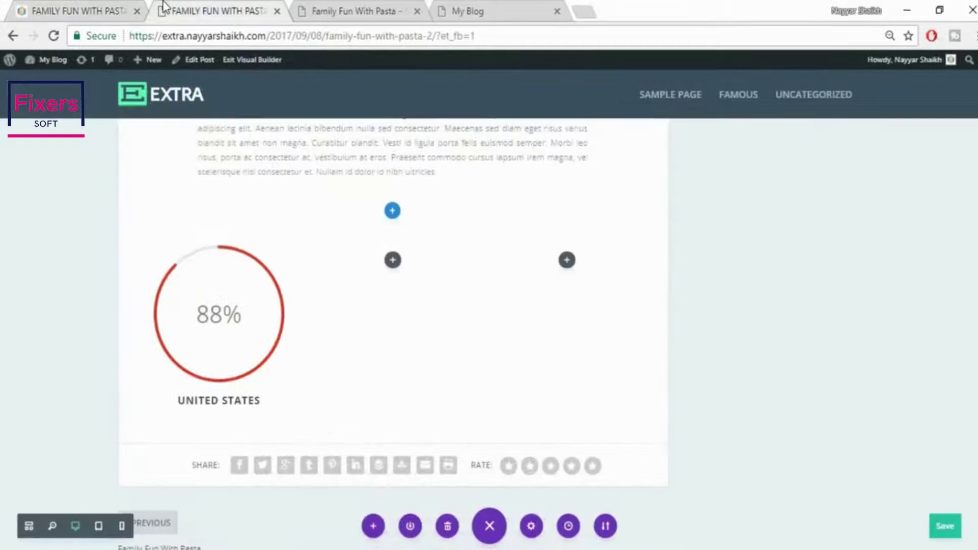
{"action": "mouse_move", "coordinate": [236, 290]}
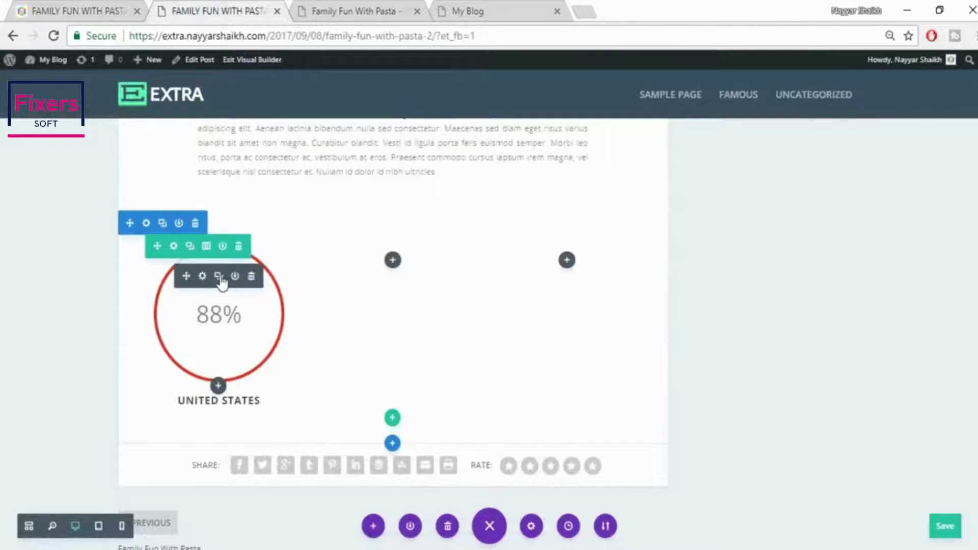
{"action": "left_click", "coordinate": [218, 276]}
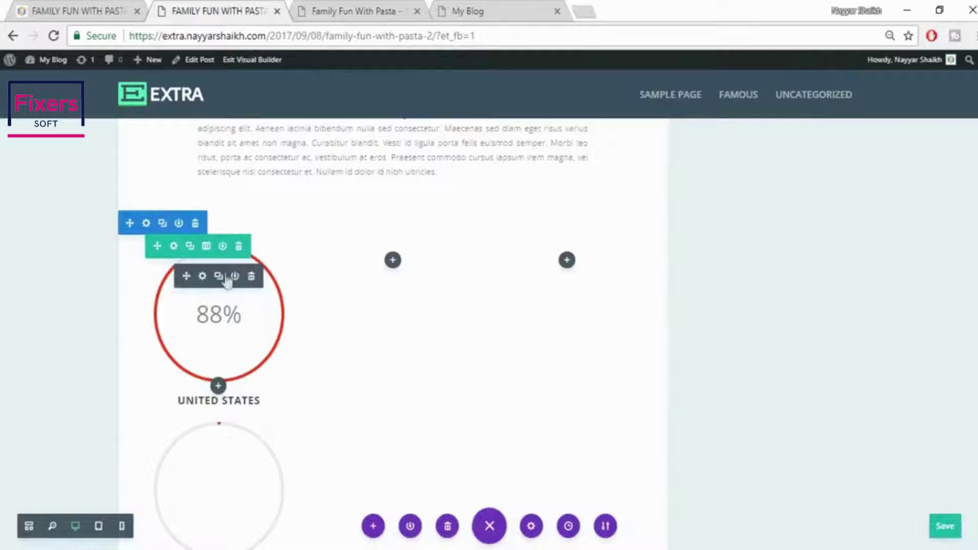
{"action": "left_click_drag", "start_coordinate": [227, 280], "coordinate": [437, 310]}
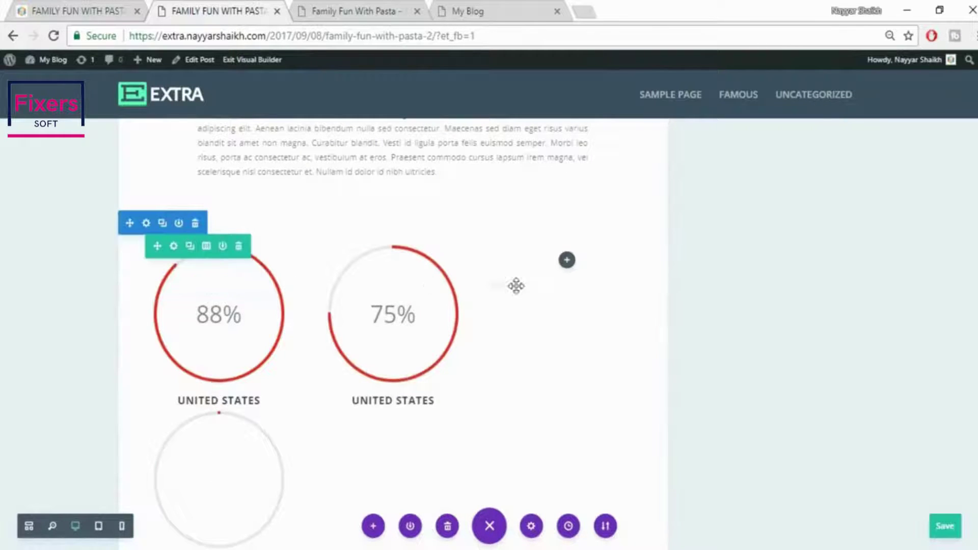
{"action": "left_click_drag", "start_coordinate": [516, 286], "coordinate": [600, 299]}
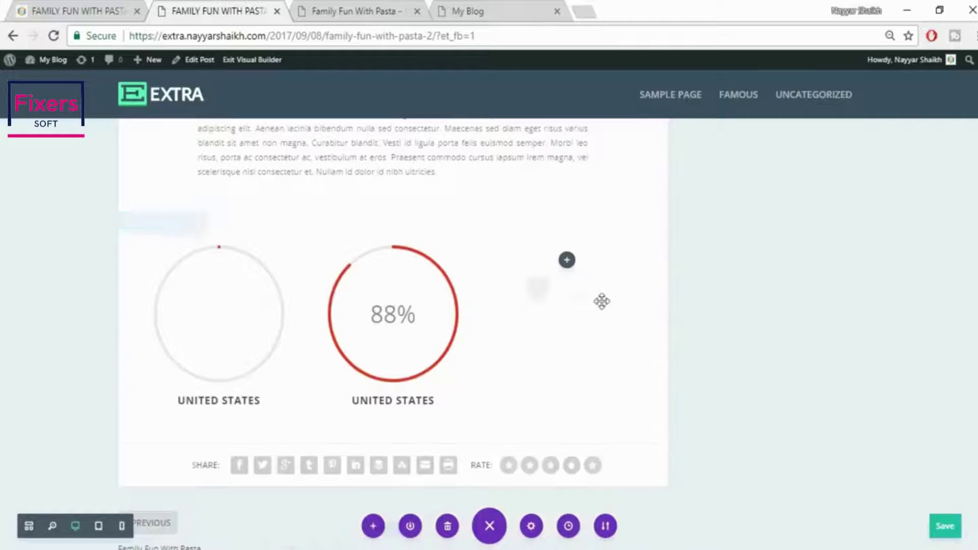
{"action": "triple_click", "coordinate": [408, 400]}
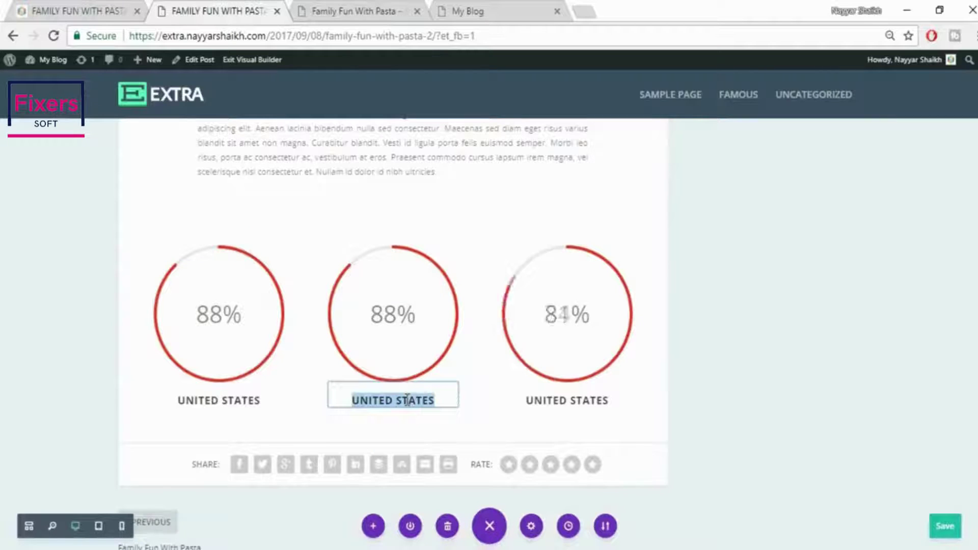
{"action": "type", "text": "EUR"}
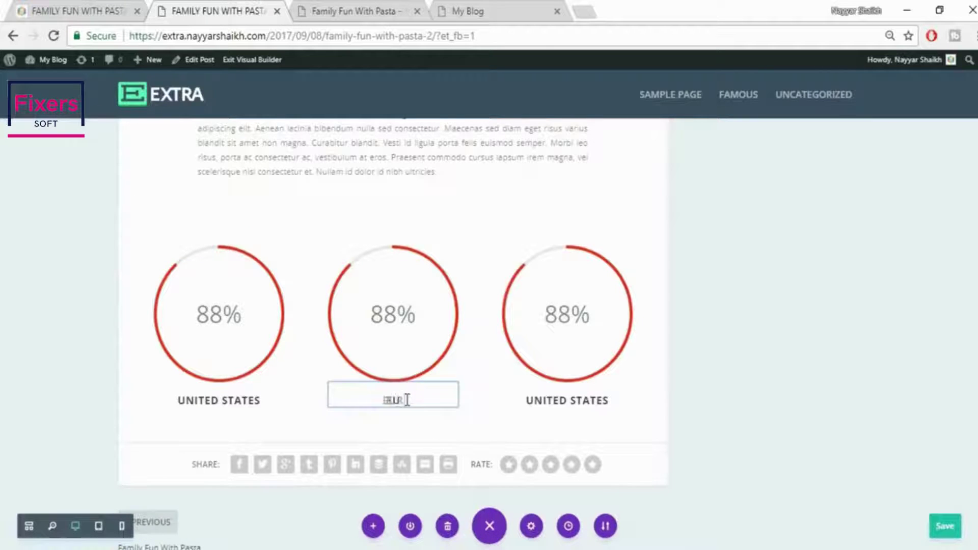
{"action": "type", "text": "OPE"}
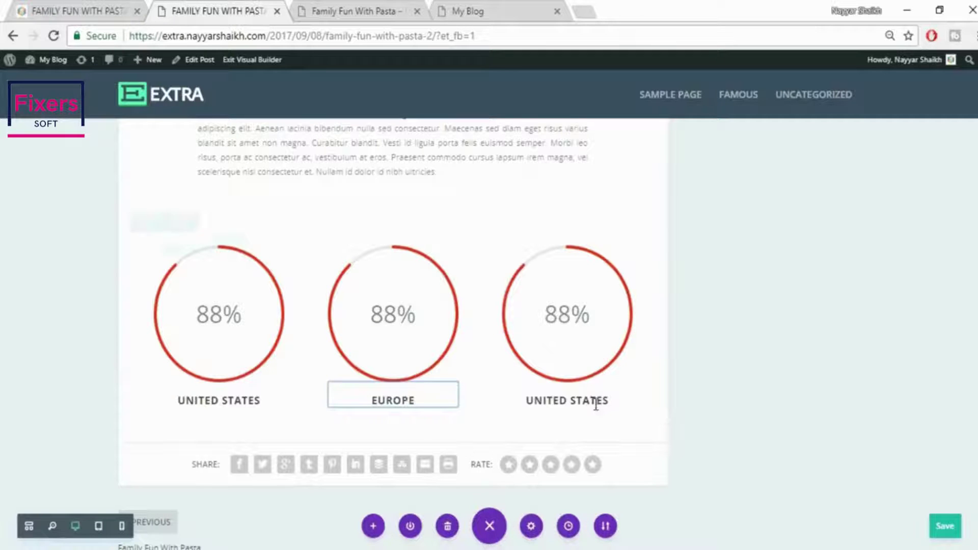
{"action": "triple_click", "coordinate": [595, 402]}
{"action": "type", "text": "INDIA"}
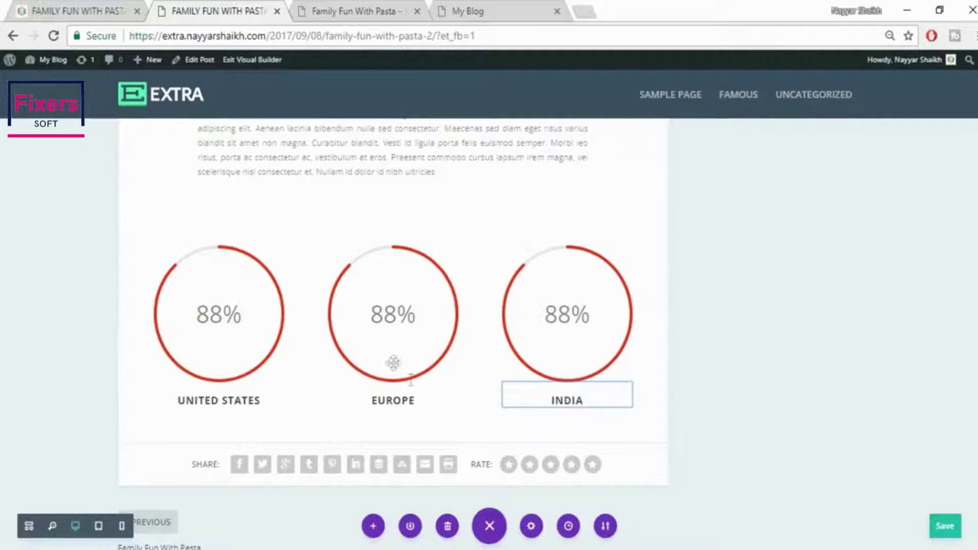
Set the EUROPE counter's number to 99 and the INDIA counter's number to 70
{"action": "mouse_move", "coordinate": [386, 343]}
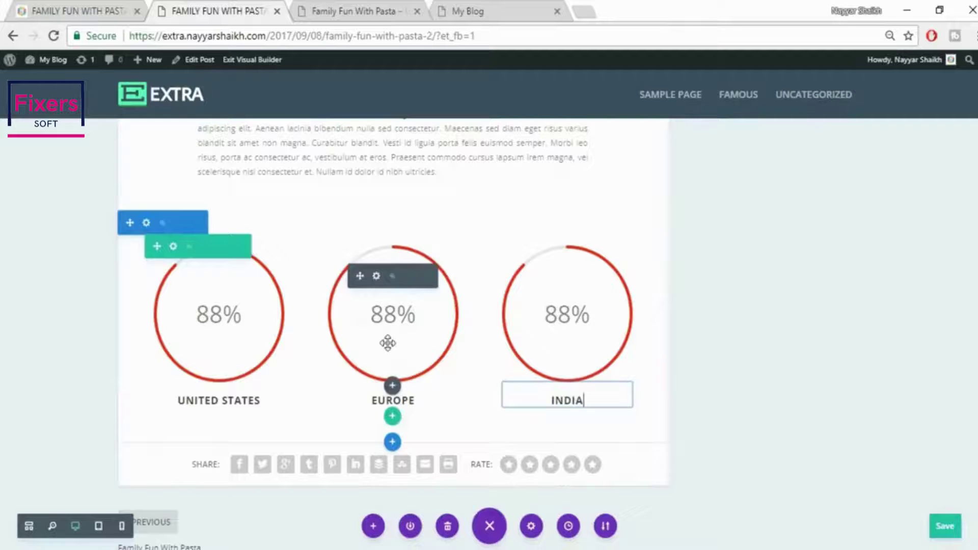
{"action": "left_click", "coordinate": [376, 283]}
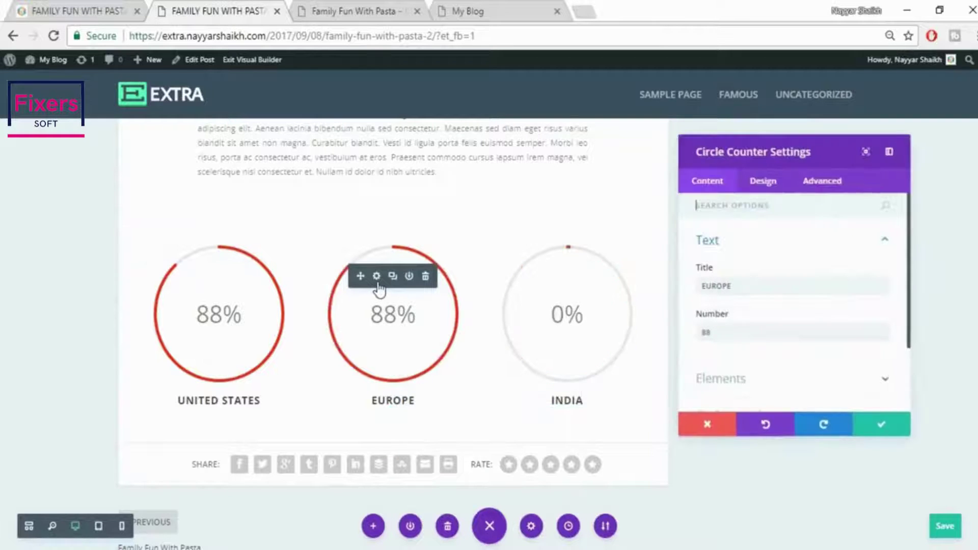
{"action": "left_click_drag", "start_coordinate": [736, 333], "coordinate": [685, 339]}
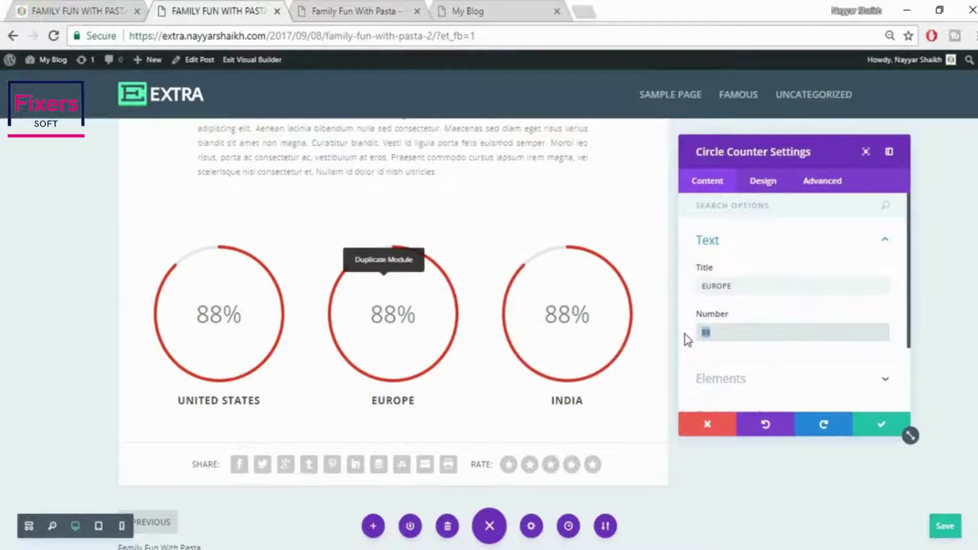
{"action": "type", "text": "99"}
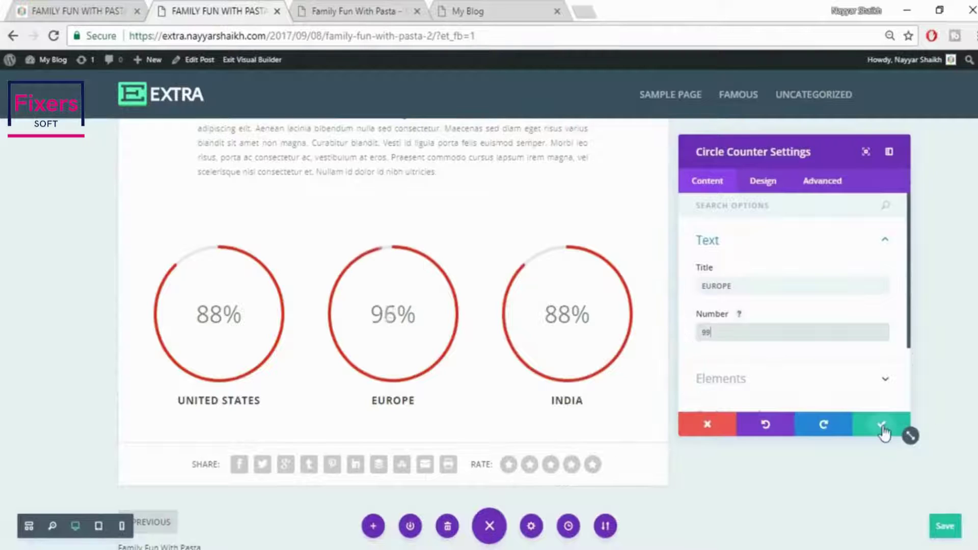
{"action": "left_click", "coordinate": [883, 426]}
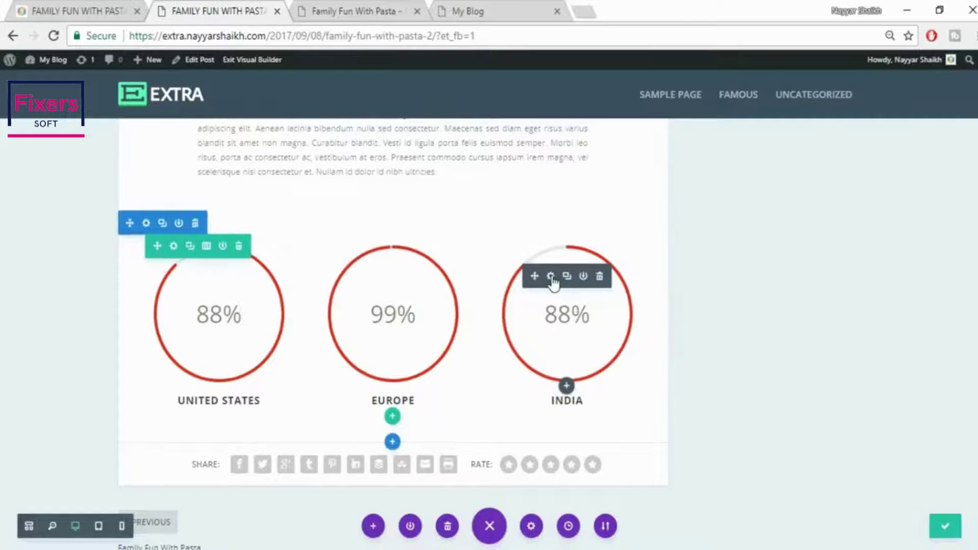
{"action": "left_click", "coordinate": [551, 276]}
{"action": "left_click_drag", "start_coordinate": [726, 332], "coordinate": [688, 338]}
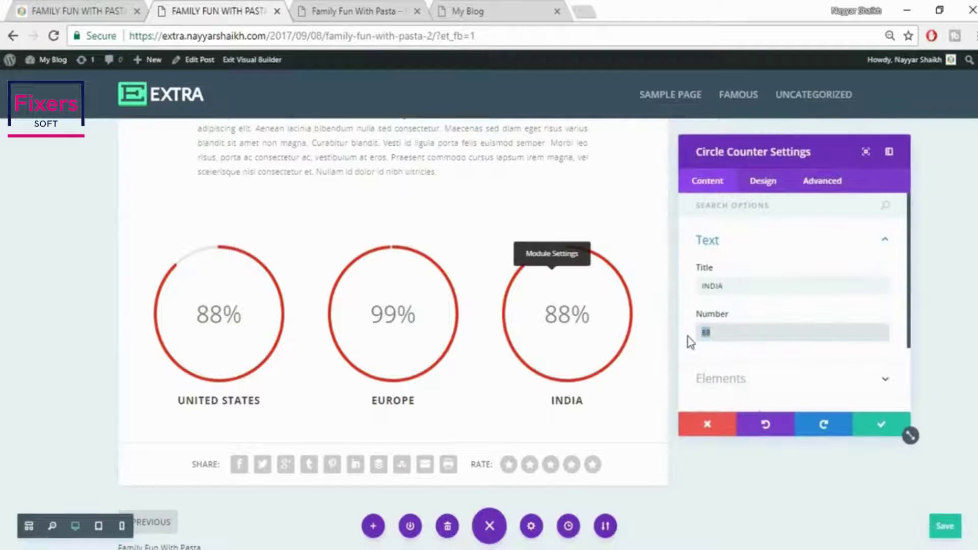
{"action": "type", "text": "70"}
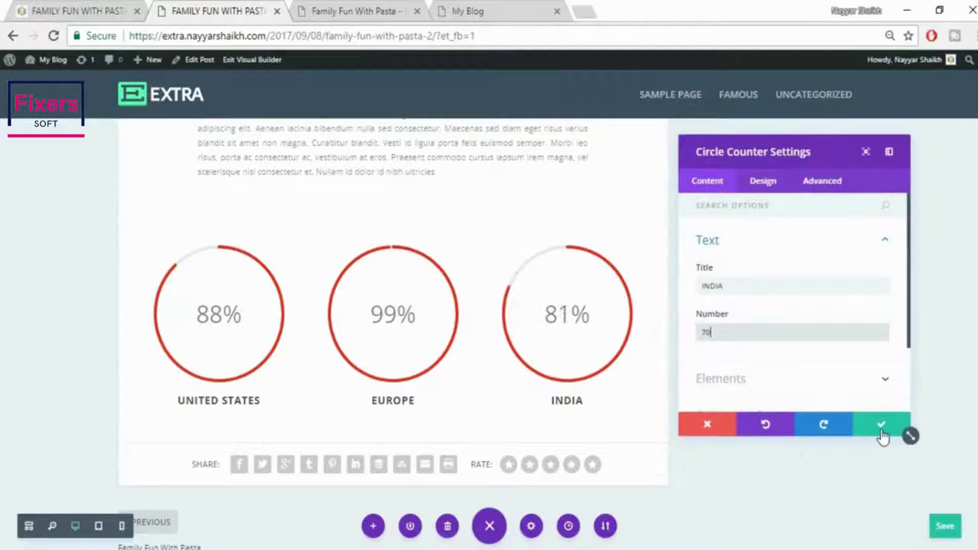
{"action": "left_click", "coordinate": [882, 428]}
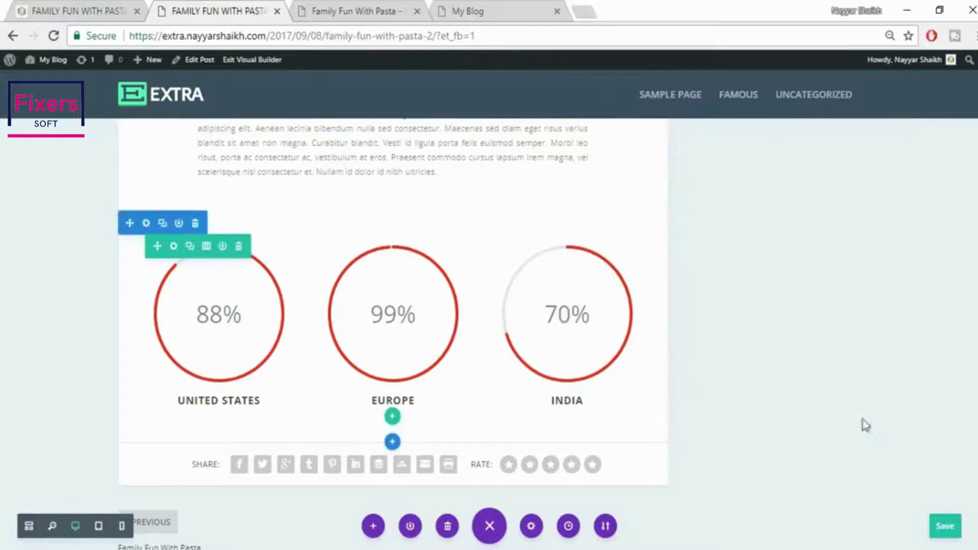
Save the post and copy the reference paragraph that follows the counters
{"action": "key", "text": "ctrl+s"}
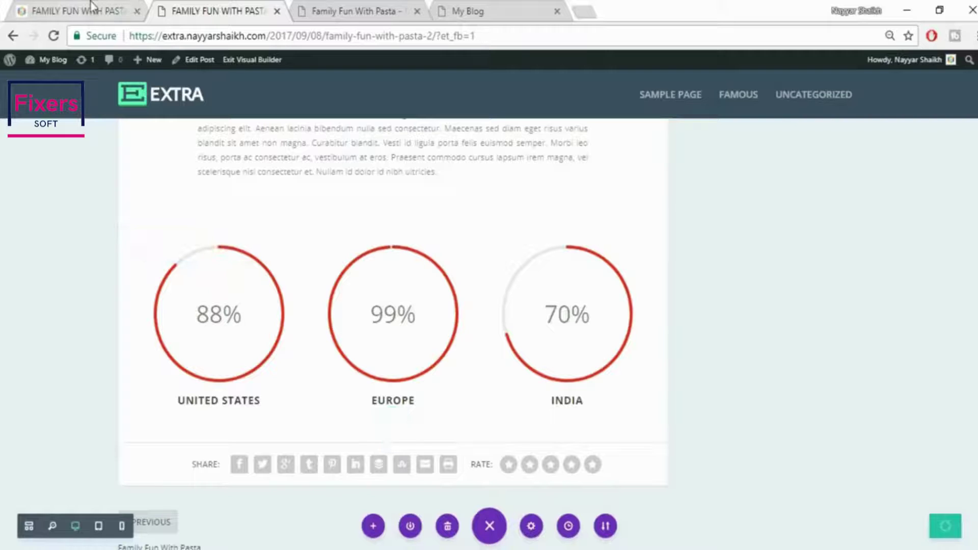
{"action": "left_click", "coordinate": [94, 2]}
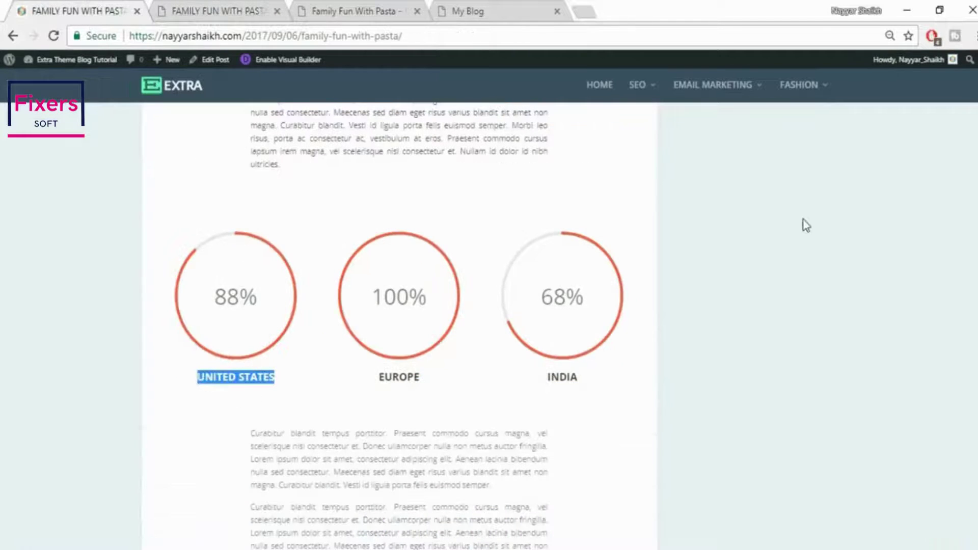
{"action": "scroll", "coordinate": [805, 228], "scroll_direction": "down", "scroll_amount": 3}
{"action": "scroll", "coordinate": [805, 227], "scroll_direction": "down", "scroll_amount": 3}
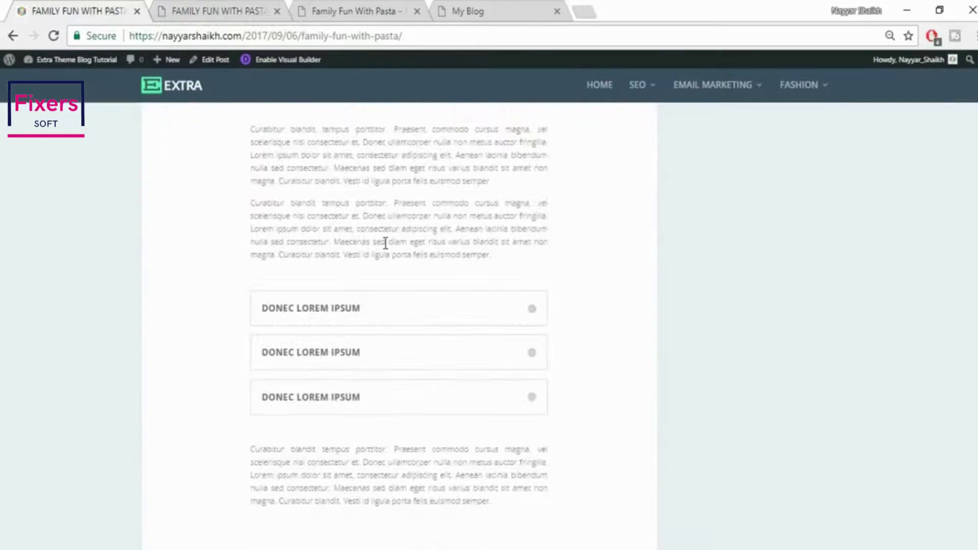
{"action": "scroll", "coordinate": [278, 239], "scroll_direction": "up", "scroll_amount": 2}
{"action": "left_click_drag", "start_coordinate": [250, 204], "coordinate": [563, 261]}
{"action": "left_click", "coordinate": [204, 11]}
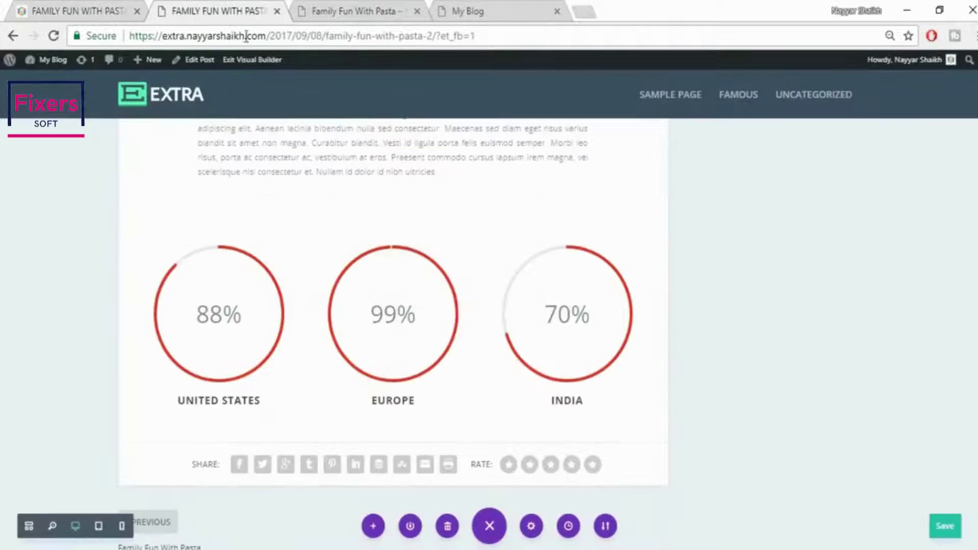
Add a Regular one-column section holding a Text module with the 'Curabitur blandit tempus porttitor…' paragraph
{"action": "left_click", "coordinate": [392, 443]}
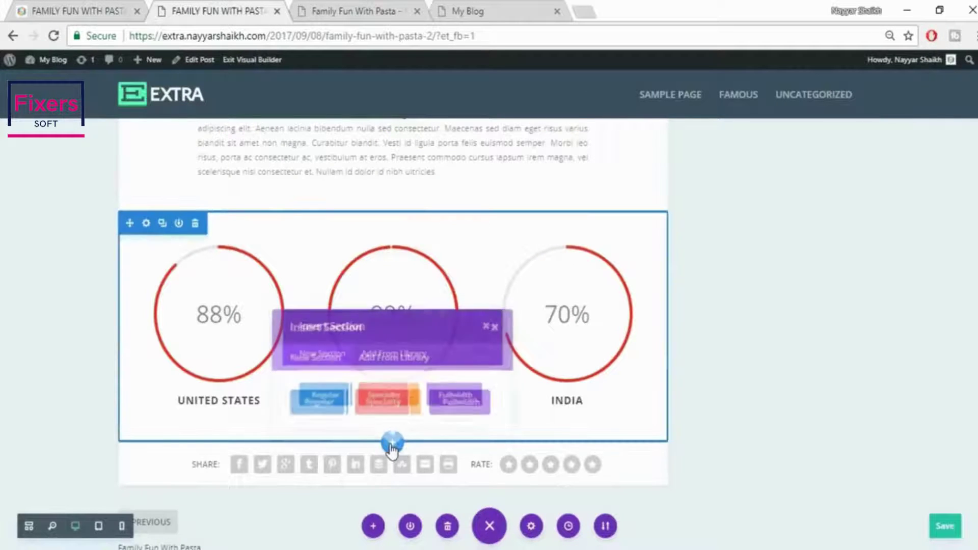
{"action": "left_click", "coordinate": [300, 405]}
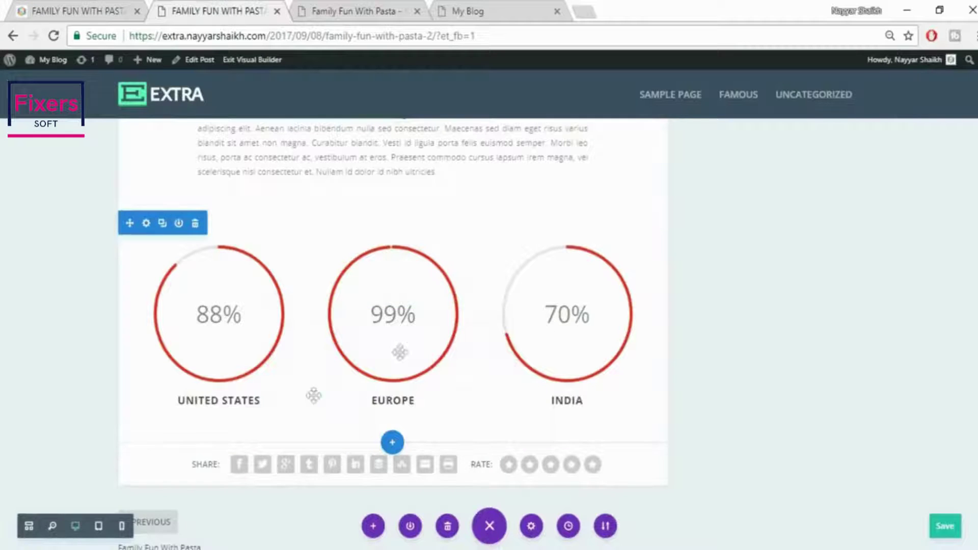
{"action": "left_click", "coordinate": [326, 344]}
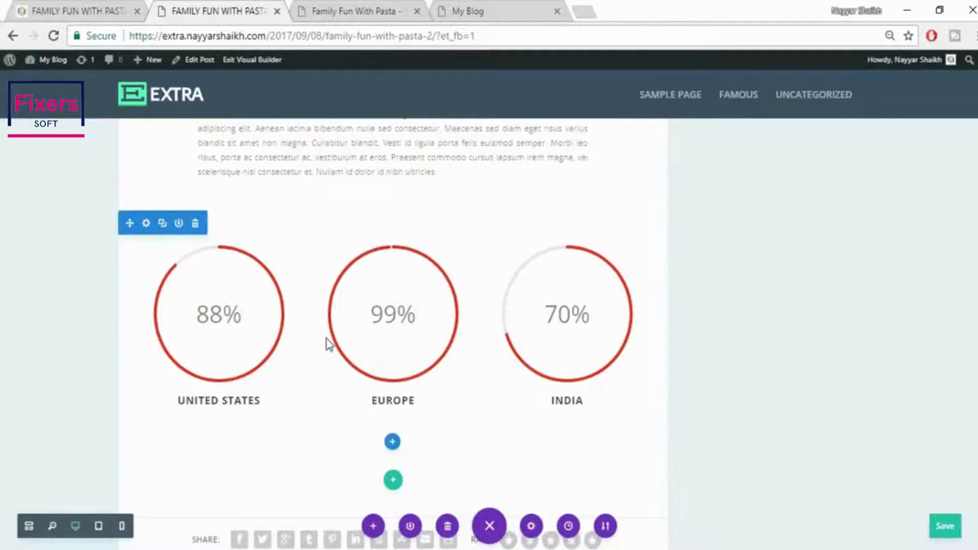
{"action": "type", "text": "TEX"}
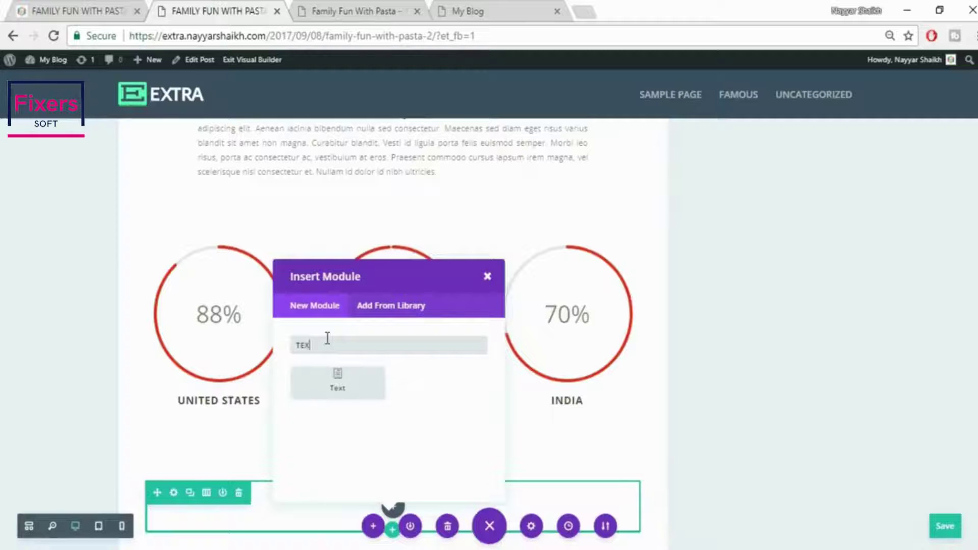
{"action": "left_click", "coordinate": [356, 400]}
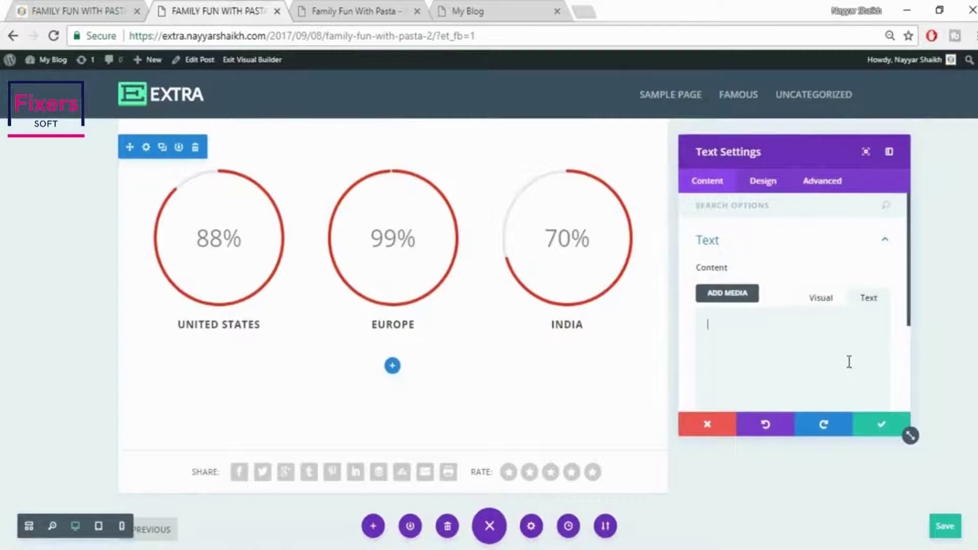
{"action": "scroll", "coordinate": [818, 306], "scroll_direction": "down", "scroll_amount": 3}
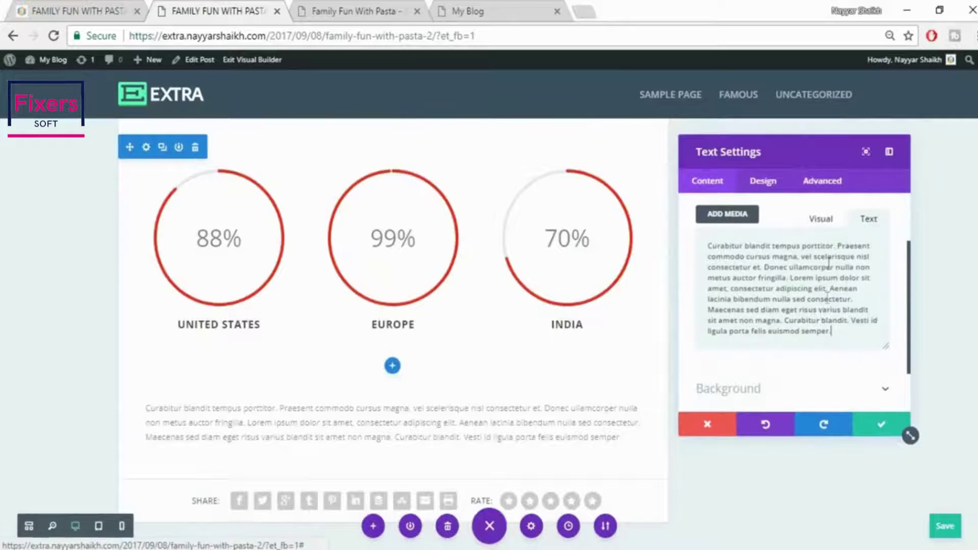
{"action": "scroll", "coordinate": [808, 296], "scroll_direction": "down", "scroll_amount": 2}
{"action": "left_click", "coordinate": [77, 9]}
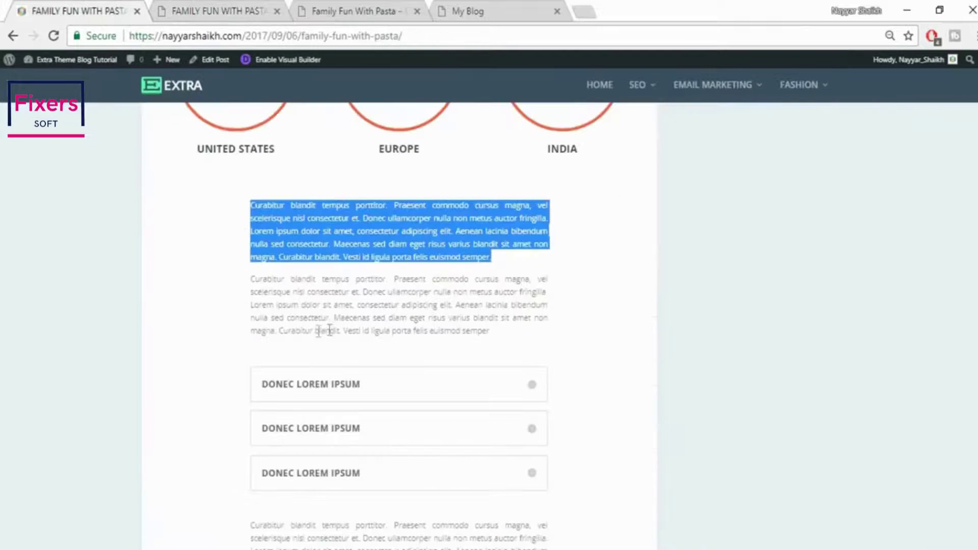
{"action": "left_click", "coordinate": [266, 7]}
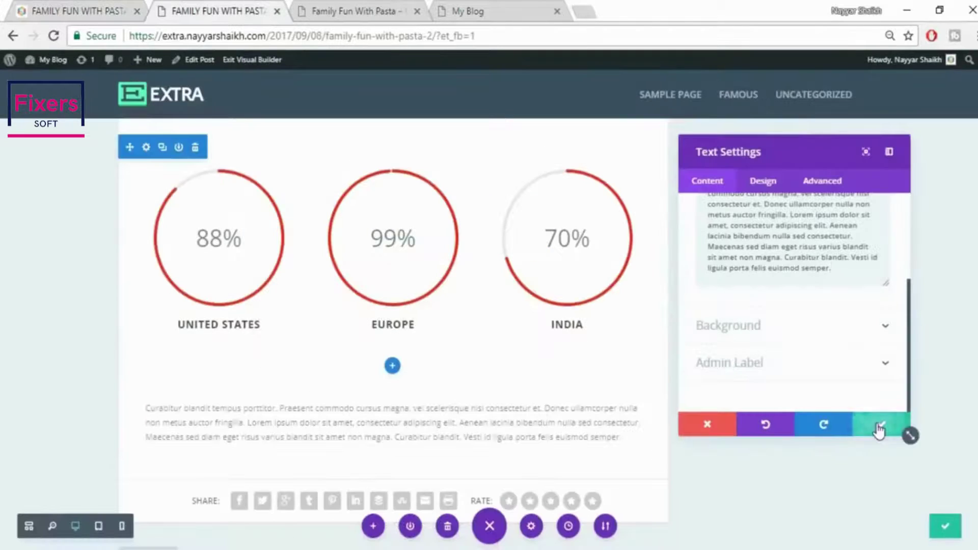
{"action": "left_click", "coordinate": [880, 430]}
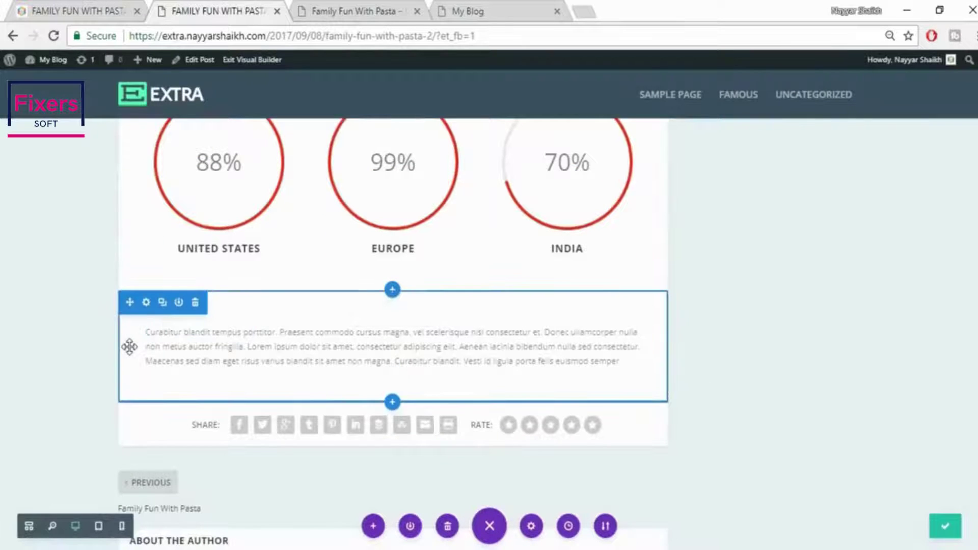
Give the paragraph about 133px left padding and about 180px right padding
{"action": "left_click_drag", "start_coordinate": [125, 347], "coordinate": [213, 351]}
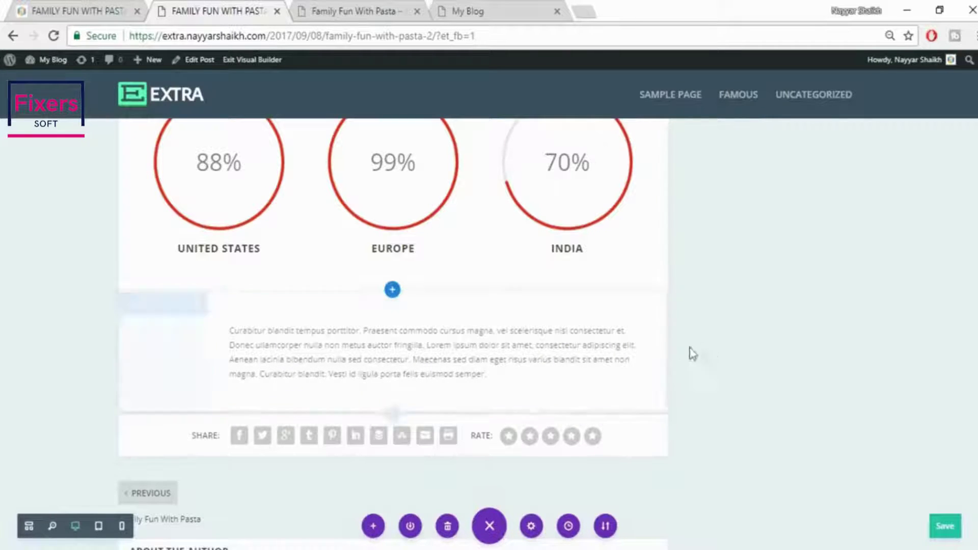
{"action": "left_click_drag", "start_coordinate": [666, 345], "coordinate": [579, 345]}
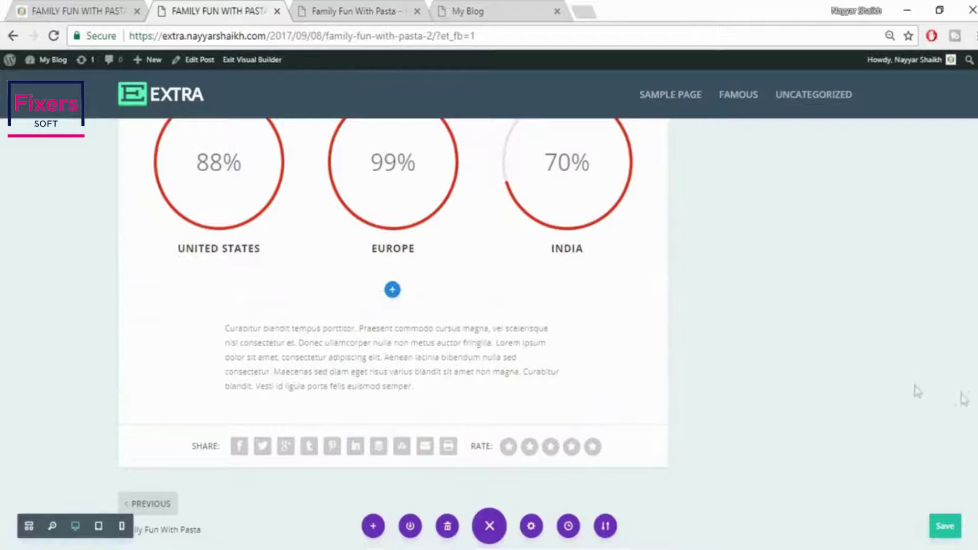
{"action": "left_click", "coordinate": [84, 10]}
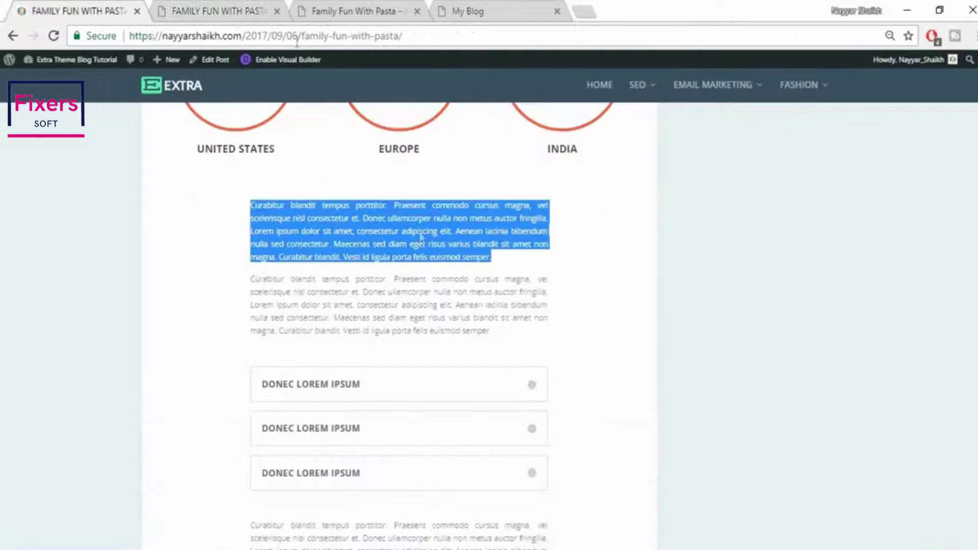
{"action": "left_click", "coordinate": [526, 272]}
{"action": "left_click", "coordinate": [198, 8]}
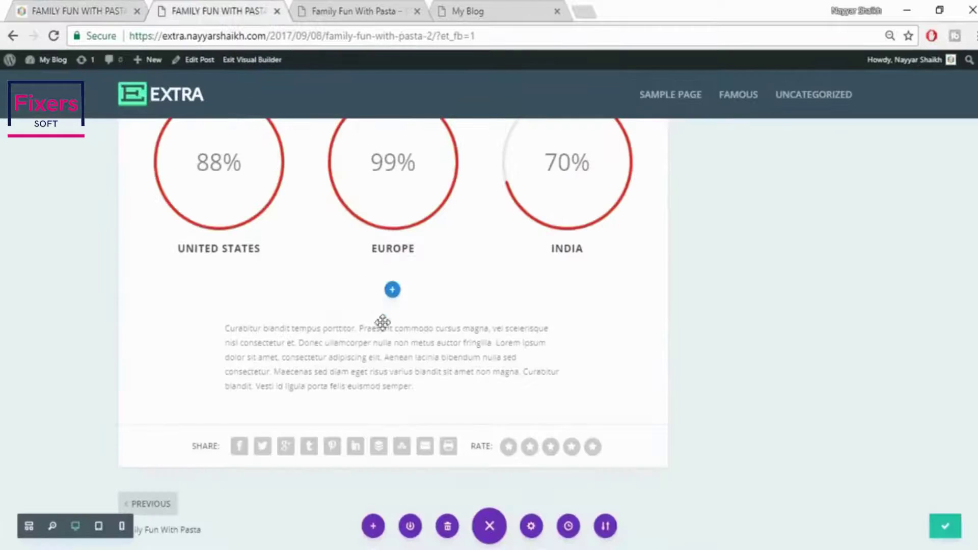
Set the paragraph's text orientation to Justified, save, and compare with the live post
{"action": "left_click", "coordinate": [378, 347]}
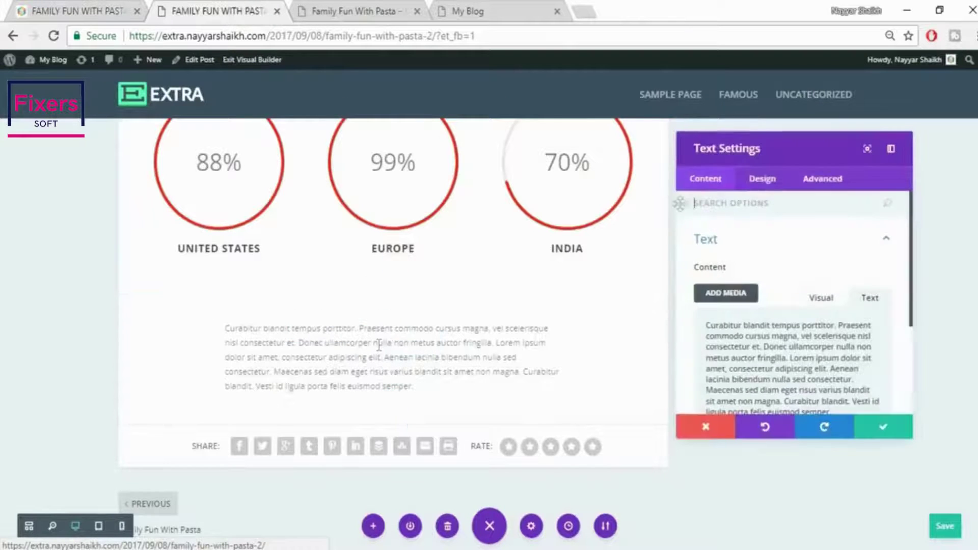
{"action": "left_click", "coordinate": [767, 181]}
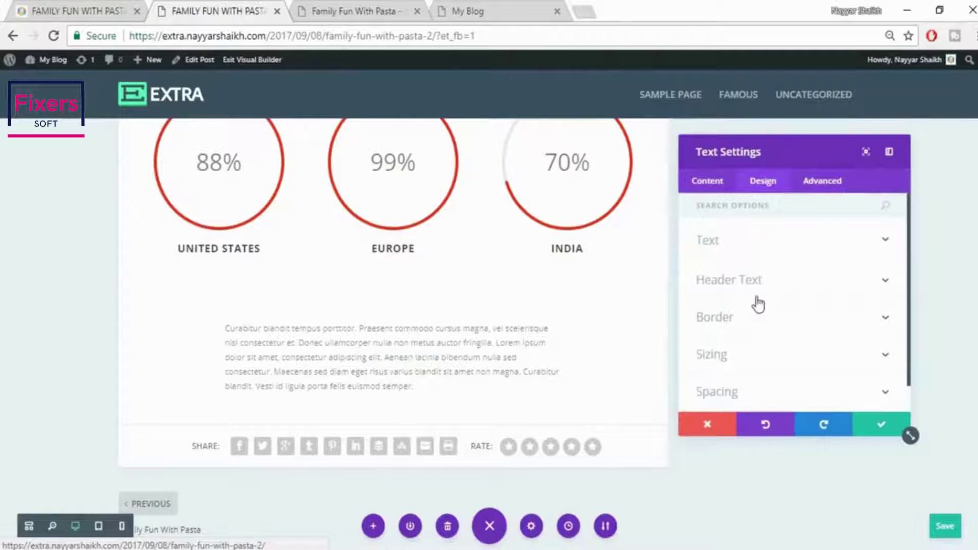
{"action": "left_click", "coordinate": [750, 249]}
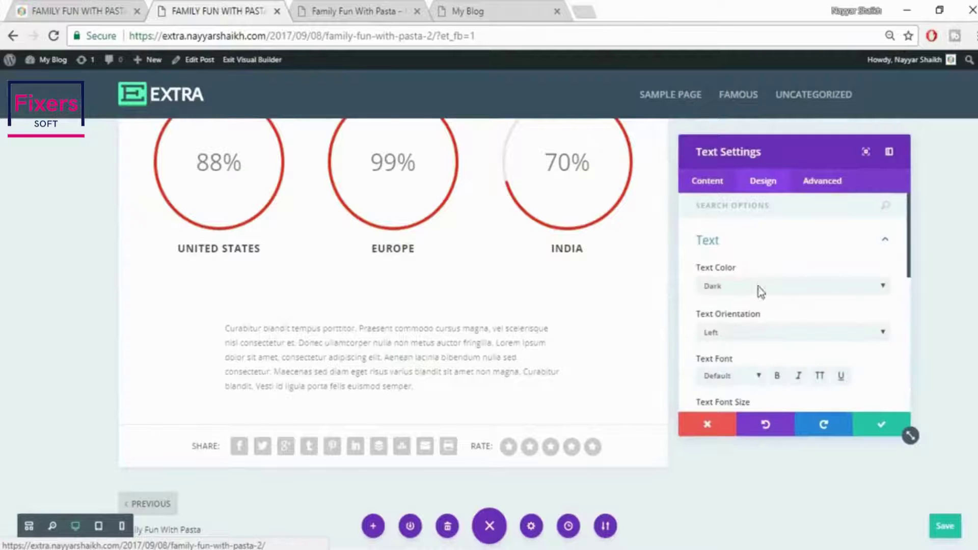
{"action": "left_click", "coordinate": [752, 332]}
{"action": "left_click", "coordinate": [718, 382]}
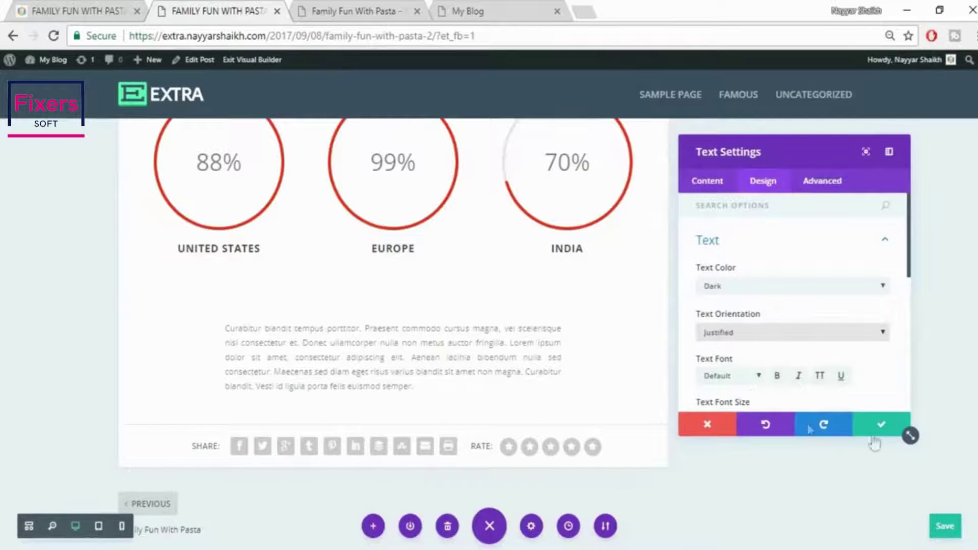
{"action": "left_click", "coordinate": [881, 425]}
{"action": "scroll", "coordinate": [839, 356], "scroll_direction": "down", "scroll_amount": 3}
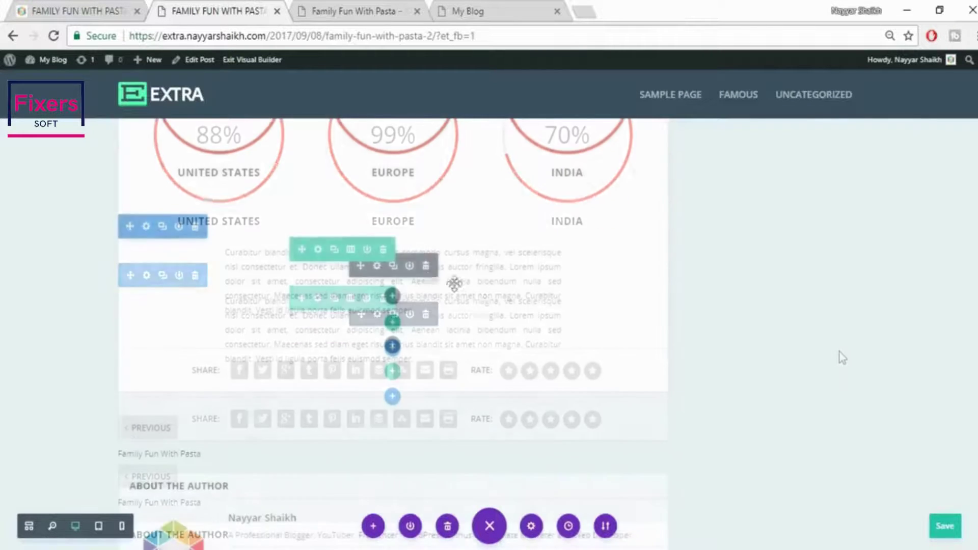
{"action": "left_click", "coordinate": [114, 7]}
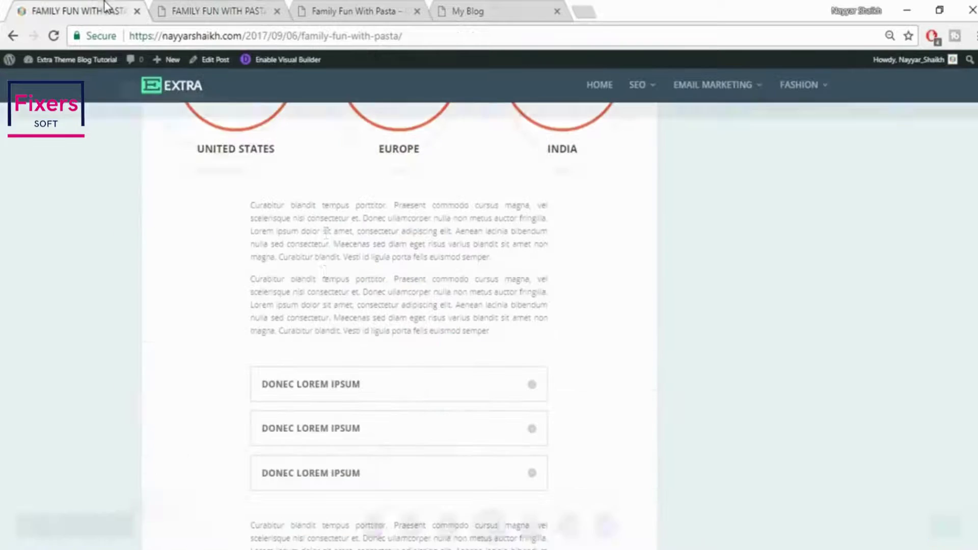
{"action": "left_click", "coordinate": [202, 7]}
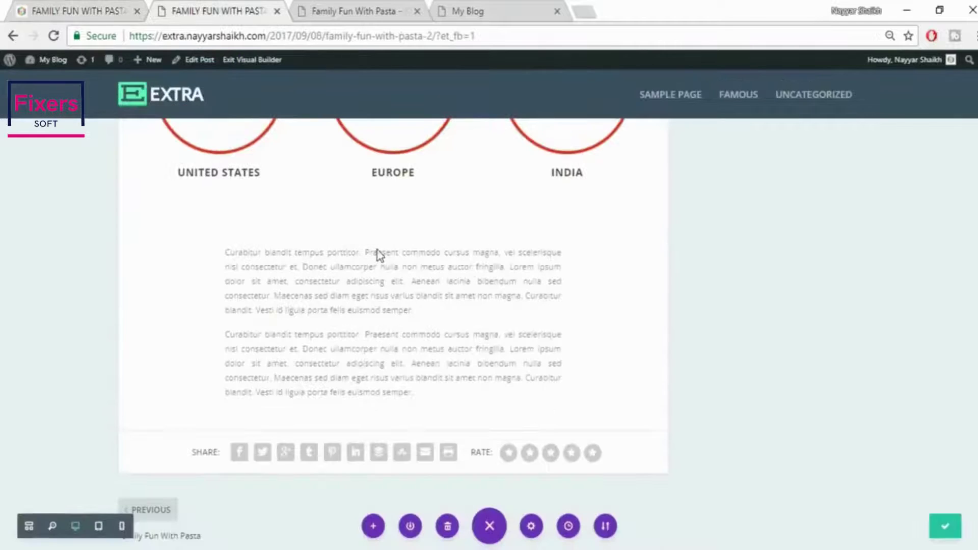
{"action": "scroll", "coordinate": [378, 258], "scroll_direction": "down", "scroll_amount": 3}
{"action": "left_click", "coordinate": [99, 6]}
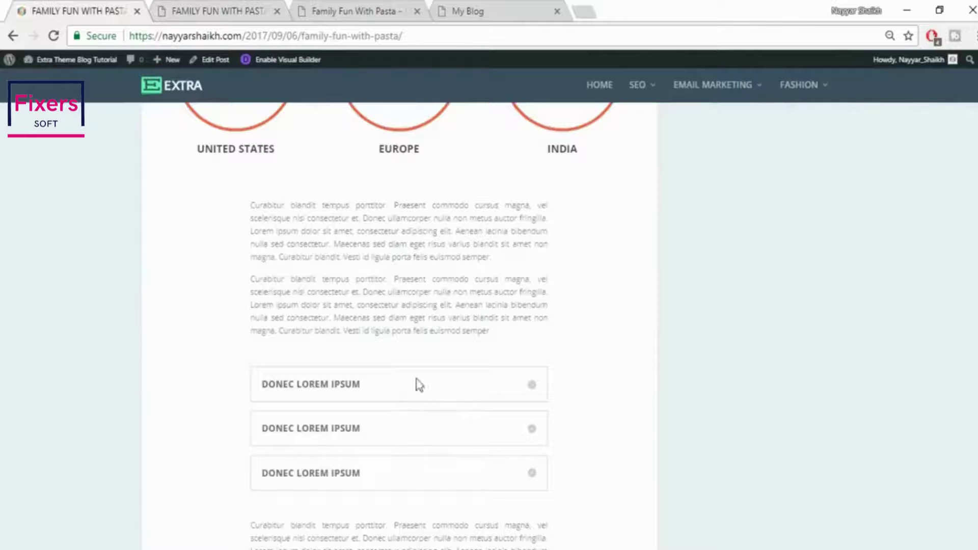
{"action": "scroll", "coordinate": [492, 397], "scroll_direction": "down", "scroll_amount": 3}
{"action": "left_click", "coordinate": [199, 7]}
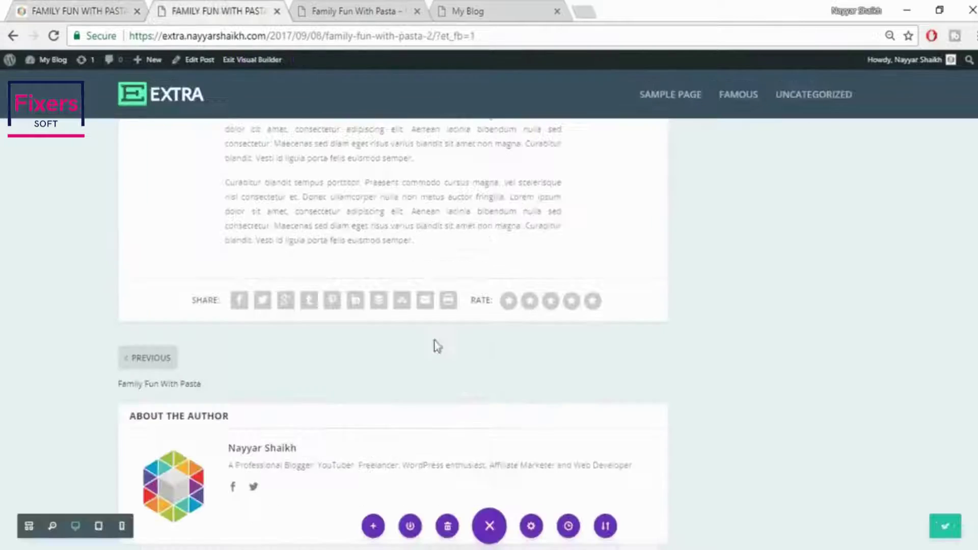
{"action": "mouse_move", "coordinate": [371, 245]}
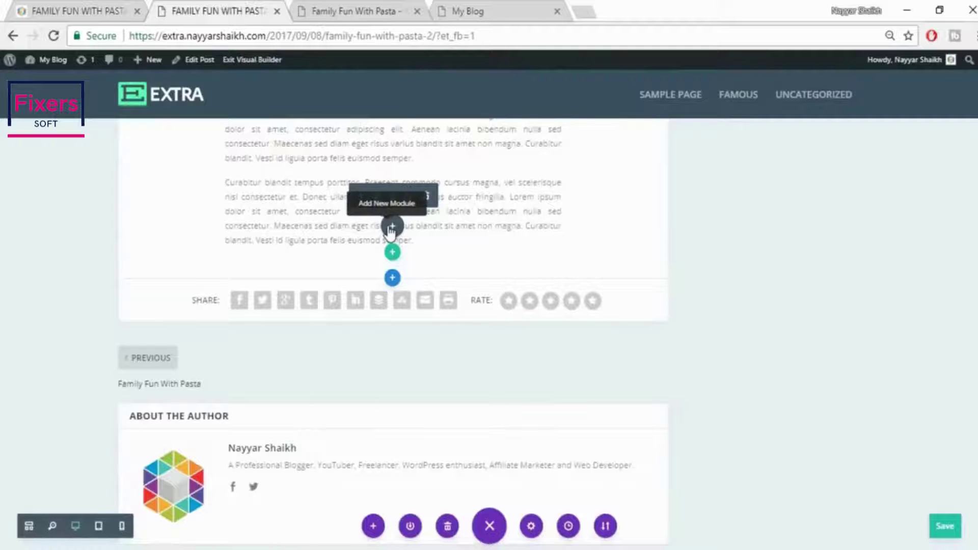
Add a Toggle module below the paragraph titled DONEC LOREM IPSUM
{"action": "left_click", "coordinate": [391, 227]}
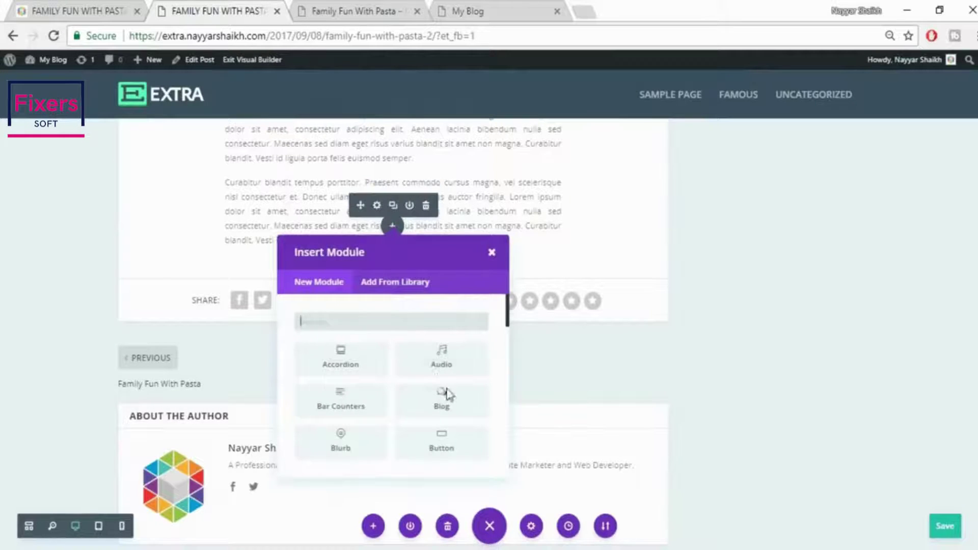
{"action": "scroll", "coordinate": [447, 396], "scroll_direction": "down", "scroll_amount": 3}
{"action": "scroll", "coordinate": [448, 395], "scroll_direction": "down", "scroll_amount": 8}
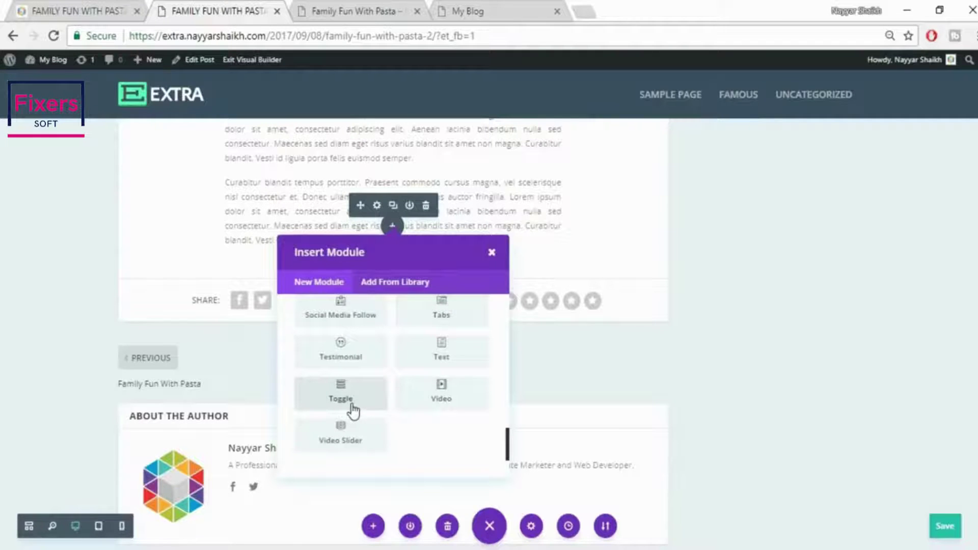
{"action": "left_click", "coordinate": [341, 394]}
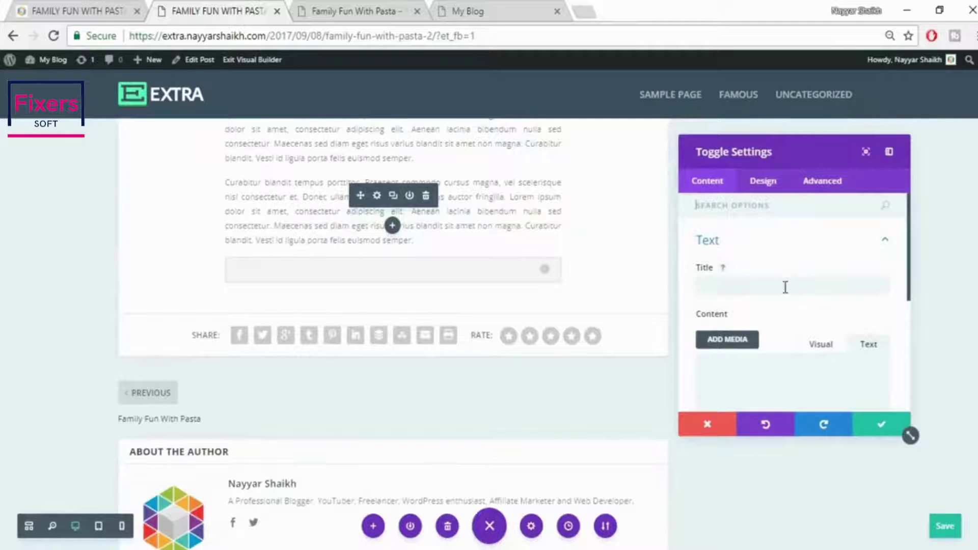
{"action": "left_click", "coordinate": [785, 287]}
{"action": "left_click", "coordinate": [102, 6]}
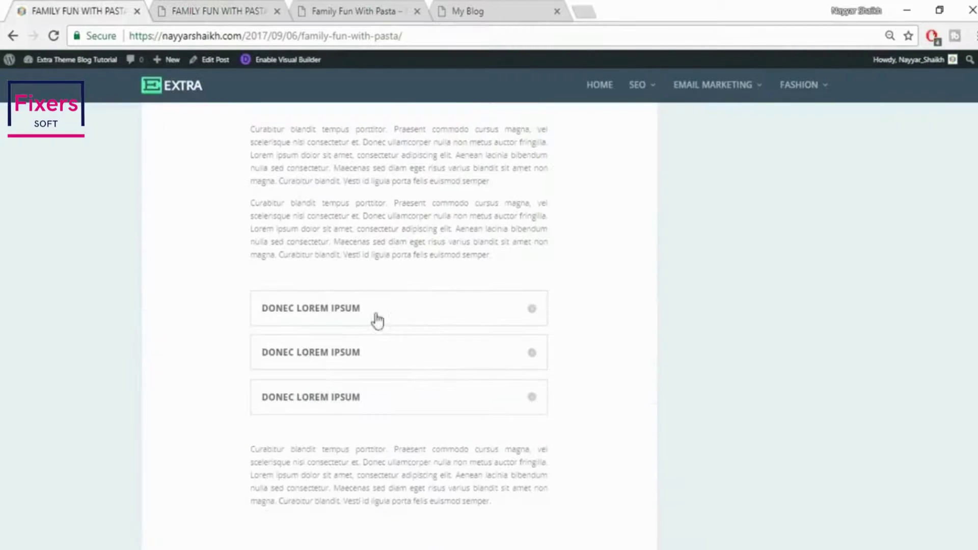
{"action": "left_click_drag", "start_coordinate": [375, 313], "coordinate": [255, 308]}
{"action": "key", "text": "ctrl+c"}
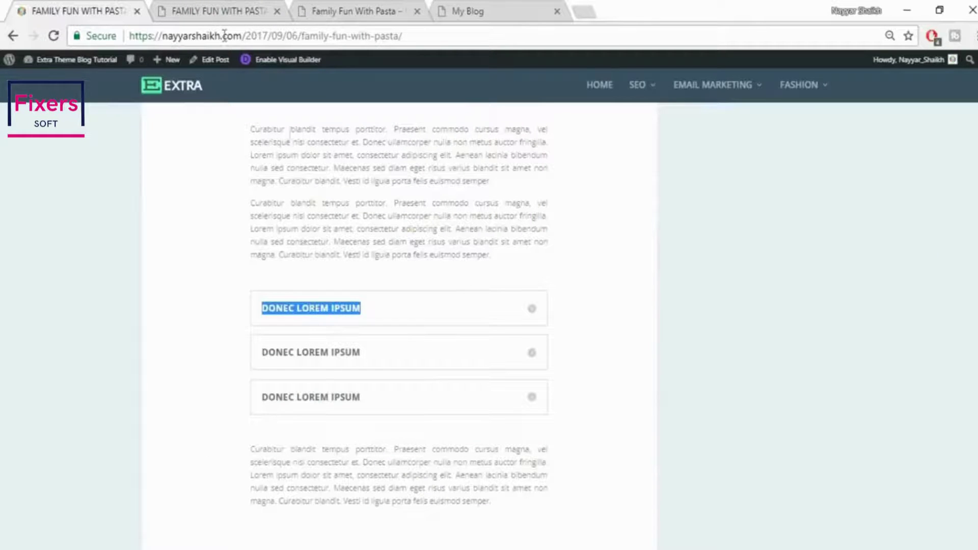
{"action": "left_click", "coordinate": [221, 18]}
{"action": "key", "text": "ctrl+v"}
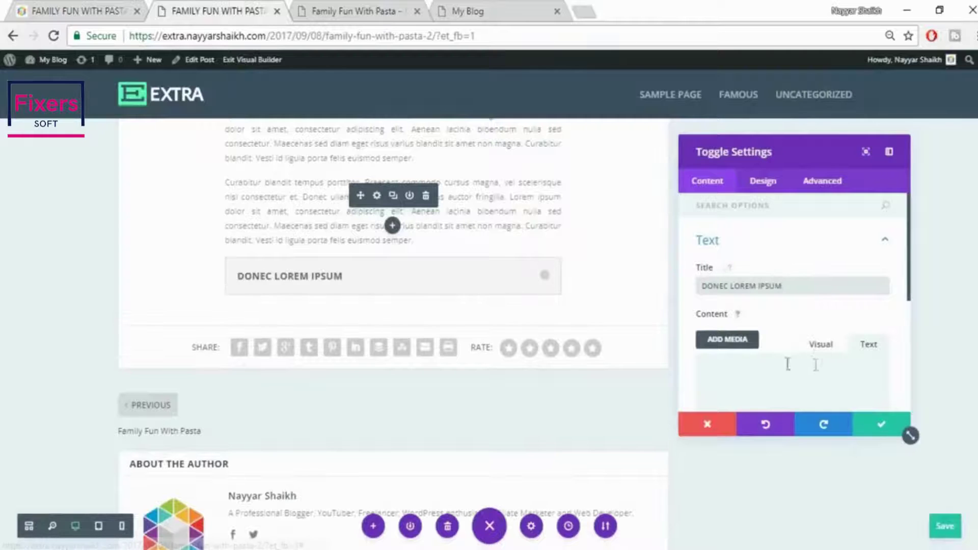
Fill the toggle with the live post's first toggle body text, keep it collapsed, and save
{"action": "left_click", "coordinate": [92, 7]}
{"action": "left_click", "coordinate": [530, 316]}
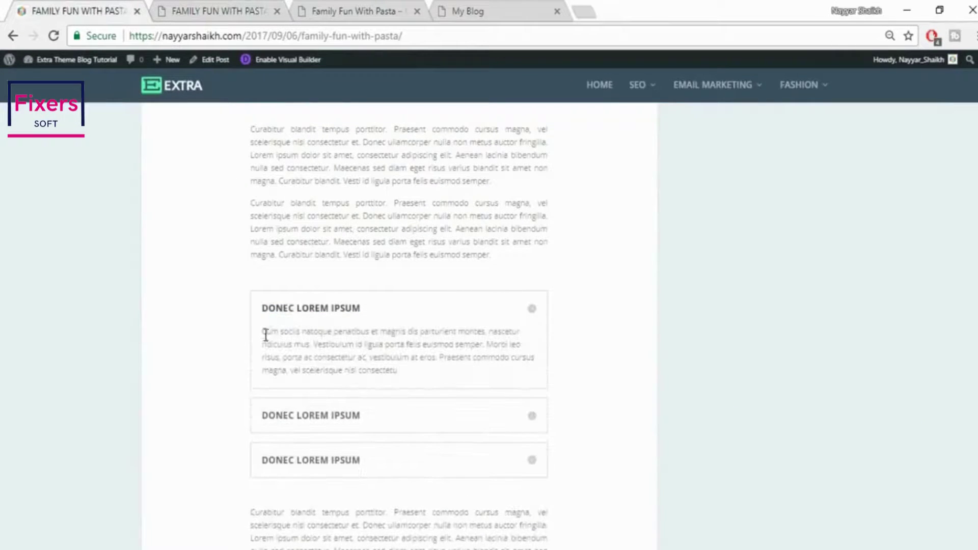
{"action": "left_click_drag", "start_coordinate": [266, 335], "coordinate": [428, 387]}
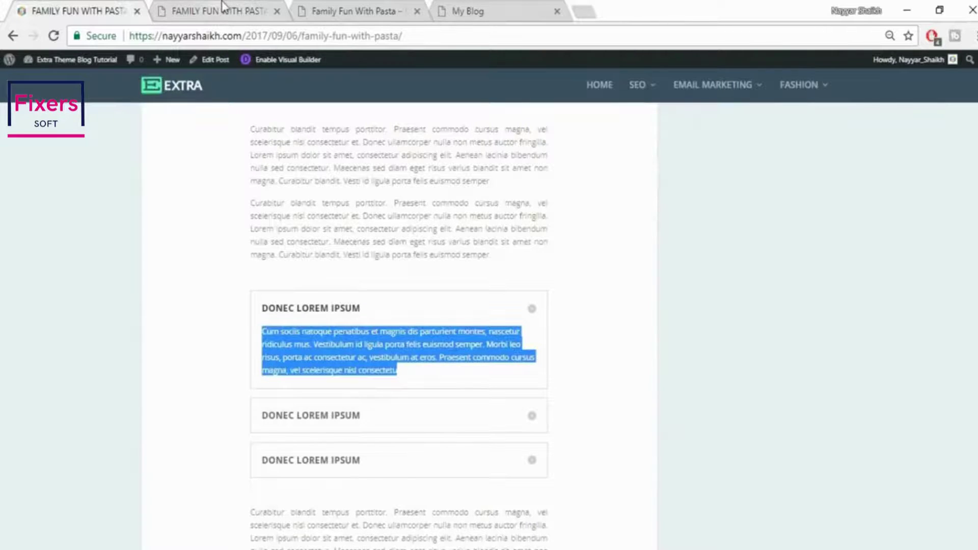
{"action": "left_click", "coordinate": [223, 6]}
{"action": "left_click", "coordinate": [726, 370]}
{"action": "type", "text": "Cum sociis natoque penatibus et magnis dis parturient montes, nascetur ridiculus mus. Vestibulum id ligula porta felis euismod semper. Morbi leo risus, porta ac consectetur ac, vestibulum at eros. Praesent commodo cursus magna, vel scelerisque nisl consectetu"}
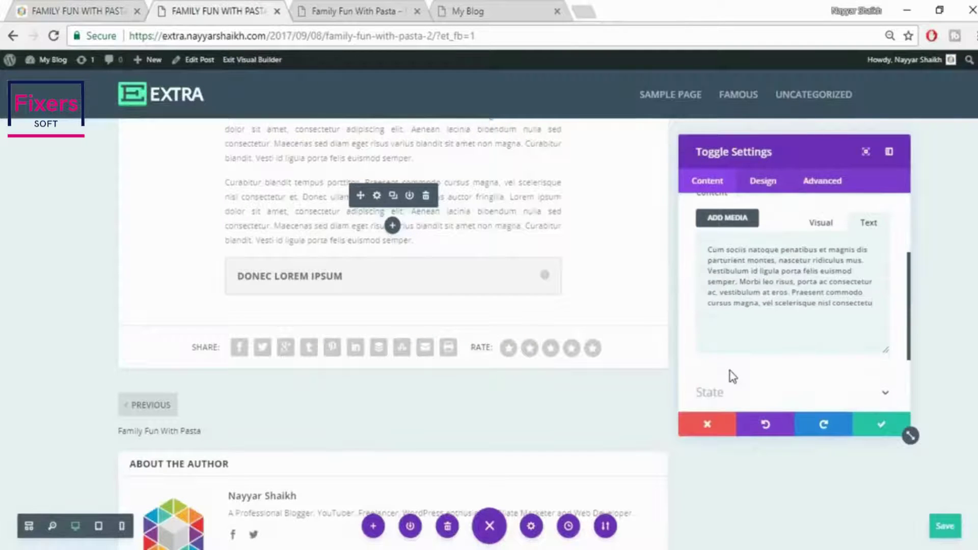
{"action": "left_click", "coordinate": [548, 285]}
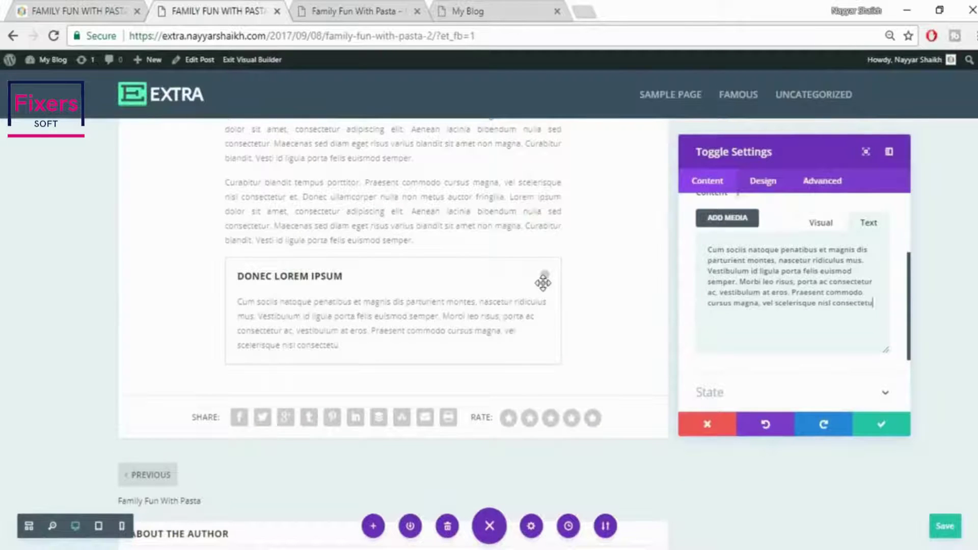
{"action": "left_click", "coordinate": [547, 284]}
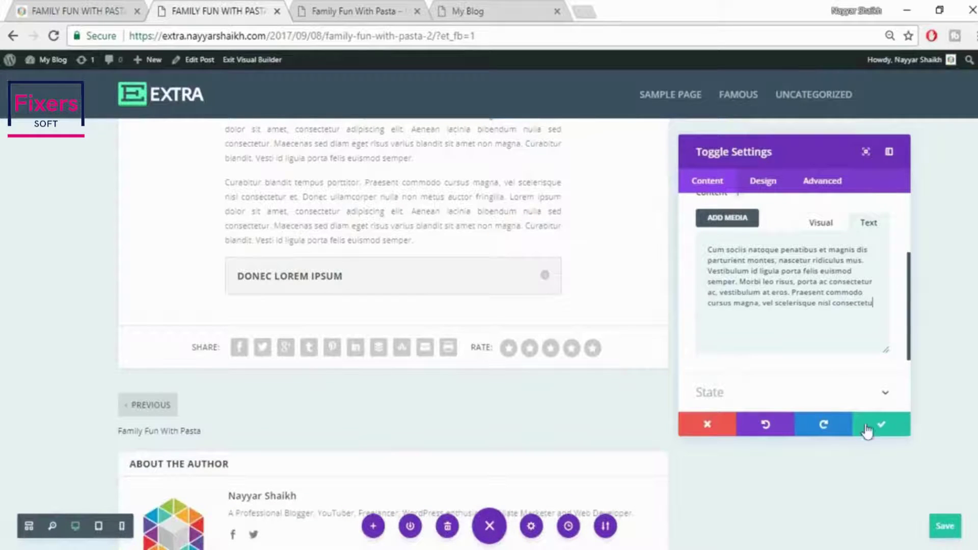
{"action": "left_click", "coordinate": [872, 427]}
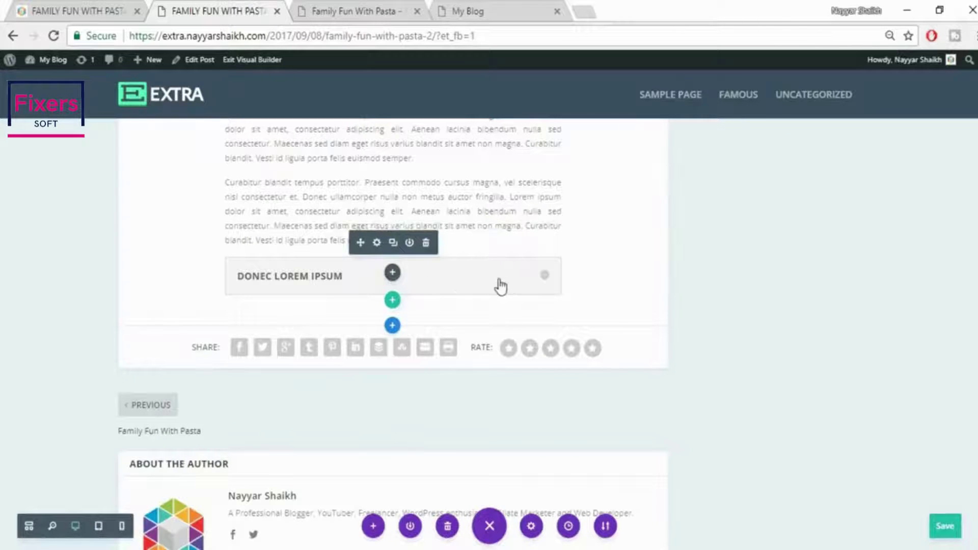
Duplicate the DONEC LOREM IPSUM toggle twice to make three toggles
{"action": "left_click", "coordinate": [394, 248]}
{"action": "left_click", "coordinate": [393, 248]}
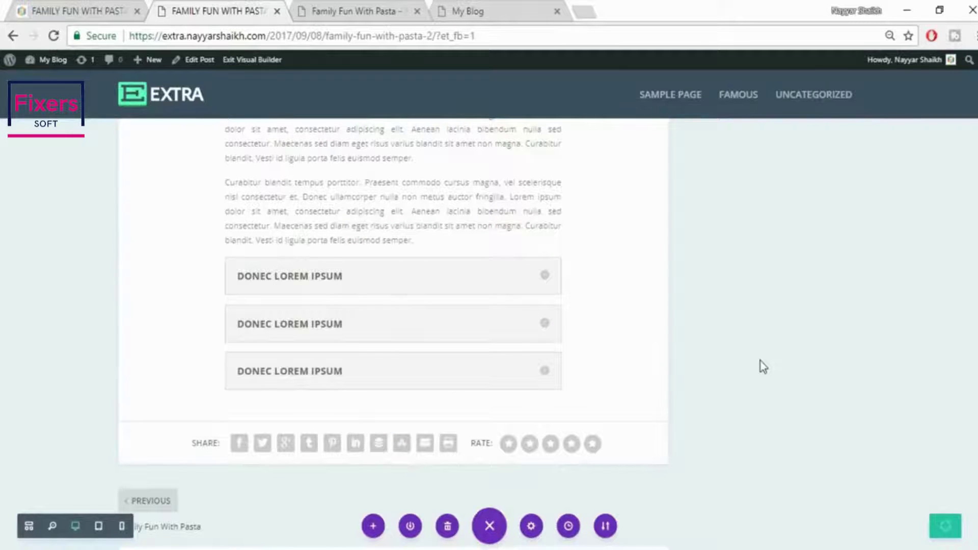
{"action": "left_click", "coordinate": [105, 8]}
{"action": "scroll", "coordinate": [435, 282], "scroll_direction": "down", "scroll_amount": 5}
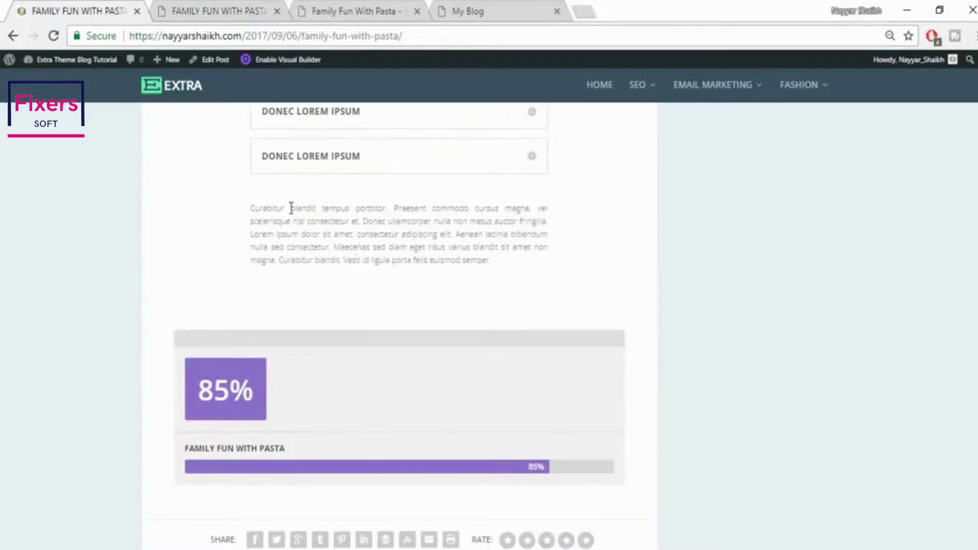
{"action": "left_click_drag", "start_coordinate": [252, 209], "coordinate": [511, 277]}
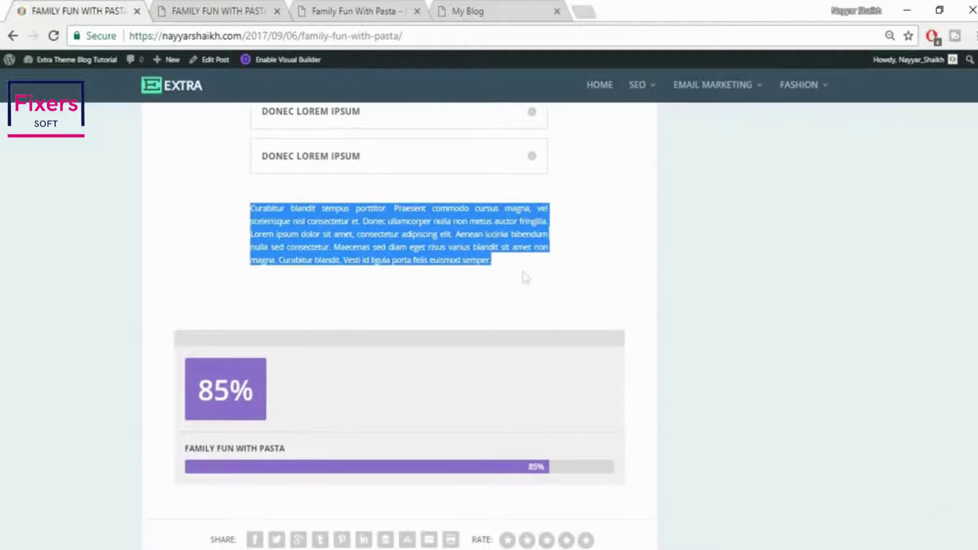
{"action": "left_click", "coordinate": [232, 7]}
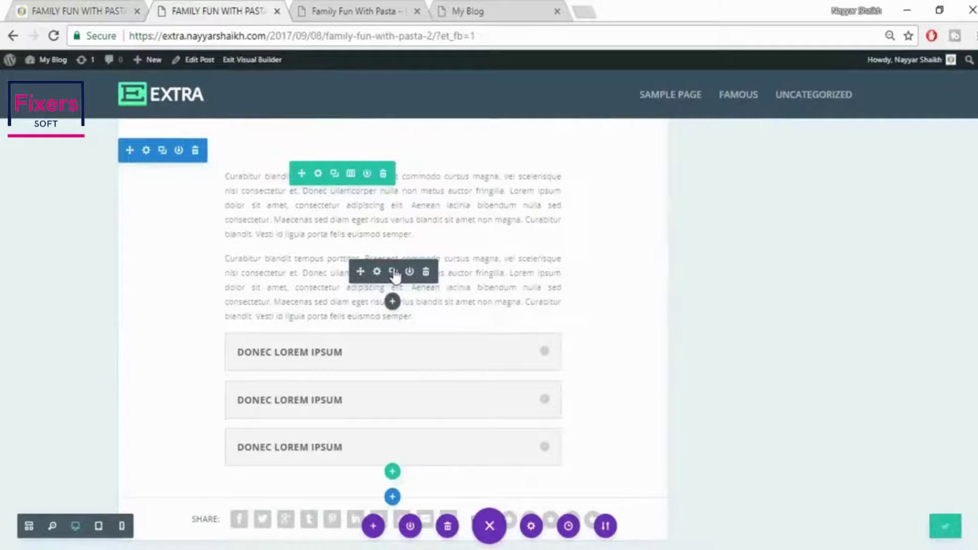
Duplicate the Curabitur paragraph and arrange it below the third toggle
{"action": "left_click", "coordinate": [394, 273]}
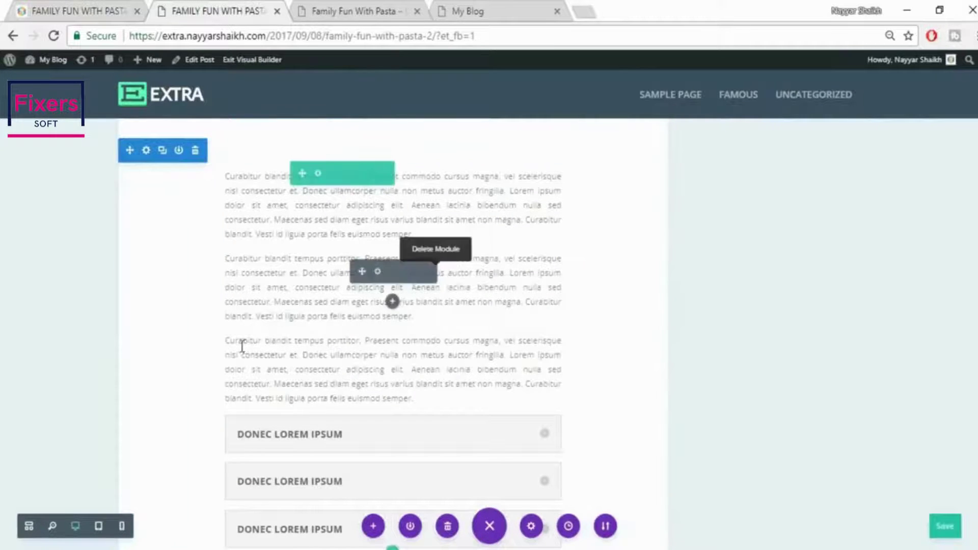
{"action": "left_click_drag", "start_coordinate": [360, 354], "coordinate": [338, 480]}
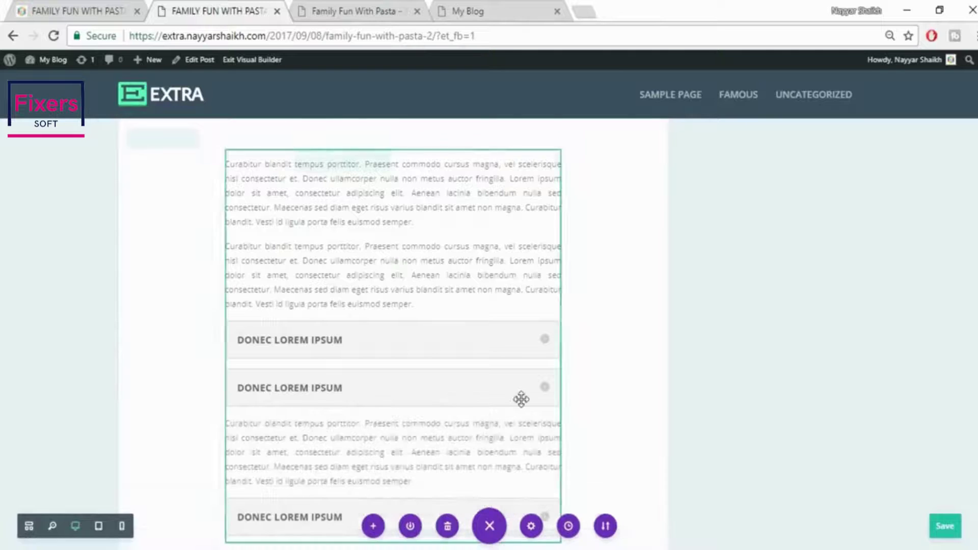
{"action": "scroll", "coordinate": [437, 426], "scroll_direction": "down", "scroll_amount": 2}
{"action": "left_click_drag", "start_coordinate": [270, 444], "coordinate": [274, 355]}
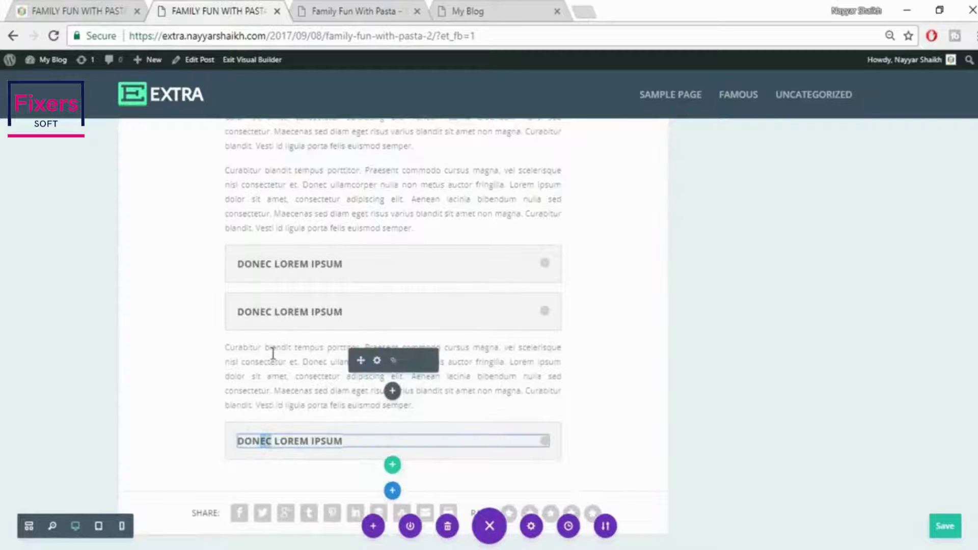
{"action": "left_click_drag", "start_coordinate": [441, 427], "coordinate": [438, 343]}
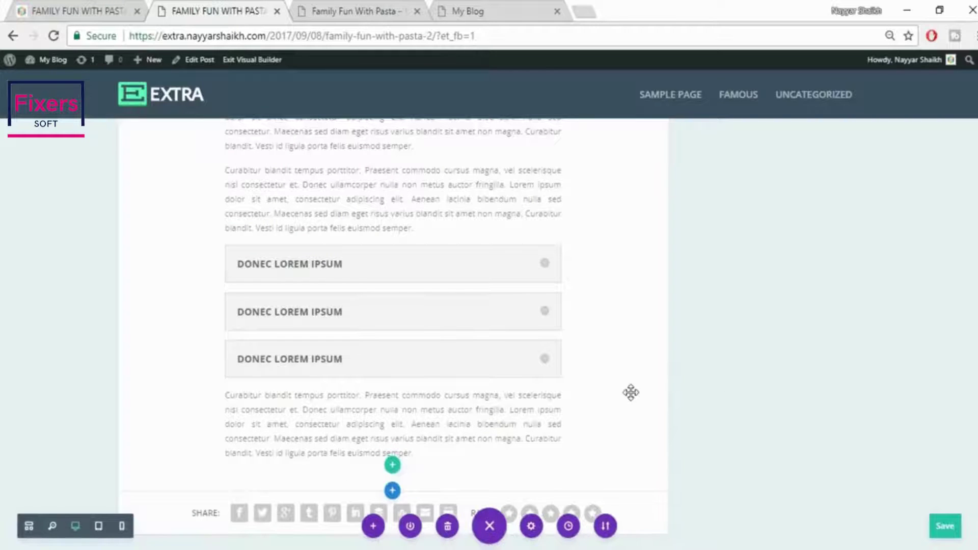
Add two blank lines after the paragraph above the toggles
{"action": "left_click", "coordinate": [102, 7]}
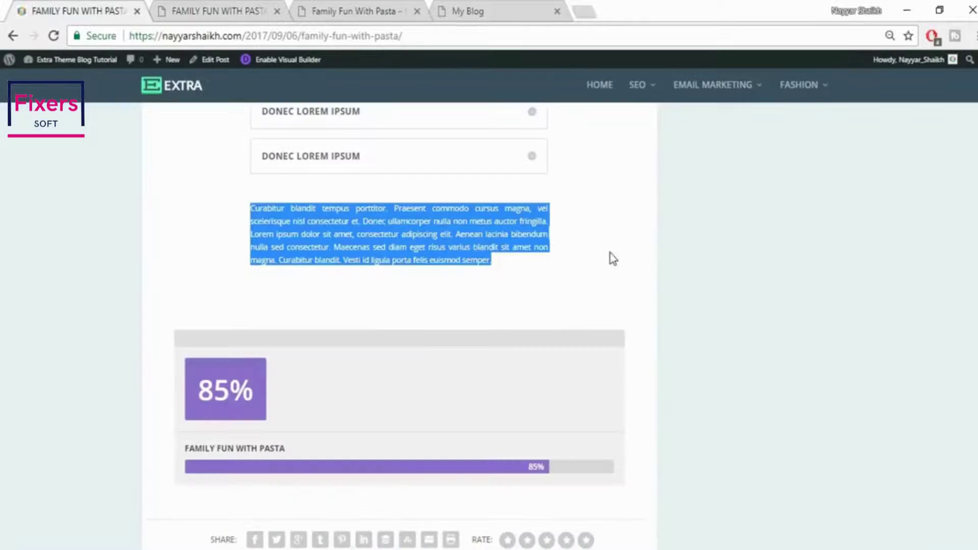
{"action": "left_click", "coordinate": [698, 295]}
{"action": "scroll", "coordinate": [703, 306], "scroll_direction": "up", "scroll_amount": 5}
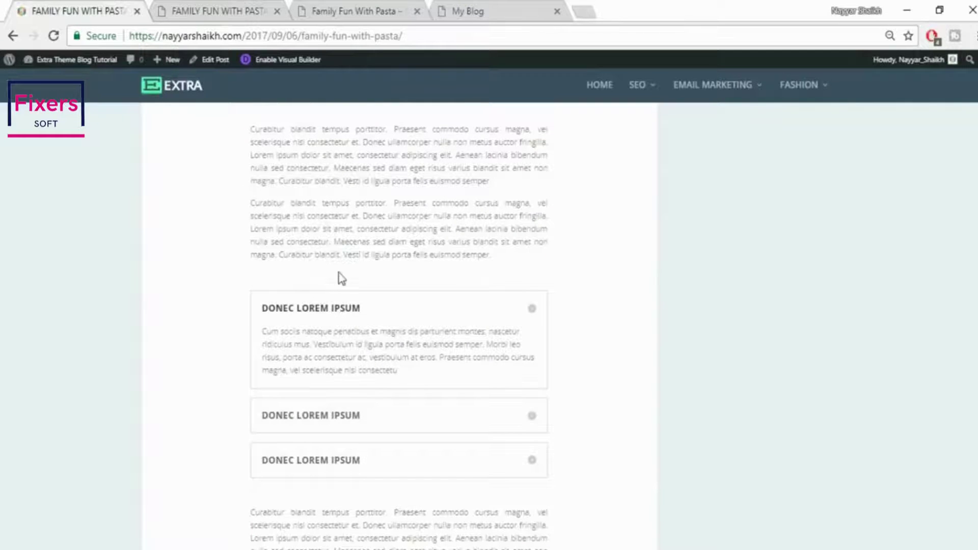
{"action": "left_click", "coordinate": [218, 10]}
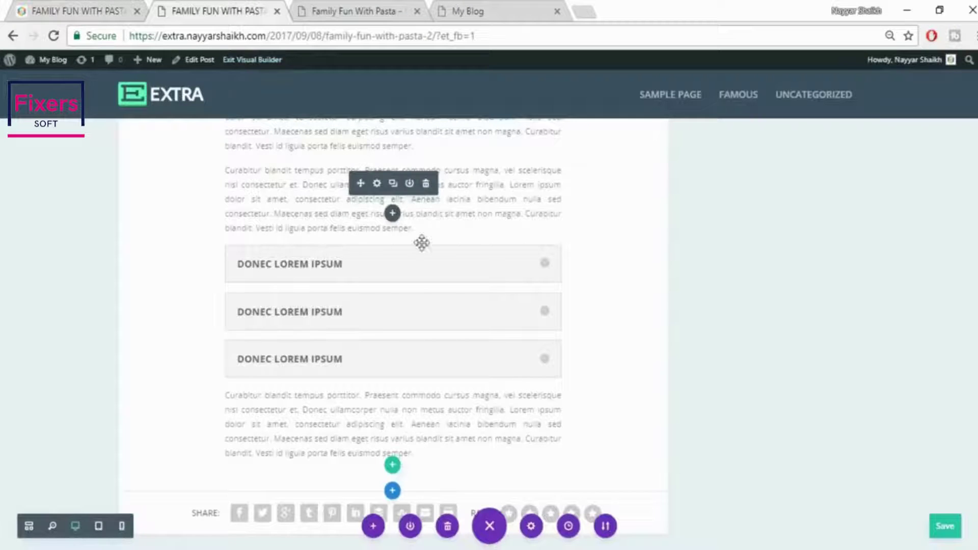
{"action": "left_click", "coordinate": [432, 227]}
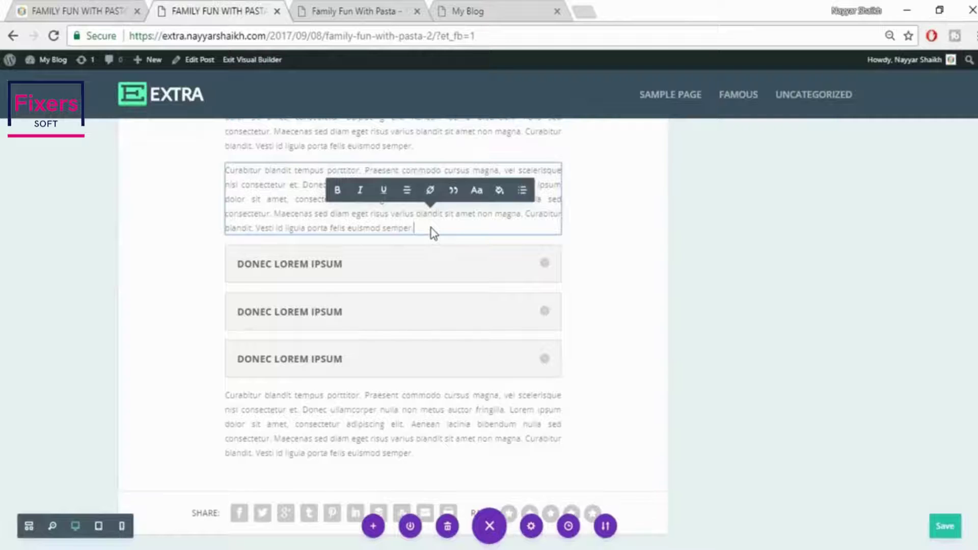
{"action": "key", "text": "Return"}
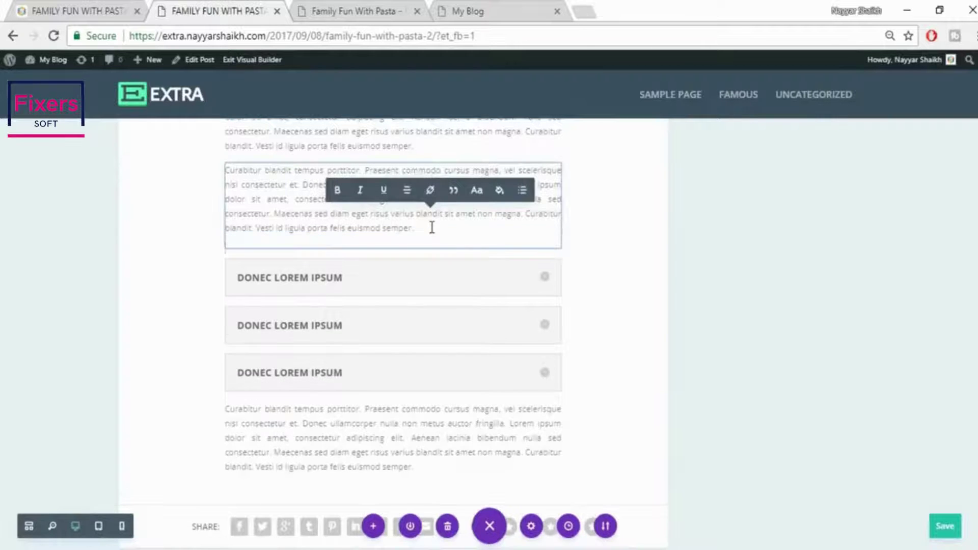
{"action": "key", "text": "Return"}
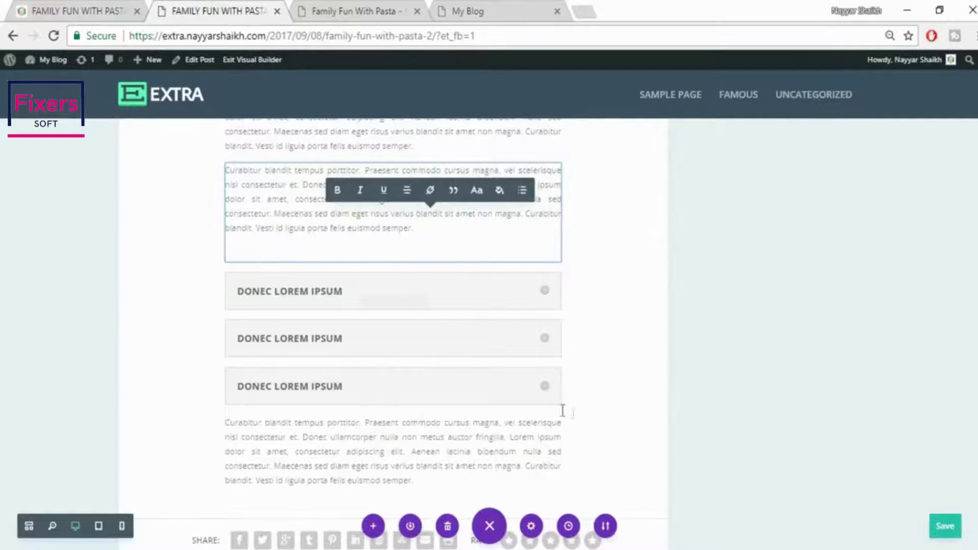
Add a blank line at the top of the paragraph below the toggles
{"action": "mouse_move", "coordinate": [227, 424]}
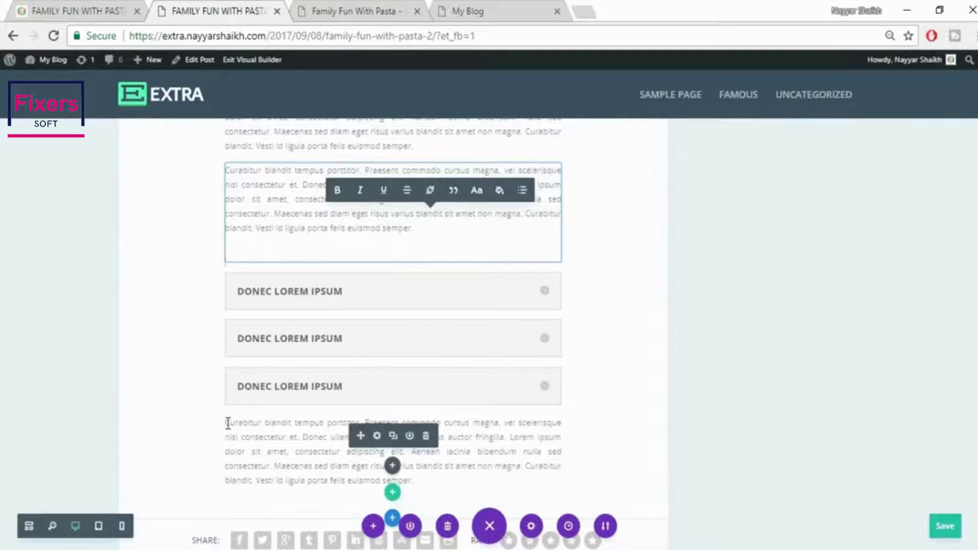
{"action": "left_click", "coordinate": [258, 464]}
{"action": "key", "text": "Return"}
{"action": "key", "text": "Return"}
{"action": "key", "text": "Return"}
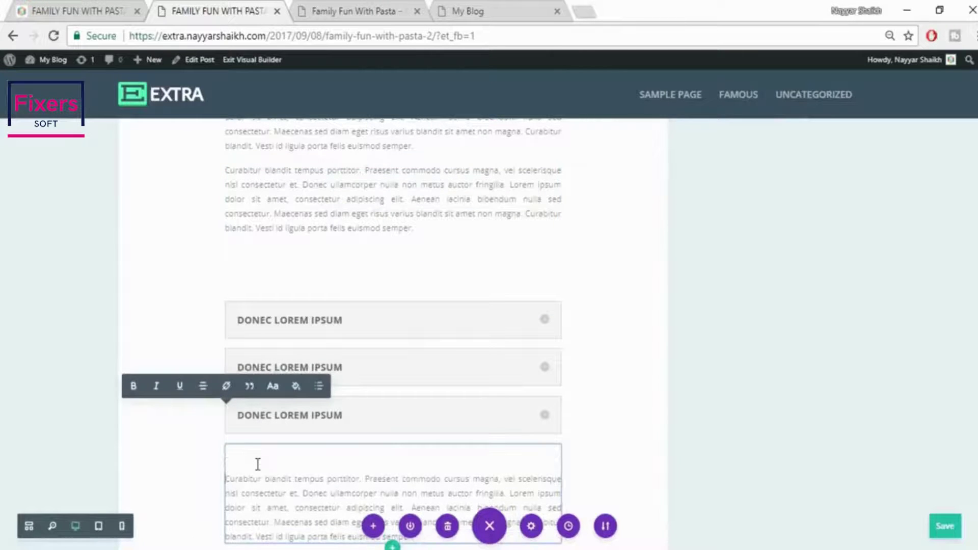
{"action": "left_click", "coordinate": [739, 427]}
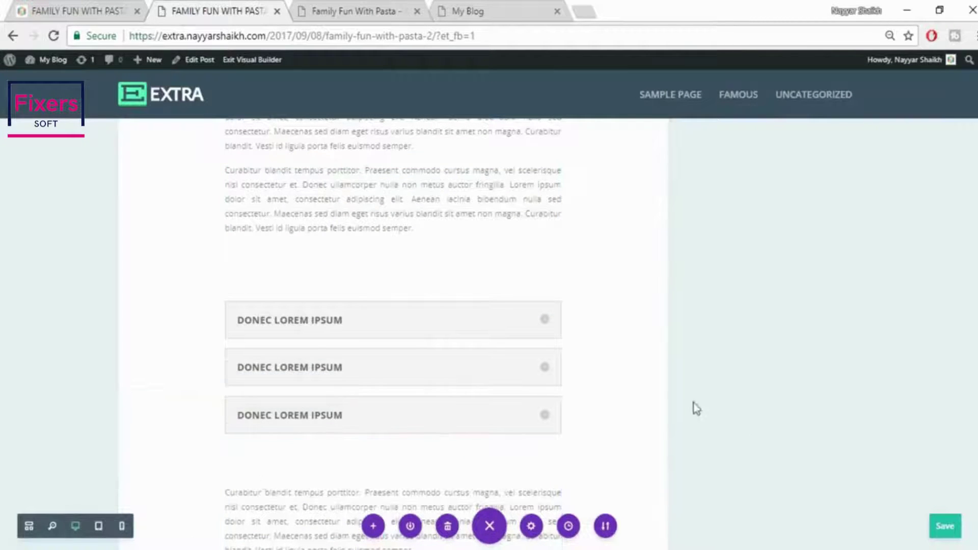
Scroll to the top, save the Family Fun With Pasta post with Ctrl+S, and review the page
{"action": "scroll", "coordinate": [459, 377], "scroll_direction": "down", "scroll_amount": 2}
{"action": "scroll", "coordinate": [489, 372], "scroll_direction": "up", "scroll_amount": 10}
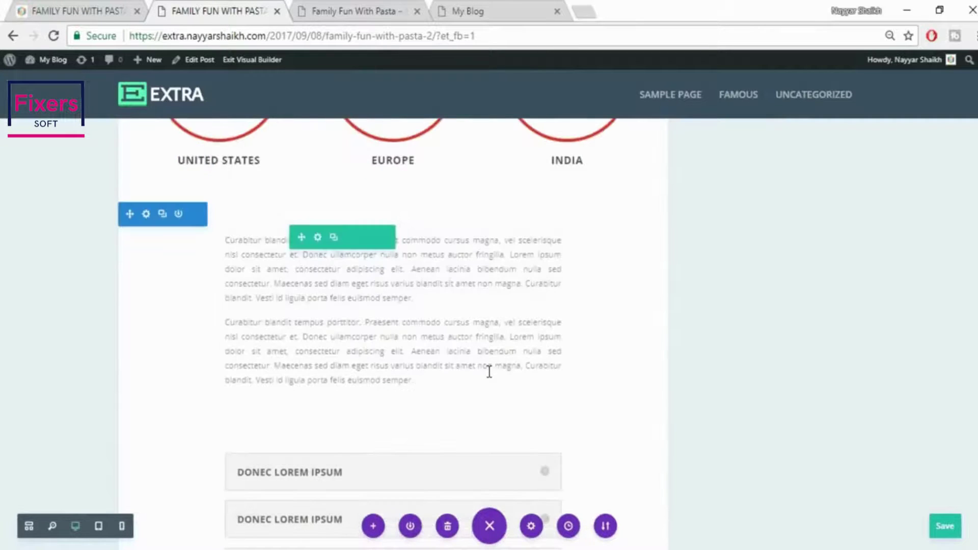
{"action": "scroll", "coordinate": [810, 386], "scroll_direction": "up", "scroll_amount": 10}
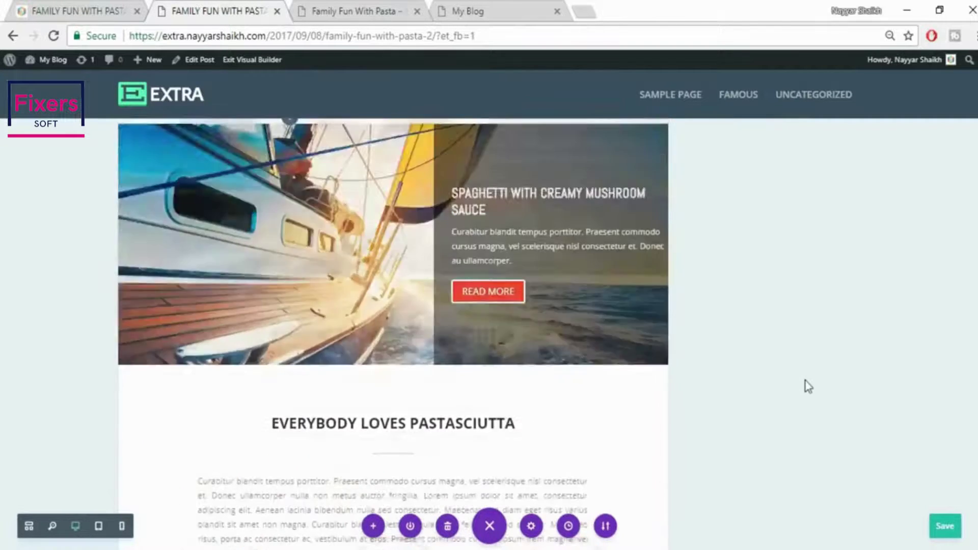
{"action": "scroll", "coordinate": [805, 389], "scroll_direction": "up", "scroll_amount": 10}
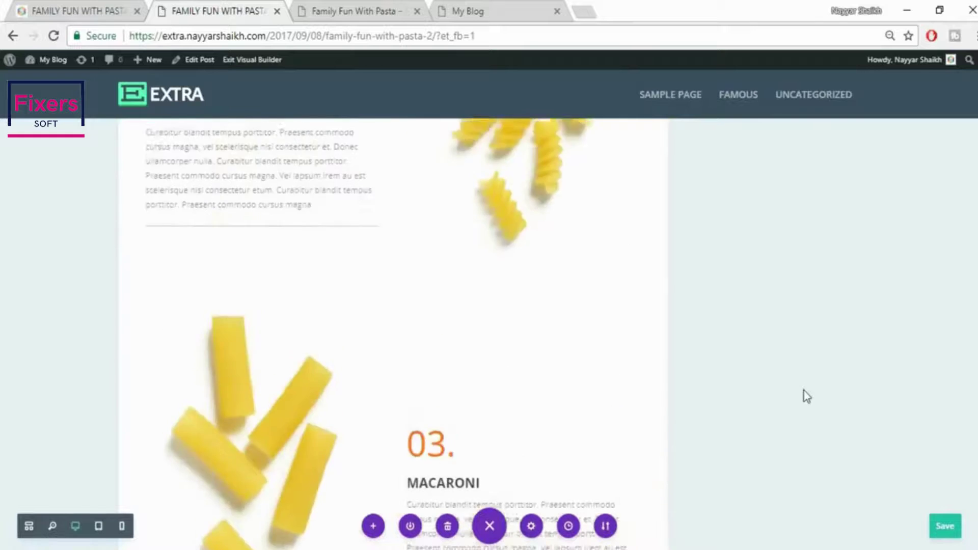
{"action": "scroll", "coordinate": [807, 398], "scroll_direction": "up", "scroll_amount": 5}
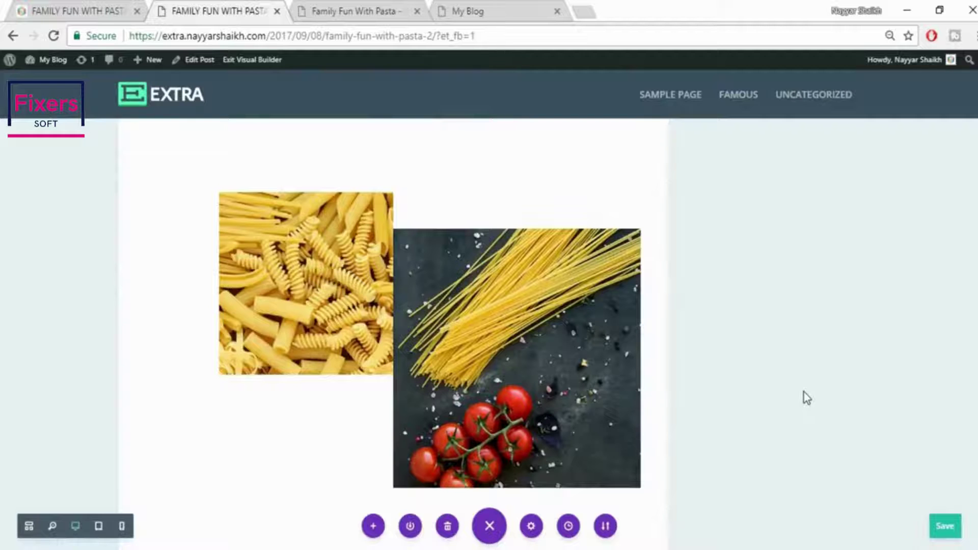
{"action": "scroll", "coordinate": [807, 398], "scroll_direction": "up", "scroll_amount": 10}
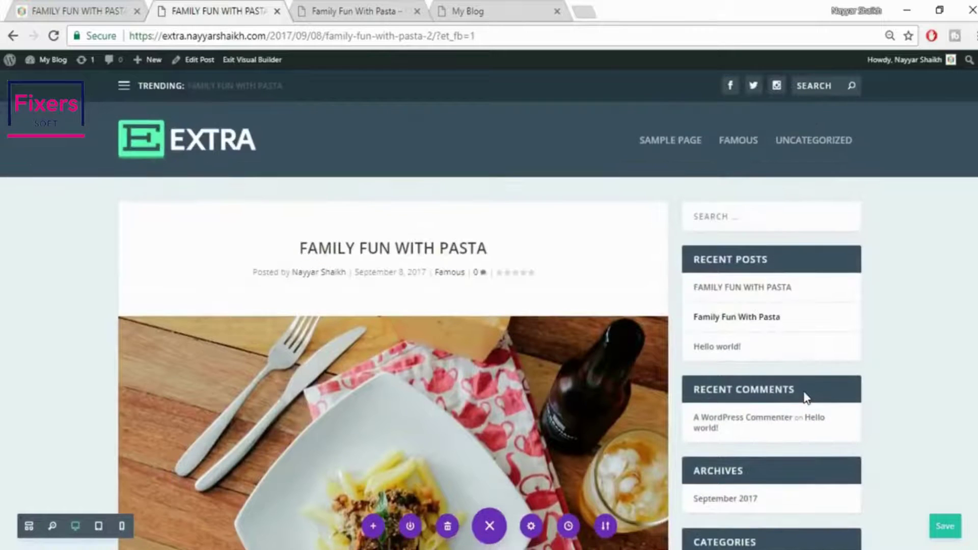
{"action": "key", "text": "ctrl+s"}
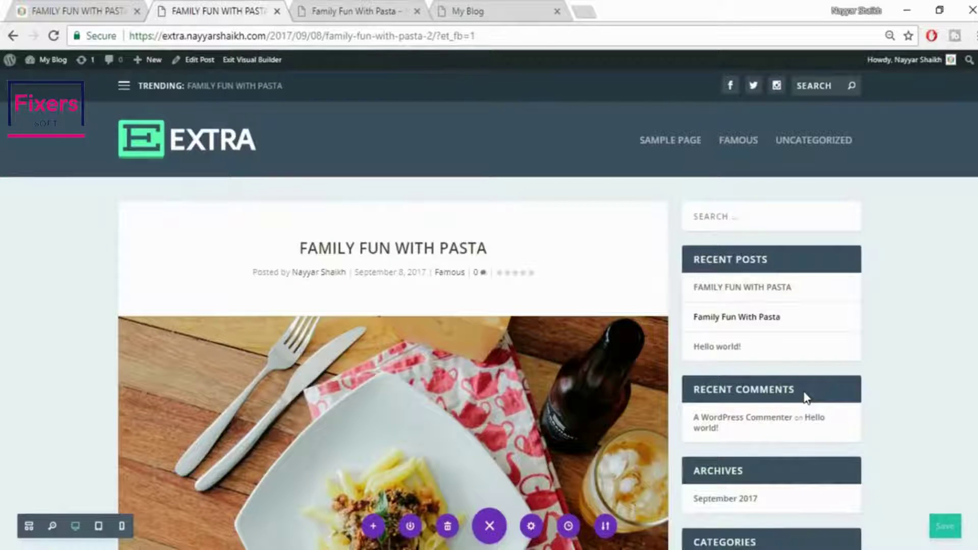
{"action": "key", "text": "ctrl+s"}
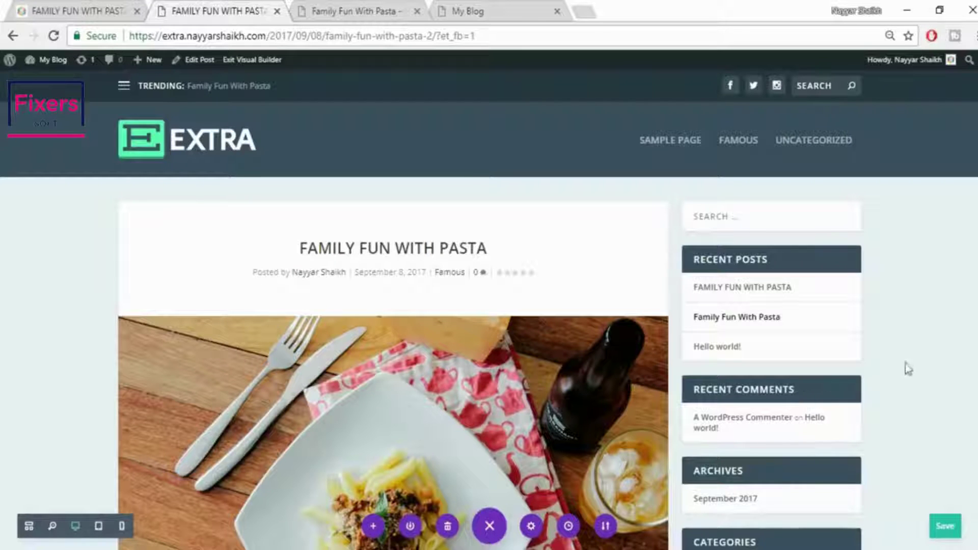
{"action": "scroll", "coordinate": [909, 370], "scroll_direction": "down", "scroll_amount": 10}
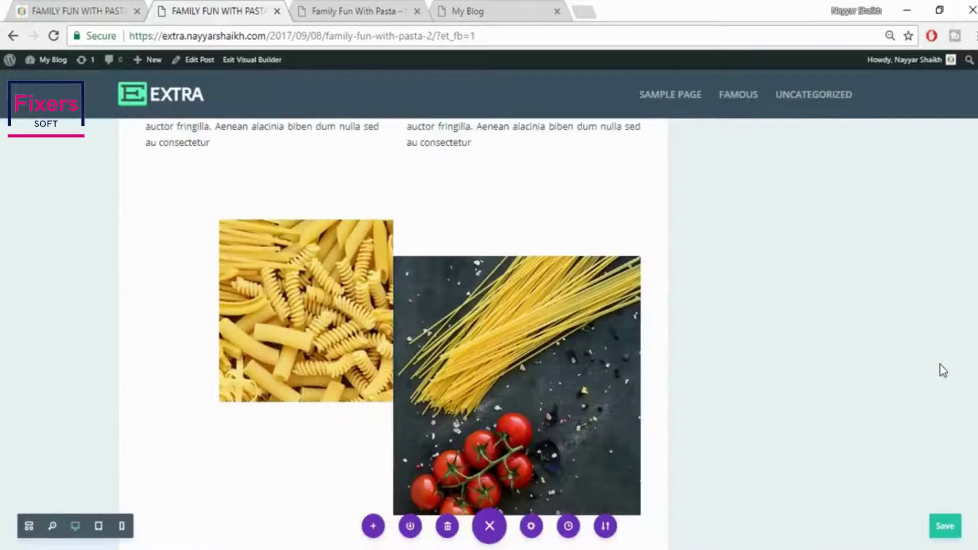
{"action": "scroll", "coordinate": [393, 332], "scroll_direction": "down", "scroll_amount": 15}
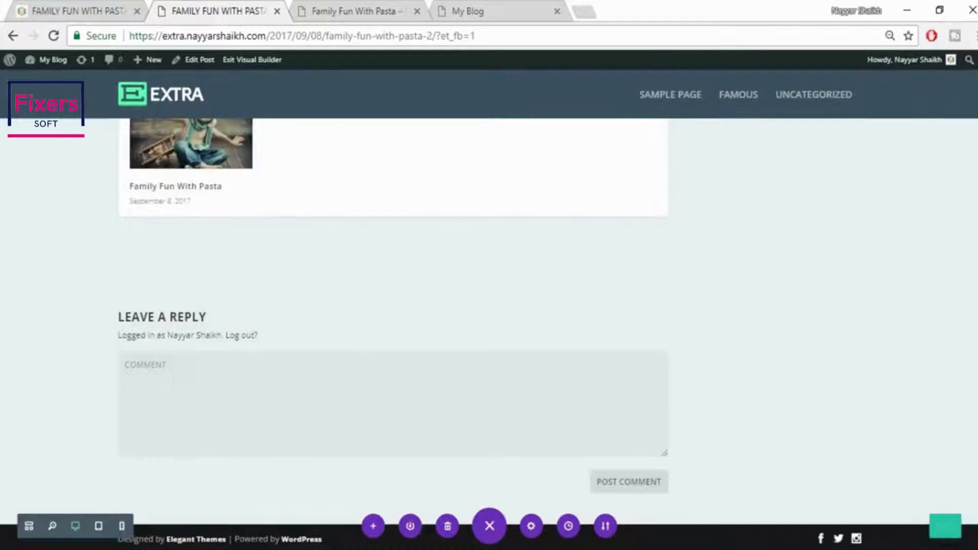
{"action": "scroll", "coordinate": [393, 331], "scroll_direction": "up", "scroll_amount": 20}
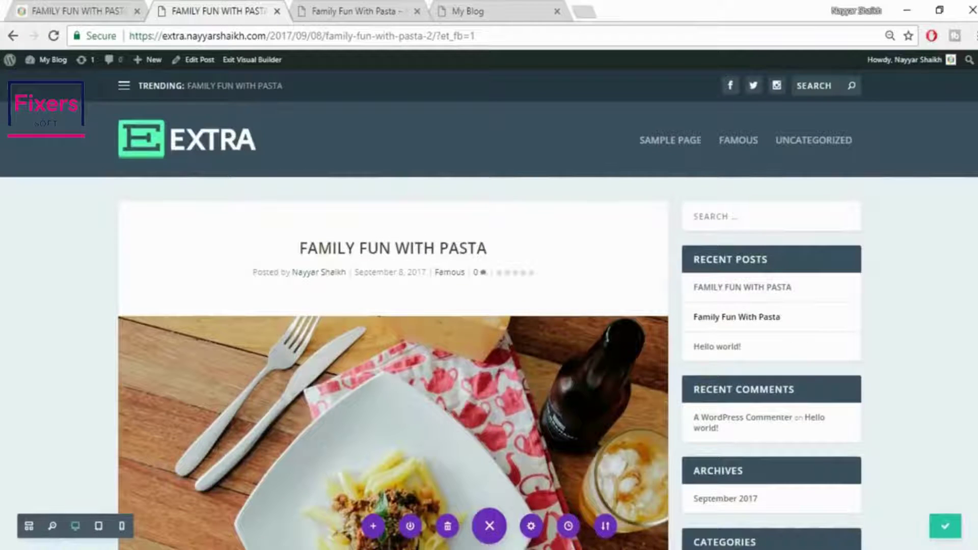
Open the A Guide to Spices example post in the first tab, then return to the builder tab
{"action": "left_click", "coordinate": [102, 11]}
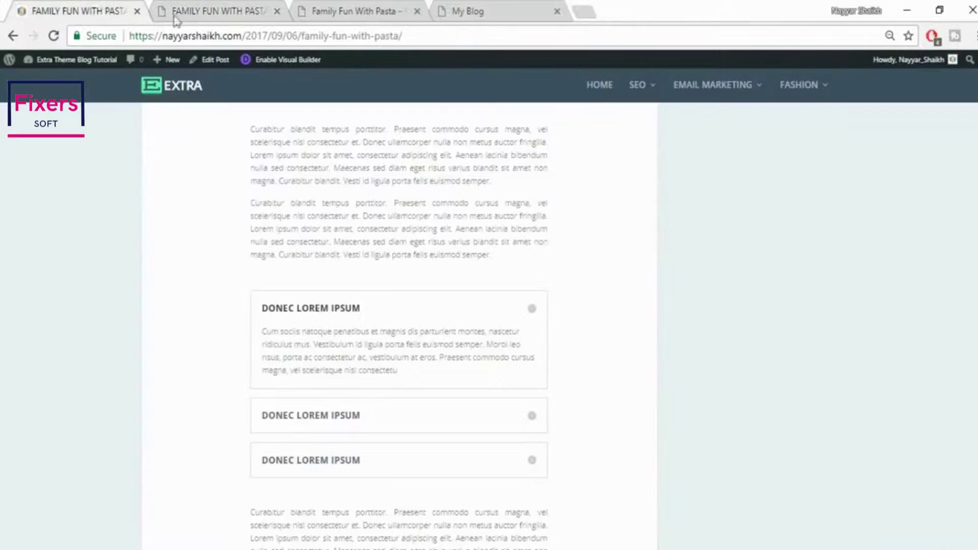
{"action": "scroll", "coordinate": [520, 437], "scroll_direction": "up", "scroll_amount": 15}
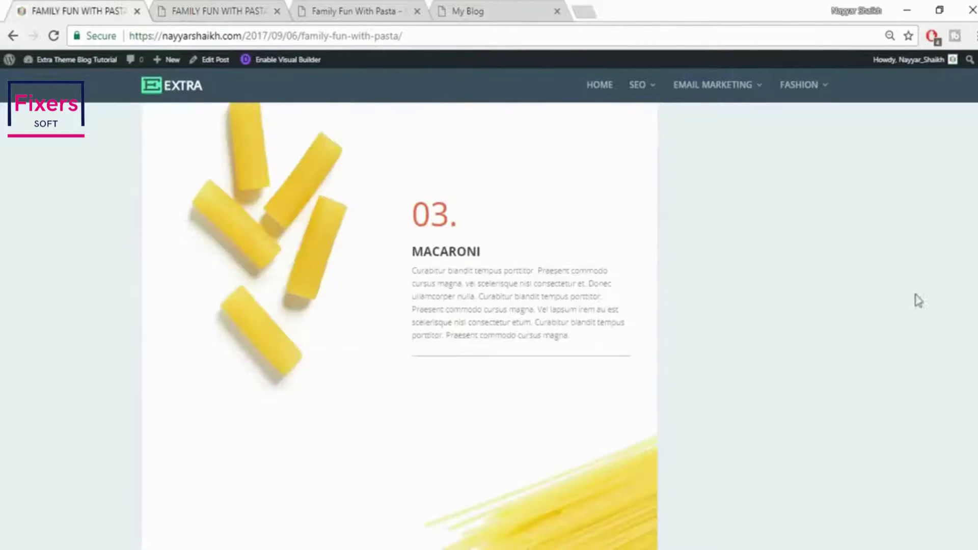
{"action": "scroll", "coordinate": [520, 437], "scroll_direction": "up", "scroll_amount": 10}
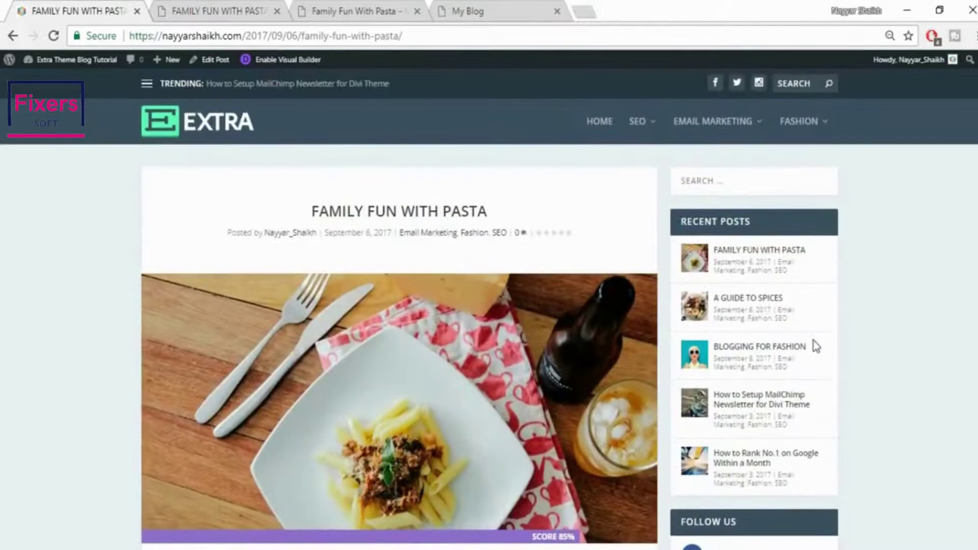
{"action": "left_click", "coordinate": [755, 303]}
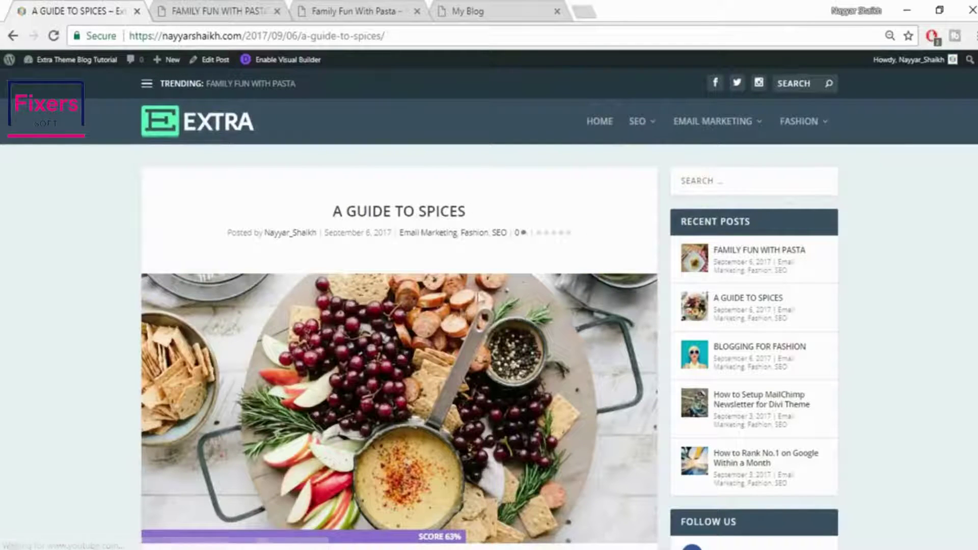
{"action": "left_click", "coordinate": [214, 7]}
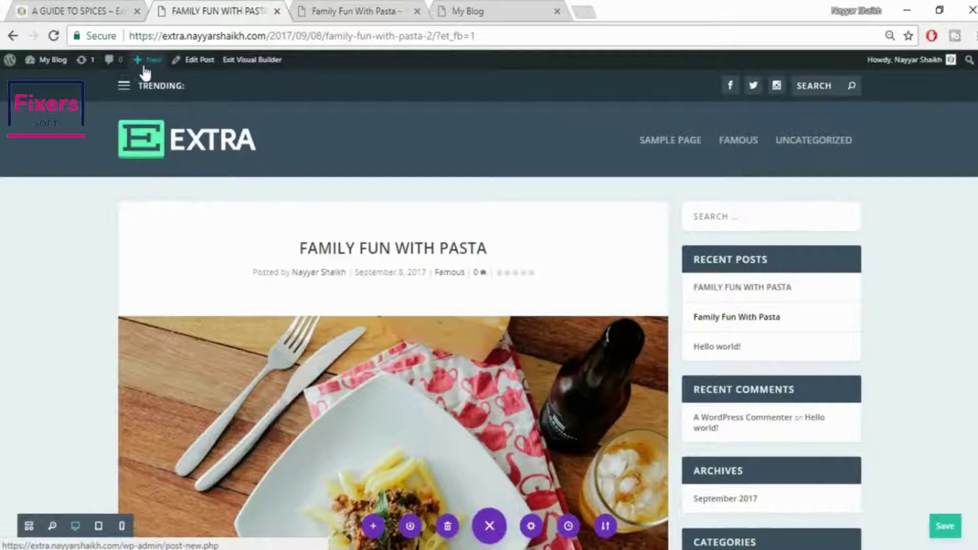
{"action": "mouse_move", "coordinate": [146, 72]}
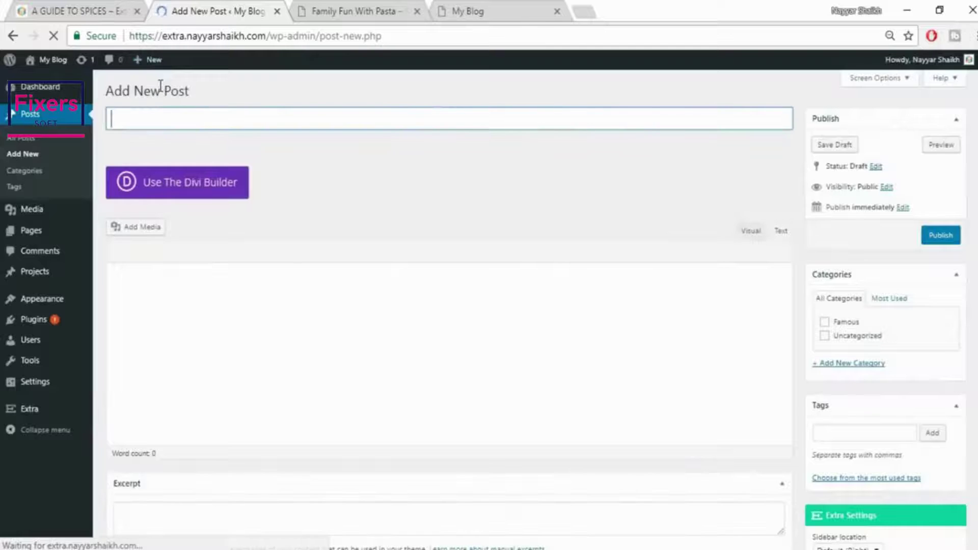
Copy the title A GUIDE TO SPICES from the live post into the new post's title
{"action": "left_click", "coordinate": [76, 11]}
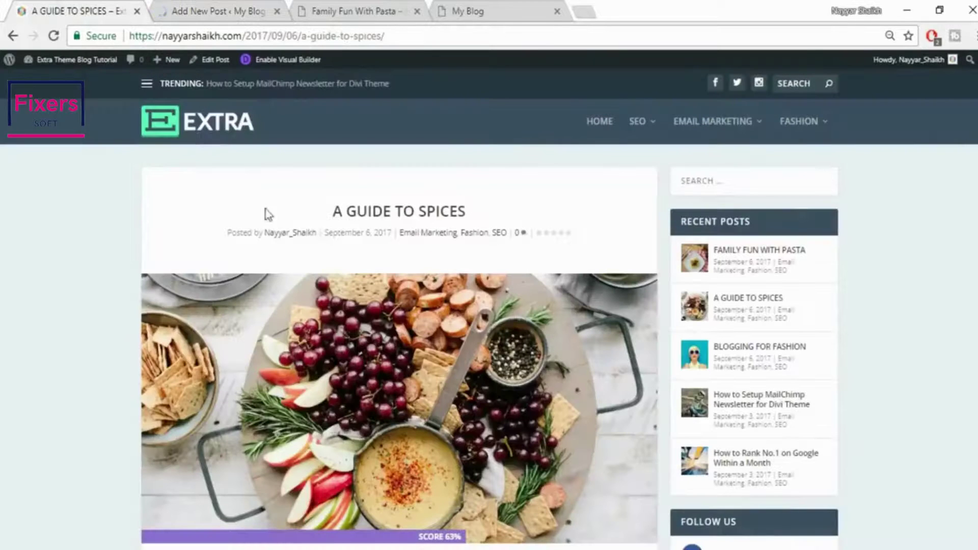
{"action": "triple_click", "coordinate": [412, 211]}
{"action": "key", "text": "ctrl+c"}
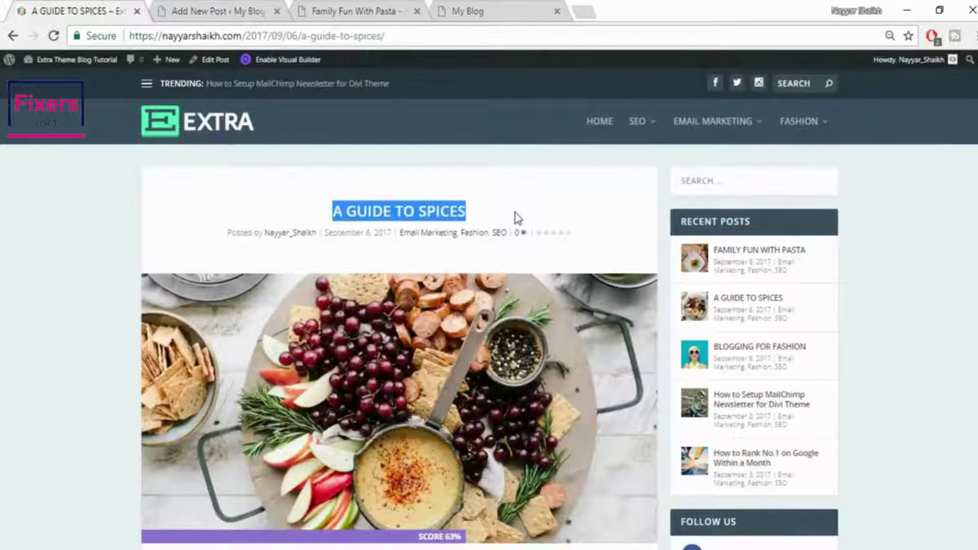
{"action": "left_click", "coordinate": [173, 9]}
{"action": "left_click", "coordinate": [164, 124]}
{"action": "key", "text": "ctrl+v"}
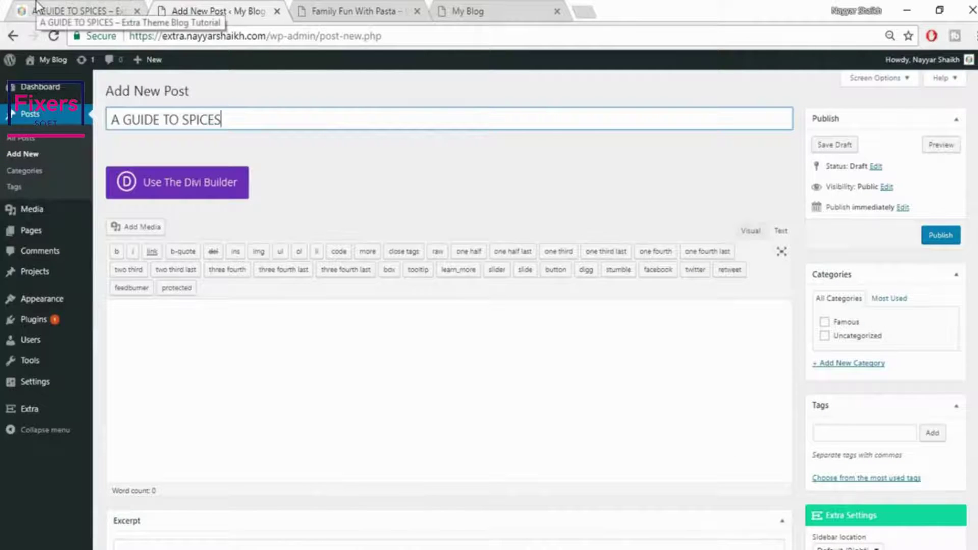
Tick the Famous category and create a new Spices category for the post
{"action": "left_click", "coordinate": [840, 322]}
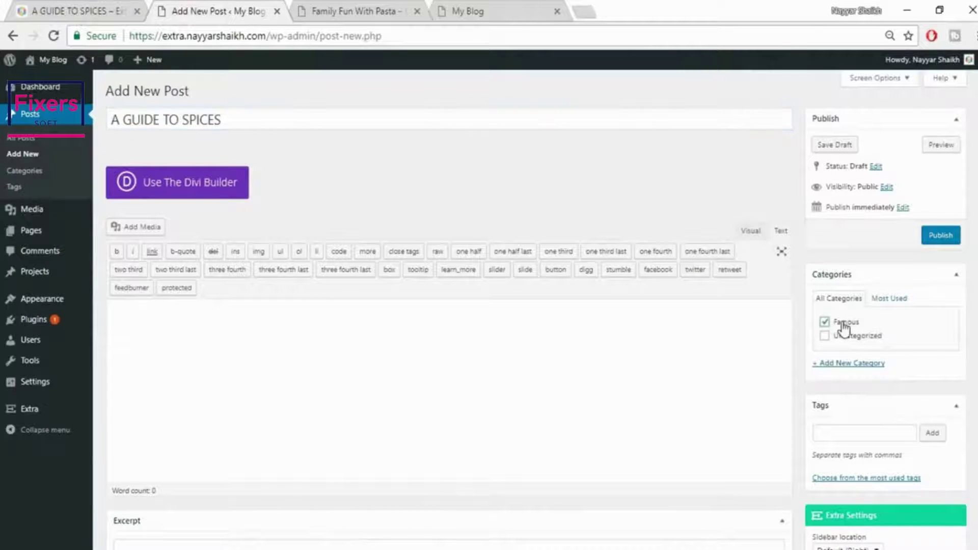
{"action": "left_click", "coordinate": [866, 364]}
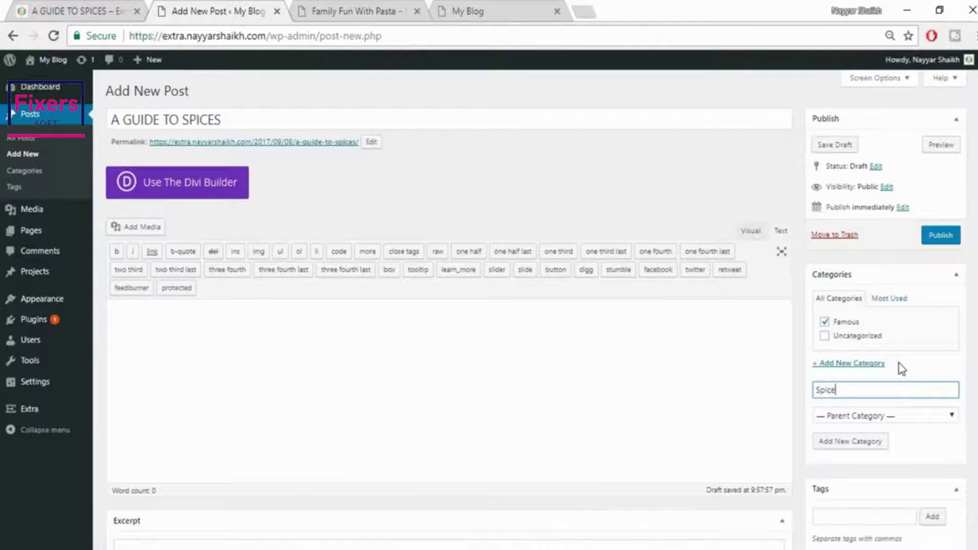
{"action": "type", "text": "Spices"}
{"action": "left_click", "coordinate": [867, 444]}
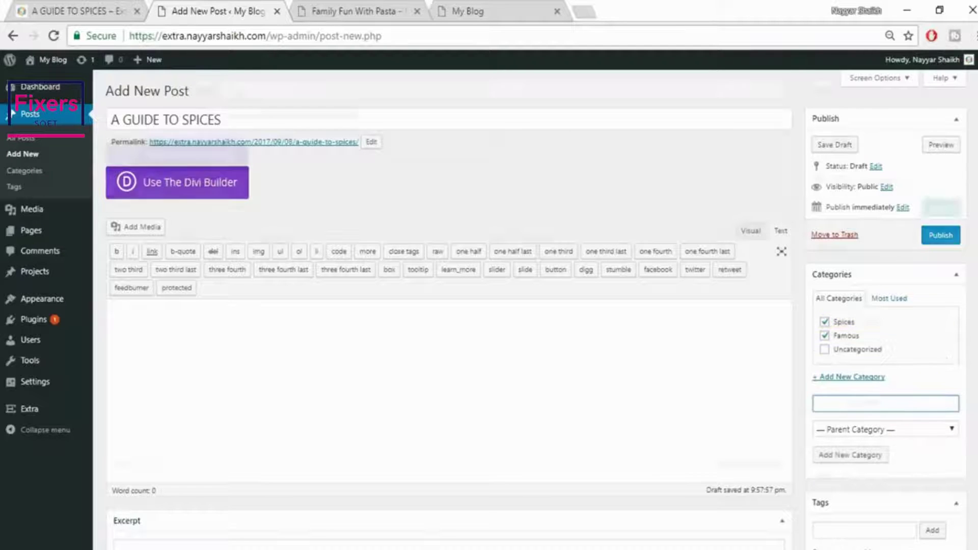
{"action": "scroll", "coordinate": [490, 306], "scroll_direction": "down", "scroll_amount": 3}
{"action": "scroll", "coordinate": [449, 306], "scroll_direction": "down", "scroll_amount": 8}
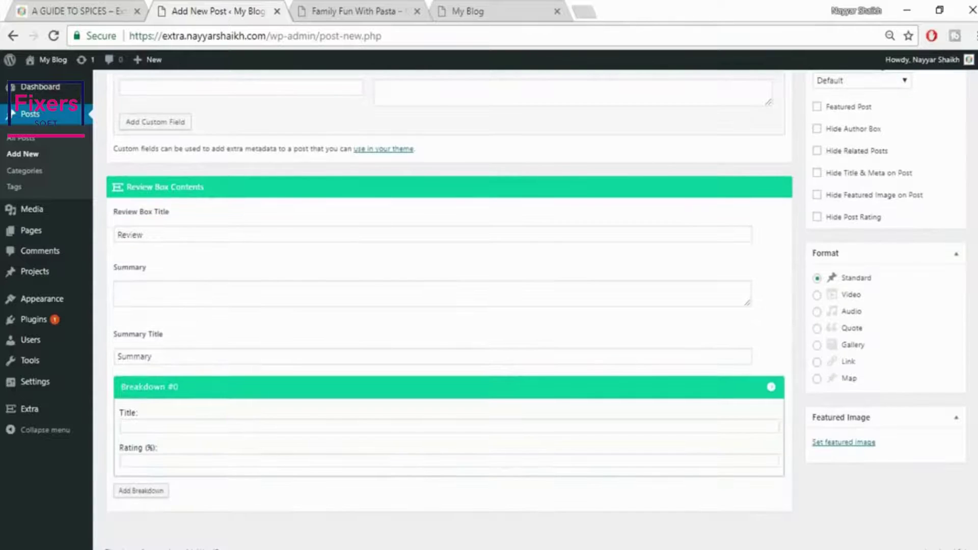
Upload the brooke-lark-200721 food platter image and set it as the featured image
{"action": "left_click", "coordinate": [850, 445]}
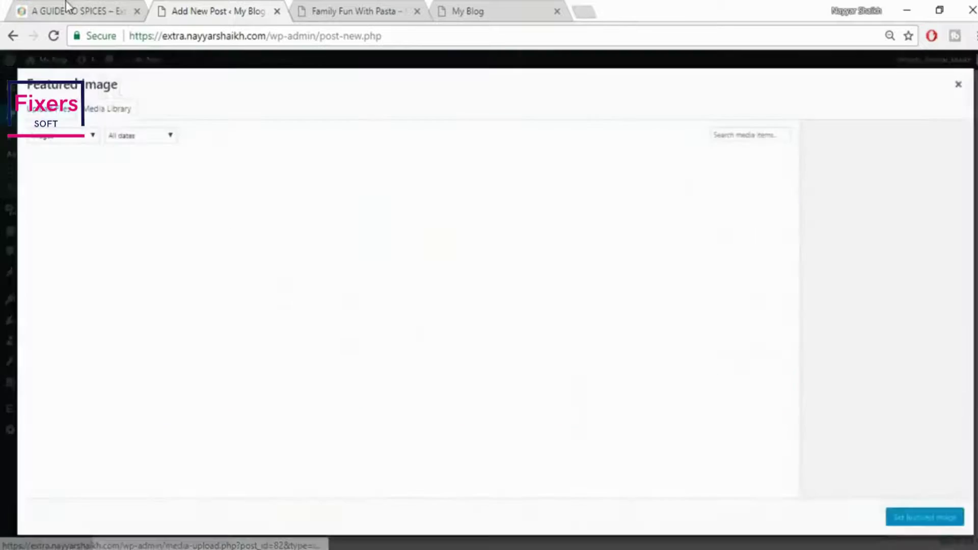
{"action": "left_click", "coordinate": [66, 7]}
{"action": "scroll", "coordinate": [394, 381], "scroll_direction": "down", "scroll_amount": 3}
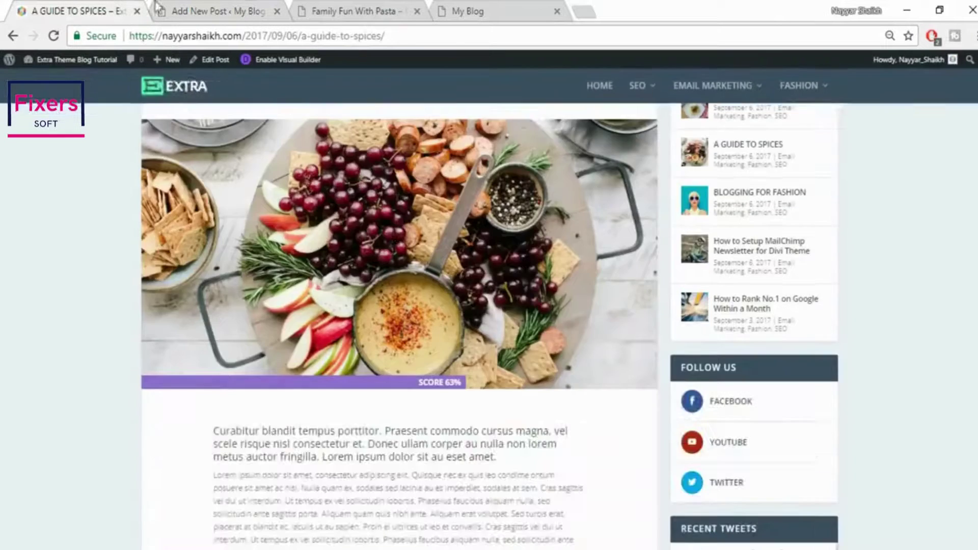
{"action": "left_click", "coordinate": [204, 2]}
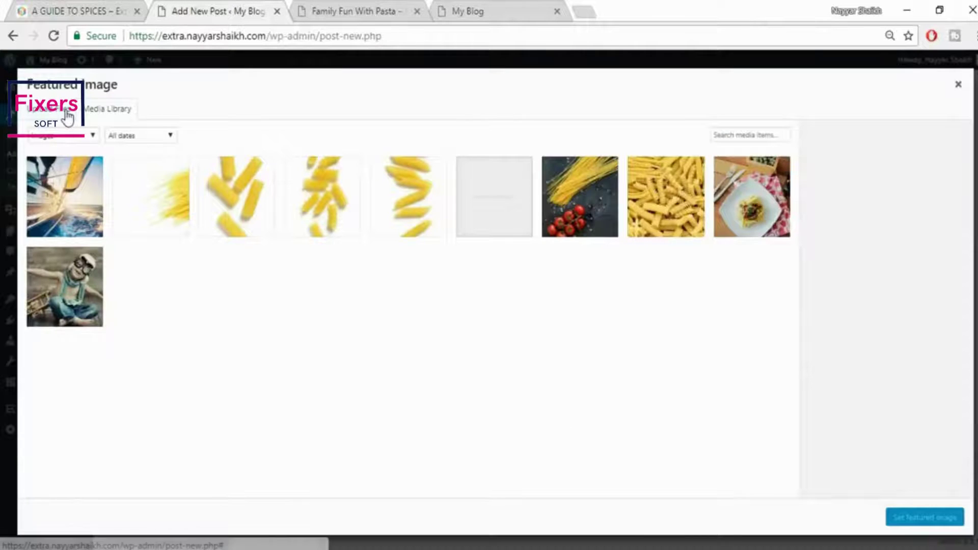
{"action": "left_click", "coordinate": [67, 116]}
{"action": "left_click", "coordinate": [487, 300]}
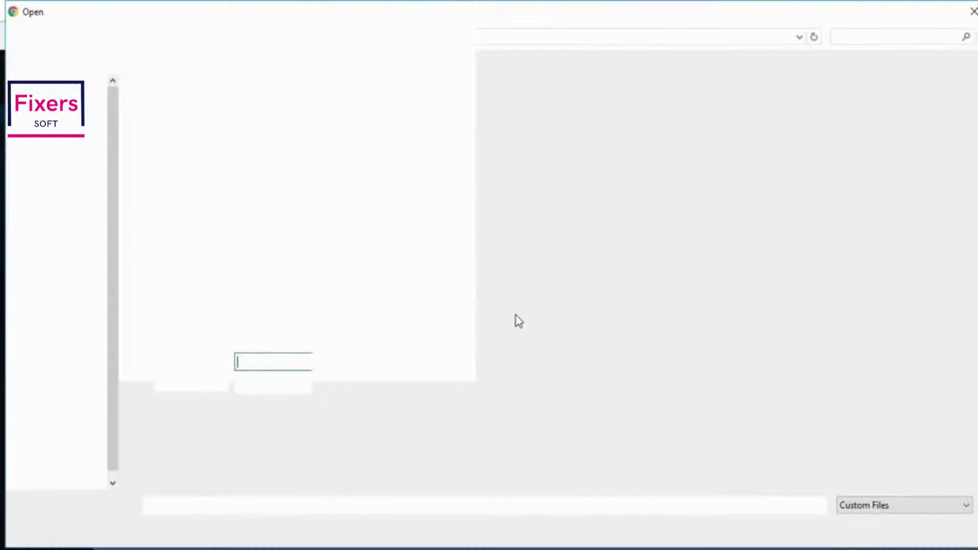
{"action": "scroll", "coordinate": [589, 366], "scroll_direction": "down", "scroll_amount": 3}
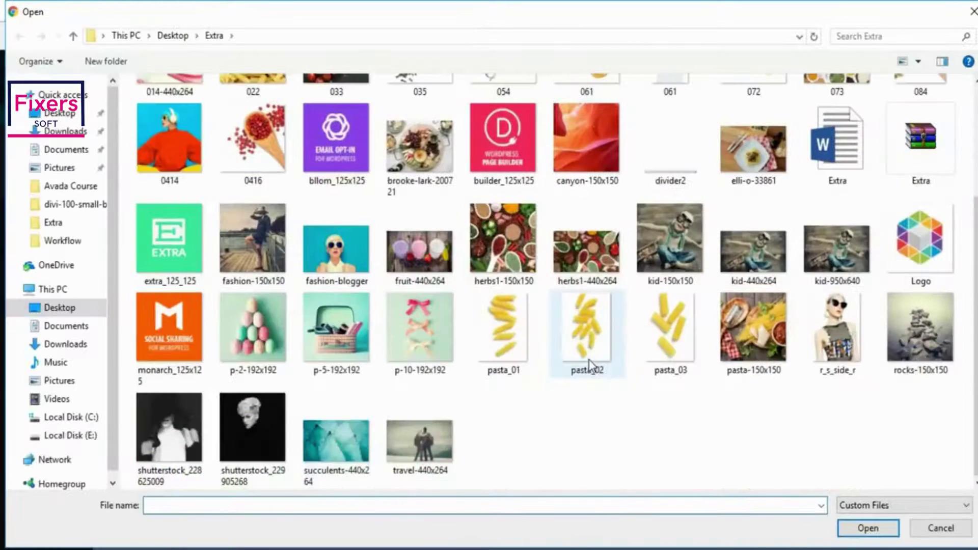
{"action": "left_click", "coordinate": [763, 320]}
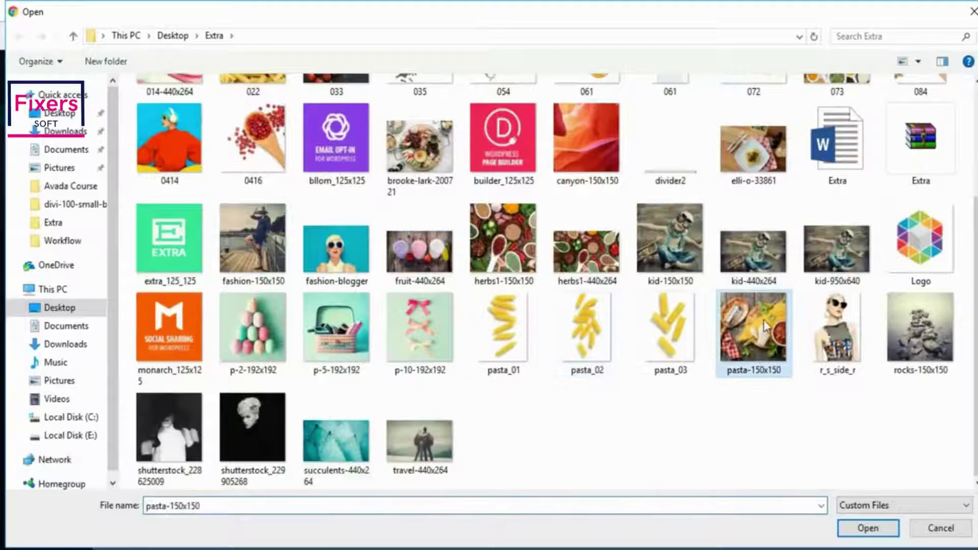
{"action": "left_click", "coordinate": [590, 269]}
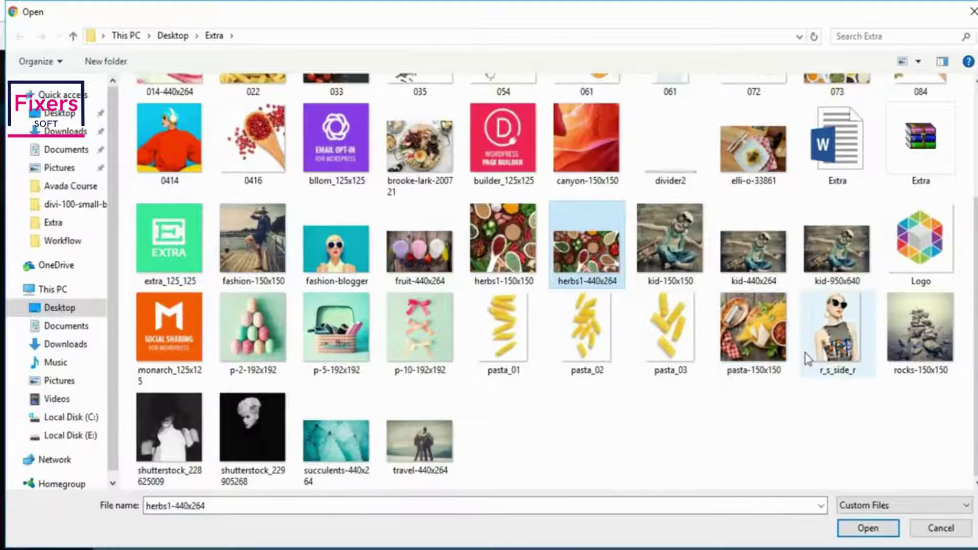
{"action": "scroll", "coordinate": [808, 360], "scroll_direction": "up", "scroll_amount": 3}
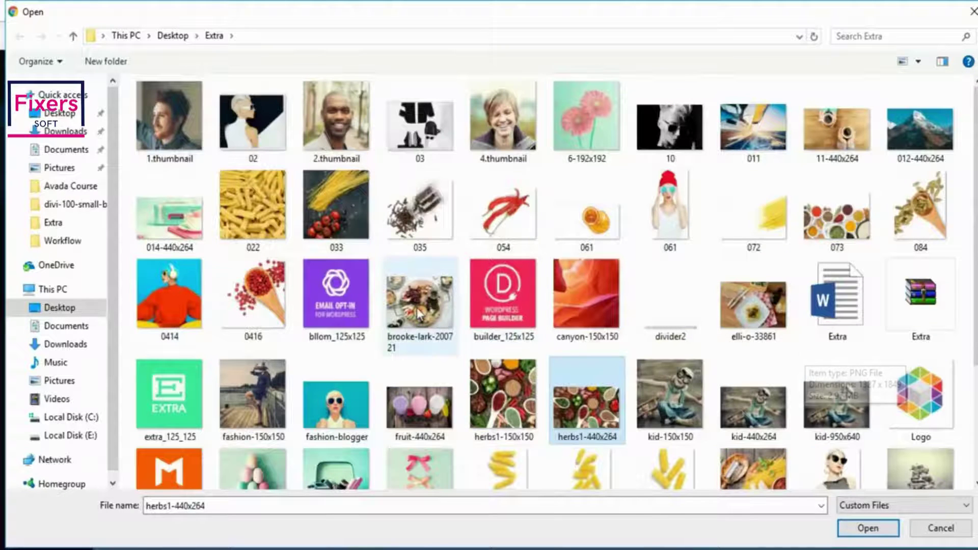
{"action": "left_click", "coordinate": [437, 342]}
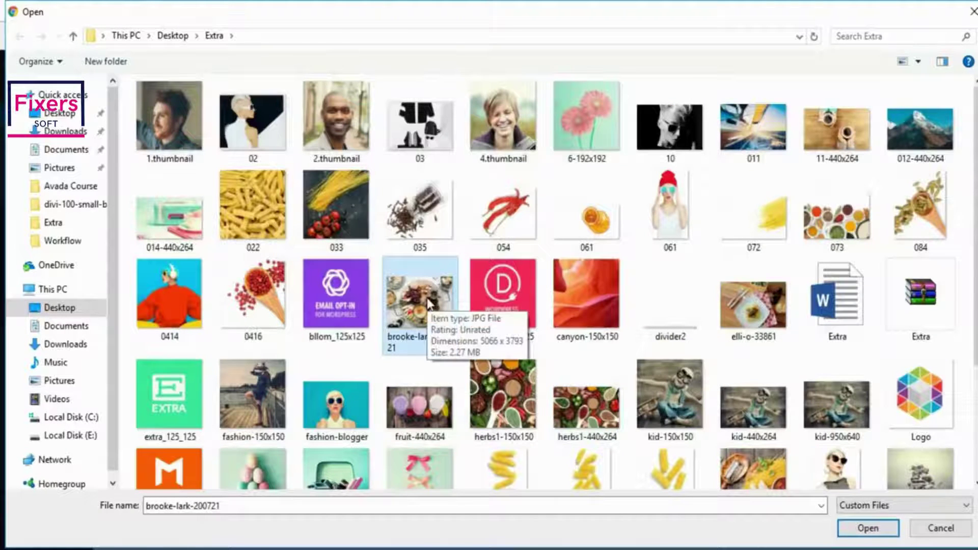
{"action": "left_click", "coordinate": [868, 528]}
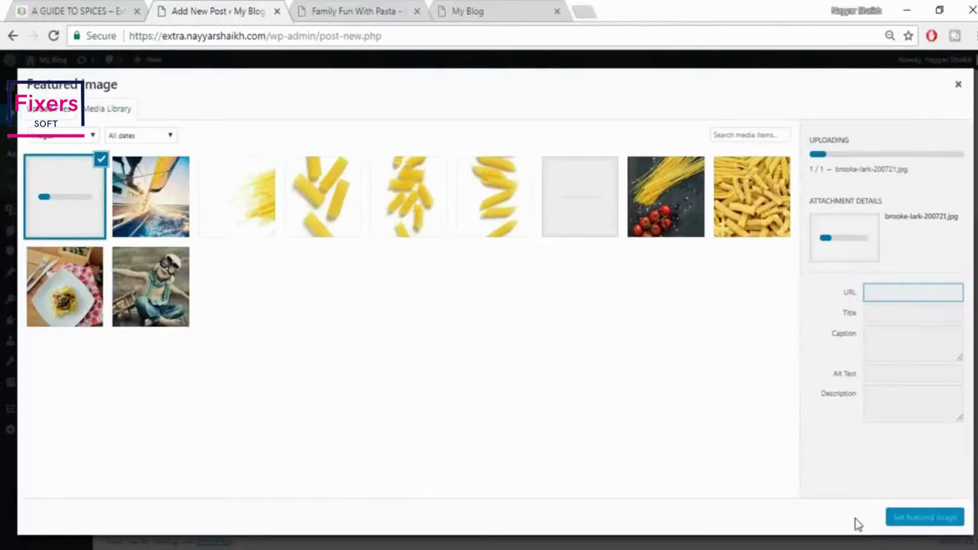
{"action": "left_click", "coordinate": [933, 517]}
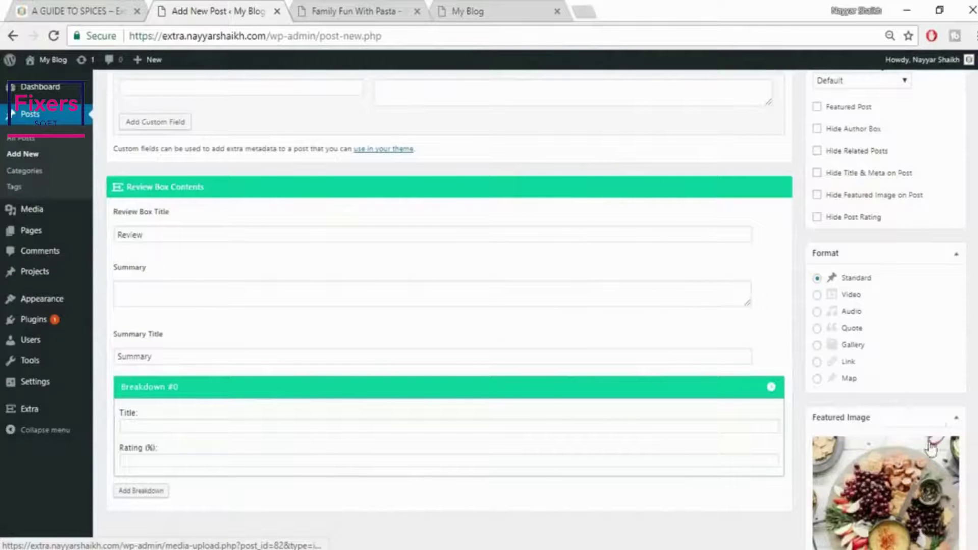
Publish the post and switch it to the Divi Builder
{"action": "scroll", "coordinate": [931, 451], "scroll_direction": "up", "scroll_amount": 1}
{"action": "scroll", "coordinate": [448, 306], "scroll_direction": "up", "scroll_amount": 15}
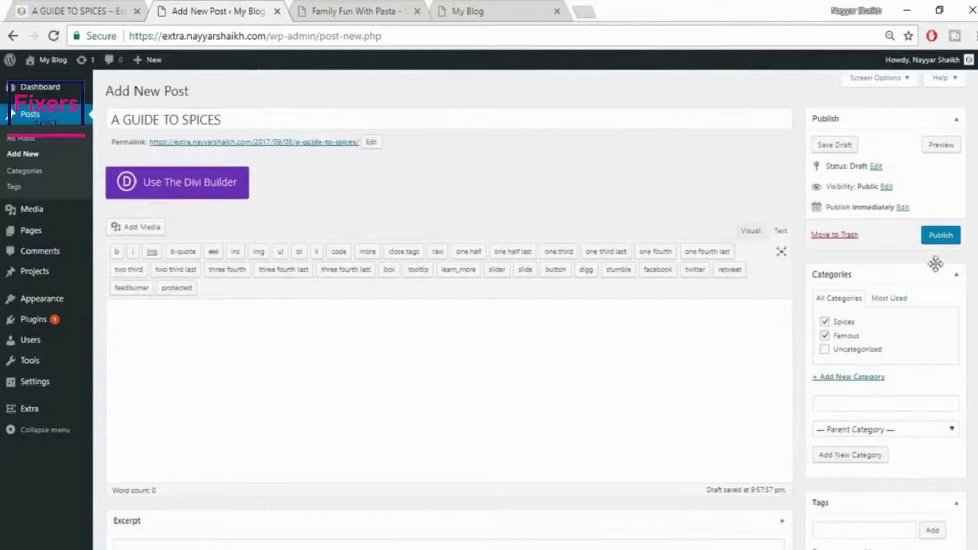
{"action": "left_click", "coordinate": [946, 242]}
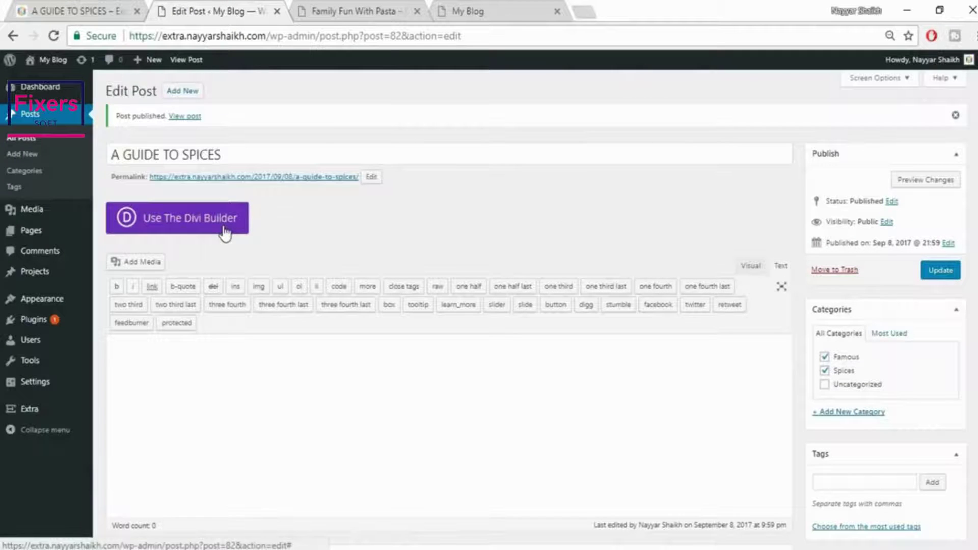
{"action": "left_click", "coordinate": [224, 233]}
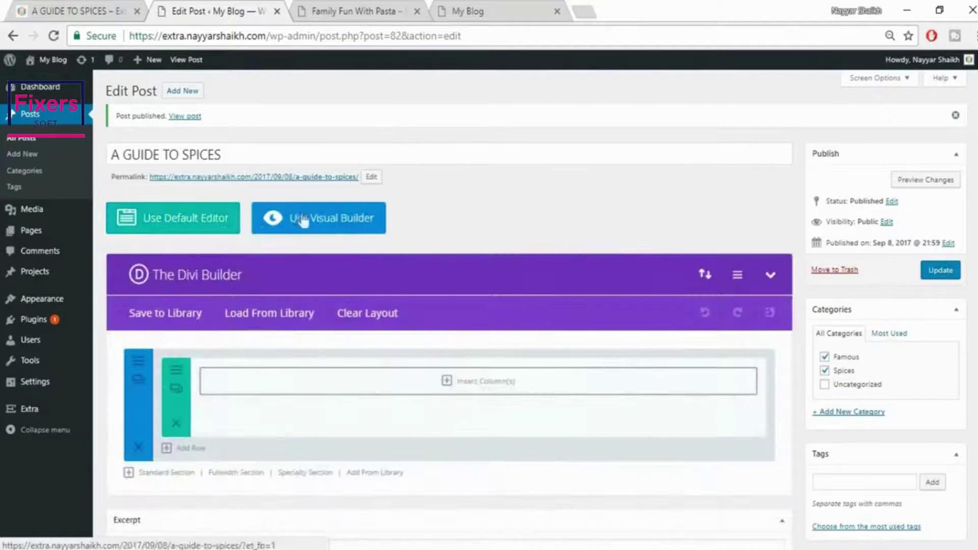
Open the post in the visual builder and review the original post's intro paragraph
{"action": "left_click", "coordinate": [359, 224]}
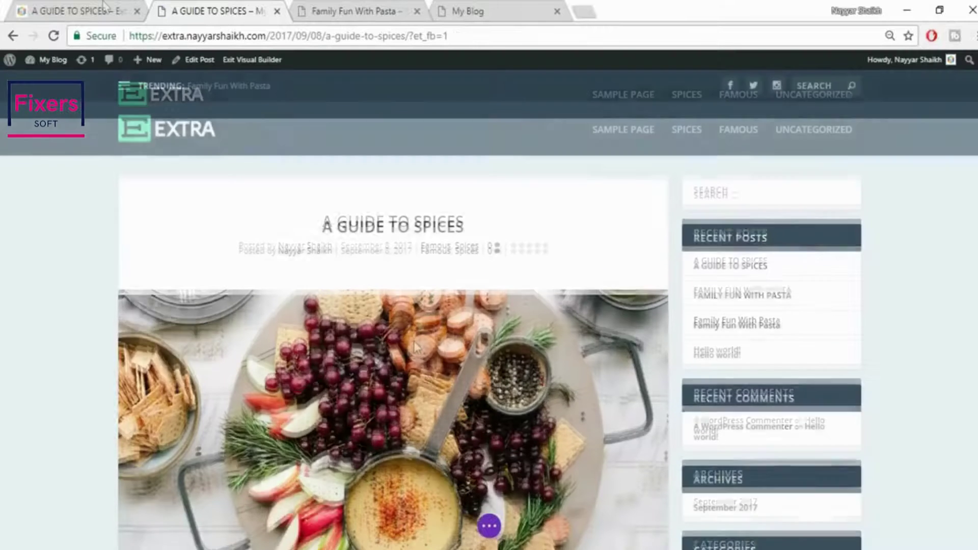
{"action": "scroll", "coordinate": [363, 285], "scroll_direction": "down", "scroll_amount": 5}
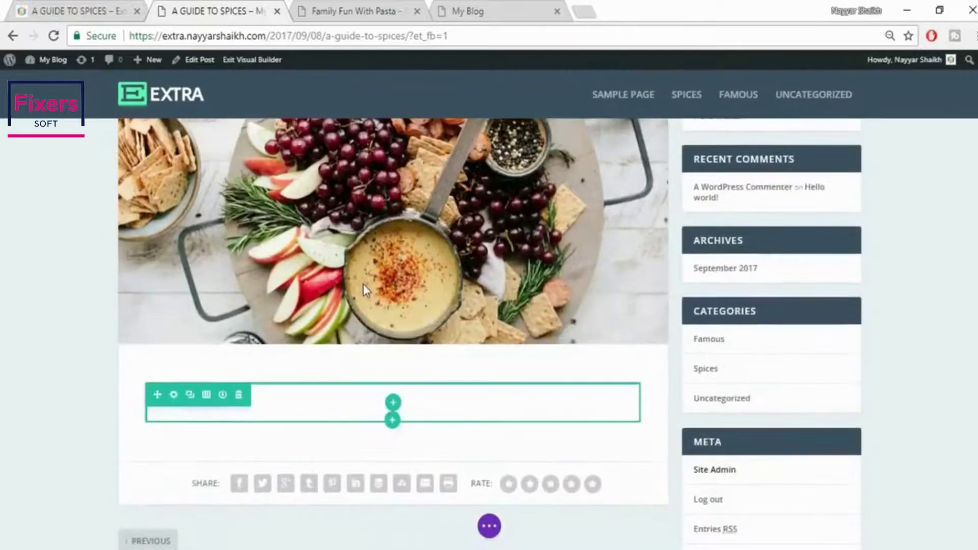
{"action": "scroll", "coordinate": [363, 284], "scroll_direction": "down", "scroll_amount": 3}
{"action": "left_click", "coordinate": [82, 10]}
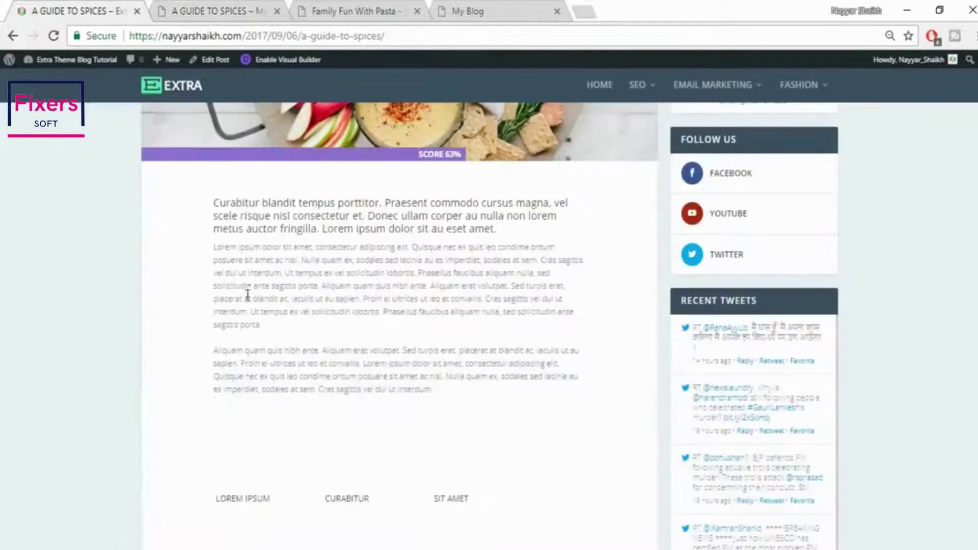
{"action": "scroll", "coordinate": [247, 294], "scroll_direction": "up", "scroll_amount": 4}
{"action": "scroll", "coordinate": [247, 294], "scroll_direction": "down", "scroll_amount": 3}
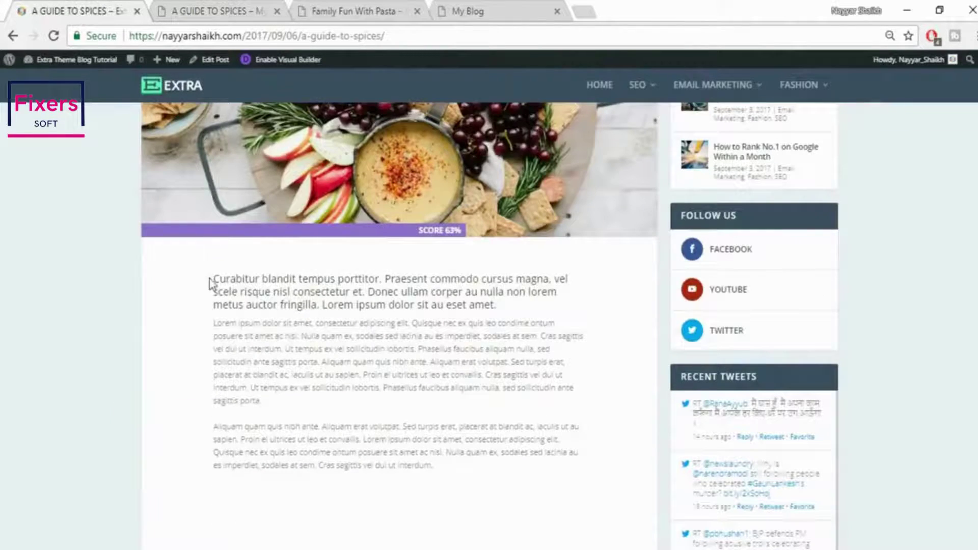
{"action": "left_click_drag", "start_coordinate": [211, 284], "coordinate": [553, 308]}
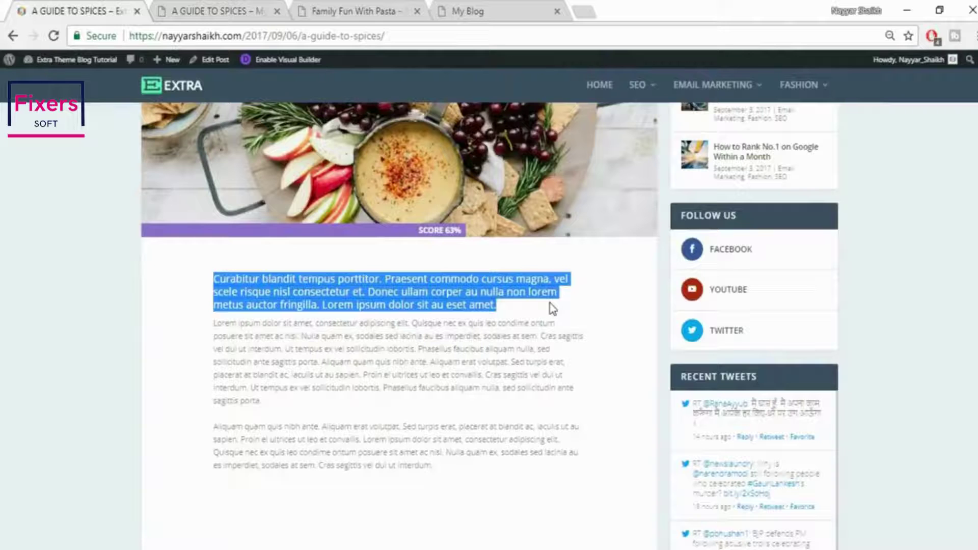
{"action": "left_click", "coordinate": [548, 345]}
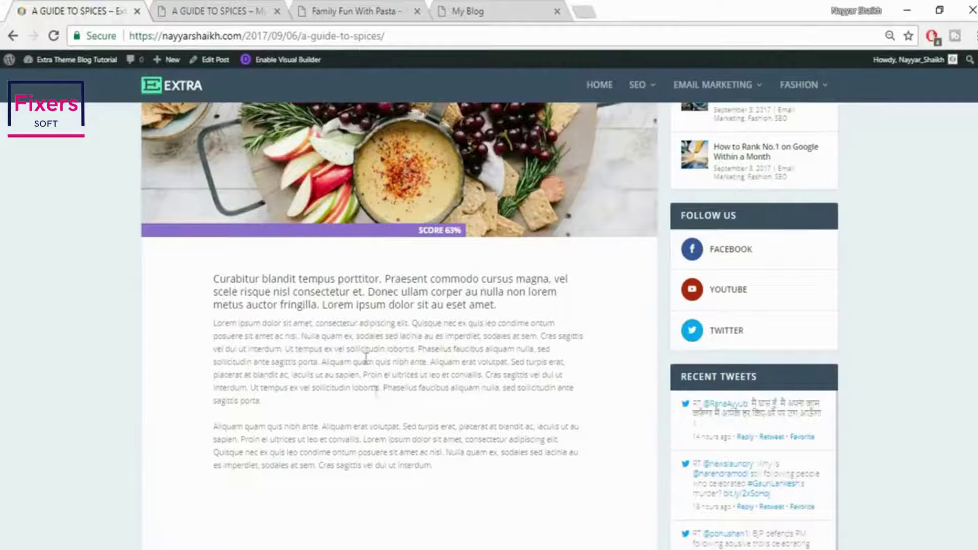
{"action": "left_click", "coordinate": [220, 7]}
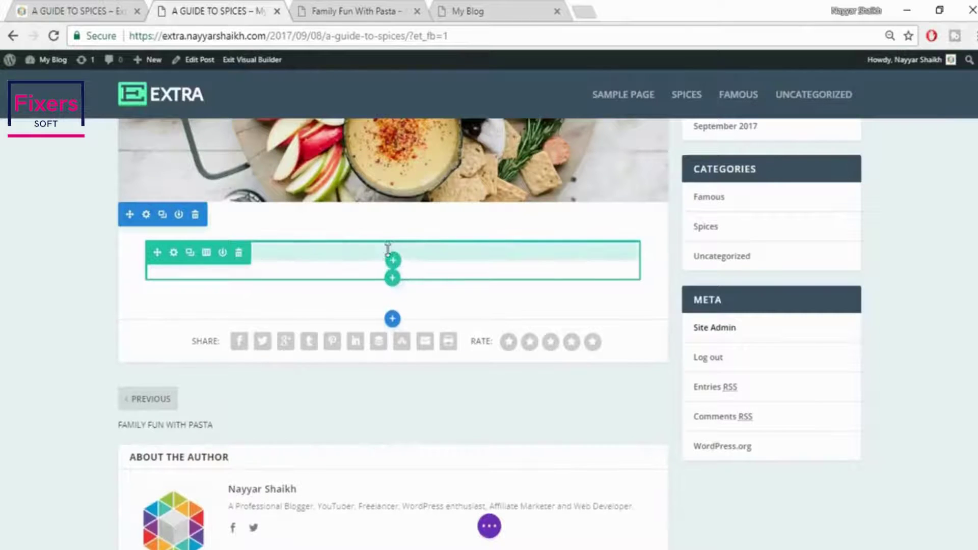
Pad the empty row, give it one full-width column, and add a Text module
{"action": "left_click_drag", "start_coordinate": [394, 260], "coordinate": [400, 269]}
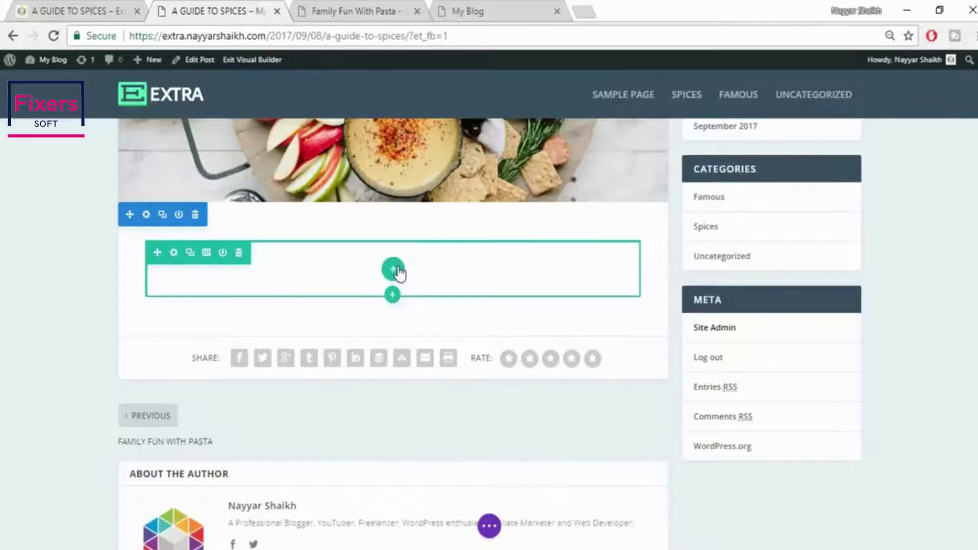
{"action": "left_click", "coordinate": [398, 272]}
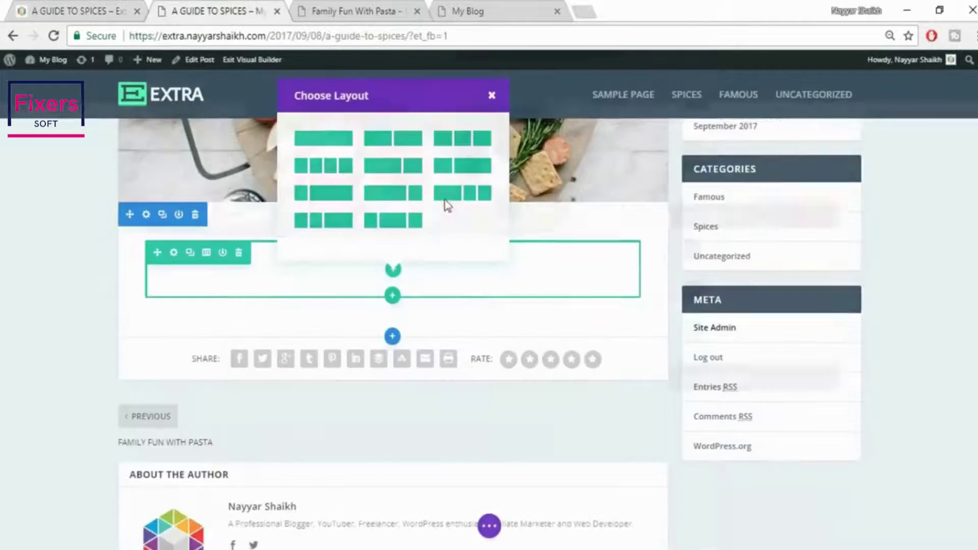
{"action": "left_click", "coordinate": [319, 138]}
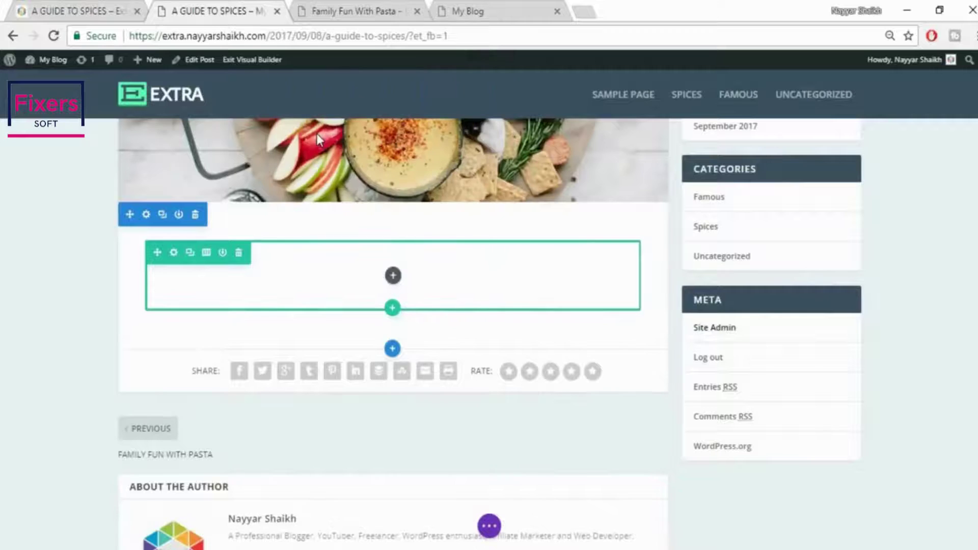
{"action": "left_click", "coordinate": [395, 277]}
{"action": "type", "text": "te"}
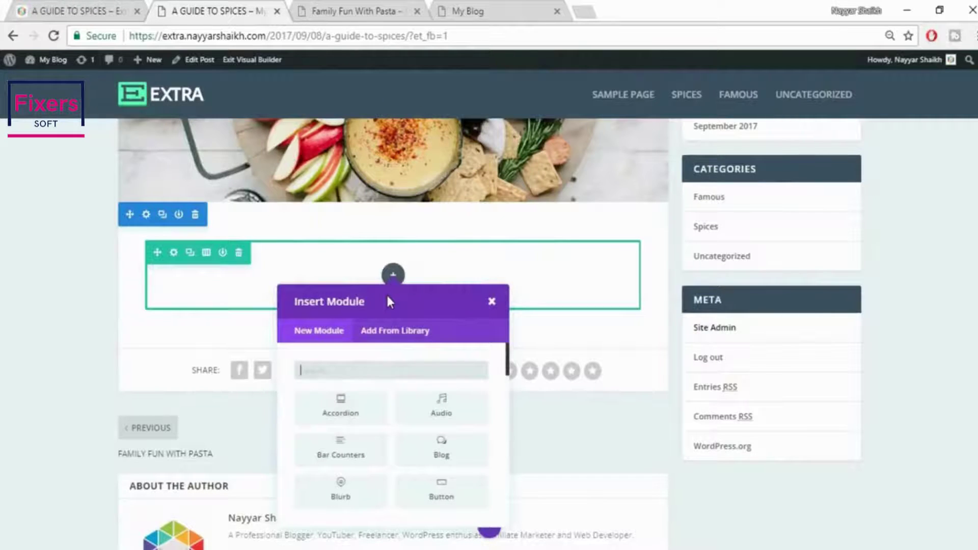
{"action": "type", "text": "x"}
{"action": "left_click", "coordinate": [362, 408]}
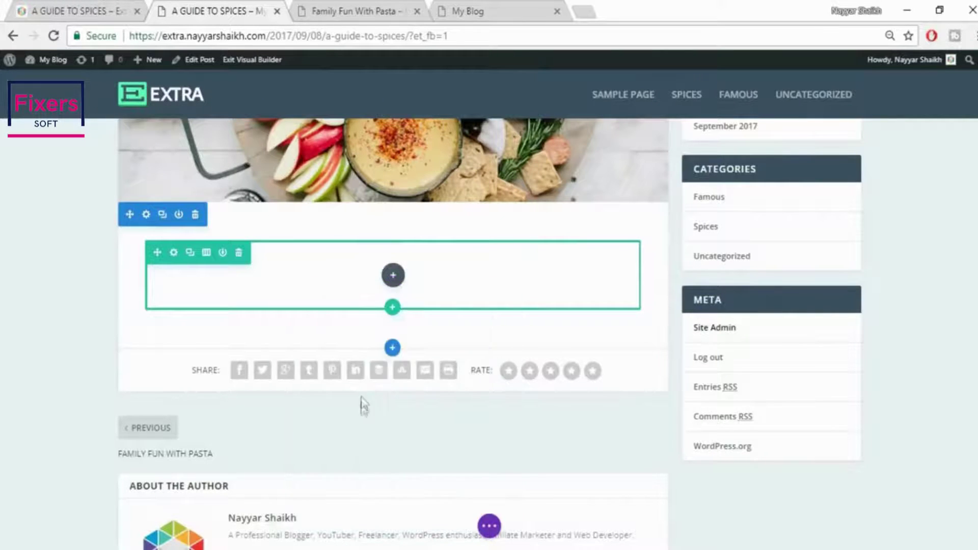
{"action": "left_click", "coordinate": [869, 298]}
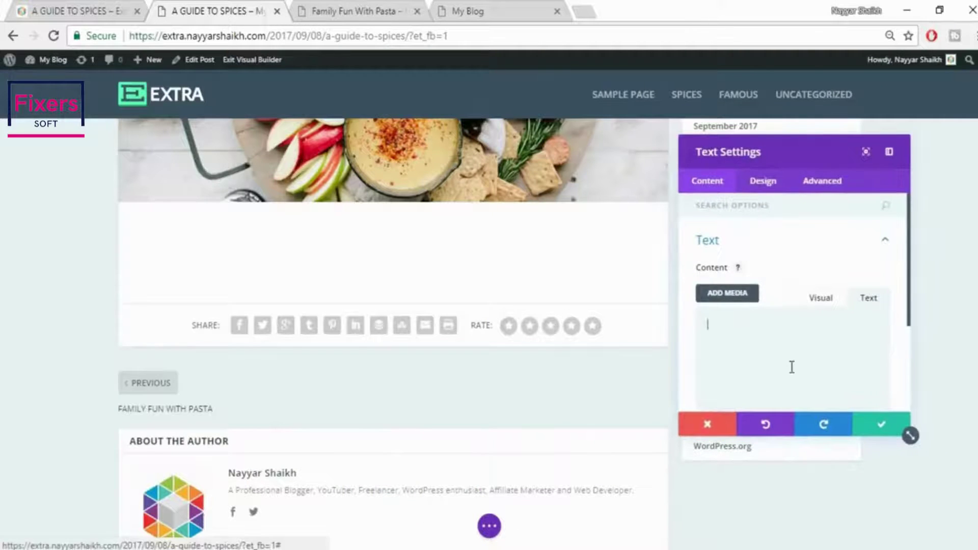
Set the intro Text module's text orientation to Center
{"action": "left_click", "coordinate": [50, 7]}
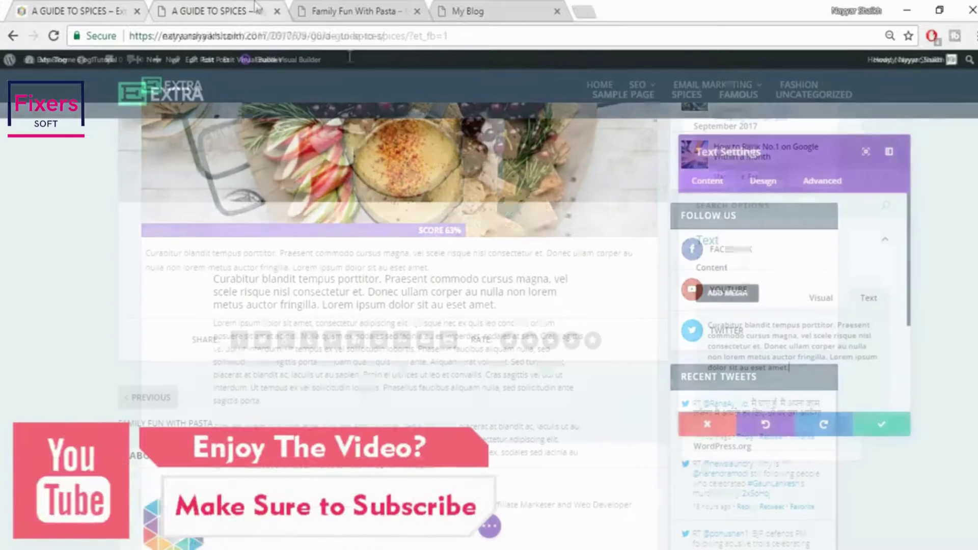
{"action": "left_click", "coordinate": [772, 182]}
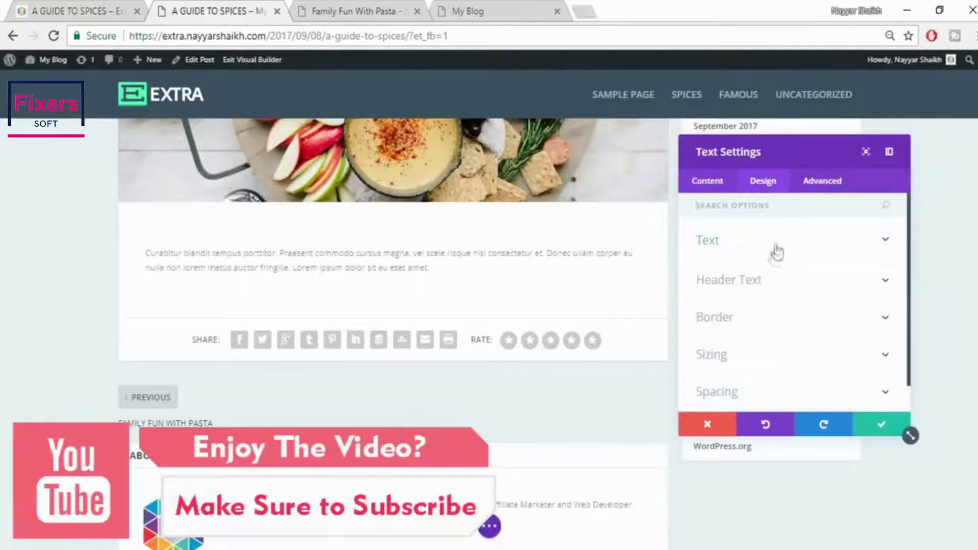
{"action": "left_click", "coordinate": [776, 250]}
{"action": "left_click", "coordinate": [760, 333]}
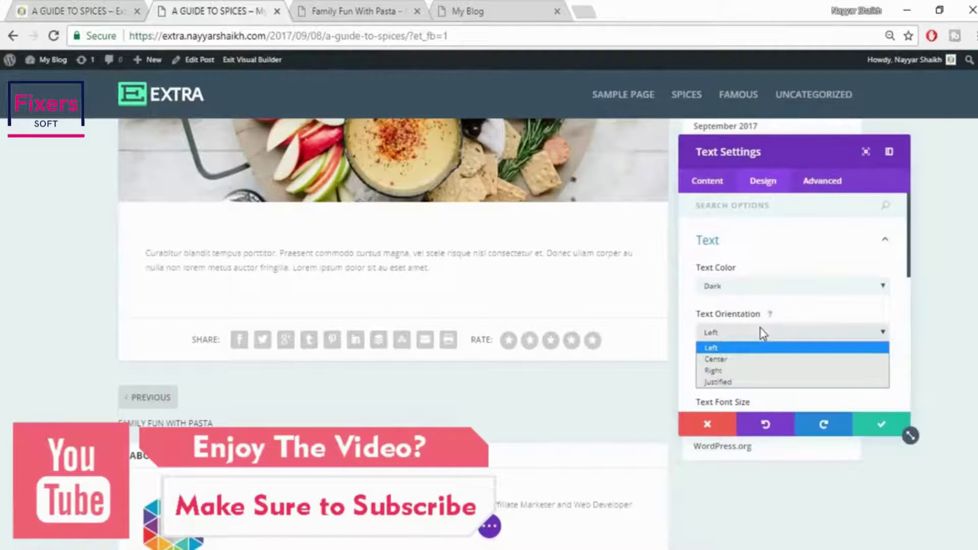
{"action": "left_click", "coordinate": [747, 357]}
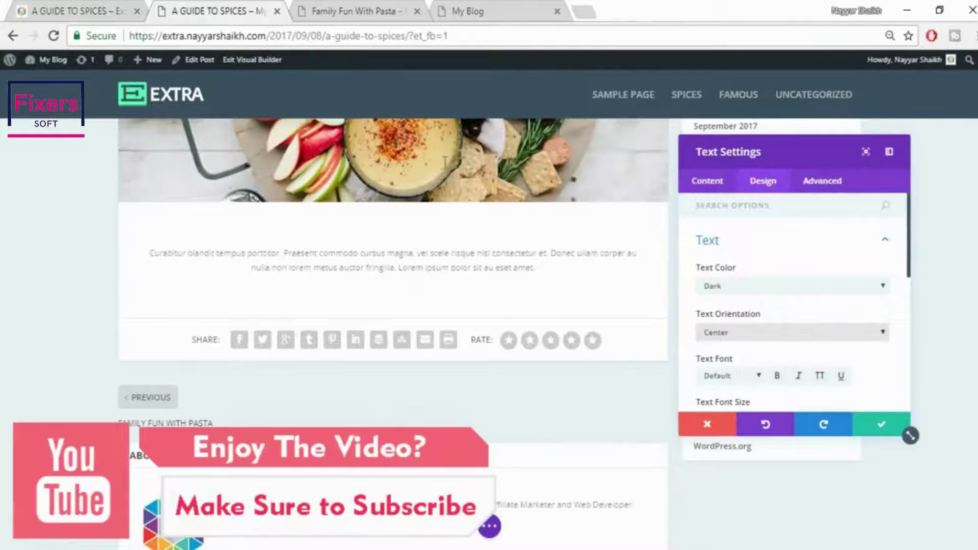
{"action": "left_click", "coordinate": [117, 9]}
{"action": "left_click", "coordinate": [245, 6]}
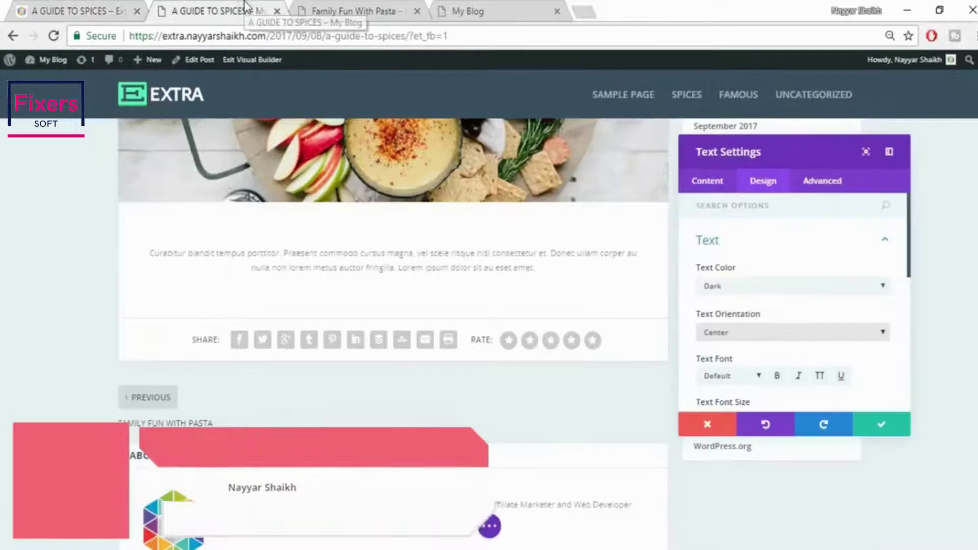
{"action": "left_click", "coordinate": [71, 9]}
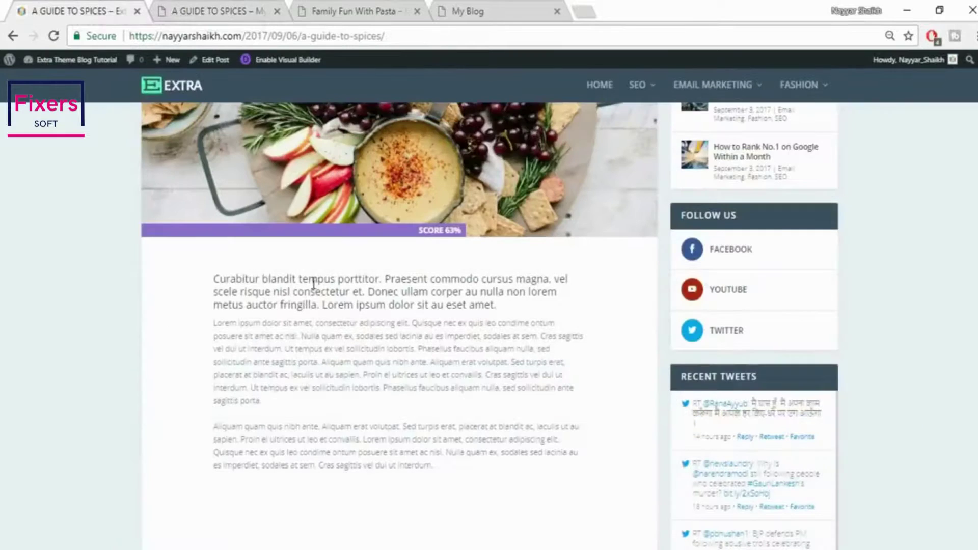
{"action": "left_click", "coordinate": [173, 6]}
{"action": "left_click", "coordinate": [789, 246]}
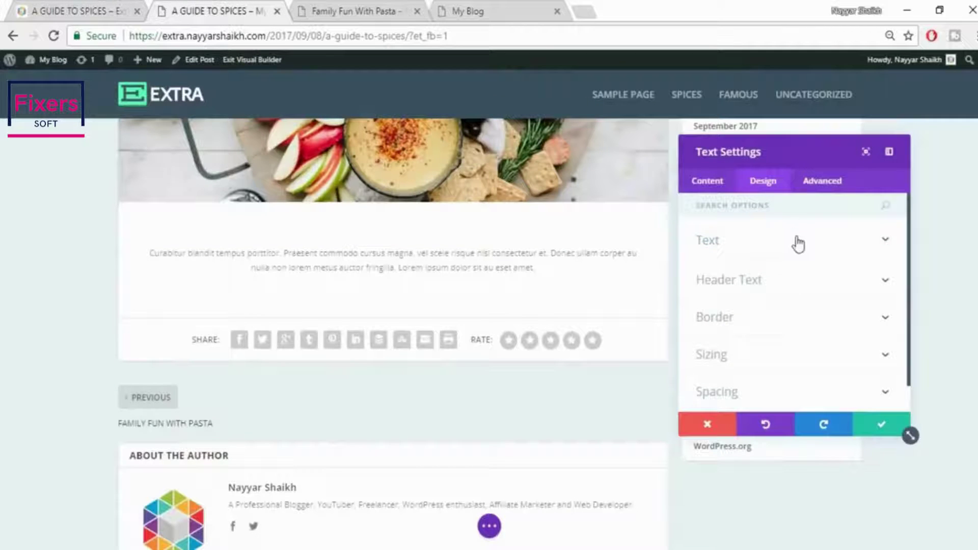
{"action": "left_click", "coordinate": [797, 239]}
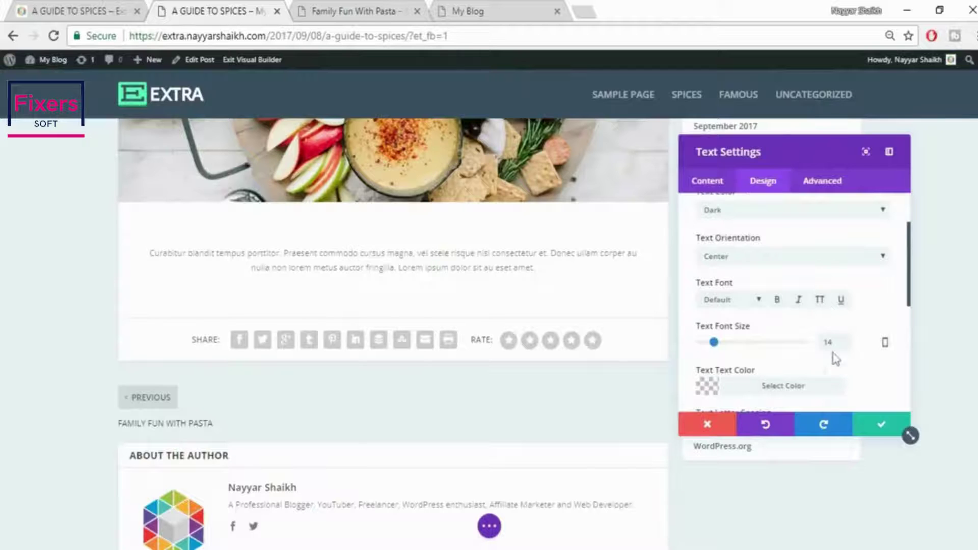
Make the intro text 18px and black, and save the module
{"action": "left_click_drag", "start_coordinate": [837, 347], "coordinate": [821, 349]}
{"action": "type", "text": "18"}
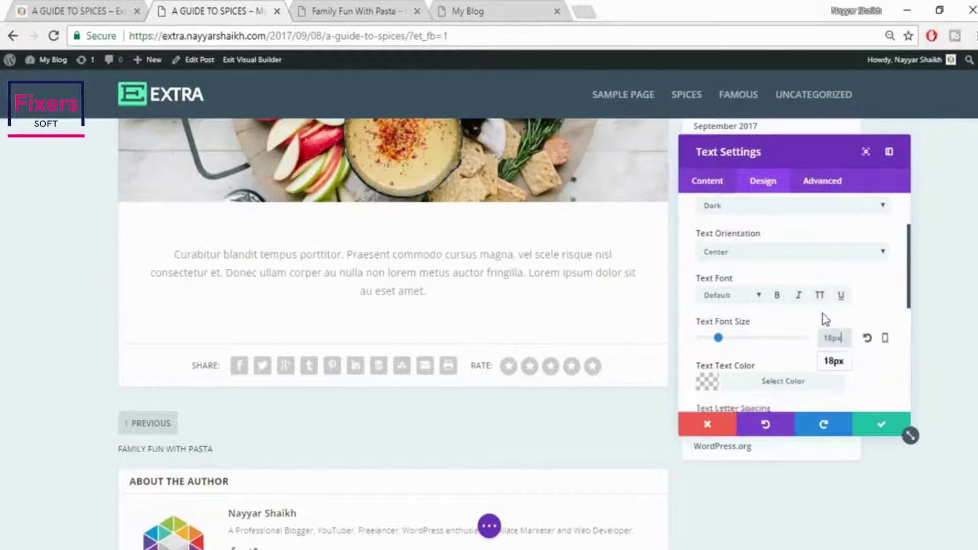
{"action": "scroll", "coordinate": [822, 318], "scroll_direction": "down", "scroll_amount": 2}
{"action": "left_click", "coordinate": [783, 311]}
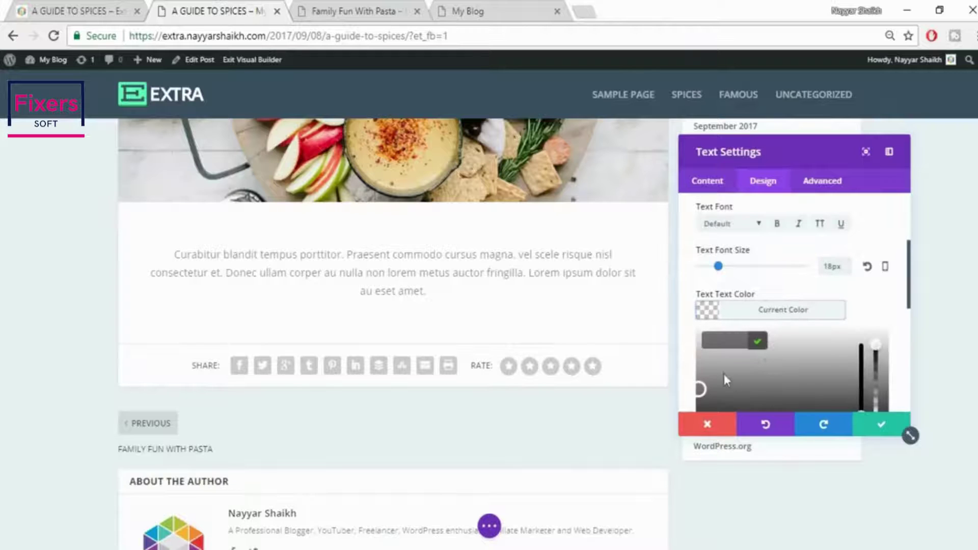
{"action": "scroll", "coordinate": [729, 378], "scroll_direction": "down", "scroll_amount": 2}
{"action": "left_click", "coordinate": [709, 366]}
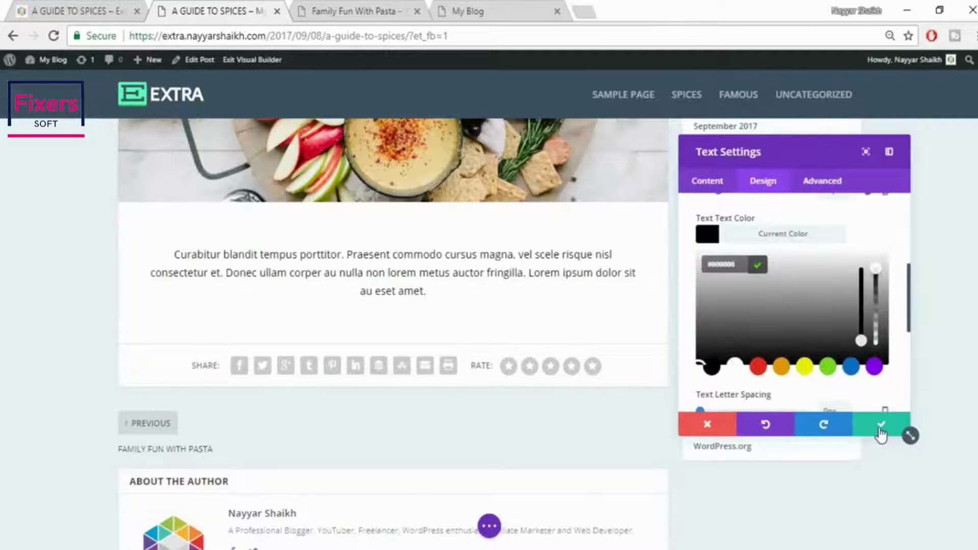
{"action": "left_click", "coordinate": [882, 426]}
{"action": "left_click", "coordinate": [80, 11]}
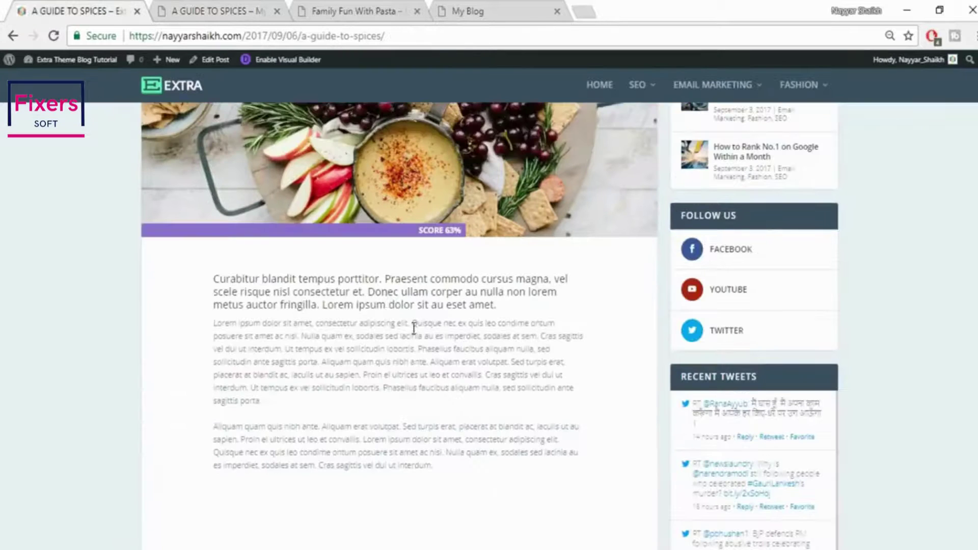
Add a justified Text module below the intro holding the copied Lorem ipsum paragraph
{"action": "left_click_drag", "start_coordinate": [213, 326], "coordinate": [305, 403]}
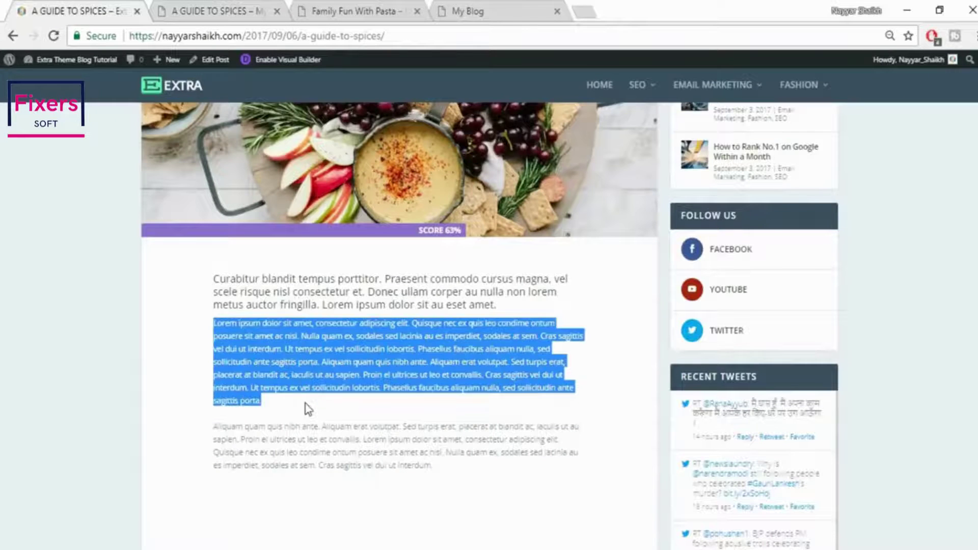
{"action": "left_click", "coordinate": [191, 7]}
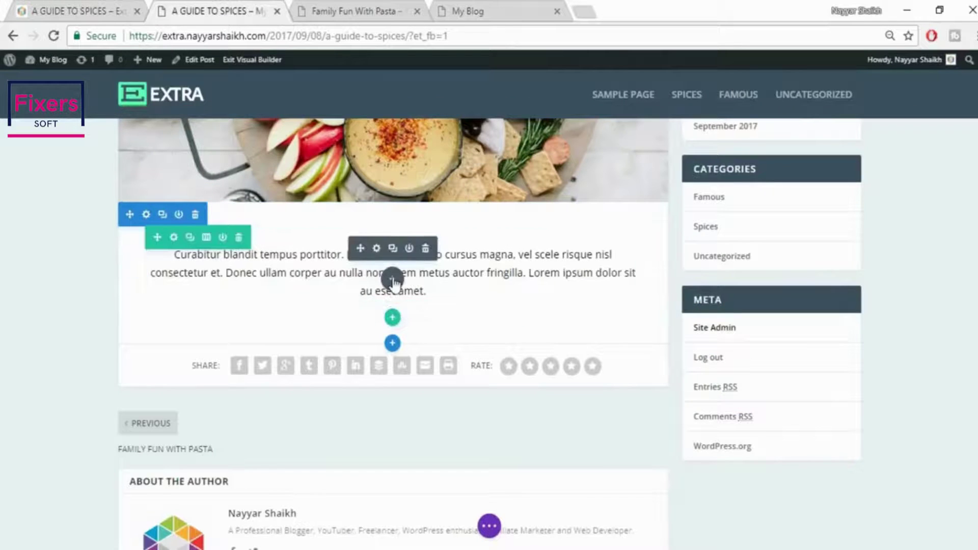
{"action": "left_click", "coordinate": [392, 279]}
{"action": "type", "text": "tr"}
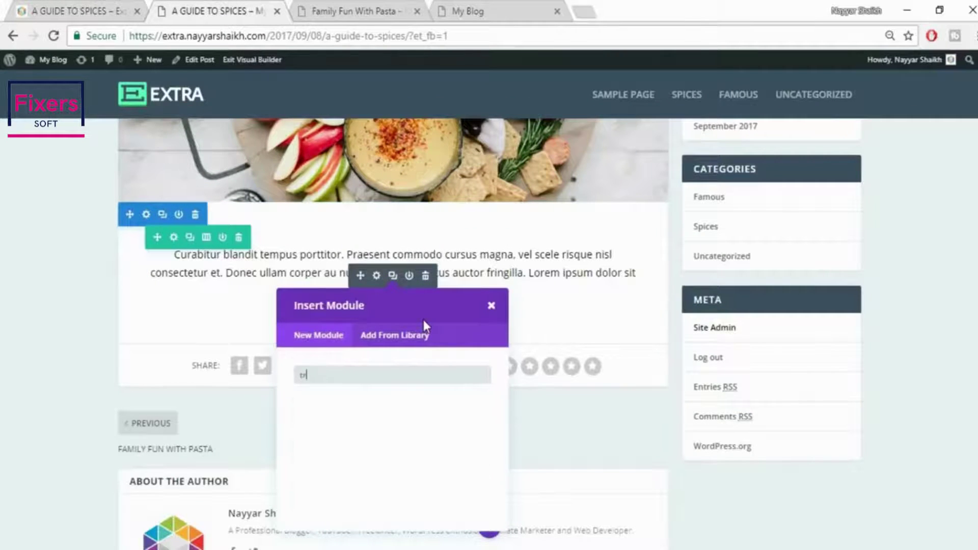
{"action": "key", "text": "BackSpace"}
{"action": "type", "text": "ex"}
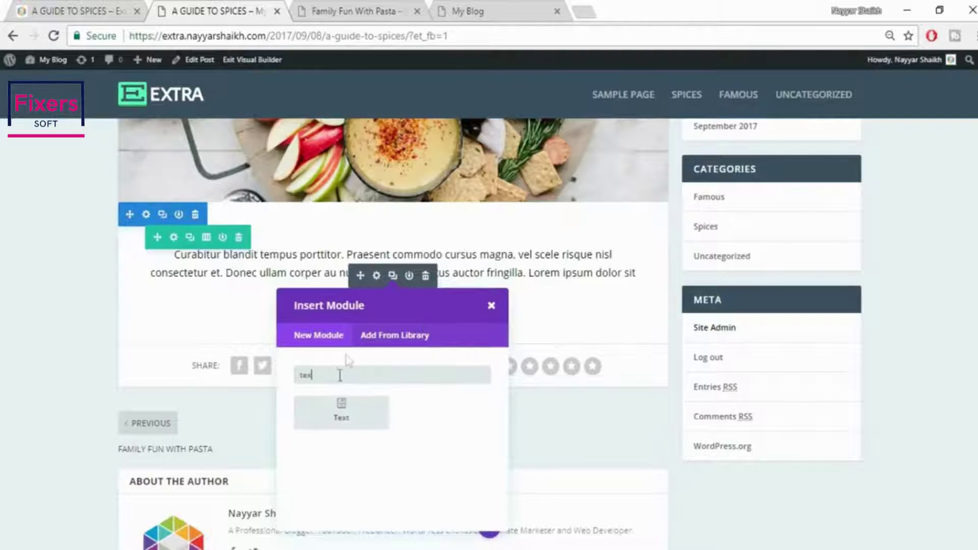
{"action": "left_click", "coordinate": [341, 423]}
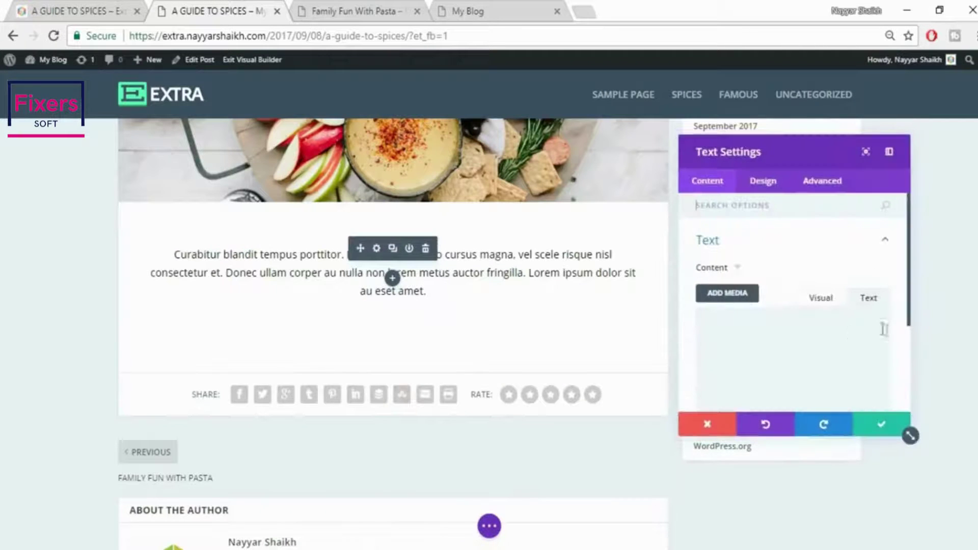
{"action": "type", "text": "Lorem ipsum dolor sit amet, consectetur adipiscing elit. Quisque nec ex quis leo condimentum posuere sit amet ac nisi. Nulla quam ex, sodales sed lacinia eu, imperdiet sodales at sem. Cras sagittis vel dui ut interdum. Ut tempus ex vel sollicitudin lobortis. Phasellus faucibus aliquam nulla, sed sollicitudin ante sagittis porta. Aliquam quam quis nibh ante. Aliquam erat volutpat. Sed turpis erat, placerat at blandit ac, iaculis ut au sapien. Proin ei ultrices ut leo et convallis. Cras sagittis vel dui ut interdum. Ut tempus ex vel sollicitudin lobortis. Phasellus faucibus aliquam nulla, sed sollicitudin ante sagittis porta."}
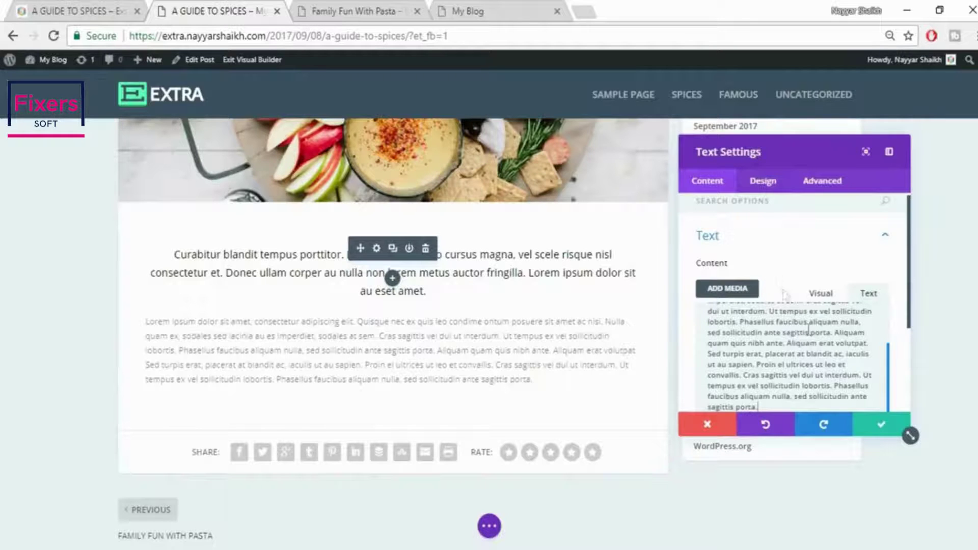
{"action": "left_click", "coordinate": [764, 182]}
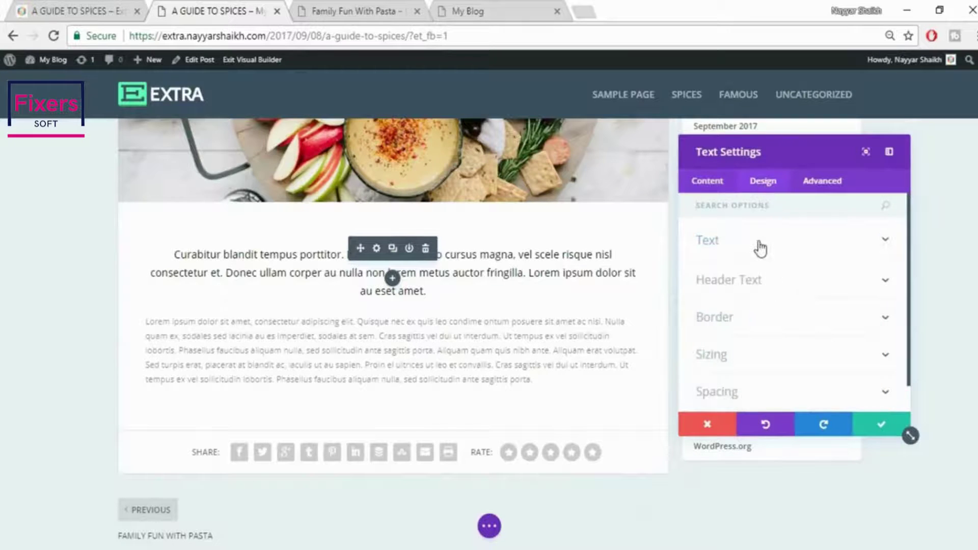
{"action": "left_click", "coordinate": [760, 247]}
{"action": "left_click", "coordinate": [762, 334]}
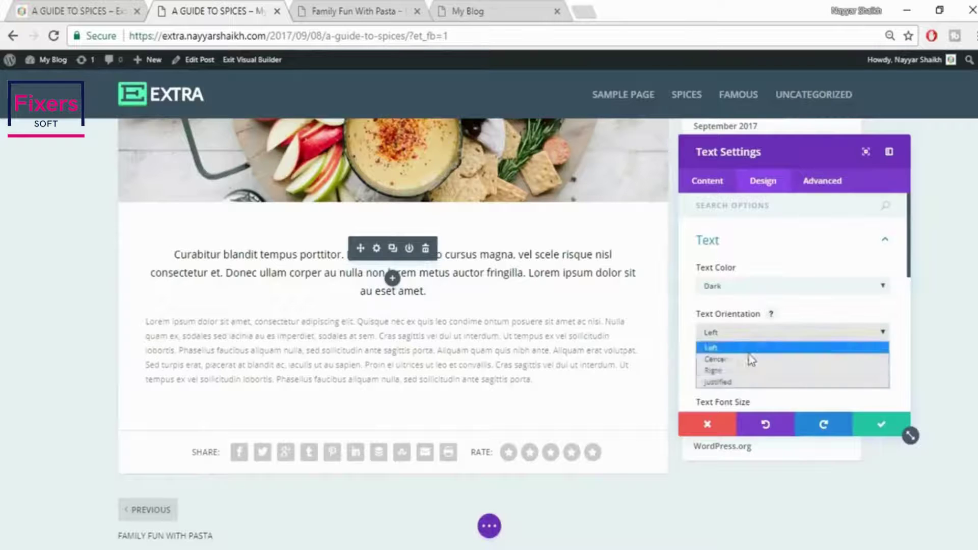
{"action": "left_click", "coordinate": [739, 382]}
{"action": "left_click", "coordinate": [867, 428]}
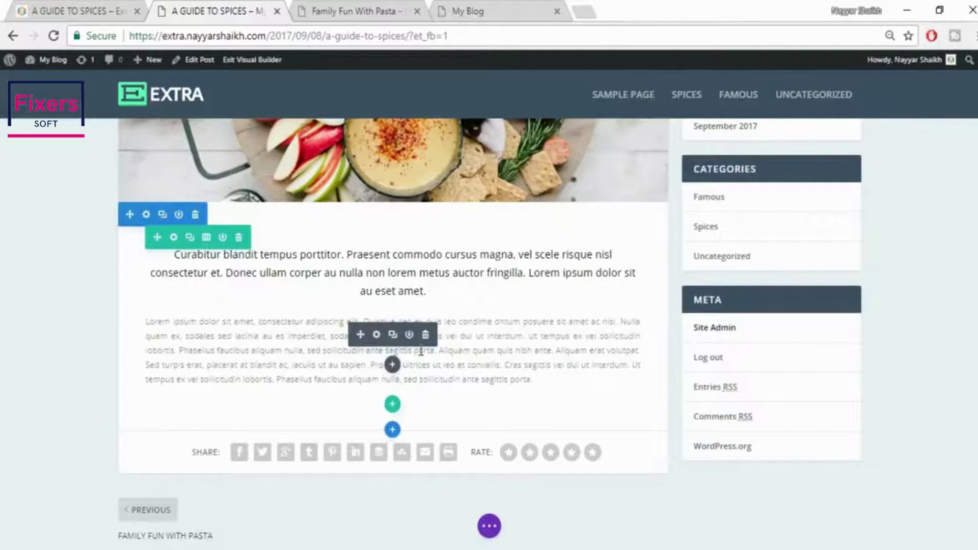
Duplicate the body paragraph and delete the copy's text from 'Ut tempus' onward
{"action": "left_click", "coordinate": [393, 335]}
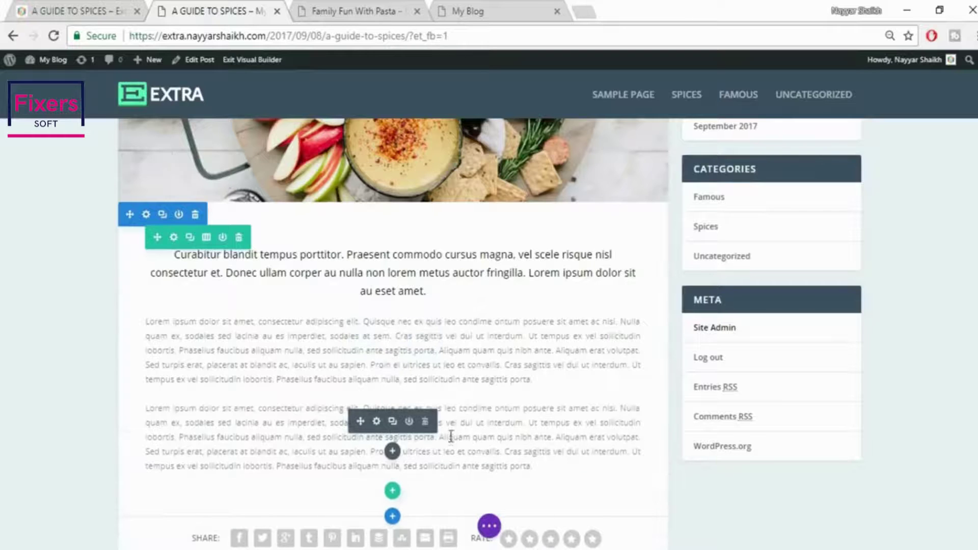
{"action": "left_click_drag", "start_coordinate": [531, 426], "coordinate": [544, 466]}
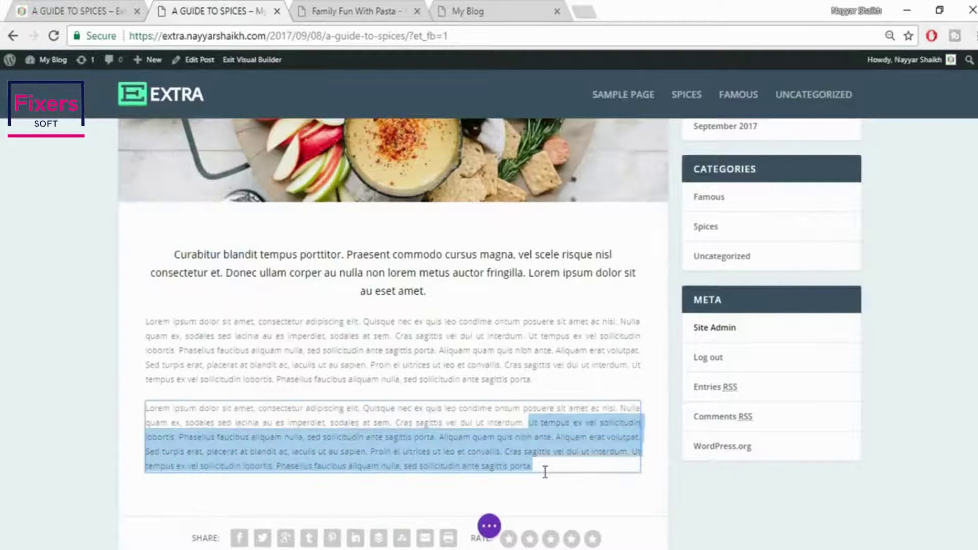
{"action": "key", "text": "BackSpace"}
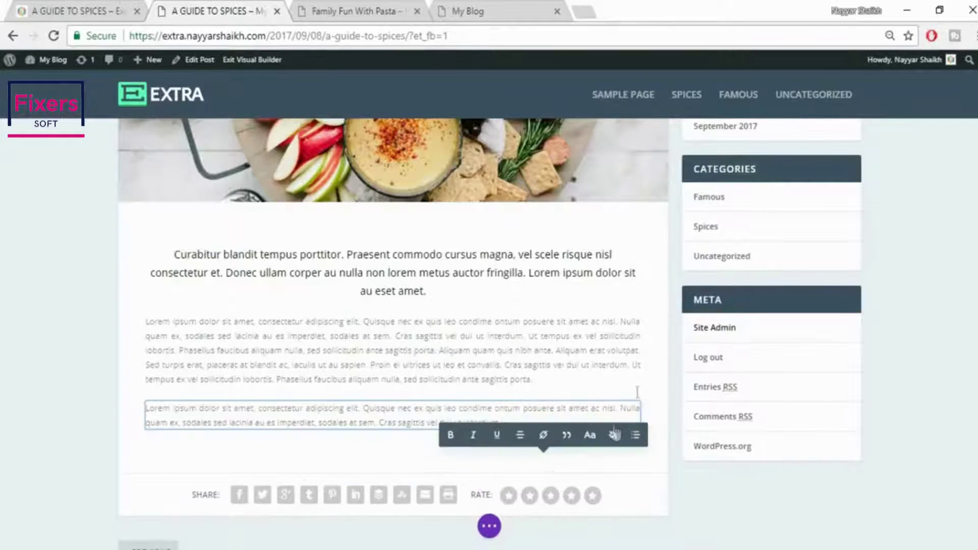
{"action": "left_click", "coordinate": [490, 526]}
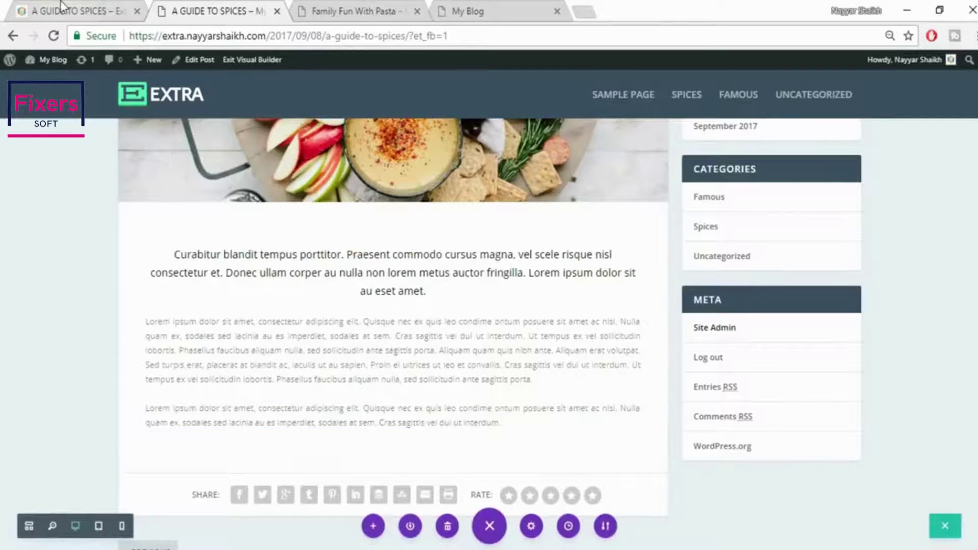
{"action": "left_click", "coordinate": [76, 10]}
Give the text section 100px left padding and about 118px right padding
{"action": "left_click", "coordinate": [179, 7]}
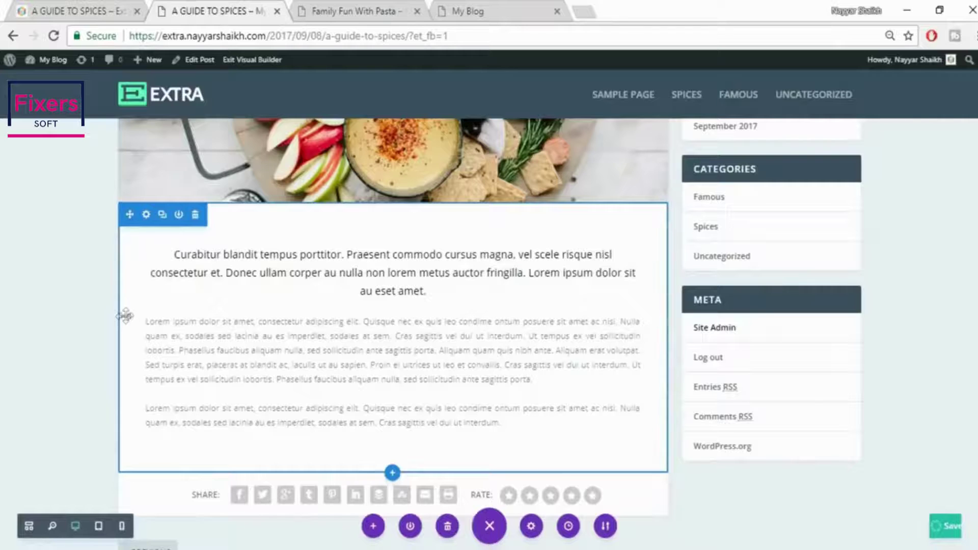
{"action": "left_click_drag", "start_coordinate": [124, 316], "coordinate": [182, 315]}
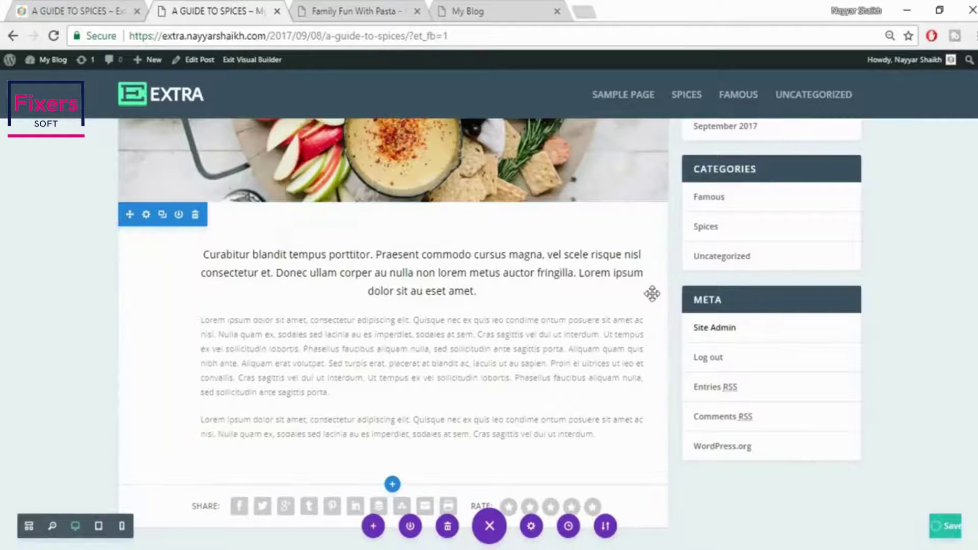
{"action": "left_click_drag", "start_coordinate": [645, 292], "coordinate": [603, 288]}
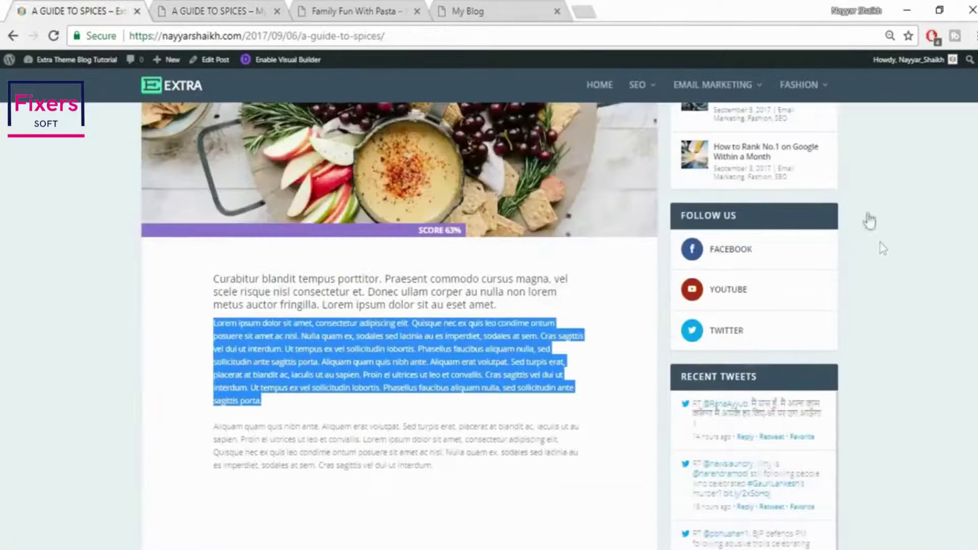
{"action": "scroll", "coordinate": [879, 243], "scroll_direction": "down", "scroll_amount": 6}
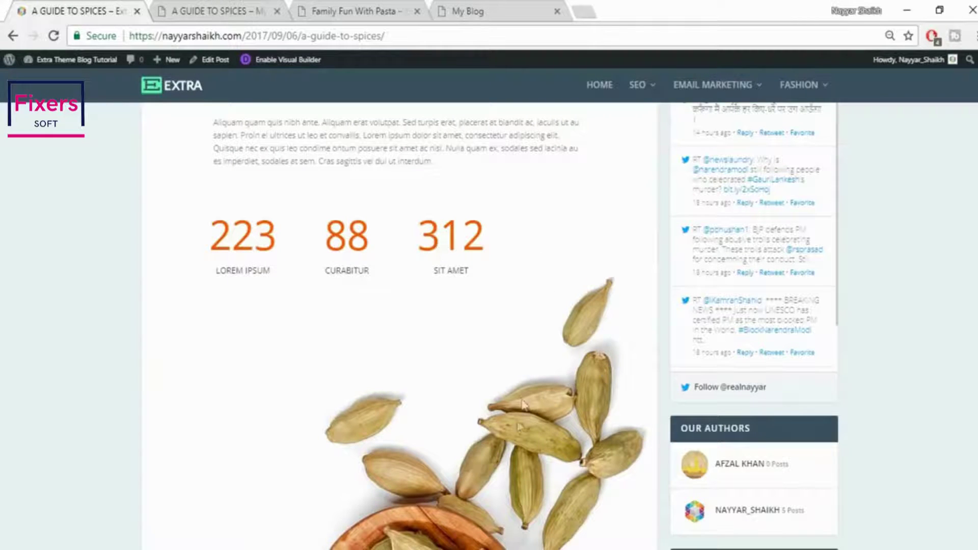
Add a regular section with a four-column row and a Number Counter in column one
{"action": "left_click", "coordinate": [222, 7]}
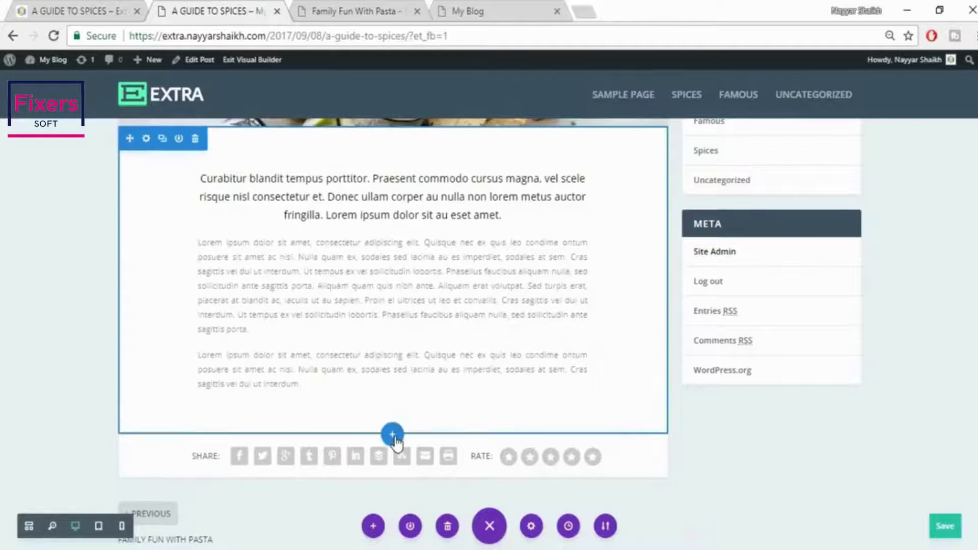
{"action": "left_click", "coordinate": [392, 433]}
{"action": "left_click", "coordinate": [321, 392]}
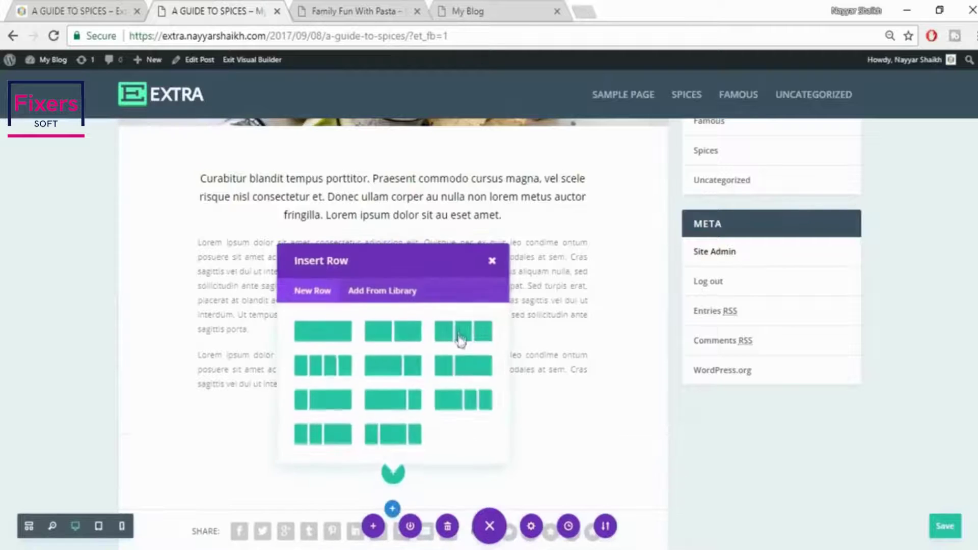
{"action": "left_click", "coordinate": [313, 371]}
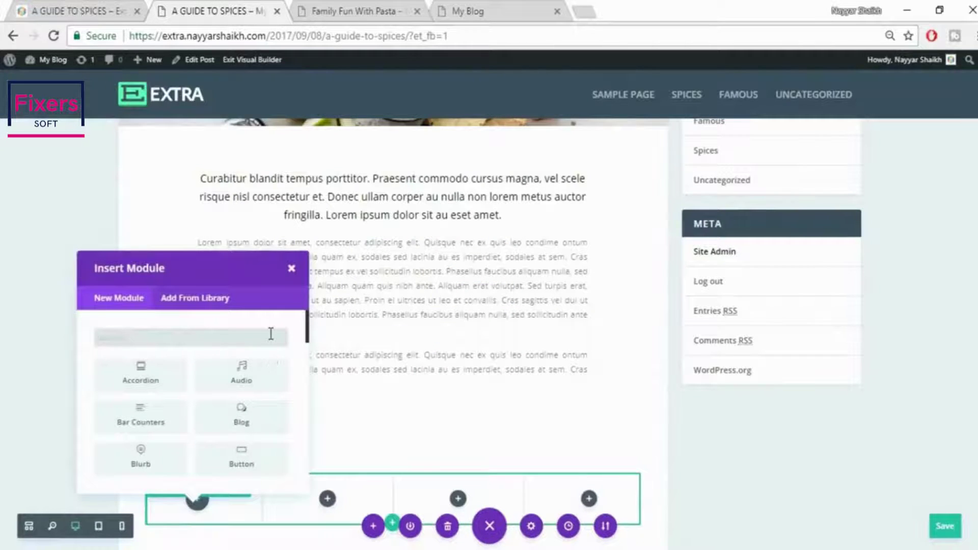
{"action": "type", "text": "coun"}
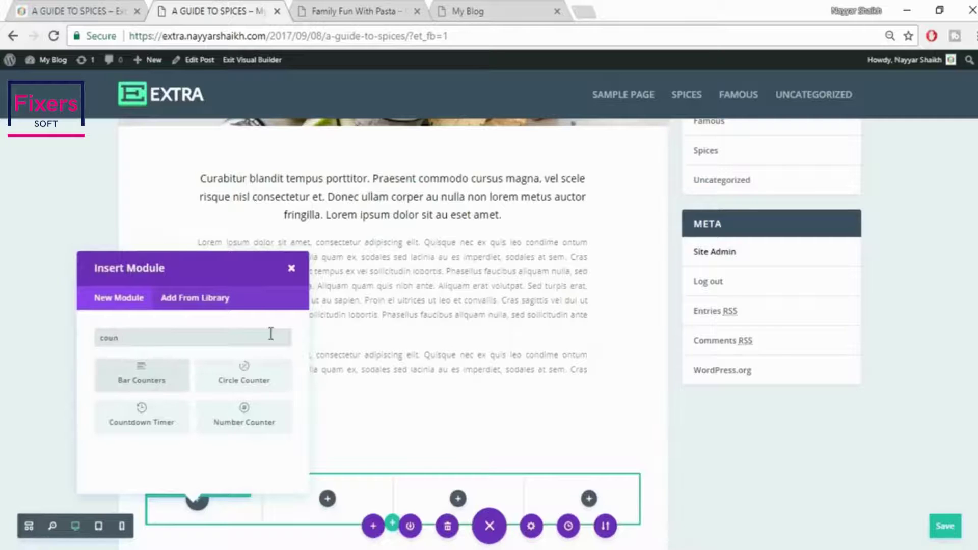
{"action": "left_click", "coordinate": [75, 7]}
{"action": "left_click", "coordinate": [232, 7]}
{"action": "left_click", "coordinate": [245, 418]}
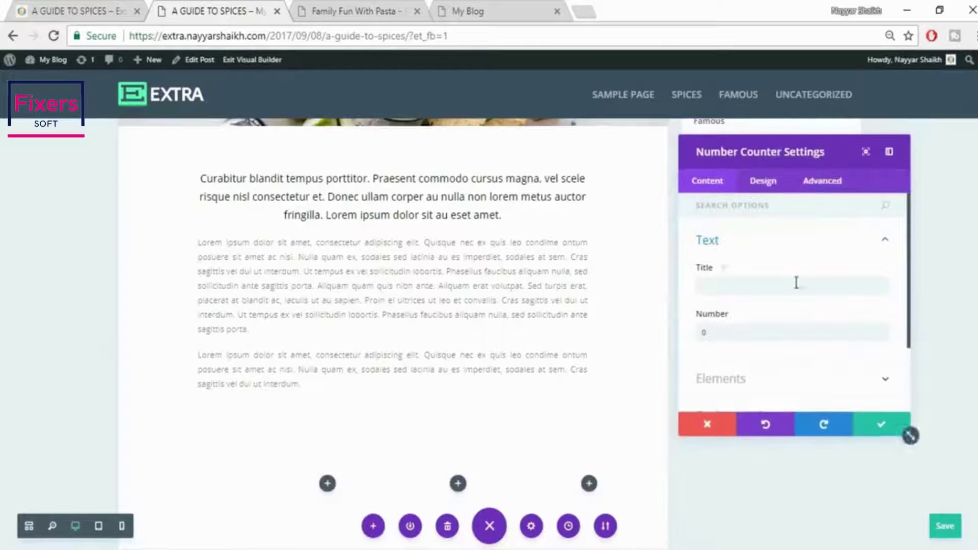
Give the Number Counter the title LOREM IPSUM, copied from the live post, and number 223
{"action": "left_click", "coordinate": [102, 9]}
{"action": "left_click_drag", "start_coordinate": [216, 272], "coordinate": [287, 276]}
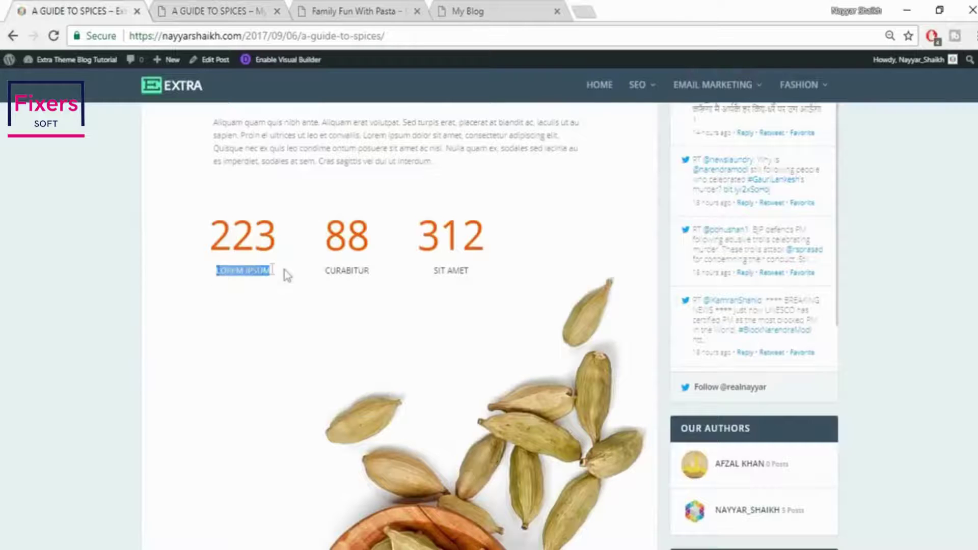
{"action": "key", "text": "ctrl+c"}
{"action": "left_click", "coordinate": [220, 10]}
{"action": "left_click", "coordinate": [753, 284]}
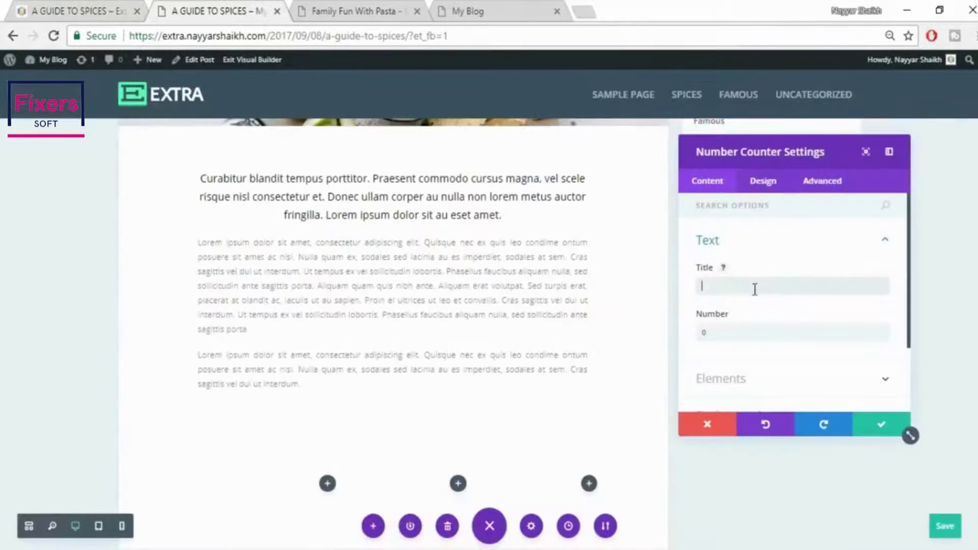
{"action": "key", "text": "ctrl+v"}
{"action": "key", "text": "Tab"}
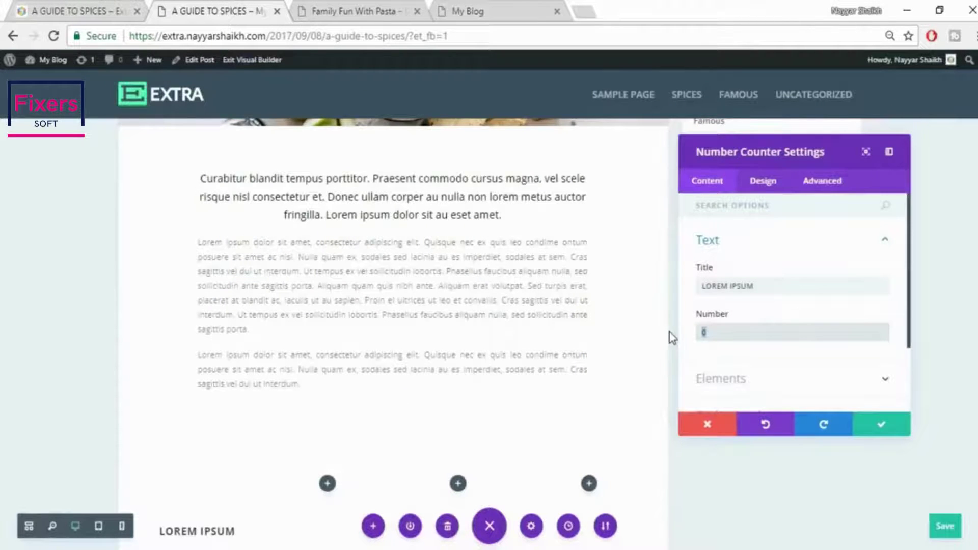
{"action": "type", "text": "223"}
Turn off the counter's percent sign, save it, then delete its row
{"action": "scroll", "coordinate": [640, 345], "scroll_direction": "down", "scroll_amount": 5}
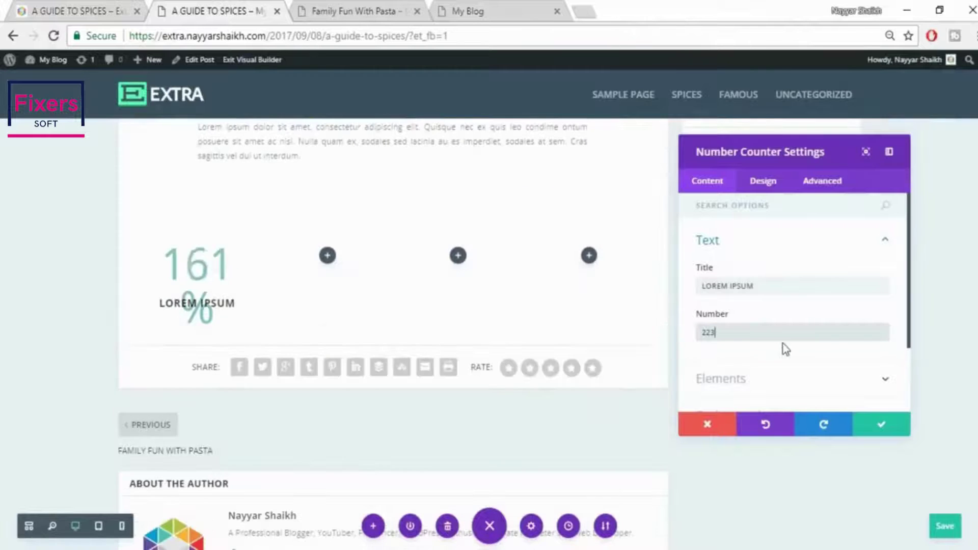
{"action": "scroll", "coordinate": [794, 378], "scroll_direction": "down", "scroll_amount": 2}
{"action": "left_click", "coordinate": [769, 296]}
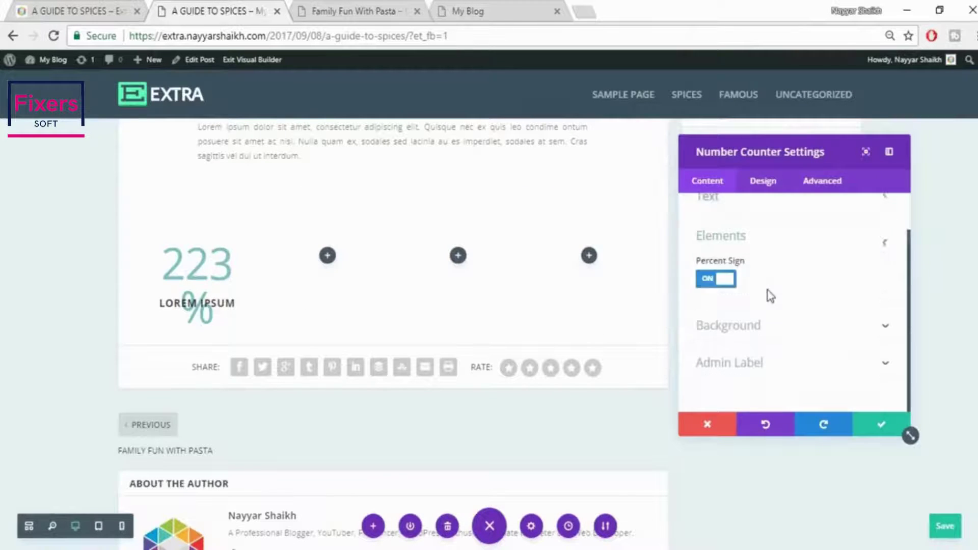
{"action": "left_click", "coordinate": [721, 279]}
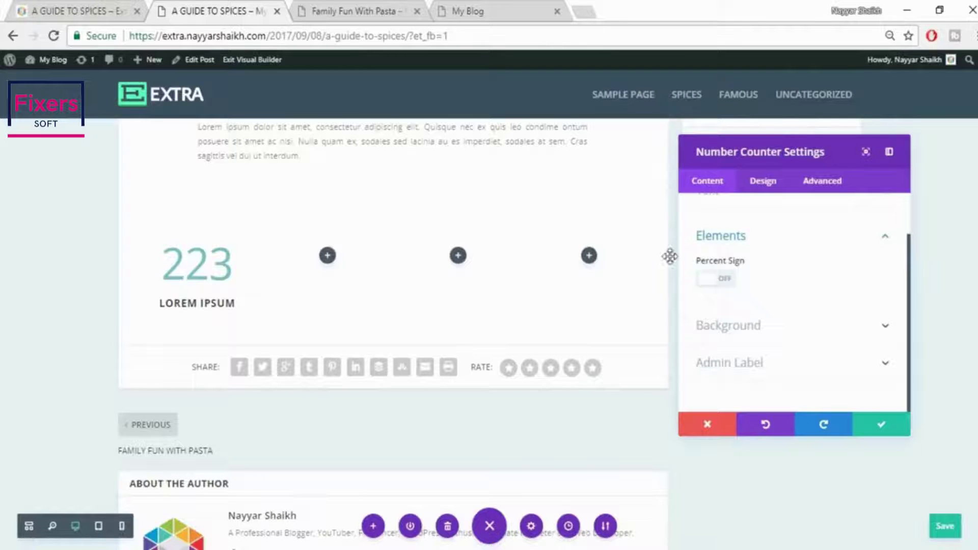
{"action": "left_click", "coordinate": [22, 8]}
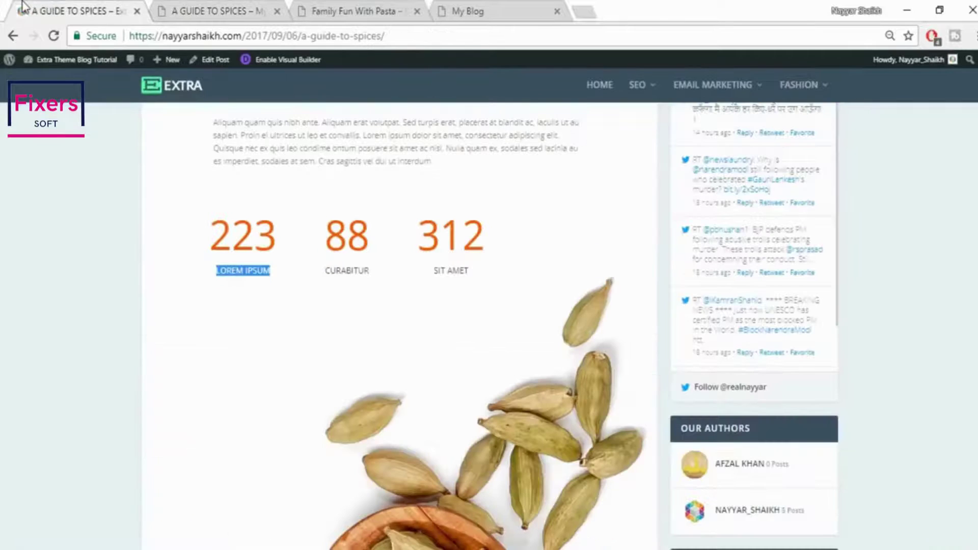
{"action": "scroll", "coordinate": [339, 256], "scroll_direction": "up", "scroll_amount": 5}
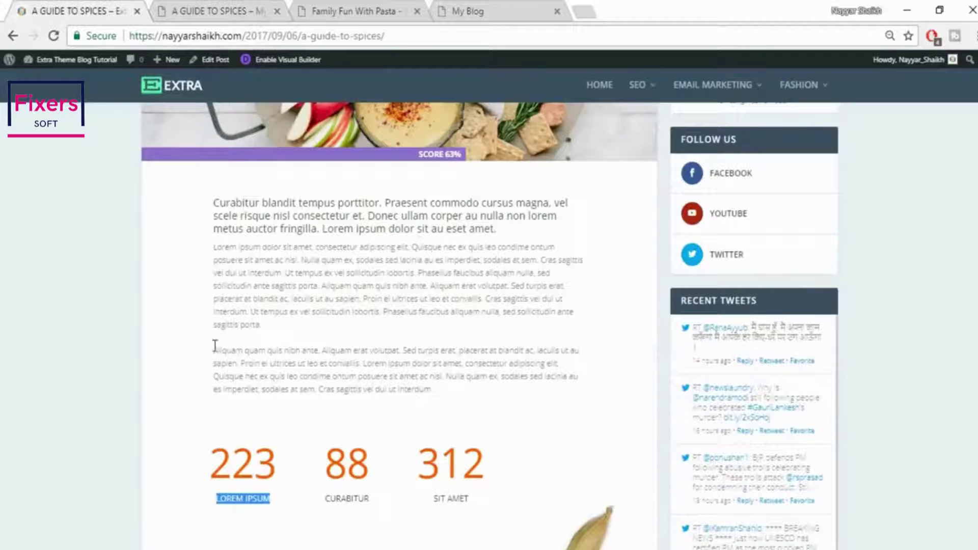
{"action": "left_click_drag", "start_coordinate": [214, 346], "coordinate": [215, 462]}
{"action": "left_click", "coordinate": [226, 465]}
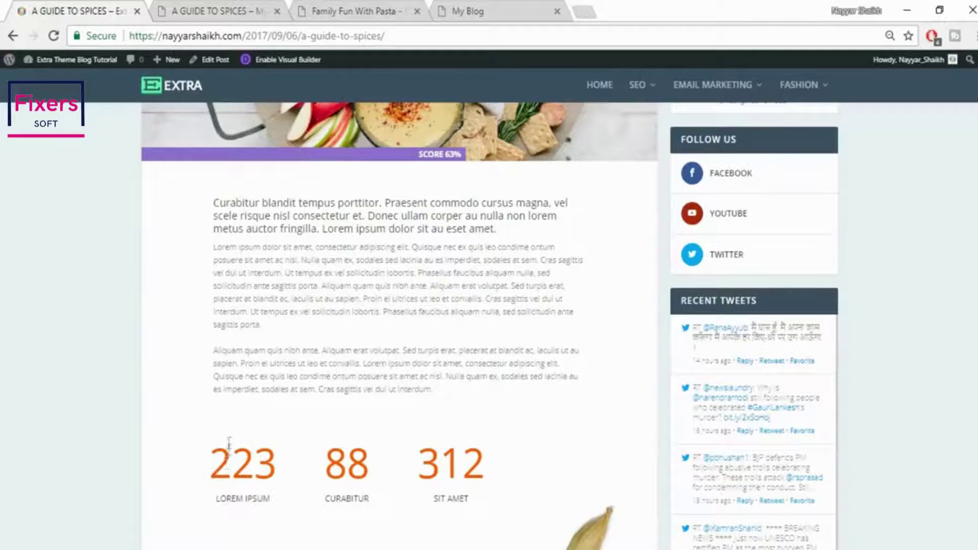
{"action": "left_click", "coordinate": [209, 8]}
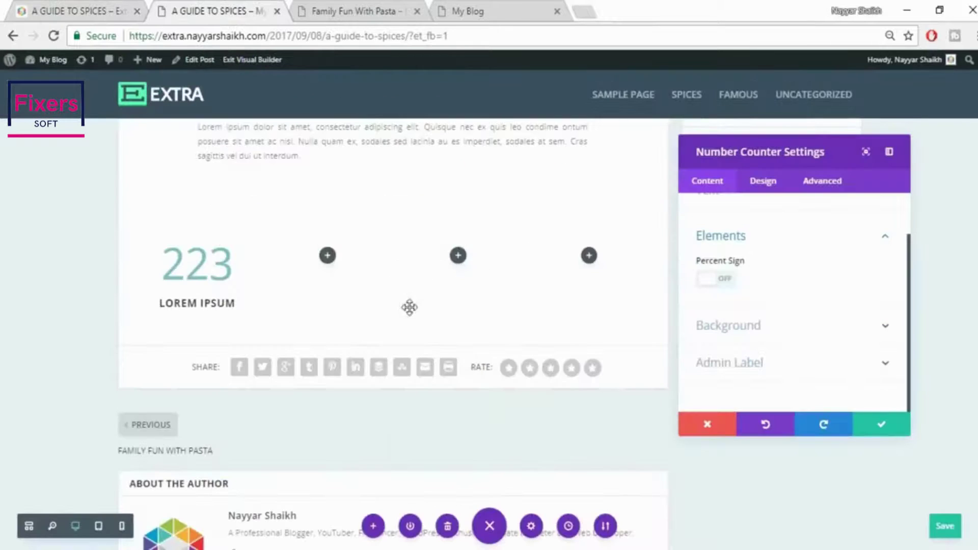
{"action": "left_click", "coordinate": [877, 433]}
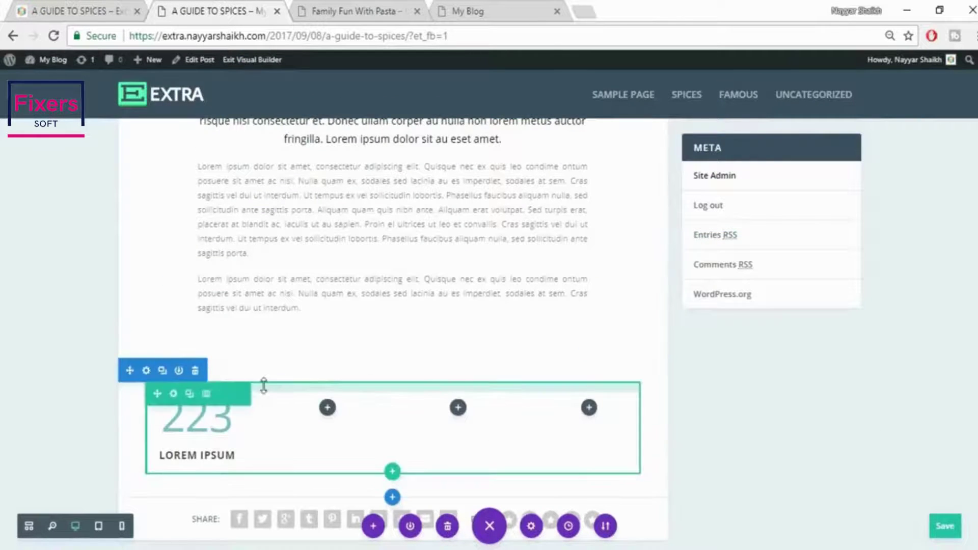
{"action": "left_click", "coordinate": [196, 372]}
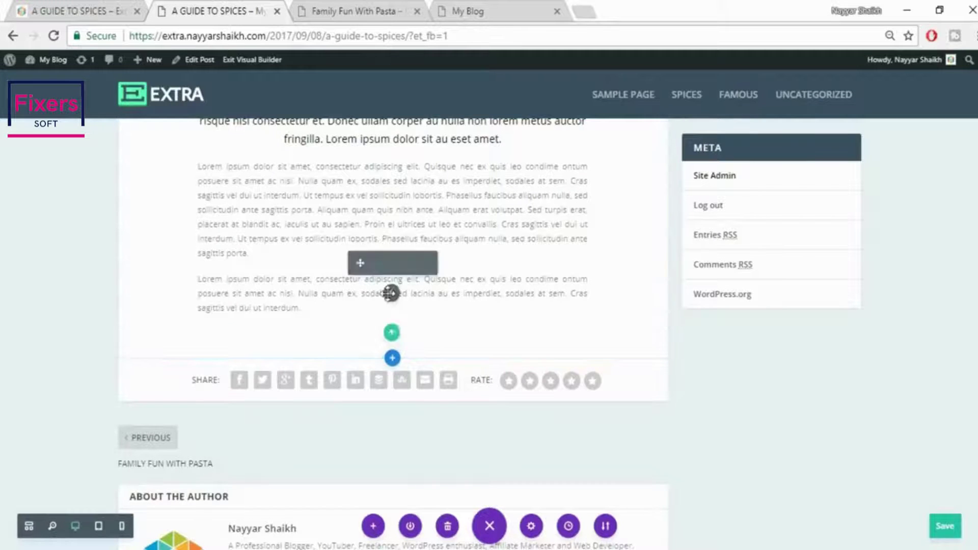
Add a new four-column row and insert a Number Counter into its first column
{"action": "left_click", "coordinate": [392, 333]}
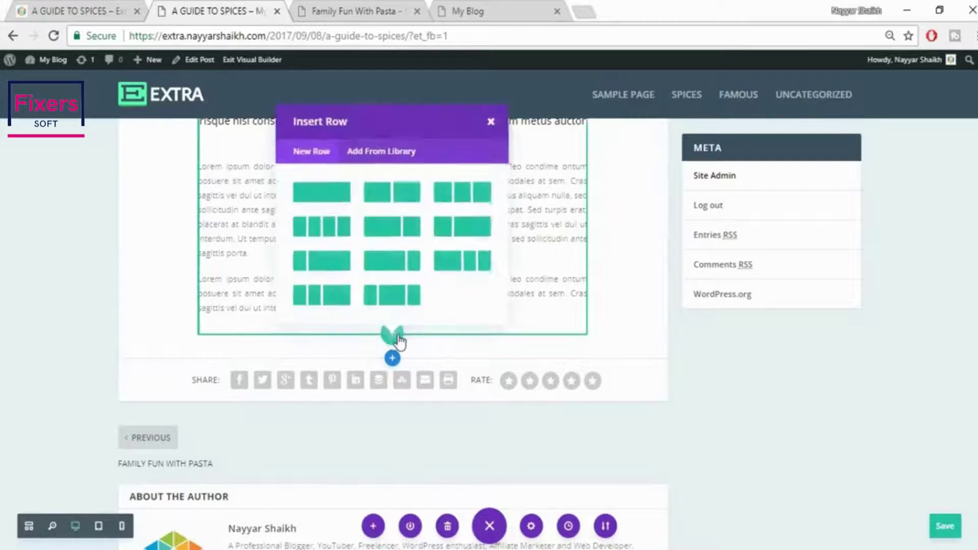
{"action": "left_click", "coordinate": [330, 227]}
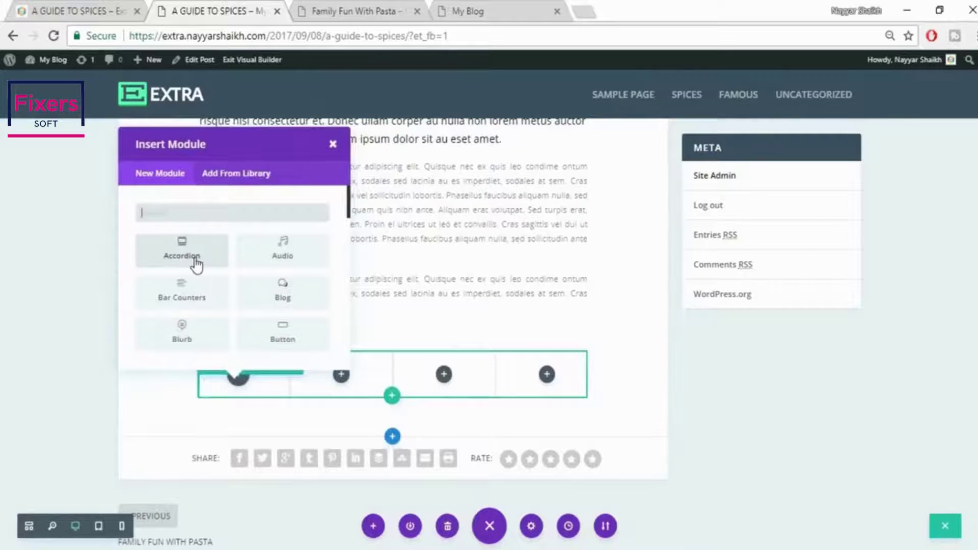
{"action": "type", "text": "coun"}
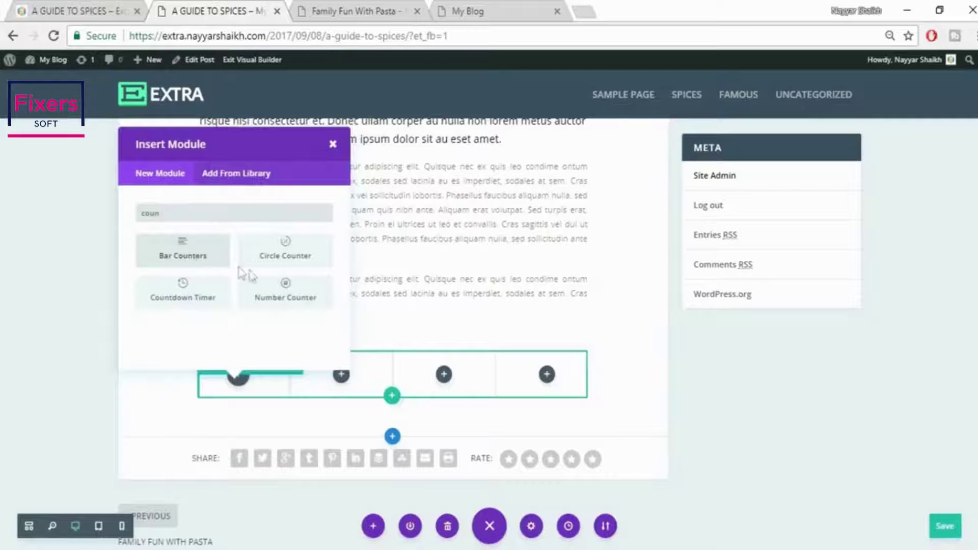
{"action": "left_click", "coordinate": [285, 294]}
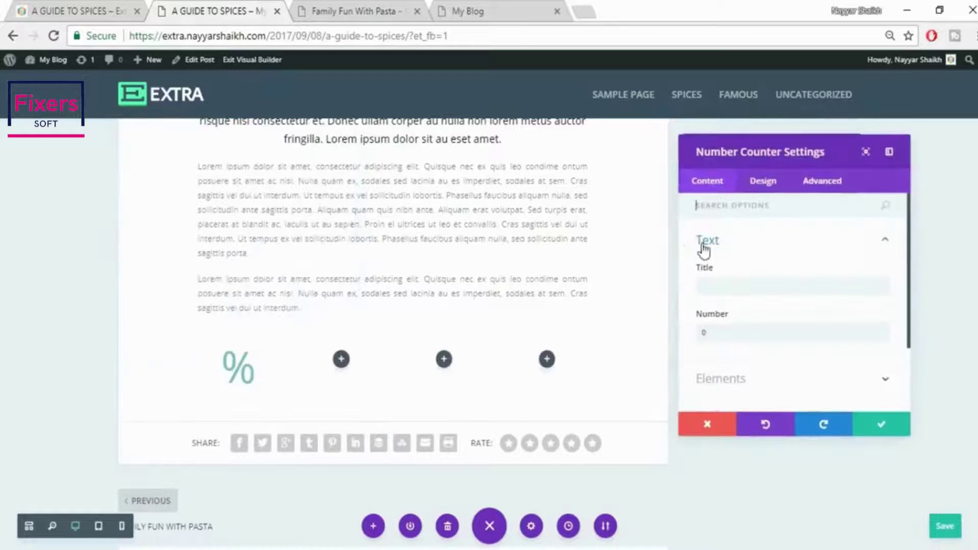
Give the counter the title LOREM IPSUM and number 223, and turn the percent sign off
{"action": "left_click", "coordinate": [703, 286]}
{"action": "type", "text": "LOREM IPSUM"}
{"action": "left_click", "coordinate": [743, 333]}
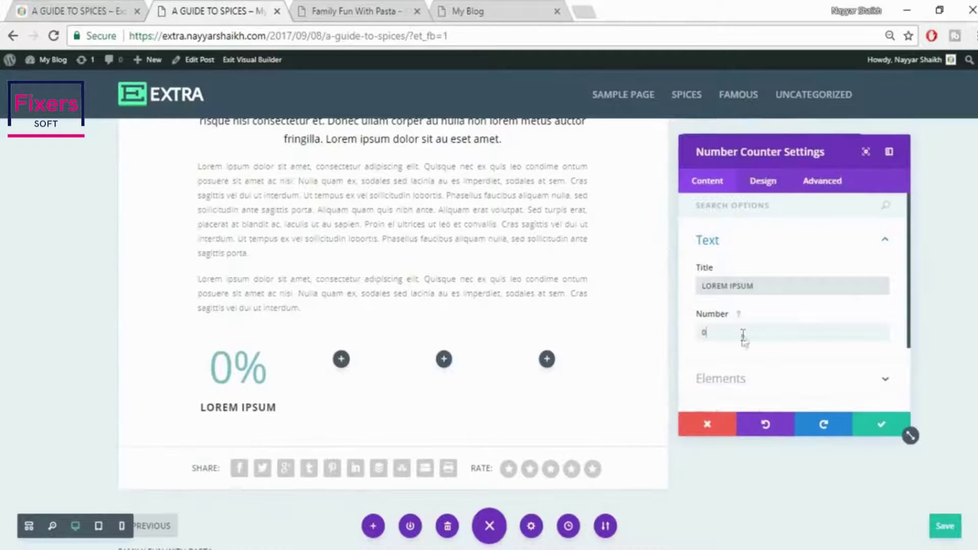
{"action": "double_click", "coordinate": [743, 334]}
{"action": "type", "text": "208"}
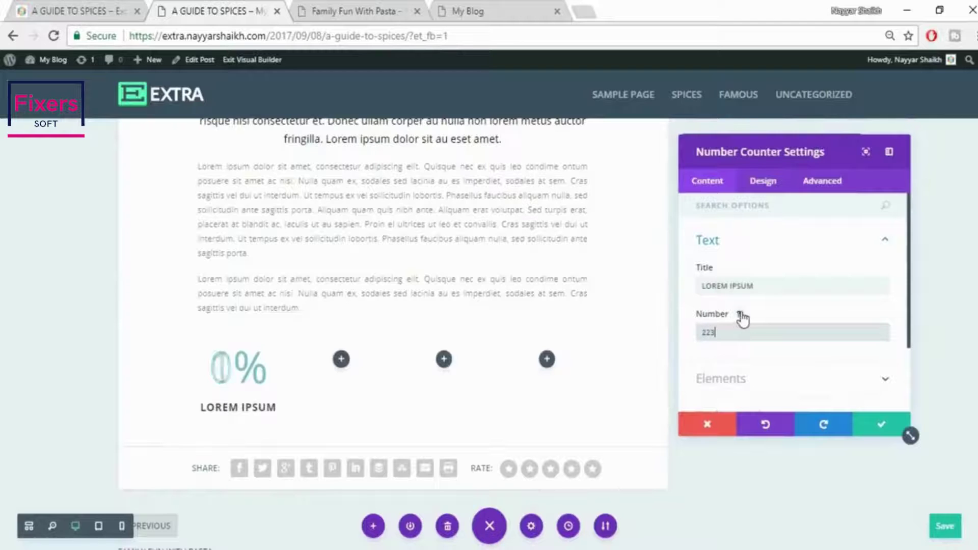
{"action": "scroll", "coordinate": [742, 319], "scroll_direction": "down", "scroll_amount": 2}
{"action": "left_click", "coordinate": [766, 286]}
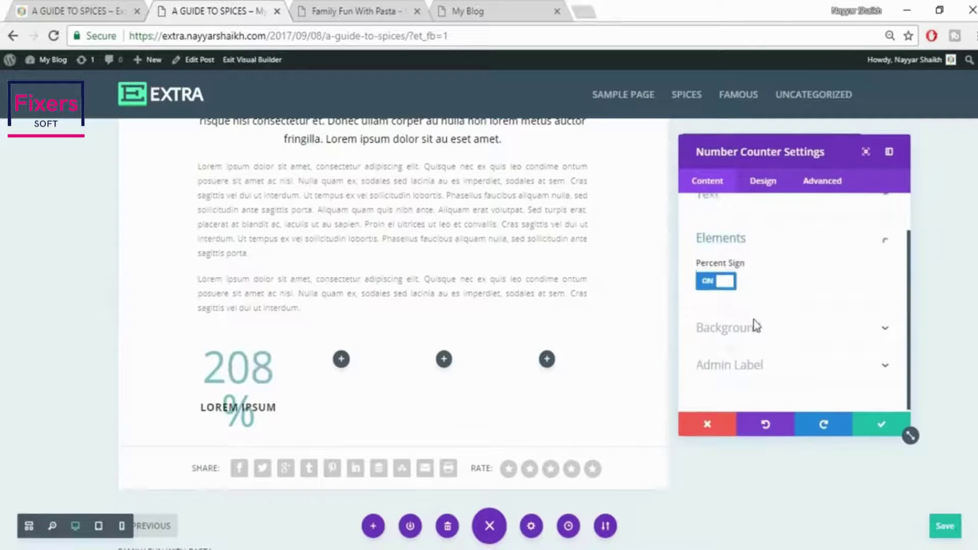
{"action": "left_click", "coordinate": [715, 280]}
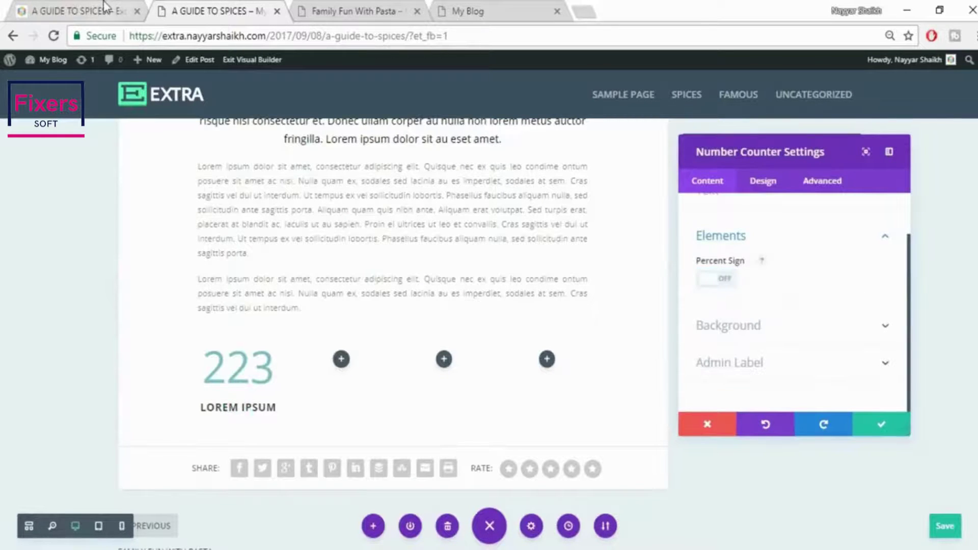
{"action": "left_click", "coordinate": [107, 10]}
{"action": "left_click", "coordinate": [190, 7]}
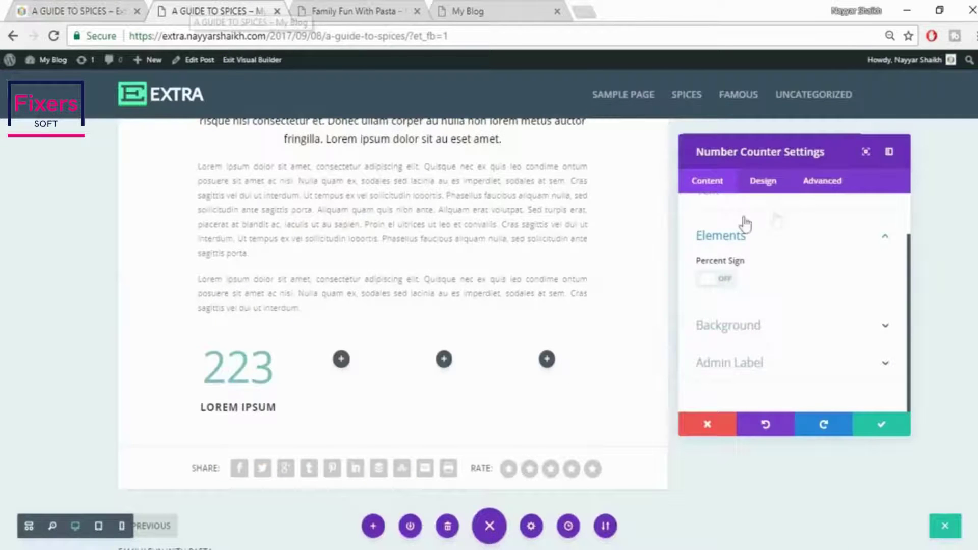
Set the counter title colour to black after checking it against the reference post
{"action": "left_click", "coordinate": [765, 182]}
{"action": "left_click", "coordinate": [795, 241]}
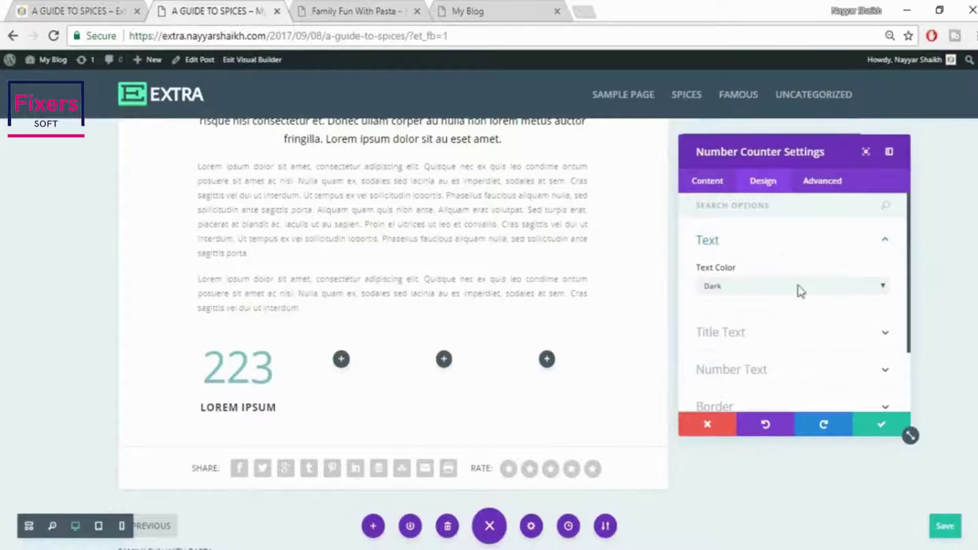
{"action": "left_click", "coordinate": [779, 333]}
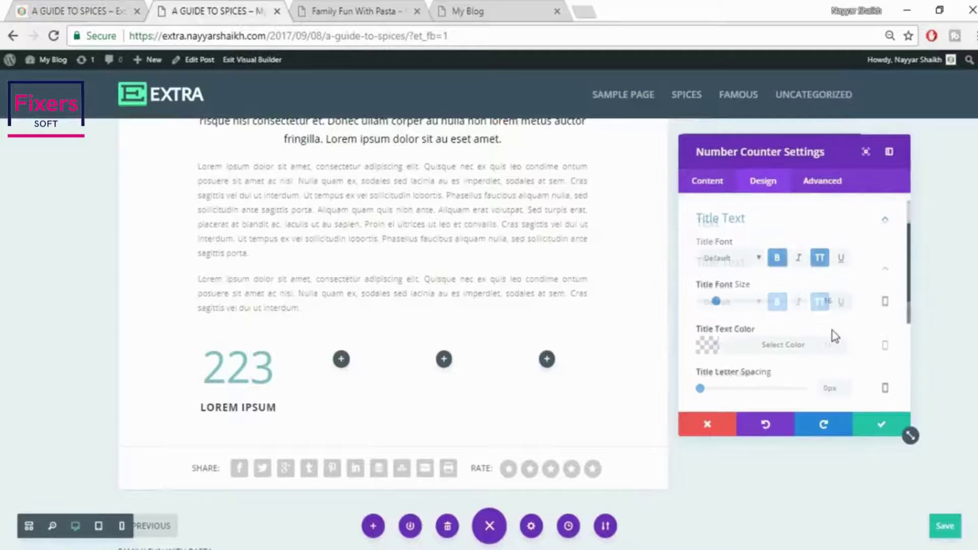
{"action": "left_click", "coordinate": [774, 346]}
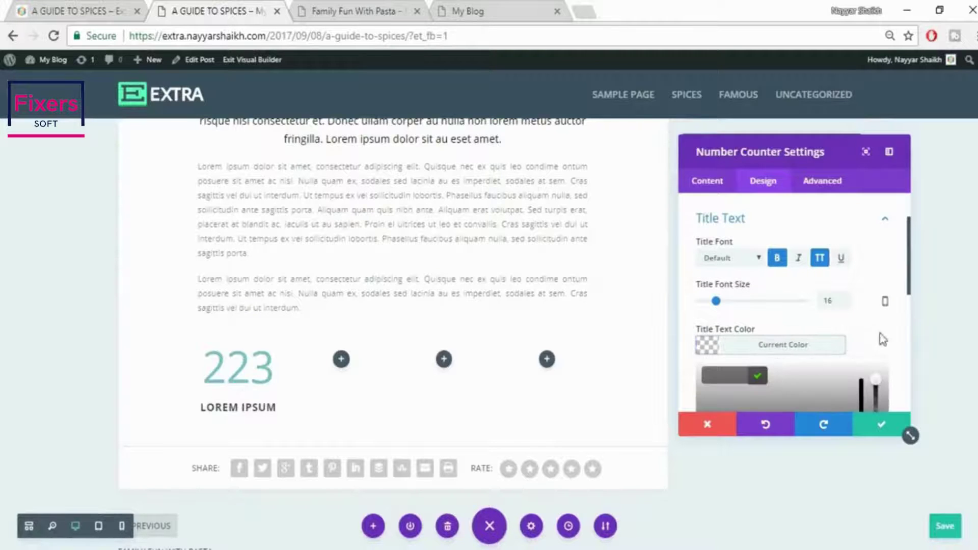
{"action": "scroll", "coordinate": [879, 339], "scroll_direction": "down", "scroll_amount": 2}
{"action": "left_click", "coordinate": [759, 402]}
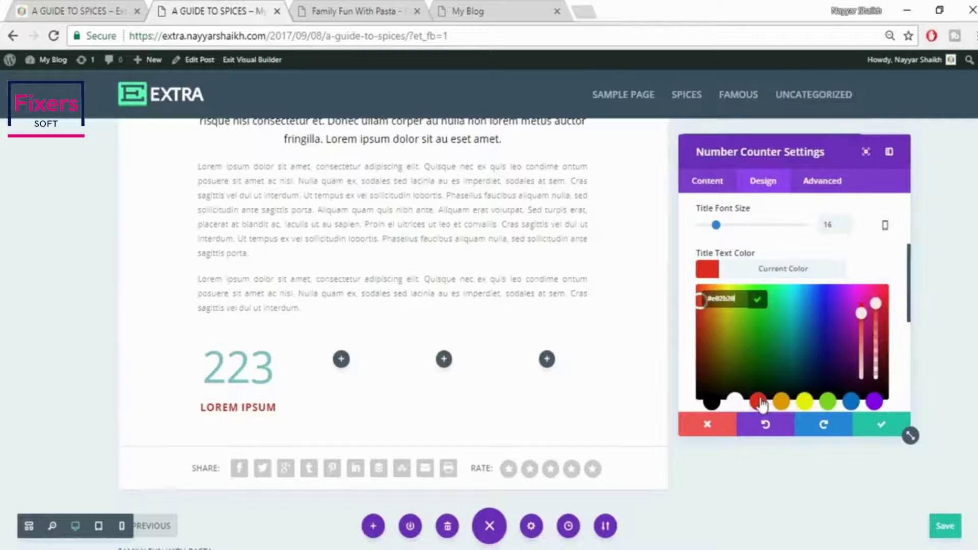
{"action": "left_click", "coordinate": [82, 11]}
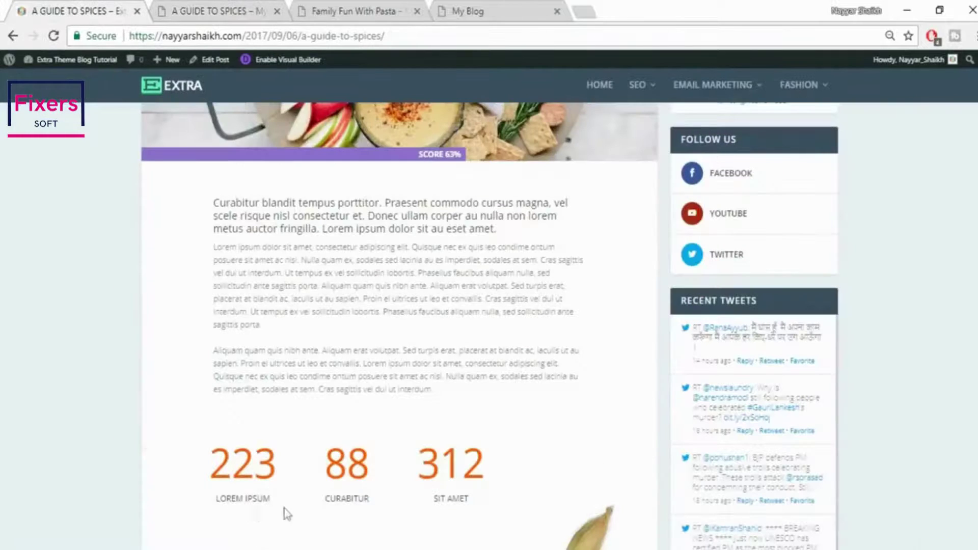
{"action": "left_click", "coordinate": [204, 6]}
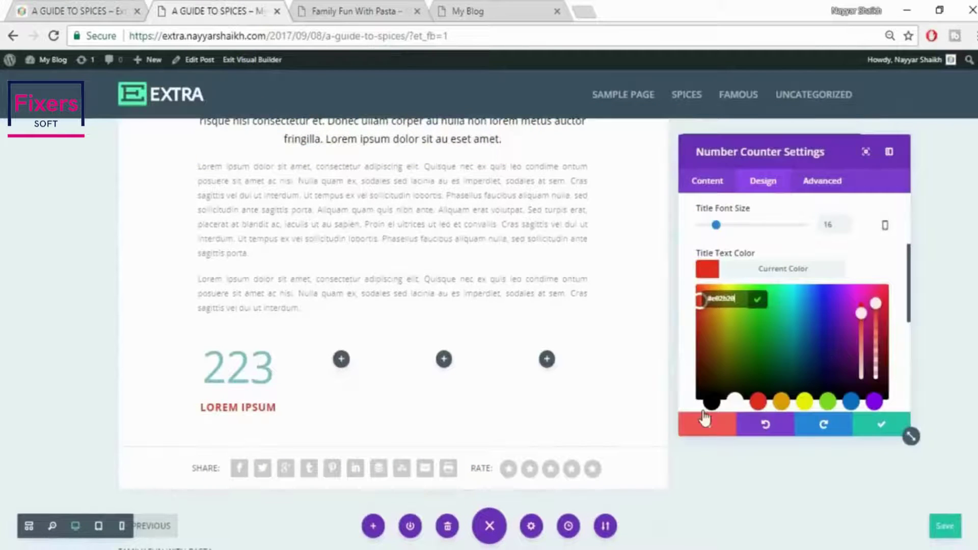
{"action": "left_click", "coordinate": [711, 402]}
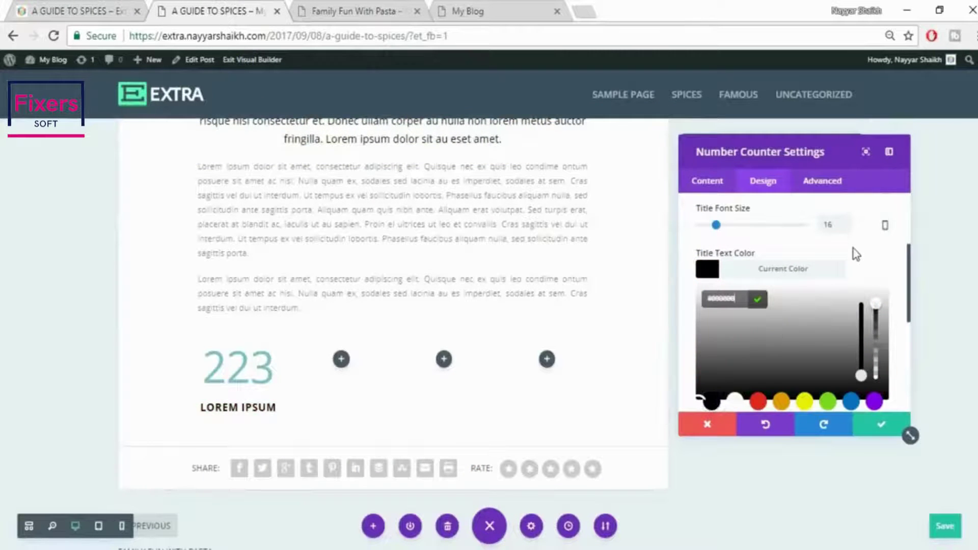
{"action": "left_click", "coordinate": [77, 9]}
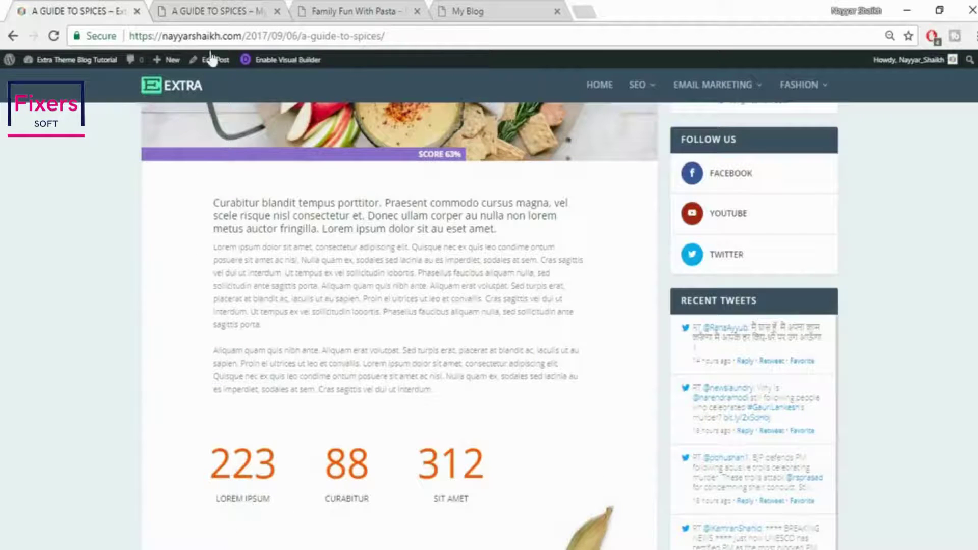
{"action": "left_click", "coordinate": [158, 12]}
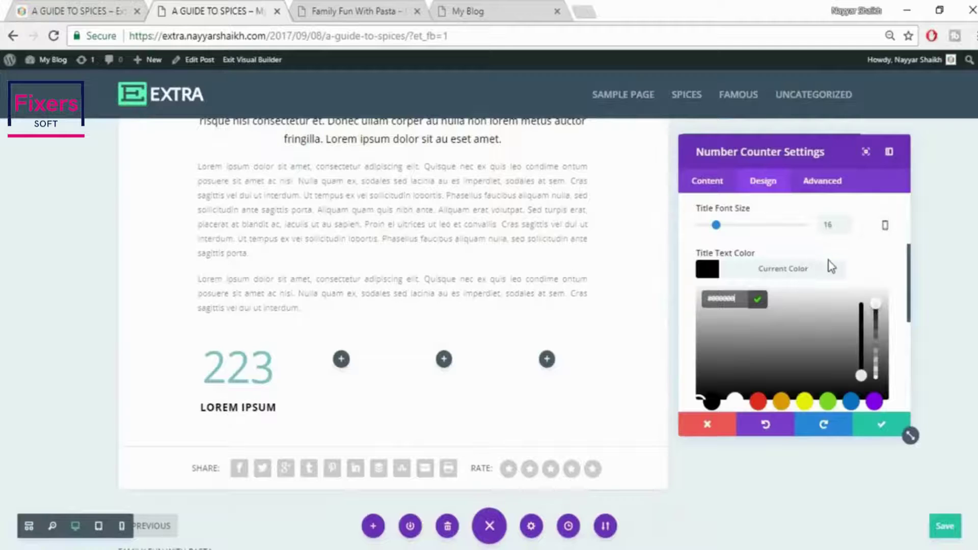
{"action": "scroll", "coordinate": [831, 266], "scroll_direction": "up", "scroll_amount": 2}
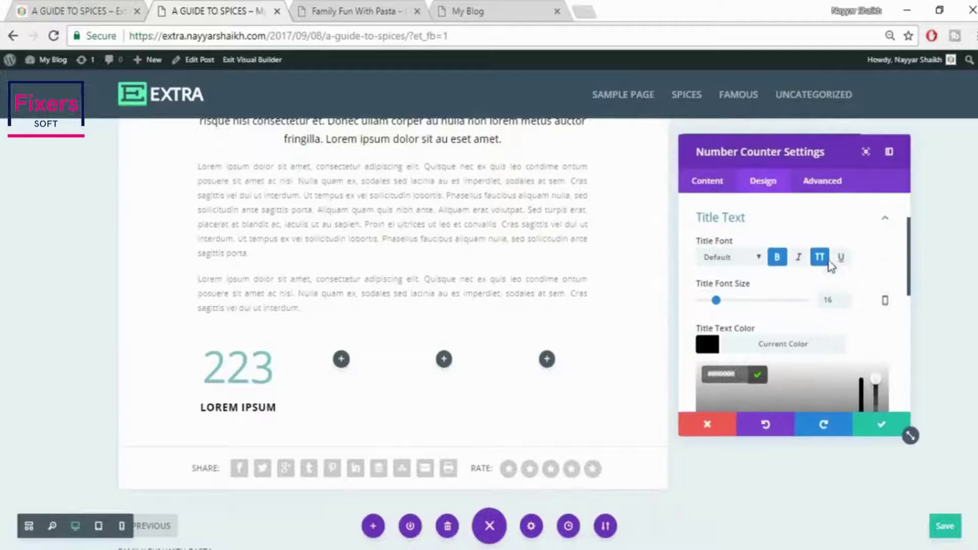
Set the title font to Abel and lower the black title colour to 0.71 opacity
{"action": "left_click", "coordinate": [739, 260]}
{"action": "left_click", "coordinate": [724, 284]}
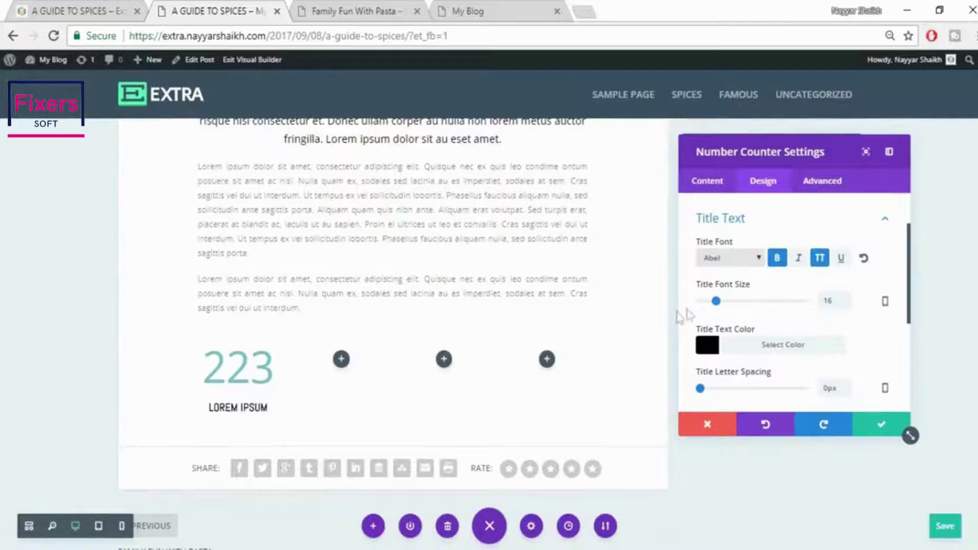
{"action": "scroll", "coordinate": [858, 316], "scroll_direction": "down", "scroll_amount": 2}
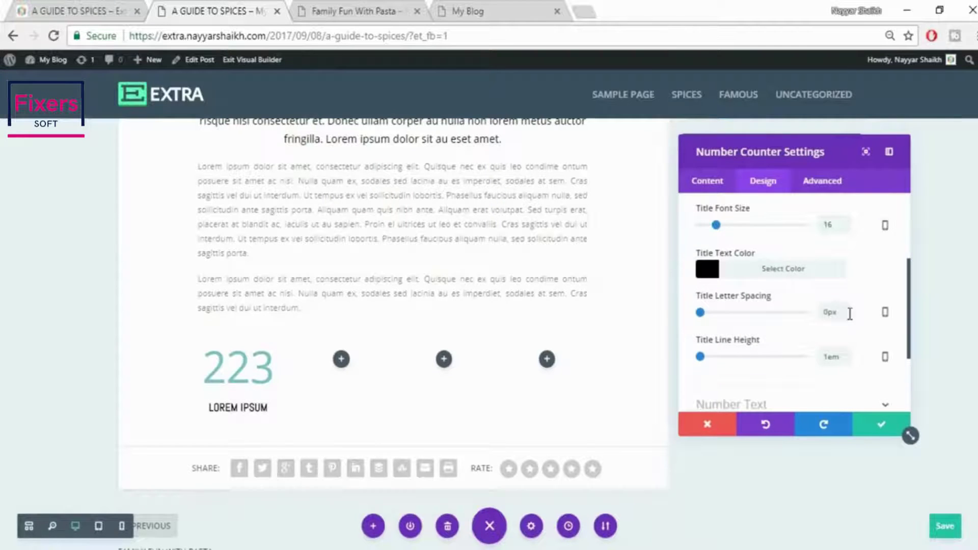
{"action": "left_click", "coordinate": [785, 278]}
{"action": "left_click_drag", "start_coordinate": [875, 305], "coordinate": [878, 334]}
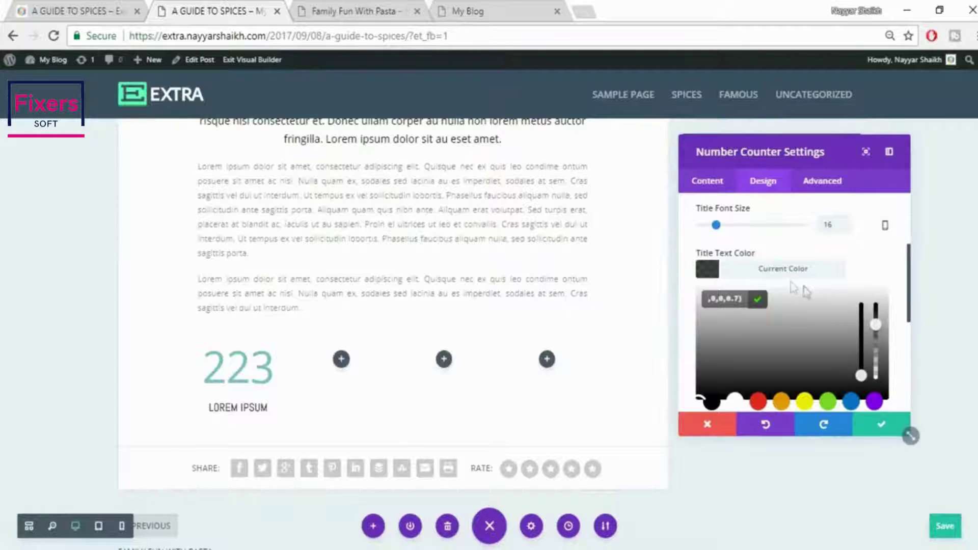
{"action": "left_click", "coordinate": [876, 249]}
{"action": "scroll", "coordinate": [869, 255], "scroll_direction": "up", "scroll_amount": 3}
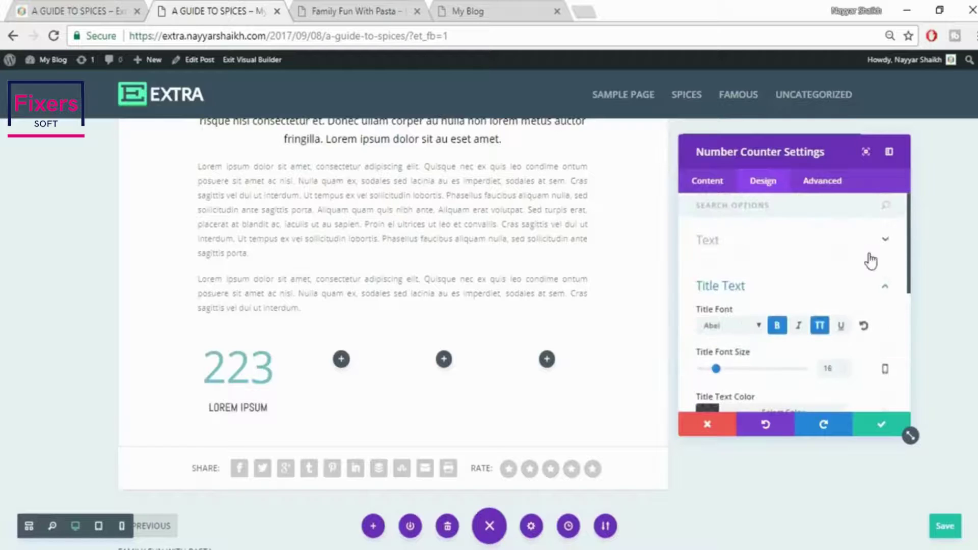
Set the counter number's font size to 65px
{"action": "left_click", "coordinate": [867, 285]}
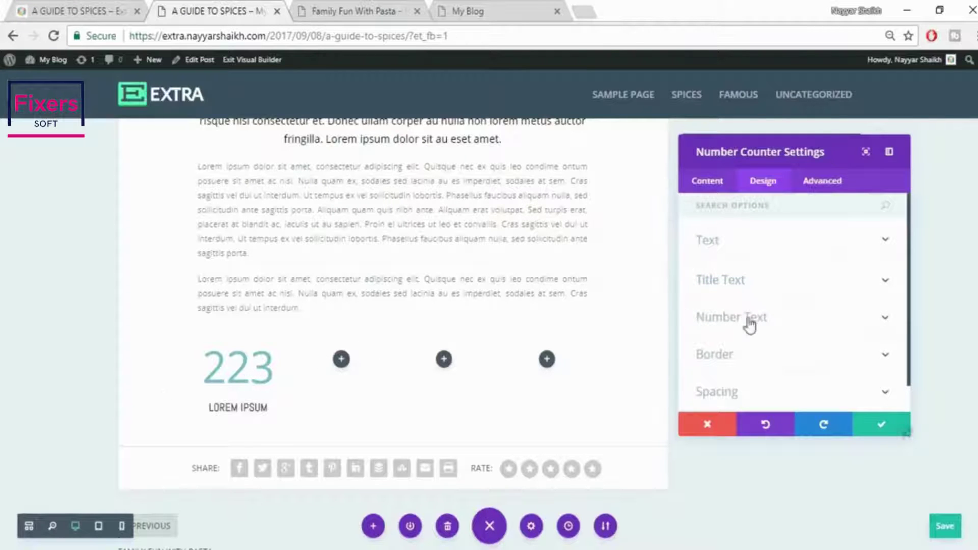
{"action": "left_click", "coordinate": [766, 319]}
{"action": "scroll", "coordinate": [831, 298], "scroll_direction": "down", "scroll_amount": 2}
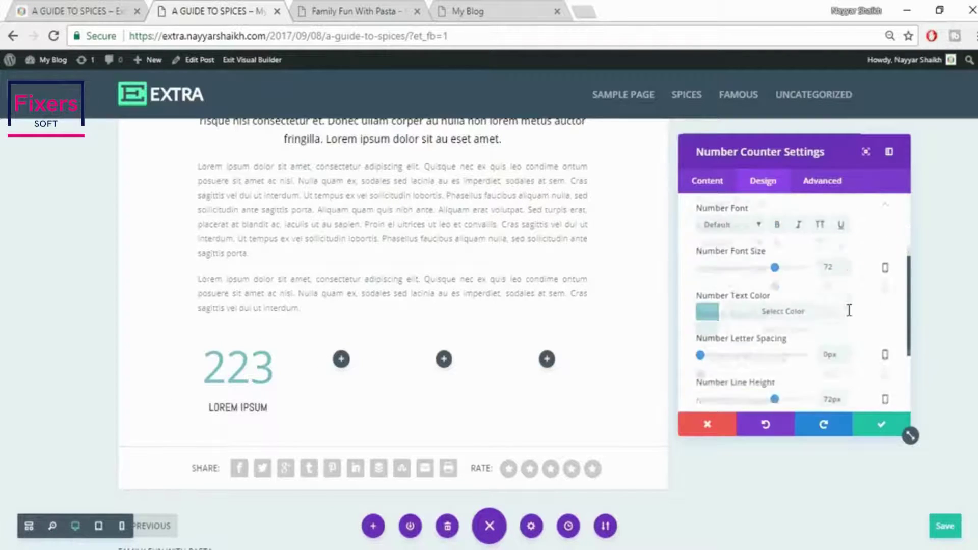
{"action": "scroll", "coordinate": [831, 298], "scroll_direction": "up", "scroll_amount": 3}
{"action": "scroll", "coordinate": [841, 336], "scroll_direction": "down", "scroll_amount": 2}
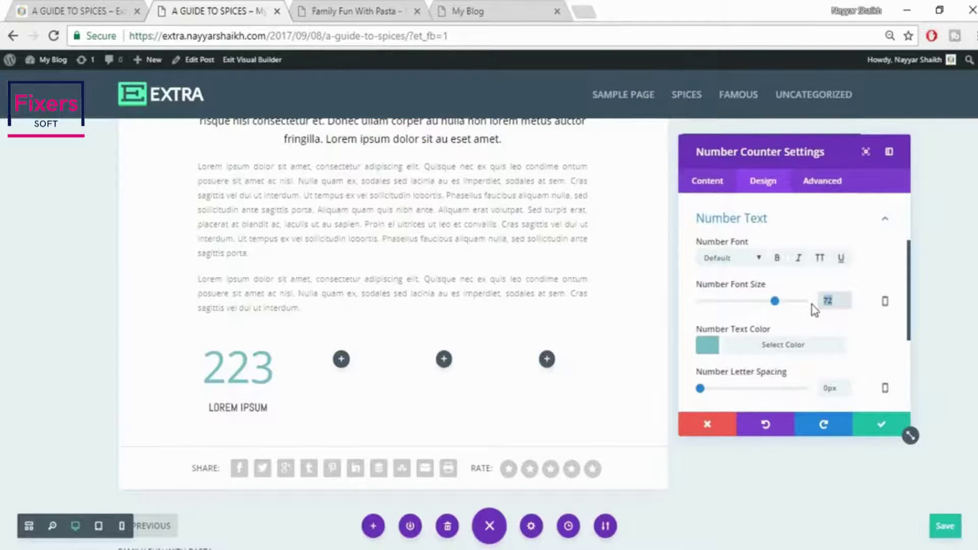
{"action": "type", "text": "65"}
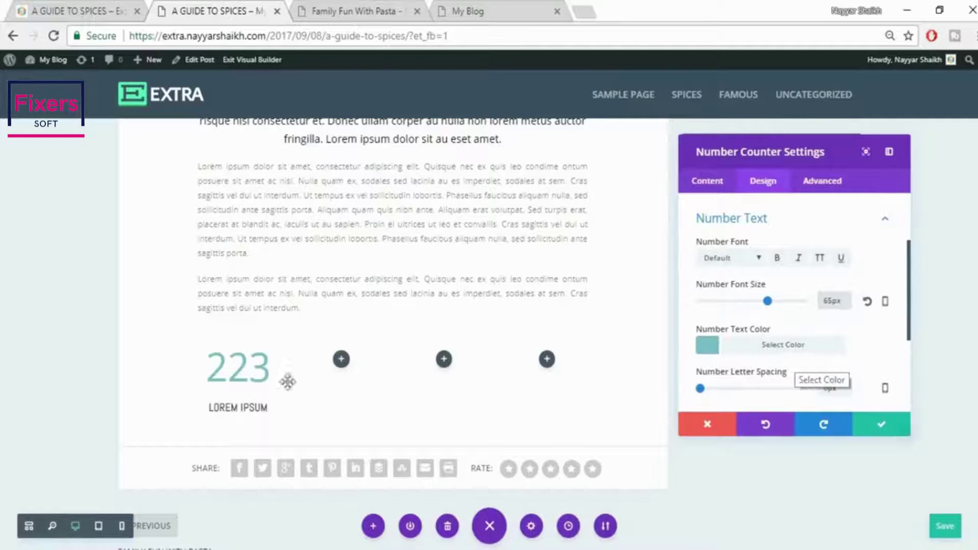
Colour the 223 number red at 0.75 opacity, save the settings, and duplicate the counter
{"action": "left_click", "coordinate": [749, 347]}
{"action": "scroll", "coordinate": [855, 326], "scroll_direction": "down", "scroll_amount": 2}
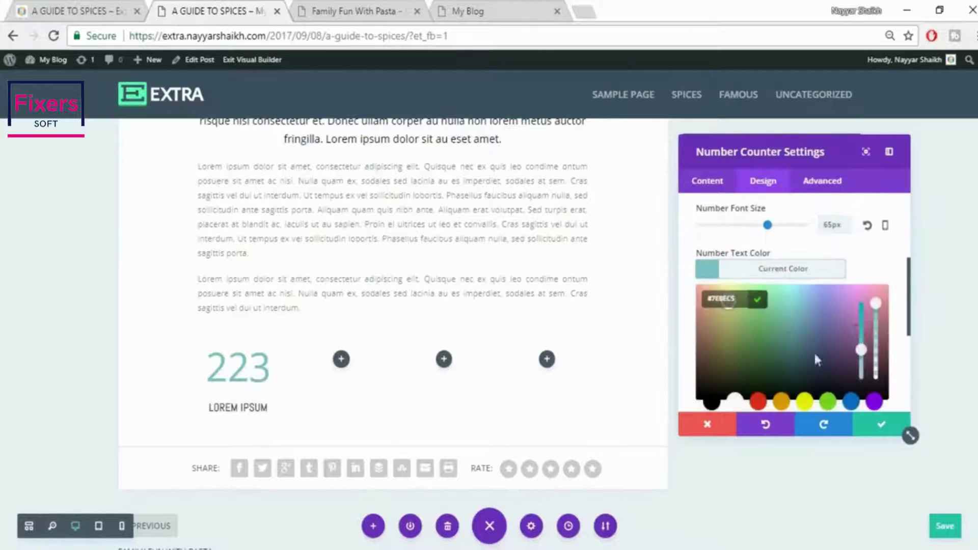
{"action": "left_click", "coordinate": [759, 403]}
{"action": "scroll", "coordinate": [795, 332], "scroll_direction": "down", "scroll_amount": 2}
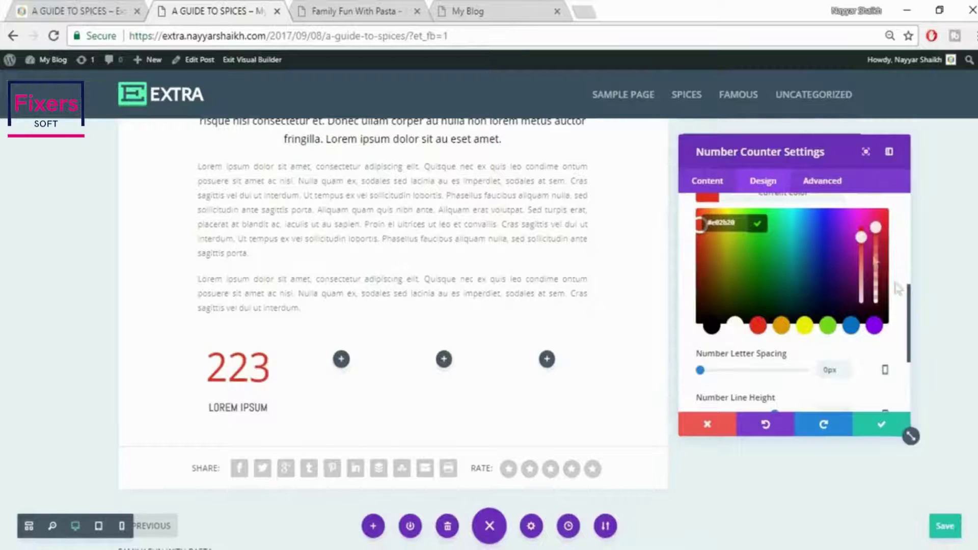
{"action": "left_click_drag", "start_coordinate": [876, 228], "coordinate": [876, 238]}
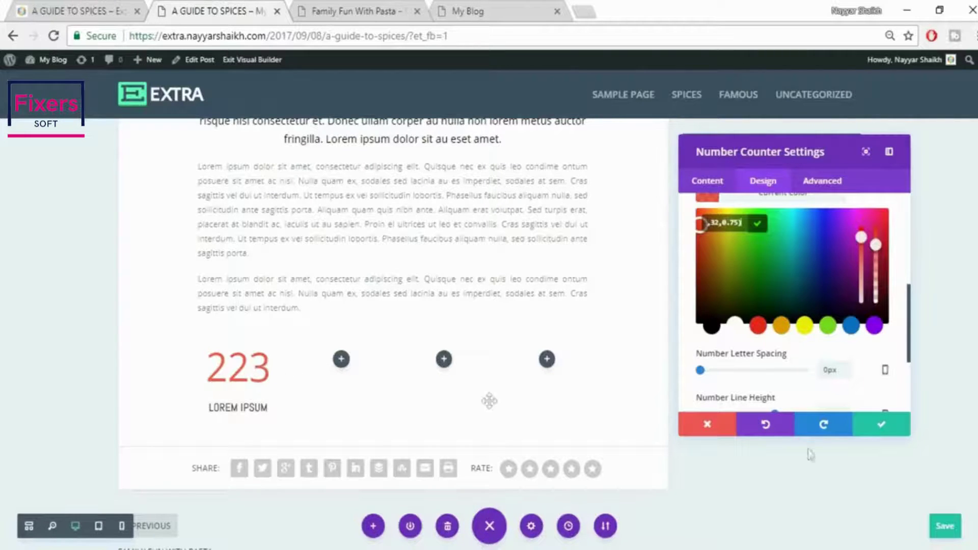
{"action": "left_click", "coordinate": [882, 428]}
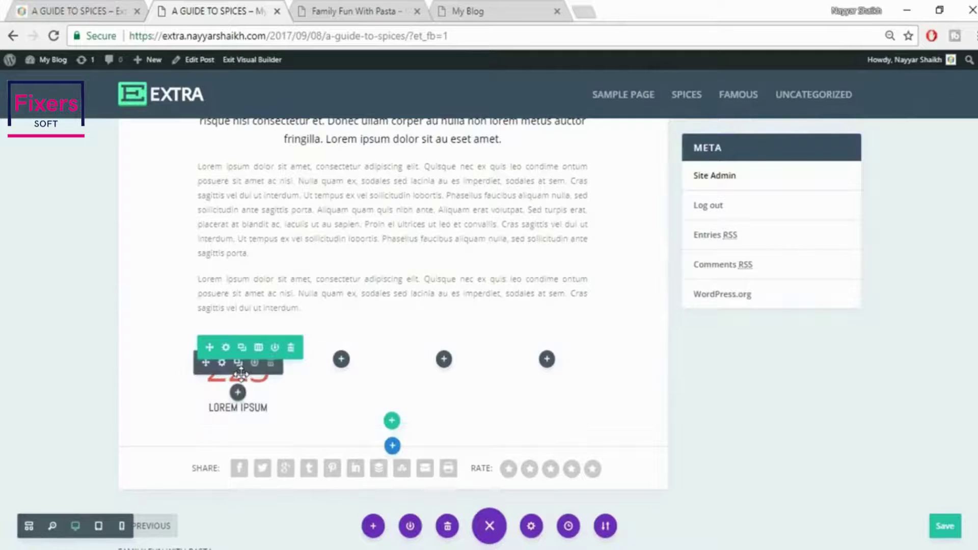
{"action": "left_click", "coordinate": [239, 363]}
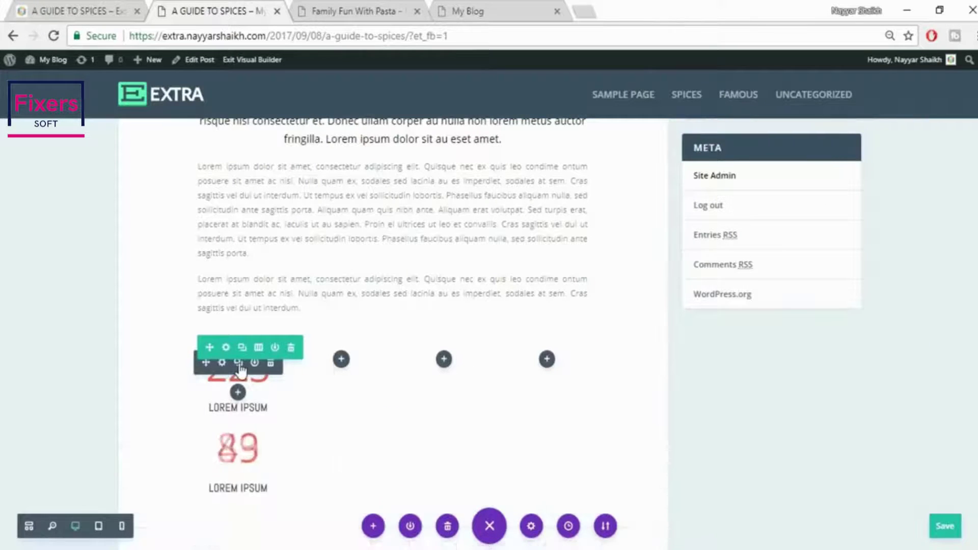
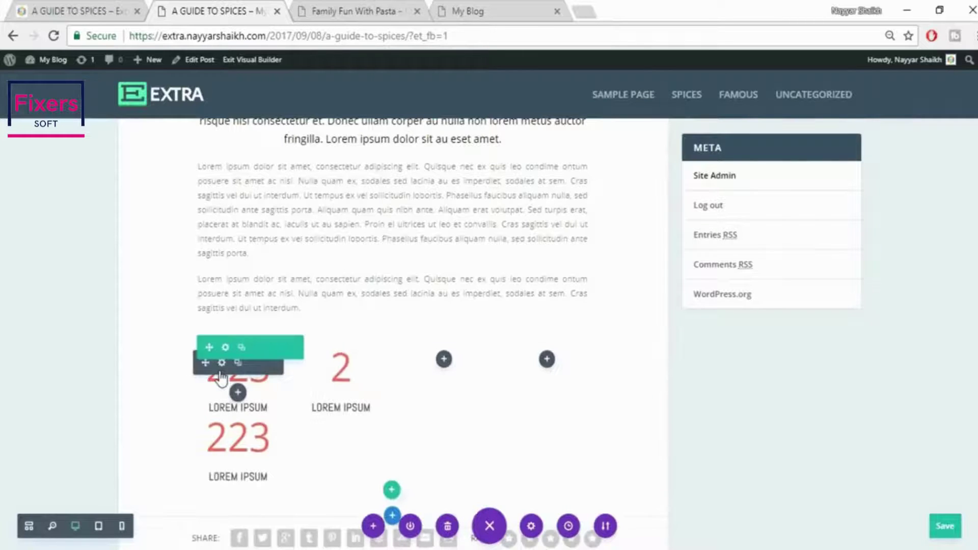
Move a 223 counter into the row's empty third column, giving three counters side by side
{"action": "left_click_drag", "start_coordinate": [453, 373], "coordinate": [453, 375]}
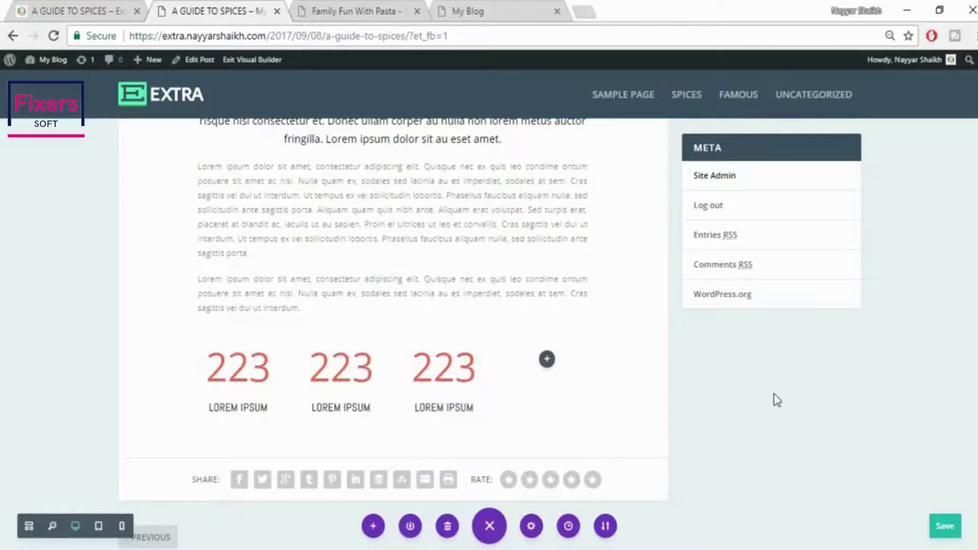
Relabel the second and third counters CURABITUR and SIT AMET using text copied from the live page
{"action": "left_click", "coordinate": [108, 7]}
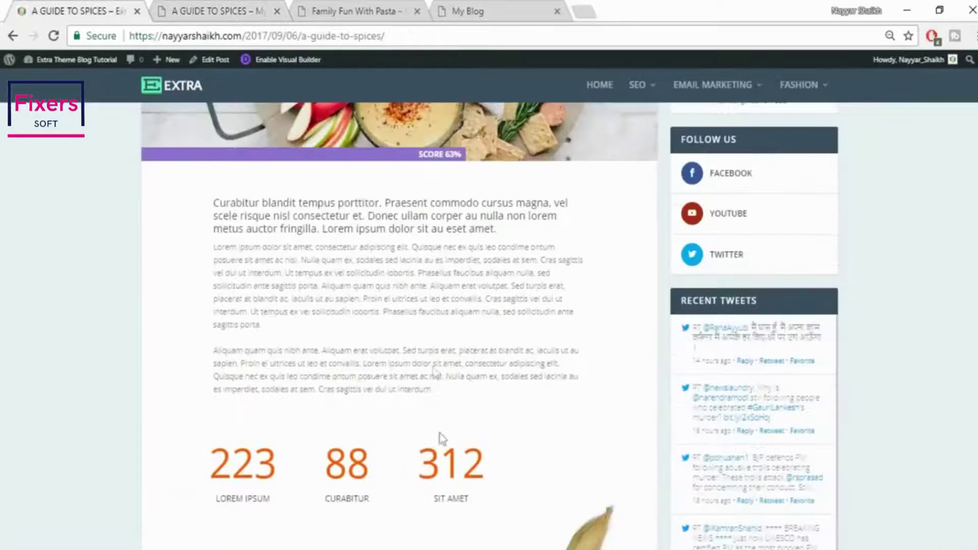
{"action": "left_click_drag", "start_coordinate": [353, 498], "coordinate": [376, 503]}
{"action": "key", "text": "ctrl+c"}
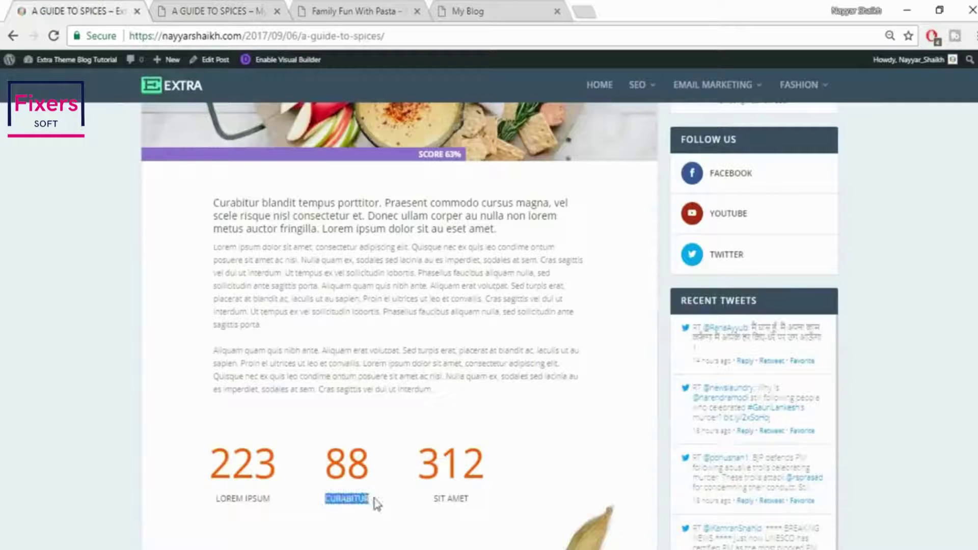
{"action": "left_click", "coordinate": [273, 12]}
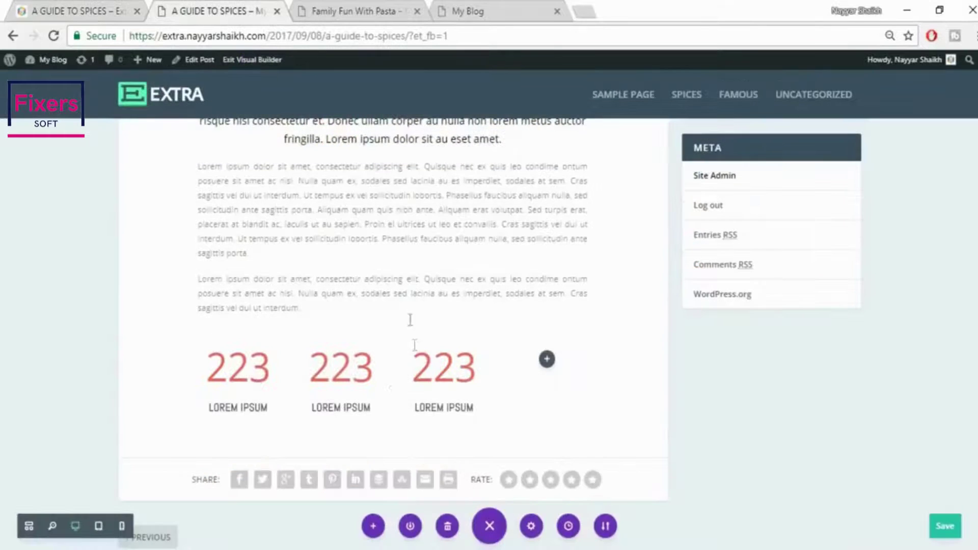
{"action": "triple_click", "coordinate": [360, 409]}
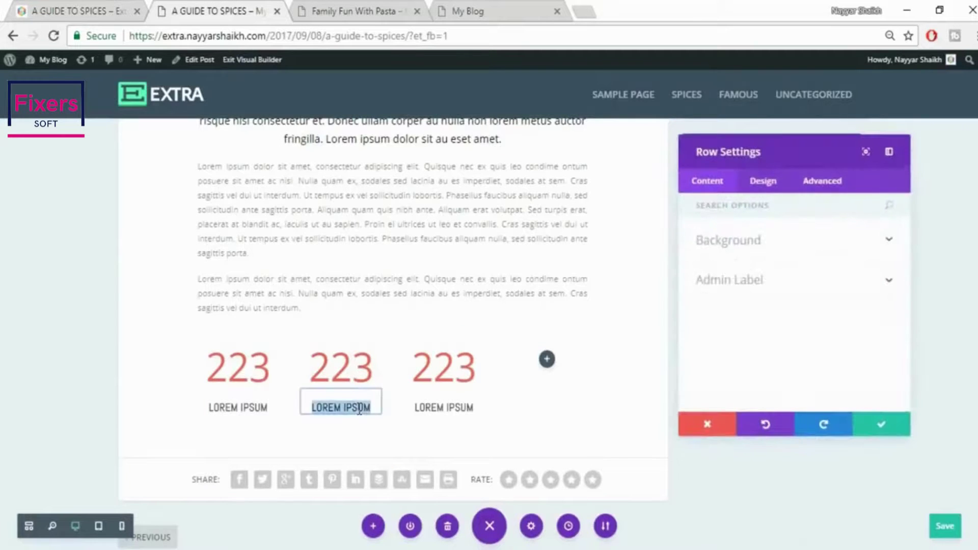
{"action": "key", "text": "ctrl+v"}
{"action": "left_click", "coordinate": [907, 424]}
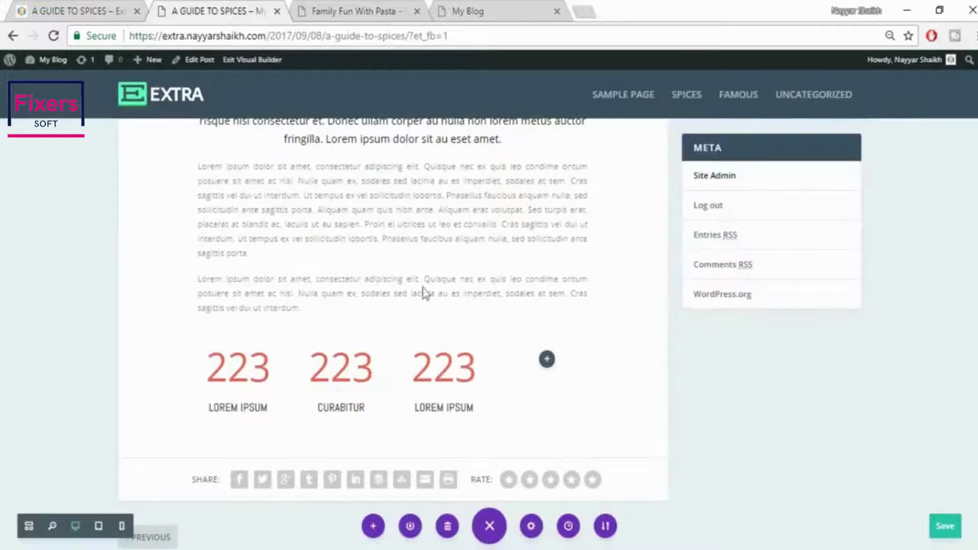
{"action": "left_click", "coordinate": [107, 3]}
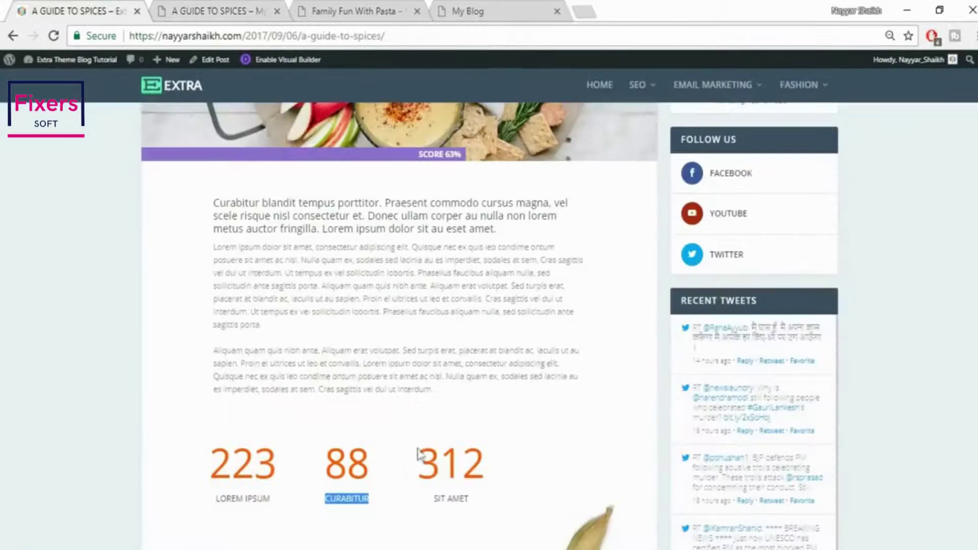
{"action": "triple_click", "coordinate": [448, 502]}
{"action": "key", "text": "ctrl+c"}
{"action": "left_click", "coordinate": [270, 8]}
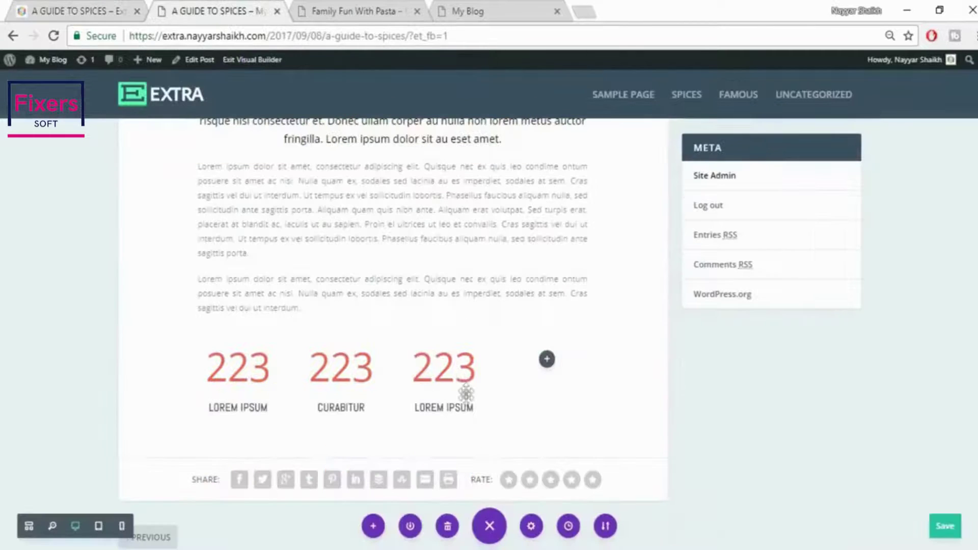
{"action": "left_click", "coordinate": [470, 409]}
{"action": "triple_click", "coordinate": [417, 408]}
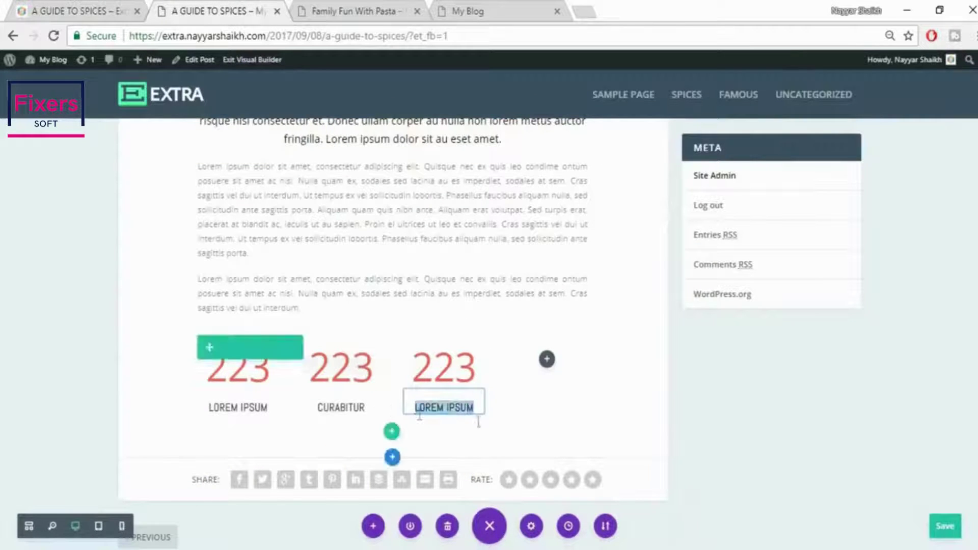
{"action": "key", "text": "ctrl+v"}
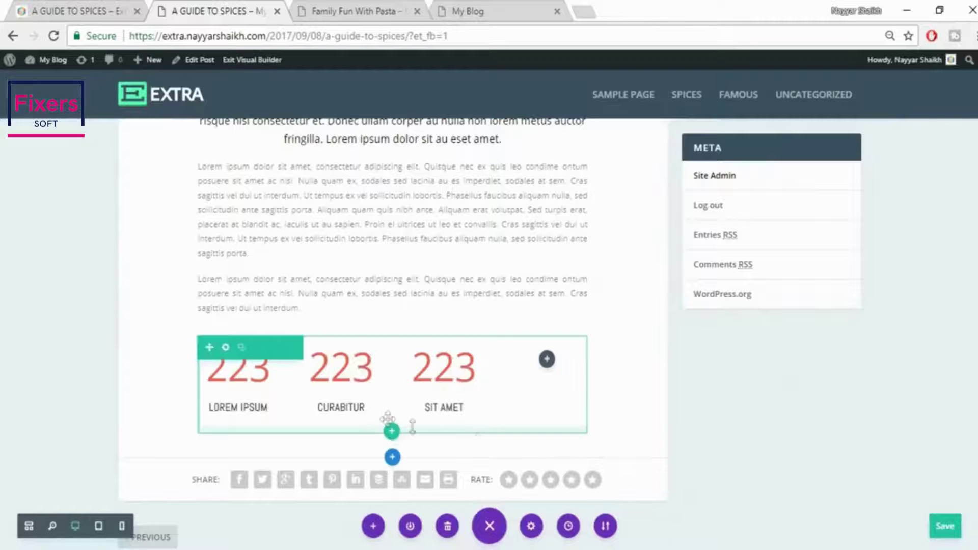
Set the CURABITUR counter's number to 88 and the SIT AMET counter's to 312
{"action": "left_click", "coordinate": [64, 8]}
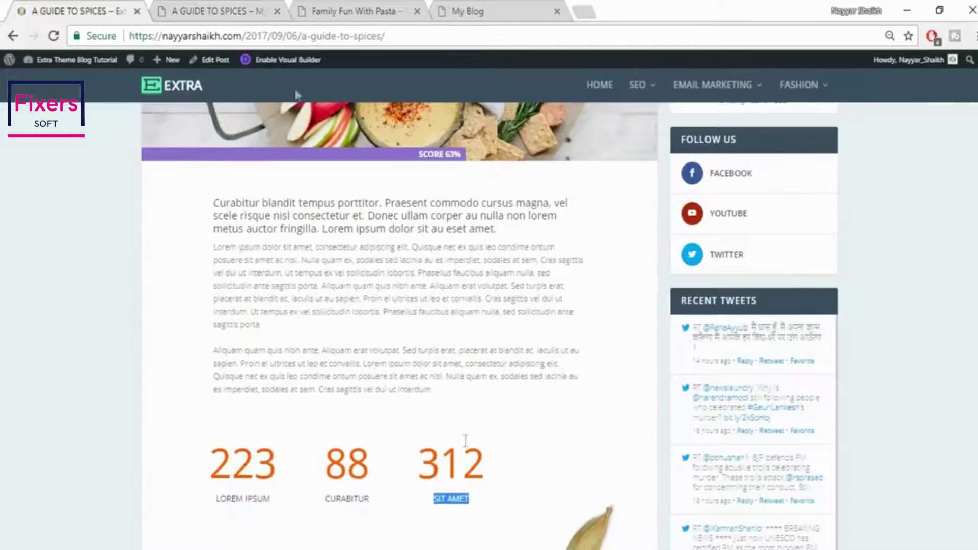
{"action": "left_click", "coordinate": [243, 2]}
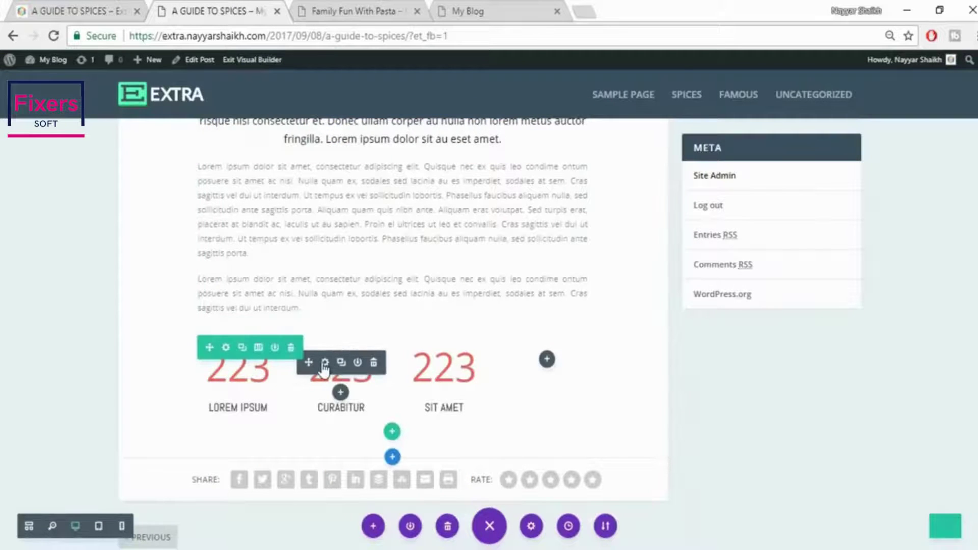
{"action": "left_click", "coordinate": [325, 363]}
{"action": "left_click_drag", "start_coordinate": [759, 330], "coordinate": [683, 332]}
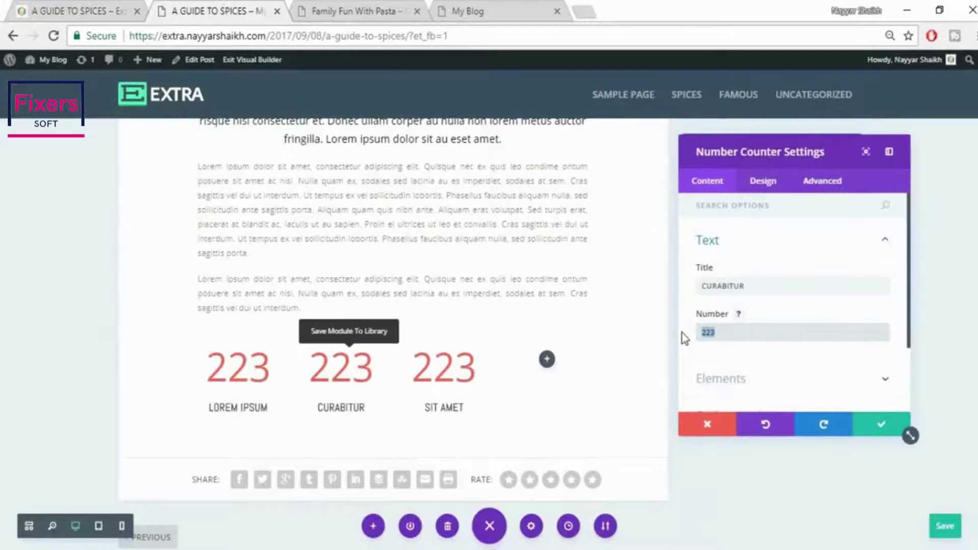
{"action": "left_click", "coordinate": [875, 431]}
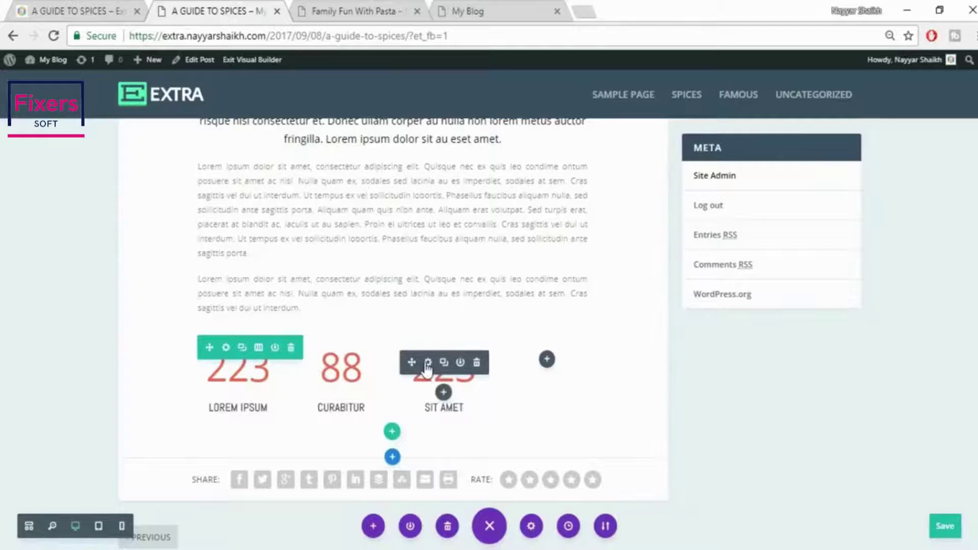
{"action": "left_click", "coordinate": [428, 362]}
{"action": "left_click_drag", "start_coordinate": [730, 334], "coordinate": [646, 332]}
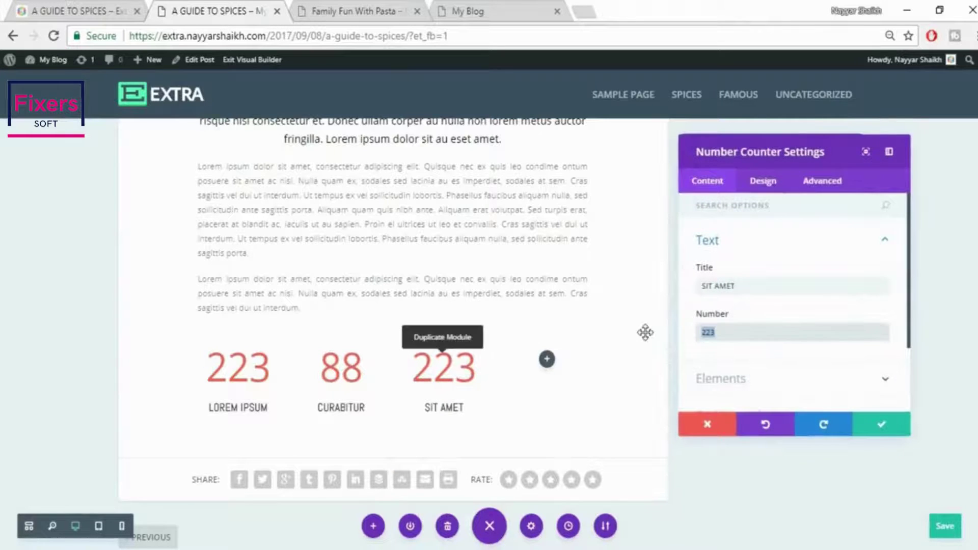
{"action": "left_click", "coordinate": [876, 428]}
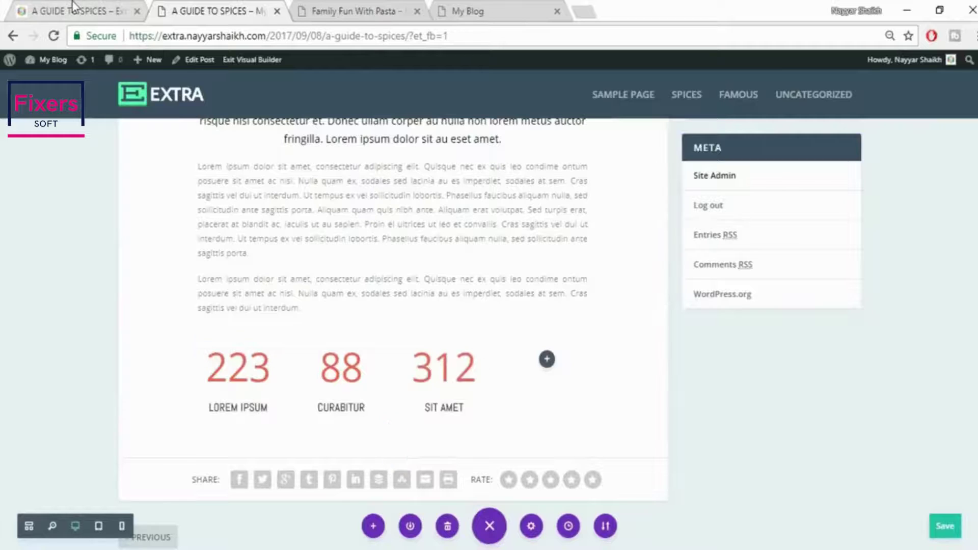
Scroll the live reference page to compare its counters with the built ones
{"action": "left_click", "coordinate": [24, 6]}
{"action": "scroll", "coordinate": [597, 357], "scroll_direction": "down", "scroll_amount": 5}
{"action": "scroll", "coordinate": [597, 359], "scroll_direction": "down", "scroll_amount": 7}
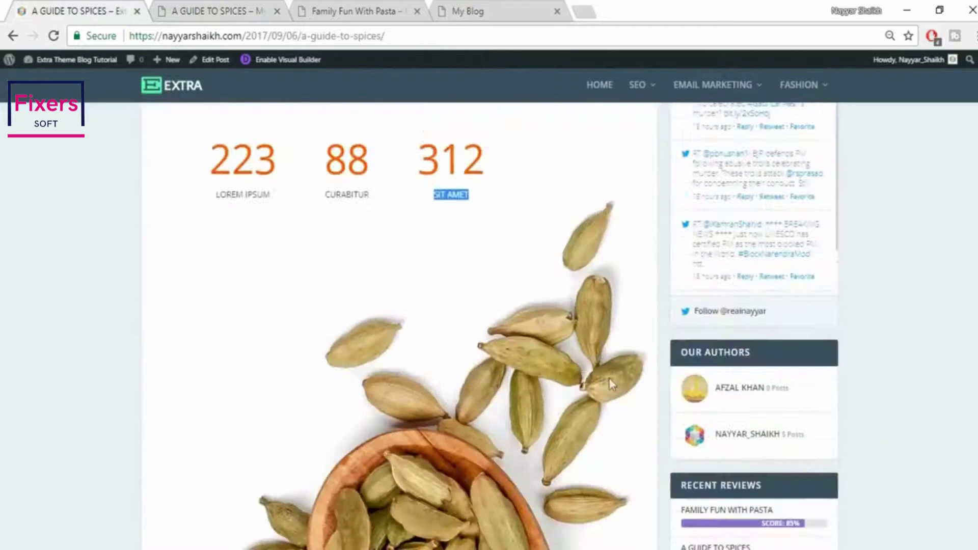
{"action": "scroll", "coordinate": [592, 314], "scroll_direction": "down", "scroll_amount": 3}
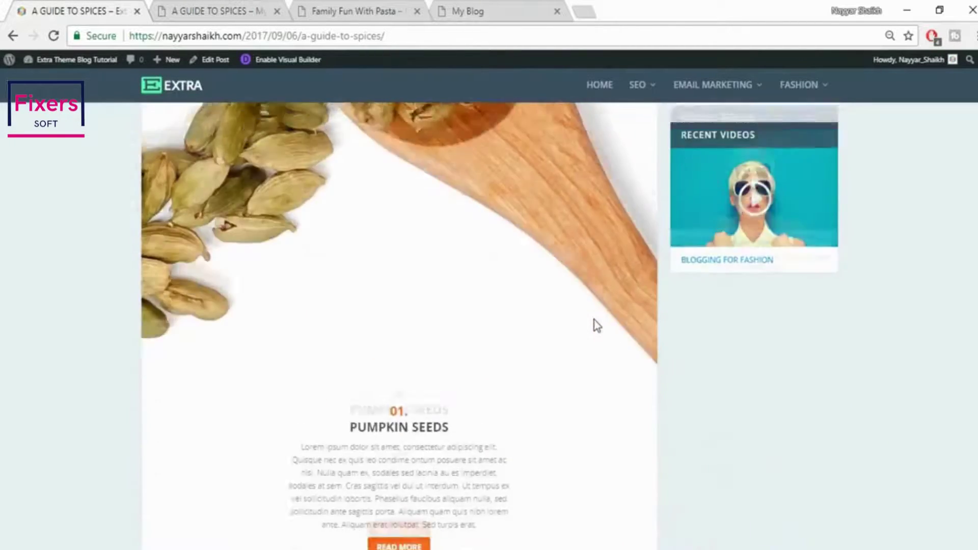
{"action": "scroll", "coordinate": [594, 325], "scroll_direction": "up", "scroll_amount": 5}
{"action": "left_click", "coordinate": [196, 7]}
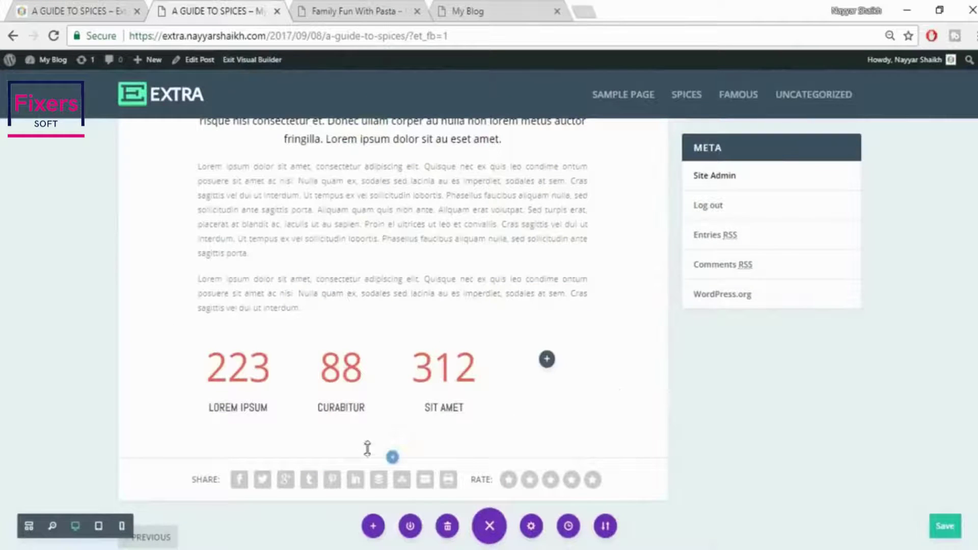
Add a fullwidth section below the counters containing a fullwidth image module
{"action": "left_click", "coordinate": [393, 458]}
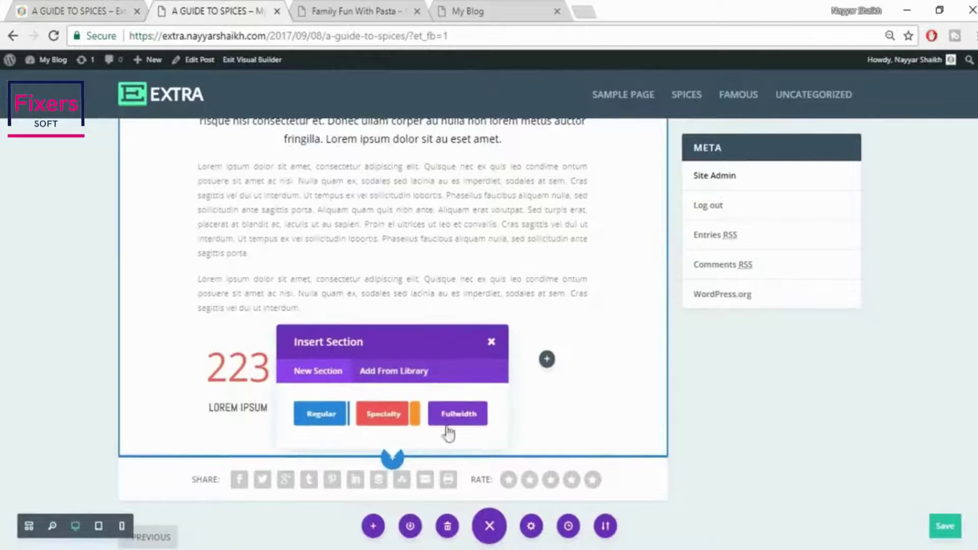
{"action": "left_click", "coordinate": [449, 421]}
{"action": "left_click", "coordinate": [393, 484]}
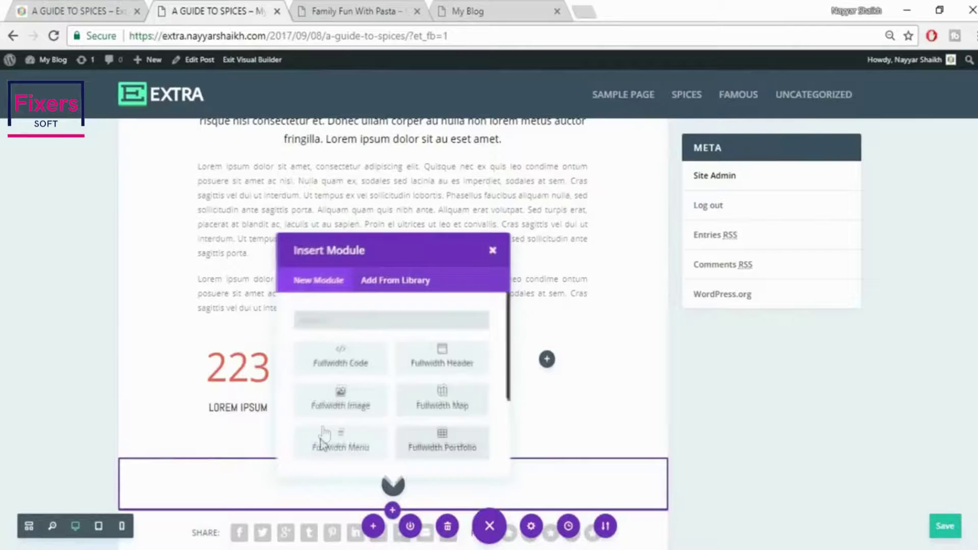
{"action": "left_click", "coordinate": [334, 402]}
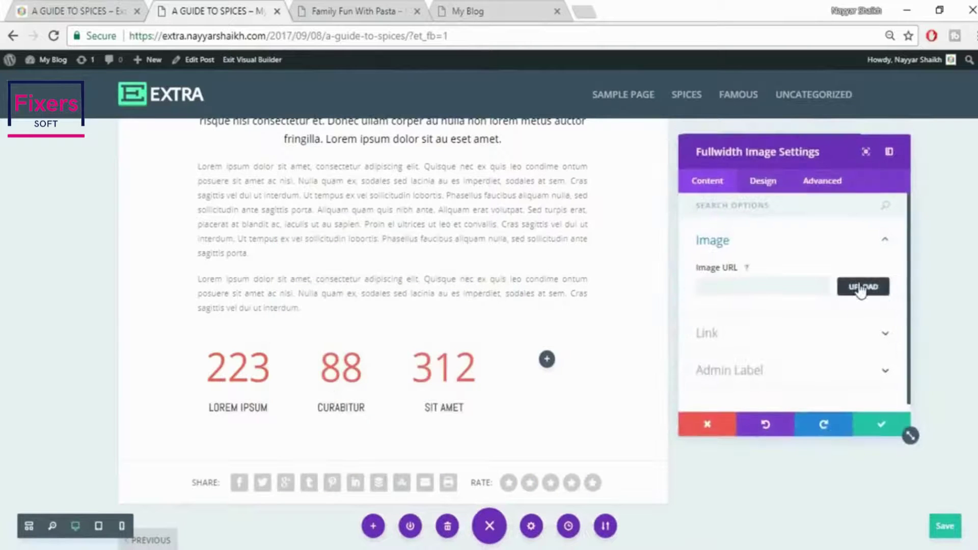
Upload the 084.jpg cardamom photo as the module's image and save the settings
{"action": "left_click", "coordinate": [861, 286]}
{"action": "left_click", "coordinate": [157, 112]}
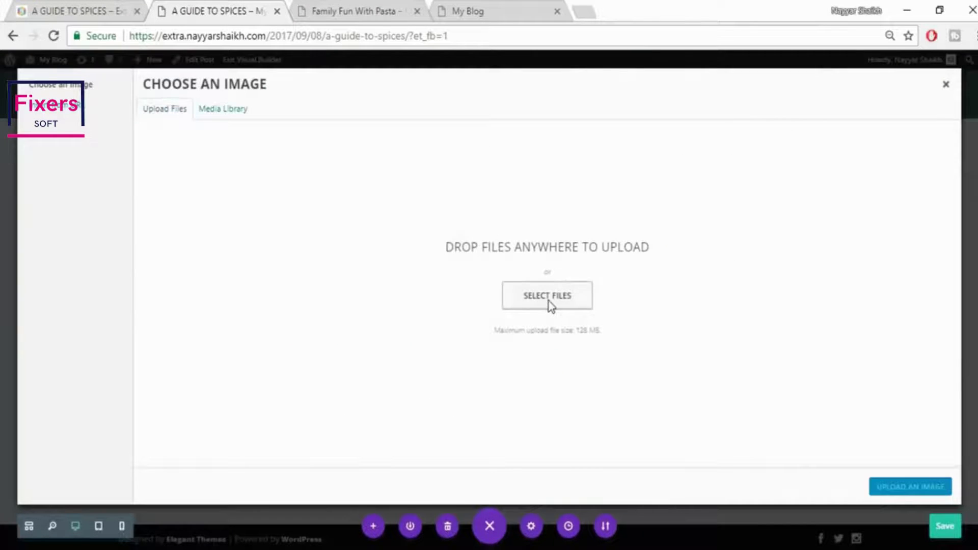
{"action": "left_click", "coordinate": [548, 297]}
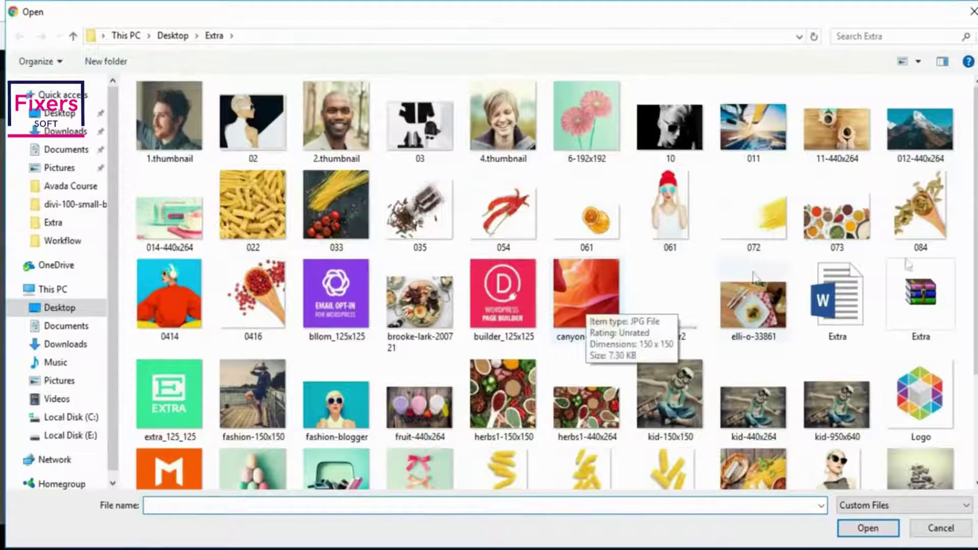
{"action": "scroll", "coordinate": [943, 265], "scroll_direction": "down", "scroll_amount": 3}
{"action": "left_click", "coordinate": [940, 240]}
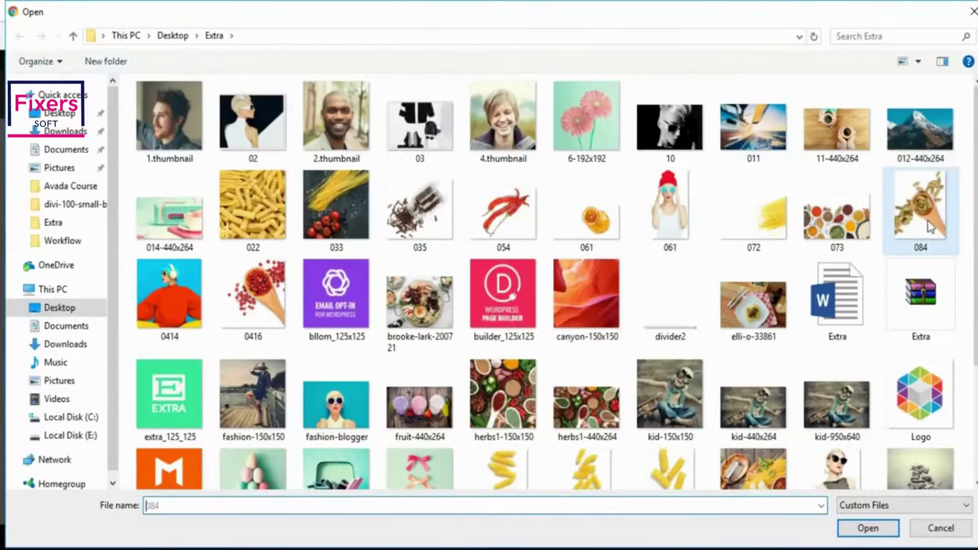
{"action": "left_click", "coordinate": [866, 529]}
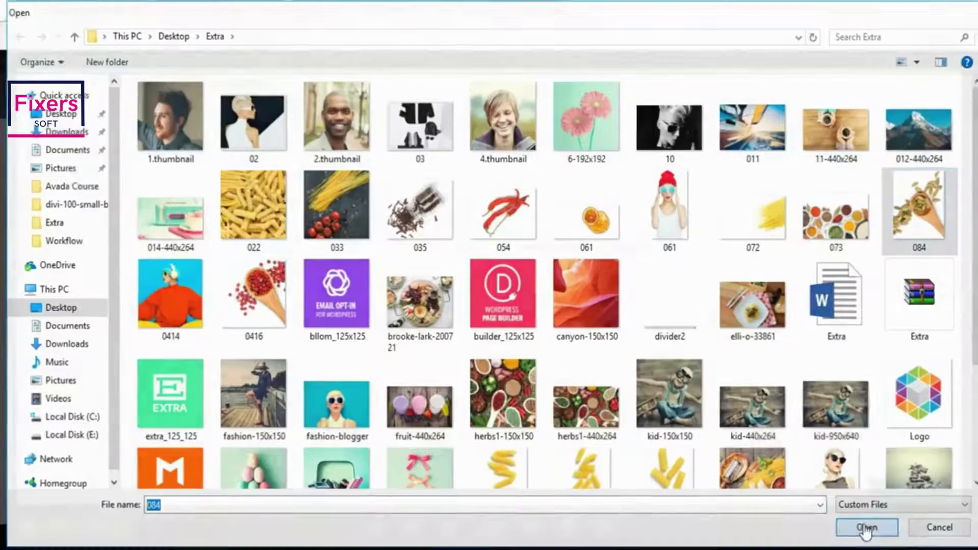
{"action": "left_click", "coordinate": [882, 488]}
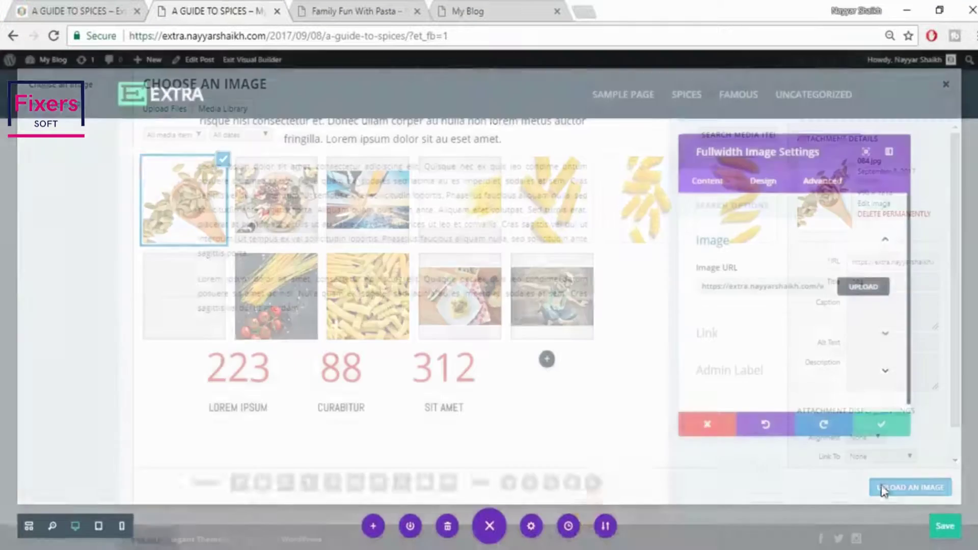
{"action": "scroll", "coordinate": [505, 355], "scroll_direction": "down", "scroll_amount": 5}
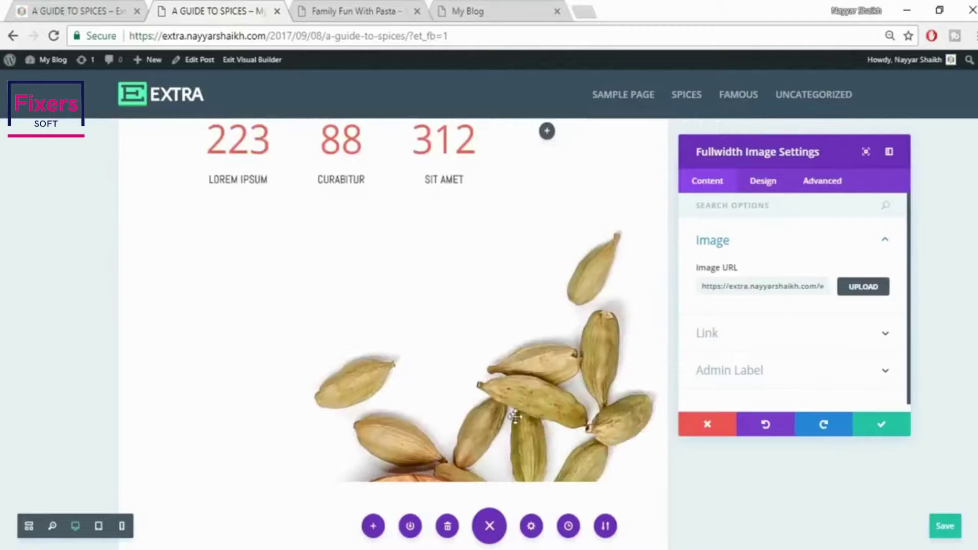
{"action": "scroll", "coordinate": [525, 359], "scroll_direction": "up", "scroll_amount": 5}
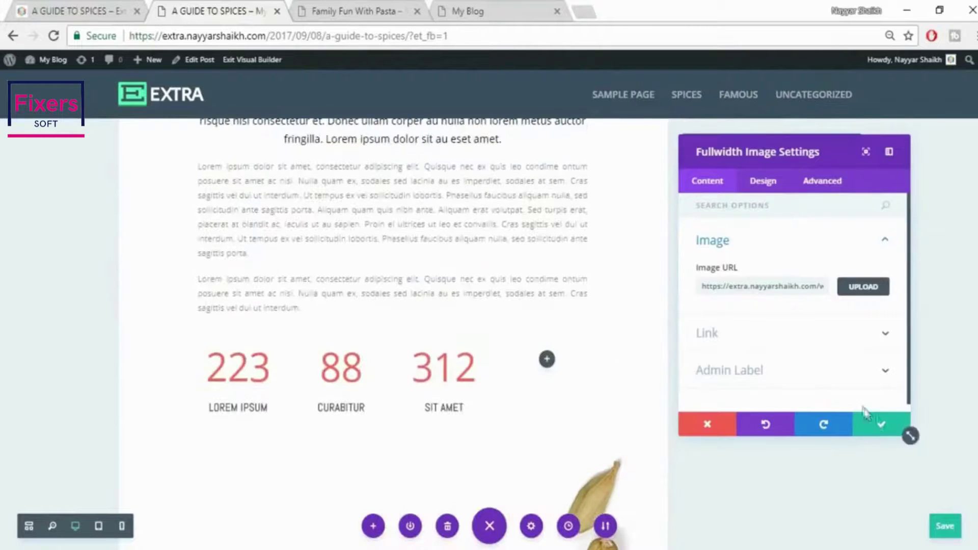
{"action": "left_click", "coordinate": [881, 425]}
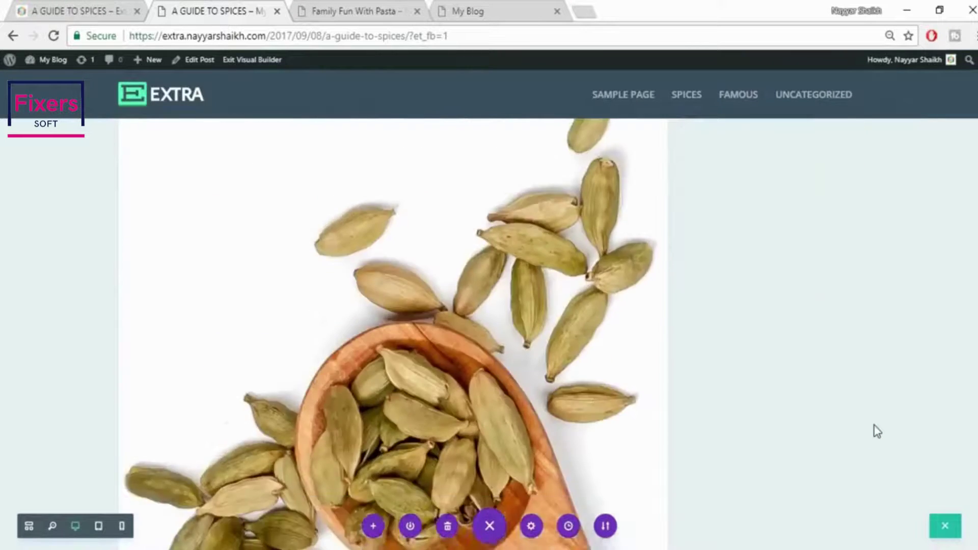
Insert a regular section below the image with a one-column row and a Text module
{"action": "scroll", "coordinate": [878, 431], "scroll_direction": "down", "scroll_amount": 3}
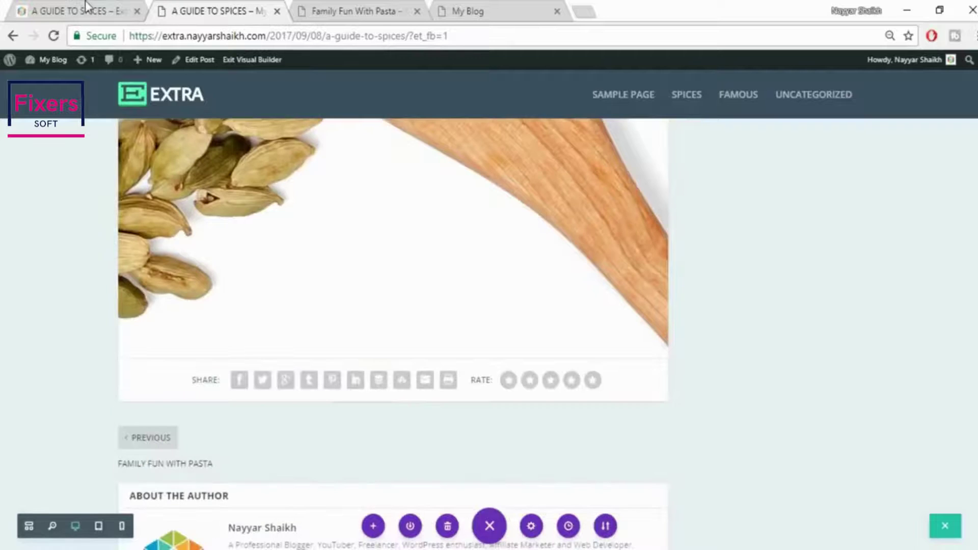
{"action": "left_click", "coordinate": [86, 10]}
{"action": "scroll", "coordinate": [344, 264], "scroll_direction": "down", "scroll_amount": 6}
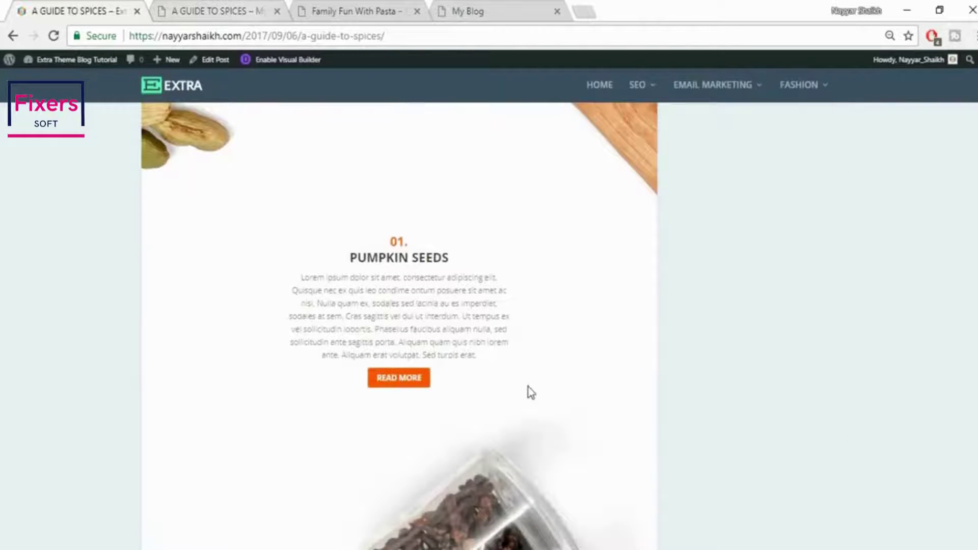
{"action": "key", "text": "ctrl+Tab"}
{"action": "left_click", "coordinate": [392, 358]}
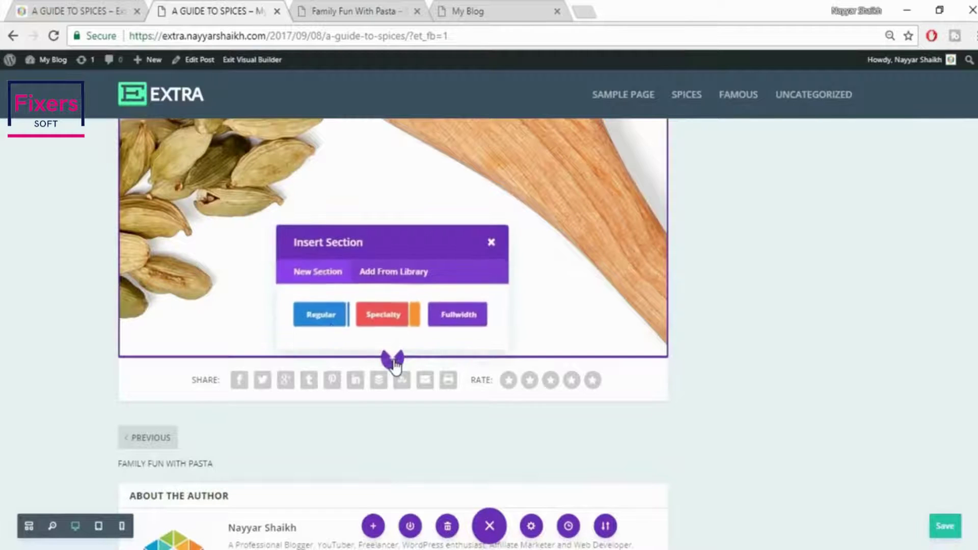
{"action": "left_click", "coordinate": [329, 324]}
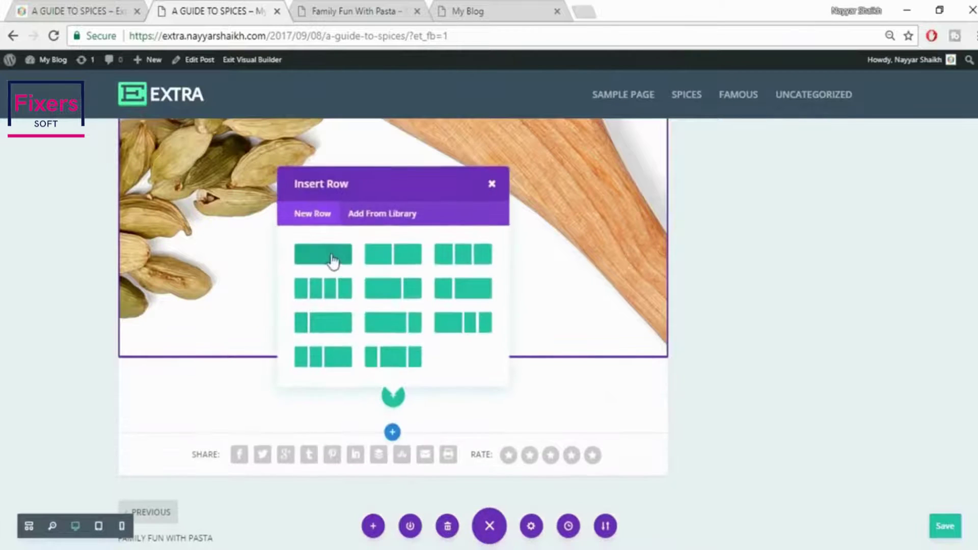
{"action": "left_click", "coordinate": [332, 257]}
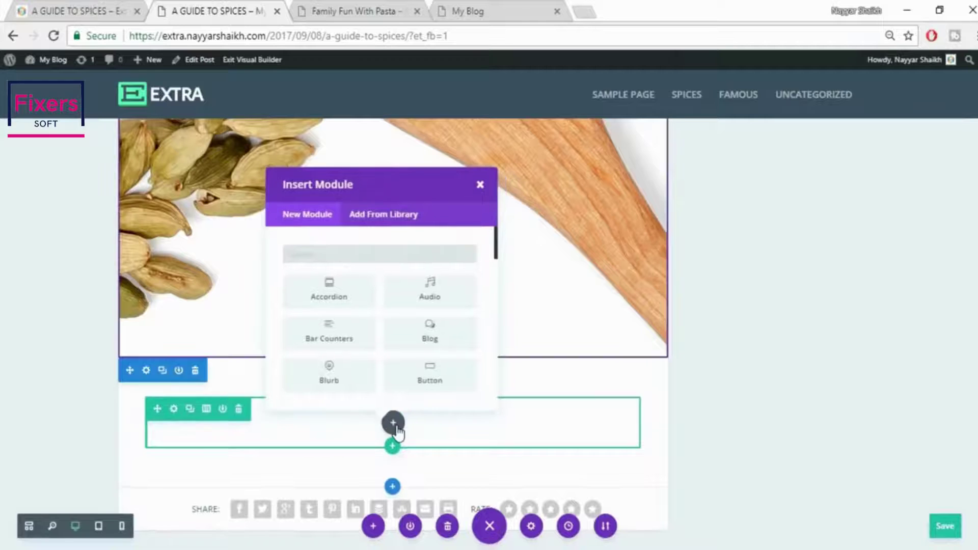
{"action": "type", "text": "tex"}
{"action": "left_click", "coordinate": [351, 288]}
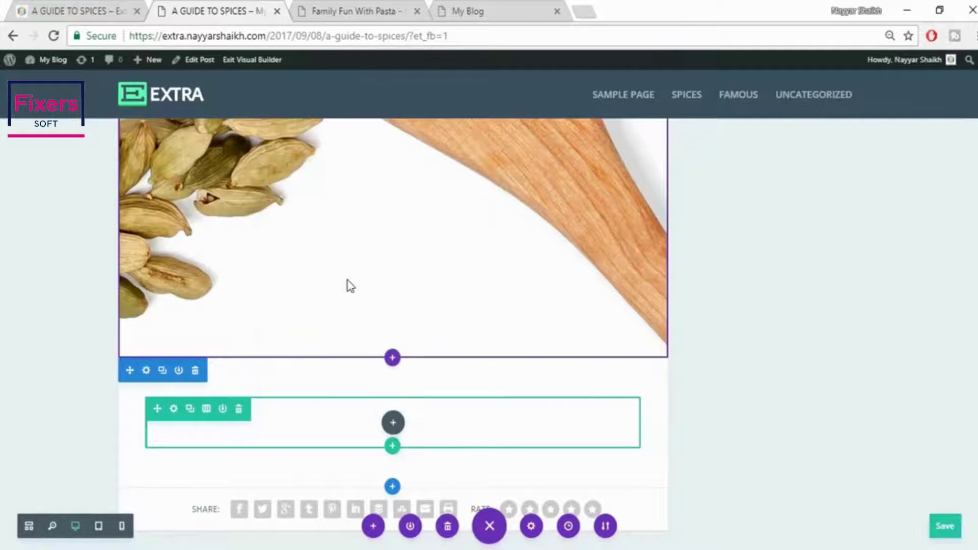
Paste the live post's 01. Pumpkin Seeds heading and paragraph, with line breaks after 01. and PUMPKIN SEEDS
{"action": "left_click", "coordinate": [53, 9]}
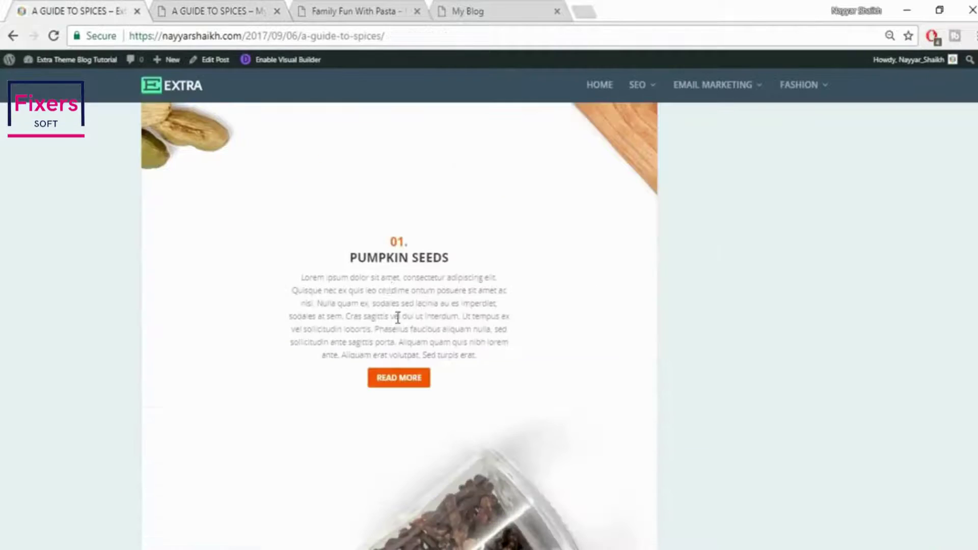
{"action": "left_click_drag", "start_coordinate": [382, 235], "coordinate": [492, 357]}
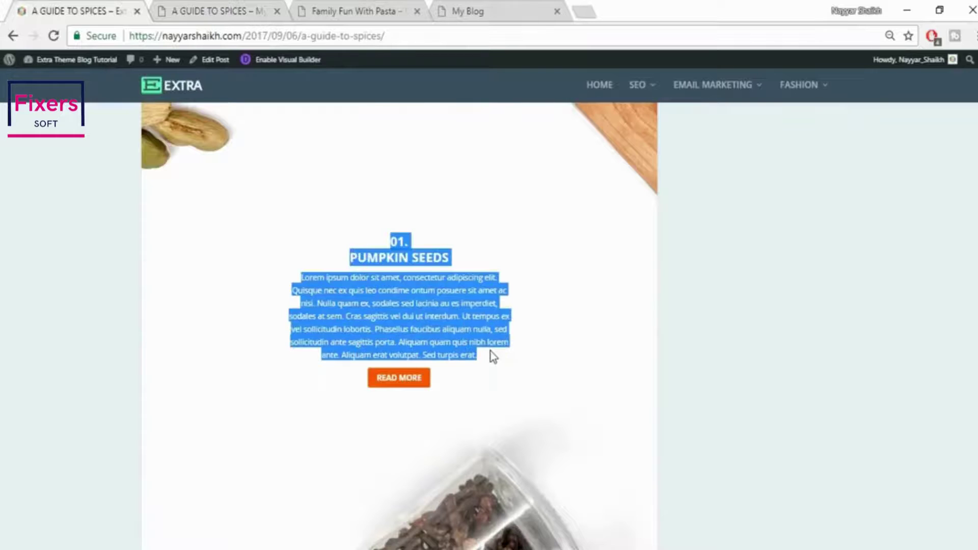
{"action": "left_click", "coordinate": [266, 7]}
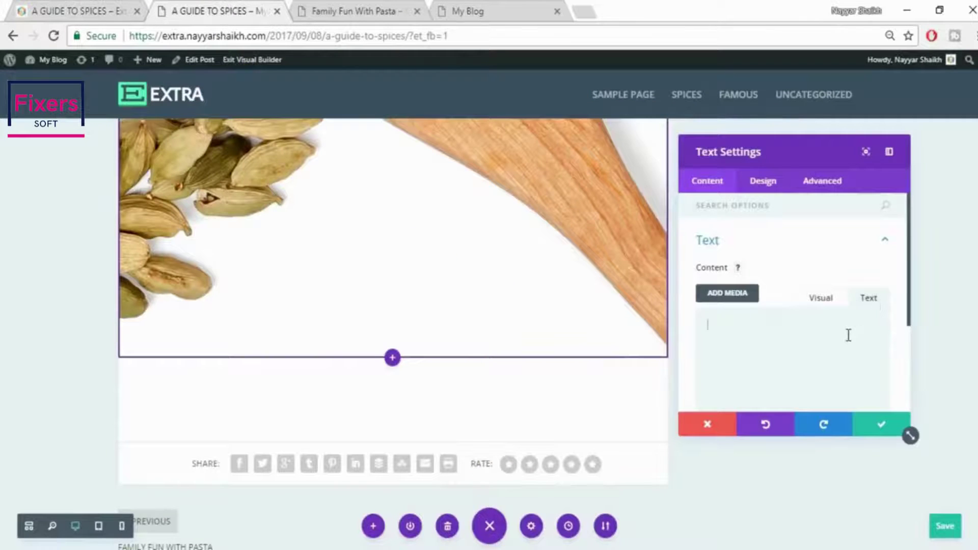
{"action": "type", "text": "01. PUMPKIN SEEDS Lorem ipsum dolor sit amet, consectetur adipiscing elit. Quisque nec ex quis leo condimentum posuere sit amet ac nisi. Nulla quam ex, sodales sed lacinia au es imperdiet, sodales at sem. Cras sagittis vel dui ut interdum. Ut tempus ex vel sollicitudin lobortis. Phasellus faucibus aliquam nulla, sed sollicitudin ante sagittis porta. Aliquam quam quis nibh lorem ante. Aliquam erat volutpat. Sed turpis erat."}
{"action": "left_click", "coordinate": [821, 294]}
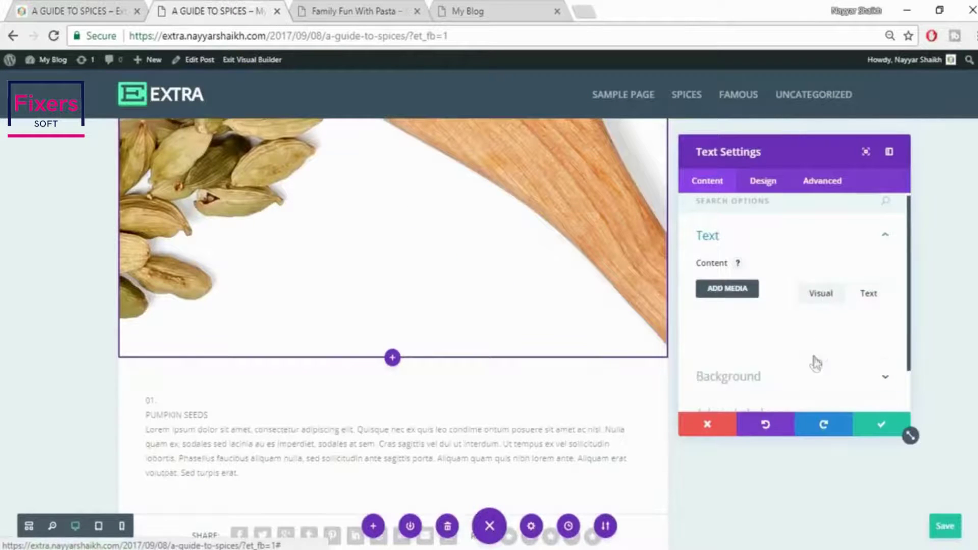
{"action": "scroll", "coordinate": [815, 362], "scroll_direction": "down", "scroll_amount": 2}
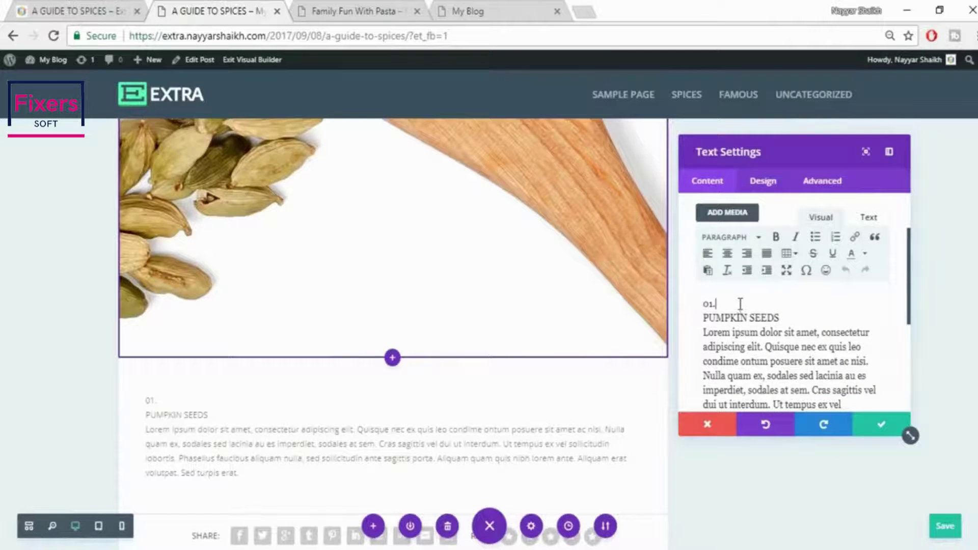
{"action": "left_click", "coordinate": [741, 304]}
{"action": "key", "text": "Return"}
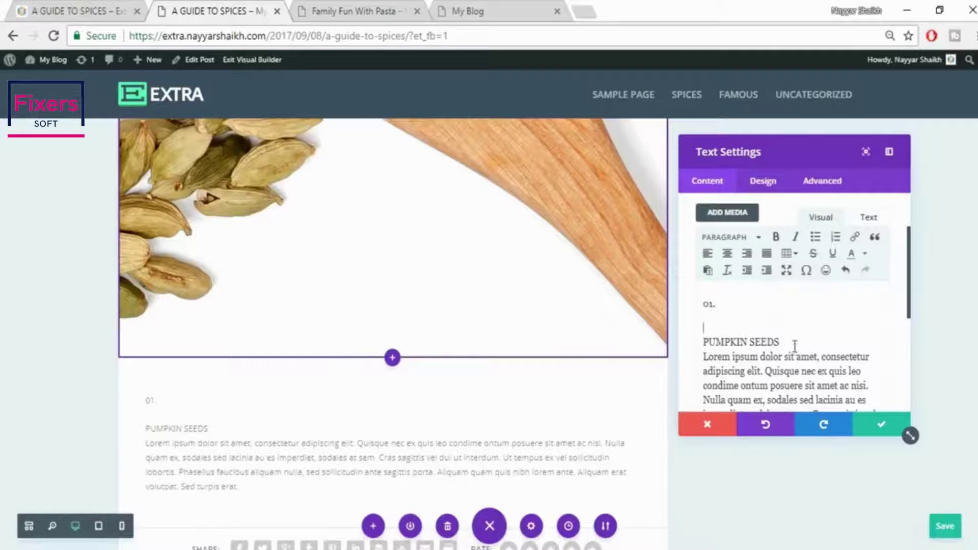
{"action": "left_click", "coordinate": [795, 341]}
{"action": "key", "text": "Return"}
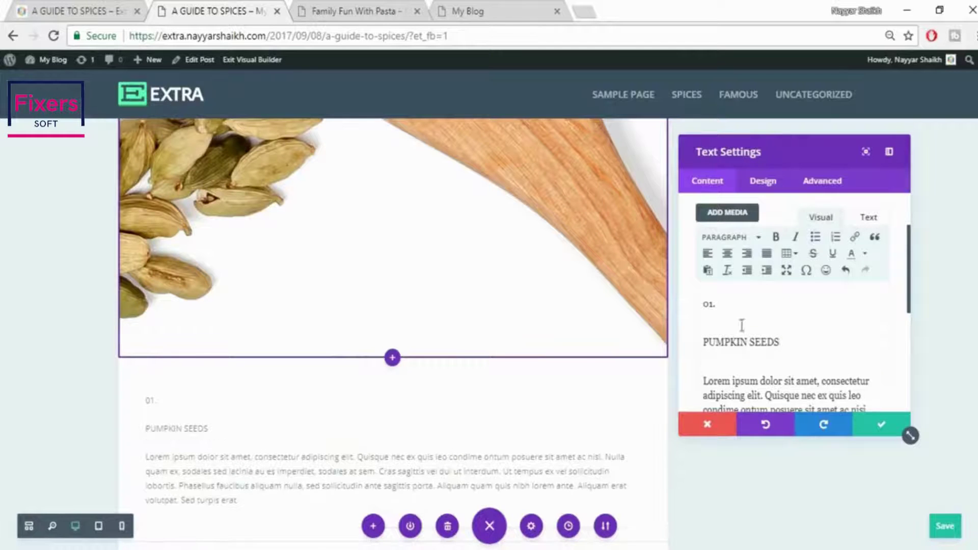
Format 01. as Heading 1 and PUMPKIN SEEDS as Heading 2
{"action": "left_click", "coordinate": [759, 239]}
{"action": "left_click", "coordinate": [754, 284]}
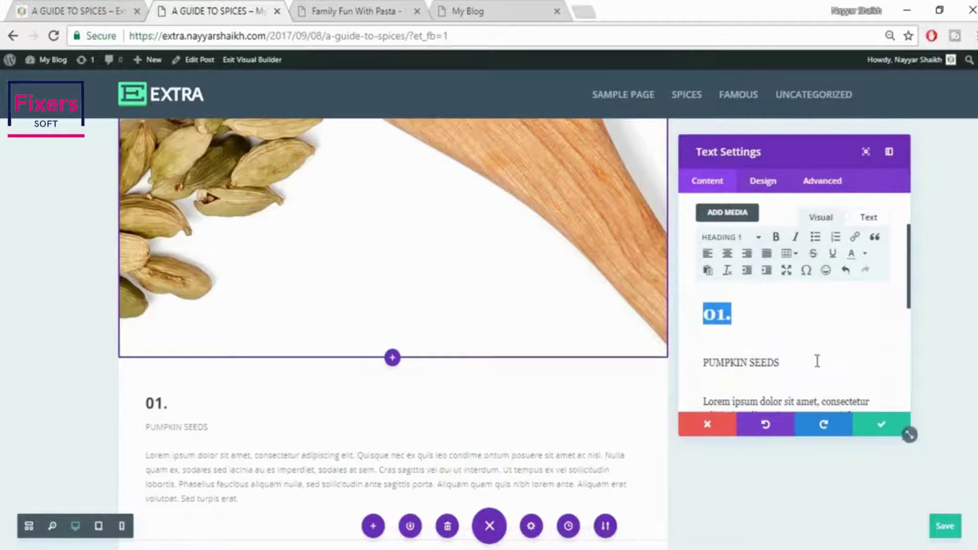
{"action": "left_click_drag", "start_coordinate": [818, 361], "coordinate": [683, 350]}
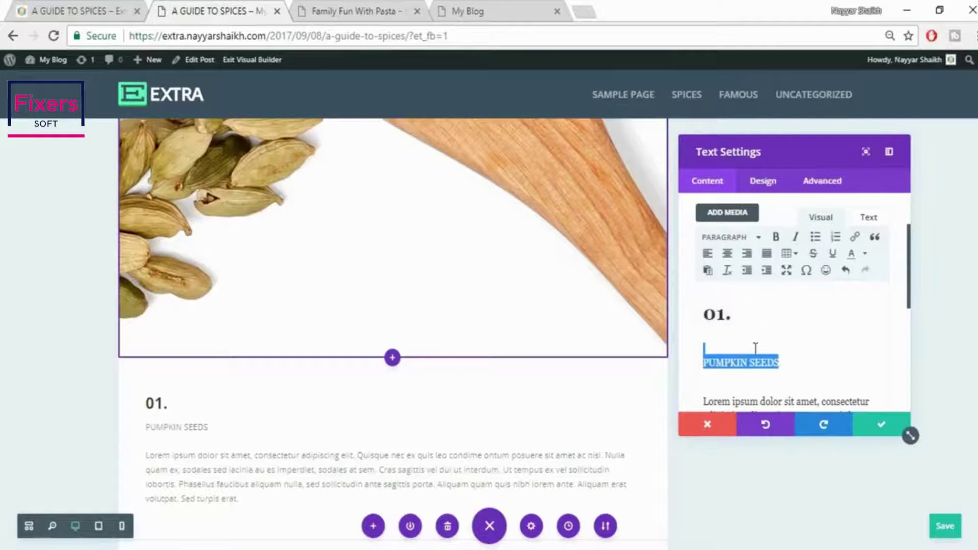
{"action": "left_click_drag", "start_coordinate": [793, 367], "coordinate": [719, 367]}
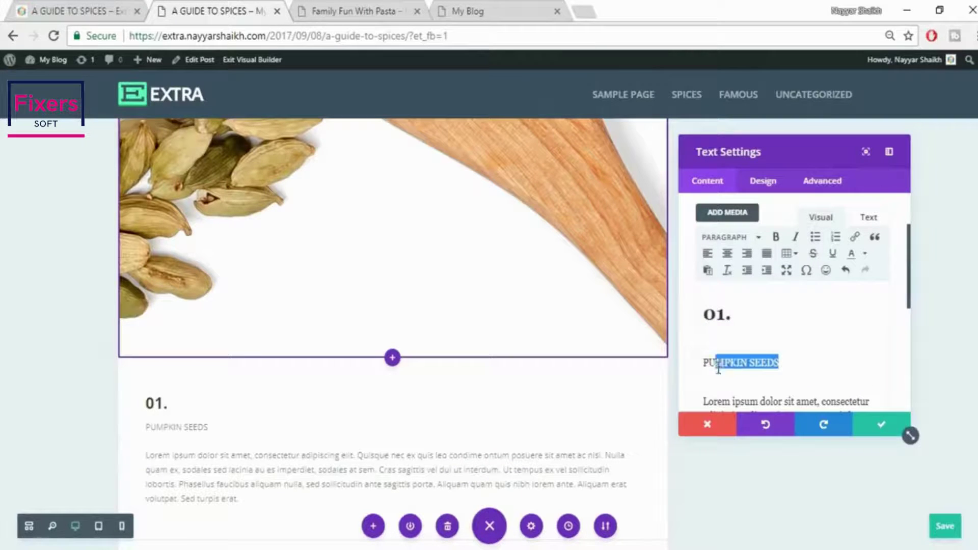
{"action": "left_click", "coordinate": [738, 239]}
{"action": "left_click", "coordinate": [751, 312]}
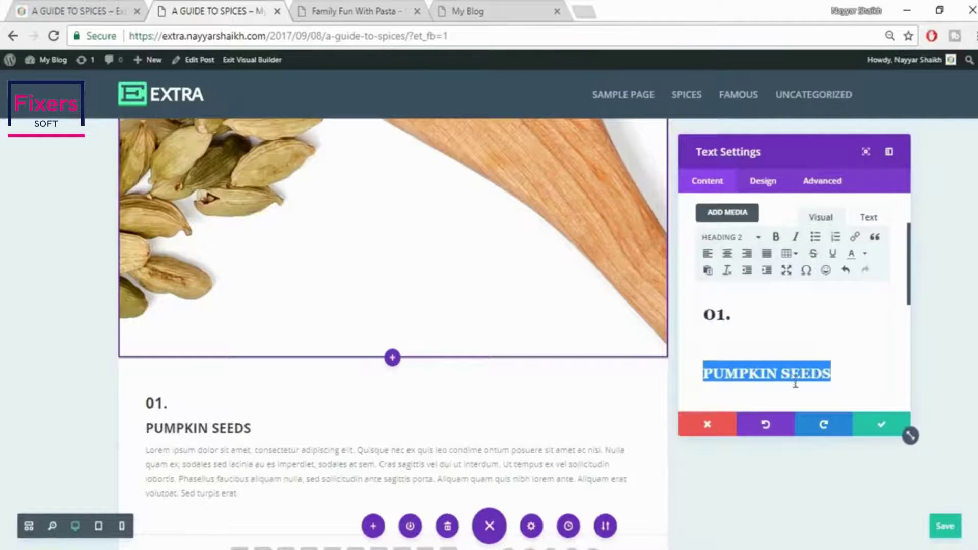
{"action": "scroll", "coordinate": [759, 330], "scroll_direction": "down", "scroll_amount": 2}
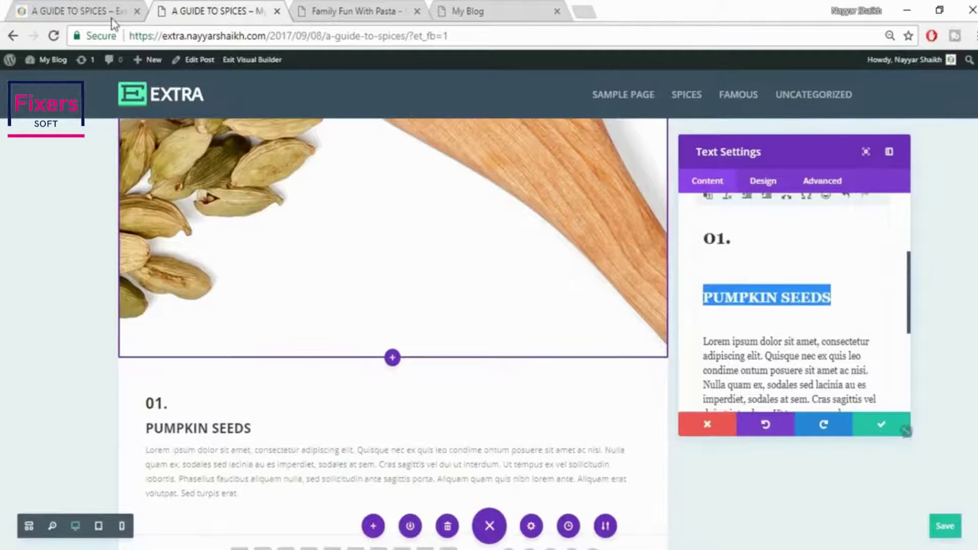
Colour the 01. heading orange, centre the text, and save the text module
{"action": "left_click_drag", "start_coordinate": [733, 239], "coordinate": [688, 245]}
{"action": "scroll", "coordinate": [797, 334], "scroll_direction": "up", "scroll_amount": 2}
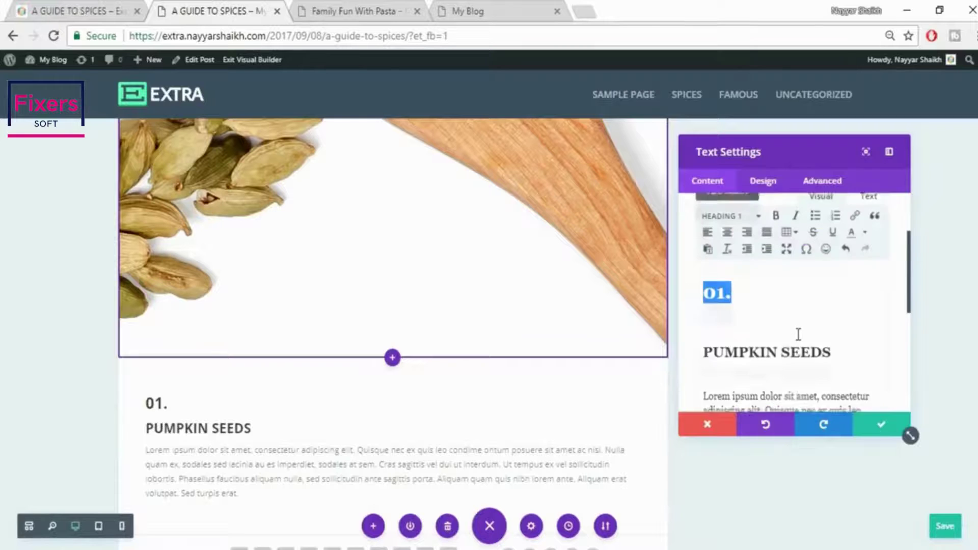
{"action": "left_click", "coordinate": [865, 262]}
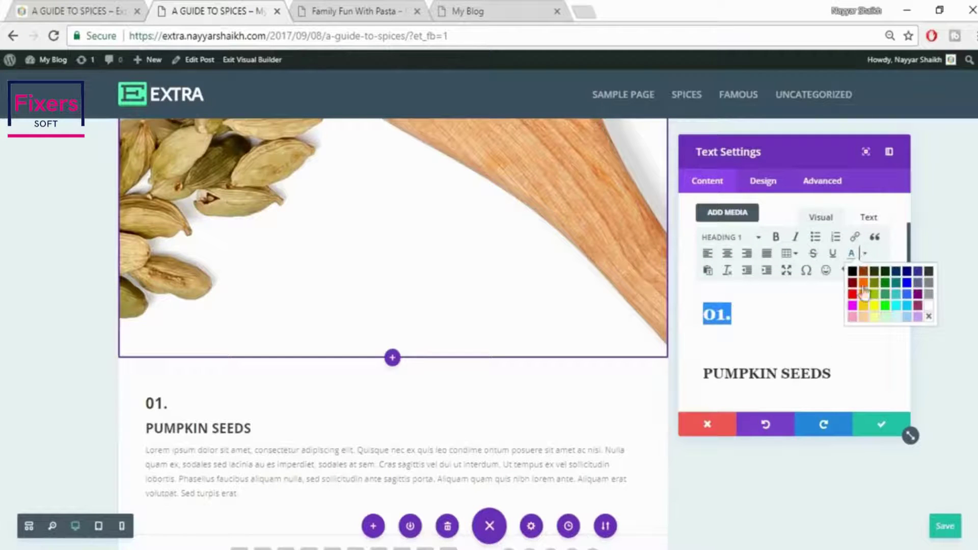
{"action": "left_click", "coordinate": [865, 284]}
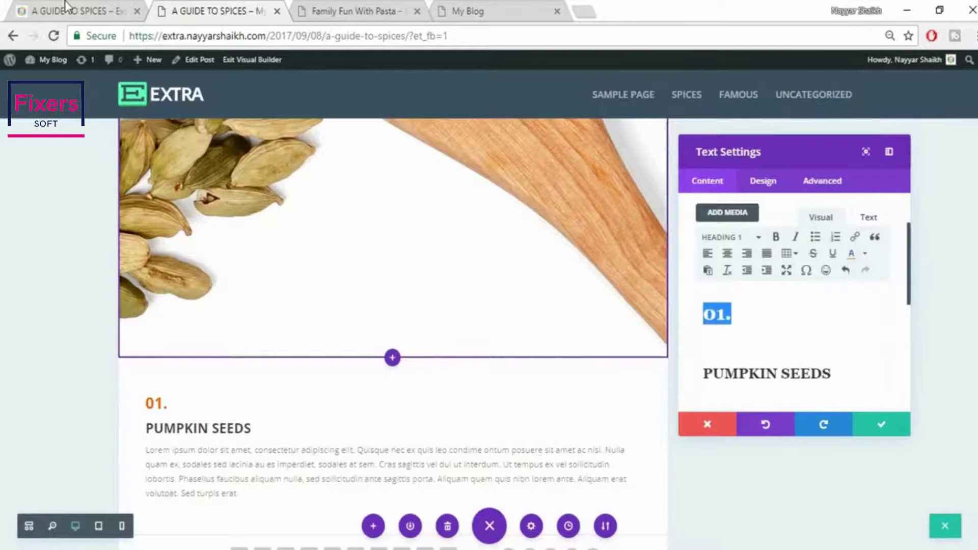
{"action": "left_click", "coordinate": [65, 6]}
{"action": "left_click", "coordinate": [419, 308]}
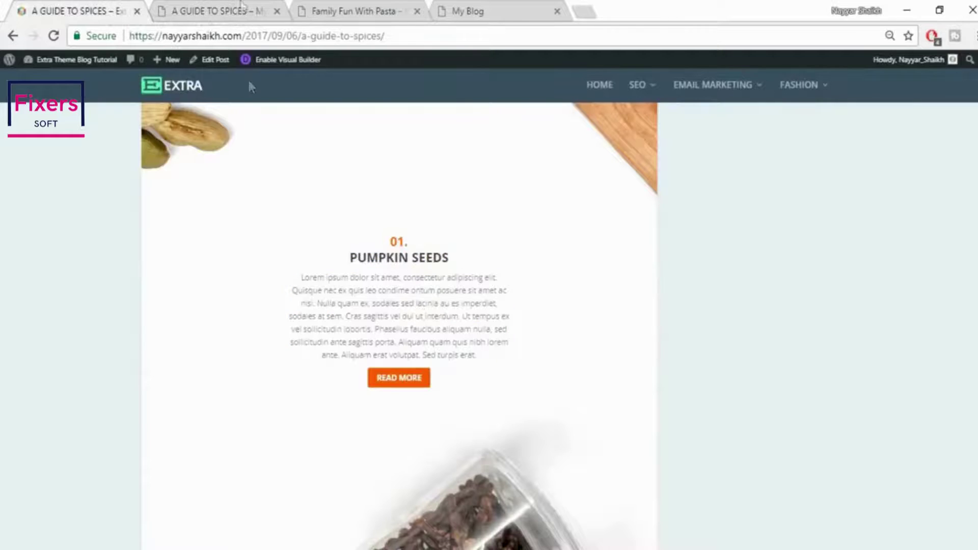
{"action": "left_click", "coordinate": [234, 6]}
{"action": "key", "text": "ctrl+a"}
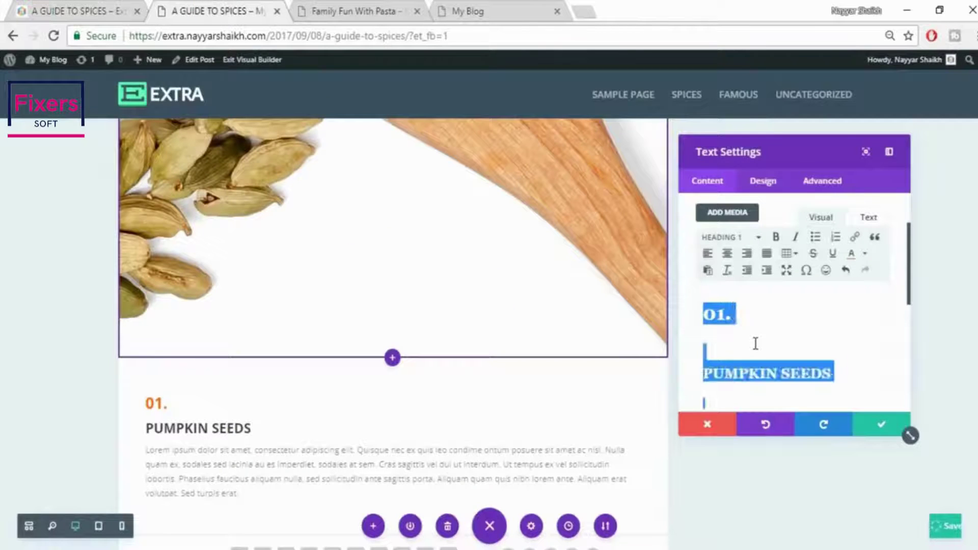
{"action": "left_click", "coordinate": [729, 254]}
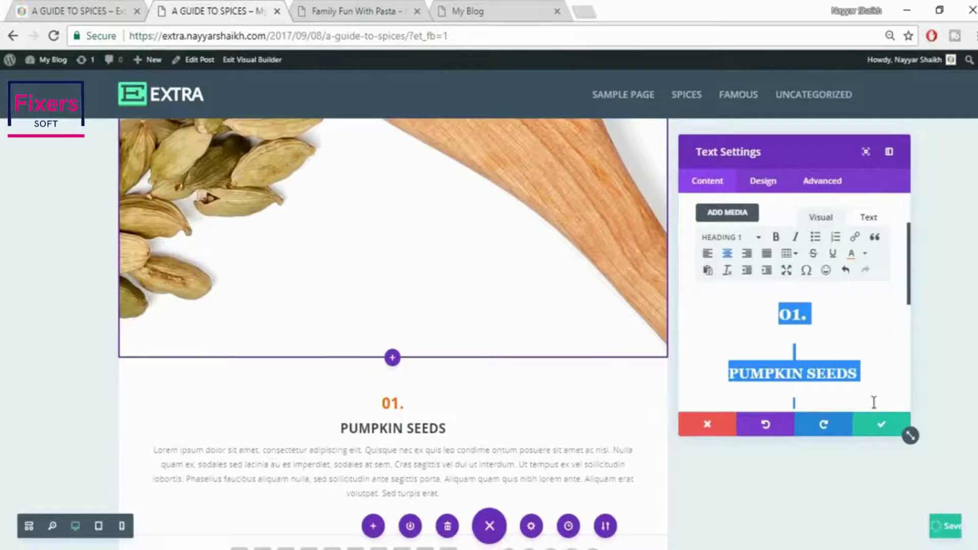
{"action": "left_click", "coordinate": [74, 6]}
{"action": "left_click", "coordinate": [212, 6]}
{"action": "left_click", "coordinate": [877, 426]}
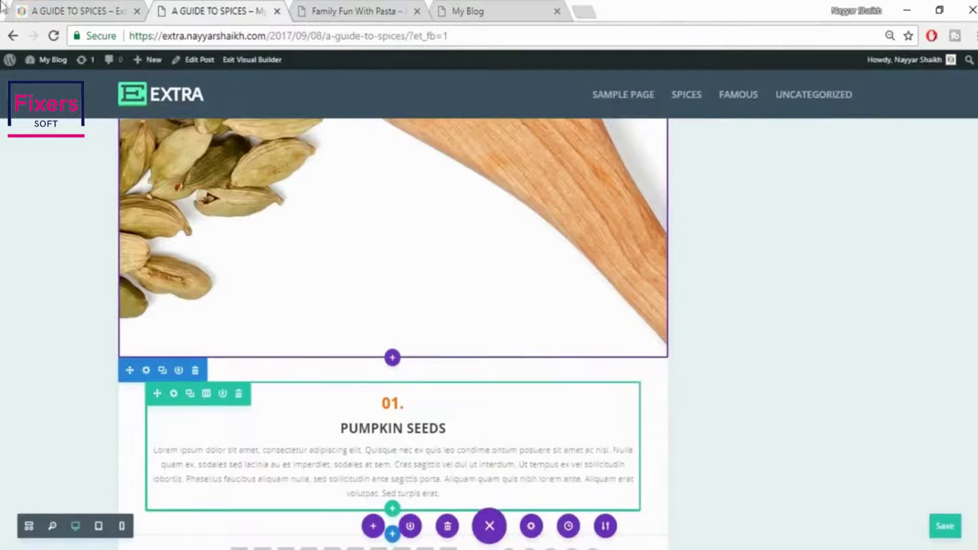
Add a button module below the Pumpkin Seeds text
{"action": "left_click", "coordinate": [73, 7]}
{"action": "left_click", "coordinate": [204, 10]}
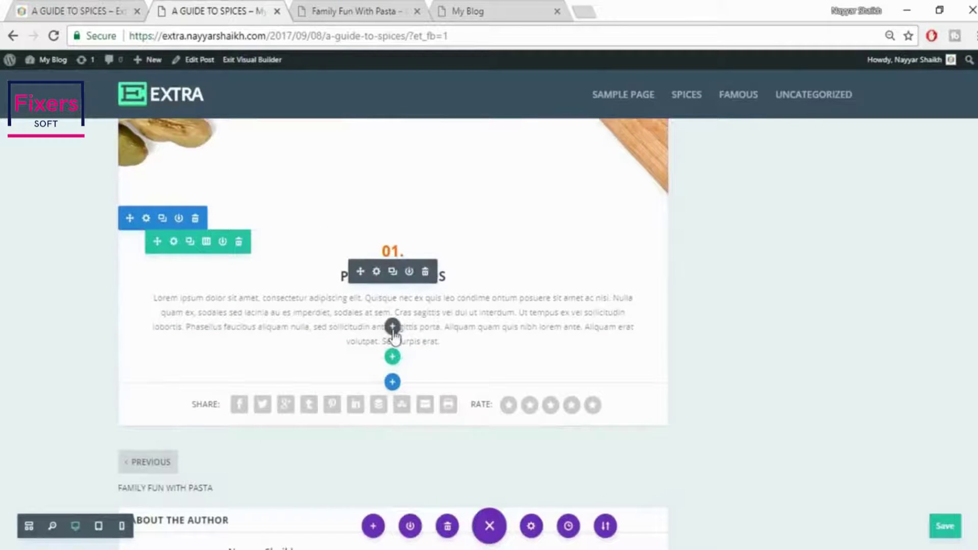
{"action": "left_click", "coordinate": [392, 328]}
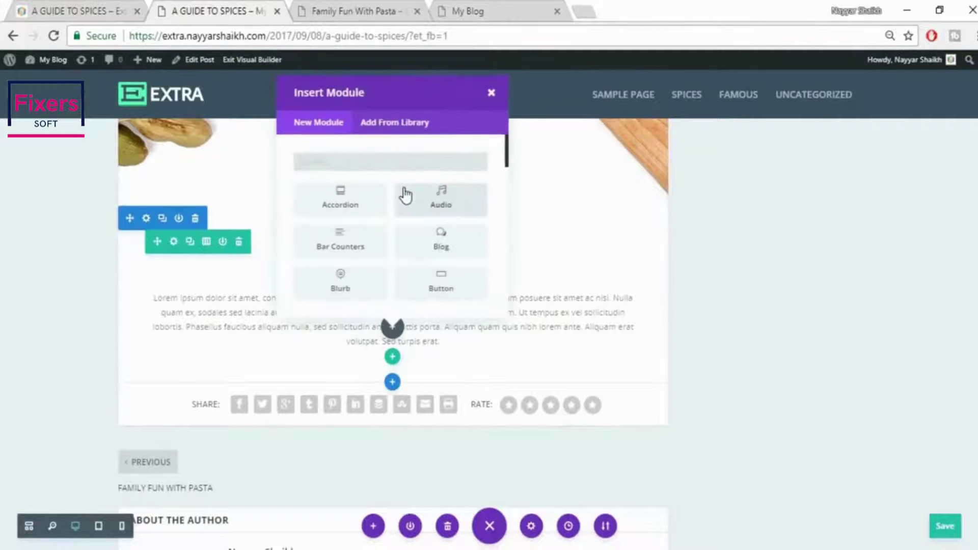
{"action": "type", "text": "butt"}
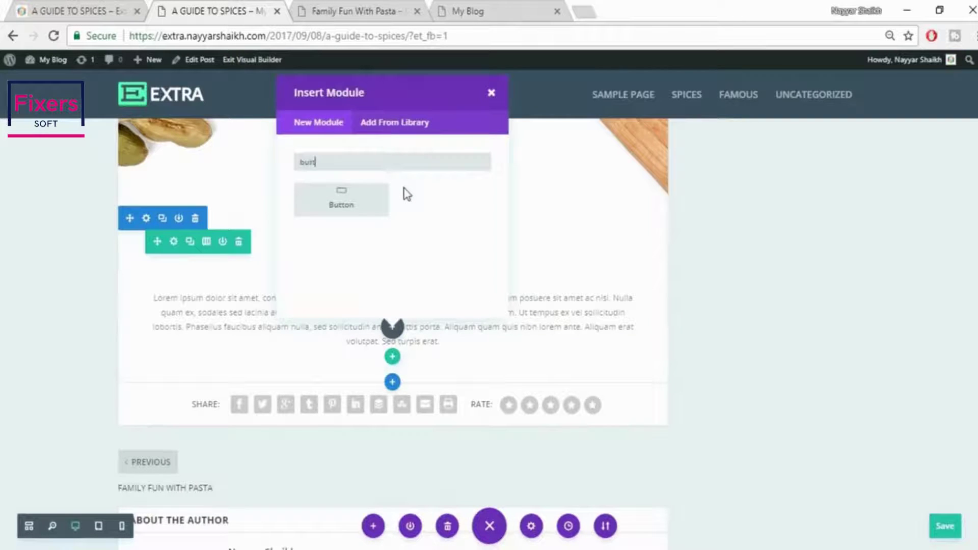
{"action": "left_click", "coordinate": [369, 196]}
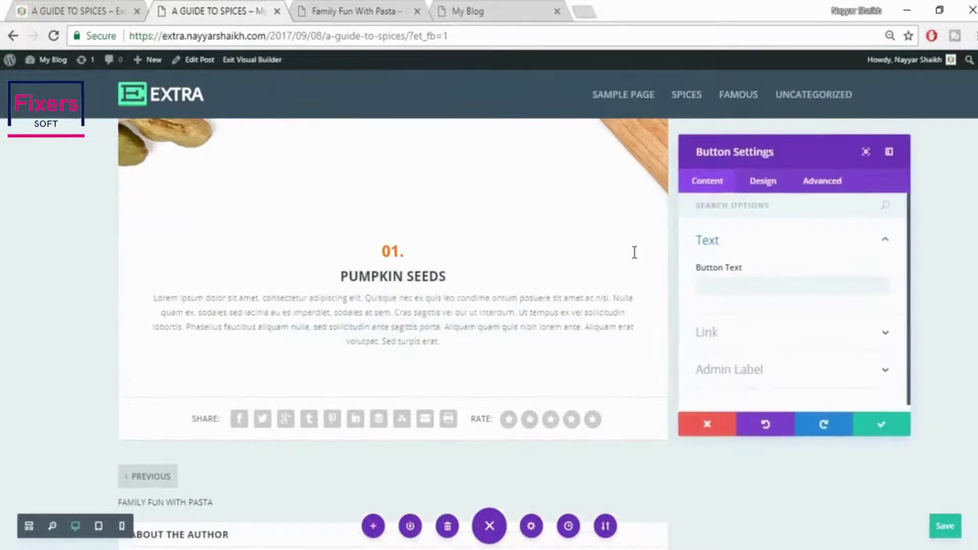
Label the button READ MORE to match the live post
{"action": "left_click", "coordinate": [57, 11]}
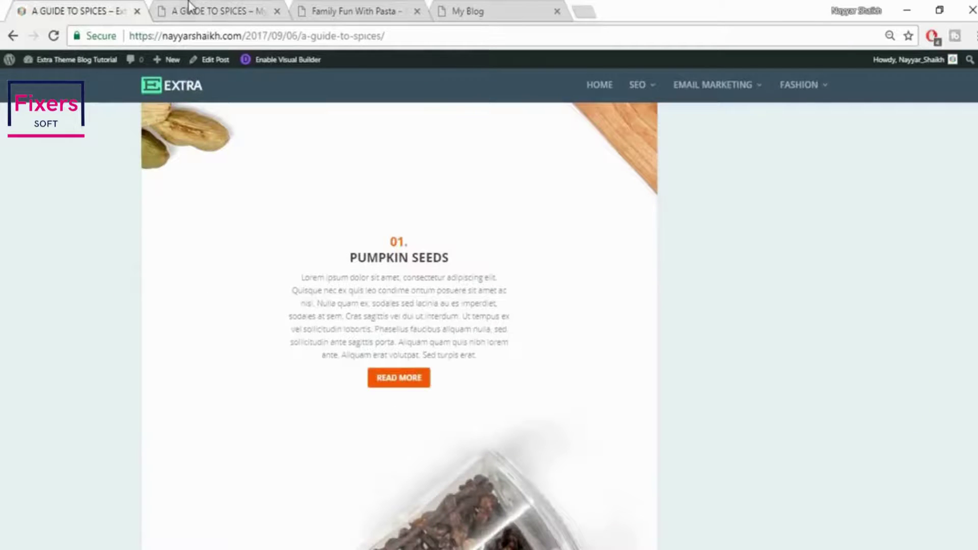
{"action": "left_click", "coordinate": [188, 7]}
{"action": "left_click", "coordinate": [770, 285]}
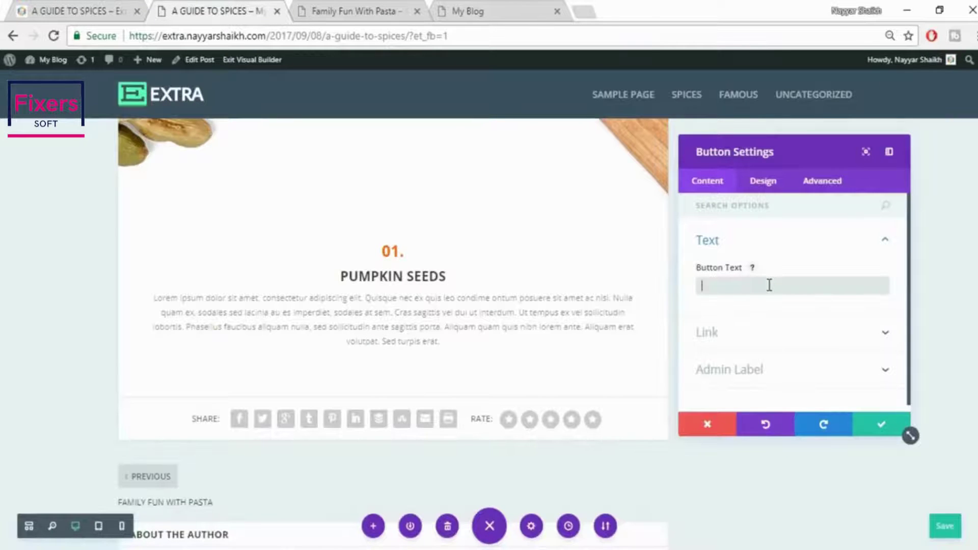
{"action": "type", "text": "READ "}
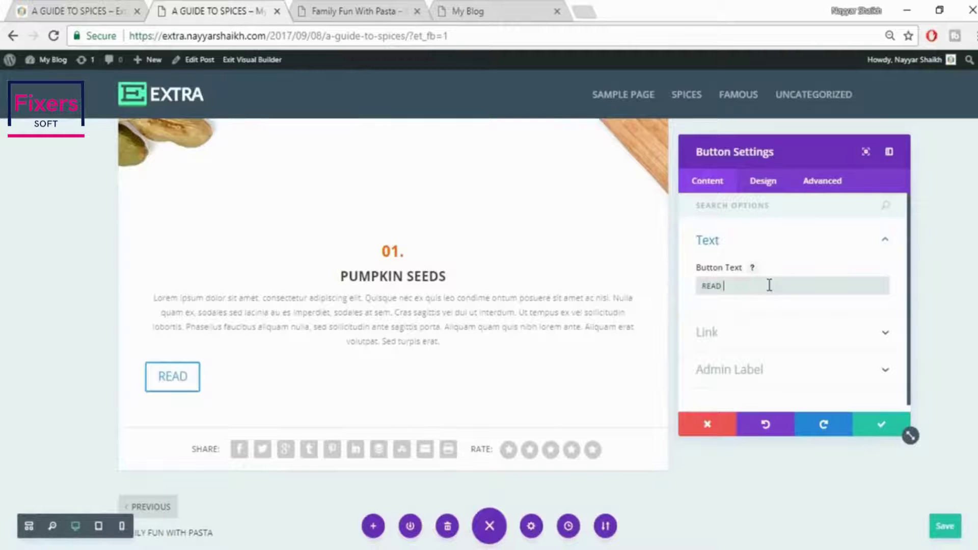
{"action": "type", "text": "MORE"}
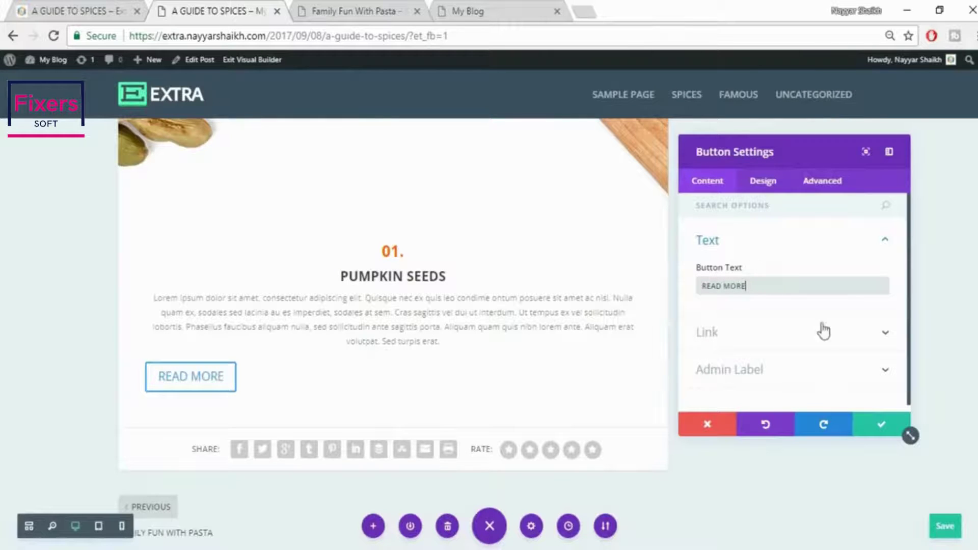
{"action": "left_click", "coordinate": [765, 182]}
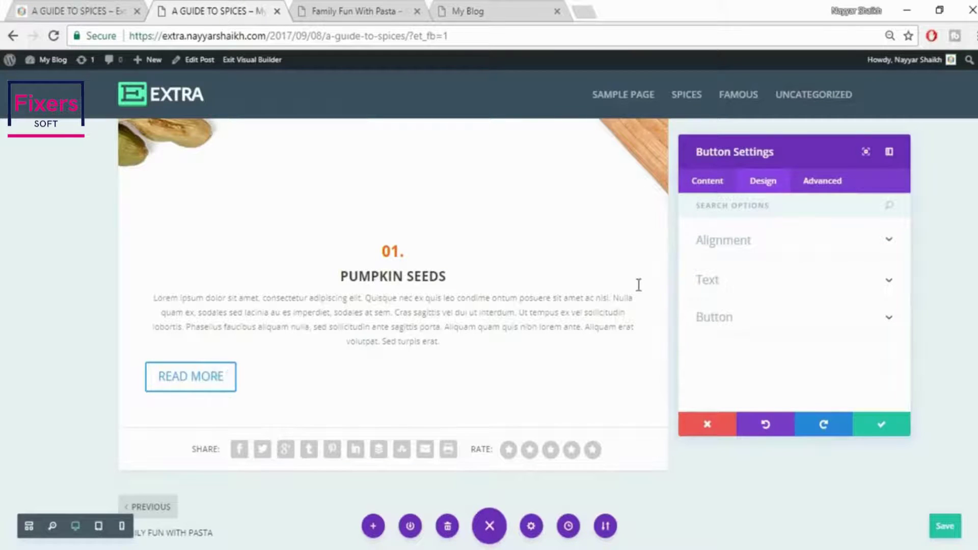
Turn on custom button styles and set the button text size to 15px
{"action": "left_click", "coordinate": [774, 326]}
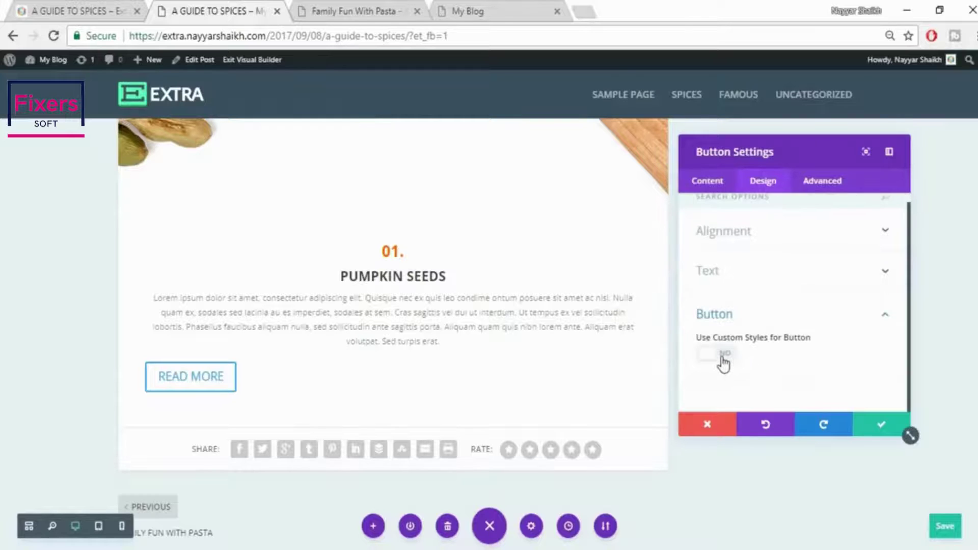
{"action": "left_click", "coordinate": [724, 359]}
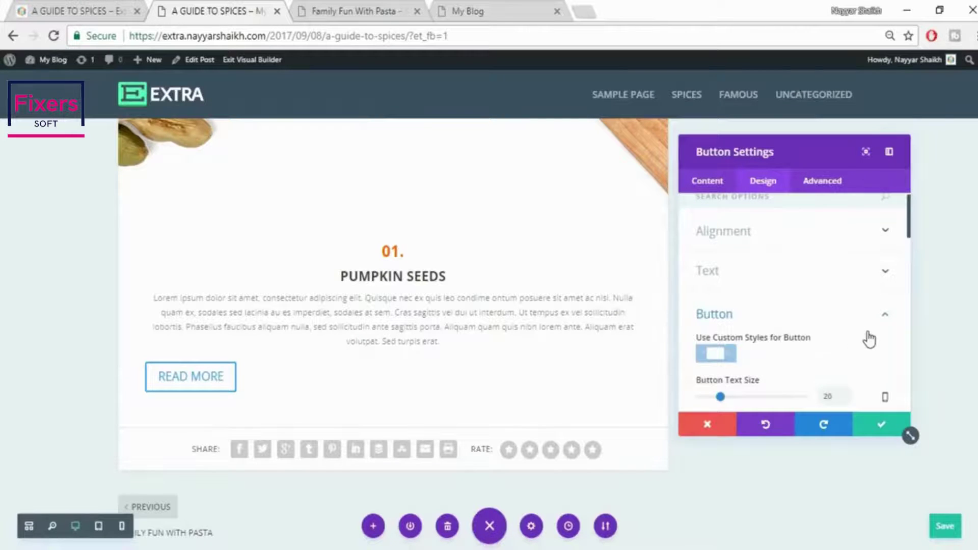
{"action": "scroll", "coordinate": [856, 352], "scroll_direction": "down", "scroll_amount": 2}
{"action": "double_click", "coordinate": [830, 322]}
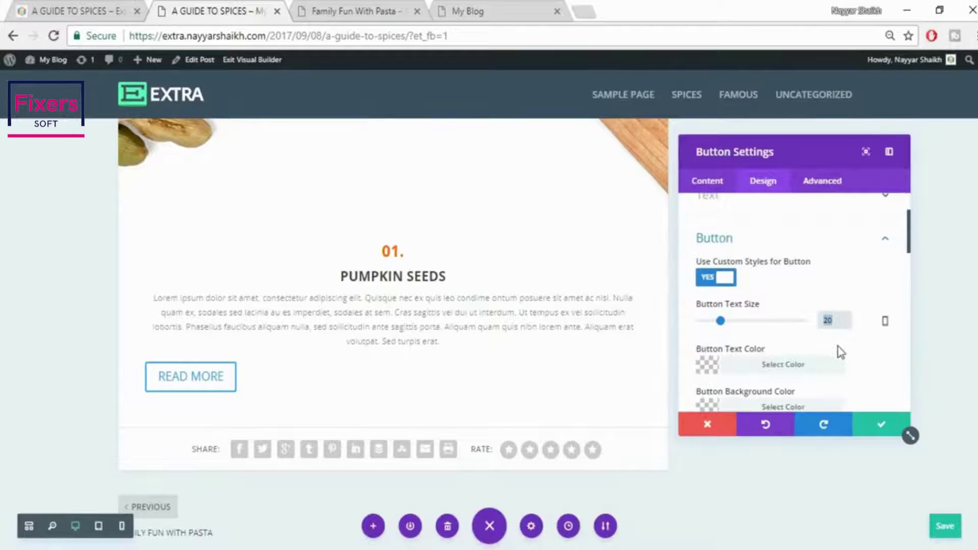
{"action": "type", "text": "15px"}
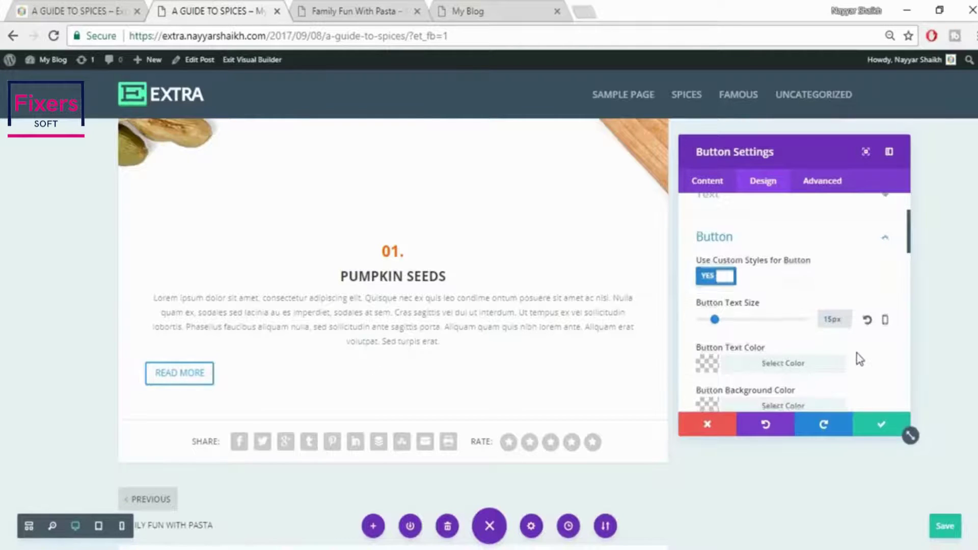
{"action": "scroll", "coordinate": [857, 356], "scroll_direction": "down", "scroll_amount": 2}
{"action": "left_click", "coordinate": [109, 14]}
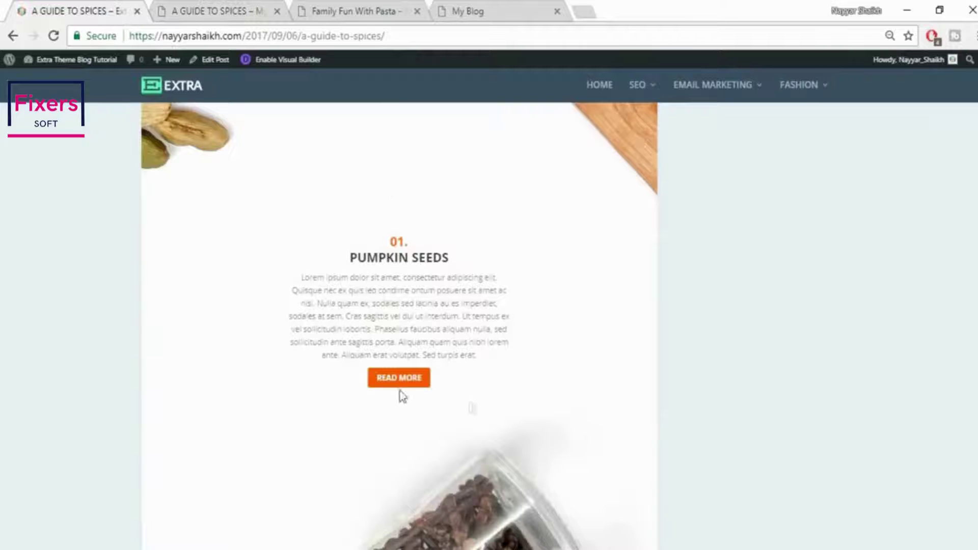
{"action": "left_click", "coordinate": [253, 7]}
Give the button a red background and white text
{"action": "left_click", "coordinate": [808, 332]}
{"action": "scroll", "coordinate": [892, 351], "scroll_direction": "down", "scroll_amount": 2}
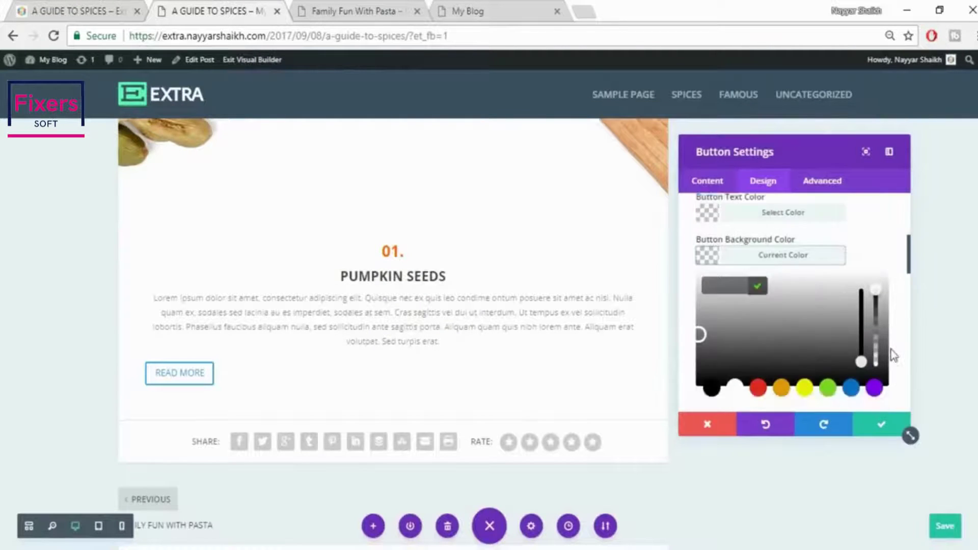
{"action": "scroll", "coordinate": [893, 355], "scroll_direction": "down", "scroll_amount": 2}
{"action": "left_click", "coordinate": [759, 312]}
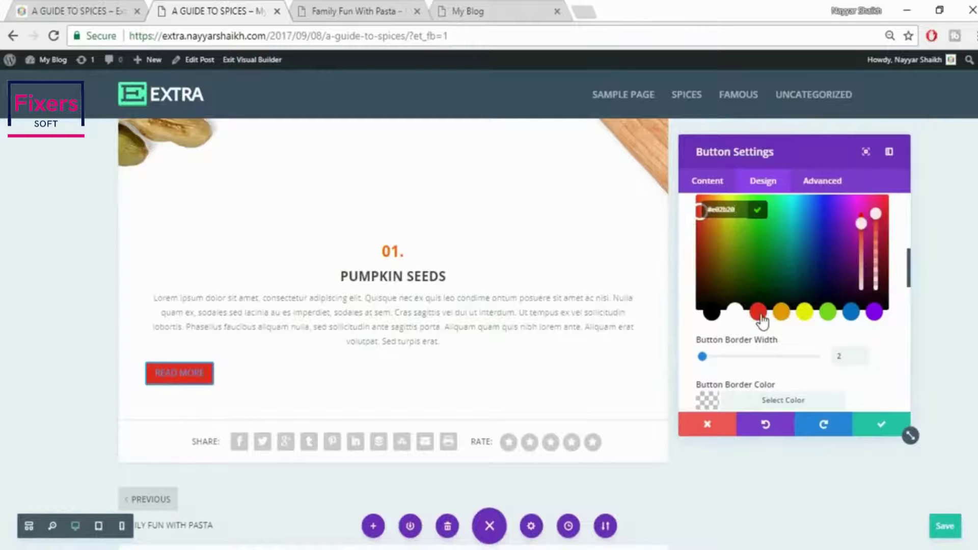
{"action": "left_click", "coordinate": [903, 281]}
{"action": "scroll", "coordinate": [899, 285], "scroll_direction": "up", "scroll_amount": 3}
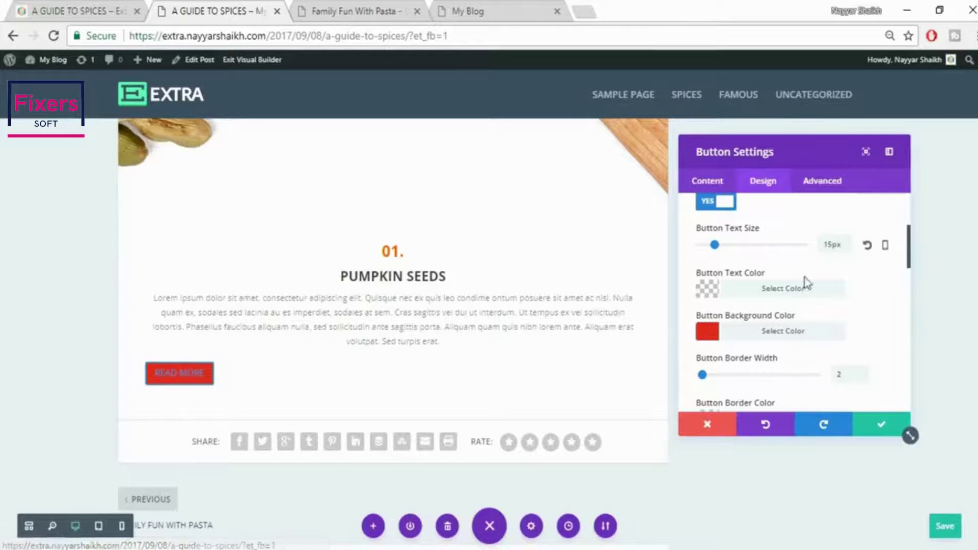
{"action": "left_click", "coordinate": [806, 295]}
{"action": "scroll", "coordinate": [816, 326], "scroll_direction": "down", "scroll_amount": 3}
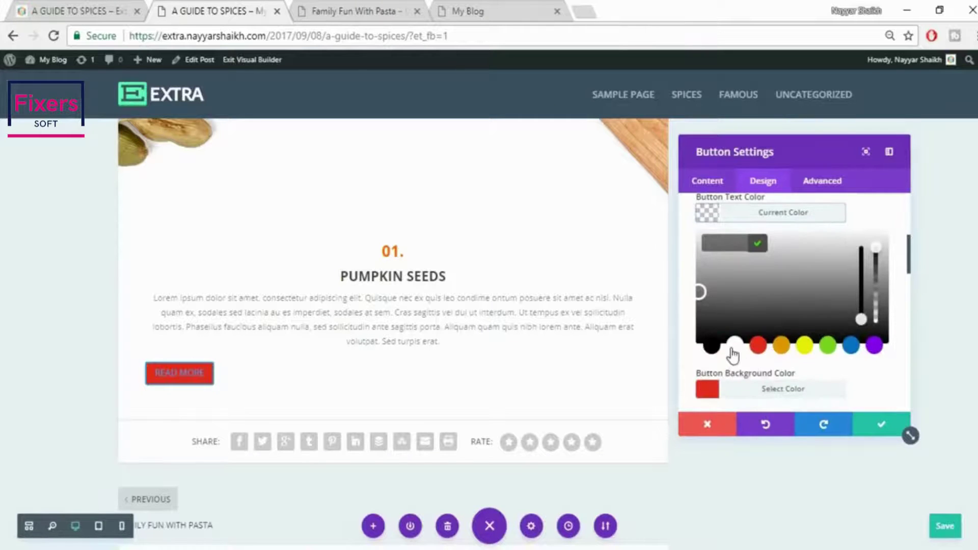
{"action": "left_click", "coordinate": [735, 345]}
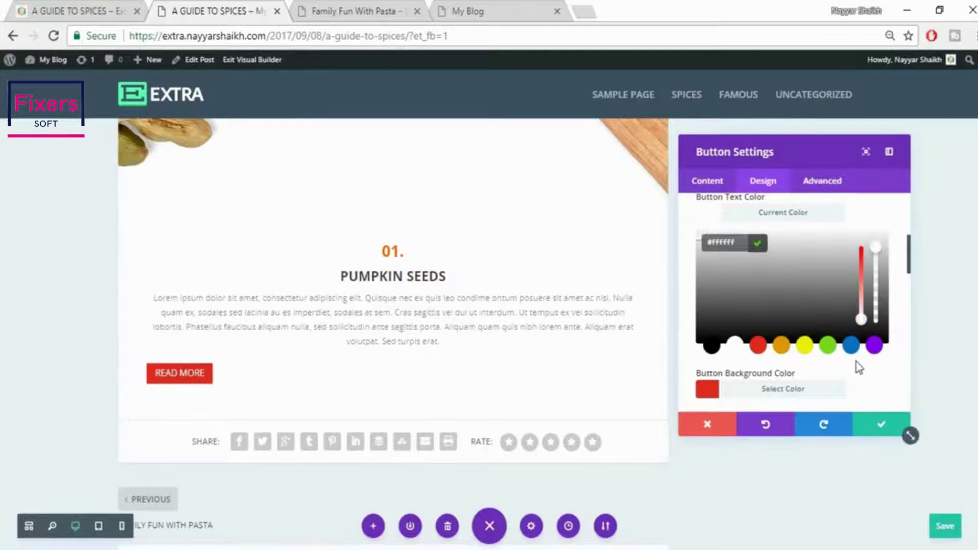
Centre the button under the text and save its settings
{"action": "scroll", "coordinate": [859, 365], "scroll_direction": "up", "scroll_amount": 6}
{"action": "left_click", "coordinate": [792, 252]}
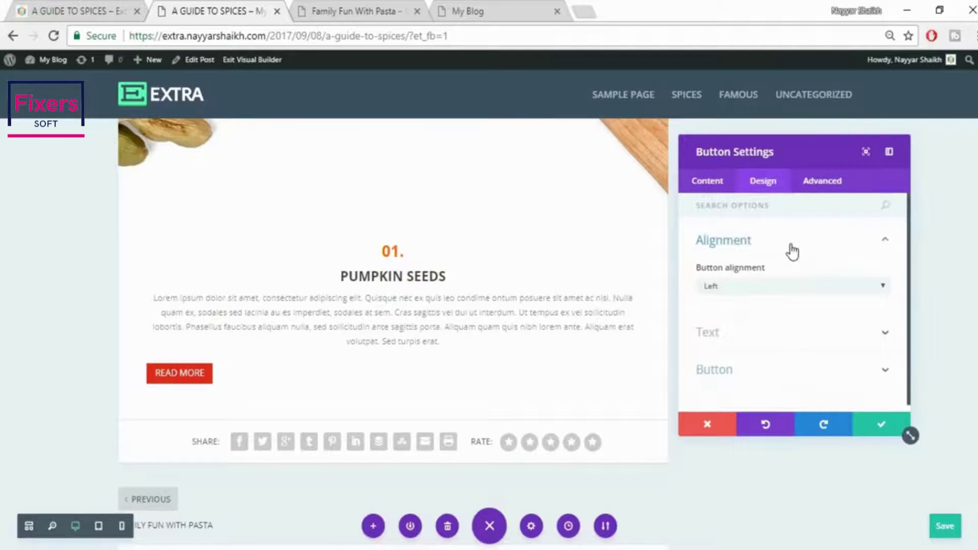
{"action": "left_click", "coordinate": [750, 283]}
{"action": "left_click", "coordinate": [756, 315]}
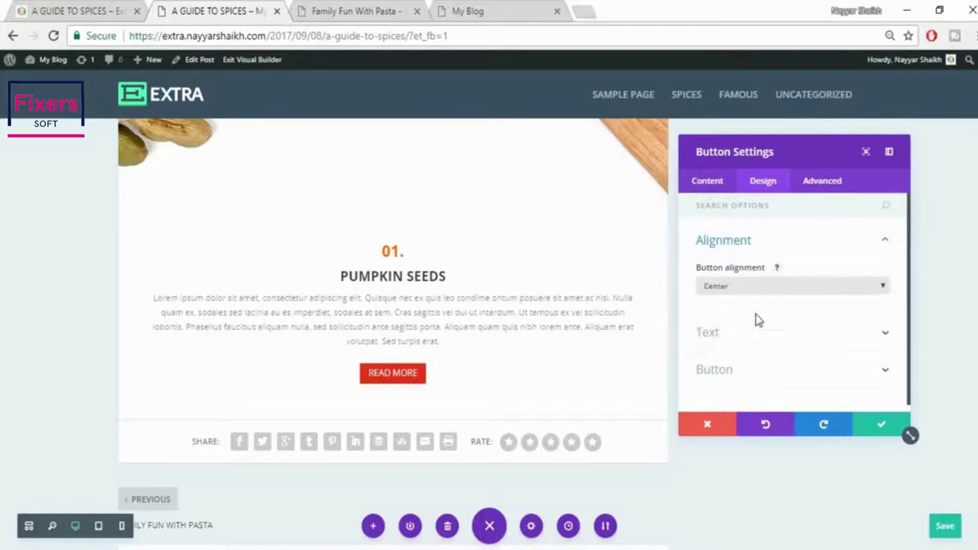
{"action": "left_click", "coordinate": [878, 430]}
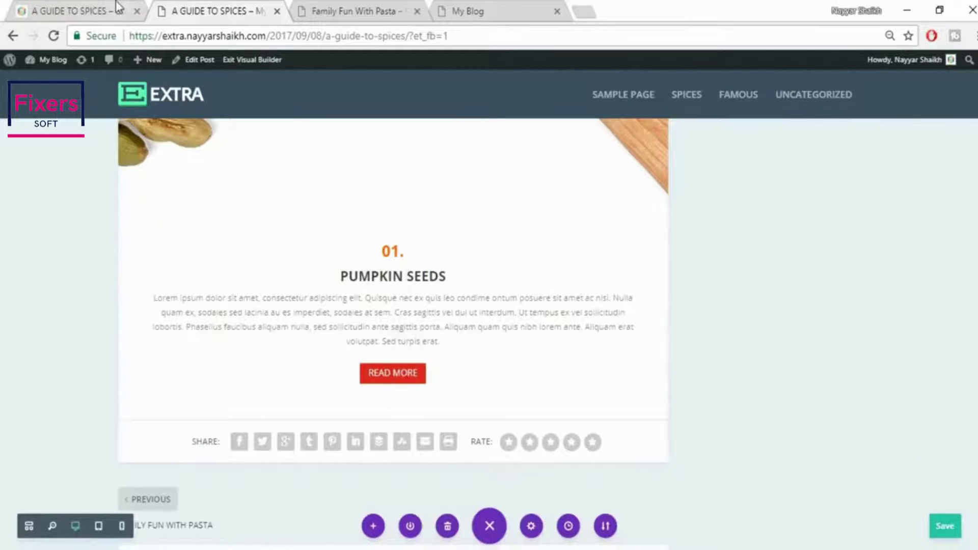
Drag the Pumpkin Seeds section's padding in to about 200px left and 160px right
{"action": "key", "text": "ctrl+shift+Tab"}
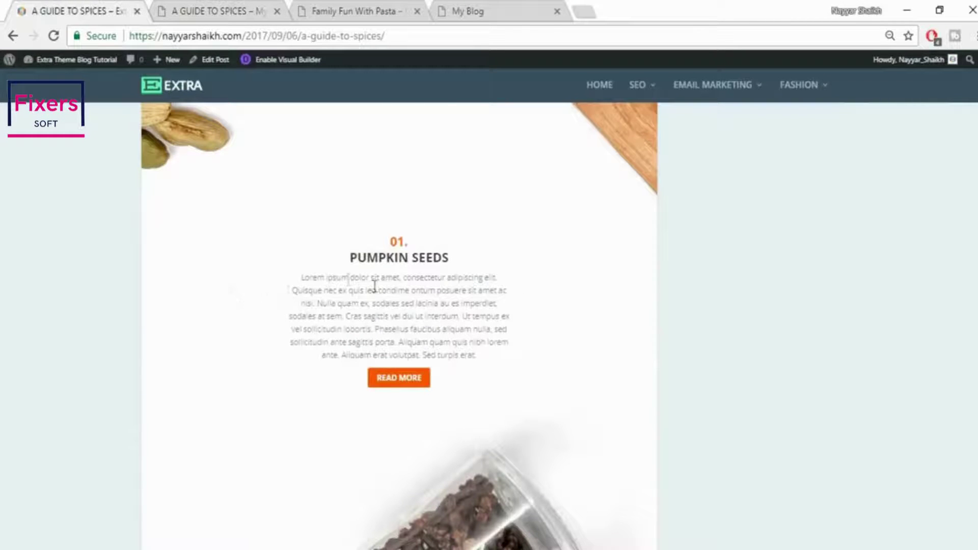
{"action": "left_click", "coordinate": [236, 8]}
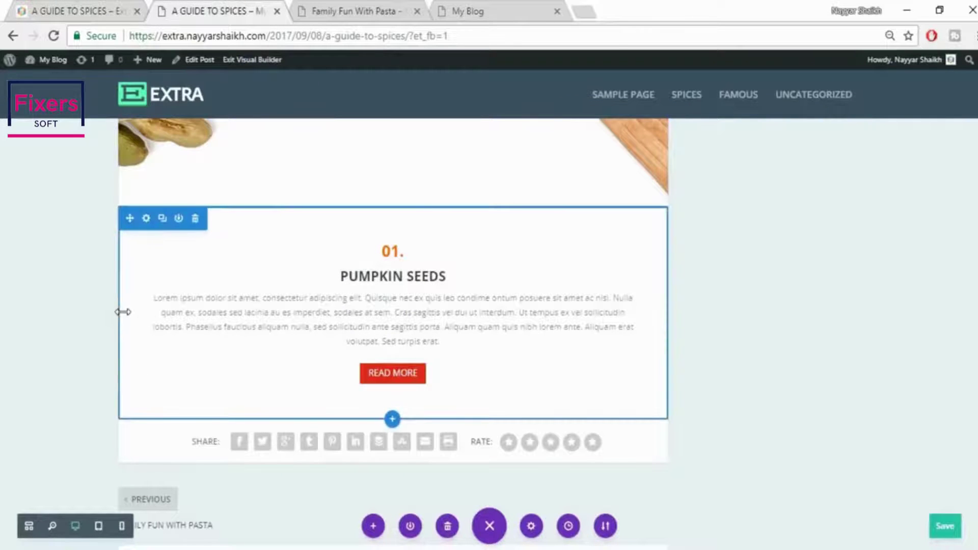
{"action": "left_click_drag", "start_coordinate": [123, 312], "coordinate": [239, 332]}
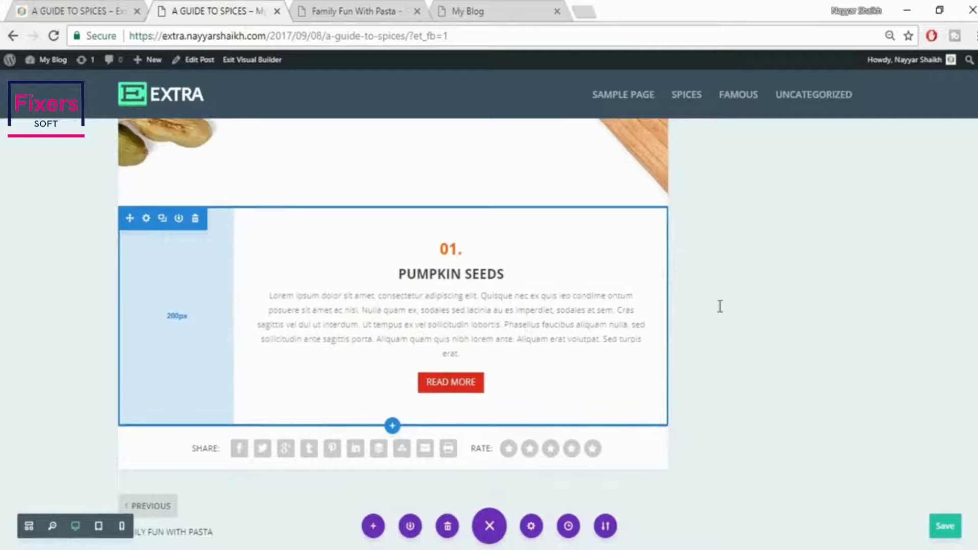
{"action": "left_click_drag", "start_coordinate": [664, 308], "coordinate": [540, 333]}
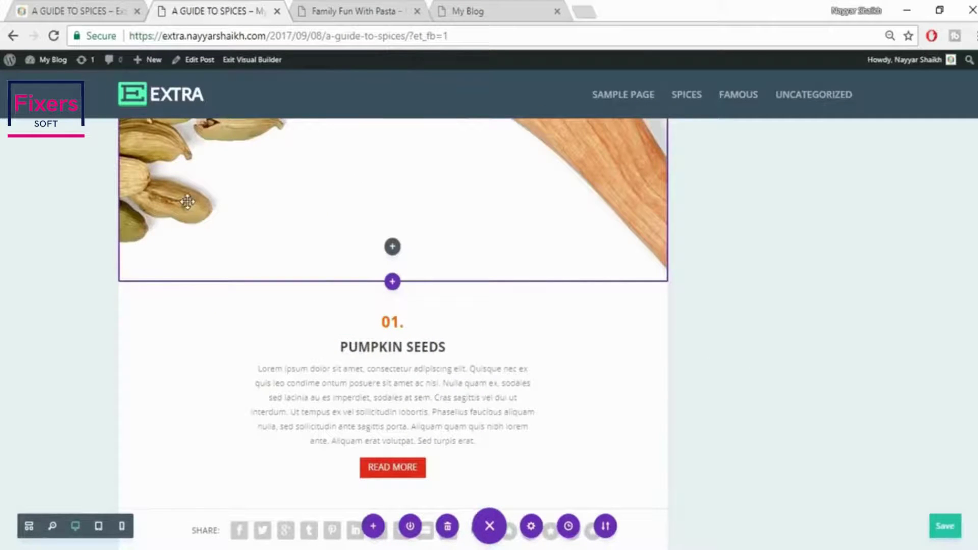
{"action": "scroll", "coordinate": [411, 228], "scroll_direction": "up", "scroll_amount": 2}
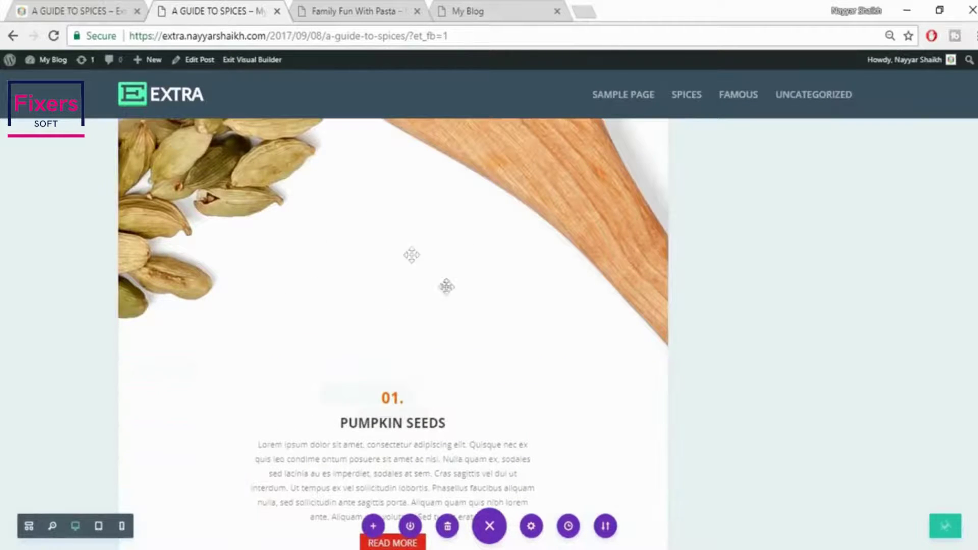
{"action": "scroll", "coordinate": [388, 435], "scroll_direction": "down", "scroll_amount": 2}
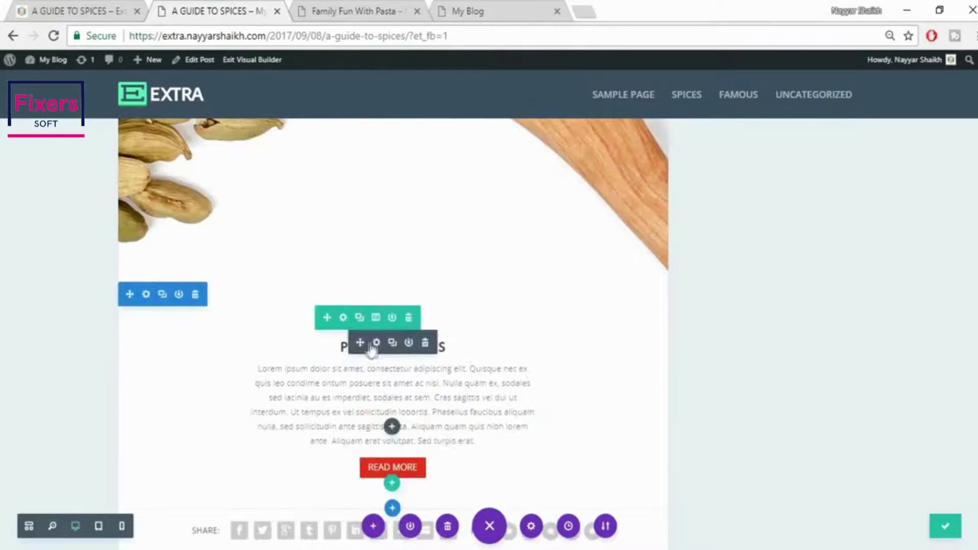
Enter -150 in the Pumpkin Seeds text module's margin settings and save, then review the section
{"action": "left_click", "coordinate": [376, 343]}
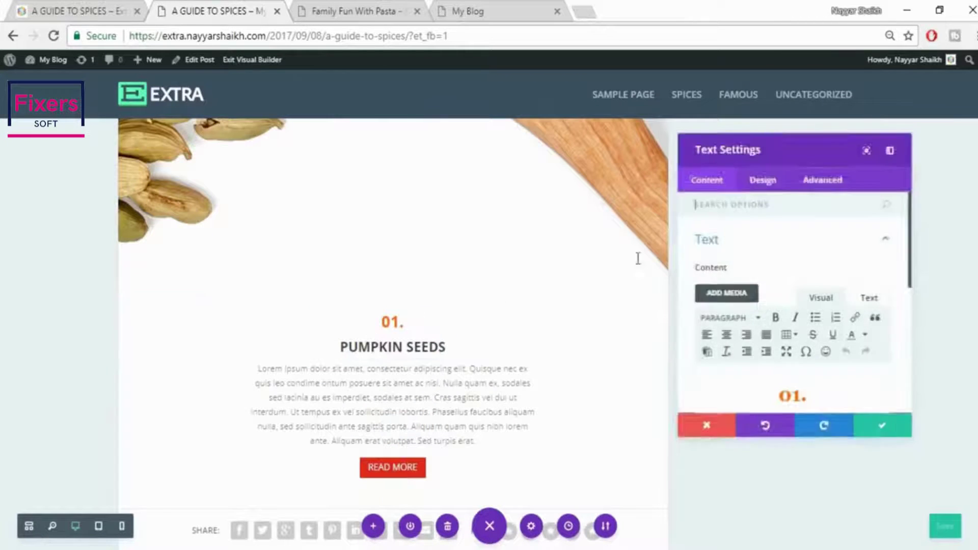
{"action": "left_click", "coordinate": [764, 181]}
{"action": "left_click", "coordinate": [809, 364]}
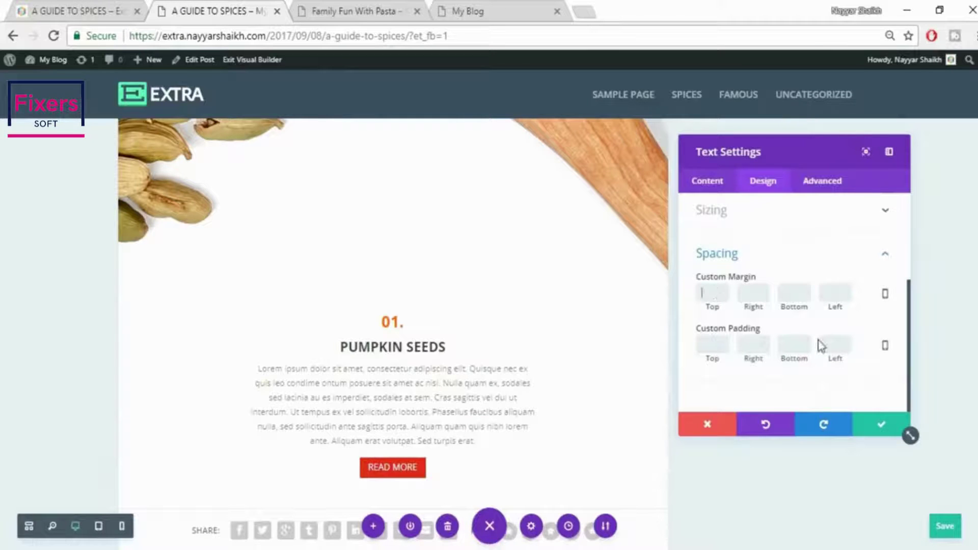
{"action": "type", "text": "-150"}
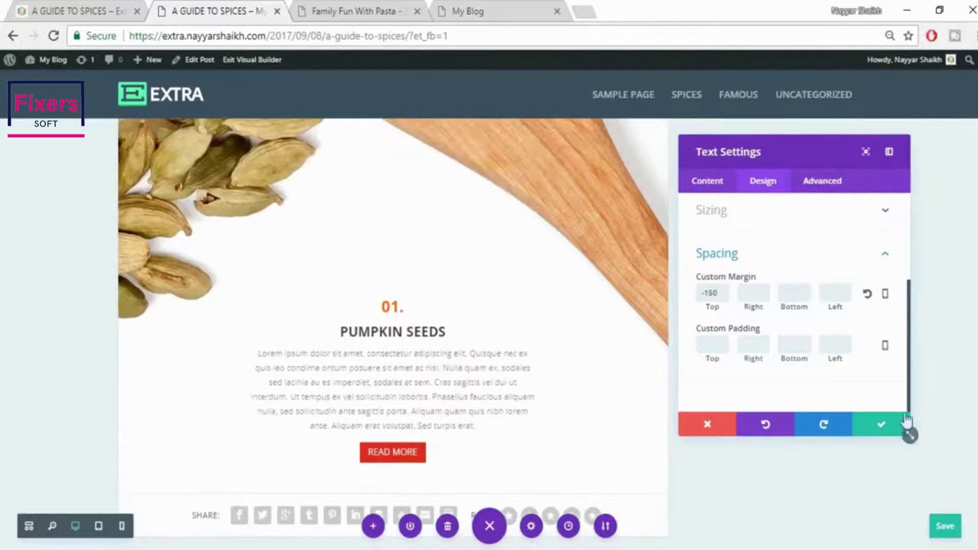
{"action": "left_click", "coordinate": [885, 431]}
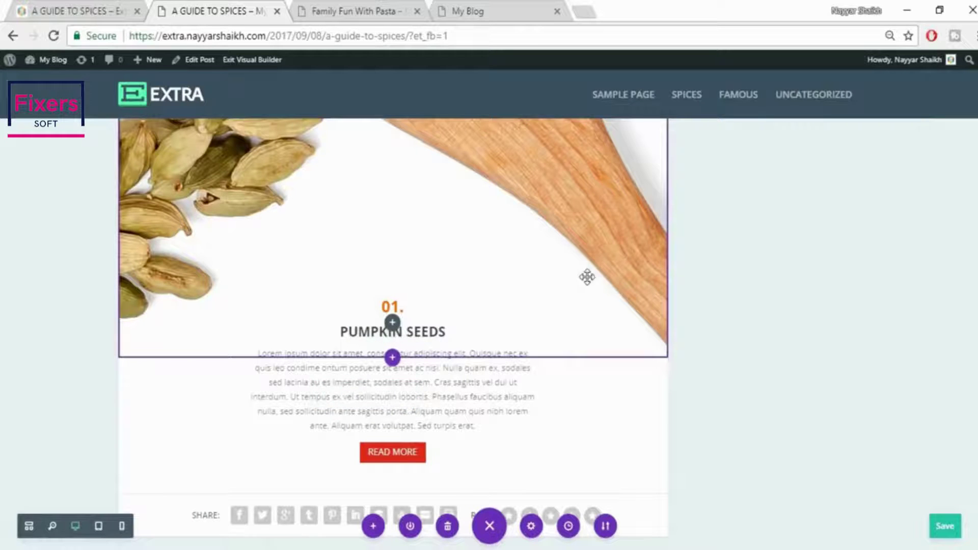
{"action": "scroll", "coordinate": [642, 281], "scroll_direction": "up", "scroll_amount": 2}
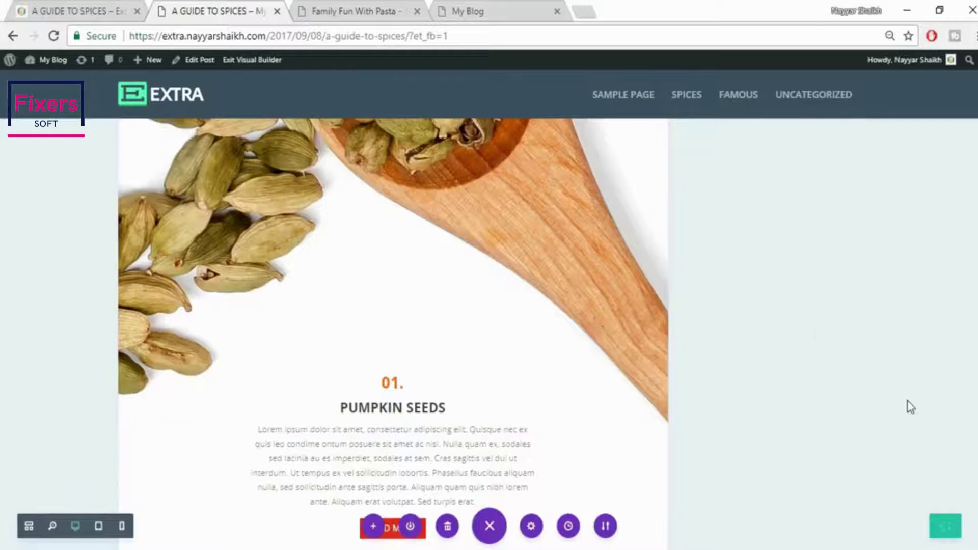
{"action": "scroll", "coordinate": [911, 407], "scroll_direction": "down", "scroll_amount": 3}
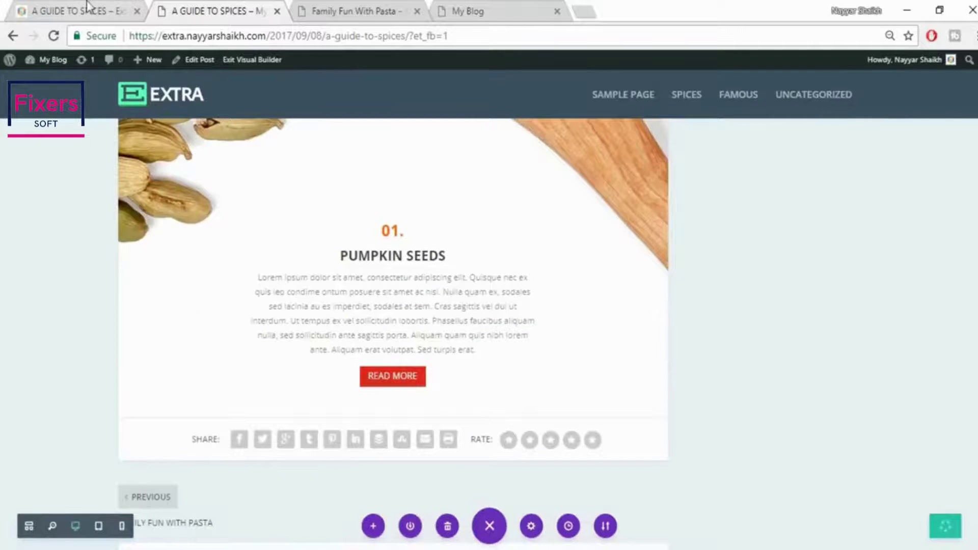
Check the reference article, then add a fullwidth section with a Fullwidth Image module below Pumpkin Seeds
{"action": "left_click", "coordinate": [91, 8]}
{"action": "scroll", "coordinate": [739, 252], "scroll_direction": "down", "scroll_amount": 6}
{"action": "scroll", "coordinate": [737, 255], "scroll_direction": "down", "scroll_amount": 2}
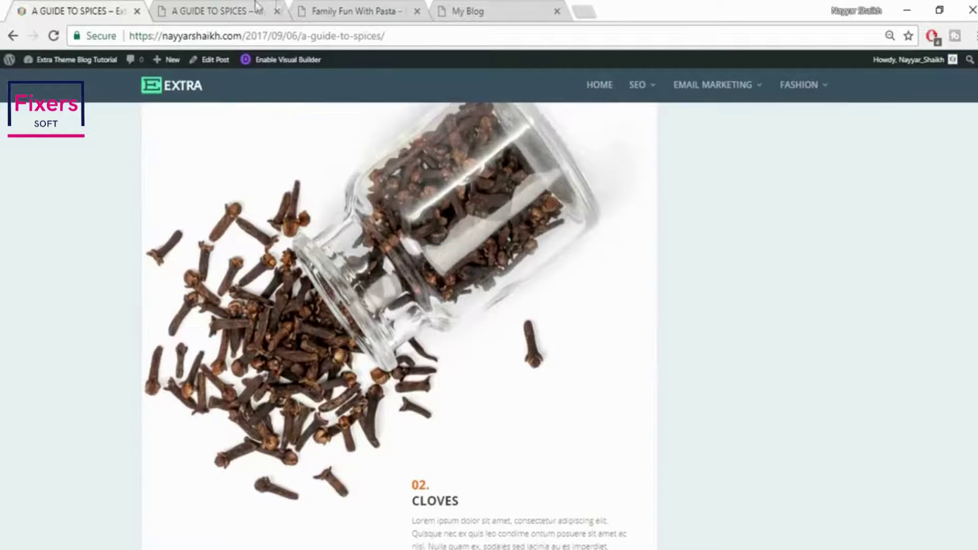
{"action": "left_click", "coordinate": [256, 6]}
{"action": "scroll", "coordinate": [497, 403], "scroll_direction": "down", "scroll_amount": 2}
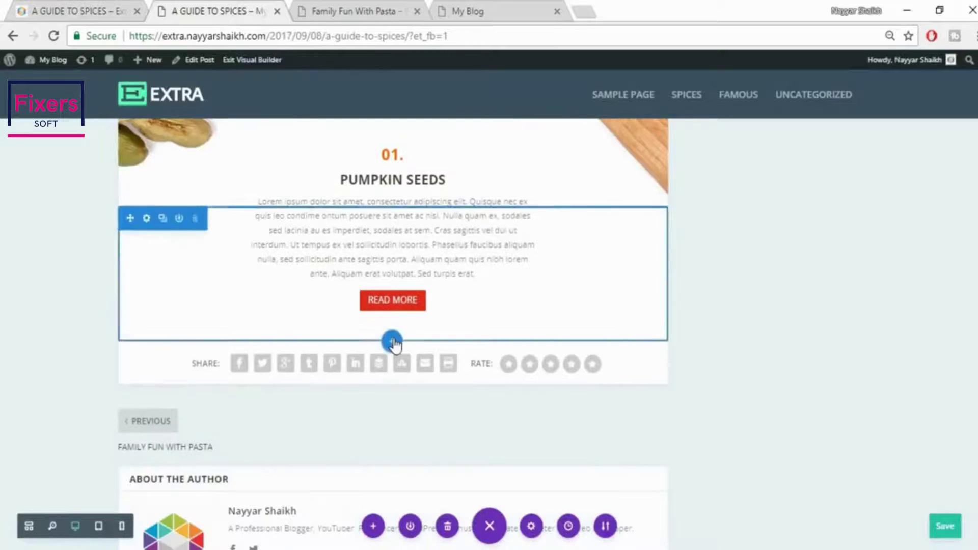
{"action": "left_click", "coordinate": [393, 341]}
{"action": "left_click", "coordinate": [468, 300]}
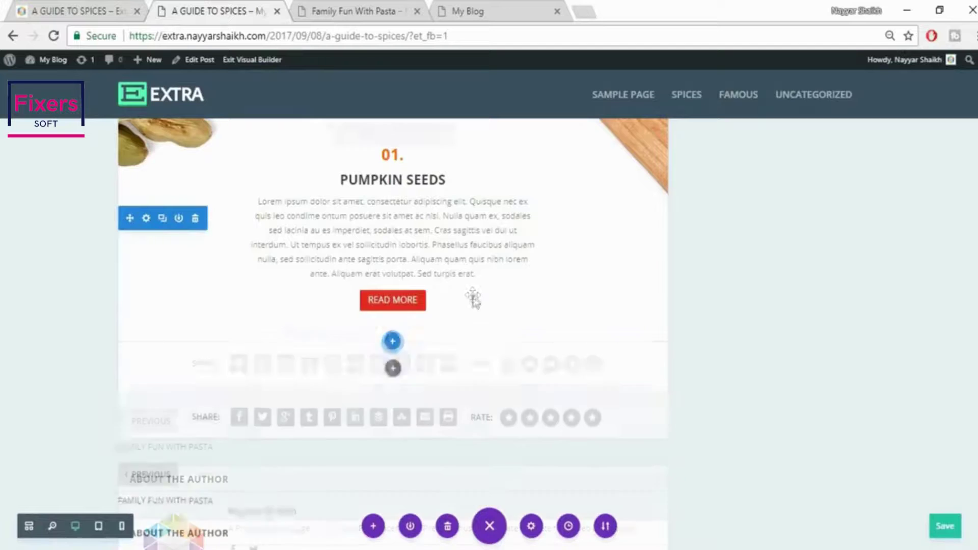
{"action": "left_click", "coordinate": [358, 290]}
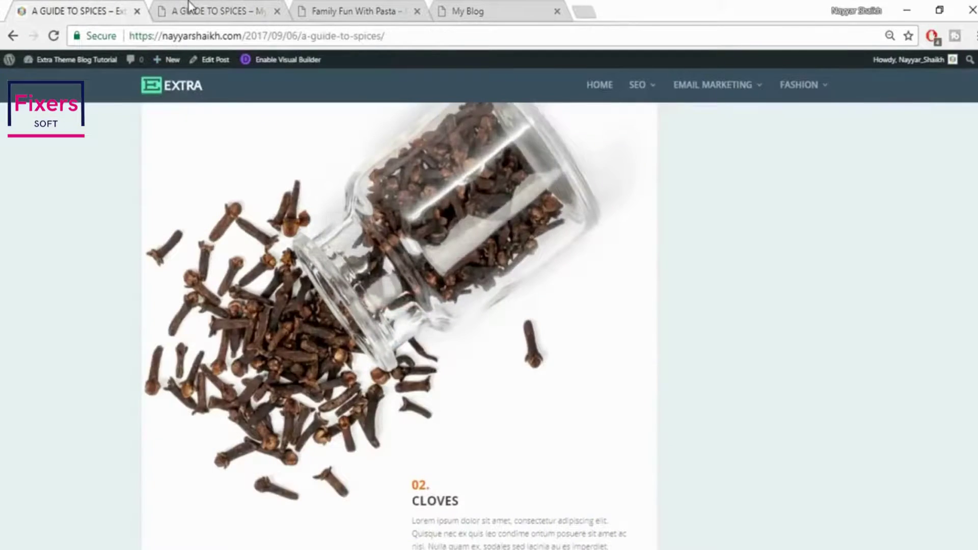
Upload the clove jar image 035 and insert it into the fullwidth image module
{"action": "left_click", "coordinate": [189, 7]}
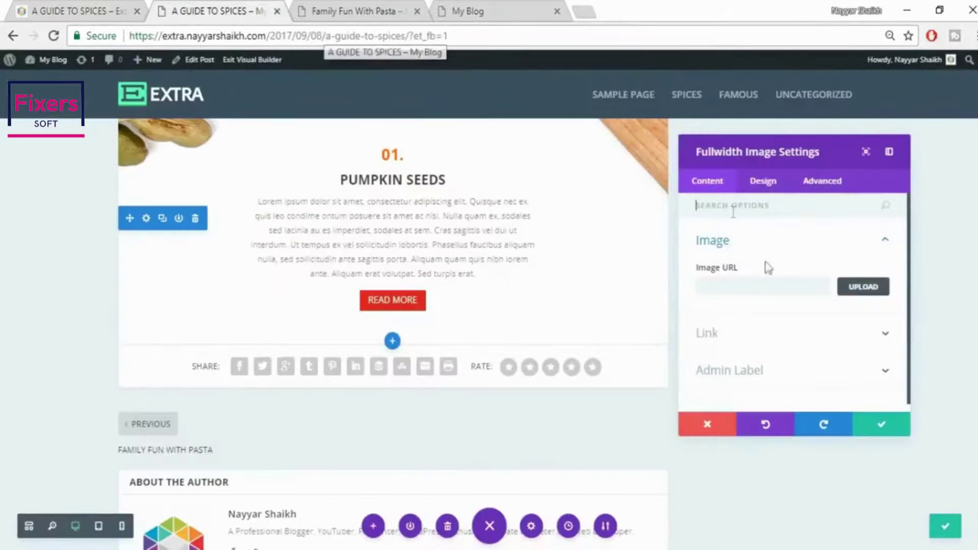
{"action": "left_click", "coordinate": [866, 284]}
{"action": "left_click", "coordinate": [174, 109]}
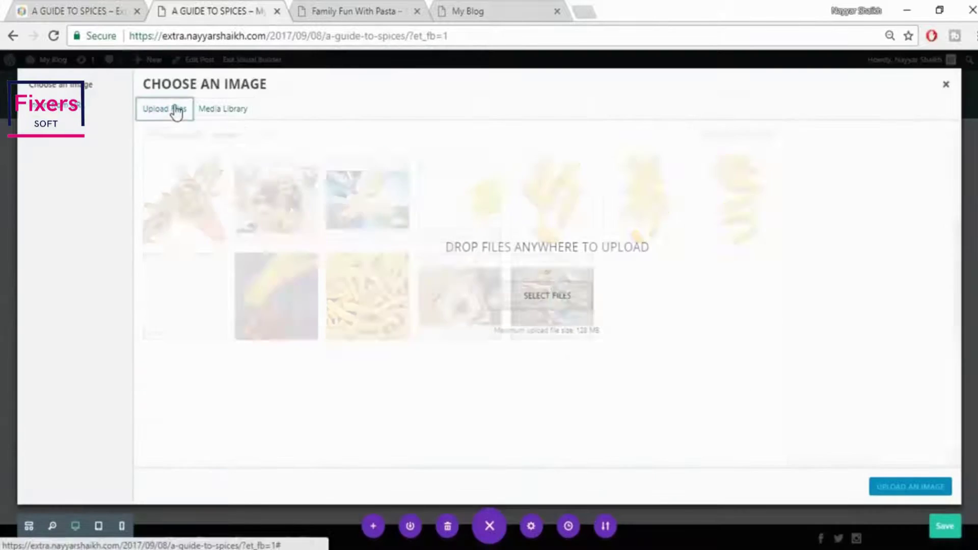
{"action": "left_click", "coordinate": [577, 302]}
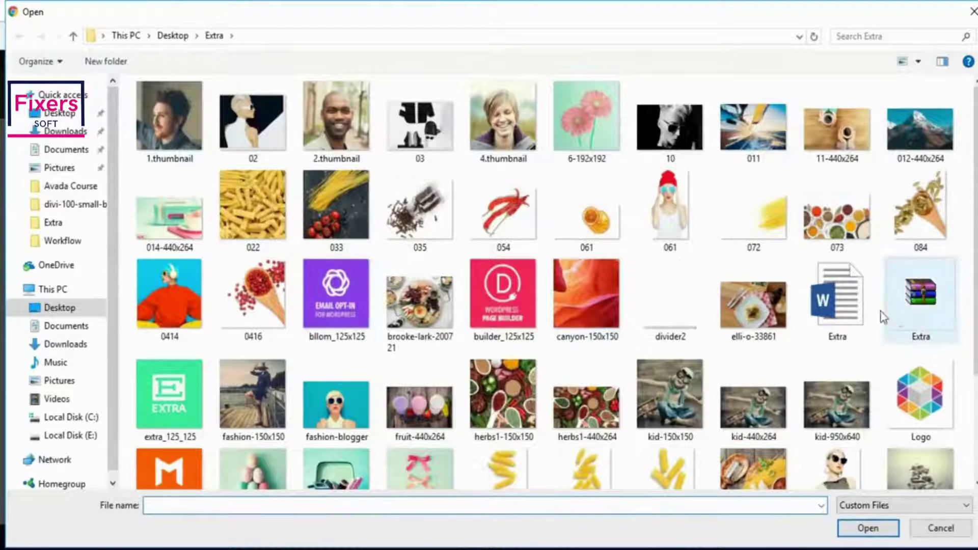
{"action": "left_click", "coordinate": [420, 211]}
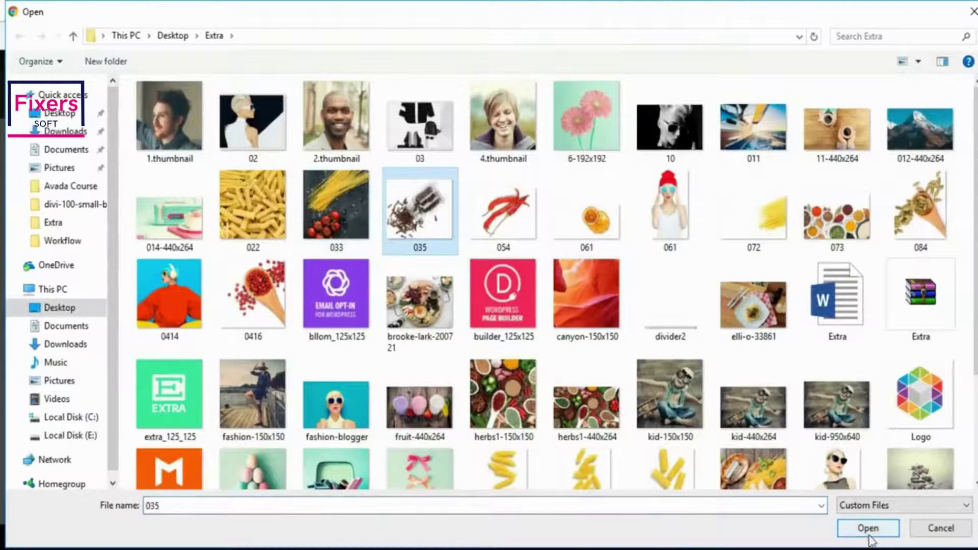
{"action": "left_click", "coordinate": [869, 528]}
{"action": "left_click", "coordinate": [901, 488]}
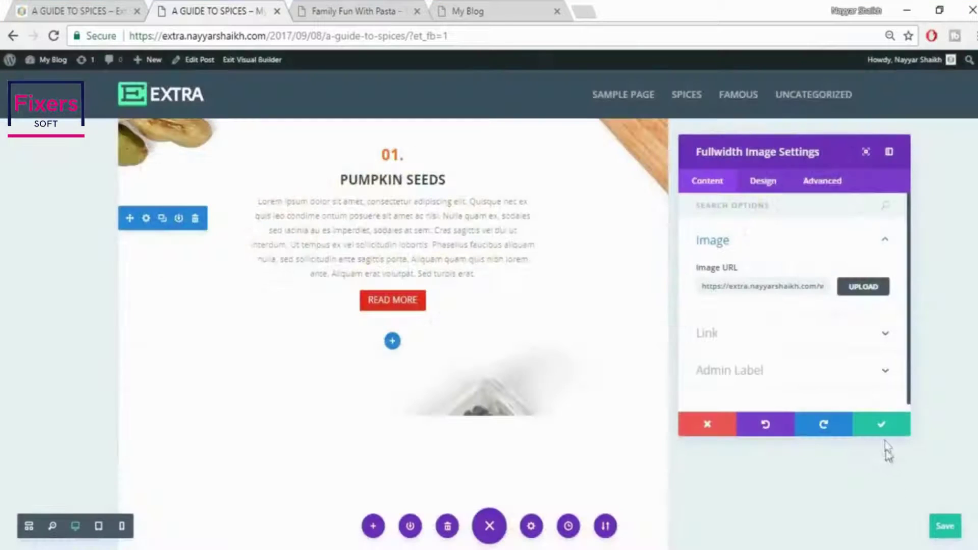
Compare with the reference Cloves section and confirm the fullwidth image settings
{"action": "scroll", "coordinate": [416, 400], "scroll_direction": "down", "scroll_amount": 4}
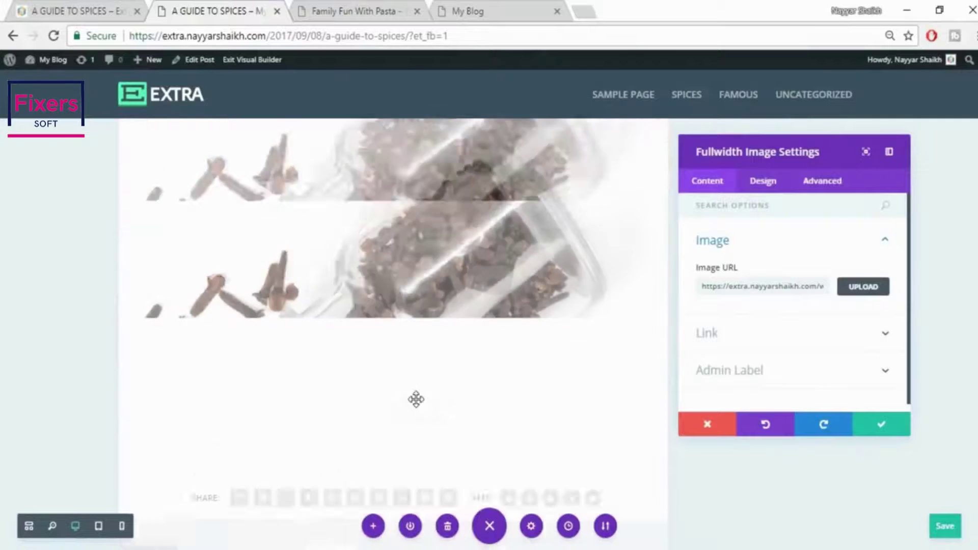
{"action": "left_click", "coordinate": [47, 7]}
{"action": "scroll", "coordinate": [402, 239], "scroll_direction": "down", "scroll_amount": 4}
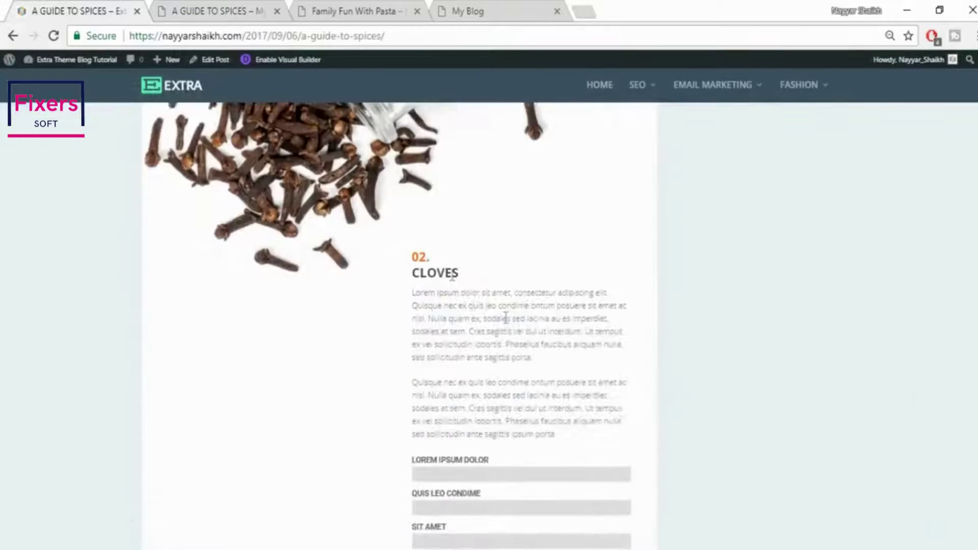
{"action": "scroll", "coordinate": [506, 318], "scroll_direction": "down", "scroll_amount": 1}
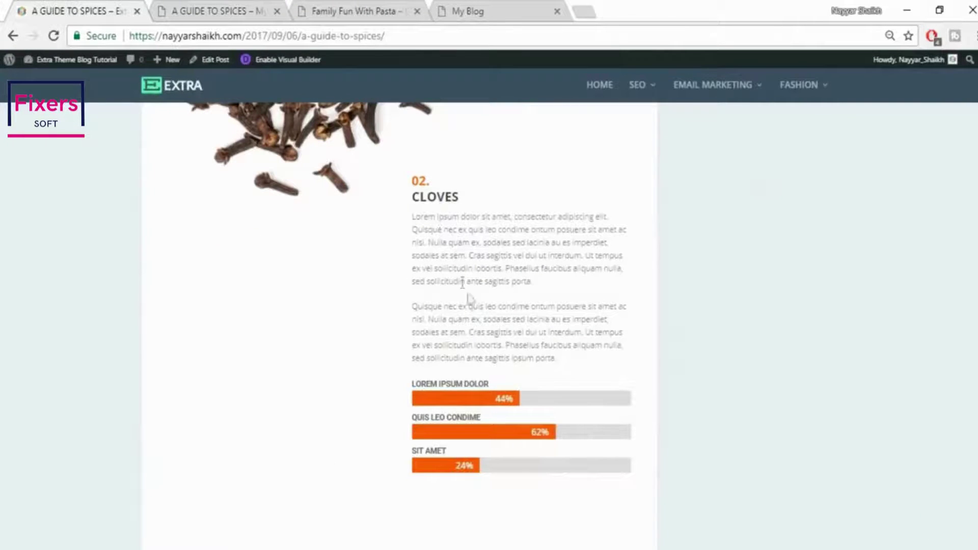
{"action": "left_click", "coordinate": [225, 11]}
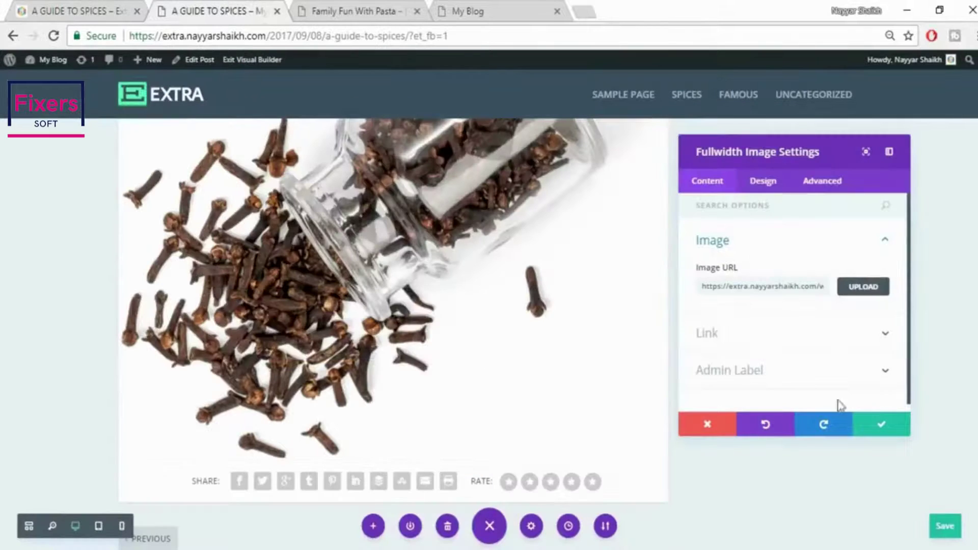
{"action": "left_click", "coordinate": [880, 426]}
{"action": "scroll", "coordinate": [876, 433], "scroll_direction": "down", "scroll_amount": 1}
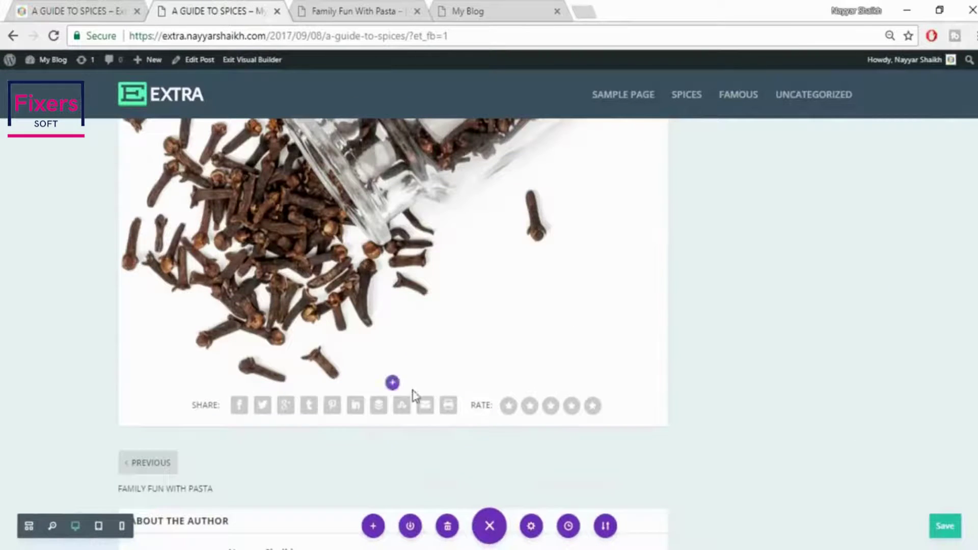
Add a regular two-column section below the clove image and target its right column
{"action": "left_click", "coordinate": [391, 385]}
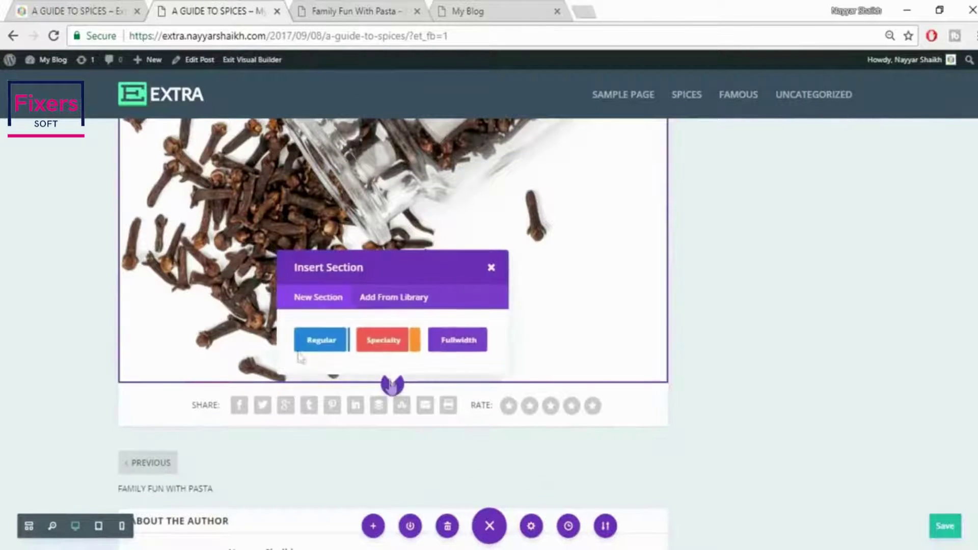
{"action": "left_click", "coordinate": [307, 350]}
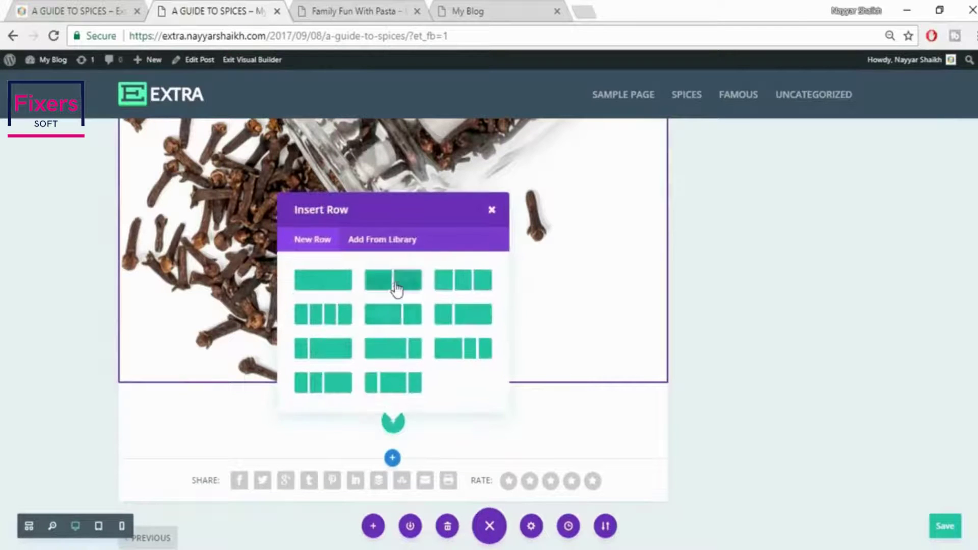
{"action": "key", "text": "Escape"}
{"action": "left_click", "coordinate": [102, 11]}
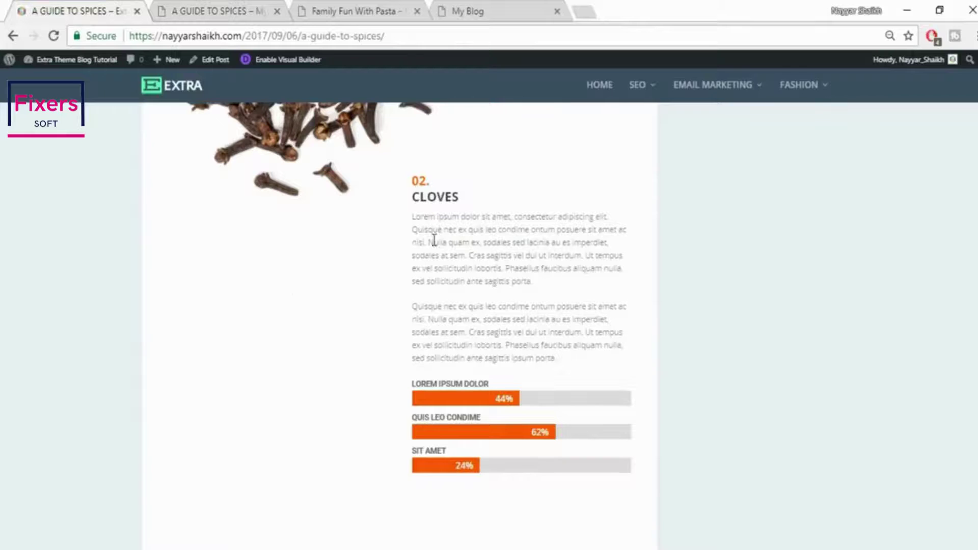
{"action": "left_click", "coordinate": [193, 7]}
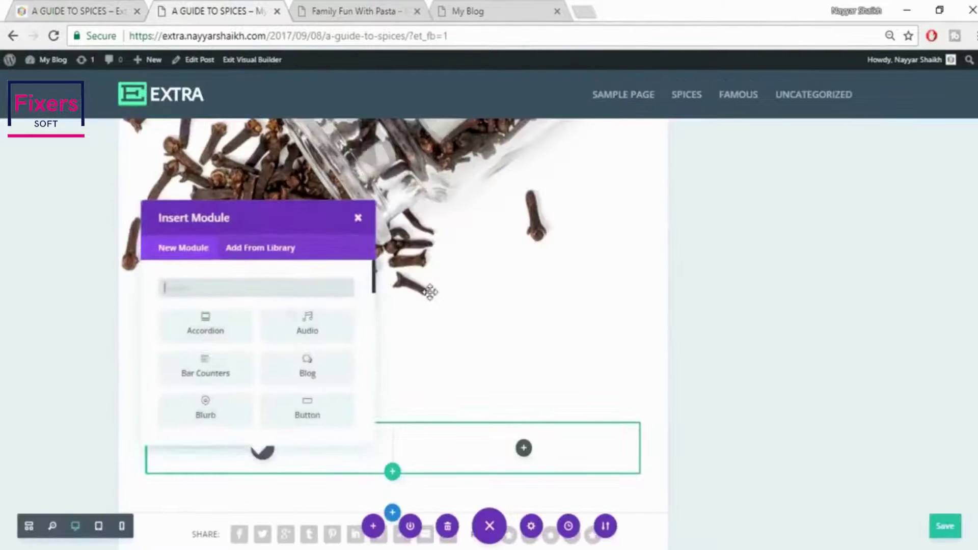
{"action": "left_click", "coordinate": [357, 218]}
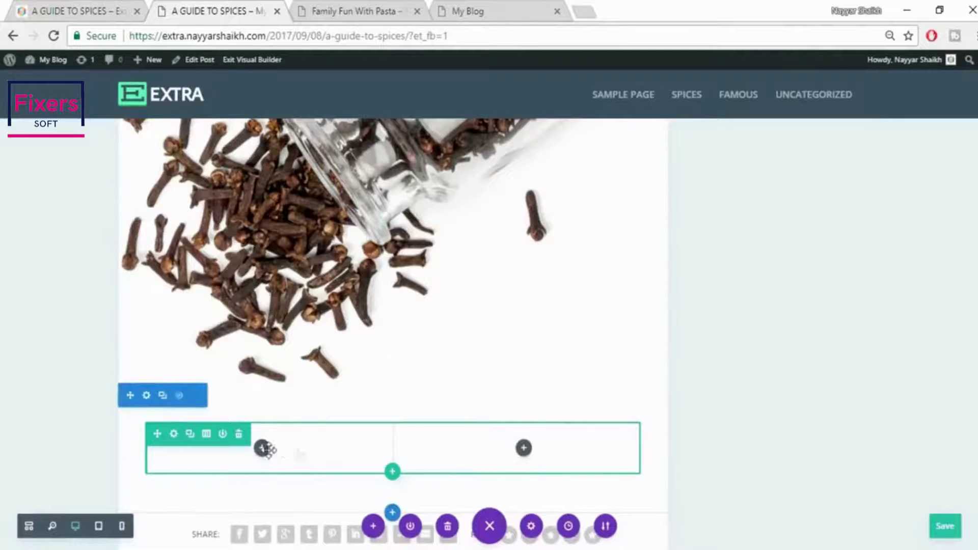
{"action": "left_click", "coordinate": [525, 450]}
Insert a Text module in the right column by searching TEX
{"action": "right_click", "coordinate": [9, 6]}
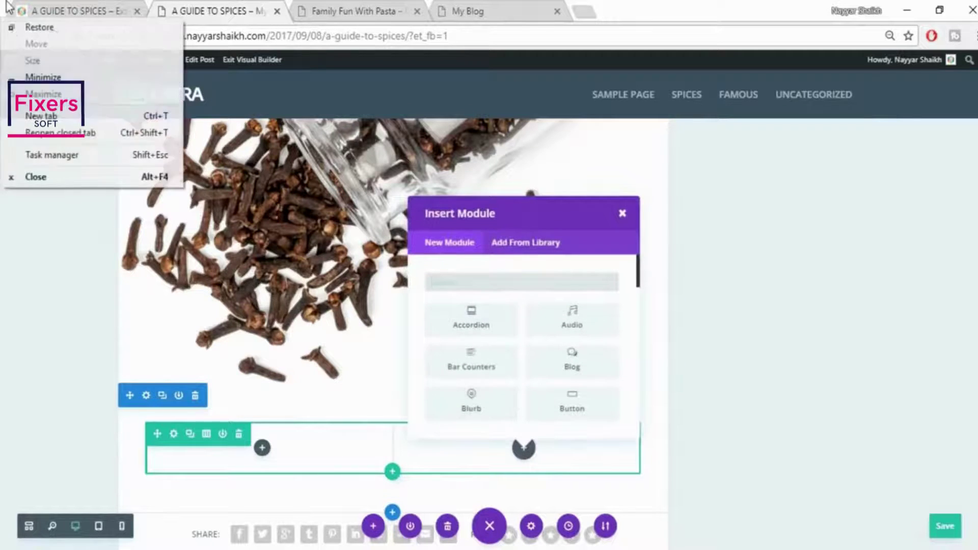
{"action": "left_click", "coordinate": [76, 11]}
{"action": "left_click", "coordinate": [205, 6]}
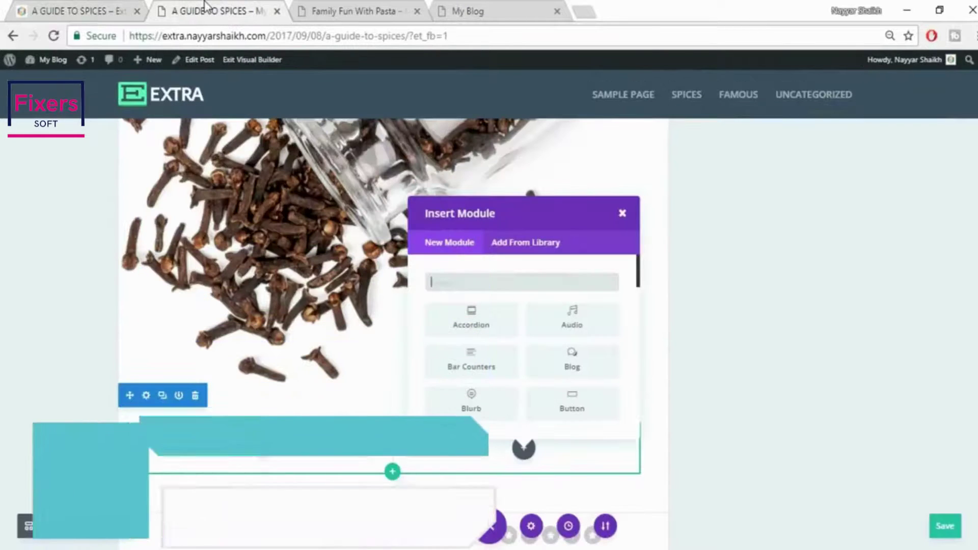
{"action": "type", "text": "TEX"}
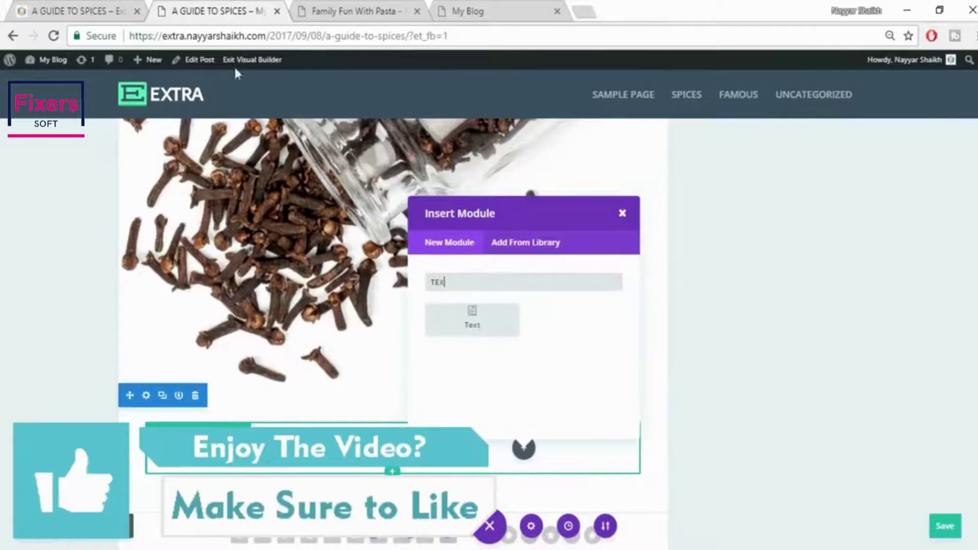
{"action": "left_click", "coordinate": [439, 323]}
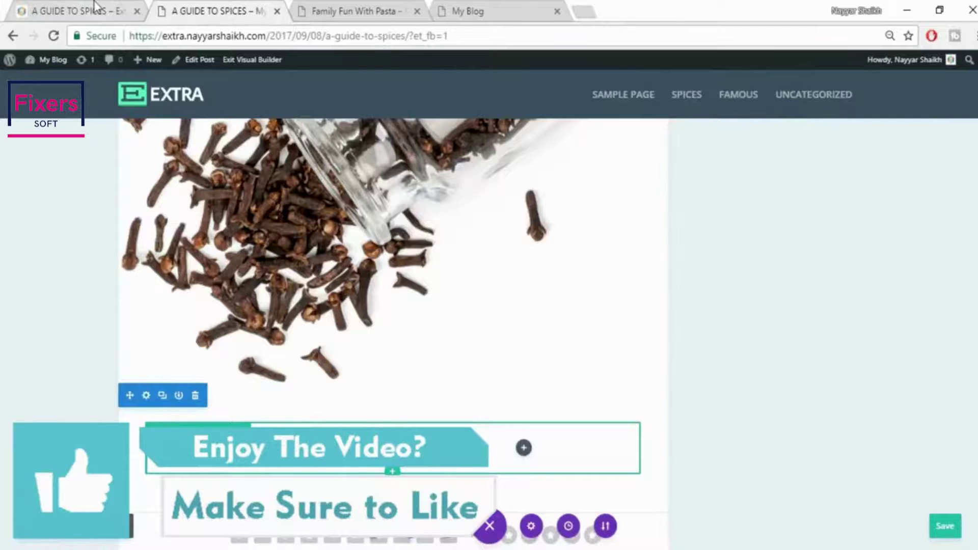
Copy the 02. CLOVES heading and both paragraphs from the reference article into the Text editor
{"action": "left_click", "coordinate": [140, 3]}
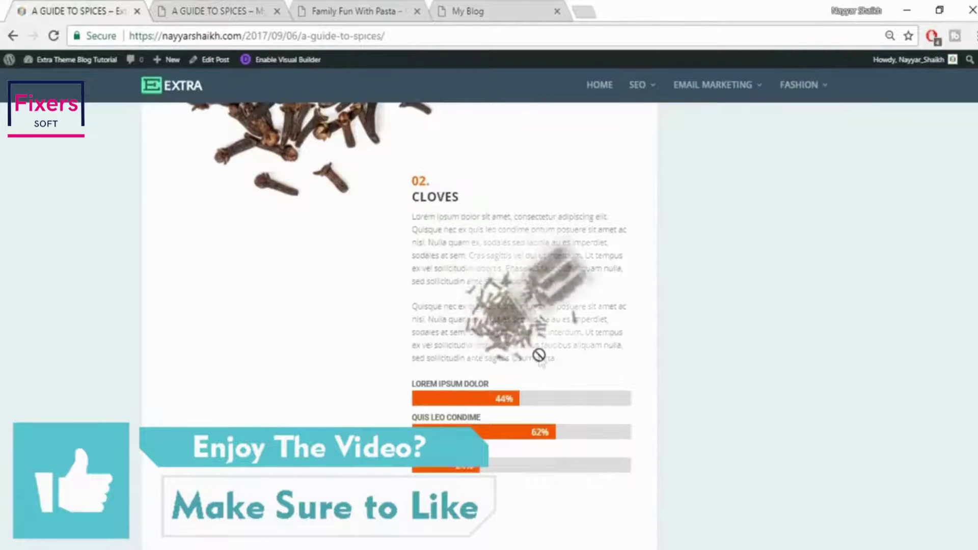
{"action": "left_click_drag", "start_coordinate": [576, 366], "coordinate": [413, 176]}
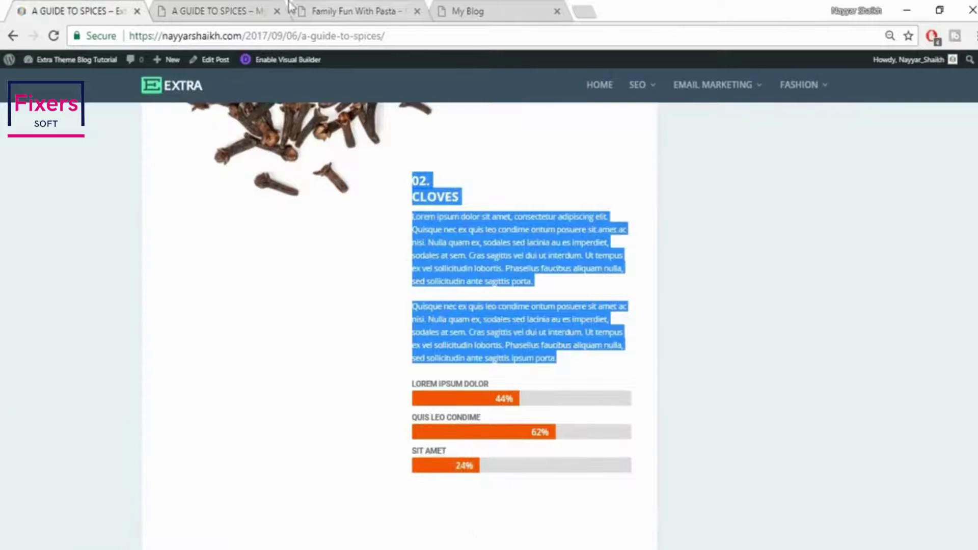
{"action": "left_click", "coordinate": [203, 10]}
{"action": "left_click", "coordinate": [887, 306]}
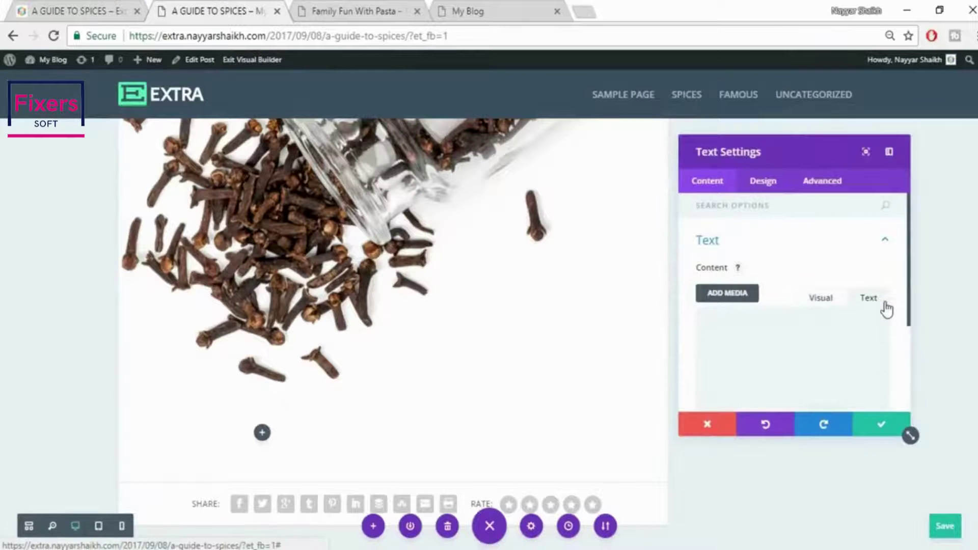
Paste the copied Cloves text into the Text module and compare it with the live post
{"action": "key", "text": "ctrl+v"}
{"action": "left_click", "coordinate": [821, 298]}
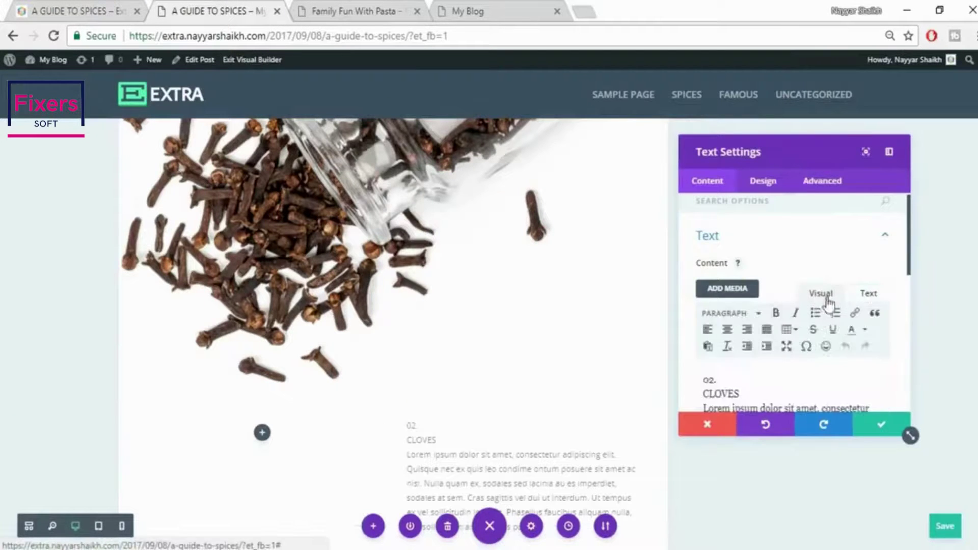
{"action": "scroll", "coordinate": [924, 355], "scroll_direction": "down", "scroll_amount": 1}
{"action": "scroll", "coordinate": [918, 352], "scroll_direction": "down", "scroll_amount": 3}
{"action": "left_click", "coordinate": [76, 11]}
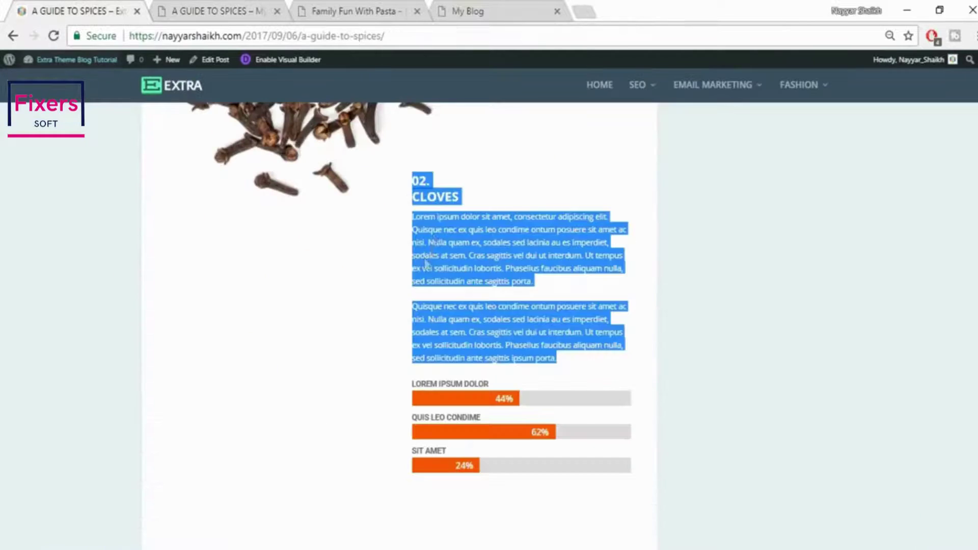
{"action": "left_click", "coordinate": [422, 195]}
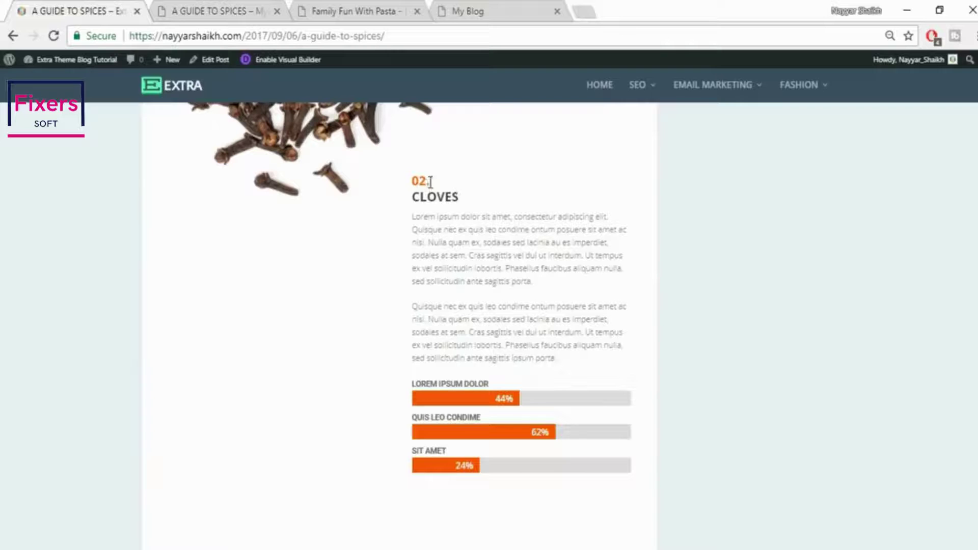
{"action": "left_click", "coordinate": [224, 7]}
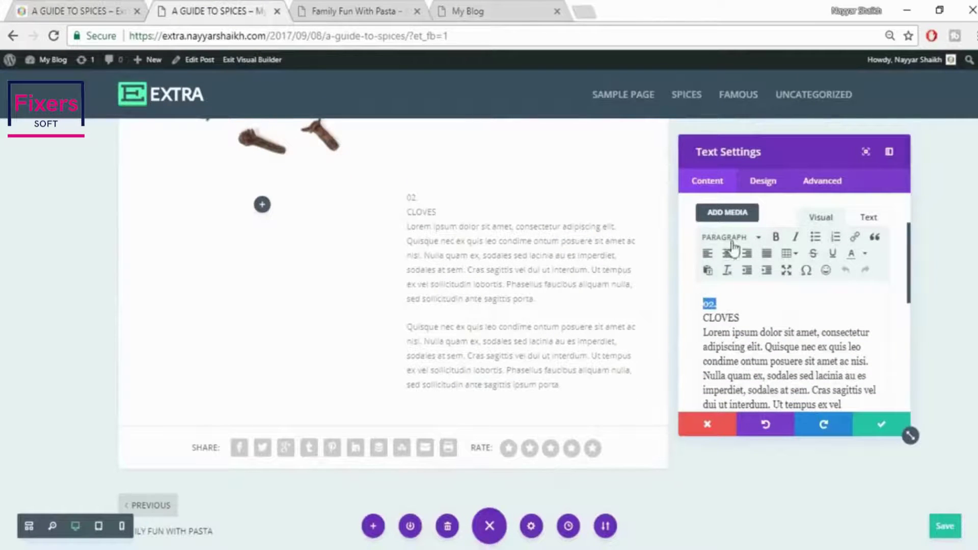
Put 02. and CLOVES on separate lines, formatted as Heading 1 and Heading 2
{"action": "left_click", "coordinate": [736, 237]}
{"action": "left_click", "coordinate": [768, 293]}
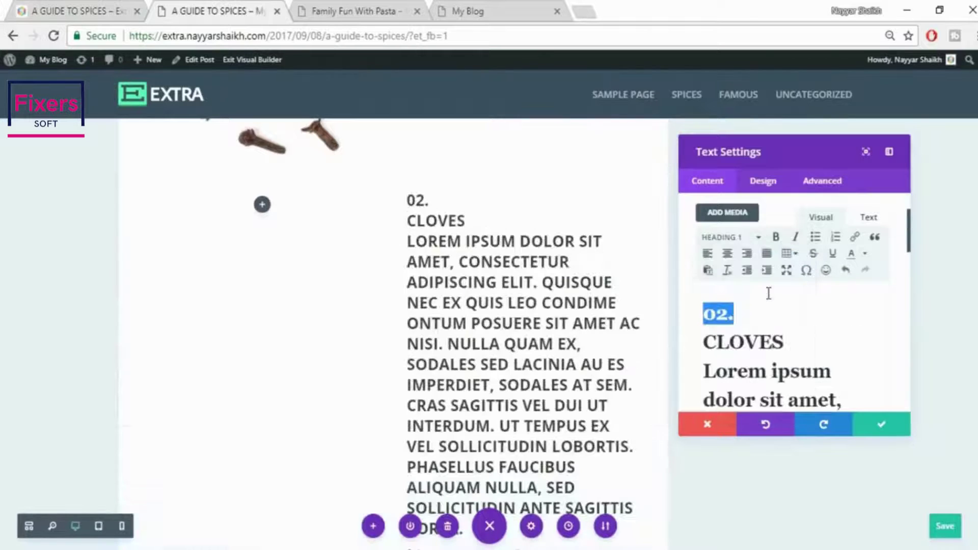
{"action": "key", "text": "ctrl+z"}
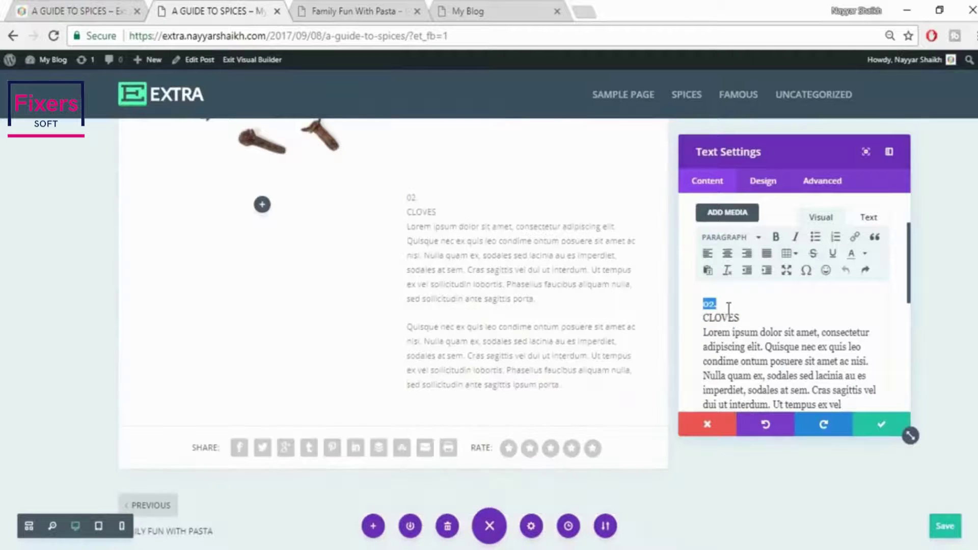
{"action": "key", "text": "Return"}
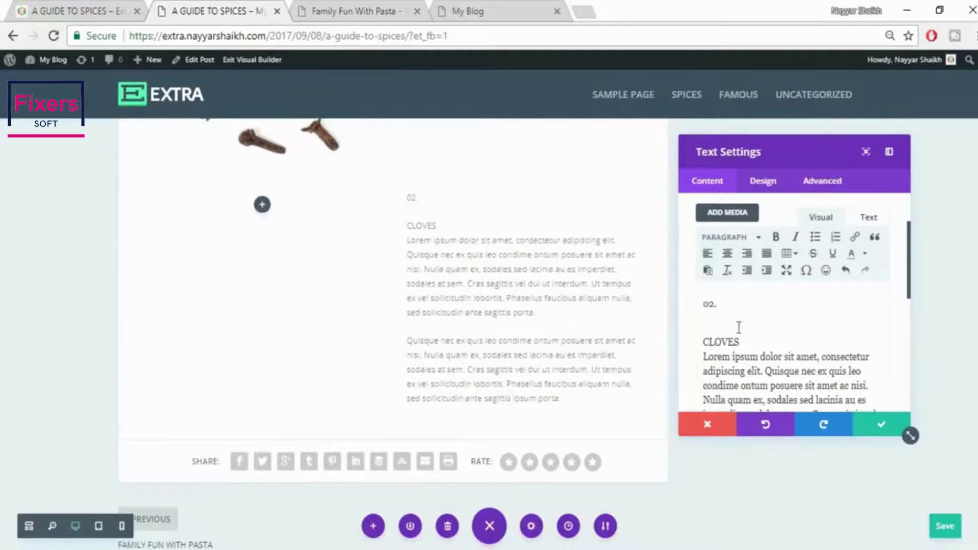
{"action": "key", "text": "Return"}
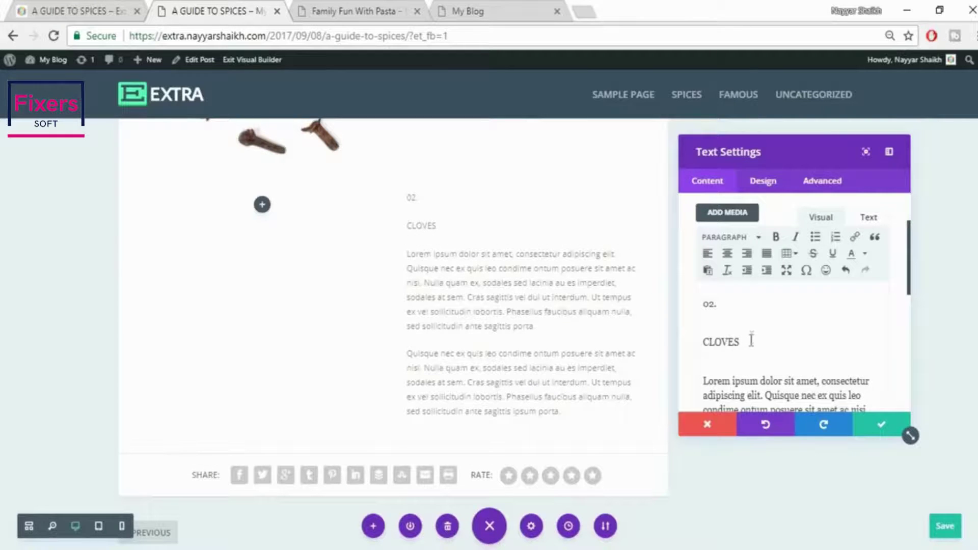
{"action": "left_click", "coordinate": [732, 247]}
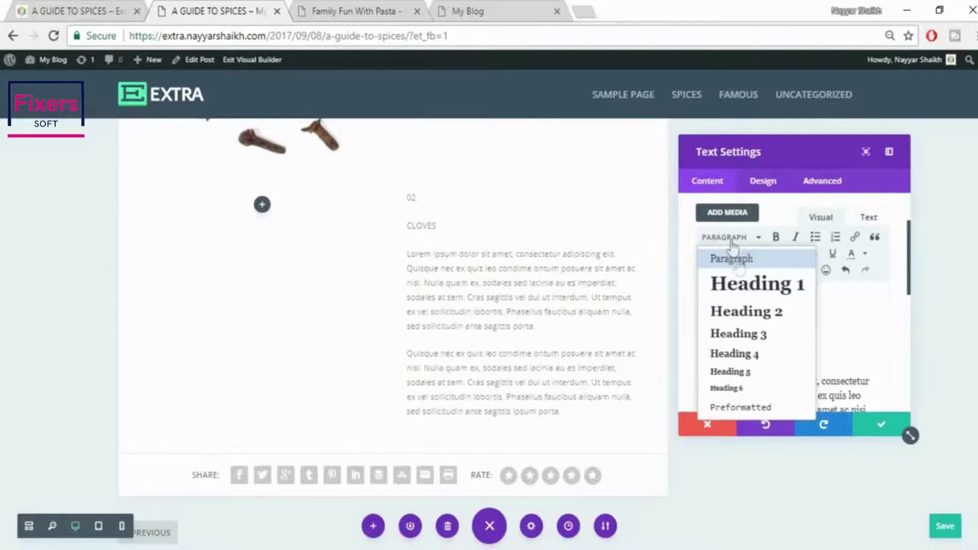
{"action": "left_click", "coordinate": [745, 290]}
{"action": "left_click", "coordinate": [712, 363]}
{"action": "double_click", "coordinate": [712, 363]}
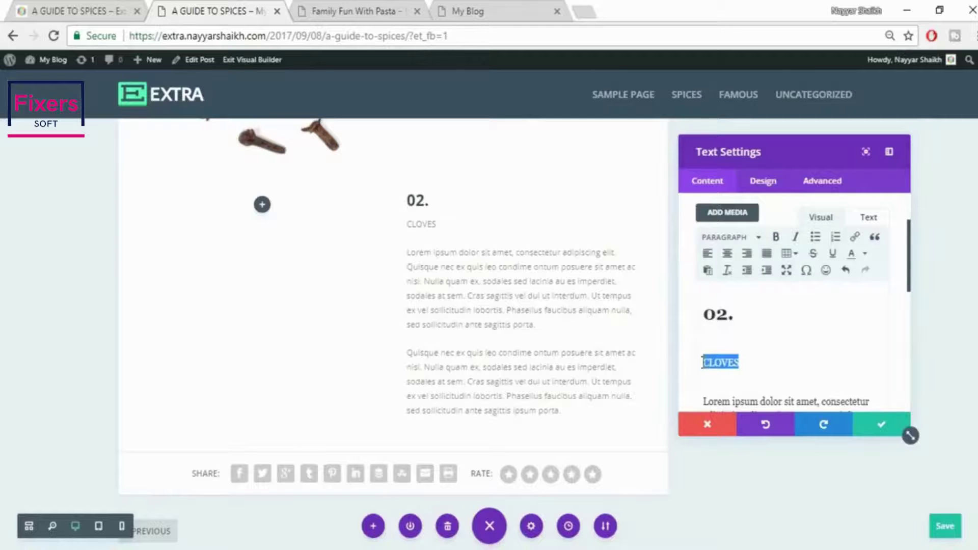
{"action": "left_click", "coordinate": [728, 245]}
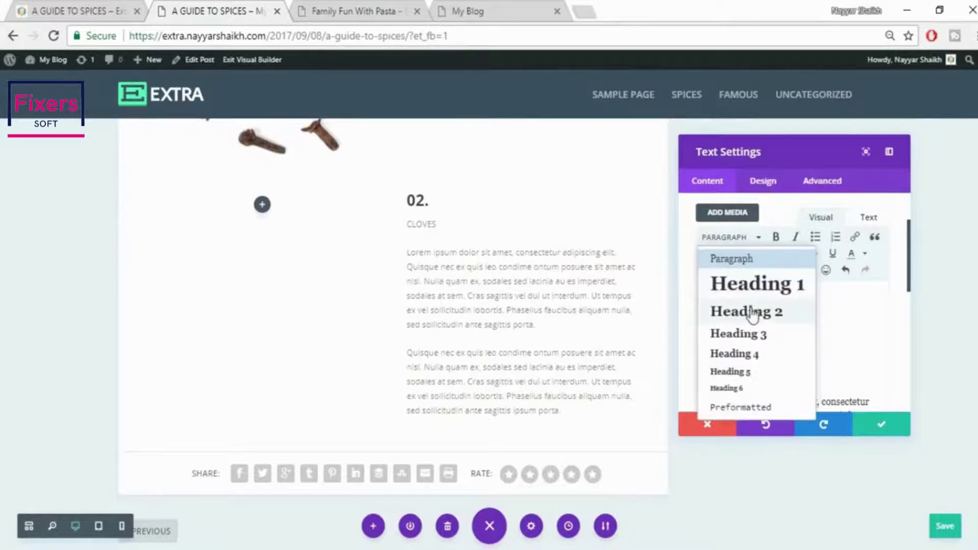
{"action": "left_click", "coordinate": [751, 312]}
Colour the 02. heading orange, save the text, and view the live reference post
{"action": "left_click_drag", "start_coordinate": [788, 318], "coordinate": [691, 315]}
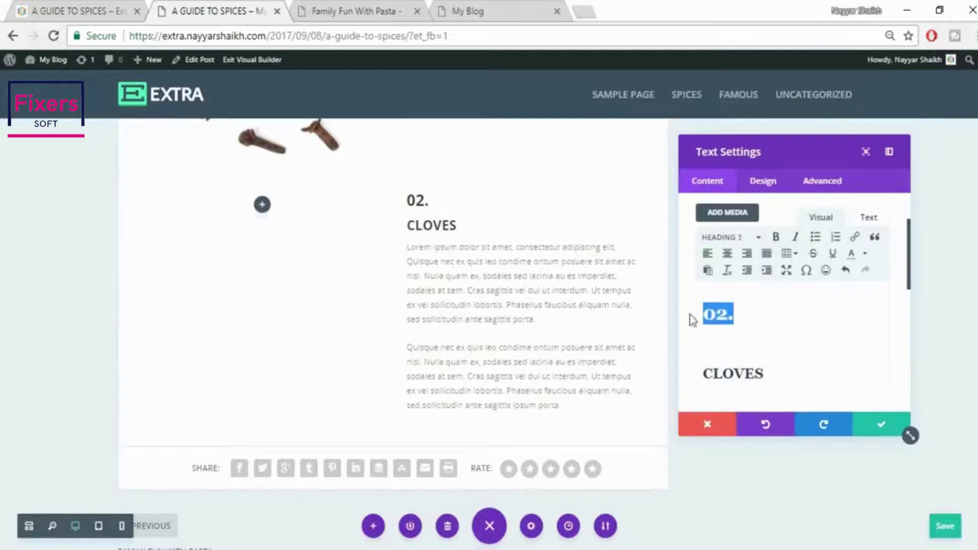
{"action": "left_click", "coordinate": [866, 254]}
{"action": "left_click", "coordinate": [868, 283]}
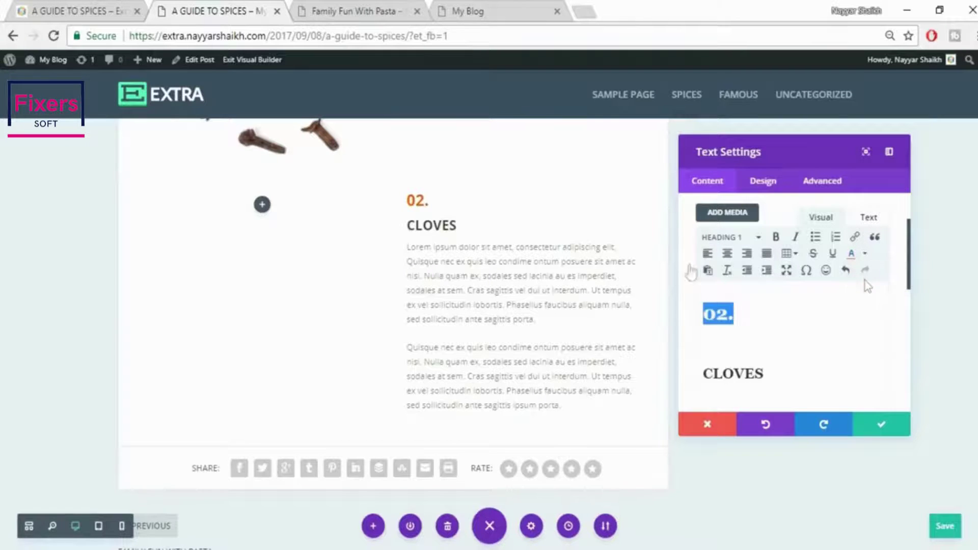
{"action": "left_click", "coordinate": [876, 428]}
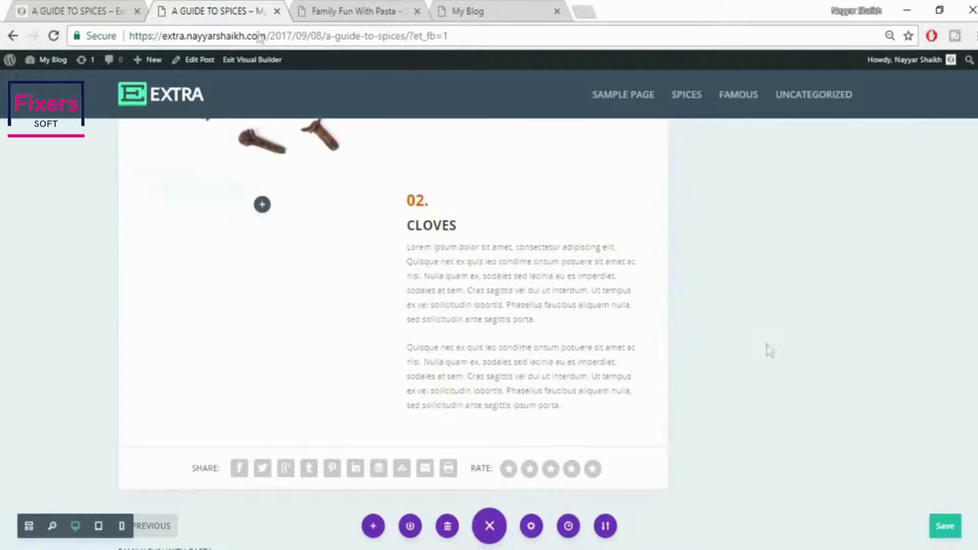
{"action": "left_click", "coordinate": [110, 7]}
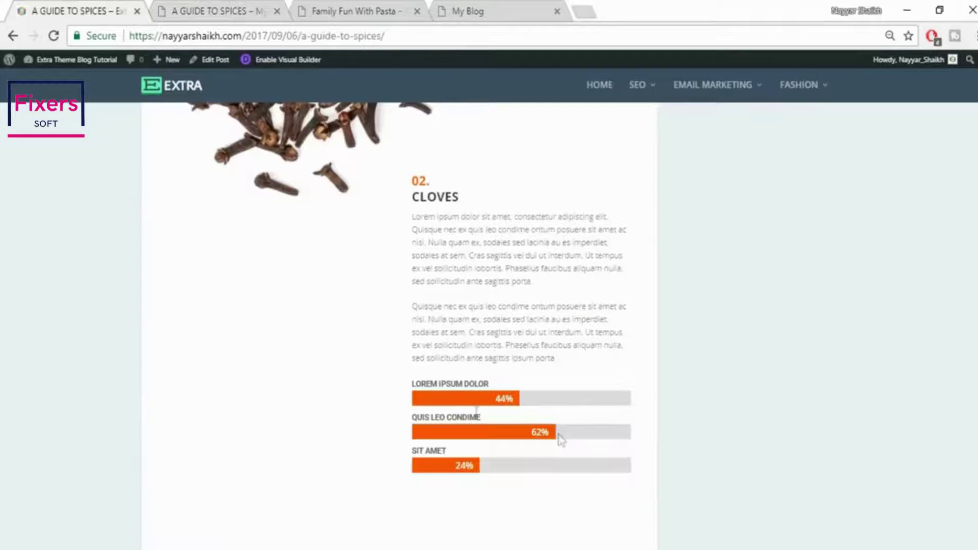
Insert a Bar Counters module below the Cloves text
{"action": "left_click", "coordinate": [252, 18]}
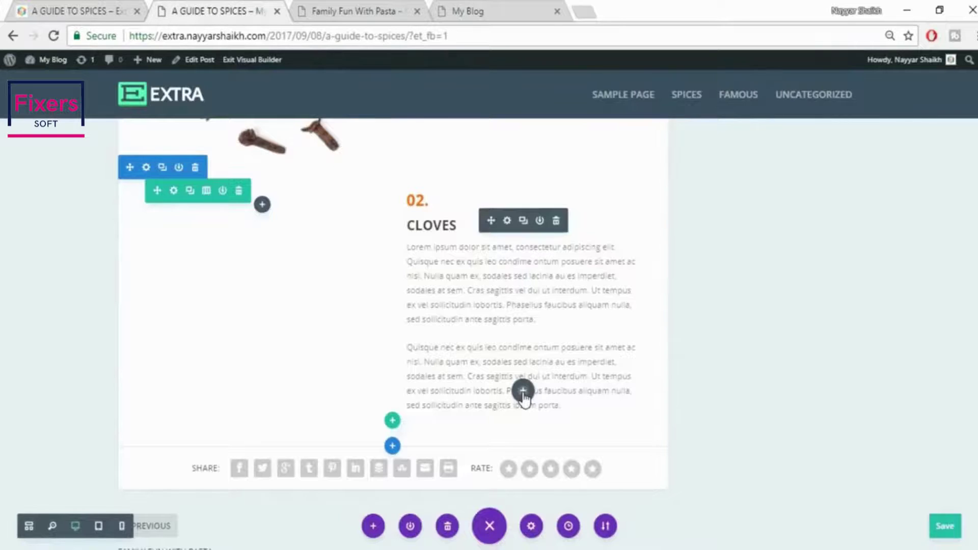
{"action": "left_click", "coordinate": [522, 392]}
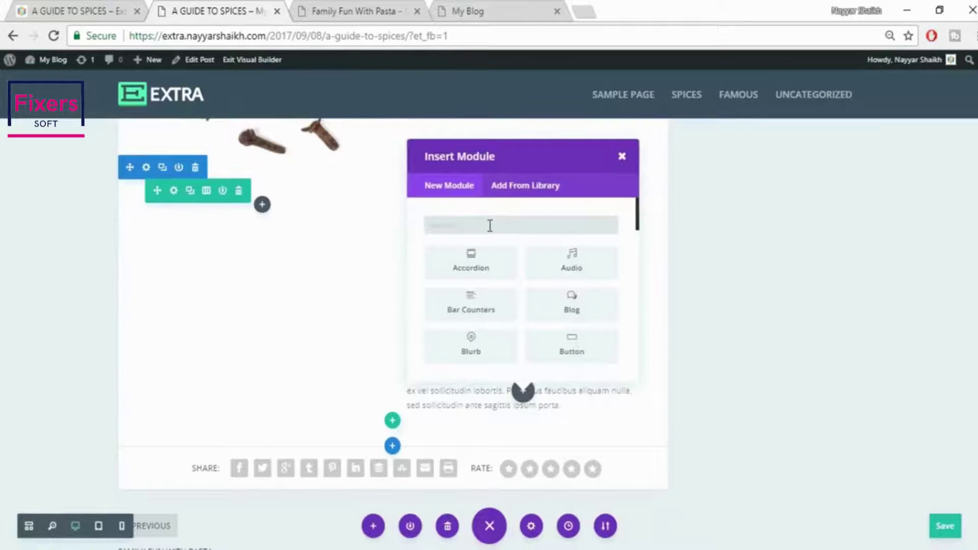
{"action": "type", "text": "BAR"}
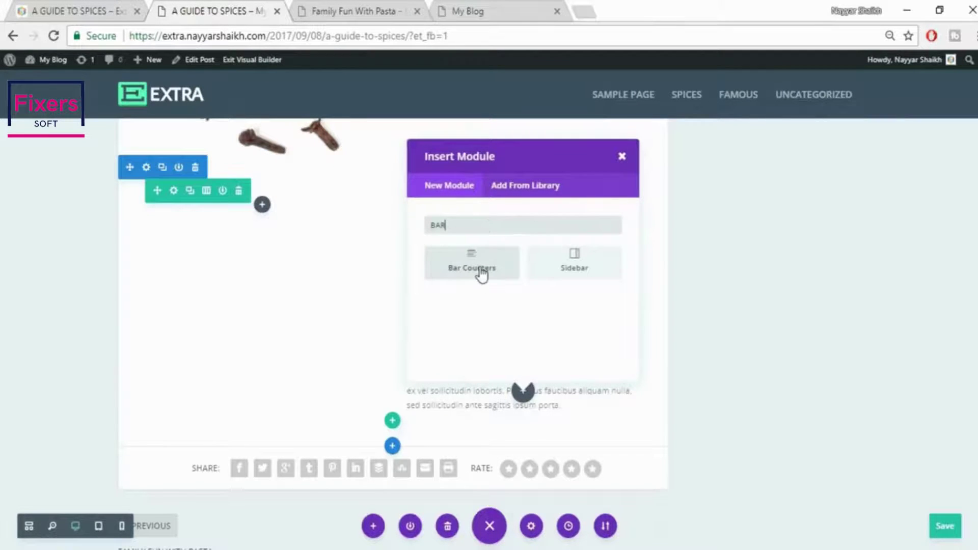
{"action": "left_click", "coordinate": [481, 274]}
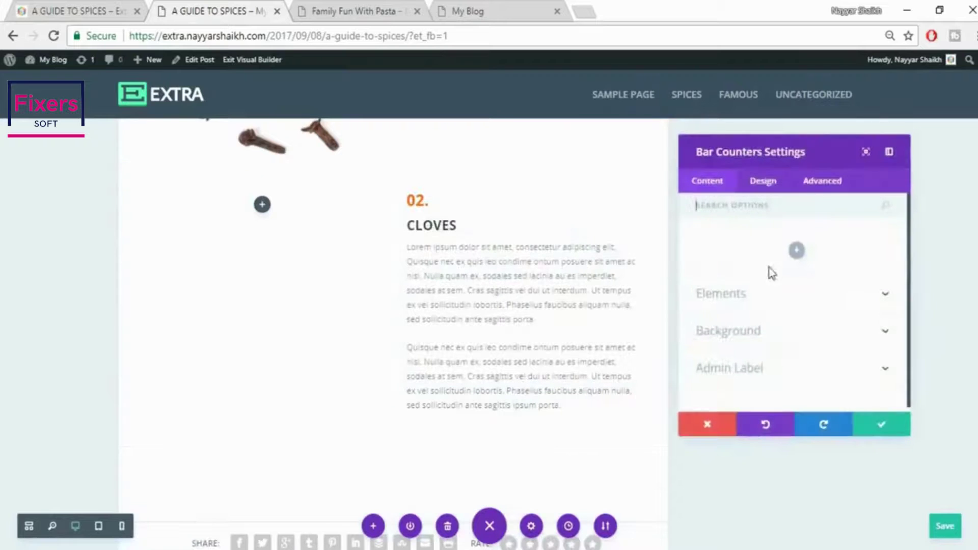
Add a first bar titled LOREM IPSUM DOLOR at 44%
{"action": "left_click", "coordinate": [798, 253]}
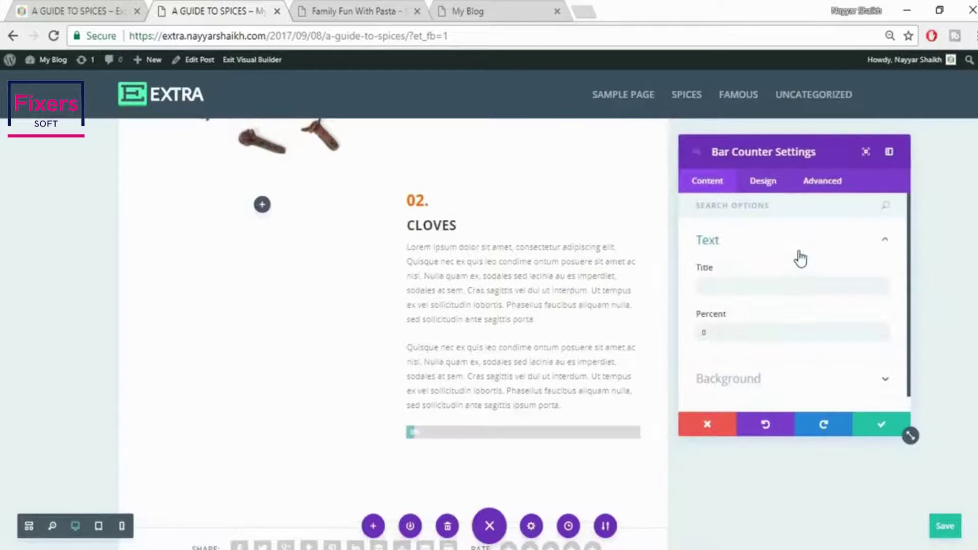
{"action": "left_click", "coordinate": [74, 7]}
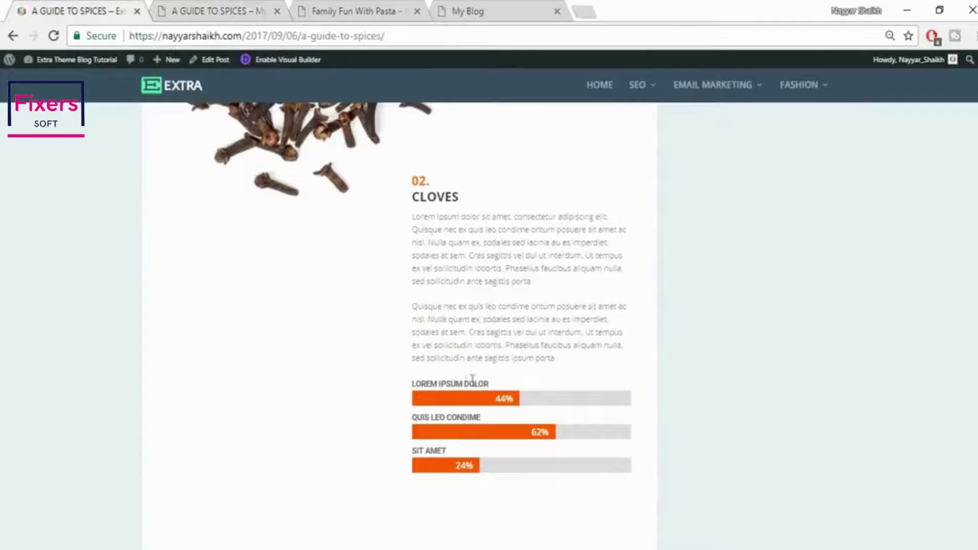
{"action": "left_click_drag", "start_coordinate": [409, 388], "coordinate": [500, 383]}
{"action": "key", "text": "ctrl+c"}
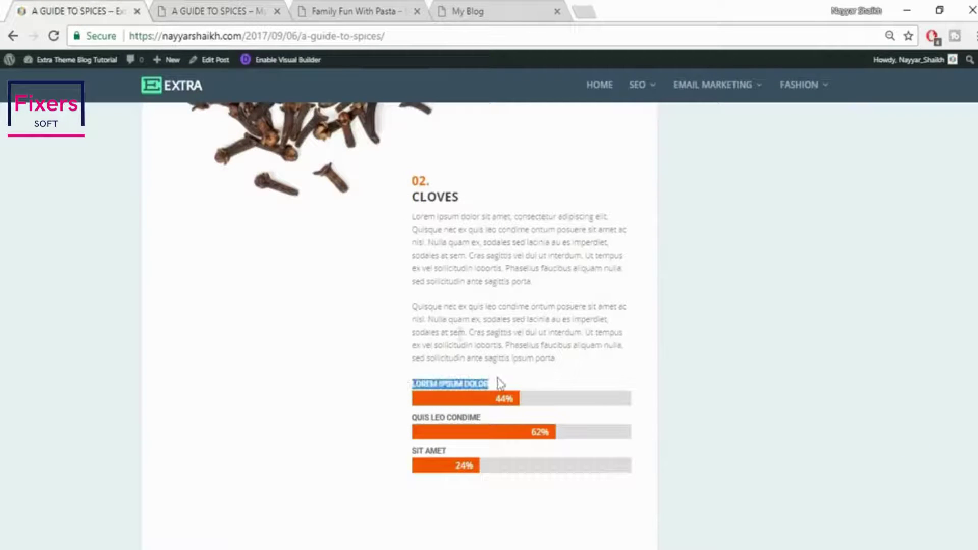
{"action": "left_click", "coordinate": [200, 7]}
{"action": "left_click", "coordinate": [756, 285]}
{"action": "key", "text": "ctrl+v"}
{"action": "key", "text": "Tab"}
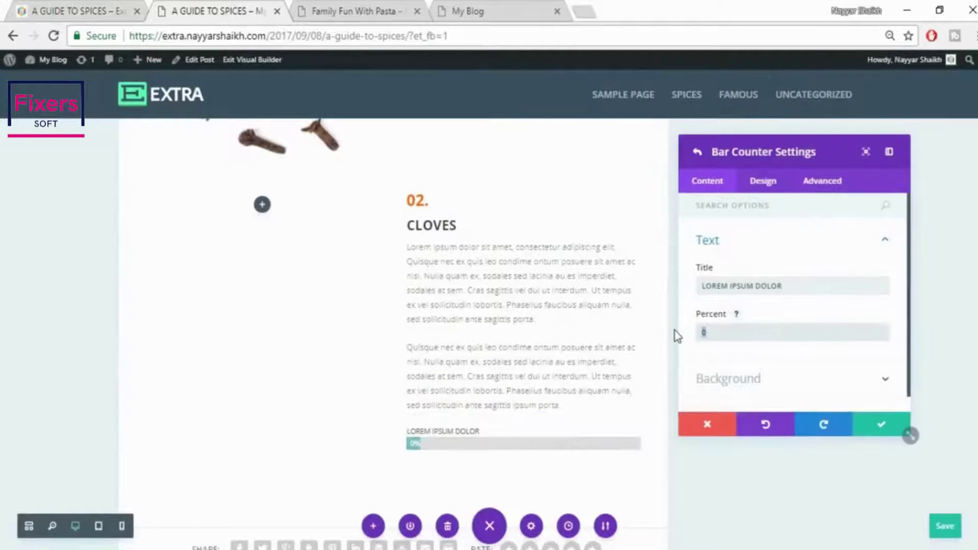
{"action": "type", "text": "44"}
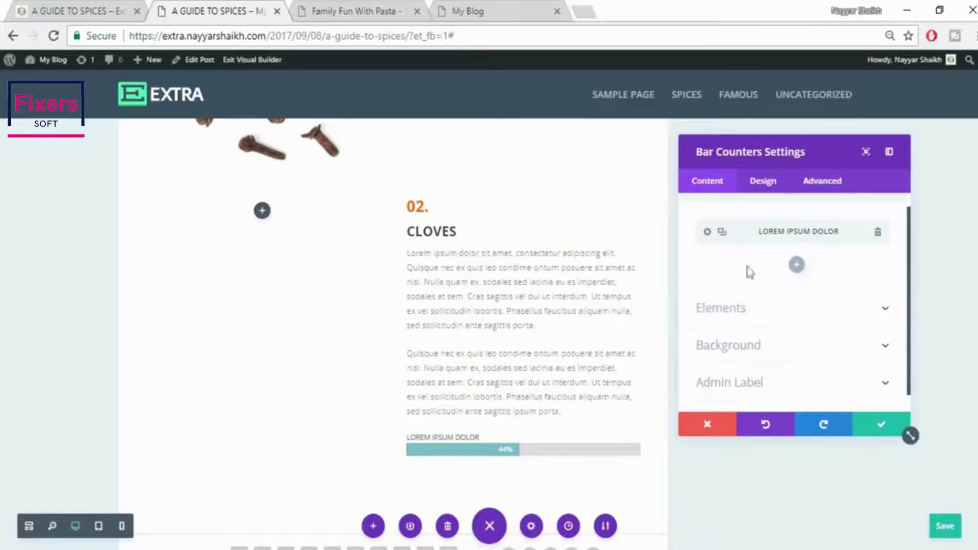
Add a second bar titled QUIS LEO CONDIME at 62%
{"action": "left_click", "coordinate": [797, 266]}
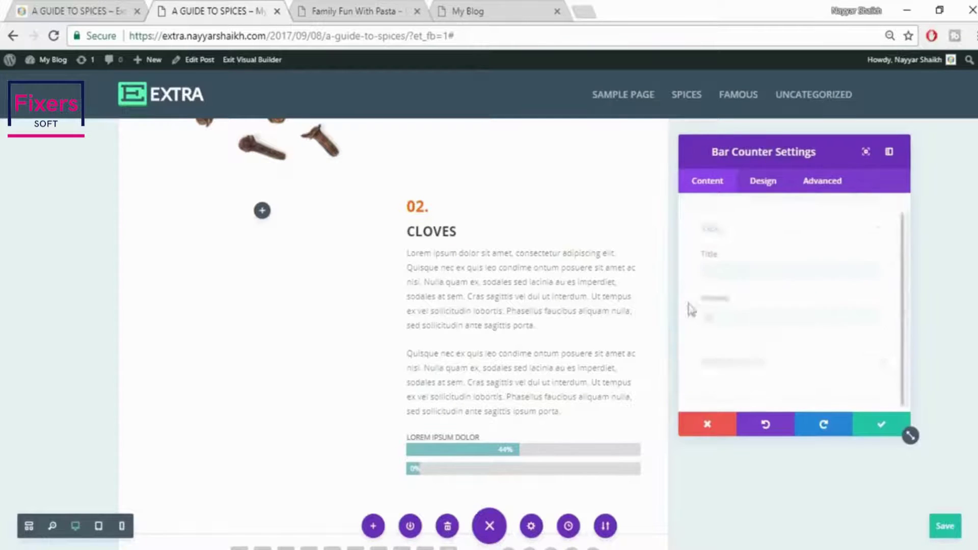
{"action": "left_click", "coordinate": [65, 9]}
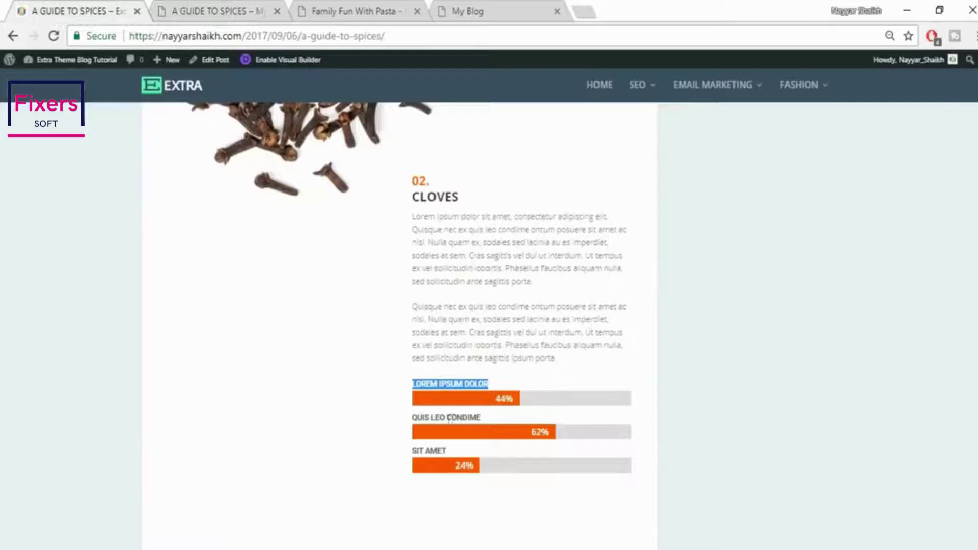
{"action": "left_click_drag", "start_coordinate": [414, 419], "coordinate": [500, 419]}
{"action": "key", "text": "ctrl+c"}
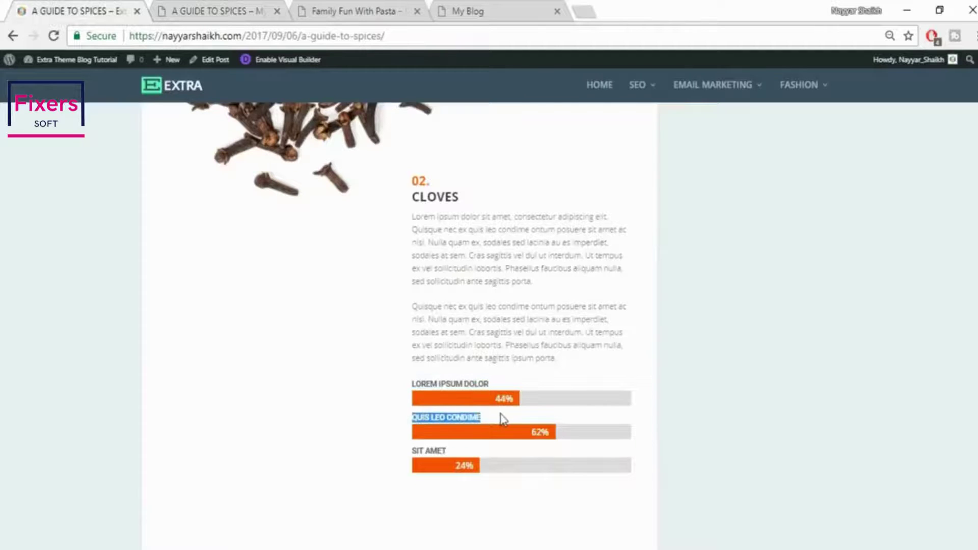
{"action": "left_click", "coordinate": [256, 10]}
{"action": "left_click", "coordinate": [732, 270]}
{"action": "key", "text": "ctrl+v"}
{"action": "left_click", "coordinate": [702, 314]}
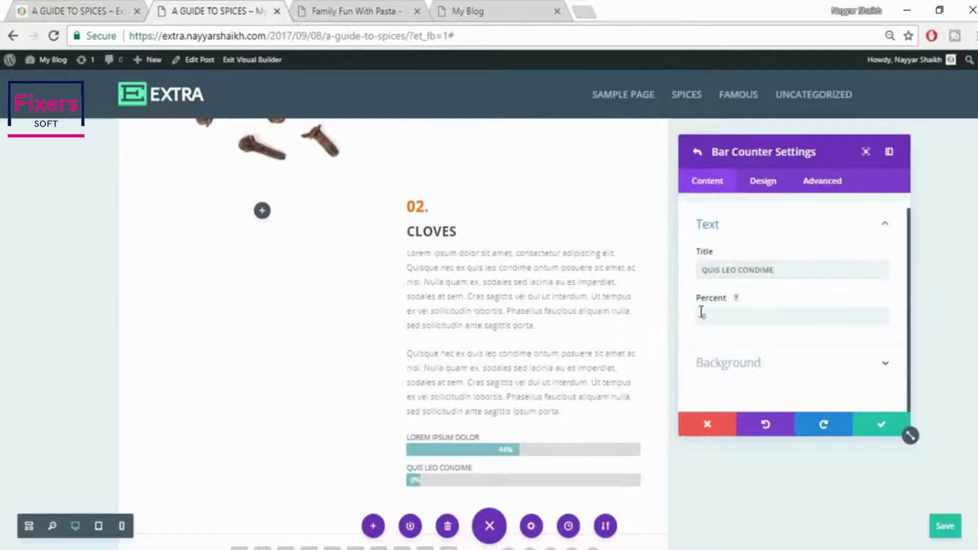
{"action": "double_click", "coordinate": [712, 319]}
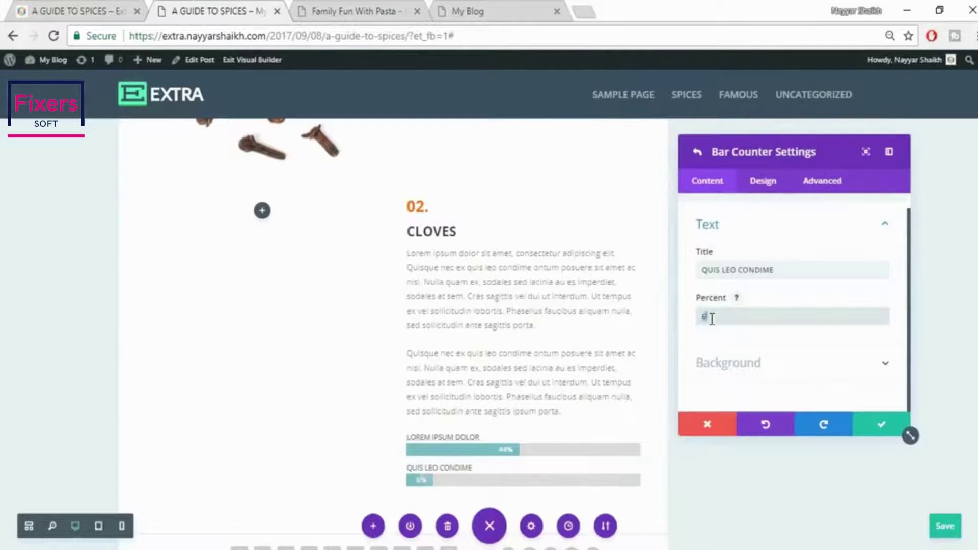
{"action": "type", "text": "62"}
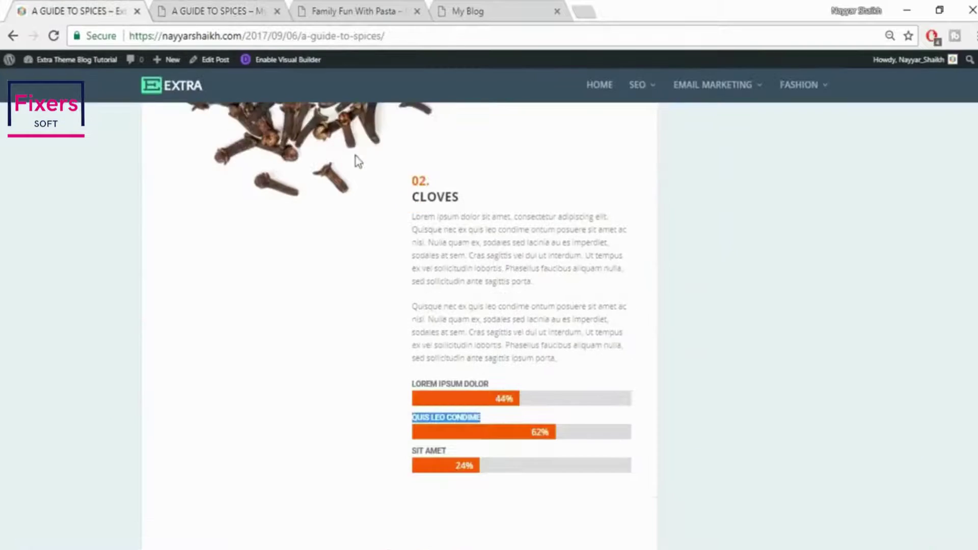
Add a third bar titled SIT AMET at 32%, copying the title from the live post
{"action": "scroll", "coordinate": [545, 393], "scroll_direction": "down", "scroll_amount": 3}
{"action": "left_click_drag", "start_coordinate": [448, 299], "coordinate": [415, 296]}
{"action": "key", "text": "ctrl+c"}
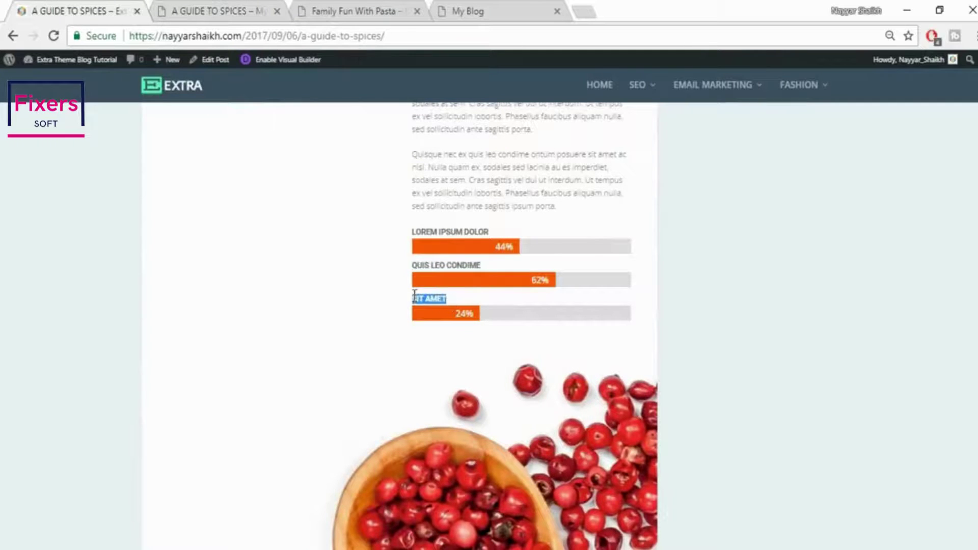
{"action": "left_click", "coordinate": [233, 10]}
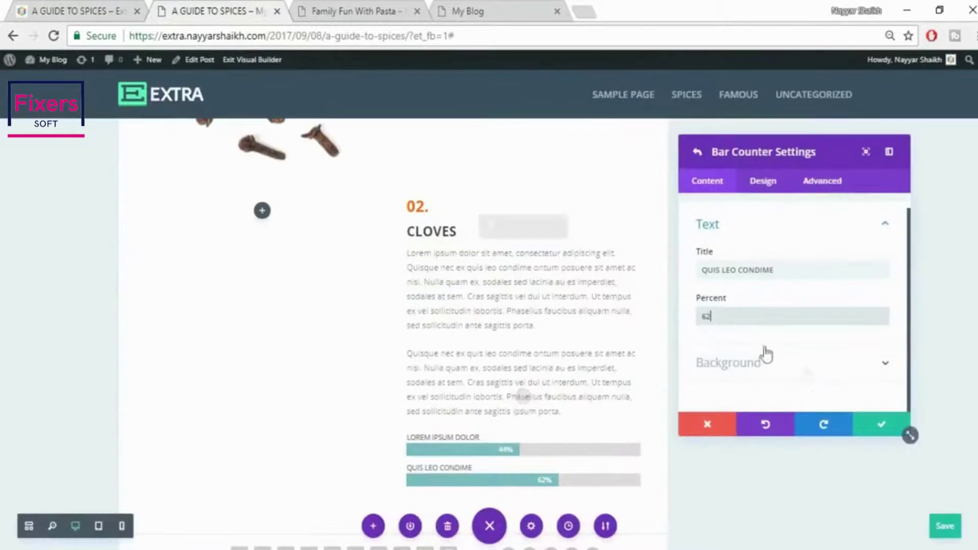
{"action": "left_click", "coordinate": [897, 427]}
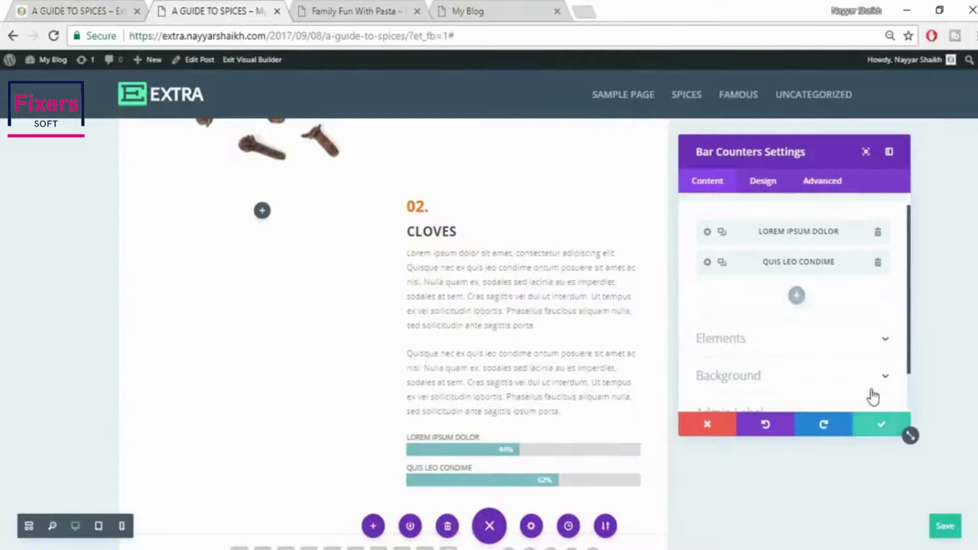
{"action": "left_click", "coordinate": [797, 296]}
{"action": "left_click", "coordinate": [739, 268]}
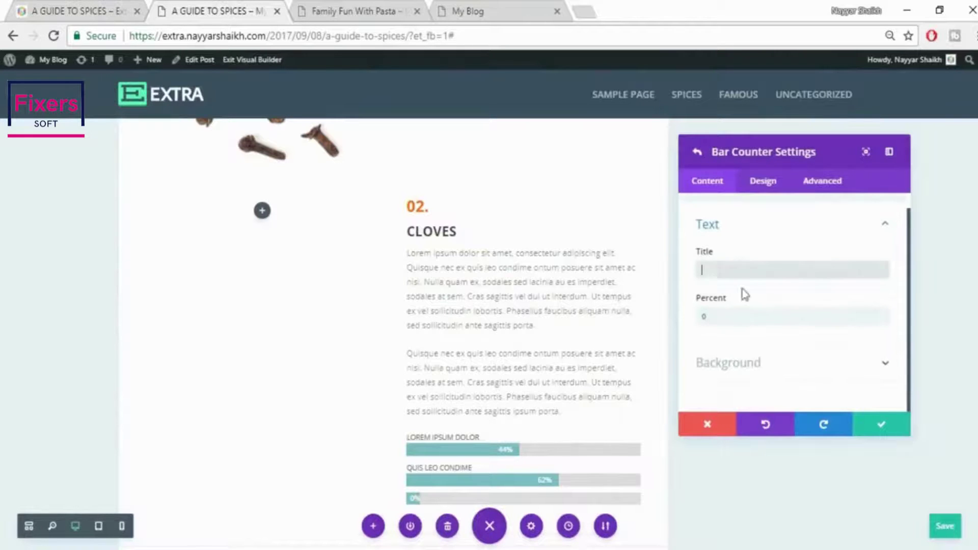
{"action": "key", "text": "ctrl+v"}
{"action": "left_click", "coordinate": [745, 313]}
{"action": "type", "text": "30"}
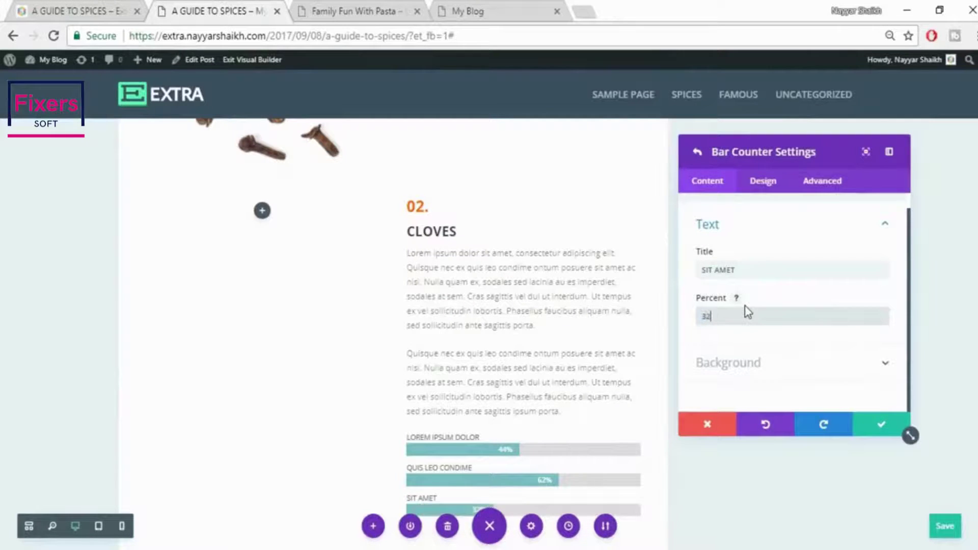
{"action": "left_click", "coordinate": [884, 428]}
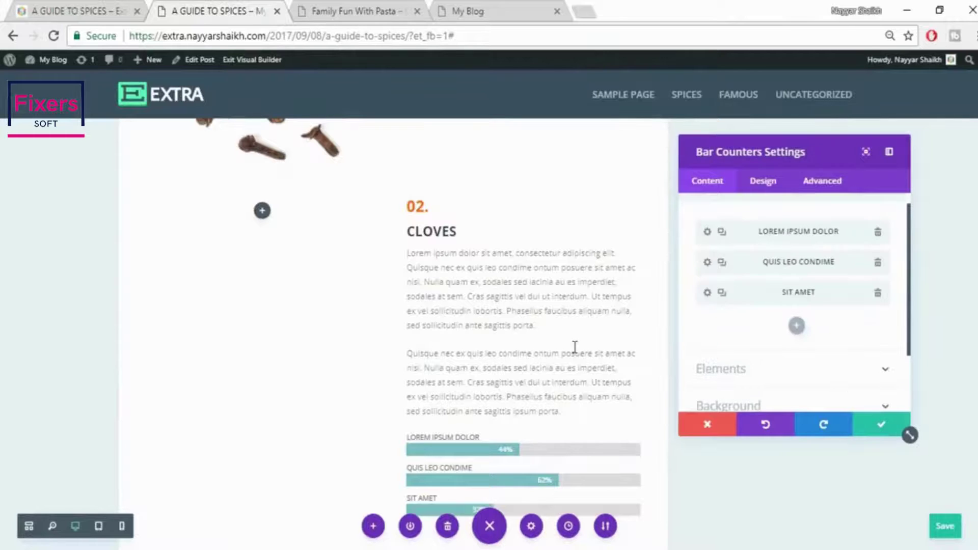
{"action": "scroll", "coordinate": [574, 345], "scroll_direction": "down", "scroll_amount": 3}
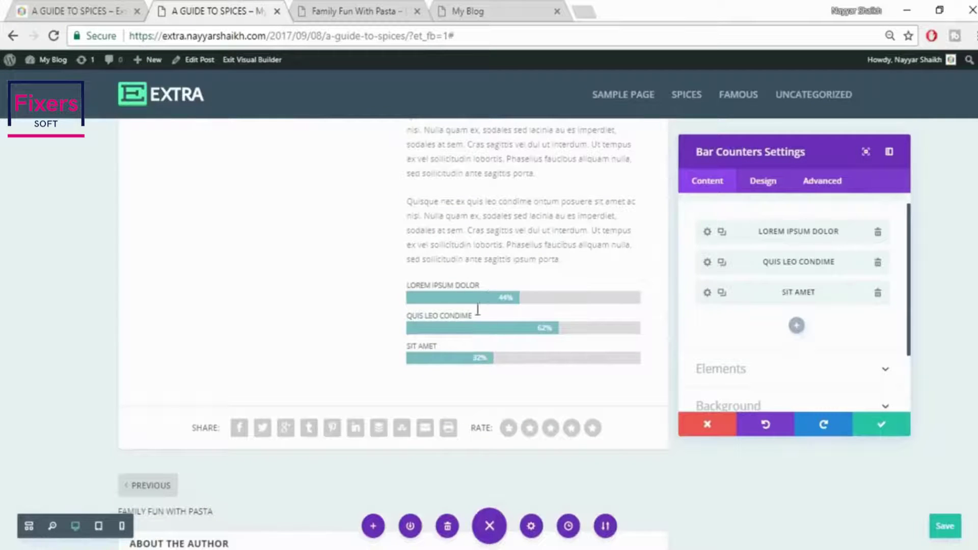
Open the bar counters' Background settings to the Bar Background Color picker
{"action": "scroll", "coordinate": [768, 332], "scroll_direction": "down", "scroll_amount": 2}
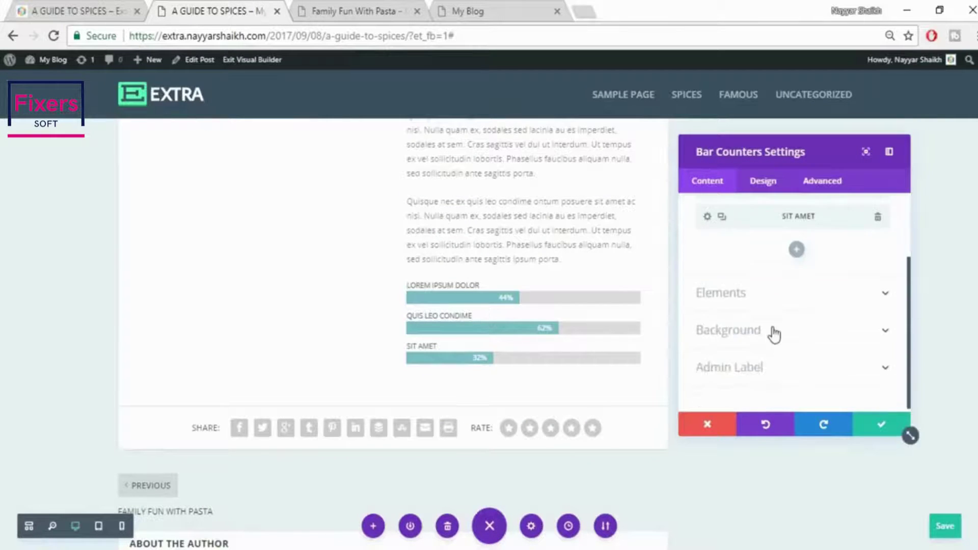
{"action": "left_click", "coordinate": [769, 290]}
{"action": "scroll", "coordinate": [804, 346], "scroll_direction": "down", "scroll_amount": 1}
{"action": "scroll", "coordinate": [795, 341], "scroll_direction": "down", "scroll_amount": 2}
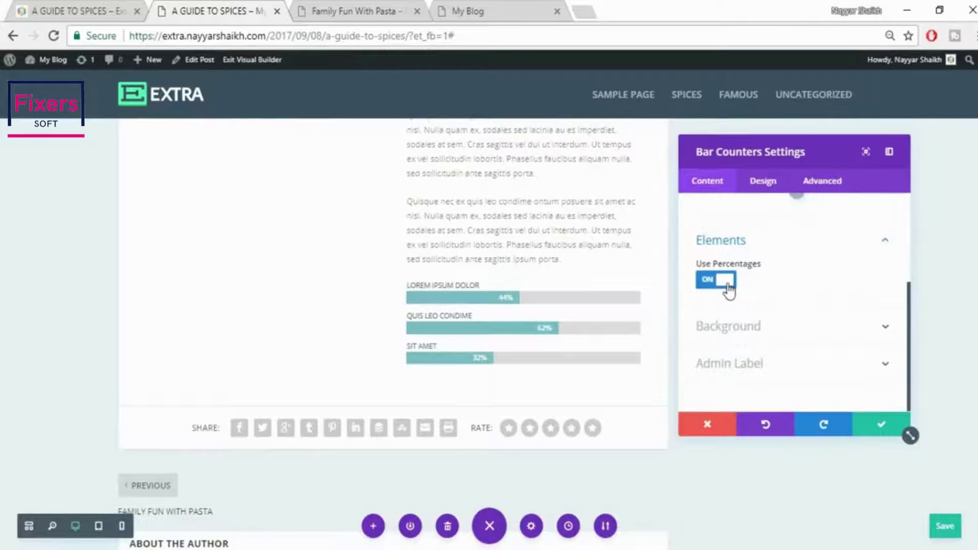
{"action": "left_click", "coordinate": [831, 333]}
{"action": "scroll", "coordinate": [830, 335], "scroll_direction": "down", "scroll_amount": 3}
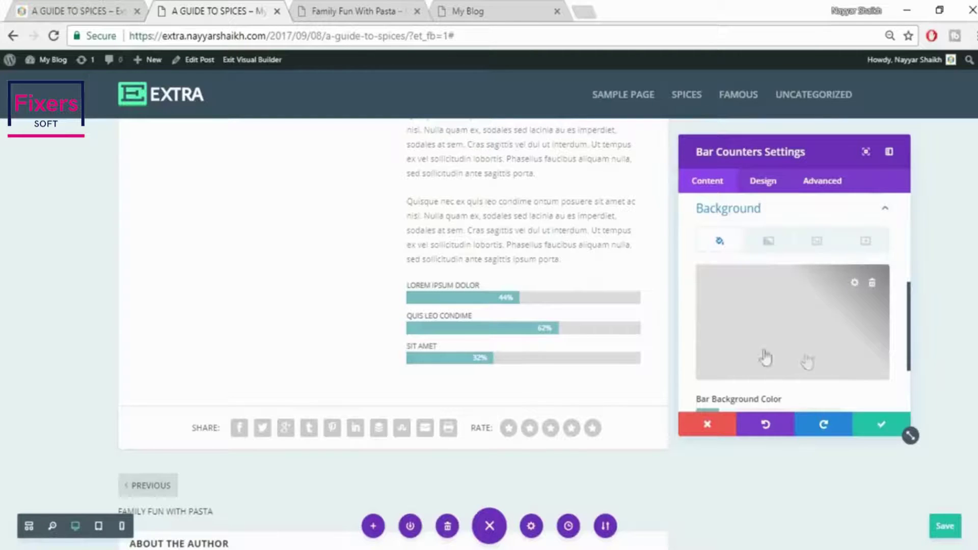
{"action": "scroll", "coordinate": [823, 360], "scroll_direction": "down", "scroll_amount": 2}
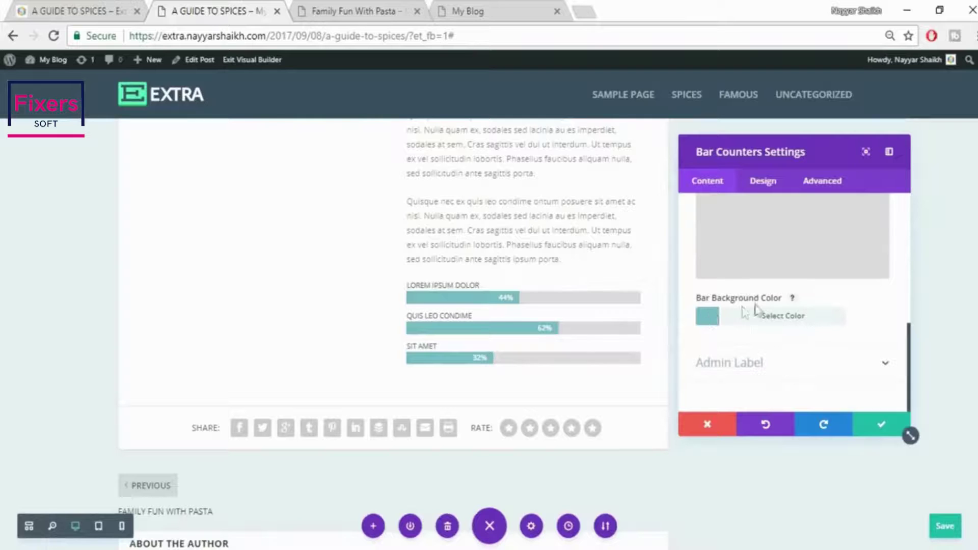
{"action": "left_click", "coordinate": [795, 318]}
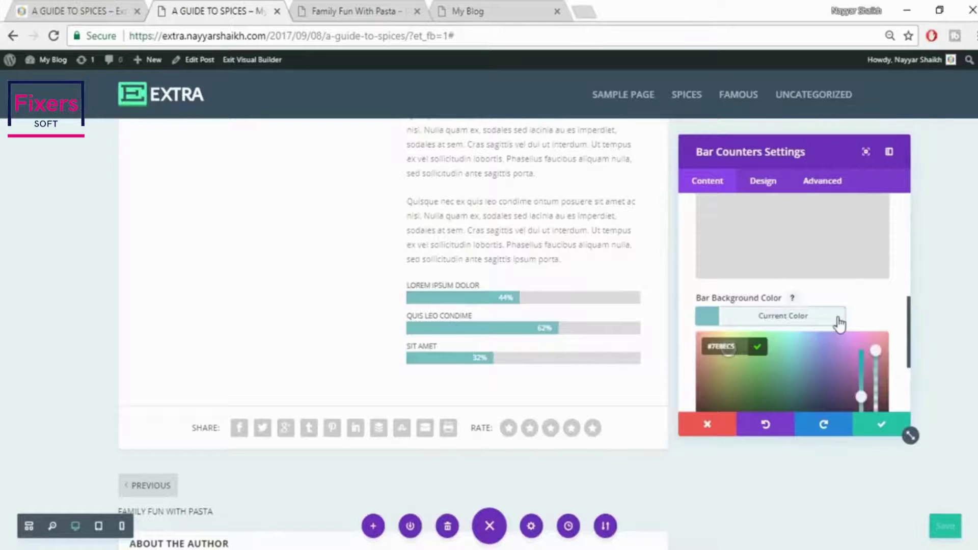
Set the bar fill to the standard red #e02b20 and collapse Background
{"action": "scroll", "coordinate": [820, 337], "scroll_direction": "down", "scroll_amount": 2}
{"action": "left_click", "coordinate": [758, 374]}
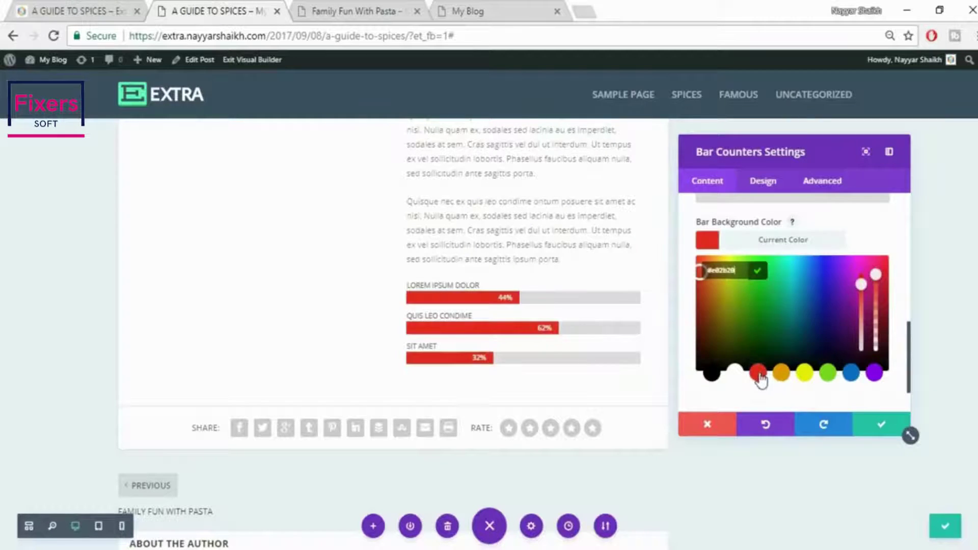
{"action": "left_click", "coordinate": [702, 295]}
{"action": "mouse_move", "coordinate": [701, 284]}
{"action": "left_mouse_down"}
{"action": "mouse_move", "coordinate": [698, 262]}
{"action": "mouse_move", "coordinate": [711, 280]}
{"action": "left_mouse_up"}
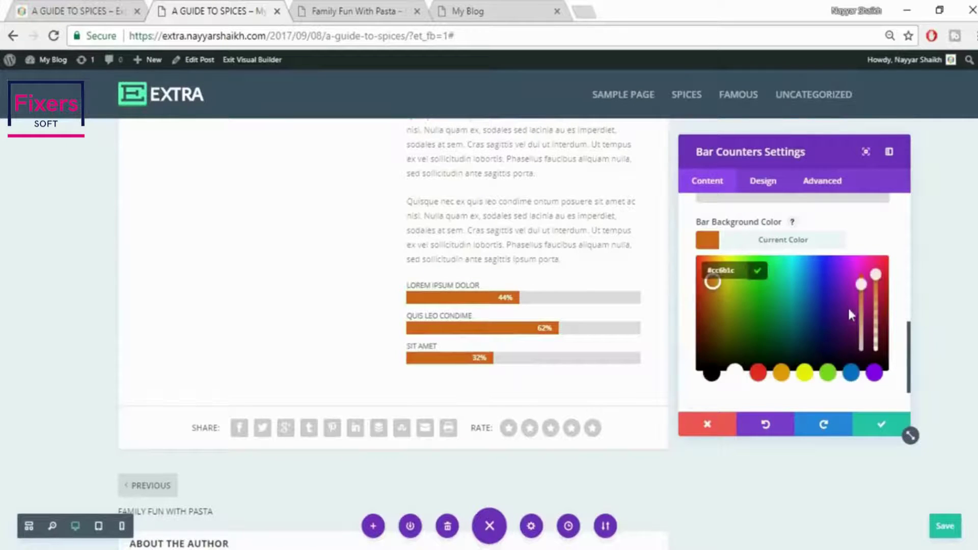
{"action": "left_click", "coordinate": [759, 373]}
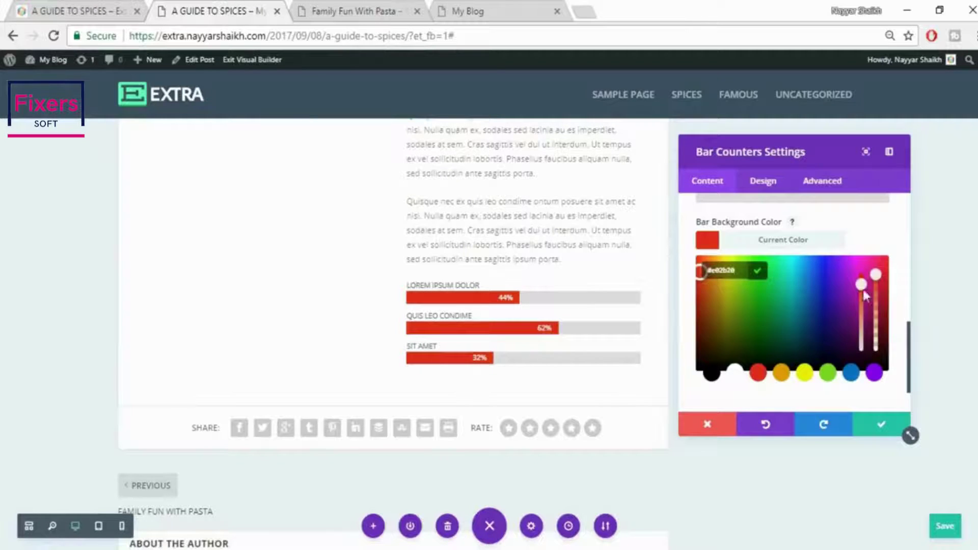
{"action": "left_click", "coordinate": [800, 244]}
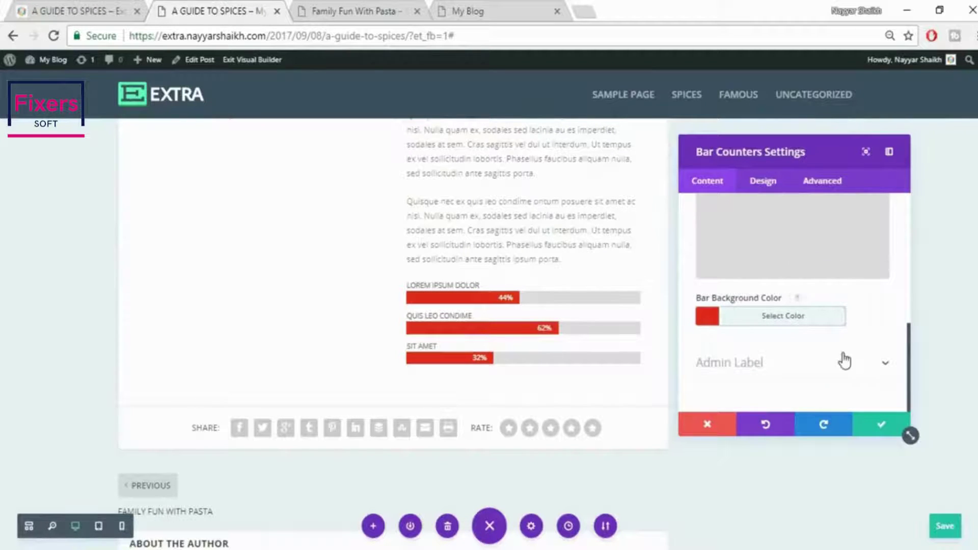
{"action": "scroll", "coordinate": [844, 351], "scroll_direction": "up", "scroll_amount": 3}
{"action": "left_click", "coordinate": [844, 257]}
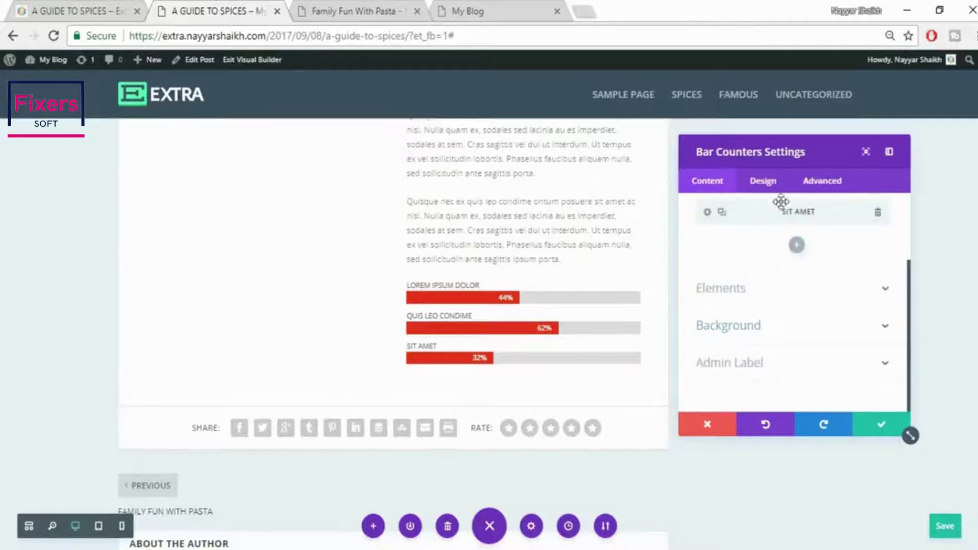
Make the bar titles bold at 14px in the bar counters' design settings
{"action": "left_click", "coordinate": [768, 186]}
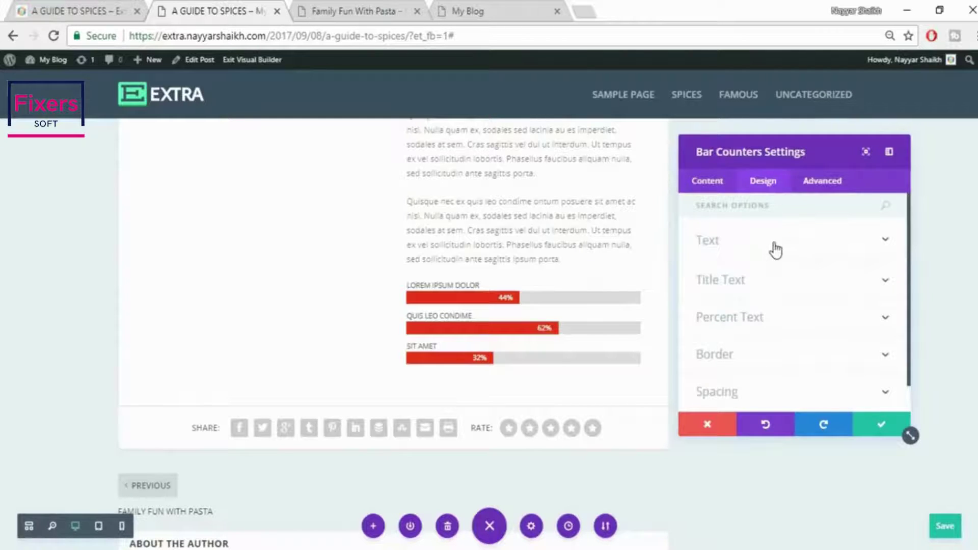
{"action": "left_click", "coordinate": [776, 250]}
{"action": "left_click", "coordinate": [800, 266]}
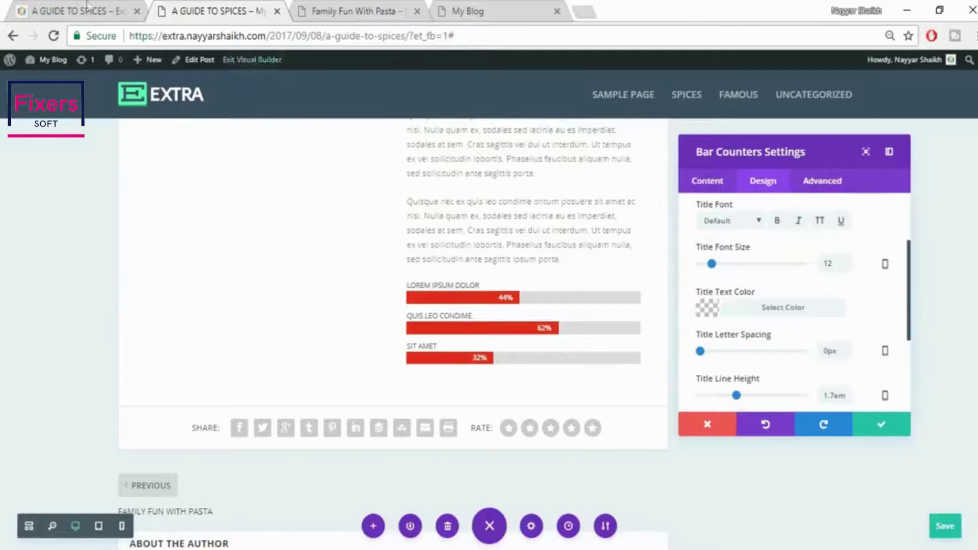
{"action": "left_click", "coordinate": [54, 7]}
{"action": "left_click", "coordinate": [194, 8]}
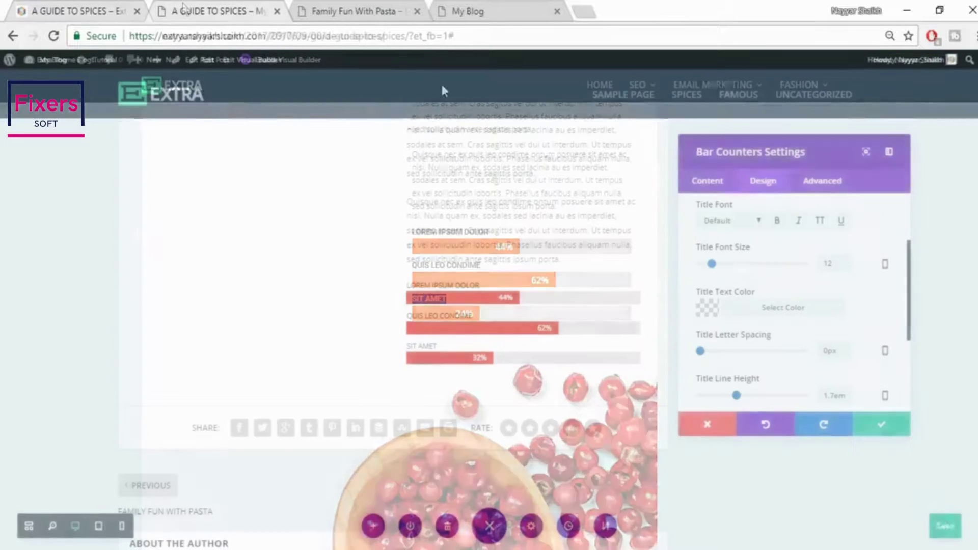
{"action": "left_click", "coordinate": [780, 228]}
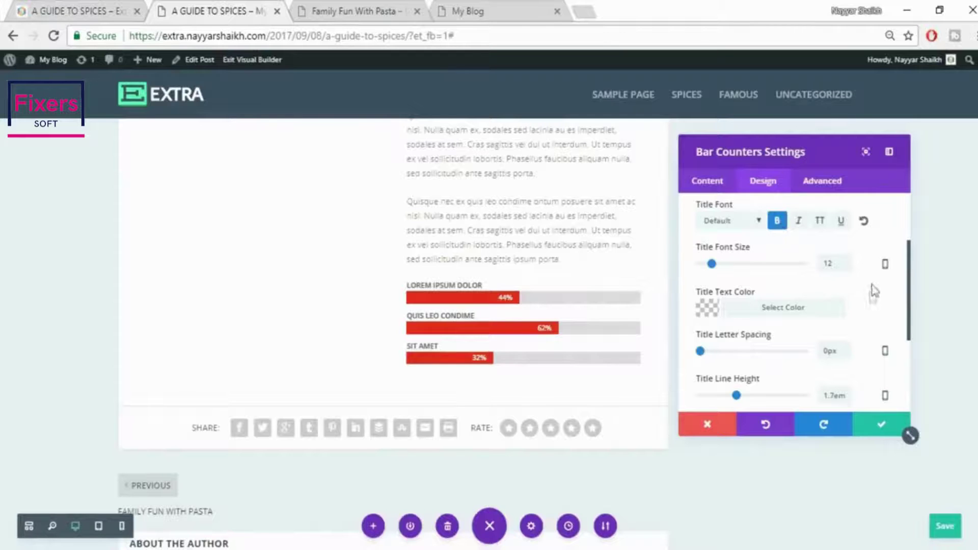
{"action": "left_click_drag", "start_coordinate": [834, 263], "coordinate": [815, 271]}
{"action": "type", "text": "15px"}
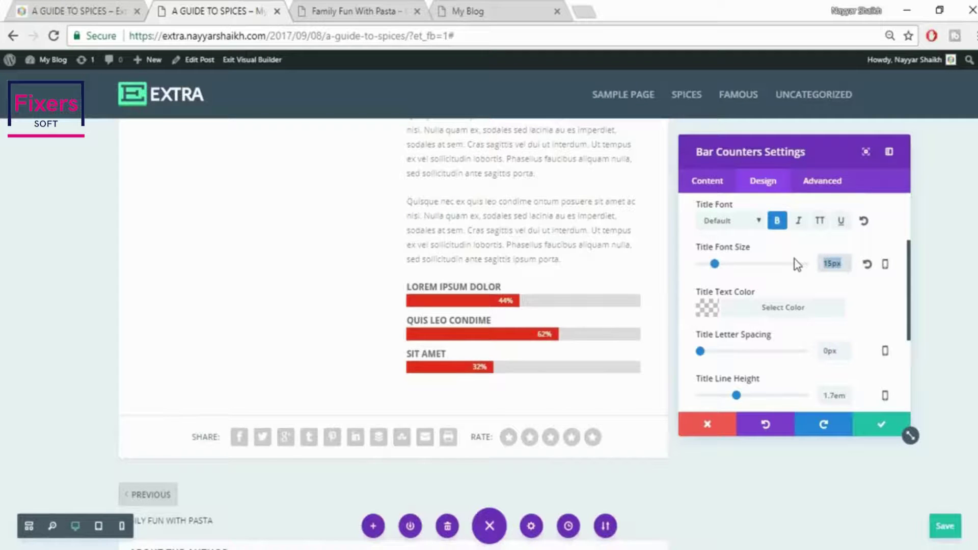
{"action": "type", "text": "14px"}
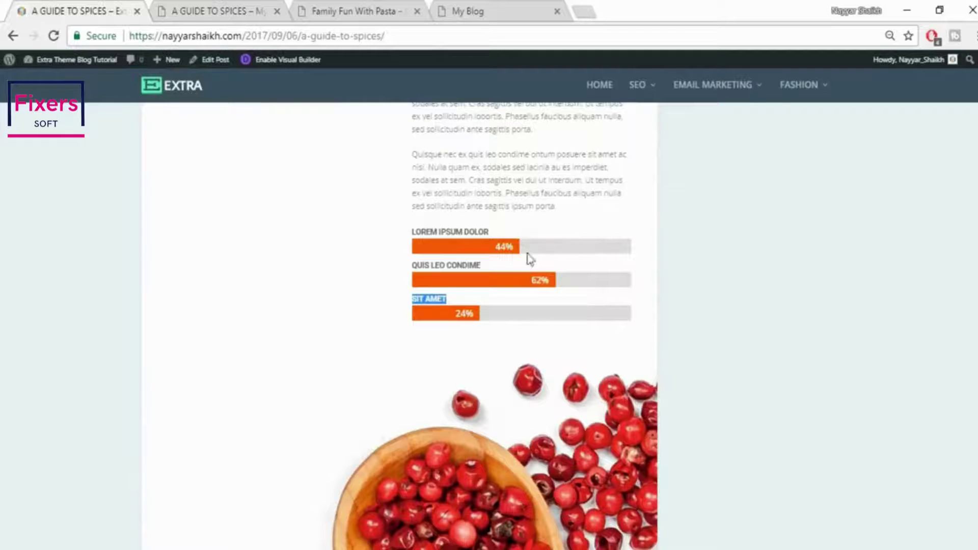
Set the bar percentage text to 18px and save the bar counters
{"action": "left_click", "coordinate": [527, 248]}
{"action": "left_click", "coordinate": [175, 9]}
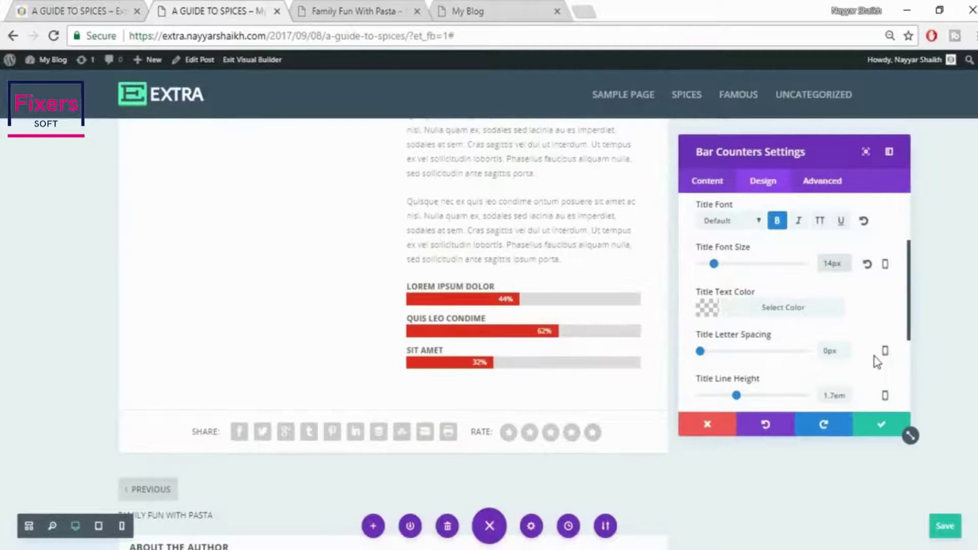
{"action": "scroll", "coordinate": [865, 320], "scroll_direction": "down", "scroll_amount": 3}
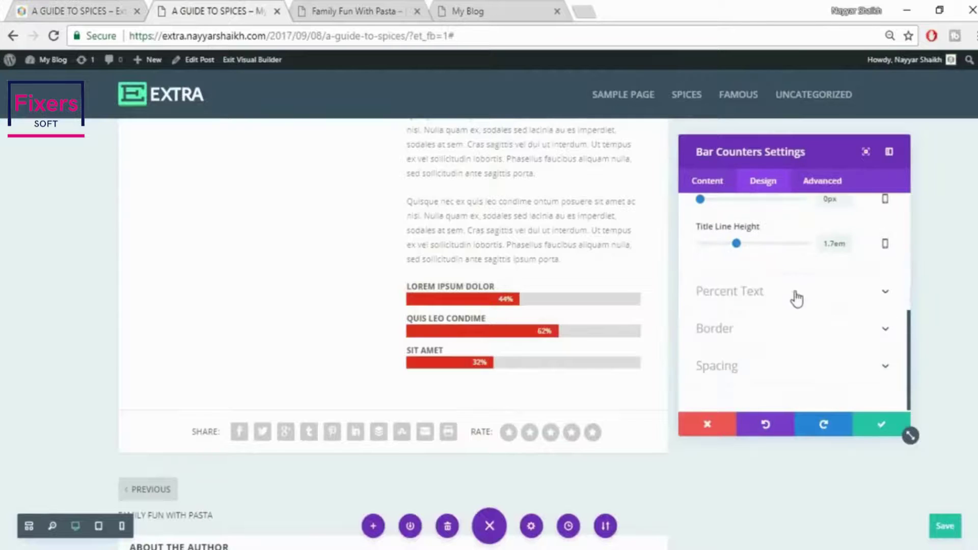
{"action": "left_click", "coordinate": [763, 302]}
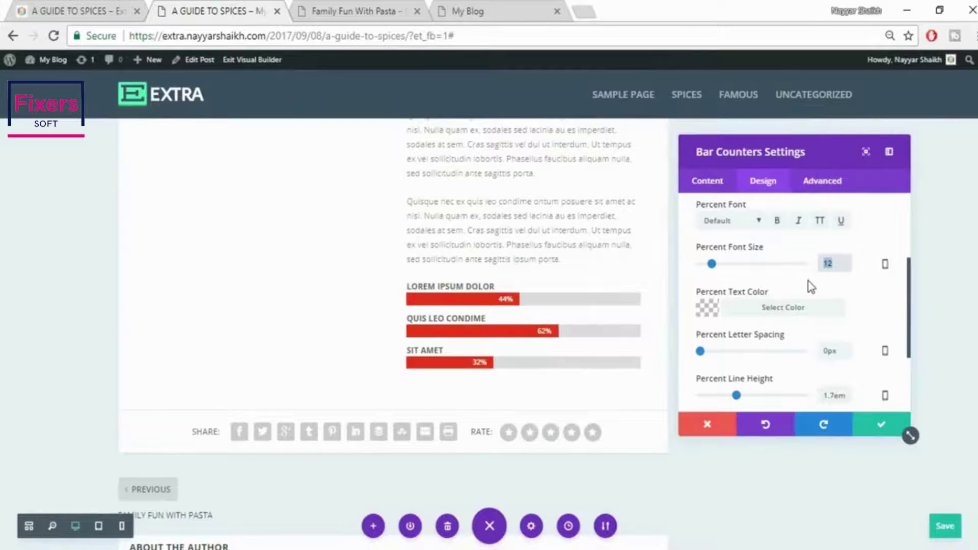
{"action": "type", "text": "15px"}
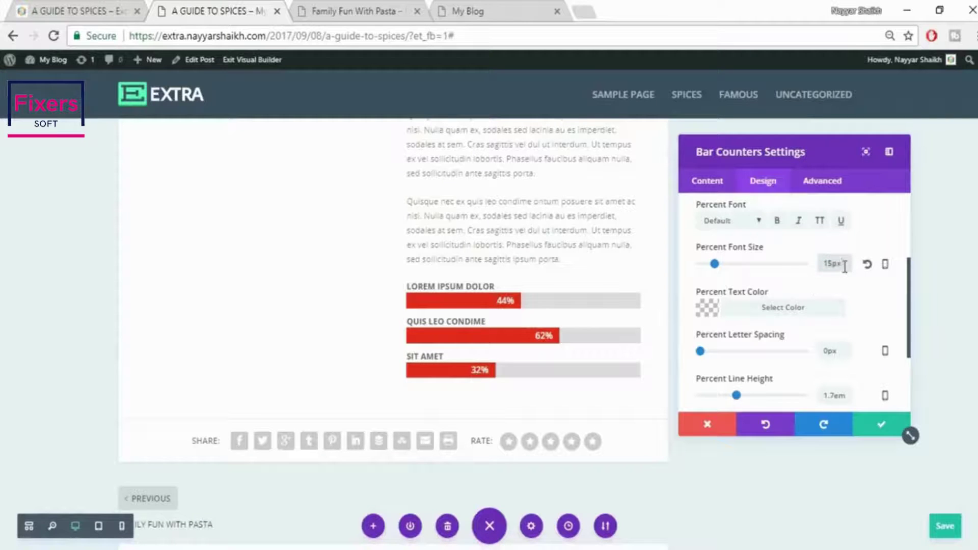
{"action": "type", "text": "18"}
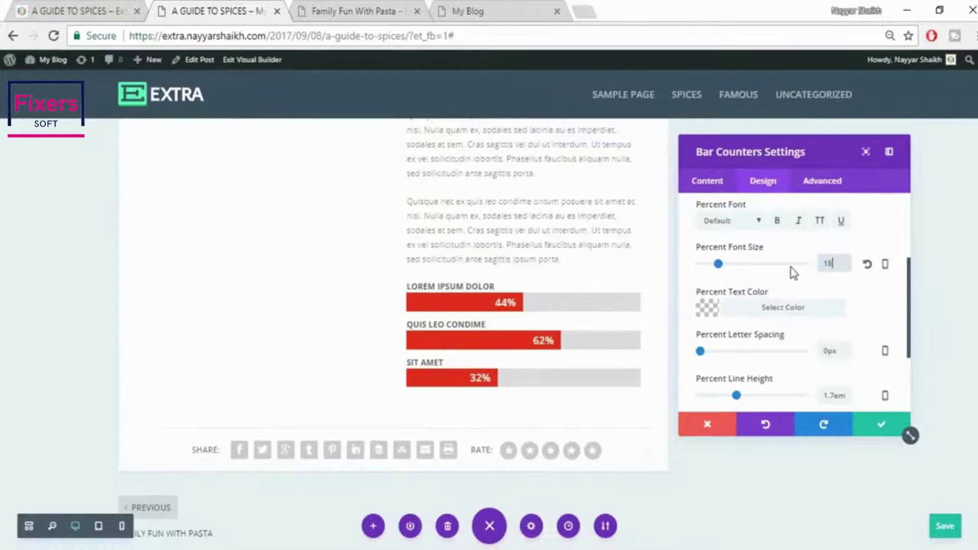
{"action": "type", "text": "px"}
{"action": "left_click", "coordinate": [877, 427]}
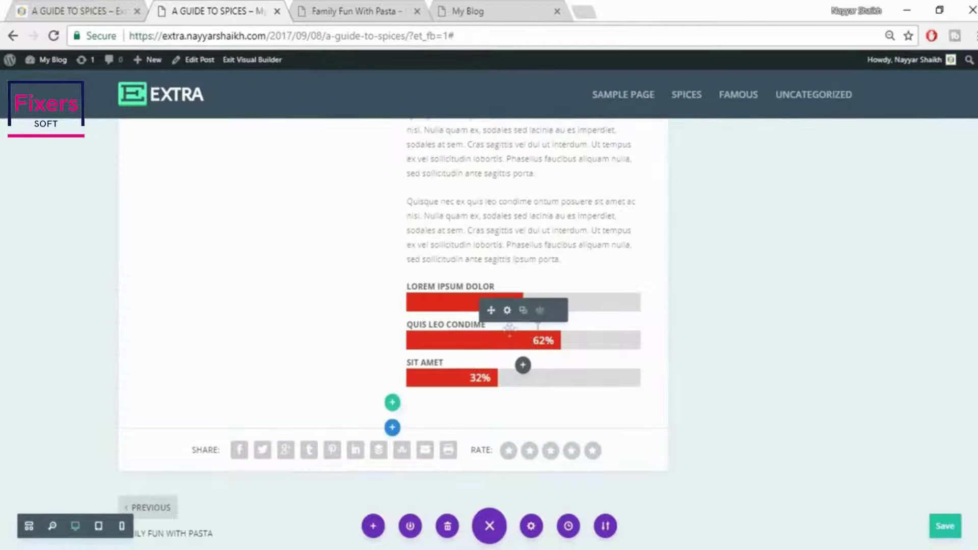
Scroll the live spices post to the red peppercorn spoon image, then return to the Visual Builder
{"action": "left_click", "coordinate": [61, 7]}
{"action": "scroll", "coordinate": [758, 287], "scroll_direction": "down", "scroll_amount": 4}
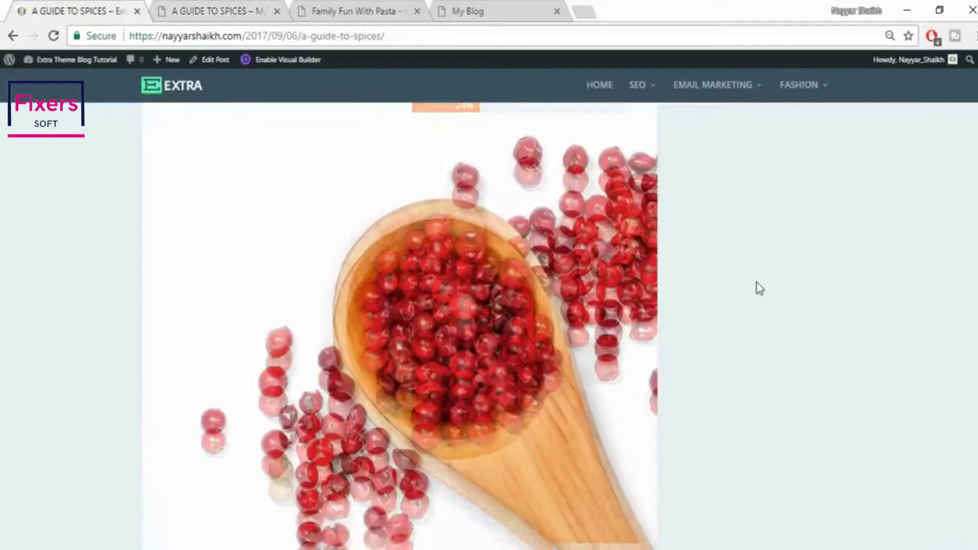
{"action": "scroll", "coordinate": [527, 362], "scroll_direction": "down", "scroll_amount": 3}
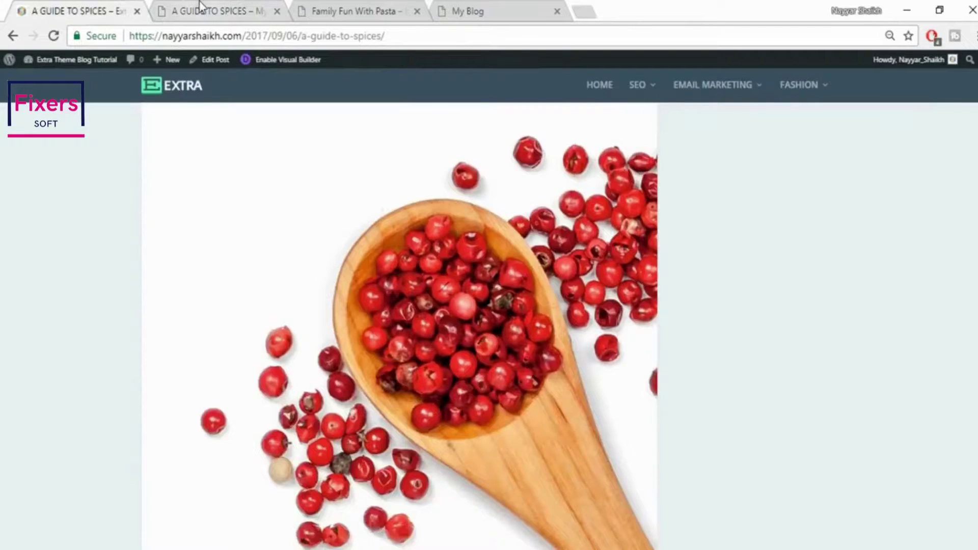
{"action": "left_click", "coordinate": [200, 6]}
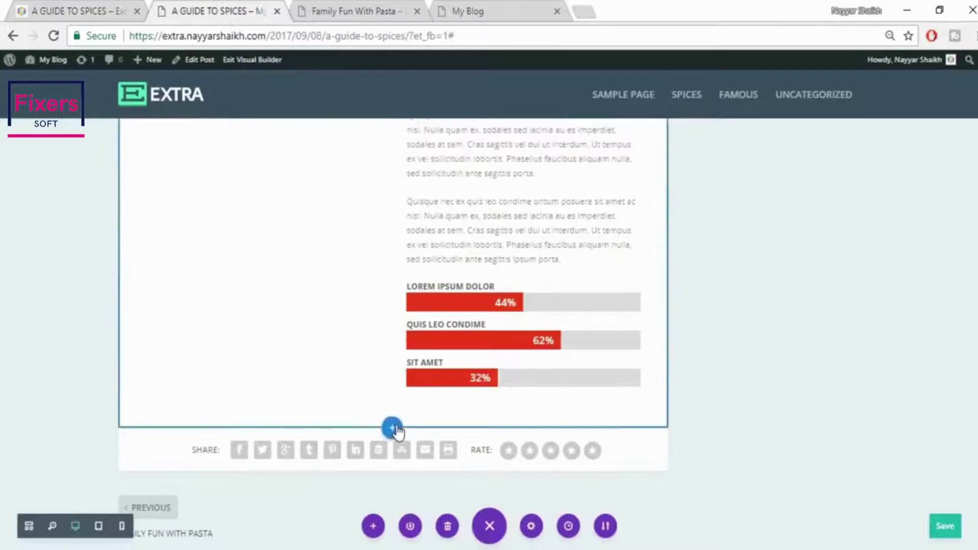
Add a fullwidth section below the bars with a Fullwidth Image module showing uploaded photo 0416
{"action": "left_click", "coordinate": [393, 430]}
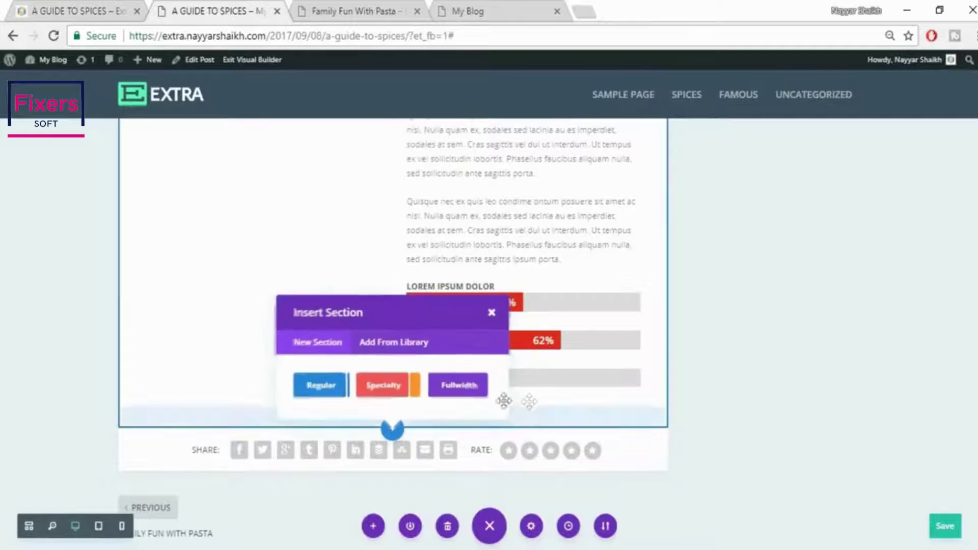
{"action": "left_click", "coordinate": [461, 387]}
{"action": "left_click", "coordinate": [356, 376]}
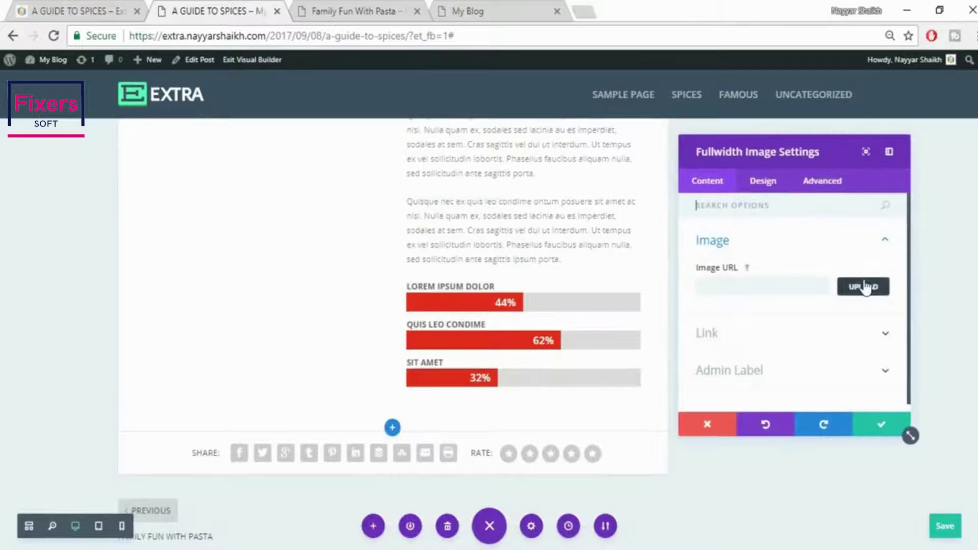
{"action": "left_click", "coordinate": [864, 287]}
{"action": "left_click", "coordinate": [163, 112]}
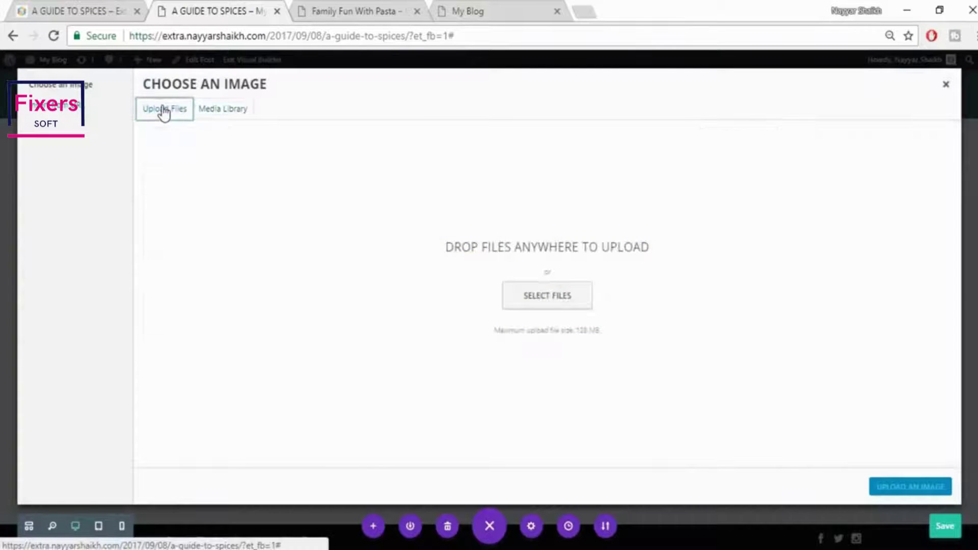
{"action": "left_click", "coordinate": [551, 308]}
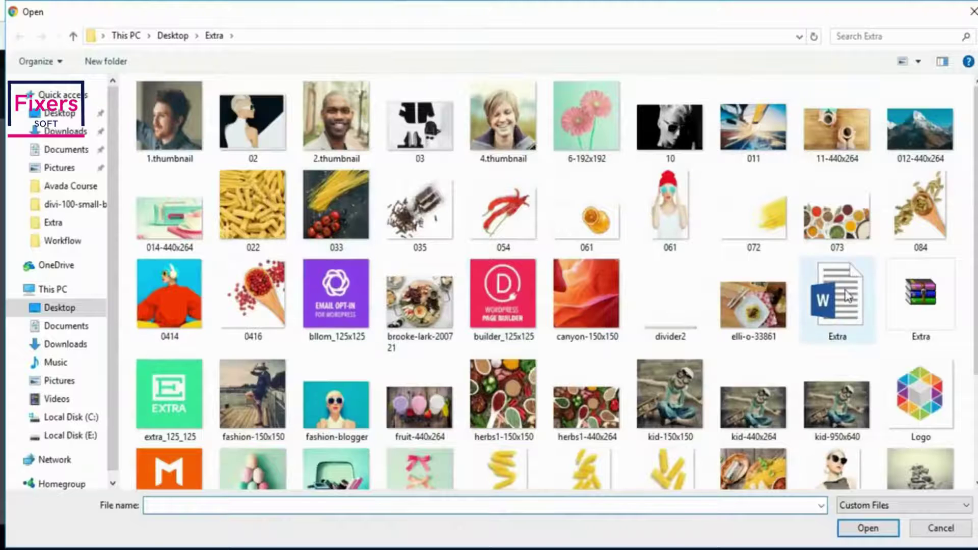
{"action": "left_click", "coordinate": [278, 302]}
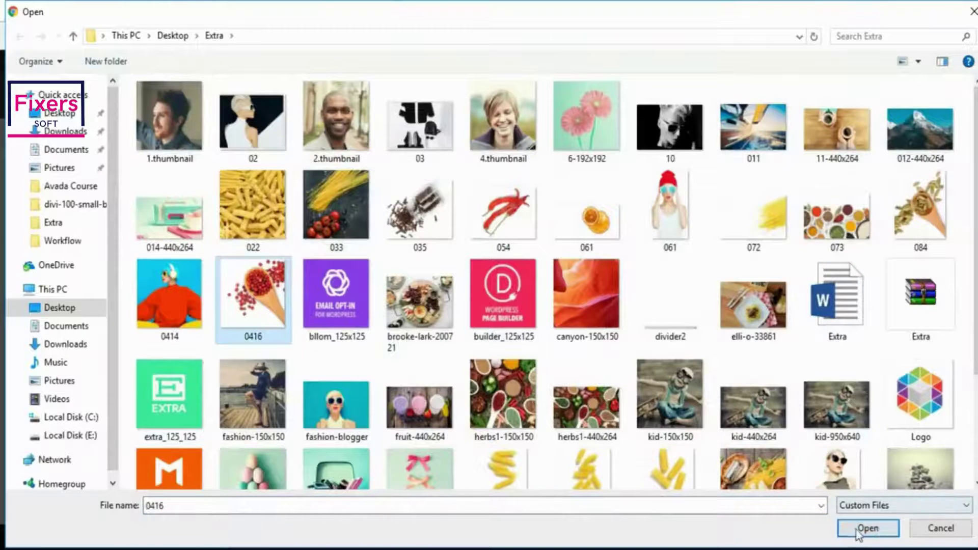
{"action": "left_click", "coordinate": [859, 530]}
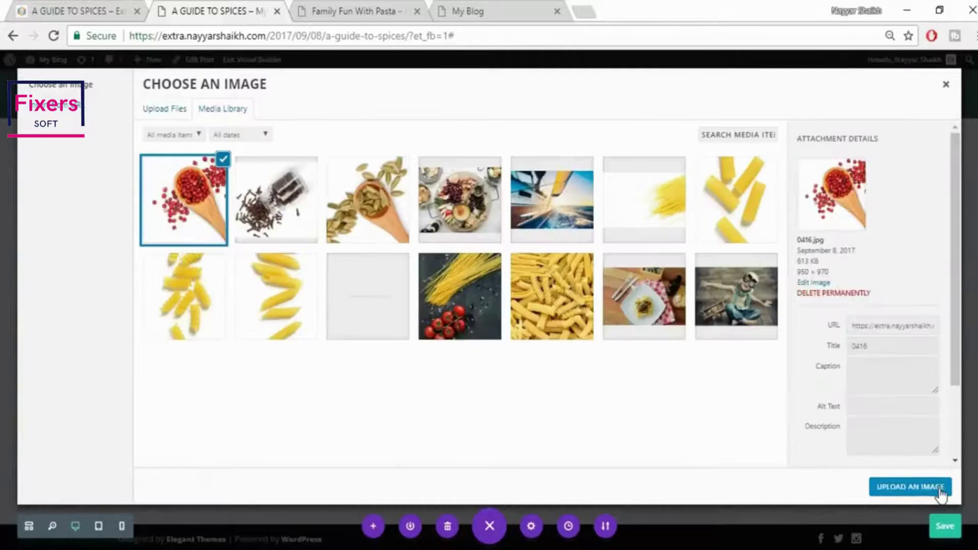
{"action": "left_click", "coordinate": [941, 489]}
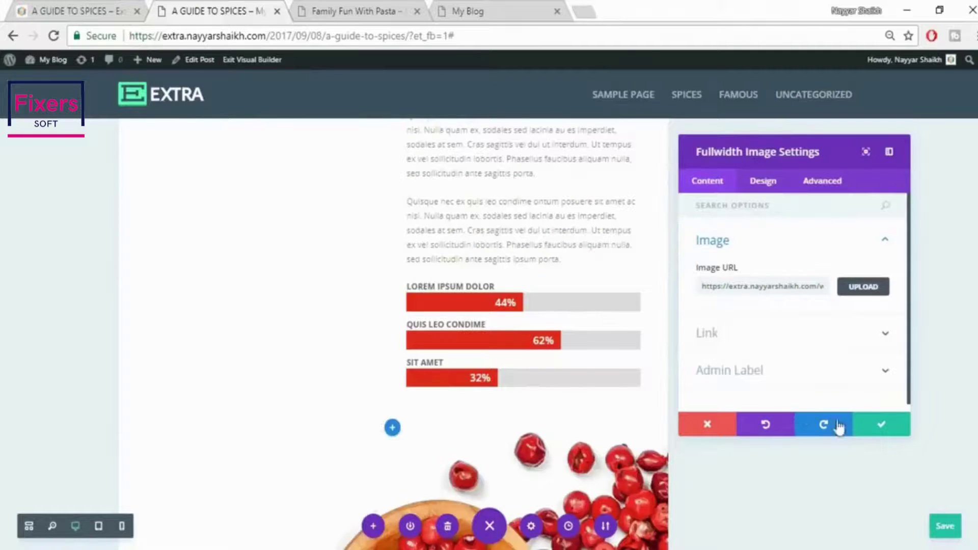
{"action": "left_click", "coordinate": [906, 431]}
Give the 02. CLOVES text module a -100 Custom Margin Top under Design > Spacing
{"action": "scroll", "coordinate": [873, 443], "scroll_direction": "up", "scroll_amount": 6}
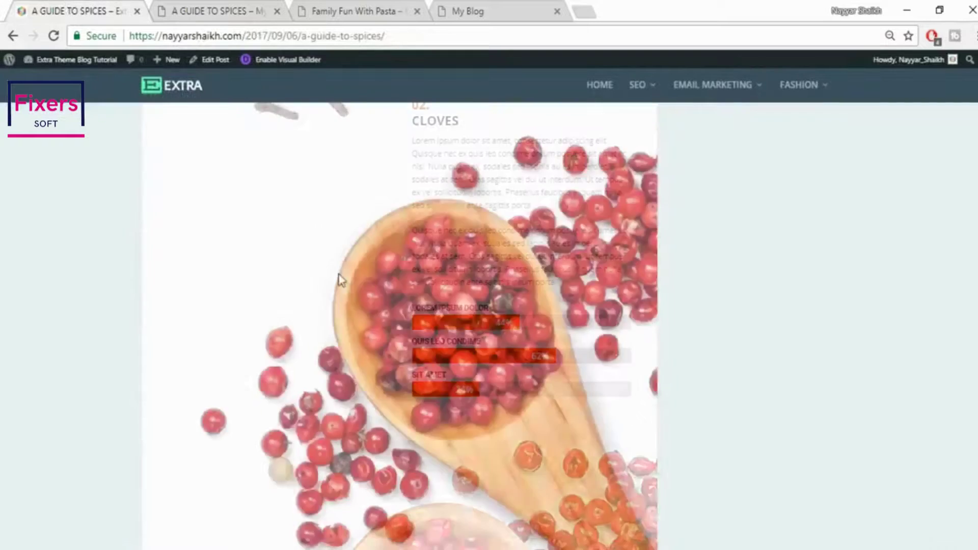
{"action": "scroll", "coordinate": [496, 352], "scroll_direction": "up", "scroll_amount": 4}
{"action": "scroll", "coordinate": [421, 326], "scroll_direction": "down", "scroll_amount": 2}
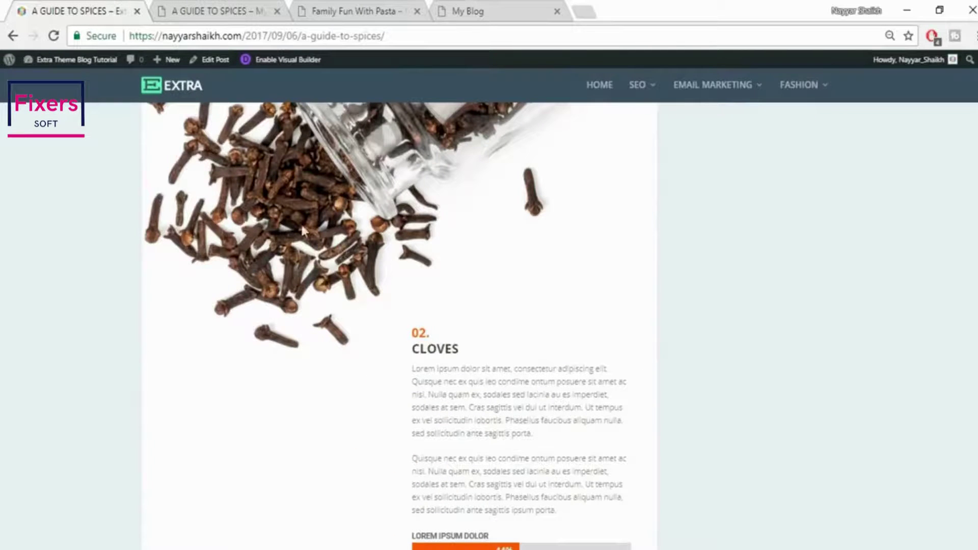
{"action": "left_click", "coordinate": [191, 9]}
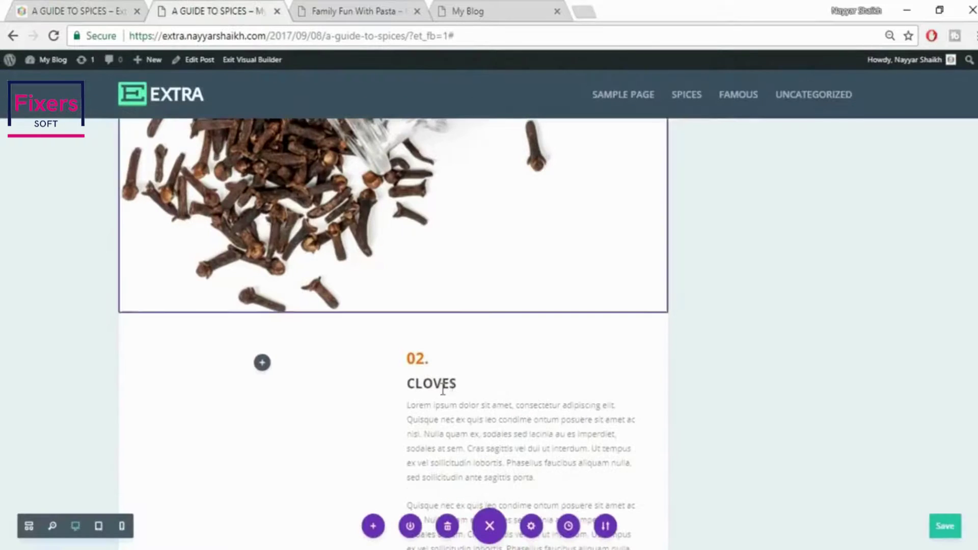
{"action": "scroll", "coordinate": [449, 387], "scroll_direction": "down", "scroll_amount": 3}
{"action": "scroll", "coordinate": [478, 301], "scroll_direction": "up", "scroll_amount": 2}
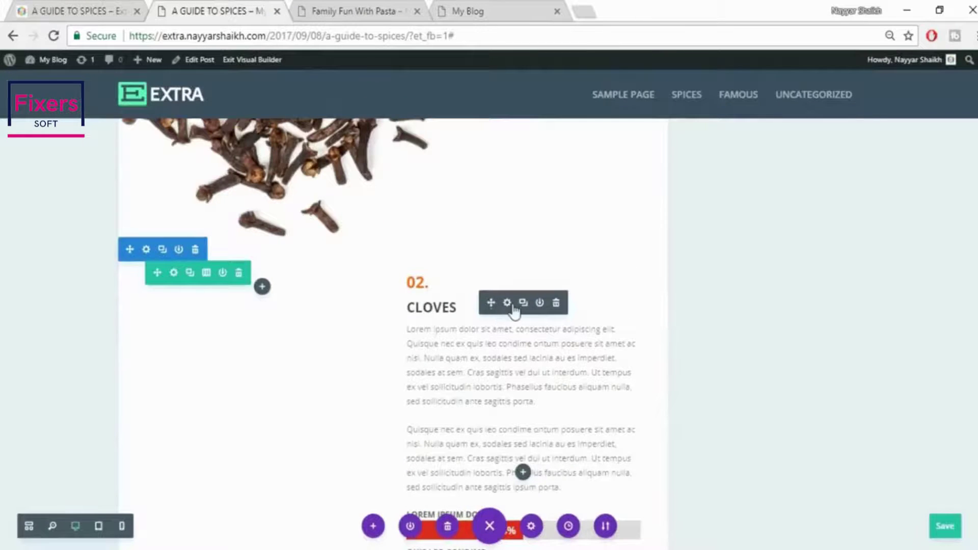
{"action": "left_click", "coordinate": [508, 303]}
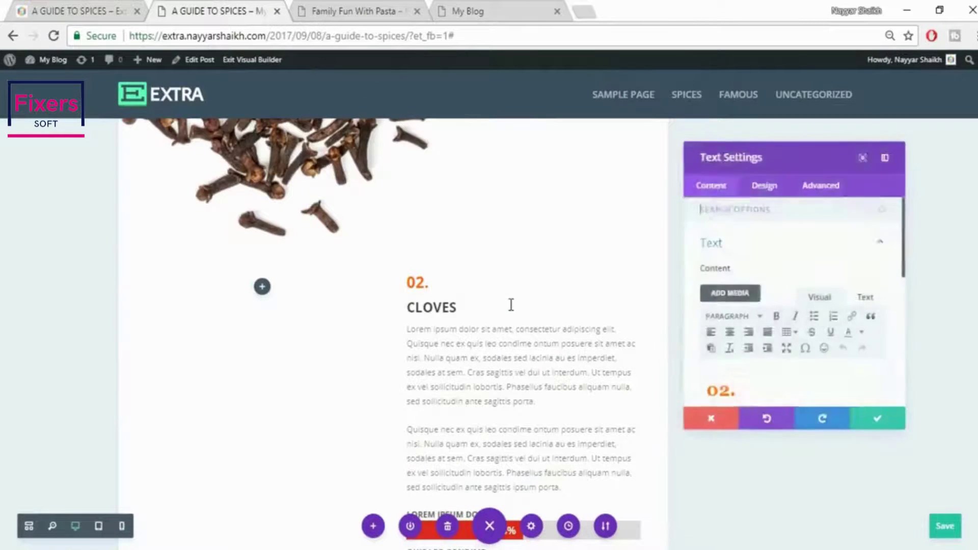
{"action": "left_click", "coordinate": [769, 184]}
{"action": "scroll", "coordinate": [788, 329], "scroll_direction": "down", "scroll_amount": 1}
{"action": "left_click", "coordinate": [769, 358]}
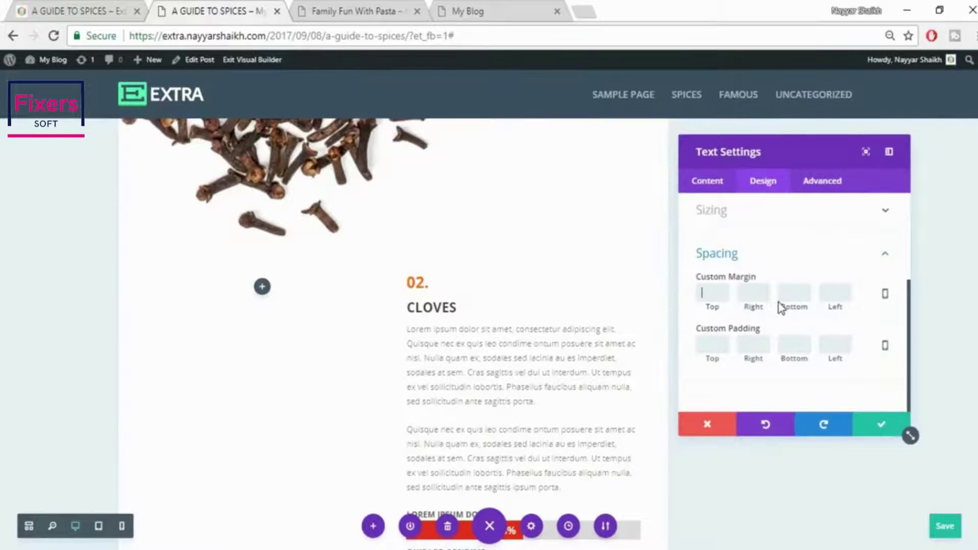
{"action": "type", "text": "-100"}
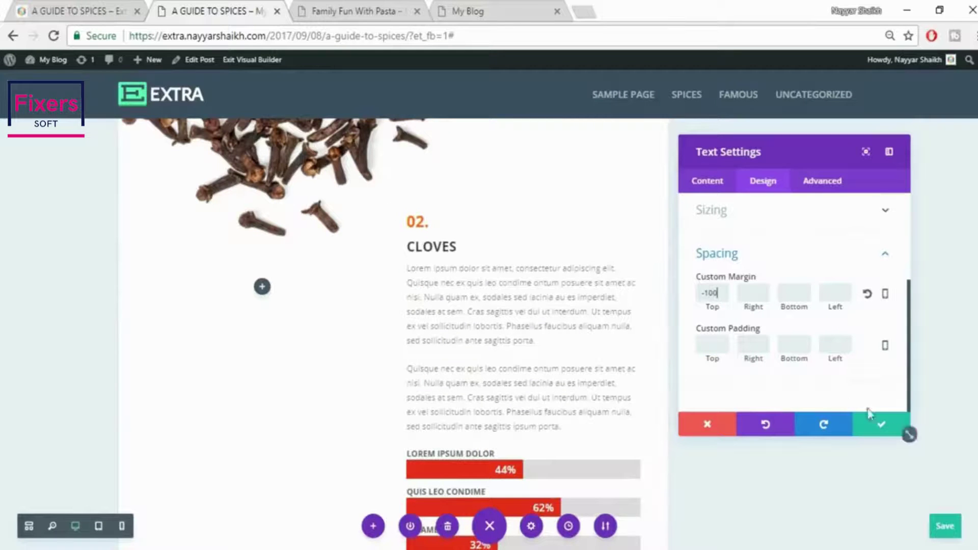
{"action": "left_click", "coordinate": [884, 428]}
Compare the pulled-up Cloves text against the published post's layout
{"action": "scroll", "coordinate": [885, 431], "scroll_direction": "down", "scroll_amount": 3}
{"action": "scroll", "coordinate": [886, 431], "scroll_direction": "down", "scroll_amount": 6}
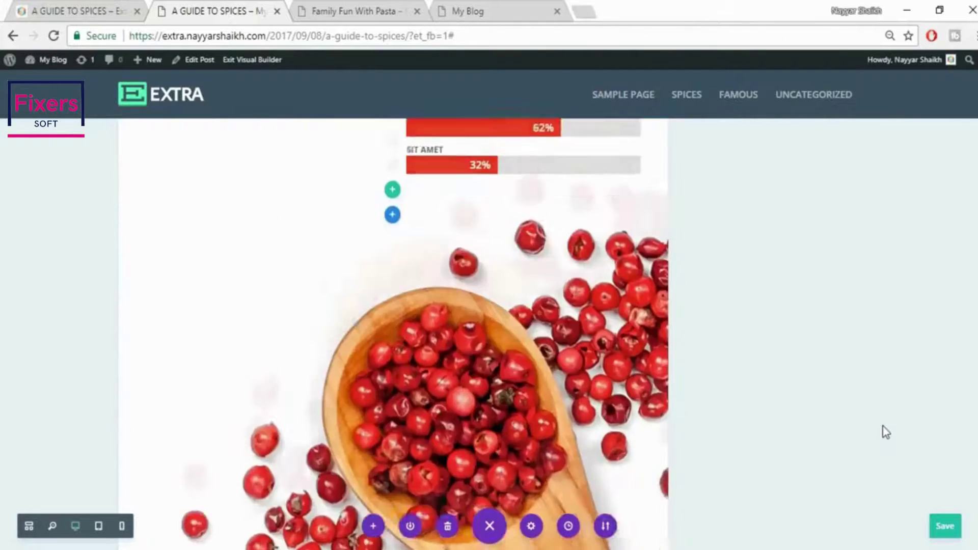
{"action": "left_click", "coordinate": [68, 6]}
{"action": "scroll", "coordinate": [659, 341], "scroll_direction": "down", "scroll_amount": 10}
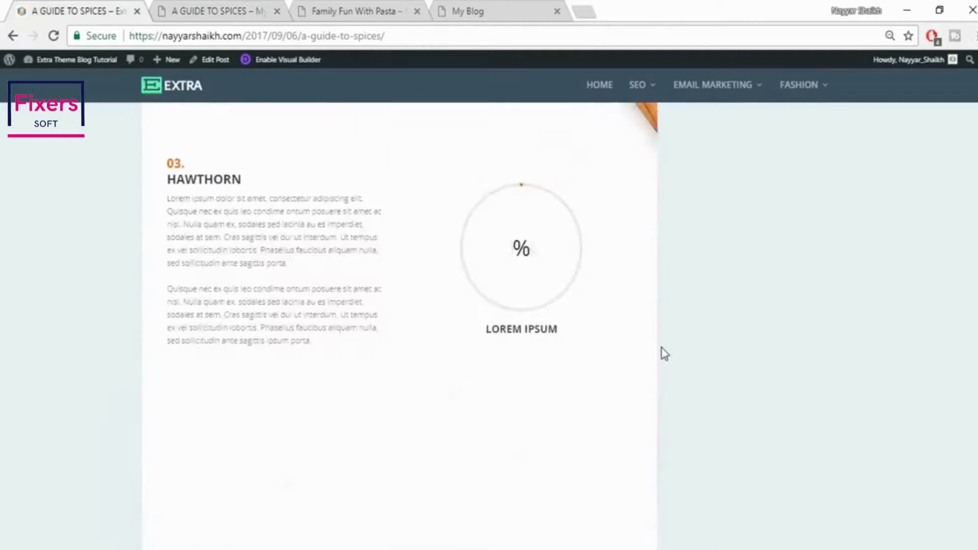
{"action": "scroll", "coordinate": [662, 352], "scroll_direction": "up", "scroll_amount": 2}
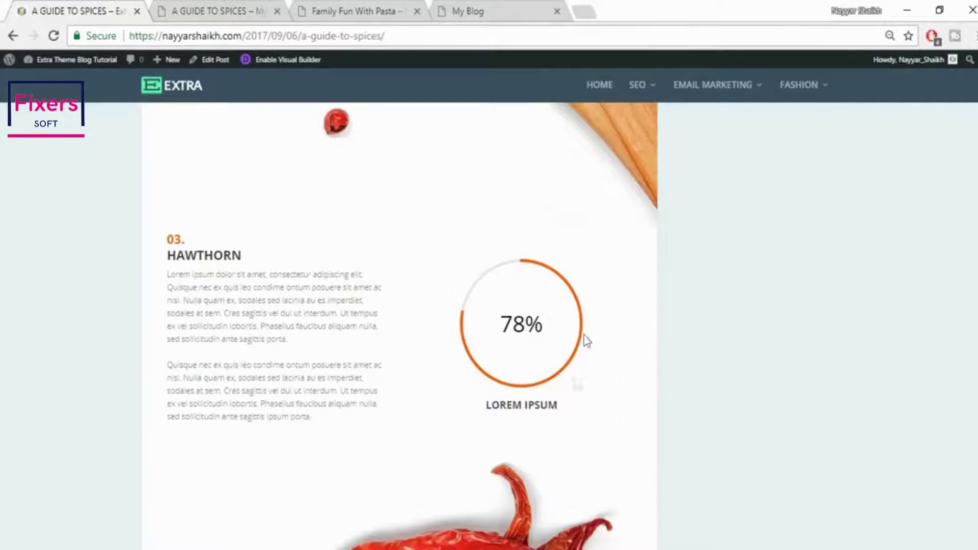
{"action": "left_click", "coordinate": [223, 16]}
{"action": "scroll", "coordinate": [641, 336], "scroll_direction": "down", "scroll_amount": 5}
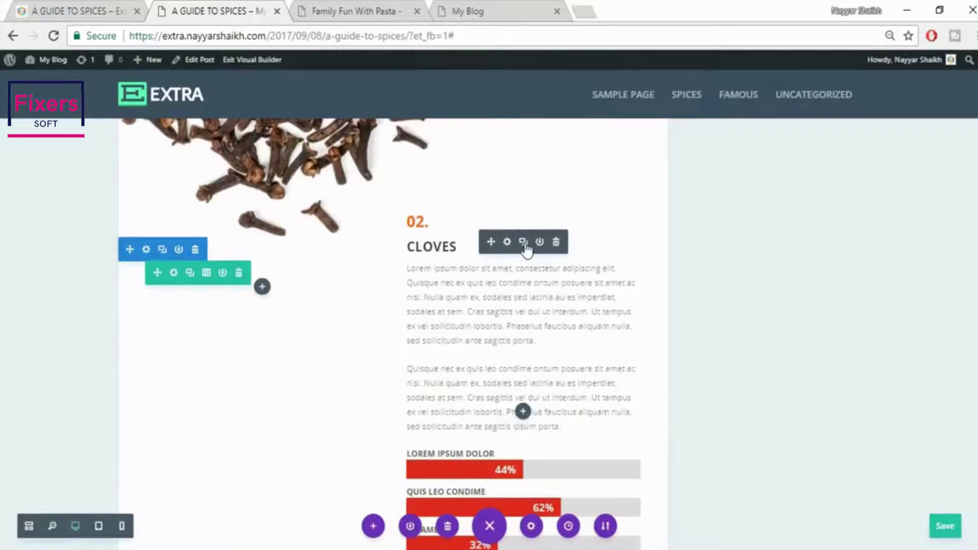
Add a regular section with a two-column row below the peppercorn image
{"action": "scroll", "coordinate": [752, 326], "scroll_direction": "down", "scroll_amount": 3}
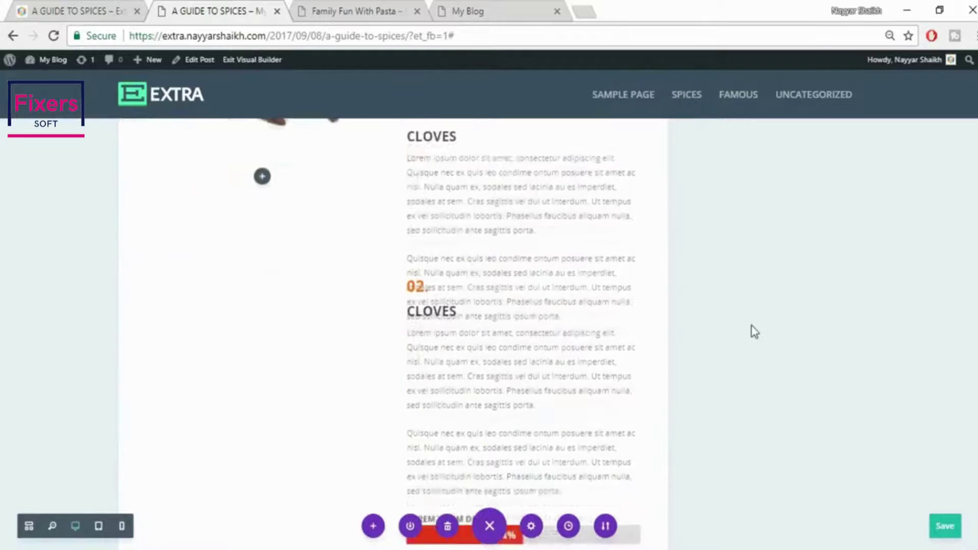
{"action": "scroll", "coordinate": [739, 317], "scroll_direction": "down", "scroll_amount": 15}
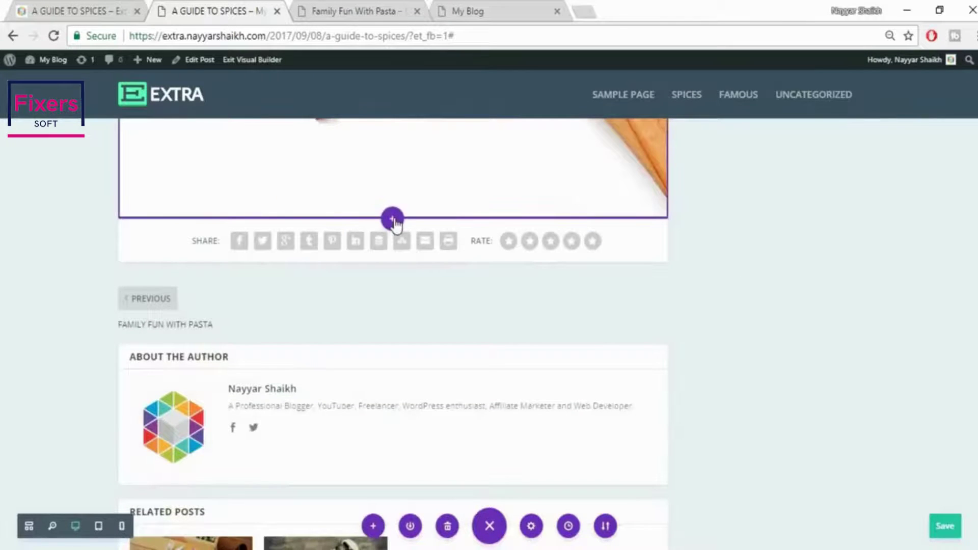
{"action": "left_click", "coordinate": [392, 220]}
{"action": "left_click", "coordinate": [332, 179]}
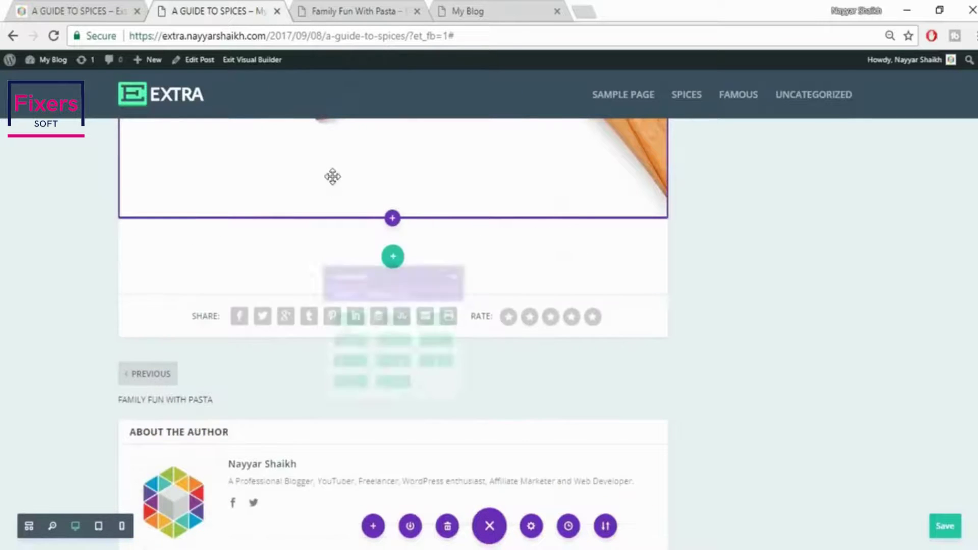
{"action": "left_click", "coordinate": [391, 357]}
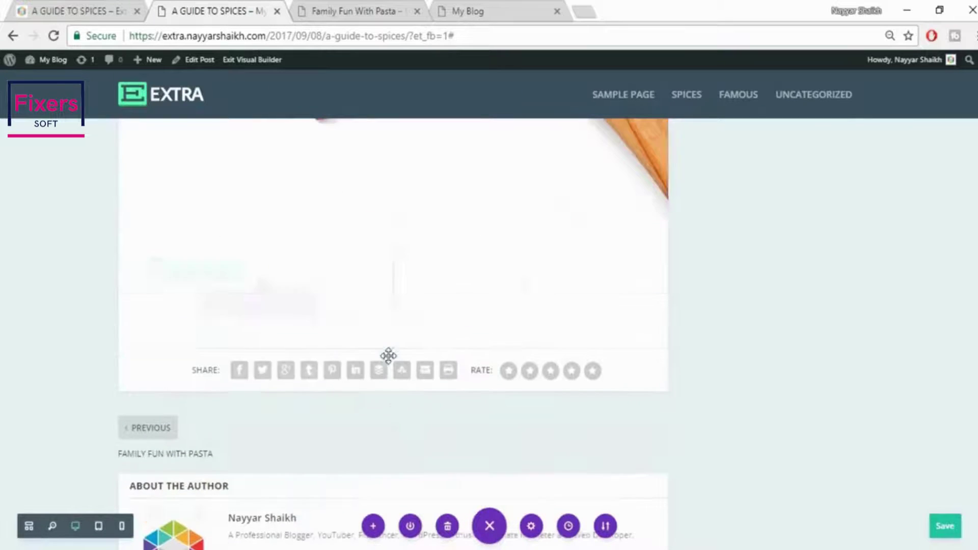
{"action": "left_click", "coordinate": [357, 307]}
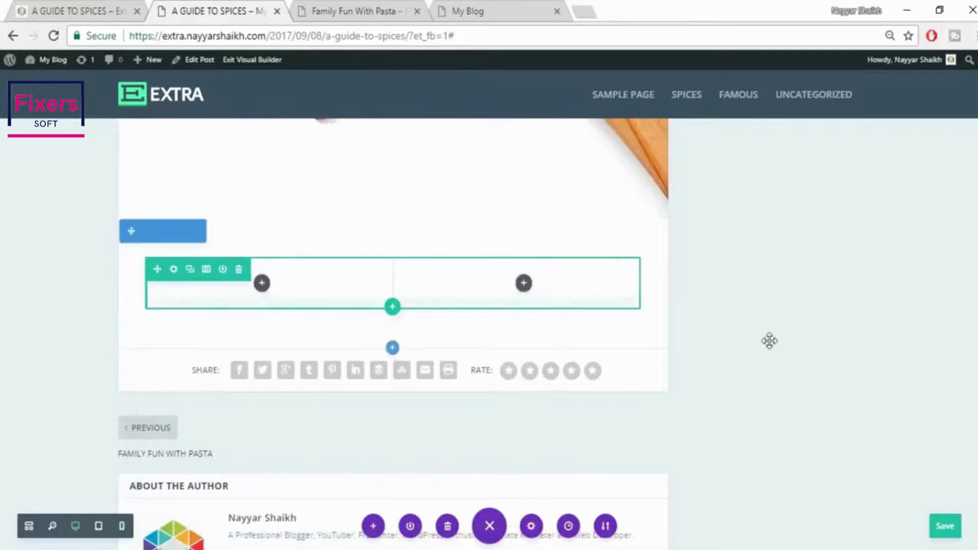
Clear the Cloves text's -100px top margin and drag the text into the left column
{"action": "scroll", "coordinate": [769, 341], "scroll_direction": "up", "scroll_amount": 15}
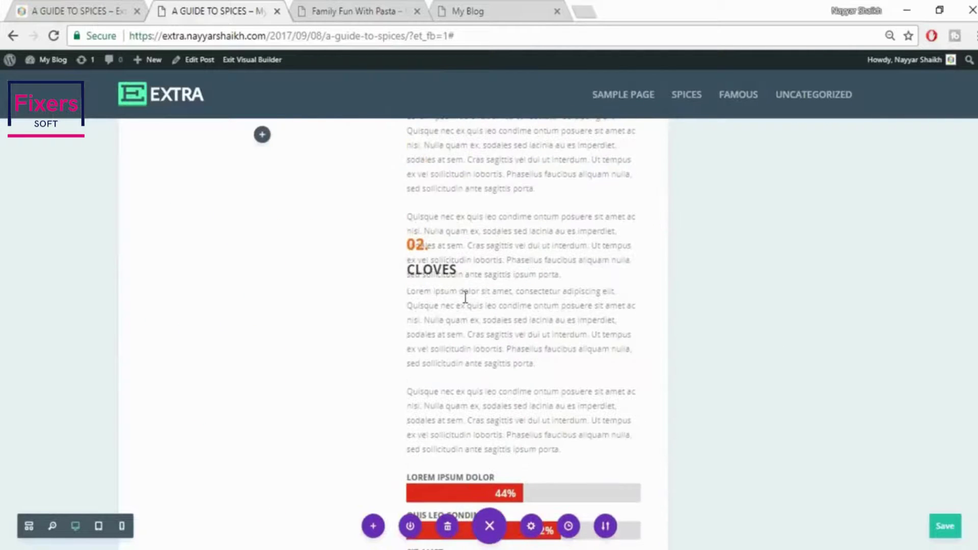
{"action": "mouse_move", "coordinate": [490, 262]}
{"action": "scroll", "coordinate": [487, 328], "scroll_direction": "down", "scroll_amount": 7}
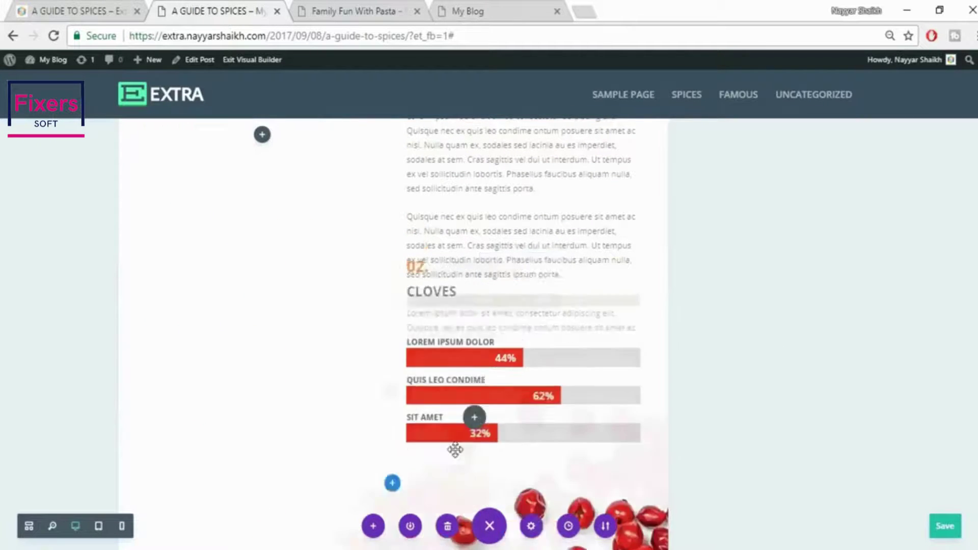
{"action": "scroll", "coordinate": [487, 329], "scroll_direction": "down", "scroll_amount": 6}
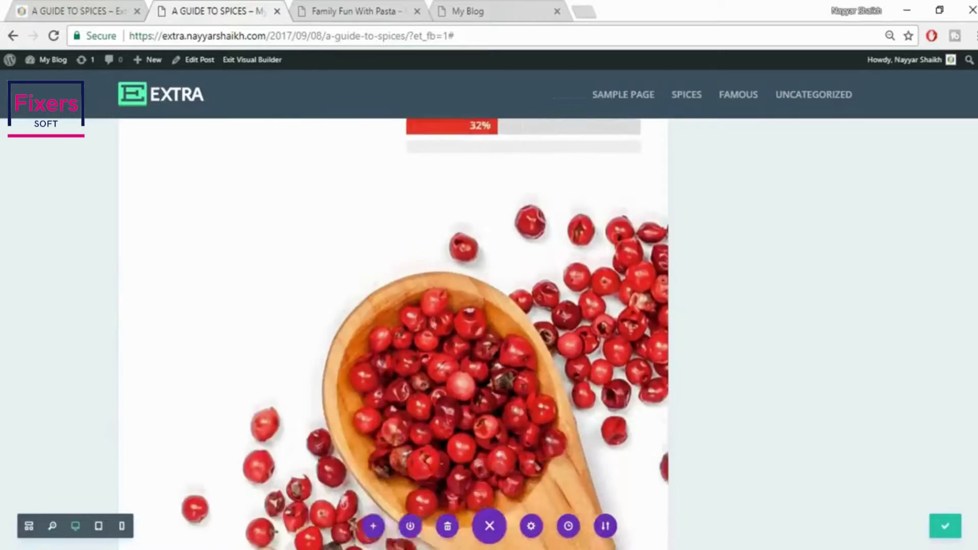
{"action": "scroll", "coordinate": [452, 415], "scroll_direction": "down", "scroll_amount": 8}
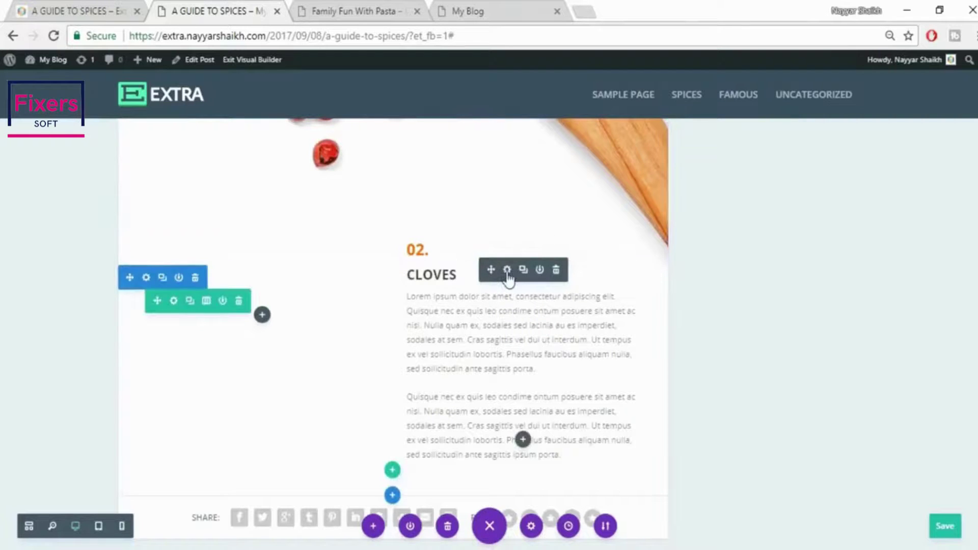
{"action": "left_click", "coordinate": [507, 270]}
{"action": "left_click", "coordinate": [760, 184]}
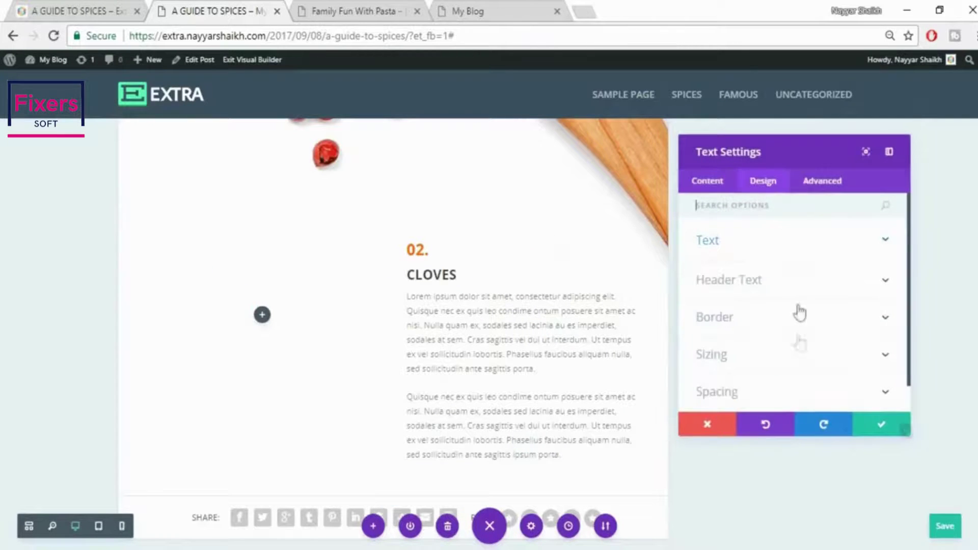
{"action": "left_click", "coordinate": [745, 365]}
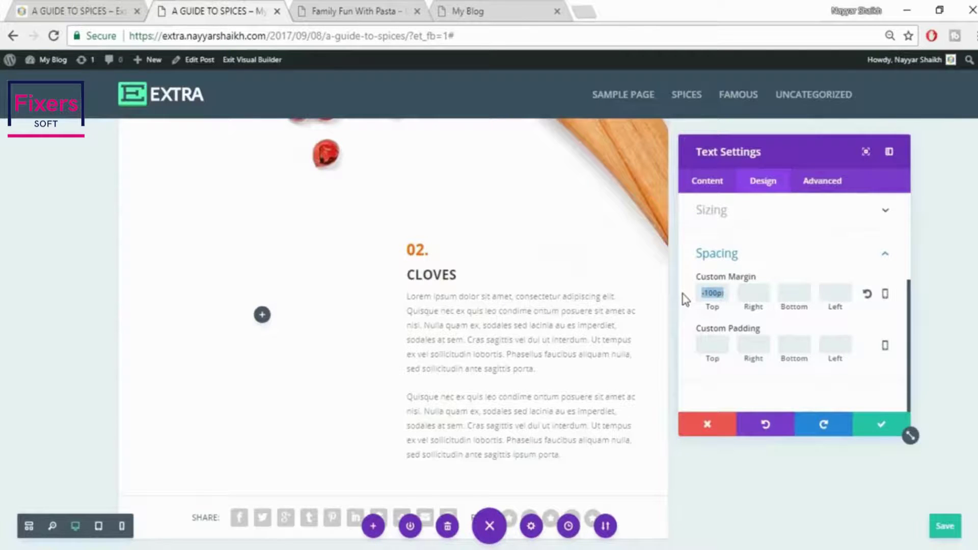
{"action": "key", "text": "BackSpace"}
{"action": "left_click", "coordinate": [880, 431]}
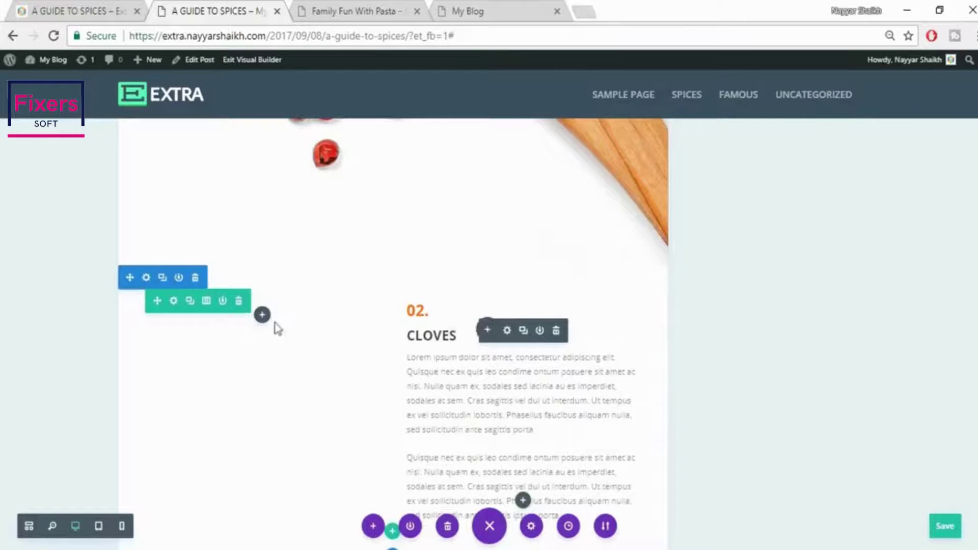
{"action": "left_click_drag", "start_coordinate": [275, 323], "coordinate": [567, 338]}
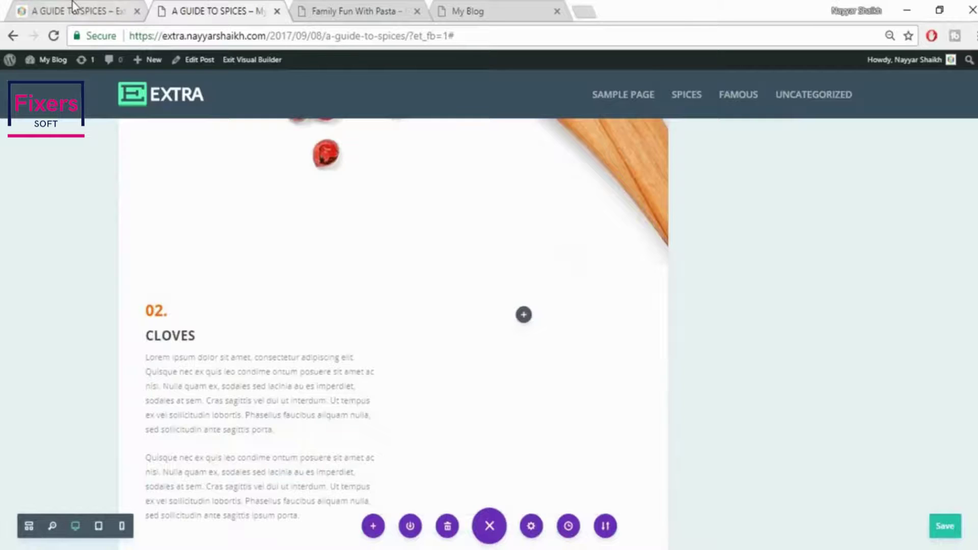
Retitle the text block 03. HAWTHORN, pasting the heading from the reference page
{"action": "left_click", "coordinate": [72, 7]}
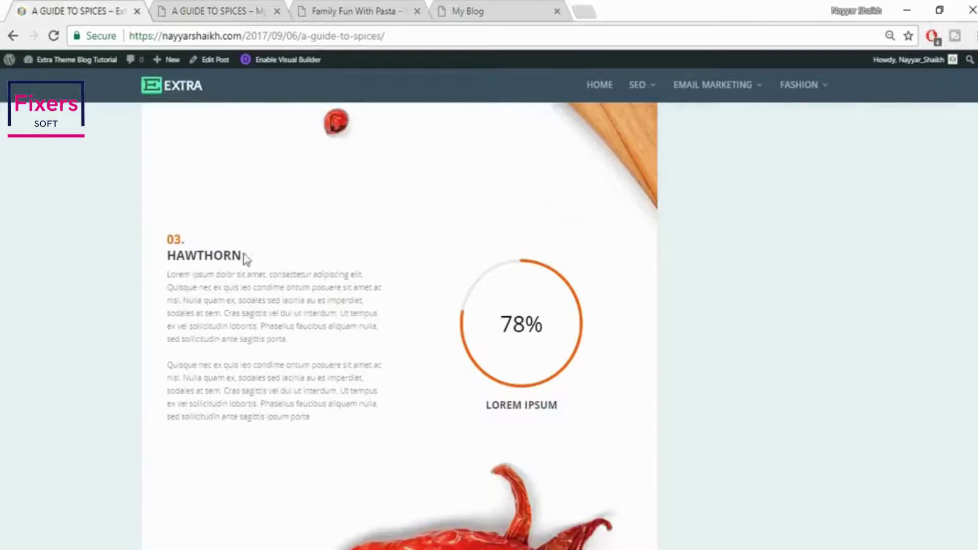
{"action": "left_click_drag", "start_coordinate": [245, 258], "coordinate": [159, 257]}
{"action": "key", "text": "ctrl+c"}
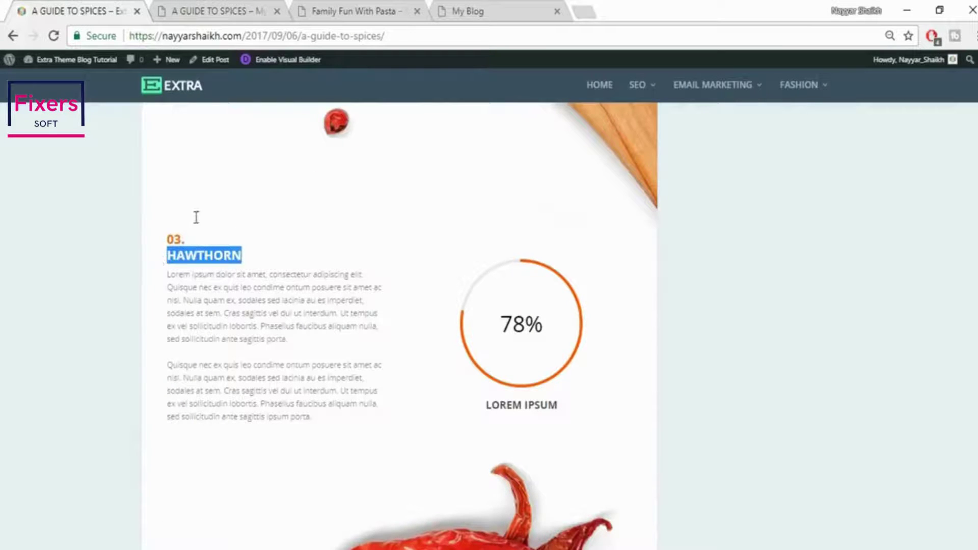
{"action": "left_click", "coordinate": [205, 9]}
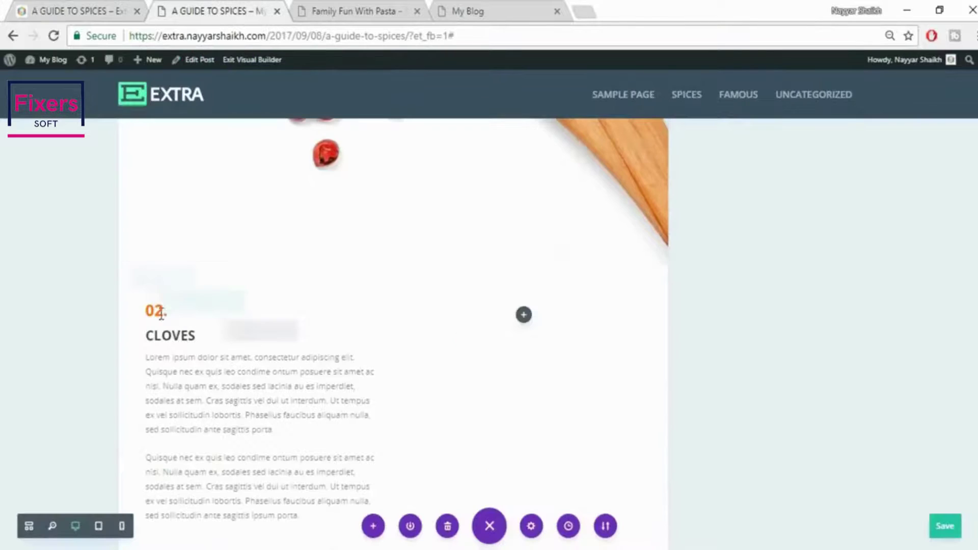
{"action": "left_click", "coordinate": [163, 313]}
{"action": "double_click", "coordinate": [163, 312]}
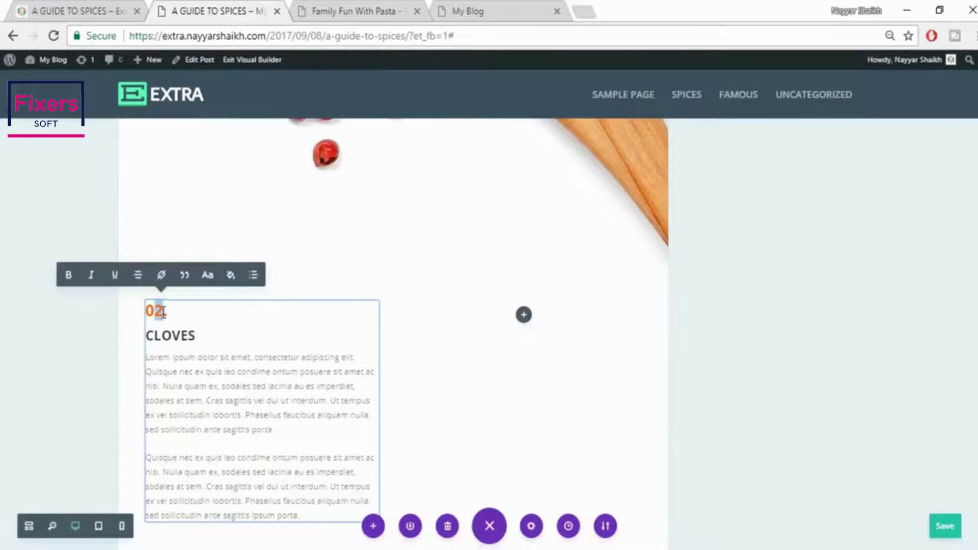
{"action": "left_click_drag", "start_coordinate": [199, 336], "coordinate": [144, 335]}
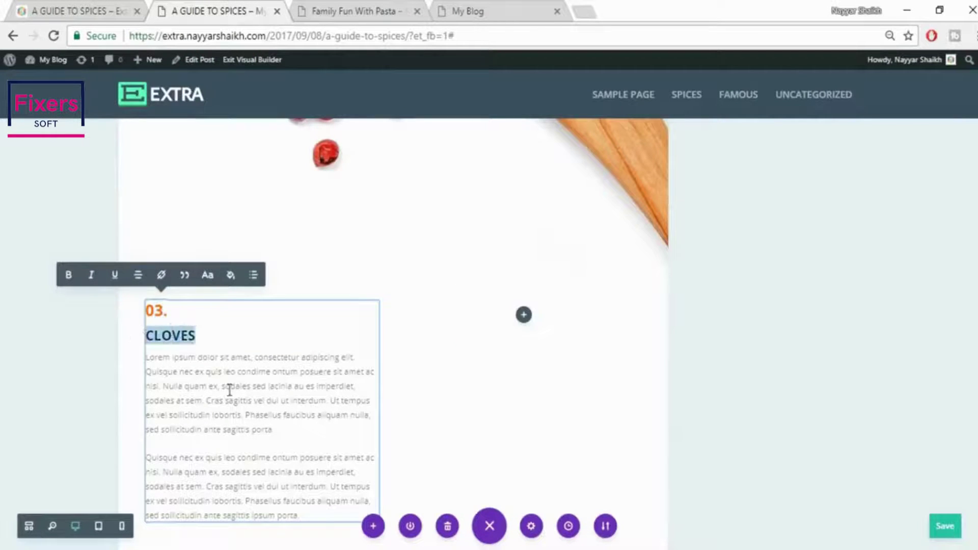
{"action": "key", "text": "ctrl+v"}
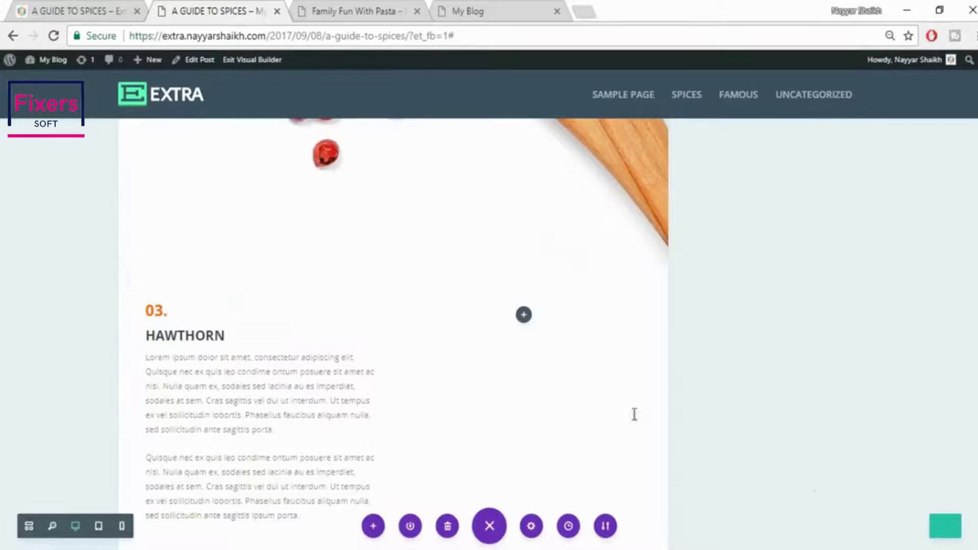
{"action": "left_click", "coordinate": [88, 8]}
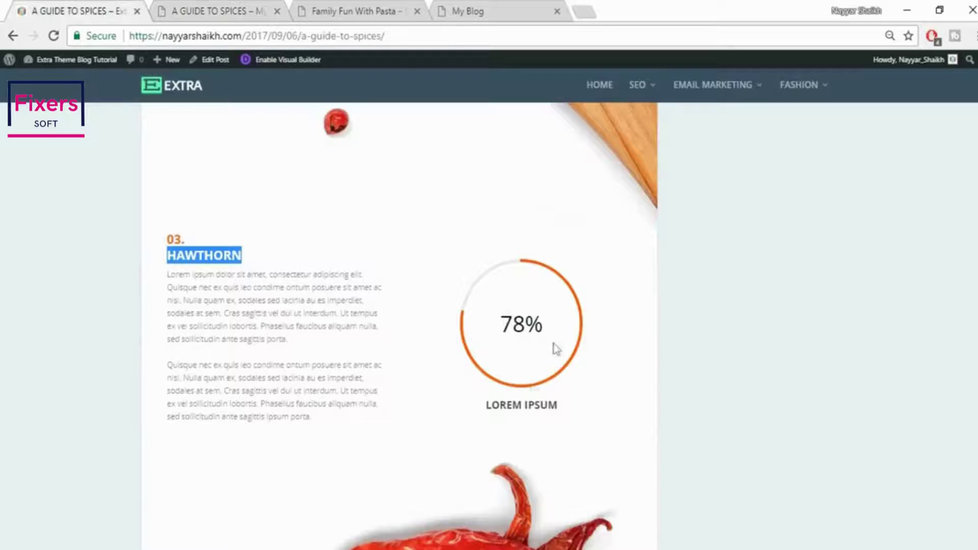
{"action": "left_click", "coordinate": [198, 7]}
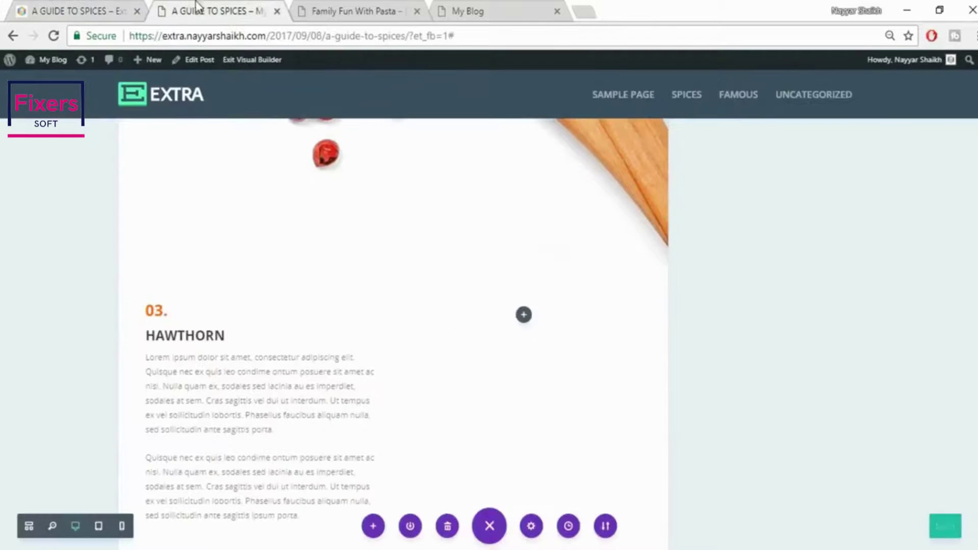
Add a Circle Counter in the right column titled LOREM IPSUM with number 78
{"action": "left_click", "coordinate": [524, 317]}
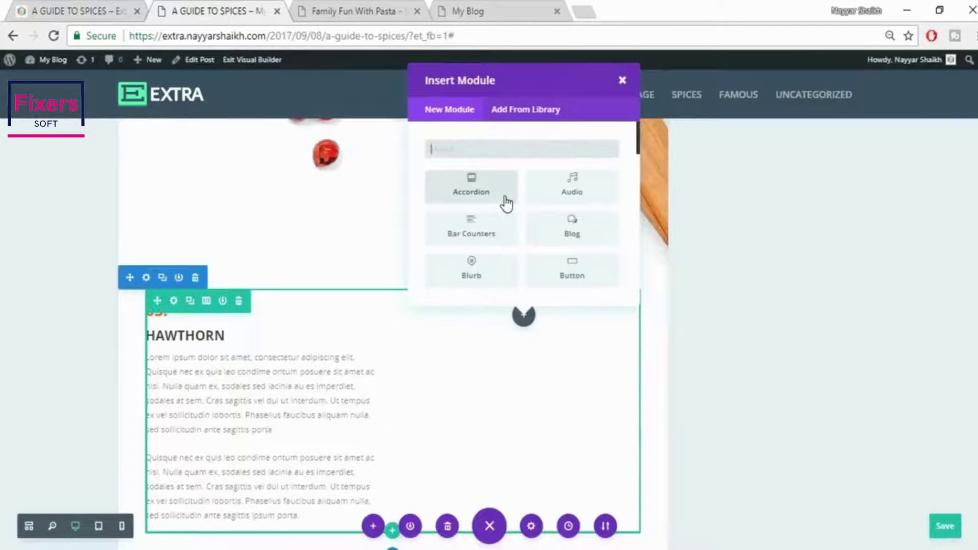
{"action": "type", "text": "cir"}
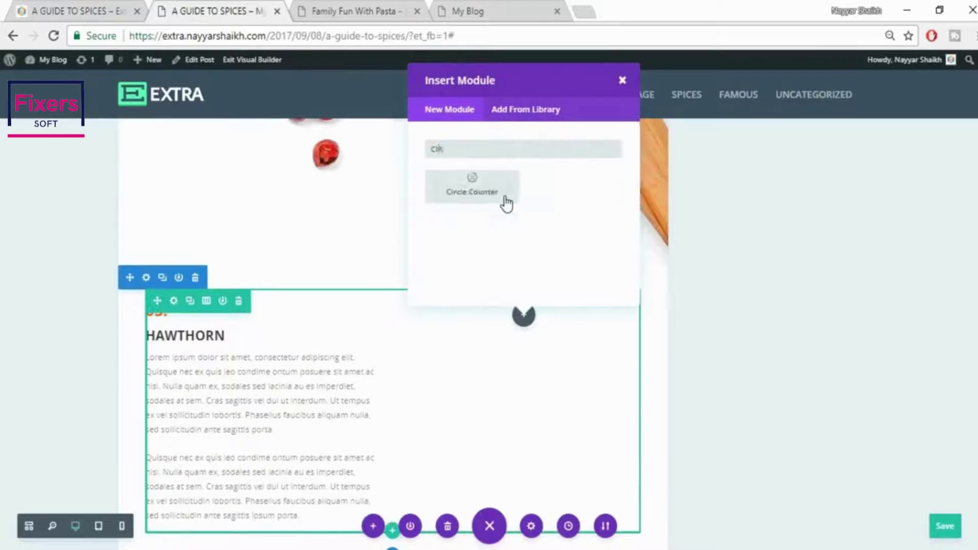
{"action": "left_click", "coordinate": [506, 199]}
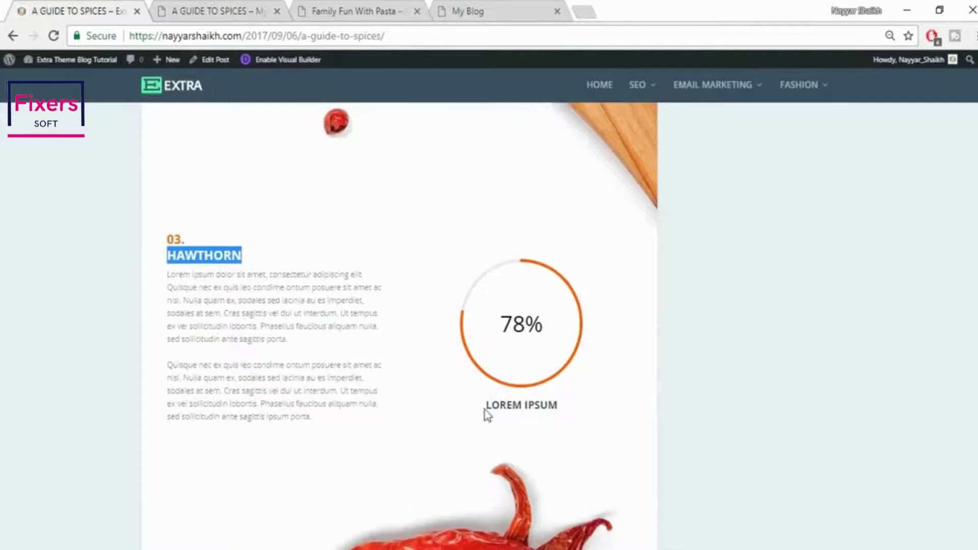
{"action": "left_click_drag", "start_coordinate": [486, 415], "coordinate": [596, 418]}
{"action": "key", "text": "ctrl+c"}
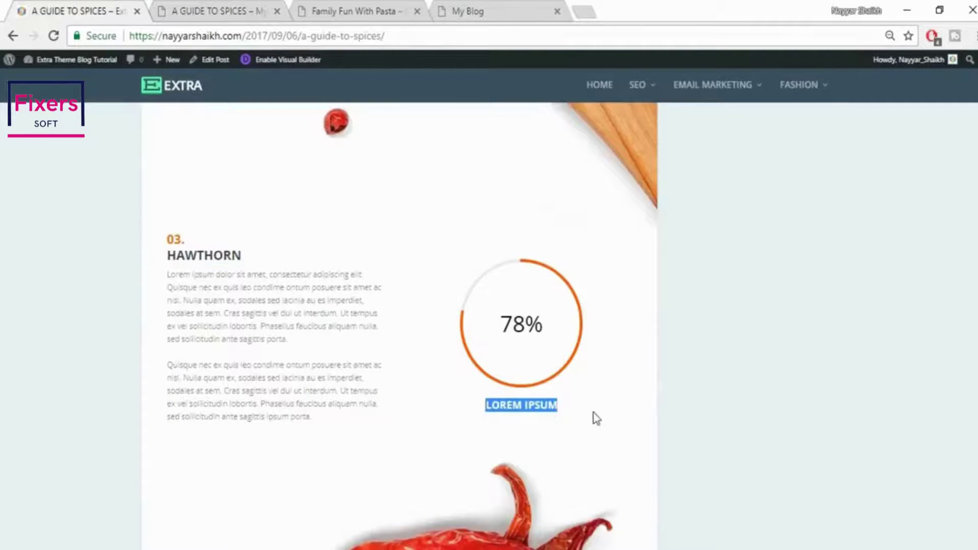
{"action": "left_click", "coordinate": [190, 6]}
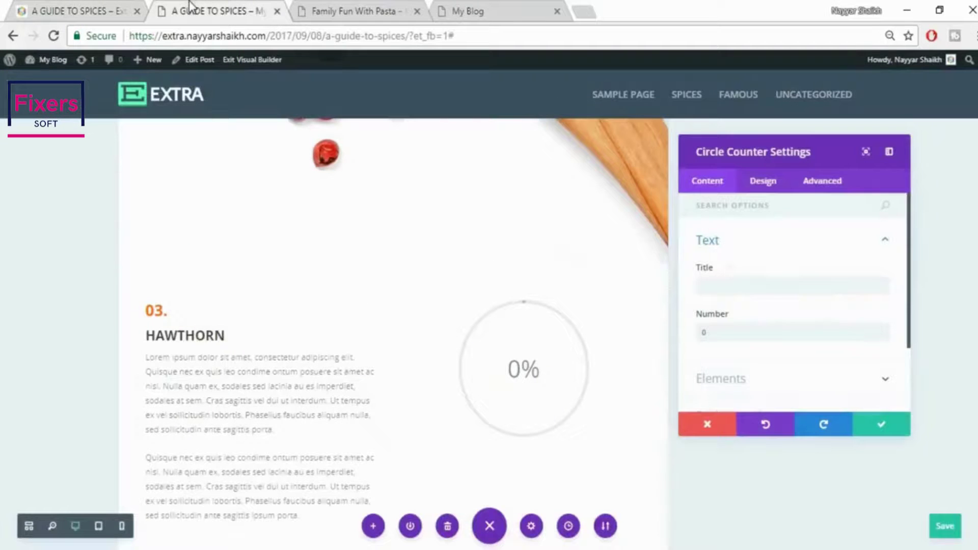
{"action": "left_click", "coordinate": [758, 285]}
{"action": "key", "text": "ctrl+v"}
{"action": "left_click", "coordinate": [761, 336]}
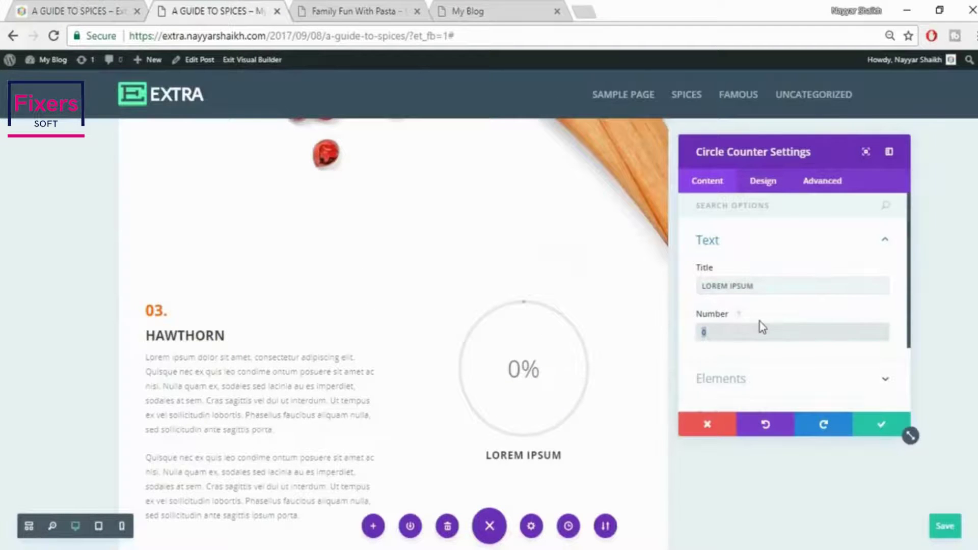
{"action": "type", "text": "78"}
Make the counter's bar background red and save the circle counter settings
{"action": "scroll", "coordinate": [772, 330], "scroll_direction": "down", "scroll_amount": 1}
{"action": "scroll", "coordinate": [772, 334], "scroll_direction": "down", "scroll_amount": 2}
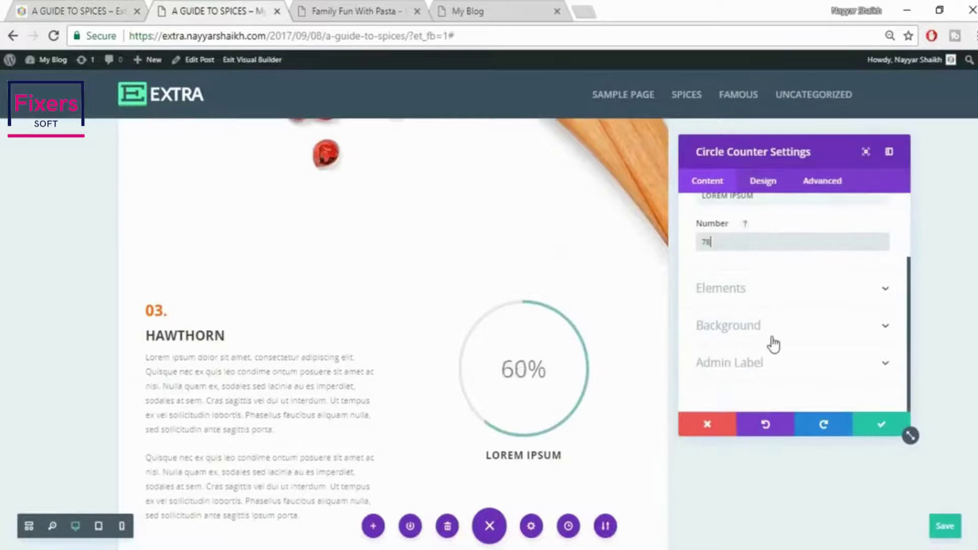
{"action": "left_click", "coordinate": [773, 339]}
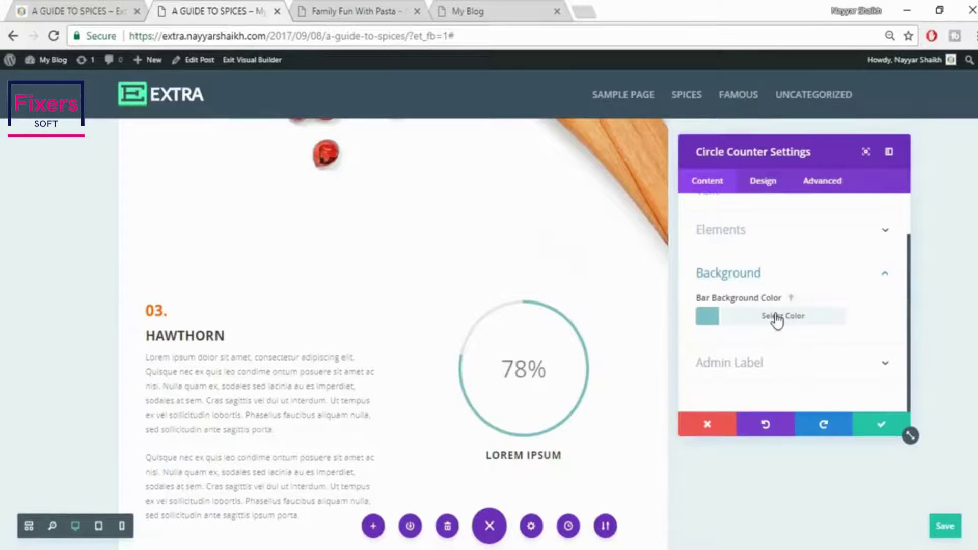
{"action": "left_click", "coordinate": [777, 320]}
{"action": "scroll", "coordinate": [771, 317], "scroll_direction": "down", "scroll_amount": 1}
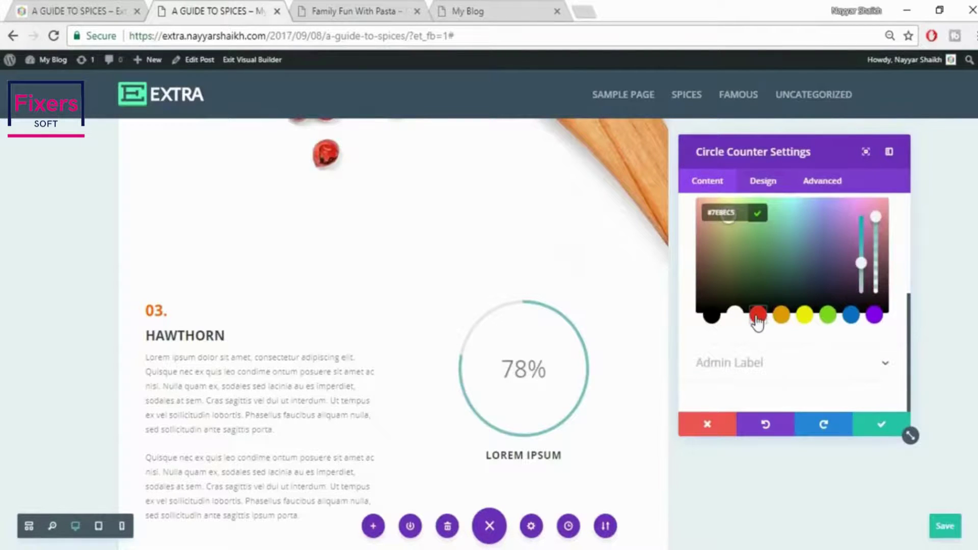
{"action": "left_click", "coordinate": [758, 316]}
{"action": "left_click", "coordinate": [762, 181]}
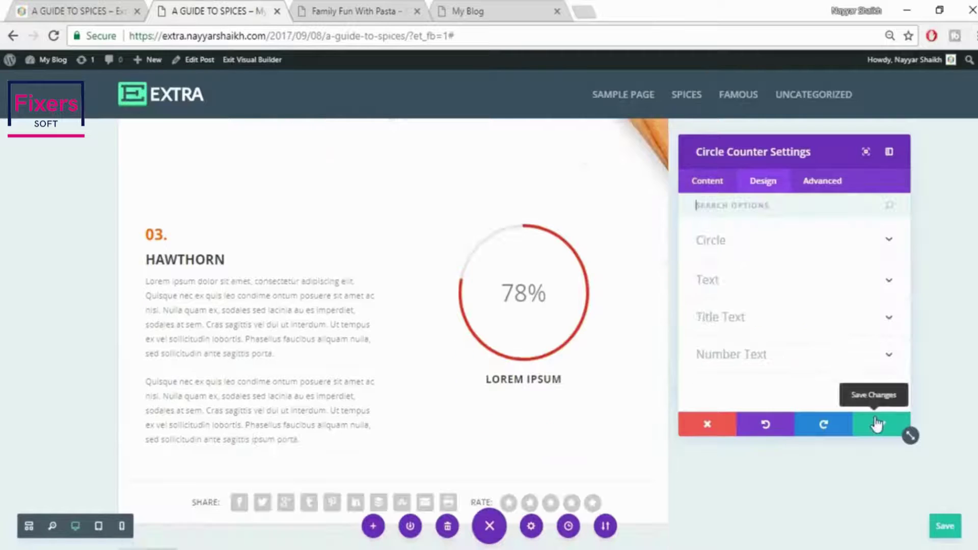
{"action": "left_click", "coordinate": [877, 424]}
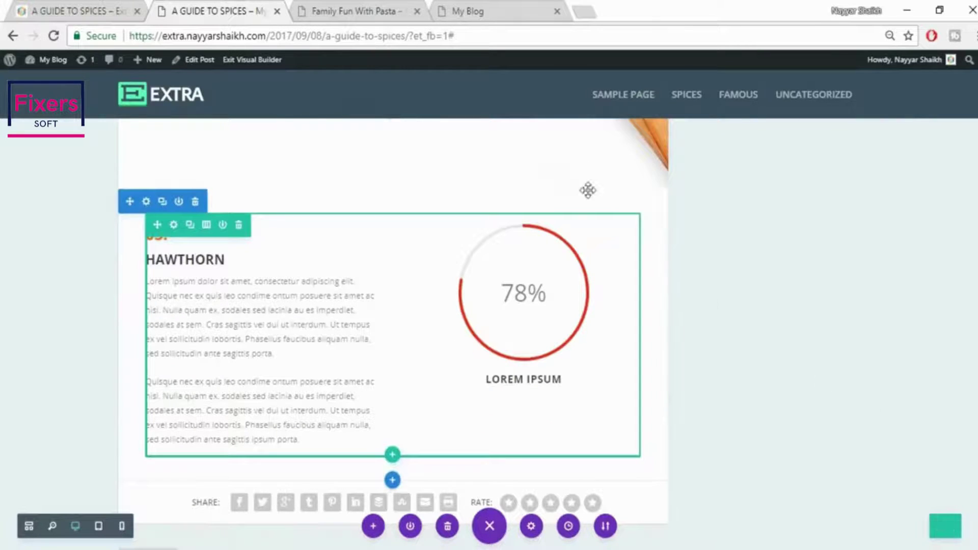
{"action": "key", "text": "ctrl+shift+Tab"}
{"action": "scroll", "coordinate": [854, 326], "scroll_direction": "down", "scroll_amount": 5}
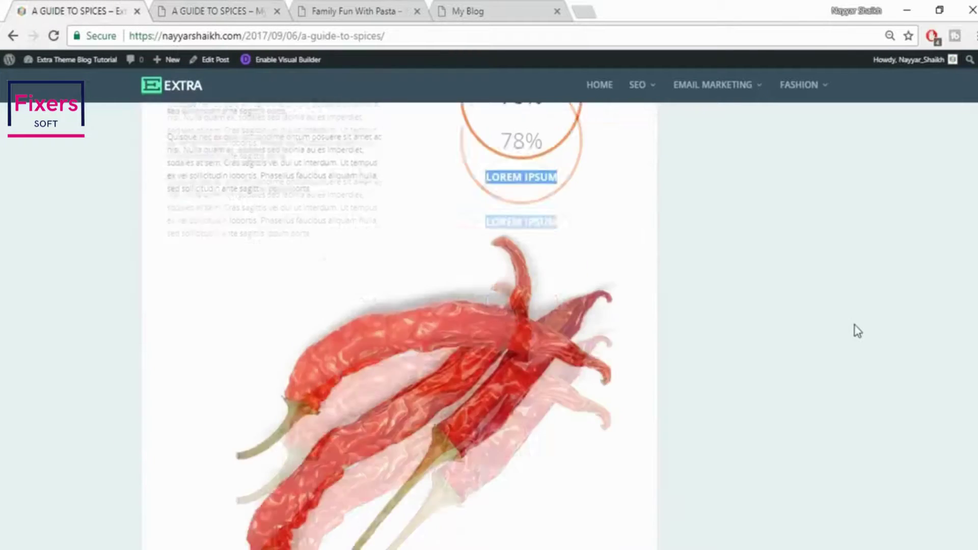
{"action": "left_click", "coordinate": [219, 7]}
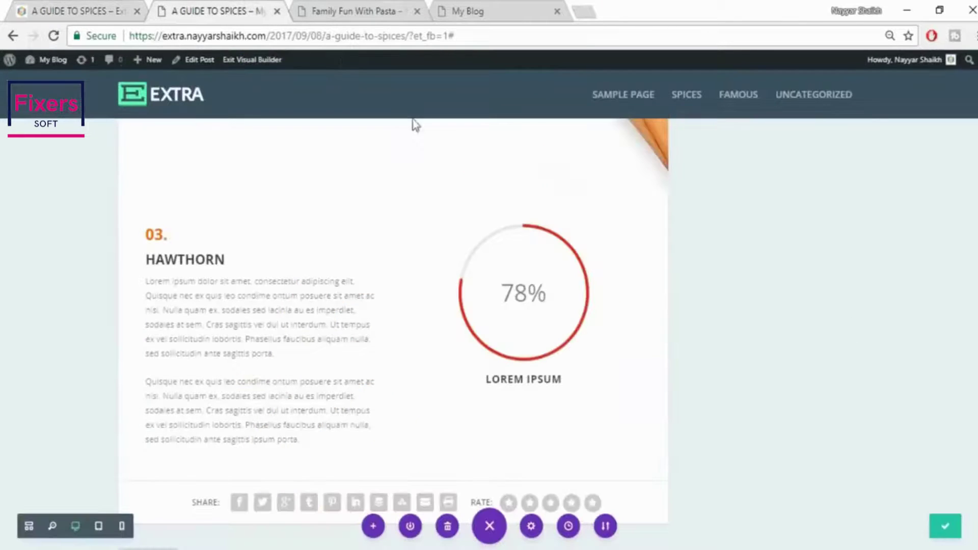
Add a fullwidth section with a Fullwidth Image module below the Hawthorn section
{"action": "scroll", "coordinate": [400, 339], "scroll_direction": "down", "scroll_amount": 2}
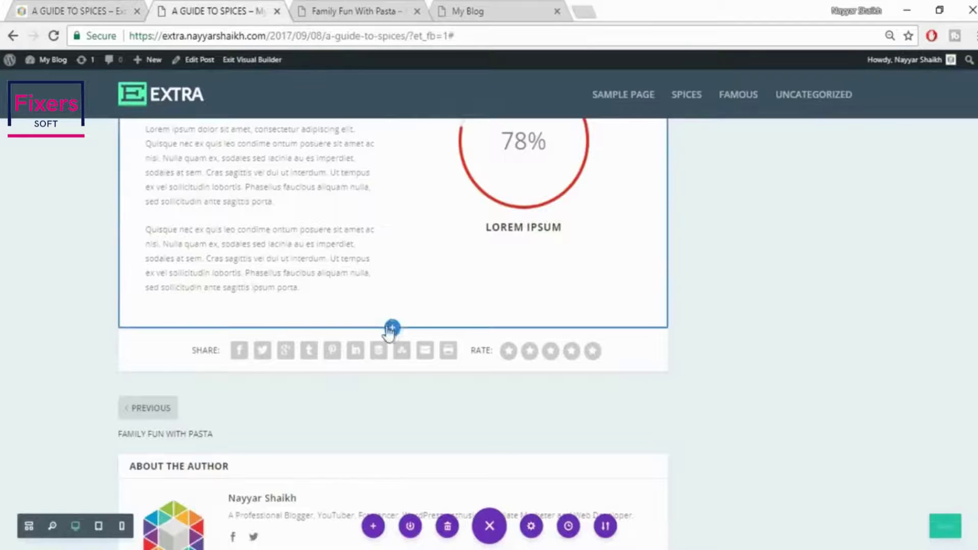
{"action": "left_click", "coordinate": [392, 330]}
{"action": "left_click", "coordinate": [465, 230]}
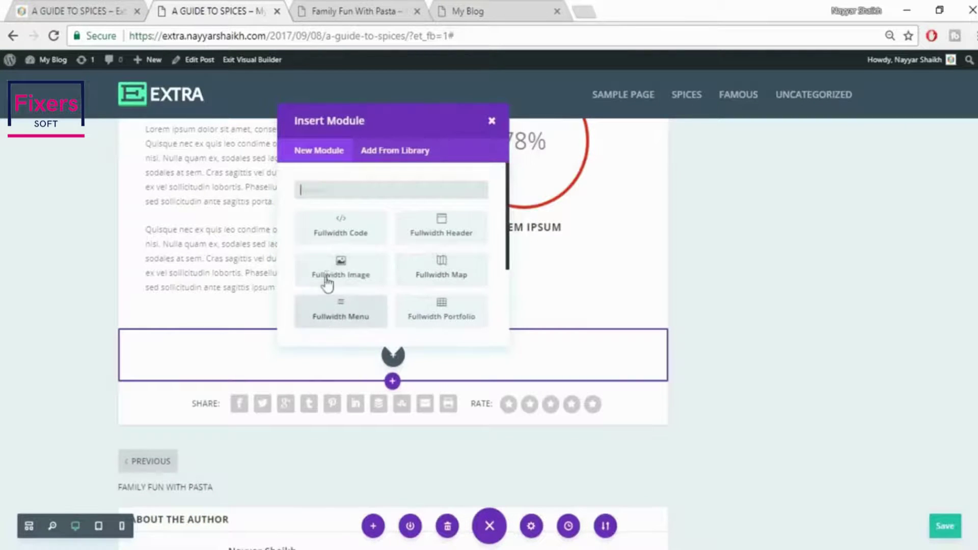
{"action": "left_click", "coordinate": [328, 282]}
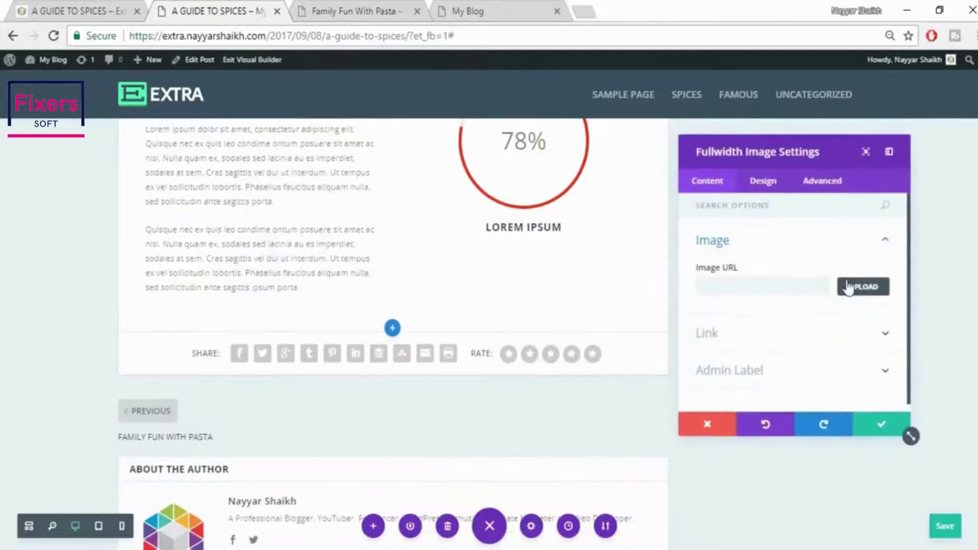
Upload the chili photo 054.jpg as the module's image and save it
{"action": "left_click", "coordinate": [848, 286]}
{"action": "left_click", "coordinate": [148, 108]}
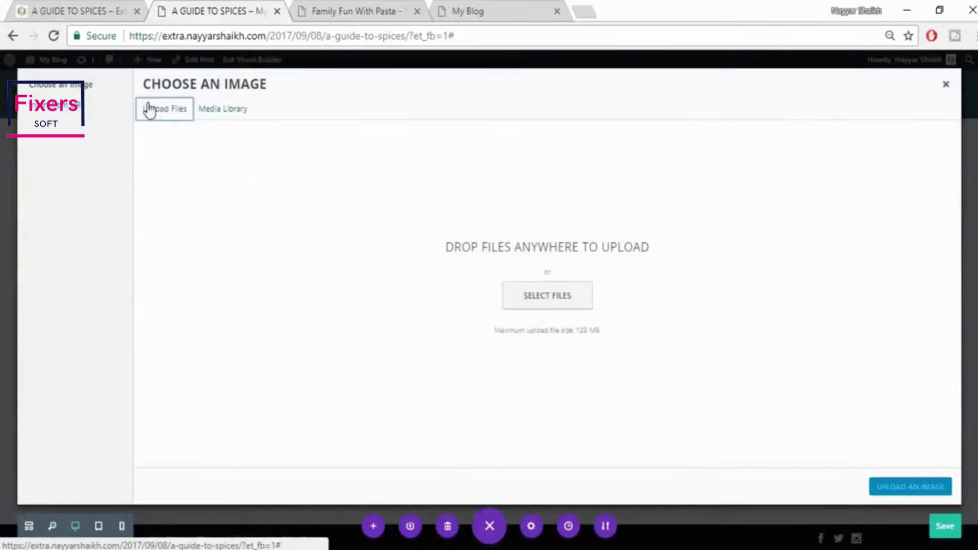
{"action": "left_click", "coordinate": [550, 302]}
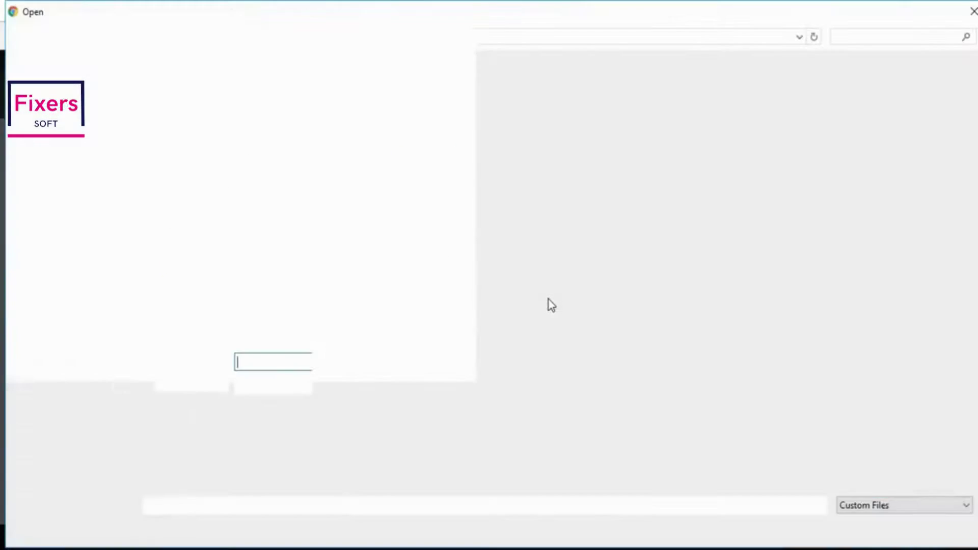
{"action": "left_click", "coordinate": [503, 214]}
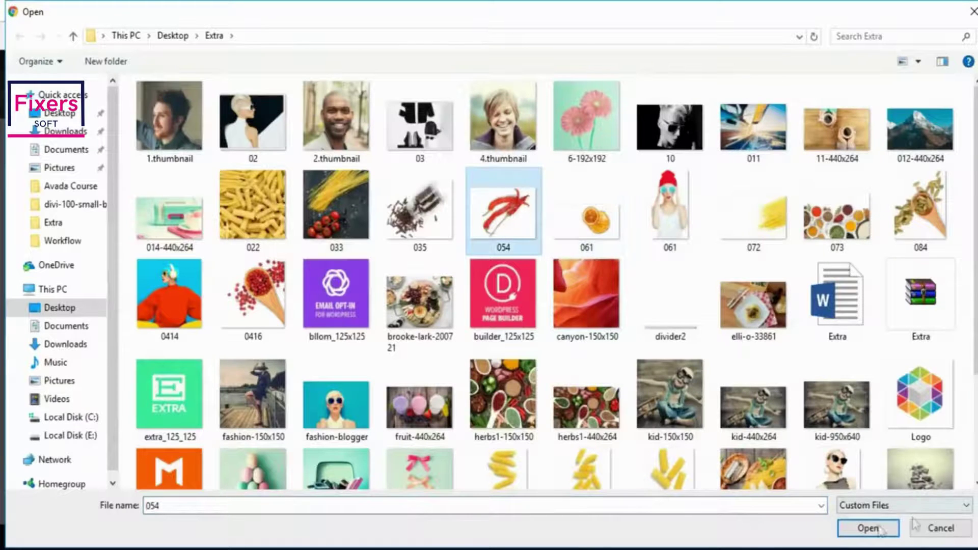
{"action": "left_click", "coordinate": [872, 527]}
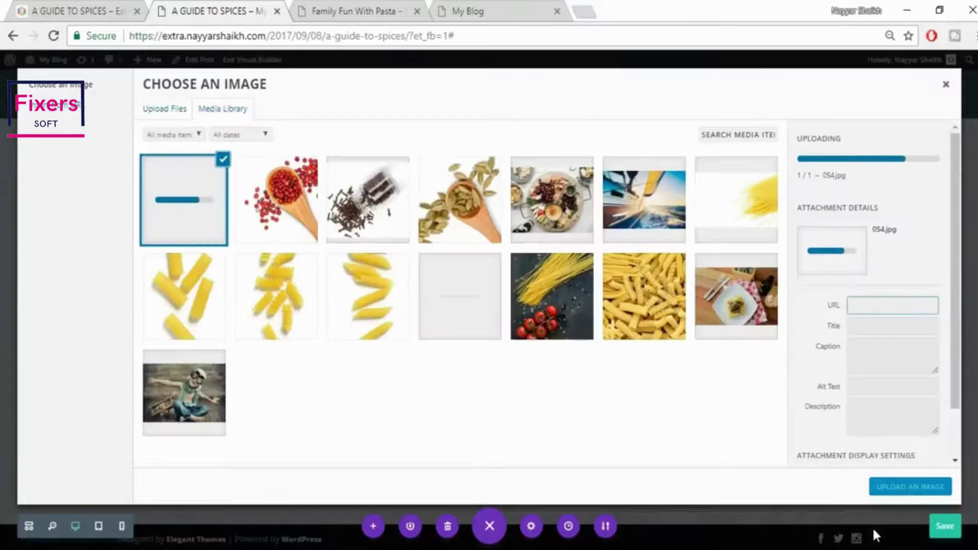
{"action": "left_click", "coordinate": [911, 486]}
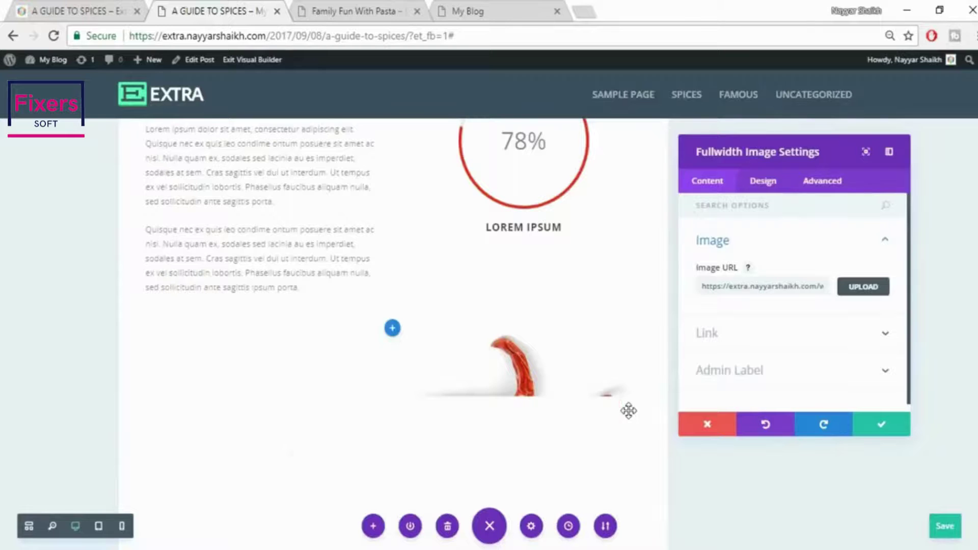
{"action": "left_click", "coordinate": [882, 425]}
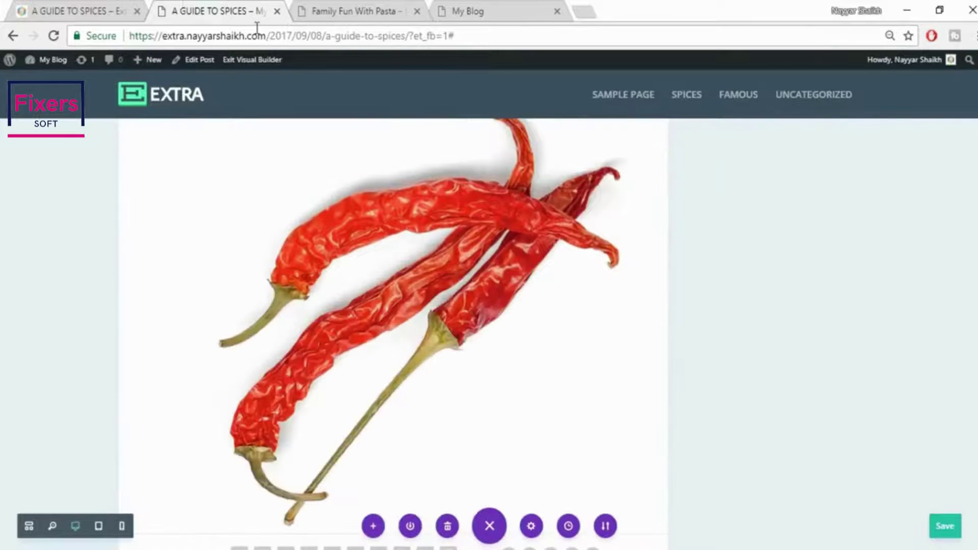
Compare the new chili image with the reference spices page
{"action": "left_click", "coordinate": [77, 6]}
{"action": "scroll", "coordinate": [862, 367], "scroll_direction": "down", "scroll_amount": 7}
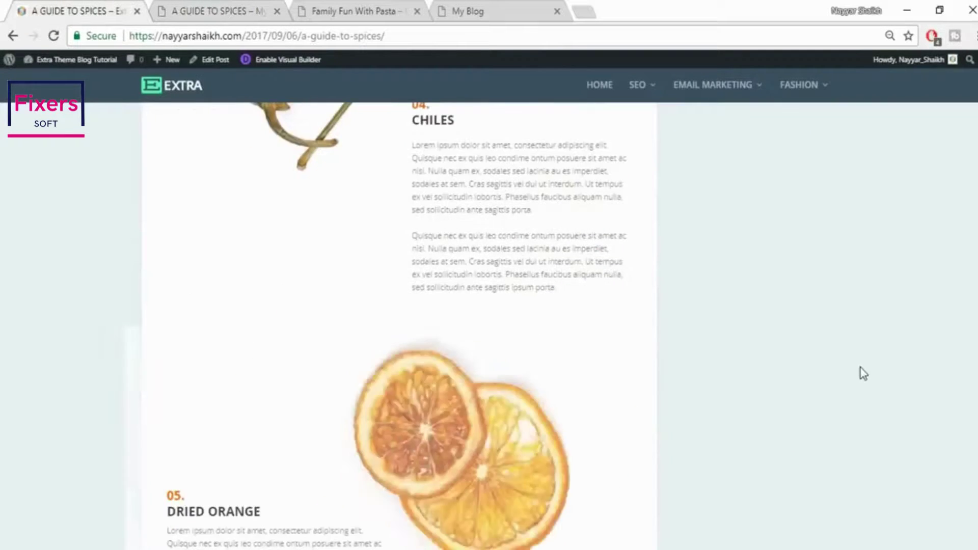
{"action": "scroll", "coordinate": [863, 367], "scroll_direction": "up", "scroll_amount": 3}
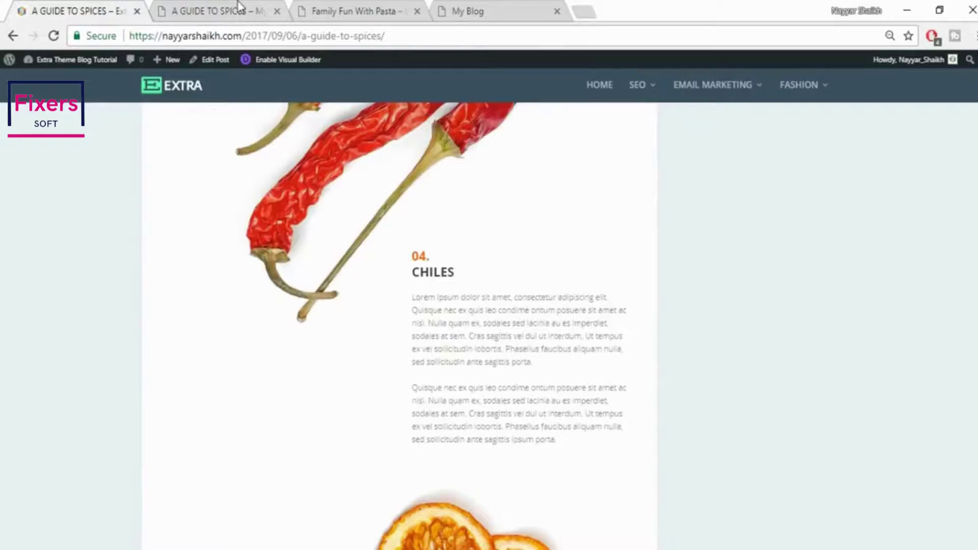
{"action": "left_click", "coordinate": [239, 6]}
{"action": "scroll", "coordinate": [748, 375], "scroll_direction": "down", "scroll_amount": 8}
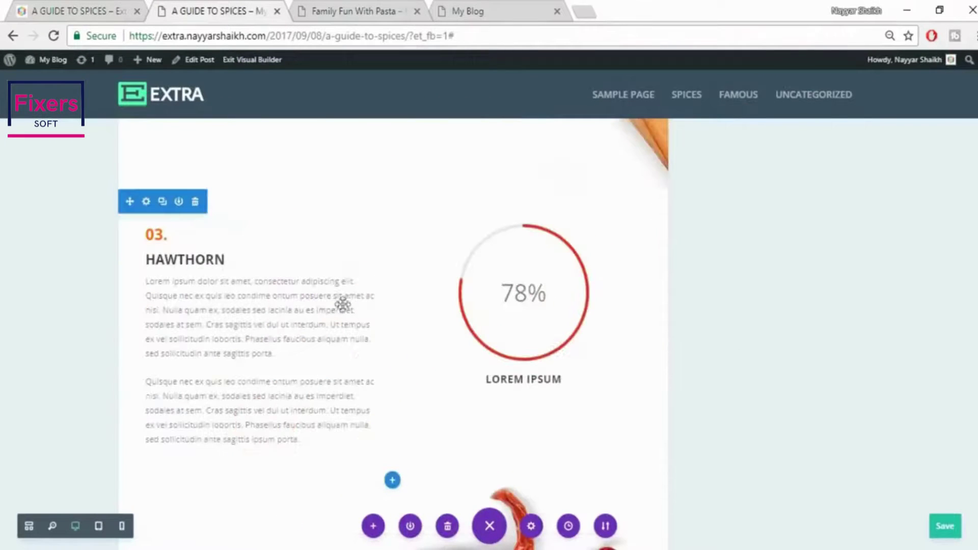
Duplicate the Hawthorn text and add a regular two-column section below the chili image
{"action": "mouse_move", "coordinate": [206, 265]}
{"action": "left_click", "coordinate": [265, 259]}
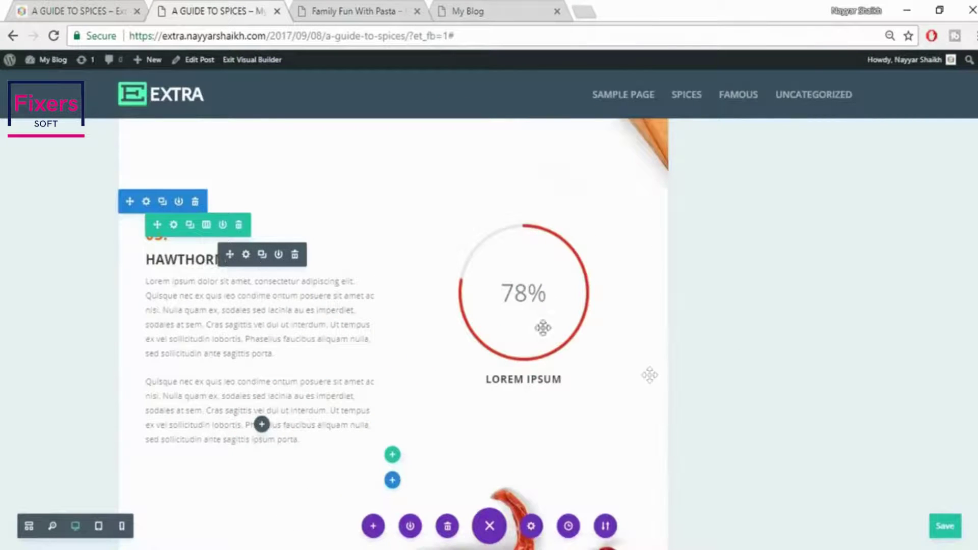
{"action": "scroll", "coordinate": [650, 375], "scroll_direction": "down", "scroll_amount": 8}
{"action": "scroll", "coordinate": [649, 375], "scroll_direction": "down", "scroll_amount": 13}
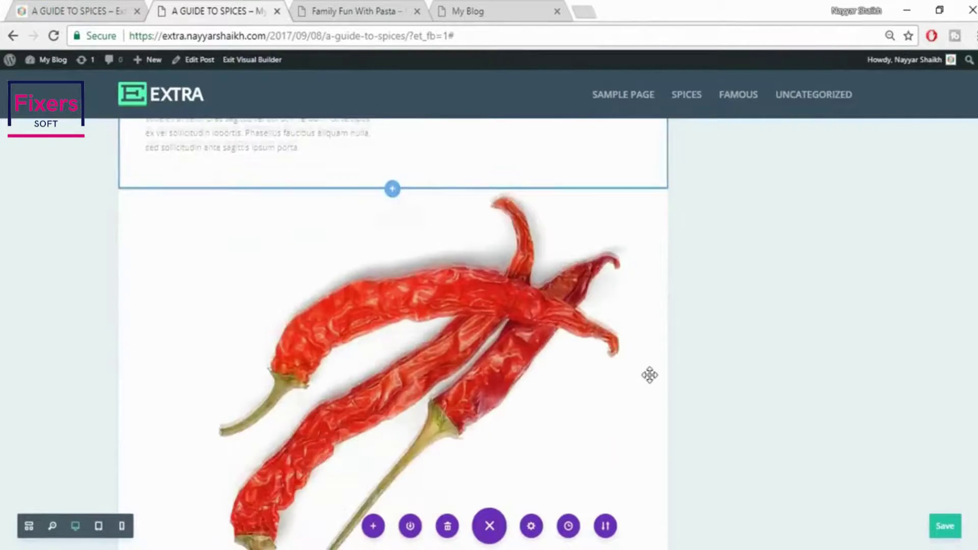
{"action": "scroll", "coordinate": [410, 306], "scroll_direction": "up", "scroll_amount": 4}
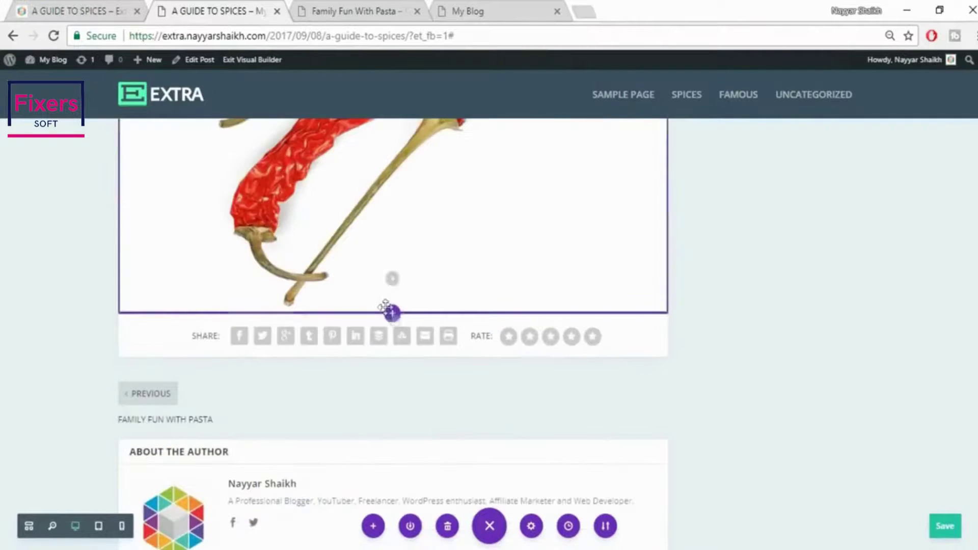
{"action": "left_click", "coordinate": [392, 312]}
{"action": "left_click", "coordinate": [334, 282]}
{"action": "left_click", "coordinate": [390, 213]}
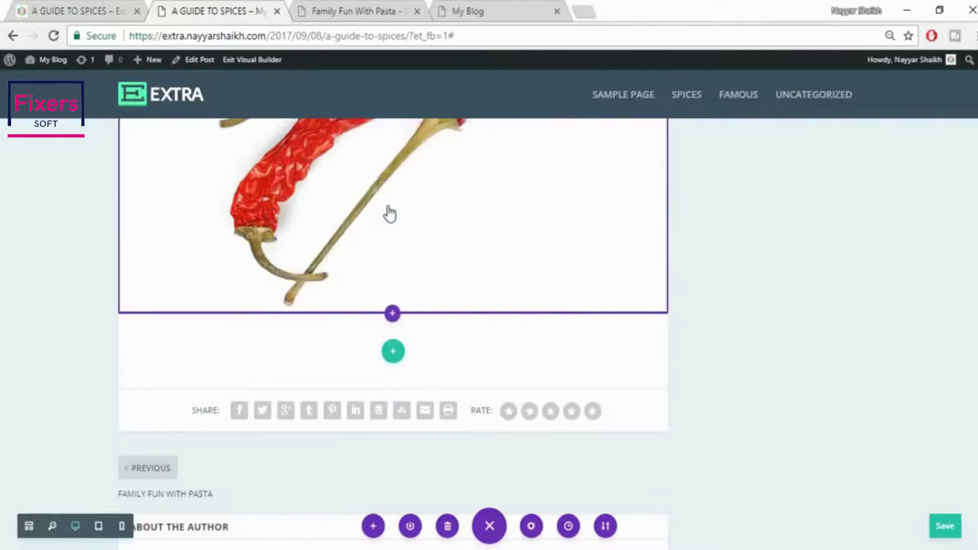
{"action": "left_click", "coordinate": [359, 148]}
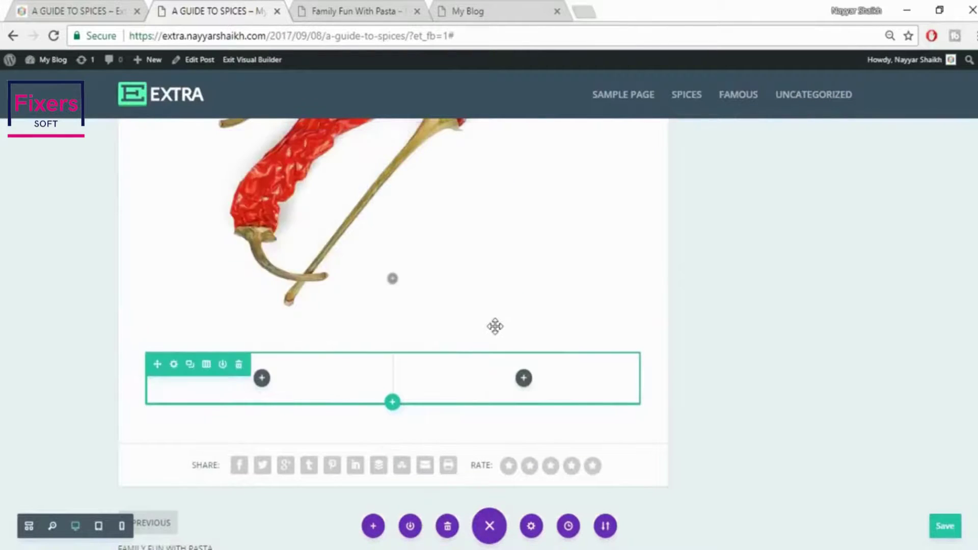
Move the copied text into the new right column and change its number to 04
{"action": "scroll", "coordinate": [495, 326], "scroll_direction": "up", "scroll_amount": 10}
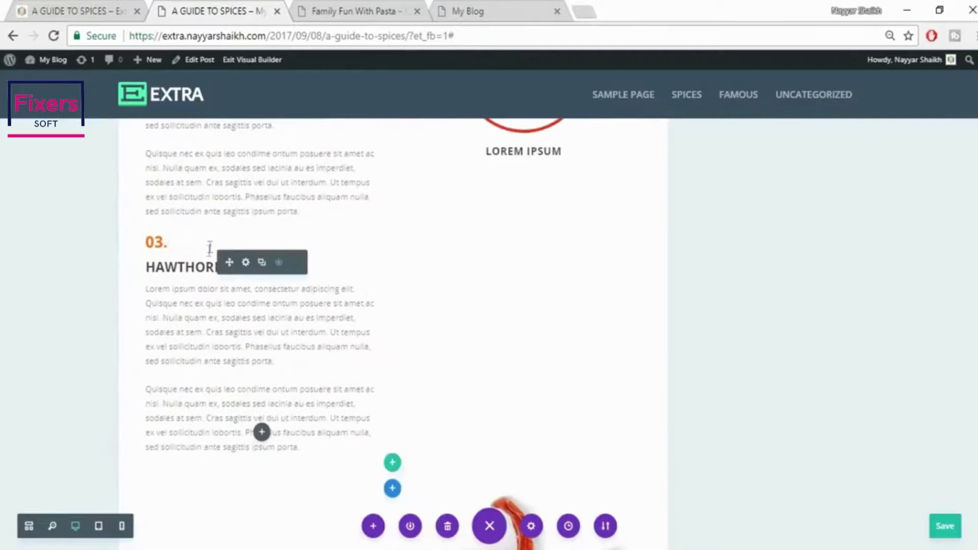
{"action": "left_click_drag", "start_coordinate": [230, 263], "coordinate": [531, 392]}
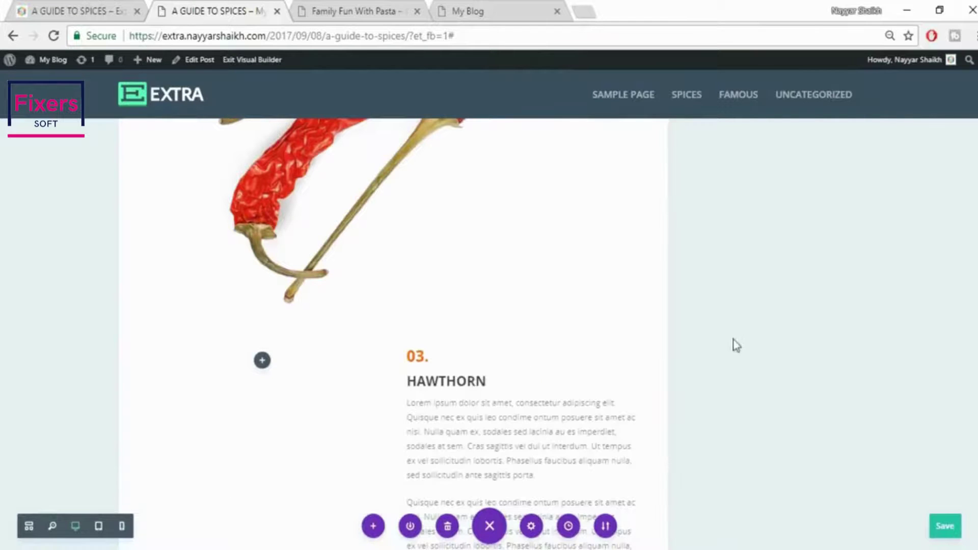
{"action": "scroll", "coordinate": [624, 332], "scroll_direction": "down", "scroll_amount": 1}
{"action": "left_click_drag", "start_coordinate": [415, 282], "coordinate": [424, 281]}
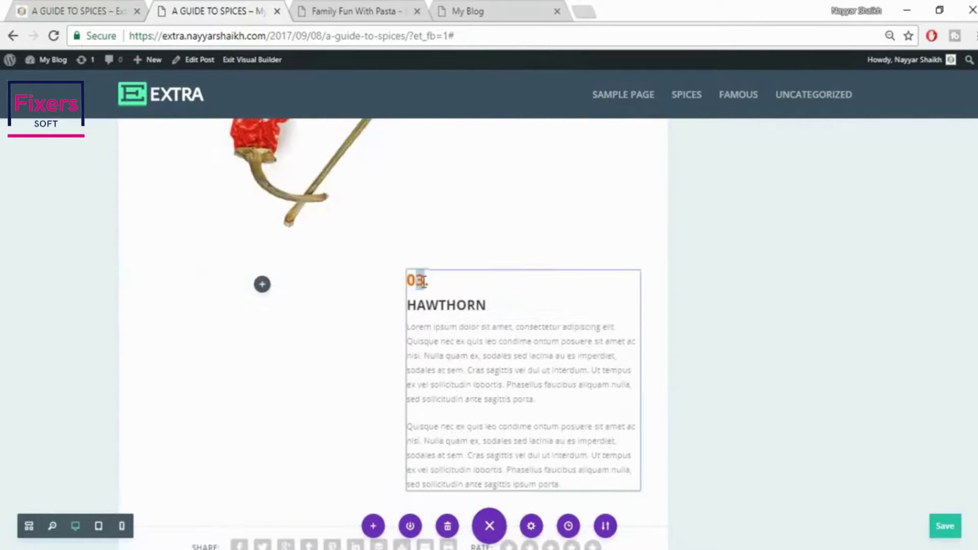
{"action": "type", "text": "4"}
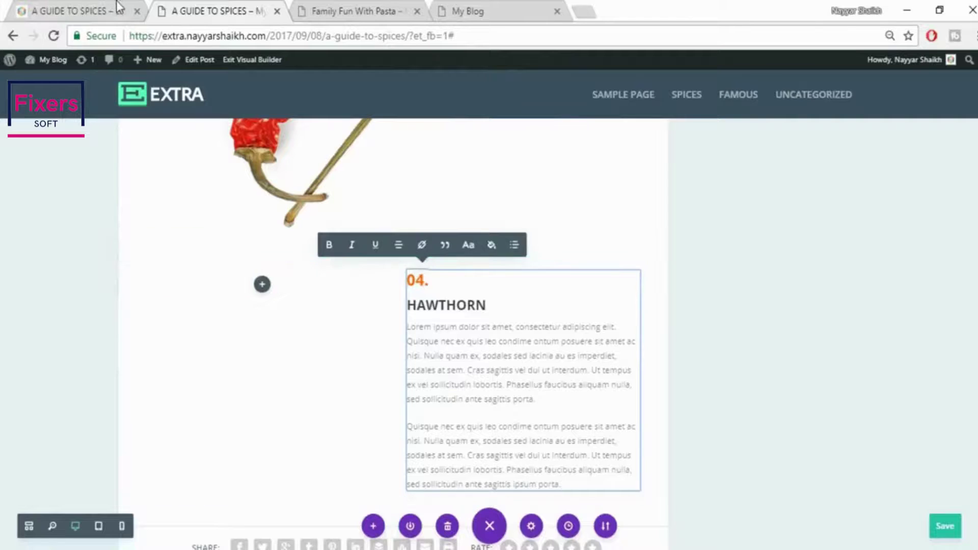
Replace the copy's HAWTHORN heading with CHILES taken from the reference page
{"action": "left_click", "coordinate": [120, 10]}
{"action": "left_click_drag", "start_coordinate": [417, 278], "coordinate": [470, 278]}
{"action": "key", "text": "ctrl+c"}
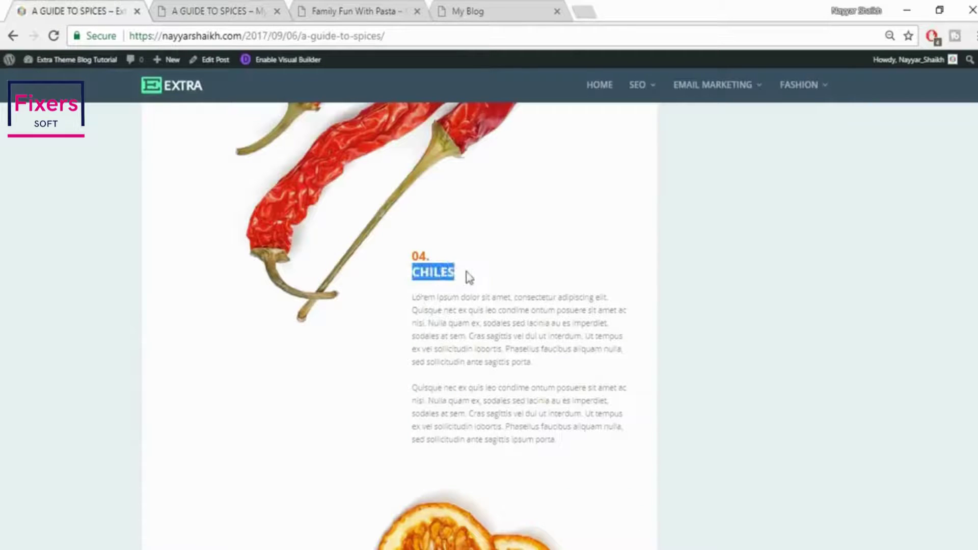
{"action": "left_click", "coordinate": [174, 6]}
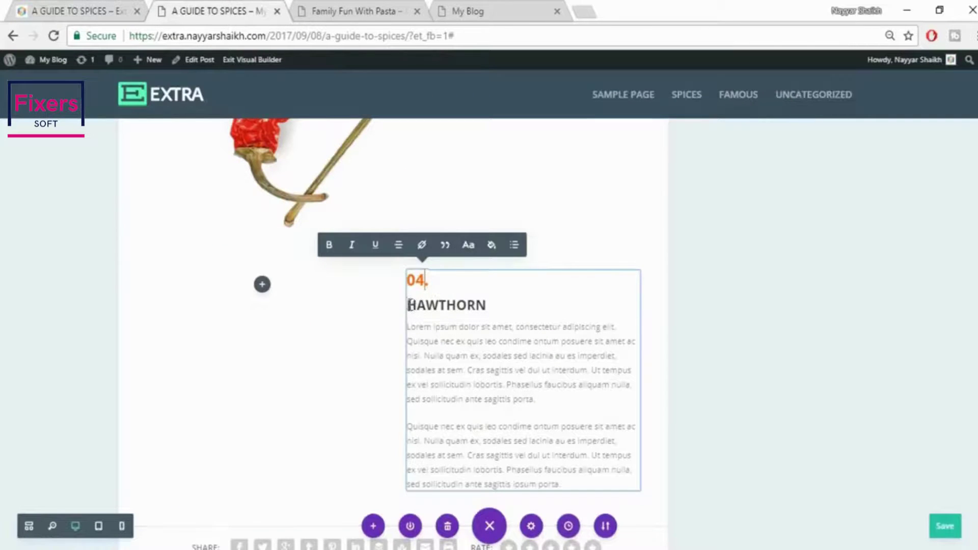
{"action": "triple_click", "coordinate": [495, 305]}
{"action": "key", "text": "ctrl+v"}
{"action": "left_click", "coordinate": [781, 320]}
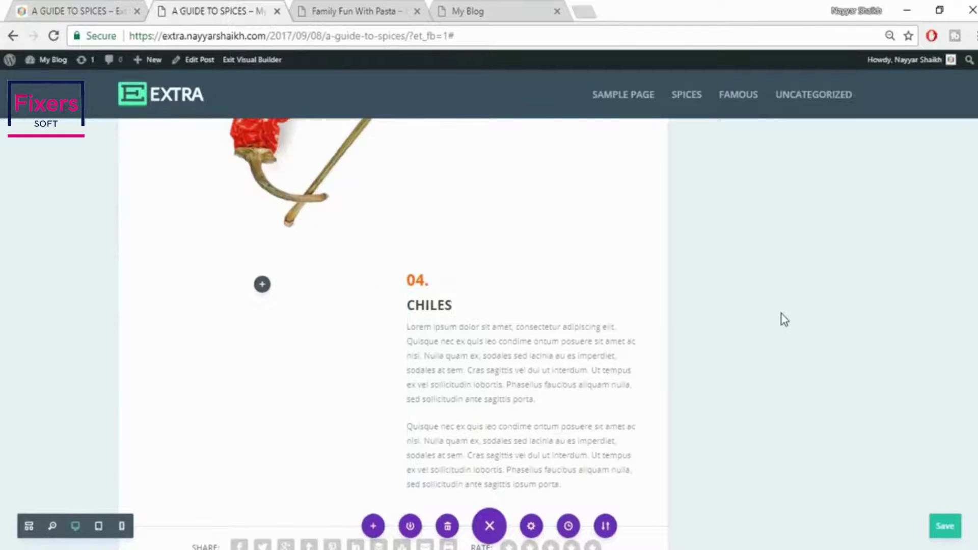
Compare the new 04. CHILES section with the reference spices page
{"action": "scroll", "coordinate": [785, 320], "scroll_direction": "down", "scroll_amount": 8}
{"action": "key", "text": "ctrl+shift+Tab"}
{"action": "scroll", "coordinate": [683, 331], "scroll_direction": "down", "scroll_amount": 5}
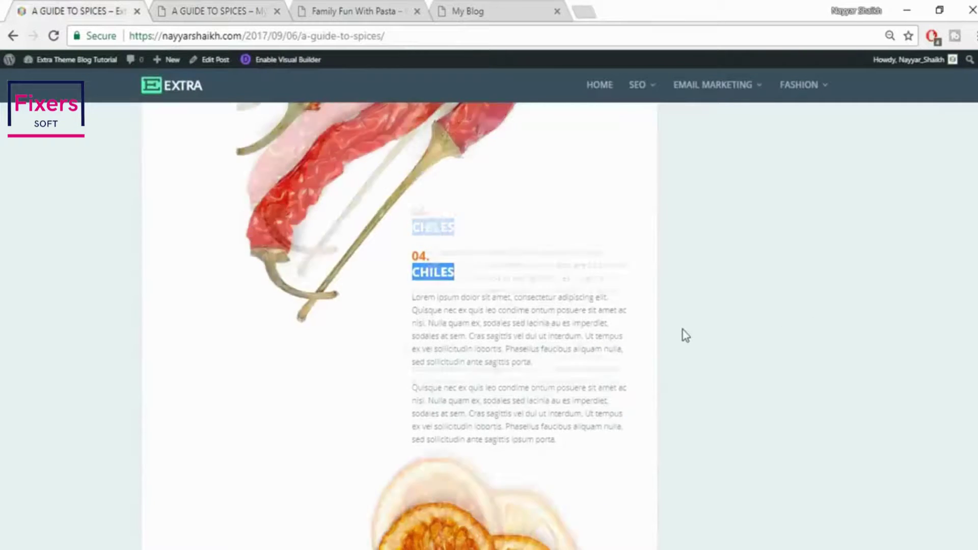
{"action": "scroll", "coordinate": [682, 330], "scroll_direction": "down", "scroll_amount": 3}
{"action": "scroll", "coordinate": [682, 329], "scroll_direction": "up", "scroll_amount": 4}
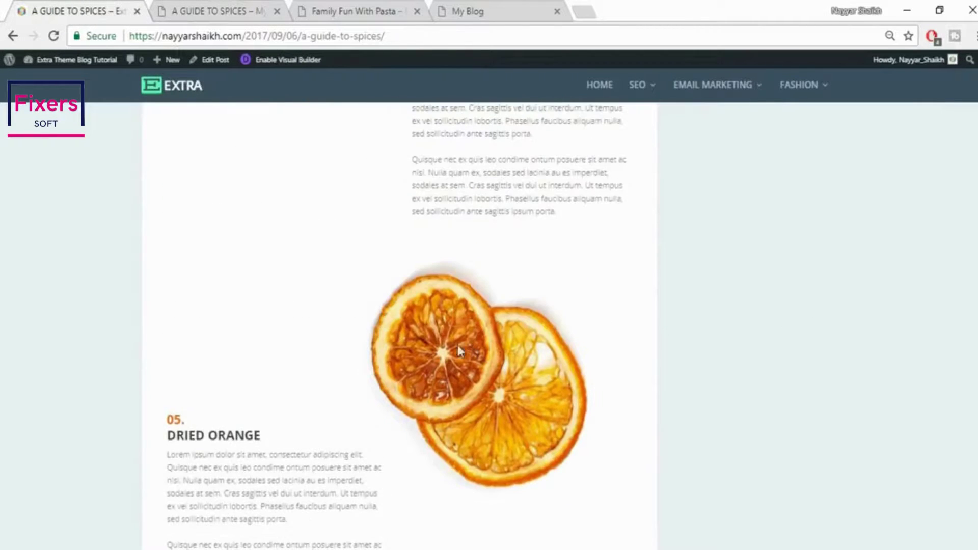
{"action": "scroll", "coordinate": [492, 352], "scroll_direction": "down", "scroll_amount": 2}
{"action": "left_click", "coordinate": [179, 8]}
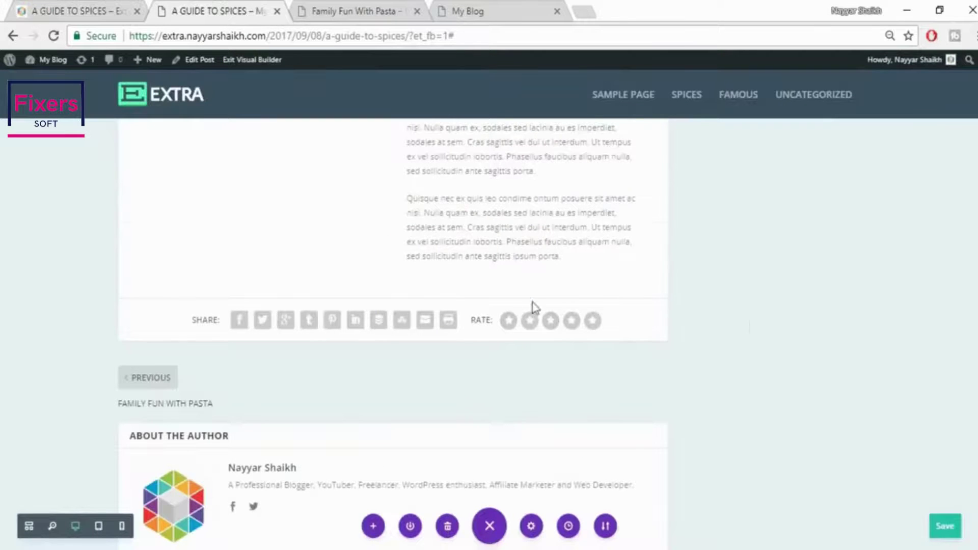
{"action": "scroll", "coordinate": [534, 307], "scroll_direction": "down", "scroll_amount": 2}
{"action": "left_click", "coordinate": [392, 223]}
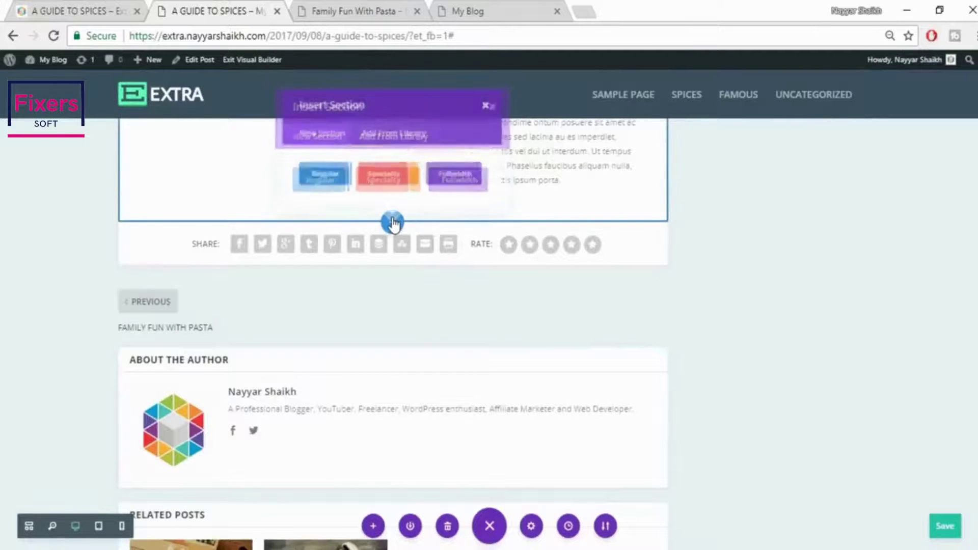
{"action": "left_click", "coordinate": [317, 179]}
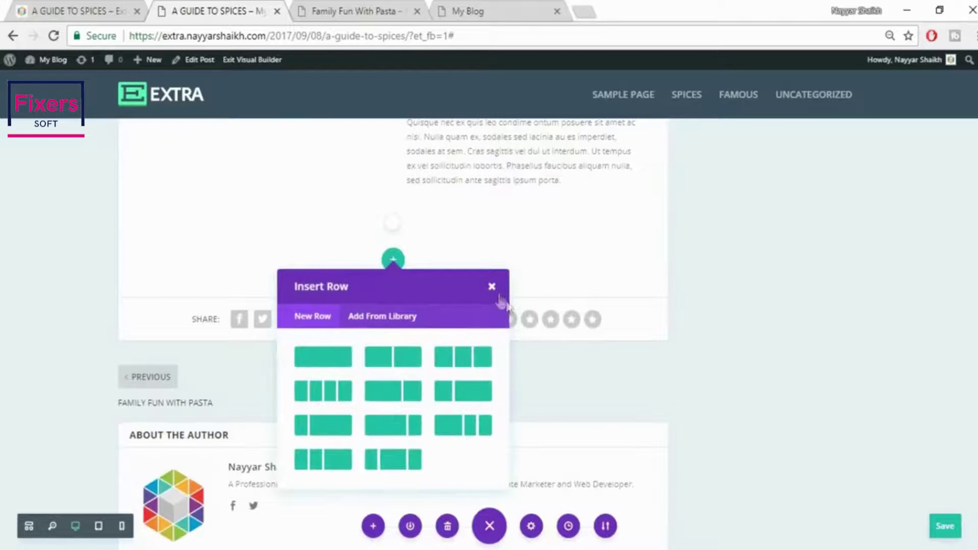
{"action": "left_click", "coordinate": [493, 288]}
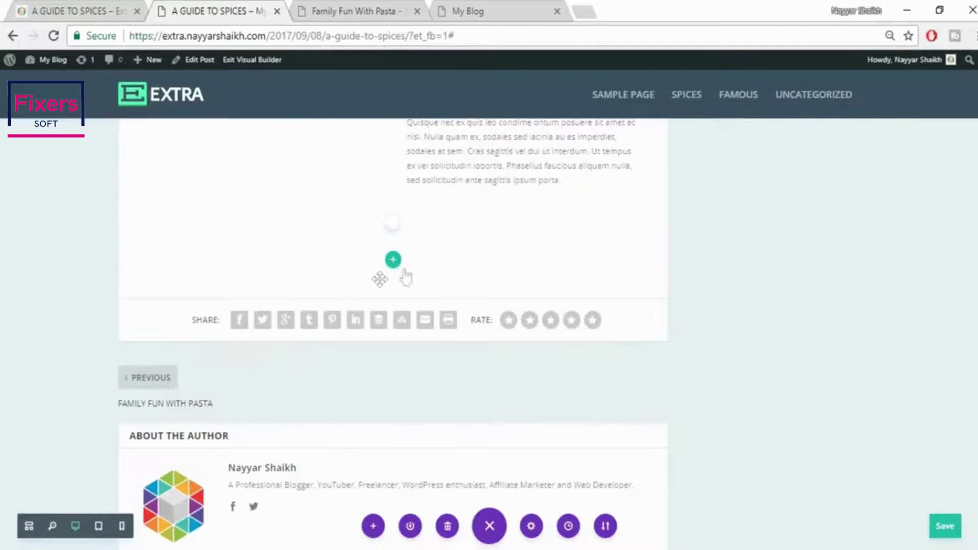
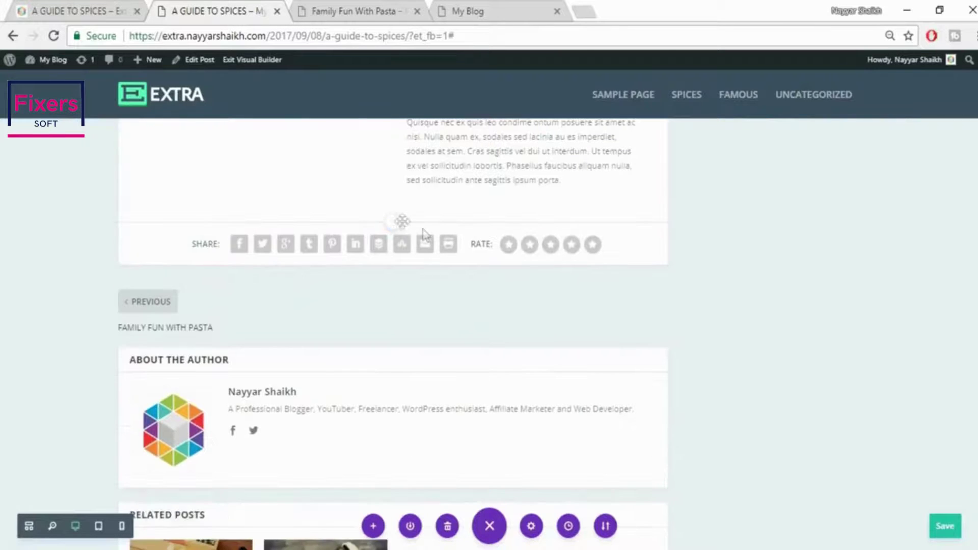
Add a full-width section with a Fullwidth Image module below the Chiles text
{"action": "left_click", "coordinate": [392, 223]}
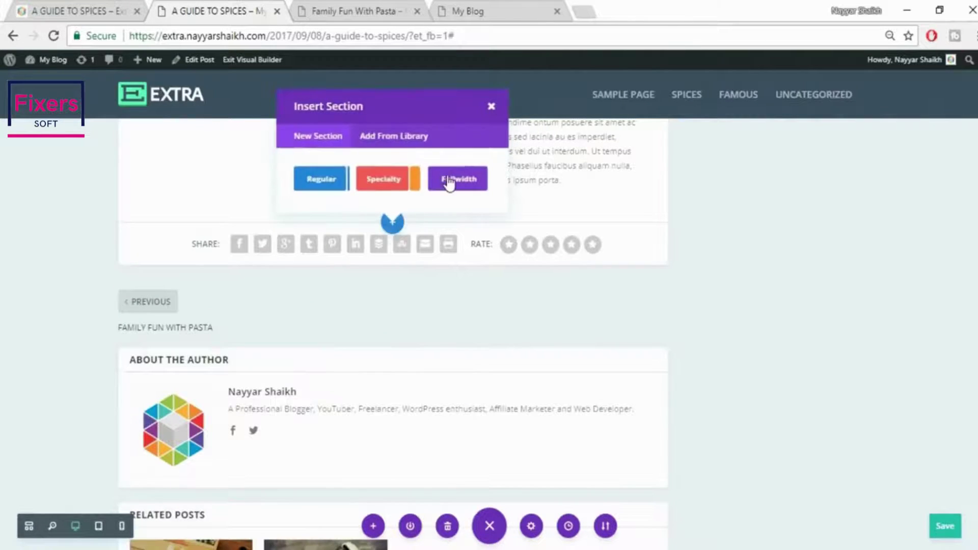
{"action": "left_click", "coordinate": [456, 179]}
{"action": "left_click", "coordinate": [393, 248]}
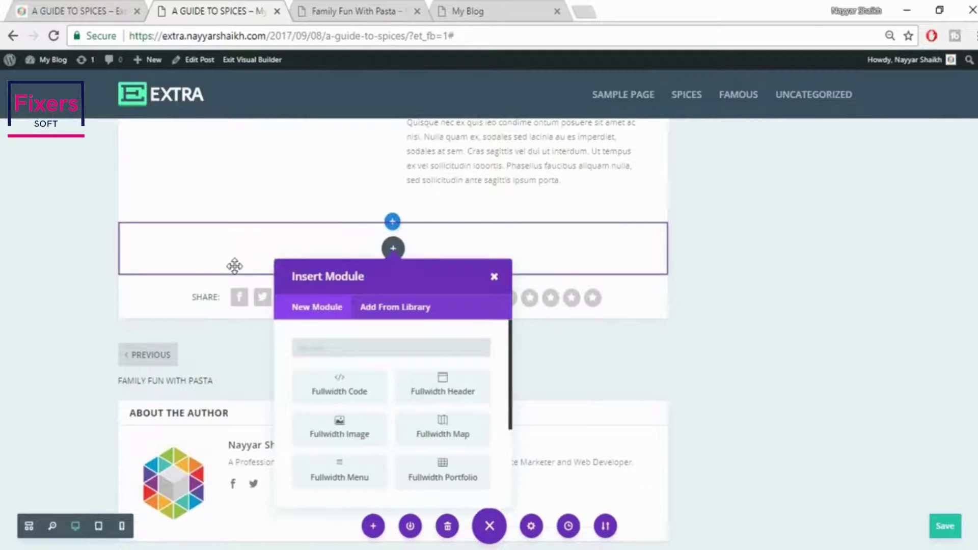
{"action": "left_click", "coordinate": [362, 439]}
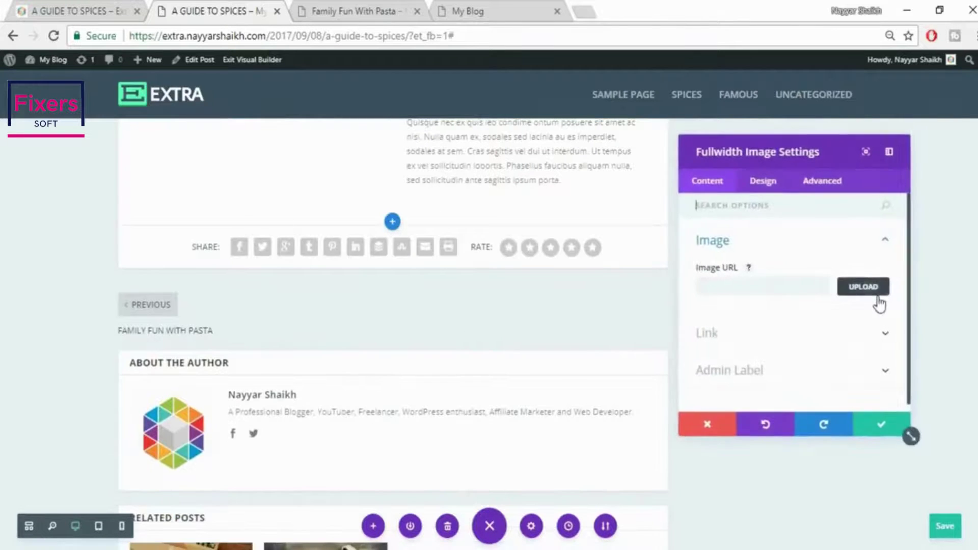
Upload the dried orange image 061.jpg into the module and save its settings
{"action": "left_click", "coordinate": [866, 286]}
{"action": "left_click", "coordinate": [164, 110]}
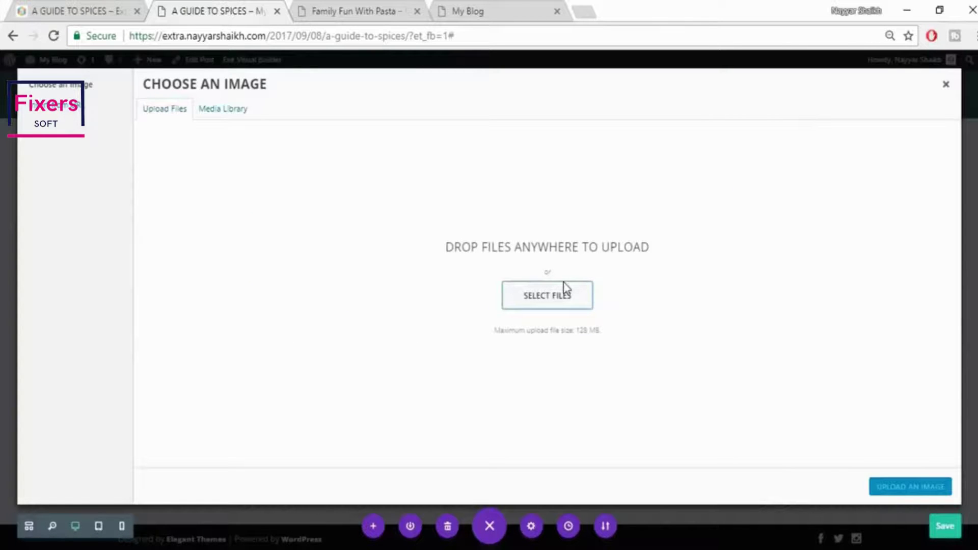
{"action": "left_click", "coordinate": [548, 302]}
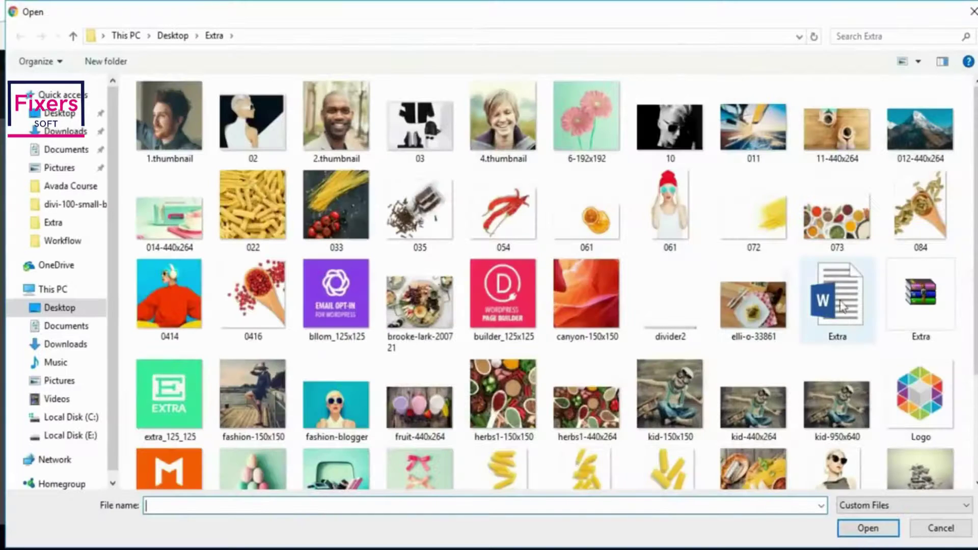
{"action": "left_click", "coordinate": [589, 232]}
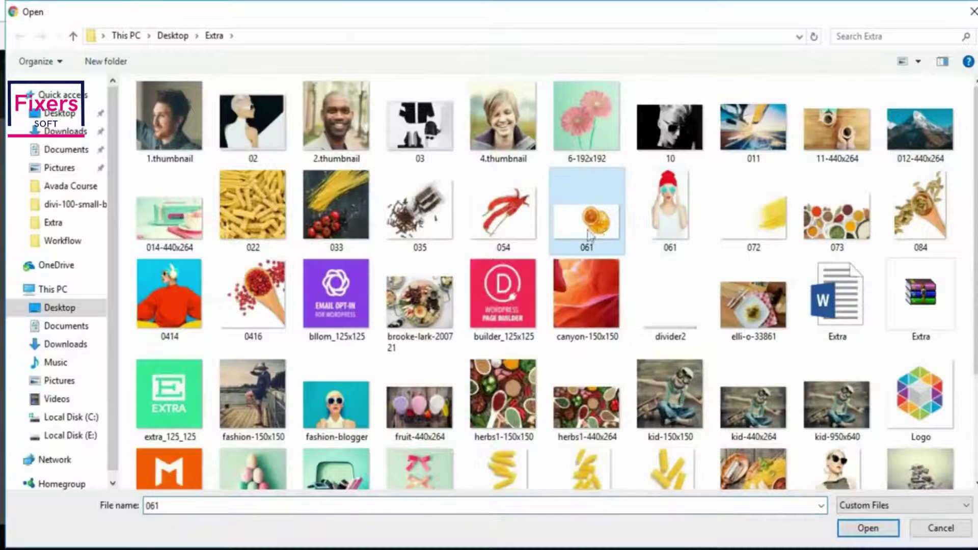
{"action": "left_click", "coordinate": [868, 528]}
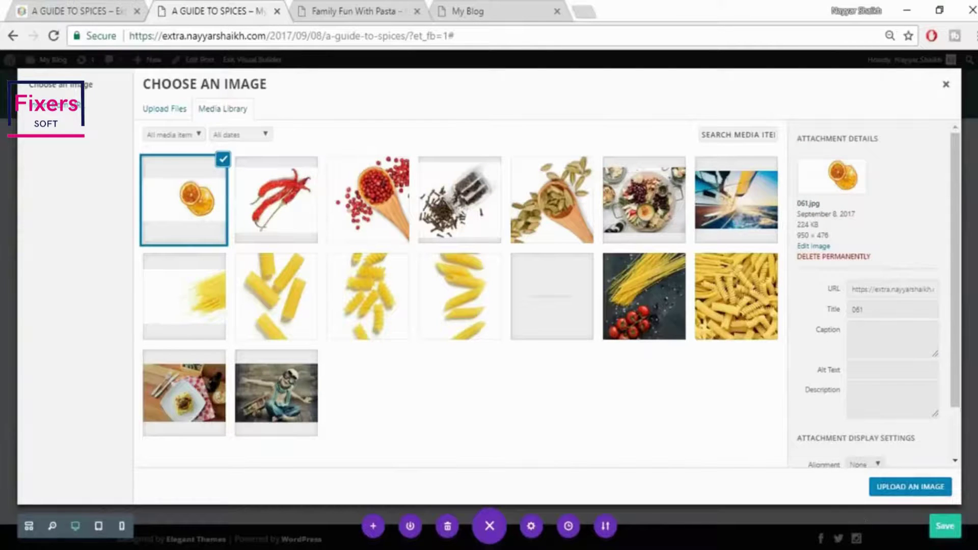
{"action": "left_click", "coordinate": [910, 487]}
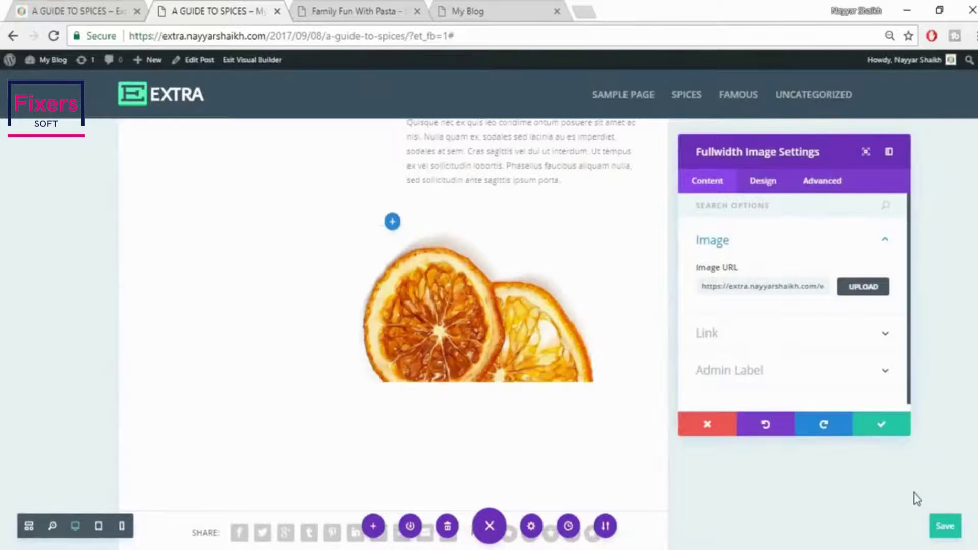
{"action": "left_click", "coordinate": [901, 430]}
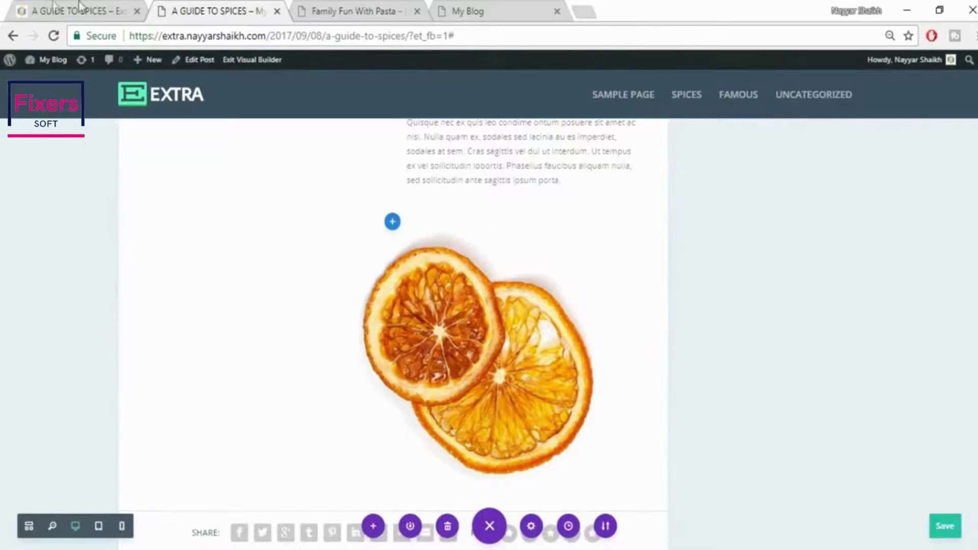
Compare the new orange image section with the live spices post
{"action": "left_click", "coordinate": [79, 7]}
{"action": "scroll", "coordinate": [765, 315], "scroll_direction": "down", "scroll_amount": 3}
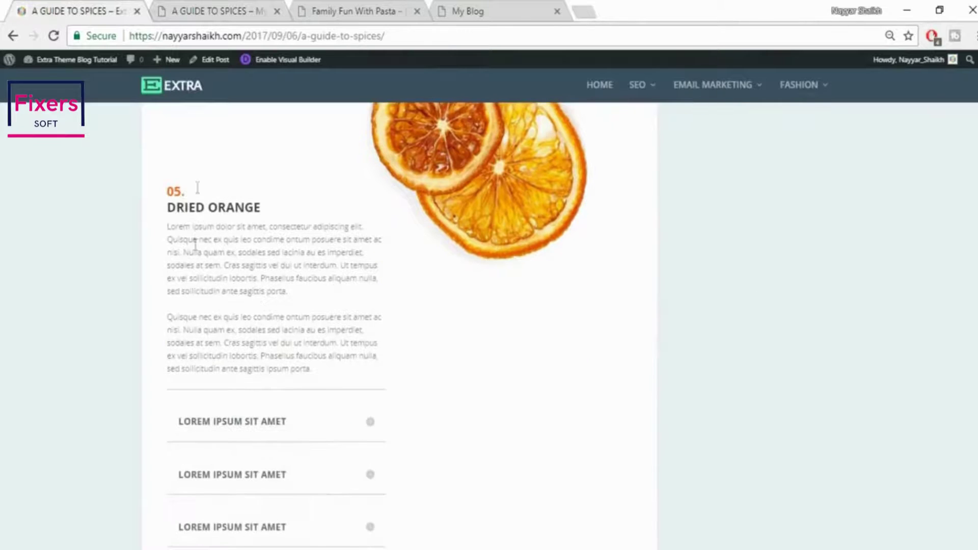
{"action": "left_click", "coordinate": [219, 7]}
{"action": "left_click", "coordinate": [339, 10]}
{"action": "left_click", "coordinate": [240, 10]}
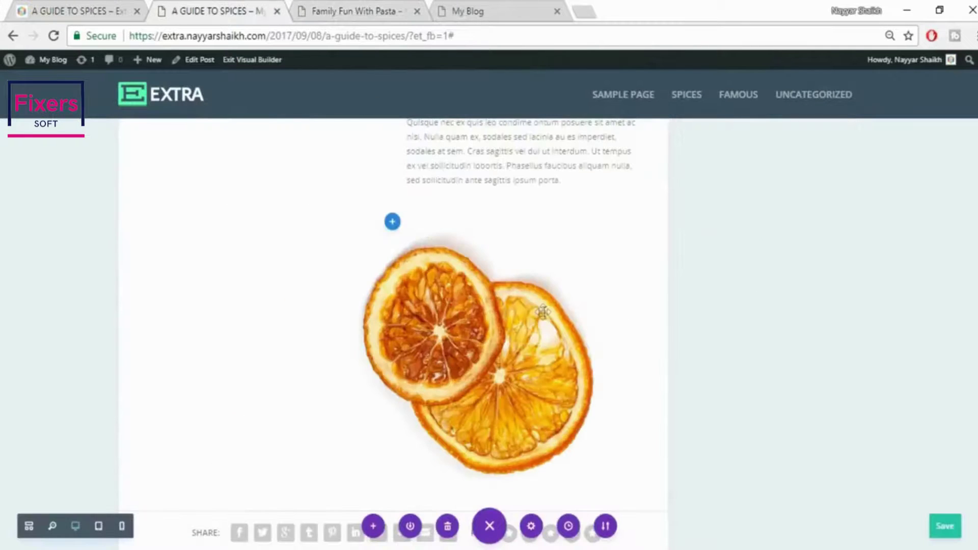
{"action": "scroll", "coordinate": [592, 362], "scroll_direction": "down", "scroll_amount": 6}
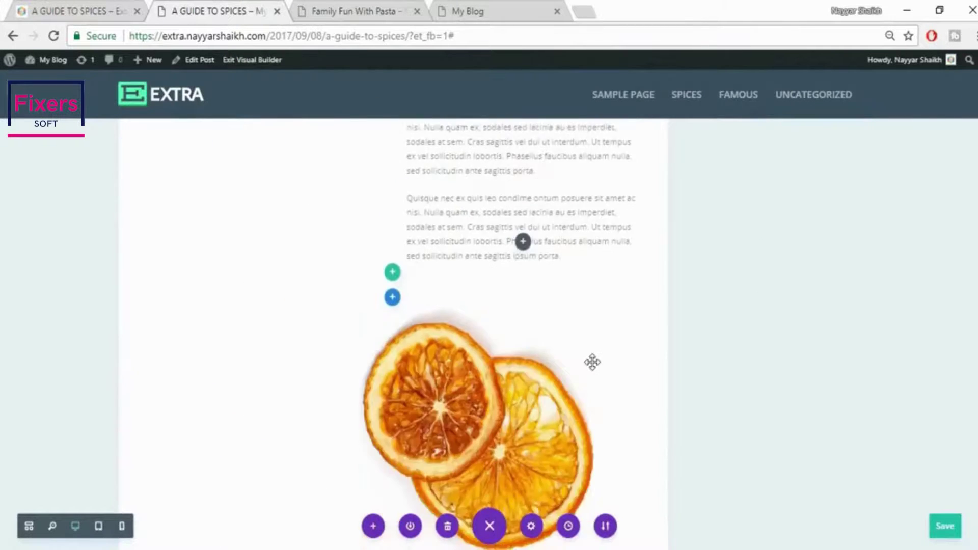
{"action": "scroll", "coordinate": [510, 326], "scroll_direction": "down", "scroll_amount": 4}
{"action": "scroll", "coordinate": [432, 280], "scroll_direction": "up", "scroll_amount": 2}
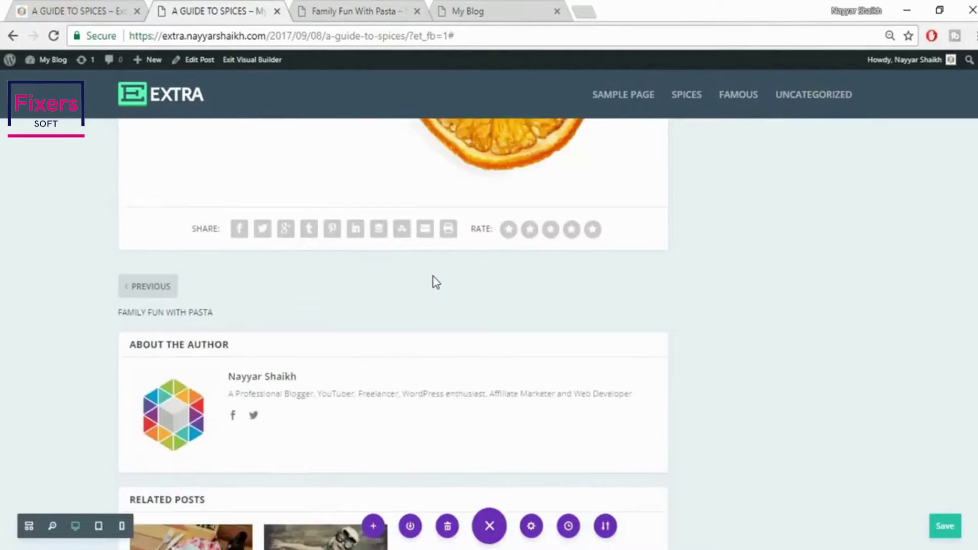
Insert a regular section with a two-column row under the orange image
{"action": "left_click", "coordinate": [392, 283]}
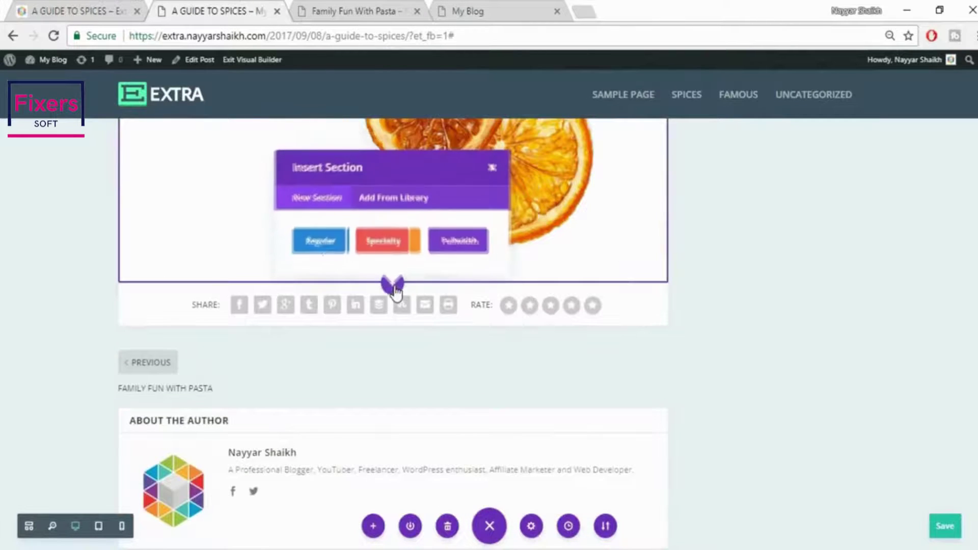
{"action": "left_click", "coordinate": [322, 243]}
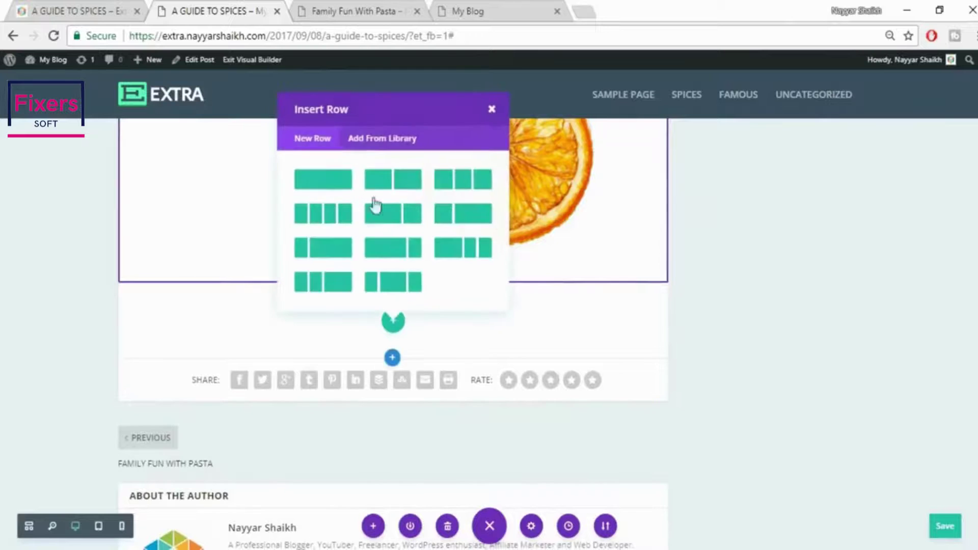
{"action": "left_click", "coordinate": [380, 181]}
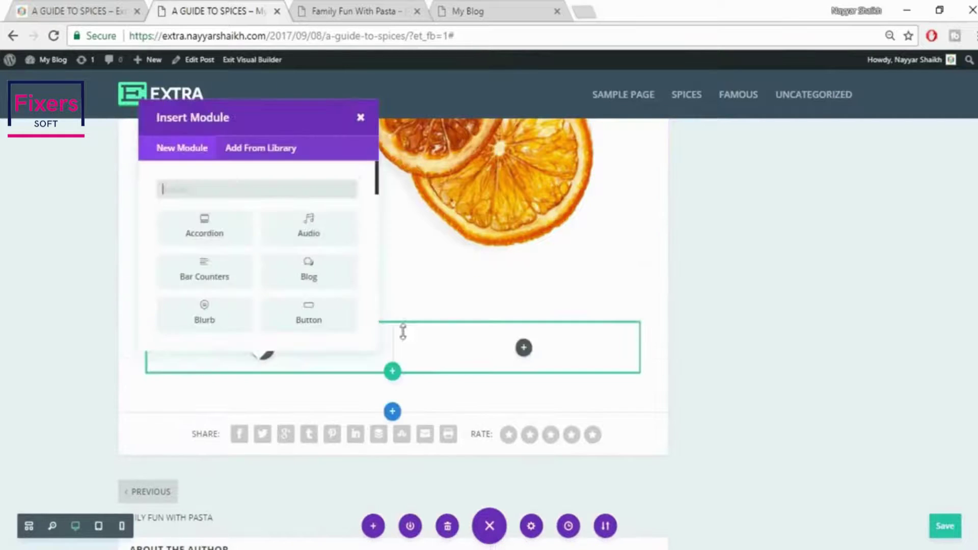
{"action": "left_click", "coordinate": [357, 117]}
Place the Chiles text block into the new row's left column
{"action": "scroll", "coordinate": [775, 389], "scroll_direction": "up", "scroll_amount": 10}
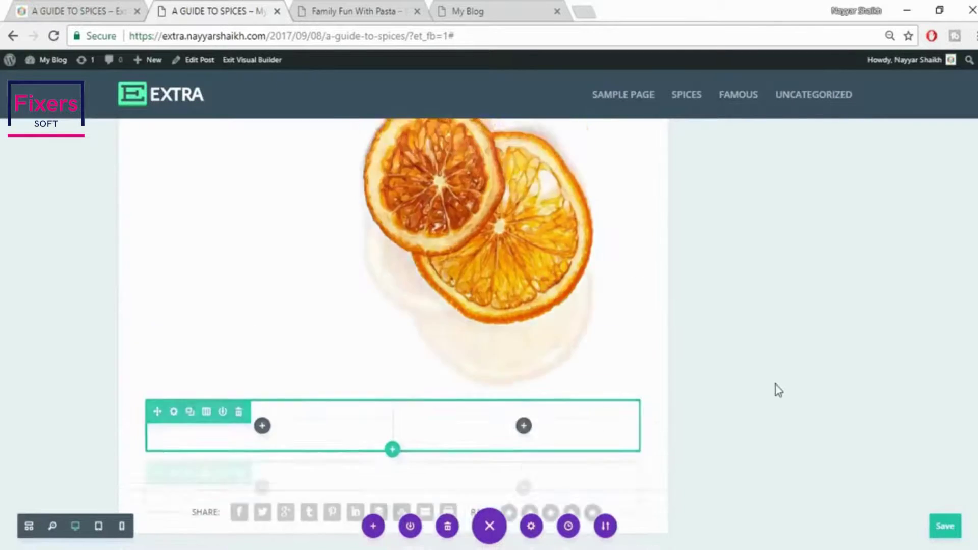
{"action": "mouse_move", "coordinate": [517, 319]}
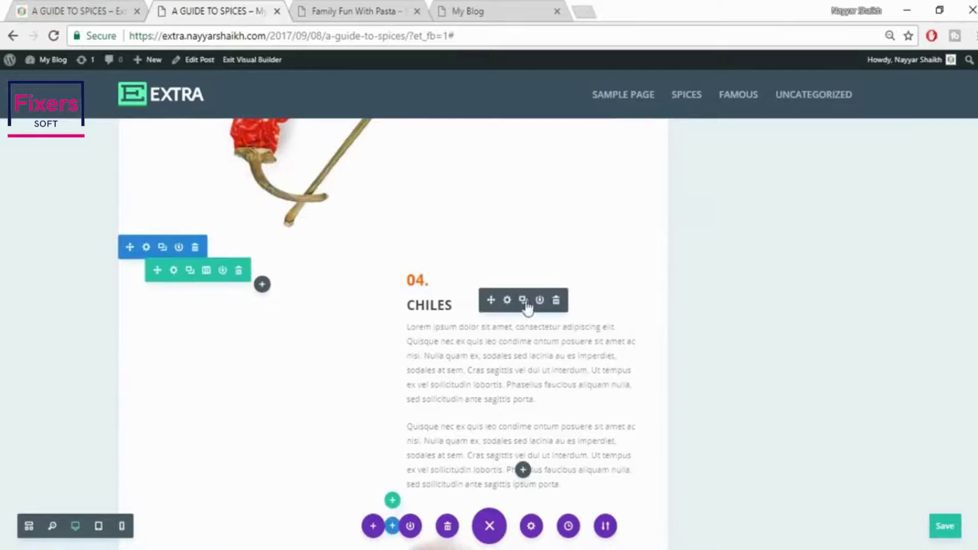
{"action": "scroll", "coordinate": [784, 380], "scroll_direction": "down", "scroll_amount": 2}
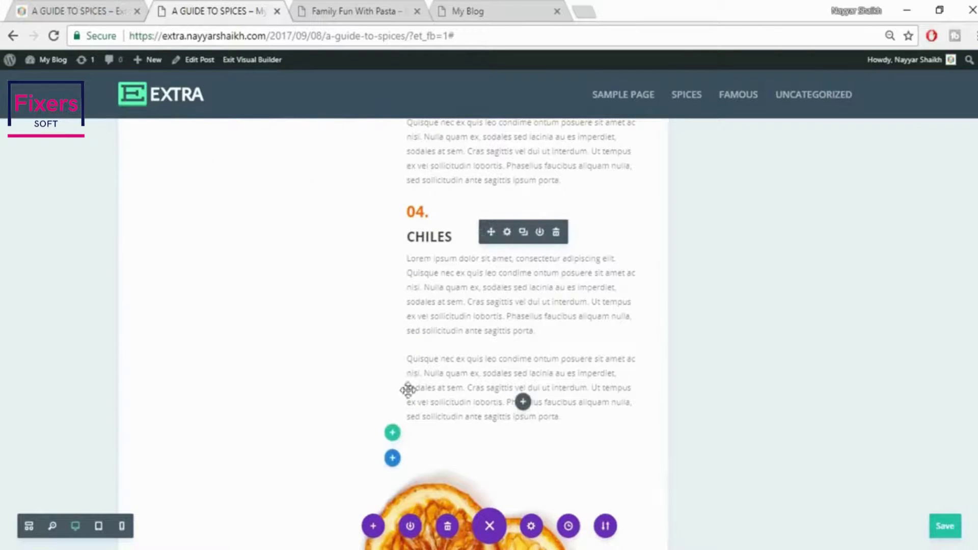
{"action": "scroll", "coordinate": [408, 390], "scroll_direction": "down", "scroll_amount": 5}
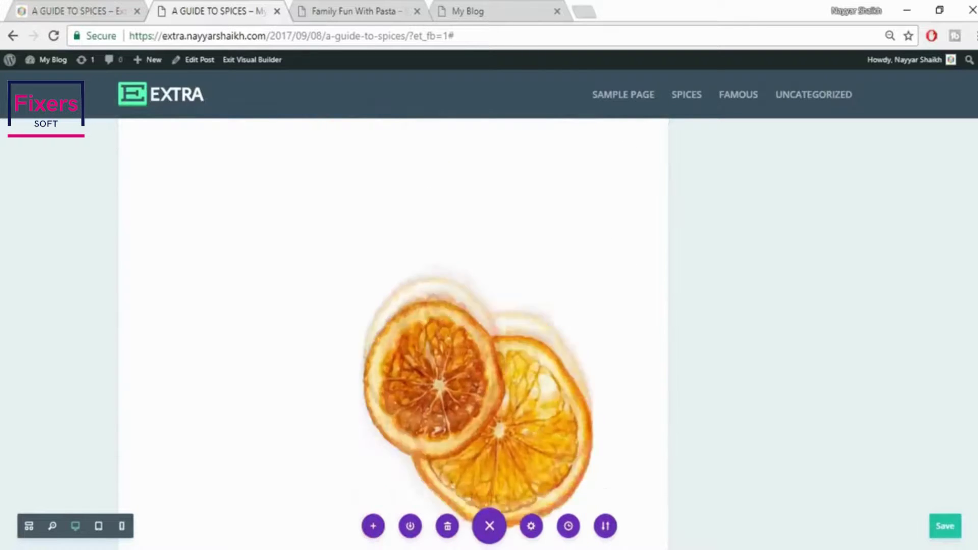
{"action": "scroll", "coordinate": [280, 407], "scroll_direction": "down", "scroll_amount": 4}
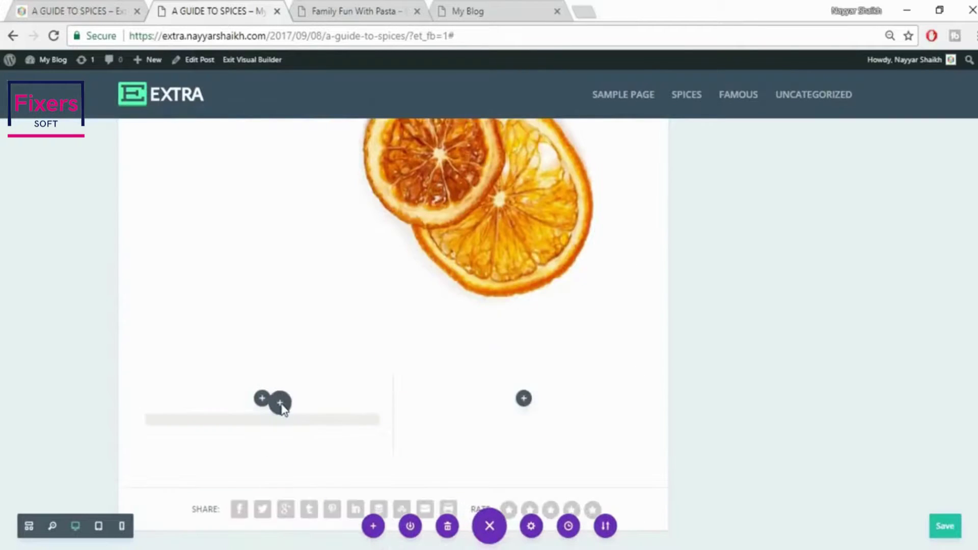
{"action": "left_click_drag", "start_coordinate": [280, 404], "coordinate": [282, 403]}
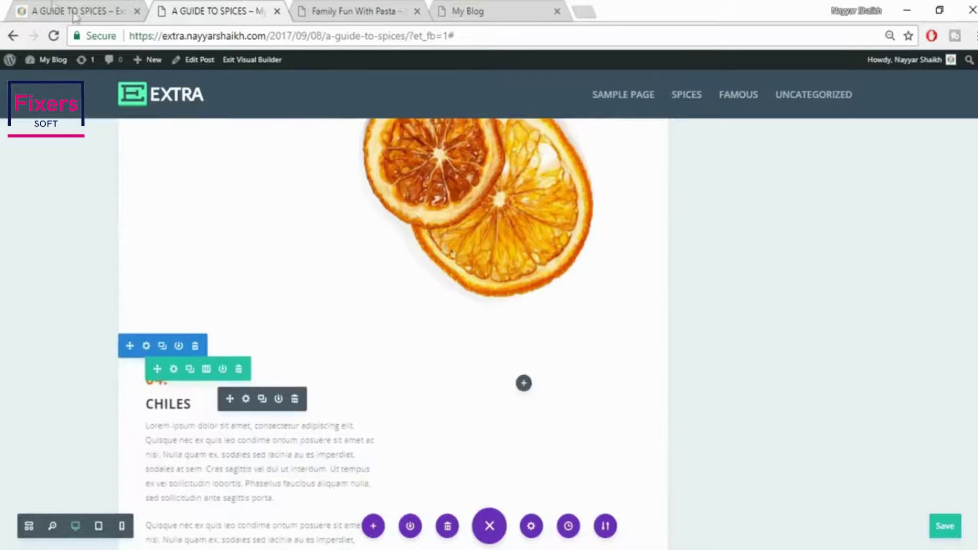
Check the live post's Dried Orange section, then change the copied text to 05. DRIED ORANGE
{"action": "left_click", "coordinate": [52, 7]}
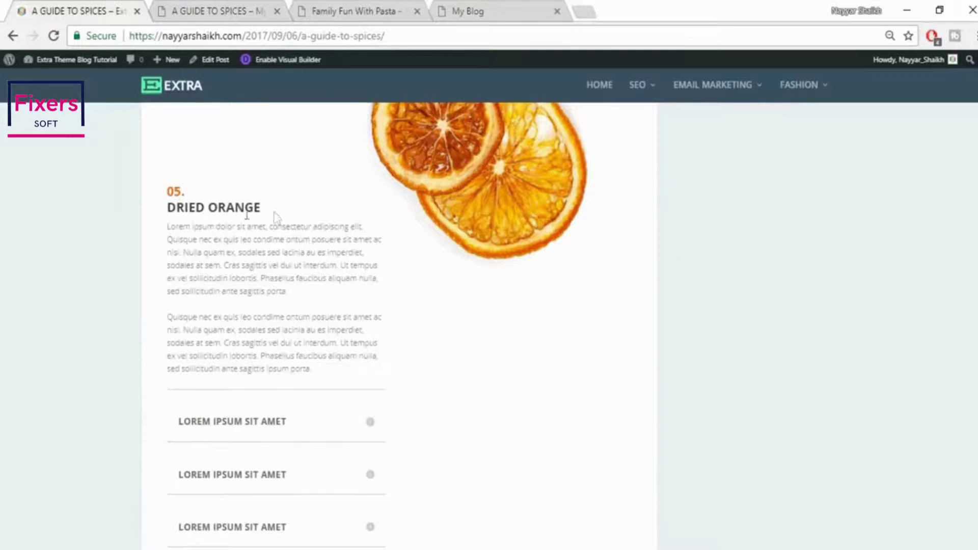
{"action": "mouse_move", "coordinate": [276, 217]}
{"action": "left_mouse_down"}
{"action": "mouse_move", "coordinate": [148, 203]}
{"action": "mouse_move", "coordinate": [266, 213]}
{"action": "left_mouse_up"}
{"action": "left_click", "coordinate": [169, 209]}
{"action": "left_click", "coordinate": [195, 7]}
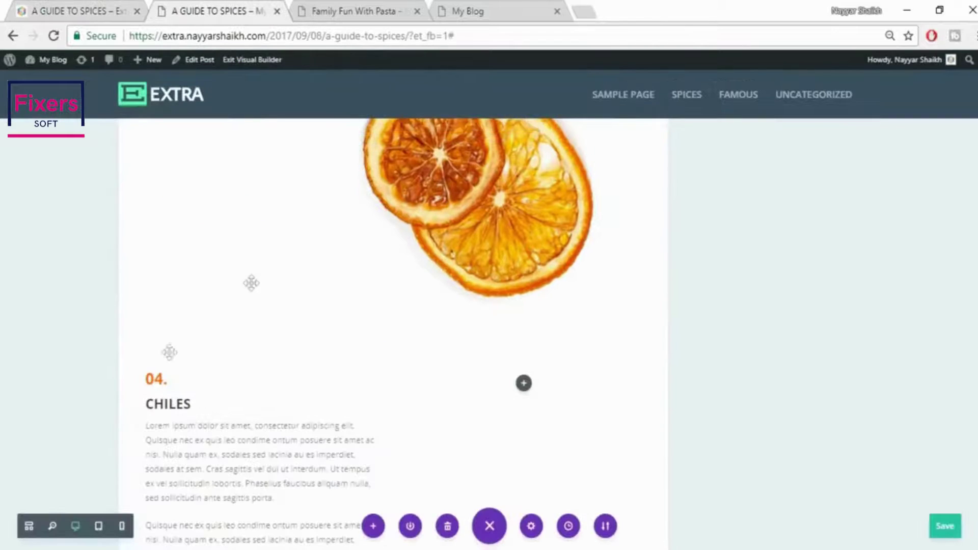
{"action": "mouse_move", "coordinate": [162, 385]}
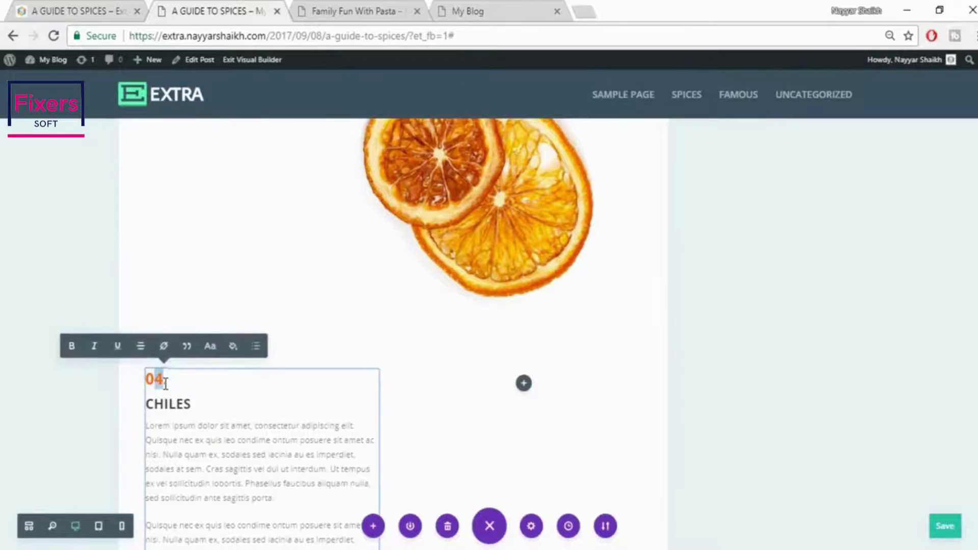
{"action": "type", "text": "5"}
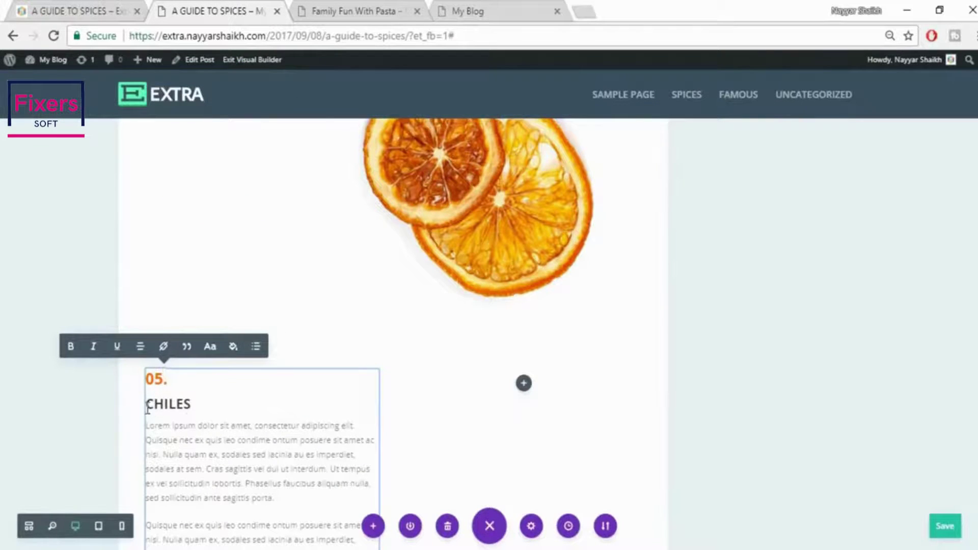
{"action": "left_click_drag", "start_coordinate": [148, 408], "coordinate": [207, 406]}
{"action": "type", "text": "DRIED ORANGE"}
{"action": "scroll", "coordinate": [243, 416], "scroll_direction": "down", "scroll_amount": 3}
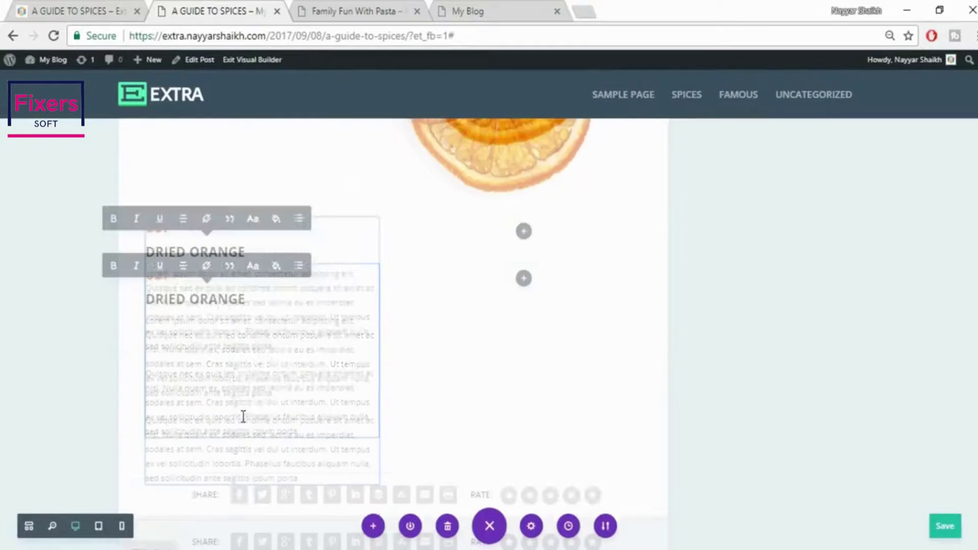
Scroll through the live spices post again for reference
{"action": "left_click", "coordinate": [134, 8]}
{"action": "scroll", "coordinate": [727, 301], "scroll_direction": "down", "scroll_amount": 3}
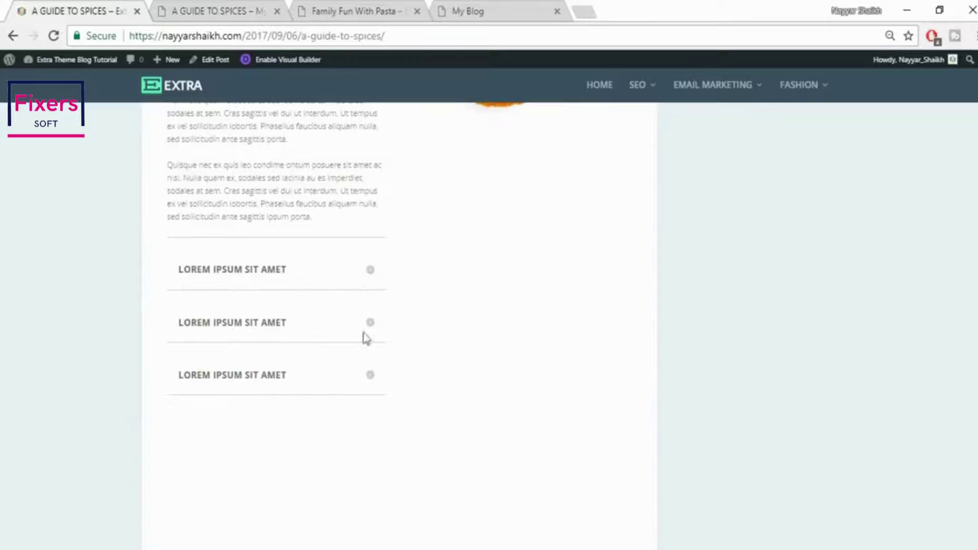
{"action": "scroll", "coordinate": [369, 349], "scroll_direction": "down", "scroll_amount": 4}
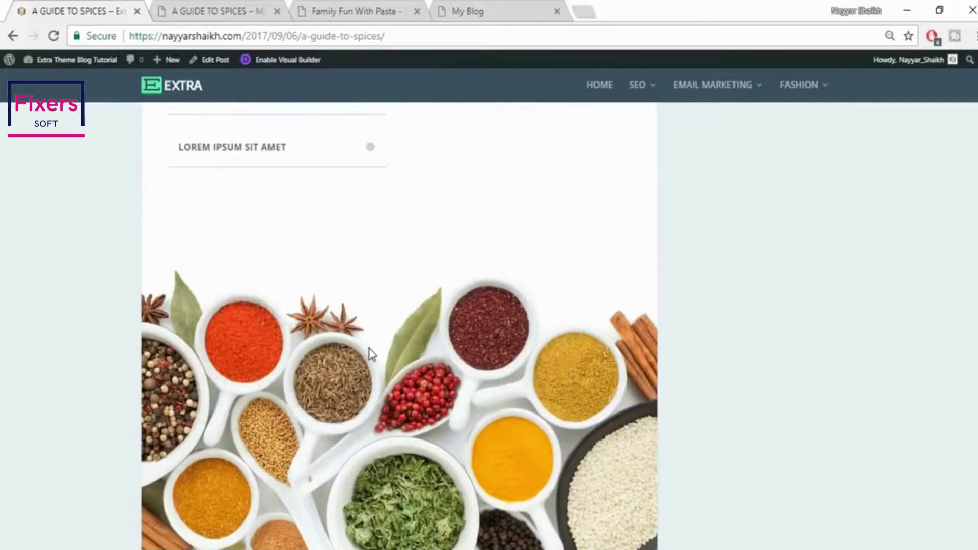
{"action": "scroll", "coordinate": [369, 349], "scroll_direction": "down", "scroll_amount": 2}
Add a full-width section with a Fullwidth Image module below the Dried Orange text
{"action": "left_click", "coordinate": [229, 14]}
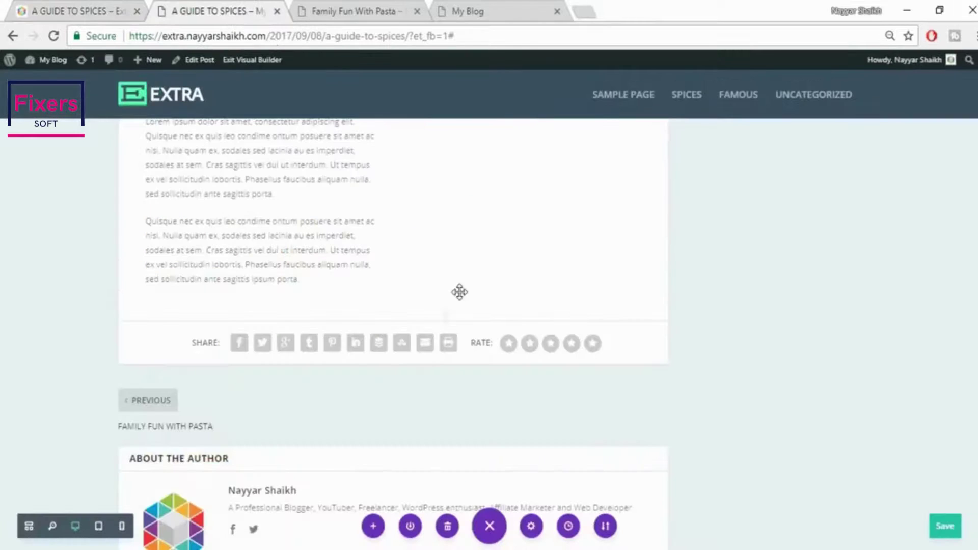
{"action": "left_click", "coordinate": [88, 6]}
{"action": "left_click", "coordinate": [185, 10]}
{"action": "left_click", "coordinate": [392, 323]}
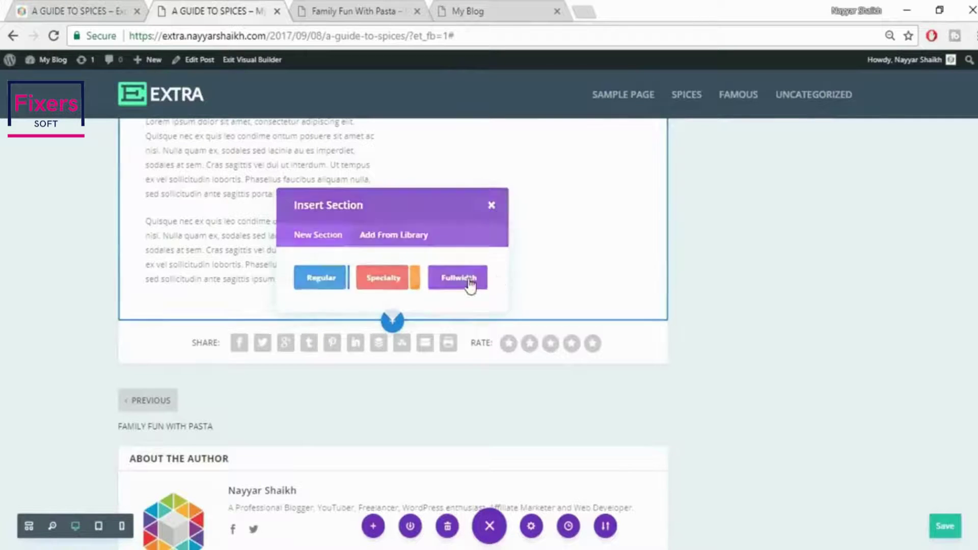
{"action": "left_click", "coordinate": [468, 280]}
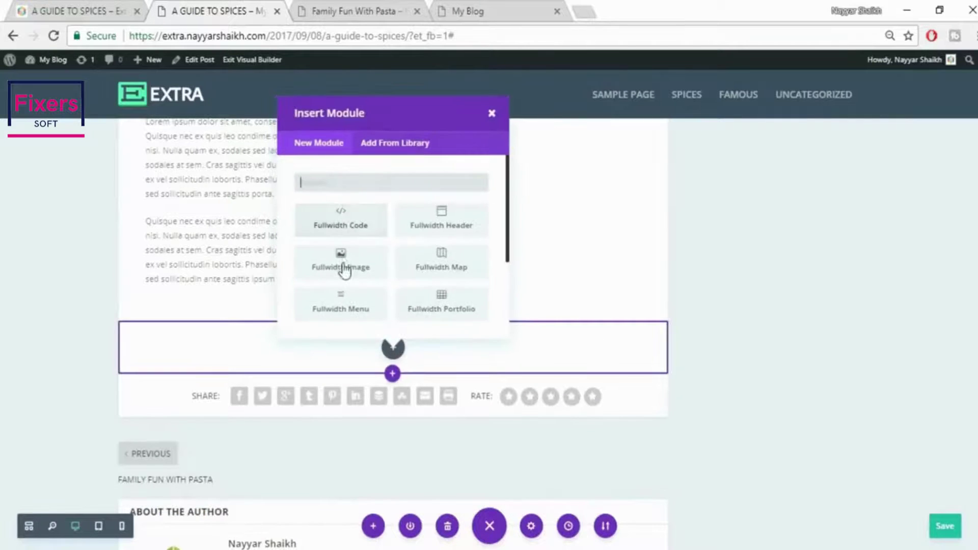
{"action": "left_click", "coordinate": [342, 269]}
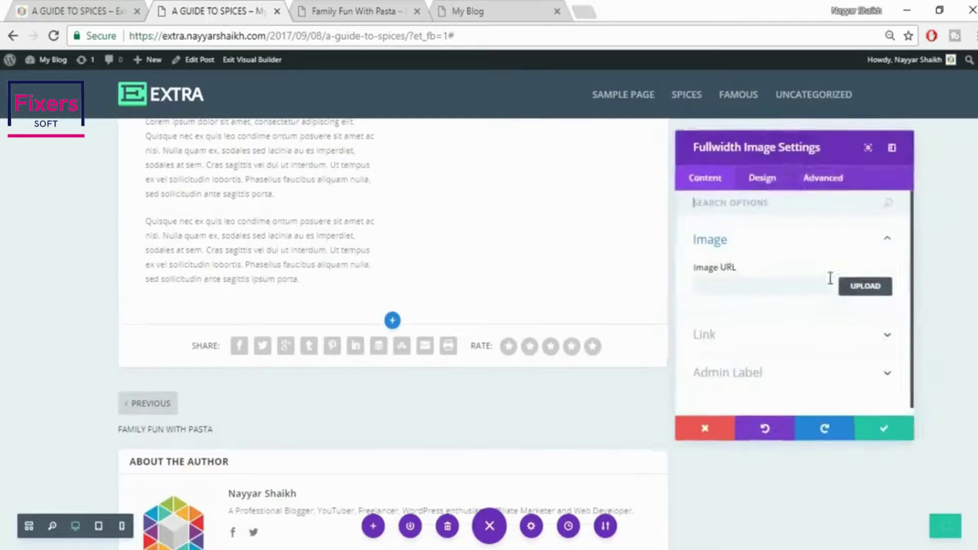
Upload the 073 spice bowls image into the module and save its settings
{"action": "left_click", "coordinate": [849, 287]}
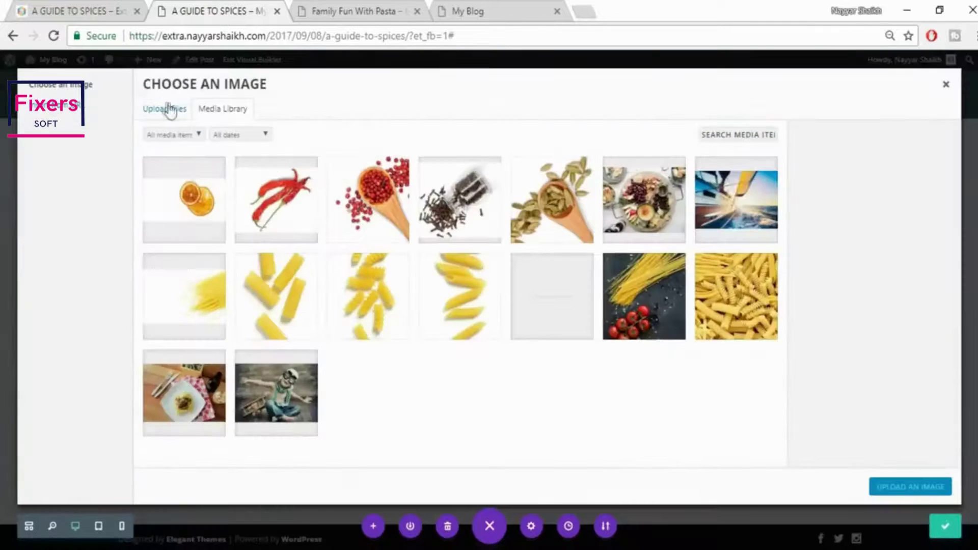
{"action": "left_click", "coordinate": [168, 109]}
{"action": "left_click", "coordinate": [536, 301]}
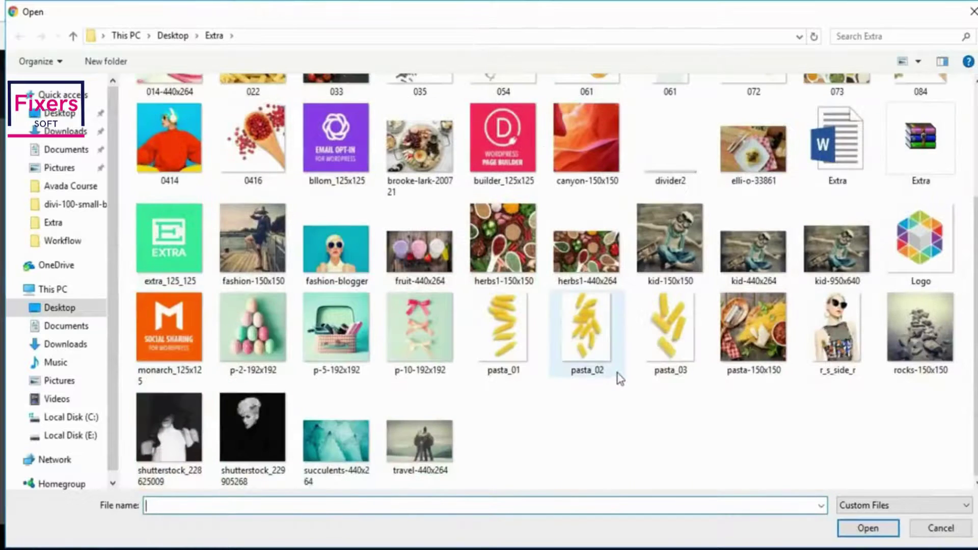
{"action": "scroll", "coordinate": [619, 378], "scroll_direction": "up", "scroll_amount": 3}
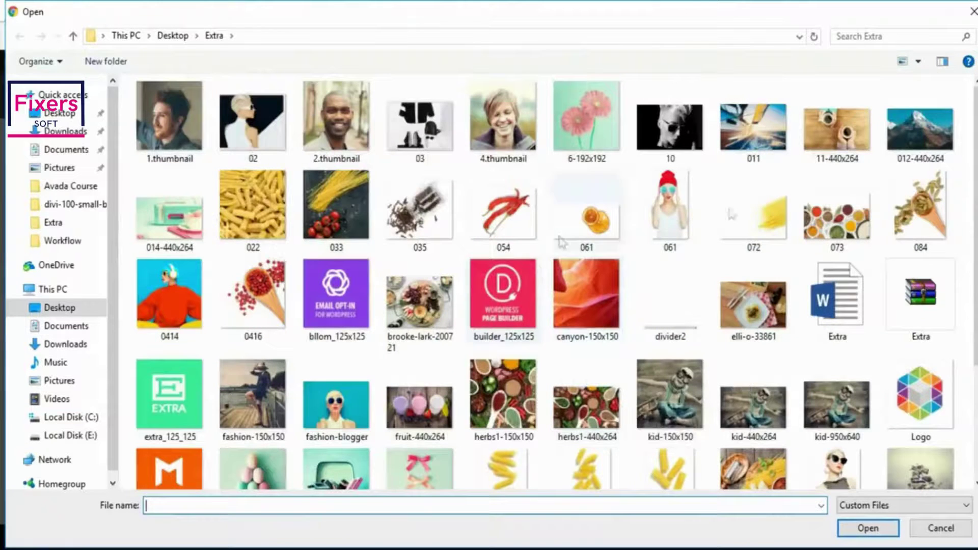
{"action": "left_click", "coordinate": [865, 225]}
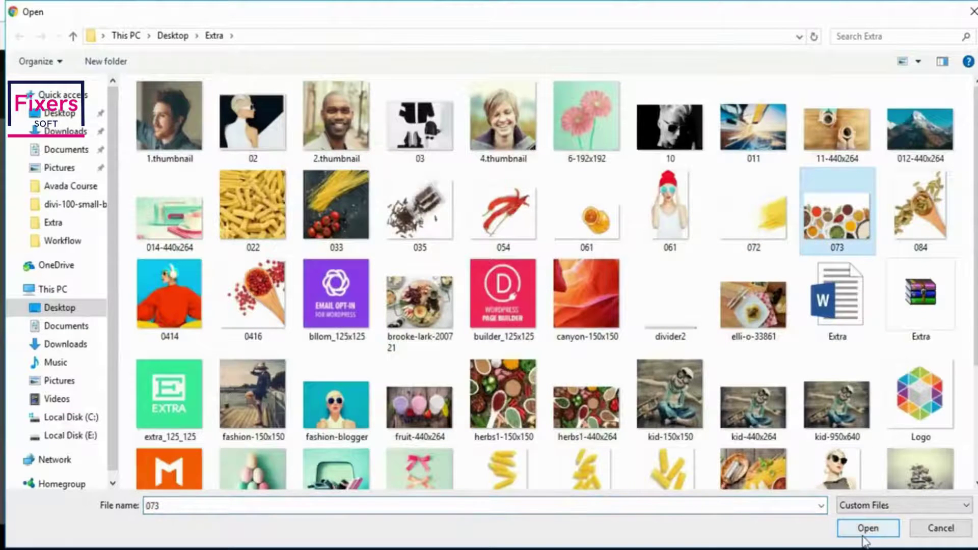
{"action": "left_click", "coordinate": [867, 530]}
{"action": "left_click", "coordinate": [891, 489]}
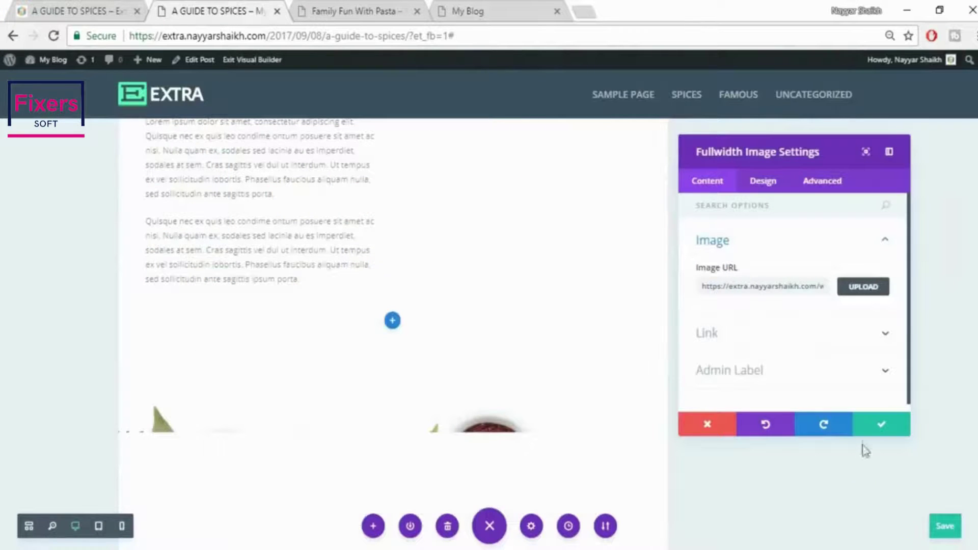
{"action": "left_click", "coordinate": [864, 431]}
Scroll through the page to review the new spice bowls banner
{"action": "scroll", "coordinate": [392, 315], "scroll_direction": "down", "scroll_amount": 5}
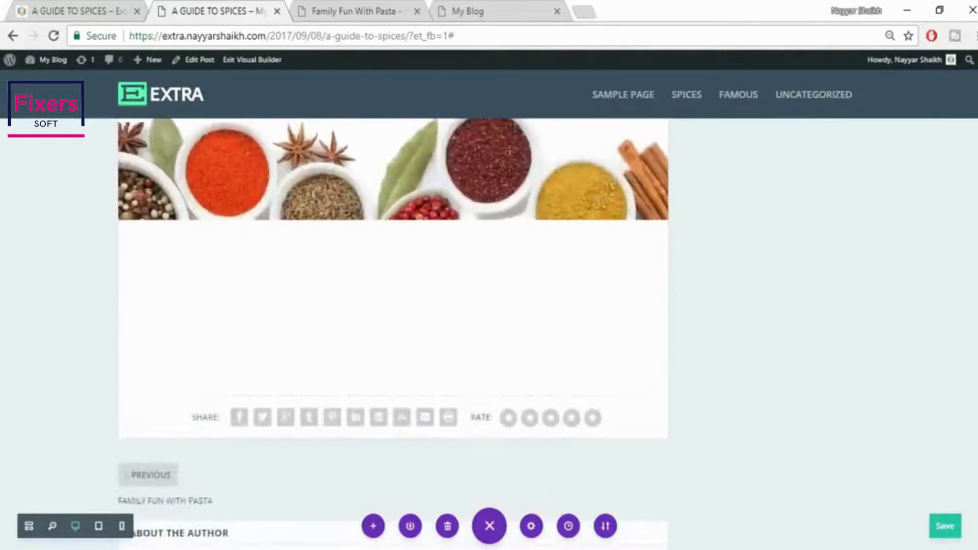
{"action": "scroll", "coordinate": [392, 316], "scroll_direction": "down", "scroll_amount": 1}
{"action": "scroll", "coordinate": [392, 316], "scroll_direction": "up", "scroll_amount": 15}
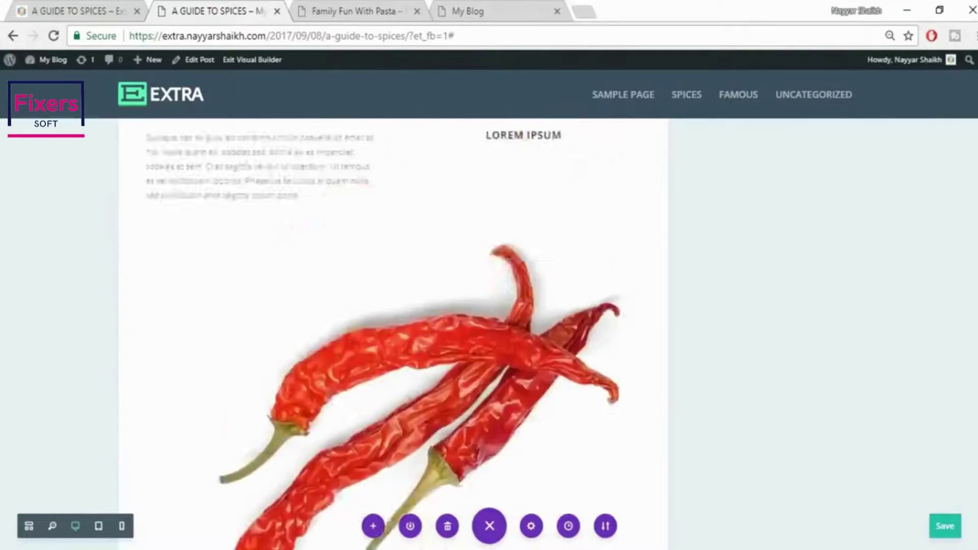
{"action": "scroll", "coordinate": [392, 316], "scroll_direction": "up", "scroll_amount": 15}
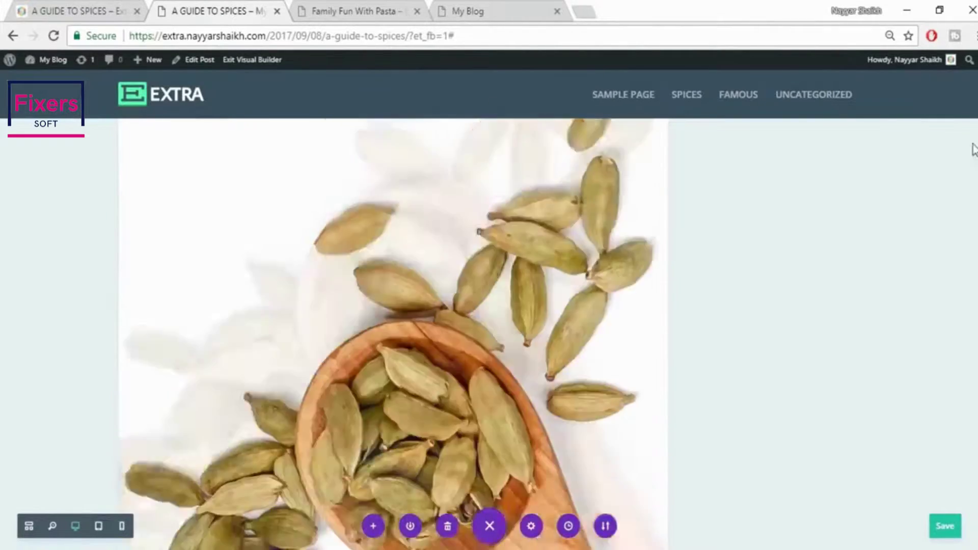
{"action": "scroll", "coordinate": [973, 149], "scroll_direction": "up", "scroll_amount": 5}
{"action": "scroll", "coordinate": [953, 320], "scroll_direction": "up", "scroll_amount": 5}
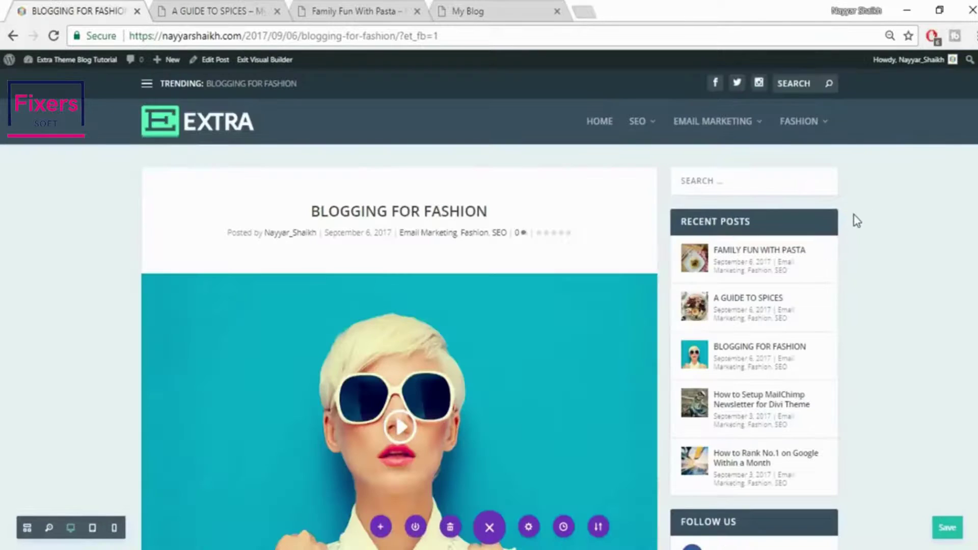
Browse the Blogging for Fashion and Family Fun With Pasta posts
{"action": "scroll", "coordinate": [400, 326], "scroll_direction": "down", "scroll_amount": 20}
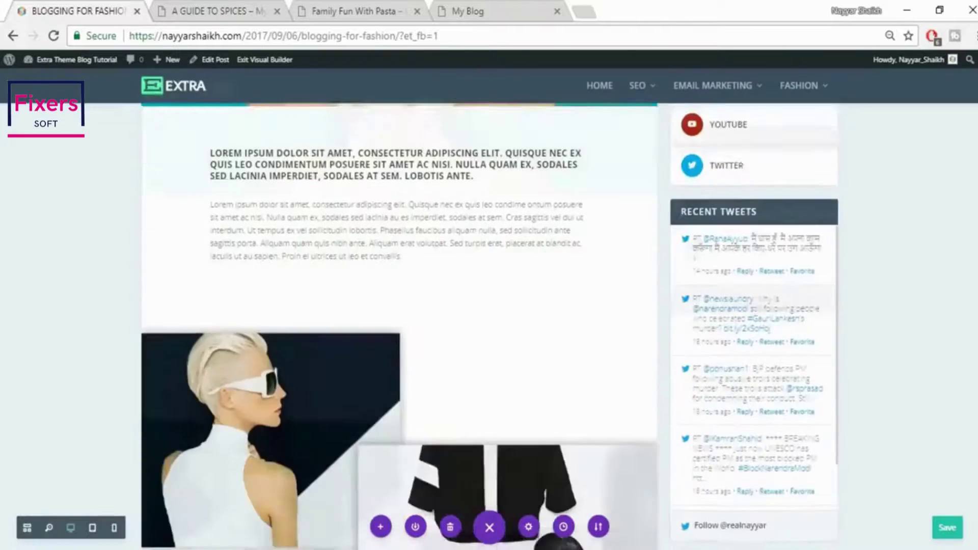
{"action": "scroll", "coordinate": [399, 326], "scroll_direction": "down", "scroll_amount": 20}
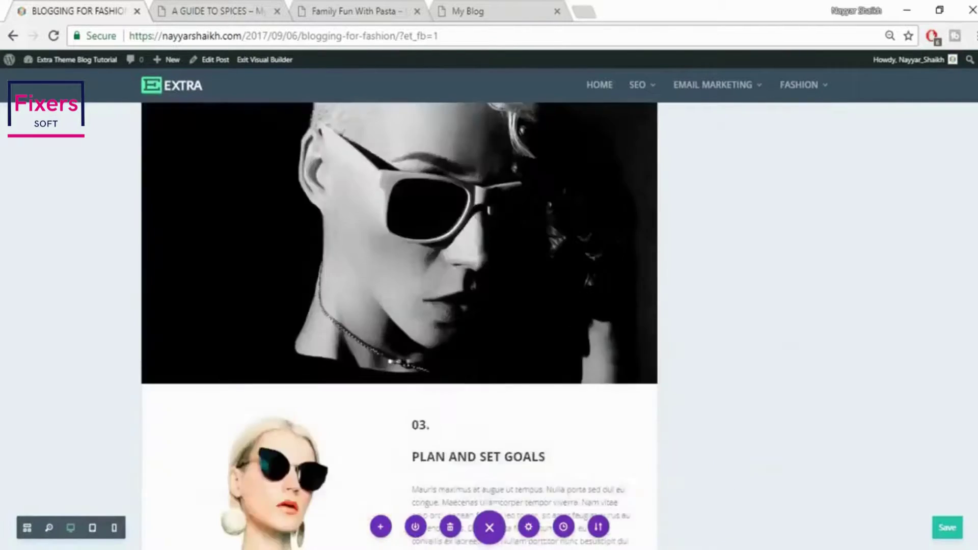
{"action": "scroll", "coordinate": [400, 326], "scroll_direction": "up", "scroll_amount": 20}
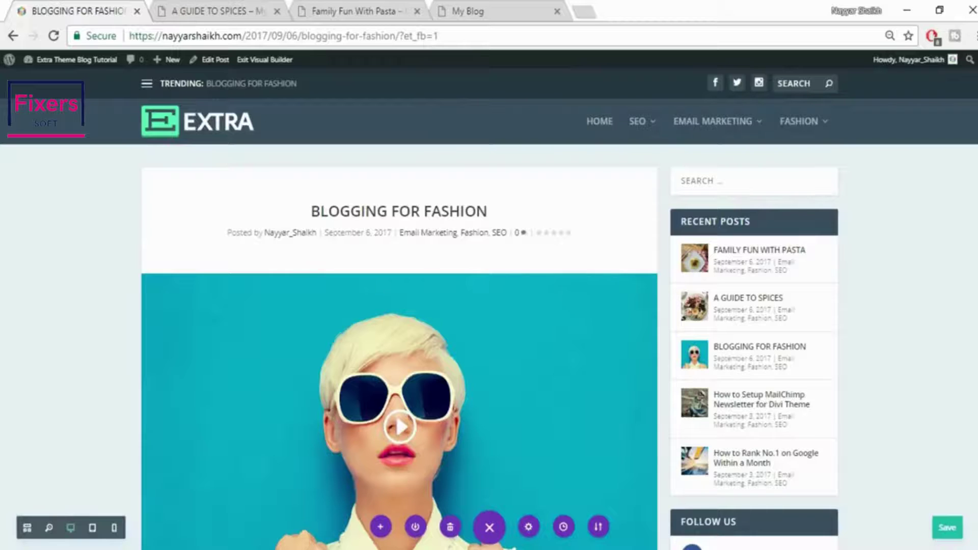
{"action": "left_click", "coordinate": [341, 1]}
{"action": "scroll", "coordinate": [552, 347], "scroll_direction": "up", "scroll_amount": 10}
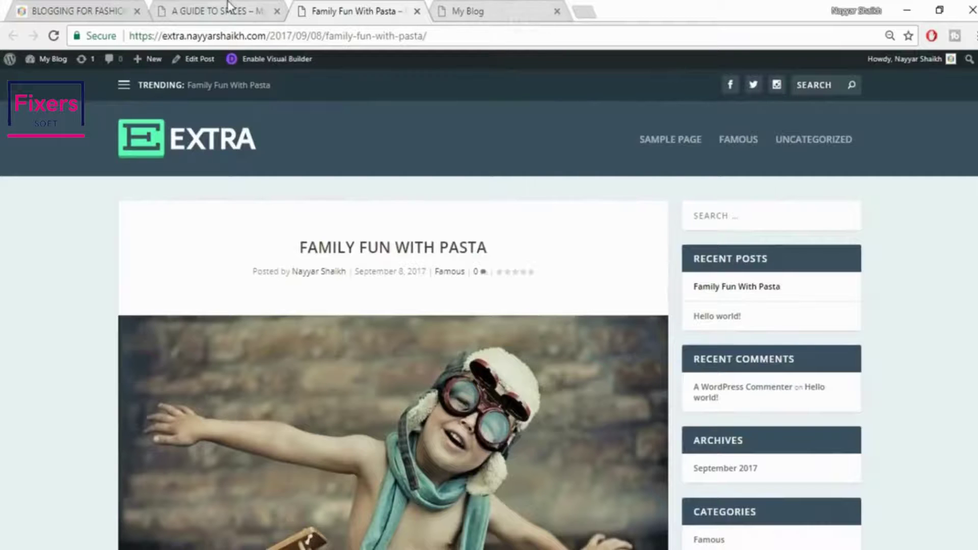
Return to the spices post and start a new blank post from the New menu
{"action": "left_click", "coordinate": [224, 11]}
{"action": "mouse_move", "coordinate": [157, 73]}
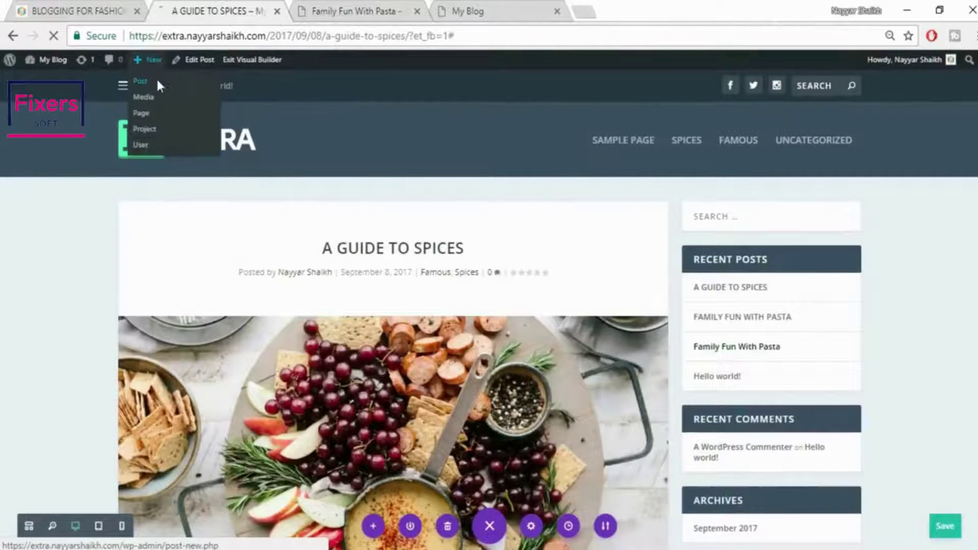
{"action": "left_click", "coordinate": [156, 81]}
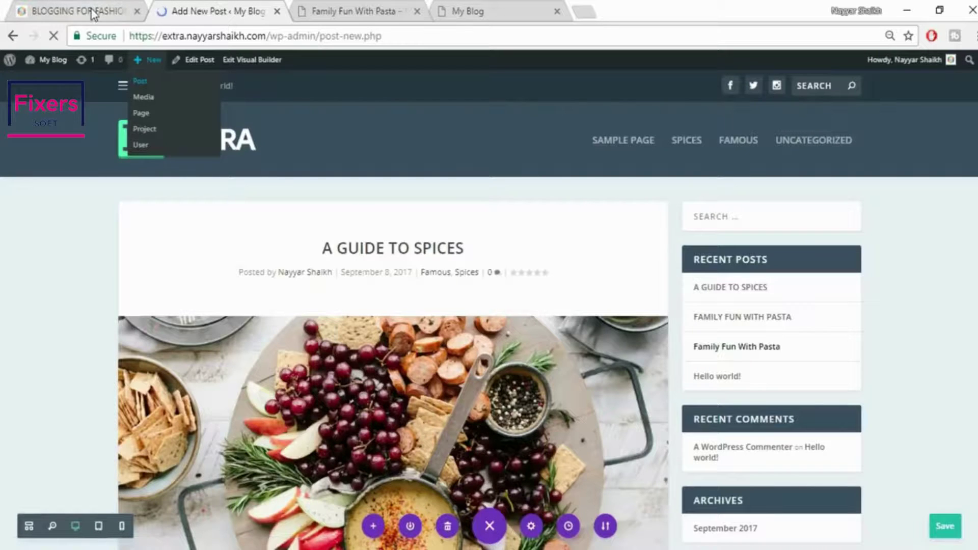
Copy the title BLOGGING FOR FASHION from the fashion post into the new post's title
{"action": "left_click", "coordinate": [84, 11]}
{"action": "left_click_drag", "start_coordinate": [312, 211], "coordinate": [531, 209]}
{"action": "key", "text": "ctrl+c"}
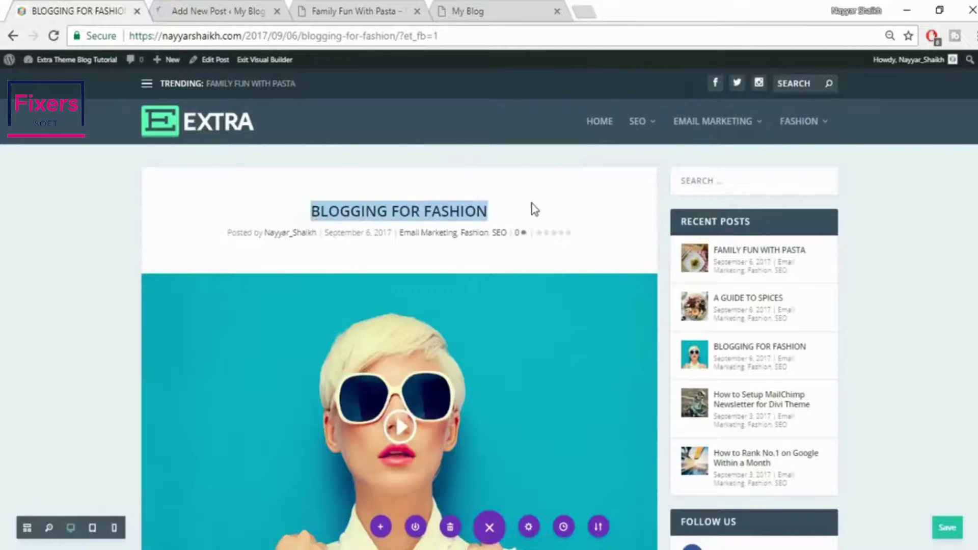
{"action": "left_click", "coordinate": [212, 11]}
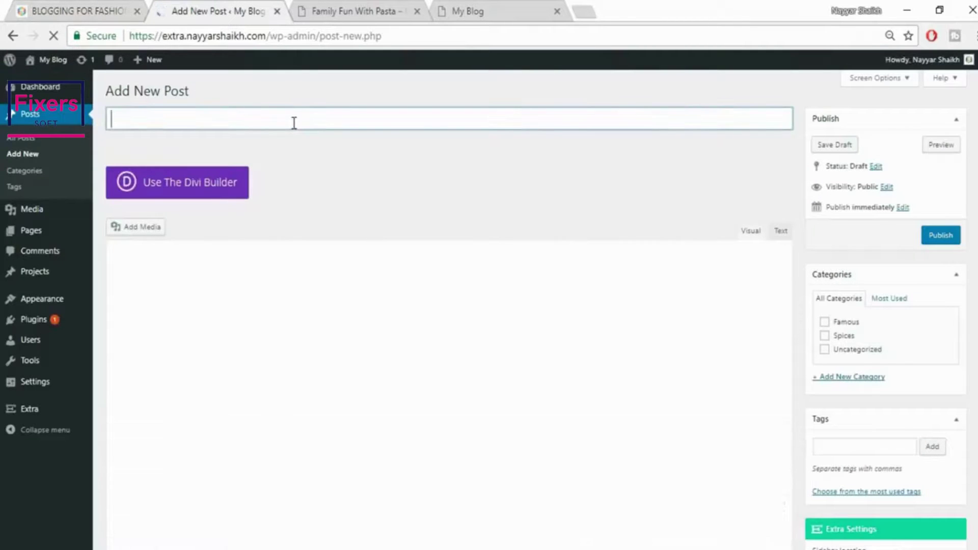
{"action": "key", "text": "ctrl+v"}
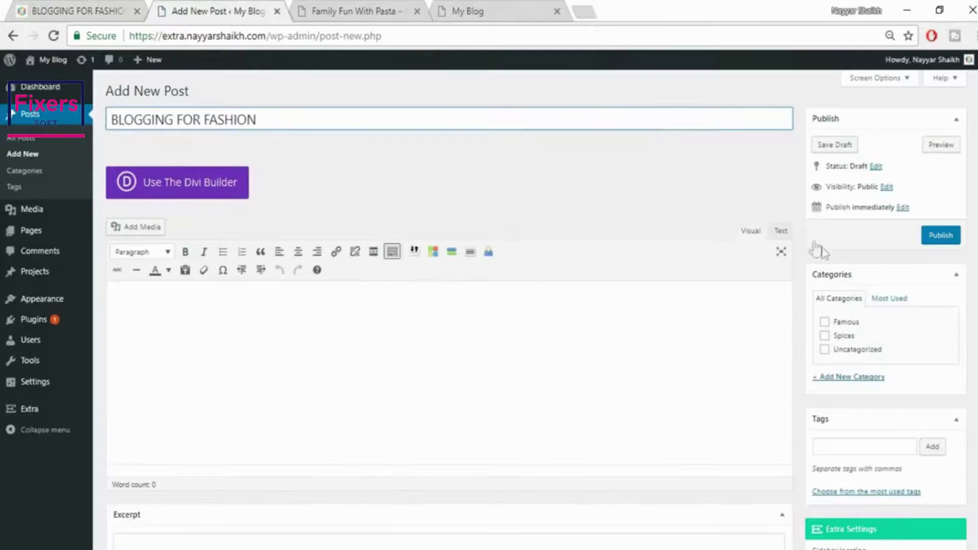
Tick Spices and create a new Fashion category for the post
{"action": "scroll", "coordinate": [815, 256], "scroll_direction": "down", "scroll_amount": 2}
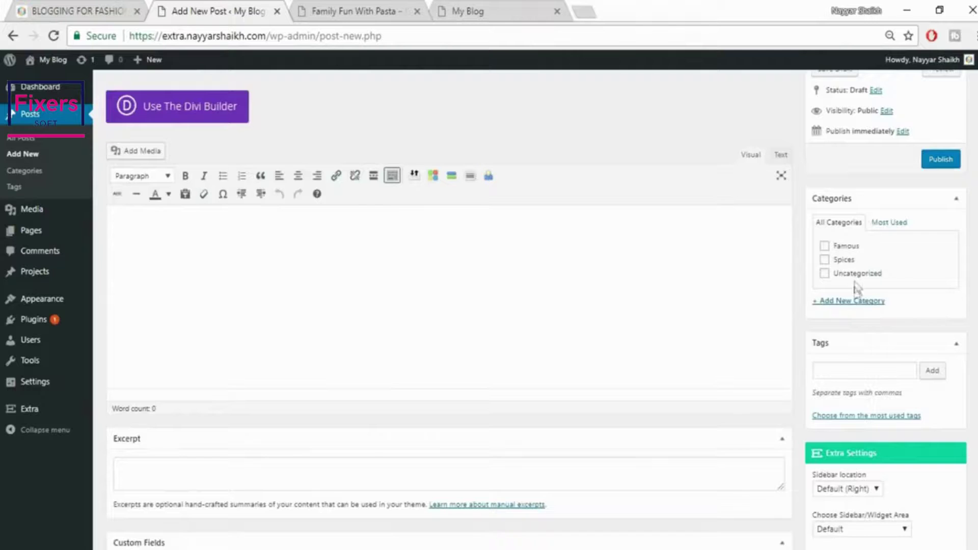
{"action": "left_click", "coordinate": [856, 302]}
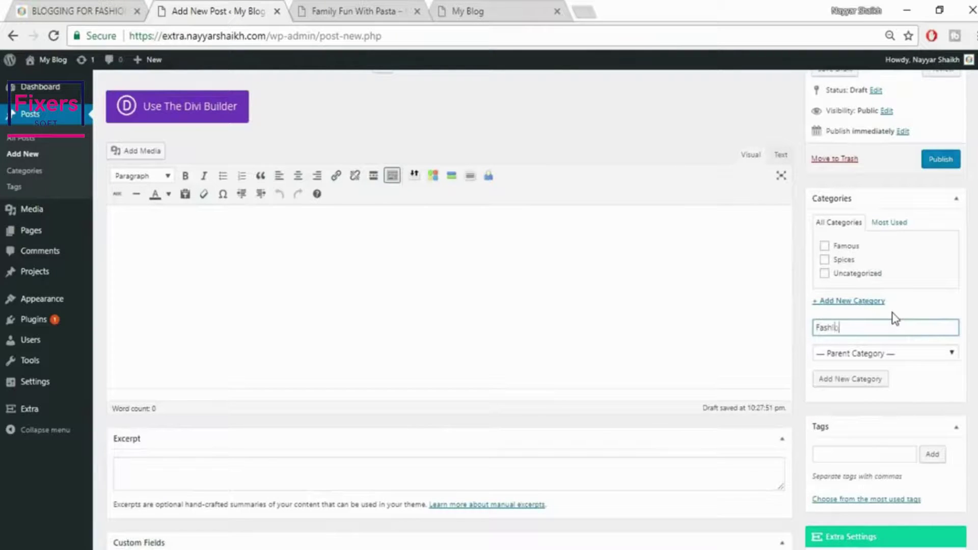
{"action": "type", "text": "Fashion"}
{"action": "left_click", "coordinate": [849, 261]}
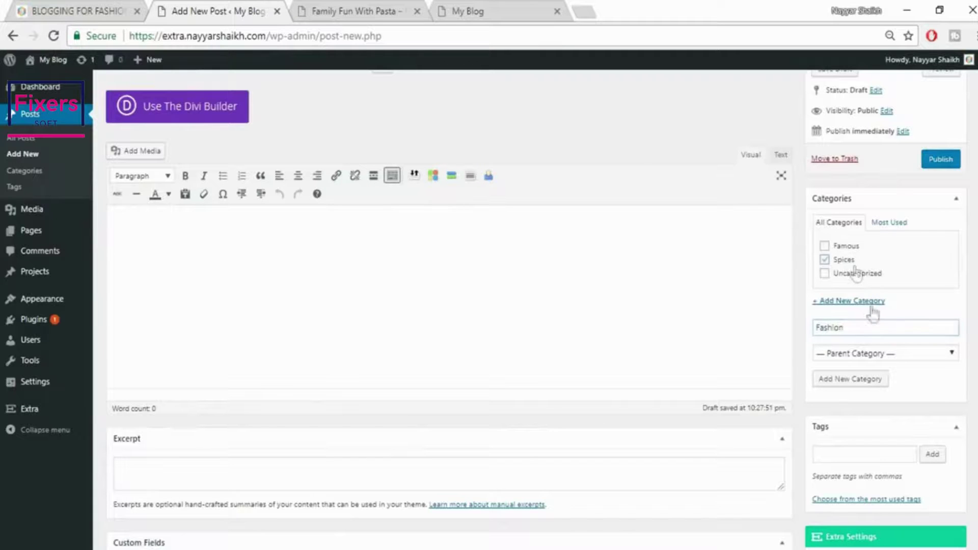
{"action": "left_click", "coordinate": [859, 382]}
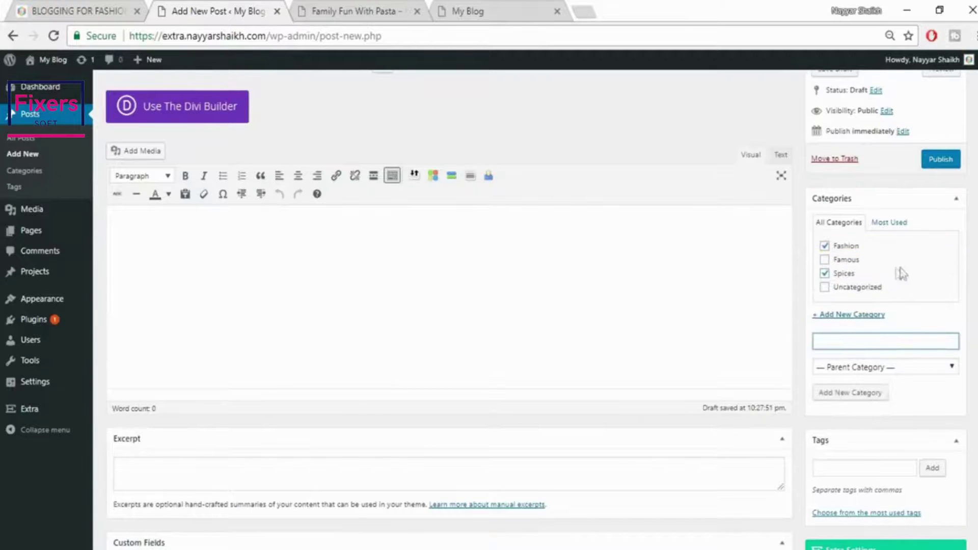
{"action": "scroll", "coordinate": [841, 275], "scroll_direction": "down", "scroll_amount": 6}
{"action": "scroll", "coordinate": [448, 305], "scroll_direction": "down", "scroll_amount": 4}
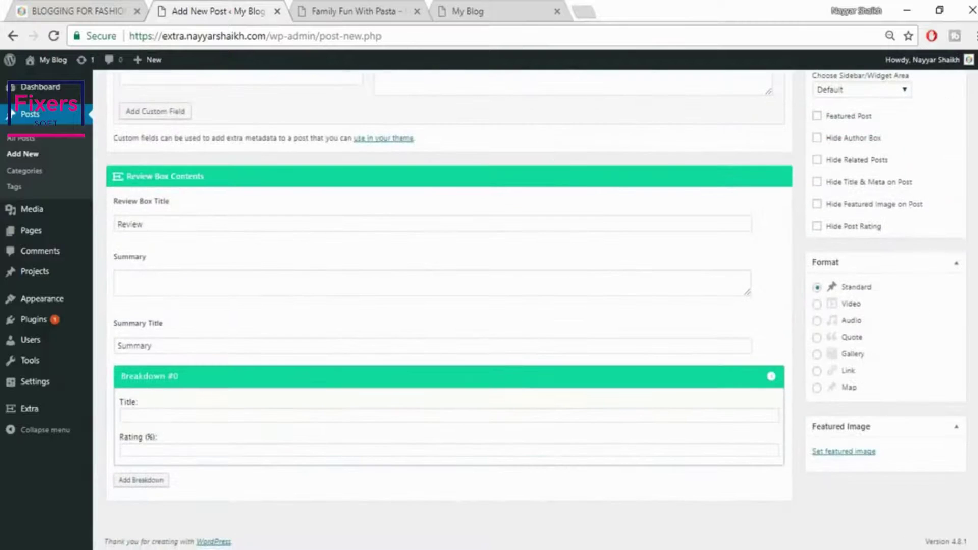
Upload fashion-blogger.jpg and set it as the post's featured image
{"action": "left_click", "coordinate": [852, 452]}
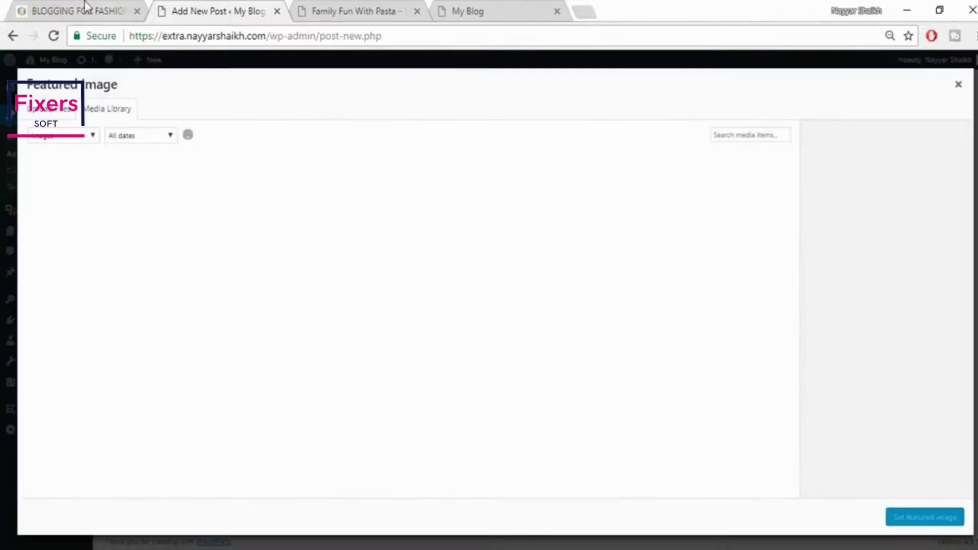
{"action": "left_click", "coordinate": [84, 7]}
{"action": "scroll", "coordinate": [408, 388], "scroll_direction": "down", "scroll_amount": 4}
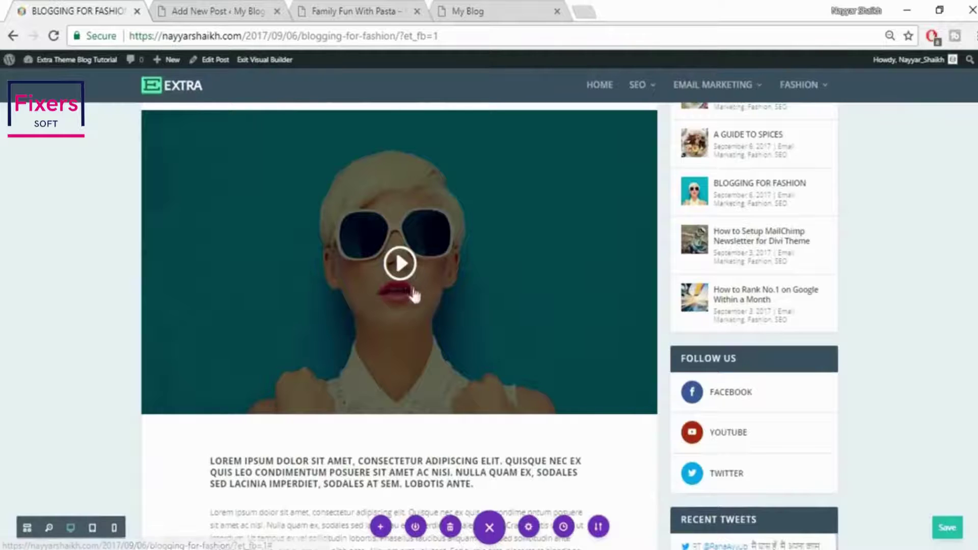
{"action": "left_click", "coordinate": [170, 21]}
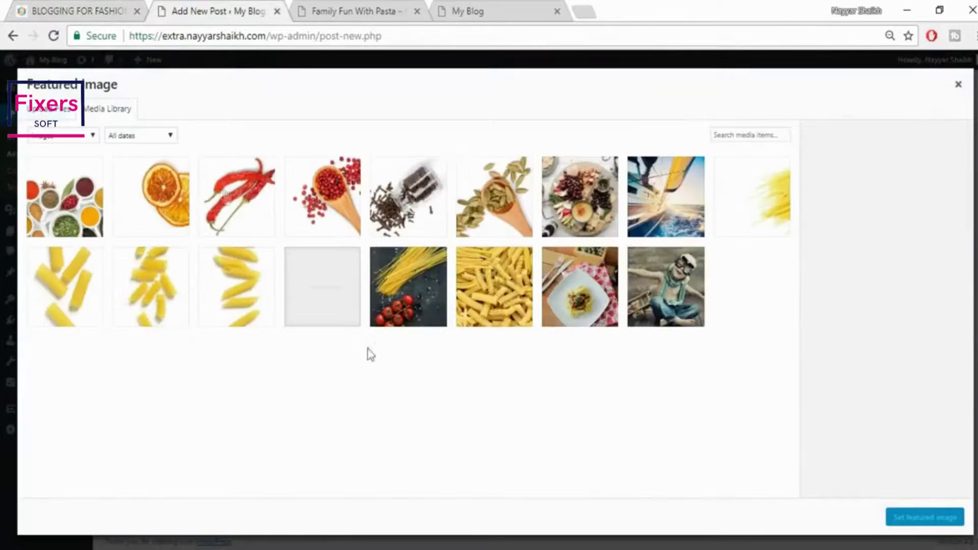
{"action": "left_click", "coordinate": [54, 113]}
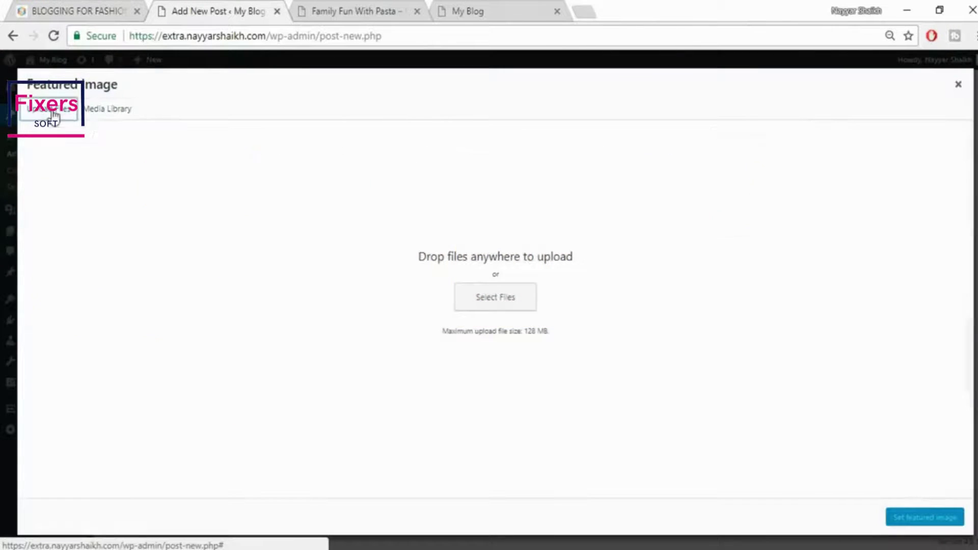
{"action": "left_click", "coordinate": [497, 303]}
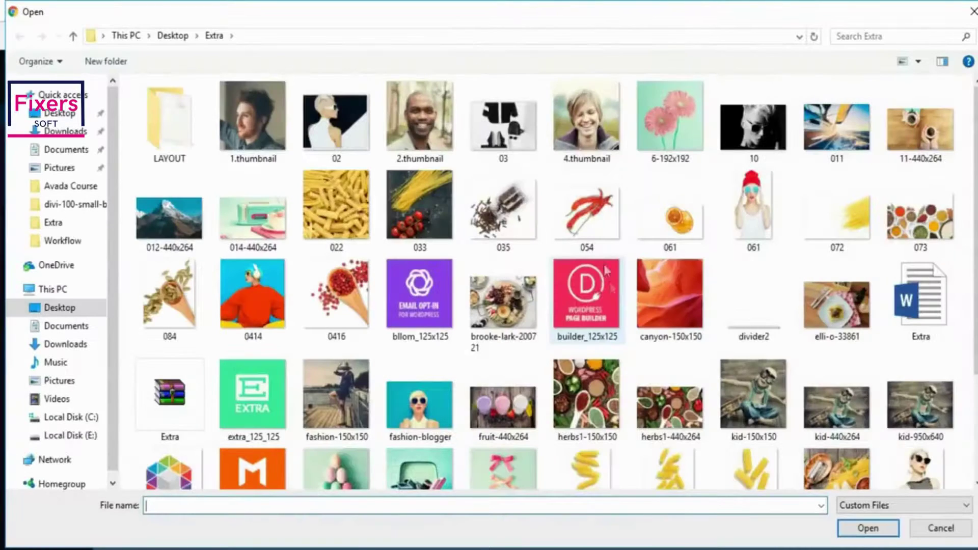
{"action": "scroll", "coordinate": [411, 265], "scroll_direction": "down", "scroll_amount": 3}
{"action": "left_click", "coordinate": [412, 265]}
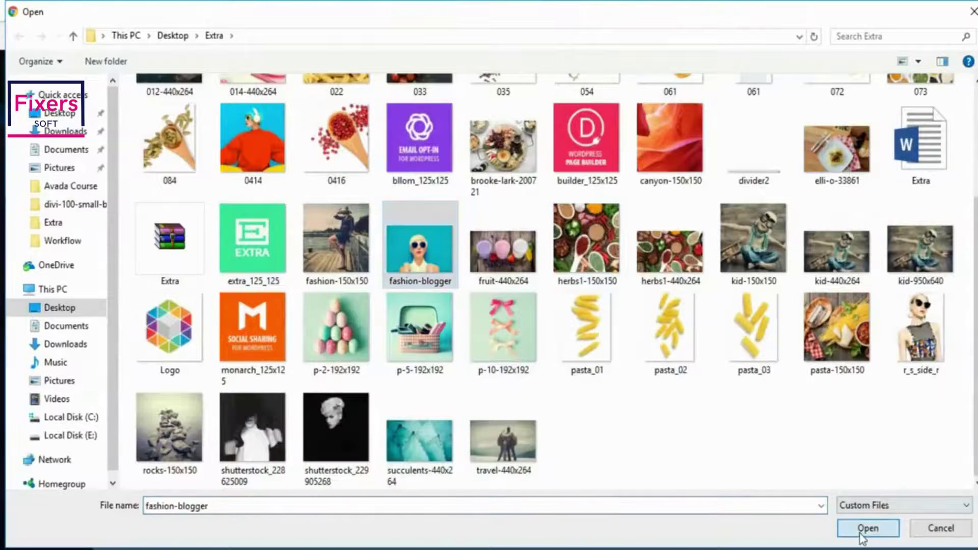
{"action": "left_click", "coordinate": [866, 528]}
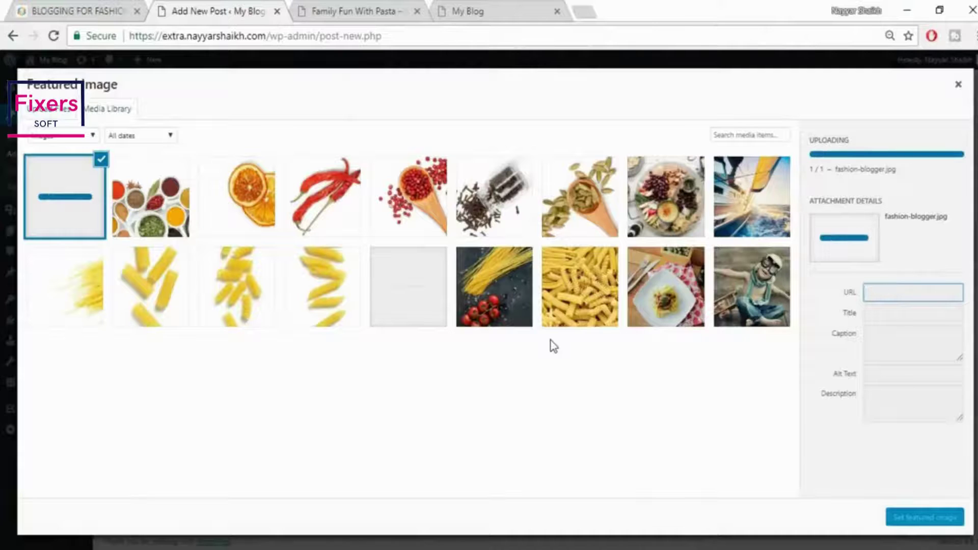
{"action": "left_click", "coordinate": [906, 520]}
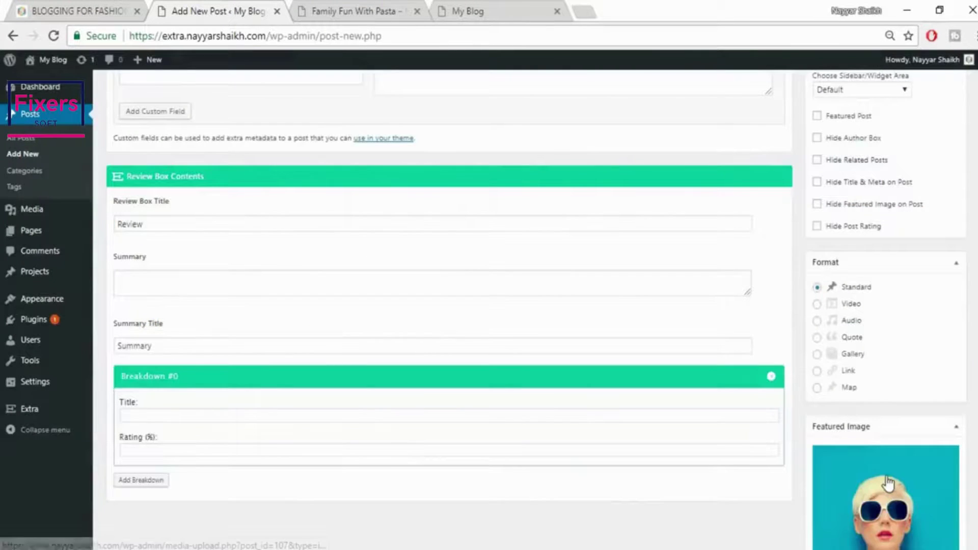
Switch the post format to Video and select the Video URL field
{"action": "scroll", "coordinate": [894, 457], "scroll_direction": "up", "scroll_amount": 3}
{"action": "scroll", "coordinate": [866, 379], "scroll_direction": "down", "scroll_amount": 2}
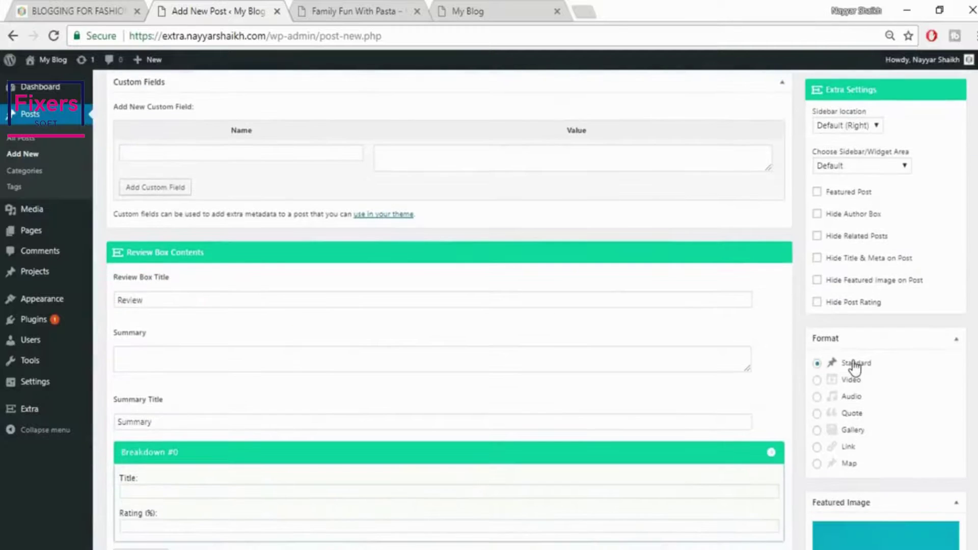
{"action": "left_click", "coordinate": [833, 381]}
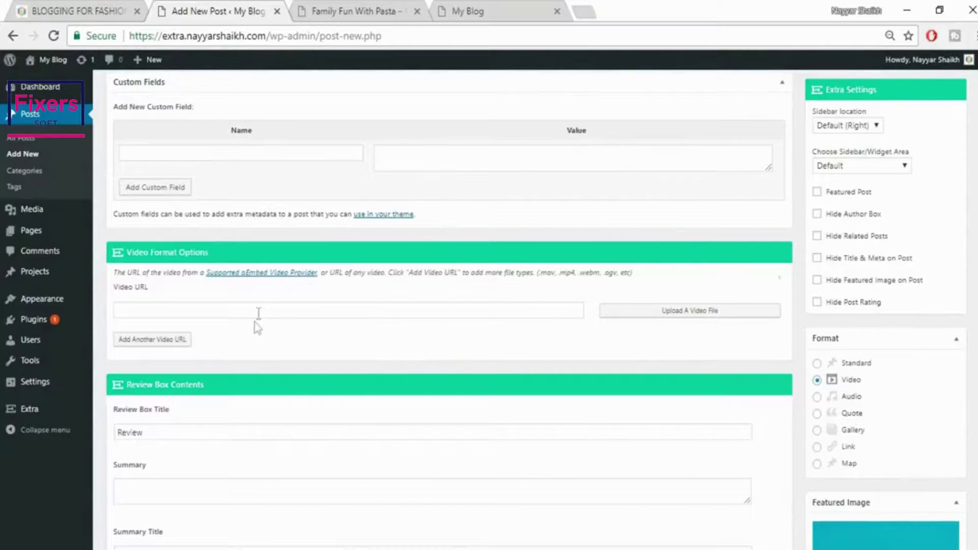
{"action": "left_click", "coordinate": [259, 312]}
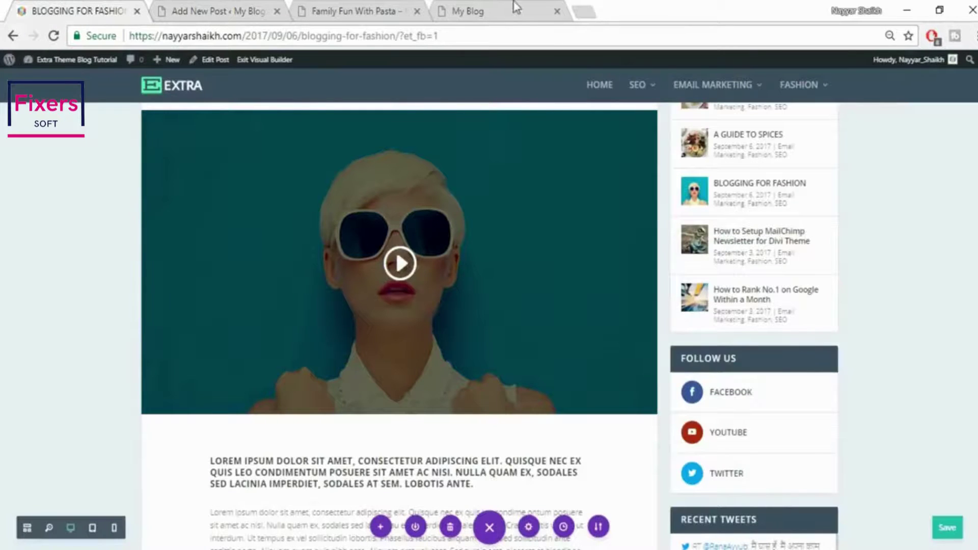
{"action": "left_click", "coordinate": [583, 11]}
Copy the link to the WooCommerce Checkout Settings tutorial from the YouTube channel's uploads
{"action": "type", "text": "youtube.com/nayyarshaikh"}
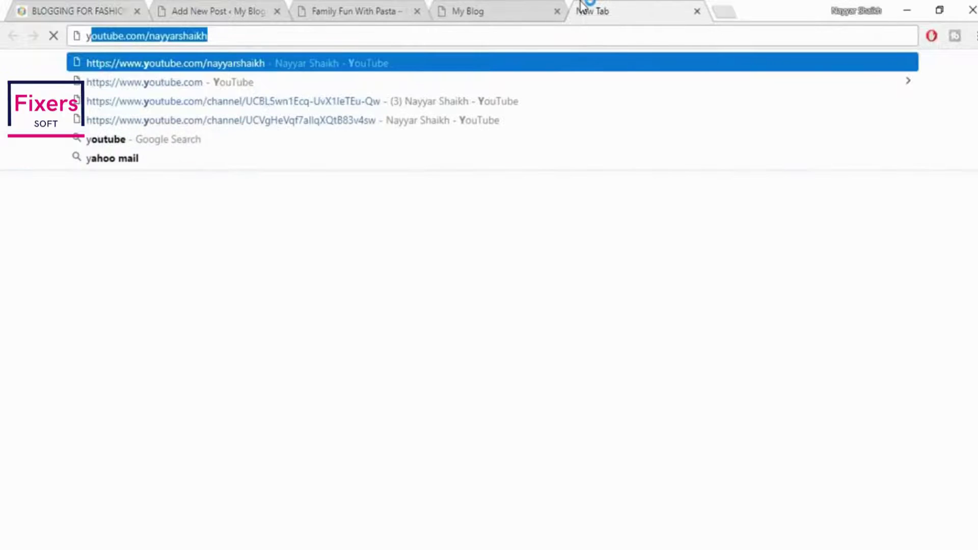
{"action": "key", "text": "Return"}
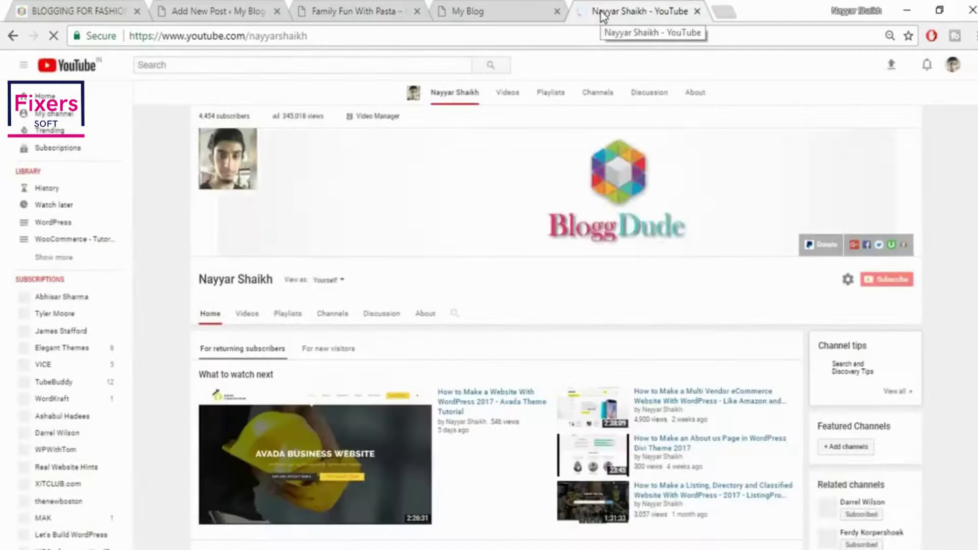
{"action": "scroll", "coordinate": [924, 100], "scroll_direction": "down", "scroll_amount": 7}
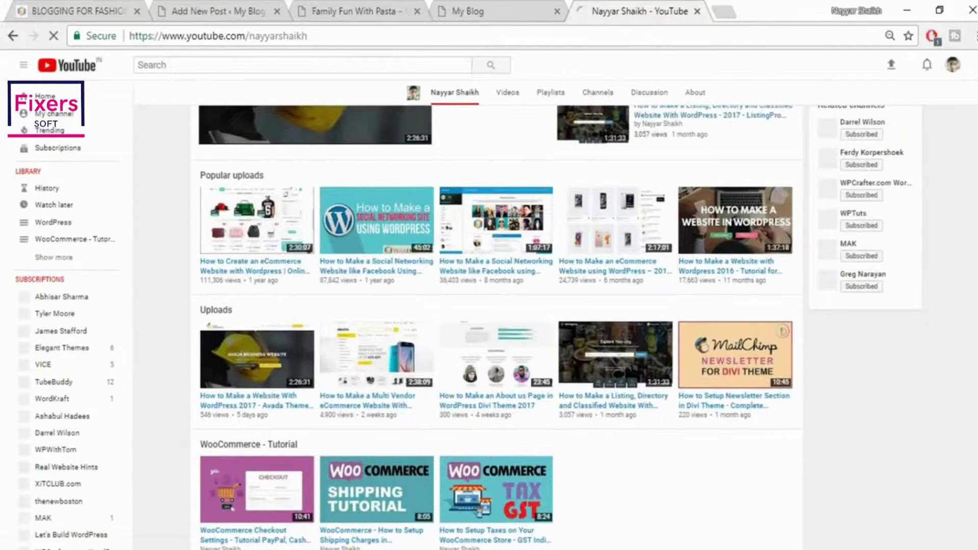
{"action": "scroll", "coordinate": [497, 316], "scroll_direction": "down", "scroll_amount": 2}
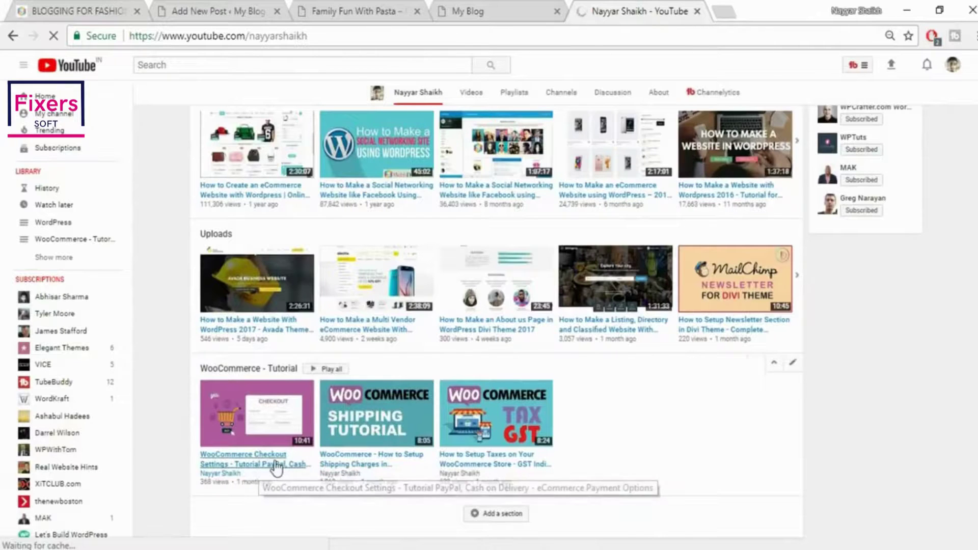
{"action": "right_click", "coordinate": [275, 463]}
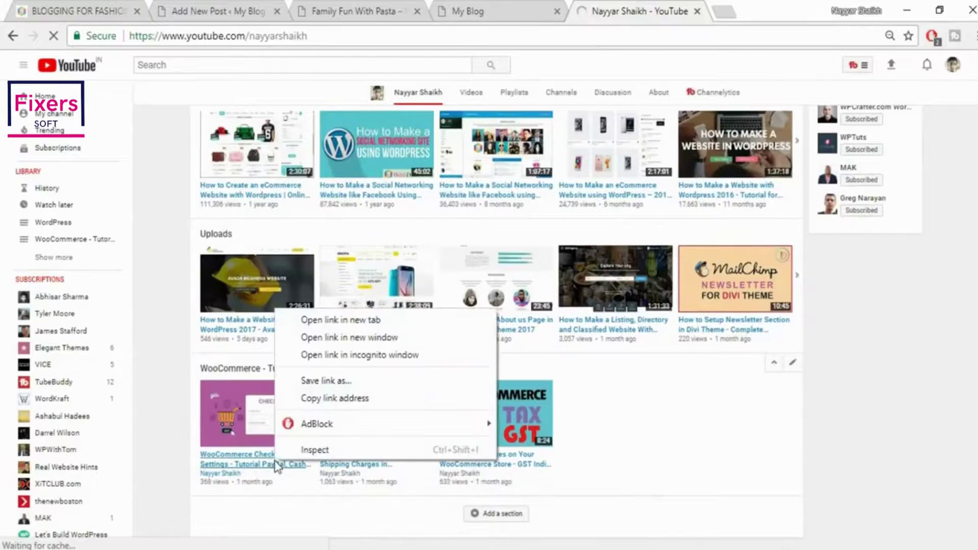
{"action": "left_click", "coordinate": [316, 403]}
{"action": "left_click", "coordinate": [493, 6]}
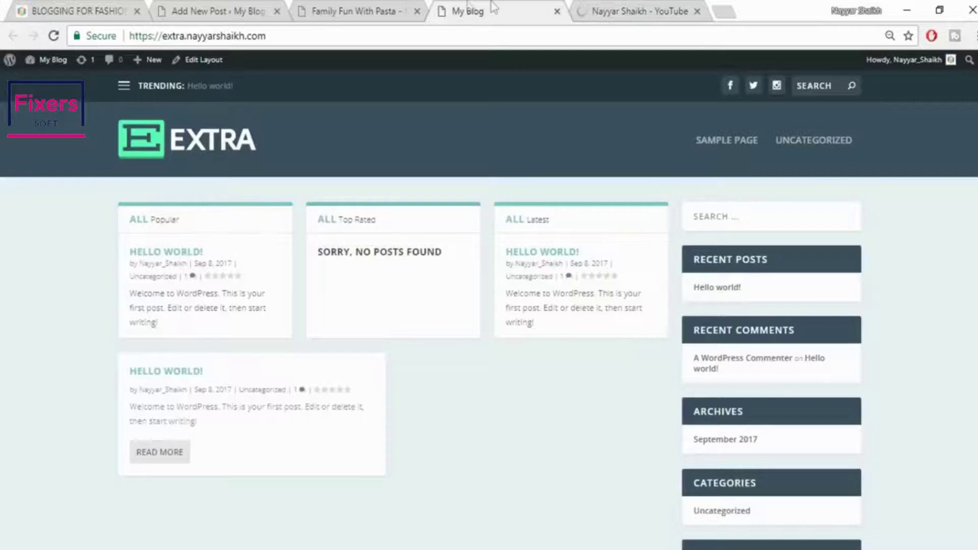
Paste the YouTube link into Video URL and publish the BLOGGING FOR FASHION post
{"action": "left_click", "coordinate": [350, 6]}
{"action": "left_click", "coordinate": [175, 7]}
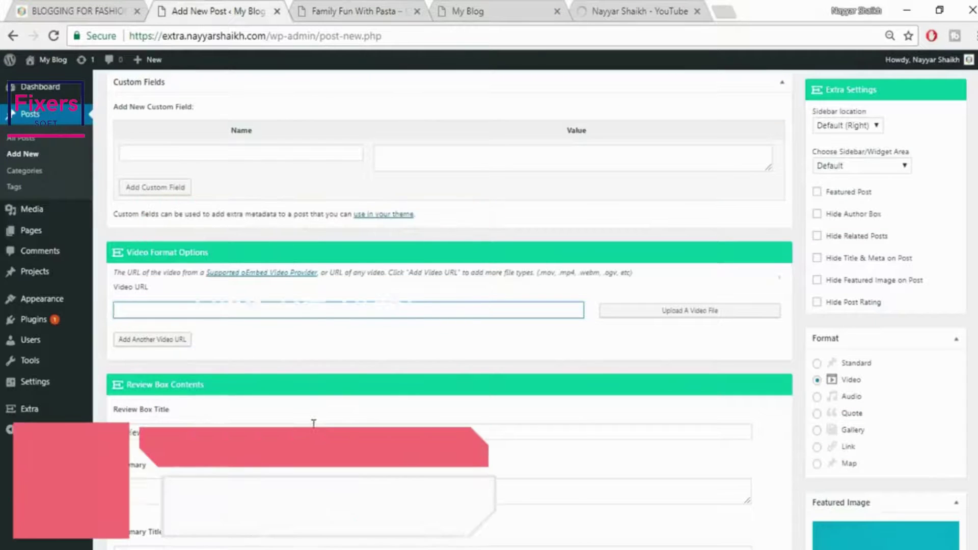
{"action": "key", "text": "ctrl+v"}
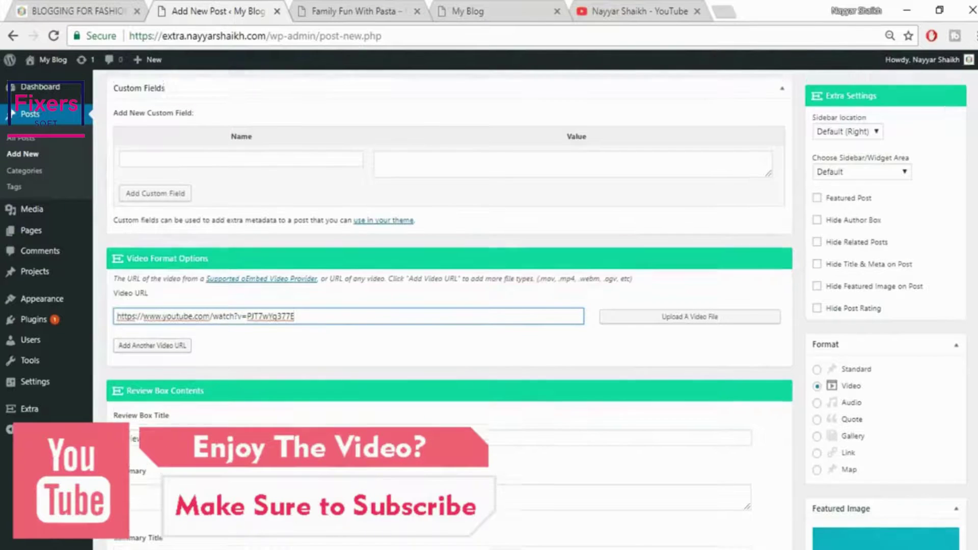
{"action": "scroll", "coordinate": [535, 306], "scroll_direction": "up", "scroll_amount": 10}
{"action": "left_click", "coordinate": [940, 227]}
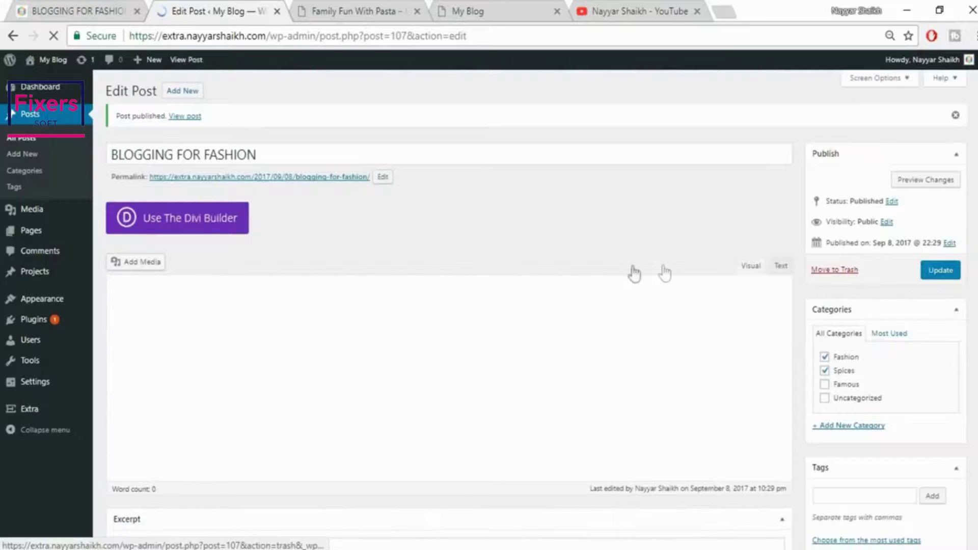
{"action": "mouse_move", "coordinate": [16, 412]}
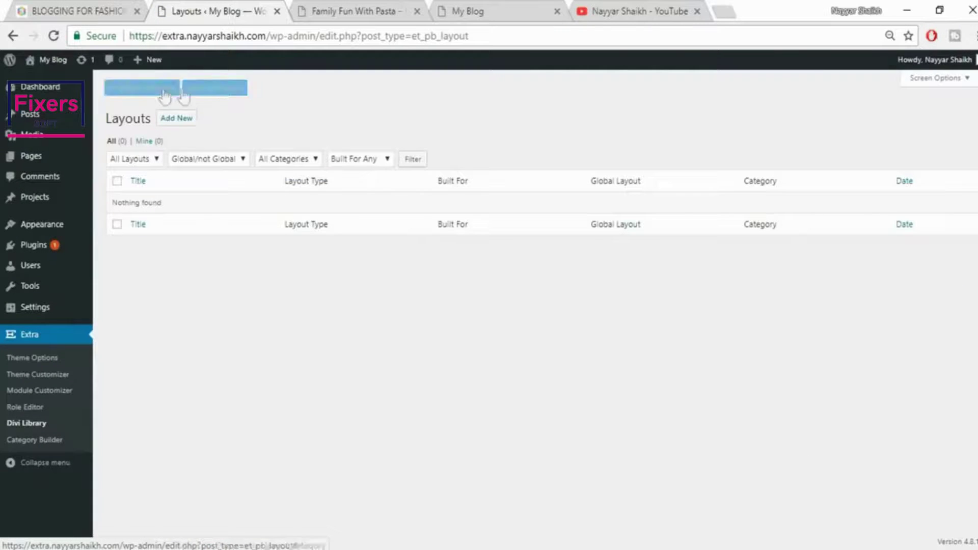
Import LAYOUT > FashionPost.json into the Divi Library
{"action": "left_click", "coordinate": [207, 91]}
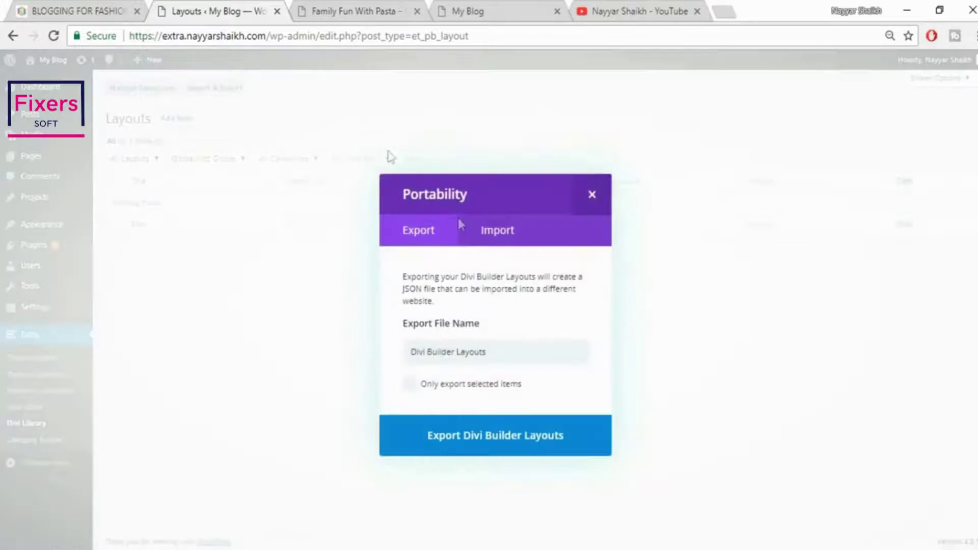
{"action": "left_click", "coordinate": [510, 235]}
{"action": "left_click", "coordinate": [544, 363]}
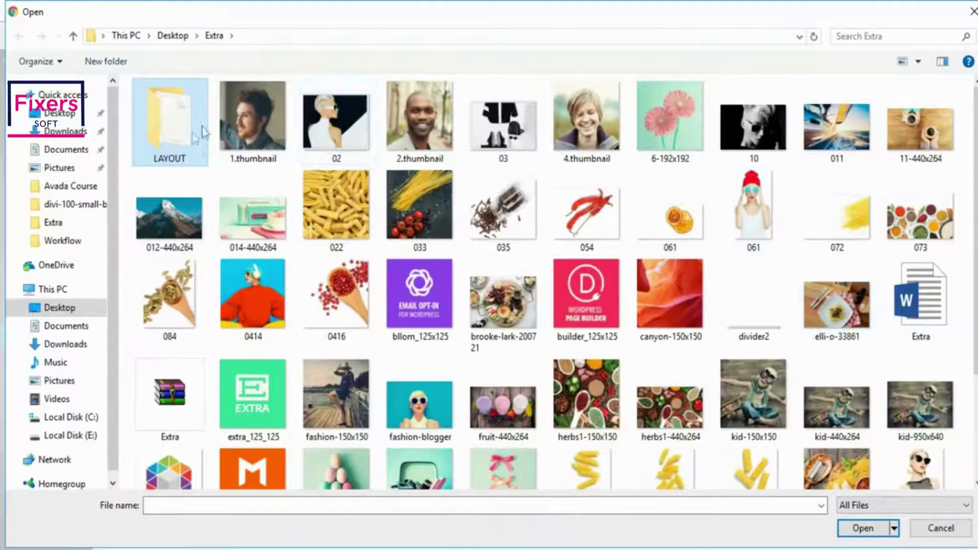
{"action": "double_click", "coordinate": [185, 130]}
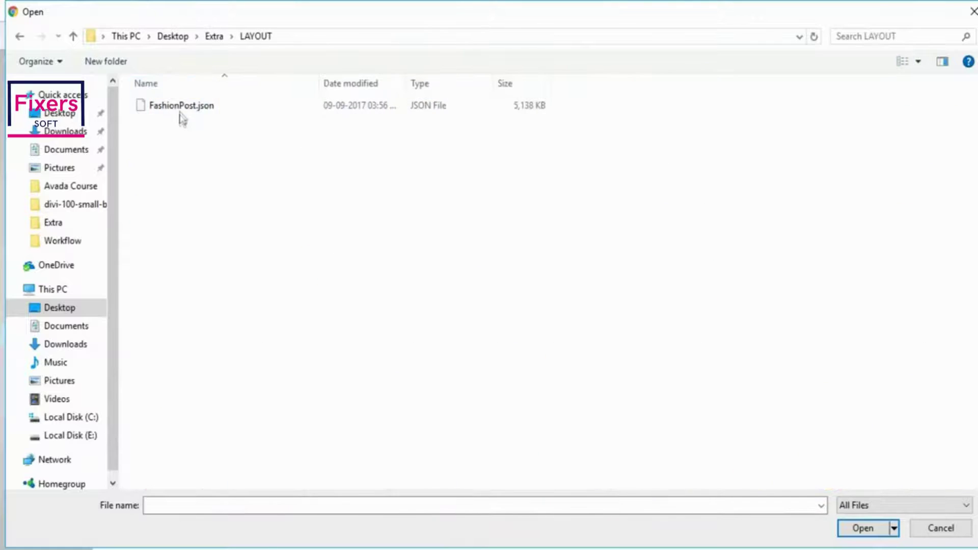
{"action": "left_click", "coordinate": [181, 109]}
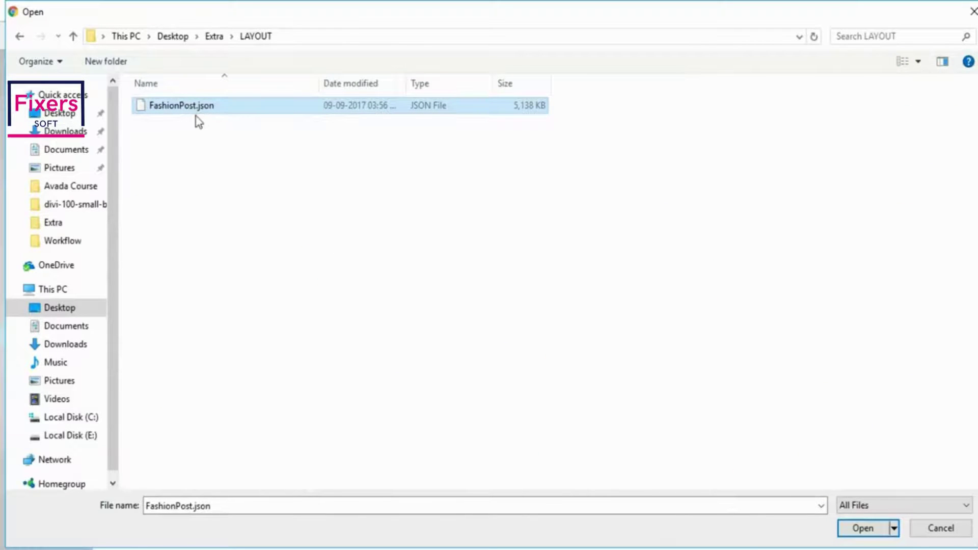
{"action": "left_click", "coordinate": [876, 534]}
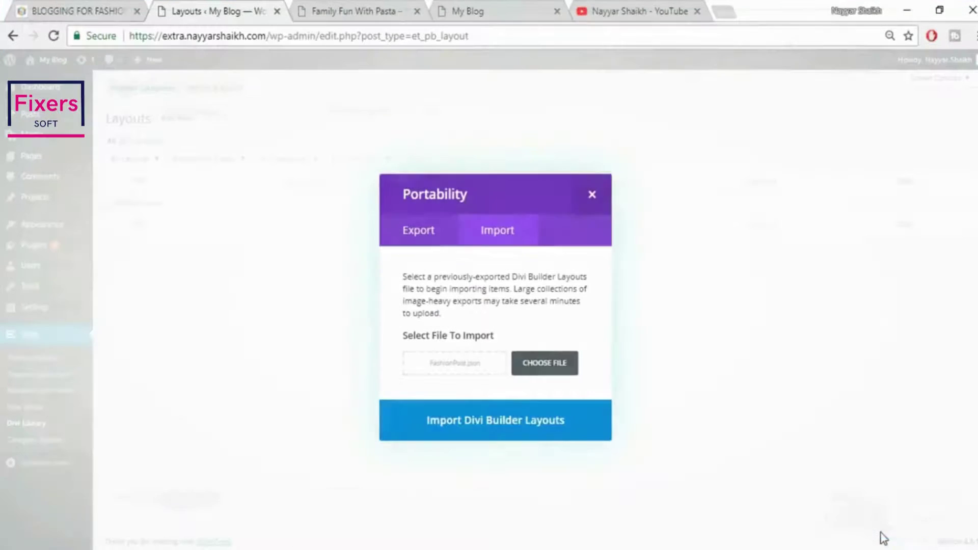
{"action": "left_click", "coordinate": [528, 428]}
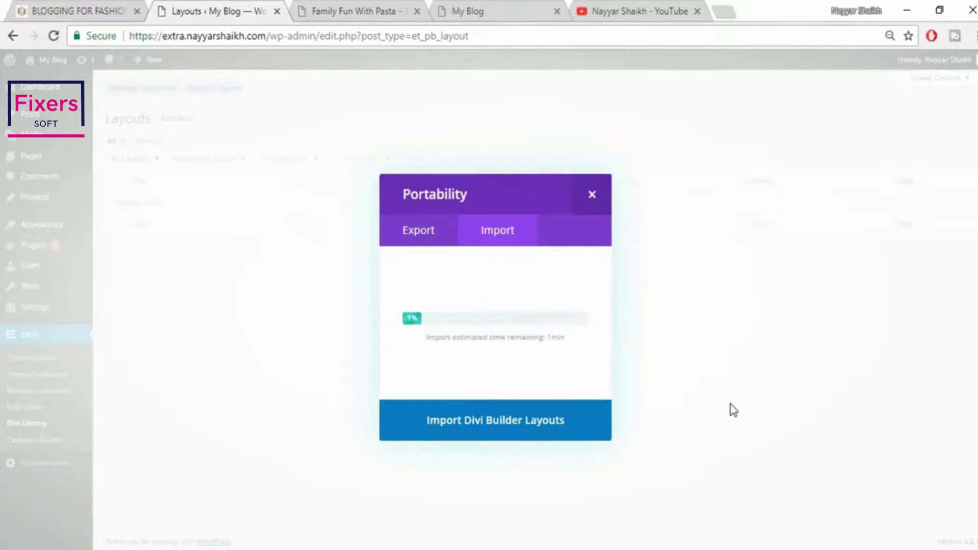
{"action": "left_click", "coordinate": [84, 11]}
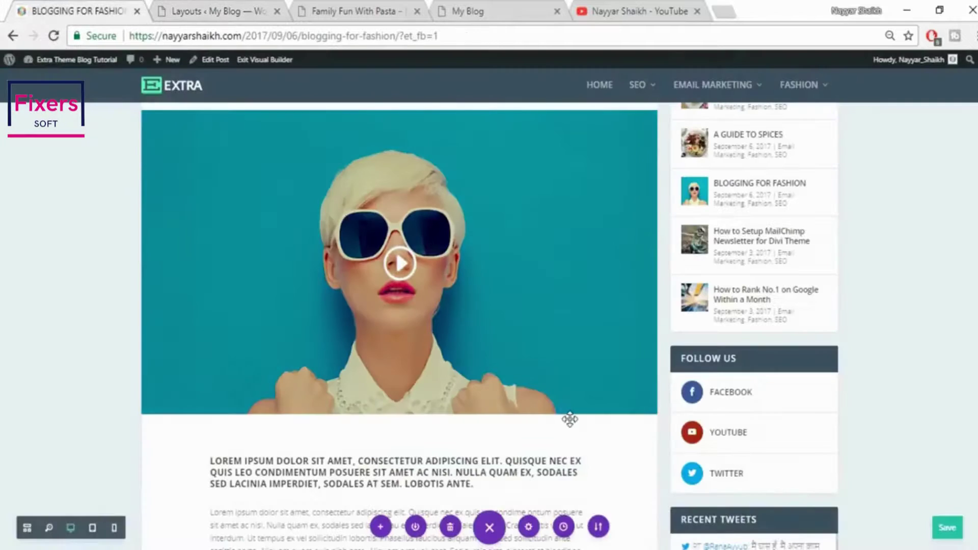
Check the library import progress and enable the visual builder on the Blogging for Fashion post
{"action": "scroll", "coordinate": [570, 419], "scroll_direction": "down", "scroll_amount": 5}
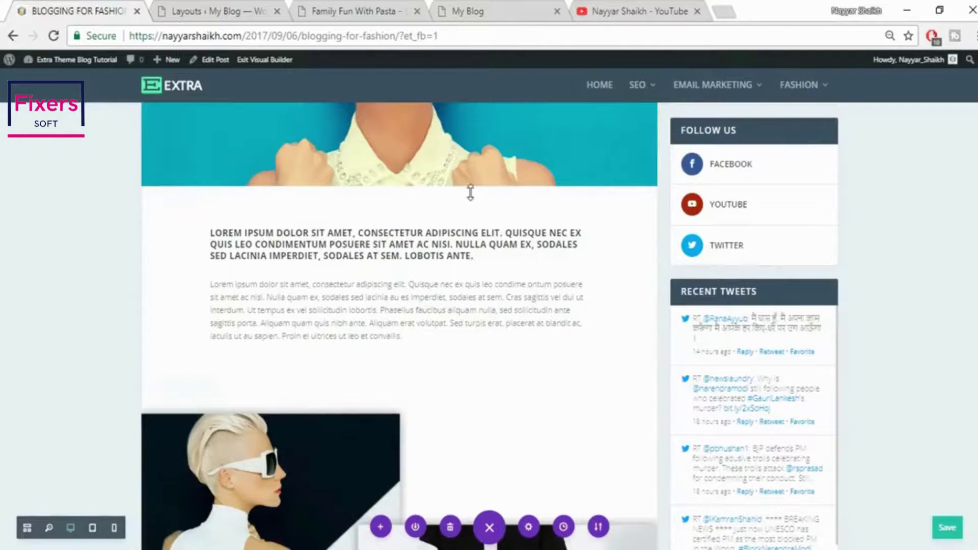
{"action": "scroll", "coordinate": [530, 382], "scroll_direction": "down", "scroll_amount": 3}
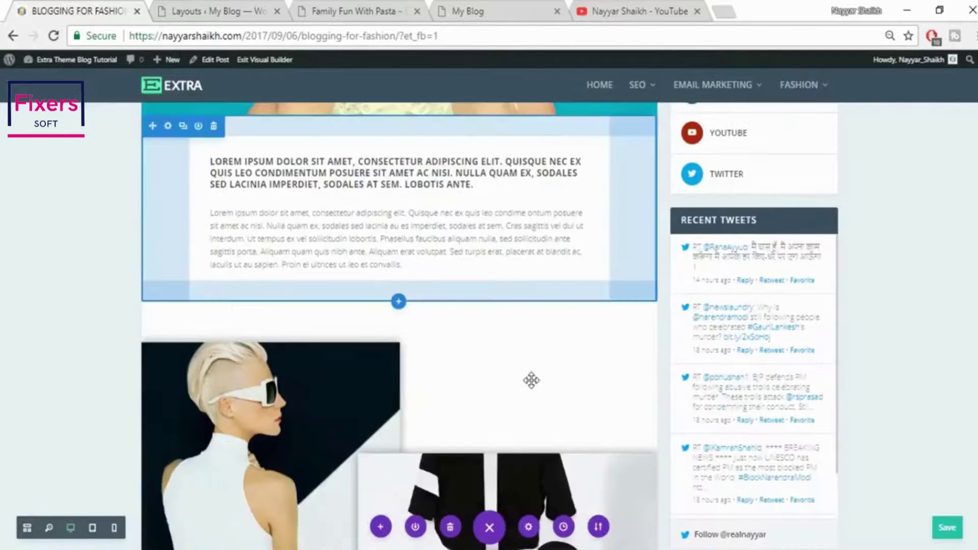
{"action": "scroll", "coordinate": [264, 320], "scroll_direction": "down", "scroll_amount": 3}
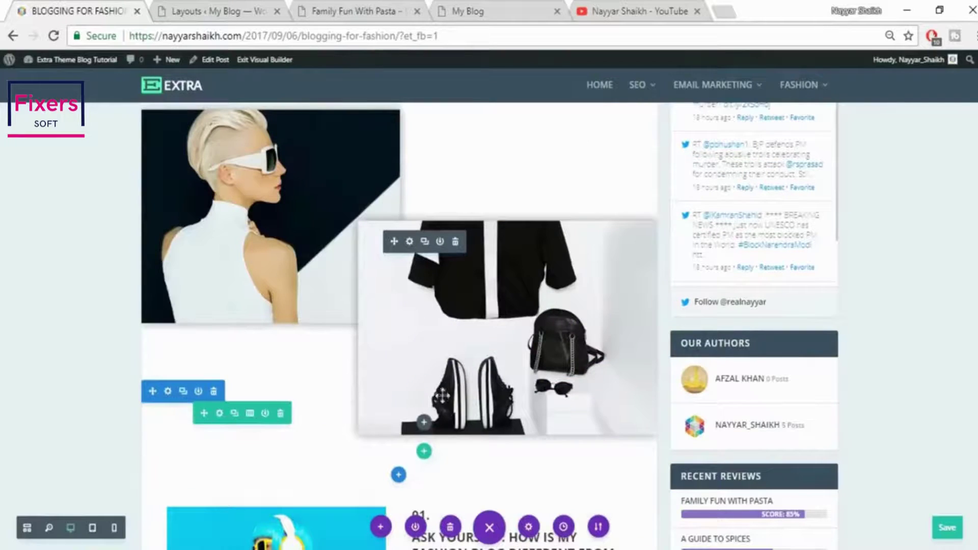
{"action": "left_click", "coordinate": [230, 15]}
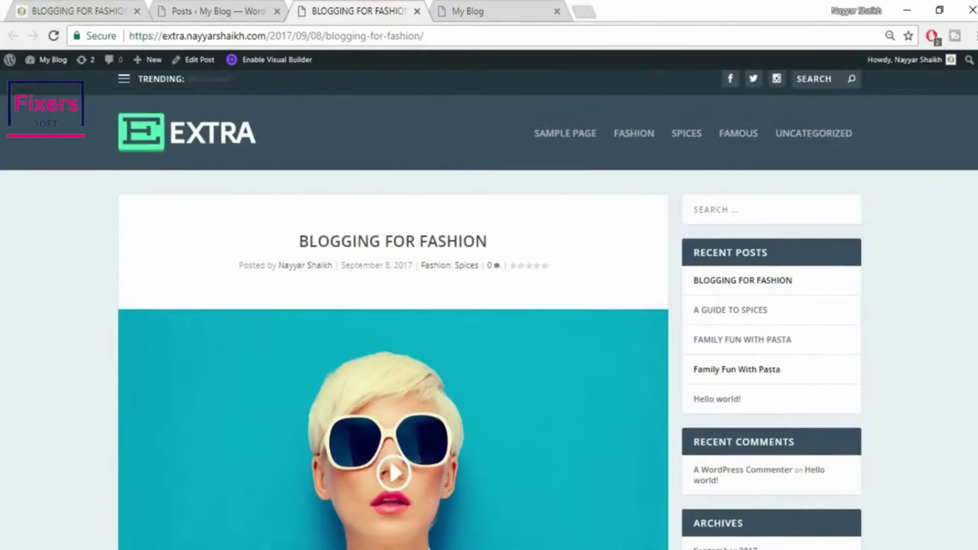
{"action": "scroll", "coordinate": [940, 146], "scroll_direction": "down", "scroll_amount": 6}
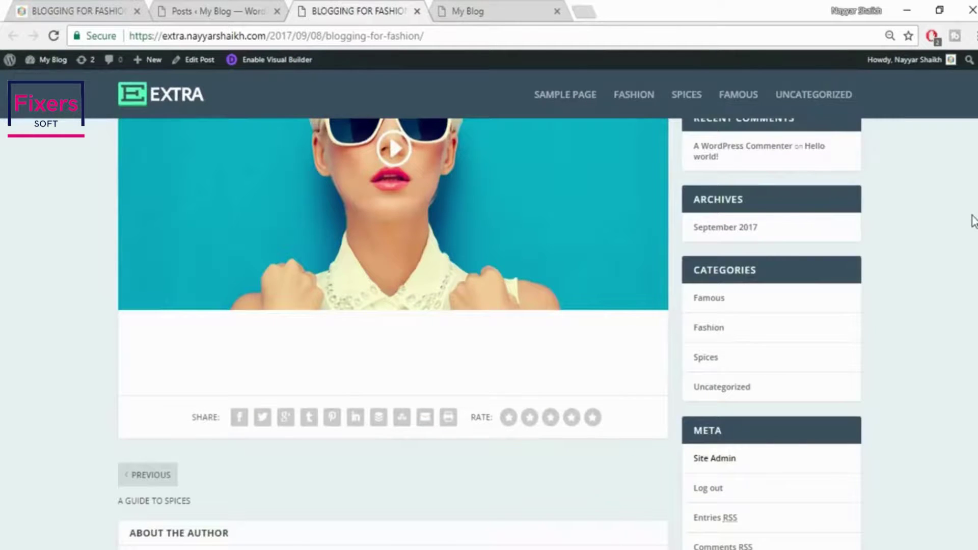
{"action": "scroll", "coordinate": [973, 221], "scroll_direction": "up", "scroll_amount": 6}
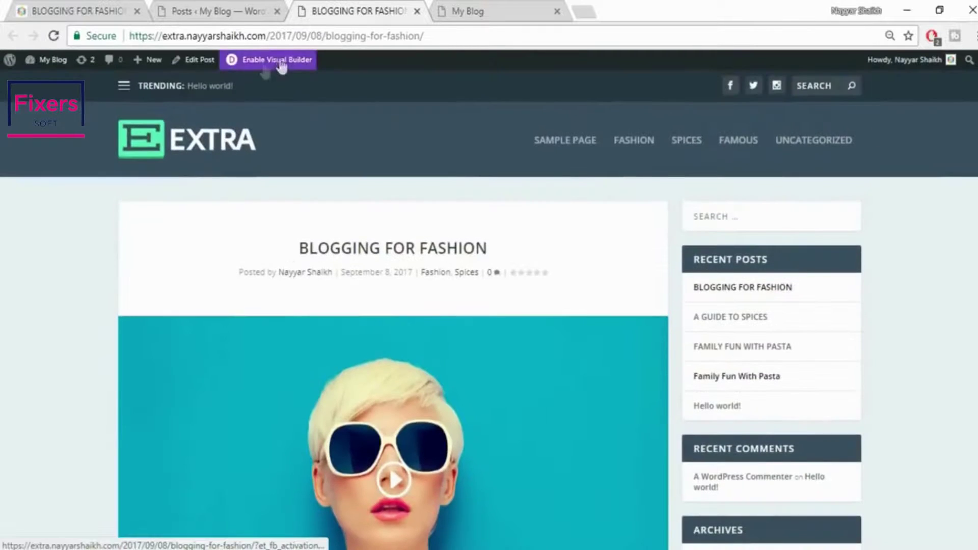
{"action": "left_click", "coordinate": [277, 61]}
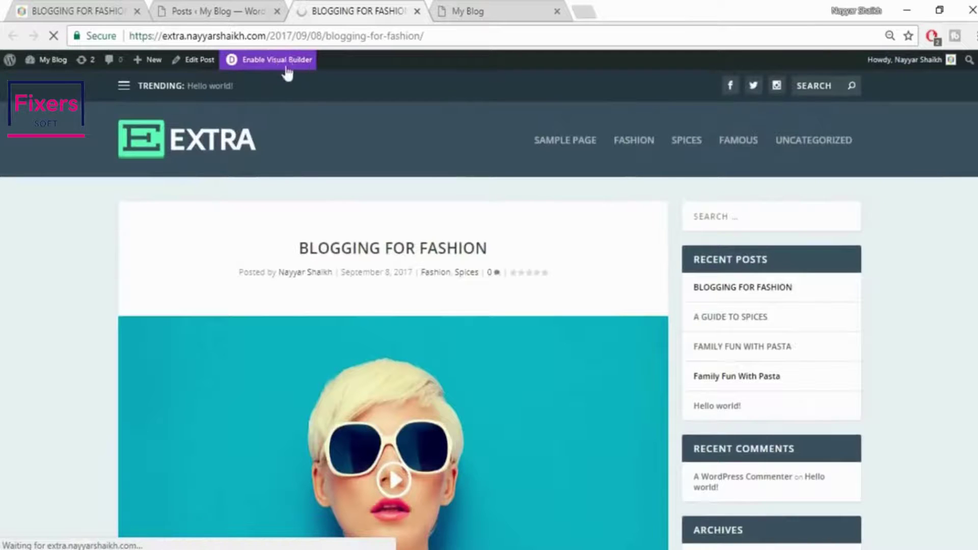
{"action": "scroll", "coordinate": [544, 302], "scroll_direction": "down", "scroll_amount": 5}
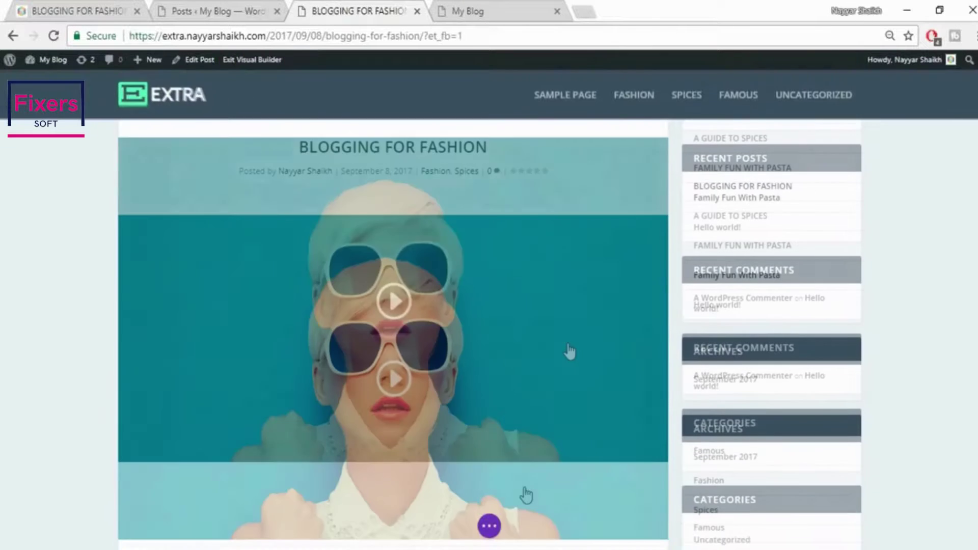
Import Extra > LAYOUT > FashionPost.json into the post through the page's portability options
{"action": "left_click", "coordinate": [489, 529]}
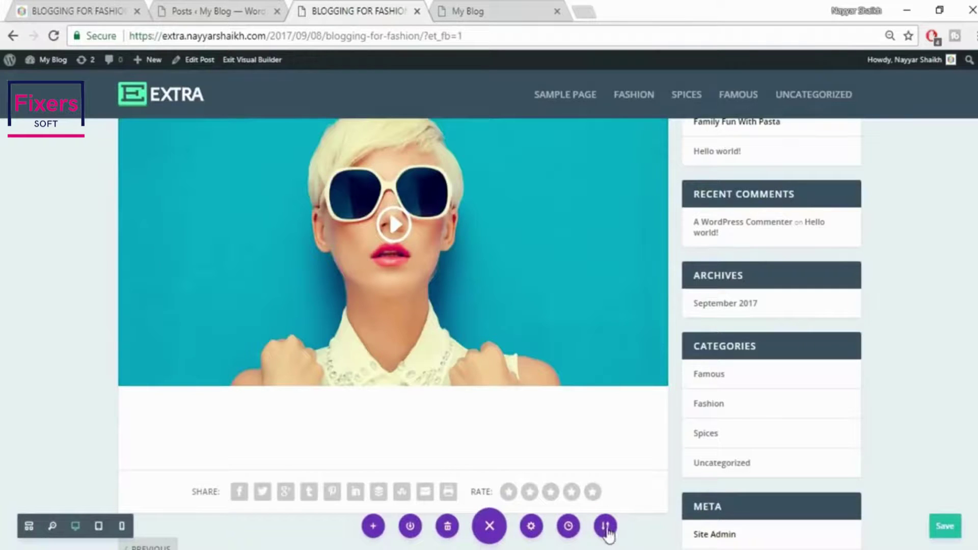
{"action": "left_click", "coordinate": [605, 527]}
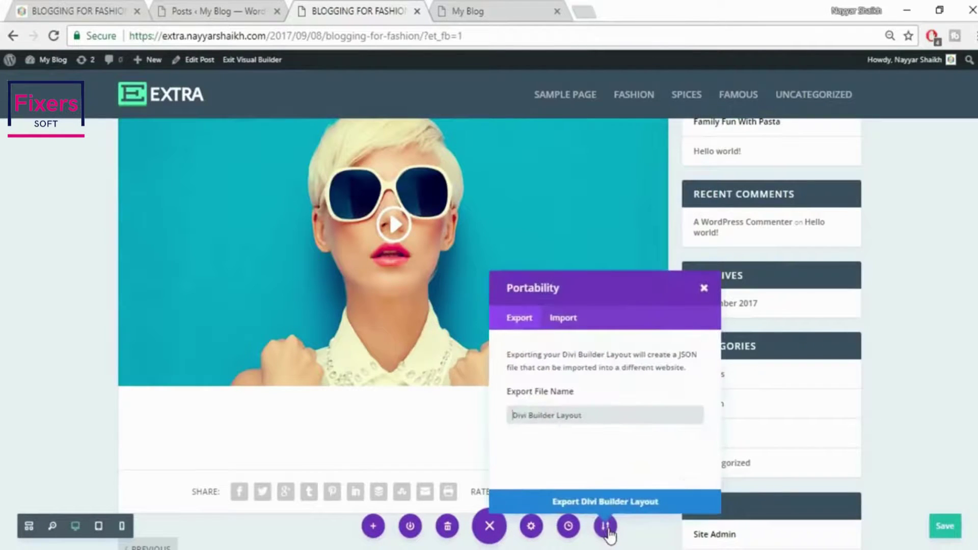
{"action": "left_click", "coordinate": [568, 321]}
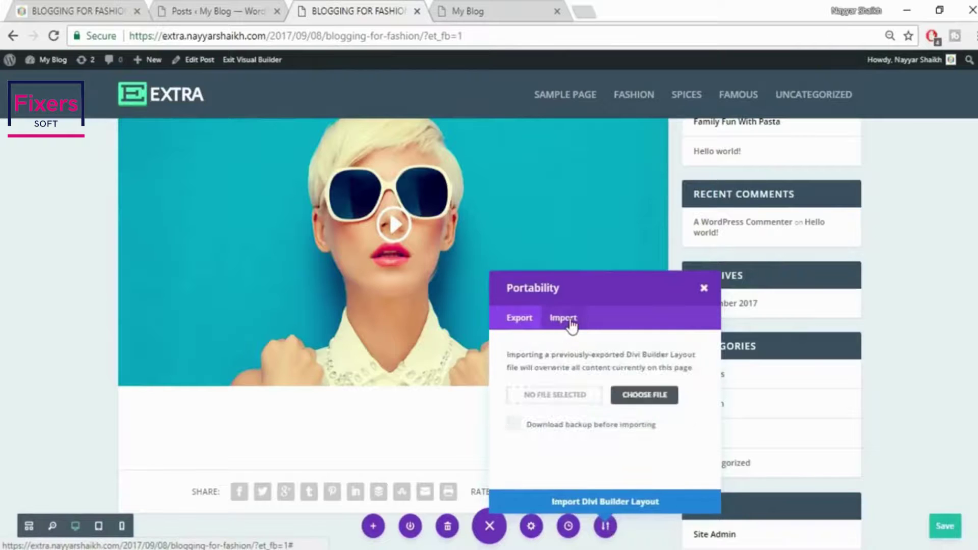
{"action": "left_click", "coordinate": [644, 395]}
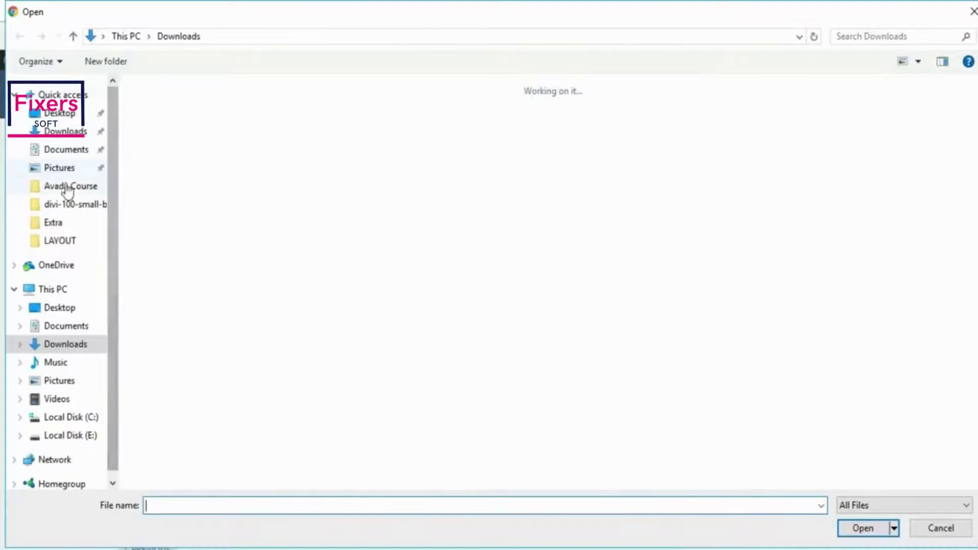
{"action": "left_click", "coordinate": [69, 224]}
{"action": "left_click", "coordinate": [69, 243]}
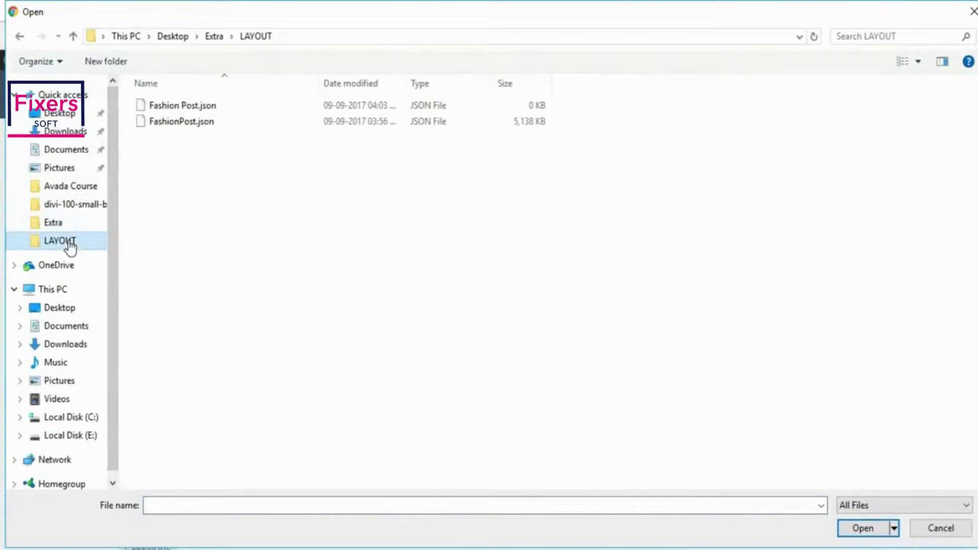
{"action": "left_click", "coordinate": [205, 128]}
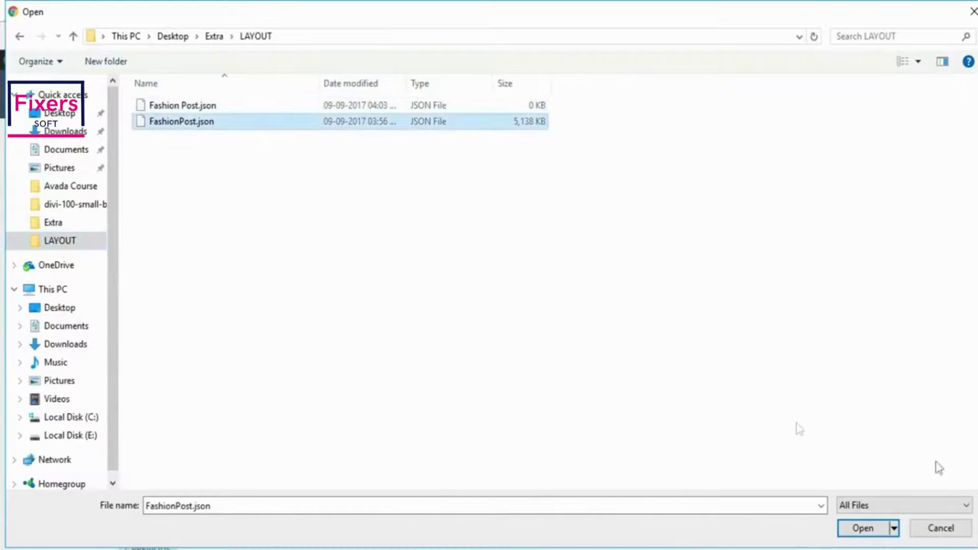
{"action": "left_click", "coordinate": [852, 529]}
{"action": "left_click", "coordinate": [642, 507]}
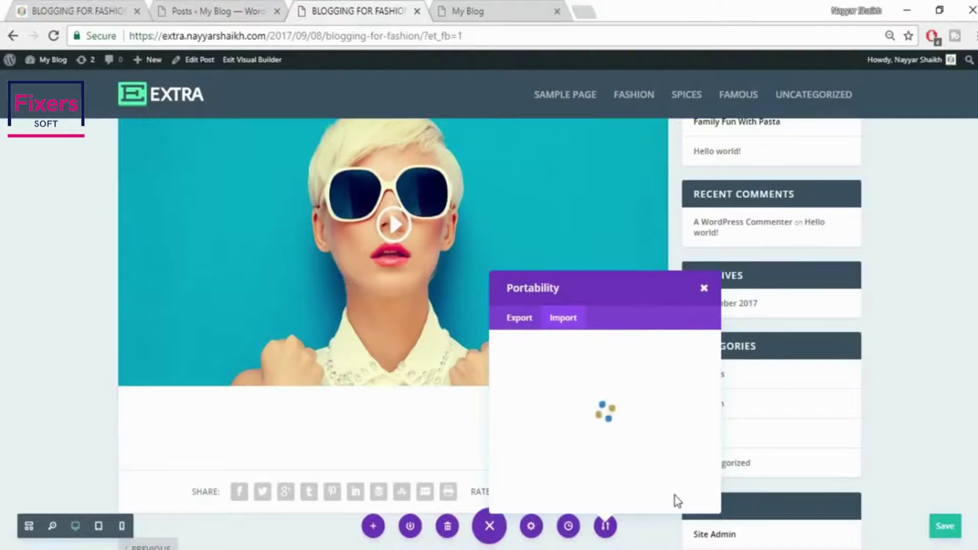
Scroll through the imported fashion layout in the Visual Builder and advance its photo slider
{"action": "scroll", "coordinate": [851, 421], "scroll_direction": "down", "scroll_amount": 5}
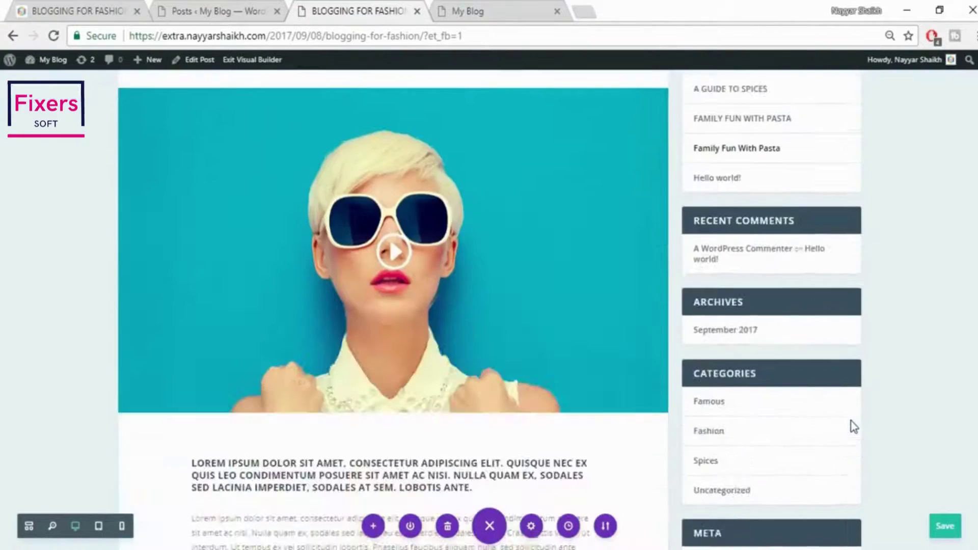
{"action": "scroll", "coordinate": [855, 427], "scroll_direction": "down", "scroll_amount": 8}
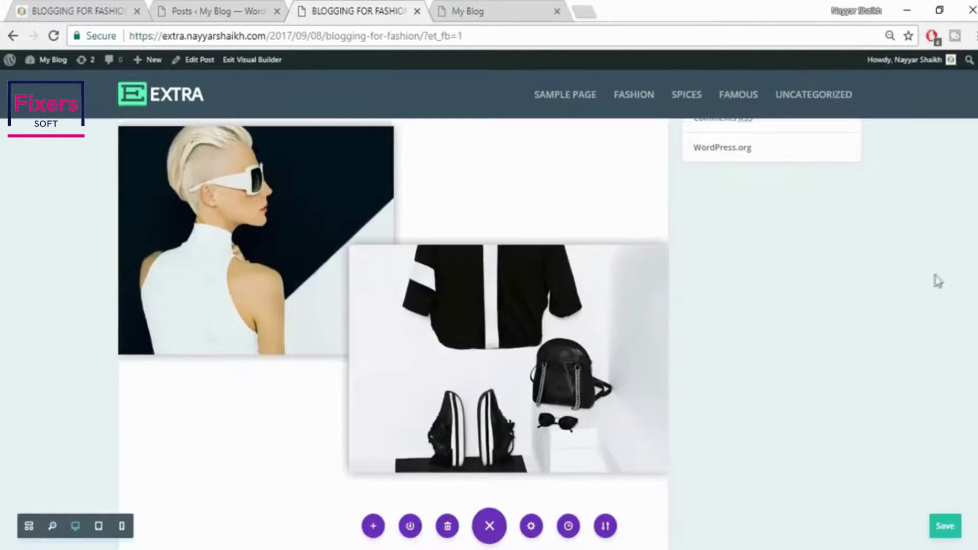
{"action": "scroll", "coordinate": [937, 280], "scroll_direction": "up", "scroll_amount": 5}
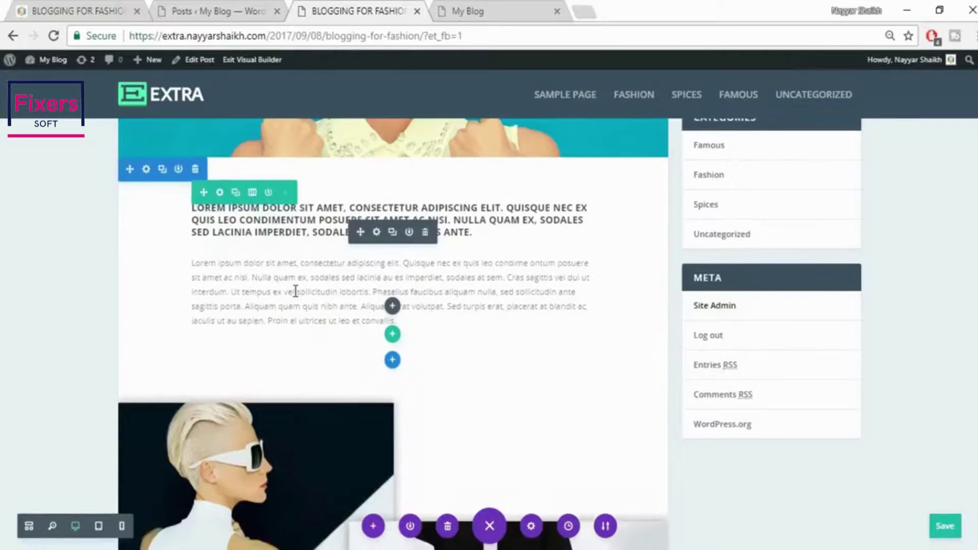
{"action": "scroll", "coordinate": [295, 291], "scroll_direction": "down", "scroll_amount": 12}
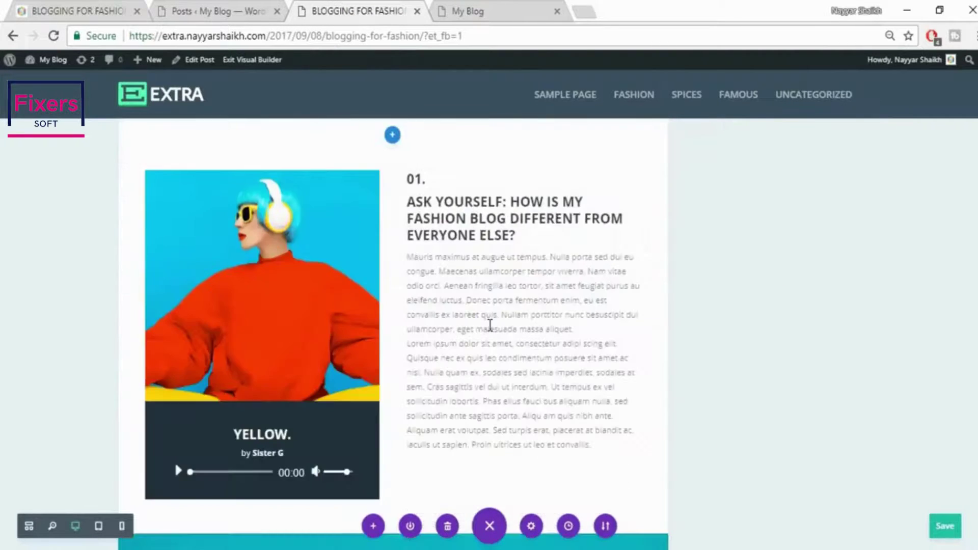
{"action": "scroll", "coordinate": [491, 325], "scroll_direction": "down", "scroll_amount": 6}
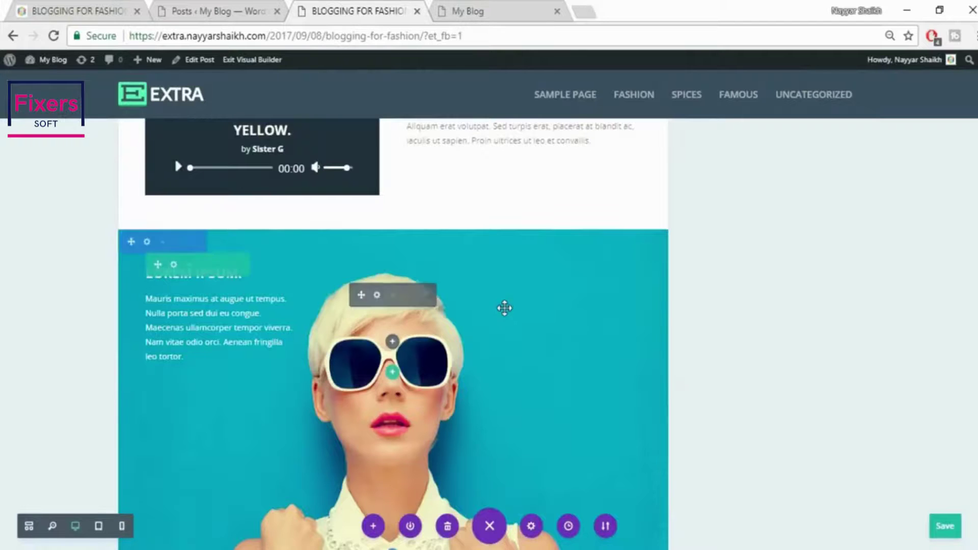
{"action": "scroll", "coordinate": [505, 308], "scroll_direction": "down", "scroll_amount": 15}
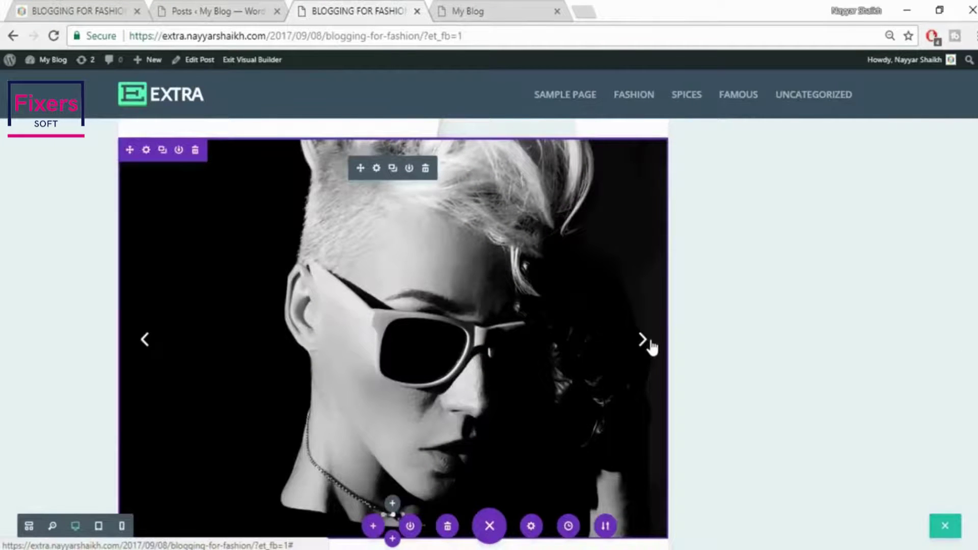
{"action": "left_click", "coordinate": [651, 344]}
{"action": "scroll", "coordinate": [651, 344], "scroll_direction": "down", "scroll_amount": 20}
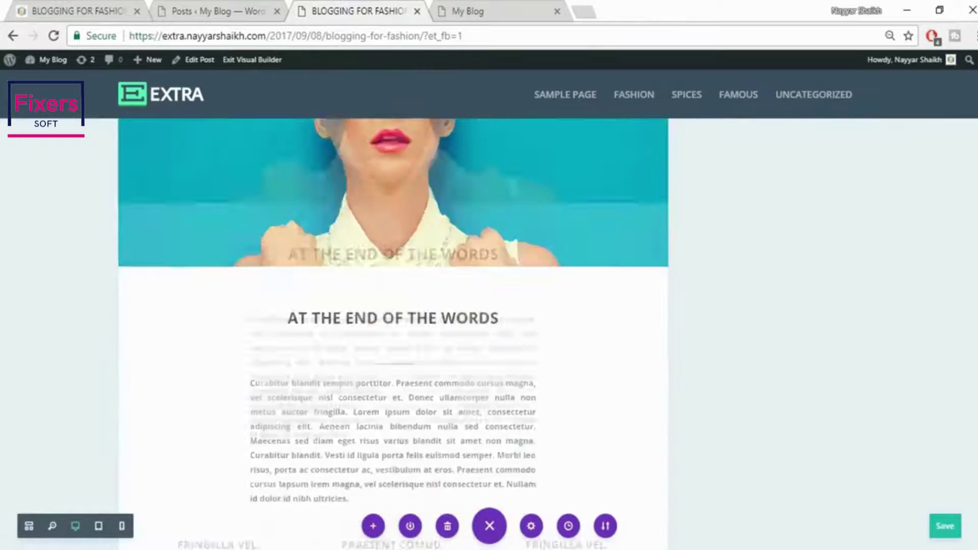
{"action": "scroll", "coordinate": [546, 452], "scroll_direction": "down", "scroll_amount": 8}
{"action": "scroll", "coordinate": [546, 452], "scroll_direction": "up", "scroll_amount": 6}
{"action": "scroll", "coordinate": [546, 453], "scroll_direction": "down", "scroll_amount": 1}
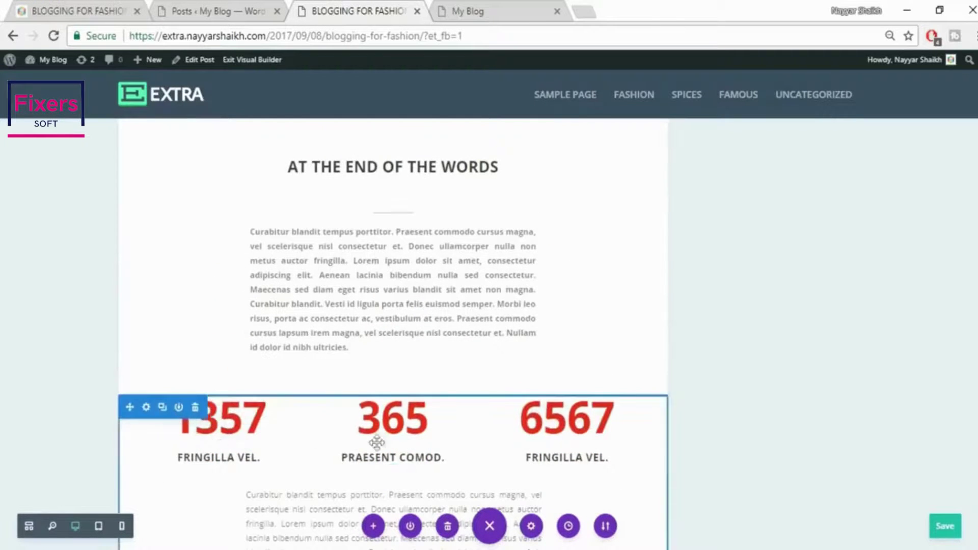
Open the 365 counter's settings and close them with the check mark, keeping the values
{"action": "mouse_move", "coordinate": [377, 438]}
{"action": "left_click", "coordinate": [377, 414]}
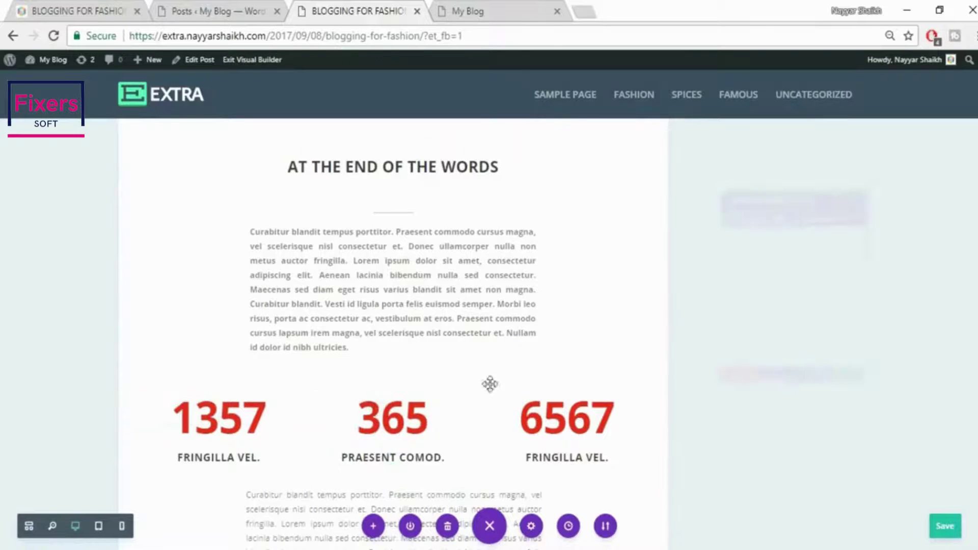
{"action": "left_click", "coordinate": [872, 434]}
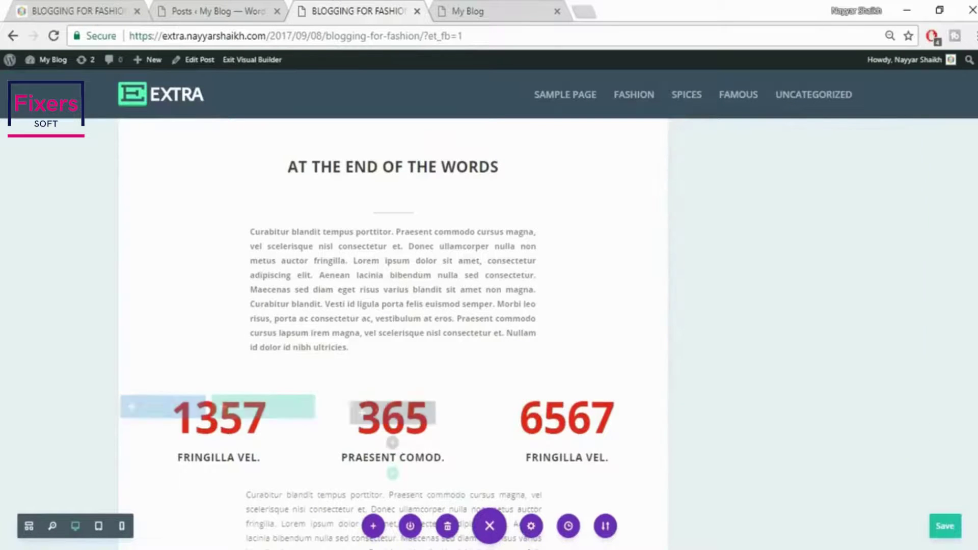
{"action": "scroll", "coordinate": [388, 459], "scroll_direction": "up", "scroll_amount": 15}
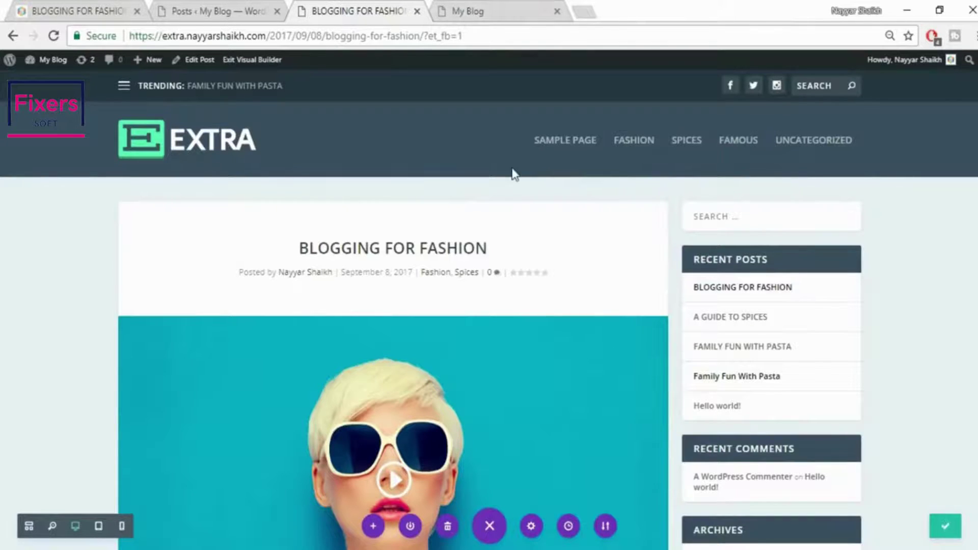
Reload the blog's home page, then open and scroll the reference Extra demo home page
{"action": "left_click", "coordinate": [508, 9]}
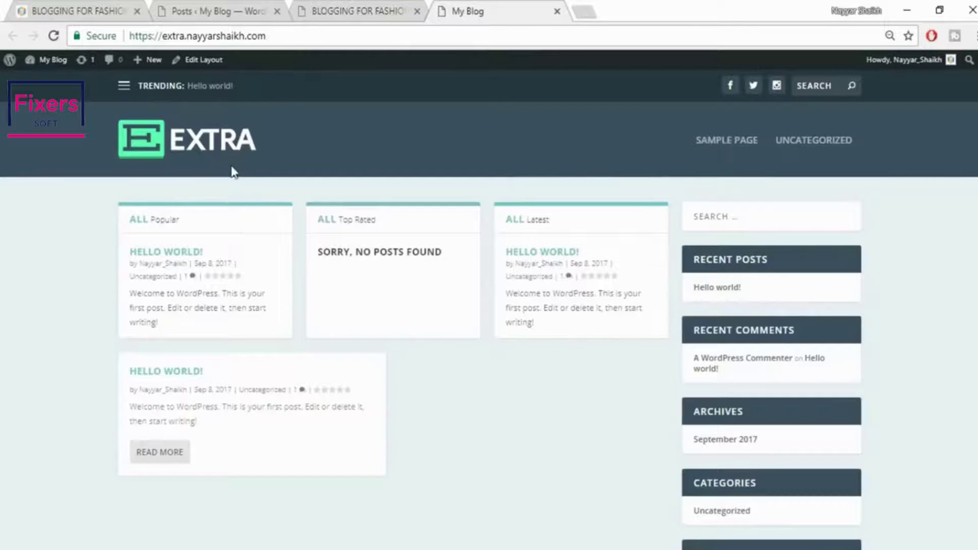
{"action": "left_click", "coordinate": [203, 143]}
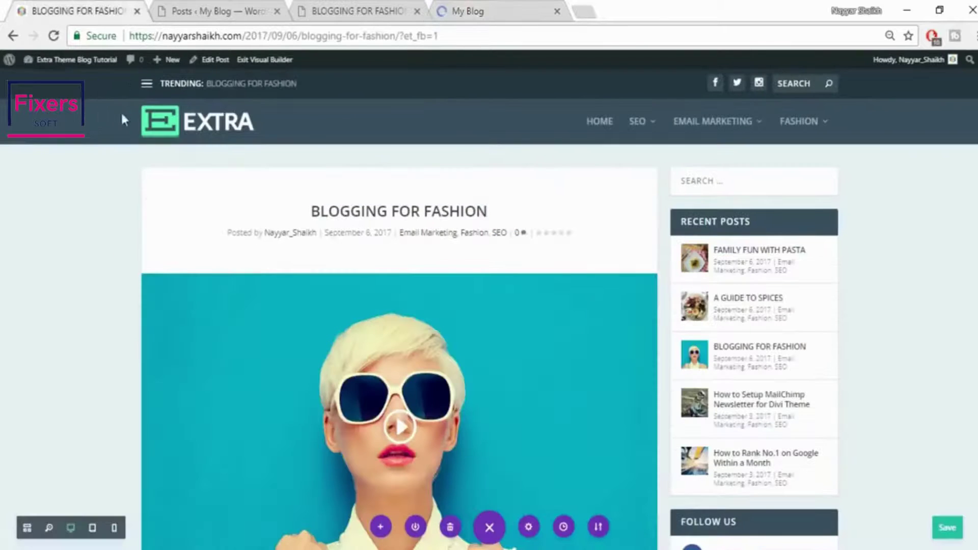
{"action": "left_click", "coordinate": [190, 122]}
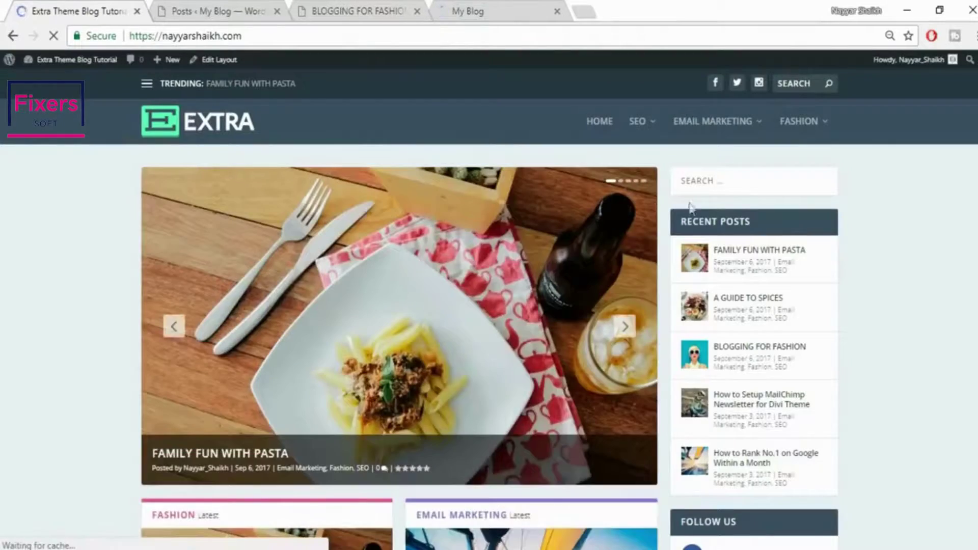
{"action": "scroll", "coordinate": [913, 322], "scroll_direction": "down", "scroll_amount": 10}
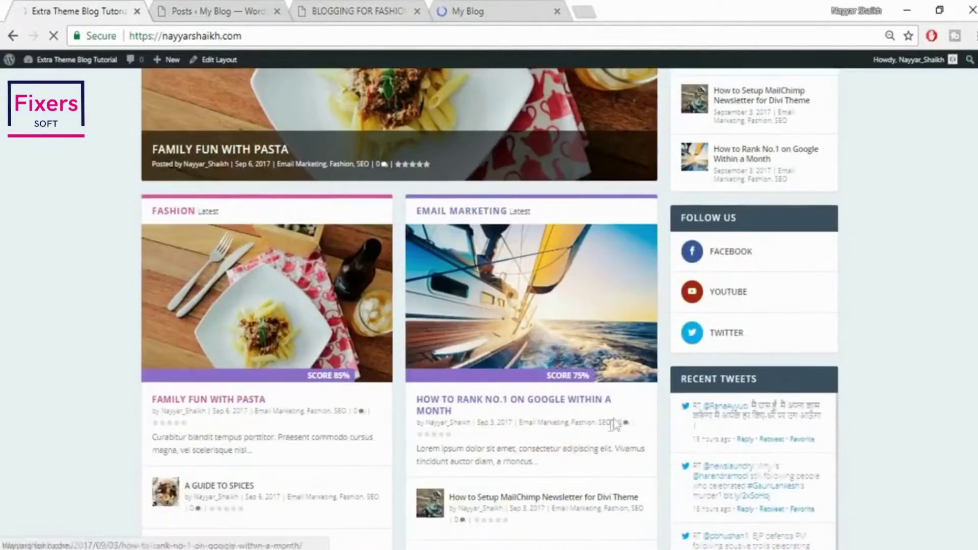
{"action": "scroll", "coordinate": [610, 435], "scroll_direction": "down", "scroll_amount": 20}
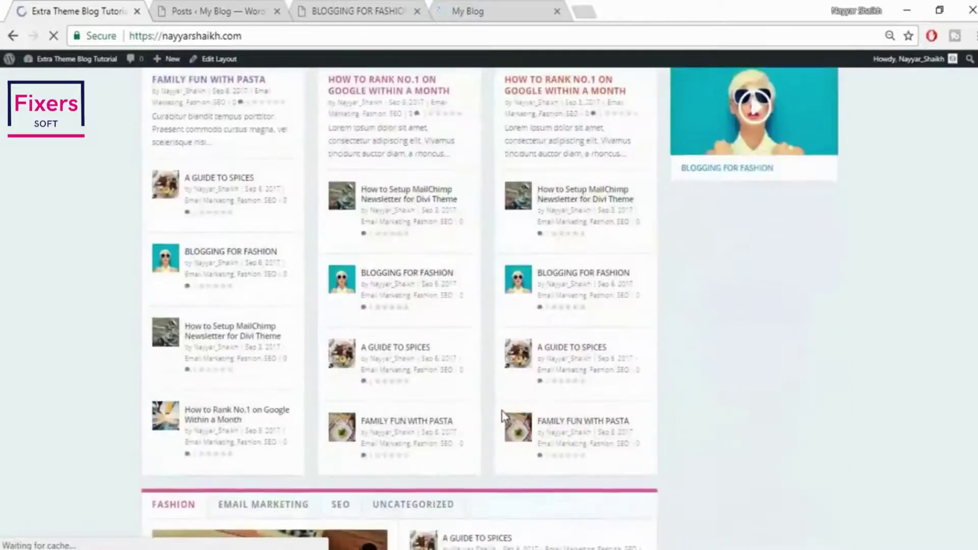
{"action": "scroll", "coordinate": [510, 448], "scroll_direction": "up", "scroll_amount": 20}
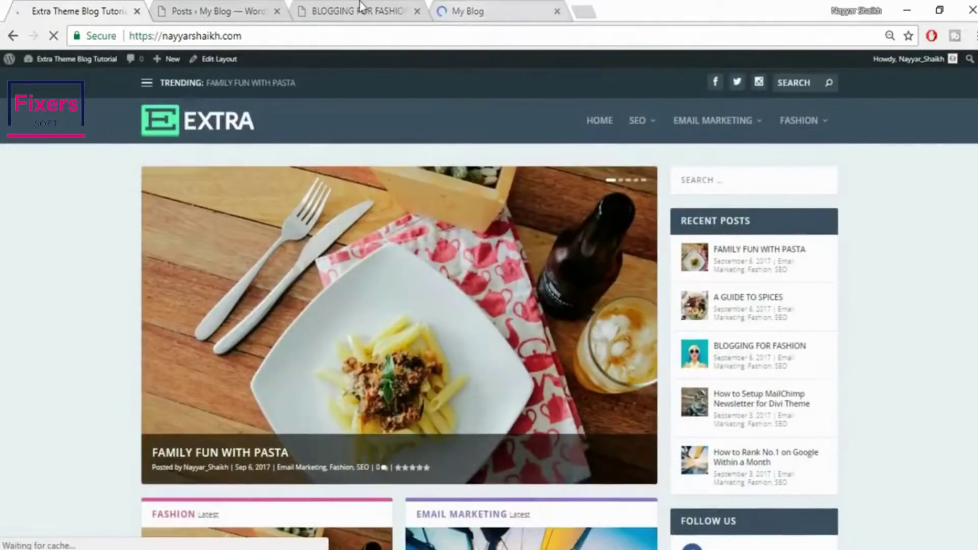
Revisit the Blogging for Fashion post and admin posts list, ending on the blog's home page
{"action": "left_click", "coordinate": [361, 9]}
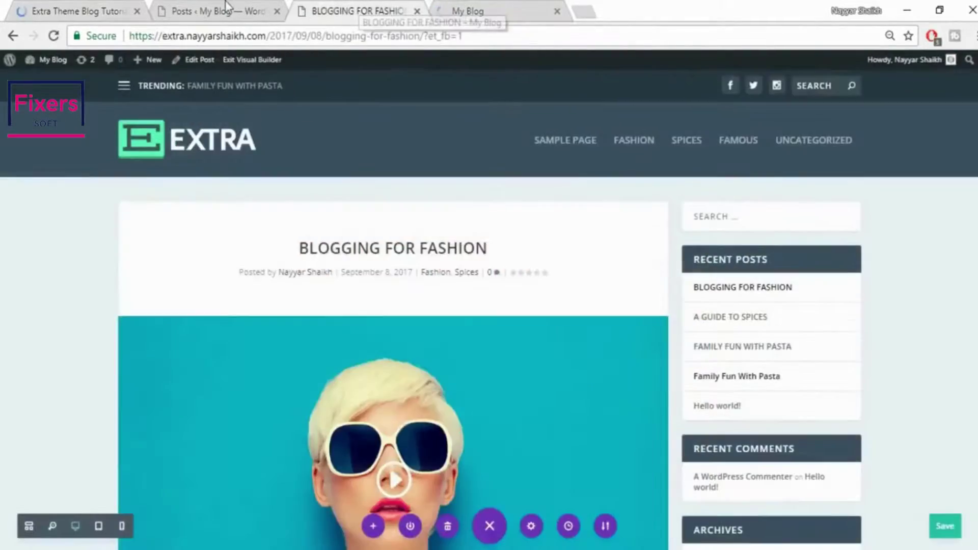
{"action": "left_click", "coordinate": [226, 7]}
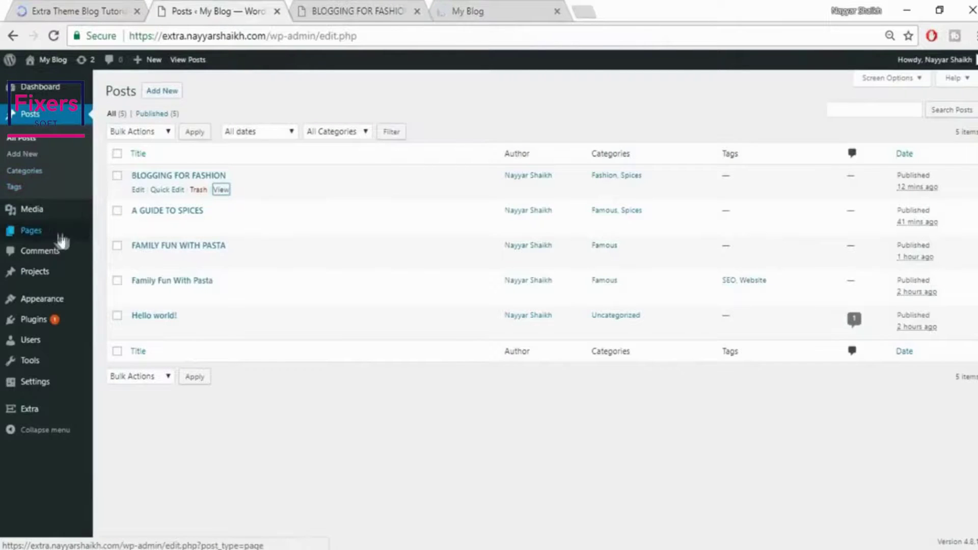
{"action": "mouse_move", "coordinate": [59, 233]}
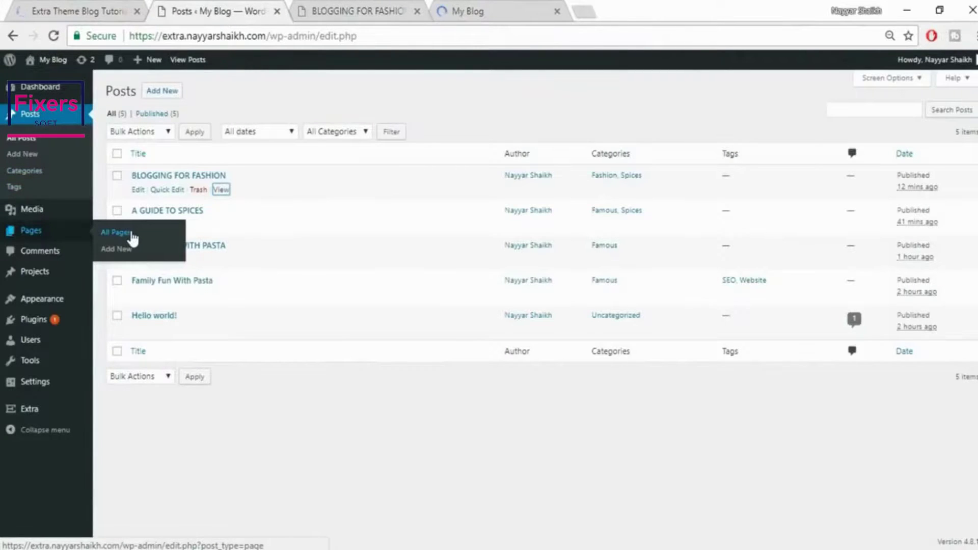
{"action": "left_click", "coordinate": [345, 7]}
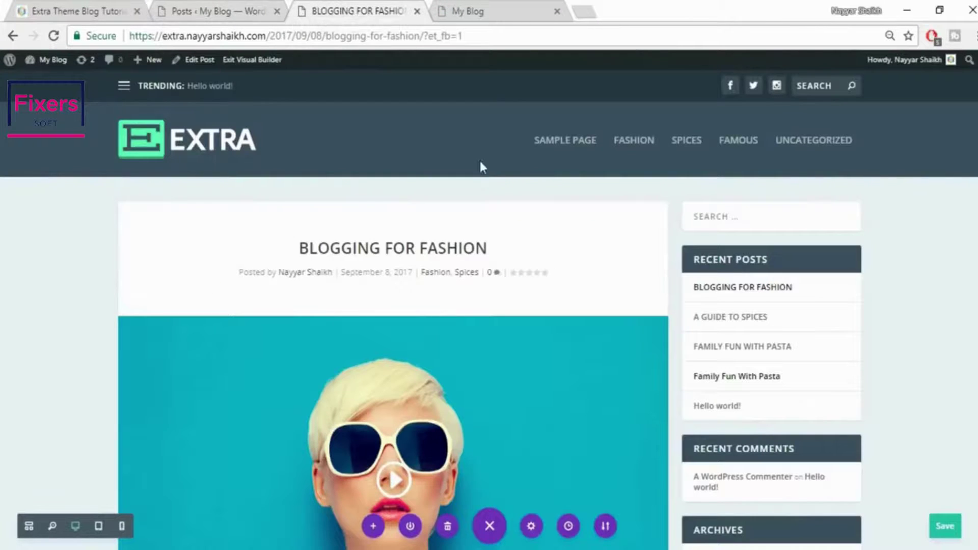
{"action": "left_click", "coordinate": [464, 7]}
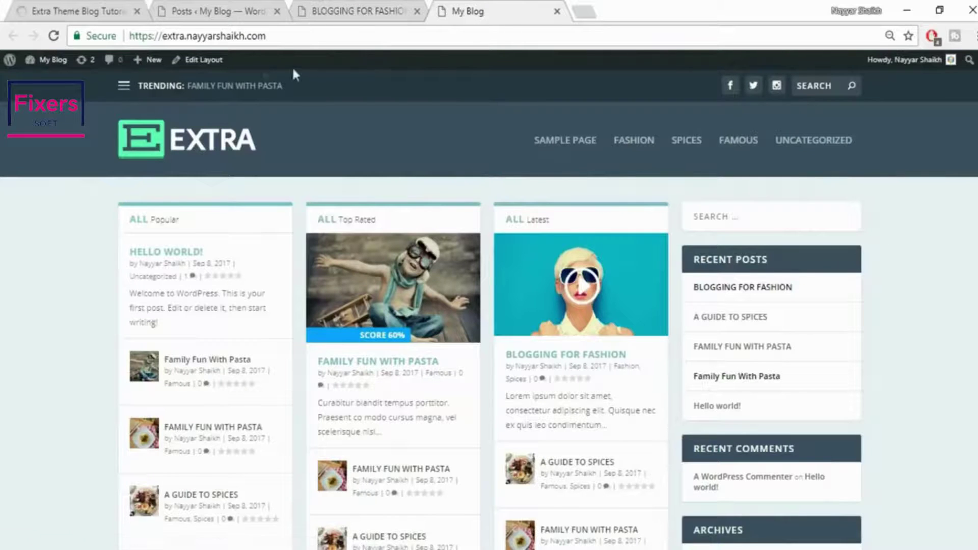
{"action": "right_click", "coordinate": [202, 68]}
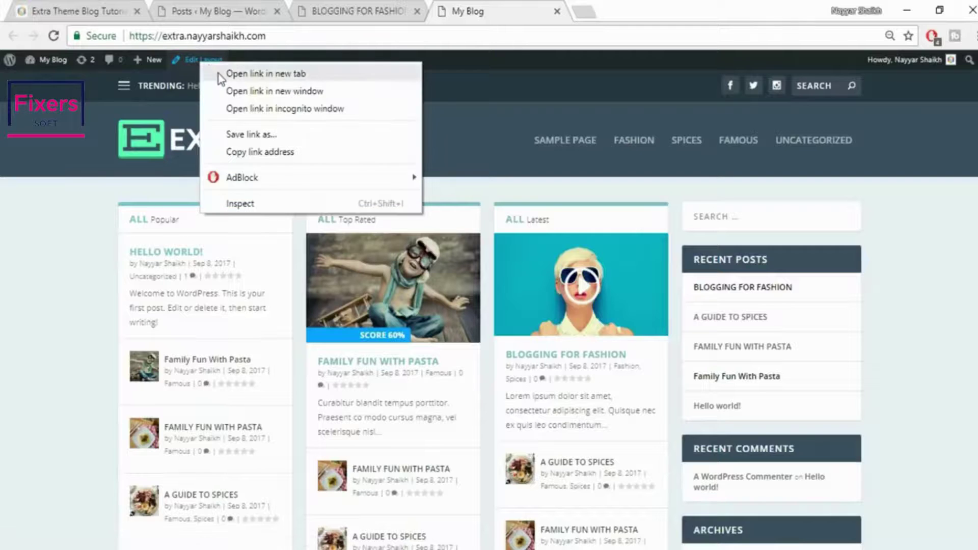
{"action": "left_click", "coordinate": [224, 71]}
{"action": "left_click", "coordinate": [638, 7]}
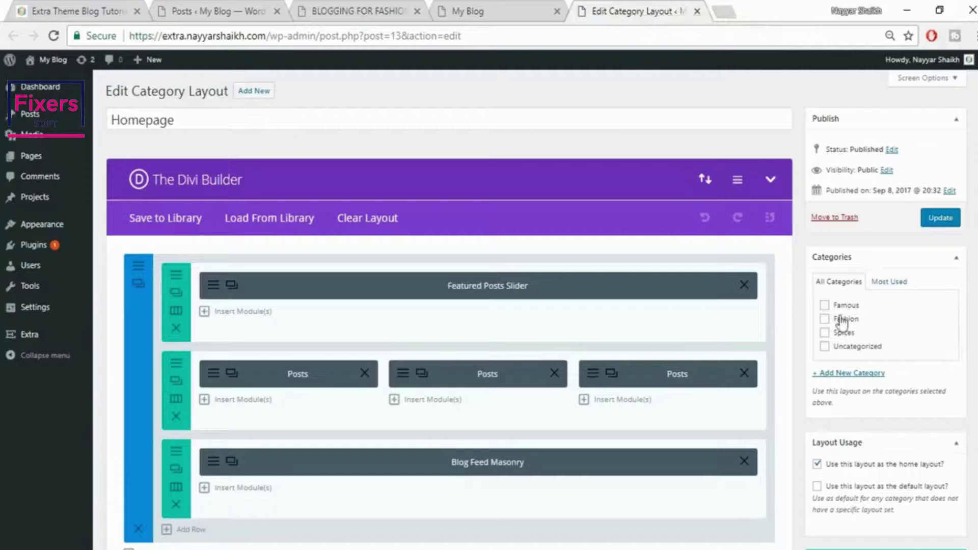
{"action": "left_click", "coordinate": [842, 305]}
{"action": "left_click", "coordinate": [843, 319]}
{"action": "left_click", "coordinate": [844, 332]}
{"action": "left_click", "coordinate": [845, 347]}
{"action": "scroll", "coordinate": [815, 336], "scroll_direction": "down", "scroll_amount": 3}
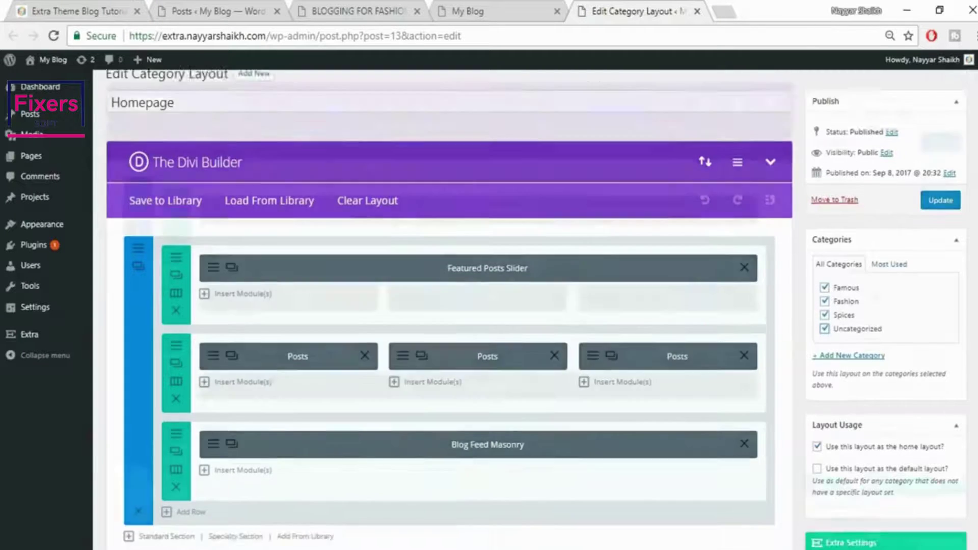
{"action": "scroll", "coordinate": [384, 346], "scroll_direction": "up", "scroll_amount": 2}
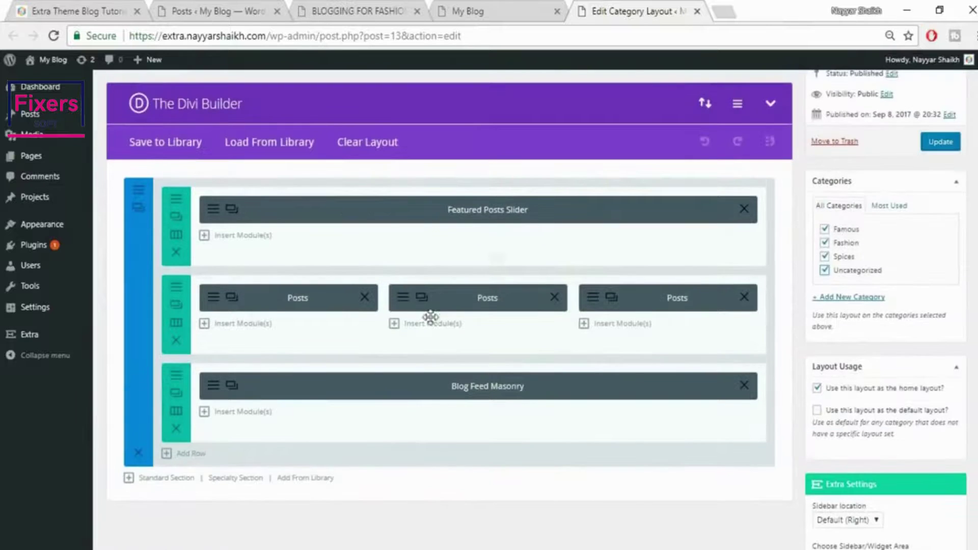
{"action": "left_click", "coordinate": [451, 15]}
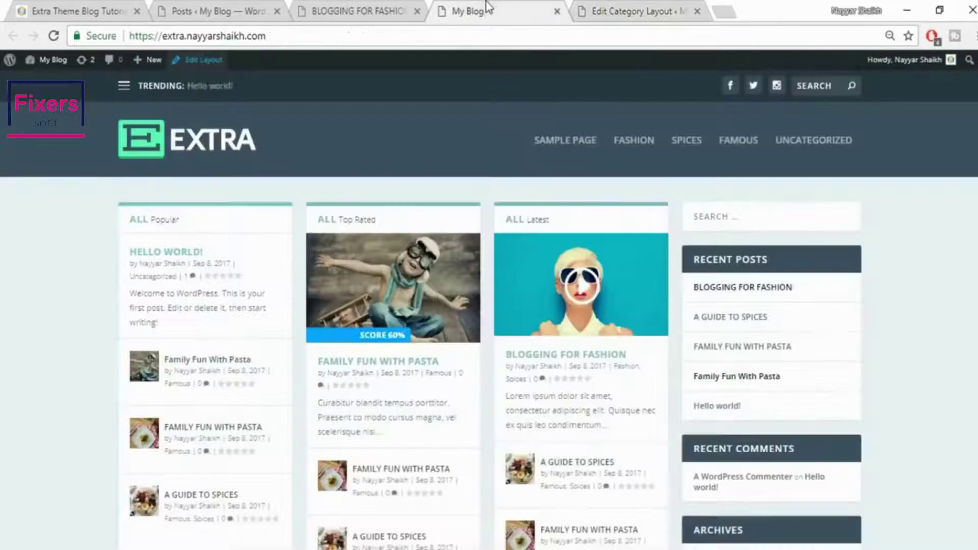
{"action": "left_click", "coordinate": [651, 7]}
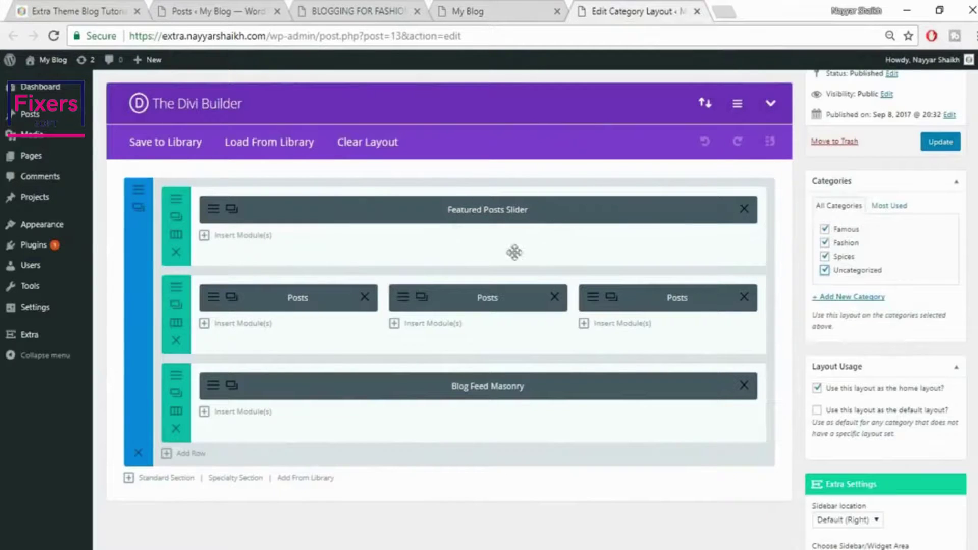
Insert a Featured Posts Slider module into the top row with All categories ticked
{"action": "left_click", "coordinate": [236, 239]}
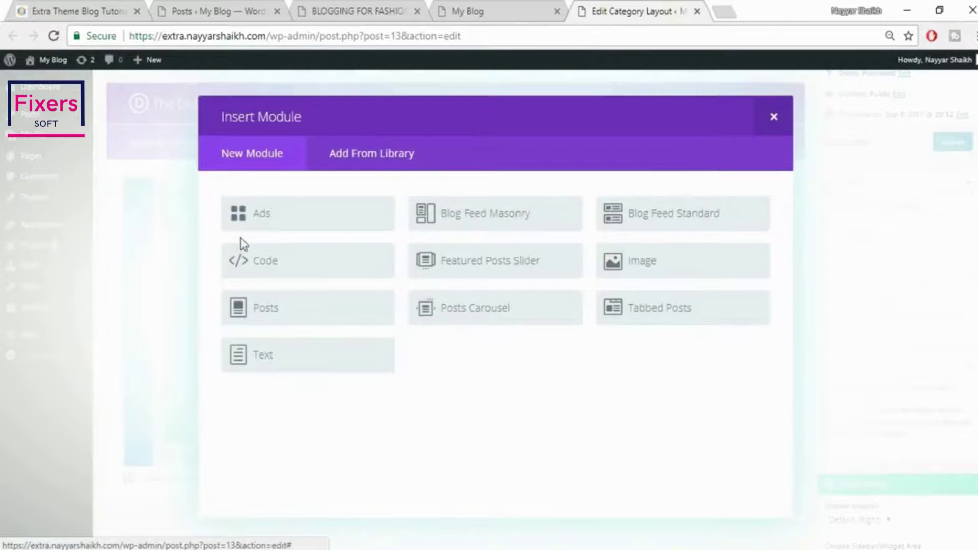
{"action": "left_click", "coordinate": [492, 268]}
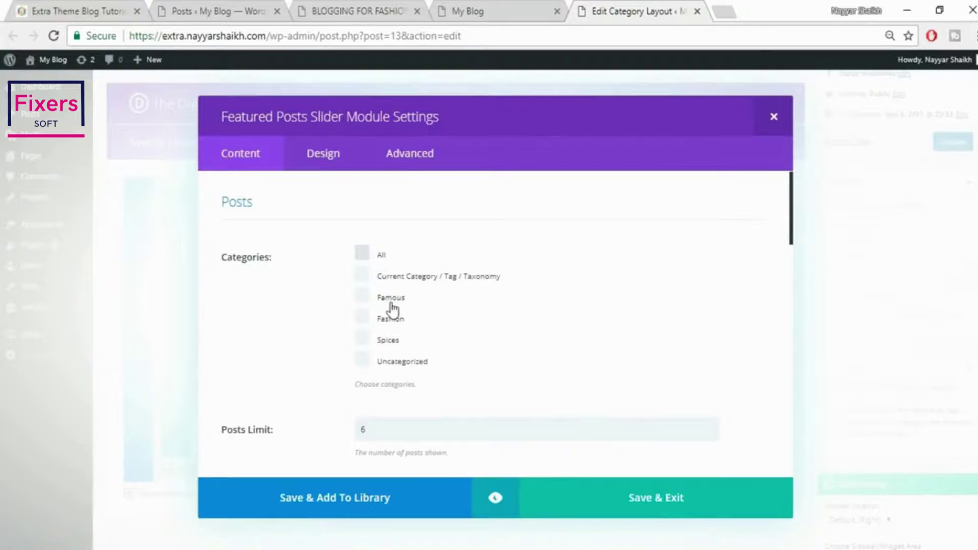
{"action": "left_click", "coordinate": [363, 254]}
{"action": "scroll", "coordinate": [662, 326], "scroll_direction": "down", "scroll_amount": 3}
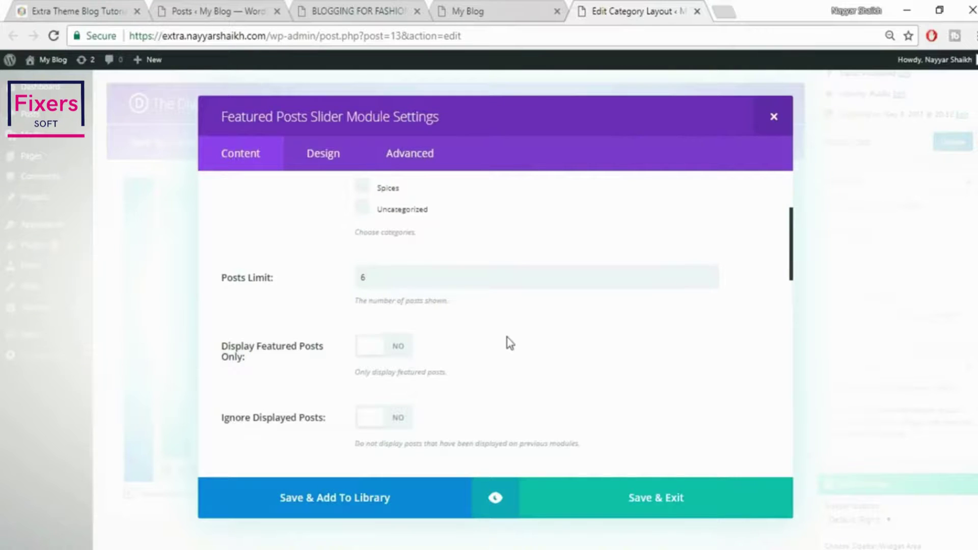
{"action": "scroll", "coordinate": [506, 338], "scroll_direction": "down", "scroll_amount": 2}
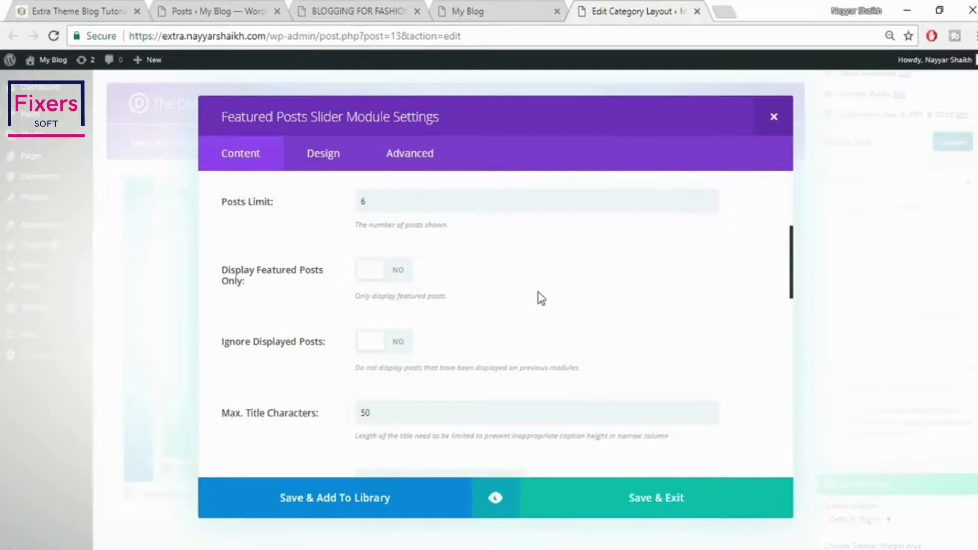
{"action": "scroll", "coordinate": [541, 298], "scroll_direction": "down", "scroll_amount": 2}
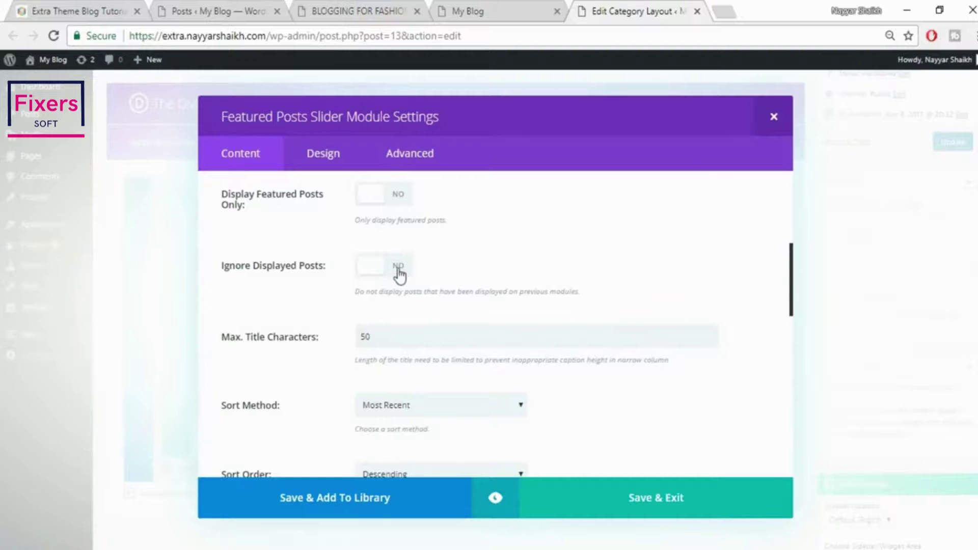
{"action": "scroll", "coordinate": [597, 281], "scroll_direction": "down", "scroll_amount": 3}
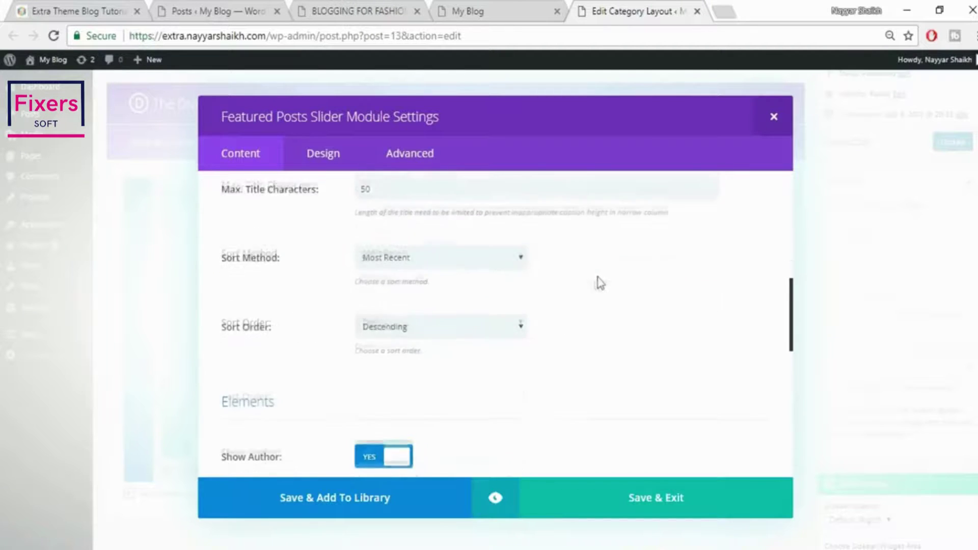
{"action": "scroll", "coordinate": [375, 257], "scroll_direction": "up", "scroll_amount": 1}
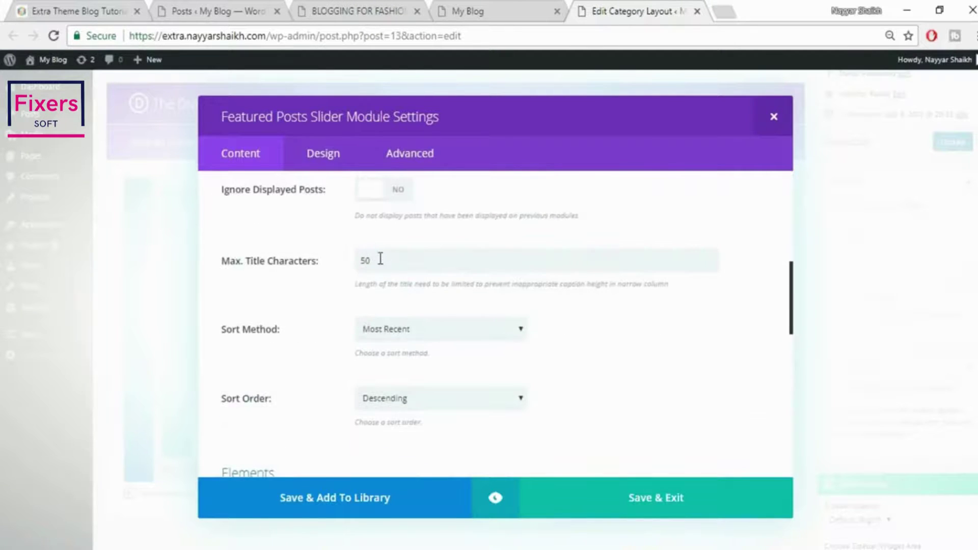
After comparing with the demo site, save the slider and update the Homepage layout
{"action": "left_click", "coordinate": [65, 7]}
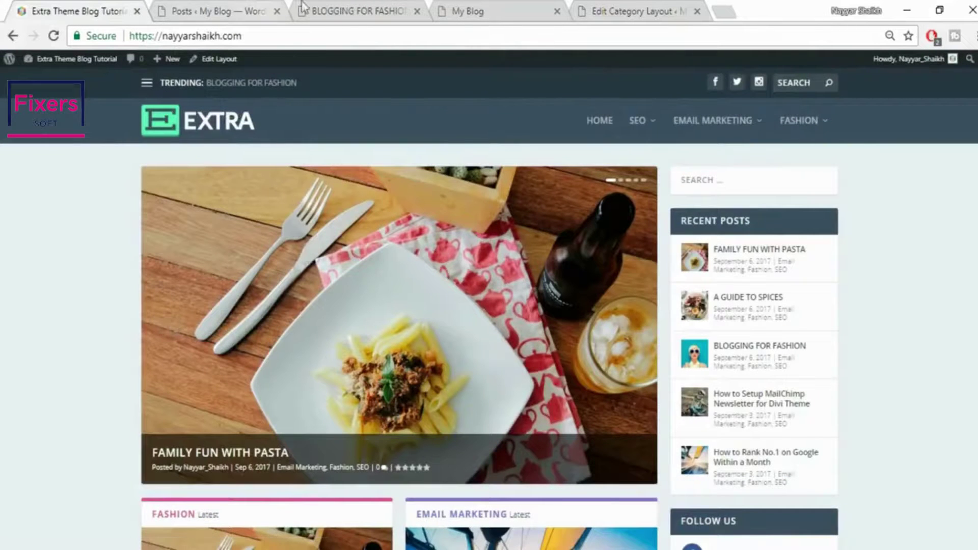
{"action": "left_click", "coordinate": [352, 8]}
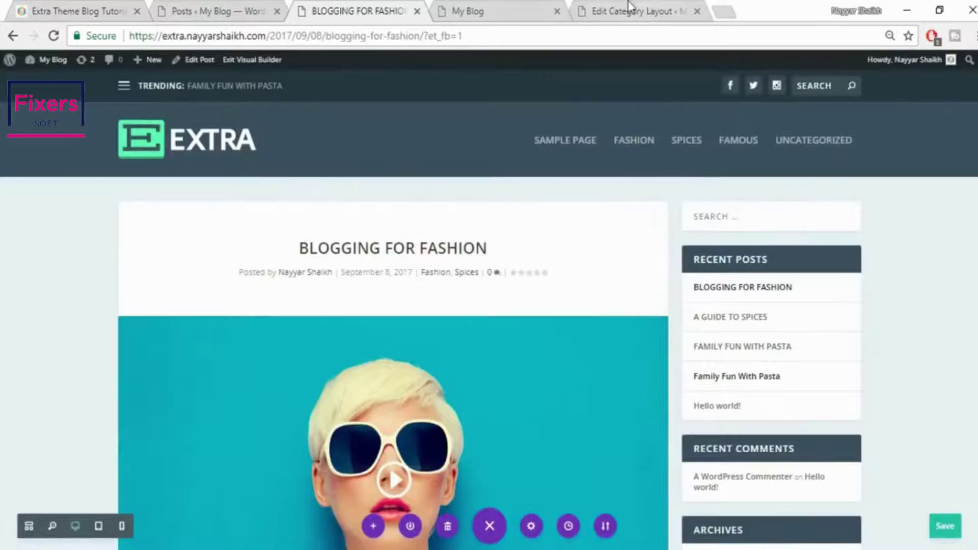
{"action": "left_click", "coordinate": [630, 7]}
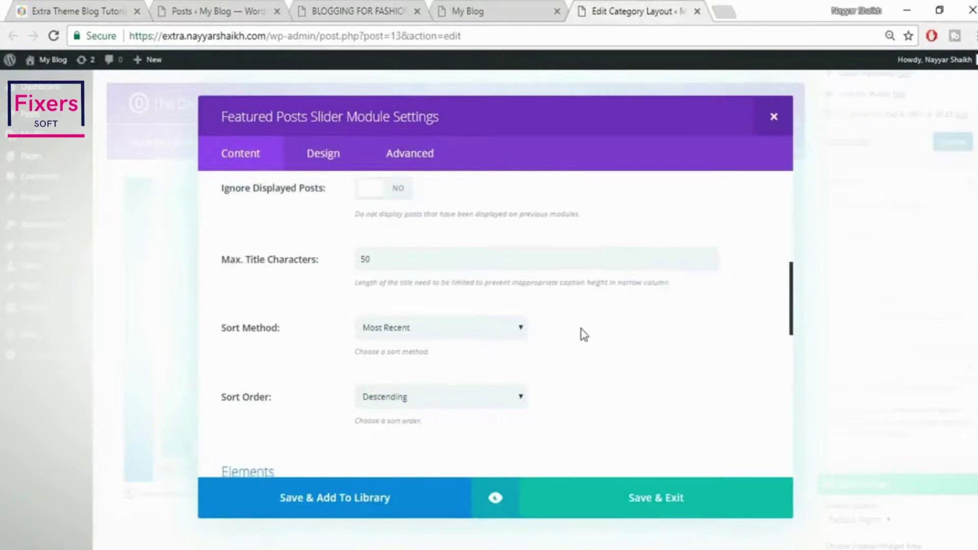
{"action": "scroll", "coordinate": [581, 331], "scroll_direction": "down", "scroll_amount": 1}
{"action": "scroll", "coordinate": [467, 356], "scroll_direction": "down", "scroll_amount": 7}
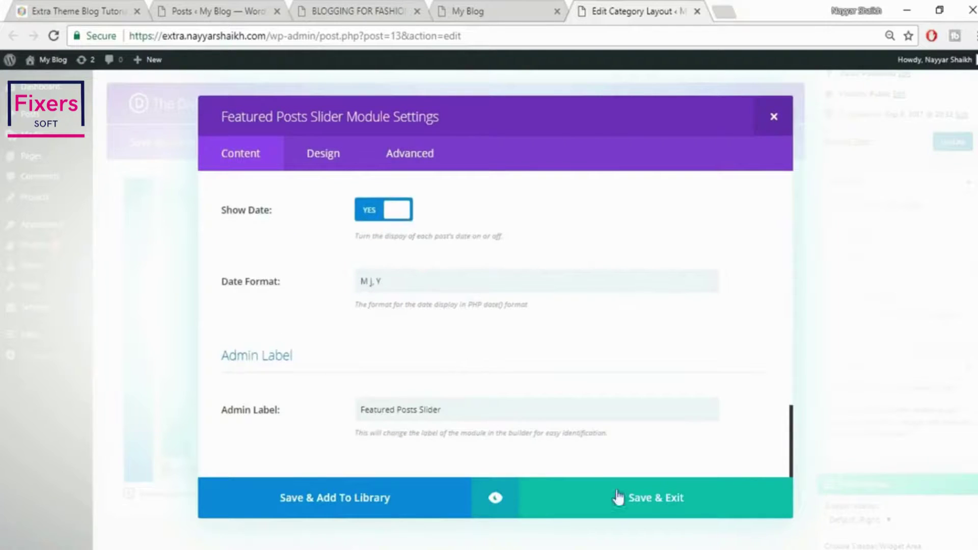
{"action": "left_click", "coordinate": [635, 503]}
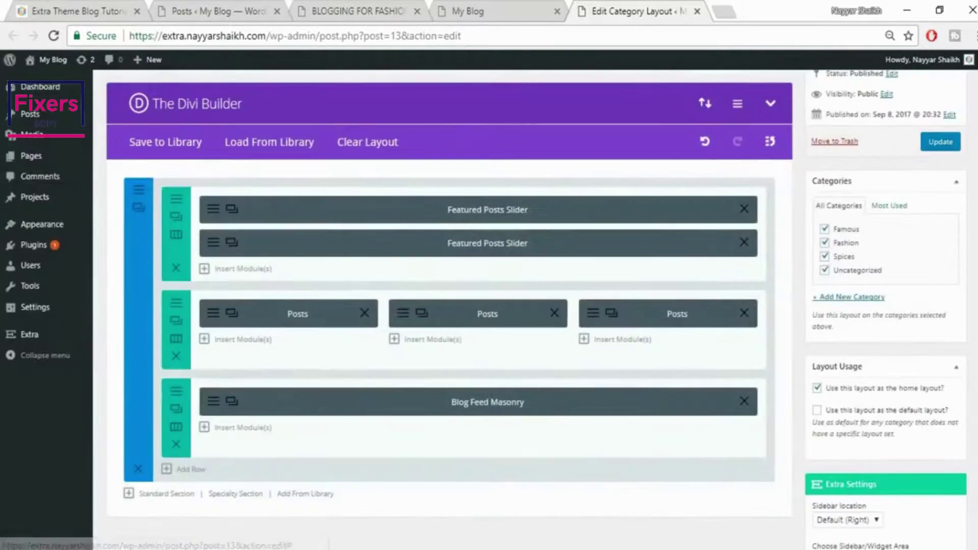
{"action": "left_click", "coordinate": [943, 142]}
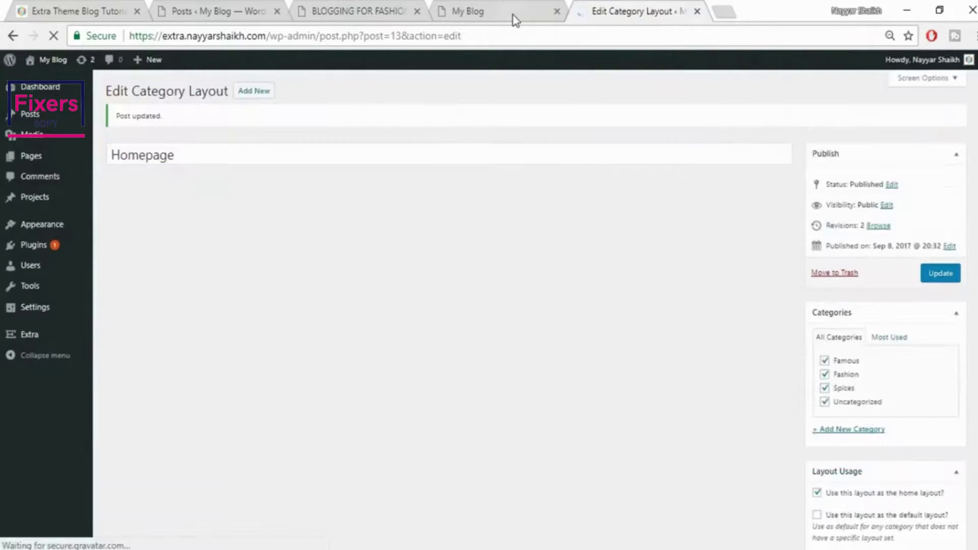
Reload the blog's front page and advance the new post slider twice
{"action": "left_click", "coordinate": [514, 15]}
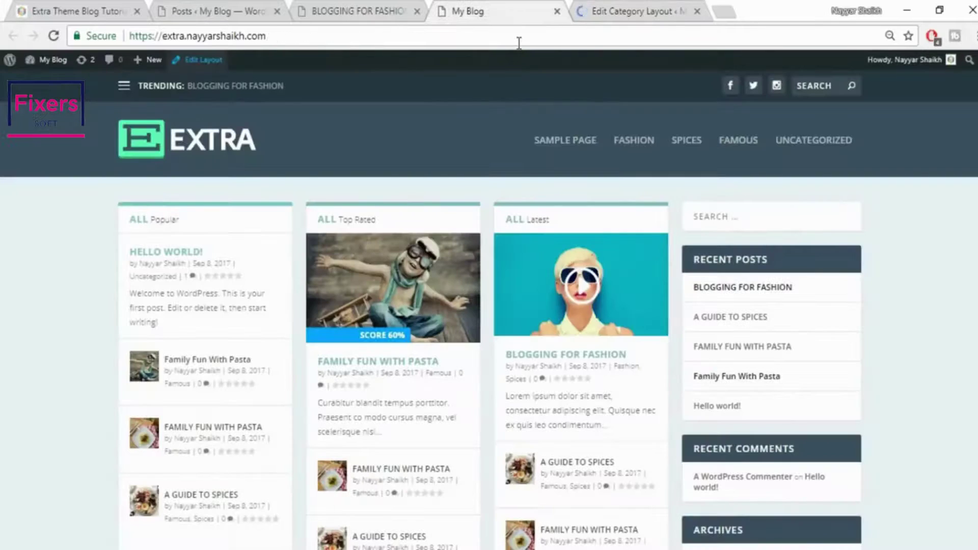
{"action": "left_click", "coordinate": [519, 43]}
{"action": "key", "text": "Return"}
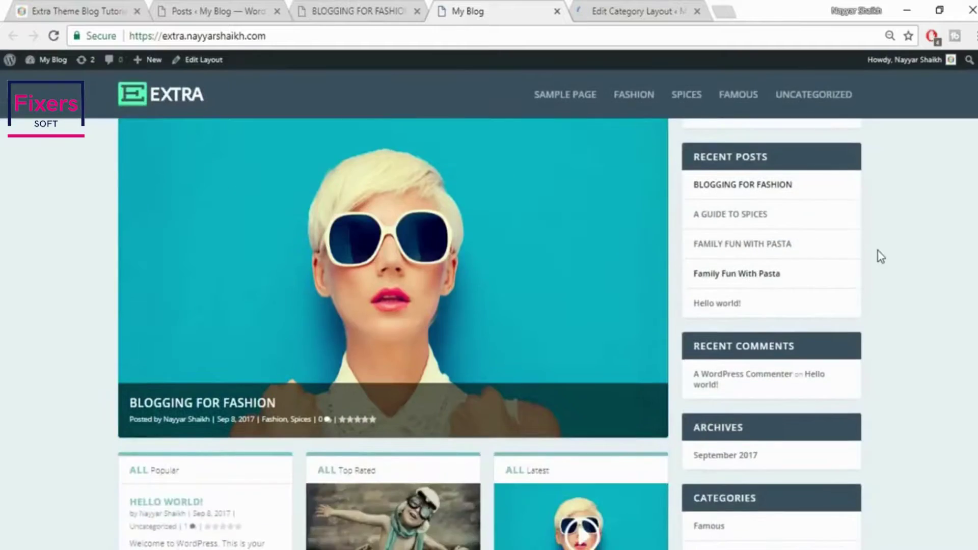
{"action": "scroll", "coordinate": [616, 305], "scroll_direction": "down", "scroll_amount": 2}
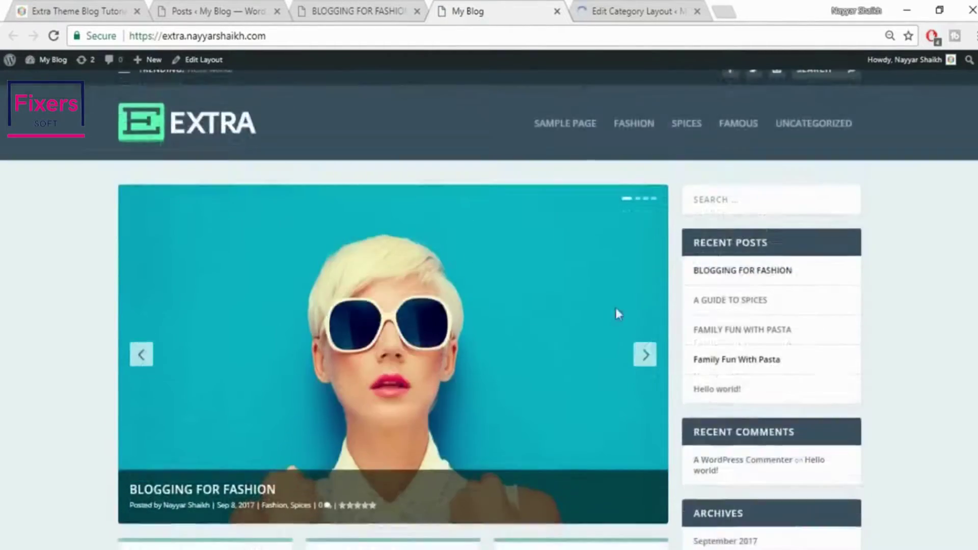
{"action": "left_click", "coordinate": [639, 276]}
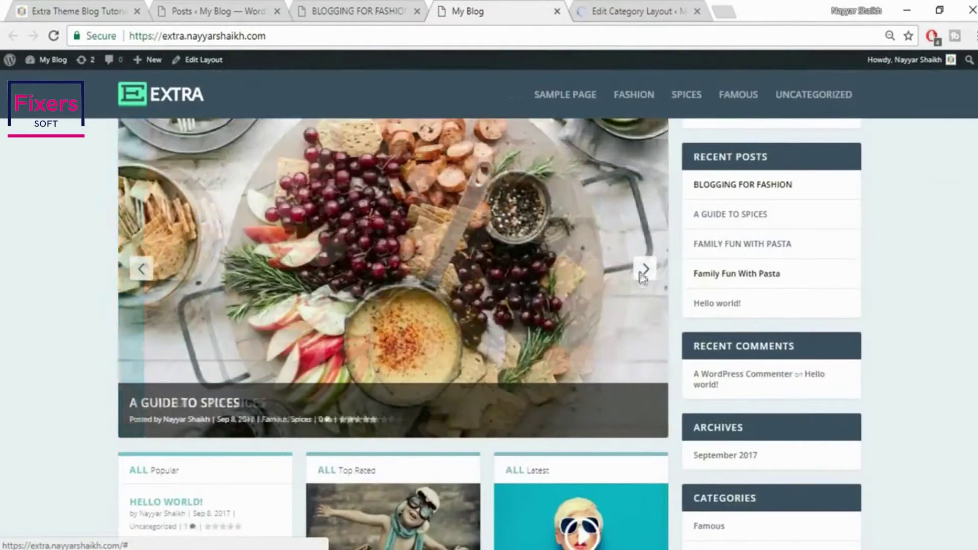
{"action": "left_click", "coordinate": [641, 277]}
{"action": "scroll", "coordinate": [867, 288], "scroll_direction": "up", "scroll_amount": 2}
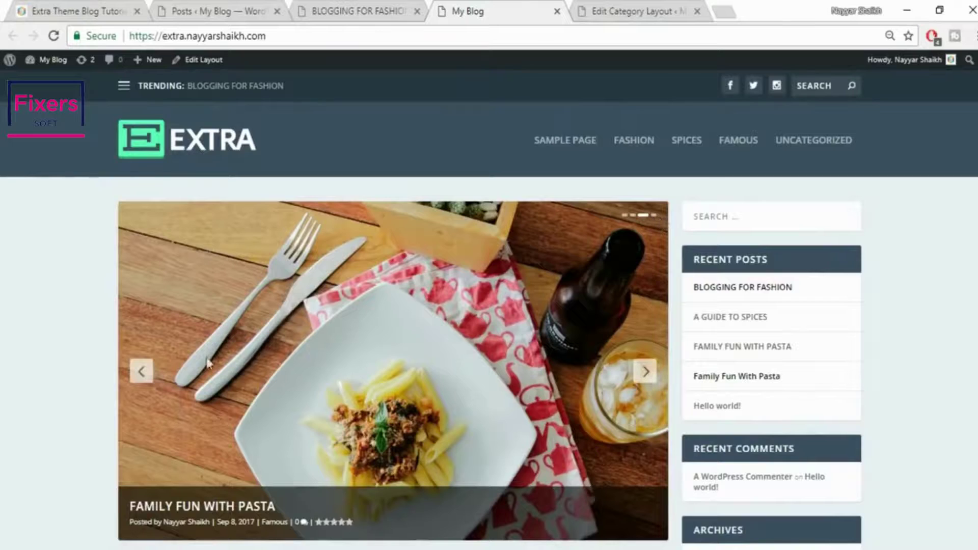
Step the slider back, then view the reference Extra demo homepage for comparison
{"action": "left_click", "coordinate": [141, 371]}
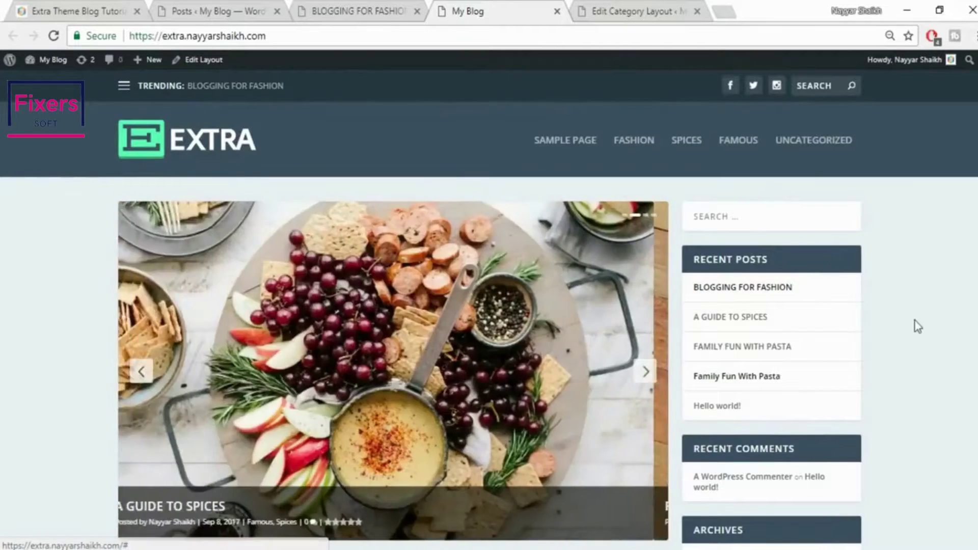
{"action": "scroll", "coordinate": [912, 326], "scroll_direction": "down", "scroll_amount": 2}
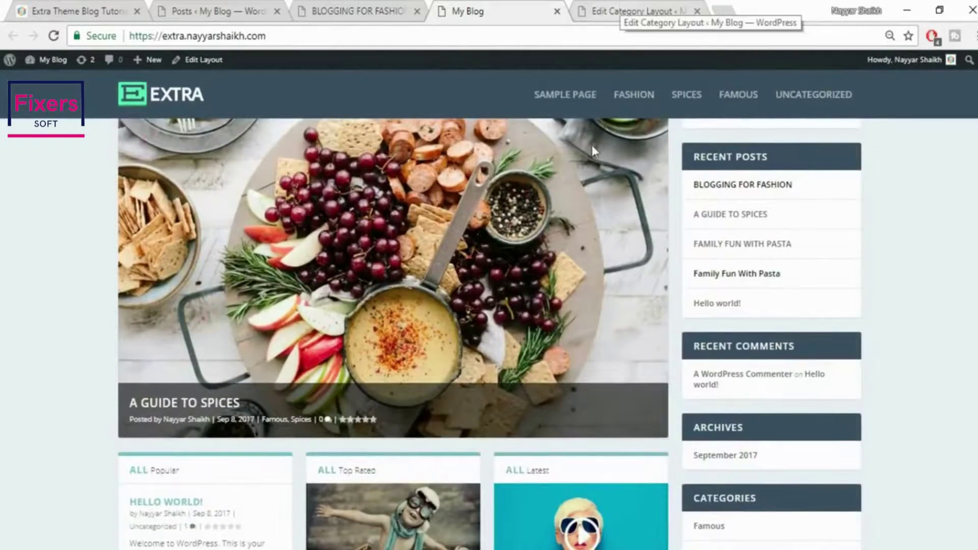
{"action": "scroll", "coordinate": [598, 185], "scroll_direction": "down", "scroll_amount": 4}
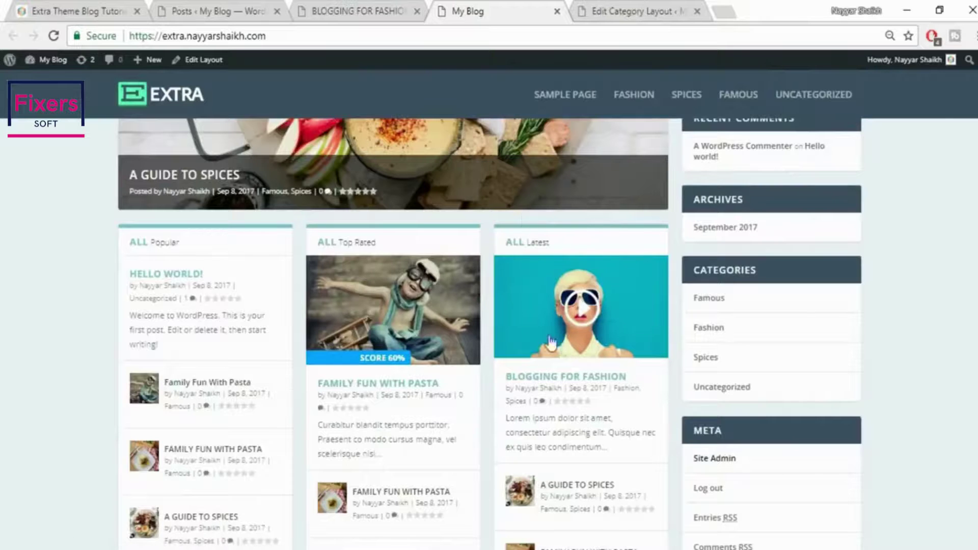
{"action": "left_click", "coordinate": [85, 8]}
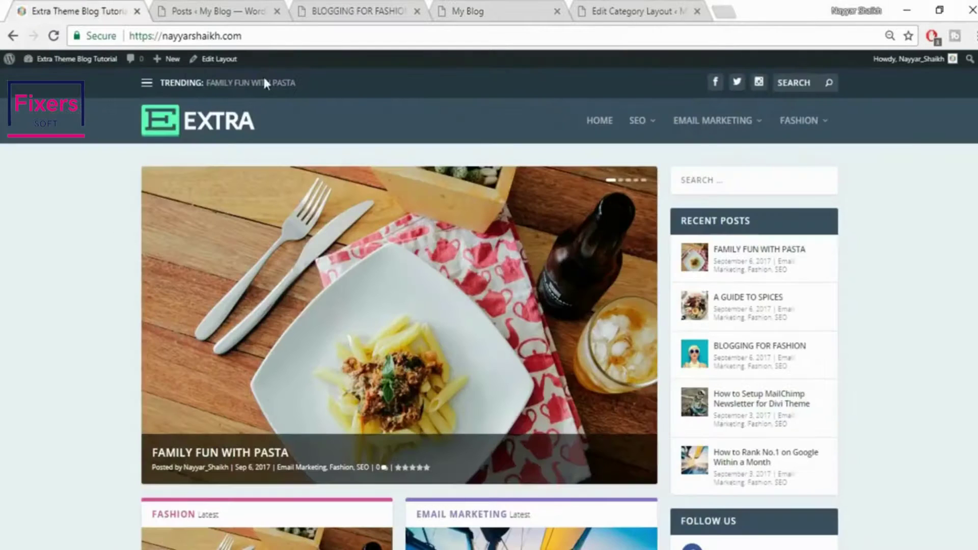
{"action": "scroll", "coordinate": [356, 482], "scroll_direction": "down", "scroll_amount": 5}
Delete the three-Posts and Blog Feed Masonry rows, then add a section with 1/2 + 1/2 columns
{"action": "left_click", "coordinate": [665, 9]}
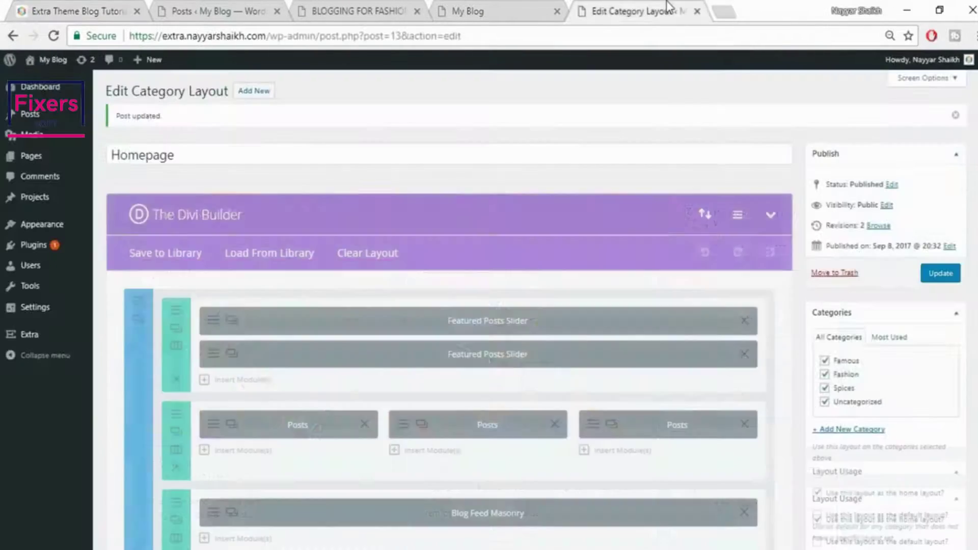
{"action": "scroll", "coordinate": [265, 381], "scroll_direction": "down", "scroll_amount": 2}
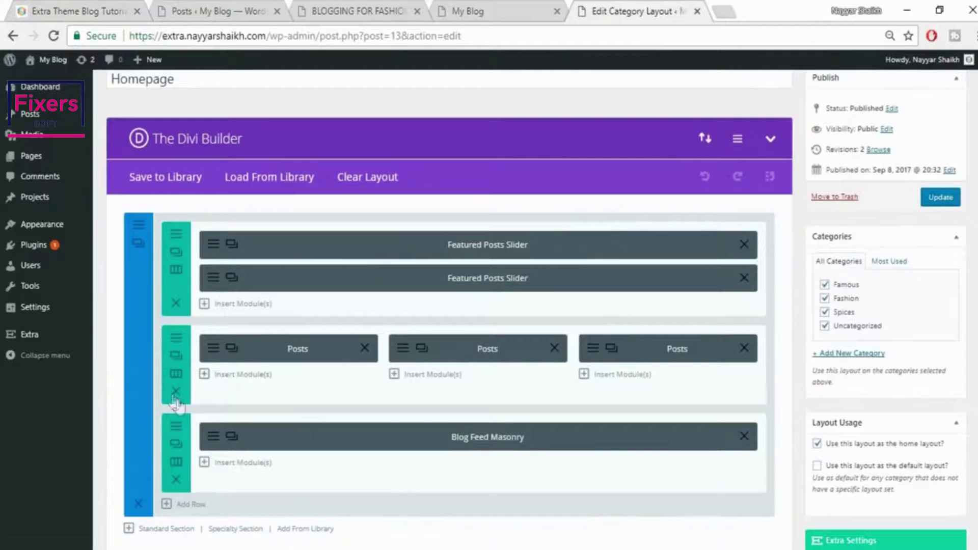
{"action": "left_click", "coordinate": [175, 393]}
{"action": "left_click", "coordinate": [176, 394]}
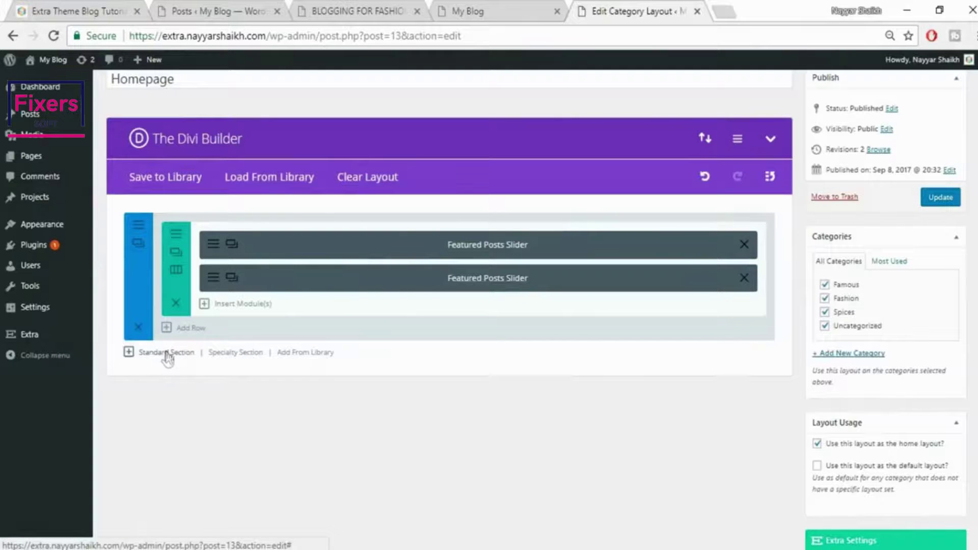
{"action": "left_click", "coordinate": [166, 353]}
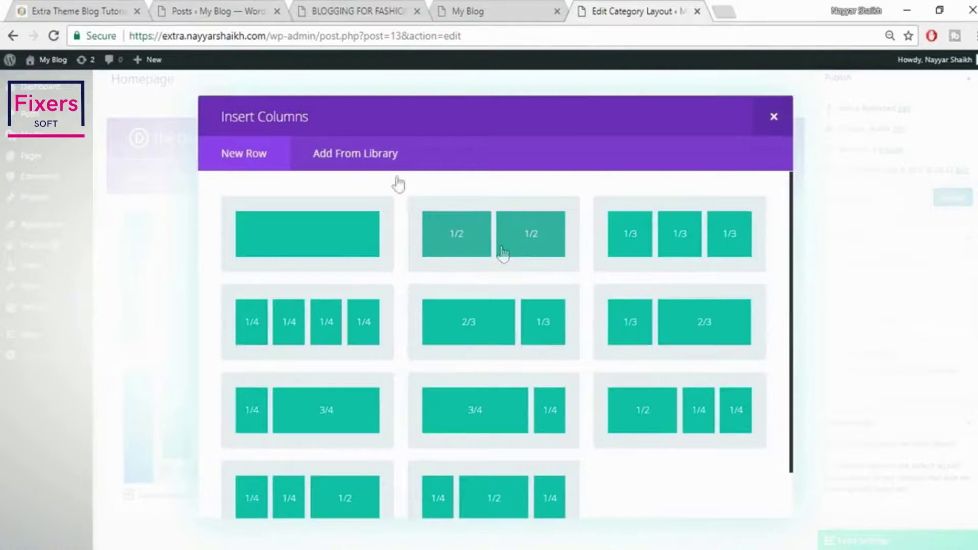
{"action": "left_click", "coordinate": [56, 2]}
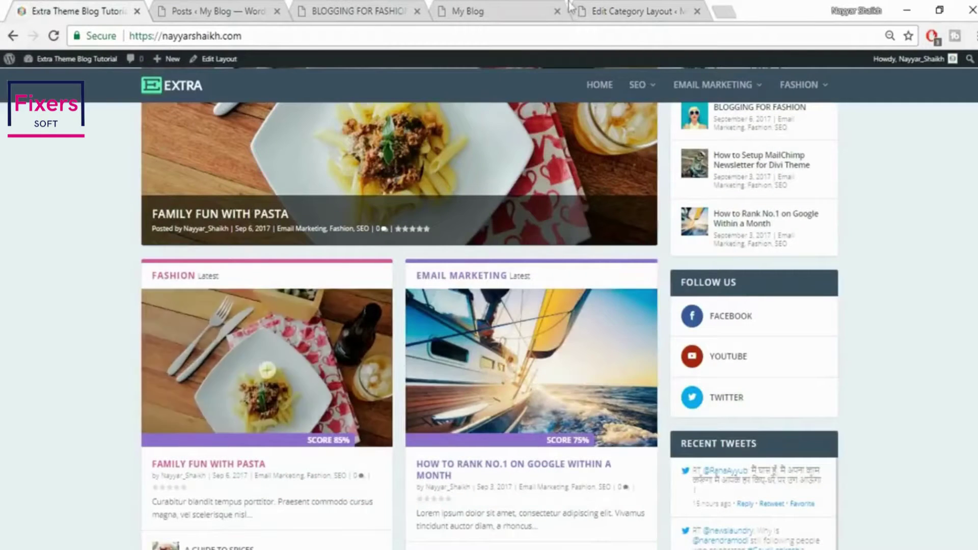
{"action": "left_click", "coordinate": [622, 10]}
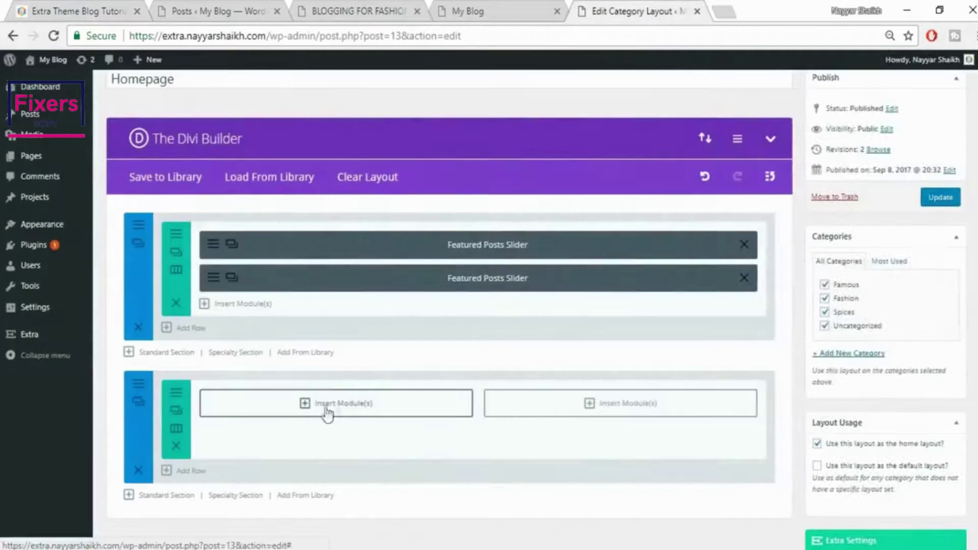
Insert a Posts module in the left column, showing only Famous category posts
{"action": "left_click", "coordinate": [352, 406]}
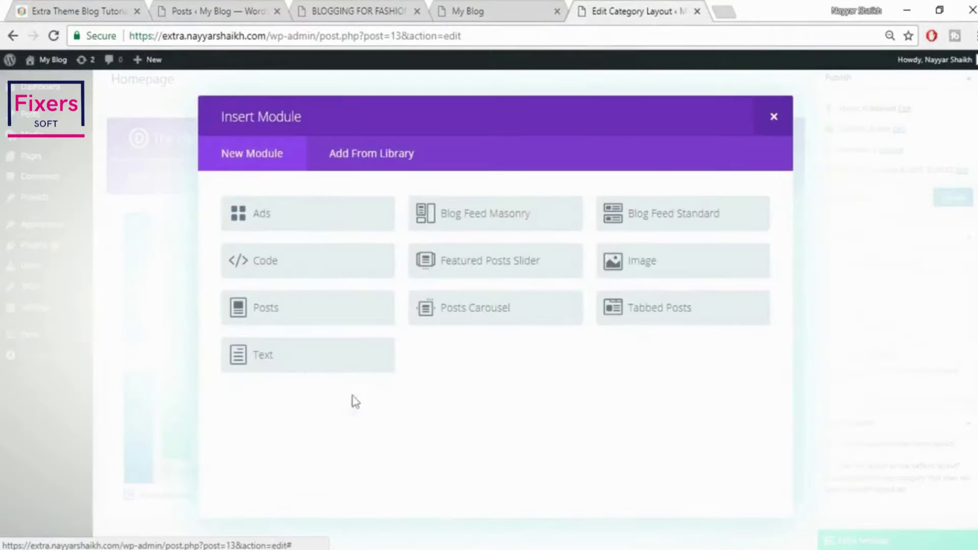
{"action": "left_click", "coordinate": [319, 319]}
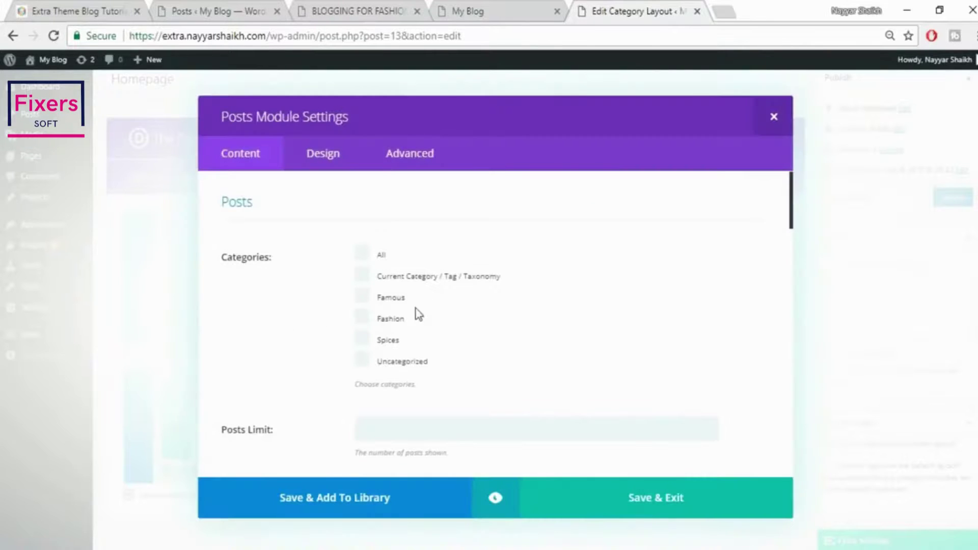
{"action": "left_click", "coordinate": [390, 299]}
{"action": "left_click", "coordinate": [495, 4]}
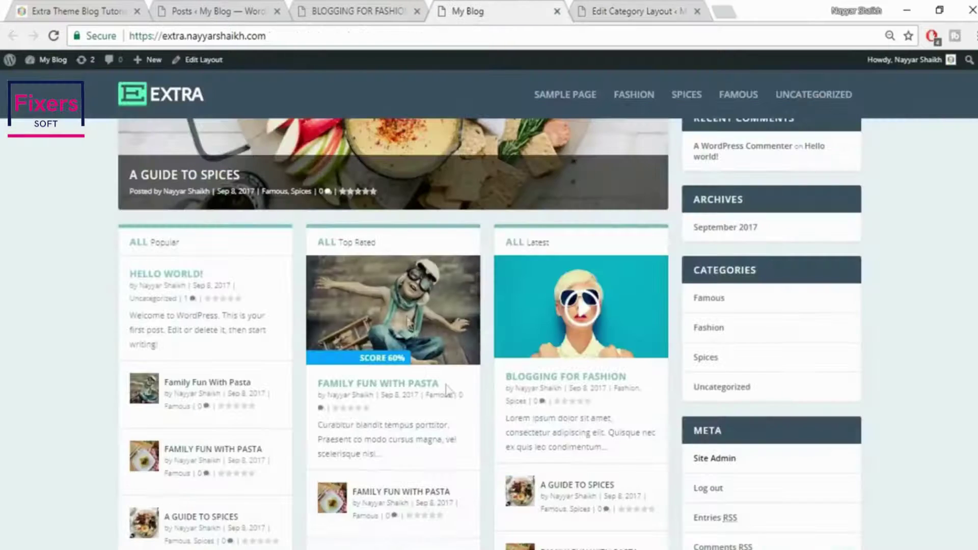
{"action": "left_click", "coordinate": [668, 6]}
Set the Posts module's limit to 4 and save it into the layout
{"action": "scroll", "coordinate": [678, 258], "scroll_direction": "down", "scroll_amount": 5}
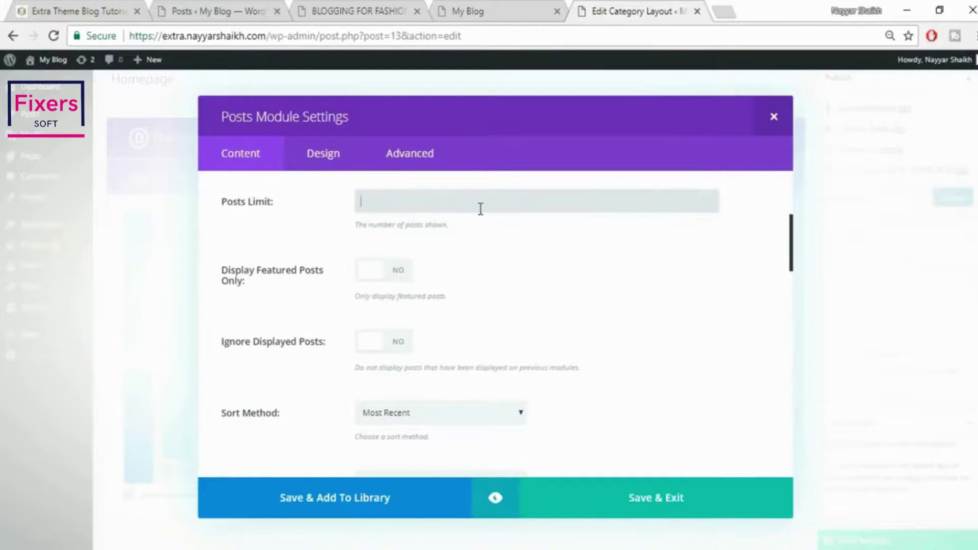
{"action": "type", "text": "4"}
{"action": "scroll", "coordinate": [507, 286], "scroll_direction": "down", "scroll_amount": 2}
{"action": "scroll", "coordinate": [507, 286], "scroll_direction": "up", "scroll_amount": 2}
{"action": "scroll", "coordinate": [516, 311], "scroll_direction": "down", "scroll_amount": 2}
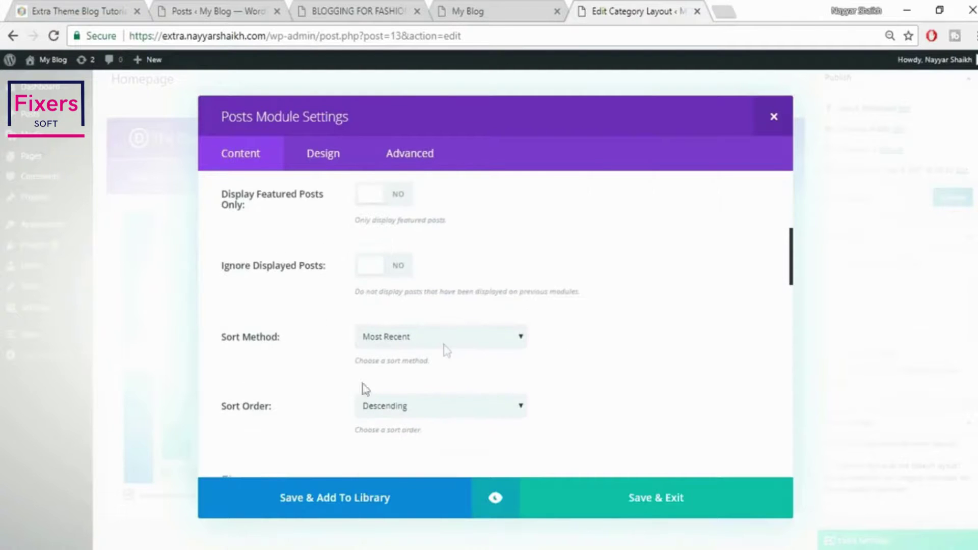
{"action": "scroll", "coordinate": [421, 411], "scroll_direction": "down", "scroll_amount": 10}
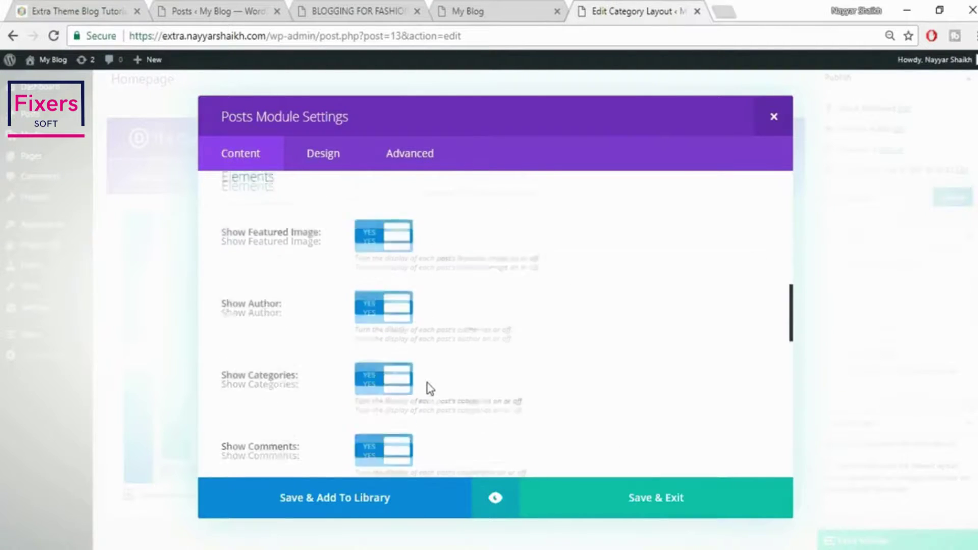
{"action": "scroll", "coordinate": [427, 383], "scroll_direction": "down", "scroll_amount": 8}
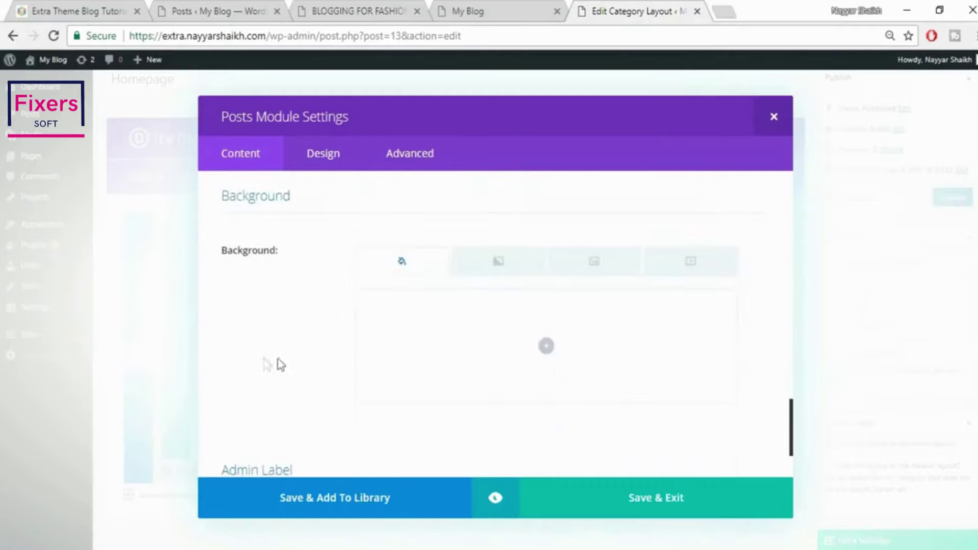
{"action": "left_click", "coordinate": [669, 500]}
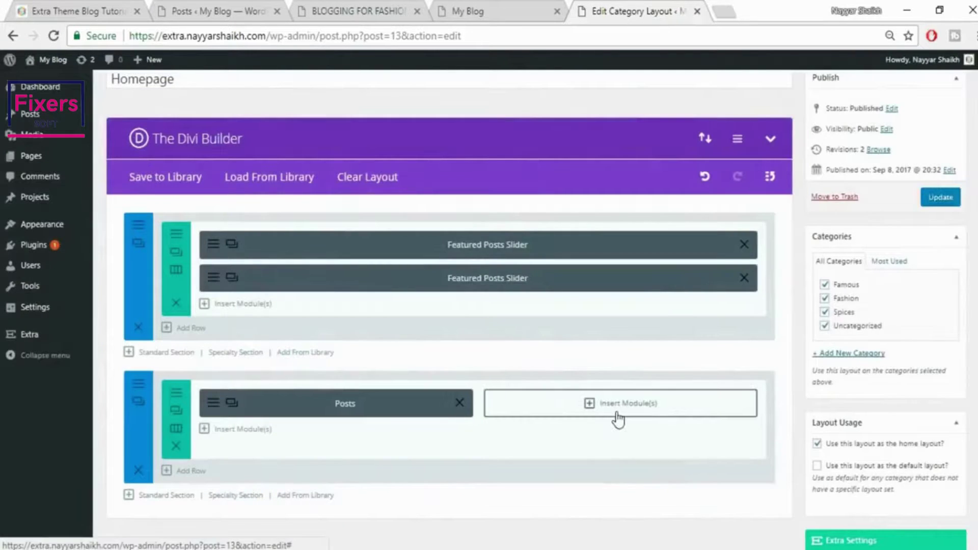
{"action": "left_click", "coordinate": [619, 417]}
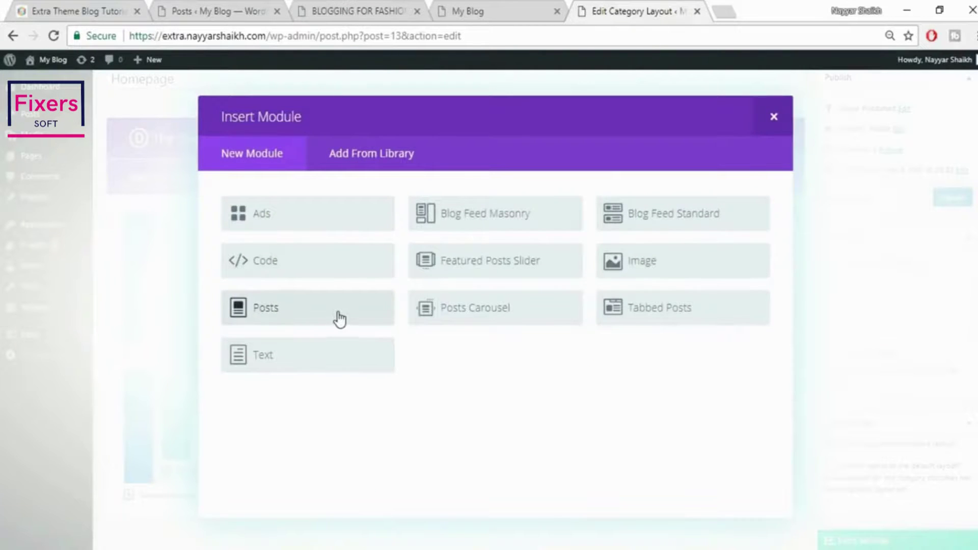
Add a Posts module to the right column, sort Most Recent in Ascending order, and save
{"action": "left_click", "coordinate": [268, 311]}
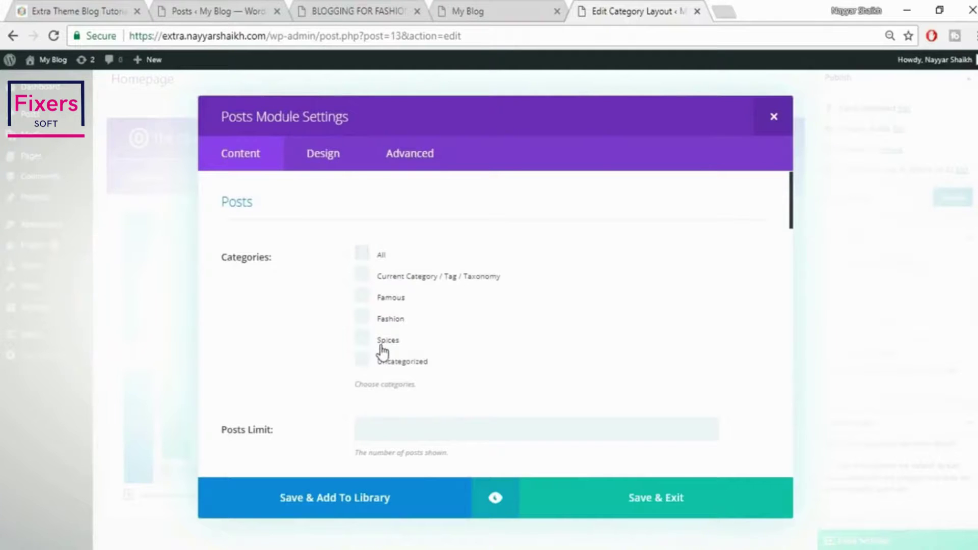
{"action": "scroll", "coordinate": [567, 350], "scroll_direction": "down", "scroll_amount": 8}
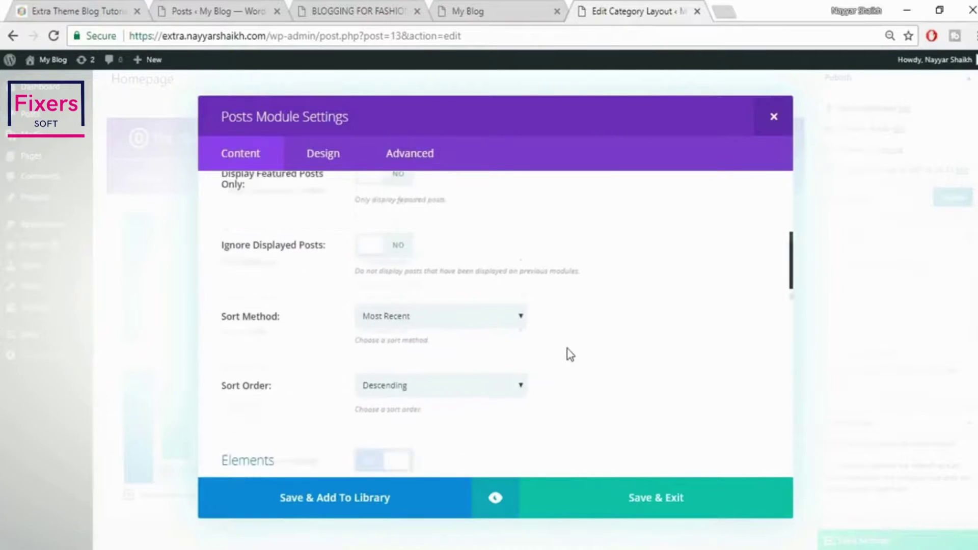
{"action": "scroll", "coordinate": [567, 350], "scroll_direction": "up", "scroll_amount": 3}
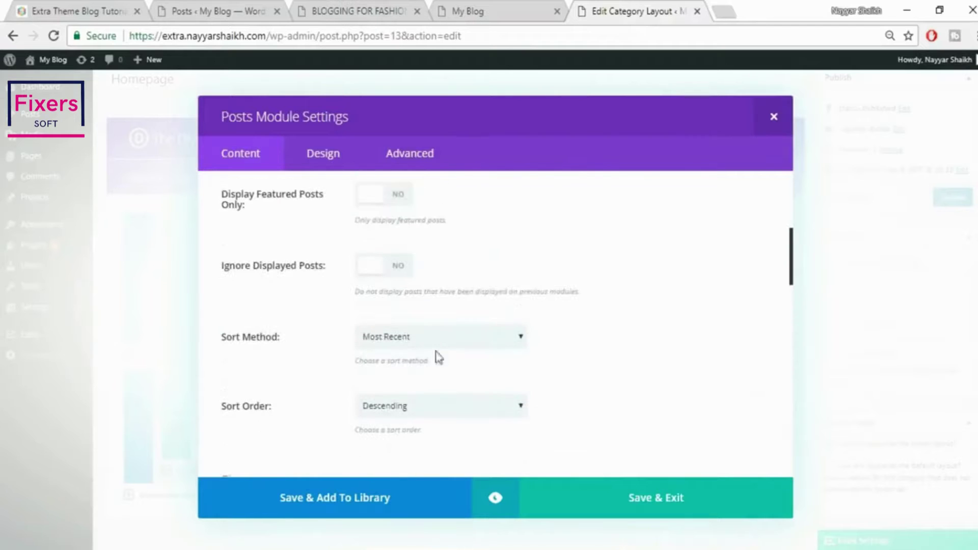
{"action": "left_click", "coordinate": [428, 337]}
{"action": "left_click", "coordinate": [611, 350]}
{"action": "left_click", "coordinate": [402, 407]}
{"action": "left_click", "coordinate": [395, 434]}
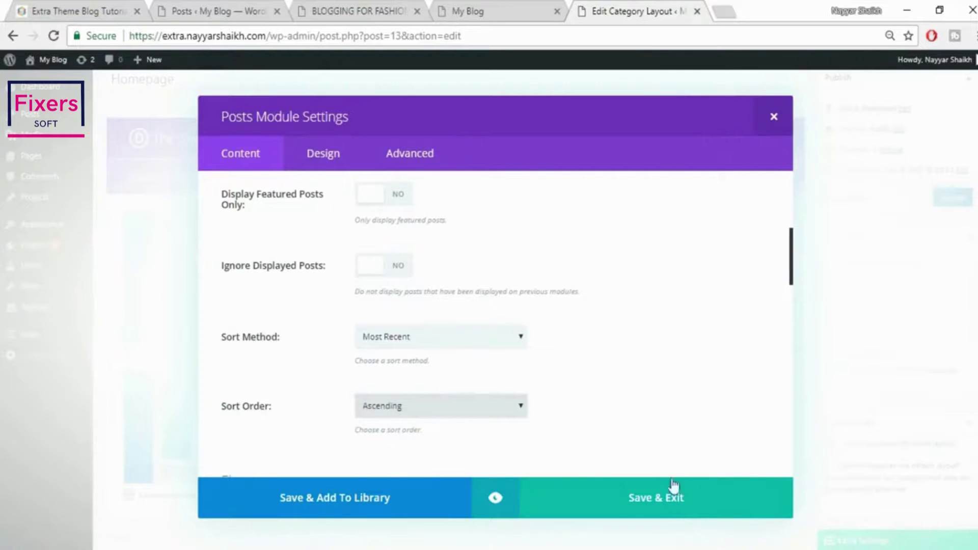
{"action": "left_click", "coordinate": [669, 509]}
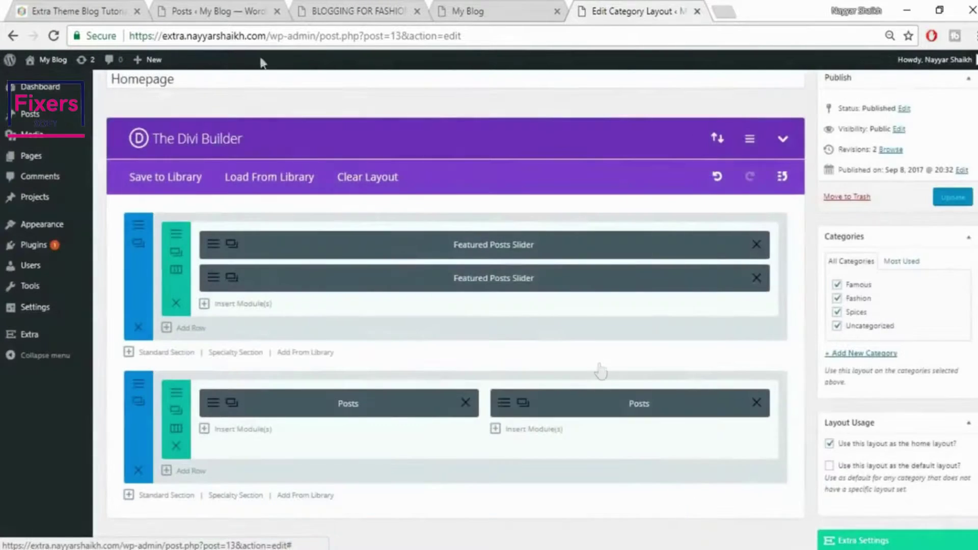
{"action": "left_click", "coordinate": [81, 11]}
Add a new standard section with one full-width column below the Posts row
{"action": "scroll", "coordinate": [598, 365], "scroll_direction": "down", "scroll_amount": 10}
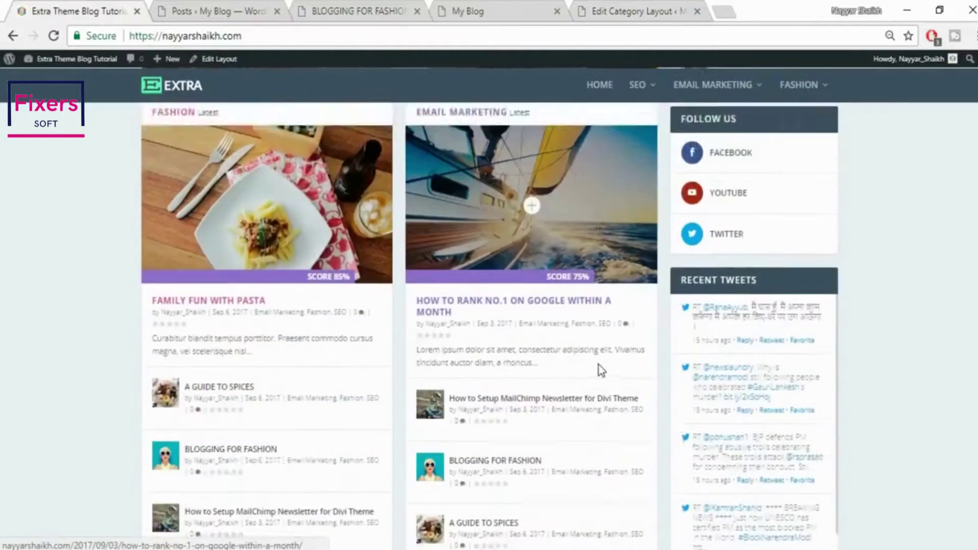
{"action": "scroll", "coordinate": [598, 364], "scroll_direction": "down", "scroll_amount": 2}
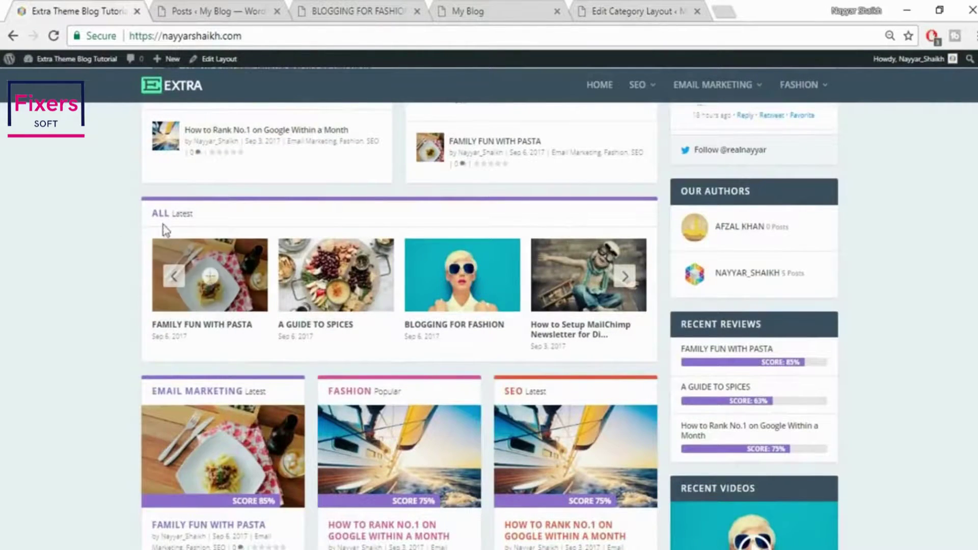
{"action": "left_click", "coordinate": [632, 6]}
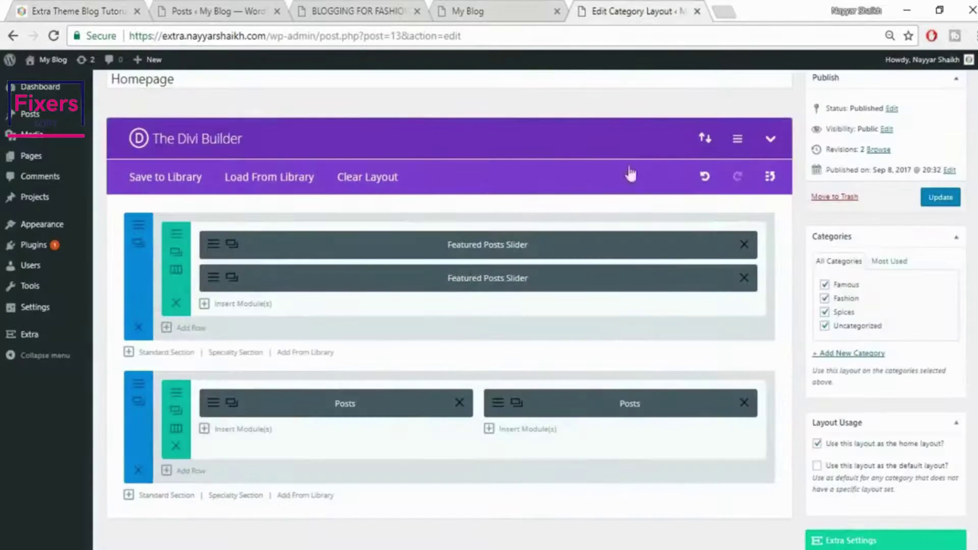
{"action": "scroll", "coordinate": [240, 426], "scroll_direction": "down", "scroll_amount": 2}
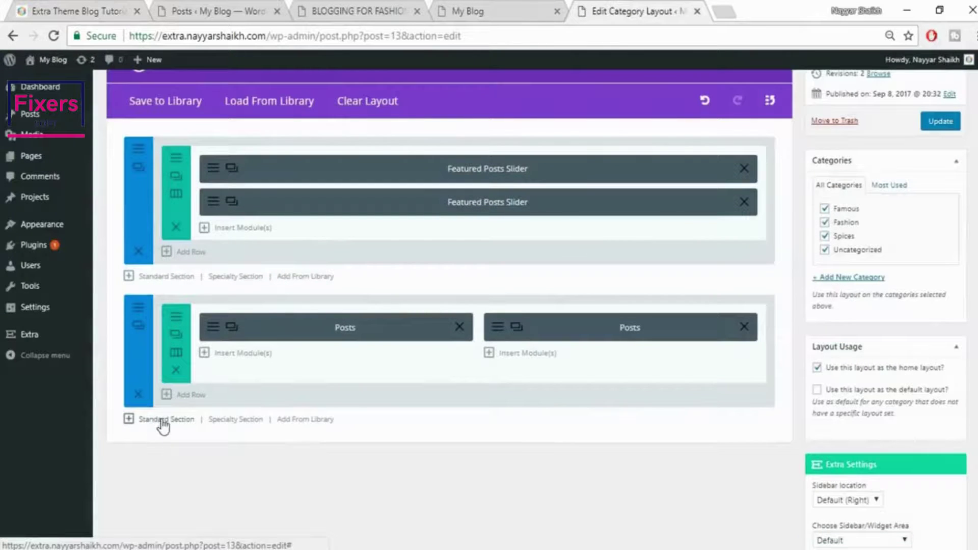
{"action": "left_click", "coordinate": [163, 421]}
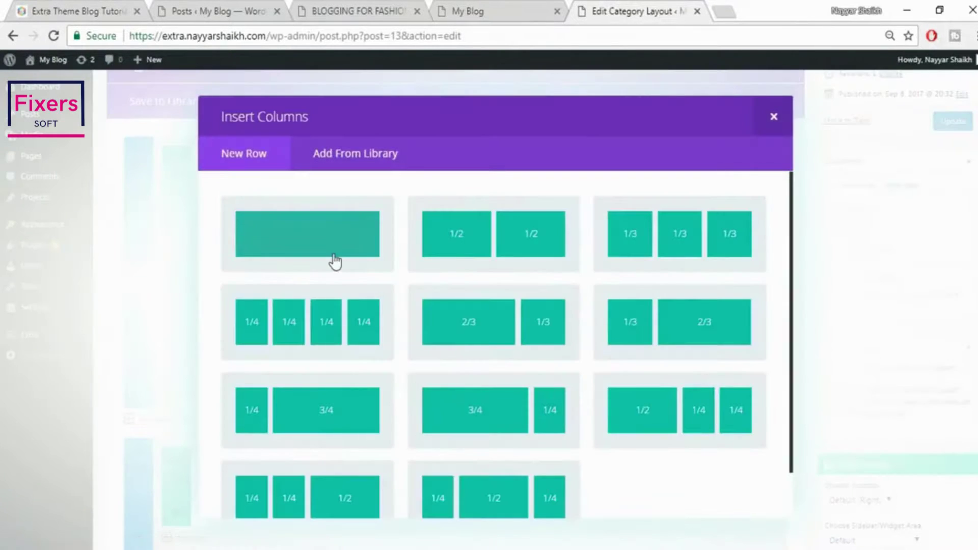
{"action": "left_click", "coordinate": [334, 260]}
{"action": "scroll", "coordinate": [515, 403], "scroll_direction": "down", "scroll_amount": 2}
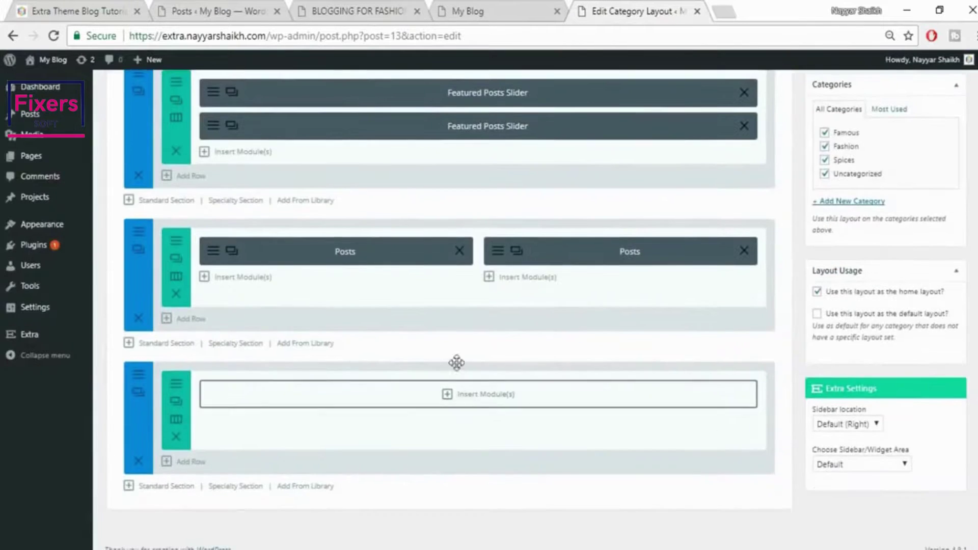
Insert a Posts Carousel module for all categories, adjust its posts limit, and save it
{"action": "left_click", "coordinate": [464, 393]}
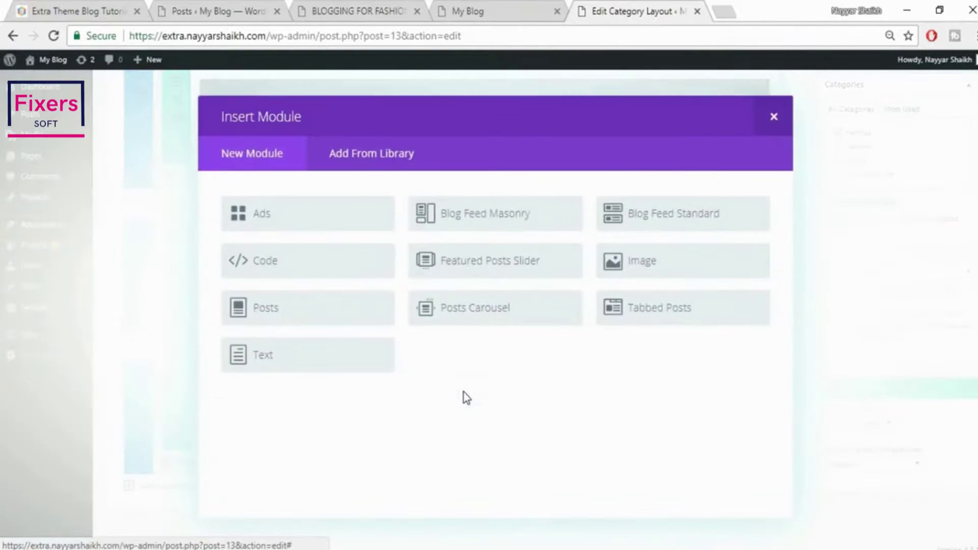
{"action": "left_click", "coordinate": [478, 317]}
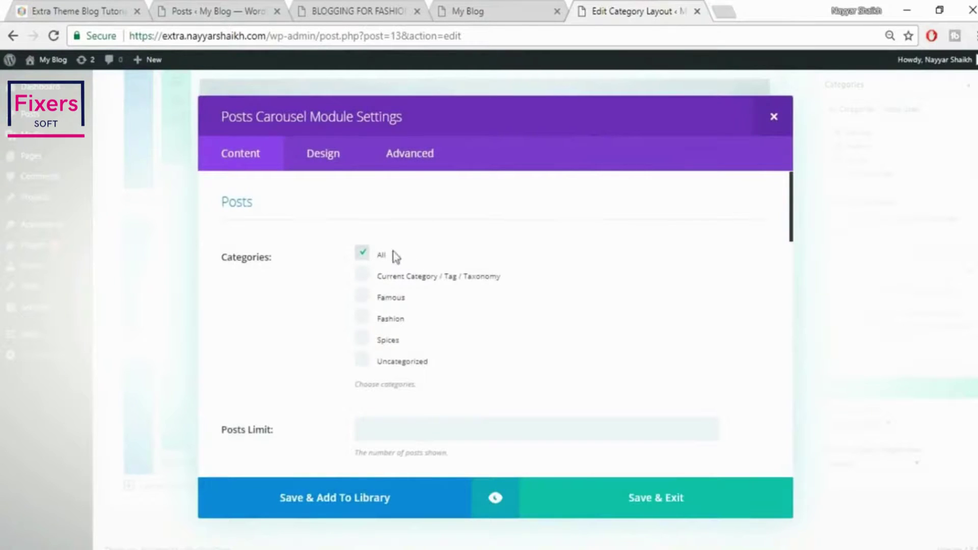
{"action": "scroll", "coordinate": [610, 309], "scroll_direction": "down", "scroll_amount": 3}
{"action": "left_click", "coordinate": [436, 275]}
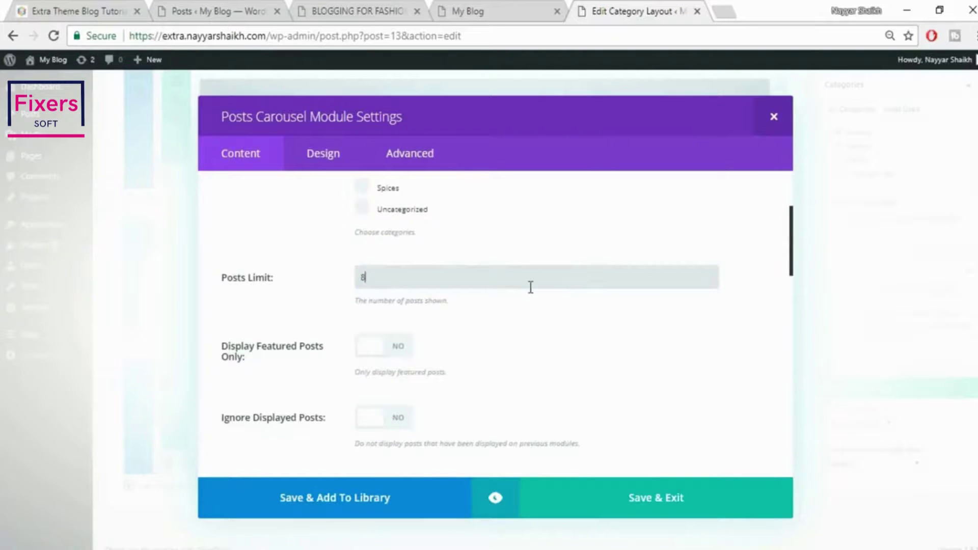
{"action": "scroll", "coordinate": [540, 316], "scroll_direction": "down", "scroll_amount": 5}
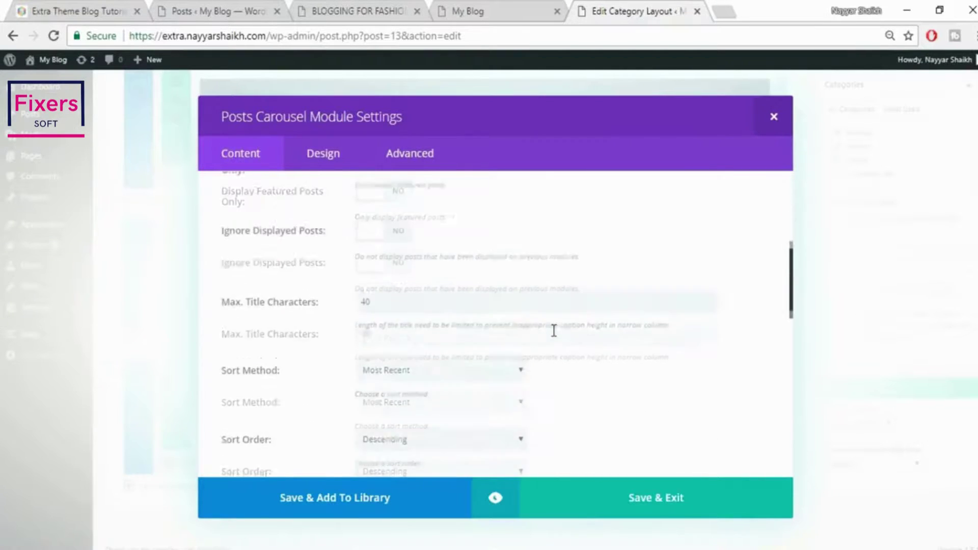
{"action": "scroll", "coordinate": [498, 347], "scroll_direction": "down", "scroll_amount": 6}
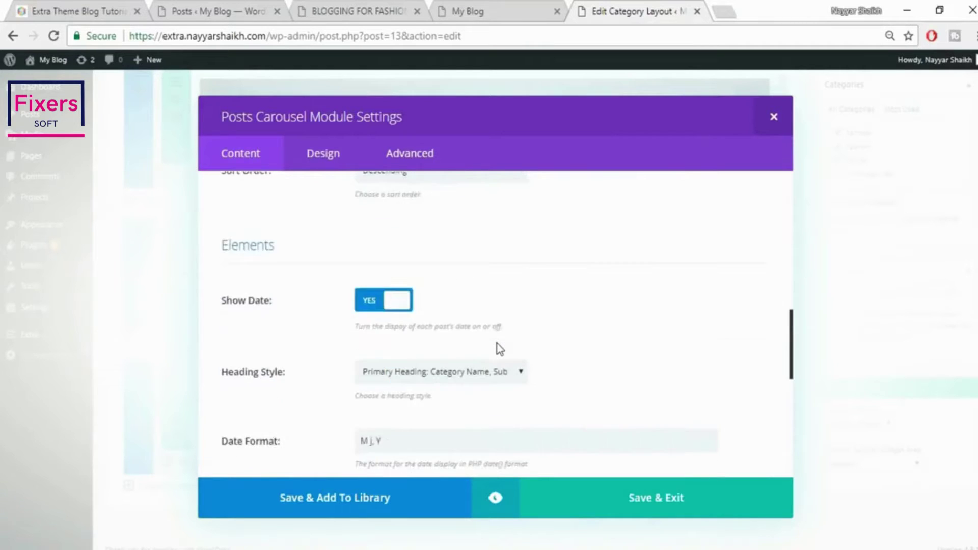
{"action": "scroll", "coordinate": [499, 349], "scroll_direction": "down", "scroll_amount": 6}
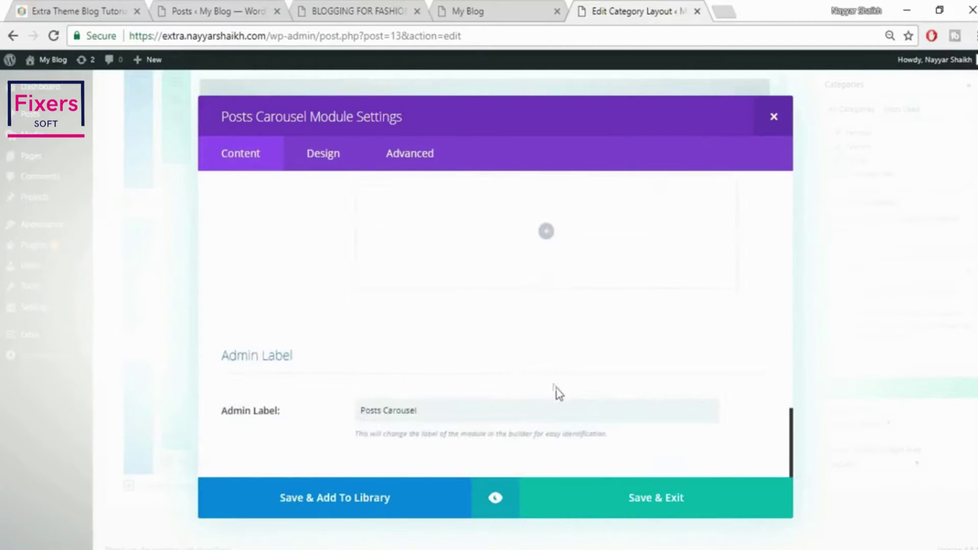
{"action": "left_click", "coordinate": [688, 505]}
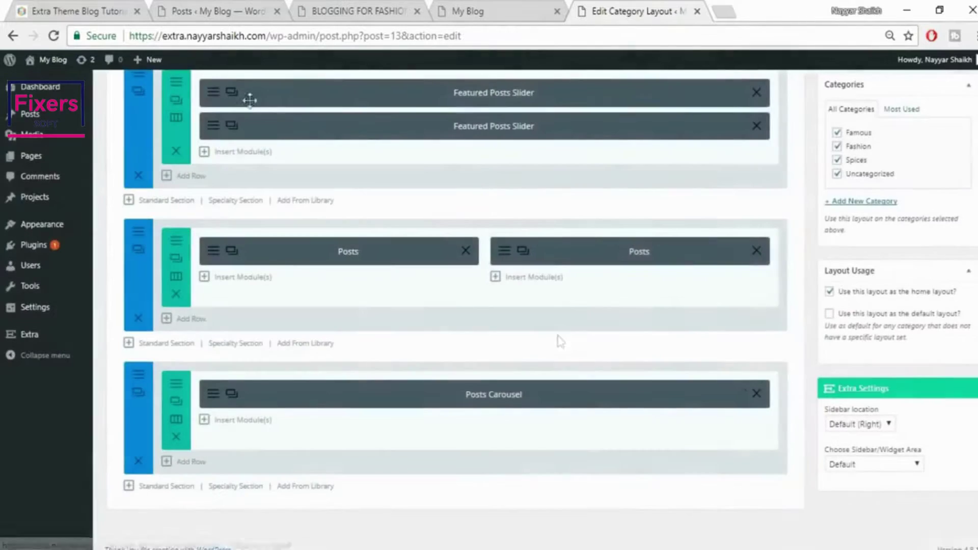
{"action": "left_click", "coordinate": [56, 7]}
Add a standard section at the bottom split into three equal columns
{"action": "scroll", "coordinate": [286, 401], "scroll_direction": "down", "scroll_amount": 2}
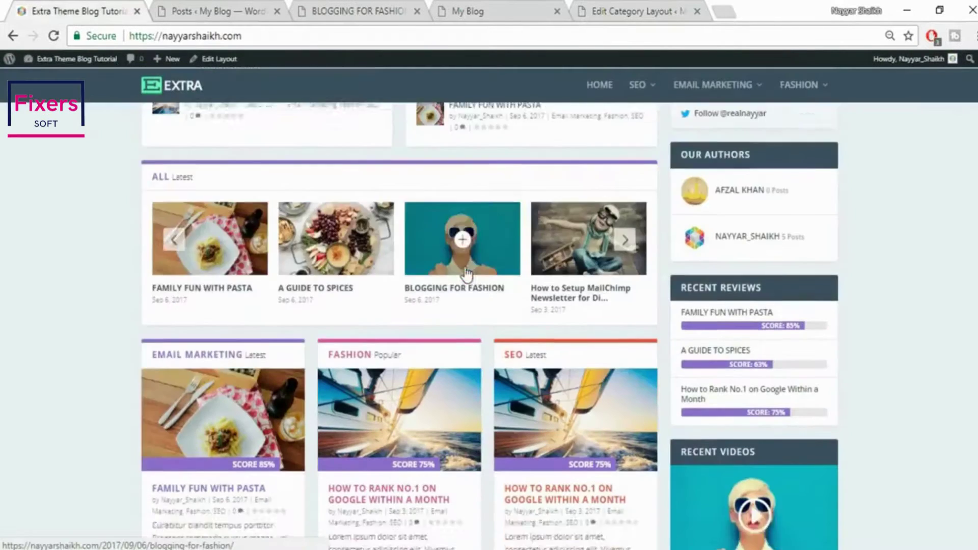
{"action": "scroll", "coordinate": [579, 416], "scroll_direction": "down", "scroll_amount": 2}
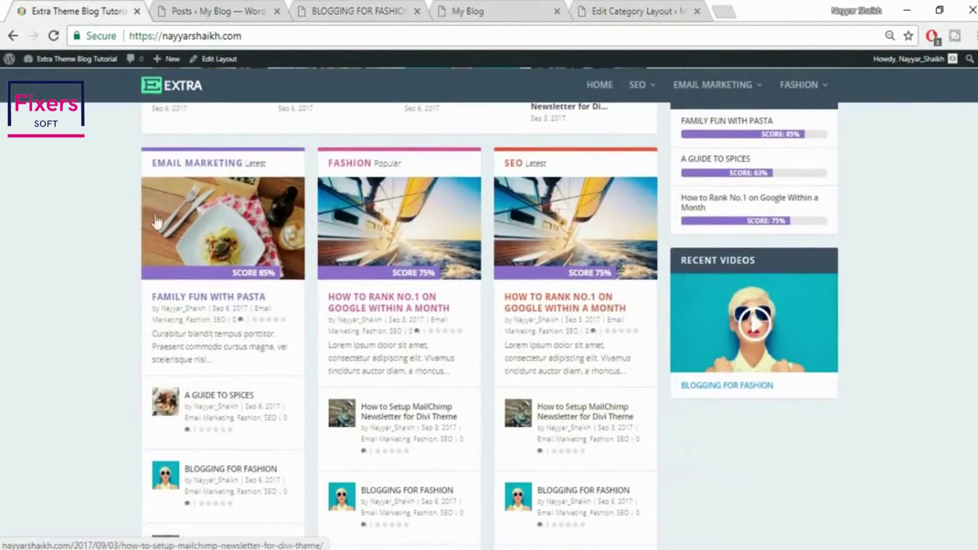
{"action": "left_click", "coordinate": [625, 7]}
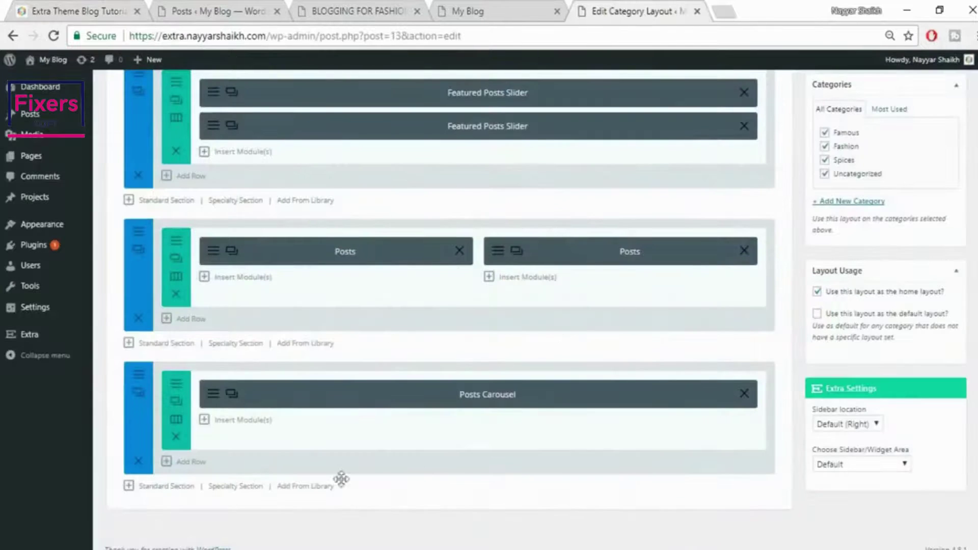
{"action": "scroll", "coordinate": [279, 489], "scroll_direction": "down", "scroll_amount": 1}
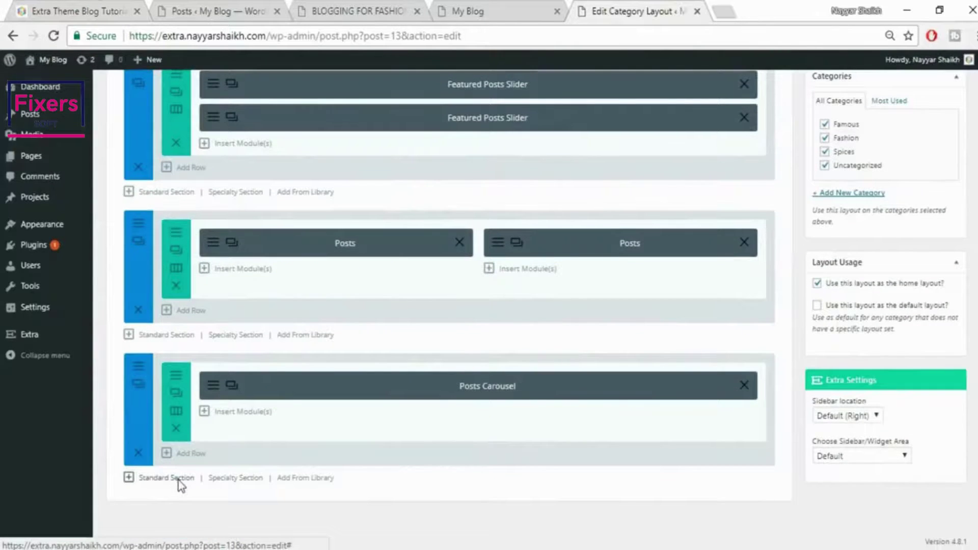
{"action": "left_click", "coordinate": [178, 479]}
{"action": "left_click", "coordinate": [678, 237]}
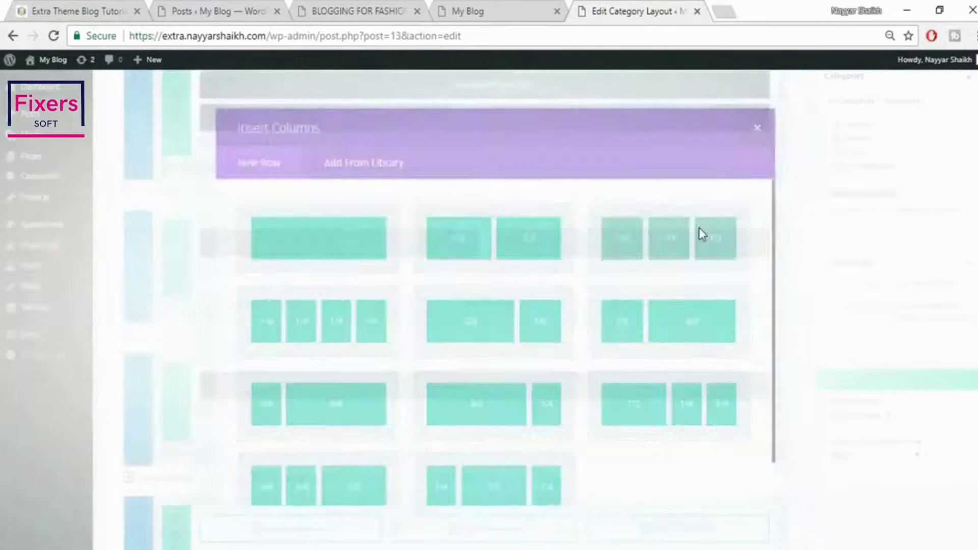
{"action": "scroll", "coordinate": [922, 313], "scroll_direction": "down", "scroll_amount": 2}
Insert Posts modules into the first two columns, the first limited to Famous posts
{"action": "left_click", "coordinate": [319, 386]}
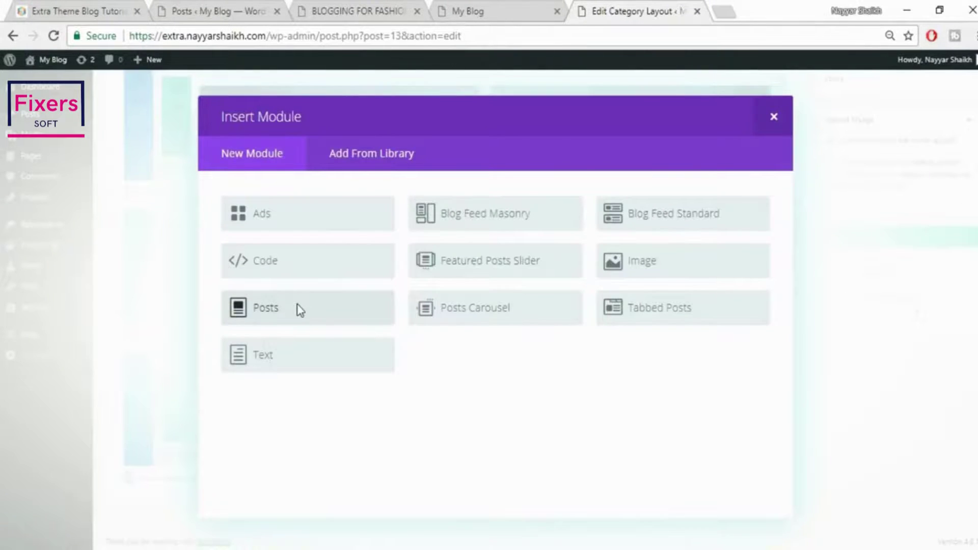
{"action": "left_click", "coordinate": [300, 310]}
{"action": "left_click", "coordinate": [394, 301]}
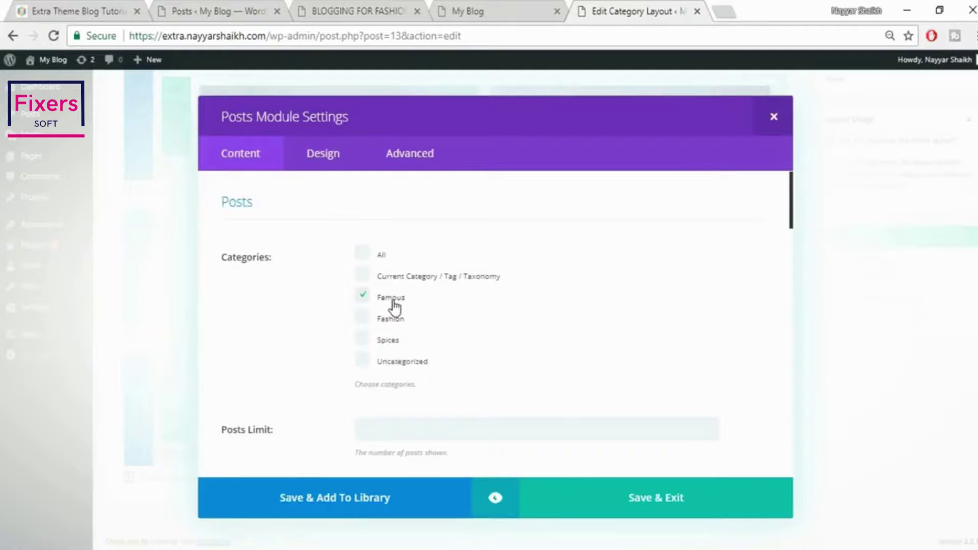
{"action": "left_click", "coordinate": [641, 503]}
{"action": "left_click", "coordinate": [465, 389]}
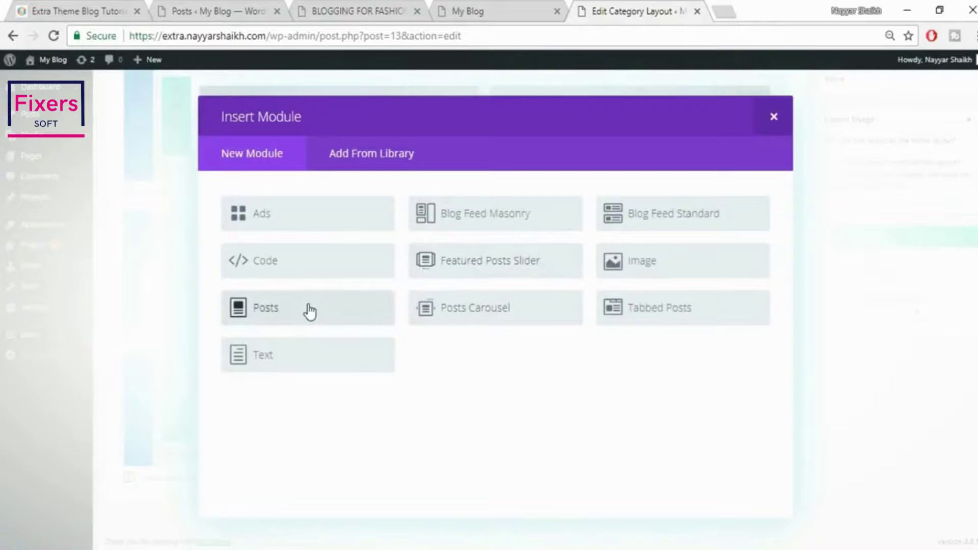
{"action": "left_click", "coordinate": [310, 312]}
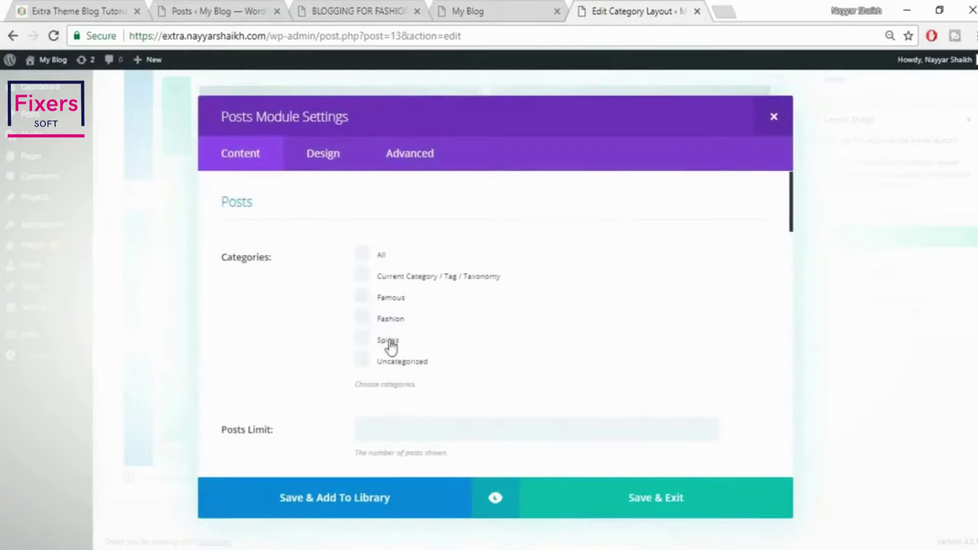
{"action": "left_click", "coordinate": [626, 514]}
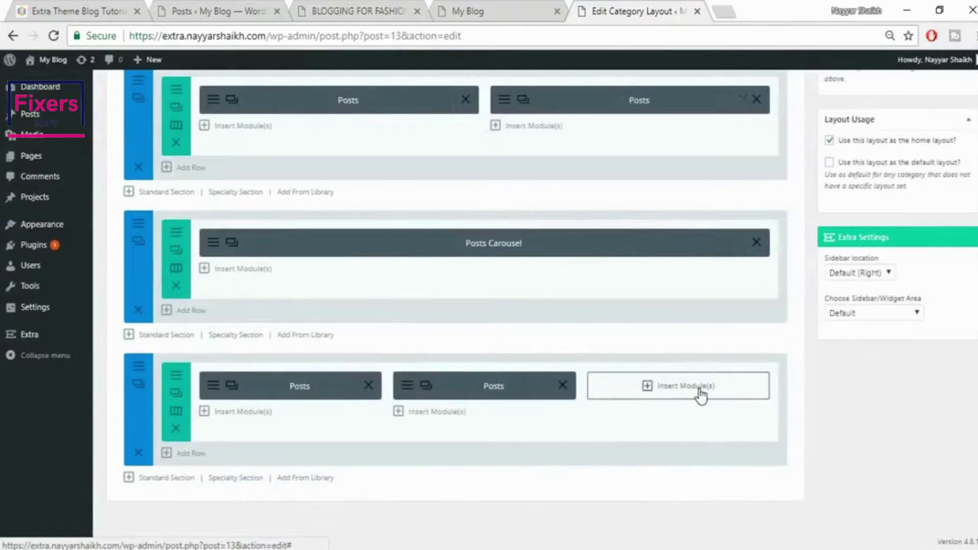
Add a Fashion-only Posts module to the third column and preview the live homepage
{"action": "left_click", "coordinate": [701, 396]}
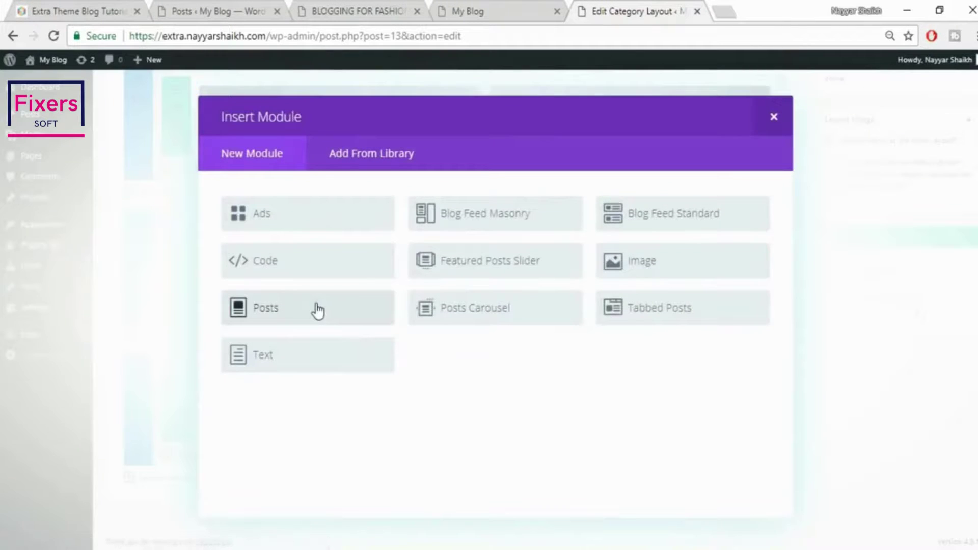
{"action": "left_click", "coordinate": [317, 310]}
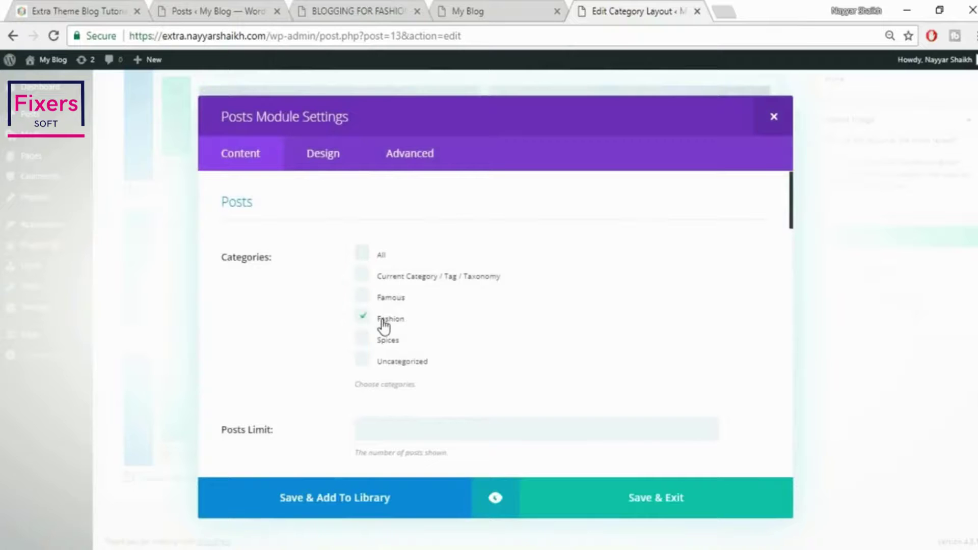
{"action": "left_click", "coordinate": [661, 508]}
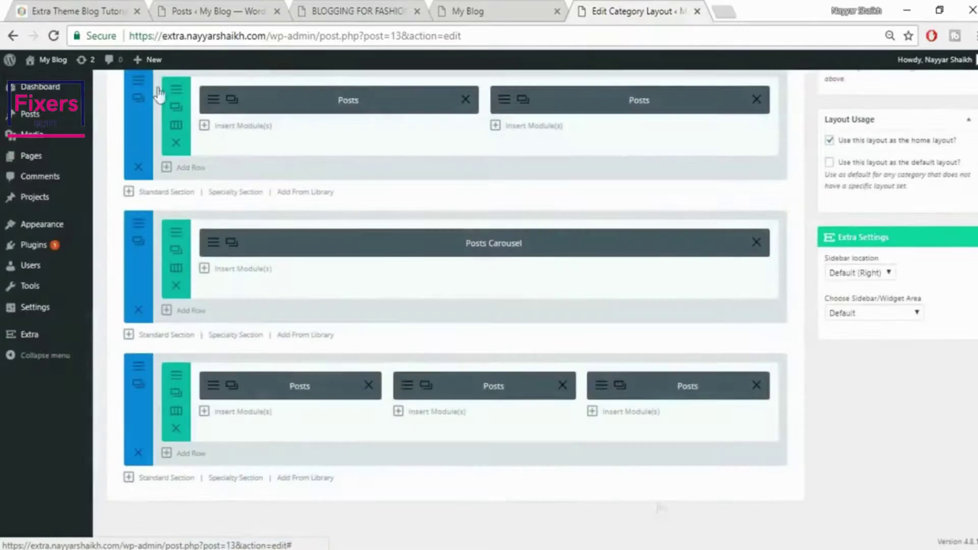
{"action": "left_click", "coordinate": [81, 7]}
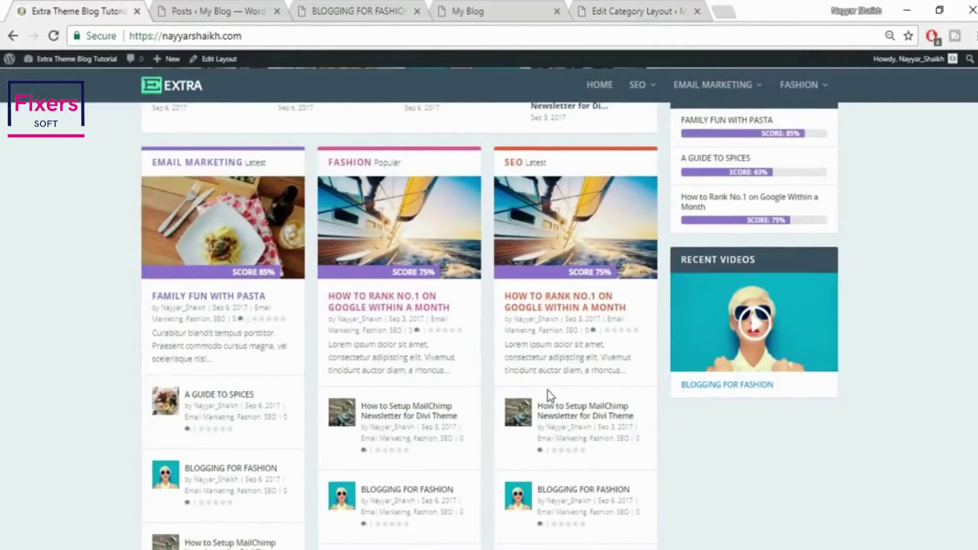
{"action": "scroll", "coordinate": [556, 382], "scroll_direction": "down", "scroll_amount": 5}
{"action": "scroll", "coordinate": [549, 397], "scroll_direction": "down", "scroll_amount": 3}
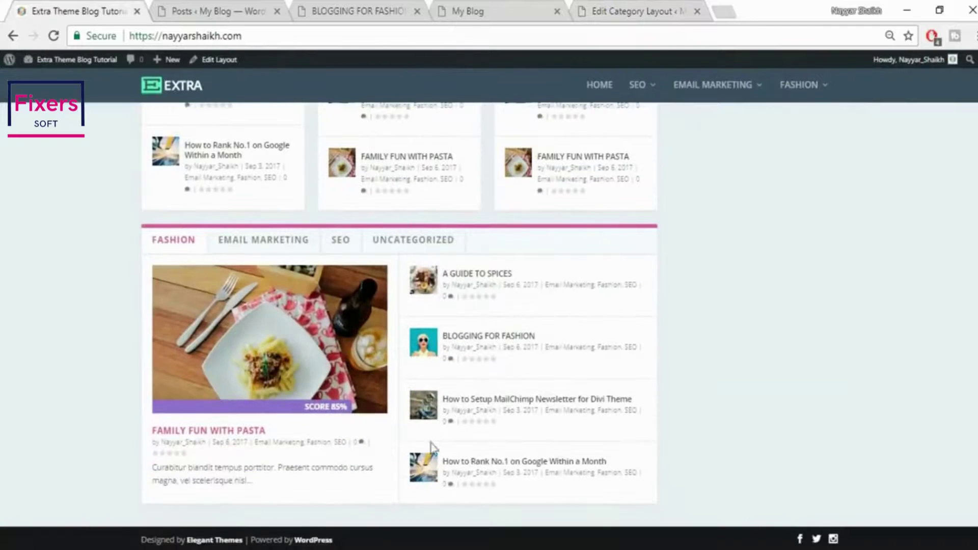
{"action": "left_click", "coordinate": [639, 5]}
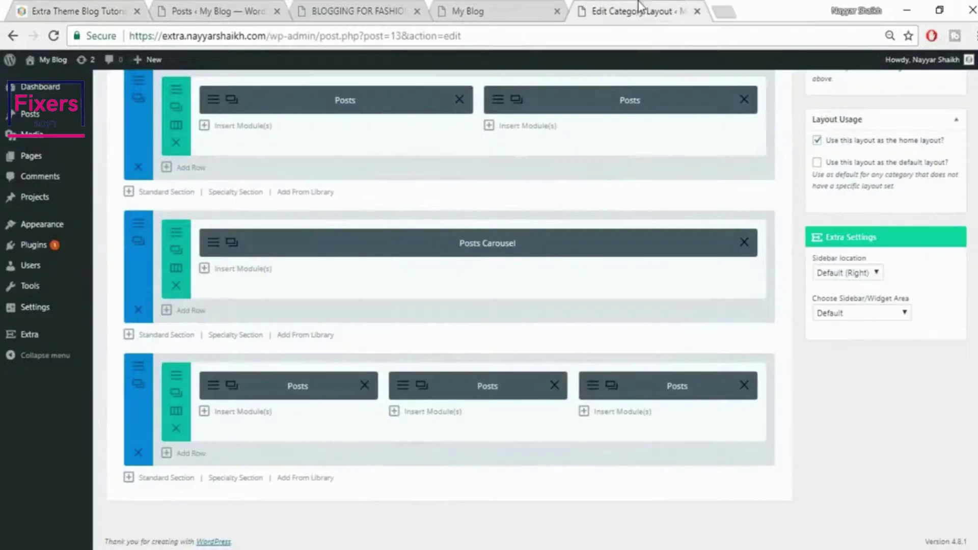
Add a new full-width section and insert a Tabbed Posts module into it
{"action": "left_click", "coordinate": [166, 479]}
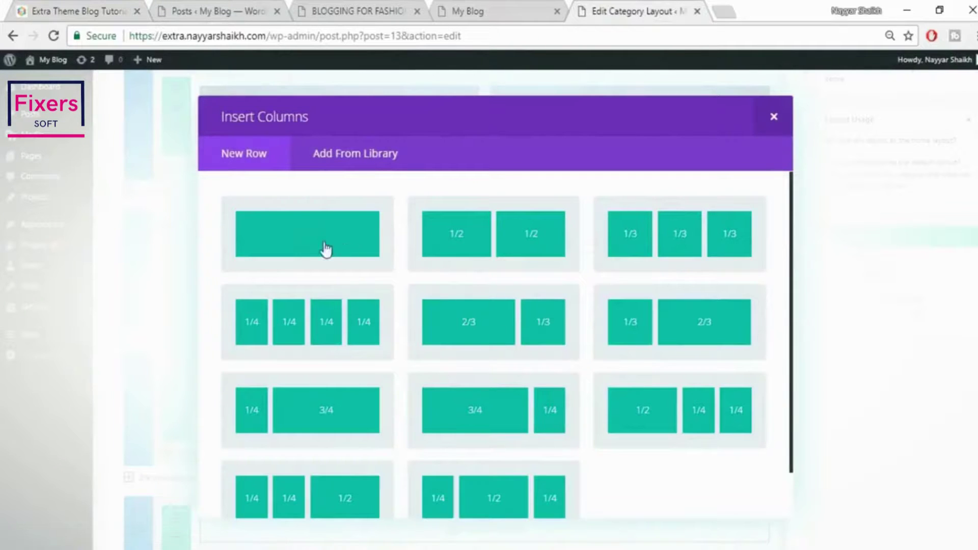
{"action": "left_click", "coordinate": [324, 242]}
{"action": "scroll", "coordinate": [813, 338], "scroll_direction": "down", "scroll_amount": 2}
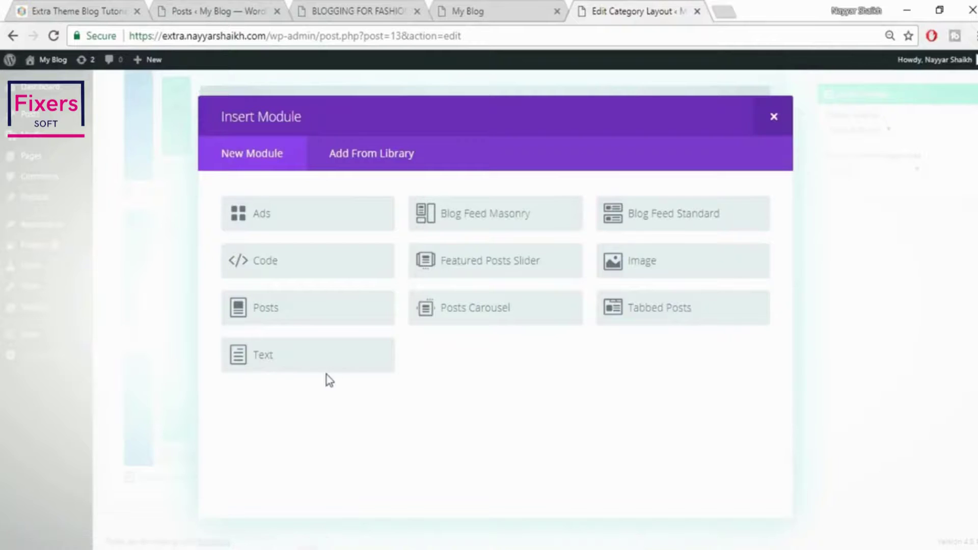
{"action": "left_click", "coordinate": [690, 321]}
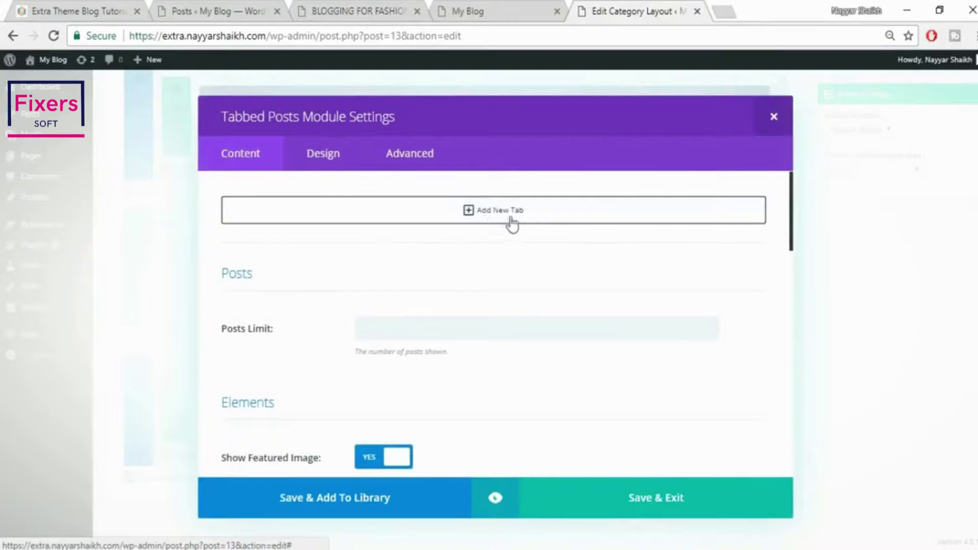
{"action": "left_click", "coordinate": [65, 10]}
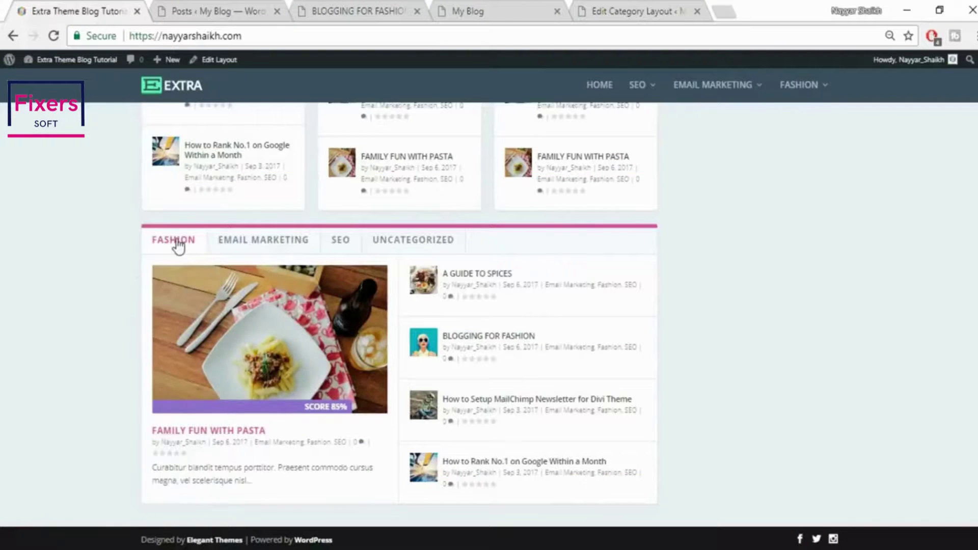
{"action": "left_click", "coordinate": [660, 7]}
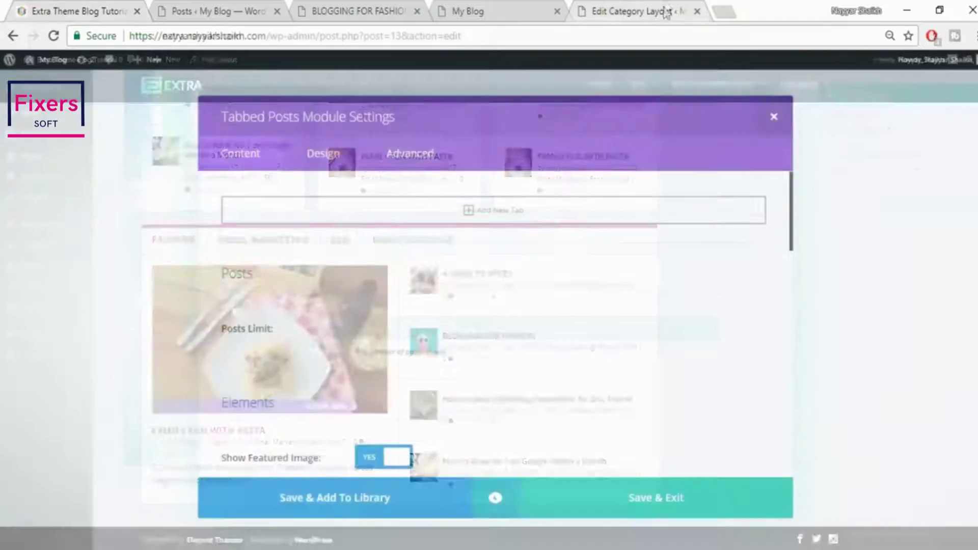
Add three tabs showing the Famous, Spices and Fashion categories
{"action": "left_click", "coordinate": [491, 211]}
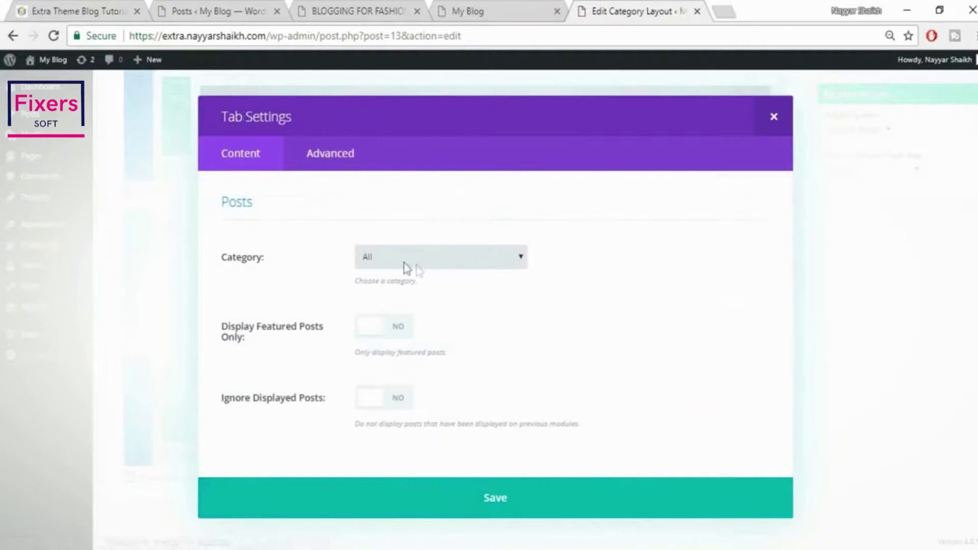
{"action": "left_click", "coordinate": [433, 266]}
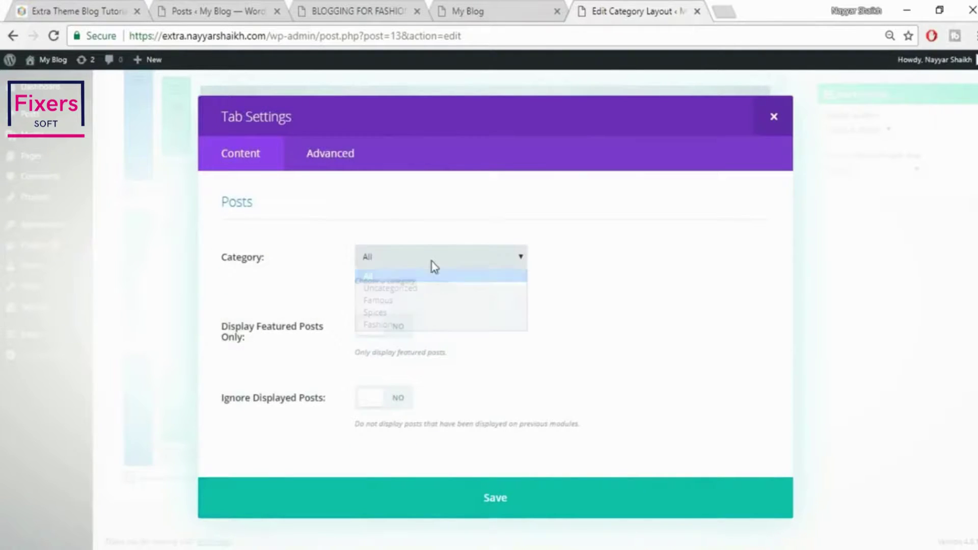
{"action": "left_click", "coordinate": [417, 301]}
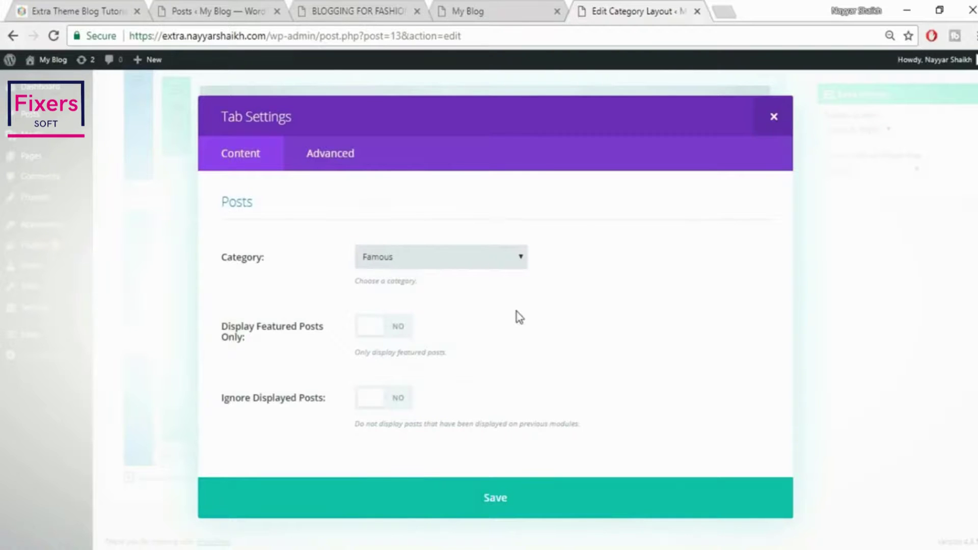
{"action": "left_click", "coordinate": [547, 511]}
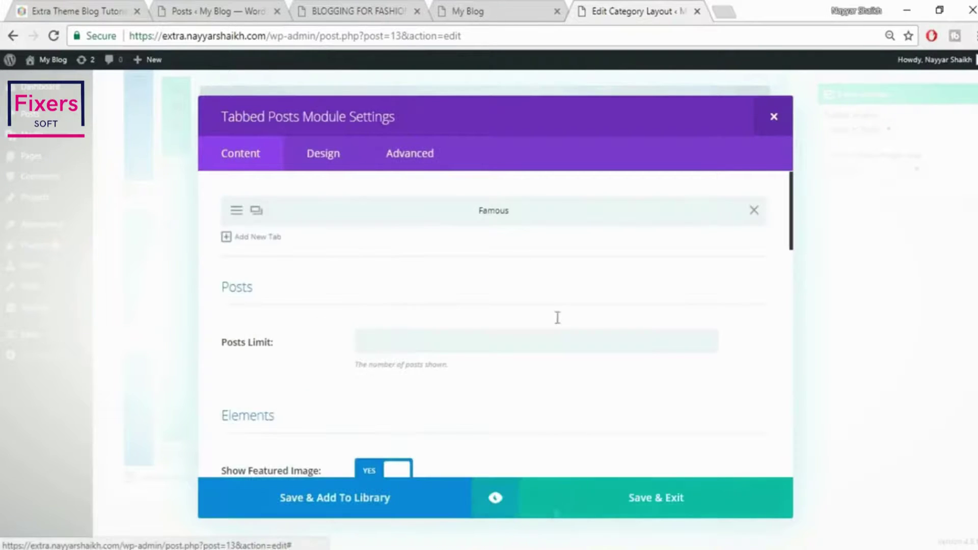
{"action": "left_click", "coordinate": [235, 239]}
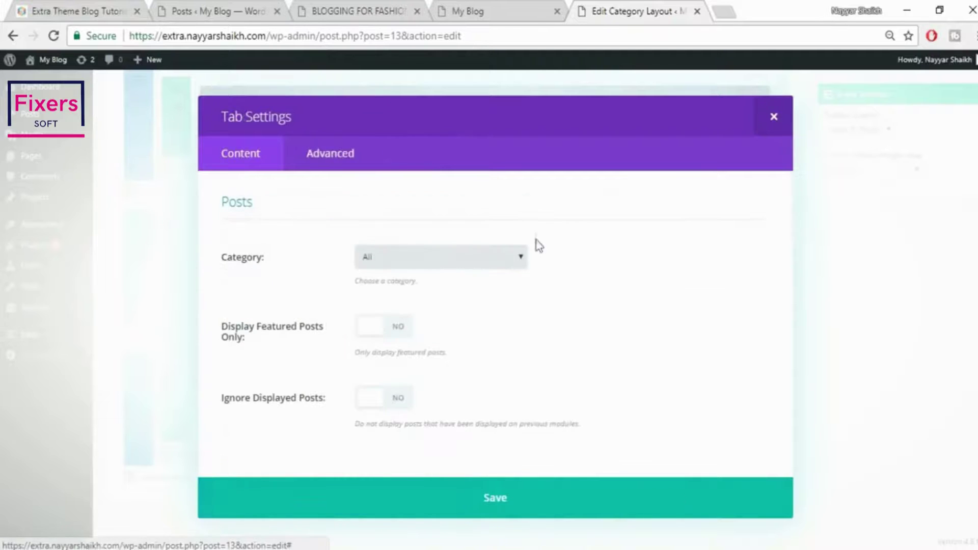
{"action": "left_click", "coordinate": [430, 257]}
{"action": "left_click", "coordinate": [408, 313]}
{"action": "left_click", "coordinate": [586, 514]}
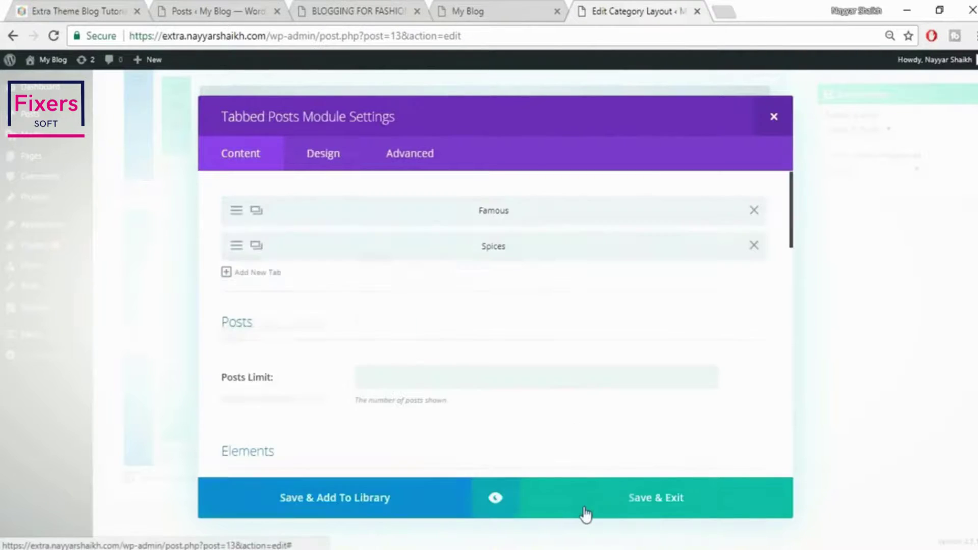
{"action": "left_click", "coordinate": [234, 276]}
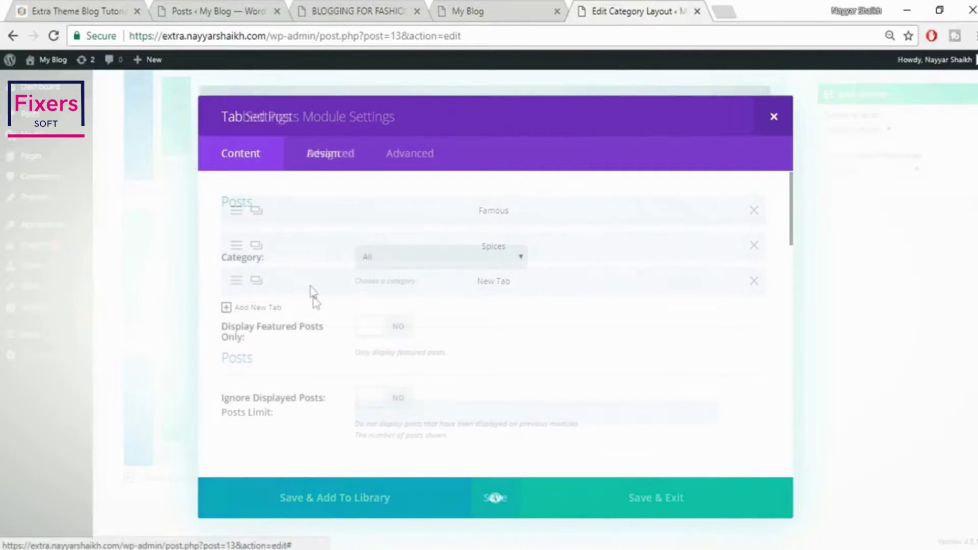
{"action": "left_click", "coordinate": [430, 263]}
{"action": "left_click", "coordinate": [411, 326]}
{"action": "left_click", "coordinate": [538, 500]}
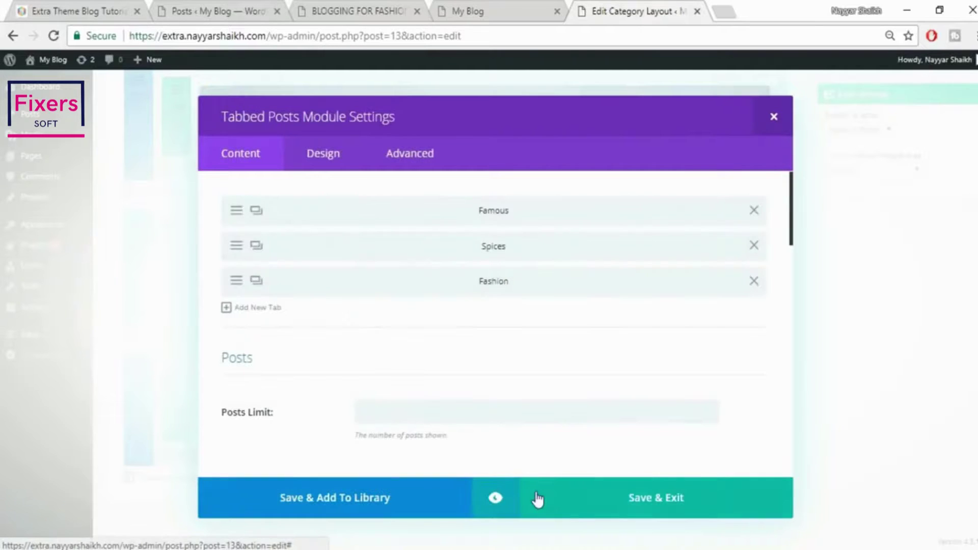
Save and close the Tabbed Posts module settings
{"action": "scroll", "coordinate": [570, 440], "scroll_direction": "down", "scroll_amount": 3}
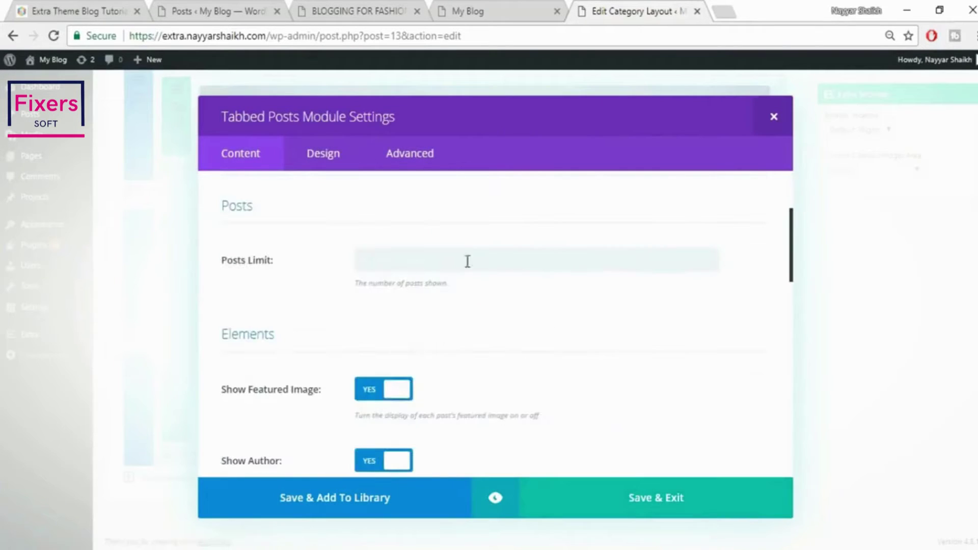
{"action": "scroll", "coordinate": [388, 261], "scroll_direction": "down", "scroll_amount": 10}
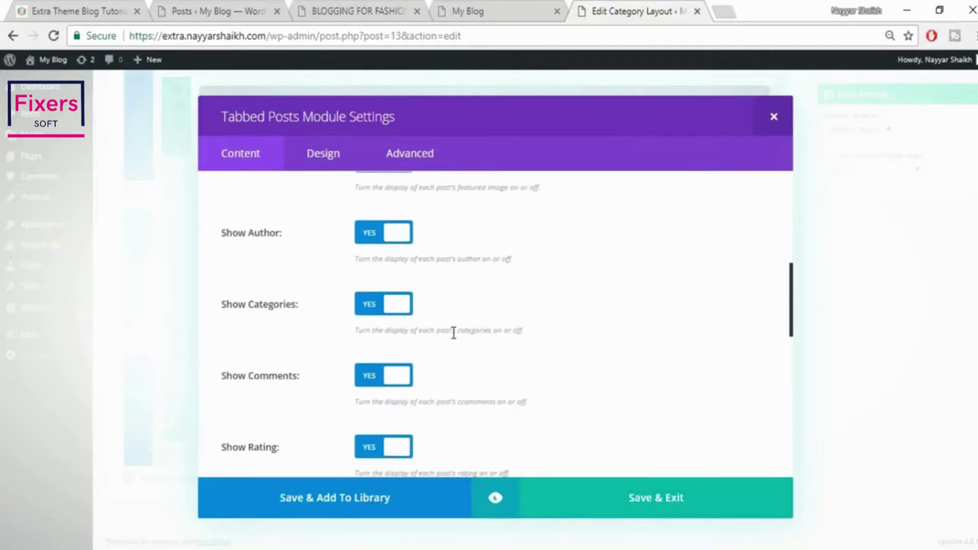
{"action": "scroll", "coordinate": [483, 371], "scroll_direction": "down", "scroll_amount": 6}
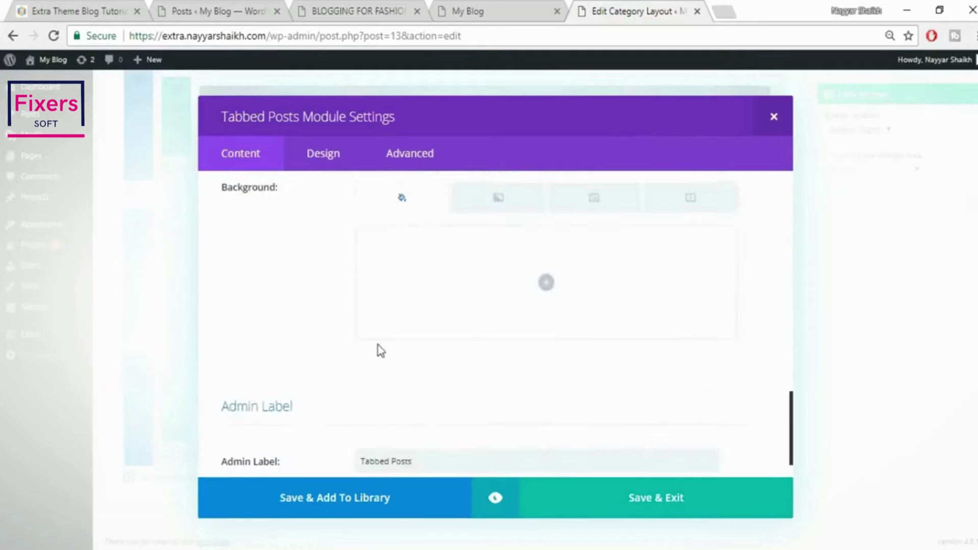
{"action": "left_click", "coordinate": [681, 499]}
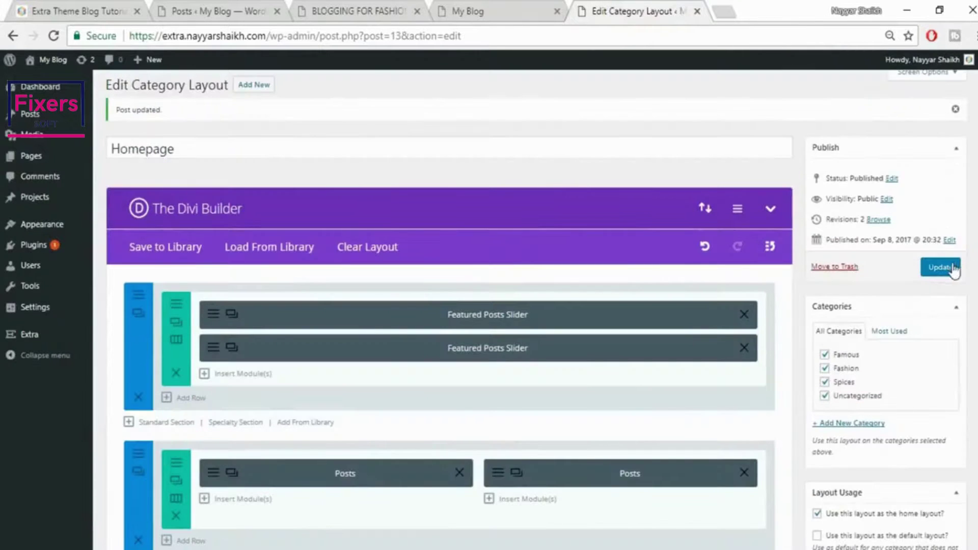
Publish the updated homepage layout and reload the blog's front page
{"action": "left_click", "coordinate": [941, 267]}
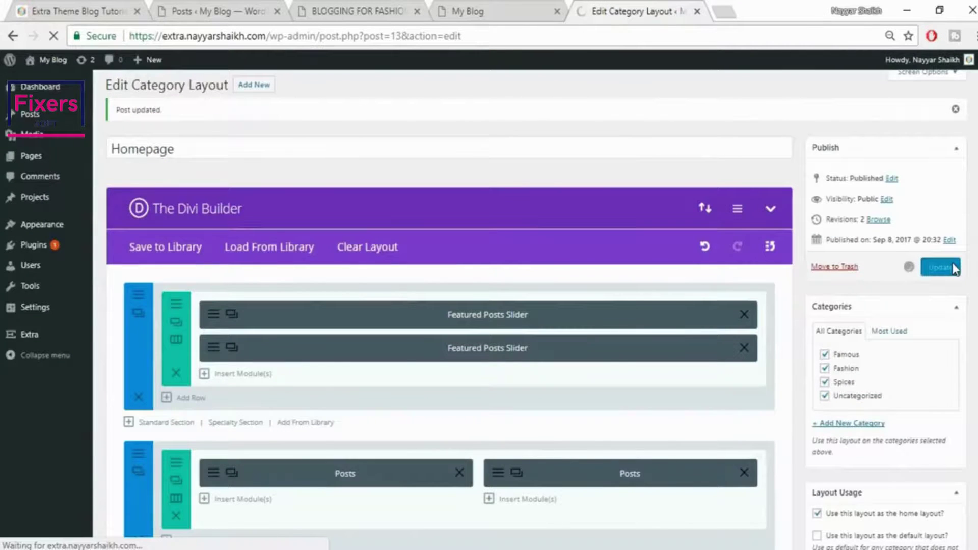
{"action": "left_click", "coordinate": [517, 11]}
{"action": "left_click", "coordinate": [518, 39]}
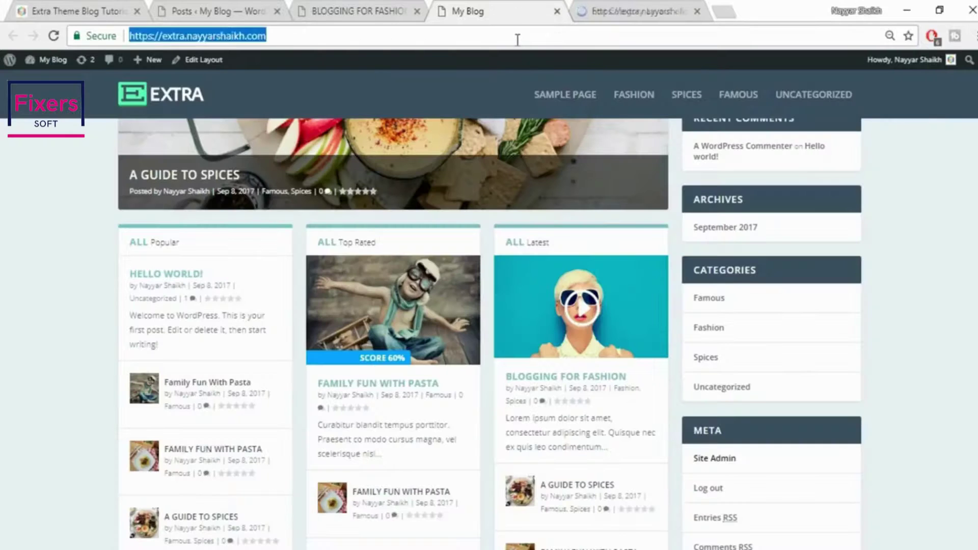
{"action": "key", "text": "Return"}
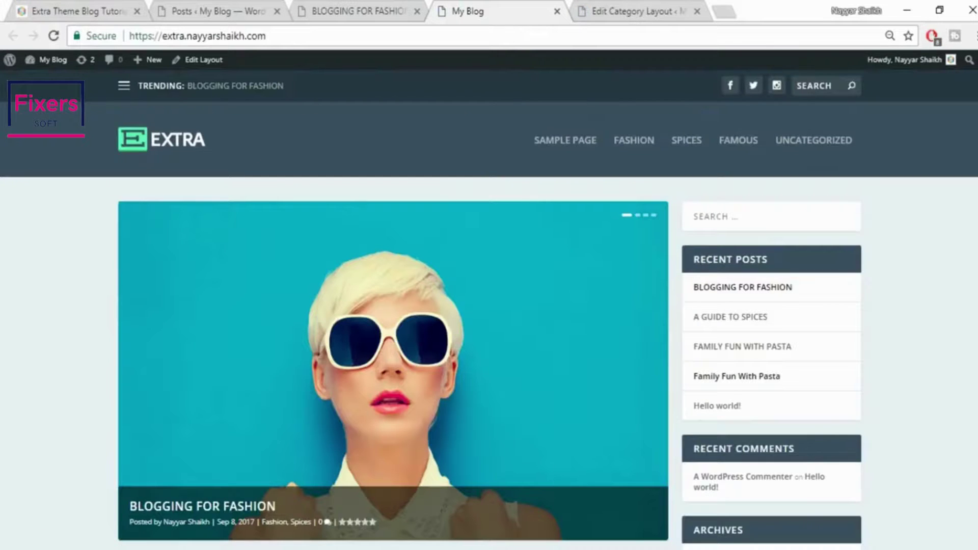
Review the rebuilt front page with its tabbed posts block, then return to the Homepage layout editor
{"action": "scroll", "coordinate": [489, 310], "scroll_direction": "down", "scroll_amount": 8}
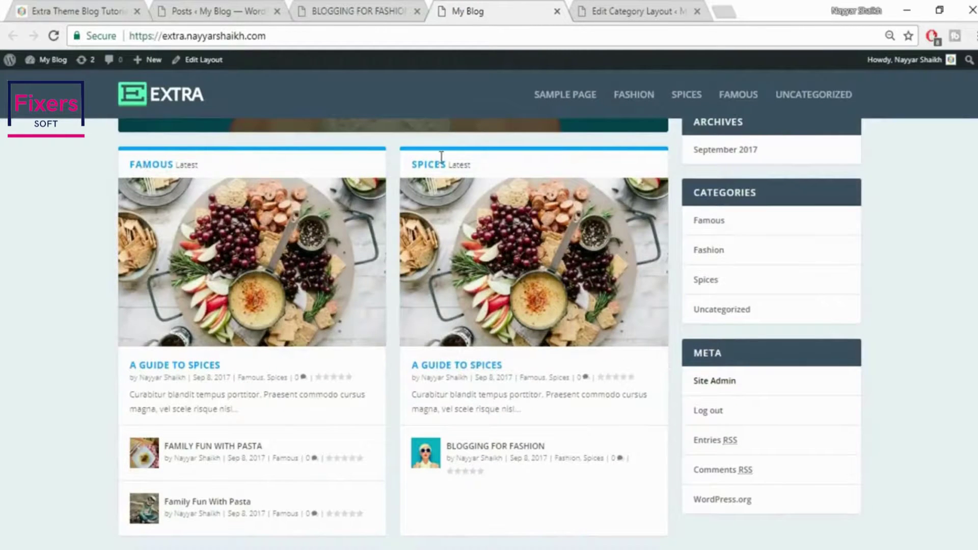
{"action": "scroll", "coordinate": [531, 312], "scroll_direction": "down", "scroll_amount": 7}
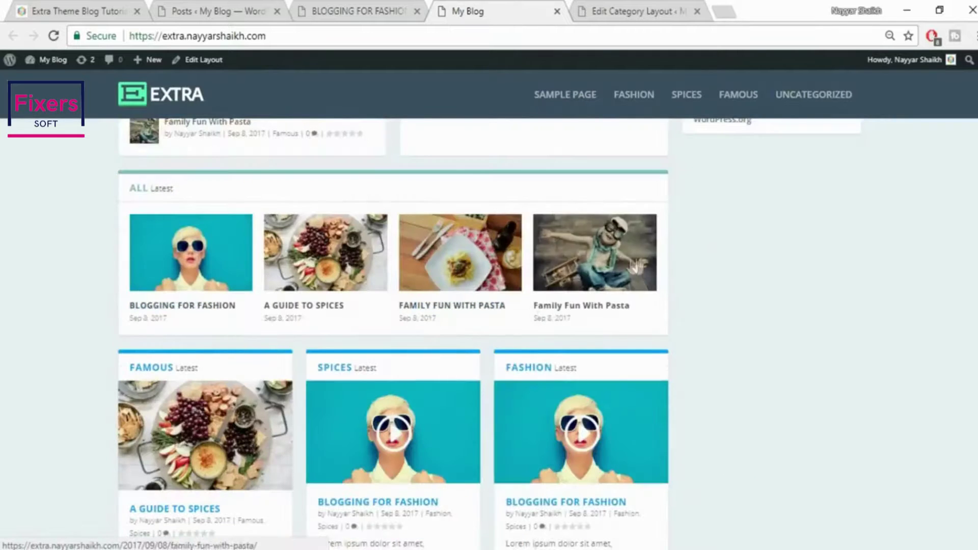
{"action": "scroll", "coordinate": [760, 296], "scroll_direction": "down", "scroll_amount": 3}
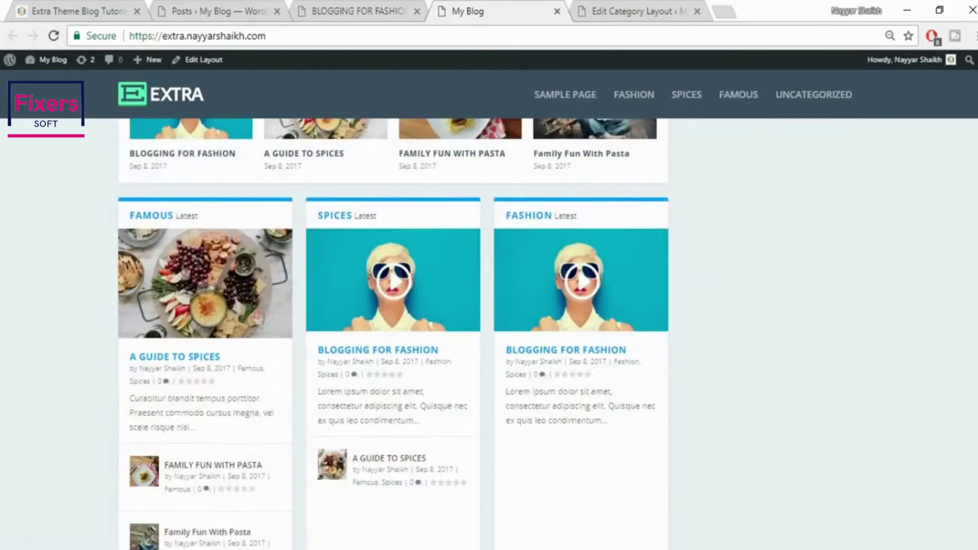
{"action": "scroll", "coordinate": [624, 394], "scroll_direction": "down", "scroll_amount": 7}
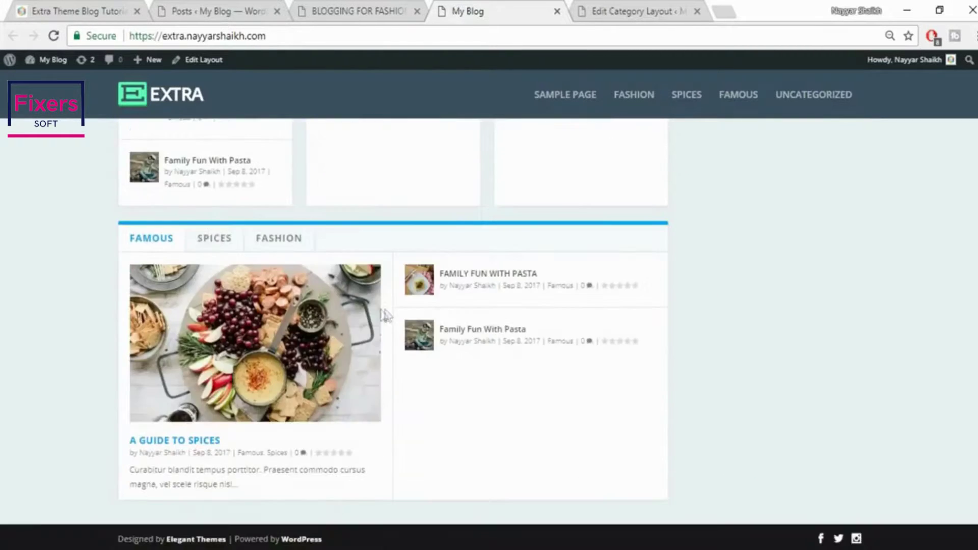
{"action": "scroll", "coordinate": [665, 330], "scroll_direction": "up", "scroll_amount": 3}
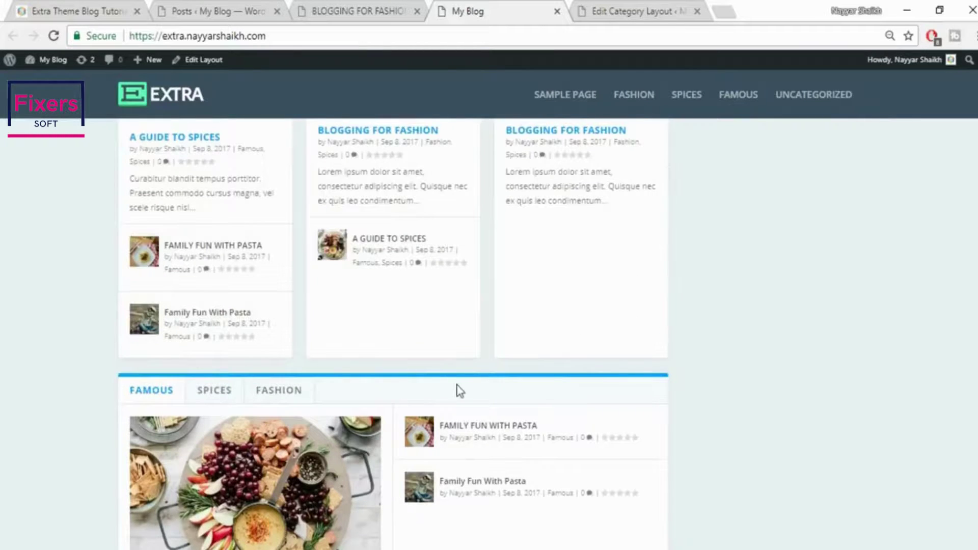
{"action": "scroll", "coordinate": [460, 391], "scroll_direction": "up", "scroll_amount": 4}
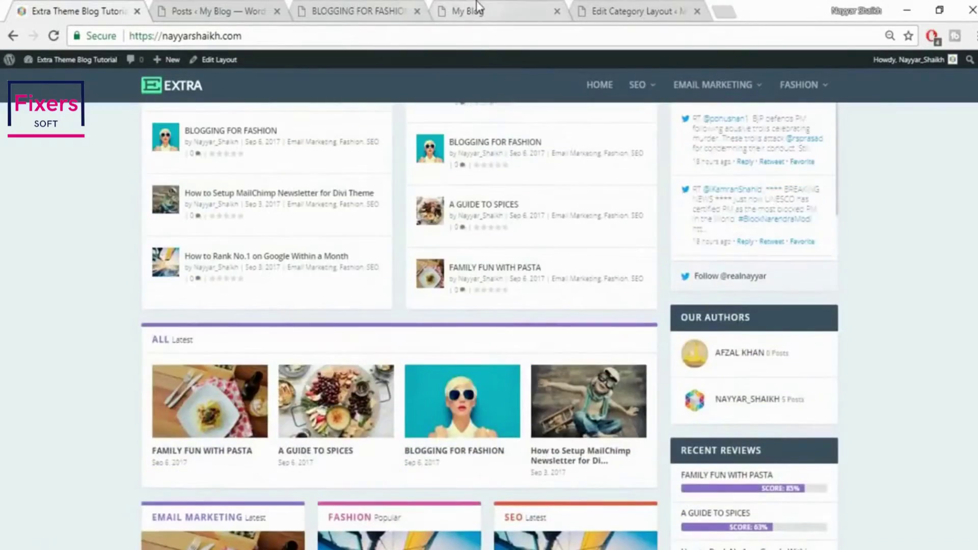
{"action": "left_click", "coordinate": [477, 10]}
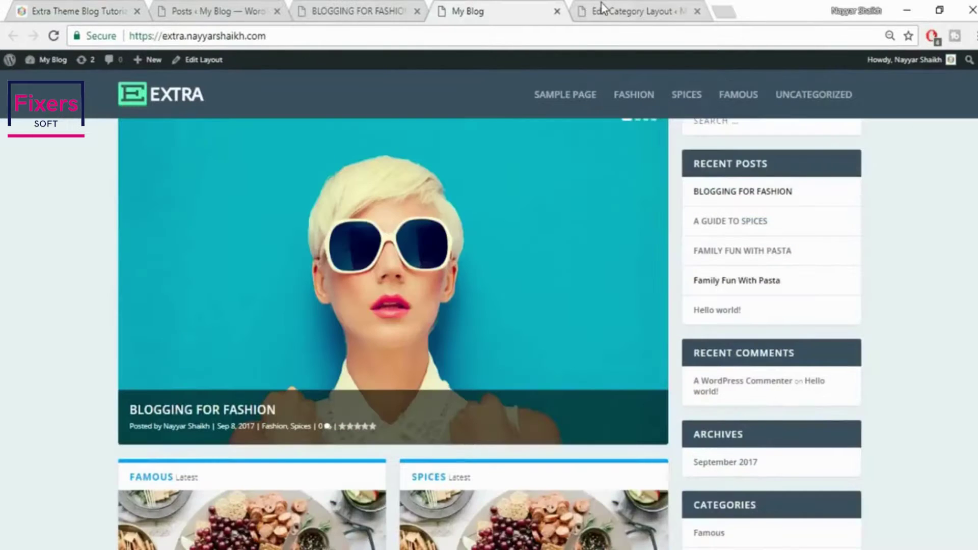
{"action": "left_click", "coordinate": [601, 7]}
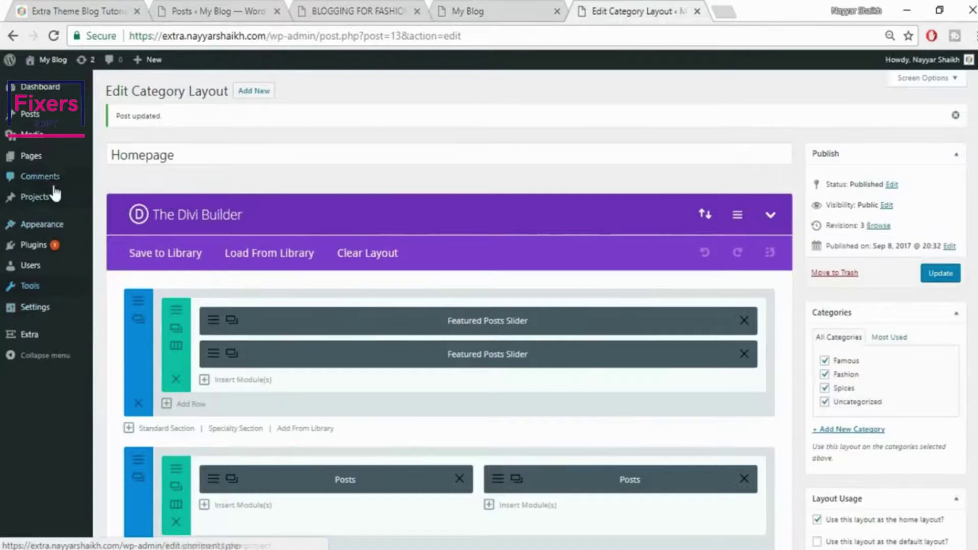
Under Posts > Categories, update the Famous category with its purple colour
{"action": "mouse_move", "coordinate": [59, 156]}
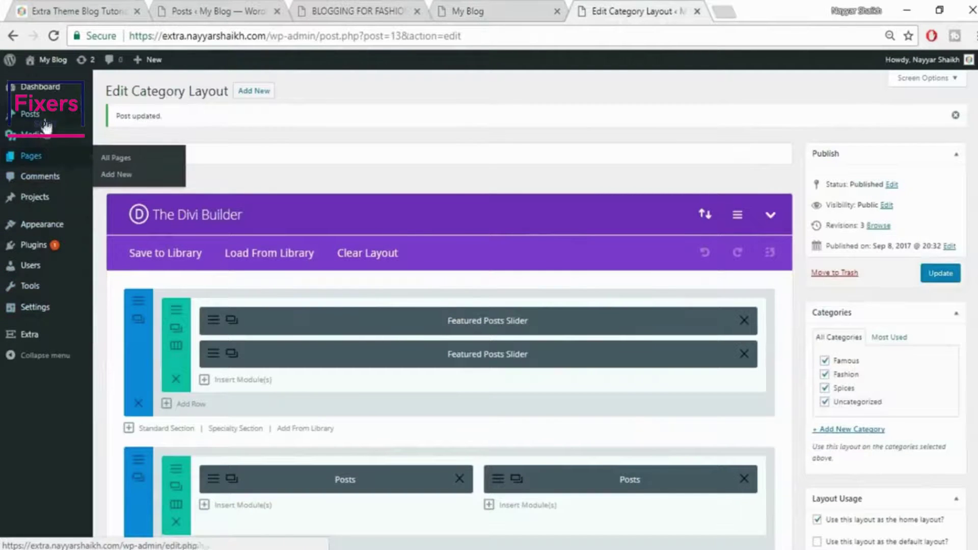
{"action": "mouse_move", "coordinate": [36, 125]}
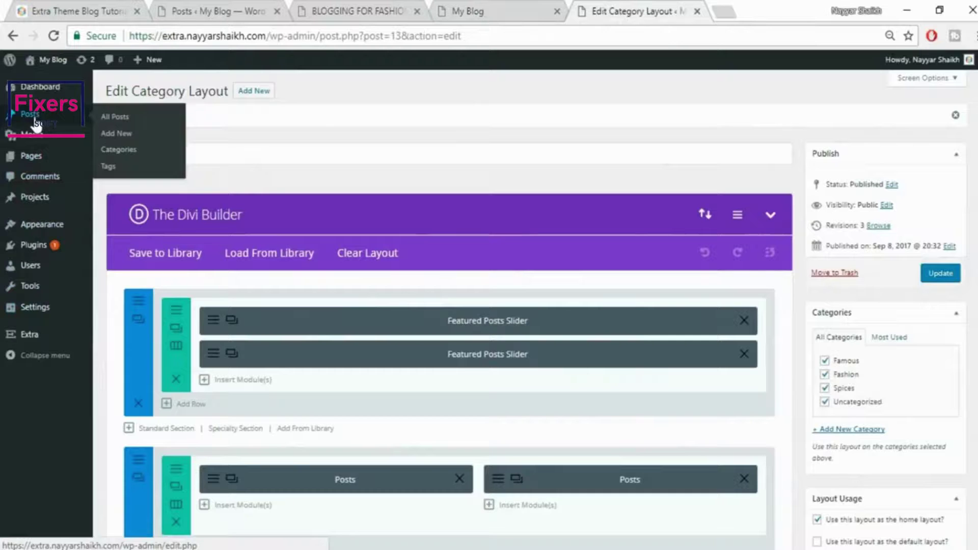
{"action": "left_click", "coordinate": [120, 150]}
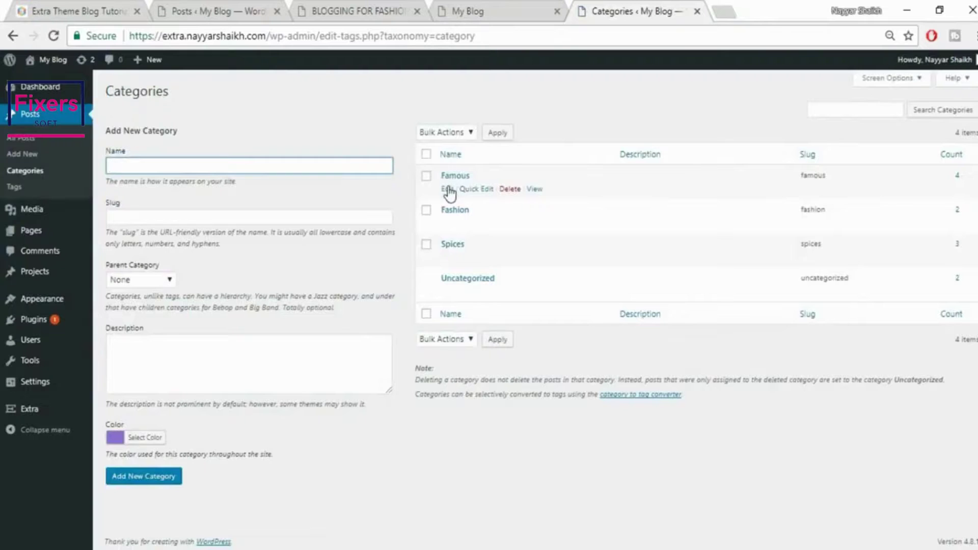
{"action": "left_click", "coordinate": [448, 190]}
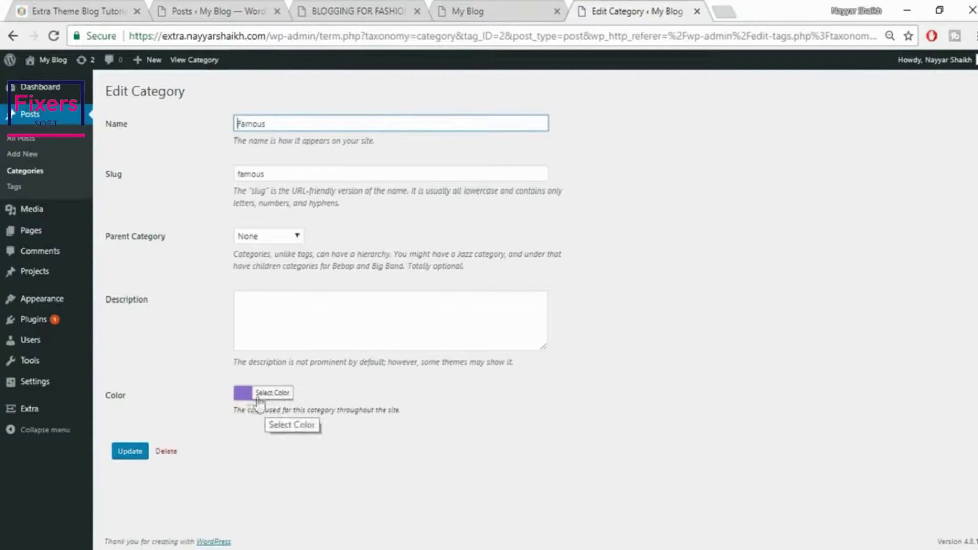
{"action": "left_click", "coordinate": [128, 456]}
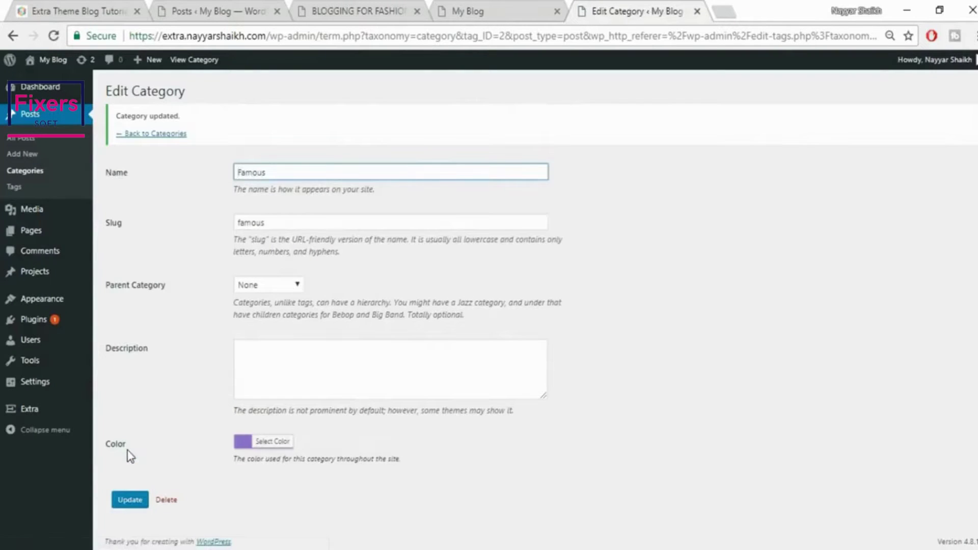
{"action": "left_click", "coordinate": [155, 134]}
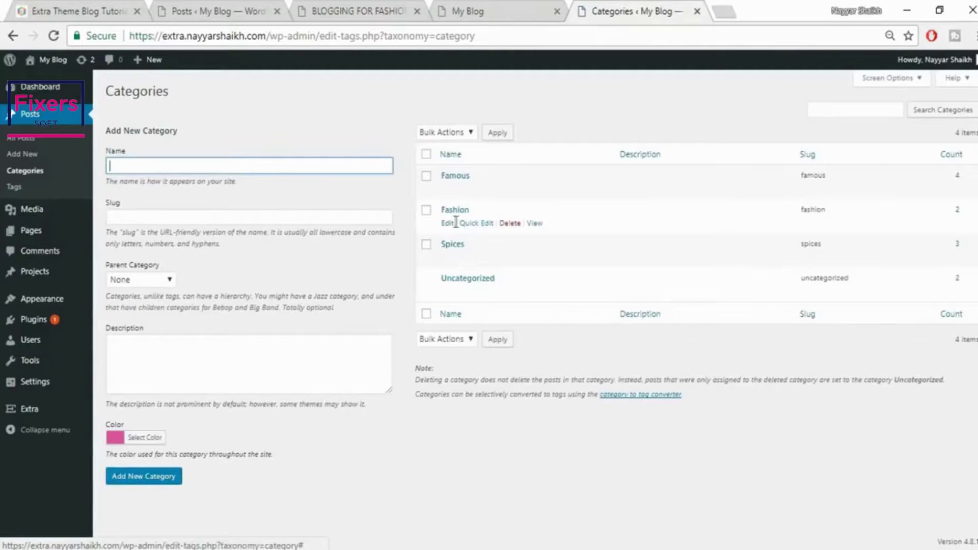
Update the Fashion (pink) and Spices (red) categories, then reload the front-end site
{"action": "left_click", "coordinate": [448, 224]}
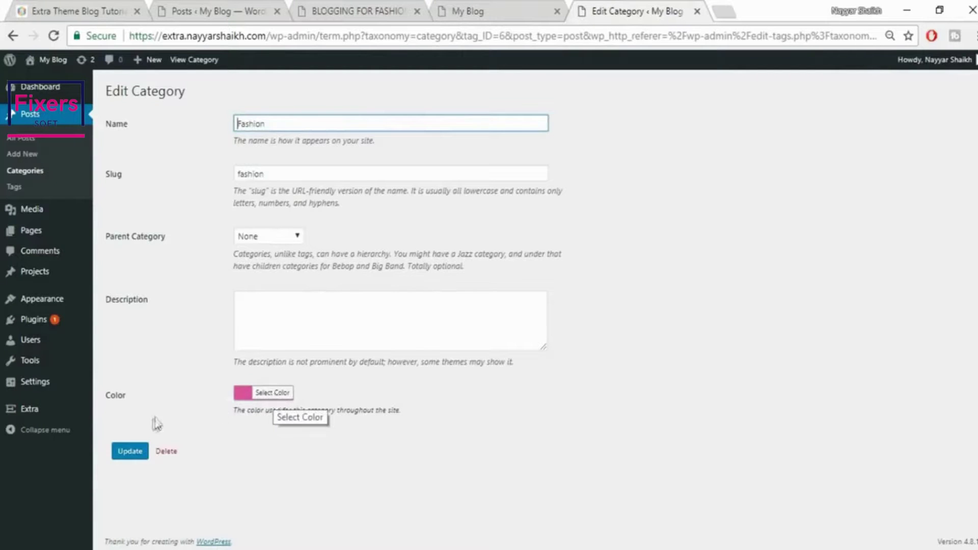
{"action": "left_click", "coordinate": [128, 452]}
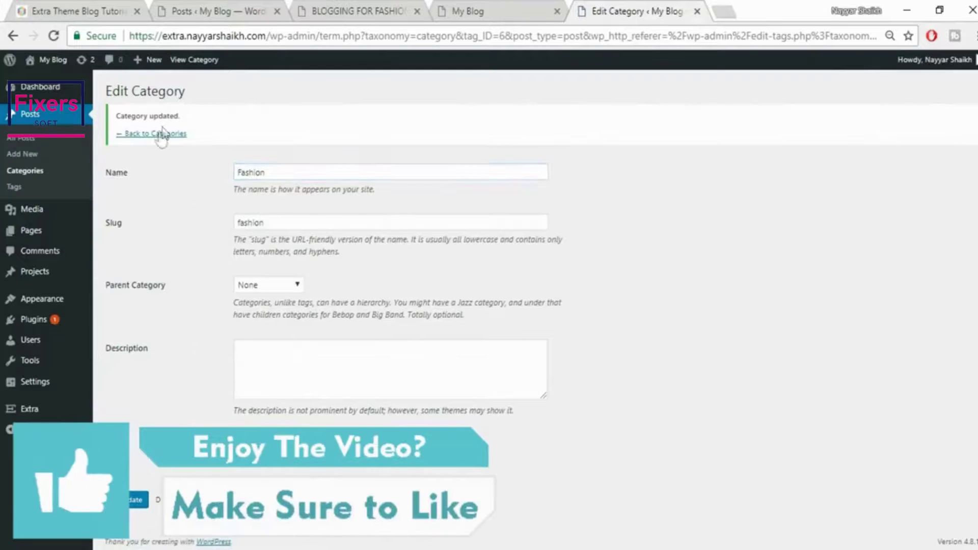
{"action": "left_click", "coordinate": [162, 133]}
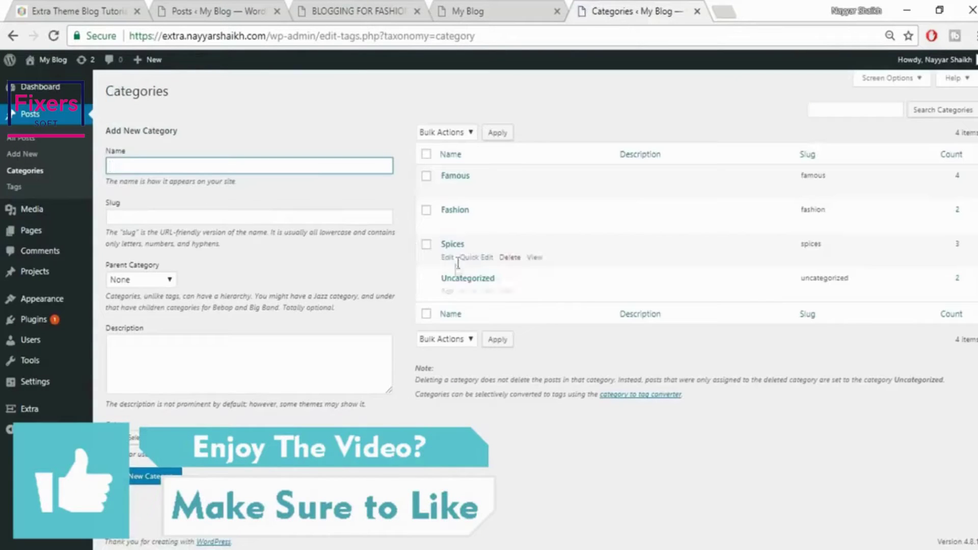
{"action": "left_click", "coordinate": [447, 256]}
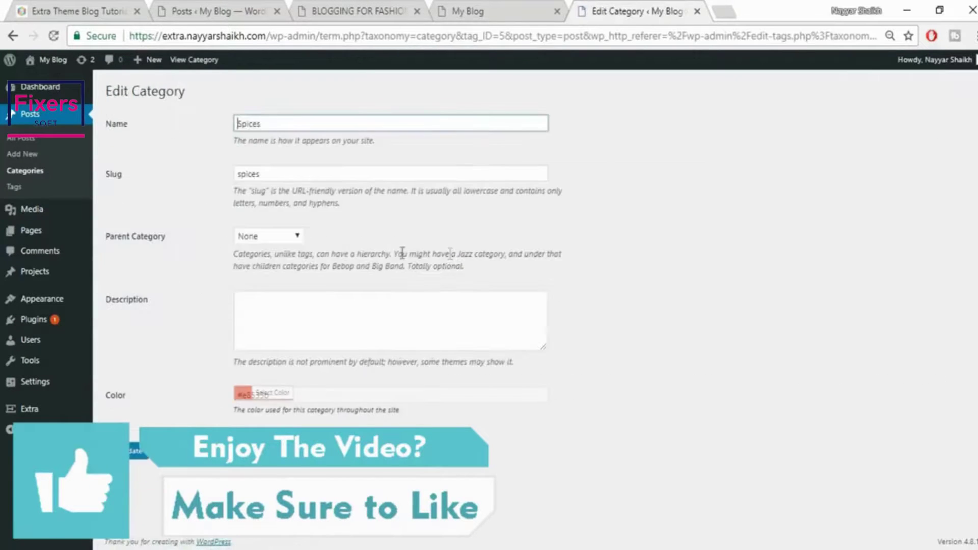
{"action": "left_click", "coordinate": [135, 451]}
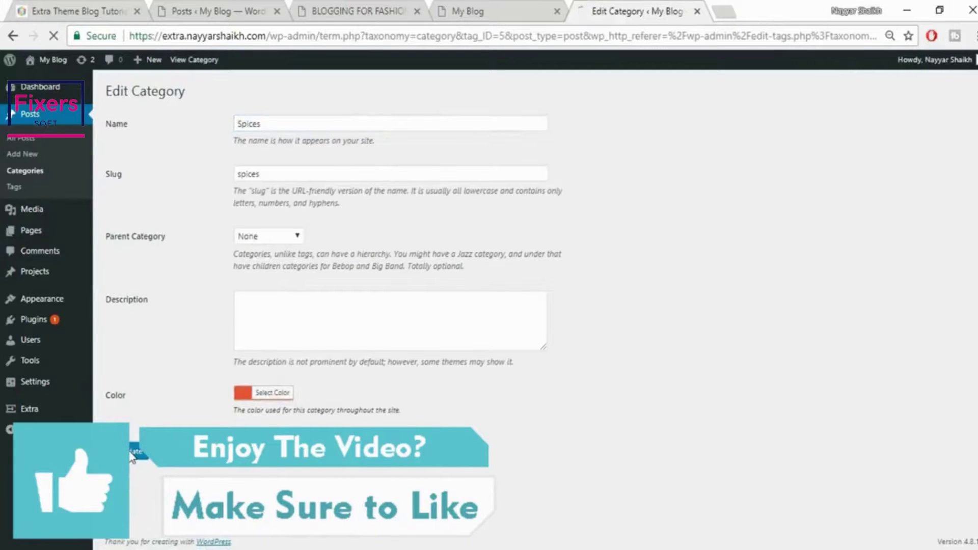
{"action": "left_click", "coordinate": [467, 13]}
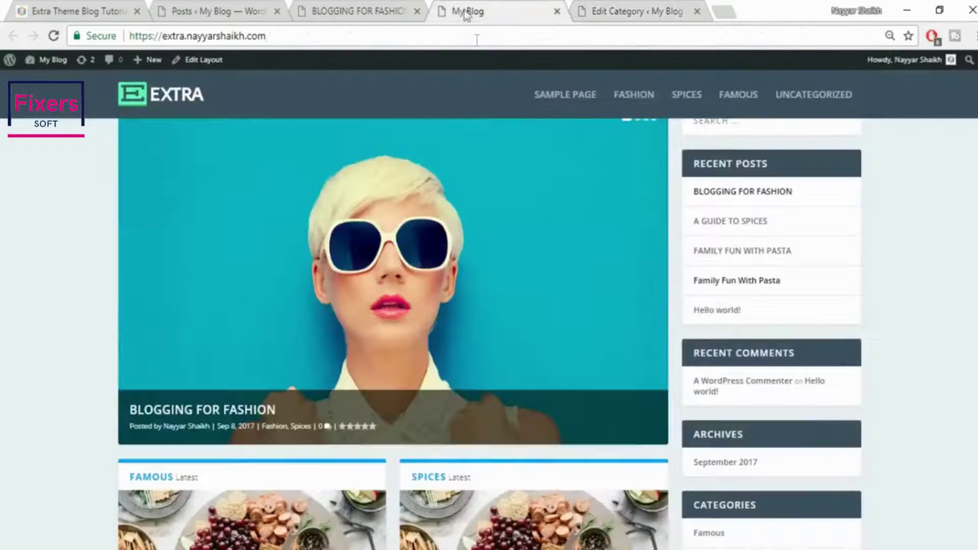
{"action": "left_click", "coordinate": [54, 35]}
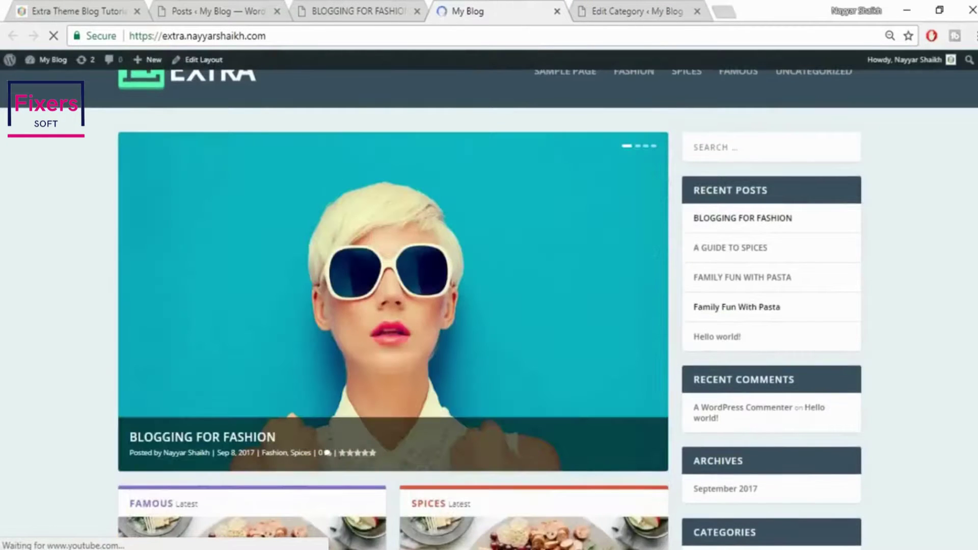
Scroll the homepage and show the Spices posts in the tabbed section
{"action": "scroll", "coordinate": [489, 306], "scroll_direction": "down", "scroll_amount": 2}
{"action": "scroll", "coordinate": [407, 390], "scroll_direction": "down", "scroll_amount": 4}
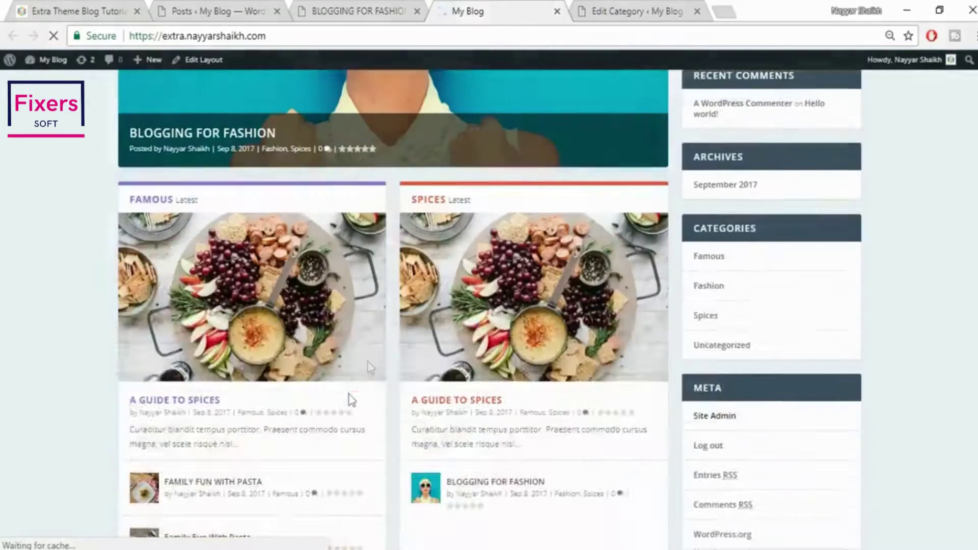
{"action": "scroll", "coordinate": [530, 220], "scroll_direction": "down", "scroll_amount": 5}
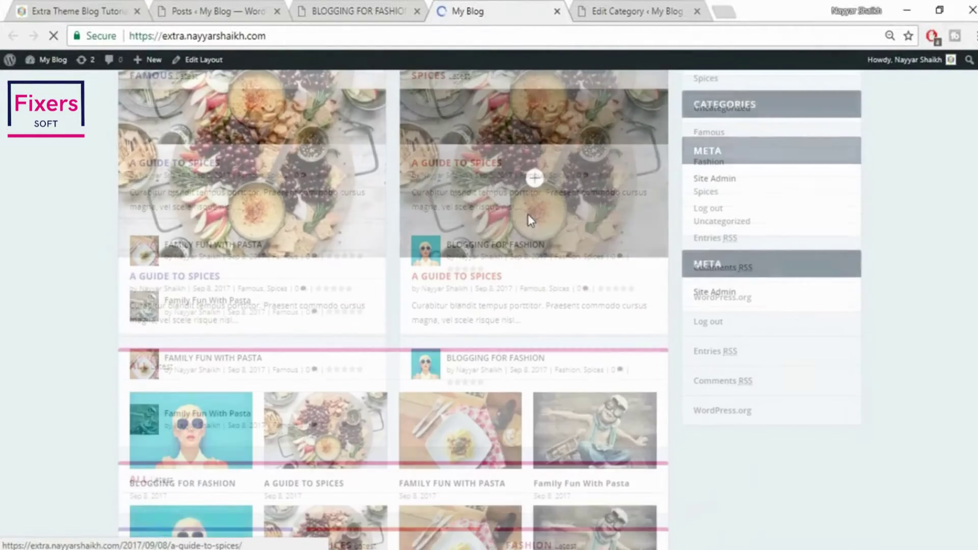
{"action": "scroll", "coordinate": [689, 320], "scroll_direction": "down", "scroll_amount": 8}
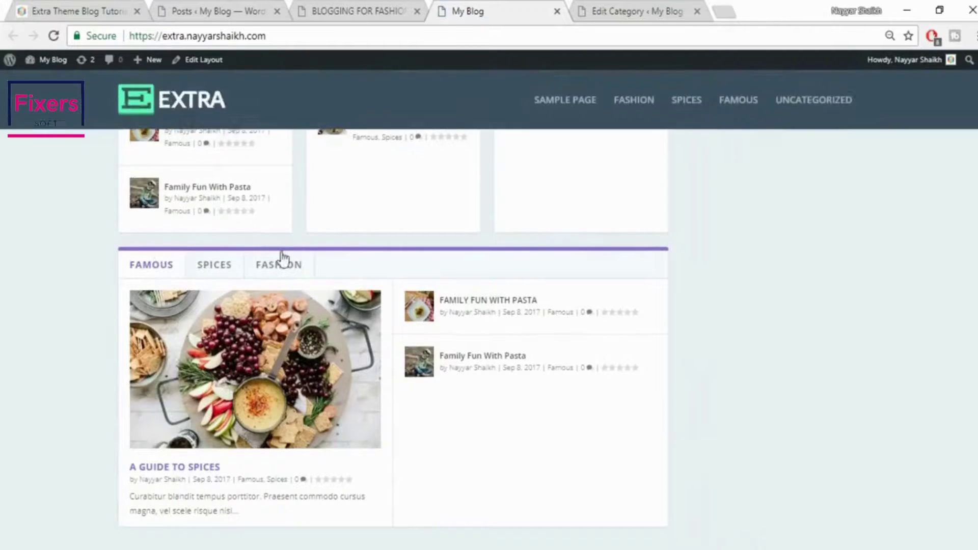
{"action": "left_click", "coordinate": [212, 269]}
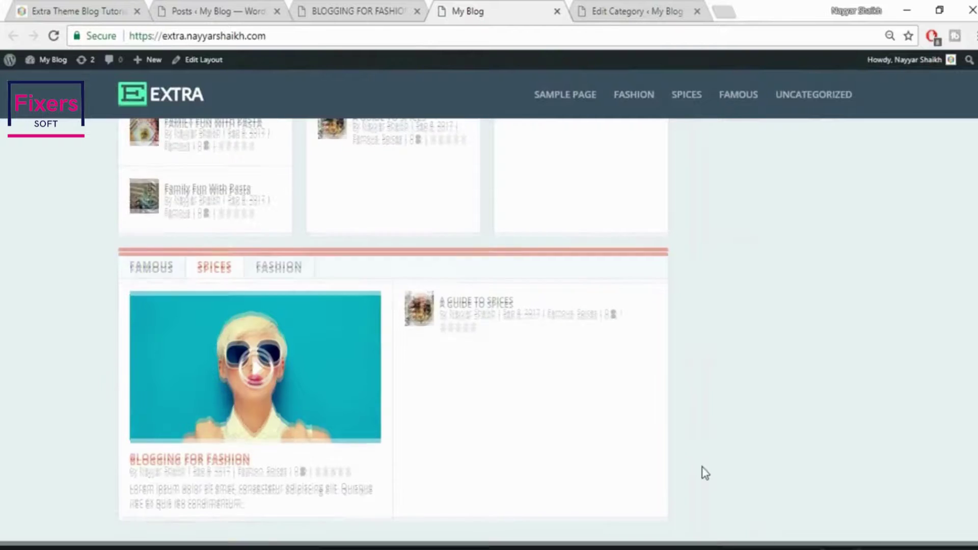
{"action": "scroll", "coordinate": [702, 468], "scroll_direction": "up", "scroll_amount": 10}
{"action": "scroll", "coordinate": [696, 466], "scroll_direction": "up", "scroll_amount": 2}
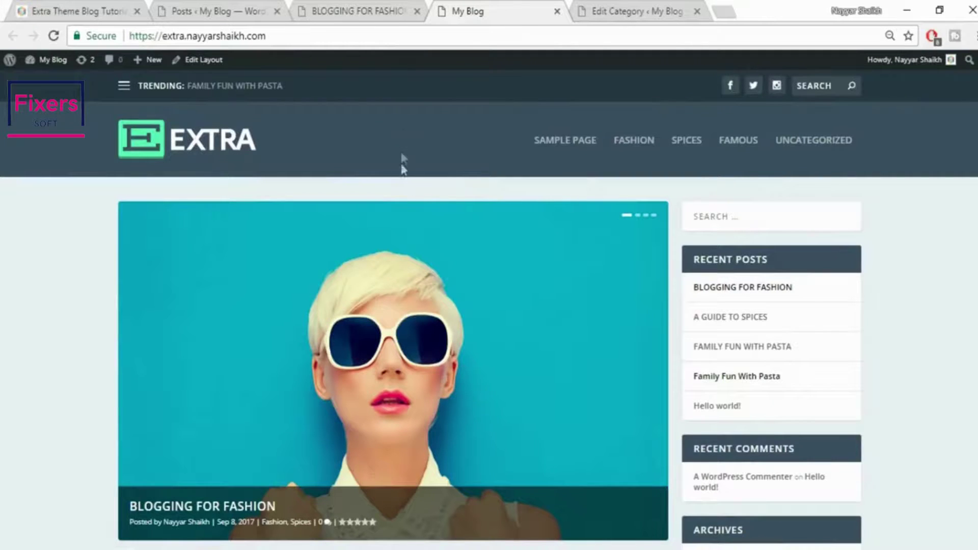
Bring up the reference Extra tutorial site's homepage and its menu for comparison
{"action": "left_click", "coordinate": [348, 6]}
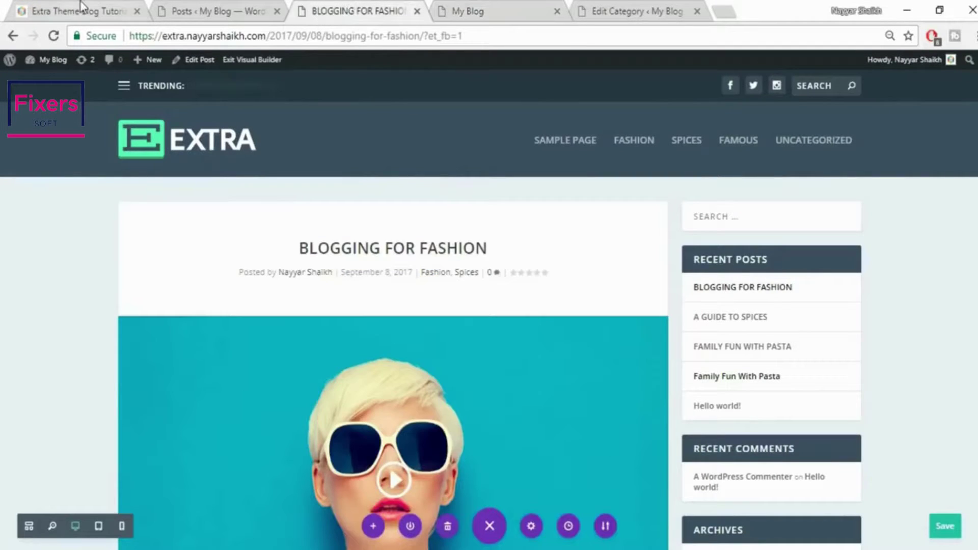
{"action": "left_click", "coordinate": [151, 10]}
{"action": "scroll", "coordinate": [576, 221], "scroll_direction": "up", "scroll_amount": 10}
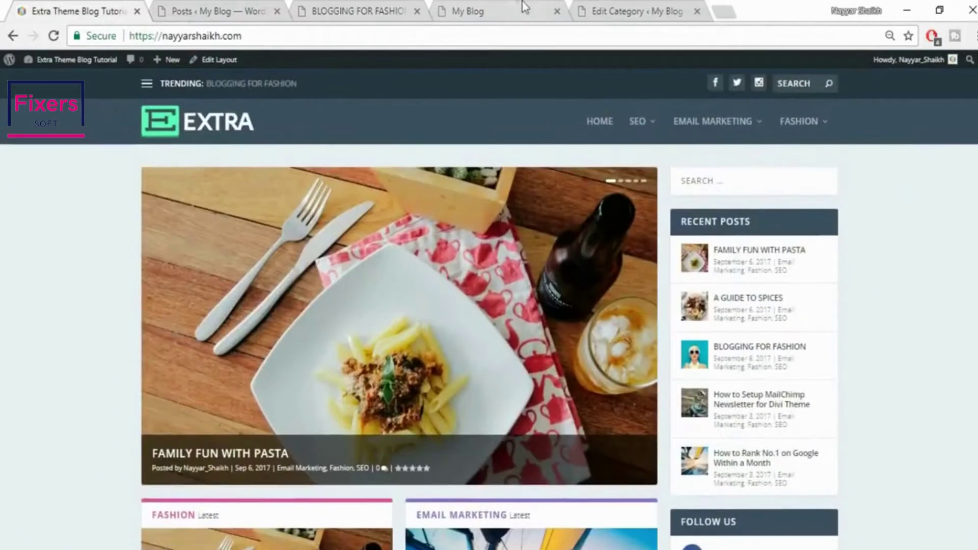
{"action": "left_click", "coordinate": [515, 9]}
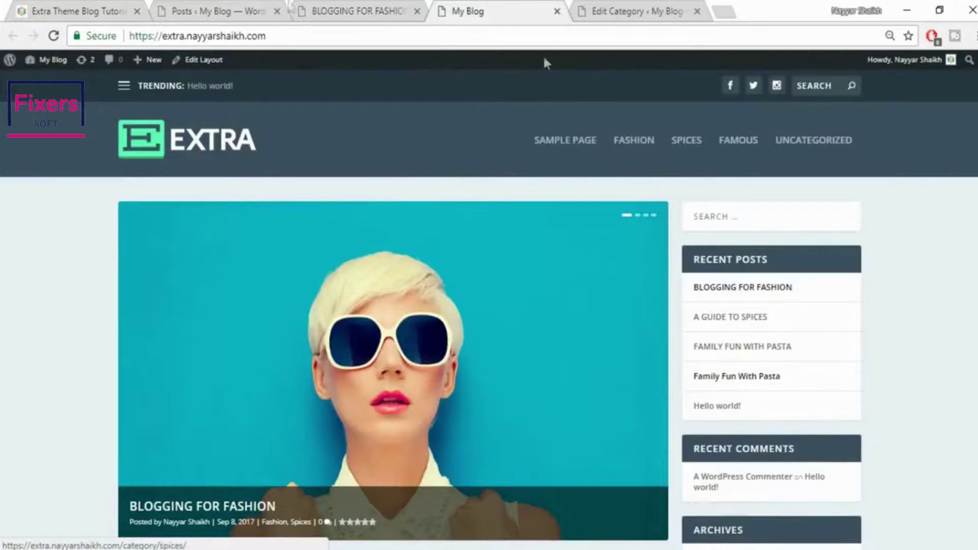
{"action": "left_click", "coordinate": [112, 9]}
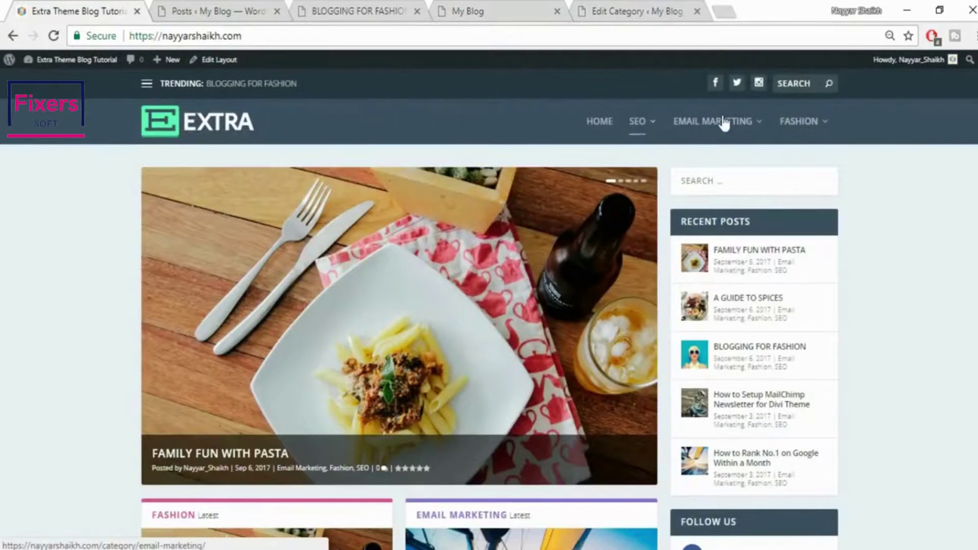
{"action": "mouse_move", "coordinate": [812, 135]}
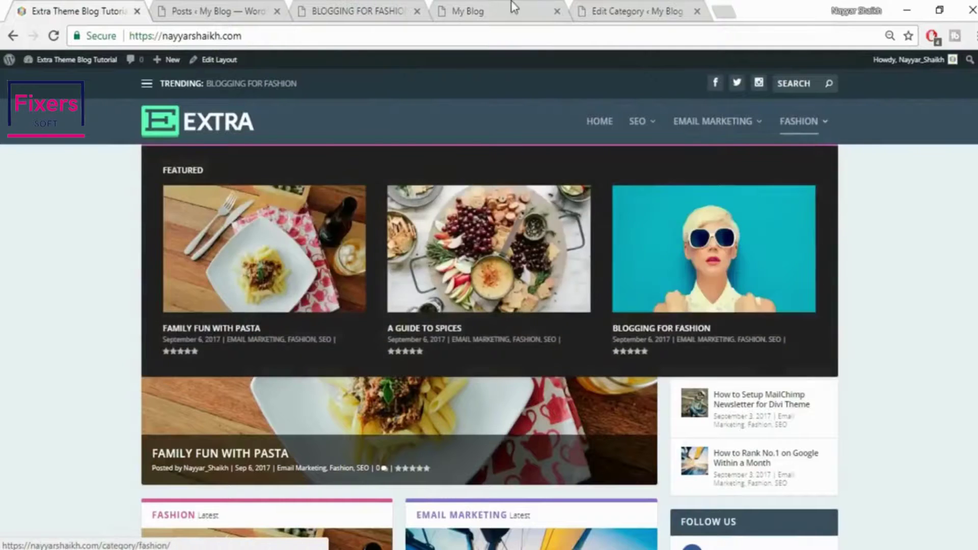
Create a menu named Main in Appearance > Menus and assign it to the Primary Menu location
{"action": "left_click", "coordinate": [626, 7]}
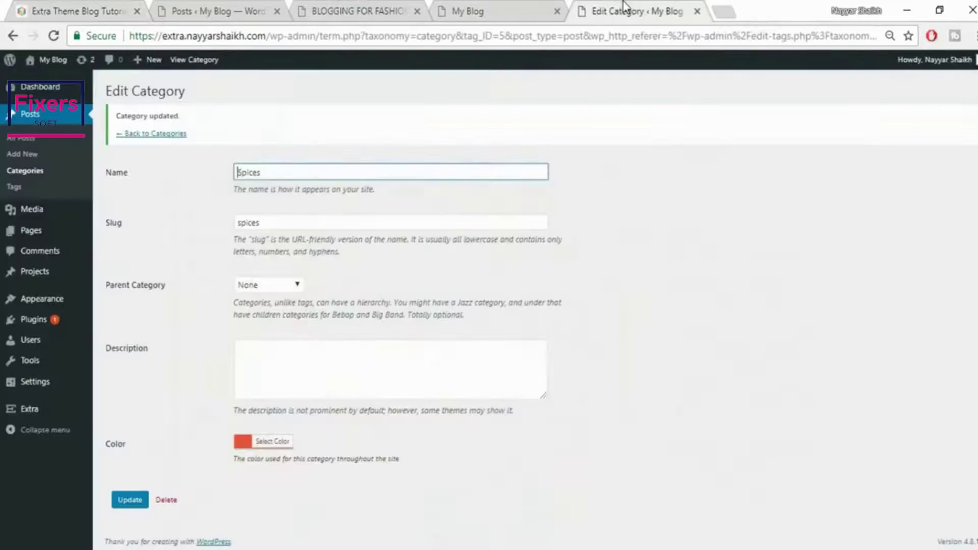
{"action": "mouse_move", "coordinate": [32, 306]}
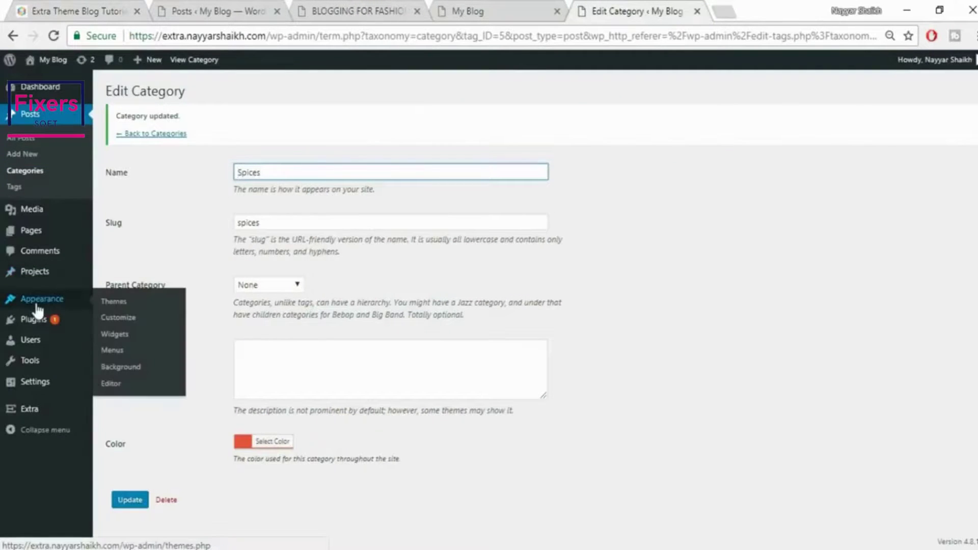
{"action": "left_click", "coordinate": [117, 353]}
{"action": "left_click", "coordinate": [388, 192]}
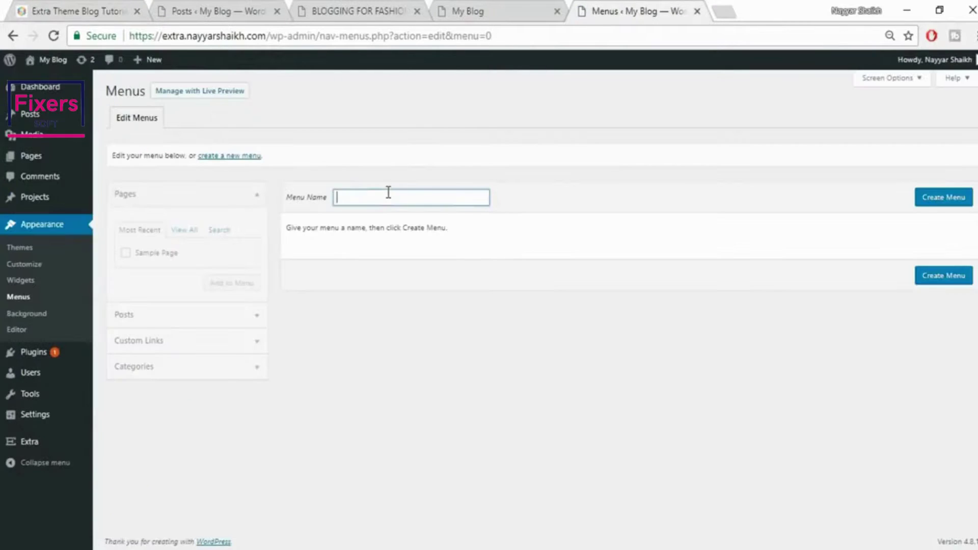
{"action": "type", "text": "Main"}
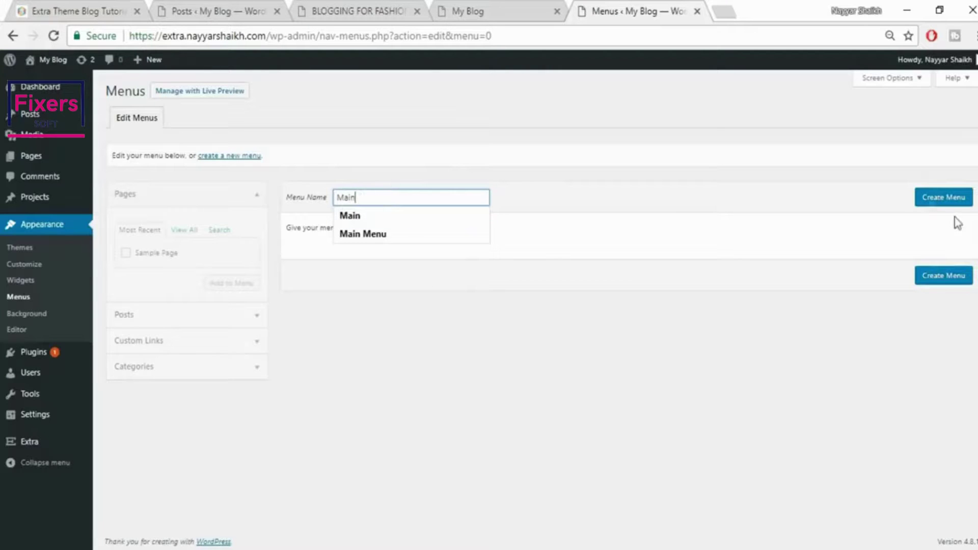
{"action": "left_click", "coordinate": [943, 201]}
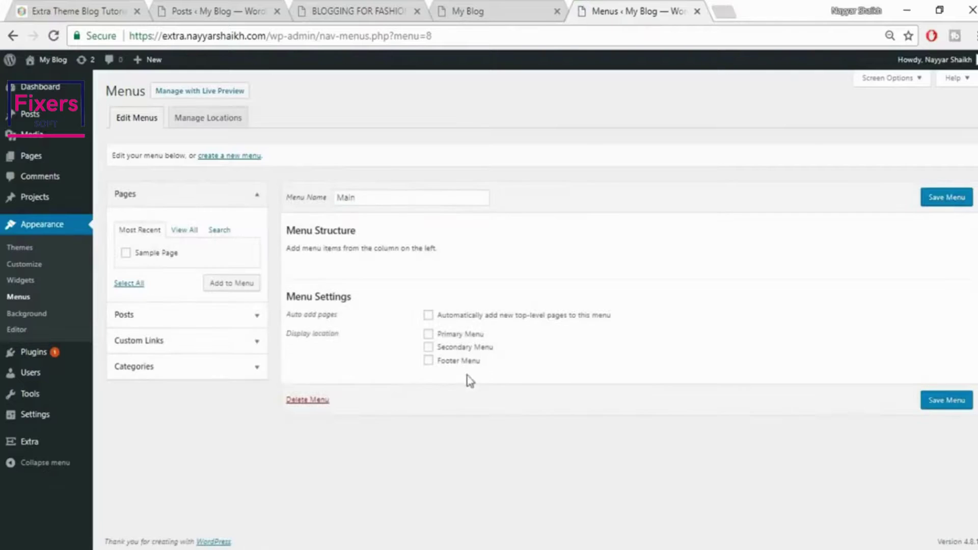
{"action": "left_click", "coordinate": [460, 336]}
Add a Home custom link using the blog's own address as its URL
{"action": "left_click", "coordinate": [477, 2]}
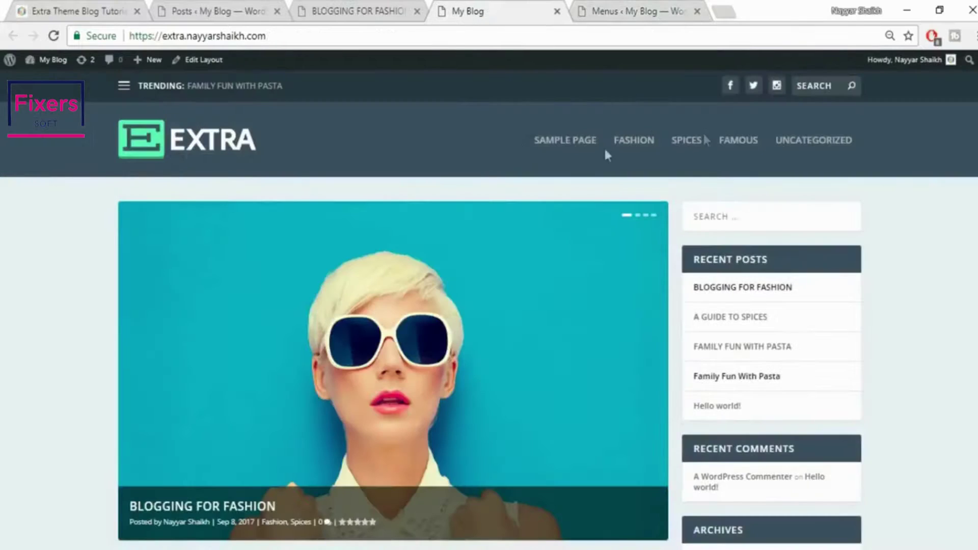
{"action": "left_click", "coordinate": [643, 7]}
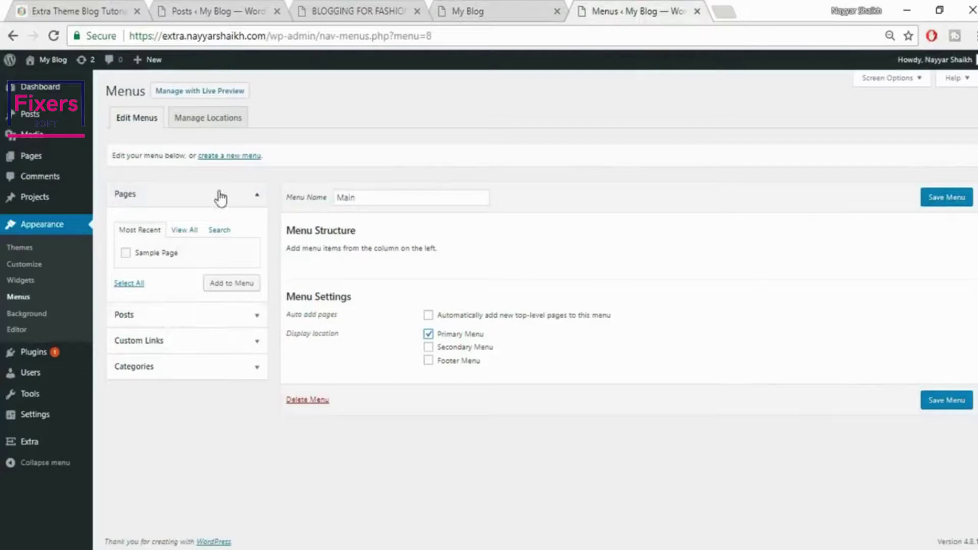
{"action": "left_click", "coordinate": [242, 199]}
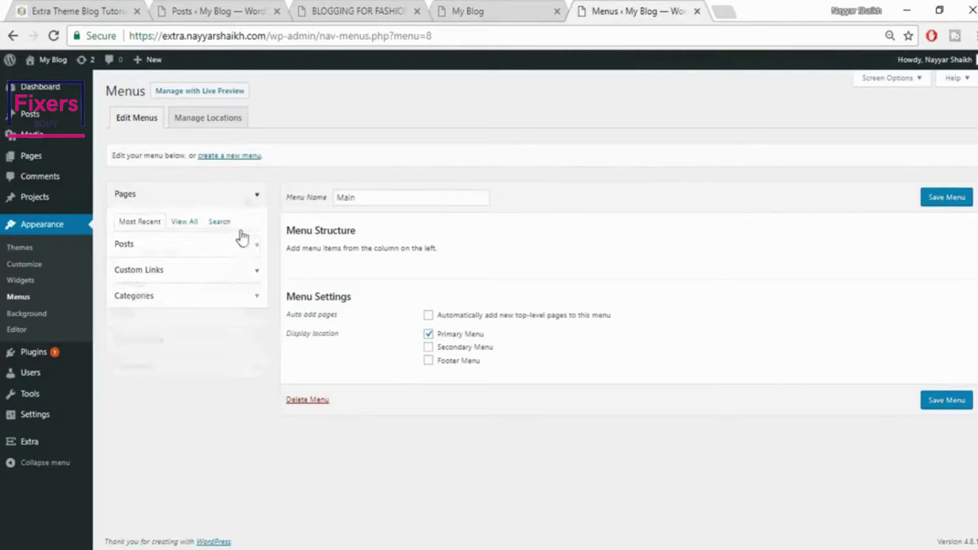
{"action": "left_click", "coordinate": [178, 249]}
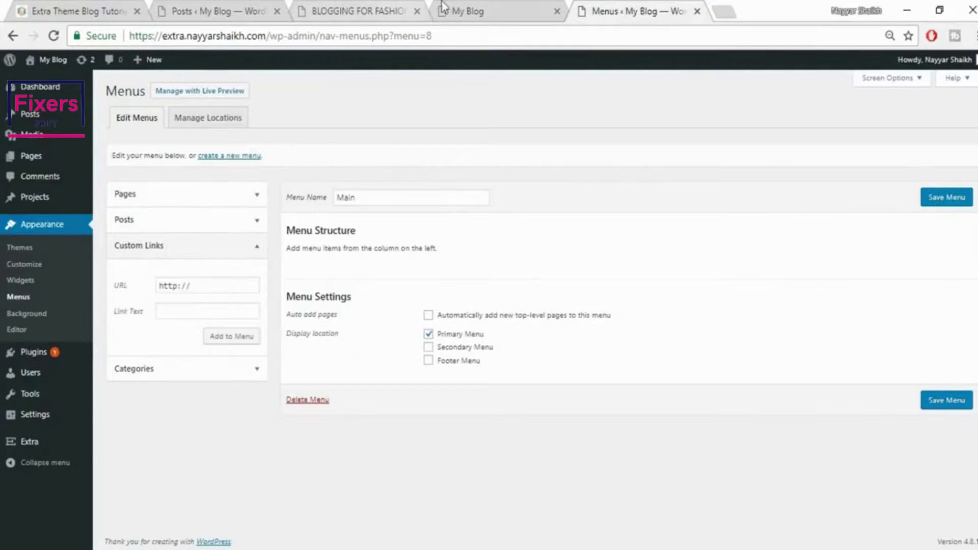
{"action": "left_click", "coordinate": [463, 11]}
{"action": "left_click", "coordinate": [387, 40]}
{"action": "key", "text": "ctrl+c"}
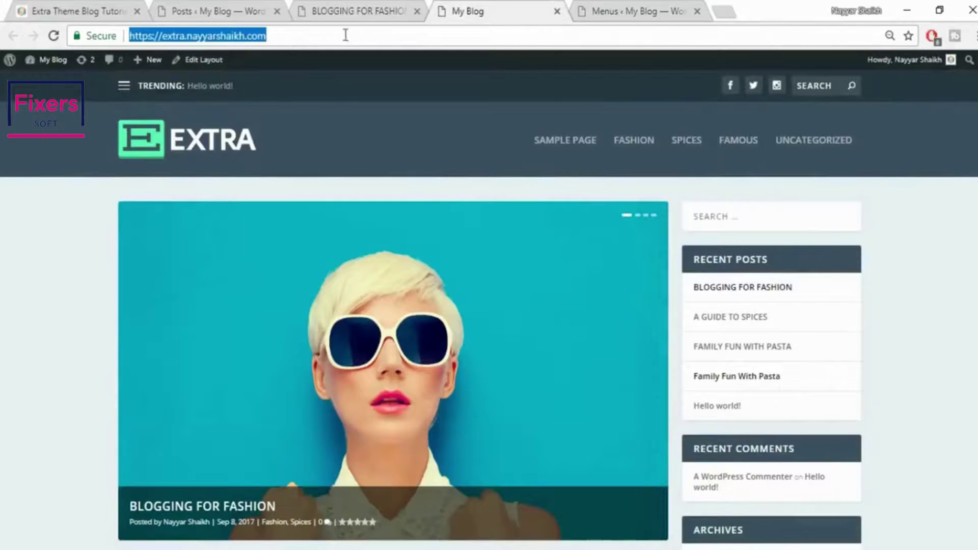
{"action": "left_click", "coordinate": [627, 7]}
{"action": "left_click_drag", "start_coordinate": [233, 280], "coordinate": [121, 278]}
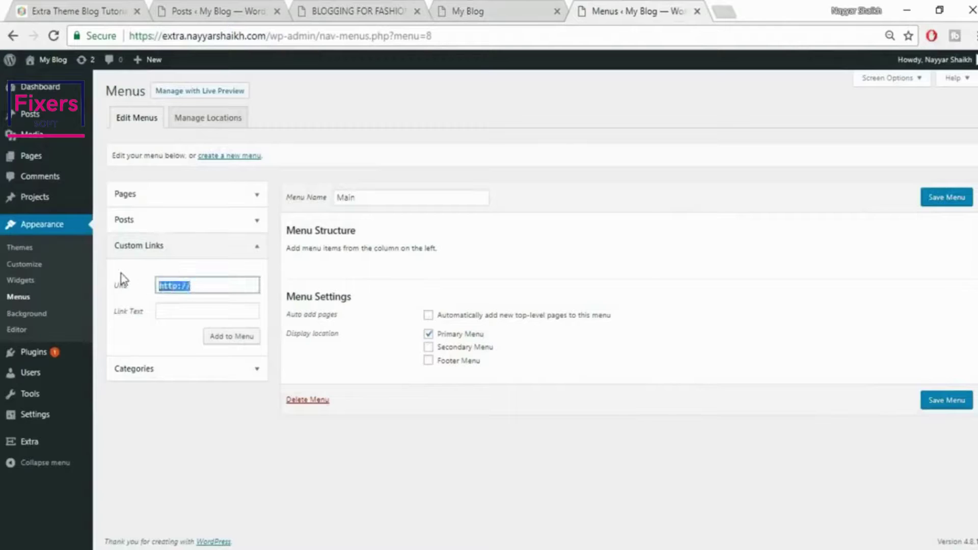
{"action": "key", "text": "ctrl+v"}
{"action": "left_click", "coordinate": [195, 308]}
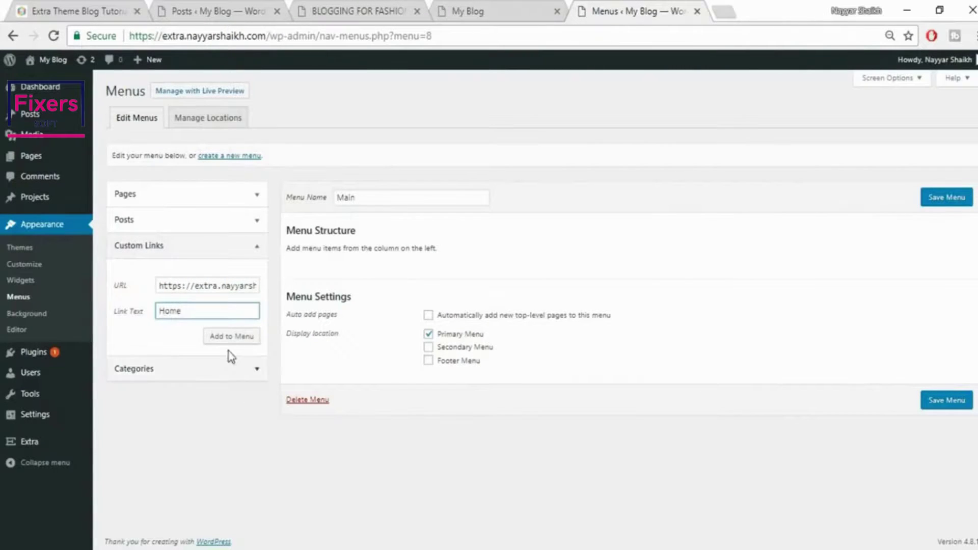
{"action": "left_click", "coordinate": [236, 337]}
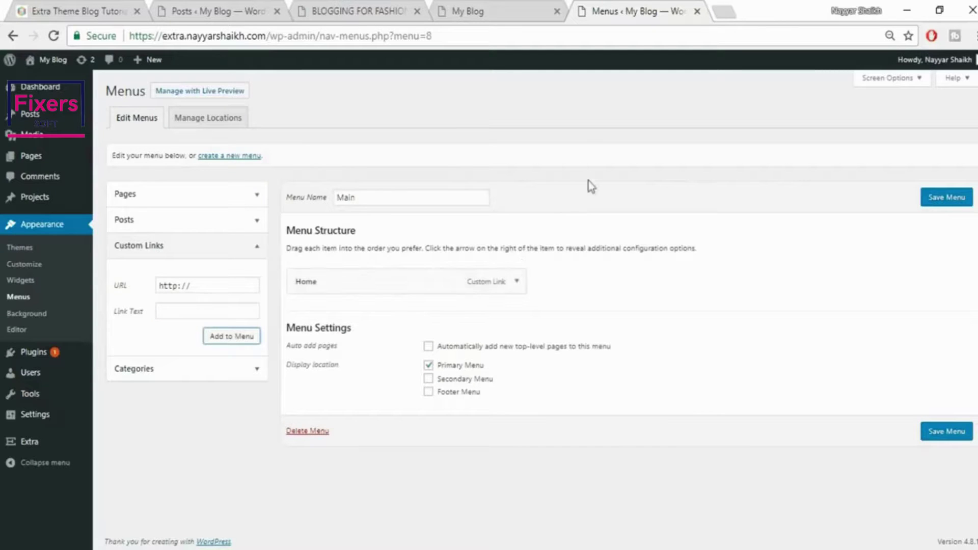
Relabel the Home menu item's navigation label to HOME
{"action": "left_click", "coordinate": [459, 10]}
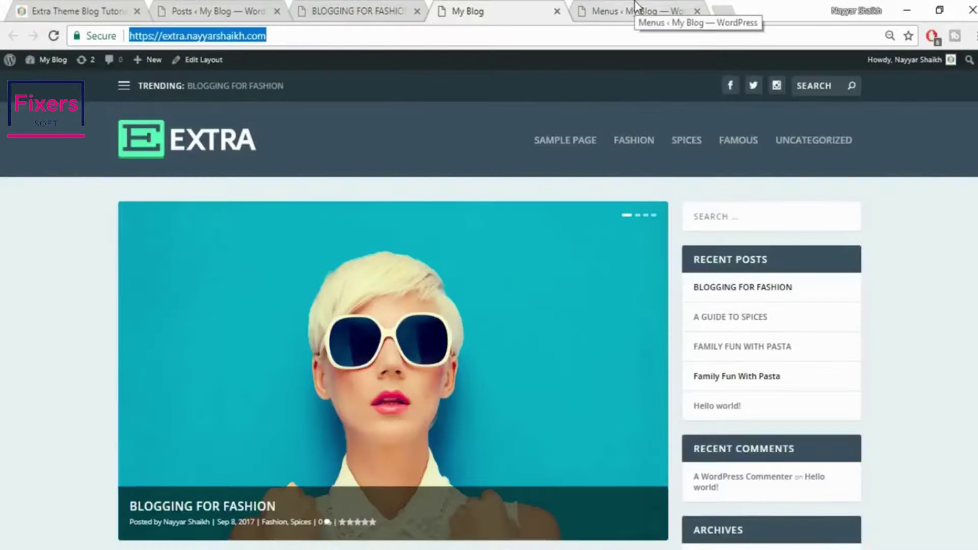
{"action": "left_click", "coordinate": [637, 10]}
{"action": "left_click", "coordinate": [521, 288]}
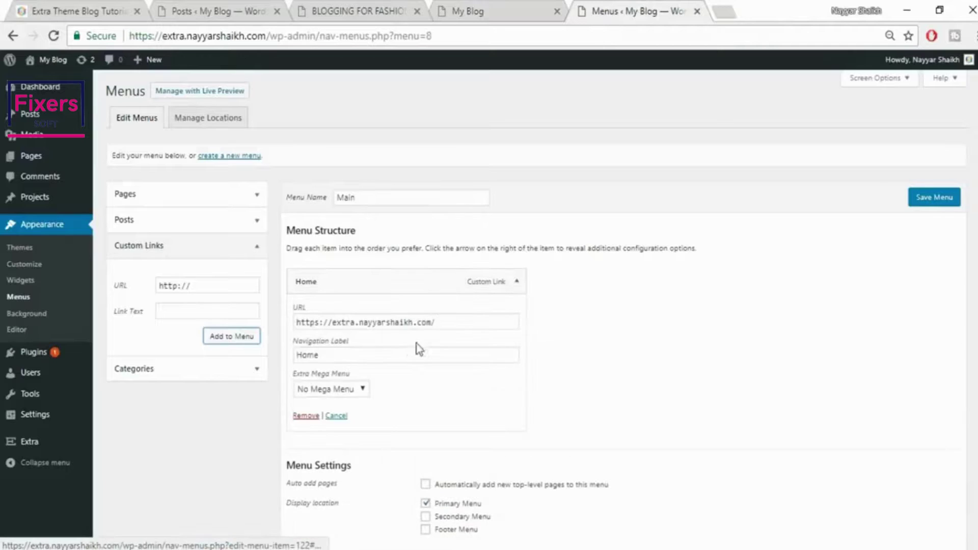
{"action": "left_click_drag", "start_coordinate": [389, 356], "coordinate": [251, 367]}
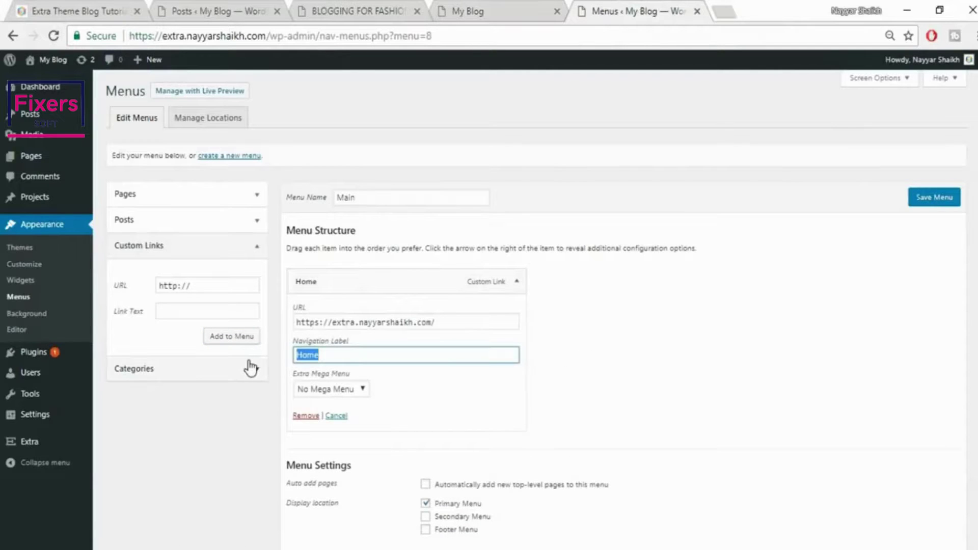
{"action": "scroll", "coordinate": [601, 381], "scroll_direction": "down", "scroll_amount": 3}
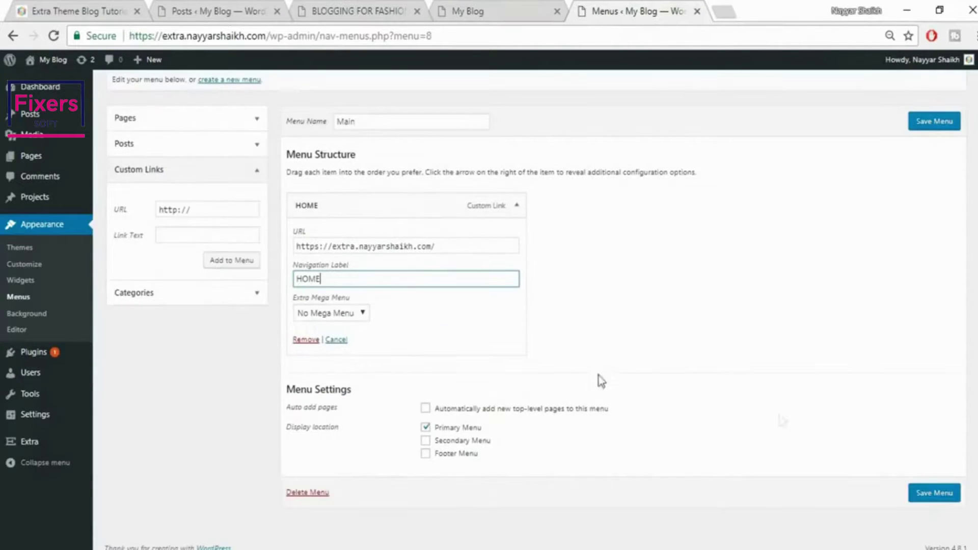
{"action": "left_click", "coordinate": [515, 206]}
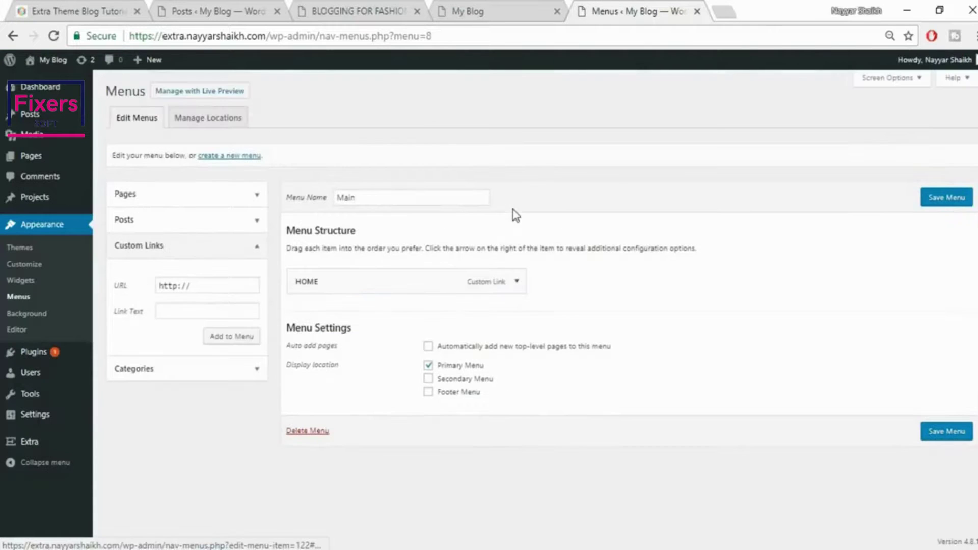
{"action": "left_click", "coordinate": [257, 377]}
Add the Famous, Spices and Fashion categories to the Main menu
{"action": "left_click", "coordinate": [148, 332]}
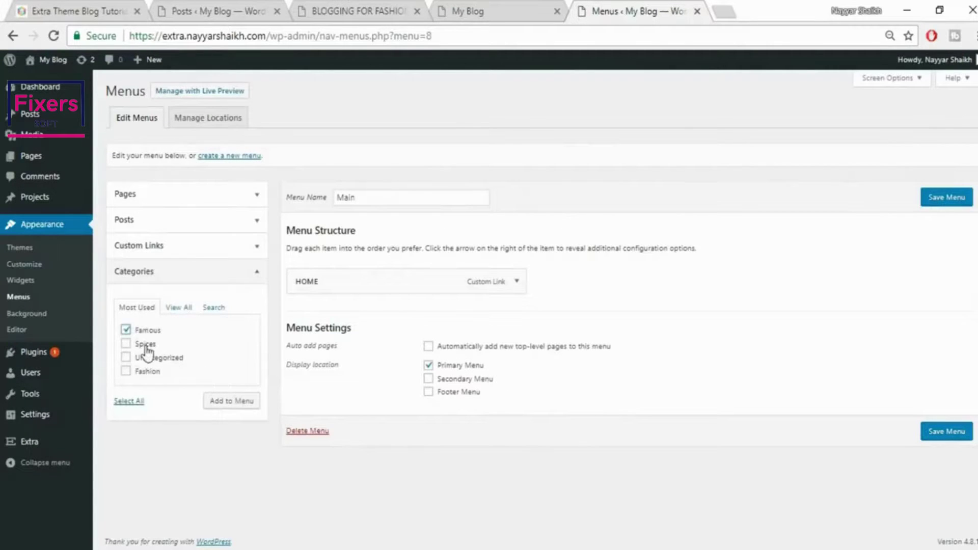
{"action": "left_click", "coordinate": [145, 345]}
{"action": "left_click", "coordinate": [226, 404]}
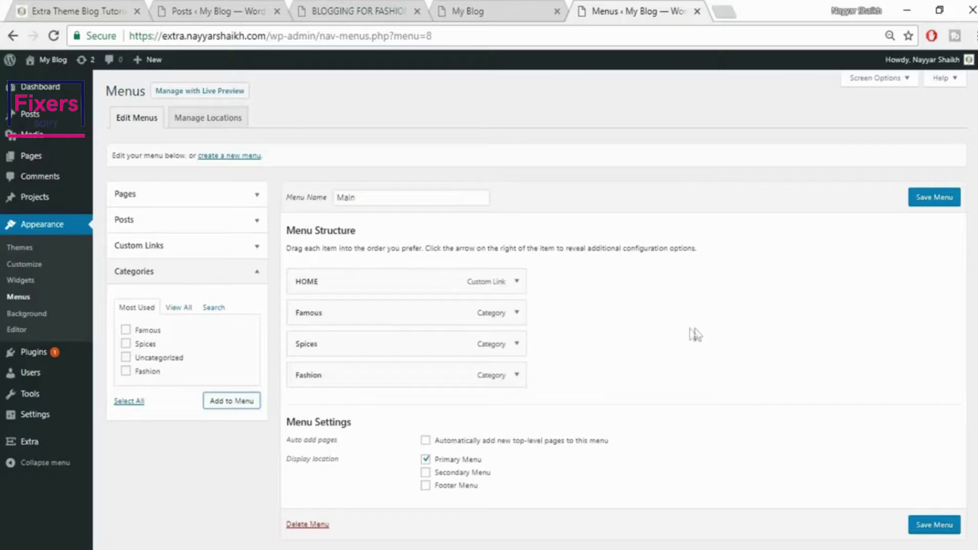
Give the Famous menu item the Mega Menu 3 Featured layout
{"action": "left_click", "coordinate": [516, 315]}
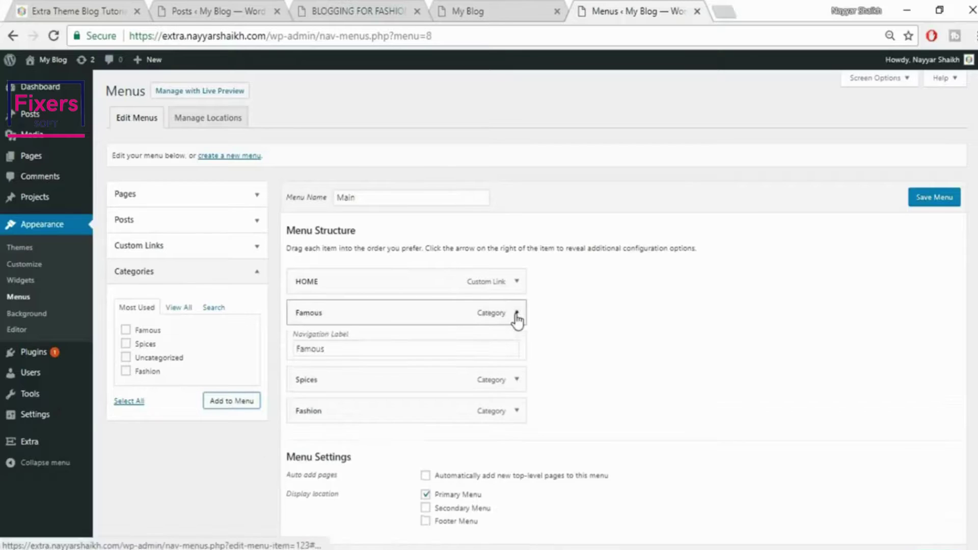
{"action": "scroll", "coordinate": [662, 319], "scroll_direction": "down", "scroll_amount": 2}
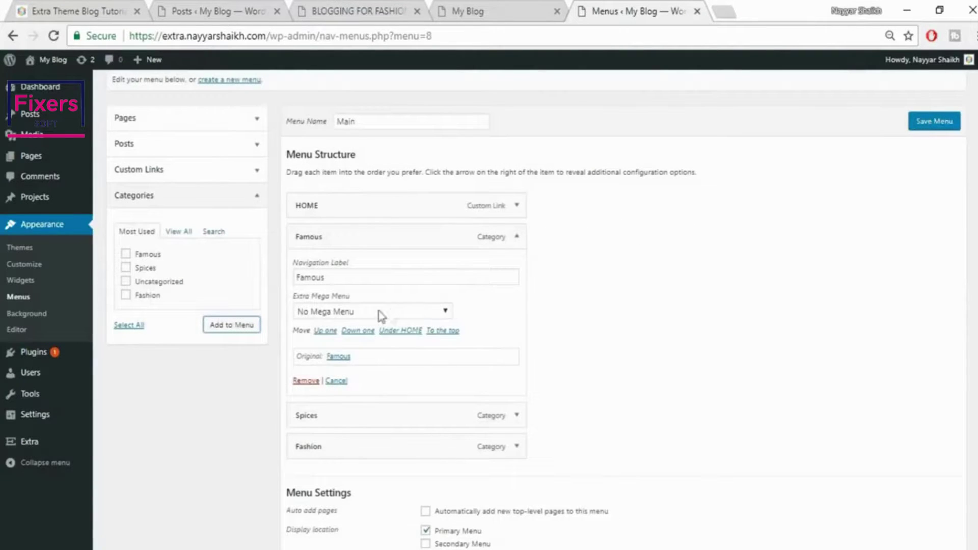
{"action": "left_click", "coordinate": [365, 313]}
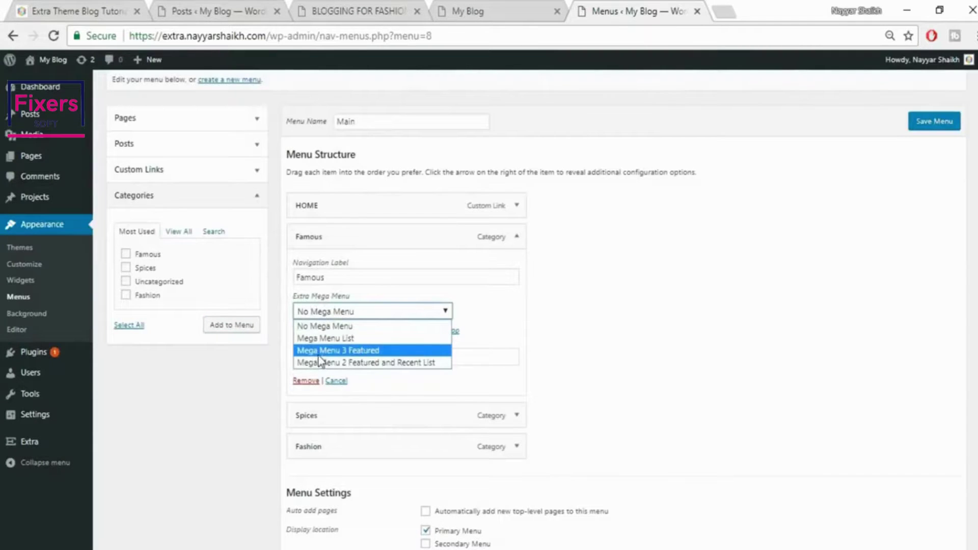
{"action": "left_click", "coordinate": [363, 351]}
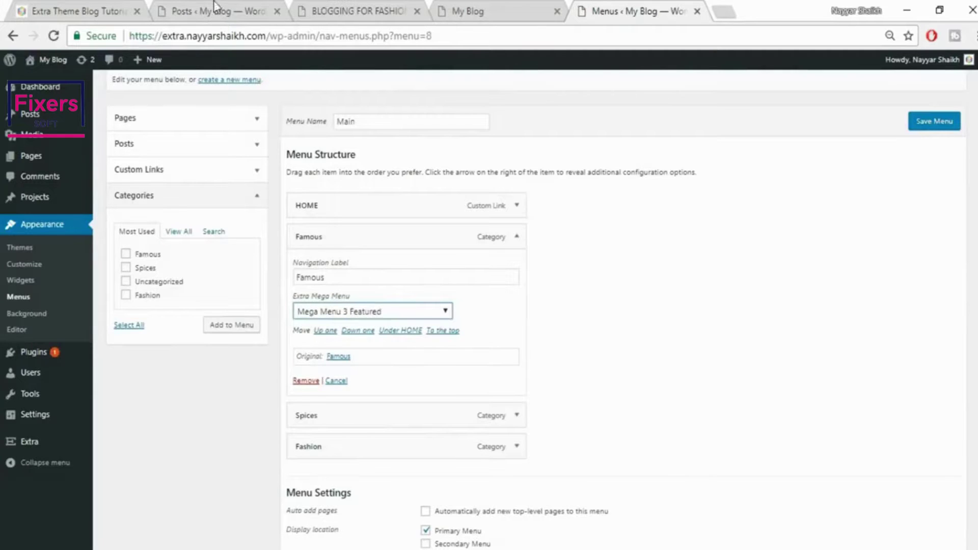
{"action": "left_click", "coordinate": [84, 3]}
{"action": "mouse_move", "coordinate": [814, 137]}
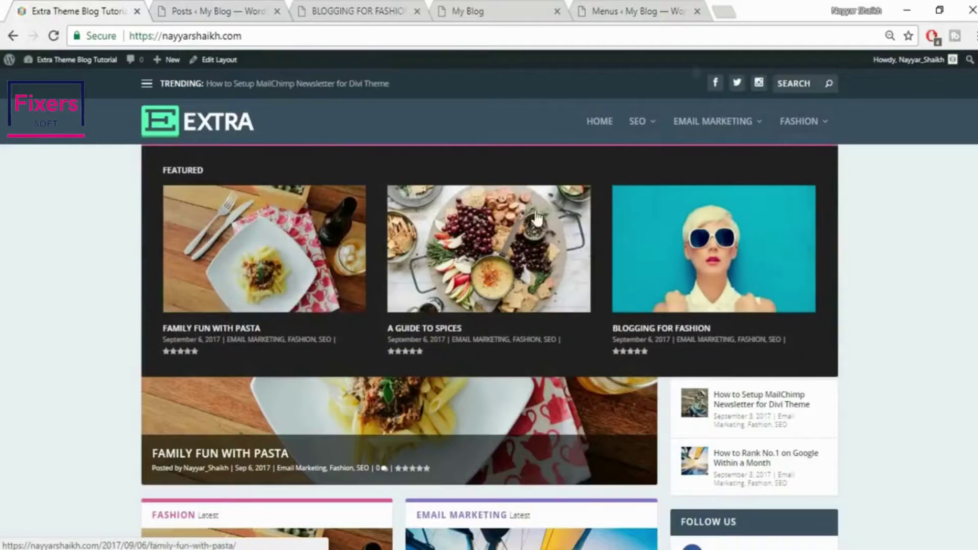
{"action": "left_click", "coordinate": [647, 4]}
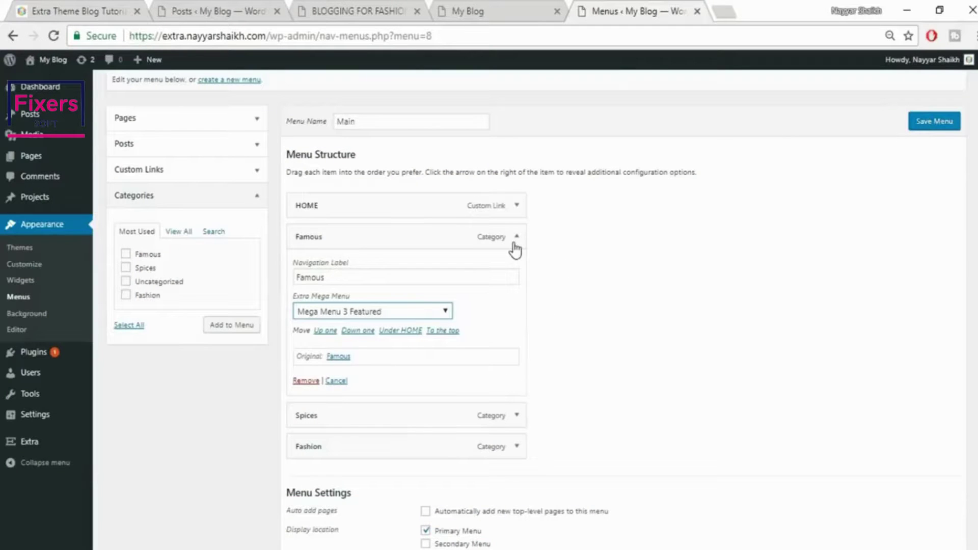
{"action": "left_click", "coordinate": [516, 240]}
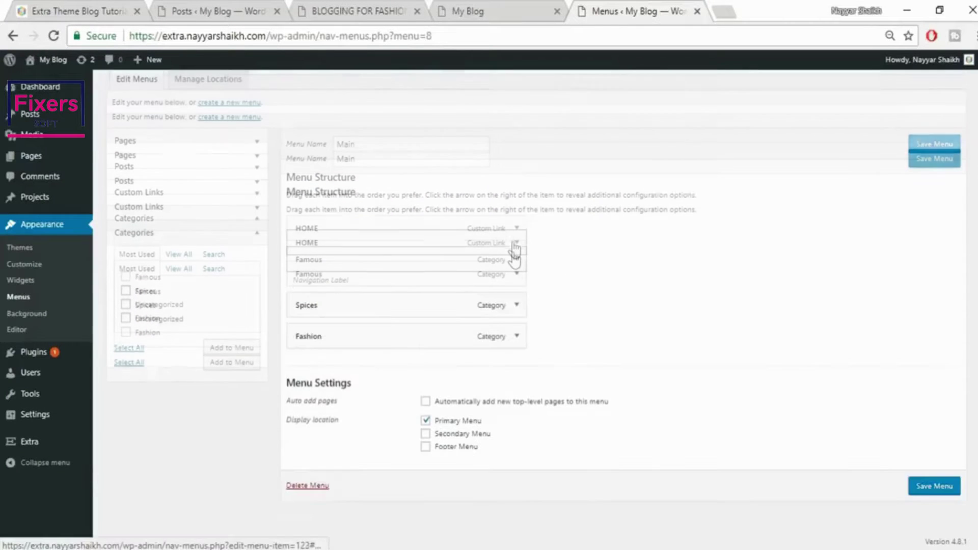
Give Spices the Mega Menu 2 Featured and Recent List layout and save the menu
{"action": "left_click", "coordinate": [518, 306]}
{"action": "scroll", "coordinate": [423, 277], "scroll_direction": "down", "scroll_amount": 2}
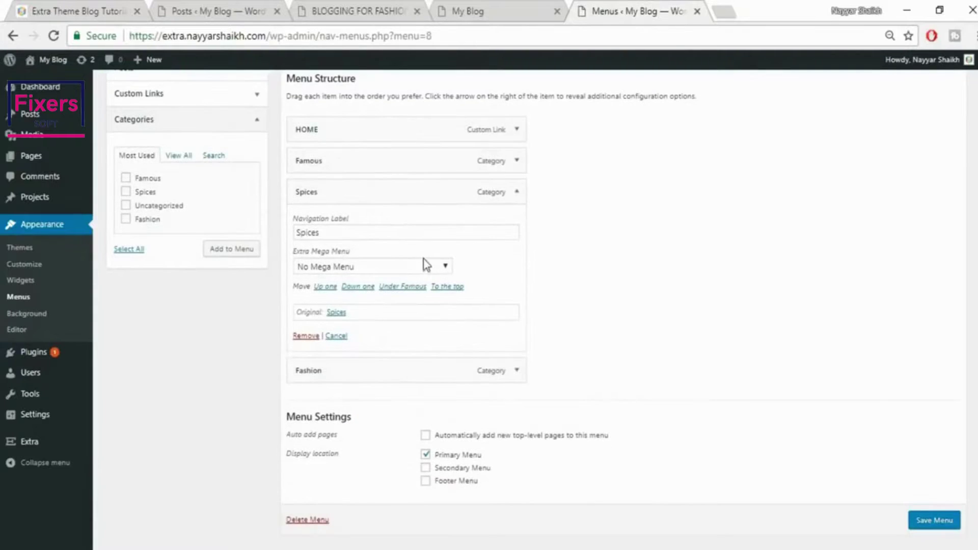
{"action": "left_click", "coordinate": [426, 265]}
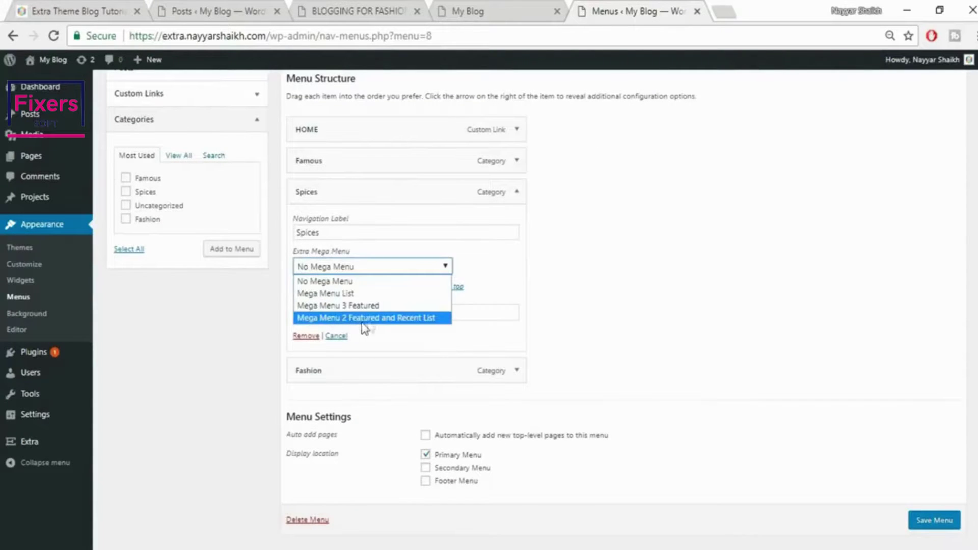
{"action": "left_click", "coordinate": [364, 320]}
{"action": "left_click", "coordinate": [46, 10]}
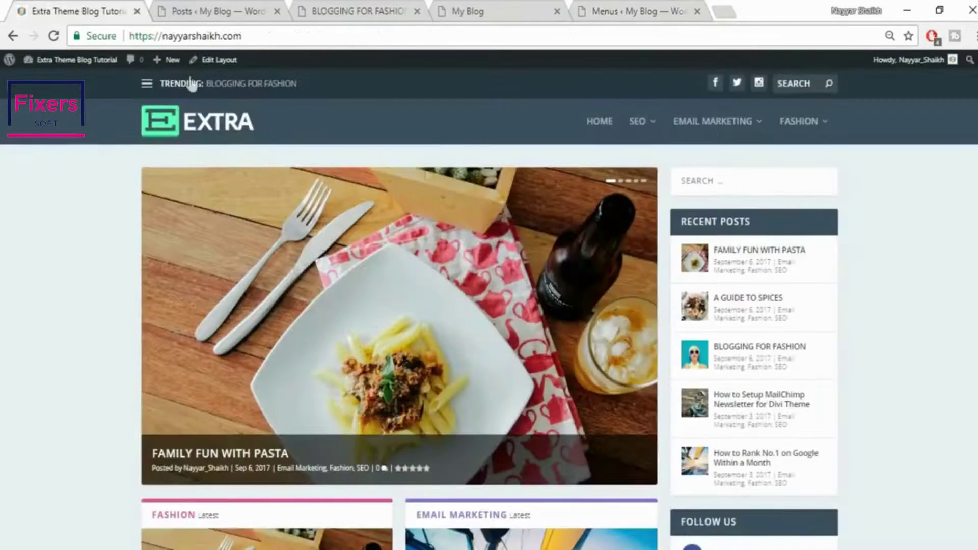
{"action": "mouse_move", "coordinate": [697, 118]}
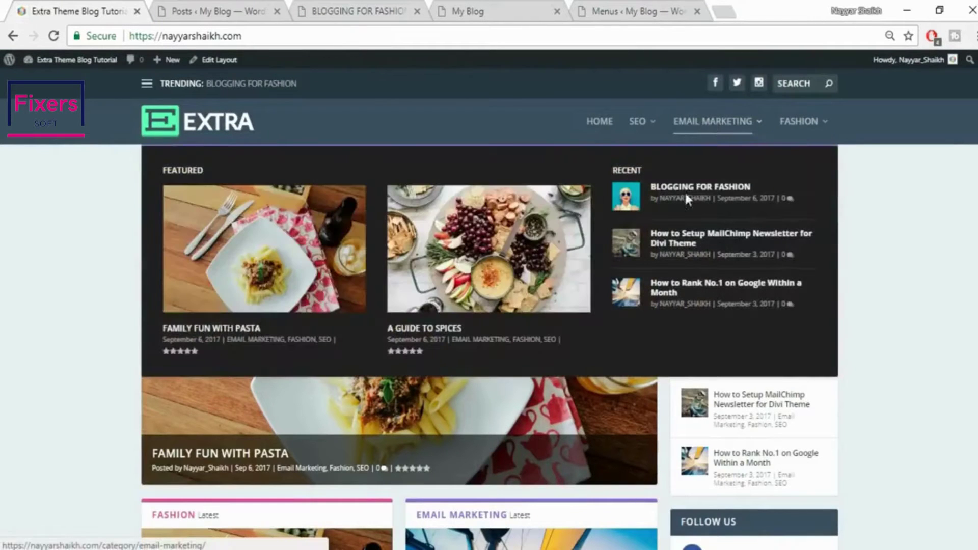
{"action": "left_click", "coordinate": [622, 9]}
{"action": "left_click", "coordinate": [936, 524]}
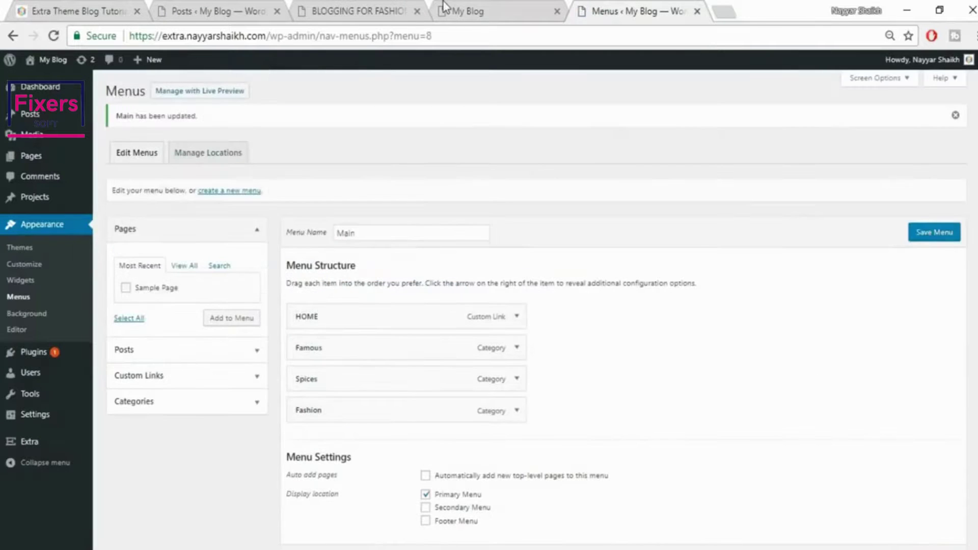
Reload the live blog and check the FAMOUS and SPICES mega menus in the header
{"action": "left_click", "coordinate": [446, 9]}
{"action": "left_click", "coordinate": [500, 36]}
{"action": "left_click", "coordinate": [501, 36]}
{"action": "key", "text": "Return"}
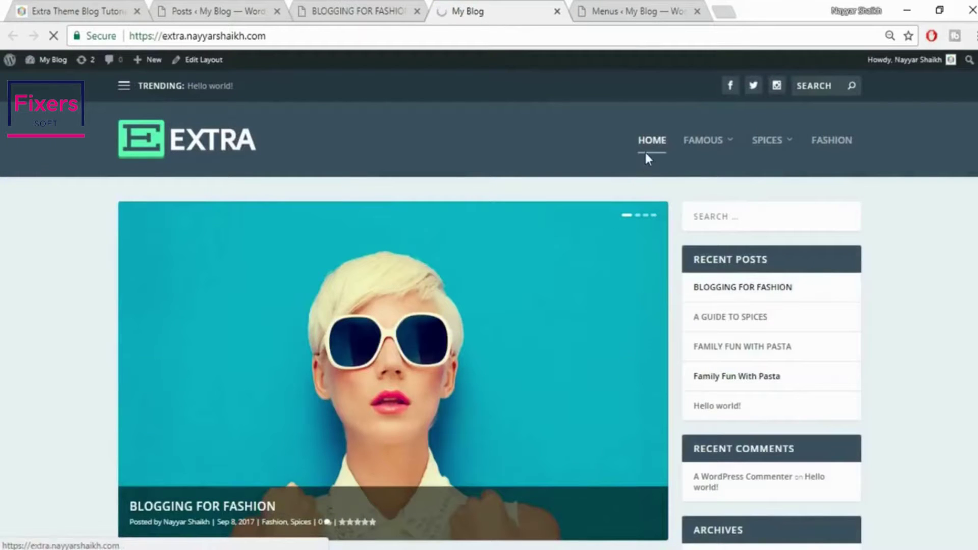
{"action": "mouse_move", "coordinate": [731, 148]}
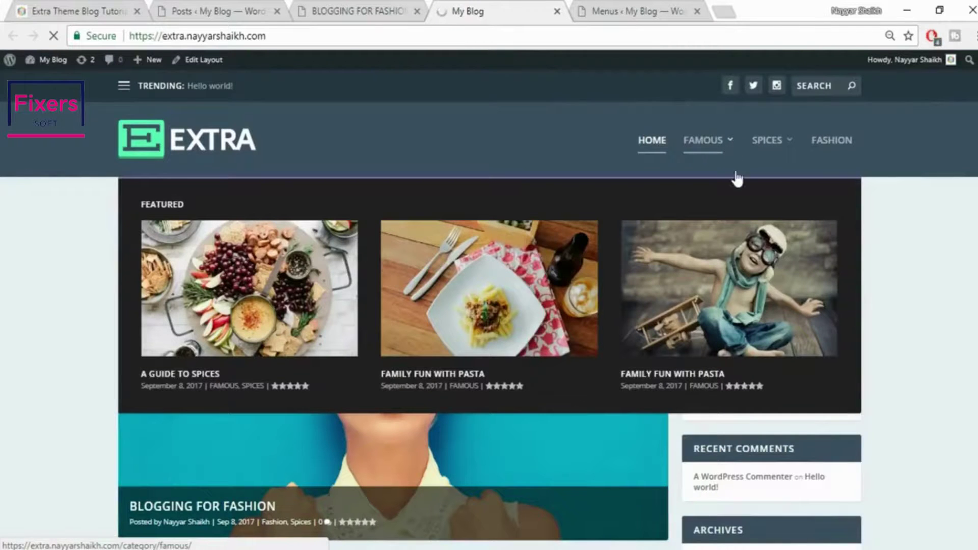
{"action": "mouse_move", "coordinate": [763, 144]}
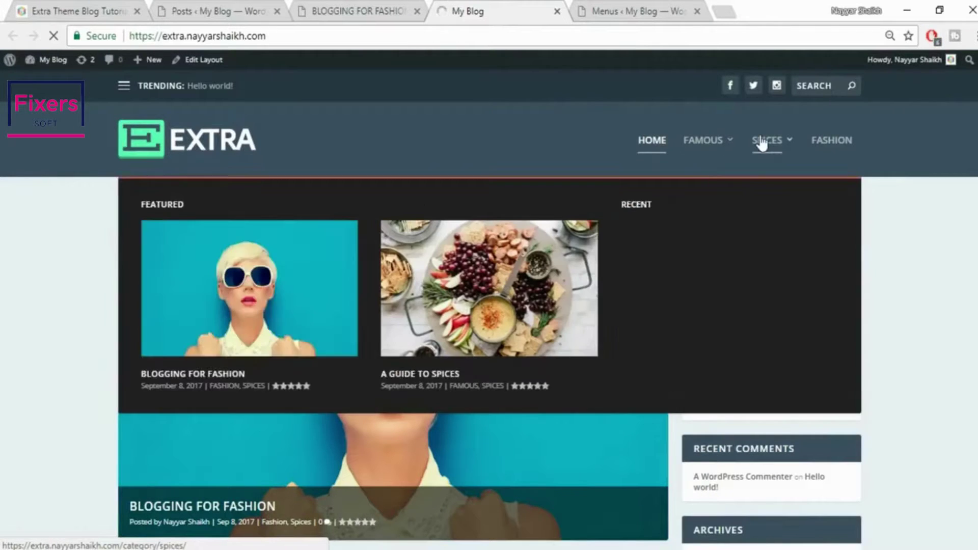
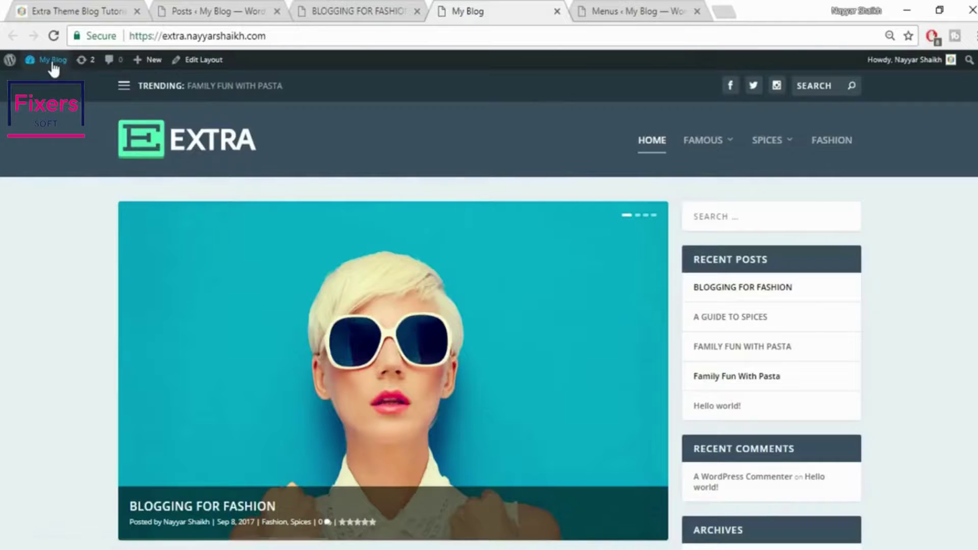
Open Site Identity in the Theme Customizer and rename the site title from My Blog to BloggDude
{"action": "mouse_move", "coordinate": [51, 61]}
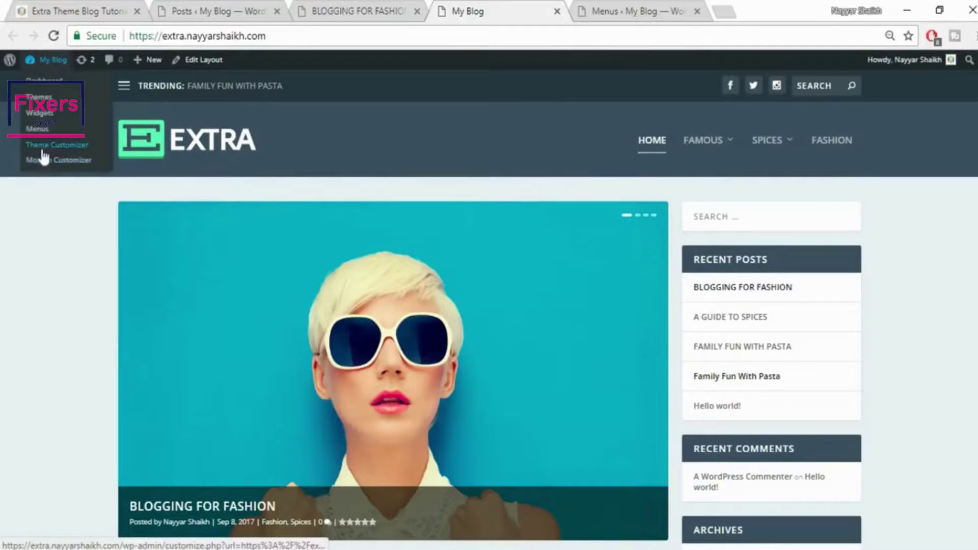
{"action": "left_click", "coordinate": [57, 147]}
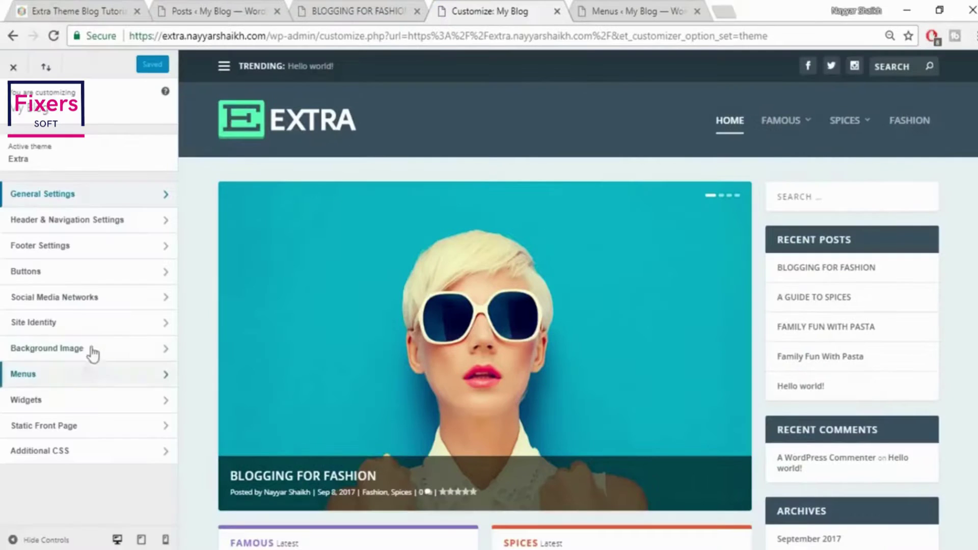
{"action": "left_click", "coordinate": [102, 323]}
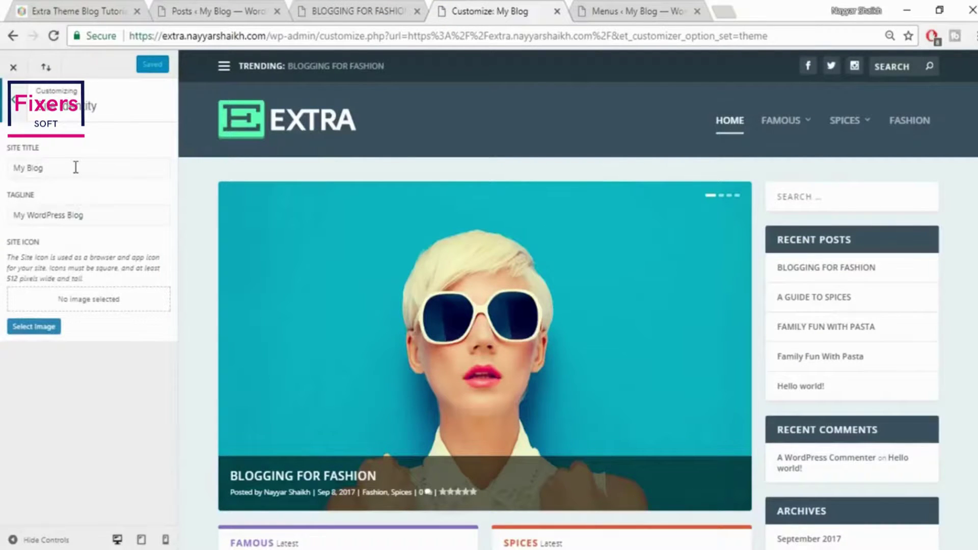
{"action": "triple_click", "coordinate": [76, 168]}
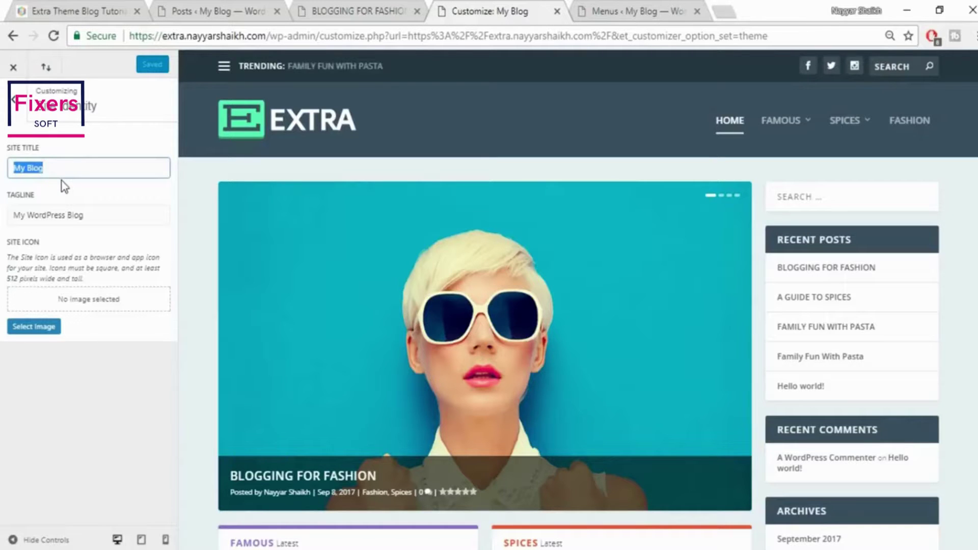
{"action": "type", "text": "bL"}
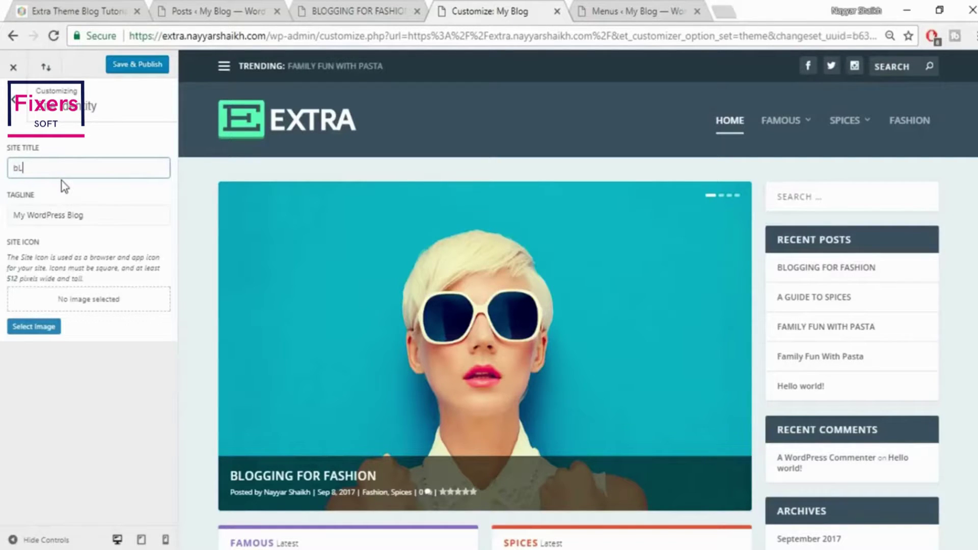
{"action": "type", "text": "OGGdUDE"}
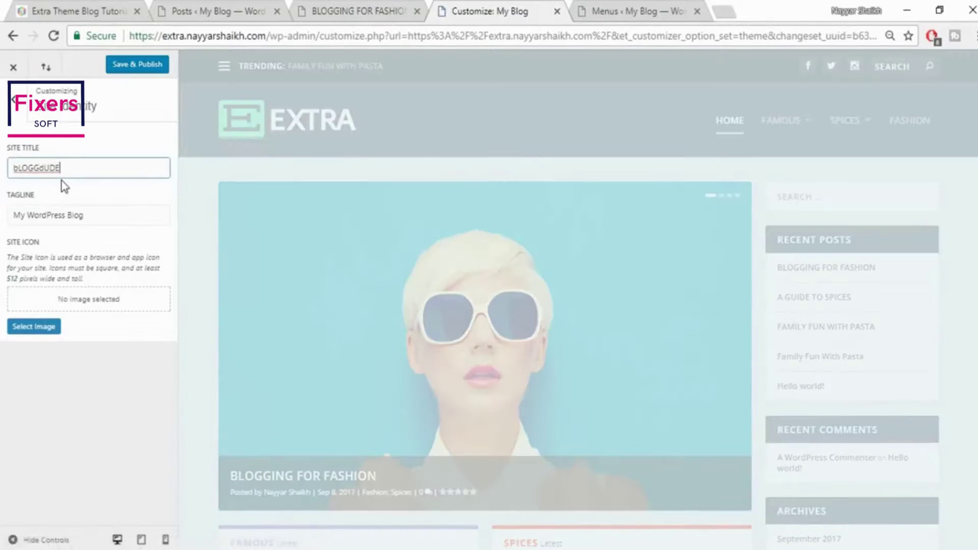
{"action": "double_click", "coordinate": [56, 177]}
{"action": "type", "text": "BloggDude"}
Set the tagline to 'Best Place for Bloggers' and compare with the reference Extra Theme Blog Tutorial site
{"action": "key", "text": "Tab"}
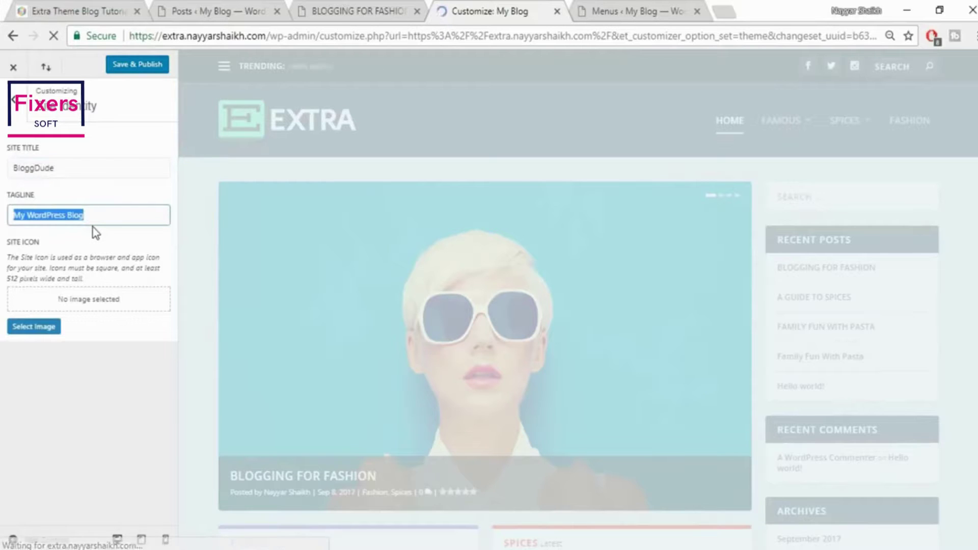
{"action": "type", "text": "Bes"}
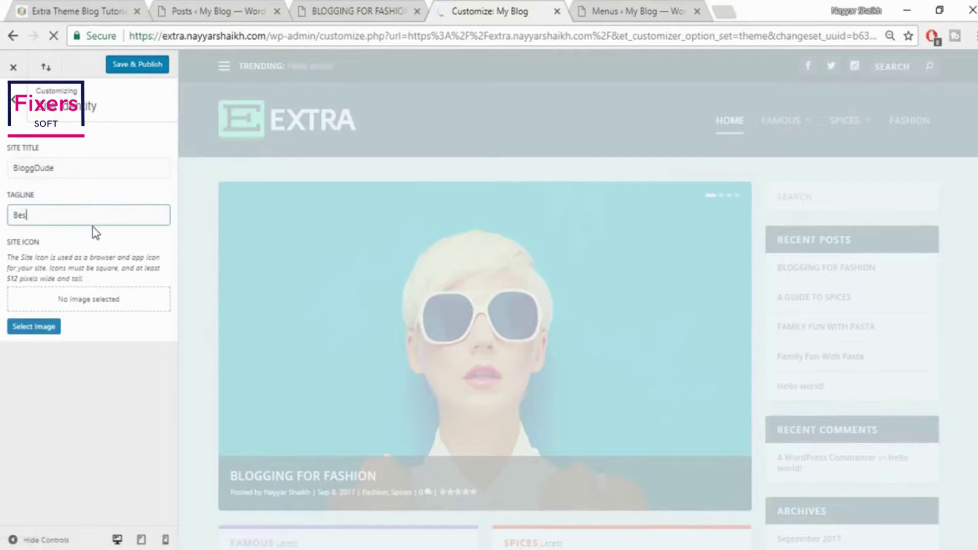
{"action": "type", "text": "t Place for "}
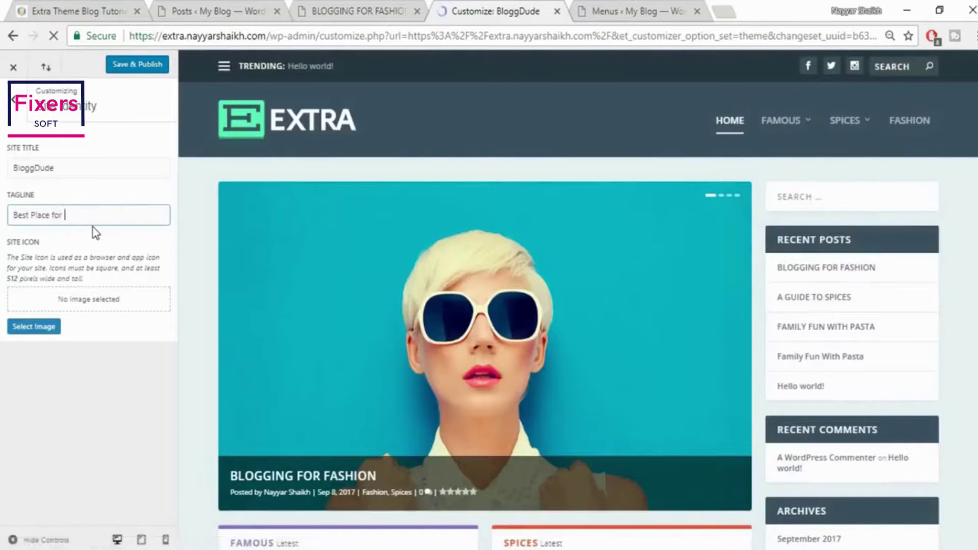
{"action": "type", "text": "B"}
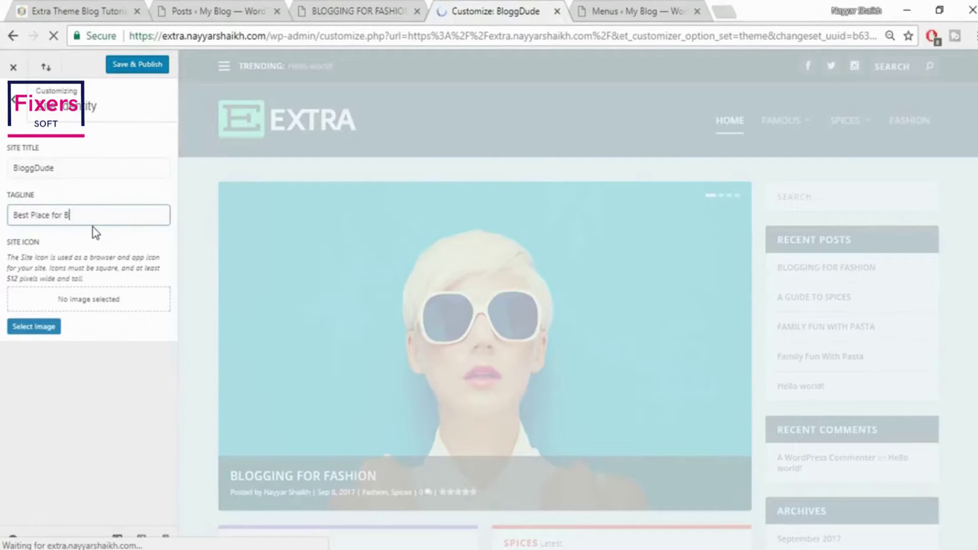
{"action": "type", "text": "loggers"}
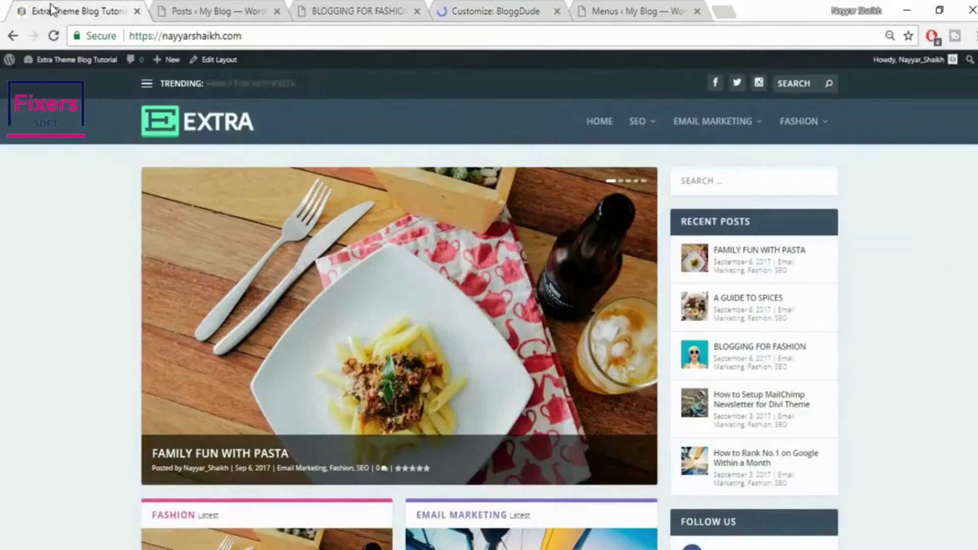
{"action": "left_click", "coordinate": [48, 11]}
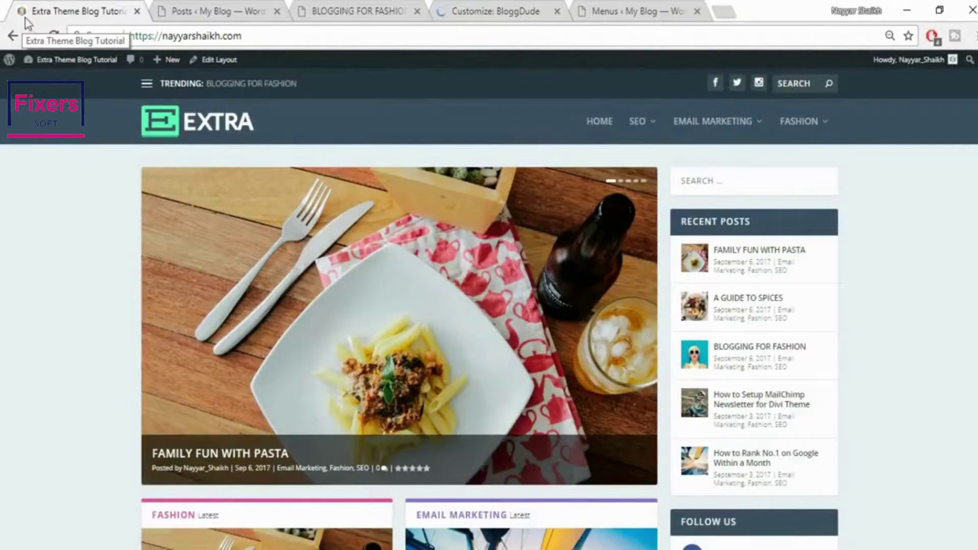
{"action": "left_click", "coordinate": [481, 11]}
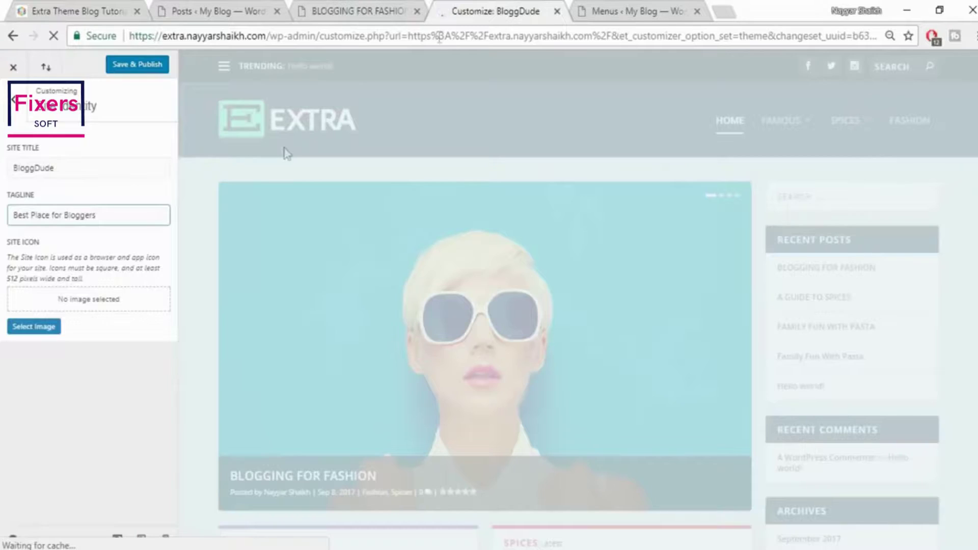
Upload the Logo image from the Extra folder and crop it as the site icon
{"action": "left_click", "coordinate": [46, 329]}
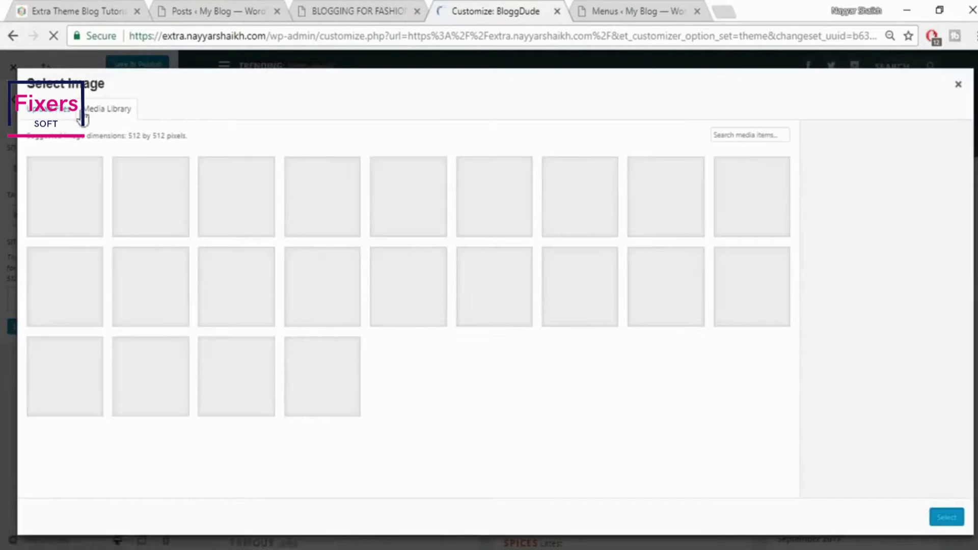
{"action": "left_click", "coordinate": [77, 112]}
{"action": "left_click", "coordinate": [509, 302]}
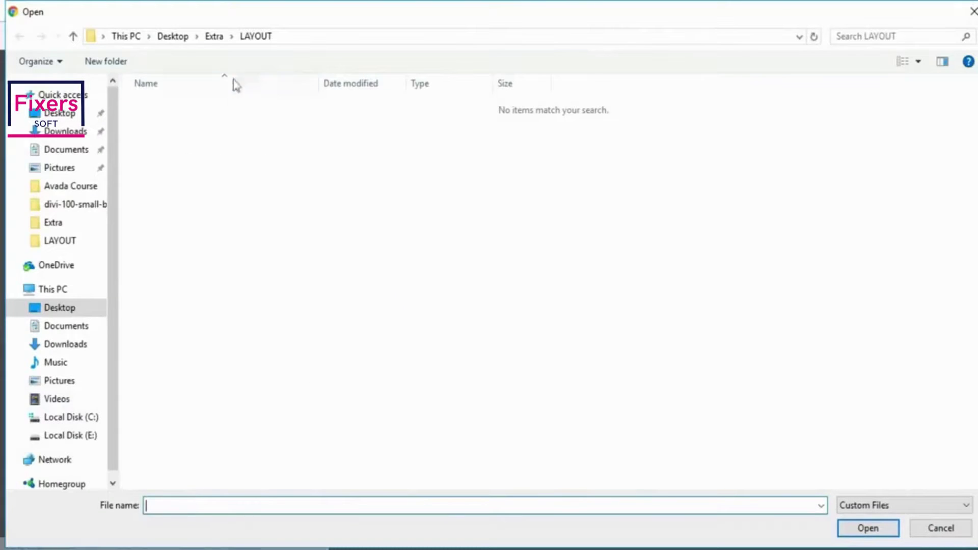
{"action": "left_click", "coordinate": [213, 37]}
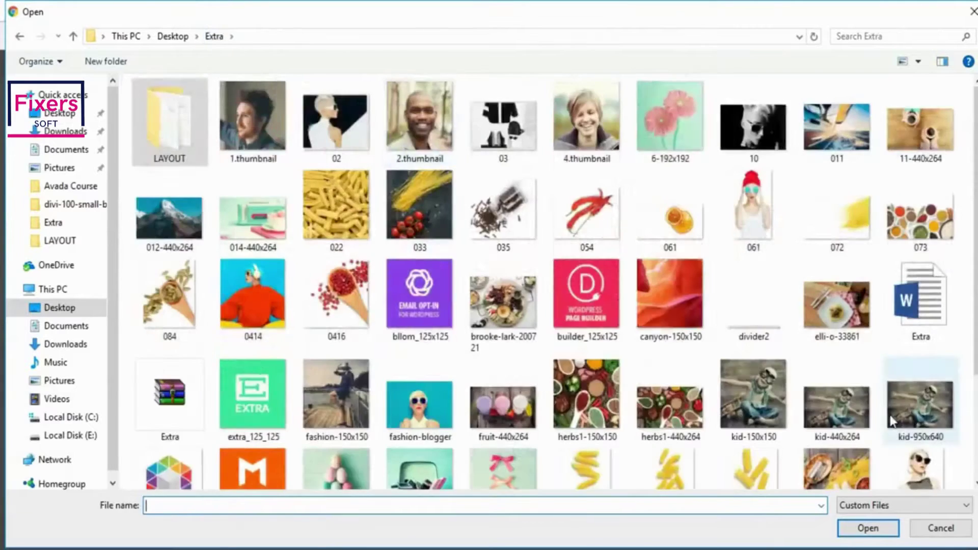
{"action": "scroll", "coordinate": [548, 431], "scroll_direction": "down", "scroll_amount": 3}
{"action": "left_click", "coordinate": [196, 361]}
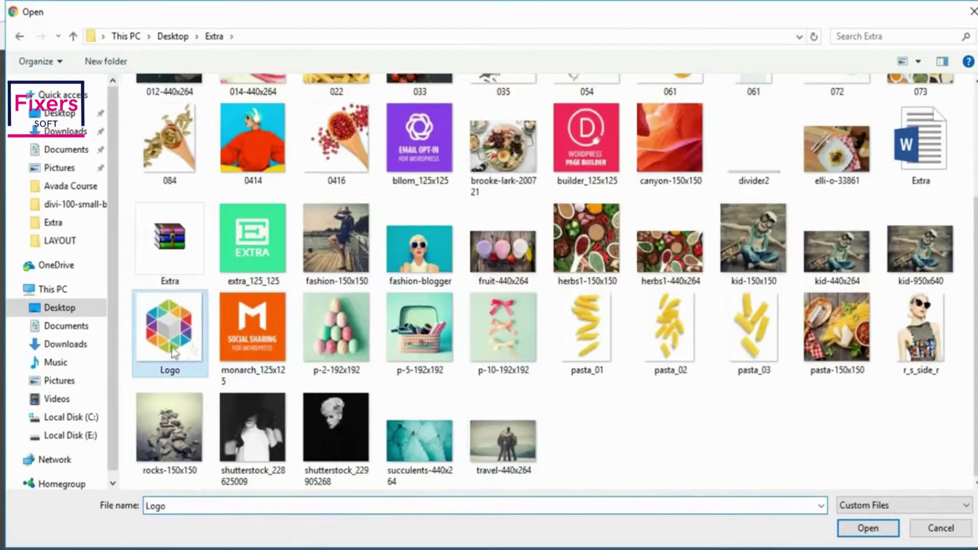
{"action": "left_click", "coordinate": [868, 528]}
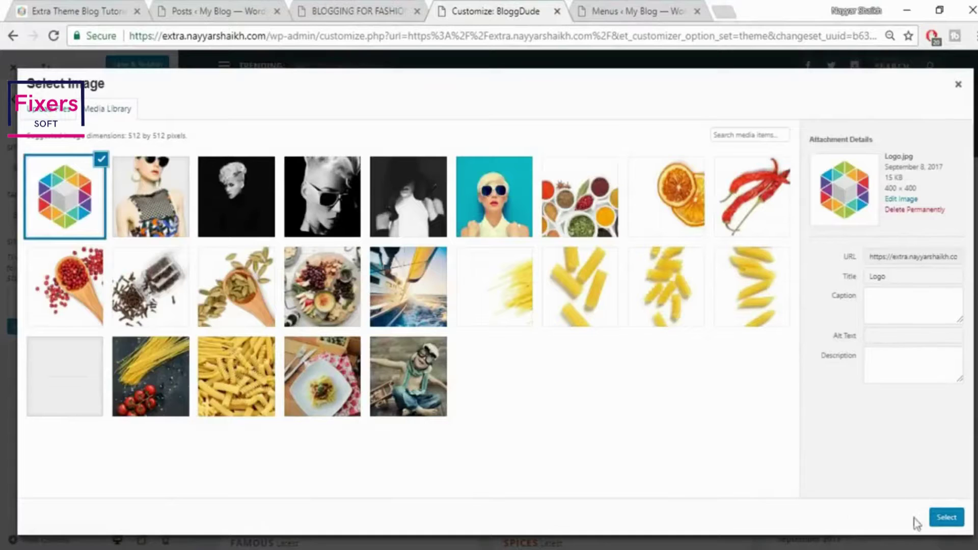
{"action": "left_click", "coordinate": [944, 521]}
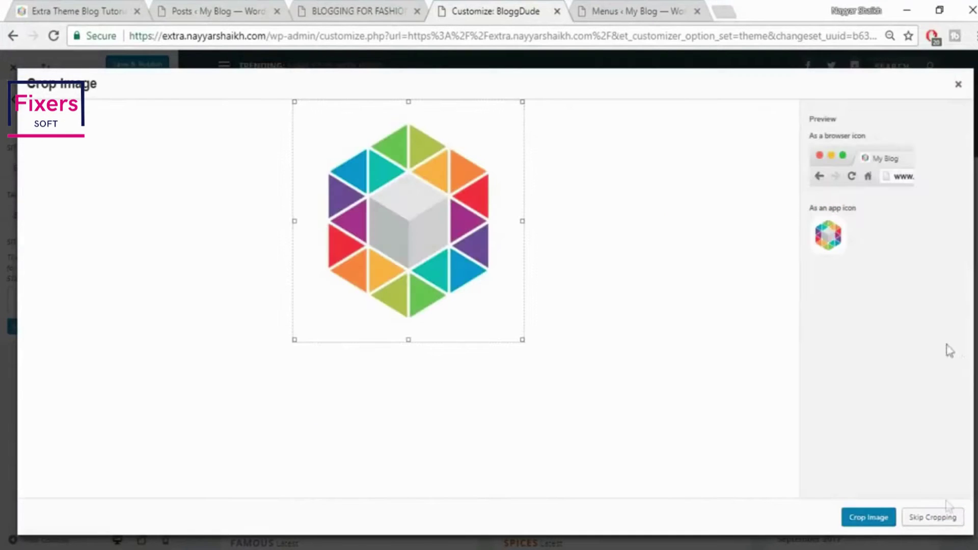
{"action": "left_click", "coordinate": [878, 517]}
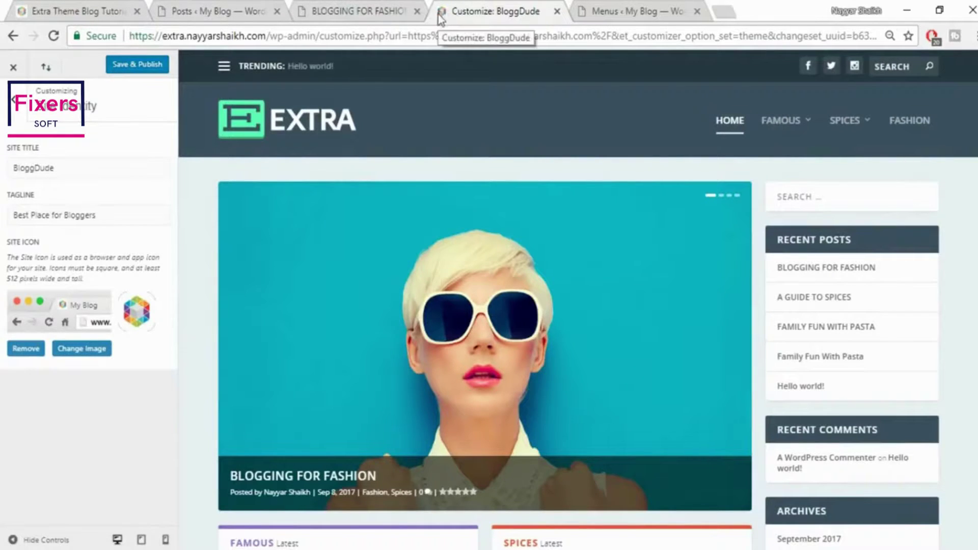
Publish the site identity changes and return to the main customizer sections
{"action": "left_click", "coordinate": [65, 354]}
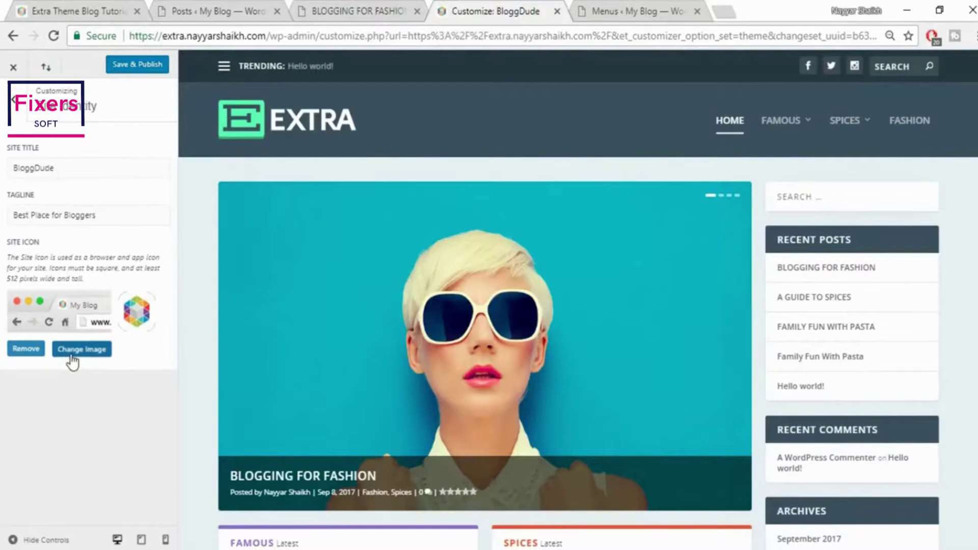
{"action": "left_click", "coordinate": [958, 87]}
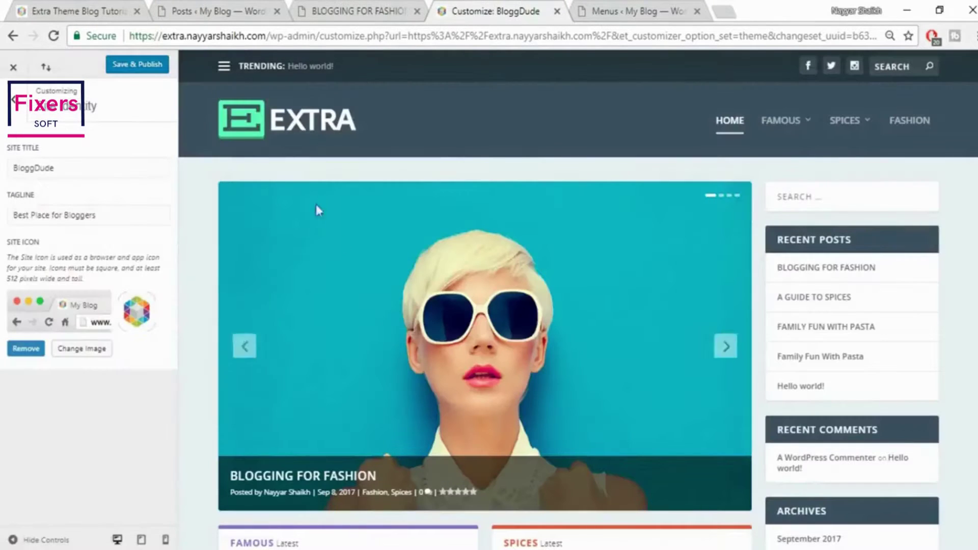
{"action": "left_click", "coordinate": [134, 67]}
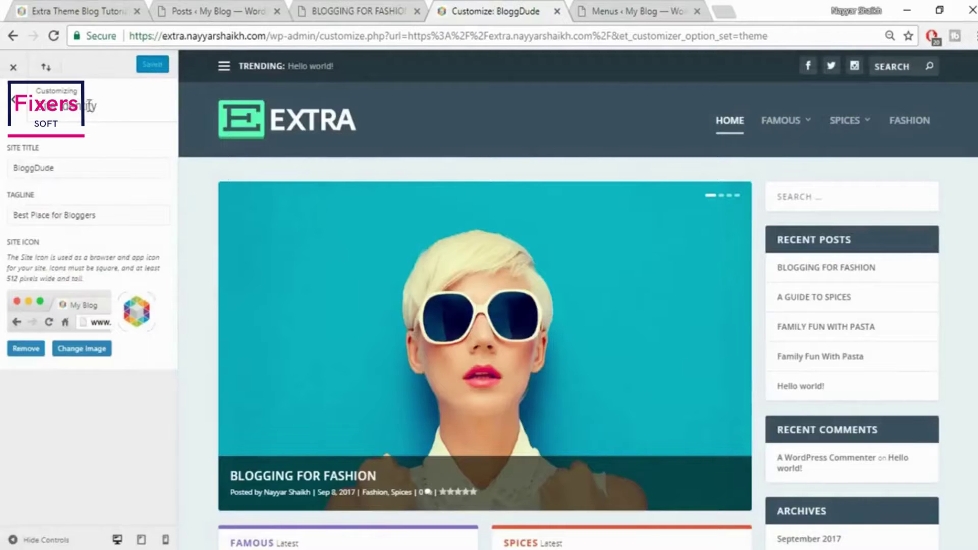
{"action": "left_click", "coordinate": [13, 108]}
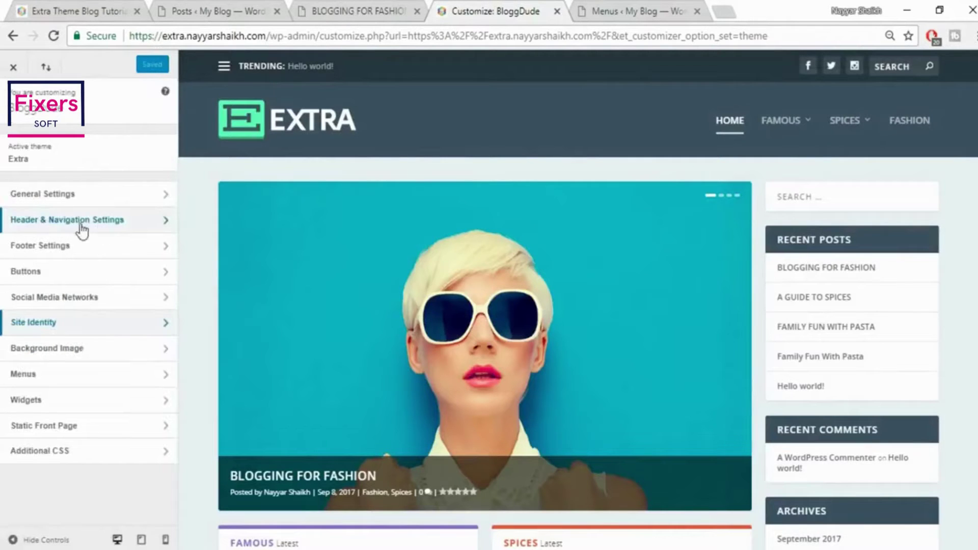
Try a centred header format in Header & Navigation, then revert it to left/right layout
{"action": "left_click", "coordinate": [106, 225]}
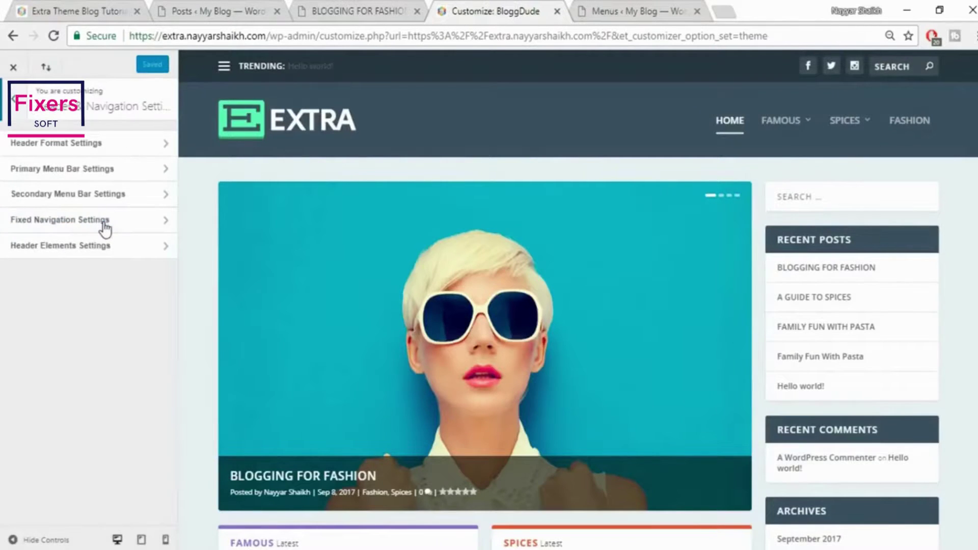
{"action": "left_click", "coordinate": [123, 148]}
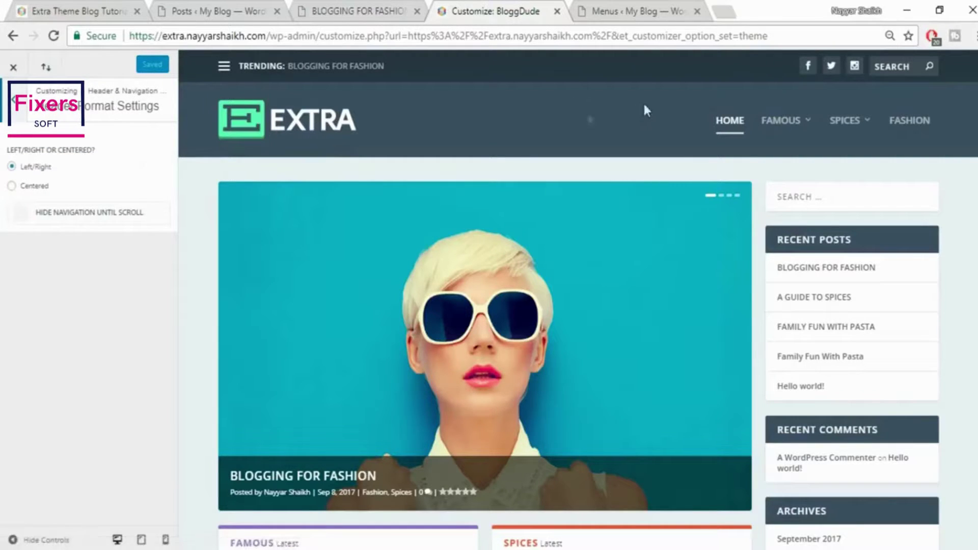
{"action": "left_click", "coordinate": [43, 189]}
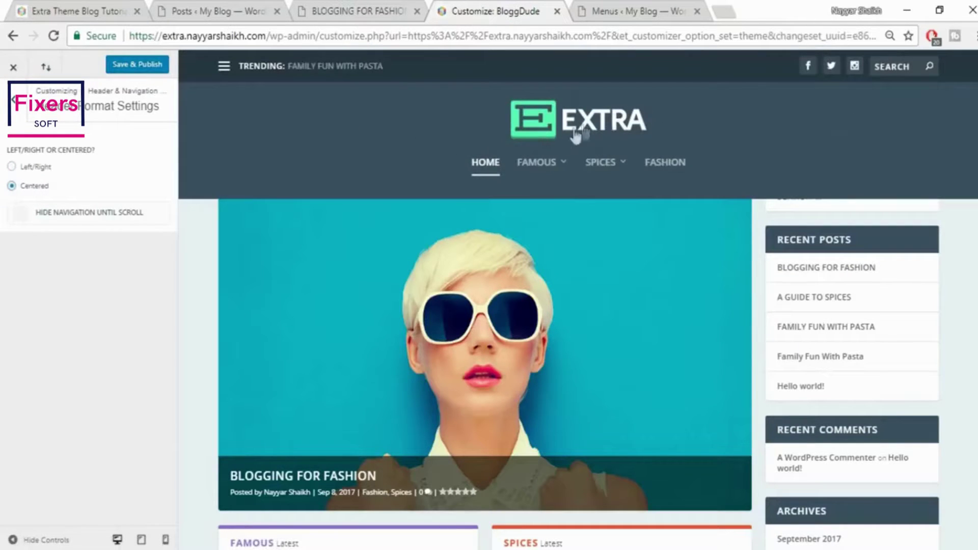
{"action": "left_click", "coordinate": [43, 175]}
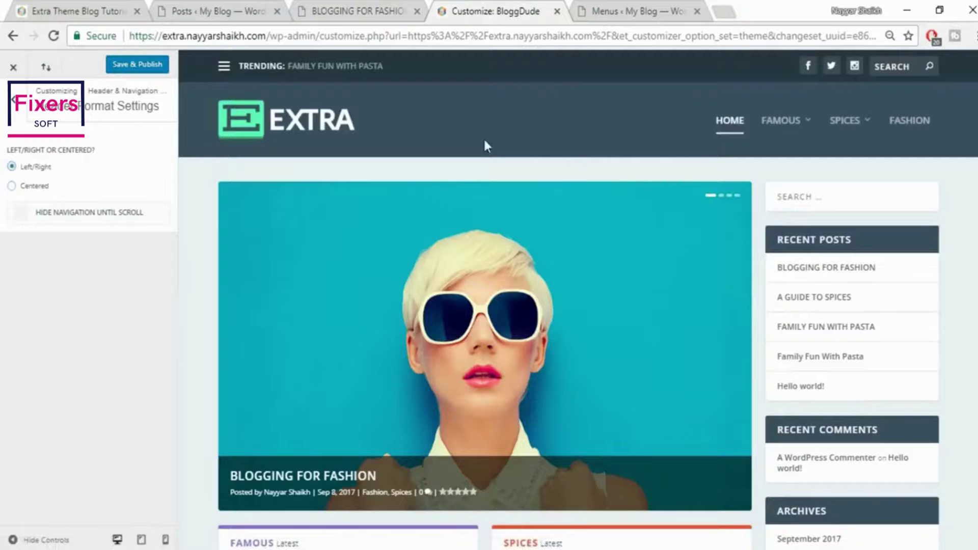
{"action": "left_click", "coordinate": [16, 112]}
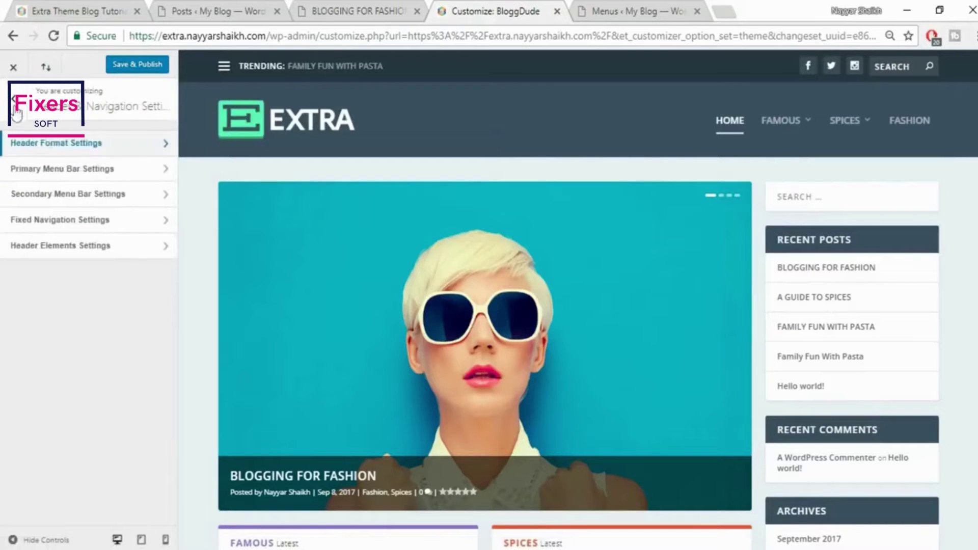
Set the primary menu bar height to 80, shrink the logo slightly, set text size 19, and publish
{"action": "left_click", "coordinate": [98, 175]}
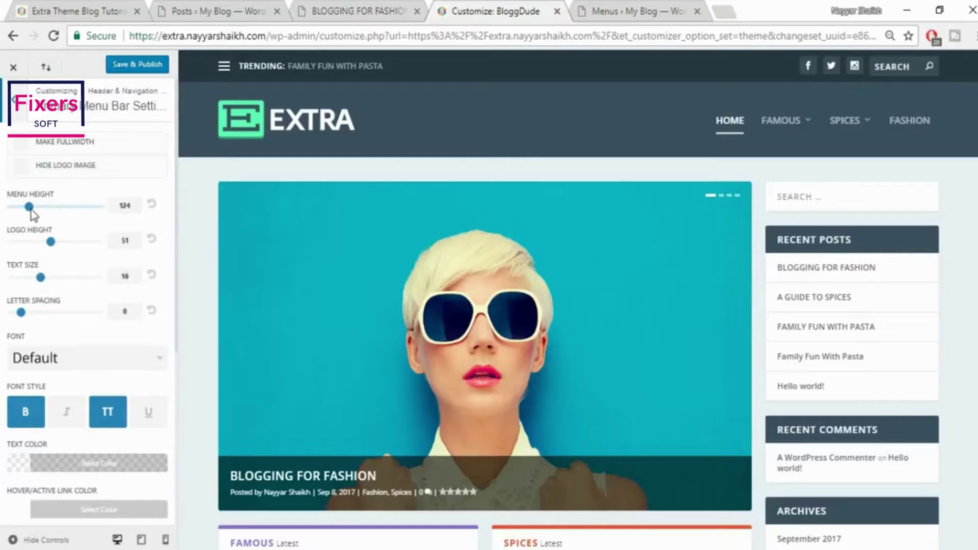
{"action": "left_click_drag", "start_coordinate": [30, 209], "coordinate": [4, 208]}
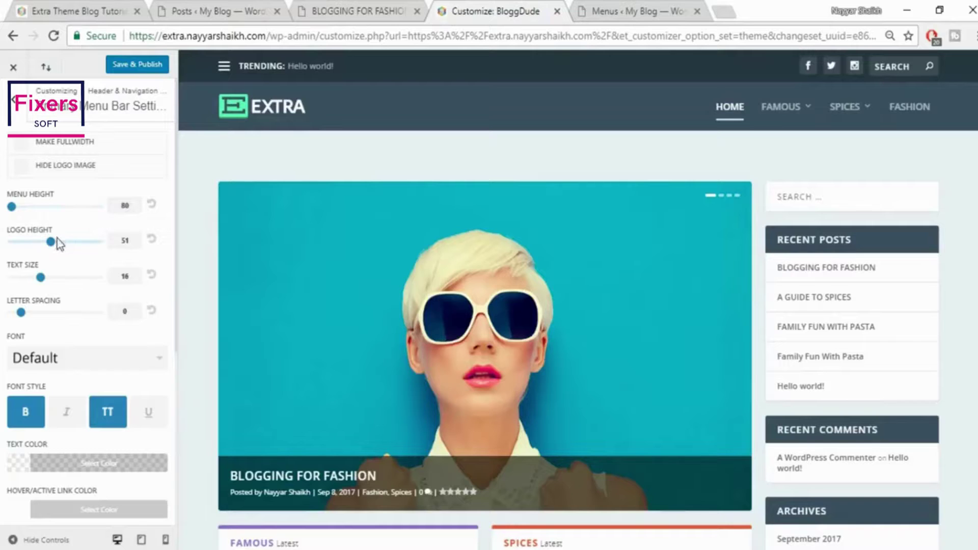
{"action": "mouse_move", "coordinate": [50, 243]}
{"action": "left_mouse_down"}
{"action": "mouse_move", "coordinate": [21, 245]}
{"action": "mouse_move", "coordinate": [50, 241]}
{"action": "left_mouse_up"}
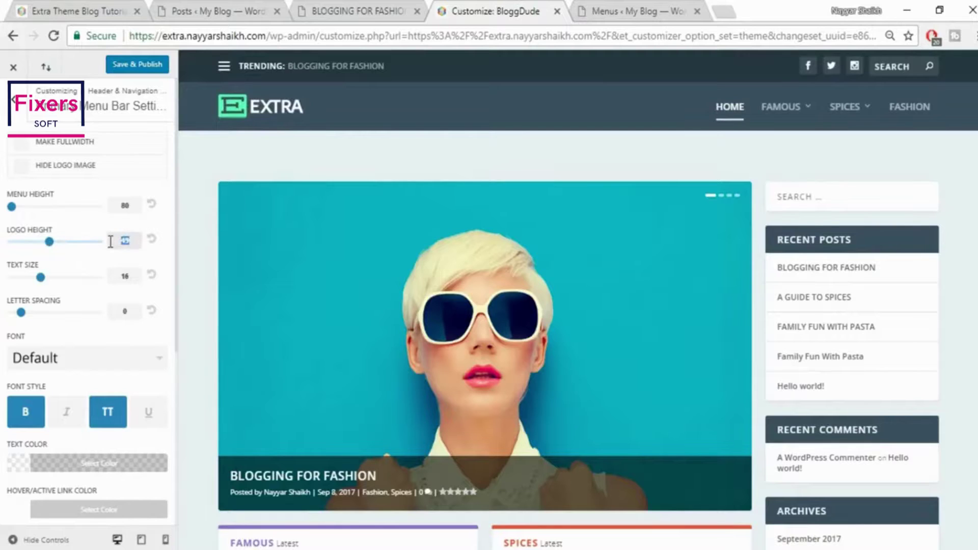
{"action": "left_click_drag", "start_coordinate": [44, 278], "coordinate": [61, 275]}
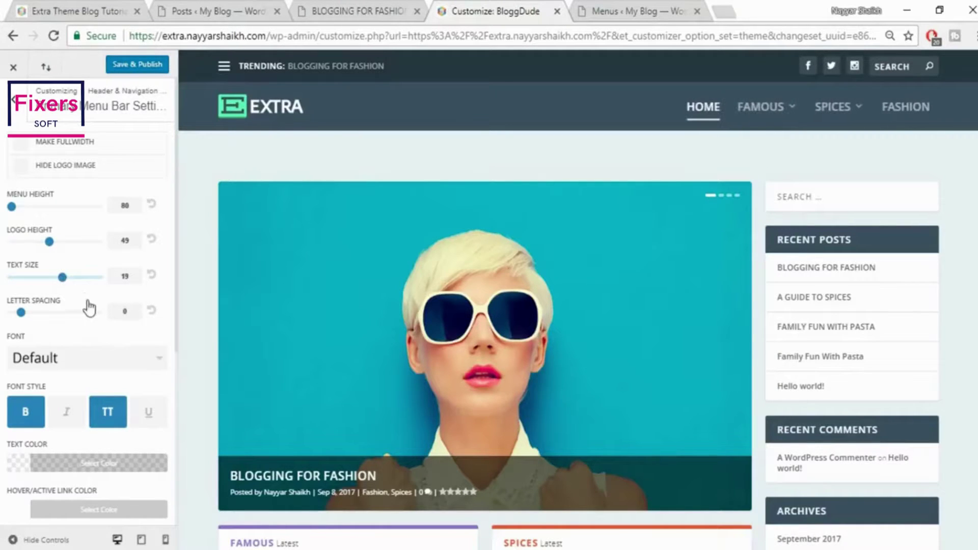
{"action": "scroll", "coordinate": [89, 307], "scroll_direction": "down", "scroll_amount": 2}
{"action": "scroll", "coordinate": [67, 257], "scroll_direction": "down", "scroll_amount": 4}
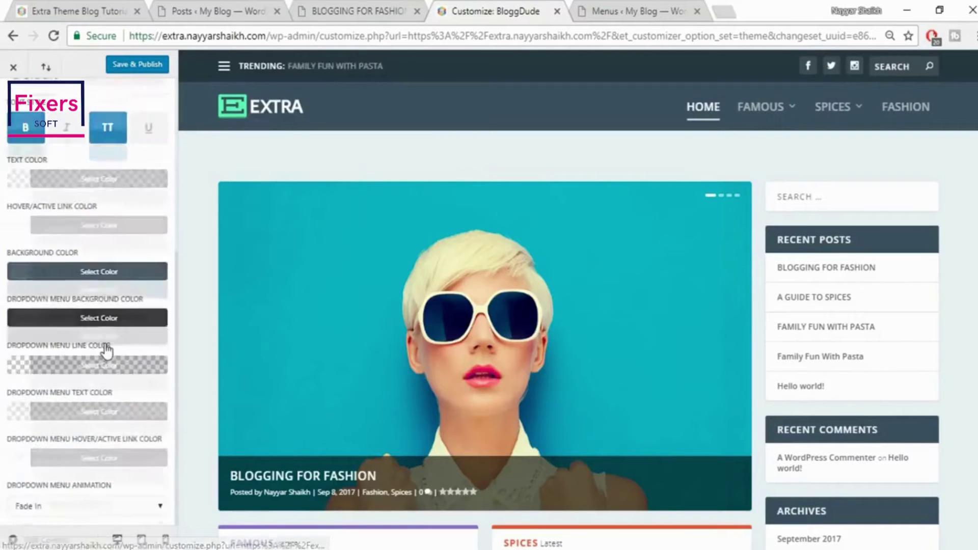
{"action": "scroll", "coordinate": [106, 350], "scroll_direction": "up", "scroll_amount": 5}
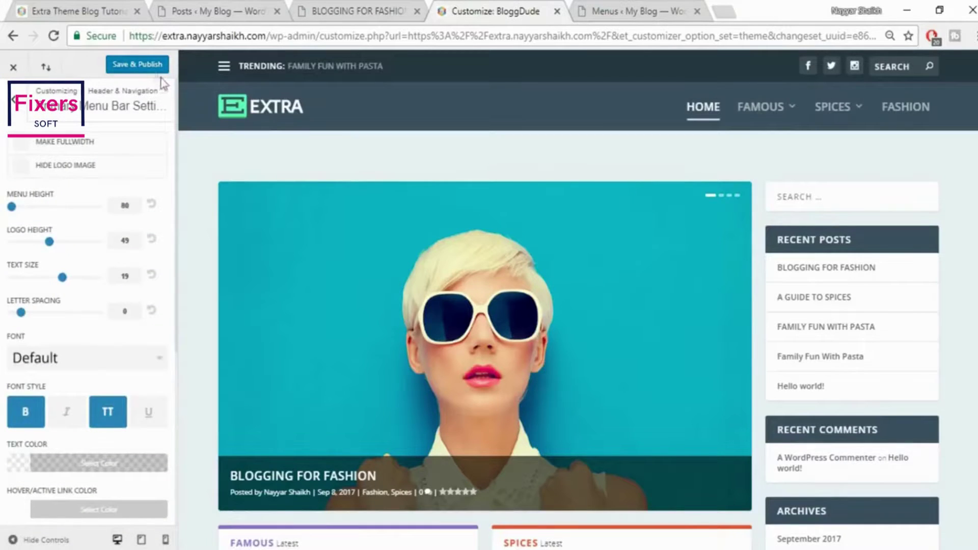
{"action": "left_click", "coordinate": [148, 67]}
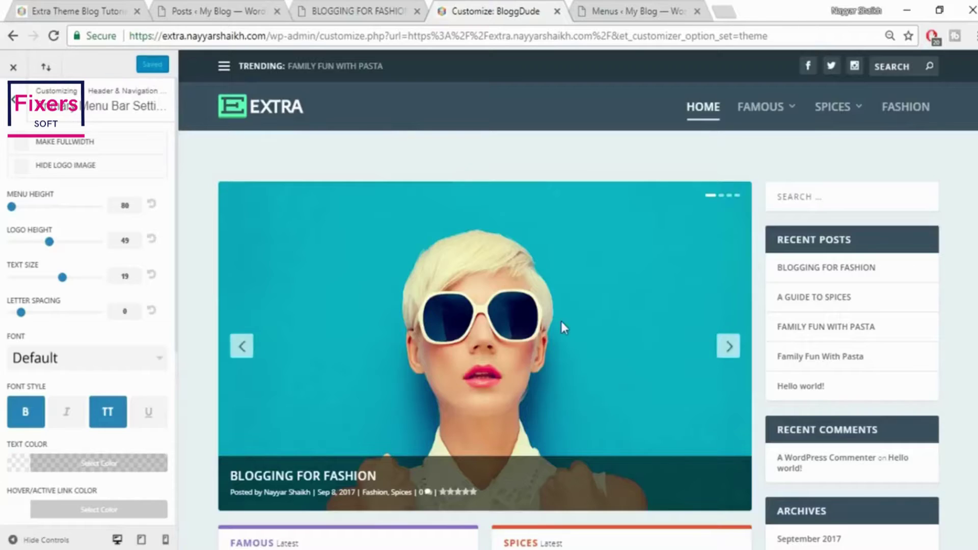
{"action": "scroll", "coordinate": [561, 326], "scroll_direction": "down", "scroll_amount": 6}
{"action": "scroll", "coordinate": [506, 175], "scroll_direction": "down", "scroll_amount": 1}
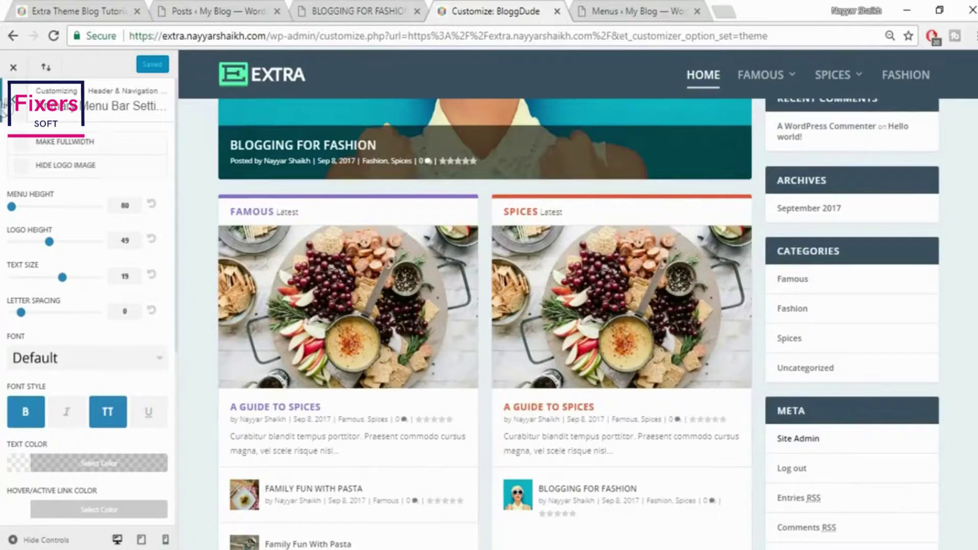
{"action": "left_click", "coordinate": [13, 100]}
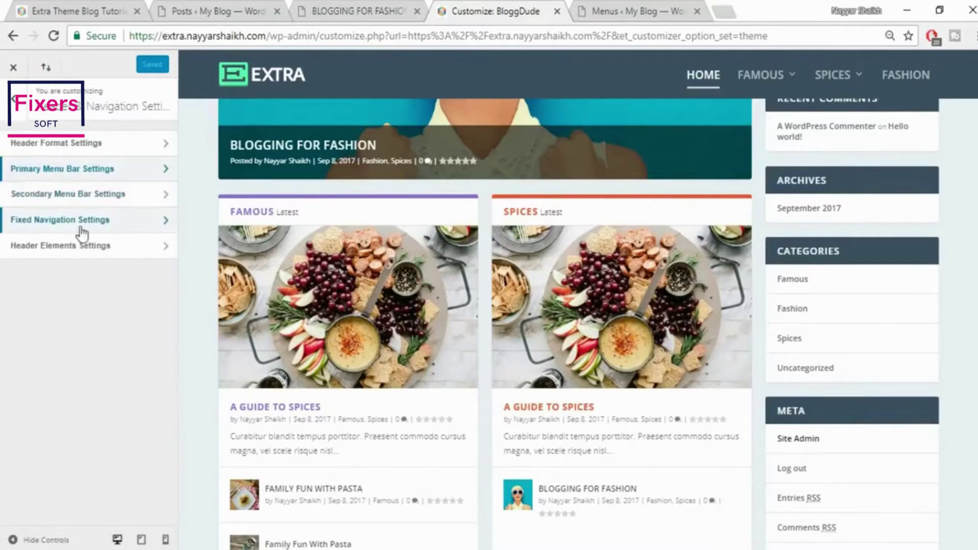
Set fixed navigation height to 60 and text size to 15, publish, and close the customizer
{"action": "left_click", "coordinate": [103, 231]}
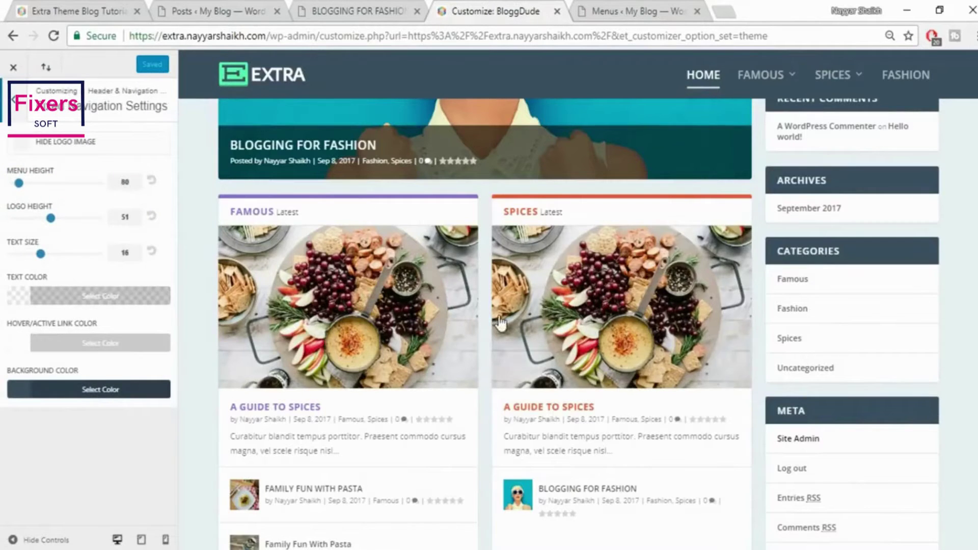
{"action": "scroll", "coordinate": [500, 323], "scroll_direction": "up", "scroll_amount": 5}
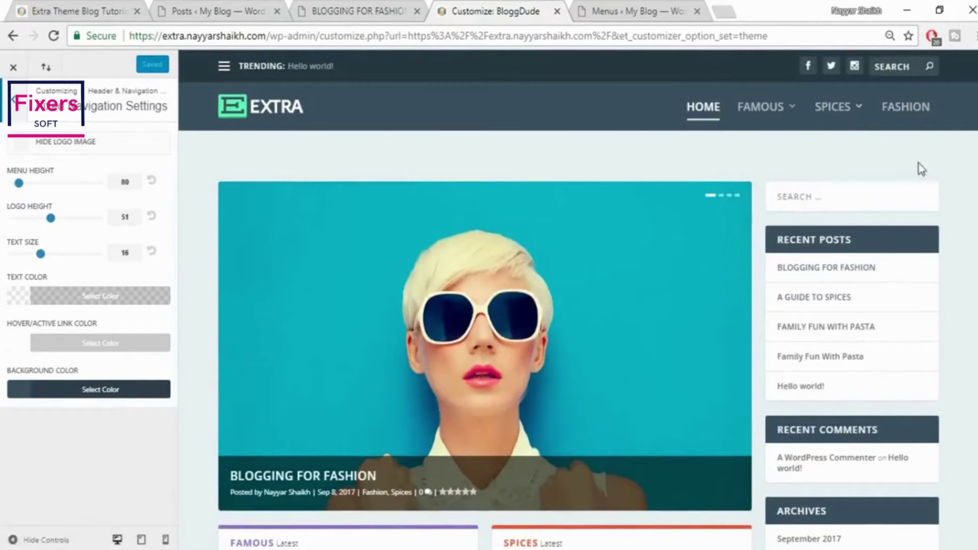
{"action": "scroll", "coordinate": [944, 191], "scroll_direction": "down", "scroll_amount": 10}
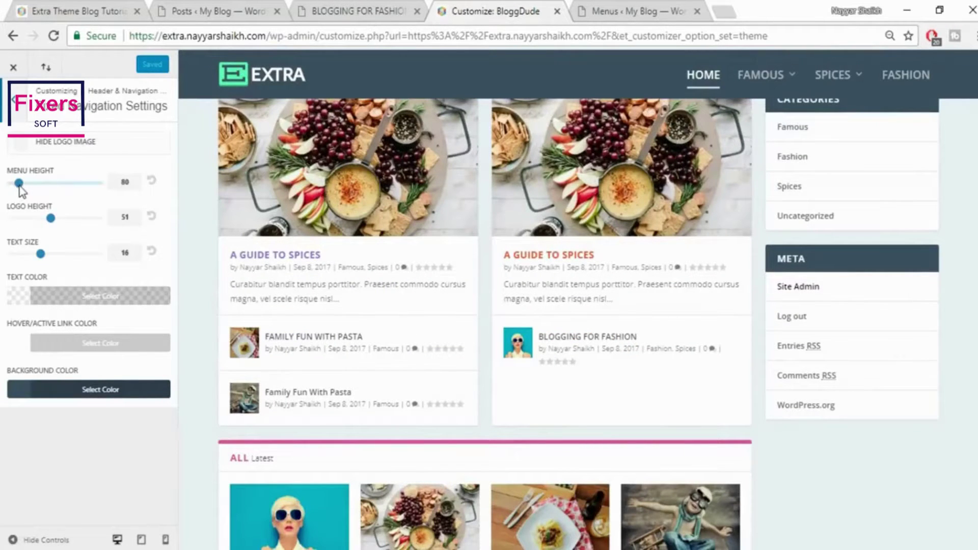
{"action": "left_click_drag", "start_coordinate": [19, 185], "coordinate": [4, 191]}
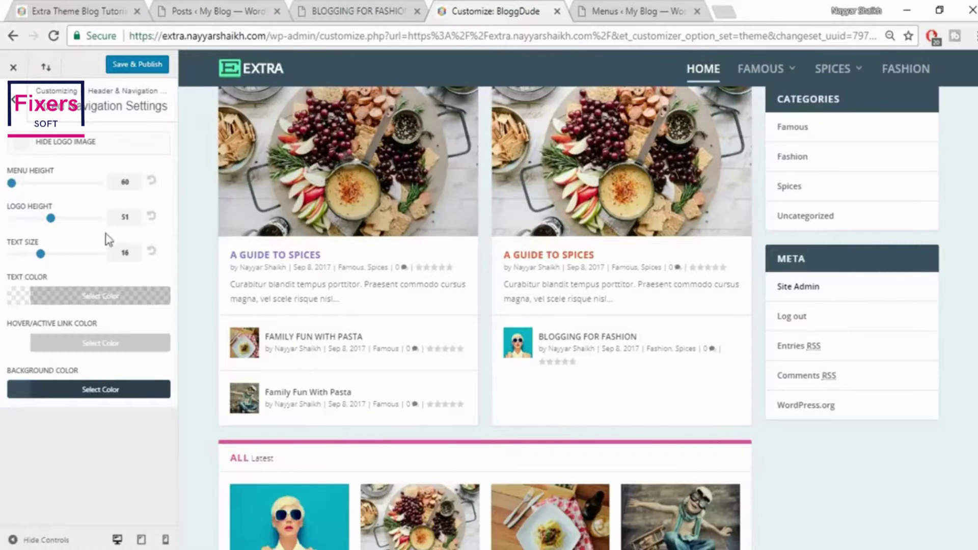
{"action": "left_click_drag", "start_coordinate": [40, 254], "coordinate": [33, 255]}
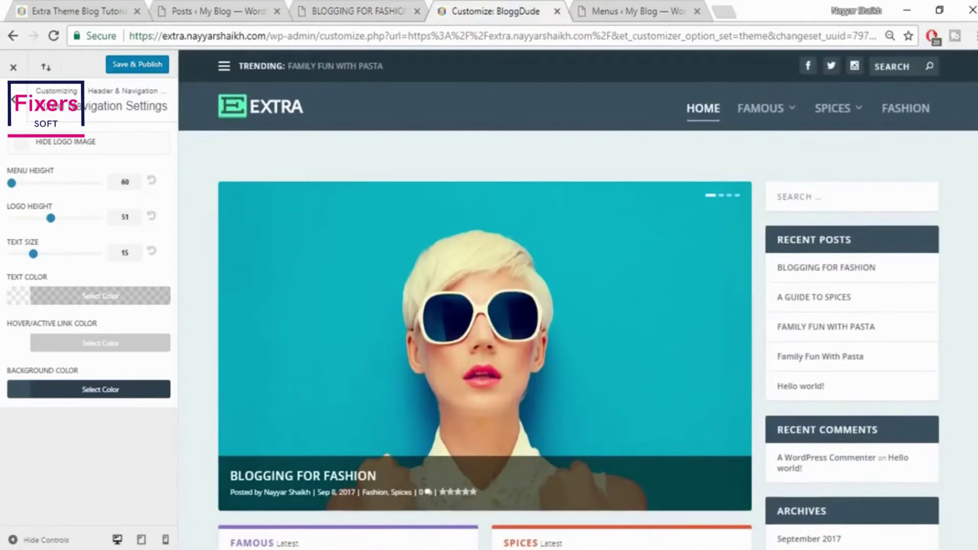
{"action": "scroll", "coordinate": [725, 124], "scroll_direction": "down", "scroll_amount": 10}
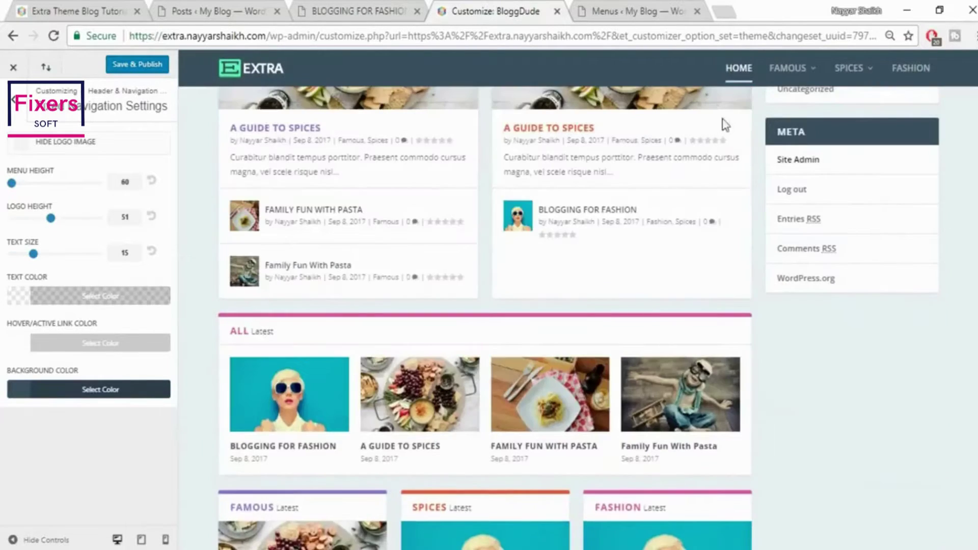
{"action": "scroll", "coordinate": [578, 316], "scroll_direction": "down", "scroll_amount": 2}
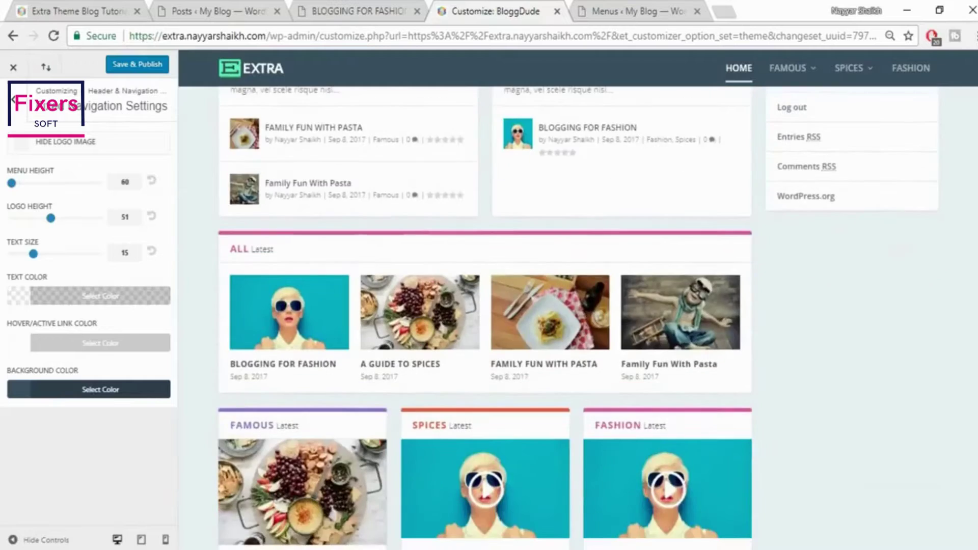
{"action": "scroll", "coordinate": [578, 316], "scroll_direction": "up", "scroll_amount": 5}
{"action": "scroll", "coordinate": [505, 84], "scroll_direction": "down", "scroll_amount": 3}
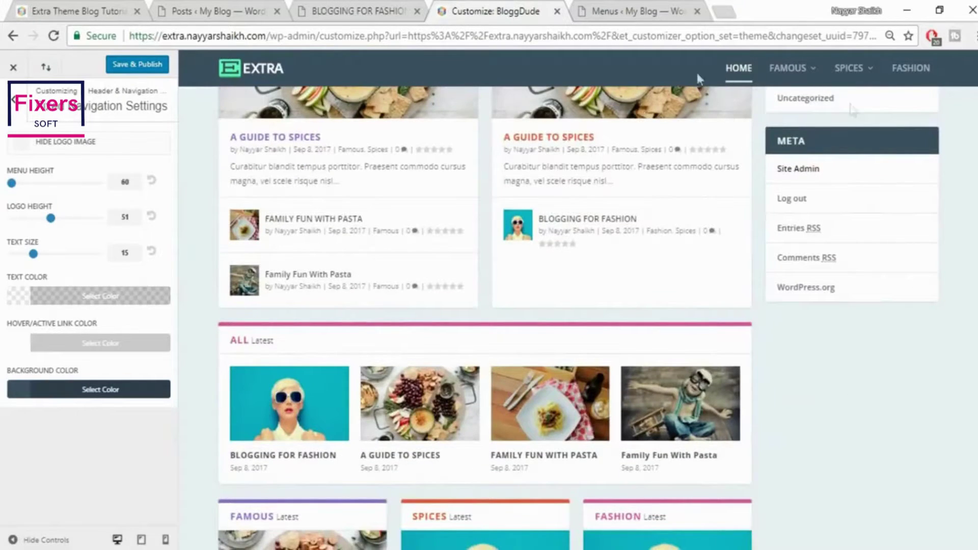
{"action": "scroll", "coordinate": [604, 76], "scroll_direction": "up", "scroll_amount": 8}
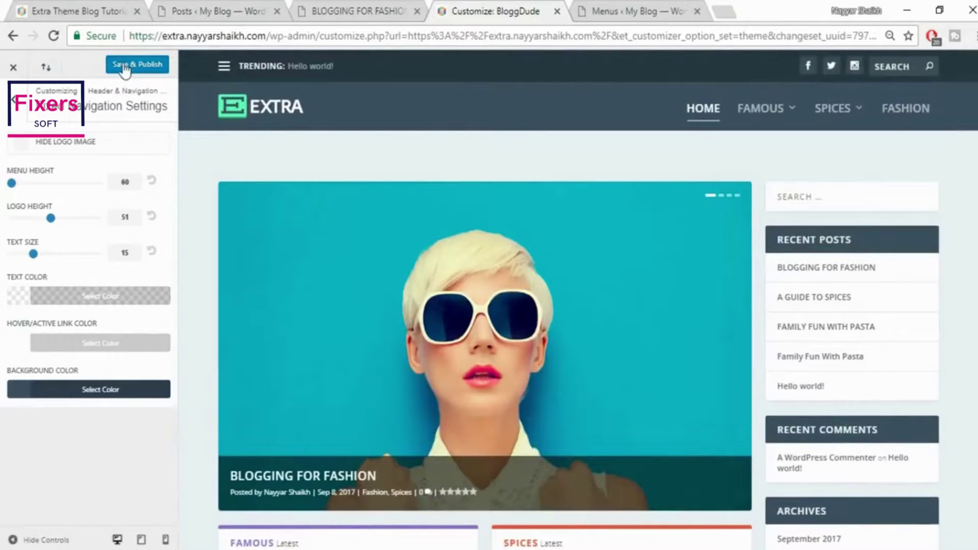
{"action": "left_click", "coordinate": [126, 68]}
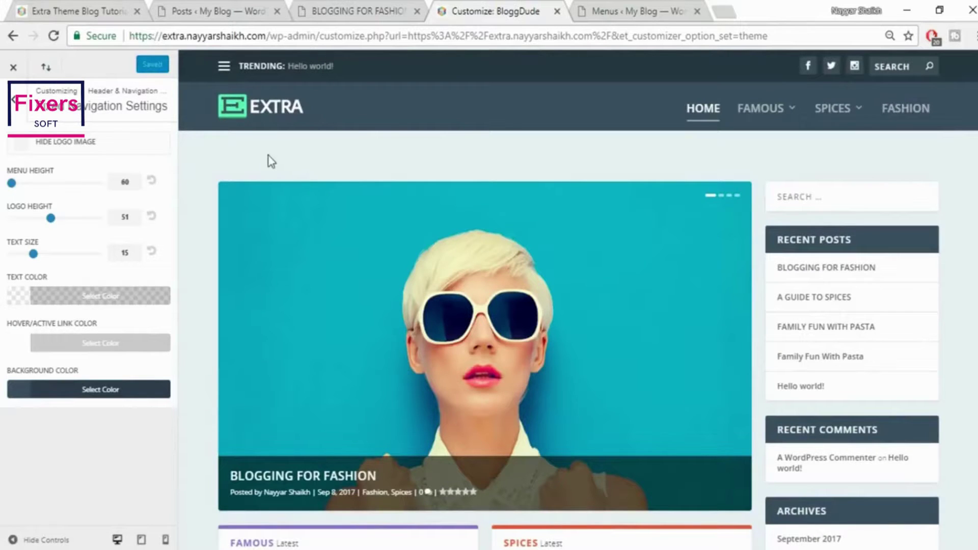
{"action": "left_click", "coordinate": [16, 68]}
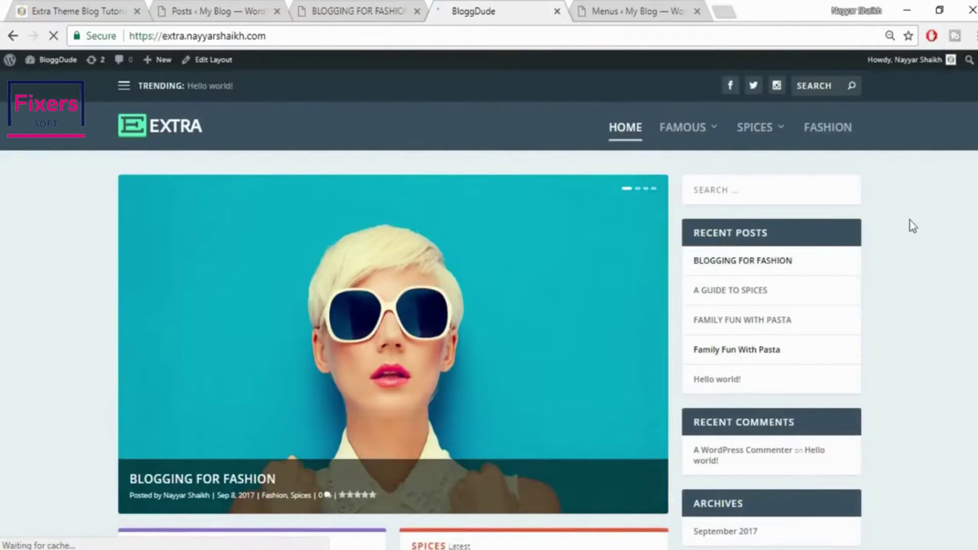
Scroll the live BloggDude site, review the reference blog's Recent Tweets sidebar, then return to Menus
{"action": "scroll", "coordinate": [923, 252], "scroll_direction": "down", "scroll_amount": 2}
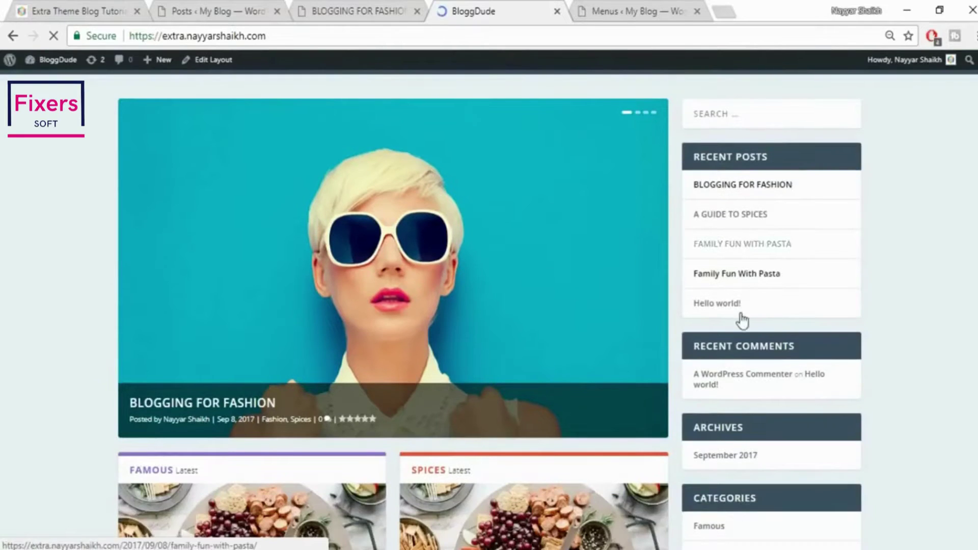
{"action": "scroll", "coordinate": [741, 313], "scroll_direction": "down", "scroll_amount": 2}
{"action": "scroll", "coordinate": [741, 314], "scroll_direction": "down", "scroll_amount": 3}
{"action": "key", "text": "ctrl+1"}
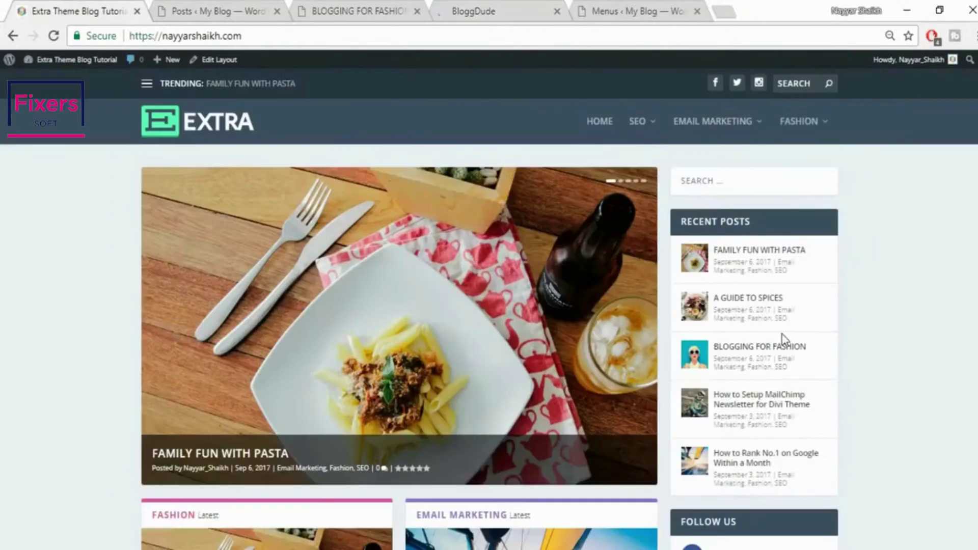
{"action": "scroll", "coordinate": [909, 297], "scroll_direction": "down", "scroll_amount": 3}
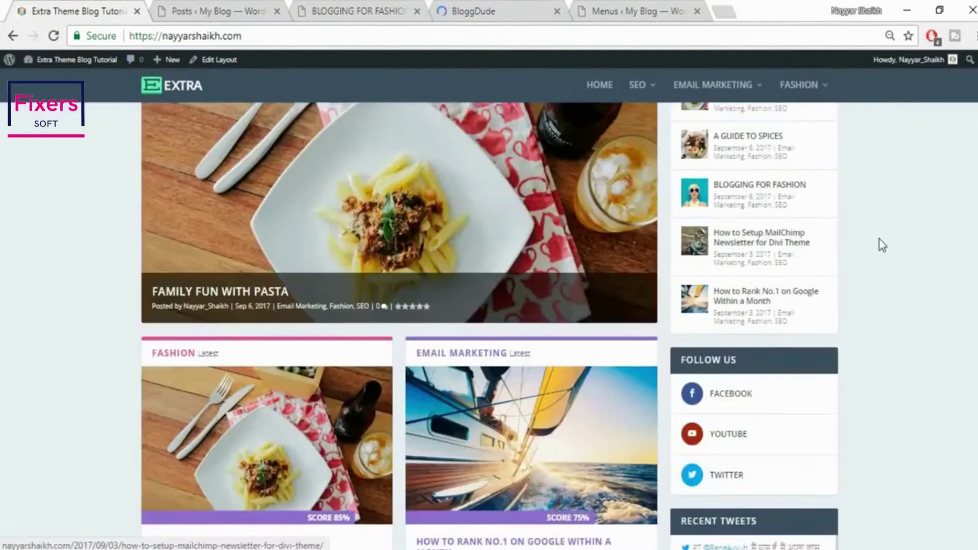
{"action": "scroll", "coordinate": [882, 245], "scroll_direction": "up", "scroll_amount": 2}
{"action": "scroll", "coordinate": [753, 249], "scroll_direction": "up", "scroll_amount": 1}
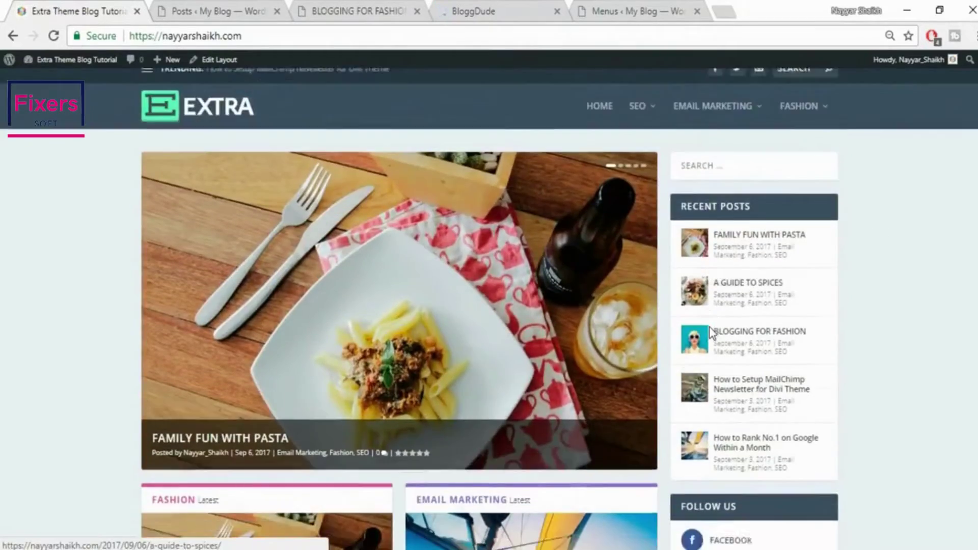
{"action": "scroll", "coordinate": [720, 380], "scroll_direction": "down", "scroll_amount": 3}
{"action": "scroll", "coordinate": [745, 321], "scroll_direction": "down", "scroll_amount": 2}
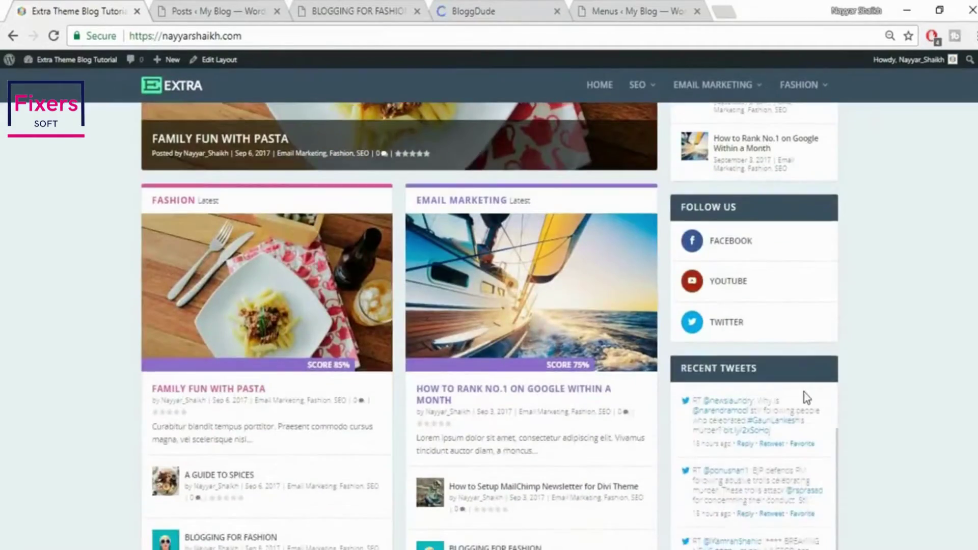
{"action": "scroll", "coordinate": [806, 398], "scroll_direction": "down", "scroll_amount": 3}
{"action": "scroll", "coordinate": [898, 380], "scroll_direction": "down", "scroll_amount": 5}
{"action": "scroll", "coordinate": [898, 380], "scroll_direction": "up", "scroll_amount": 10}
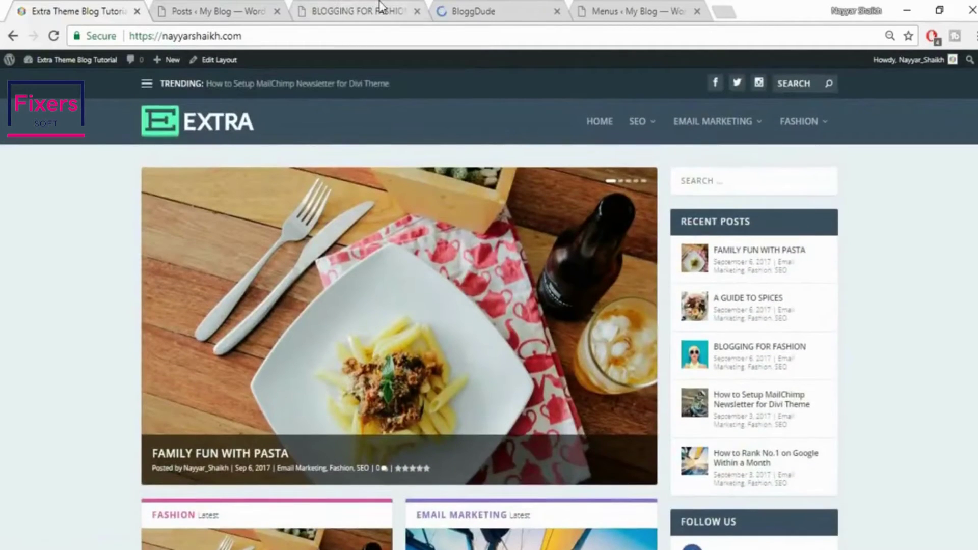
{"action": "left_click", "coordinate": [669, 7]}
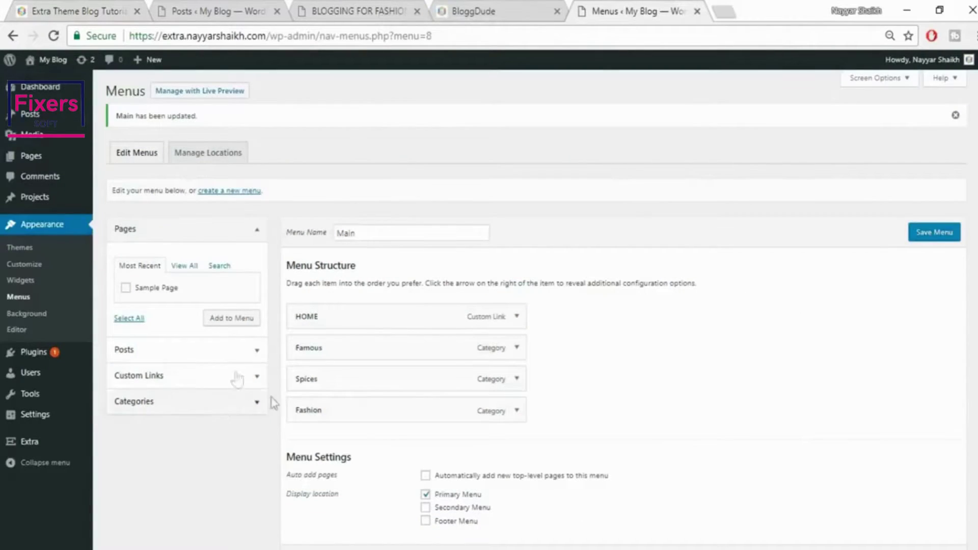
In Widgets, remove the default Recent Posts and Recent Comments widgets from the Main Sidebar
{"action": "left_click", "coordinate": [20, 280]}
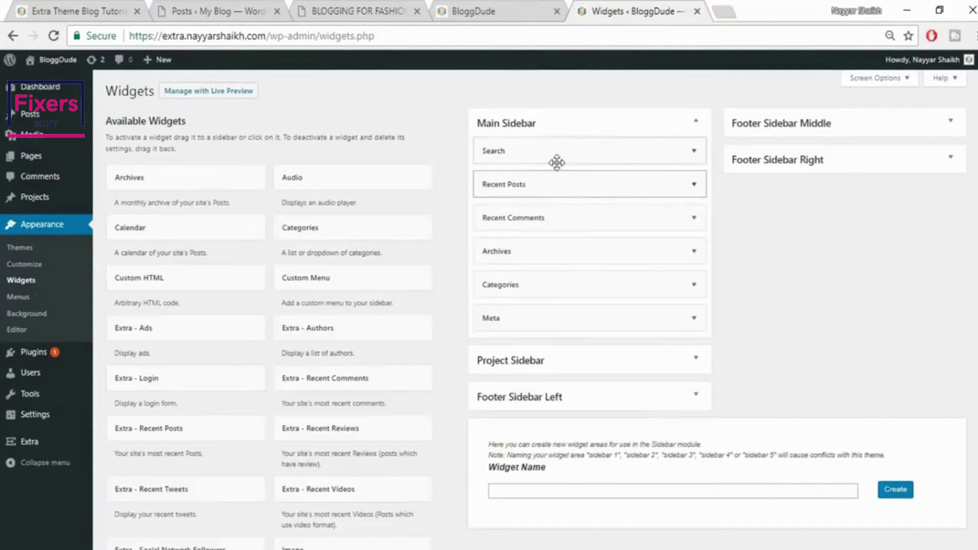
{"action": "left_click", "coordinate": [693, 184]}
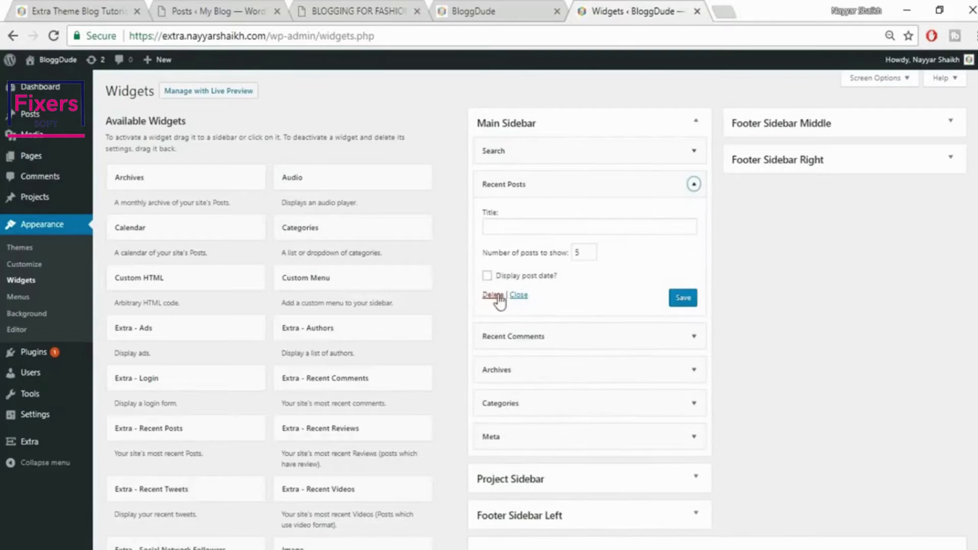
{"action": "left_click", "coordinate": [478, 7]}
{"action": "scroll", "coordinate": [809, 231], "scroll_direction": "up", "scroll_amount": 7}
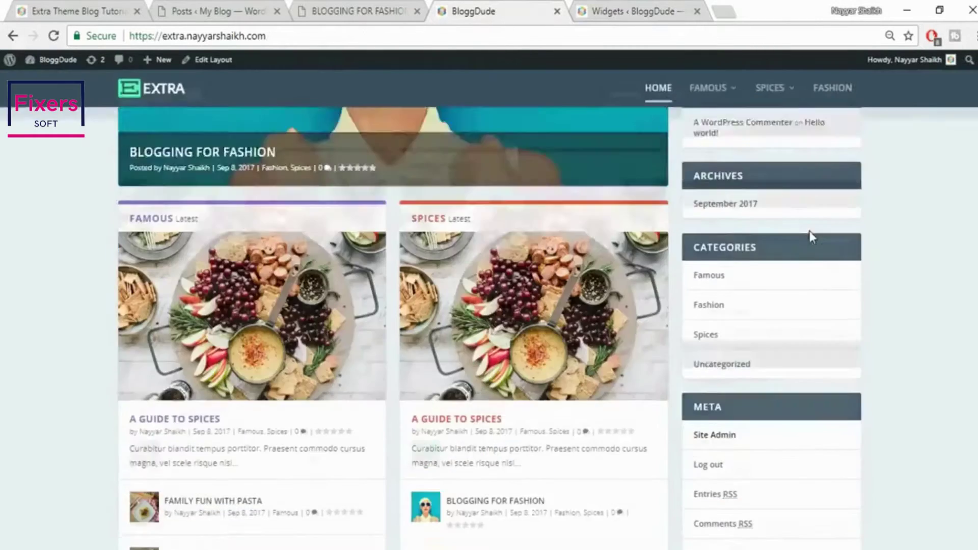
{"action": "left_click", "coordinate": [658, 7]}
{"action": "left_click", "coordinate": [668, 184]}
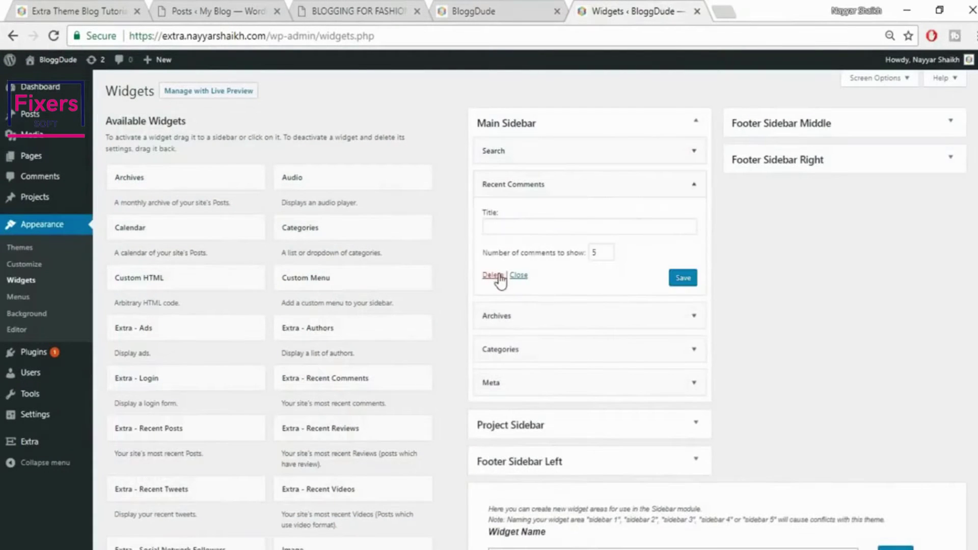
{"action": "left_click", "coordinate": [696, 184]}
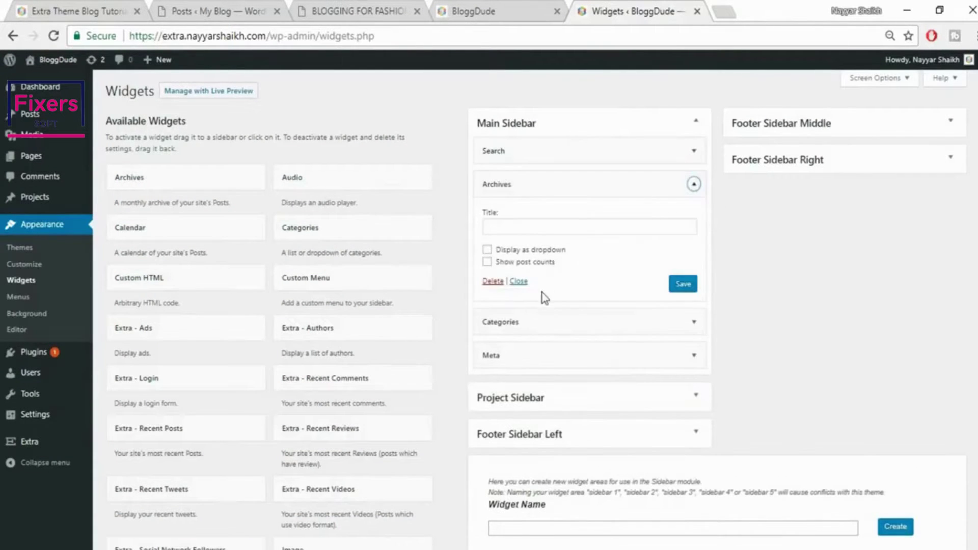
Delete the Archives, Categories and Meta widgets, leaving only Search, and compare with the reference blog
{"action": "left_click", "coordinate": [494, 282]}
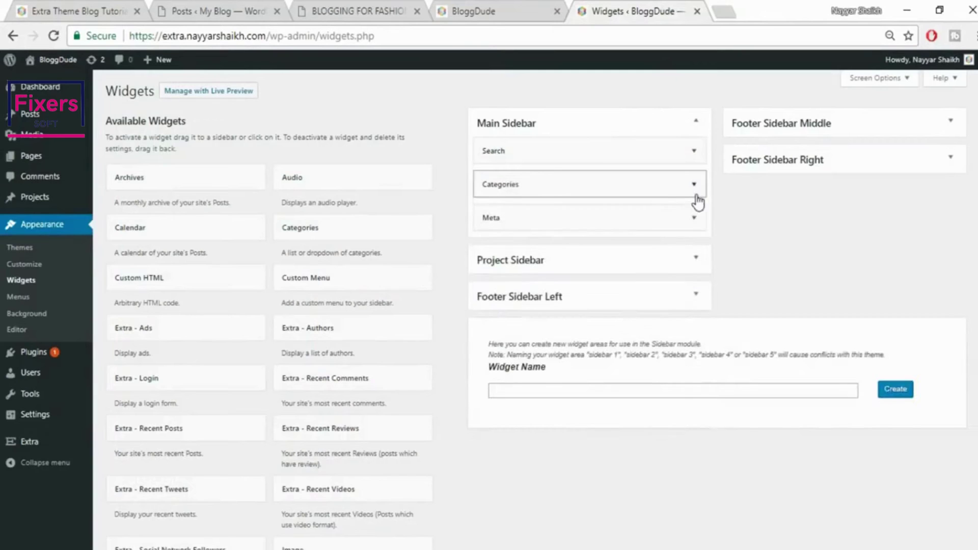
{"action": "left_click", "coordinate": [694, 184]}
{"action": "left_click", "coordinate": [493, 290]}
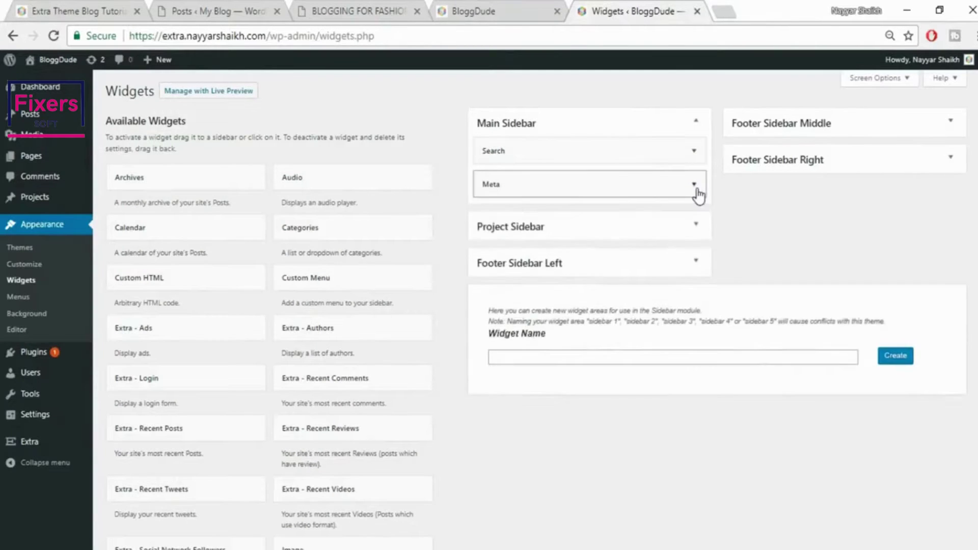
{"action": "left_click", "coordinate": [694, 185]}
{"action": "left_click", "coordinate": [492, 249]}
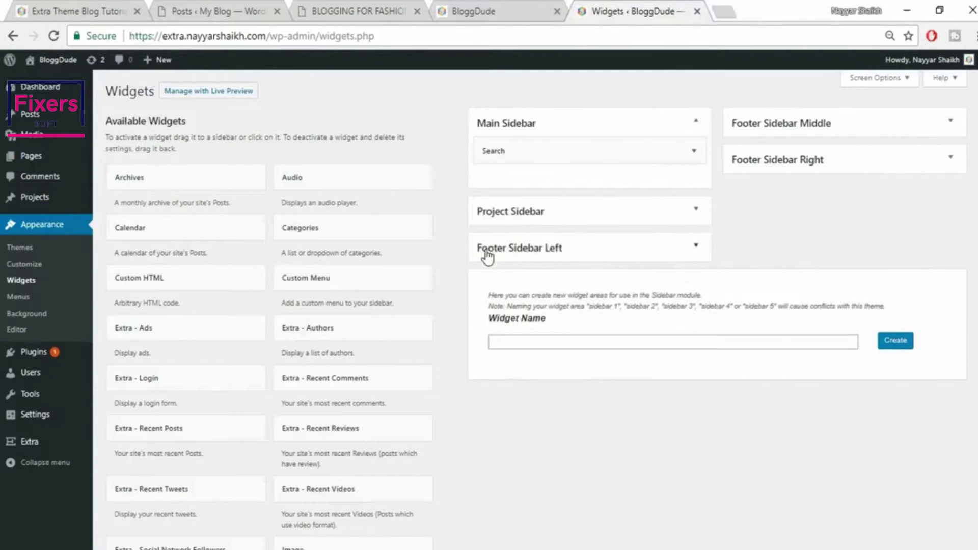
{"action": "left_click", "coordinate": [77, 11]}
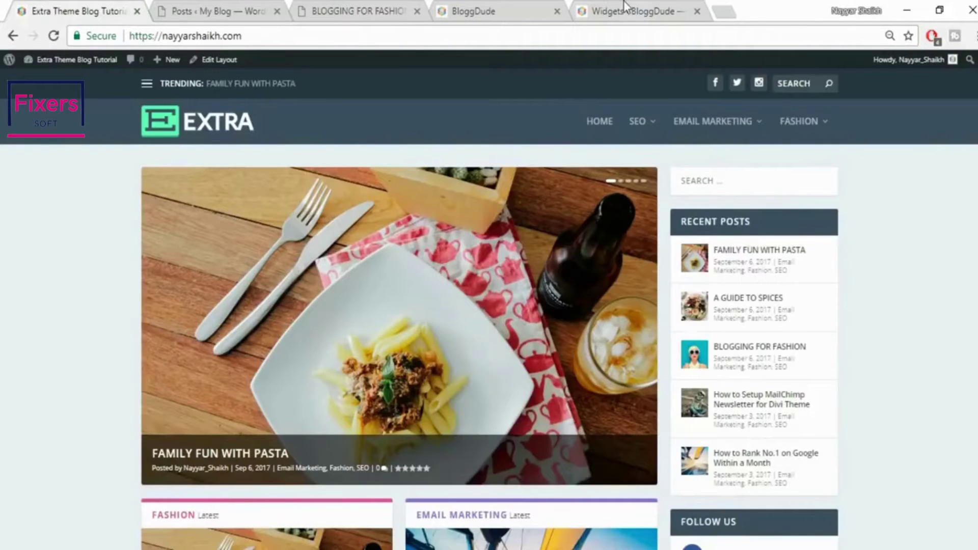
{"action": "left_click", "coordinate": [625, 6]}
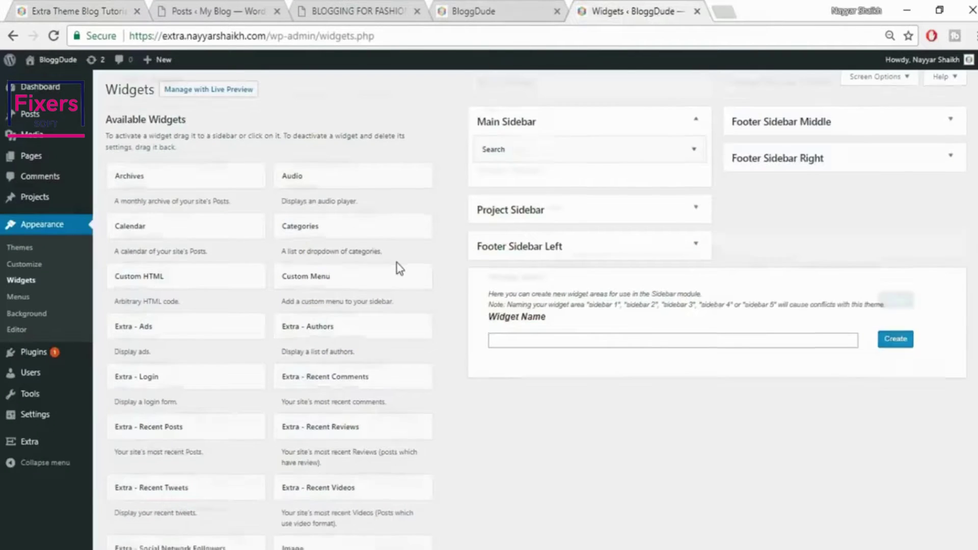
Add an Extra - Recent Posts widget to the Main Sidebar
{"action": "scroll", "coordinate": [396, 263], "scroll_direction": "down", "scroll_amount": 1}
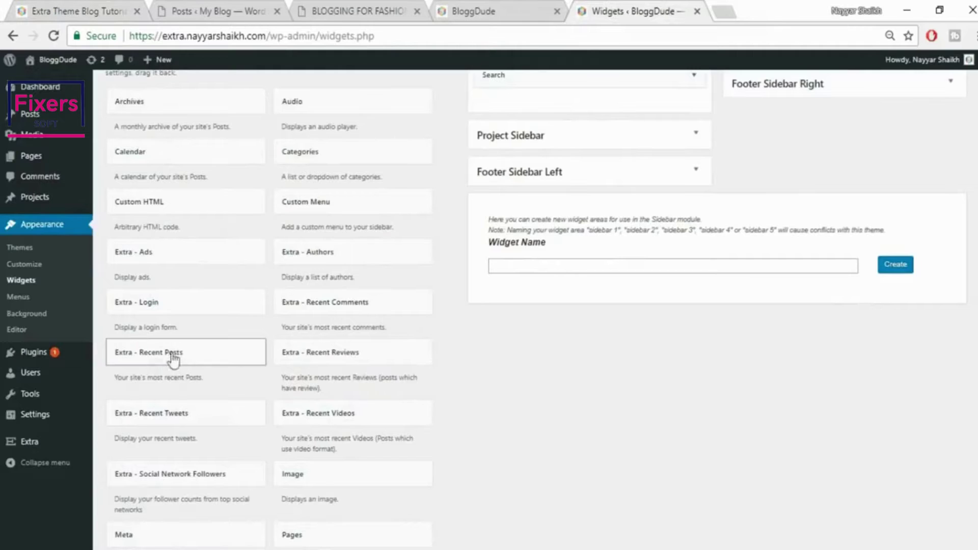
{"action": "left_click", "coordinate": [206, 359]}
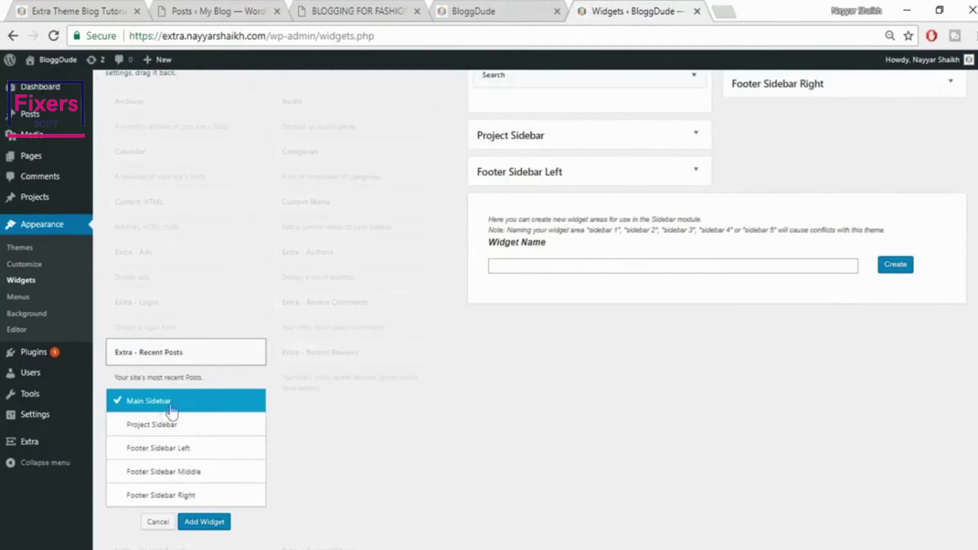
{"action": "left_click", "coordinate": [204, 522]}
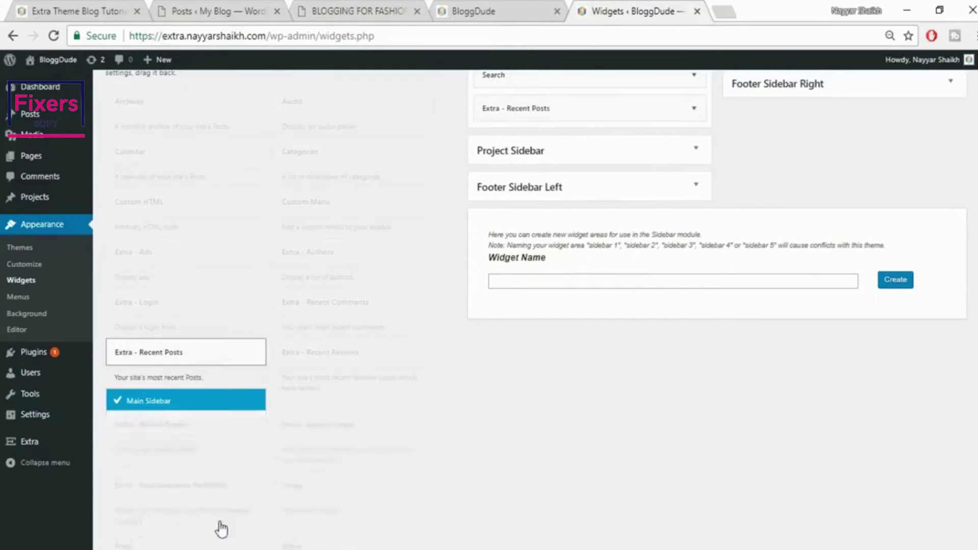
{"action": "scroll", "coordinate": [678, 255], "scroll_direction": "up", "scroll_amount": 2}
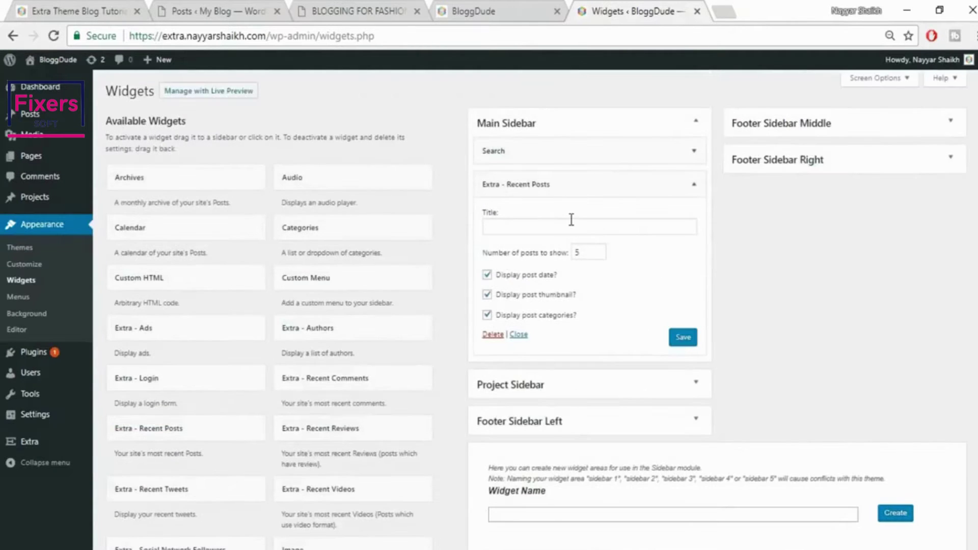
Title the widget RECENT POSTS, copied from the reference blog's heading, and save it
{"action": "left_click", "coordinate": [631, 226]}
{"action": "left_click", "coordinate": [58, 10]}
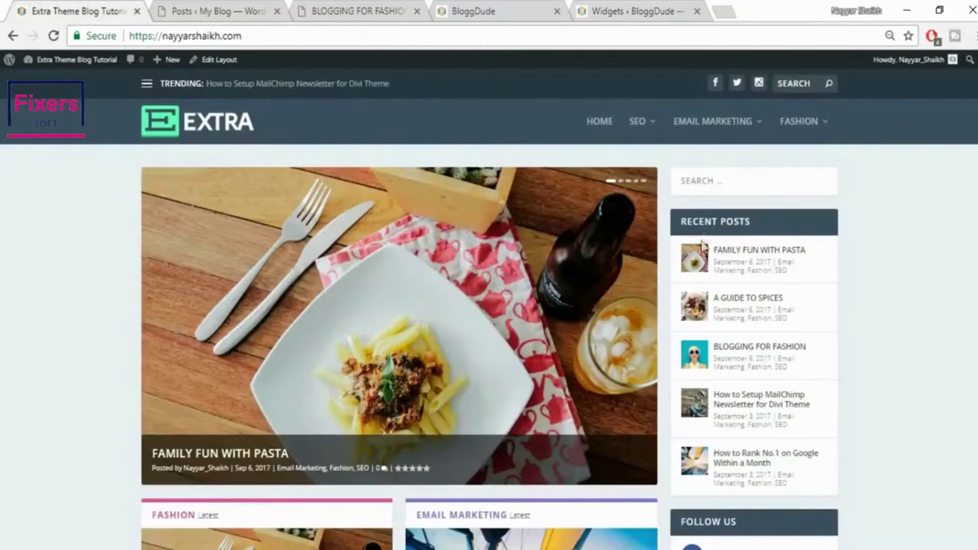
{"action": "left_click_drag", "start_coordinate": [768, 219], "coordinate": [665, 221]}
{"action": "key", "text": "ctrl+c"}
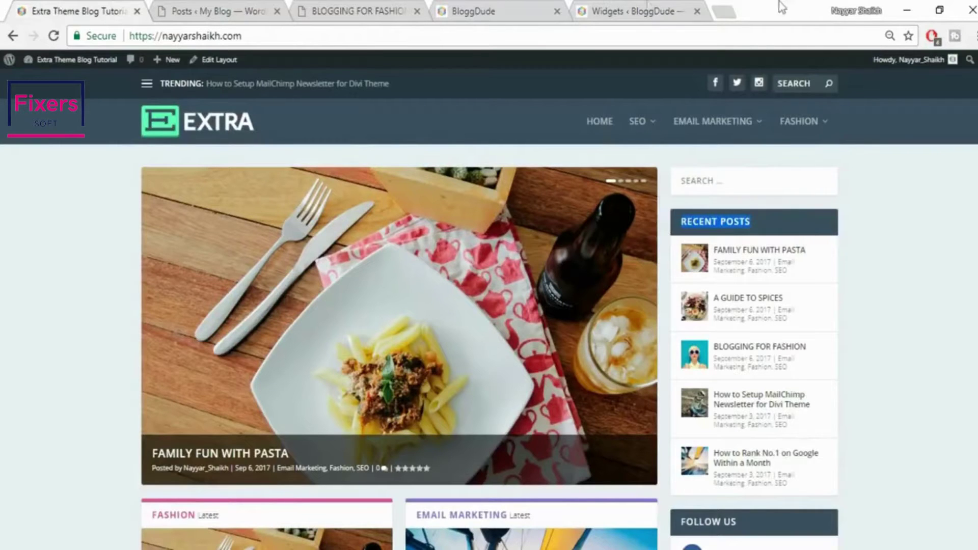
{"action": "left_click", "coordinate": [615, 6]}
{"action": "key", "text": "ctrl+v"}
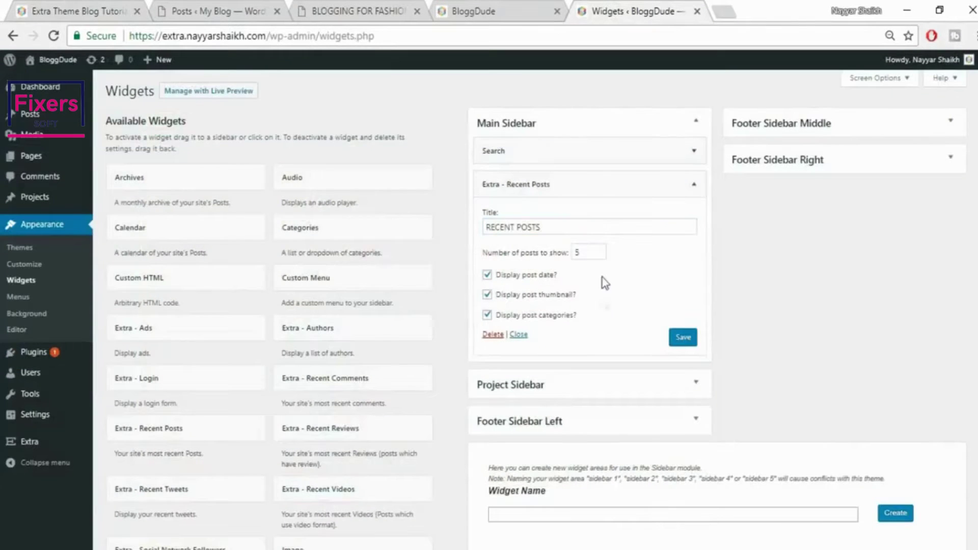
{"action": "left_click_drag", "start_coordinate": [599, 252], "coordinate": [570, 252]}
{"action": "left_click", "coordinate": [697, 344]}
{"action": "left_click", "coordinate": [695, 184]}
{"action": "left_click", "coordinate": [147, 10]}
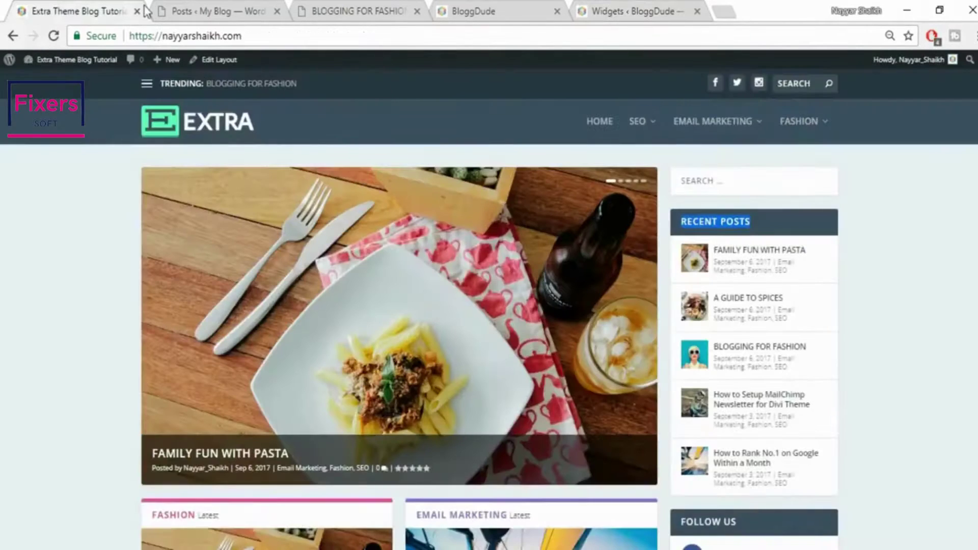
Add an Extra - Social Network Followers widget to the Main Sidebar
{"action": "scroll", "coordinate": [886, 392], "scroll_direction": "down", "scroll_amount": 5}
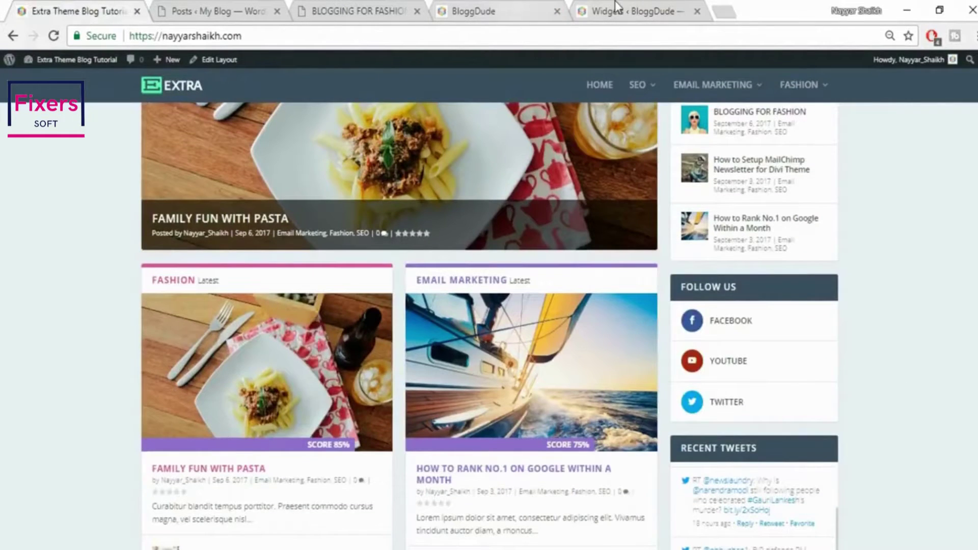
{"action": "left_click", "coordinate": [617, 9]}
{"action": "scroll", "coordinate": [490, 300], "scroll_direction": "down", "scroll_amount": 3}
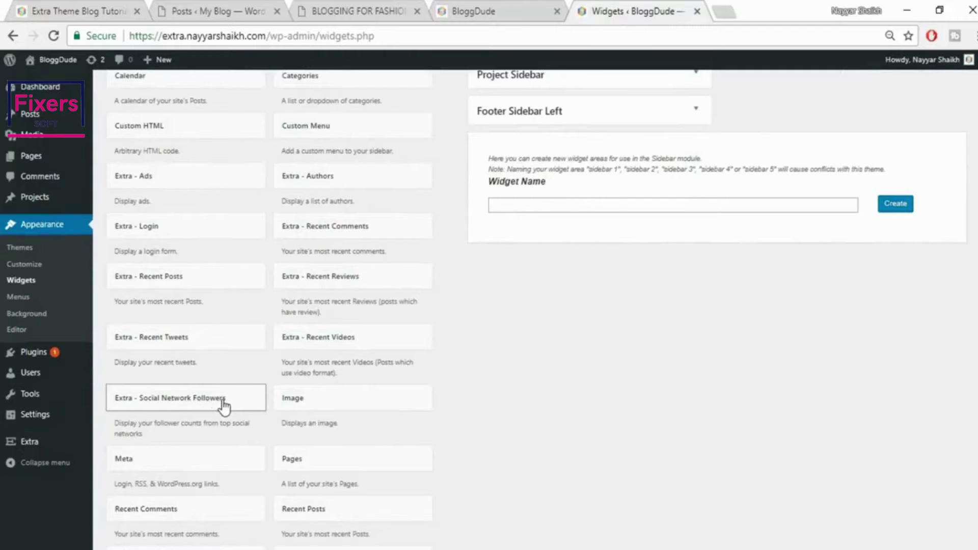
{"action": "scroll", "coordinate": [224, 405], "scroll_direction": "down", "scroll_amount": 2}
{"action": "left_click", "coordinate": [235, 323]}
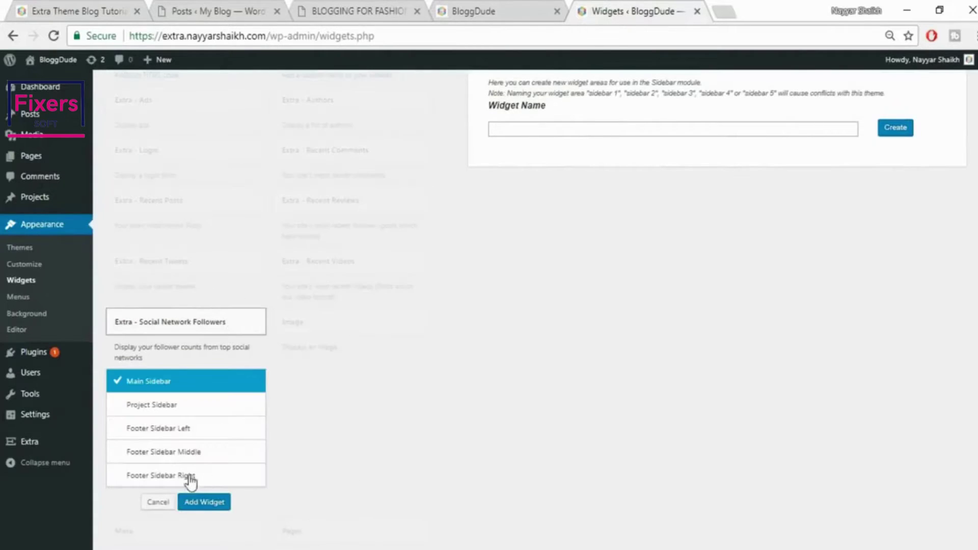
{"action": "left_click", "coordinate": [204, 502]}
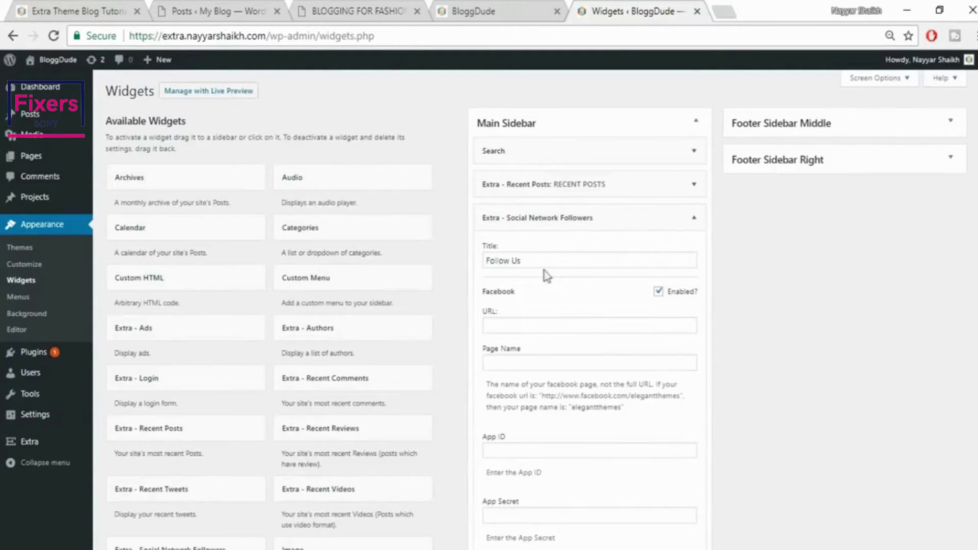
Fill the widget's Facebook URL with the Facebook profile address copied from a new tab
{"action": "left_click", "coordinate": [532, 326]}
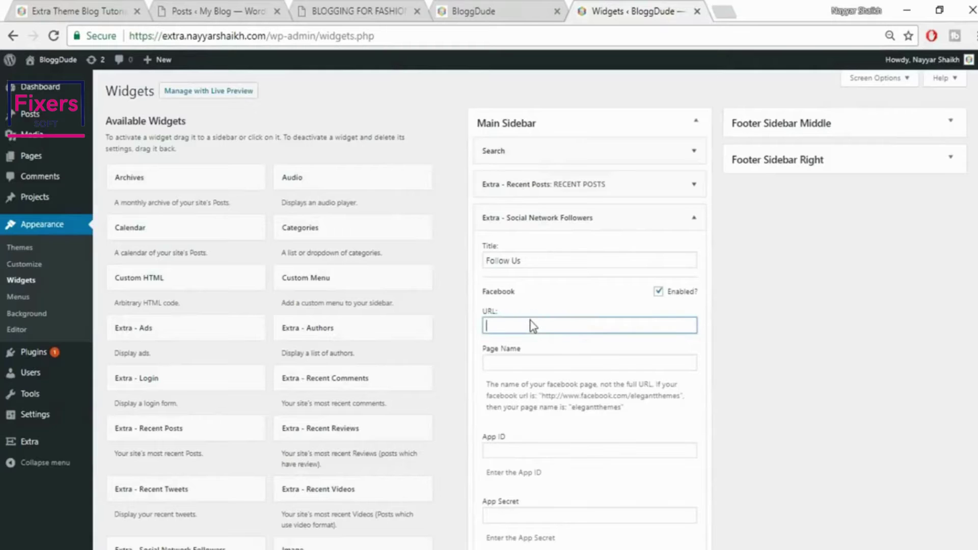
{"action": "left_click", "coordinate": [728, 6]}
{"action": "type", "text": "facebook.com"}
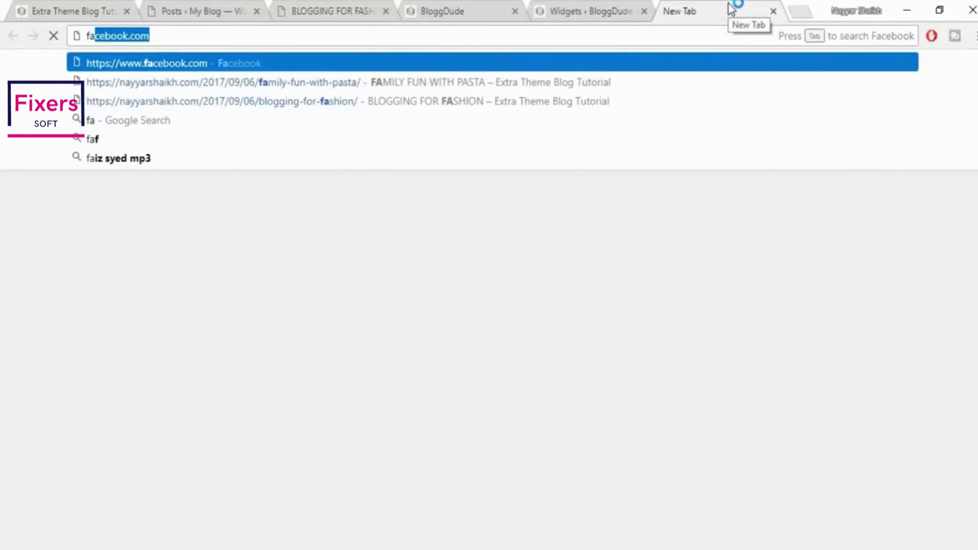
{"action": "key", "text": "Right"}
{"action": "key", "text": "Down"}
{"action": "key", "text": "Down"}
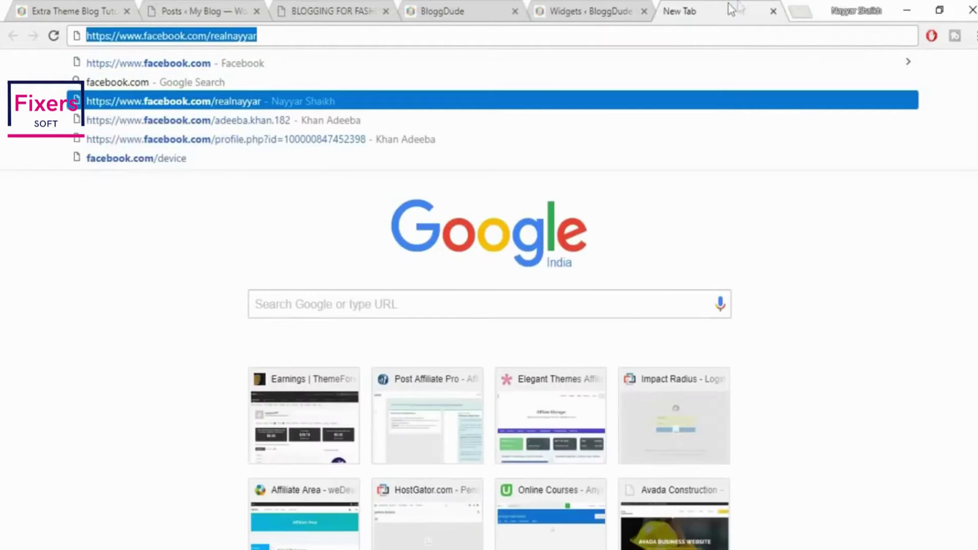
{"action": "key", "text": "ctrl+c"}
{"action": "left_click", "coordinate": [617, 2]}
{"action": "left_click", "coordinate": [648, 324]}
{"action": "key", "text": "ctrl+v"}
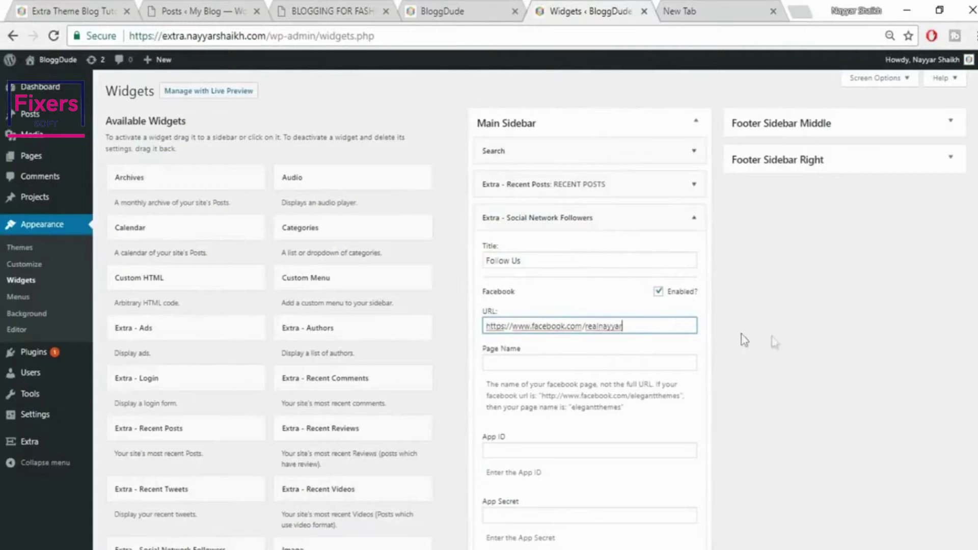
{"action": "scroll", "coordinate": [655, 311], "scroll_direction": "down", "scroll_amount": 2}
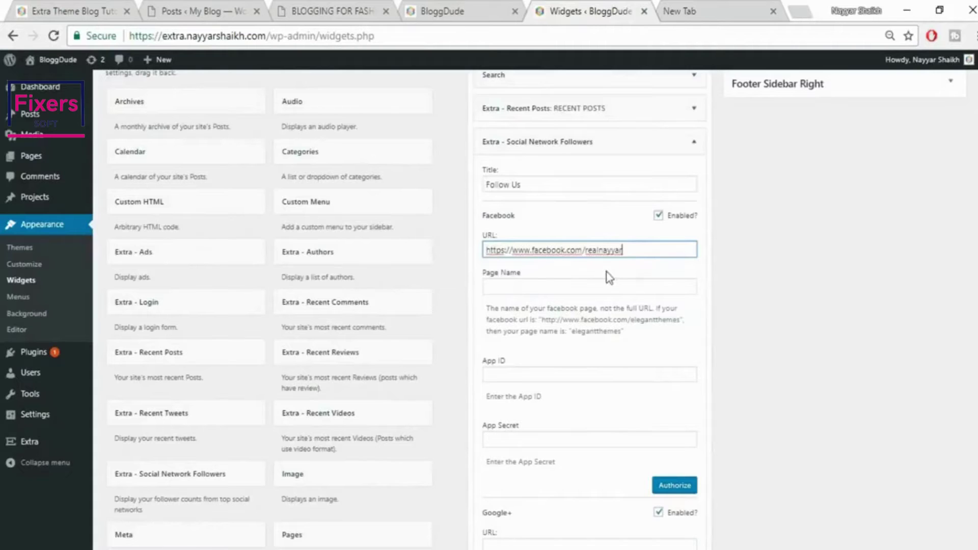
{"action": "scroll", "coordinate": [739, 388], "scroll_direction": "down", "scroll_amount": 7}
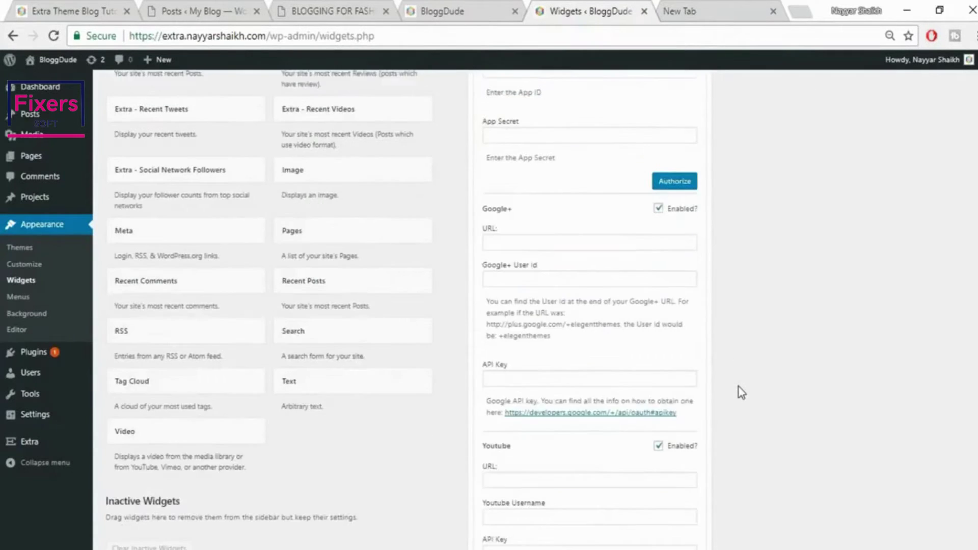
{"action": "scroll", "coordinate": [557, 262], "scroll_direction": "up", "scroll_amount": 3}
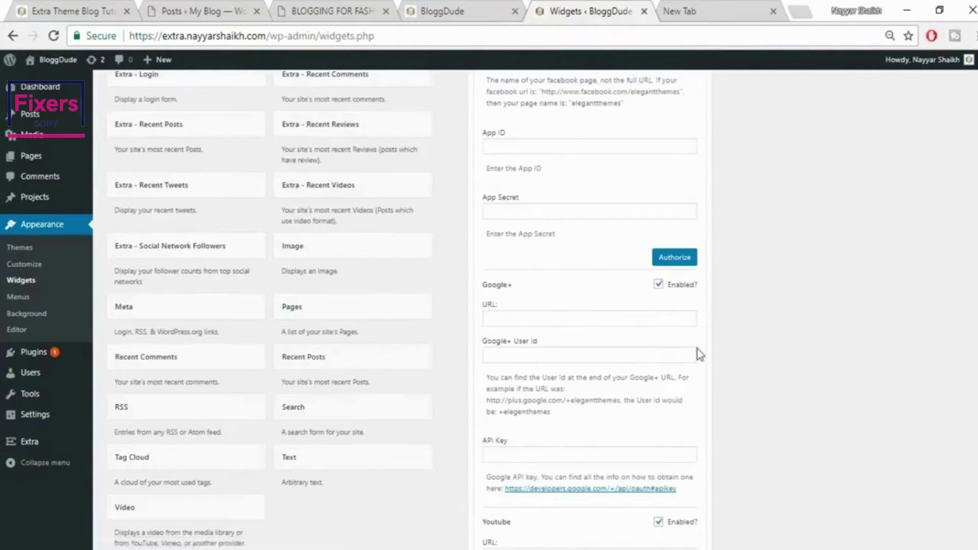
{"action": "scroll", "coordinate": [701, 353], "scroll_direction": "down", "scroll_amount": 3}
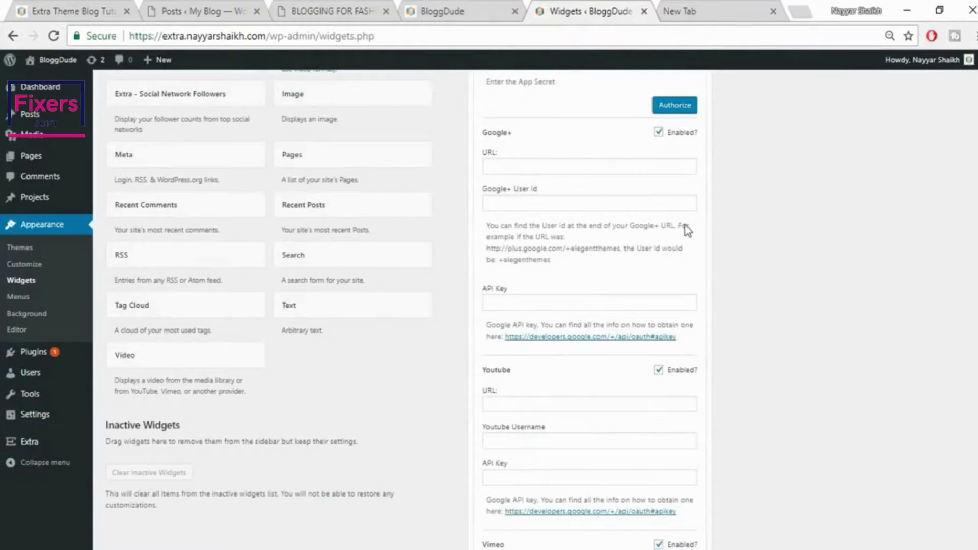
{"action": "scroll", "coordinate": [533, 268], "scroll_direction": "down", "scroll_amount": 4}
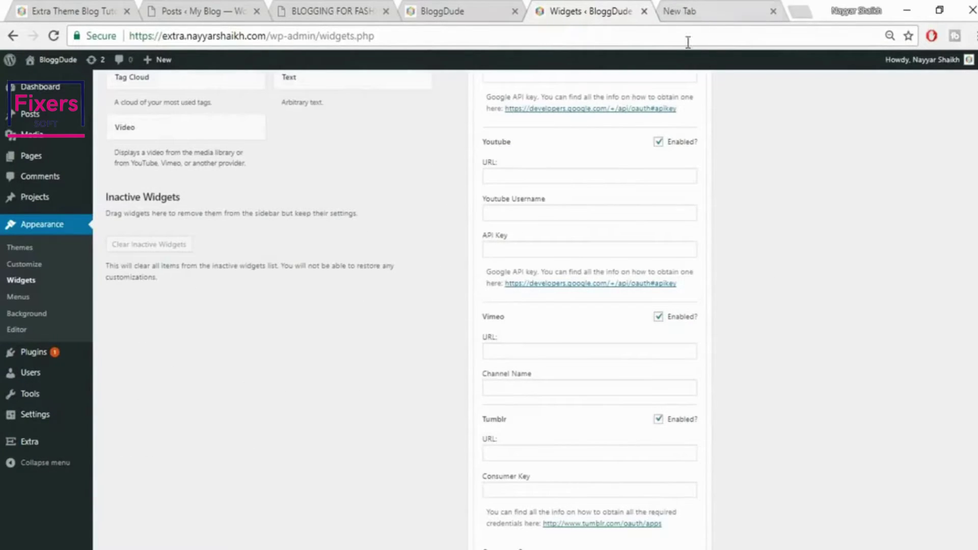
Enter the full https YouTube channel address in the Youtube URL field
{"action": "key", "text": "ctrl+Tab"}
{"action": "type", "text": "y"}
{"action": "key", "text": "End"}
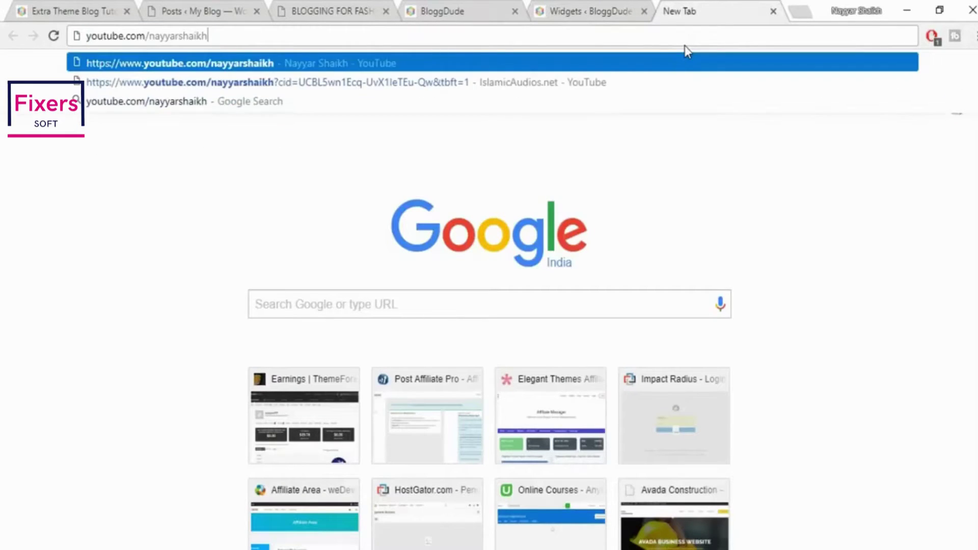
{"action": "key", "text": "ctrl+a"}
{"action": "key", "text": "ctrl+c"}
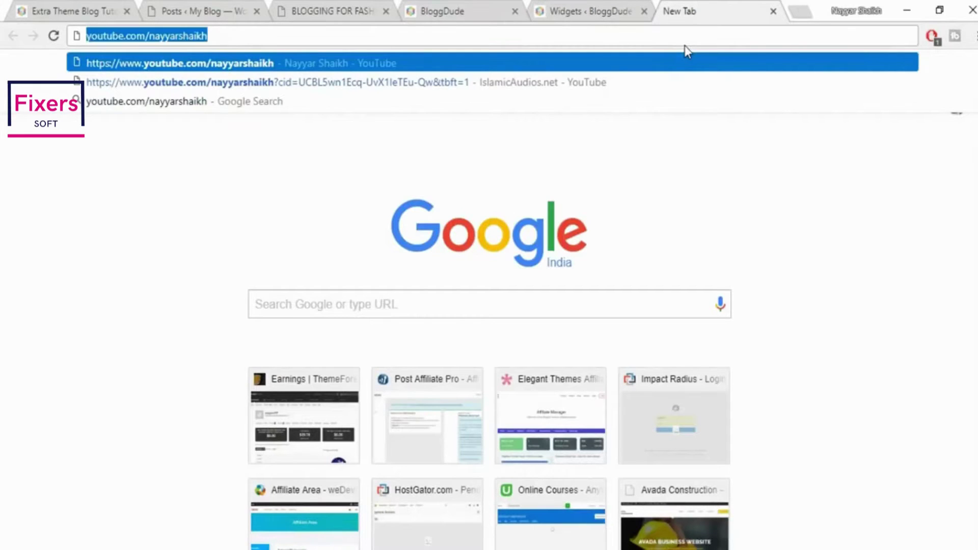
{"action": "left_click", "coordinate": [594, 9]}
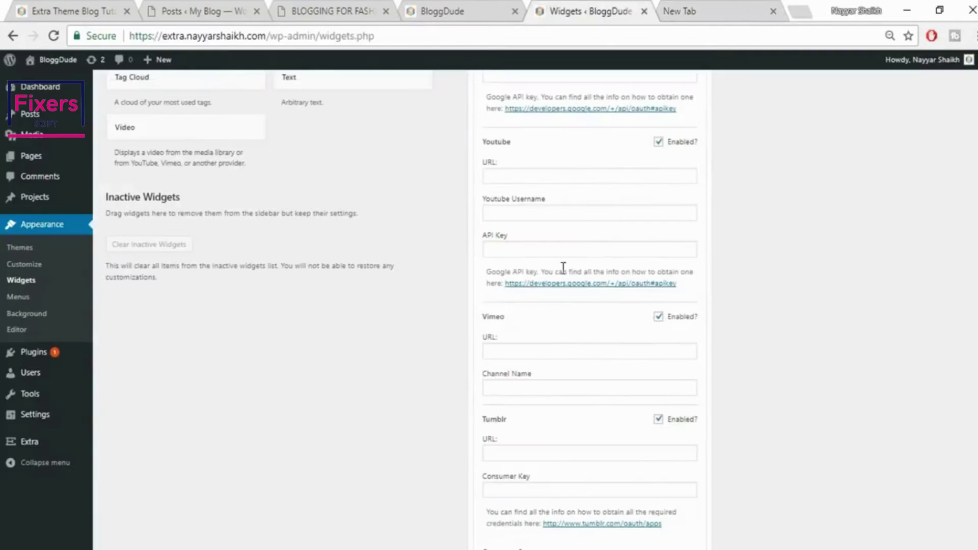
{"action": "left_click", "coordinate": [563, 178]}
{"action": "key", "text": "ctrl+v"}
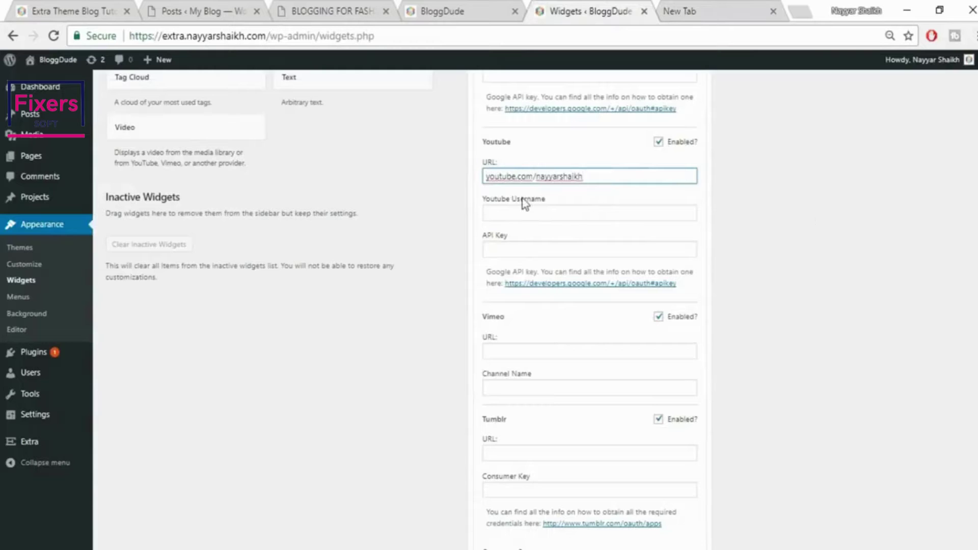
{"action": "left_click", "coordinate": [689, 7]}
{"action": "key", "text": "Return"}
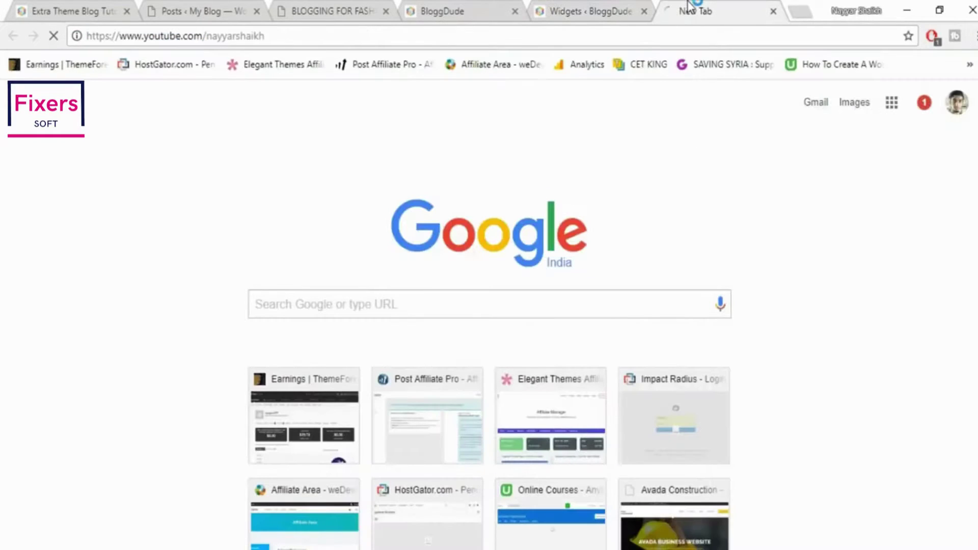
{"action": "left_click", "coordinate": [616, 10]}
{"action": "triple_click", "coordinate": [602, 178]}
{"action": "type", "text": "https://www.youtube.com/nayyarshaikh"}
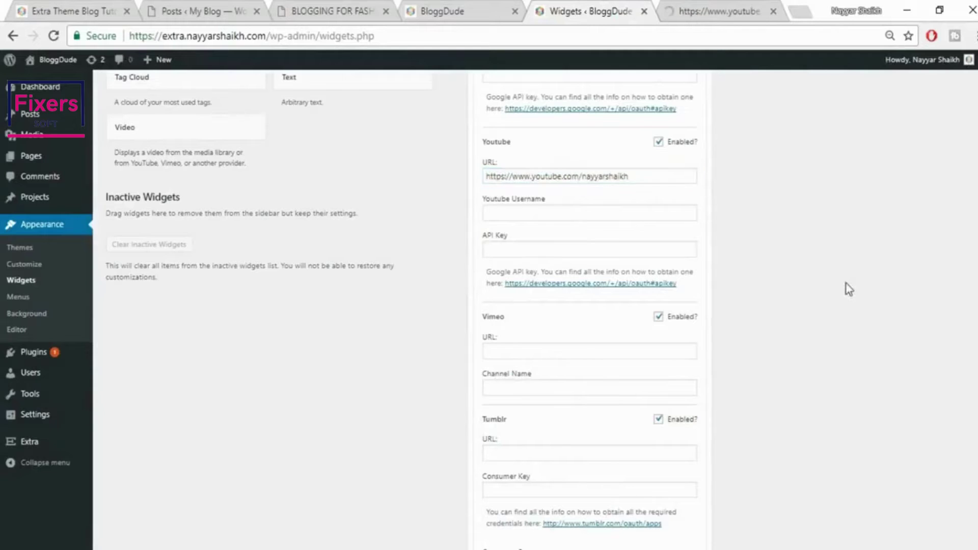
{"action": "scroll", "coordinate": [846, 286], "scroll_direction": "down", "scroll_amount": 4}
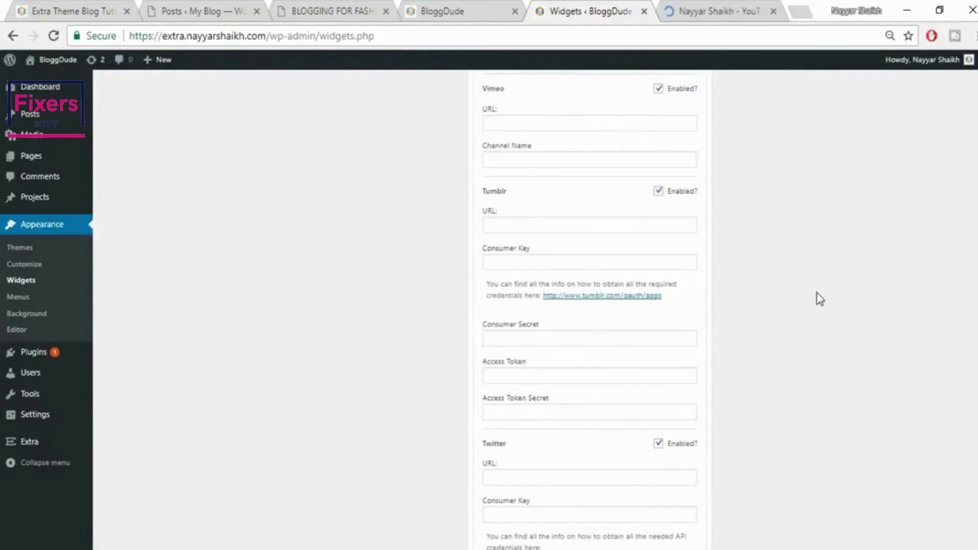
{"action": "scroll", "coordinate": [818, 300], "scroll_direction": "down", "scroll_amount": 4}
Paste the Twitter profile address from twitter.com into the Twitter URL field
{"action": "left_click", "coordinate": [696, 9]}
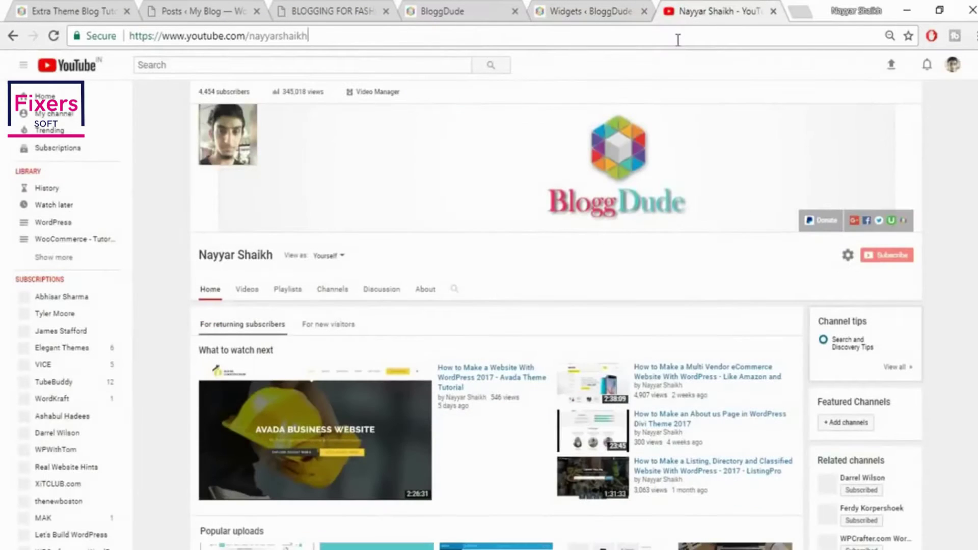
{"action": "left_click", "coordinate": [678, 40]}
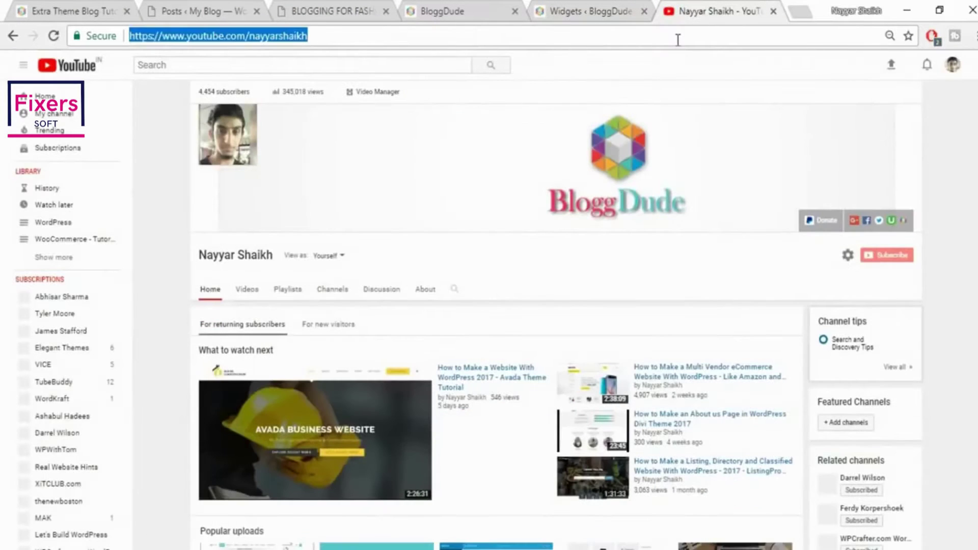
{"action": "type", "text": "twitter.com"}
{"action": "key", "text": "Down"}
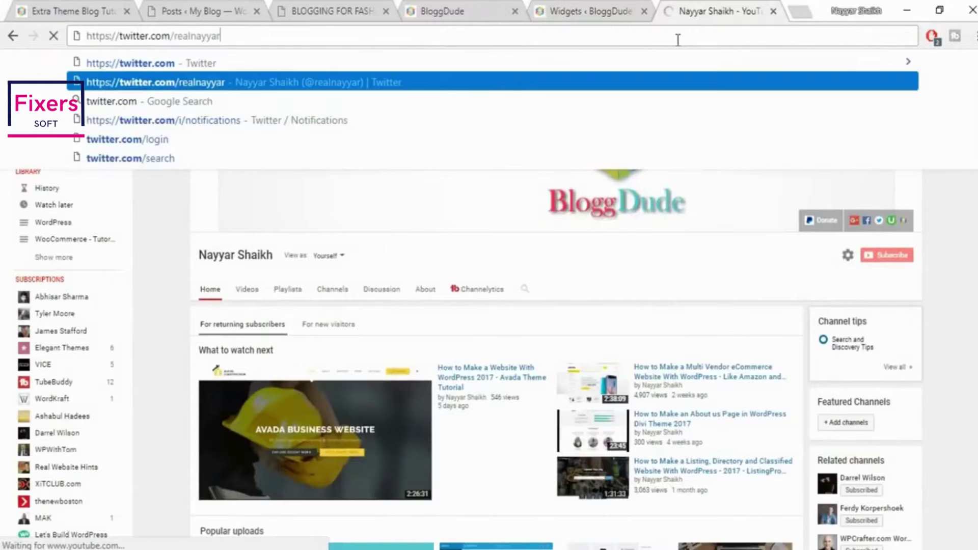
{"action": "left_click", "coordinate": [591, 11]}
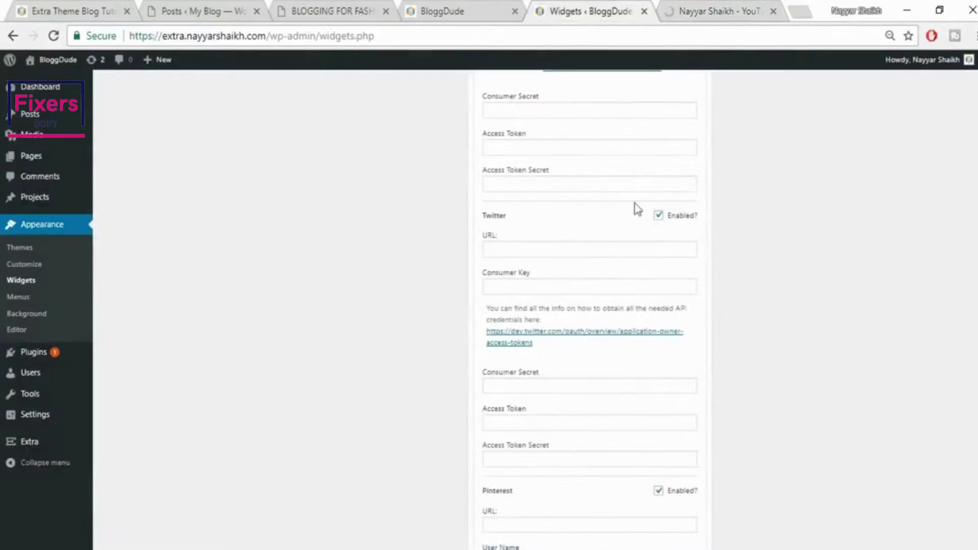
{"action": "left_click", "coordinate": [557, 250]}
{"action": "type", "text": "https://twitter.com/realnayyar"}
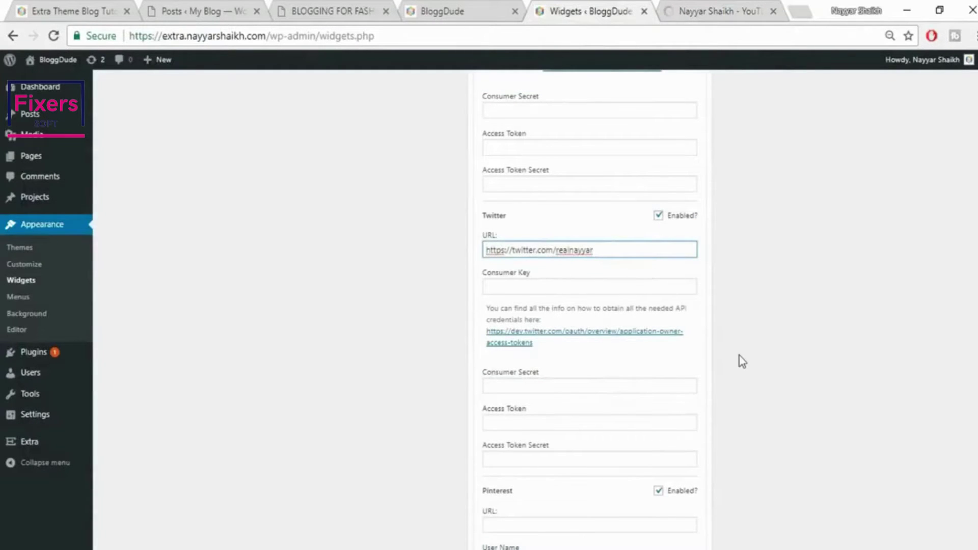
{"action": "scroll", "coordinate": [739, 355], "scroll_direction": "down", "scroll_amount": 9}
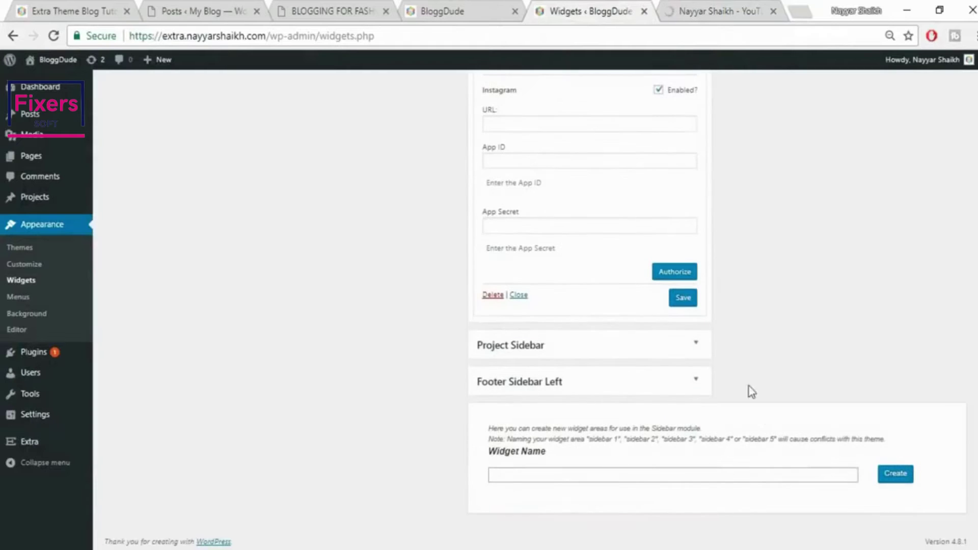
Save the Follow Us social links, preview the front page, then collapse the Social Network Followers widget
{"action": "left_click", "coordinate": [682, 301]}
{"action": "left_click", "coordinate": [31, 11]}
{"action": "scroll", "coordinate": [958, 340], "scroll_direction": "down", "scroll_amount": 4}
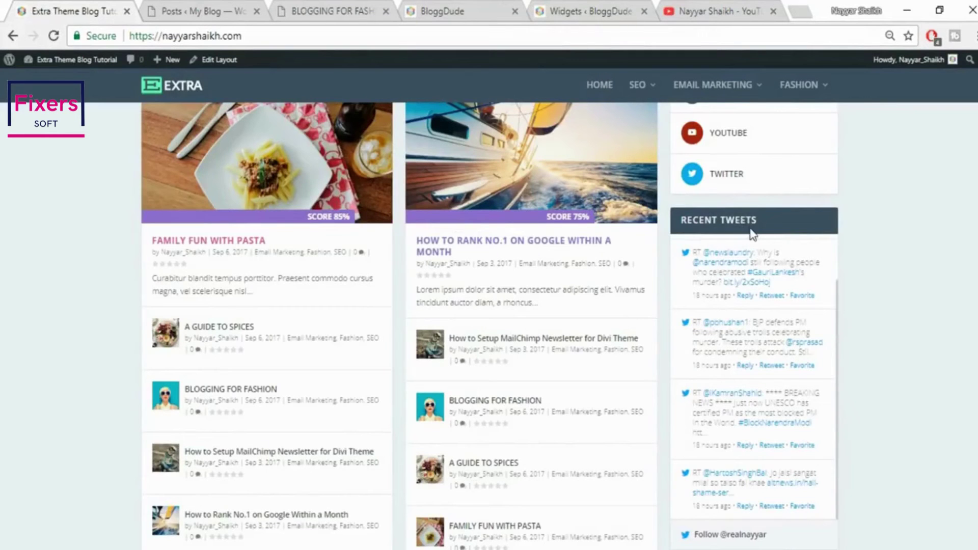
{"action": "left_click", "coordinate": [588, 7]}
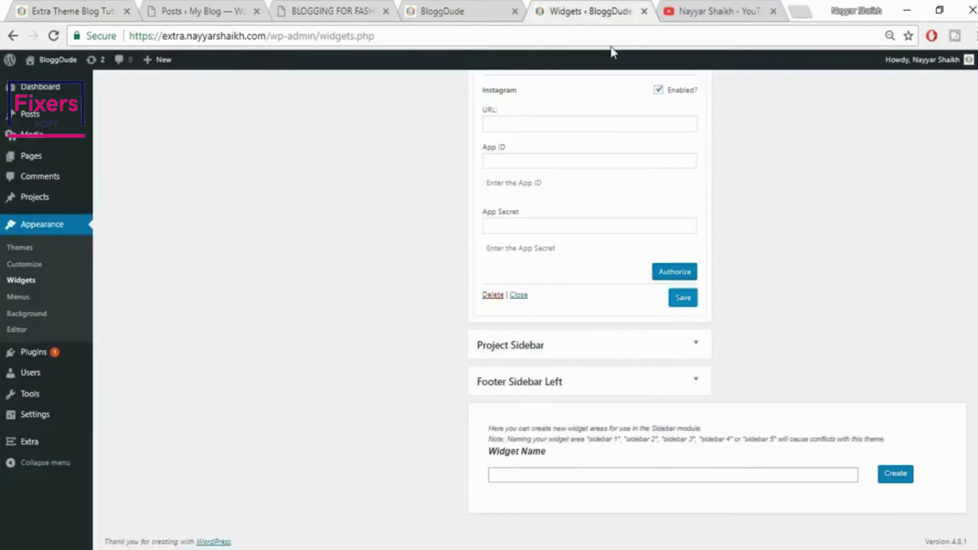
{"action": "scroll", "coordinate": [800, 326], "scroll_direction": "up", "scroll_amount": 15}
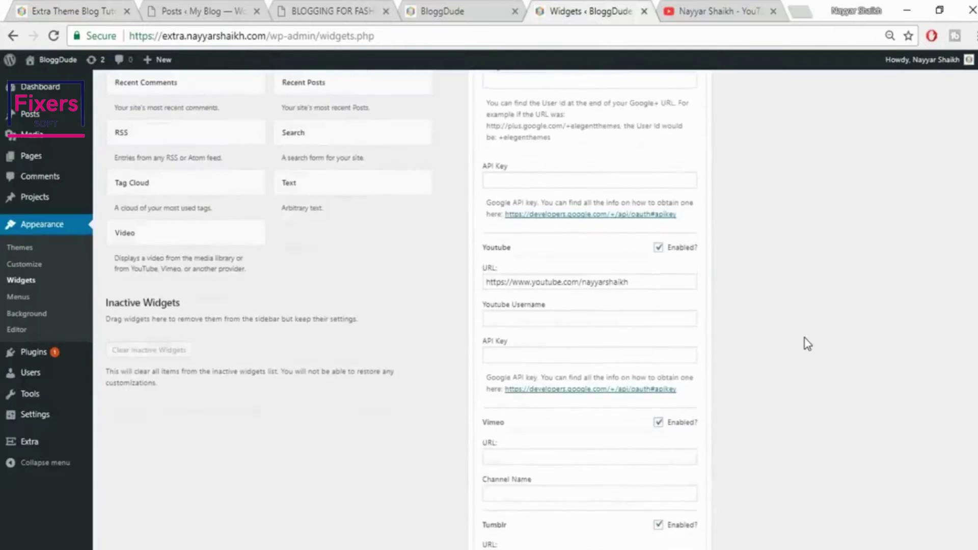
{"action": "scroll", "coordinate": [808, 344], "scroll_direction": "up", "scroll_amount": 8}
{"action": "left_click", "coordinate": [701, 172]}
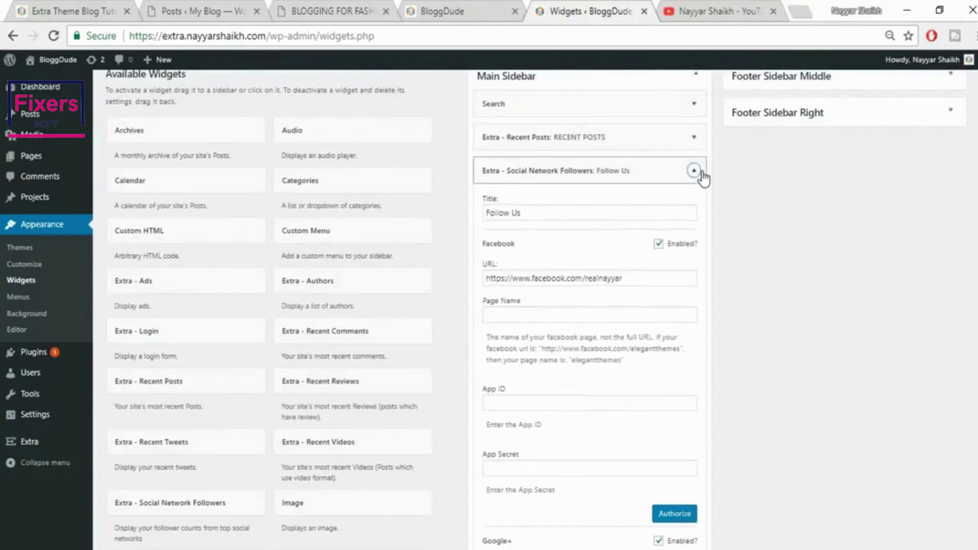
{"action": "scroll", "coordinate": [522, 457], "scroll_direction": "down", "scroll_amount": 1}
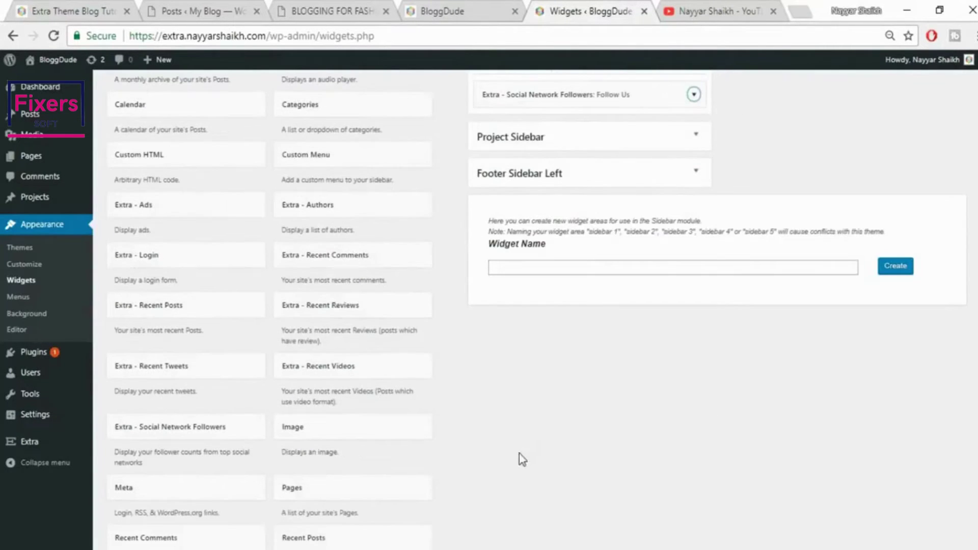
Add the Extra - Recent Tweets widget to the Main Sidebar
{"action": "left_click", "coordinate": [192, 380]}
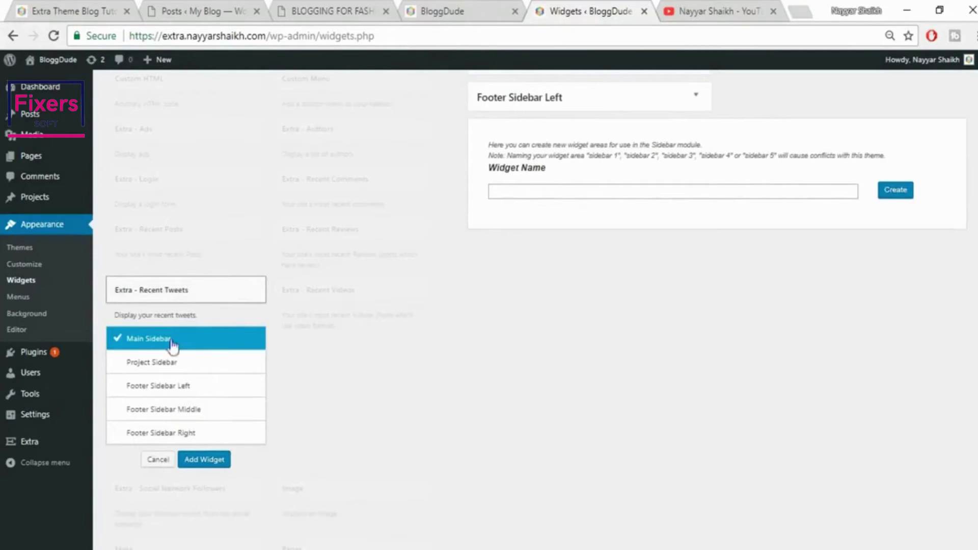
{"action": "left_click", "coordinate": [202, 462]}
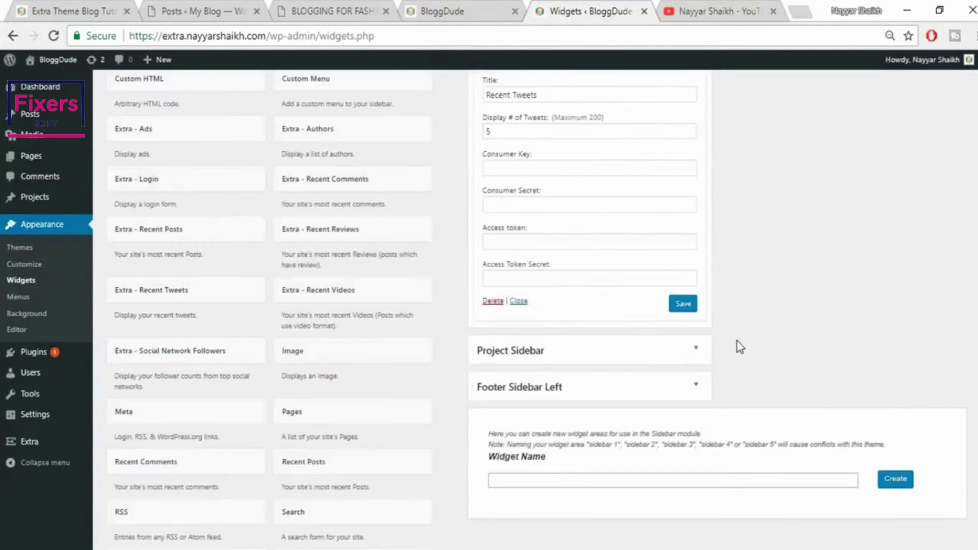
{"action": "scroll", "coordinate": [738, 342], "scroll_direction": "up", "scroll_amount": 3}
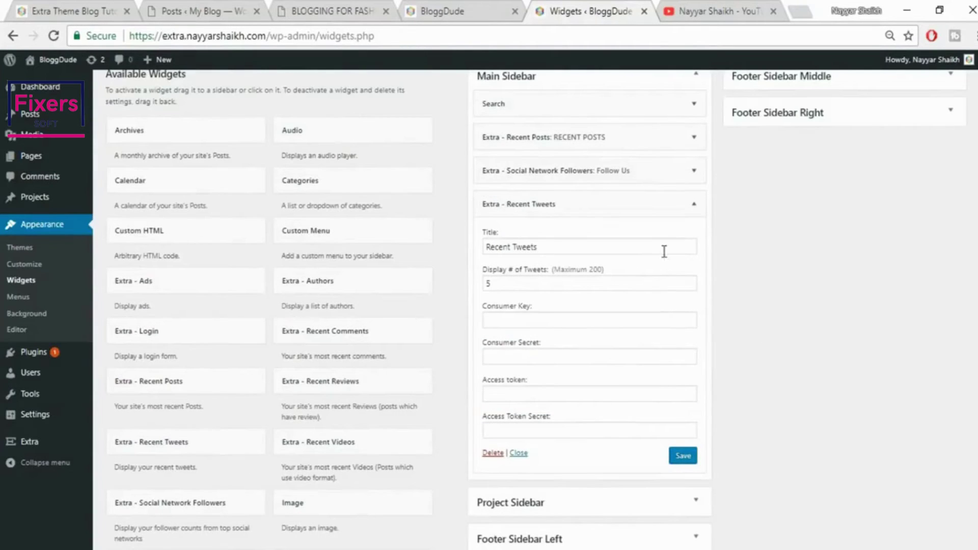
Expand the Social Network Followers (Follow Us) widget settings again
{"action": "left_click", "coordinate": [693, 176]}
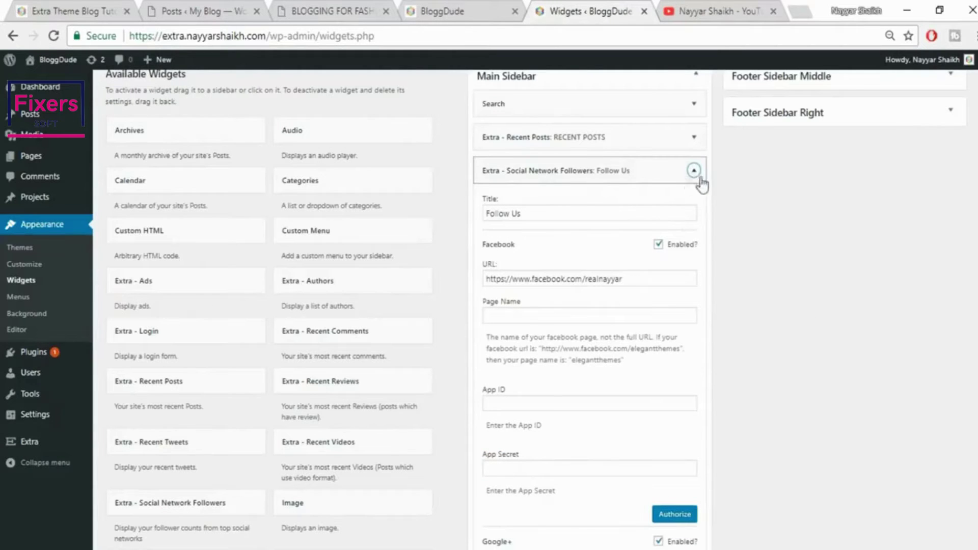
{"action": "scroll", "coordinate": [677, 300], "scroll_direction": "down", "scroll_amount": 7}
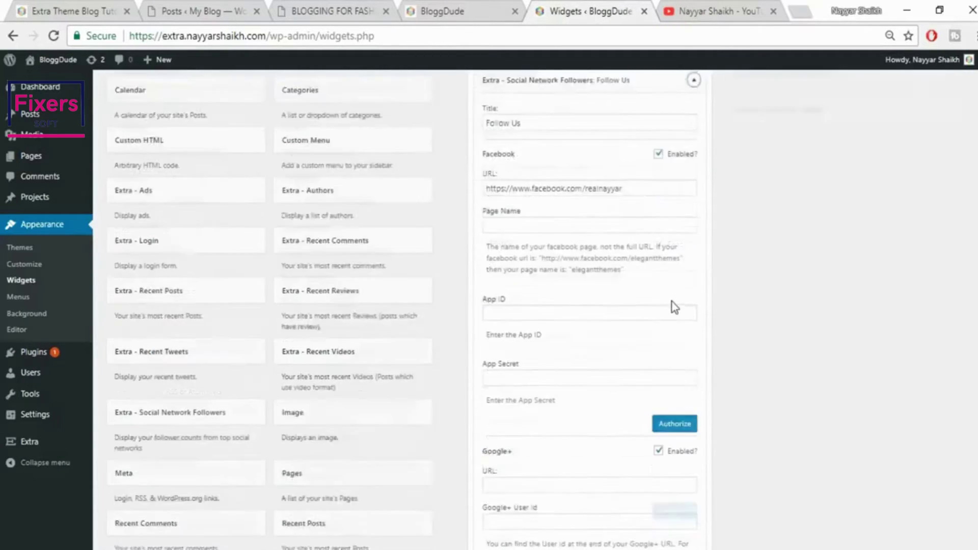
{"action": "scroll", "coordinate": [646, 303], "scroll_direction": "down", "scroll_amount": 10}
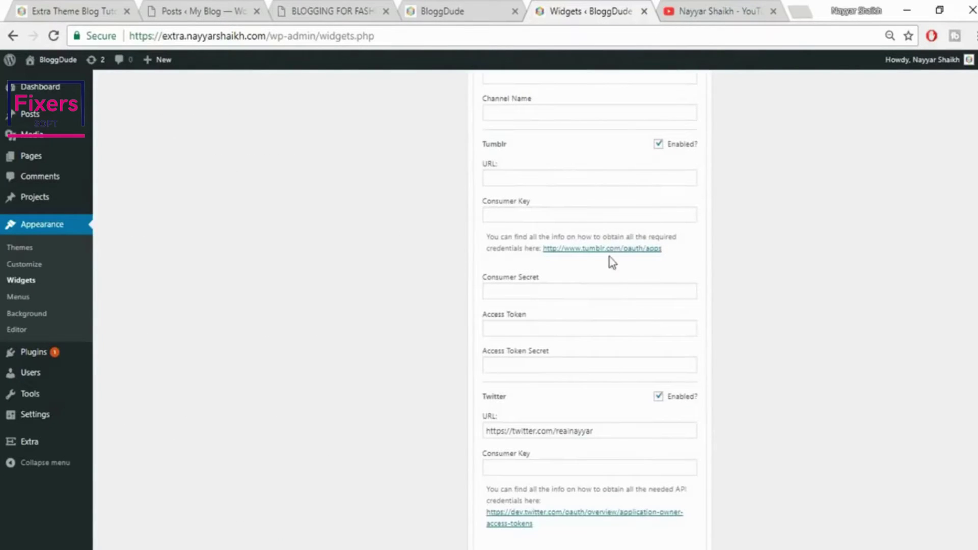
{"action": "scroll", "coordinate": [640, 339], "scroll_direction": "down", "scroll_amount": 4}
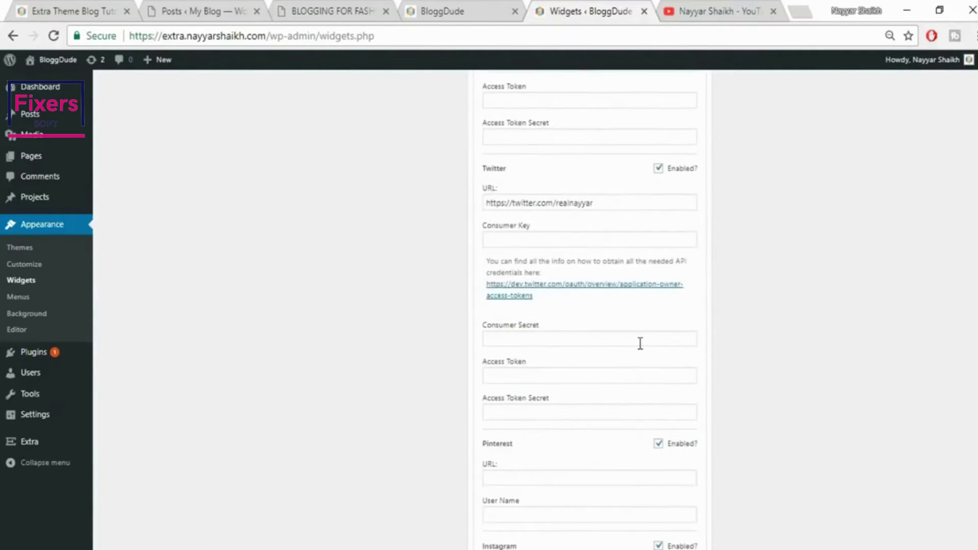
Open Twitter's access-token documentation and then apps.twitter.com in a new tab
{"action": "left_click", "coordinate": [581, 288]}
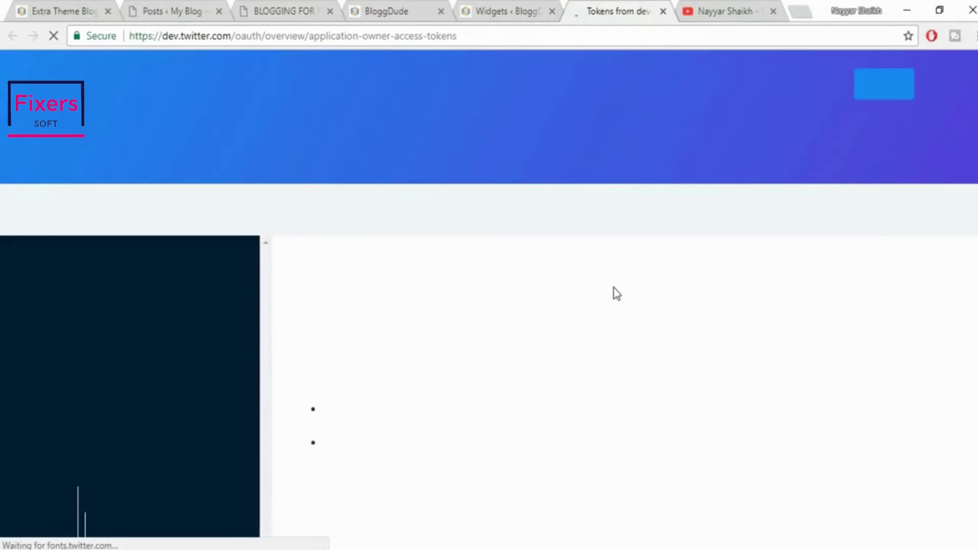
{"action": "scroll", "coordinate": [755, 370], "scroll_direction": "down", "scroll_amount": 7}
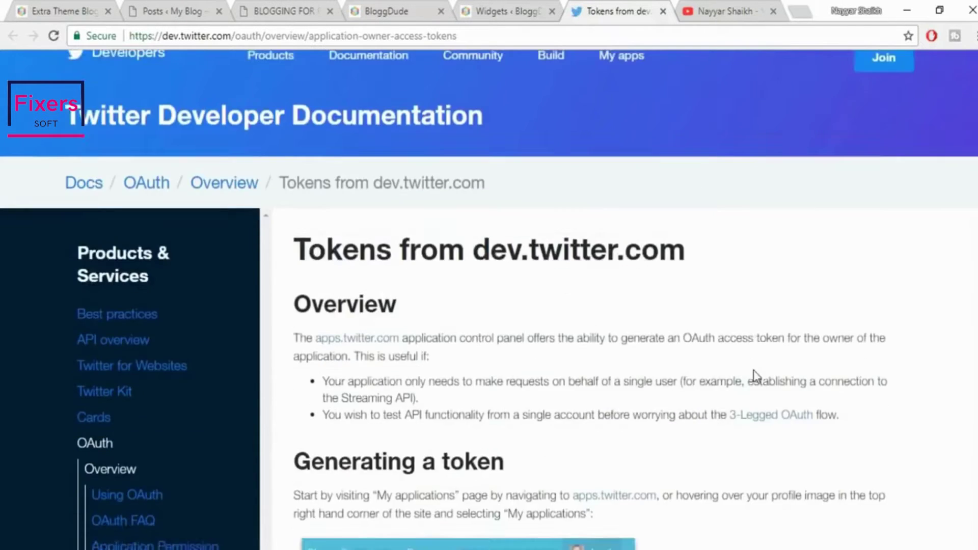
{"action": "scroll", "coordinate": [755, 370], "scroll_direction": "up", "scroll_amount": 5}
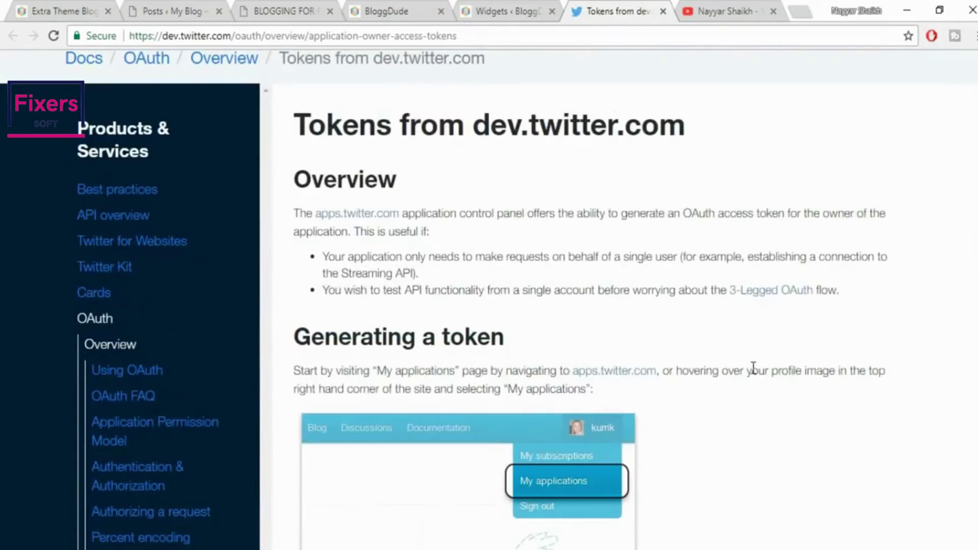
{"action": "right_click", "coordinate": [373, 219]}
{"action": "left_click", "coordinate": [387, 224]}
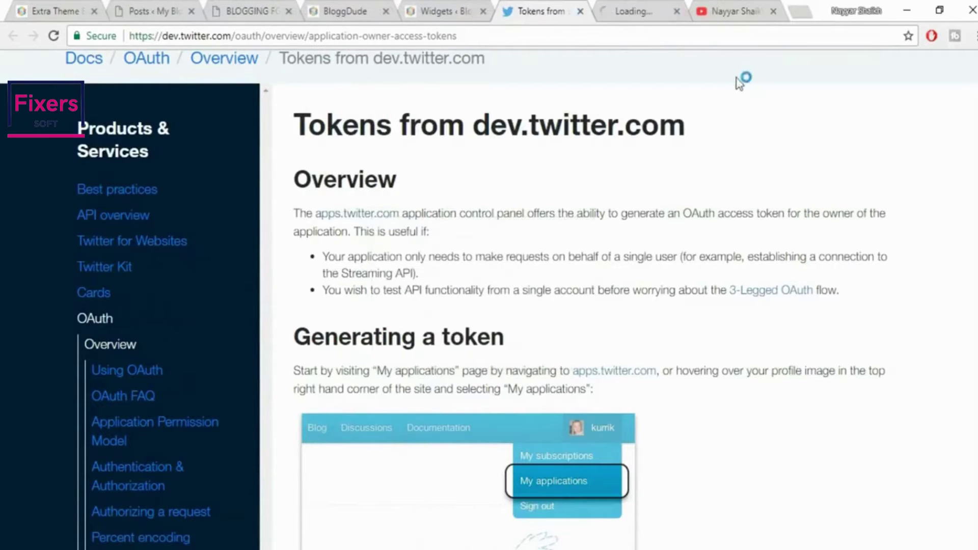
{"action": "left_click", "coordinate": [653, 14]}
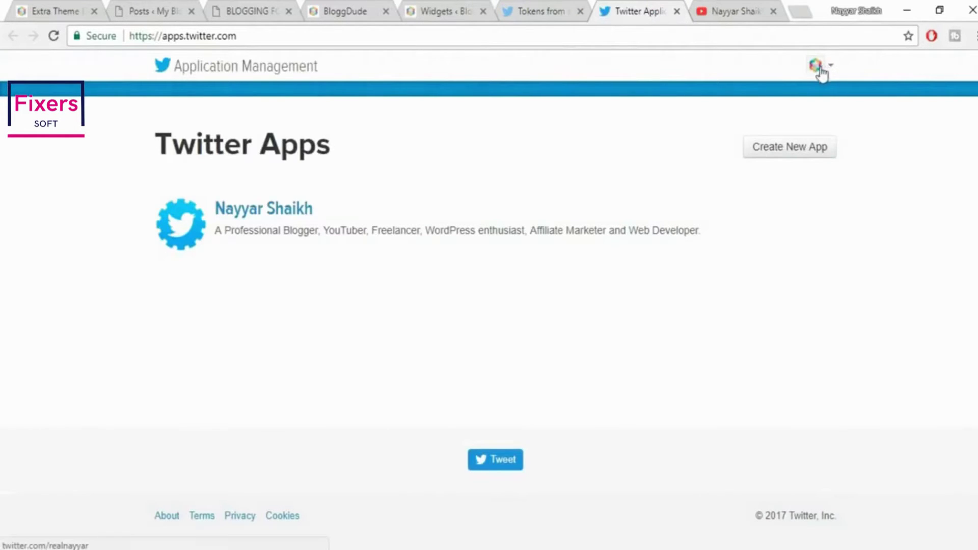
Start a new Twitter app and enter BloggDude as its name
{"action": "left_click", "coordinate": [796, 152]}
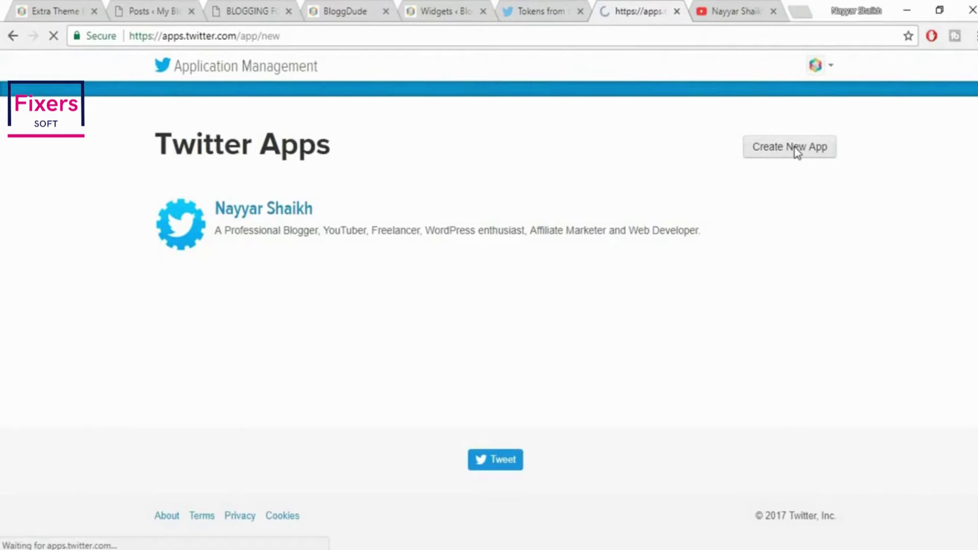
{"action": "left_click", "coordinate": [268, 267]}
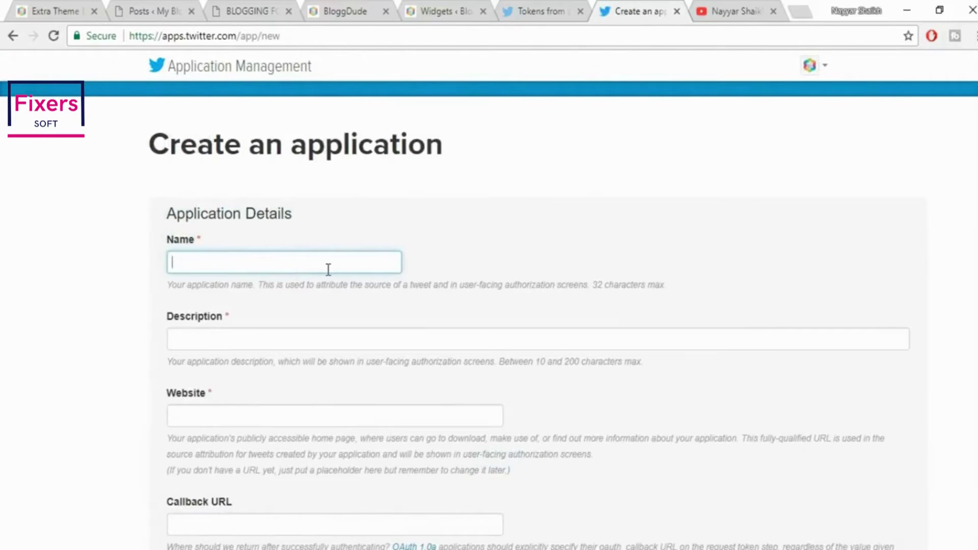
{"action": "type", "text": "BloggDude"}
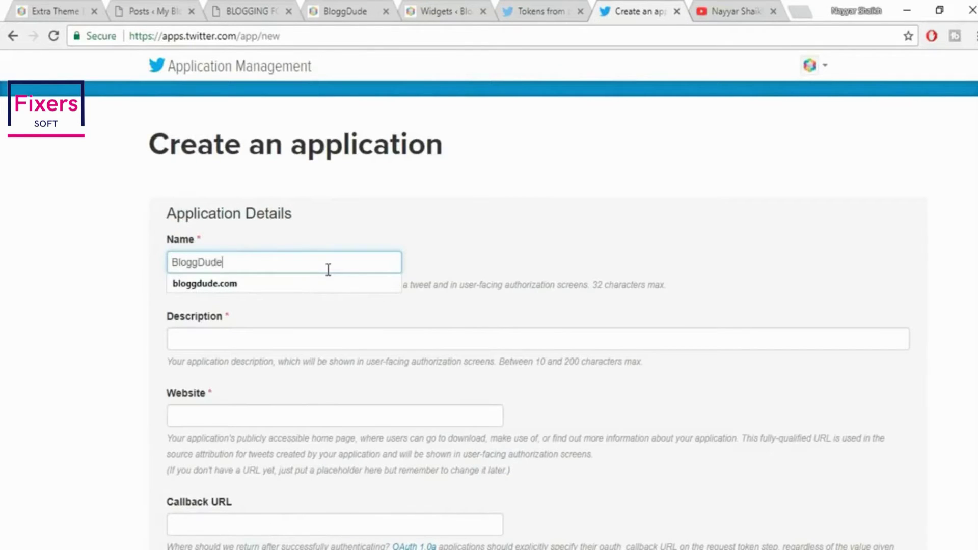
{"action": "key", "text": "Tab"}
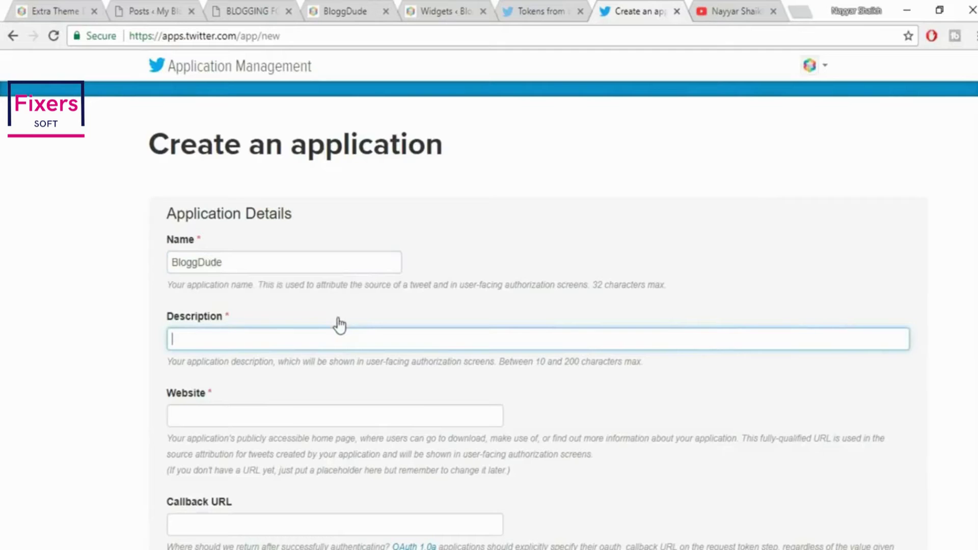
Look over the live nayyarshaikh.com blog and the BloggDude front page
{"action": "left_click", "coordinate": [61, 5]}
{"action": "scroll", "coordinate": [857, 316], "scroll_direction": "up", "scroll_amount": 10}
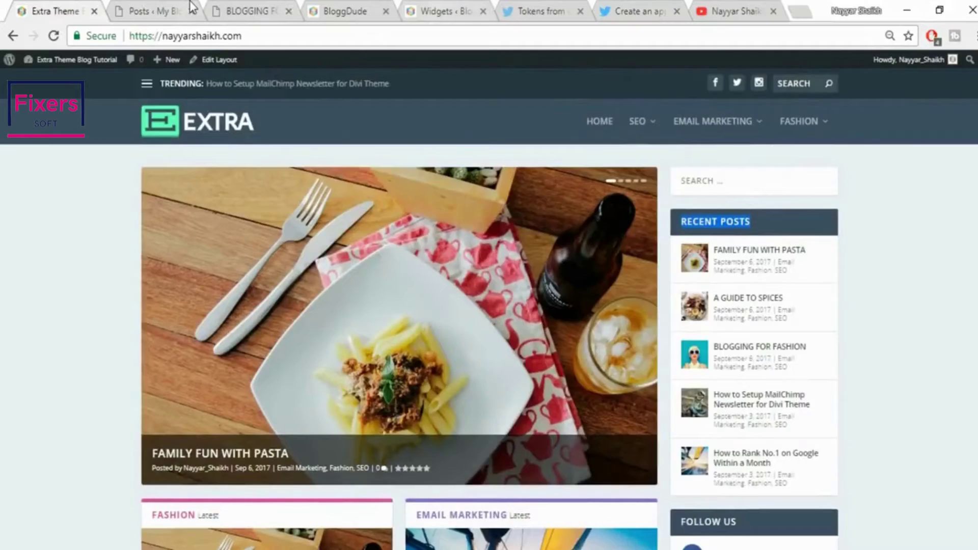
{"action": "left_click", "coordinate": [189, 3]}
{"action": "left_click", "coordinate": [3, 4]}
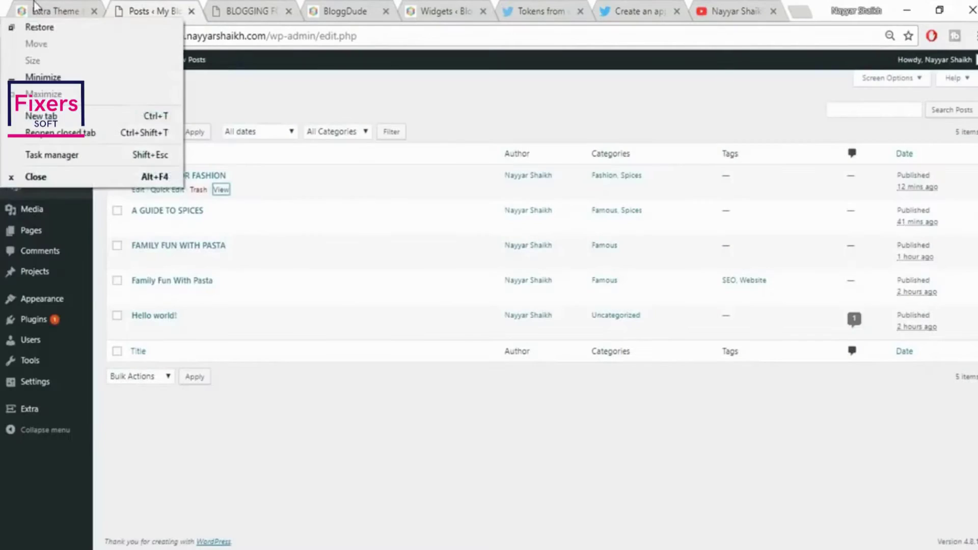
{"action": "left_click", "coordinate": [34, 5]}
{"action": "left_click_drag", "start_coordinate": [151, 458], "coordinate": [215, 448]}
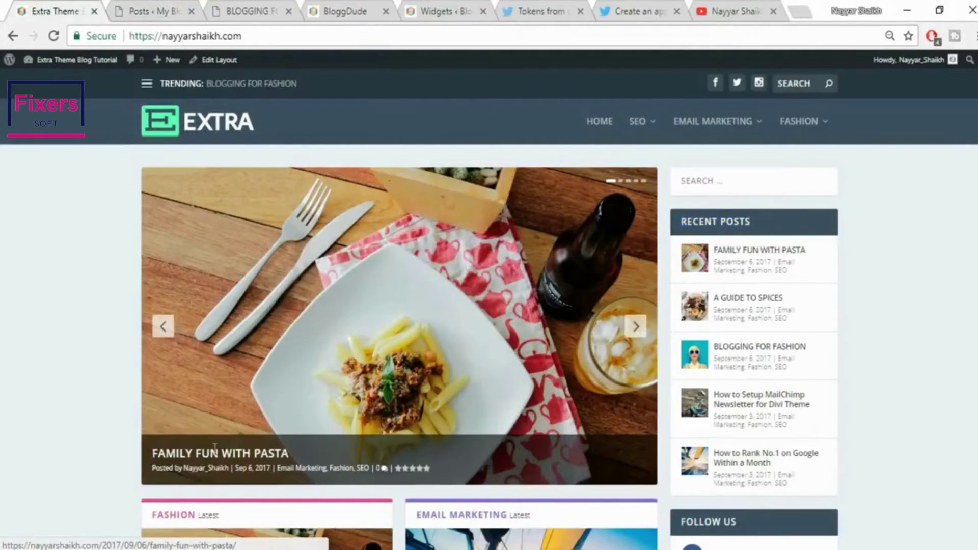
{"action": "scroll", "coordinate": [961, 361], "scroll_direction": "down", "scroll_amount": 6}
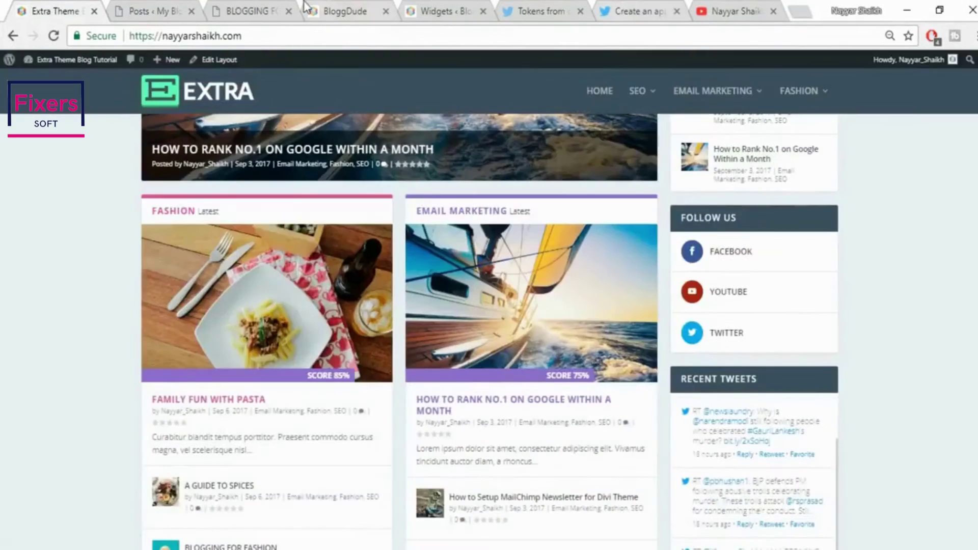
{"action": "left_click", "coordinate": [337, 5]}
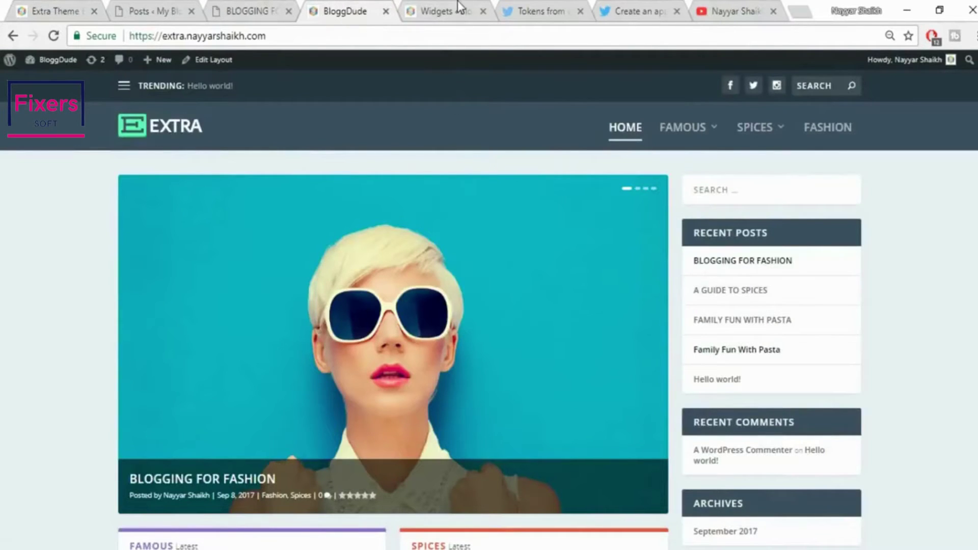
Copy the docs' OAuth Overview paragraph and paste it as the app description
{"action": "left_click", "coordinate": [458, 7]}
{"action": "left_click", "coordinate": [525, 6]}
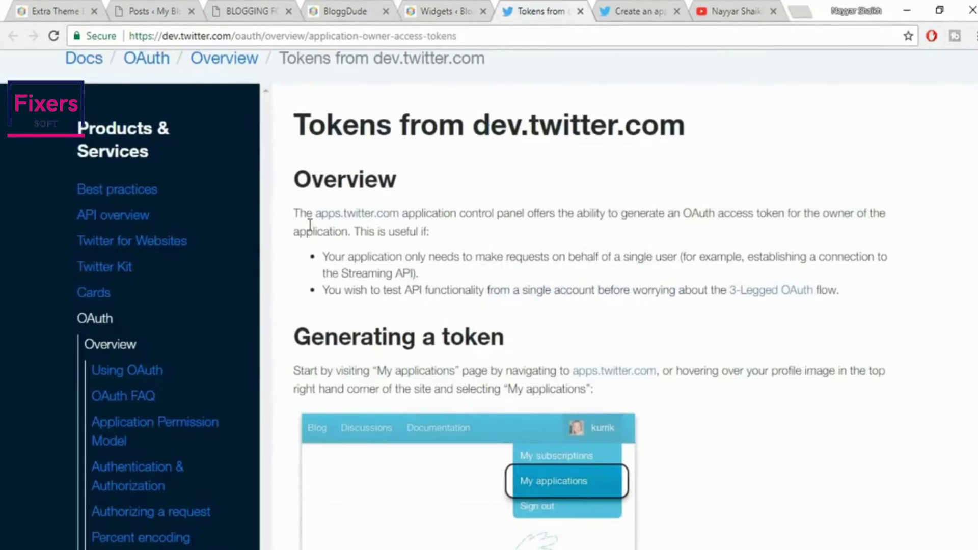
{"action": "left_click_drag", "start_coordinate": [296, 214], "coordinate": [485, 233]}
{"action": "key", "text": "ctrl+c"}
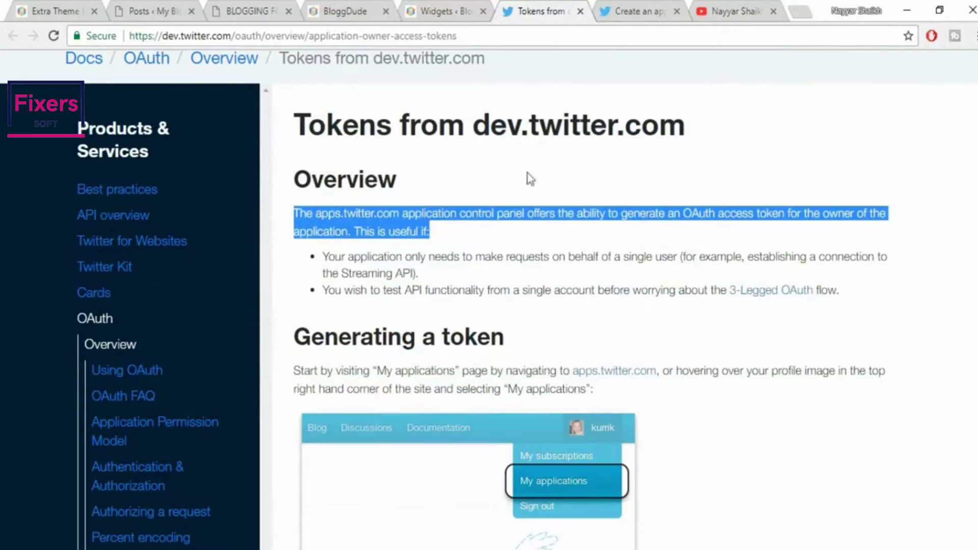
{"action": "left_click", "coordinate": [647, 5]}
{"action": "key", "text": "ctrl+v"}
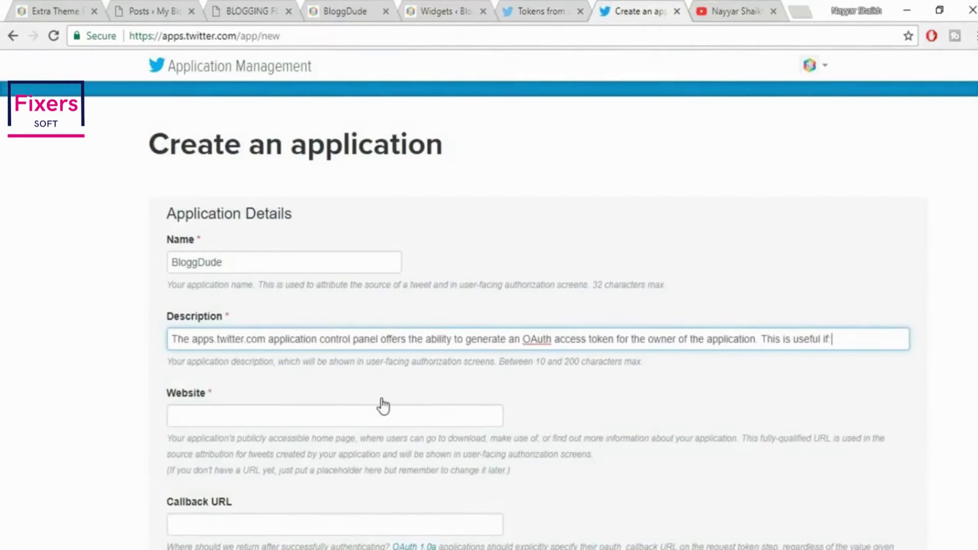
{"action": "scroll", "coordinate": [441, 400], "scroll_direction": "down", "scroll_amount": 1}
{"action": "scroll", "coordinate": [441, 400], "scroll_direction": "down", "scroll_amount": 2}
{"action": "left_click", "coordinate": [279, 264]}
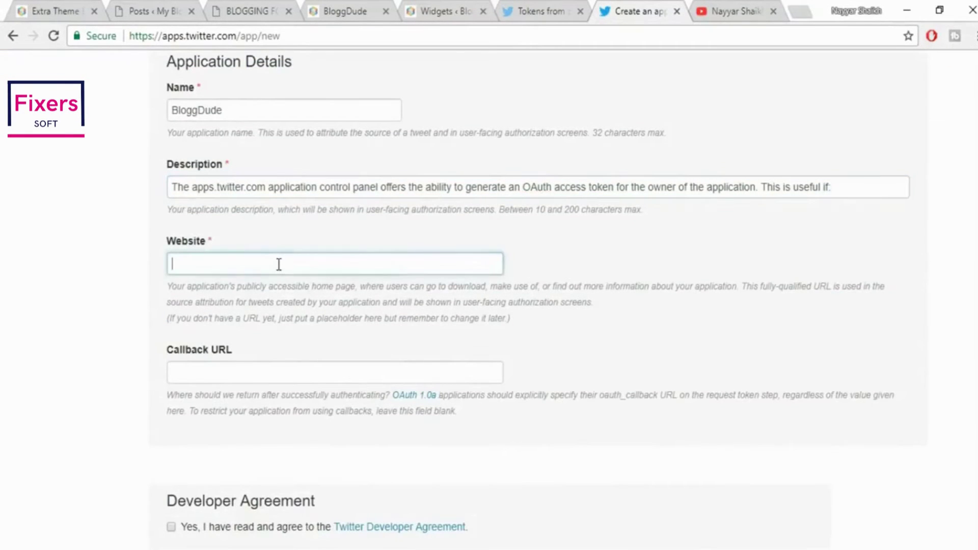
{"action": "left_click", "coordinate": [286, 285]}
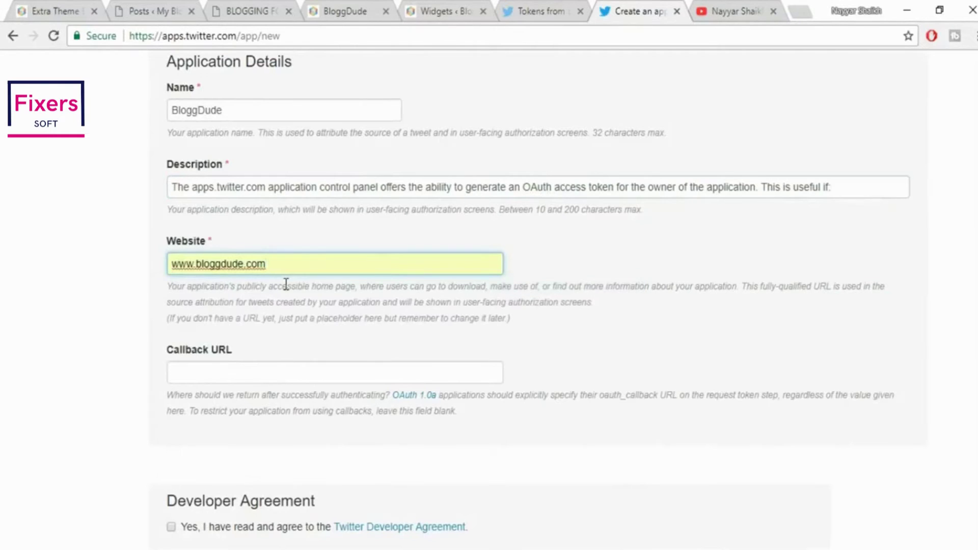
{"action": "left_click", "coordinate": [79, 6]}
{"action": "left_click", "coordinate": [231, 41]}
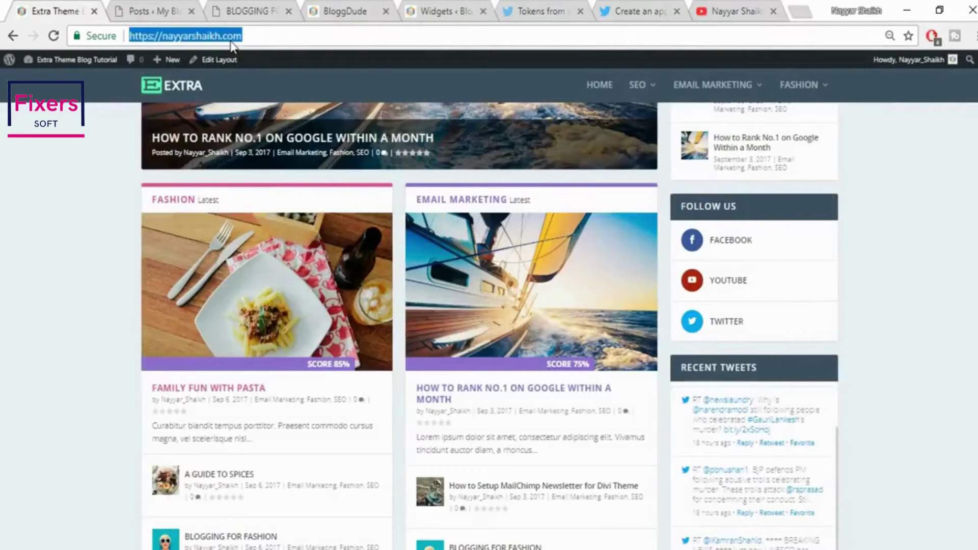
{"action": "key", "text": "ctrl+c"}
{"action": "left_click", "coordinate": [603, 8]}
{"action": "key", "text": "ctrl+a"}
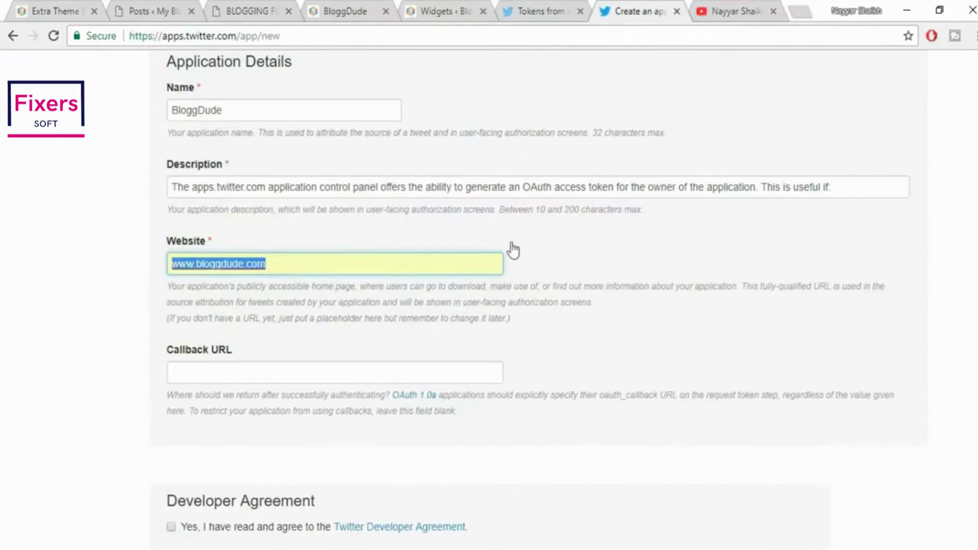
{"action": "key", "text": "ctrl+v"}
{"action": "left_click", "coordinate": [650, 309]}
{"action": "scroll", "coordinate": [648, 320], "scroll_direction": "down", "scroll_amount": 3}
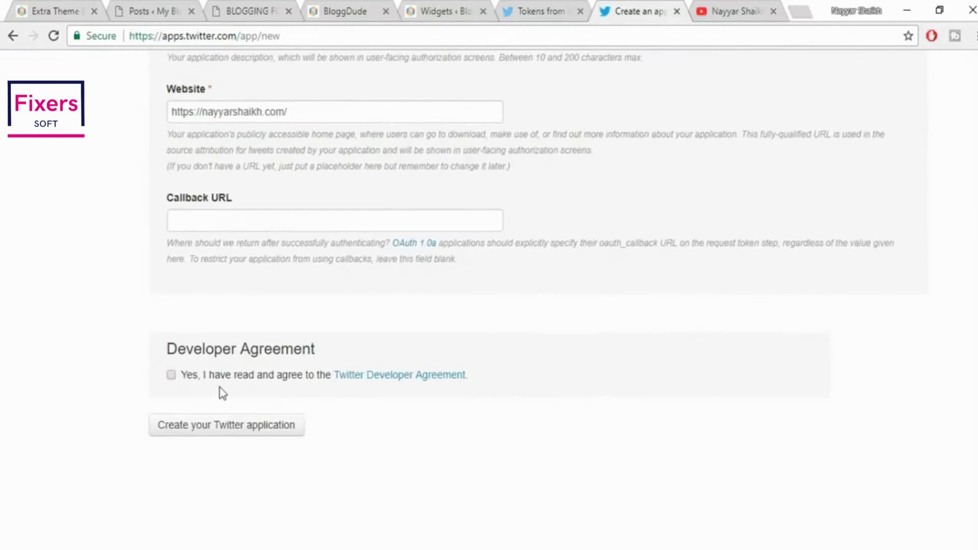
{"action": "left_click", "coordinate": [176, 377]}
Create the BloggDude Twitter application and review its details page
{"action": "left_click", "coordinate": [198, 442]}
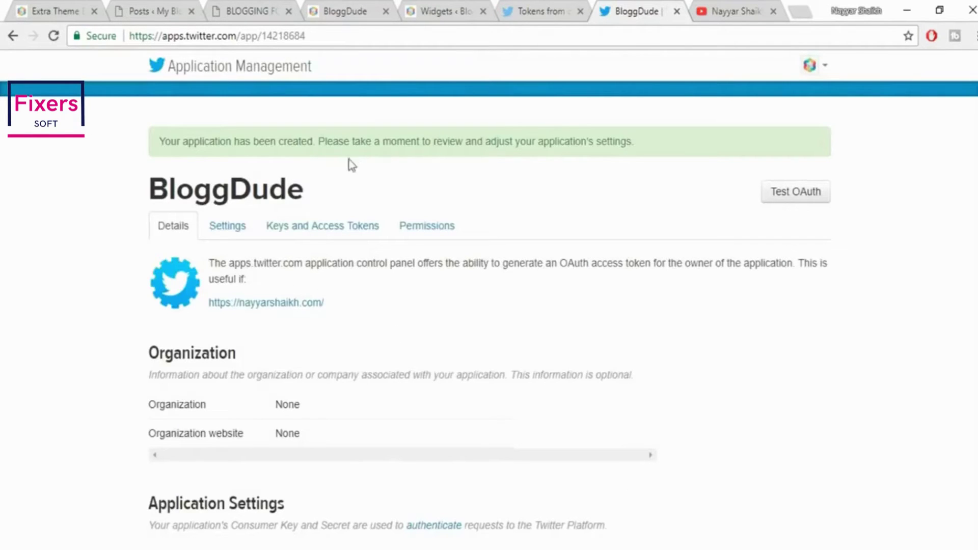
{"action": "scroll", "coordinate": [578, 275], "scroll_direction": "down", "scroll_amount": 5}
{"action": "scroll", "coordinate": [579, 275], "scroll_direction": "up", "scroll_amount": 5}
{"action": "scroll", "coordinate": [904, 249], "scroll_direction": "down", "scroll_amount": 3}
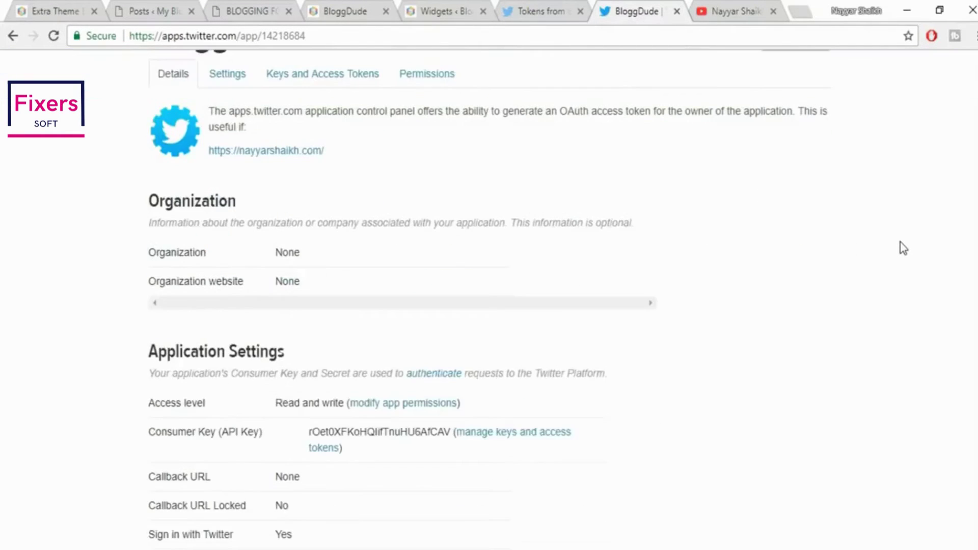
{"action": "scroll", "coordinate": [903, 248], "scroll_direction": "down", "scroll_amount": 5}
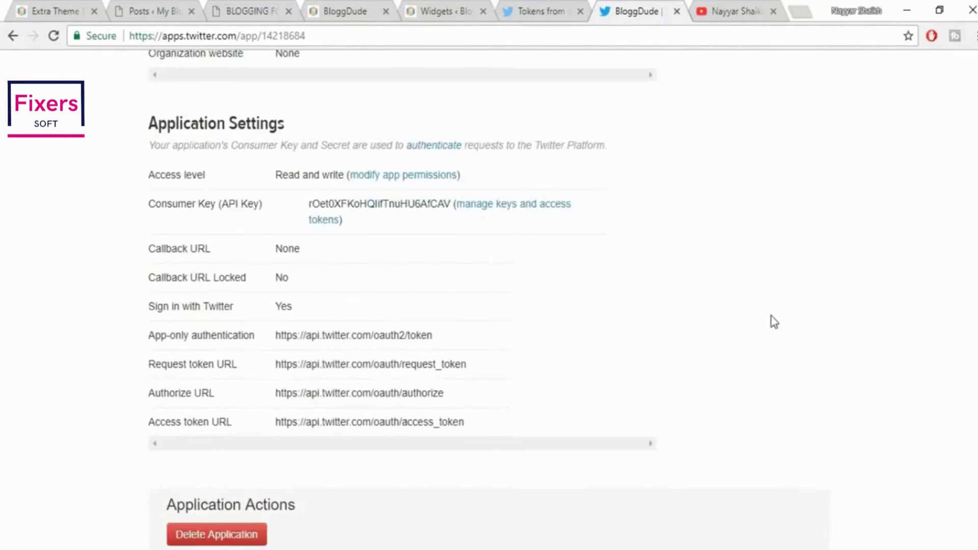
{"action": "scroll", "coordinate": [772, 326], "scroll_direction": "down", "scroll_amount": 3}
{"action": "scroll", "coordinate": [772, 335], "scroll_direction": "up", "scroll_amount": 10}
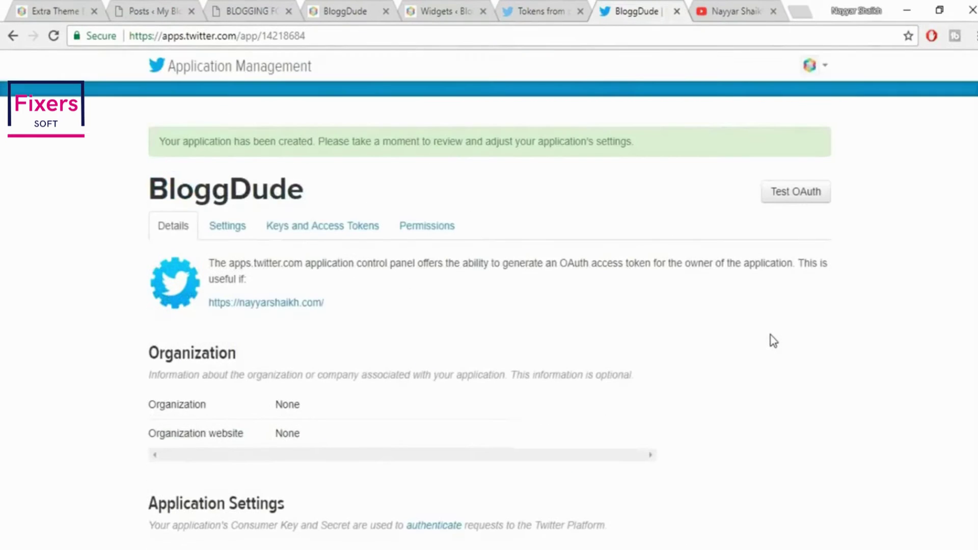
Regenerate the app's consumer key and secret under Keys and Access Tokens
{"action": "left_click", "coordinate": [336, 234]}
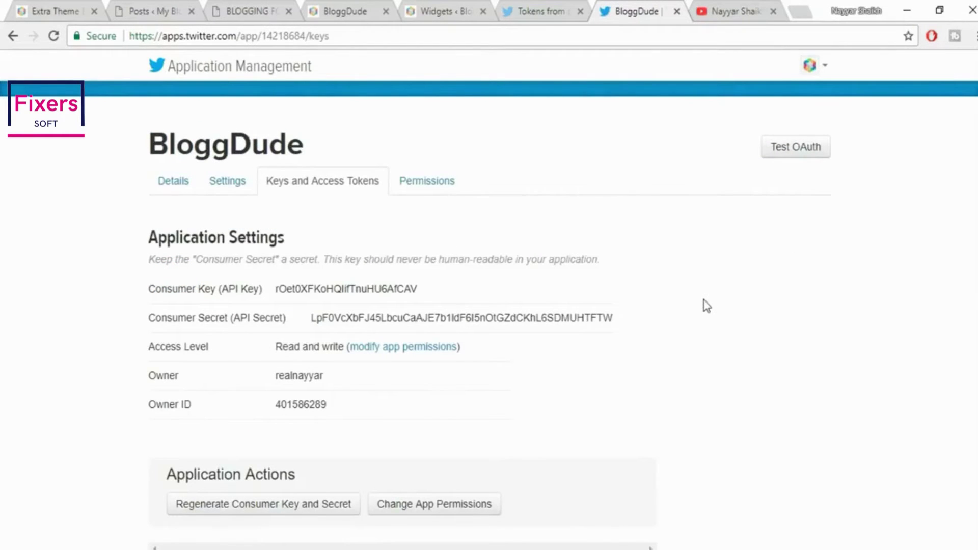
{"action": "scroll", "coordinate": [706, 306], "scroll_direction": "down", "scroll_amount": 1}
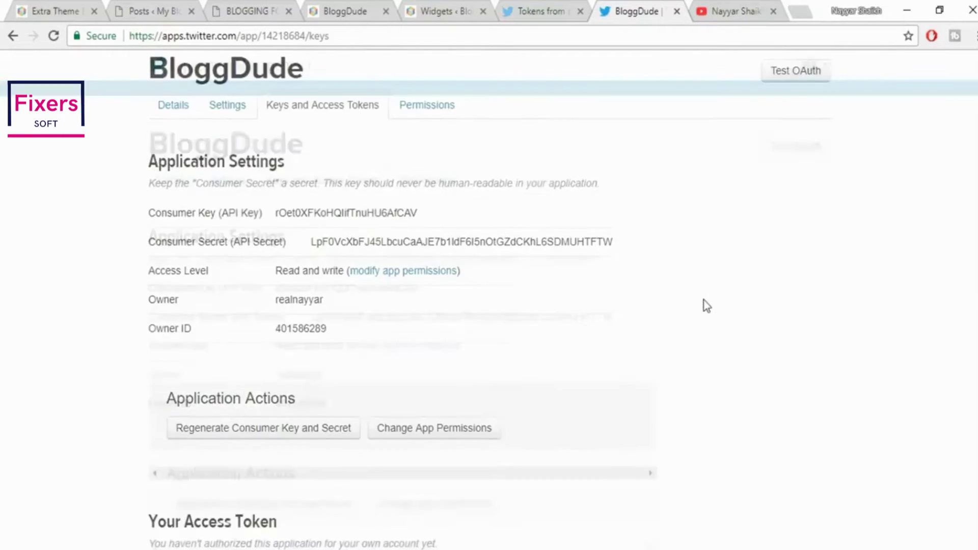
{"action": "left_click", "coordinate": [256, 439]}
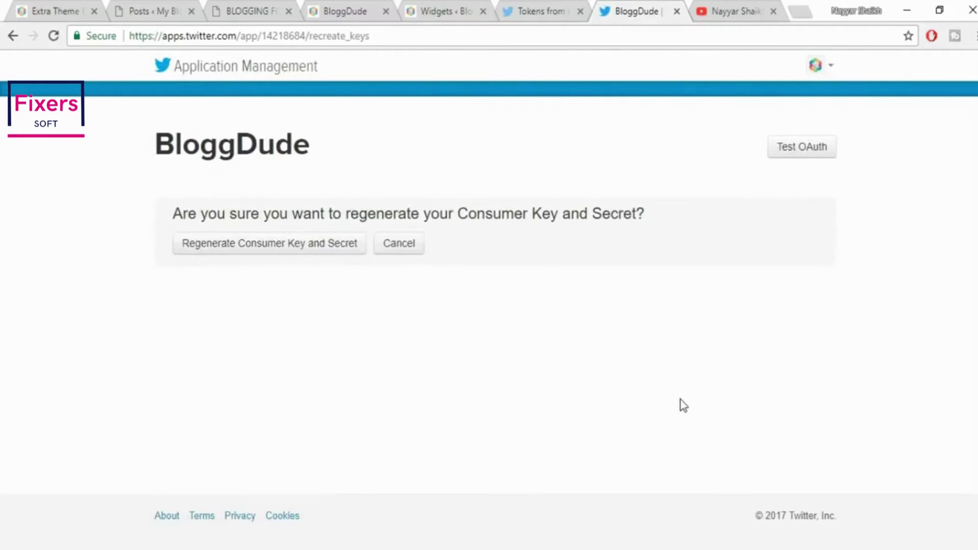
{"action": "left_click", "coordinate": [270, 250]}
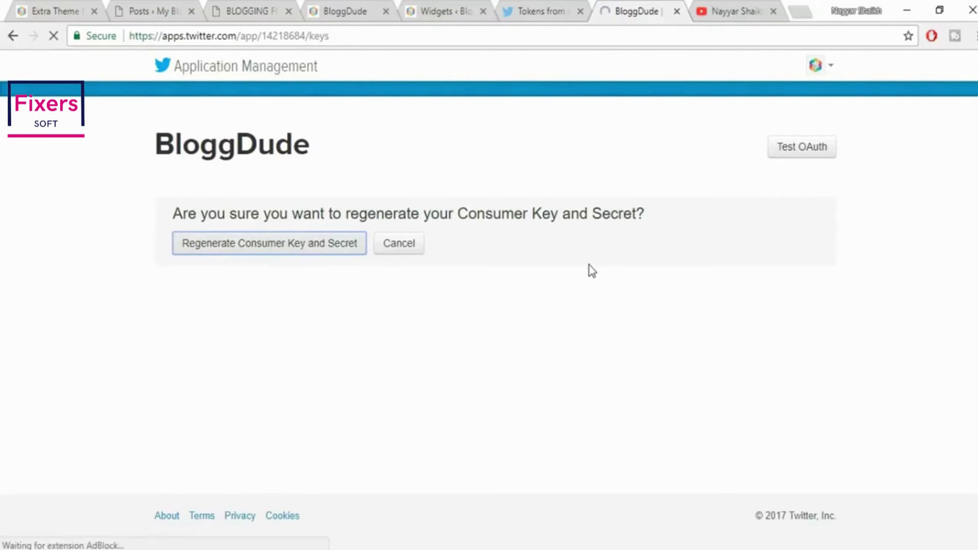
{"action": "scroll", "coordinate": [560, 285], "scroll_direction": "down", "scroll_amount": 3}
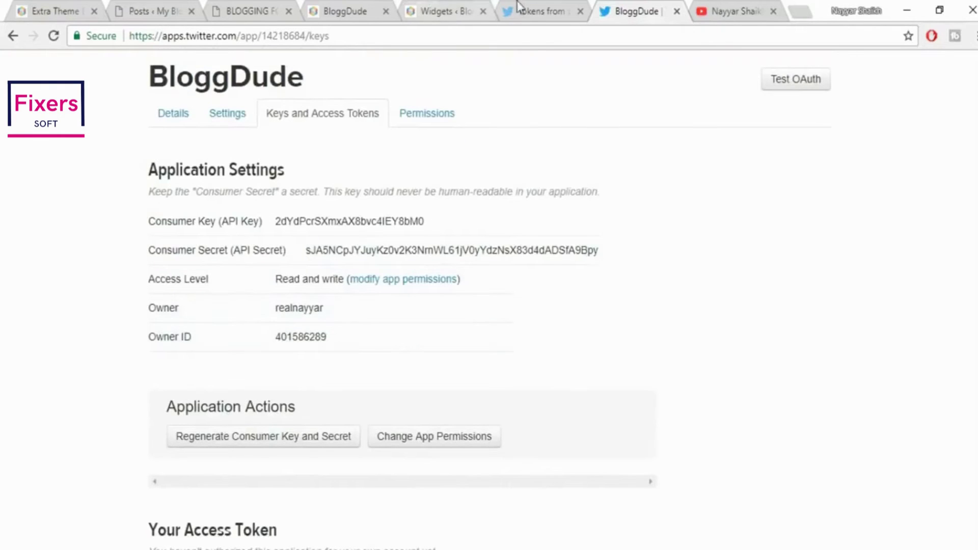
Put the widgets page beside the Twitter app tab and collapse Social Network Followers
{"action": "left_click", "coordinate": [541, 11]}
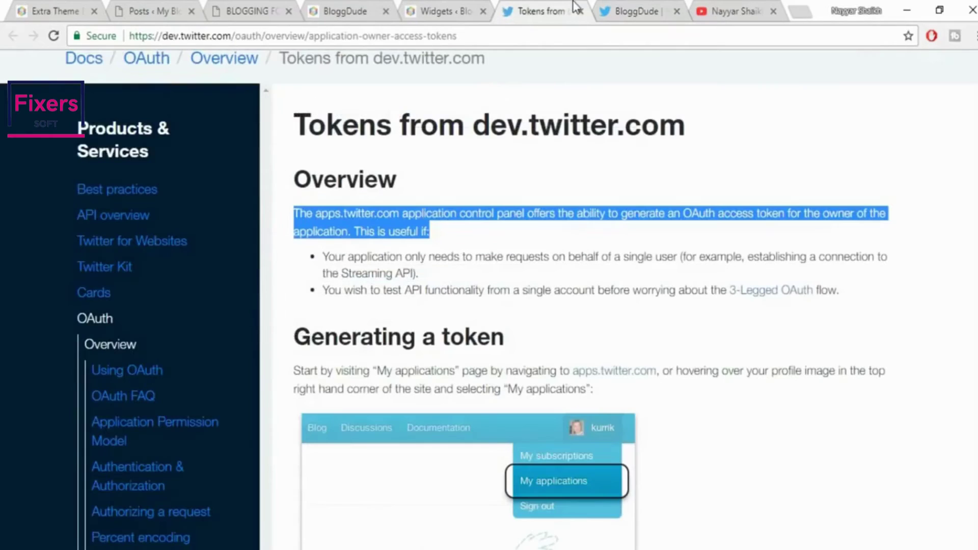
{"action": "left_click", "coordinate": [441, 10]}
{"action": "left_click_drag", "start_coordinate": [440, 10], "coordinate": [525, 11]}
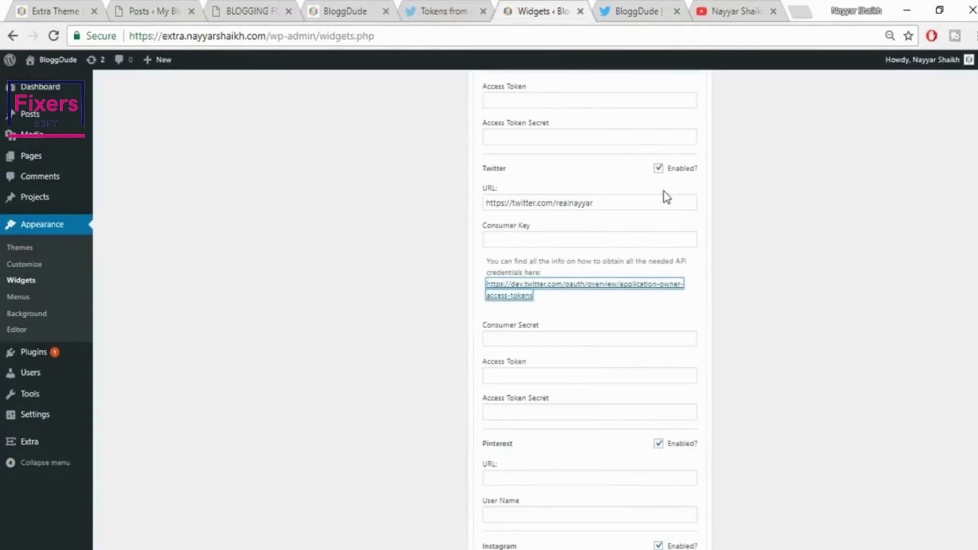
{"action": "scroll", "coordinate": [760, 316], "scroll_direction": "up", "scroll_amount": 15}
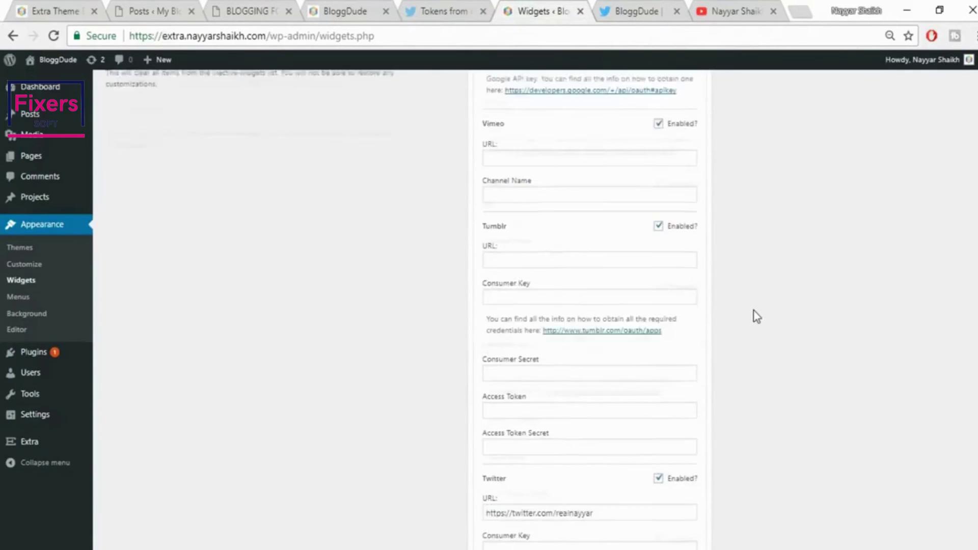
{"action": "scroll", "coordinate": [714, 306], "scroll_direction": "up", "scroll_amount": 5}
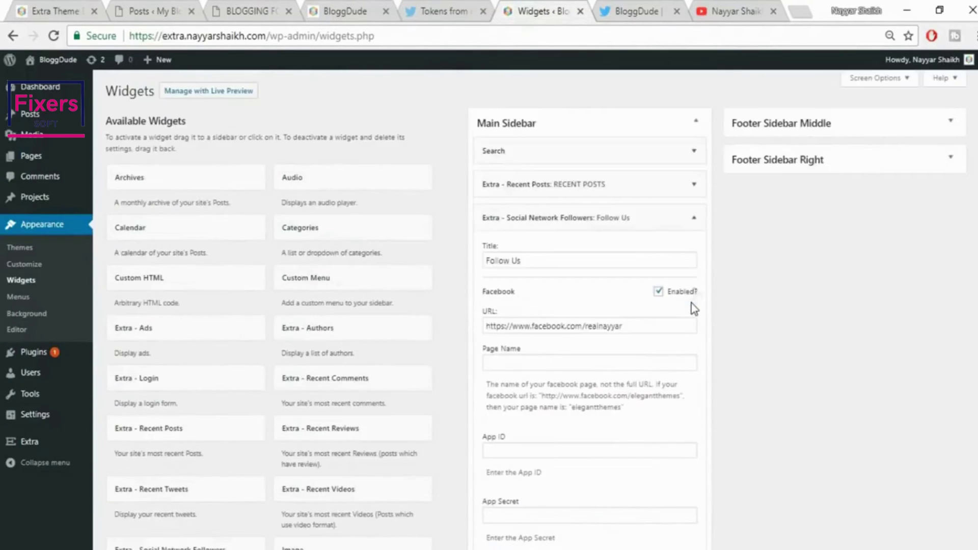
{"action": "left_click", "coordinate": [692, 220]}
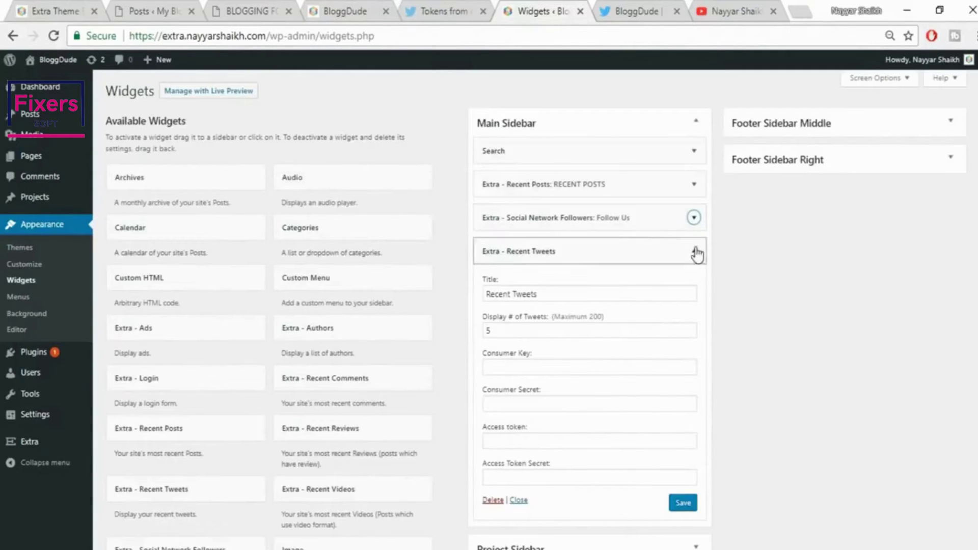
{"action": "scroll", "coordinate": [721, 299], "scroll_direction": "down", "scroll_amount": 2}
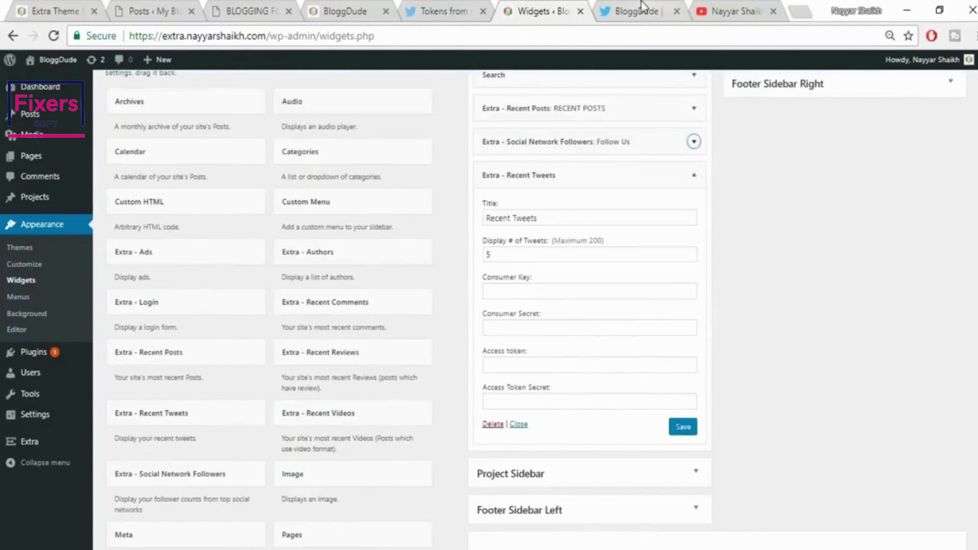
Copy the app's Consumer Key into the Recent Tweets widget's Consumer Key field
{"action": "left_click", "coordinate": [639, 12]}
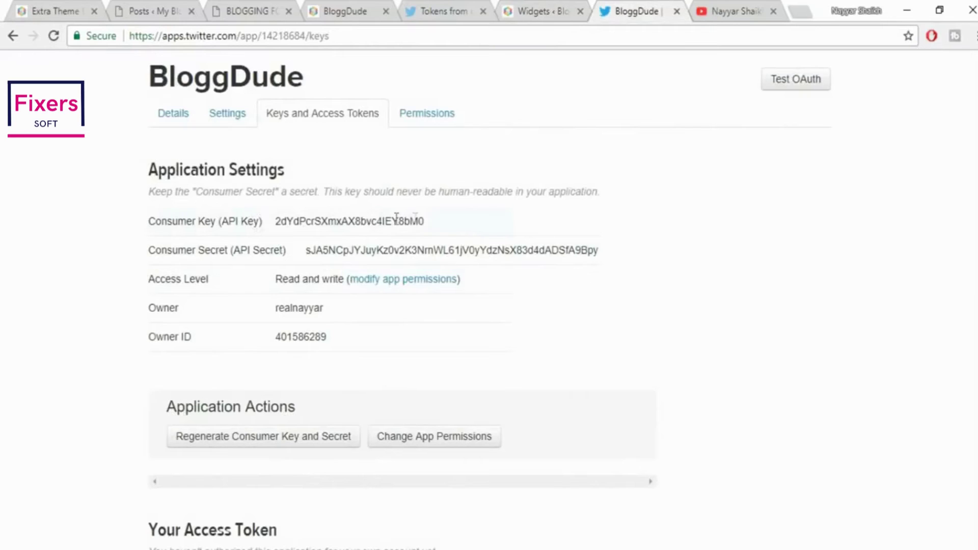
{"action": "left_click_drag", "start_coordinate": [433, 228], "coordinate": [277, 221]}
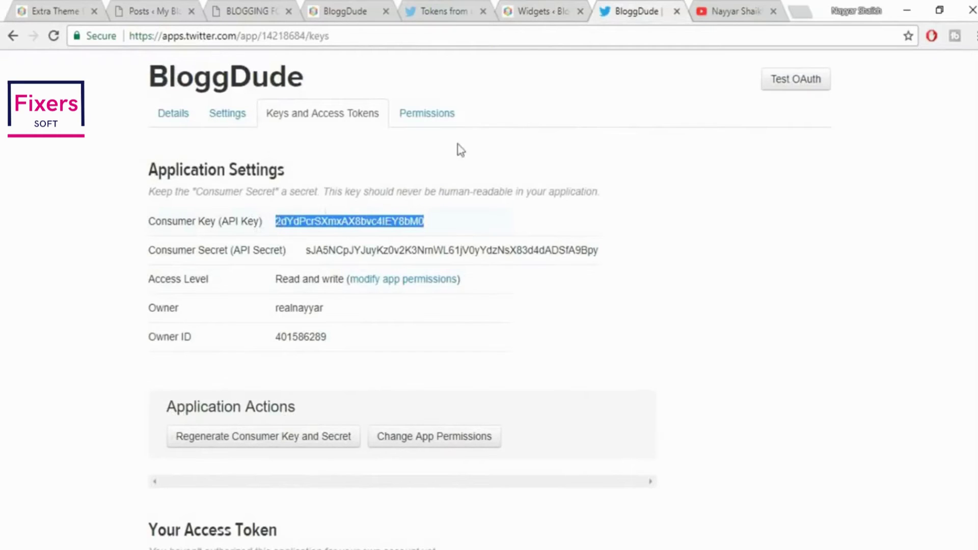
{"action": "key", "text": "ctrl+c"}
{"action": "left_click", "coordinate": [541, 11]}
{"action": "left_click", "coordinate": [562, 293]}
{"action": "key", "text": "ctrl+v"}
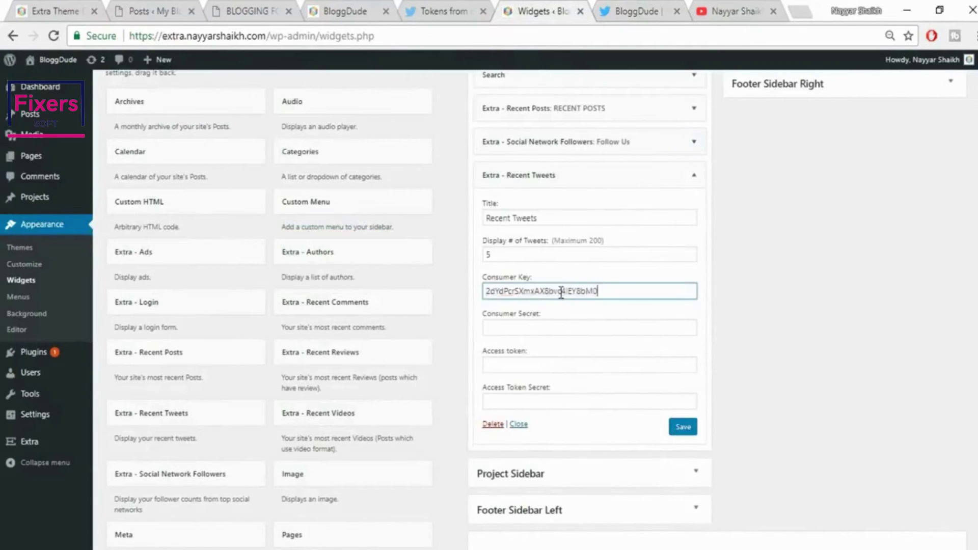
Copy the app's Consumer Secret into the Recent Tweets widget's Consumer Secret field
{"action": "left_click", "coordinate": [632, 11]}
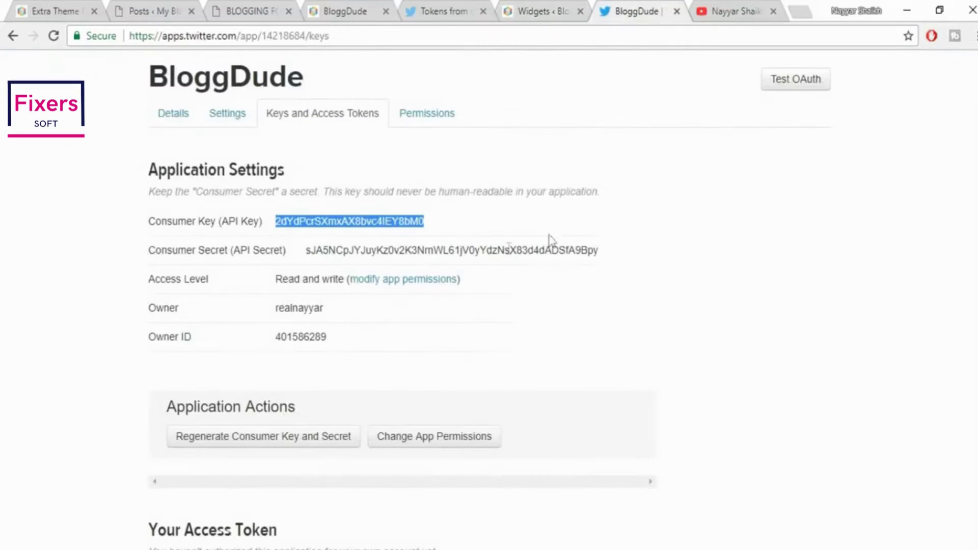
{"action": "left_click_drag", "start_coordinate": [615, 253], "coordinate": [308, 255]}
{"action": "key", "text": "ctrl+c"}
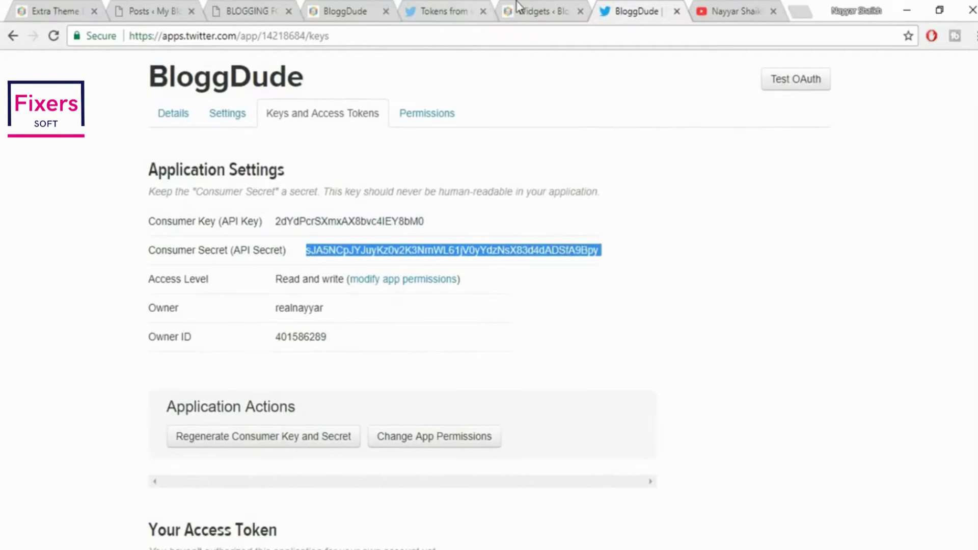
{"action": "left_click", "coordinate": [518, 6]}
{"action": "left_click", "coordinate": [562, 331]}
{"action": "key", "text": "ctrl+v"}
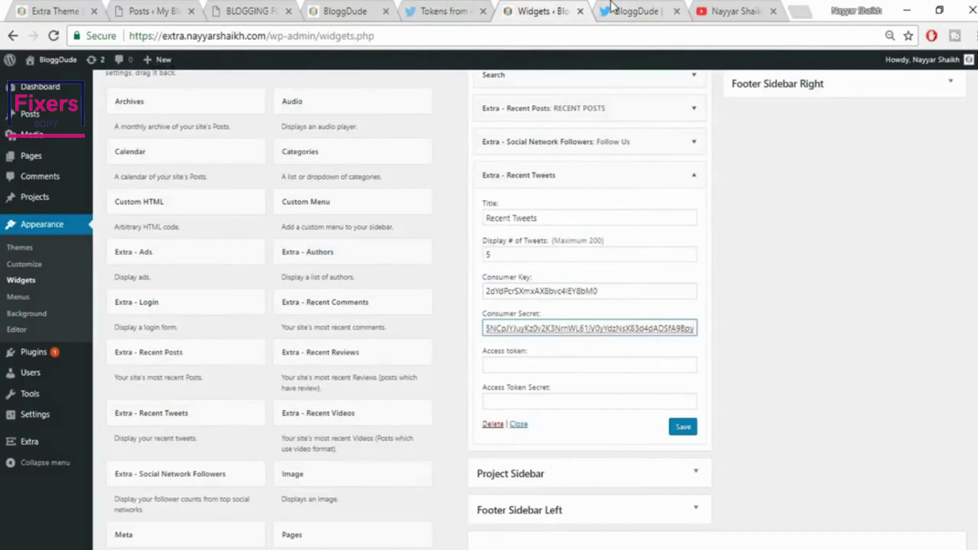
{"action": "left_click", "coordinate": [611, 6]}
{"action": "left_click", "coordinate": [278, 292]}
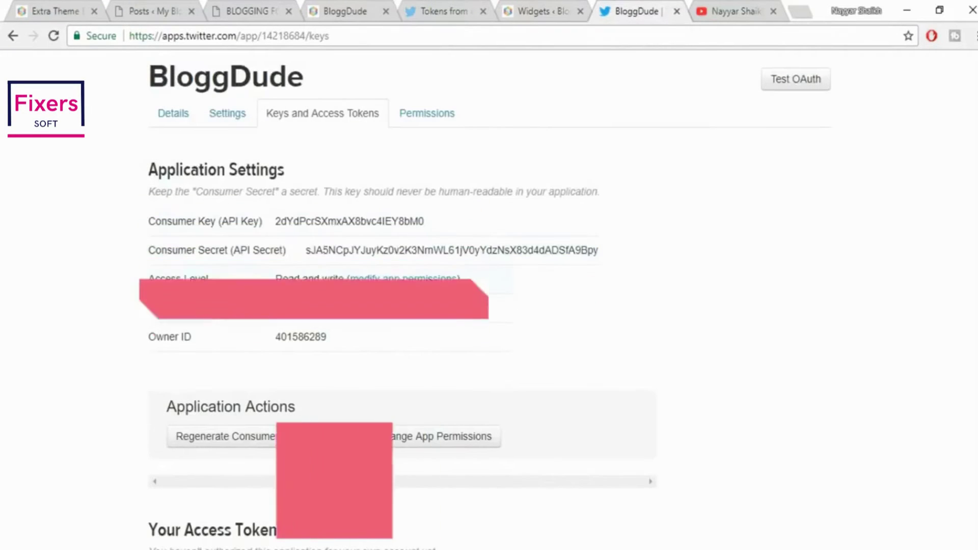
{"action": "scroll", "coordinate": [356, 363], "scroll_direction": "down", "scroll_amount": 5}
Create the app's access token and paste it into the widget's Access token field
{"action": "scroll", "coordinate": [355, 363], "scroll_direction": "down", "scroll_amount": 3}
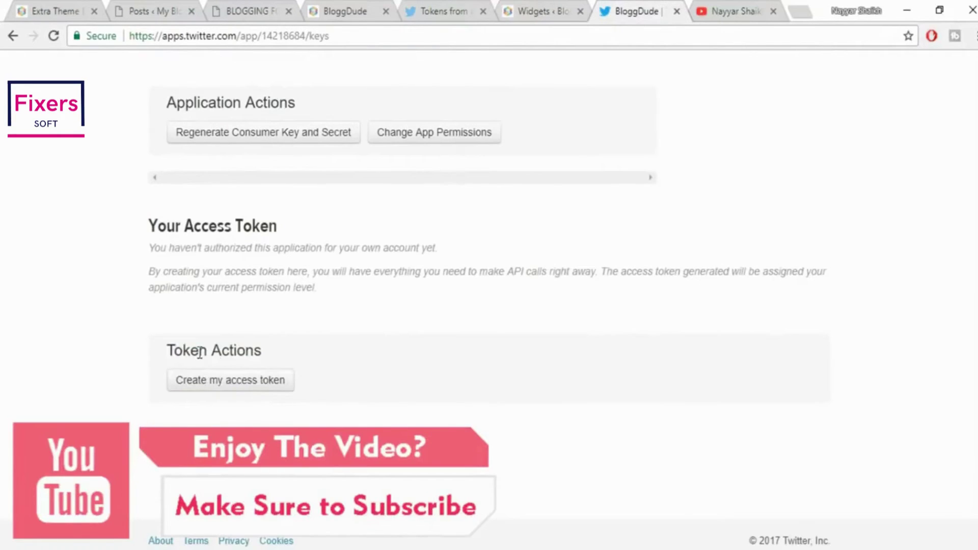
{"action": "left_click", "coordinate": [223, 389]}
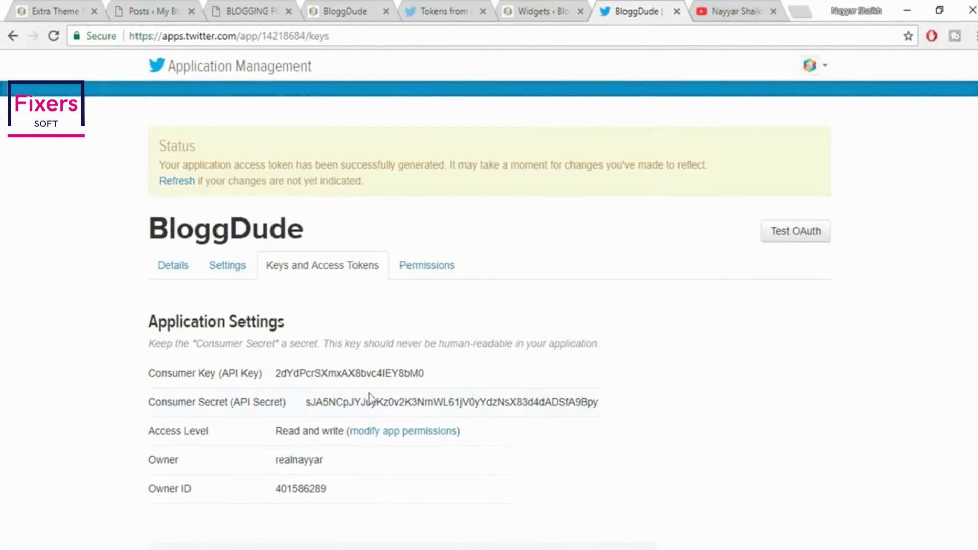
{"action": "scroll", "coordinate": [355, 399], "scroll_direction": "down", "scroll_amount": 7}
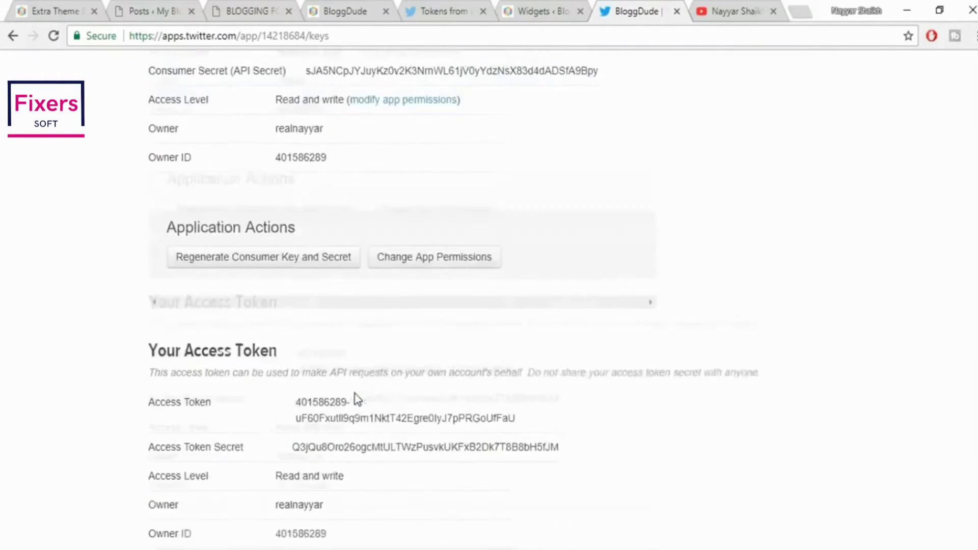
{"action": "left_click_drag", "start_coordinate": [297, 355], "coordinate": [527, 369]}
{"action": "key", "text": "ctrl+c"}
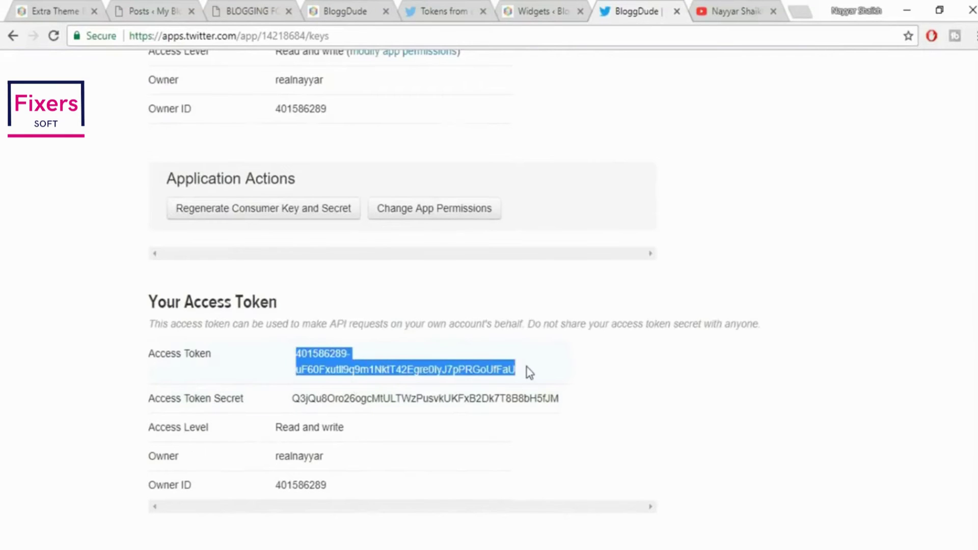
{"action": "left_click", "coordinate": [557, 10]}
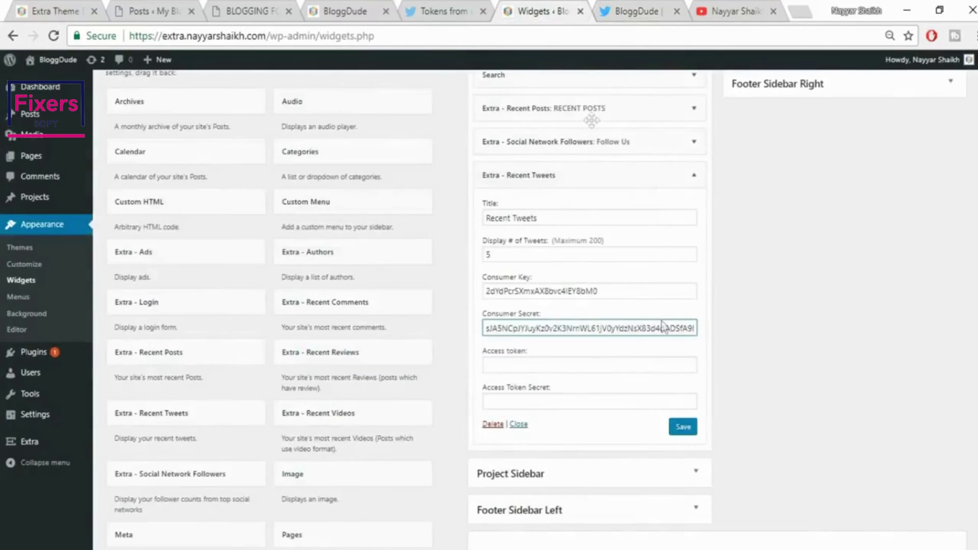
{"action": "left_click", "coordinate": [558, 366]}
{"action": "key", "text": "ctrl+v"}
Paste the Access Token Secret into the widget, save it, and check the blog sidebar
{"action": "left_click", "coordinate": [603, 10]}
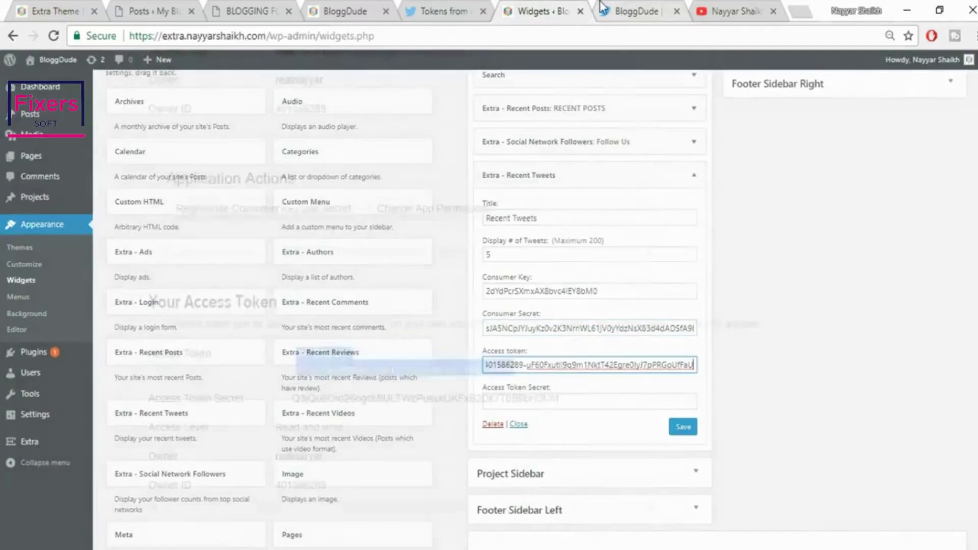
{"action": "left_click_drag", "start_coordinate": [295, 398], "coordinate": [582, 407]}
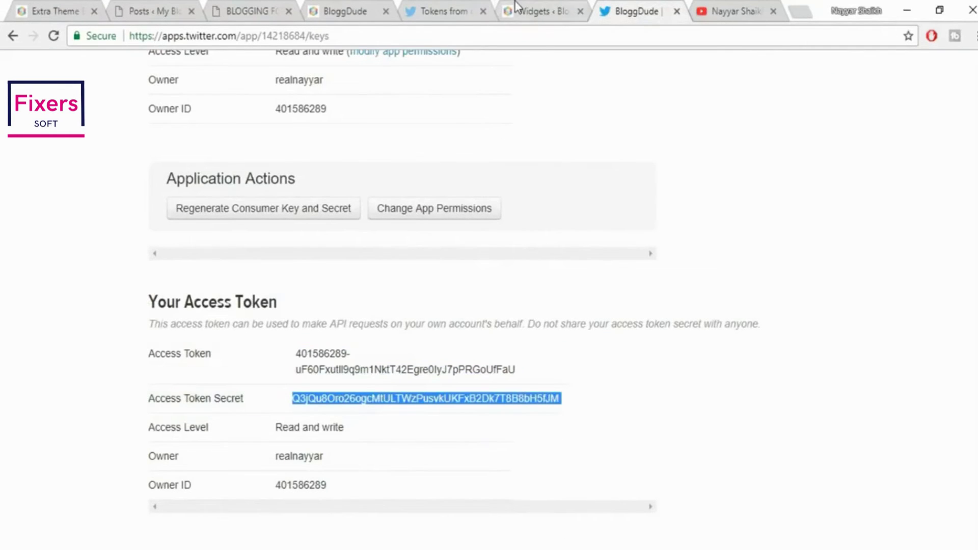
{"action": "left_click", "coordinate": [515, 10]}
{"action": "key", "text": "ctrl+v"}
{"action": "left_click", "coordinate": [685, 428]}
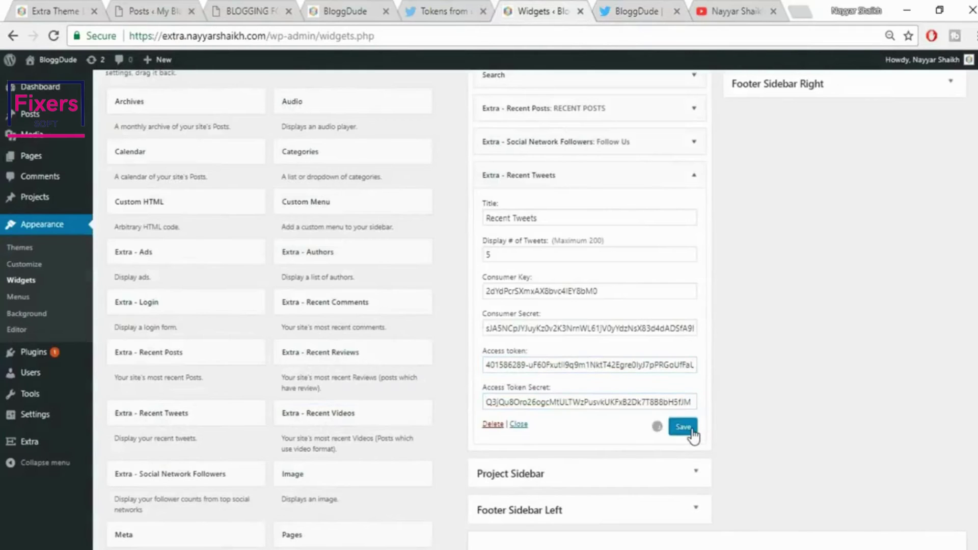
{"action": "left_click", "coordinate": [51, 11]}
{"action": "scroll", "coordinate": [892, 331], "scroll_direction": "down", "scroll_amount": 2}
Close the Twitter app, YouTube and Tokens tabs and collapse the Recent Tweets widget
{"action": "scroll", "coordinate": [905, 369], "scroll_direction": "down", "scroll_amount": 5}
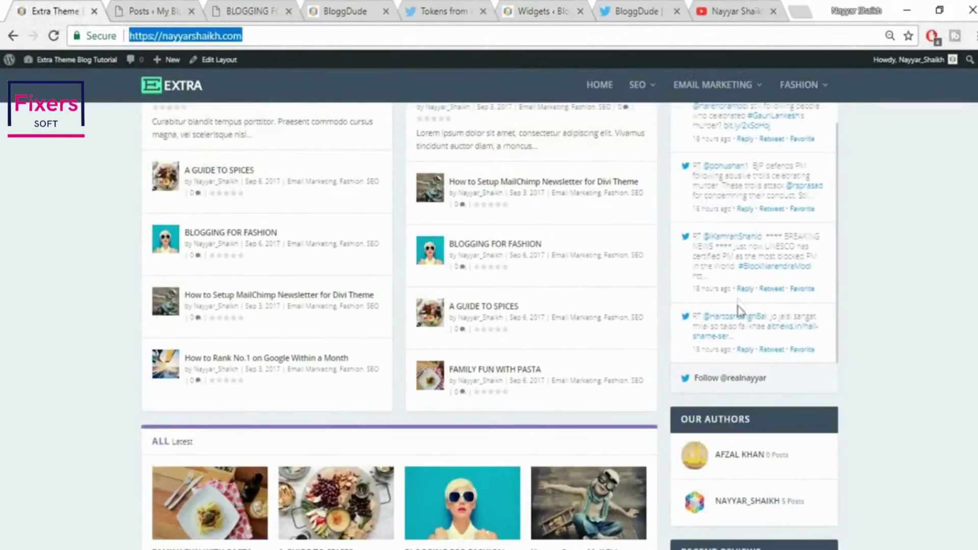
{"action": "scroll", "coordinate": [926, 423], "scroll_direction": "down", "scroll_amount": 2}
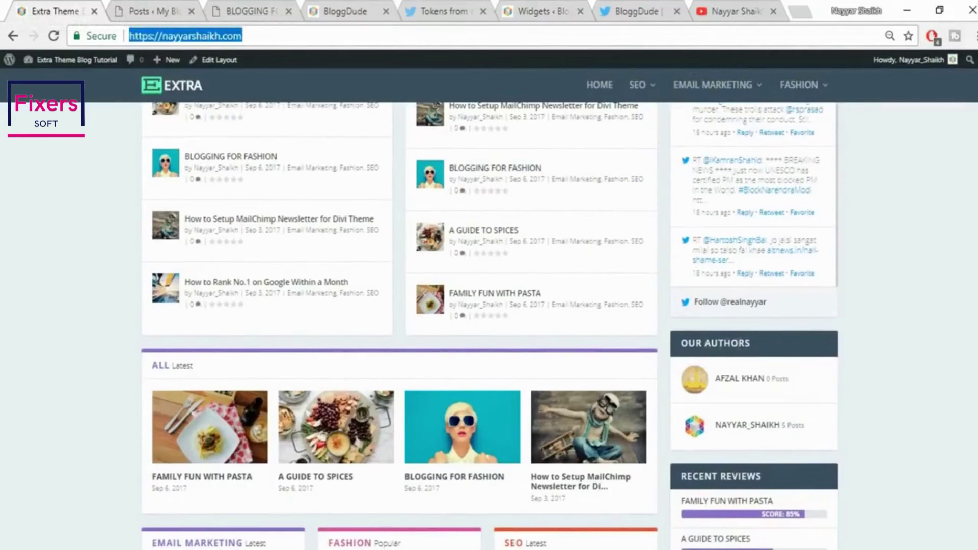
{"action": "left_click", "coordinate": [582, 7]}
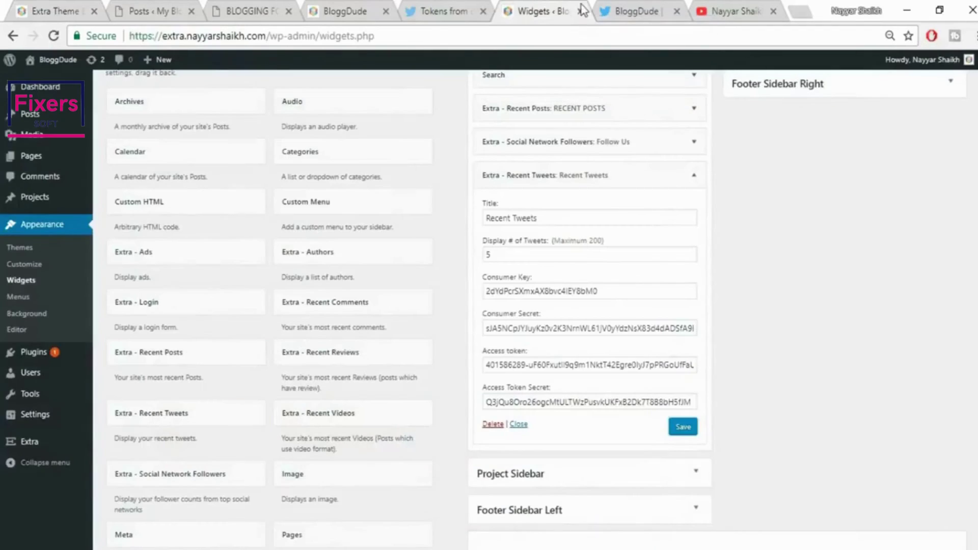
{"action": "left_click", "coordinate": [676, 11]}
{"action": "left_click", "coordinate": [678, 12]}
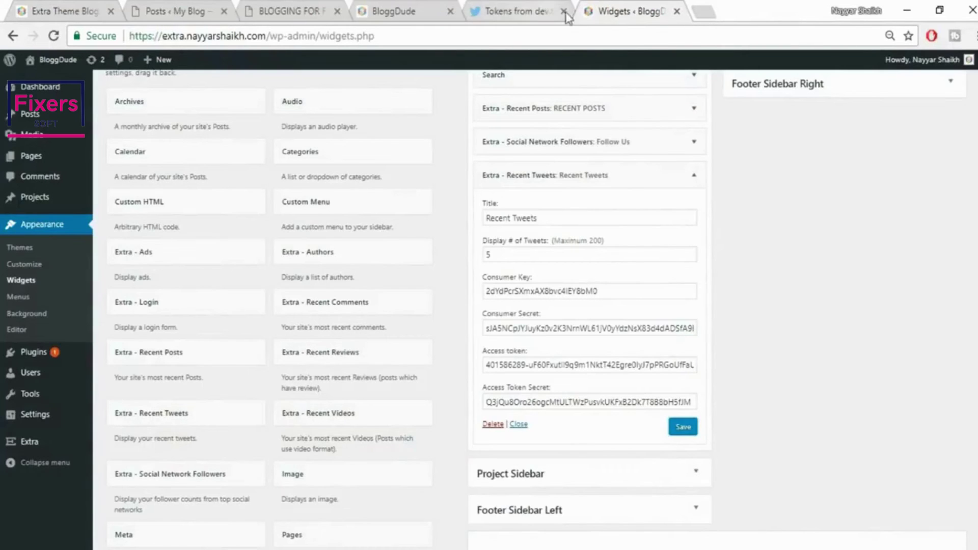
{"action": "left_click", "coordinate": [564, 11]}
{"action": "scroll", "coordinate": [679, 251], "scroll_direction": "up", "scroll_amount": 2}
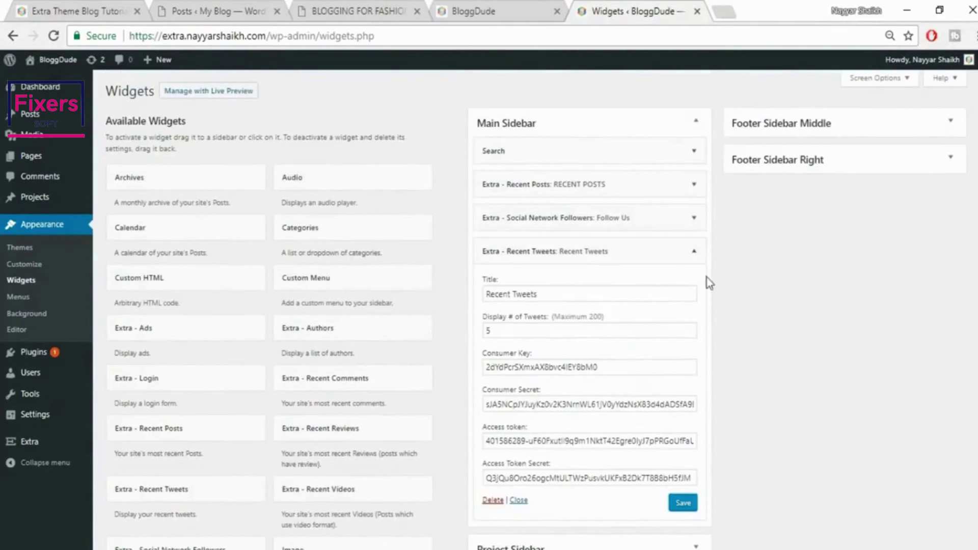
{"action": "left_click", "coordinate": [695, 254]}
{"action": "scroll", "coordinate": [233, 352], "scroll_direction": "down", "scroll_amount": 3}
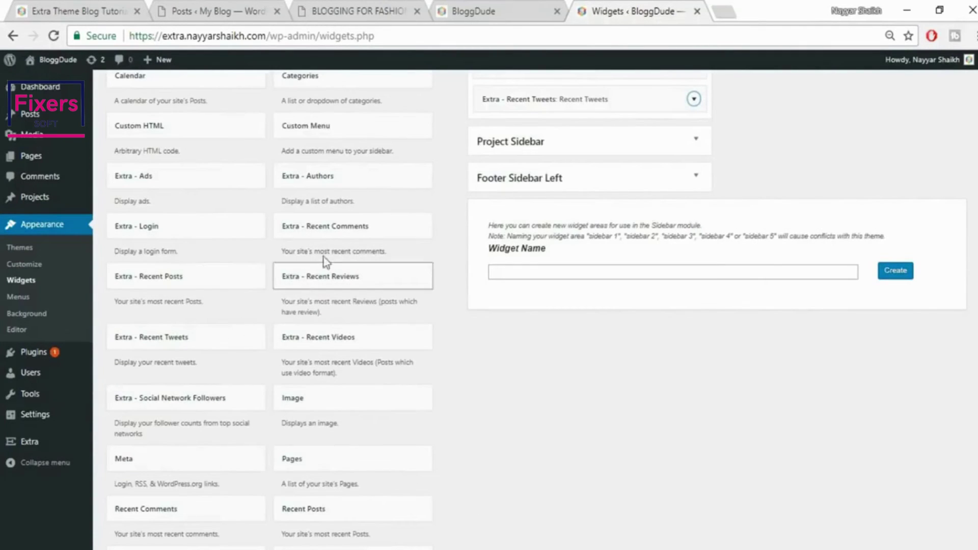
Add Extra - Authors titled Our Authors to the Main Sidebar, save, and collapse it
{"action": "left_click", "coordinate": [355, 177]}
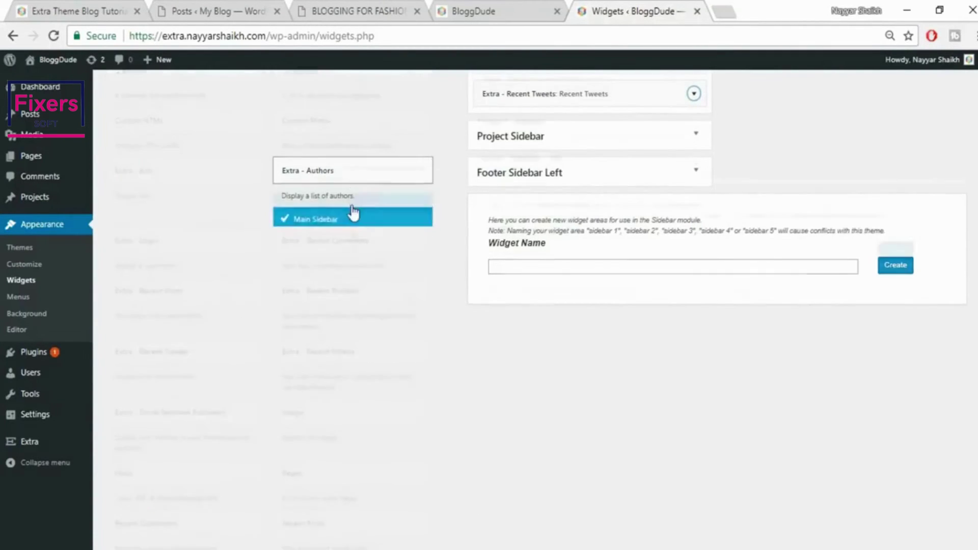
{"action": "scroll", "coordinate": [351, 212], "scroll_direction": "down", "scroll_amount": 2}
{"action": "left_click", "coordinate": [374, 280]}
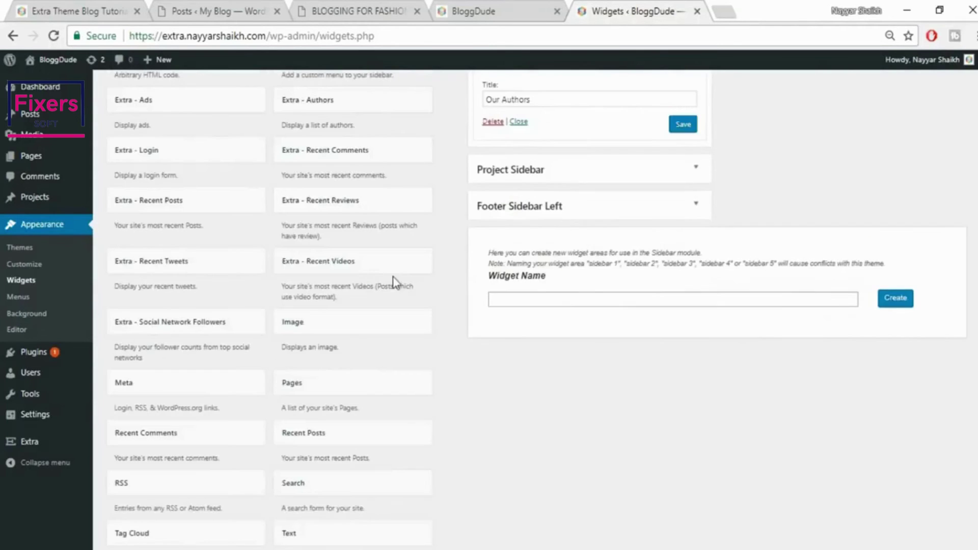
{"action": "scroll", "coordinate": [616, 269], "scroll_direction": "up", "scroll_amount": 3}
{"action": "left_click", "coordinate": [681, 277]}
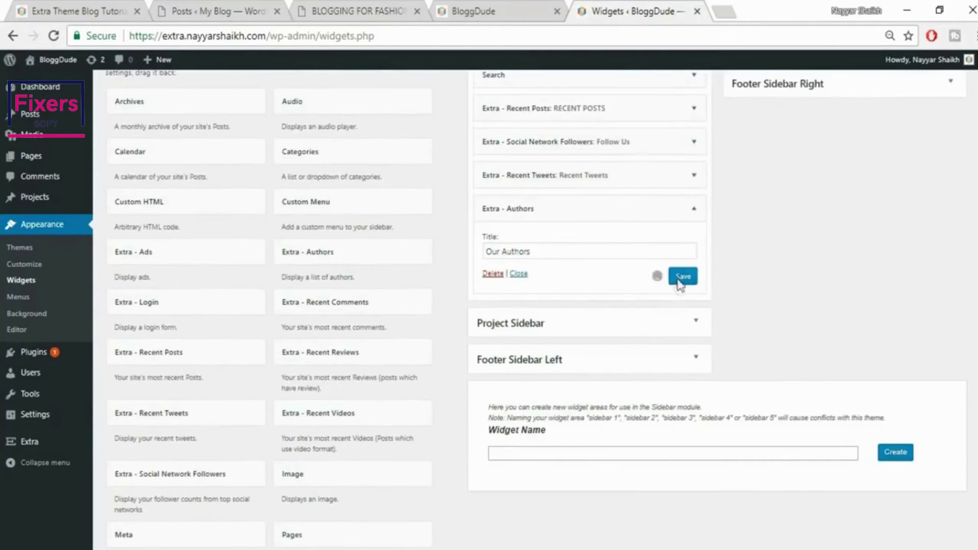
{"action": "right_click", "coordinate": [6, 6]}
{"action": "left_click", "coordinate": [77, 2]}
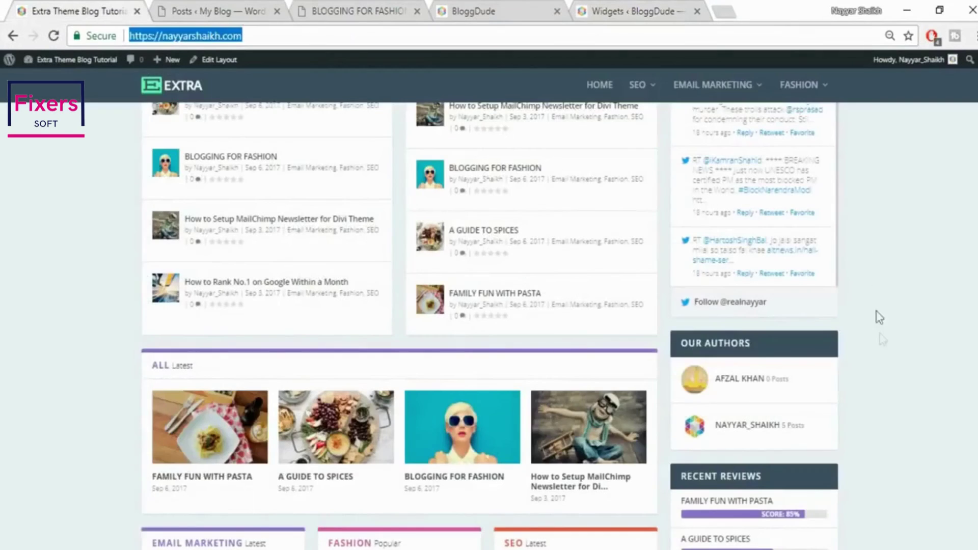
{"action": "scroll", "coordinate": [880, 337], "scroll_direction": "down", "scroll_amount": 3}
{"action": "left_click", "coordinate": [622, 7]}
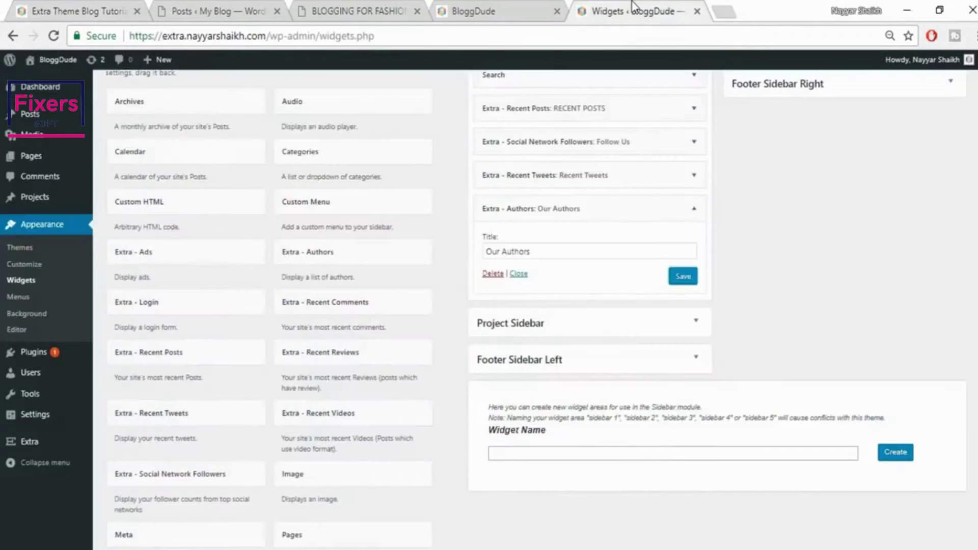
{"action": "left_click", "coordinate": [694, 209]}
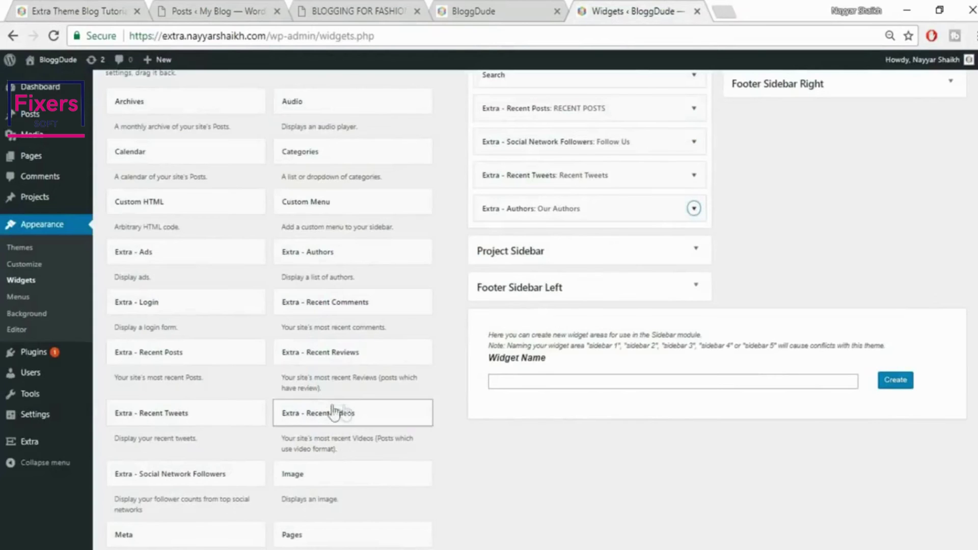
Add Extra - Recent Reviews to the Main Sidebar with title RECENT REVIEWS, 5 posts, and save
{"action": "left_click", "coordinate": [366, 363]}
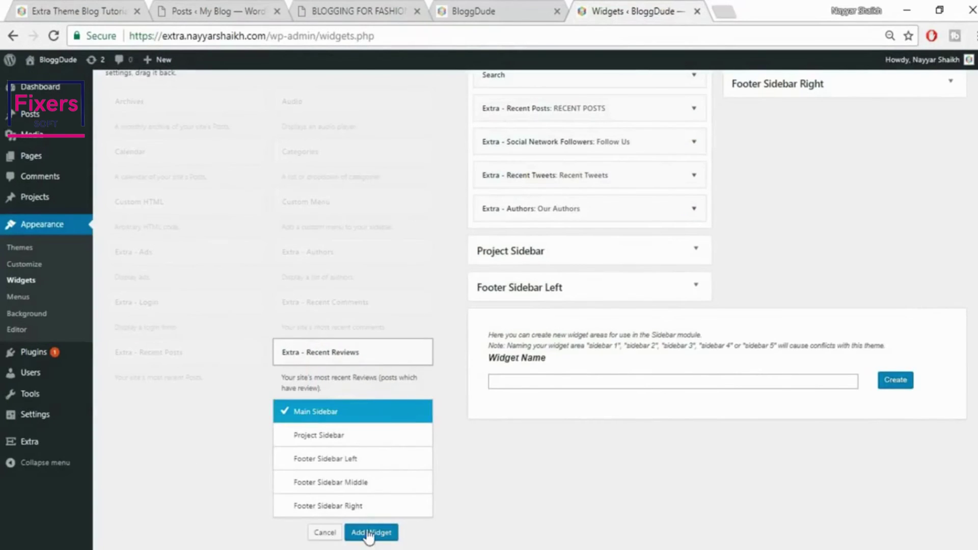
{"action": "left_click", "coordinate": [371, 532]}
{"action": "left_click", "coordinate": [587, 281]}
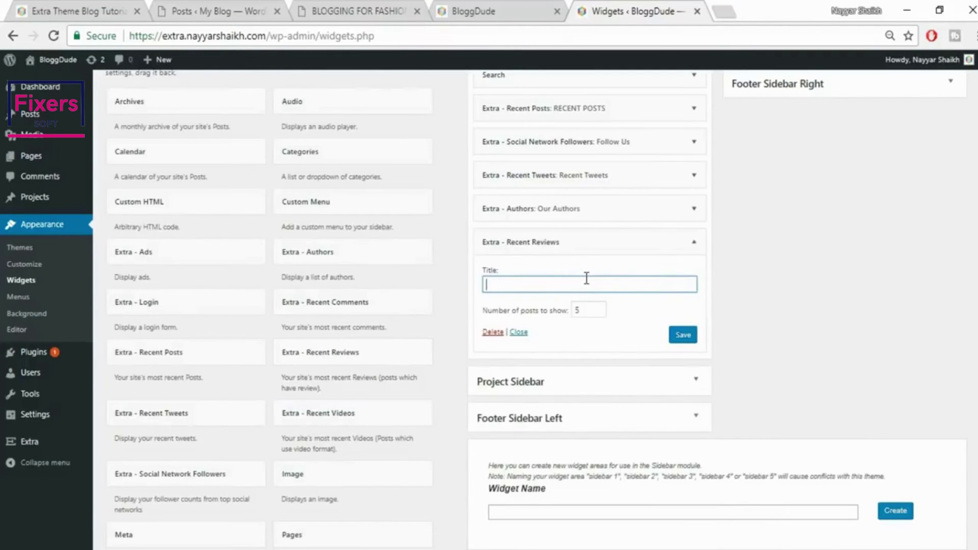
{"action": "key", "text": "Tab"}
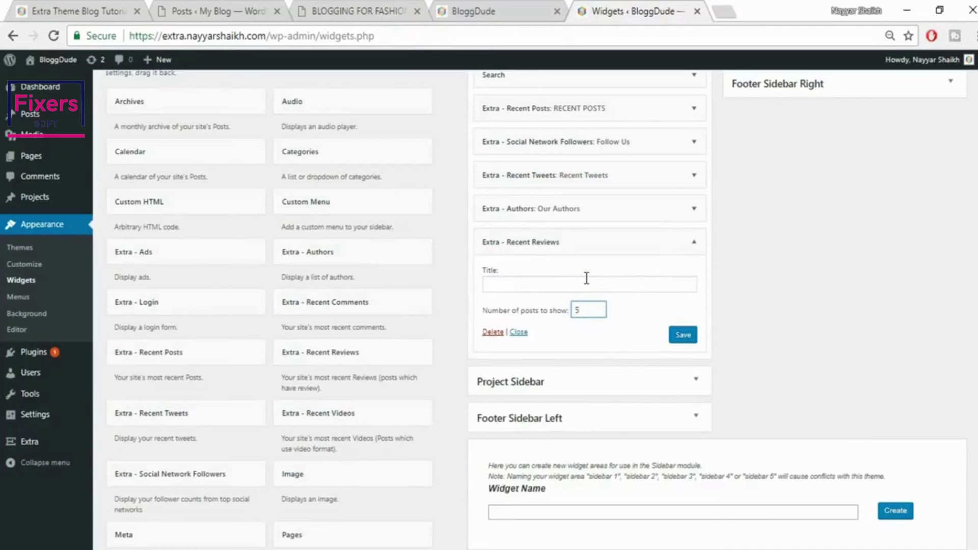
{"action": "left_click", "coordinate": [587, 281]}
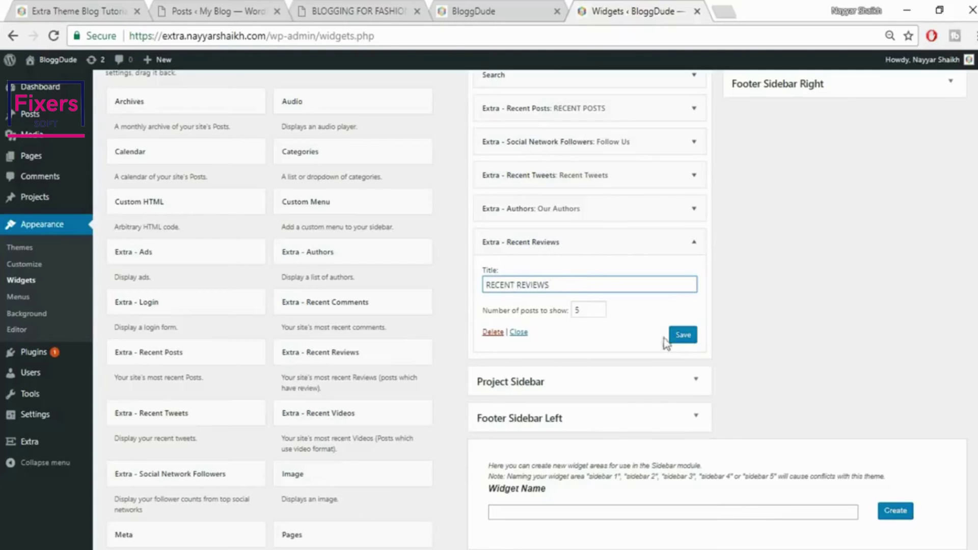
{"action": "left_click", "coordinate": [682, 337]}
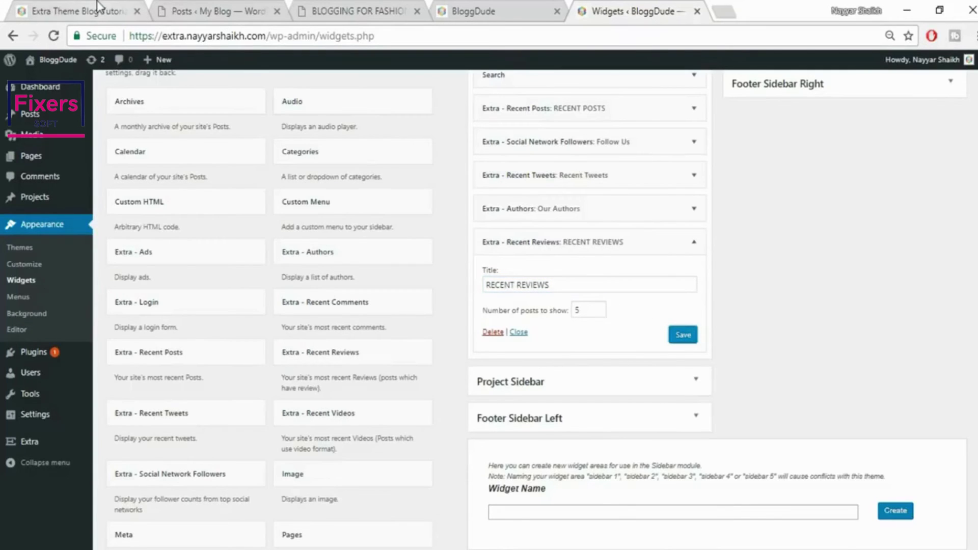
Compare against the reference site's sidebar widgets, then return to the widgets page
{"action": "left_click", "coordinate": [98, 7]}
{"action": "scroll", "coordinate": [753, 371], "scroll_direction": "down", "scroll_amount": 4}
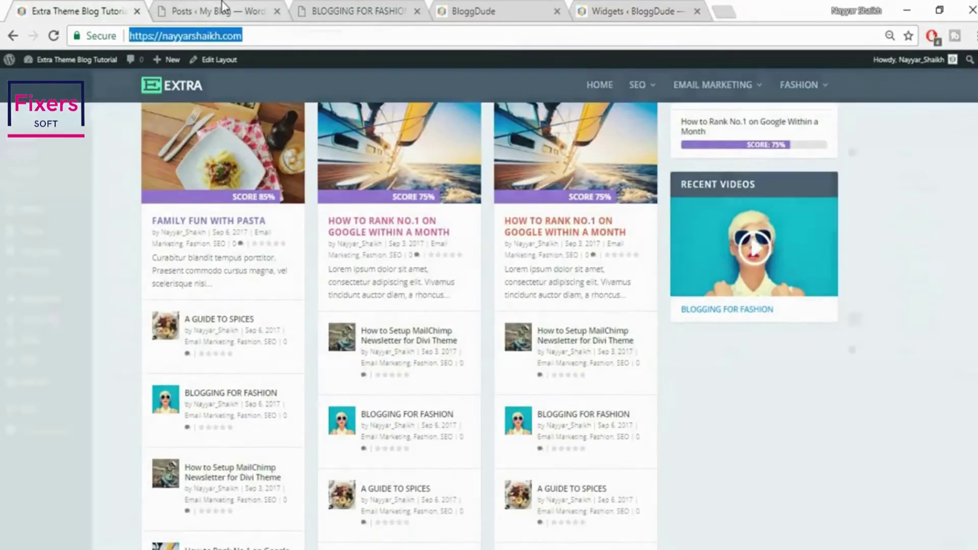
{"action": "left_click", "coordinate": [221, 5]}
{"action": "left_click", "coordinate": [646, 9]}
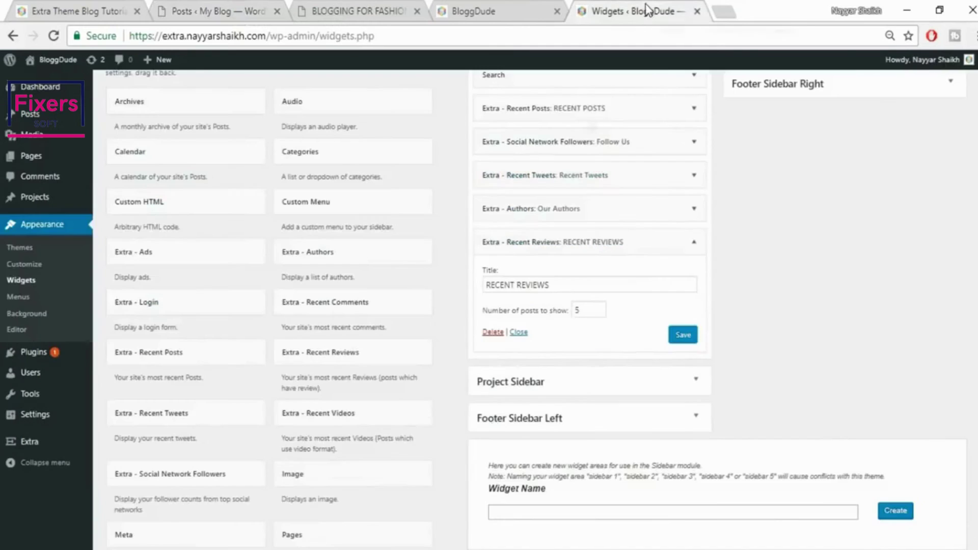
Add Extra - Recent Videos titled RECENT VIDEO with 1 post, save, and open the BloggDude homepage
{"action": "left_click", "coordinate": [406, 417]}
{"action": "scroll", "coordinate": [402, 491], "scroll_direction": "down", "scroll_amount": 2}
{"action": "left_click", "coordinate": [380, 378]}
{"action": "scroll", "coordinate": [662, 341], "scroll_direction": "down", "scroll_amount": 1}
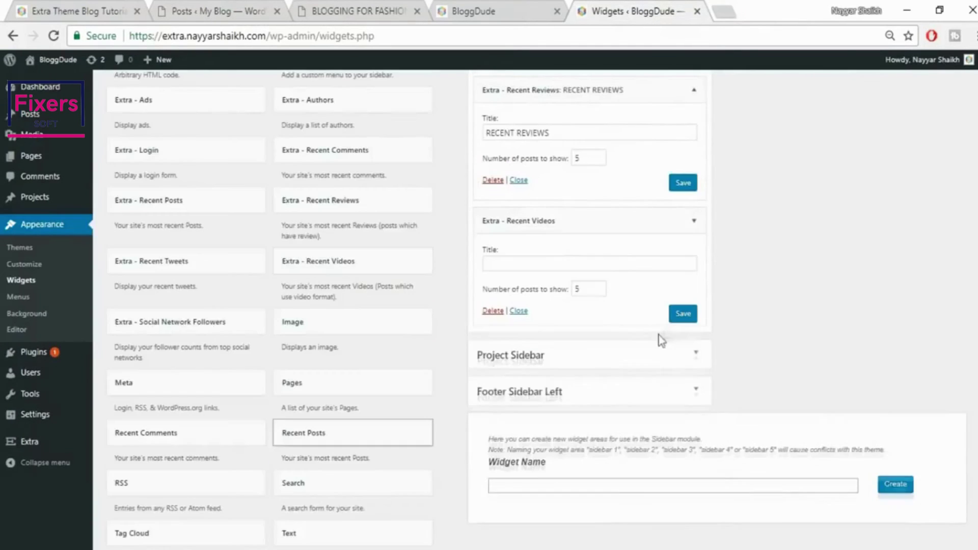
{"action": "left_click_drag", "start_coordinate": [590, 289], "coordinate": [548, 296]}
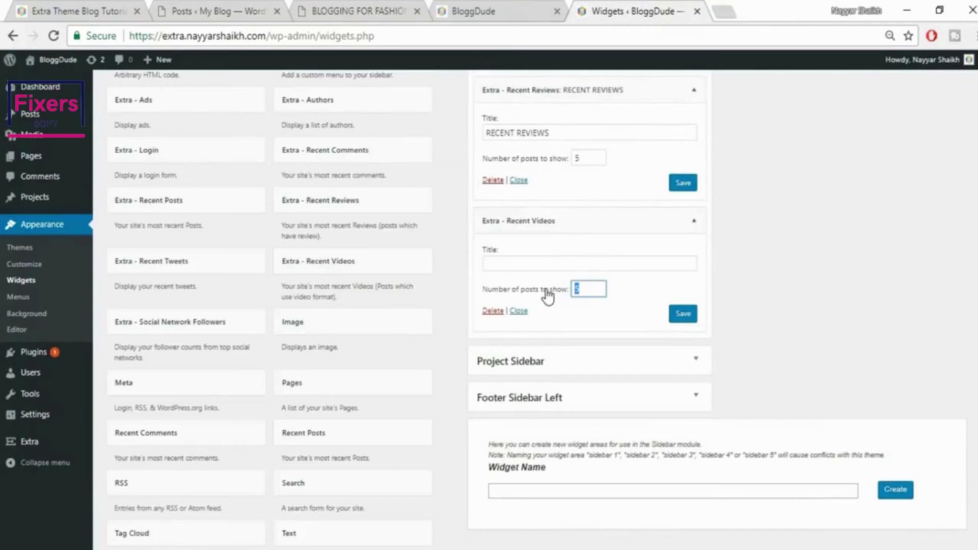
{"action": "type", "text": "1"}
{"action": "left_click", "coordinate": [555, 264]}
{"action": "type", "text": "R"}
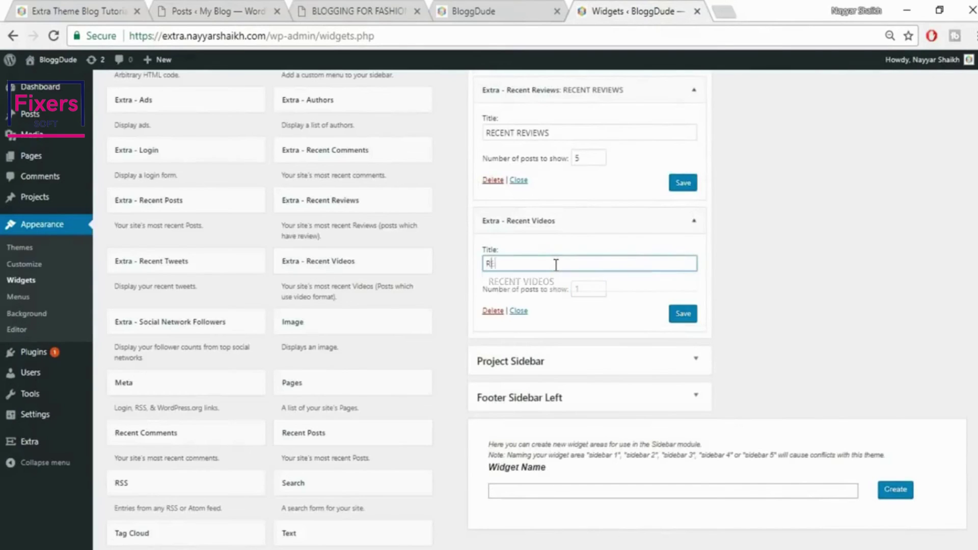
{"action": "type", "text": "ECENT VIDEO"}
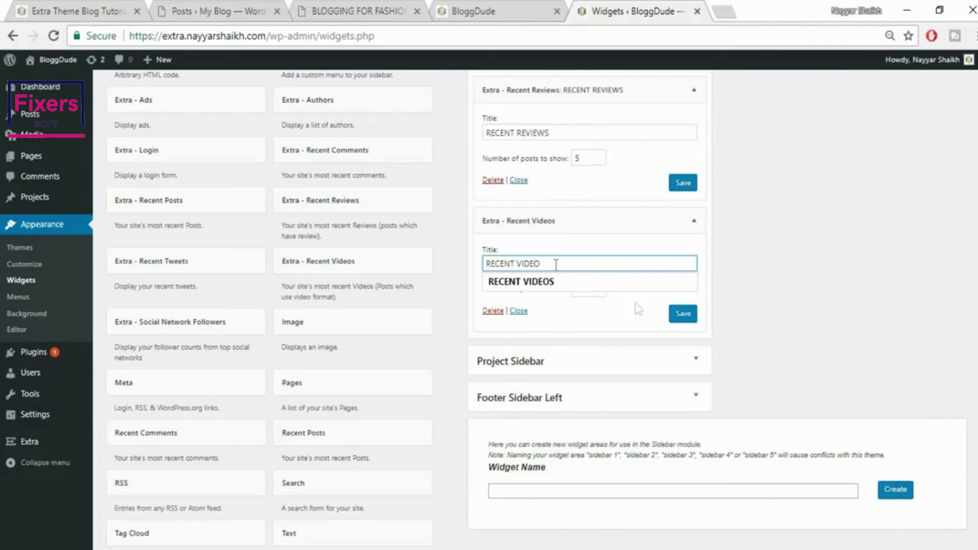
{"action": "left_click", "coordinate": [681, 314]}
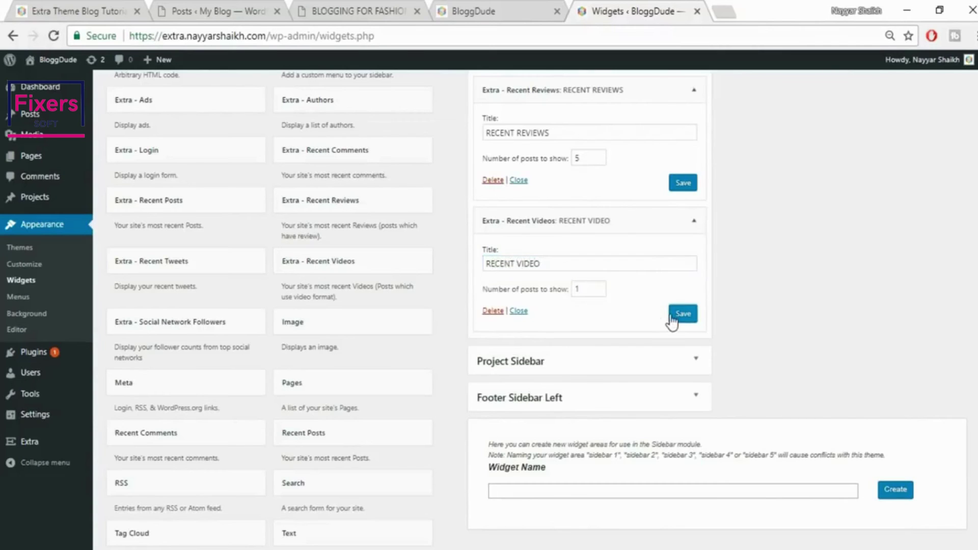
{"action": "left_click", "coordinate": [527, 9]}
{"action": "left_click", "coordinate": [532, 36]}
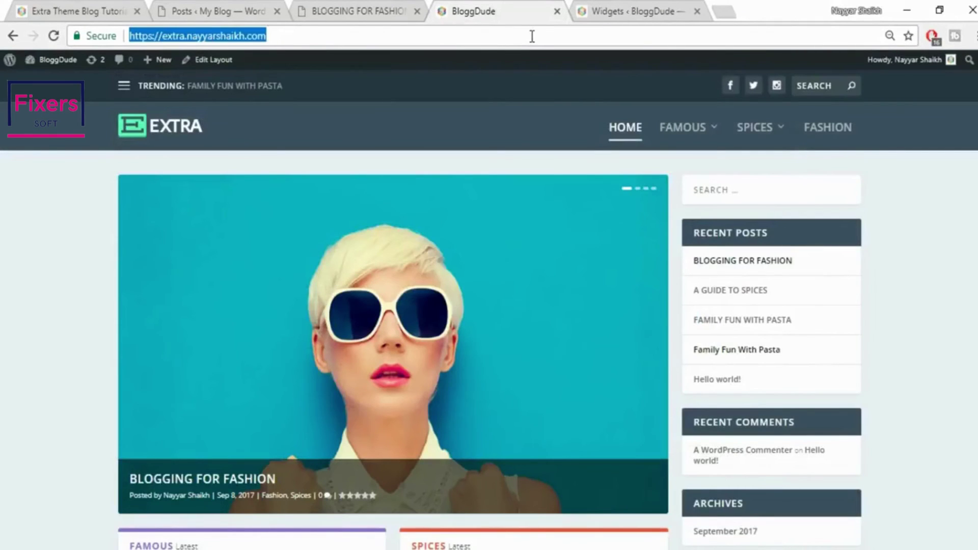
Reload the BloggDude homepage and check that its sidebar shows the new Recent Video widget
{"action": "key", "text": "Return"}
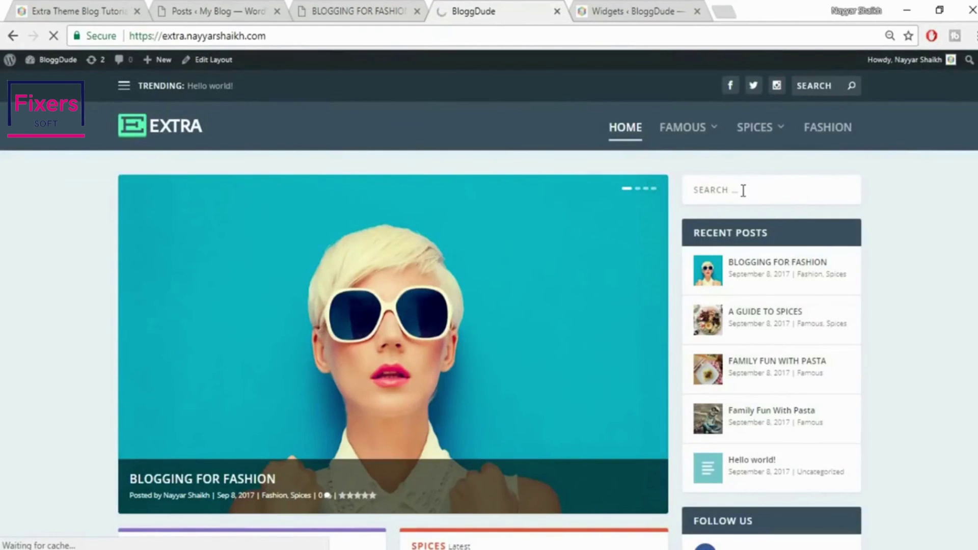
{"action": "scroll", "coordinate": [797, 372], "scroll_direction": "down", "scroll_amount": 6}
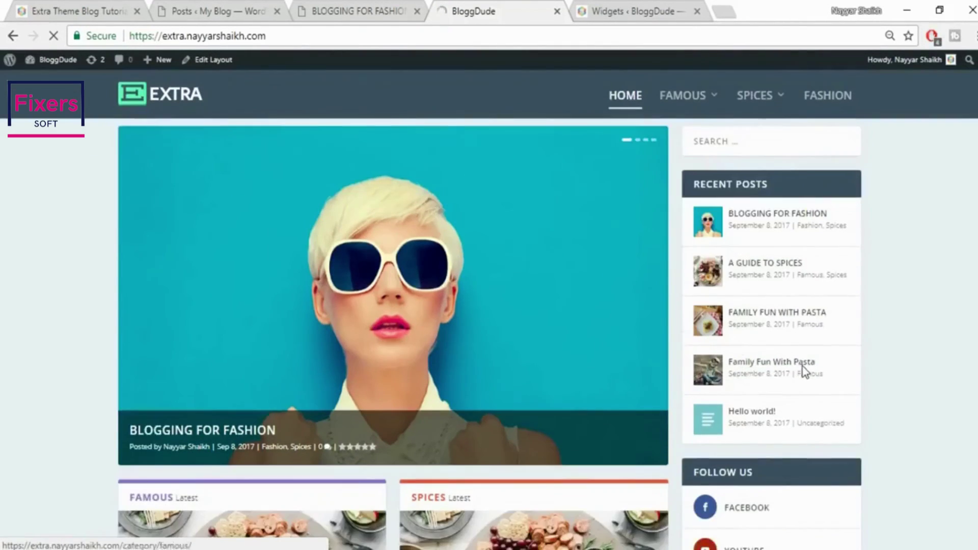
{"action": "scroll", "coordinate": [935, 301], "scroll_direction": "down", "scroll_amount": 3}
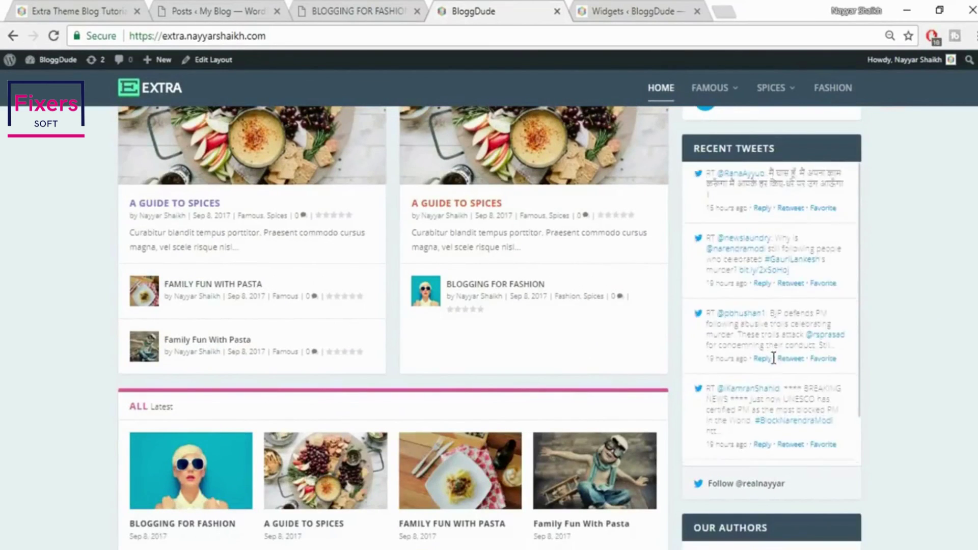
{"action": "scroll", "coordinate": [965, 367], "scroll_direction": "down", "scroll_amount": 2}
{"action": "scroll", "coordinate": [964, 367], "scroll_direction": "down", "scroll_amount": 4}
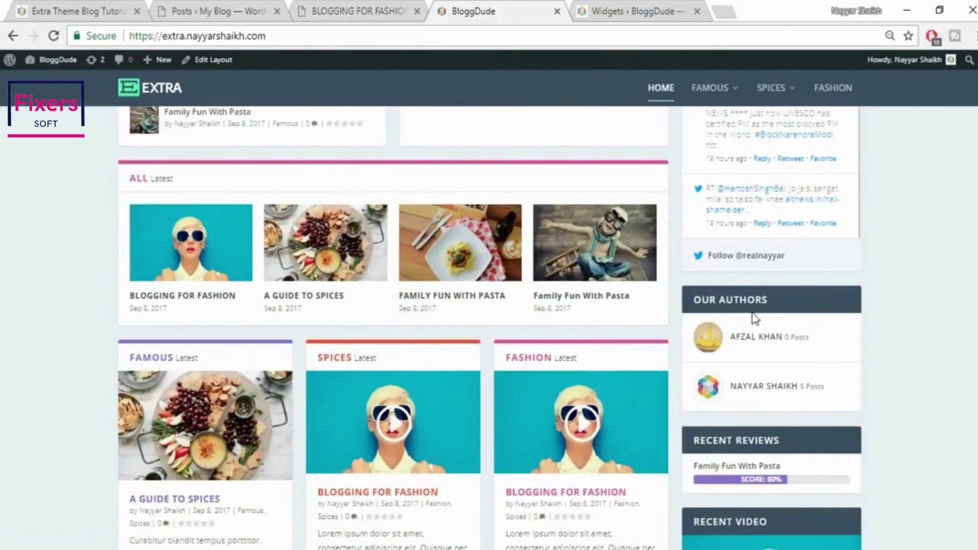
{"action": "scroll", "coordinate": [780, 380], "scroll_direction": "down", "scroll_amount": 3}
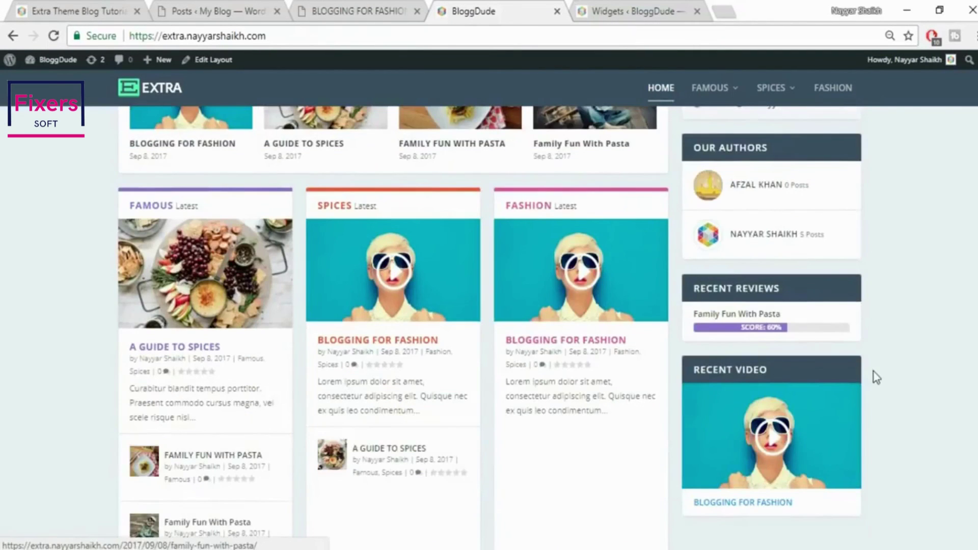
{"action": "scroll", "coordinate": [874, 372], "scroll_direction": "down", "scroll_amount": 2}
{"action": "scroll", "coordinate": [873, 372], "scroll_direction": "up", "scroll_amount": 9}
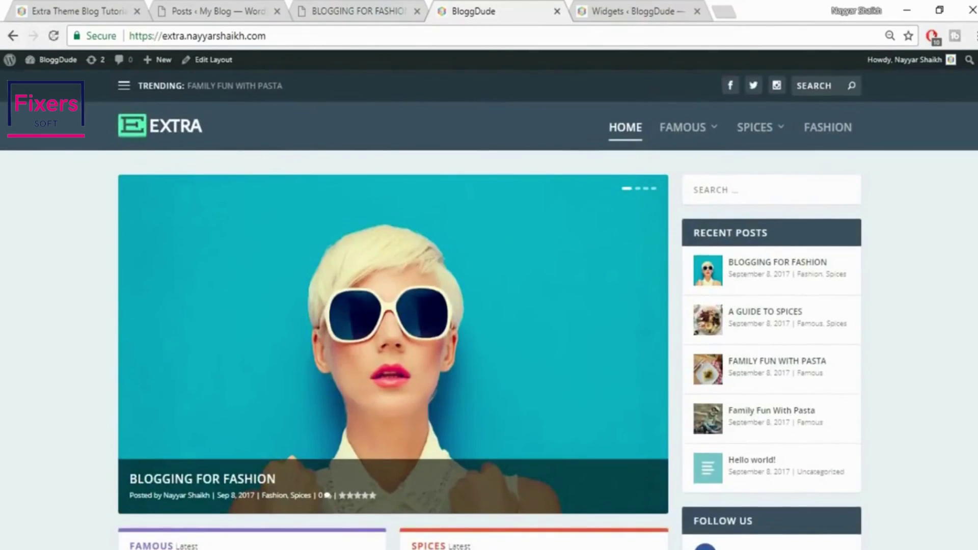
{"action": "scroll", "coordinate": [963, 235], "scroll_direction": "down", "scroll_amount": 10}
{"action": "scroll", "coordinate": [394, 326], "scroll_direction": "down", "scroll_amount": 5}
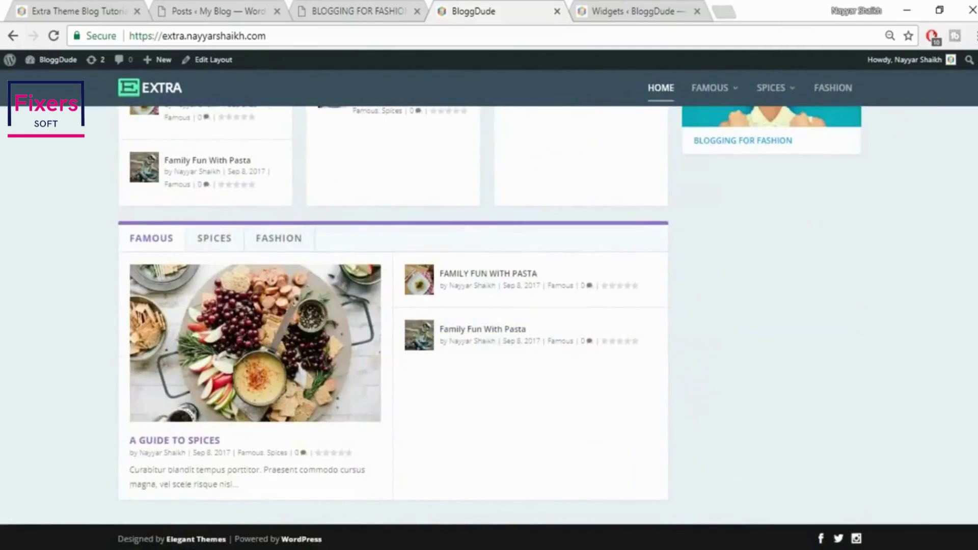
{"action": "scroll", "coordinate": [490, 326], "scroll_direction": "up", "scroll_amount": 15}
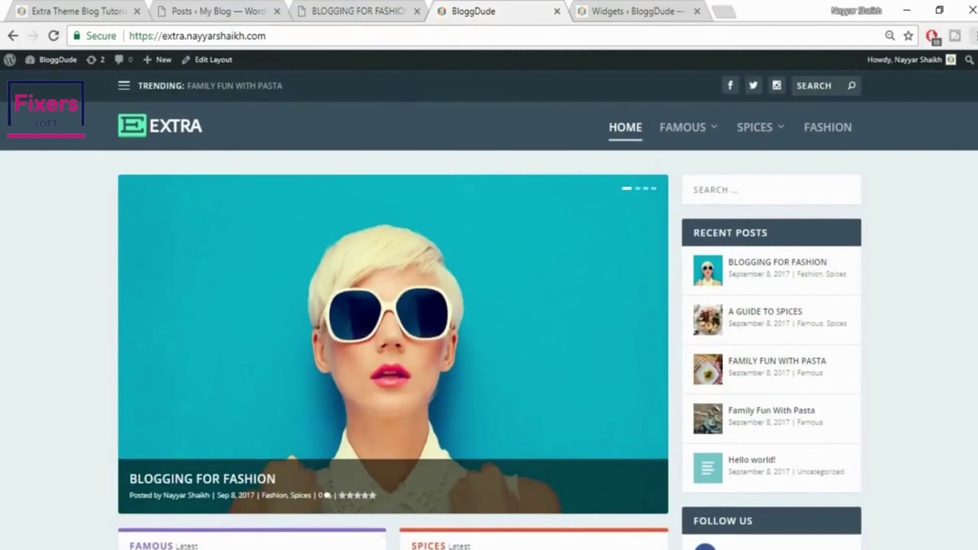